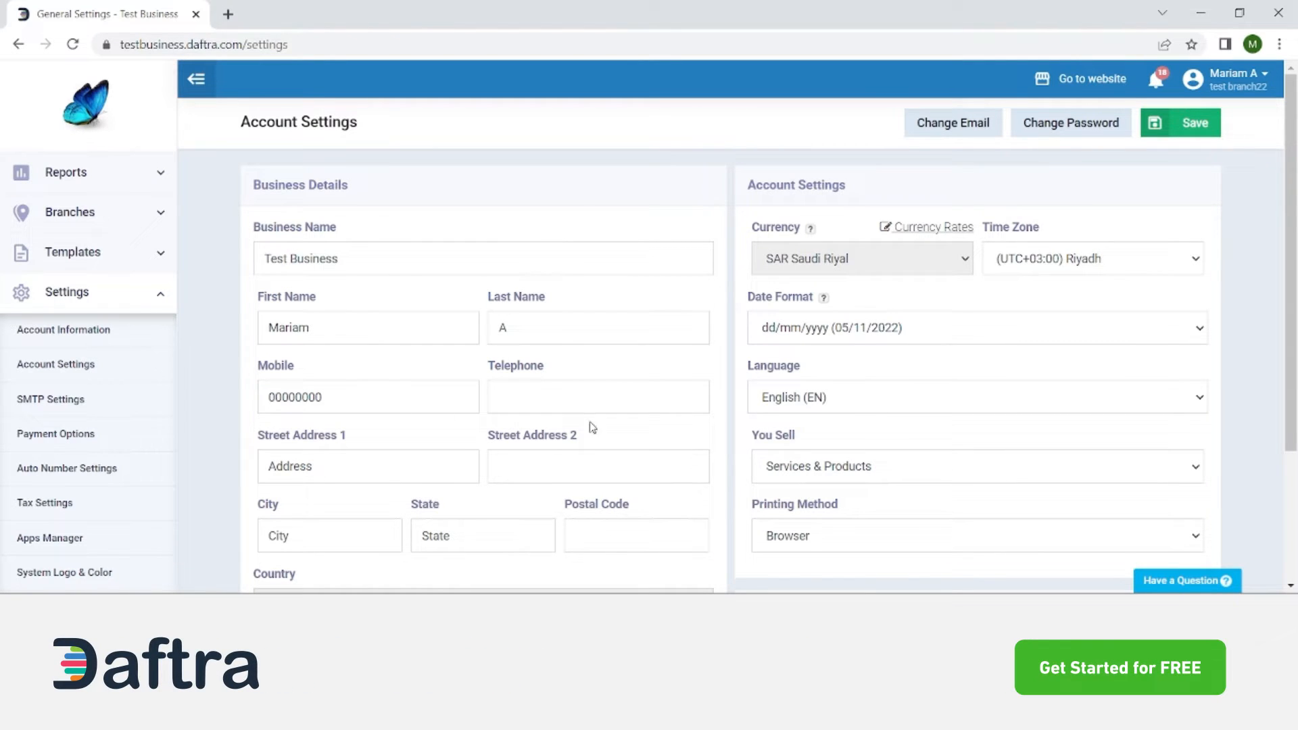
Look over the business details, the account settings and the logo section of the Account Settings page
{"action": "left_click_drag", "start_coordinate": [1296, 204], "coordinate": [1297, 331]}
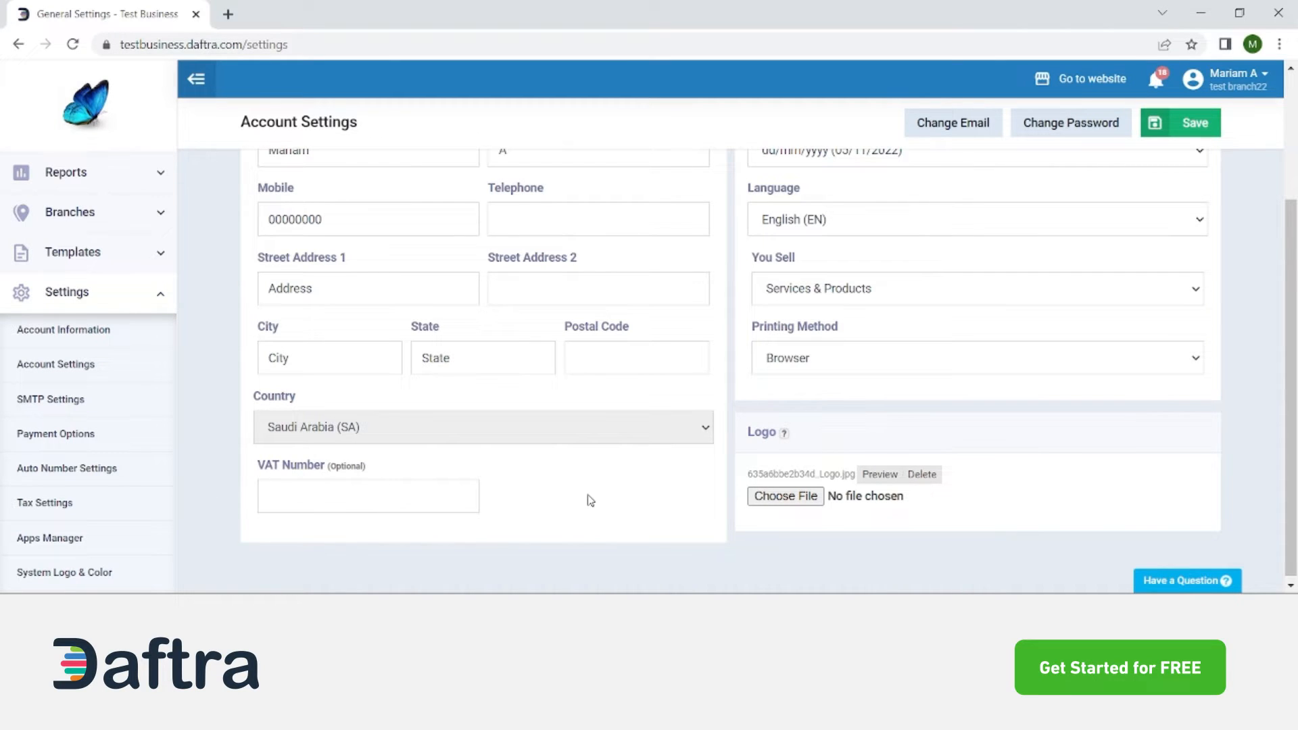
{"action": "left_click_drag", "start_coordinate": [1295, 471], "coordinate": [1294, 468]}
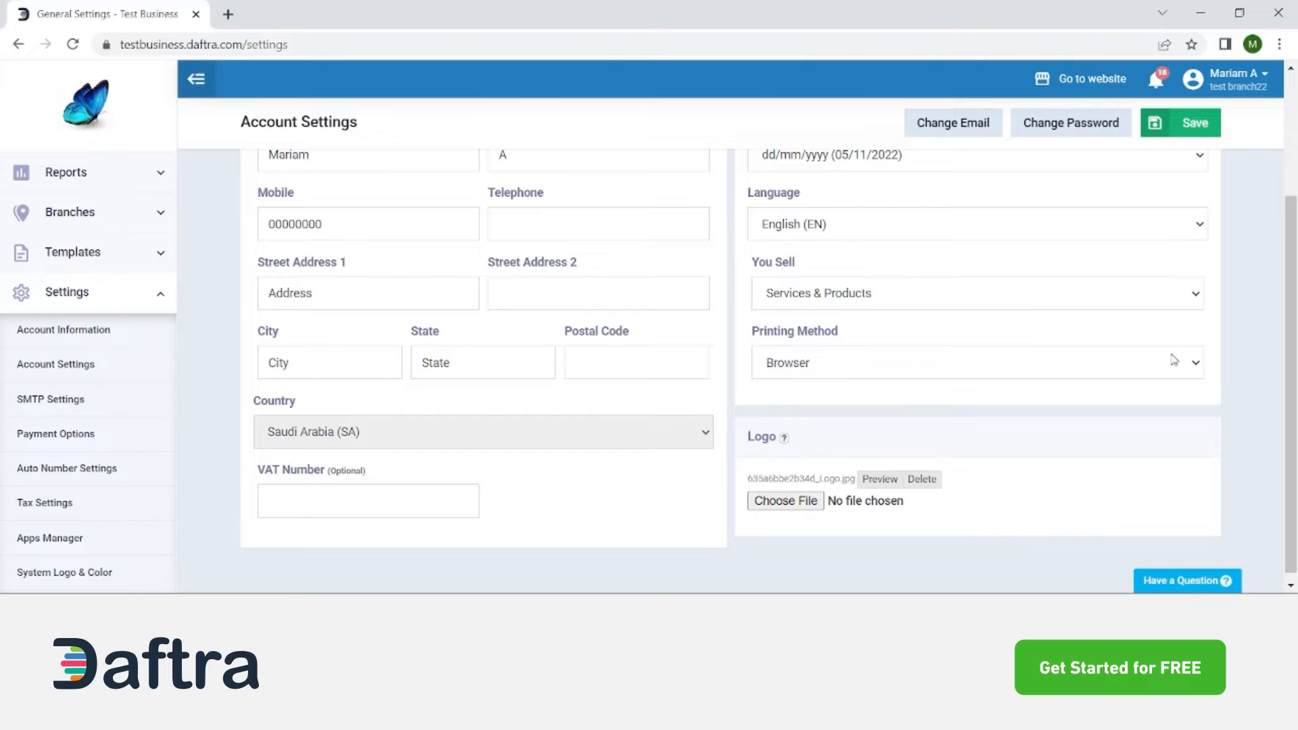
{"action": "scroll", "coordinate": [1291, 439], "scroll_direction": "up", "scroll_amount": 3}
{"action": "scroll", "coordinate": [1292, 440], "scroll_direction": "up", "scroll_amount": 1}
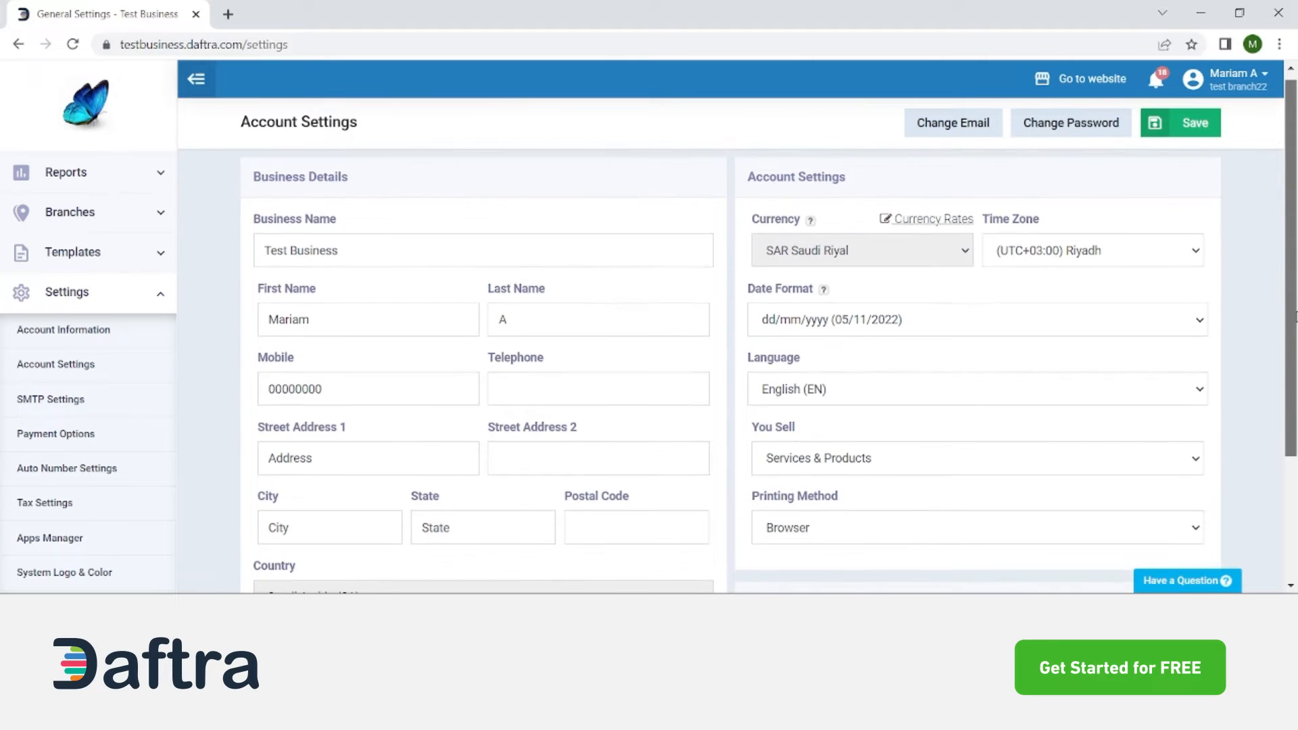
Examine the Date Format, Language and You Sell options and the remaining fields of the account settings
{"action": "left_click", "coordinate": [818, 307]}
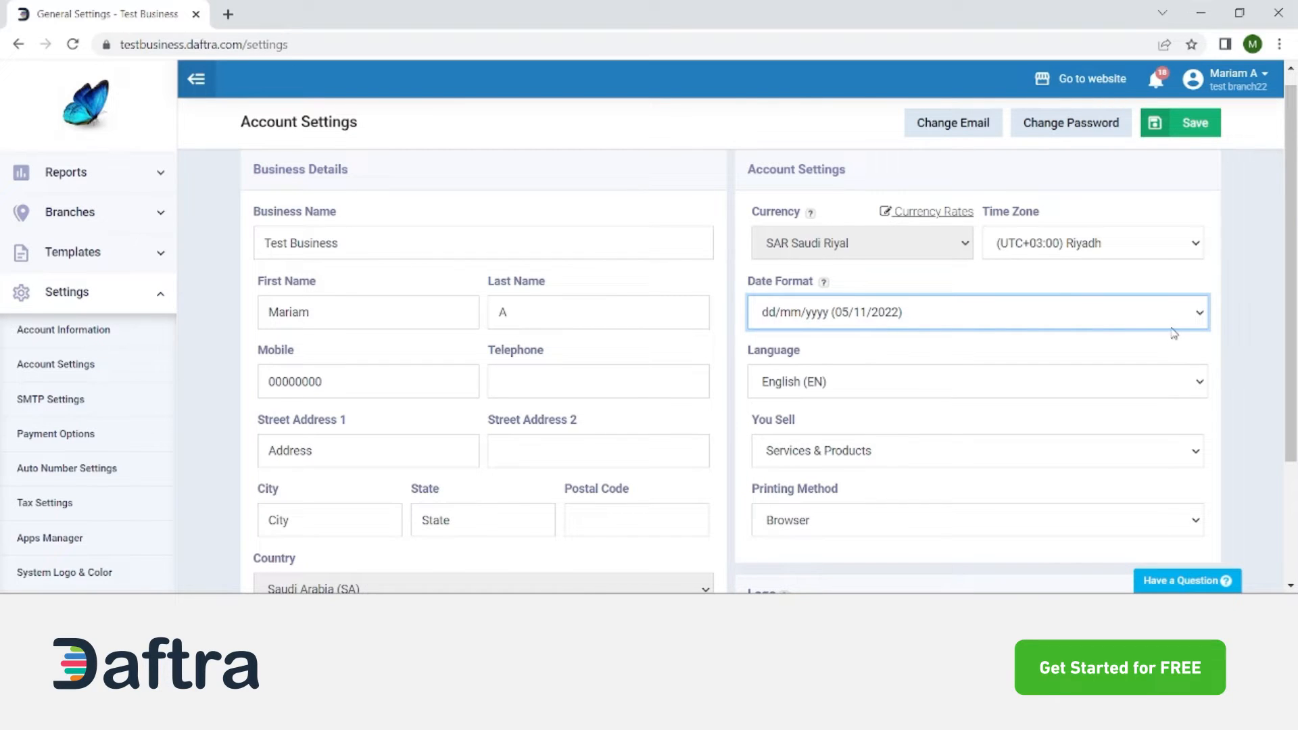
{"action": "left_click", "coordinate": [1256, 357]}
{"action": "left_click", "coordinate": [781, 380]}
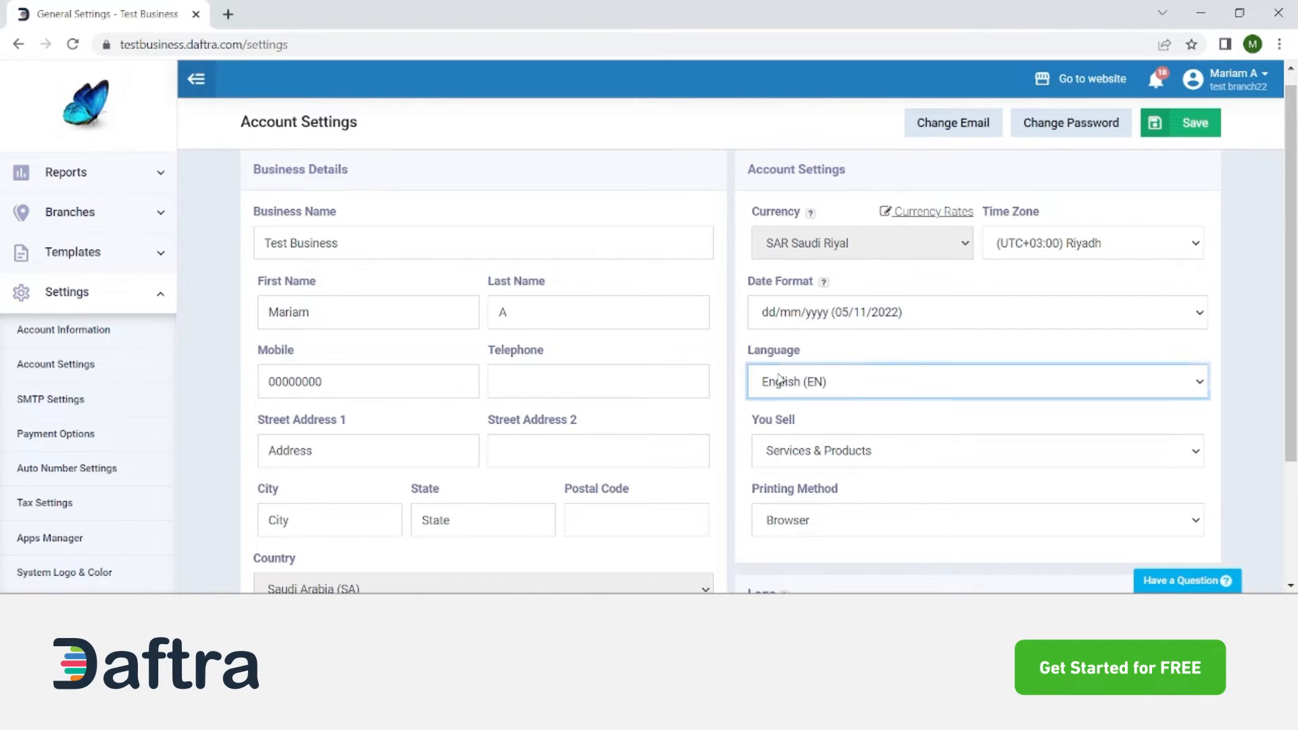
{"action": "left_click", "coordinate": [730, 368]}
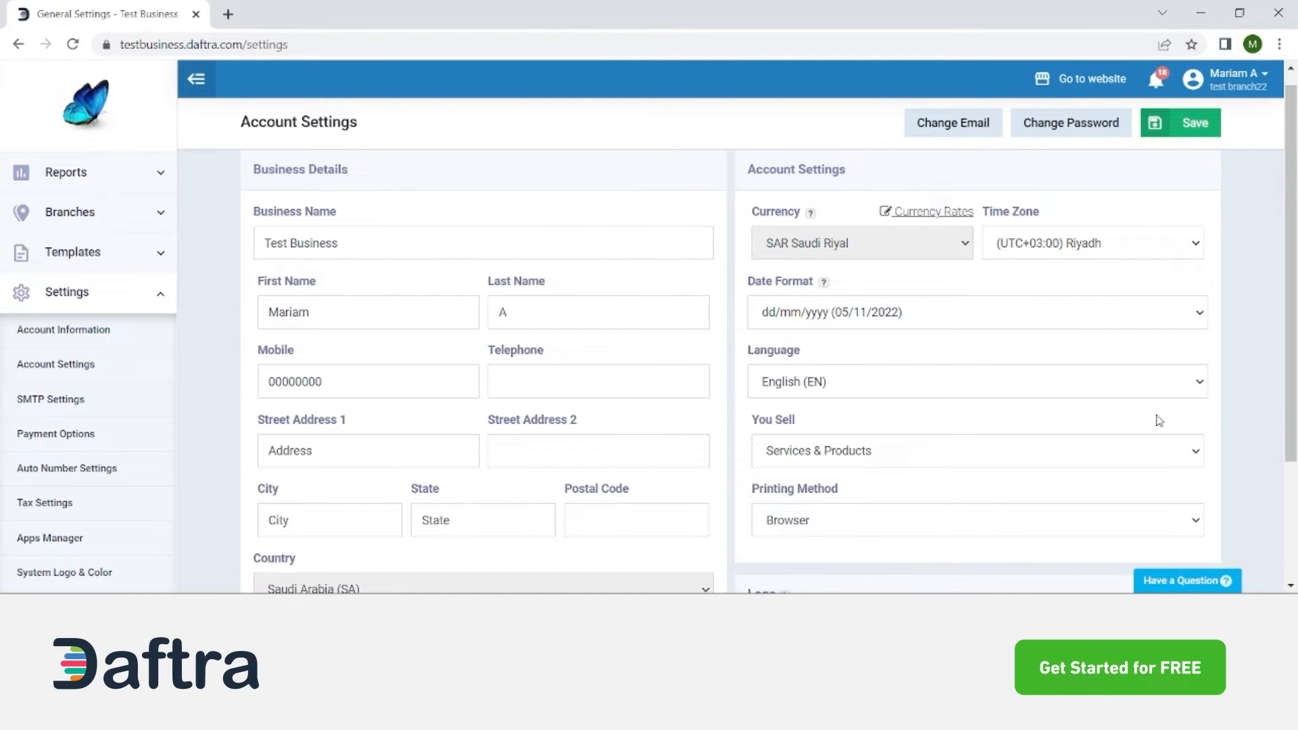
{"action": "scroll", "coordinate": [1293, 399], "scroll_direction": "down", "scroll_amount": 1}
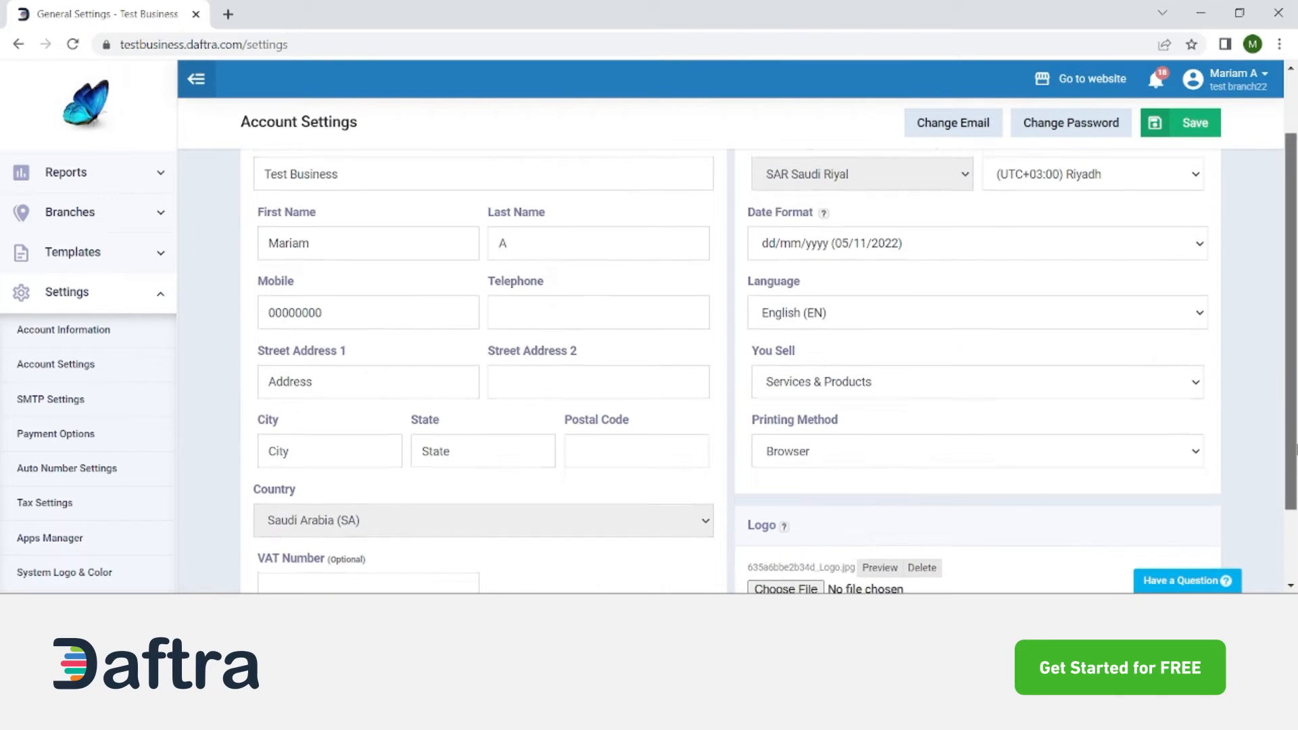
{"action": "left_click", "coordinate": [840, 386]}
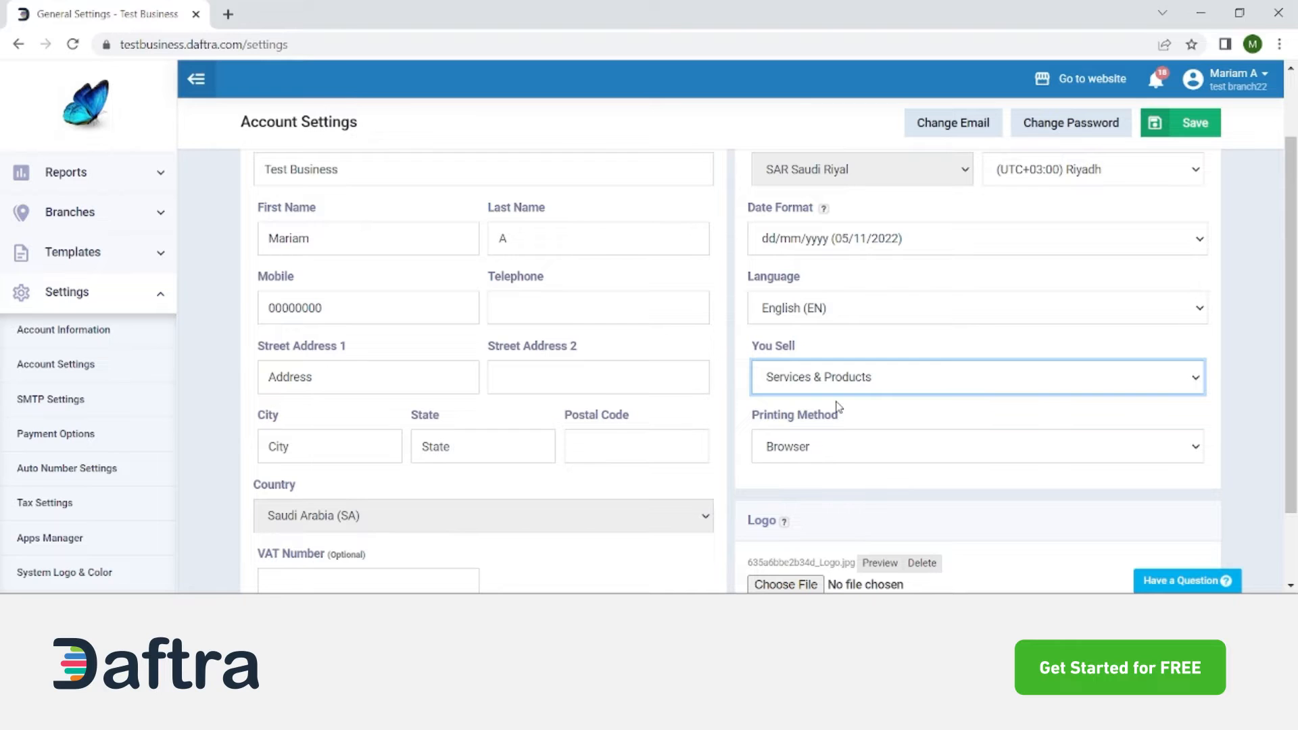
{"action": "scroll", "coordinate": [1109, 171], "scroll_direction": "up", "scroll_amount": 2}
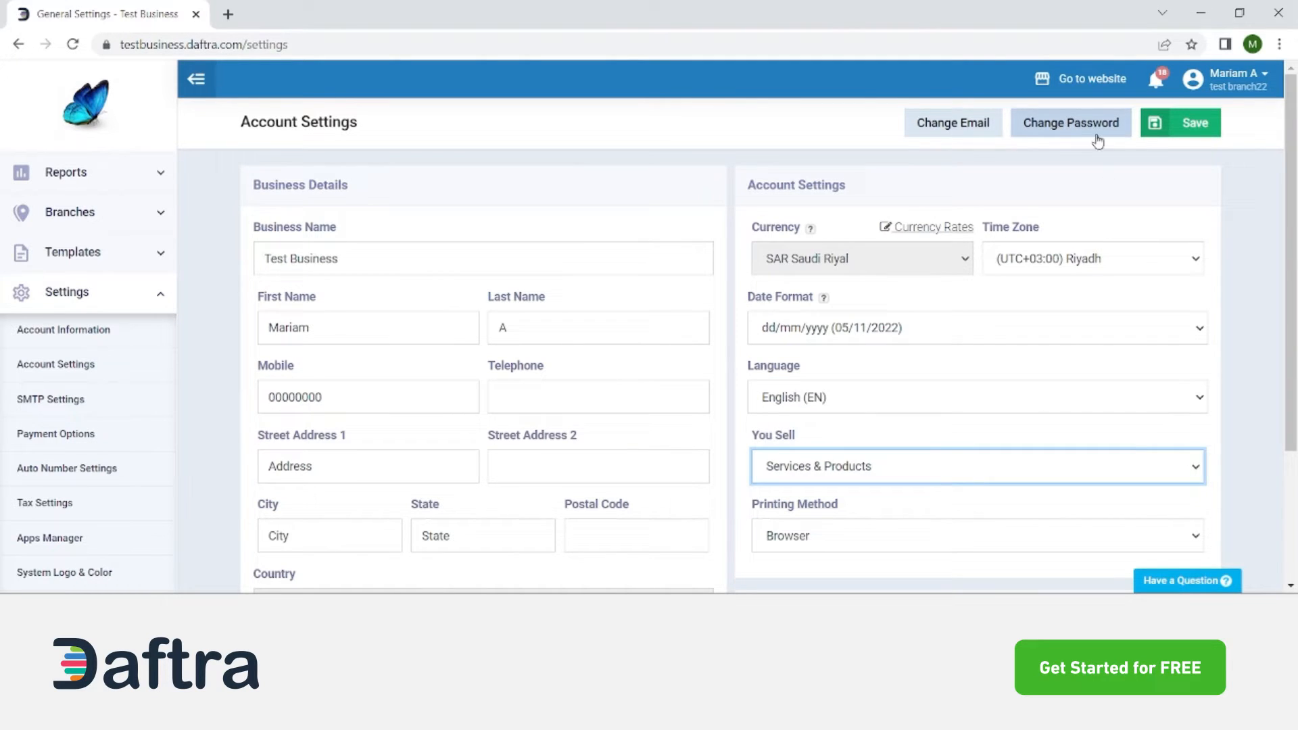
{"action": "scroll", "coordinate": [1292, 271], "scroll_direction": "down", "scroll_amount": 3}
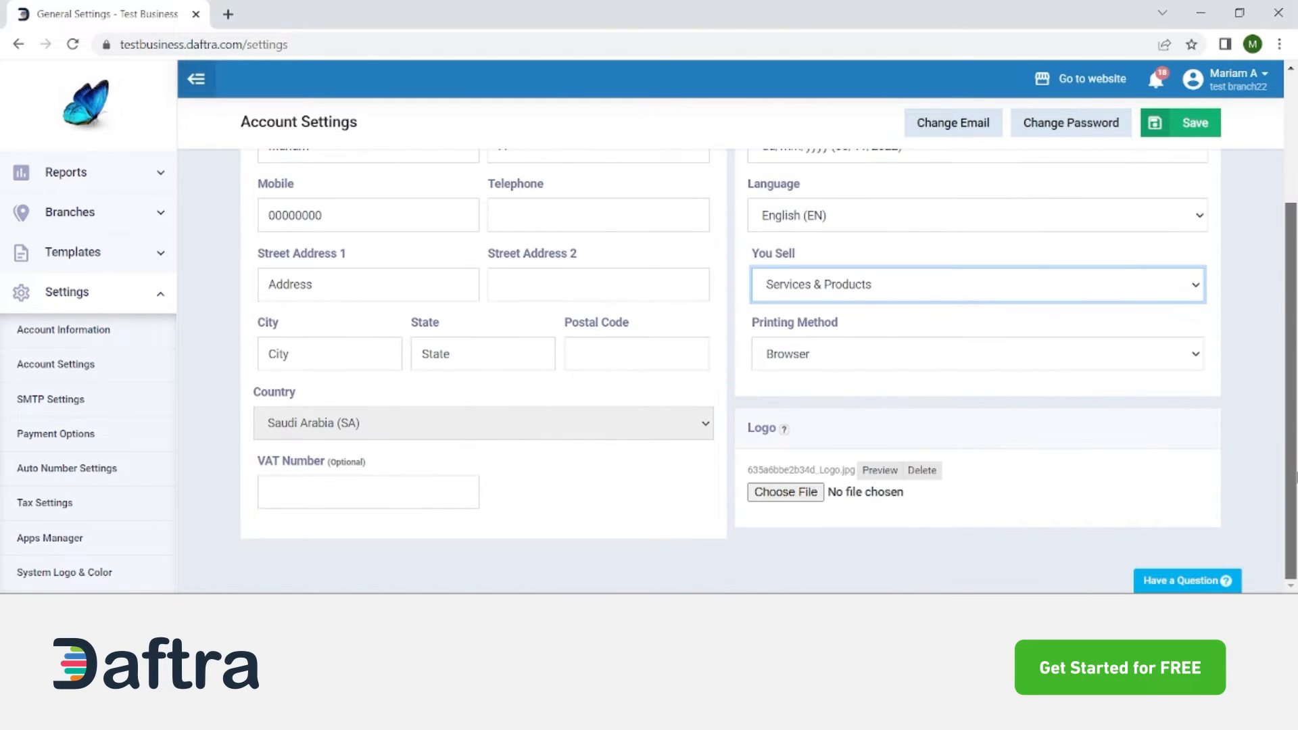
{"action": "scroll", "coordinate": [1183, 179], "scroll_direction": "up", "scroll_amount": 3}
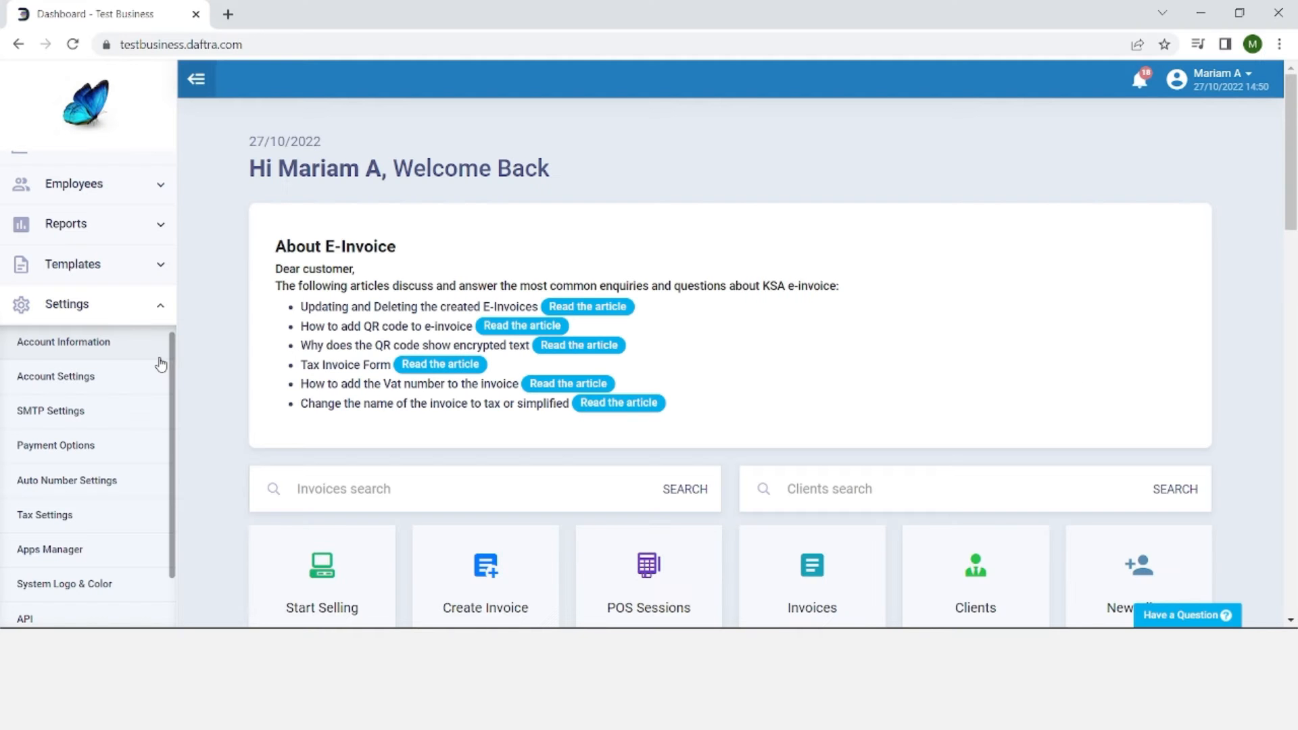
Open the Apps Manager from the system settings
{"action": "scroll", "coordinate": [71, 474], "scroll_direction": "down", "scroll_amount": 1}
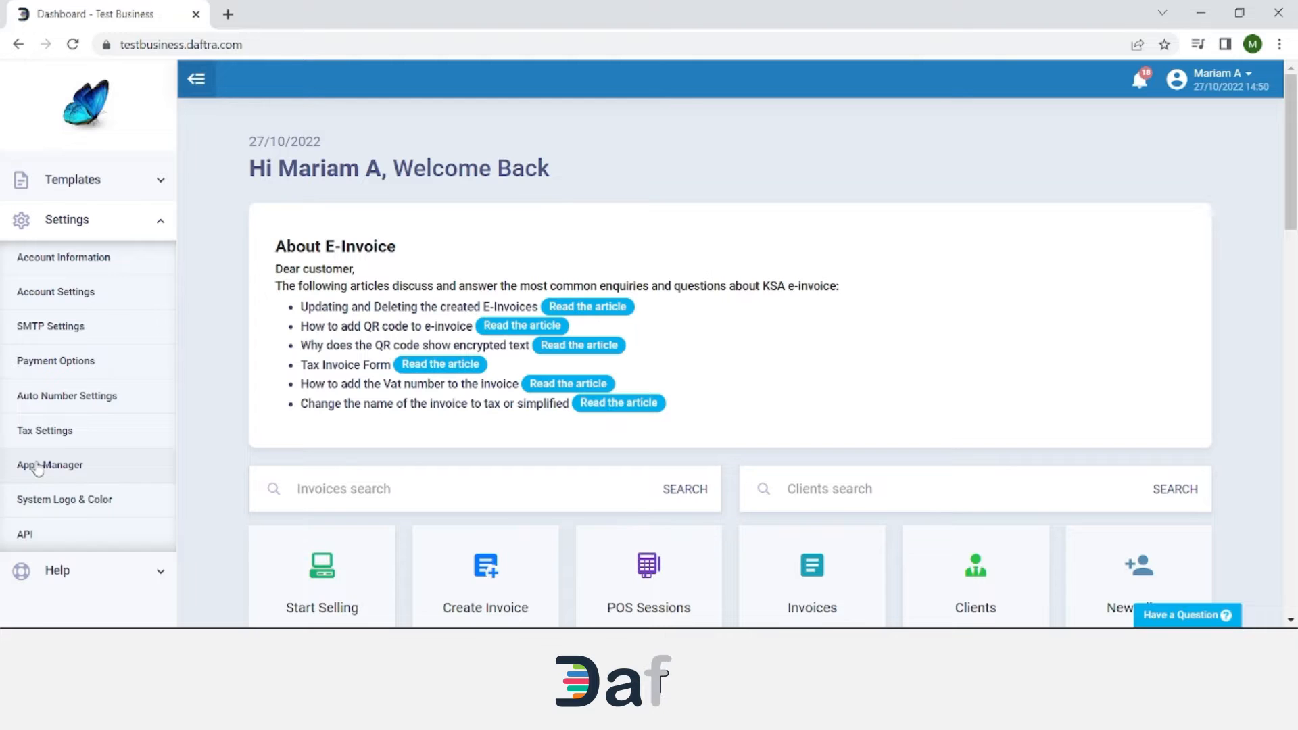
{"action": "scroll", "coordinate": [40, 460], "scroll_direction": "up", "scroll_amount": 5}
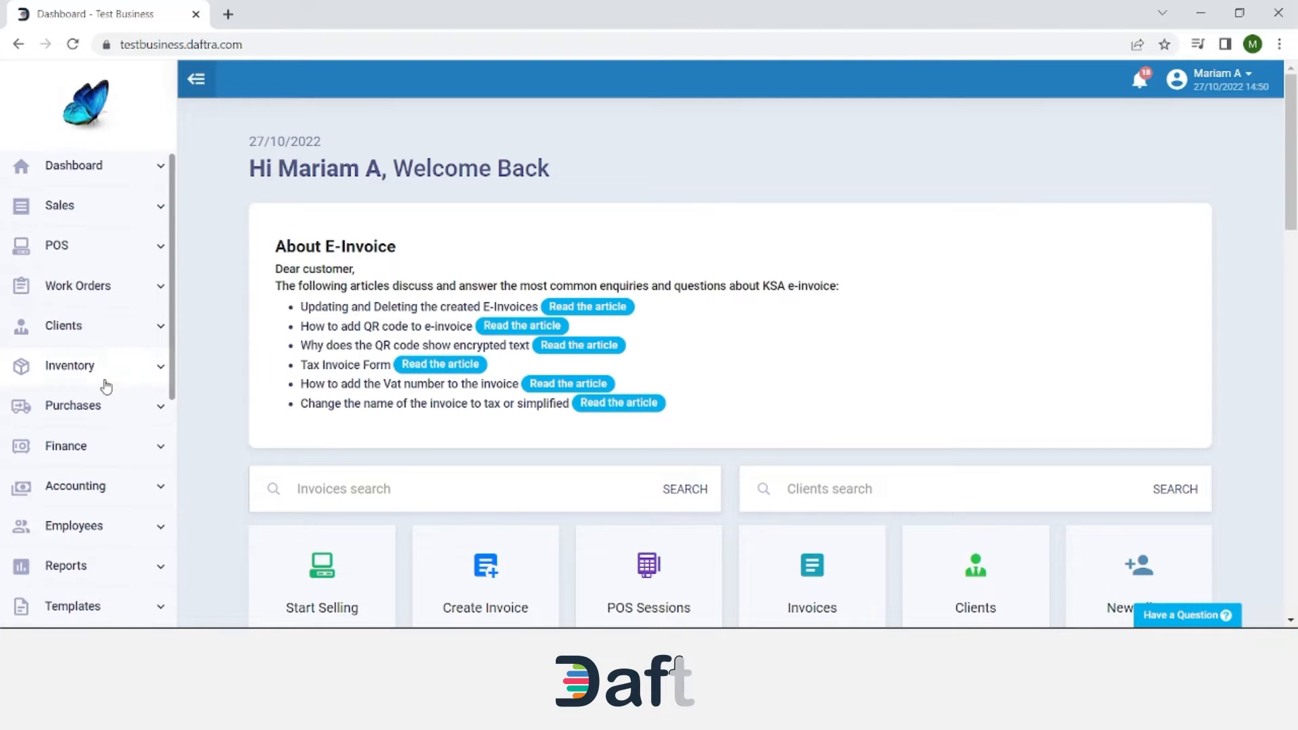
{"action": "scroll", "coordinate": [81, 455], "scroll_direction": "down", "scroll_amount": 4}
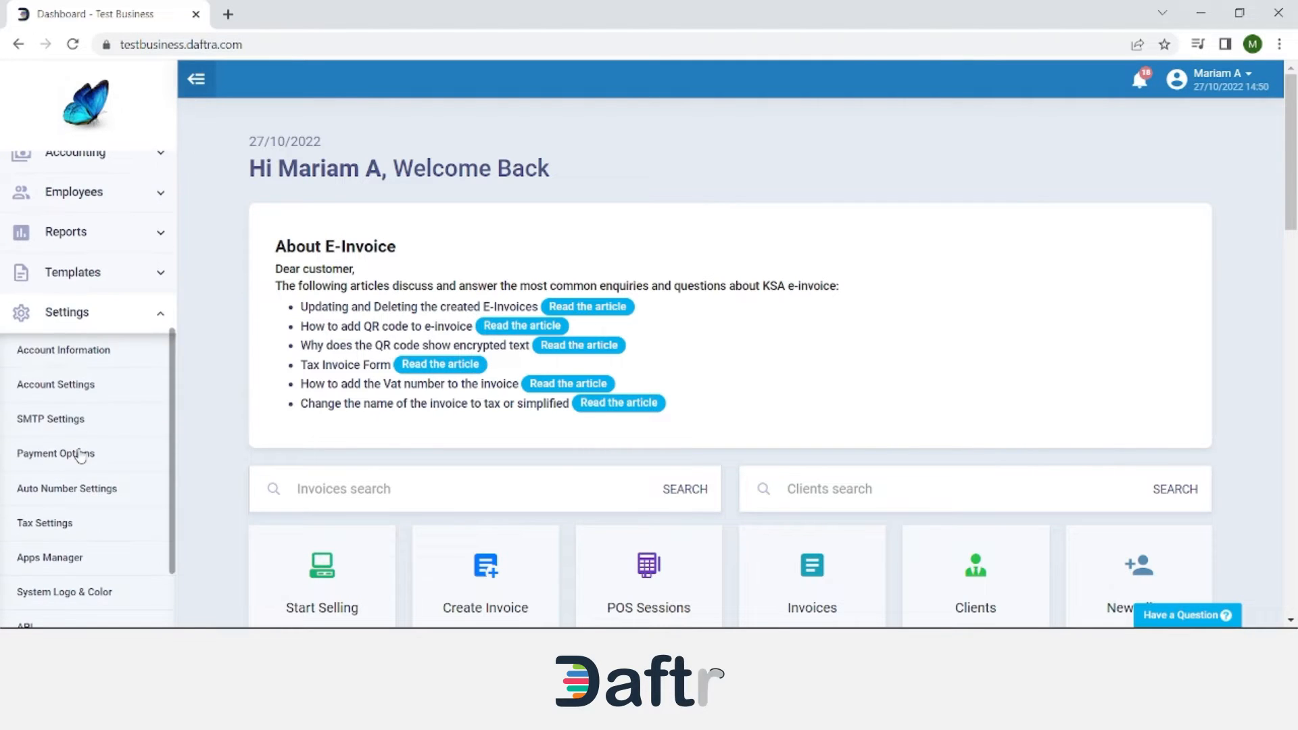
{"action": "left_click", "coordinate": [76, 558]}
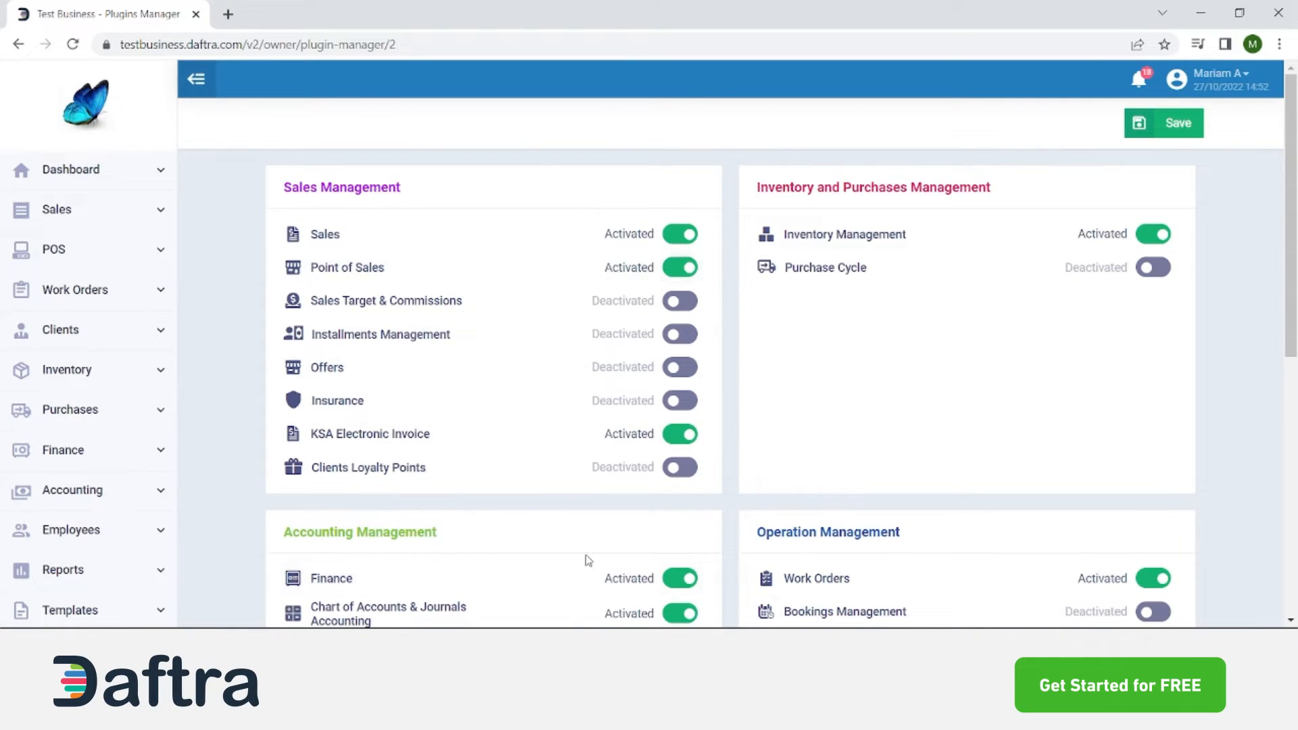
Look through all app groups in the Apps Manager, from Sales Management down to the Global apps
{"action": "scroll", "coordinate": [534, 385], "scroll_direction": "down", "scroll_amount": 8}
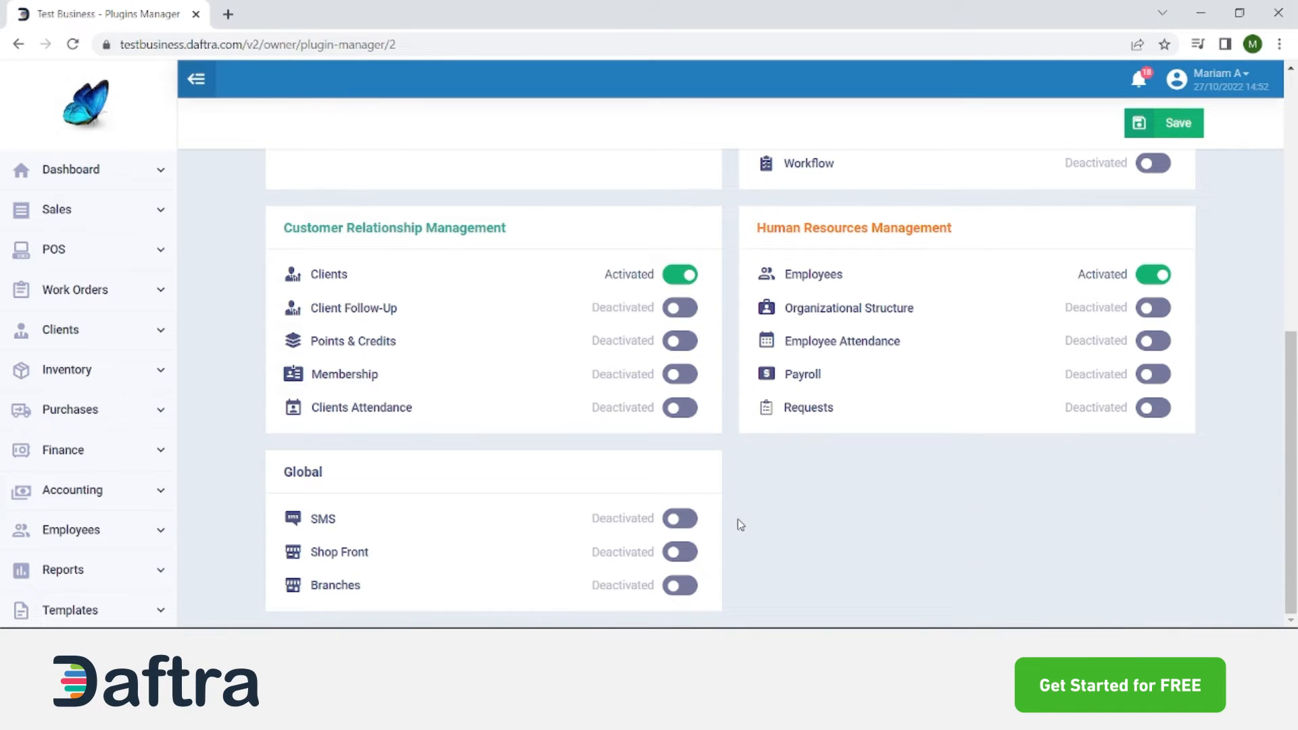
{"action": "scroll", "coordinate": [737, 518], "scroll_direction": "up", "scroll_amount": 8}
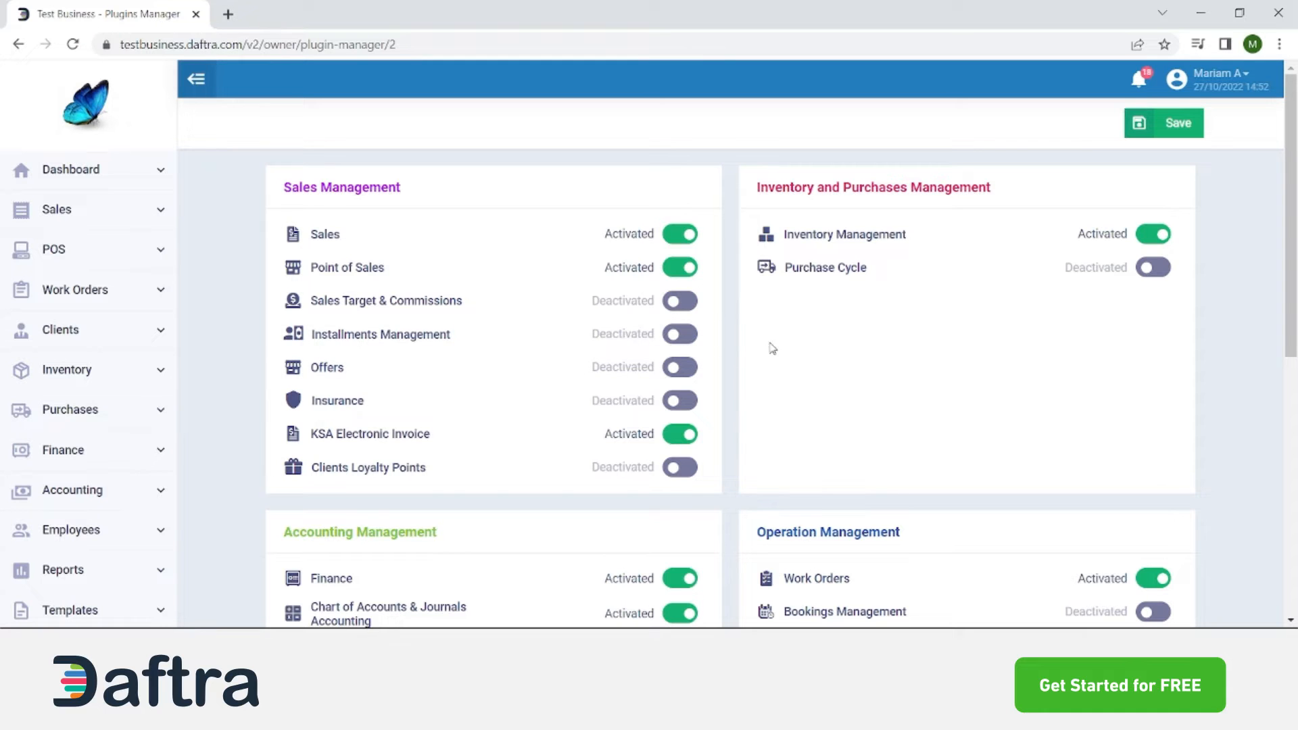
{"action": "scroll", "coordinate": [572, 455], "scroll_direction": "down", "scroll_amount": 3}
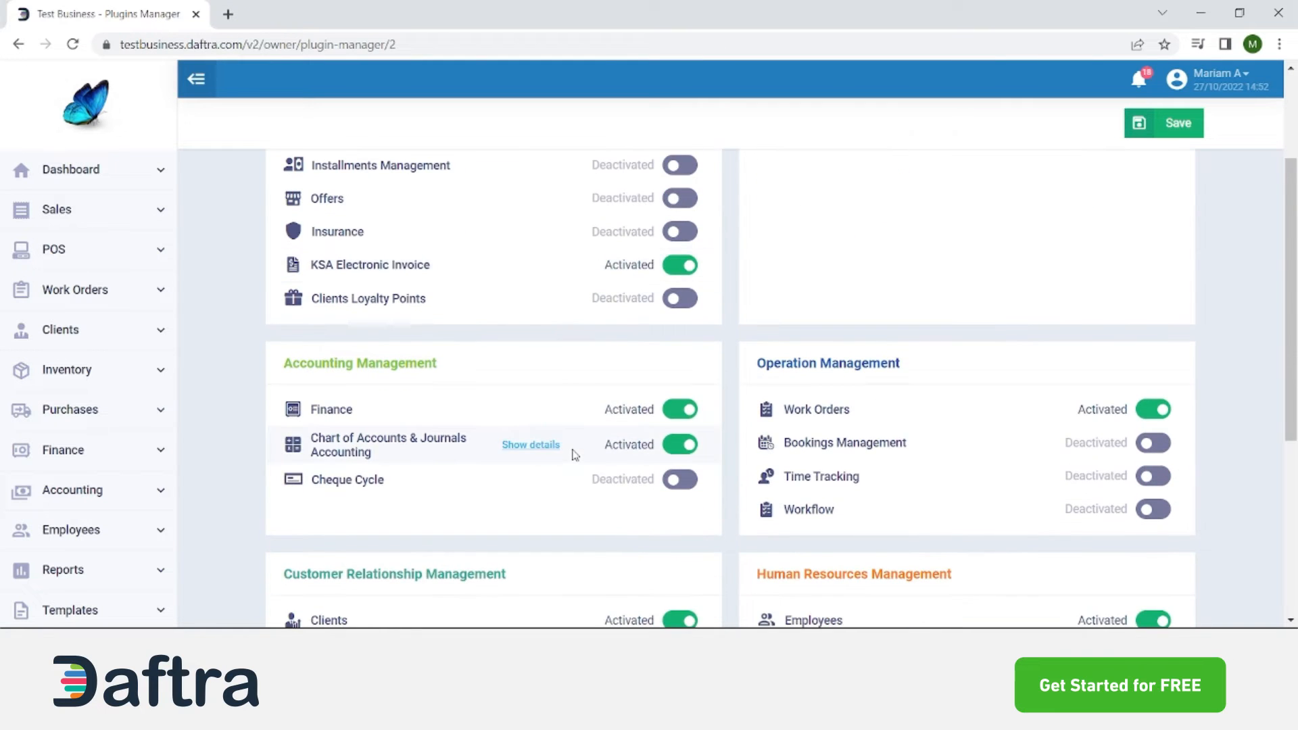
{"action": "scroll", "coordinate": [574, 449], "scroll_direction": "down", "scroll_amount": 4}
{"action": "scroll", "coordinate": [623, 446], "scroll_direction": "down", "scroll_amount": 1}
{"action": "scroll", "coordinate": [623, 446], "scroll_direction": "up", "scroll_amount": 4}
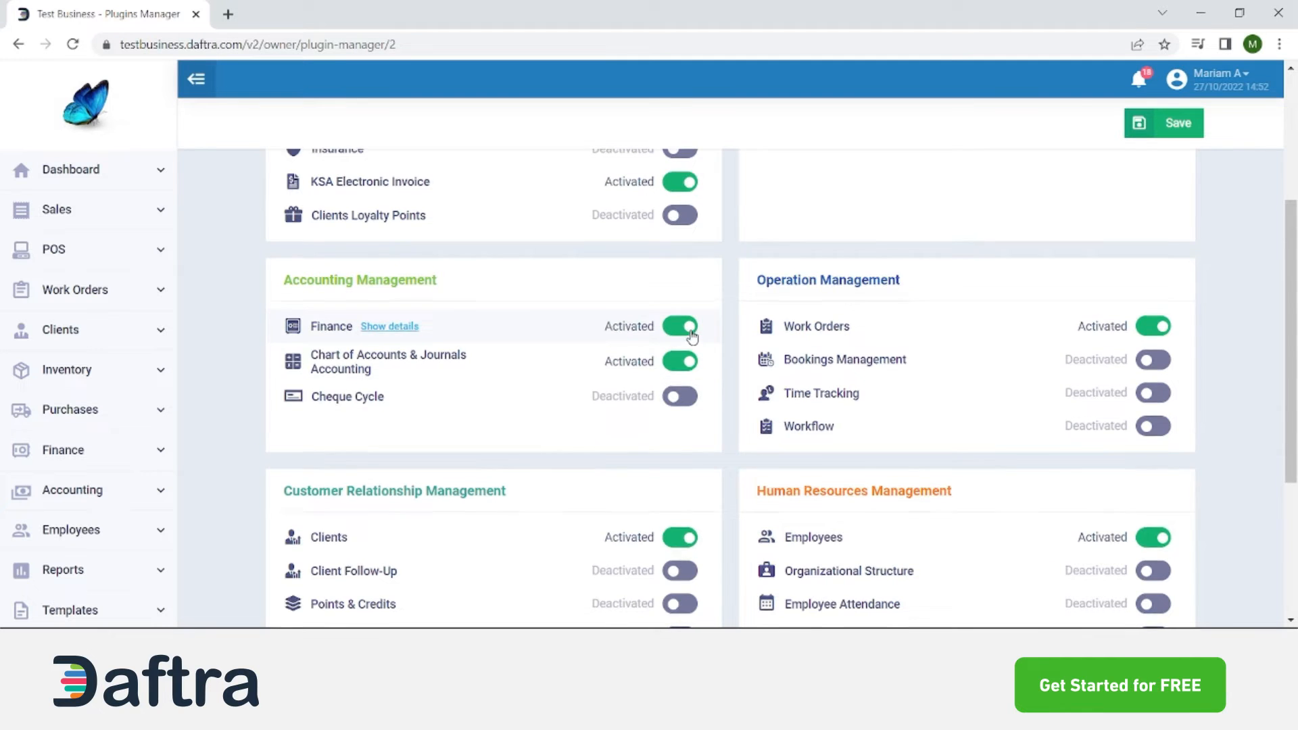
Deactivate the Finance app under Accounting Management and activate it again, reviewing the other app groups
{"action": "scroll", "coordinate": [687, 338], "scroll_direction": "up", "scroll_amount": 3}
{"action": "left_click", "coordinate": [677, 496]}
{"action": "left_click", "coordinate": [677, 496]}
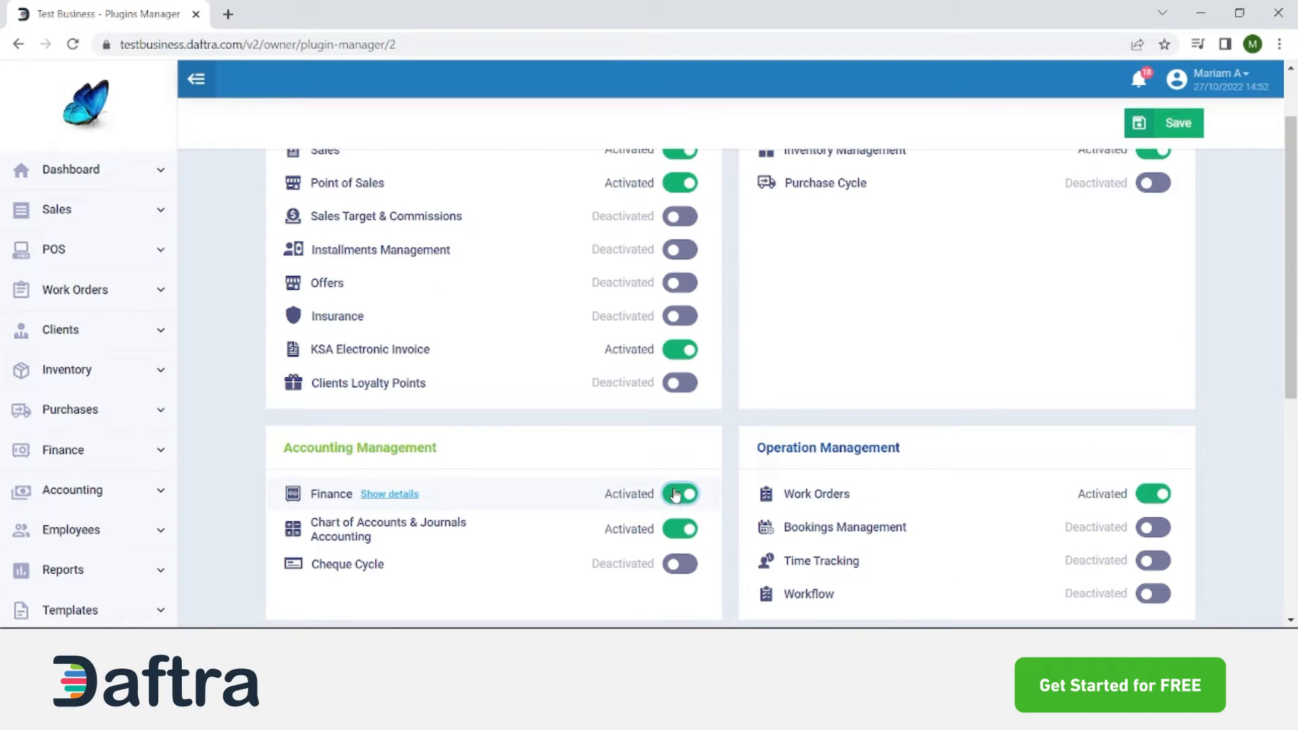
{"action": "scroll", "coordinate": [818, 446], "scroll_direction": "down", "scroll_amount": 2}
{"action": "scroll", "coordinate": [815, 440], "scroll_direction": "up", "scroll_amount": 4}
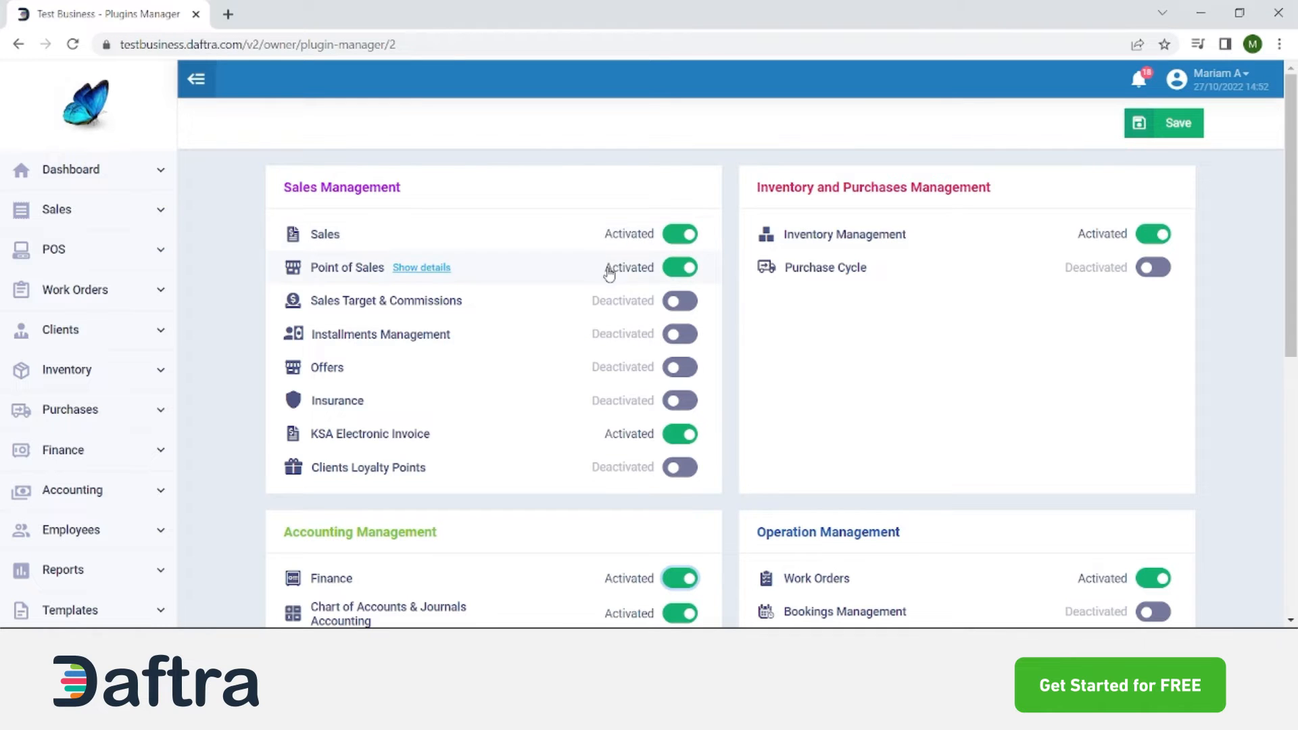
{"action": "scroll", "coordinate": [673, 408], "scroll_direction": "down", "scroll_amount": 2}
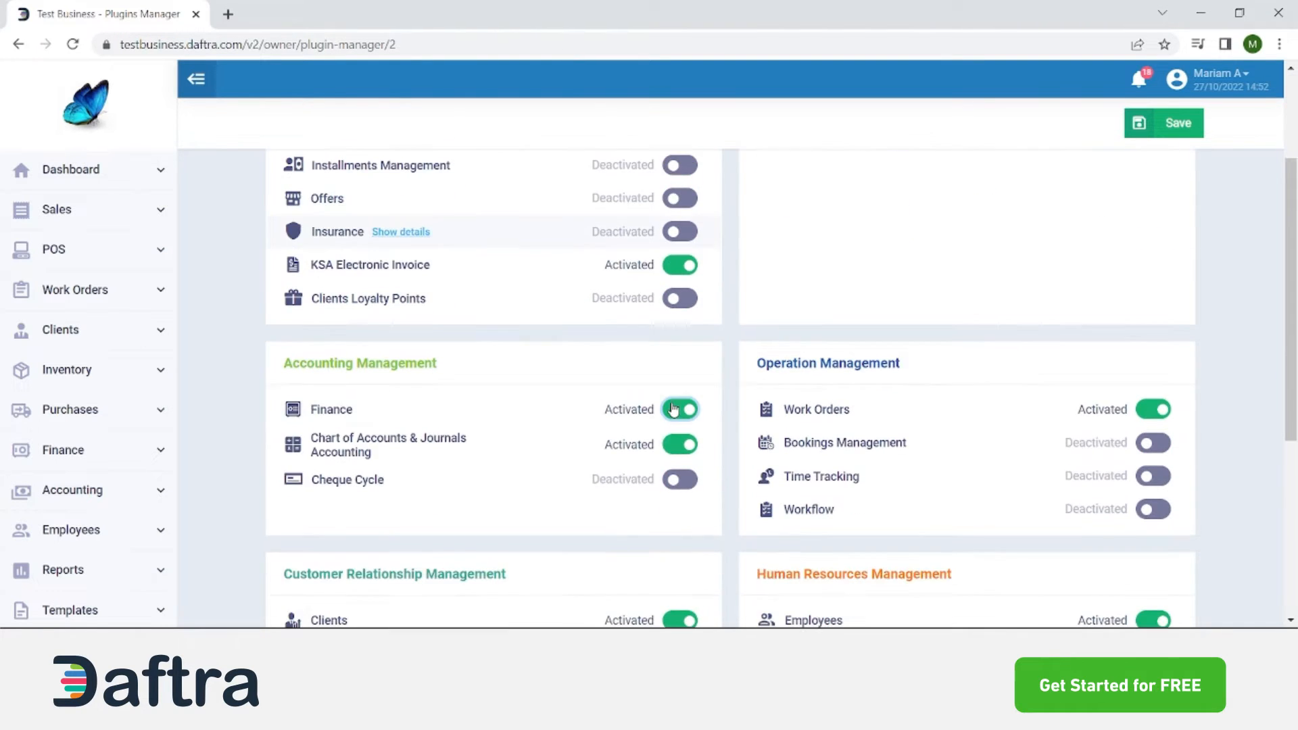
{"action": "scroll", "coordinate": [766, 448], "scroll_direction": "down", "scroll_amount": 4}
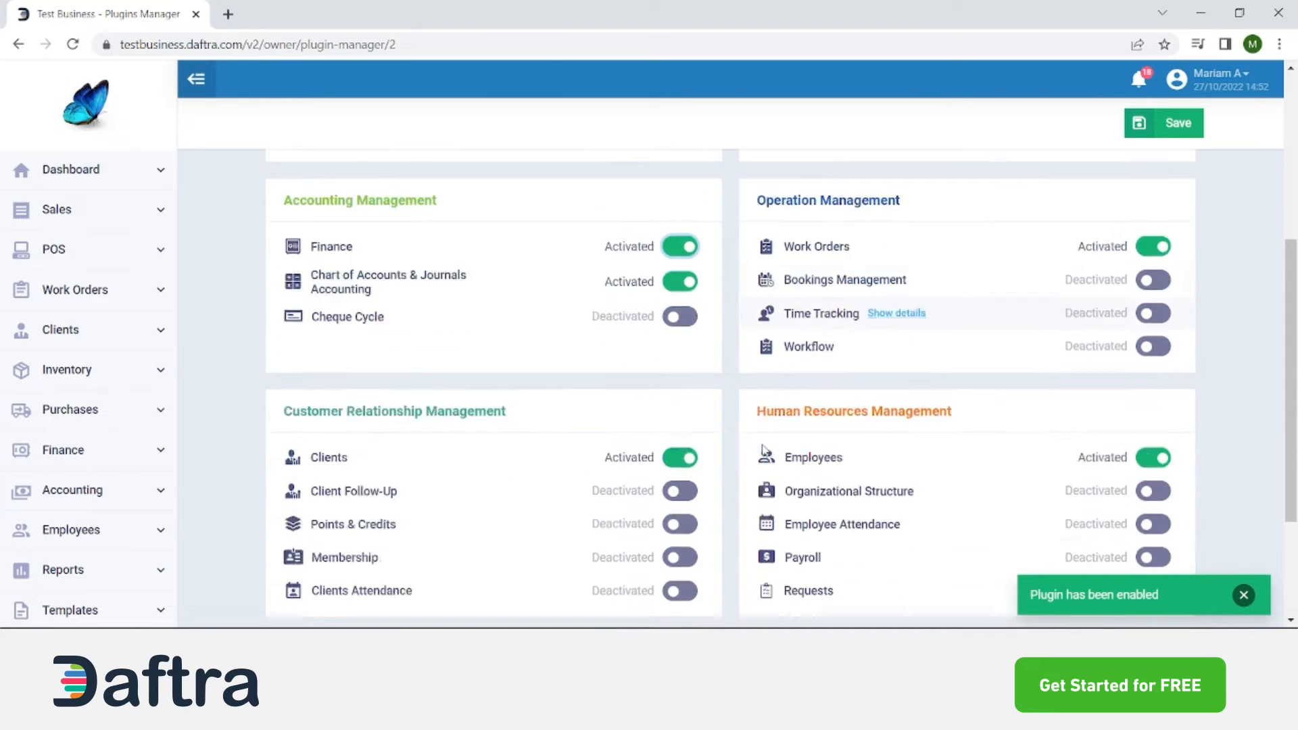
{"action": "scroll", "coordinate": [685, 508], "scroll_direction": "up", "scroll_amount": 6}
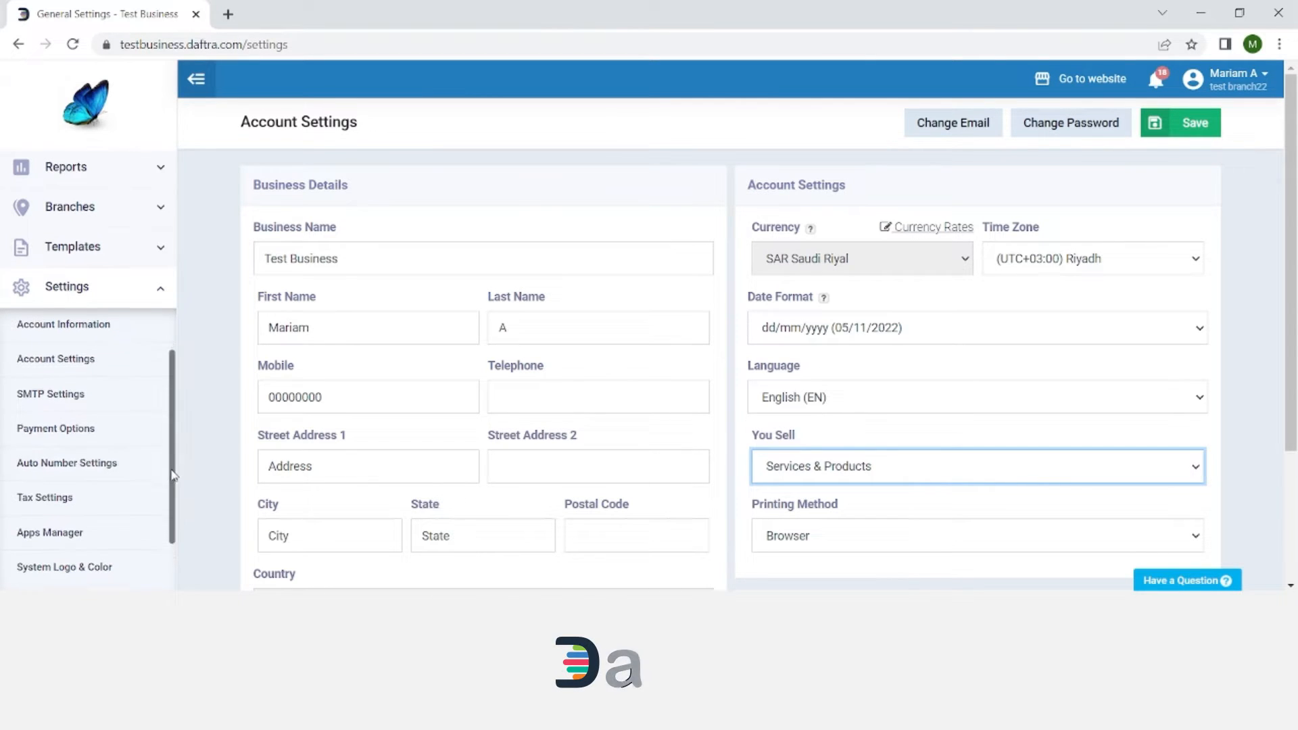
Open the Tax Settings and add an empty row to the list of taxes
{"action": "scroll", "coordinate": [157, 473], "scroll_direction": "down", "scroll_amount": 2}
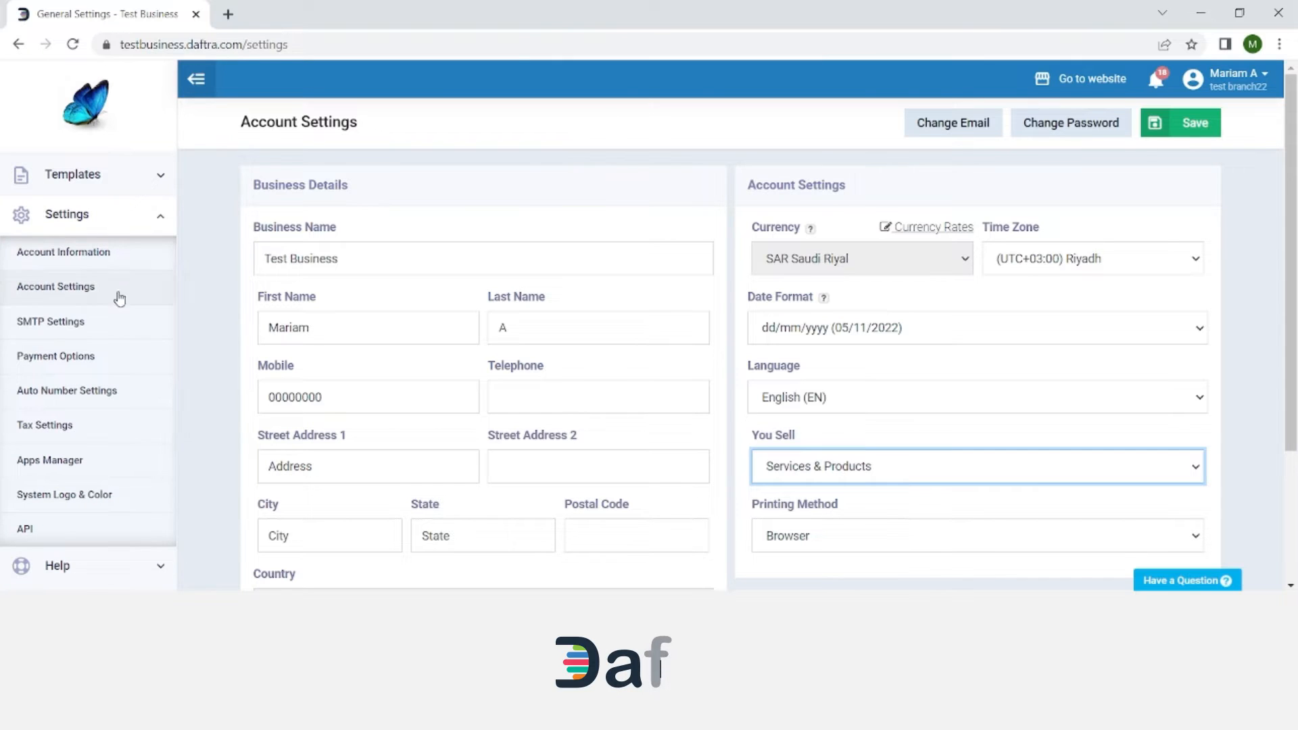
{"action": "left_click", "coordinate": [72, 426]}
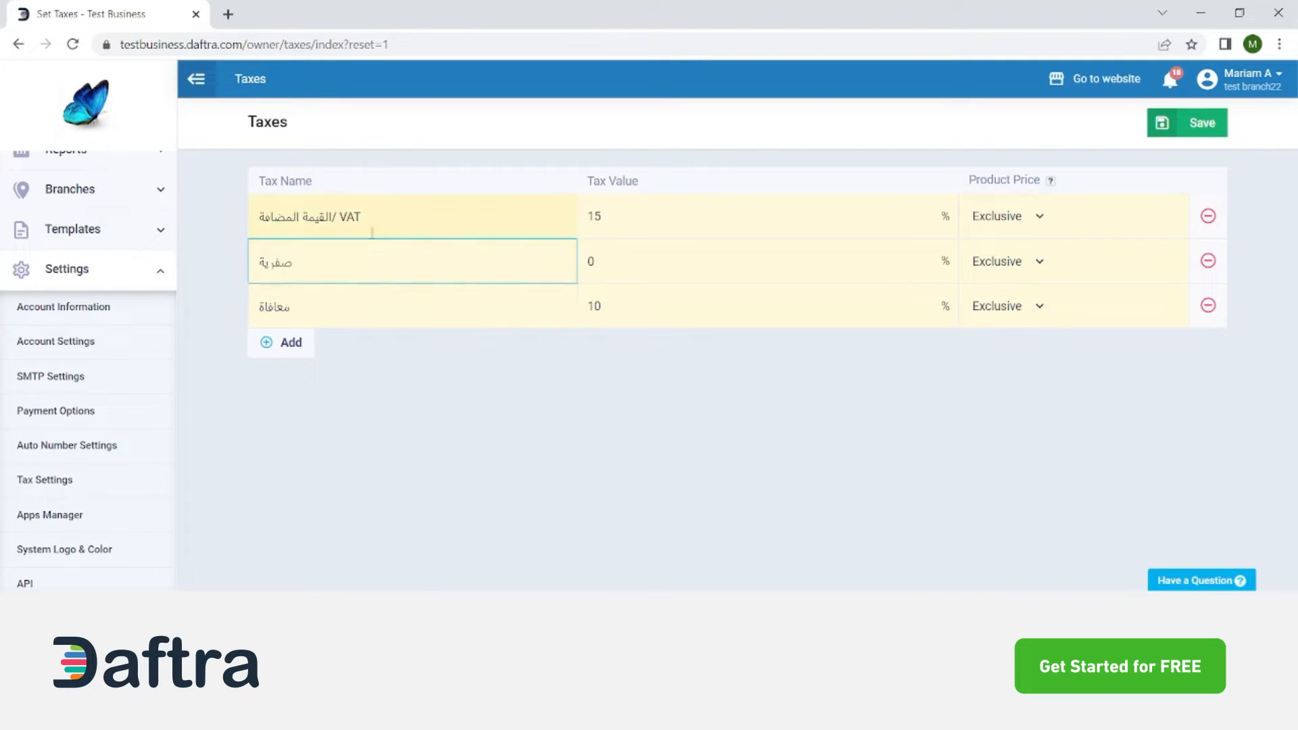
{"action": "left_click", "coordinate": [284, 345]}
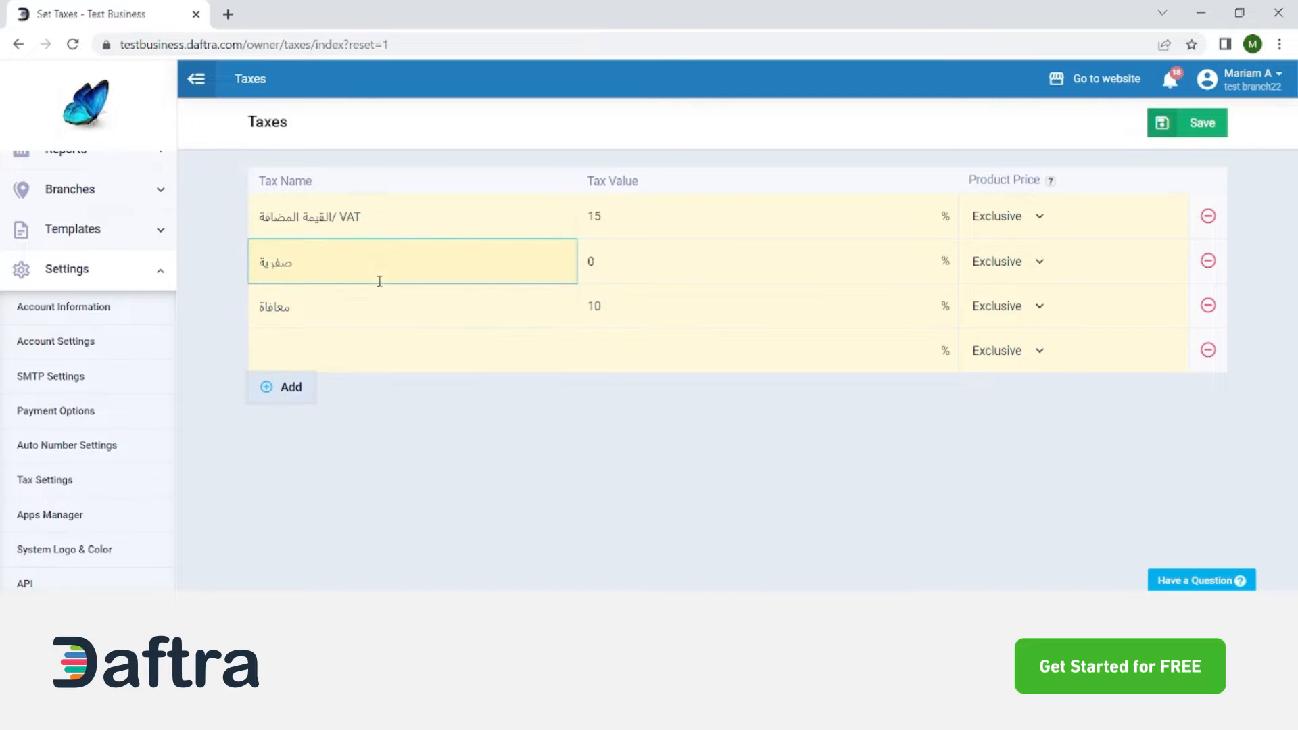
Examine the name, tax value and product price fields of the existing taxes, mainly those of the VAT row
{"action": "left_click", "coordinate": [385, 217]}
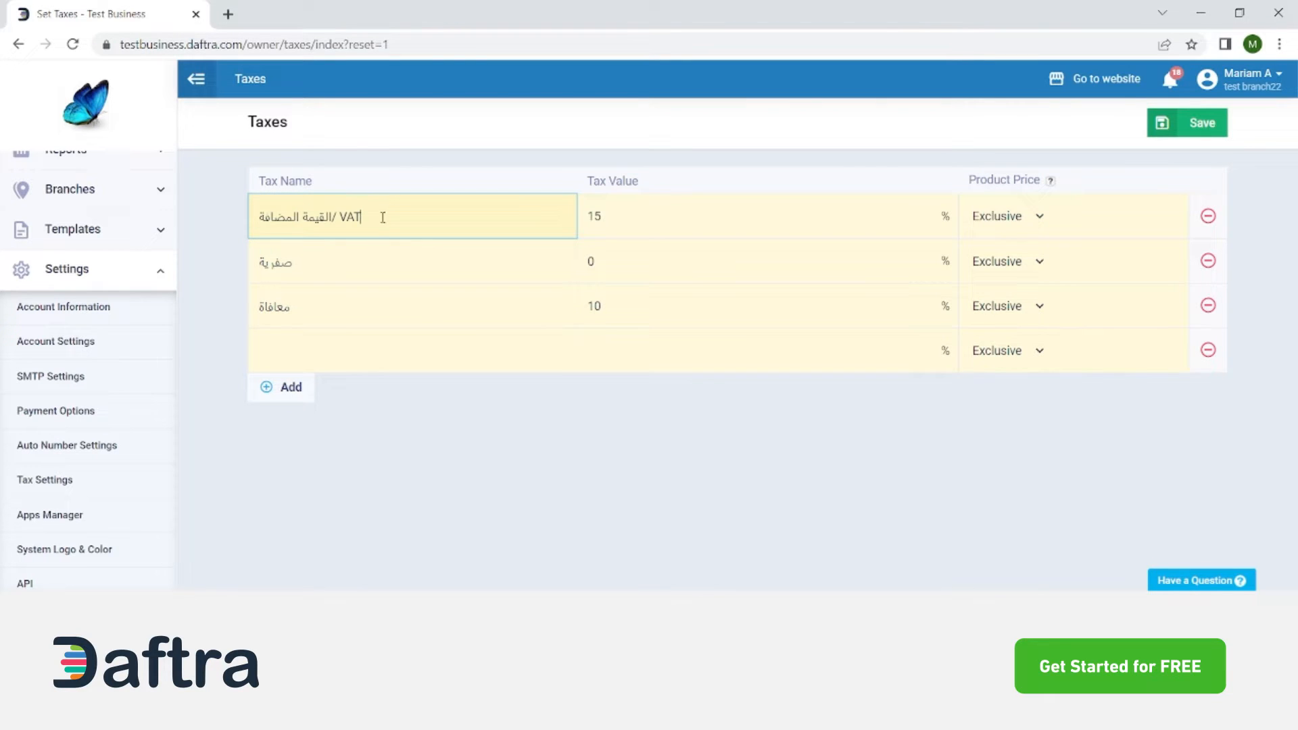
{"action": "left_click_drag", "start_coordinate": [382, 218], "coordinate": [263, 227]}
{"action": "left_click", "coordinate": [325, 262]}
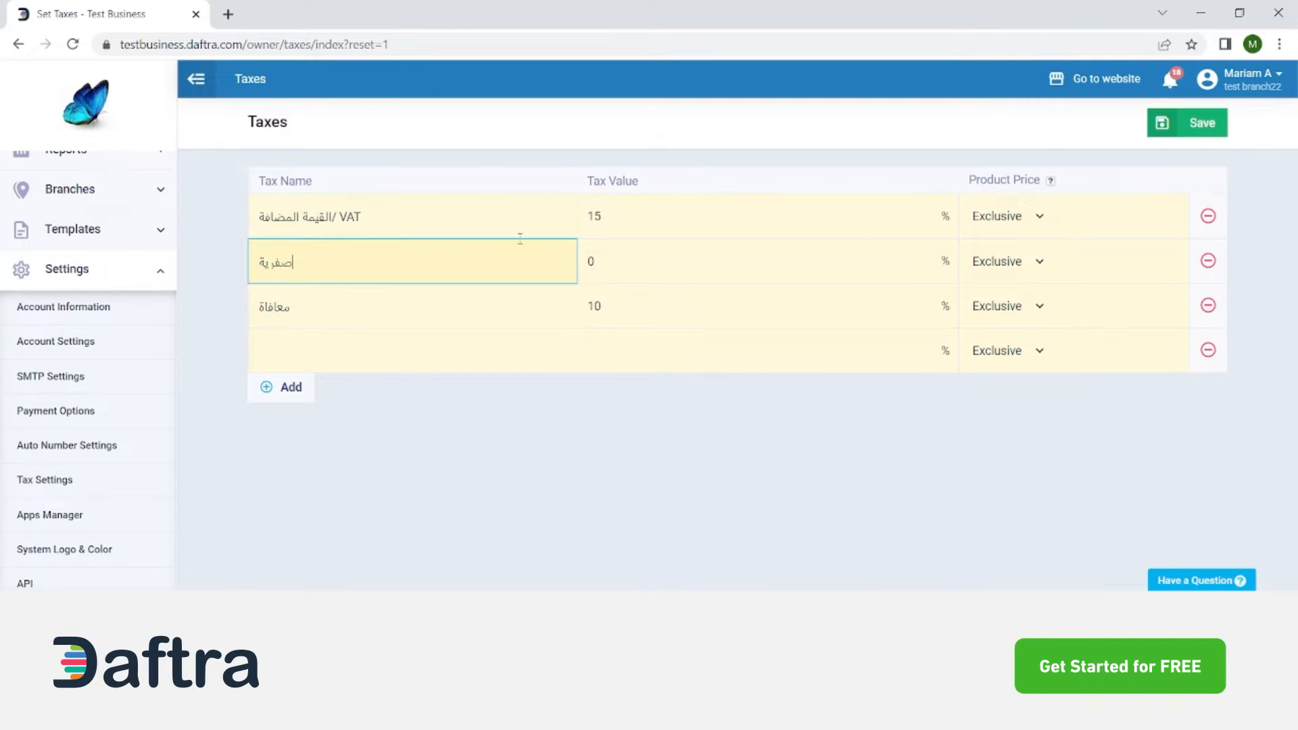
{"action": "left_click_drag", "start_coordinate": [614, 216], "coordinate": [586, 216]}
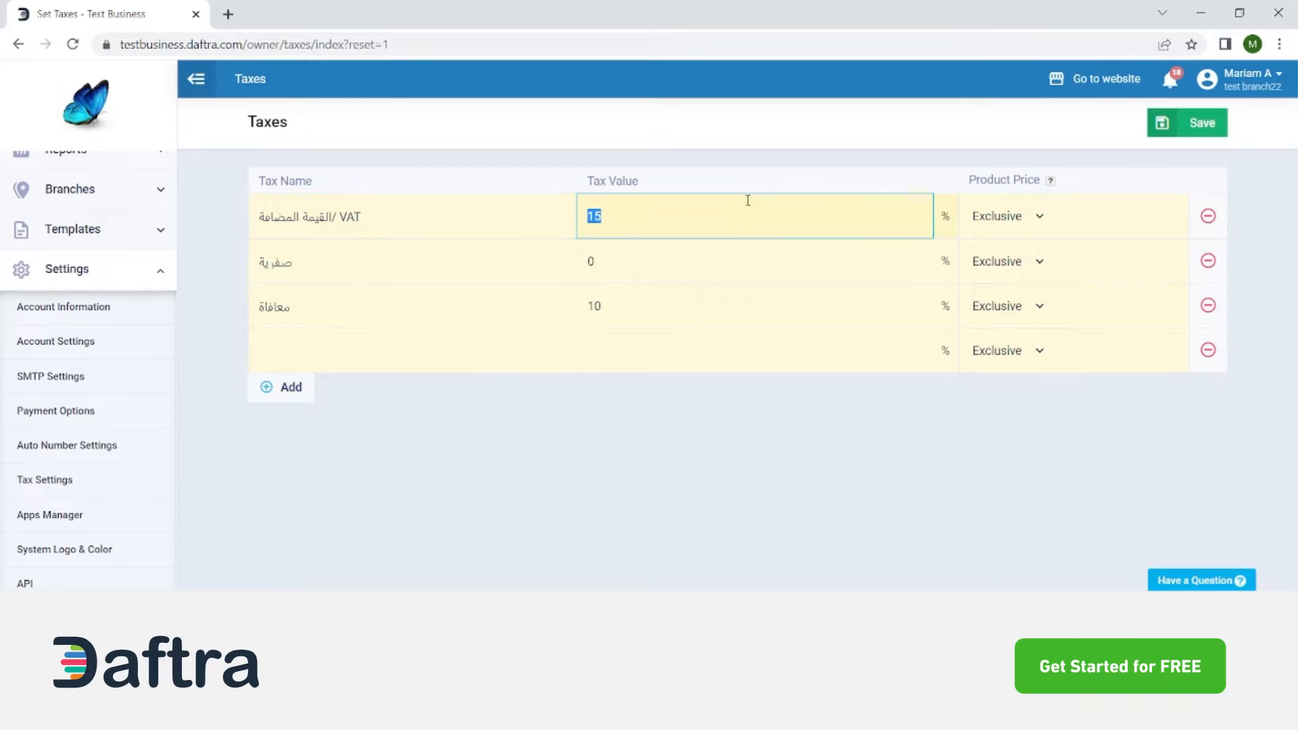
{"action": "left_click", "coordinate": [989, 209]}
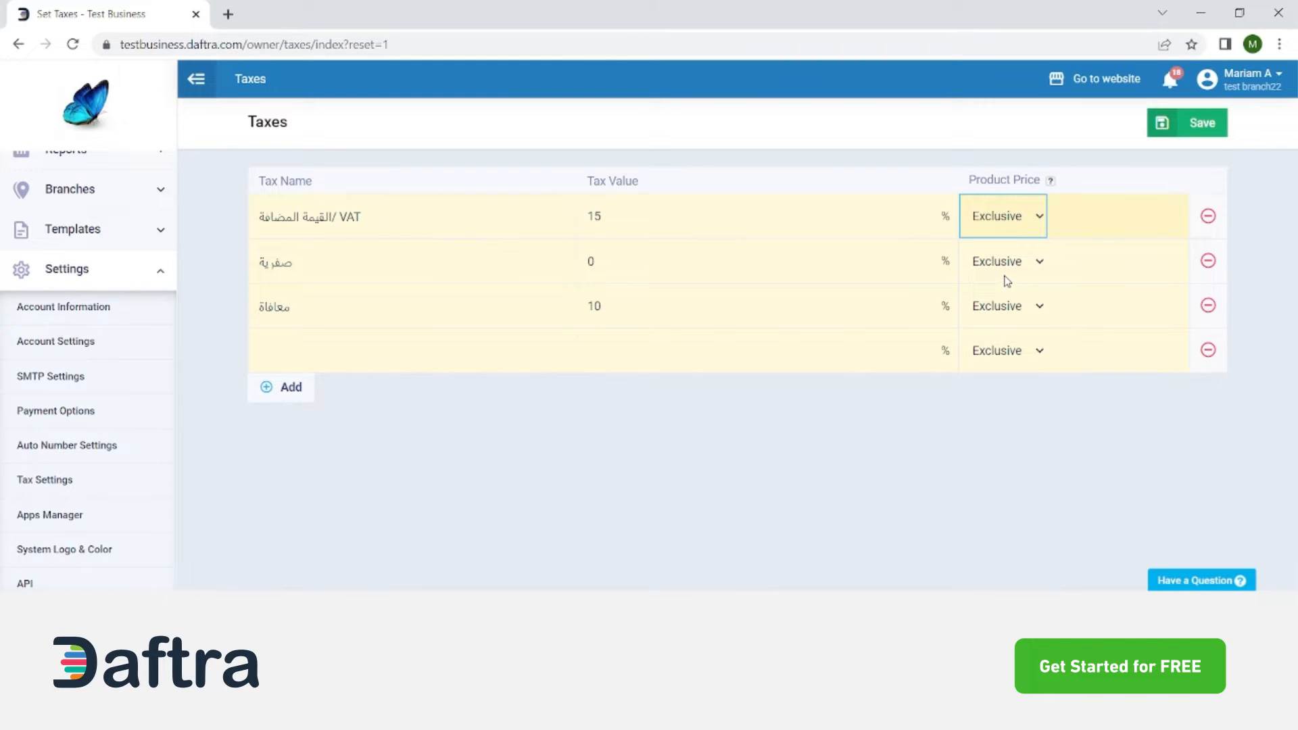
Move the VAT row's value 15 to the end of its tax name and set its tax value to 5%
{"action": "double_click", "coordinate": [594, 215]}
{"action": "left_click_drag", "start_coordinate": [595, 215], "coordinate": [369, 217]}
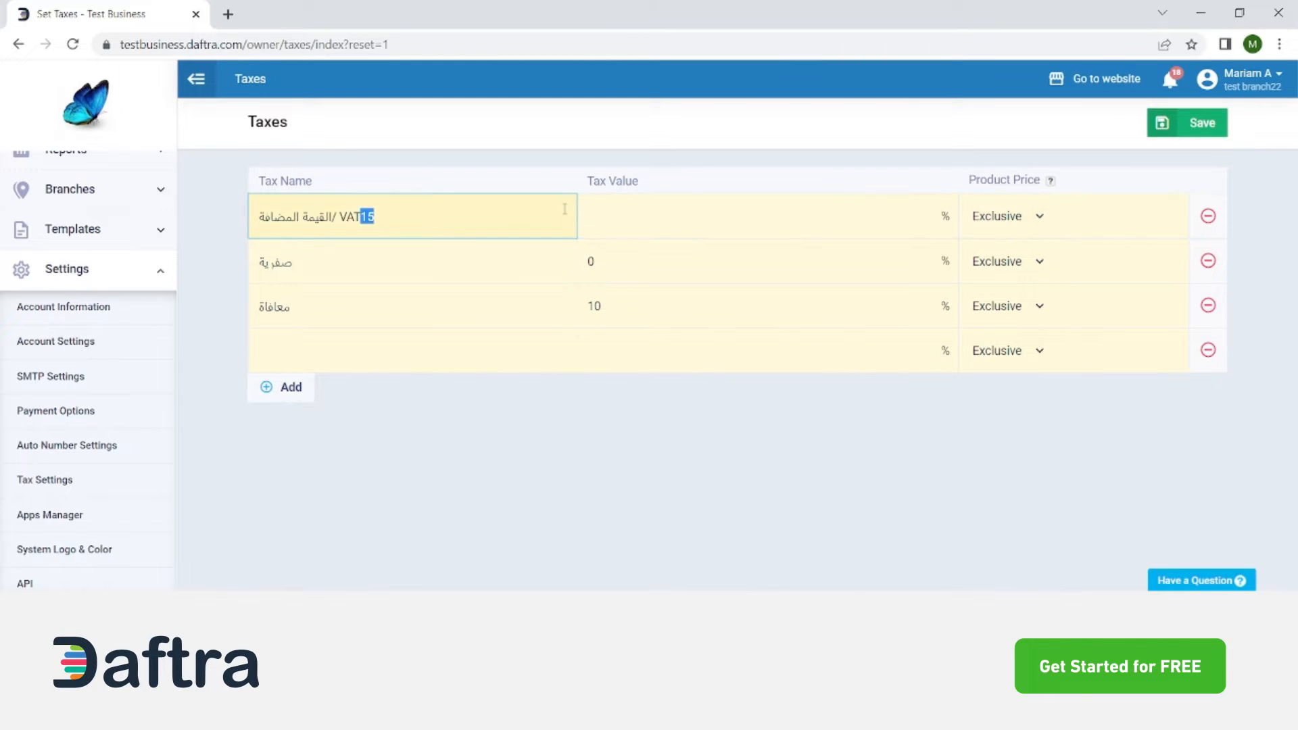
{"action": "left_click", "coordinate": [618, 217]}
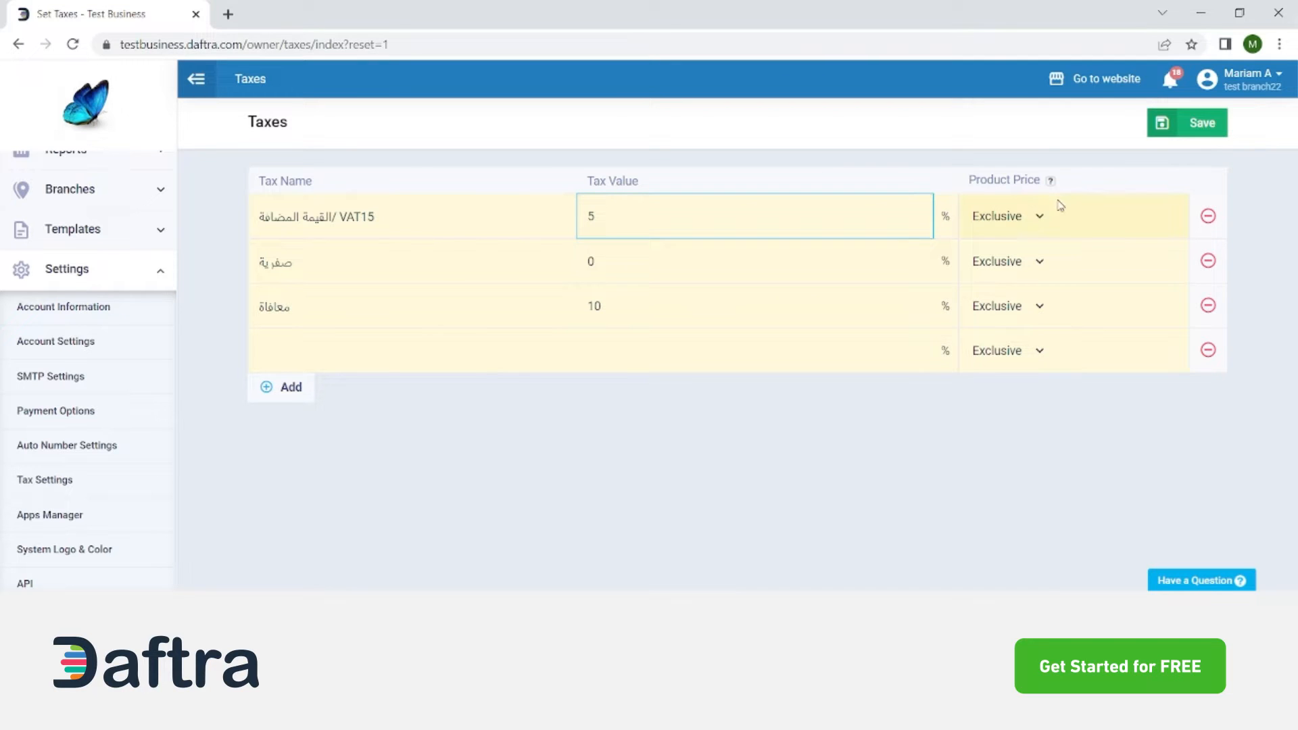
Set the product price of the VAT tax to Inclusive
{"action": "left_click", "coordinate": [1035, 227]}
{"action": "left_click", "coordinate": [1024, 285]}
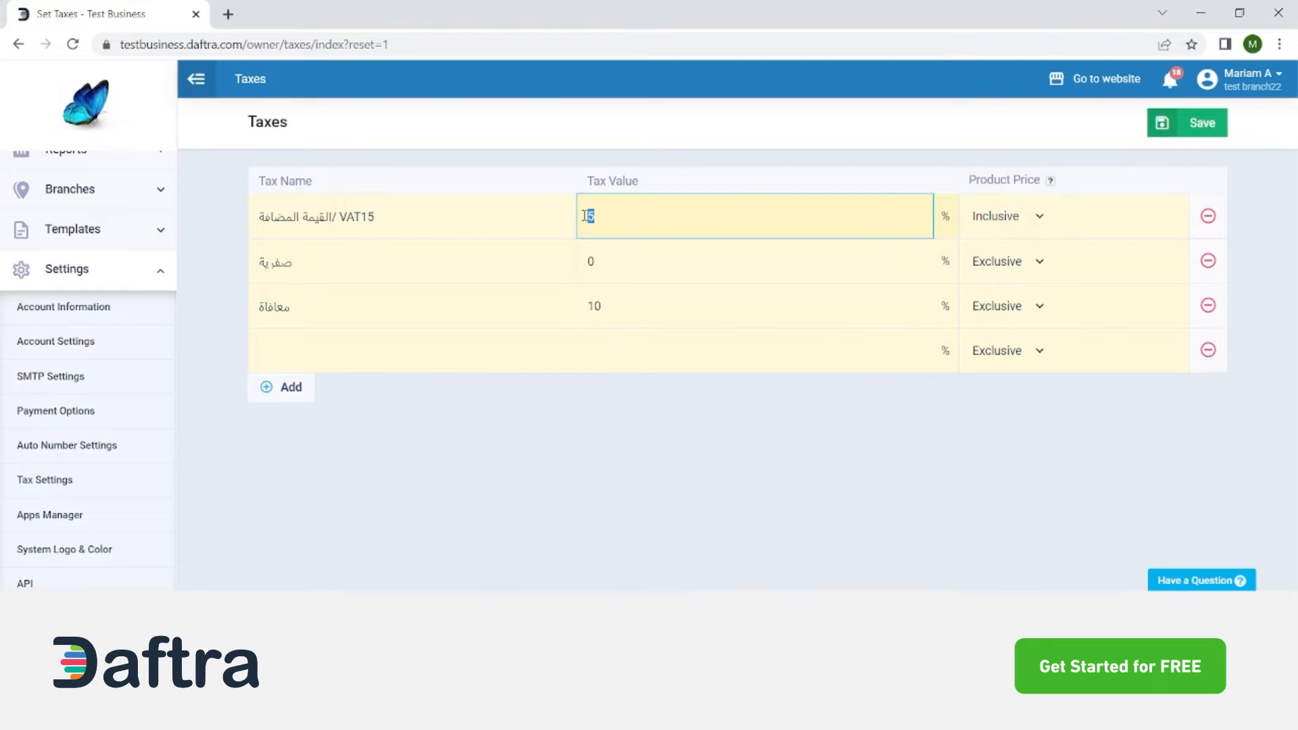
{"action": "left_click", "coordinate": [1026, 220]}
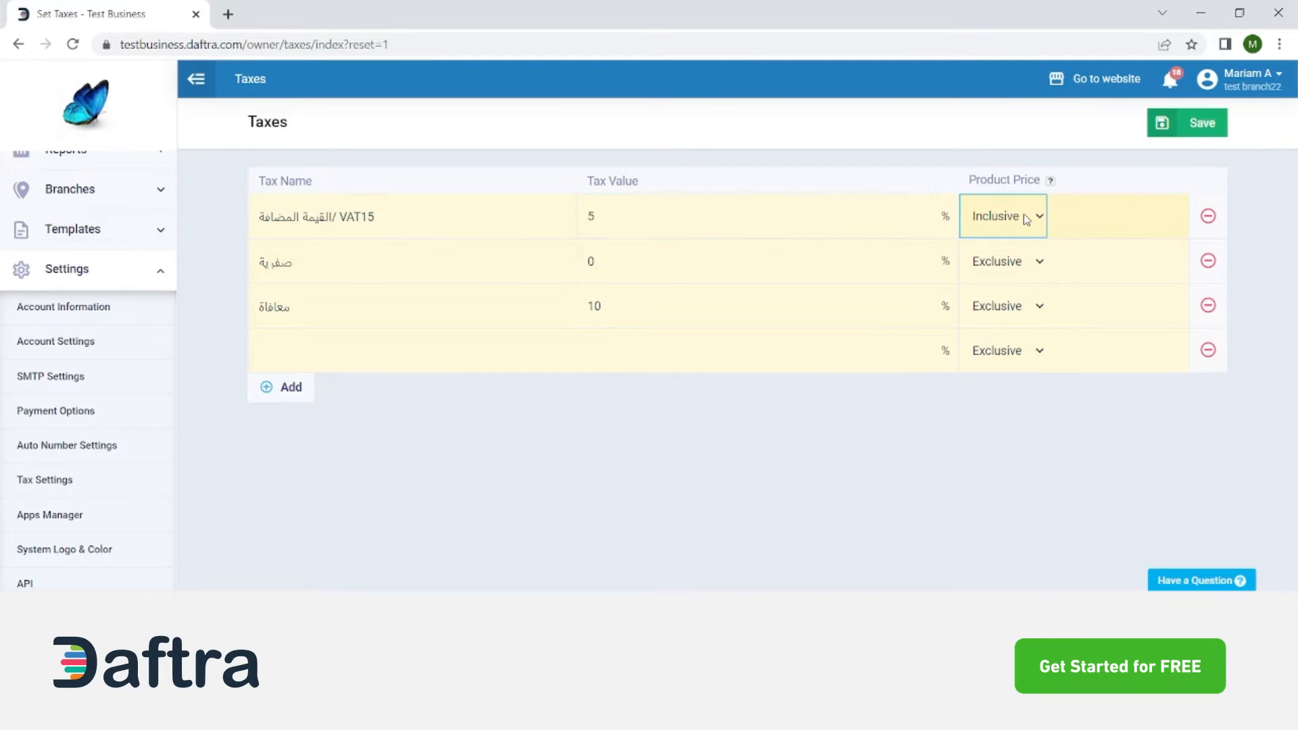
Set the VAT tax's product price to Exclusive and start deleting the empty tax row, cancelling the deletion
{"action": "left_click", "coordinate": [1014, 268]}
{"action": "left_click", "coordinate": [1207, 353]}
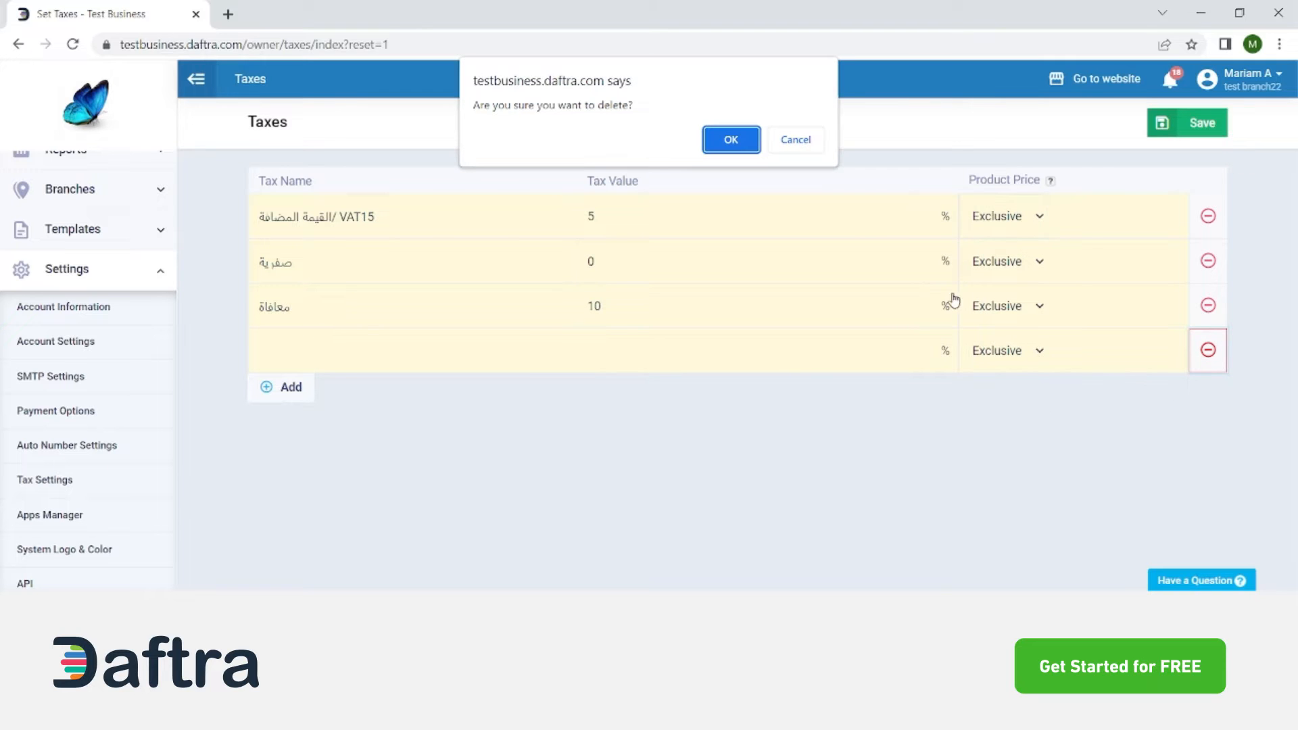
{"action": "left_click", "coordinate": [796, 140]}
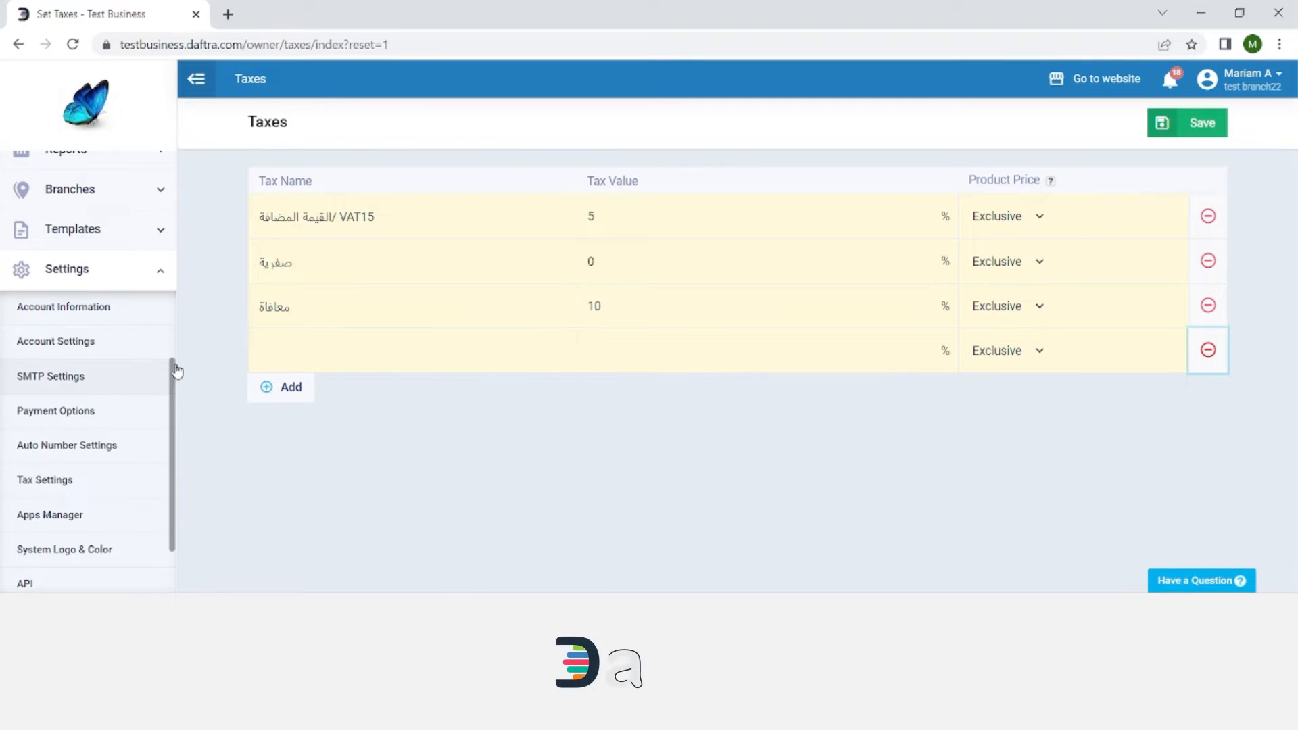
Open the general settings page of the Client Settings
{"action": "left_click_drag", "start_coordinate": [175, 375], "coordinate": [186, 178]}
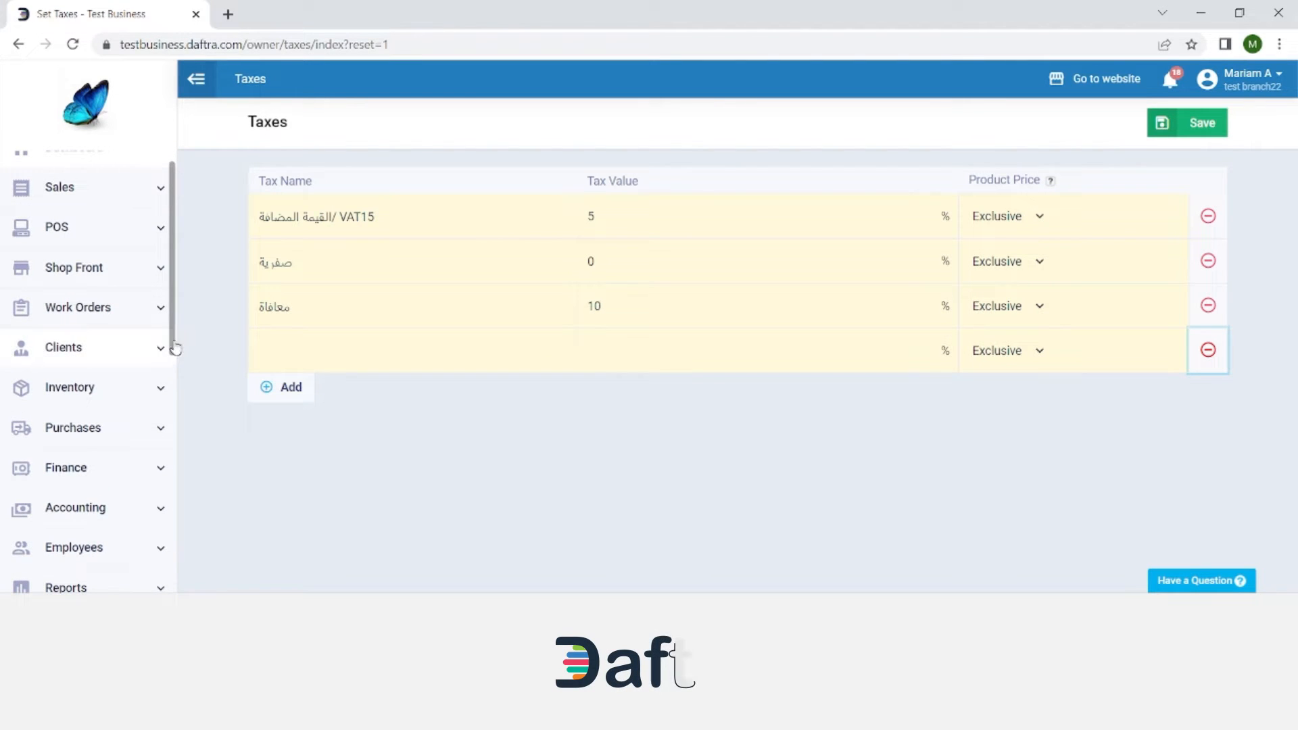
{"action": "scroll", "coordinate": [175, 346], "scroll_direction": "down", "scroll_amount": 1}
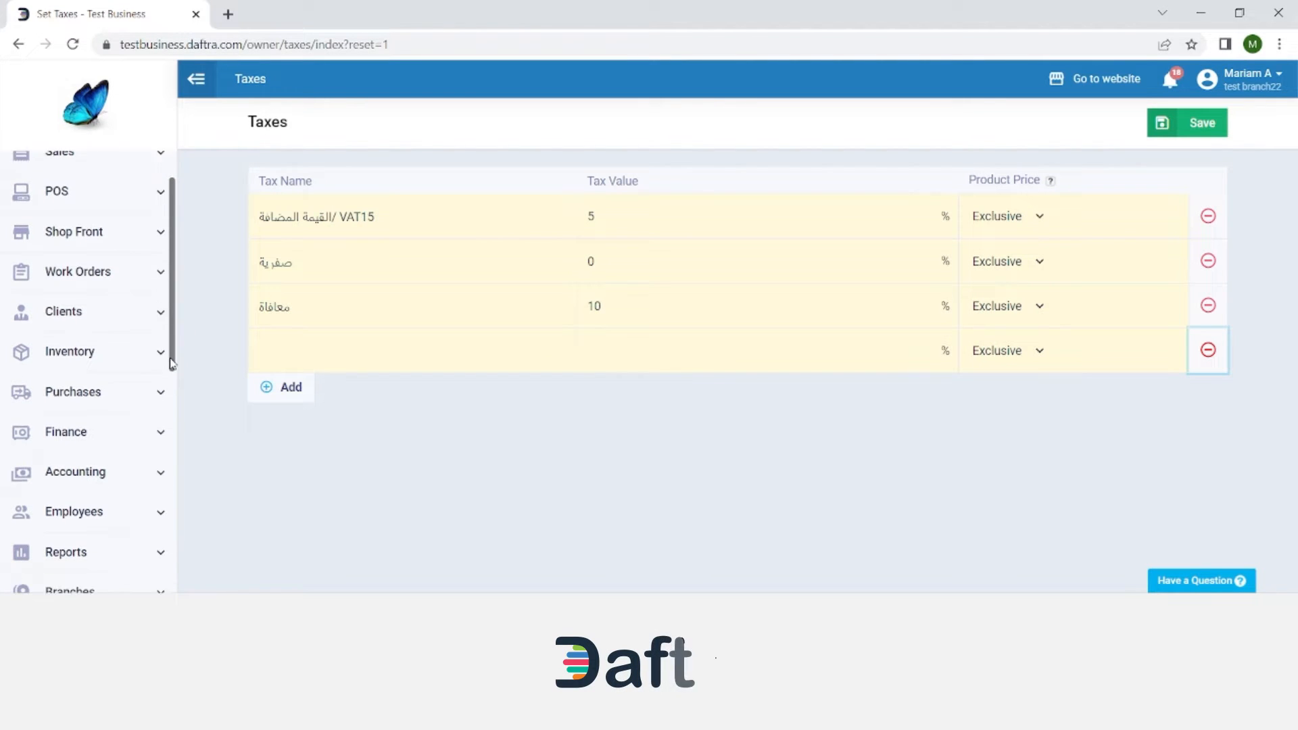
{"action": "left_click", "coordinate": [108, 304]}
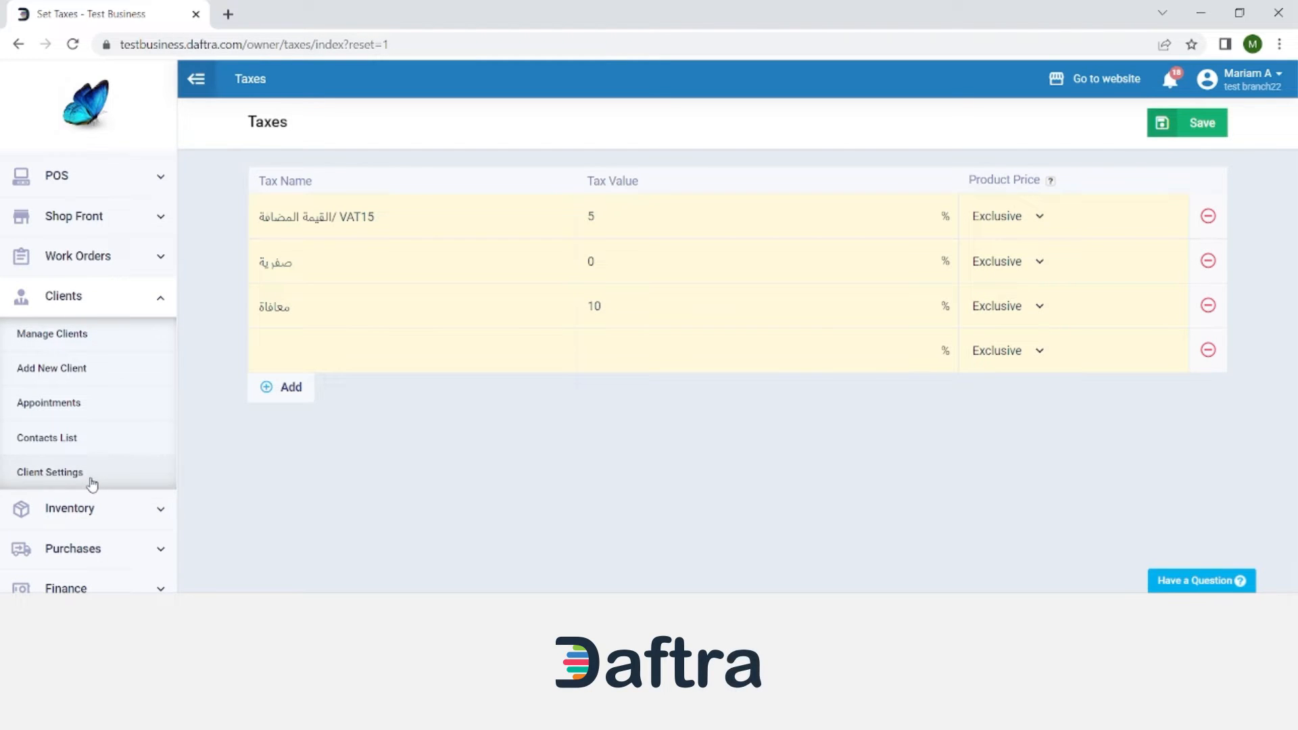
{"action": "left_click", "coordinate": [50, 472]}
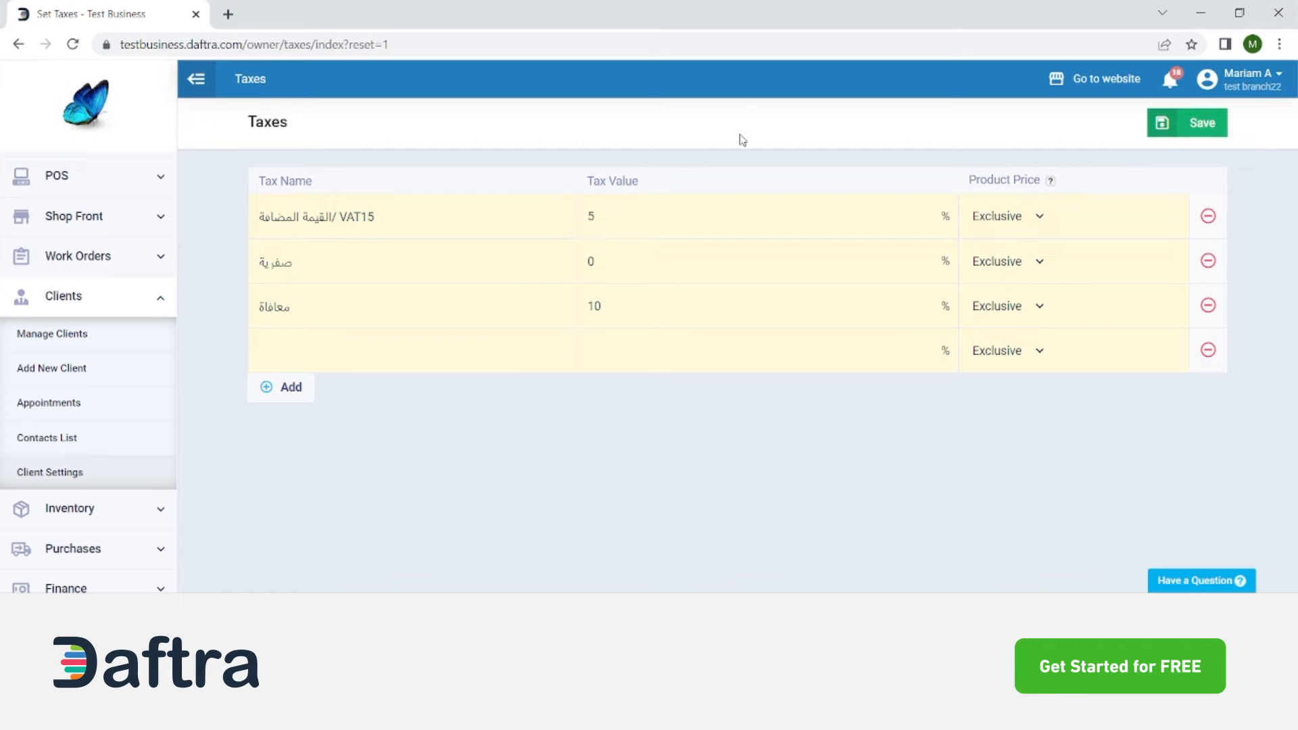
{"action": "left_click", "coordinate": [432, 316]}
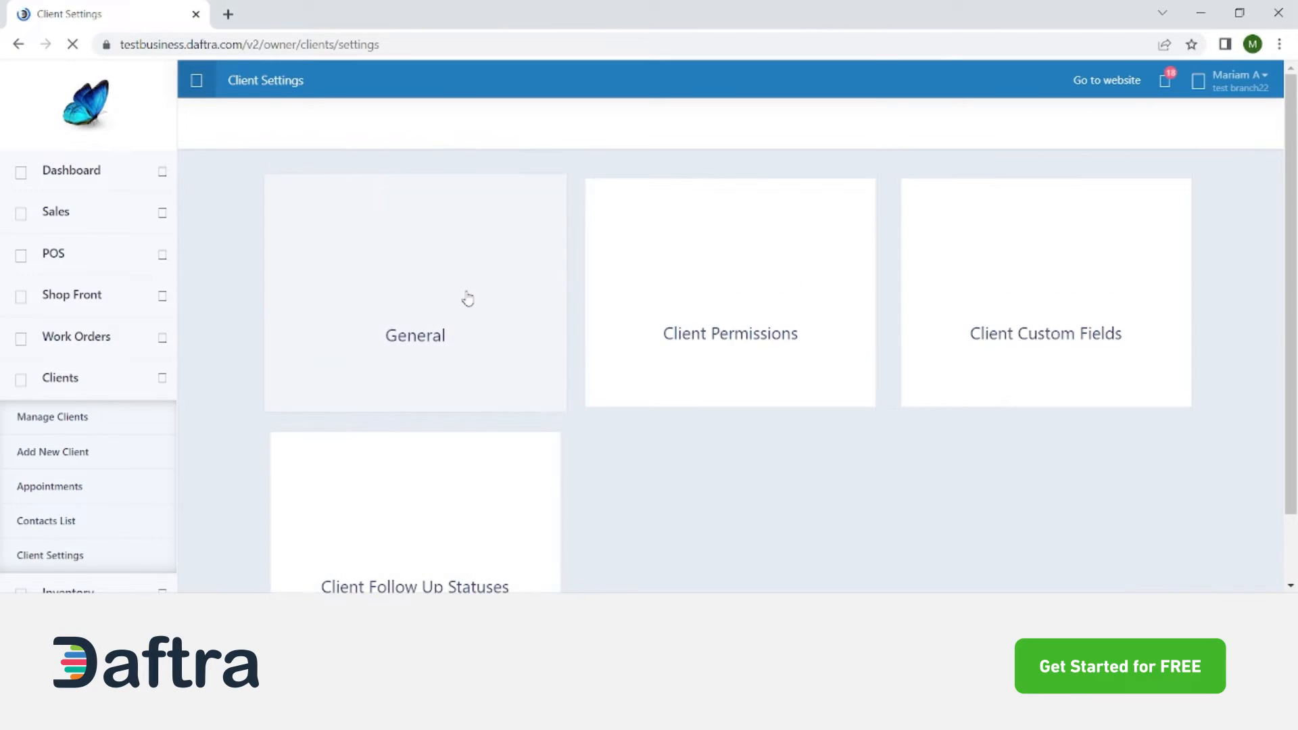
{"action": "left_click", "coordinate": [437, 295]}
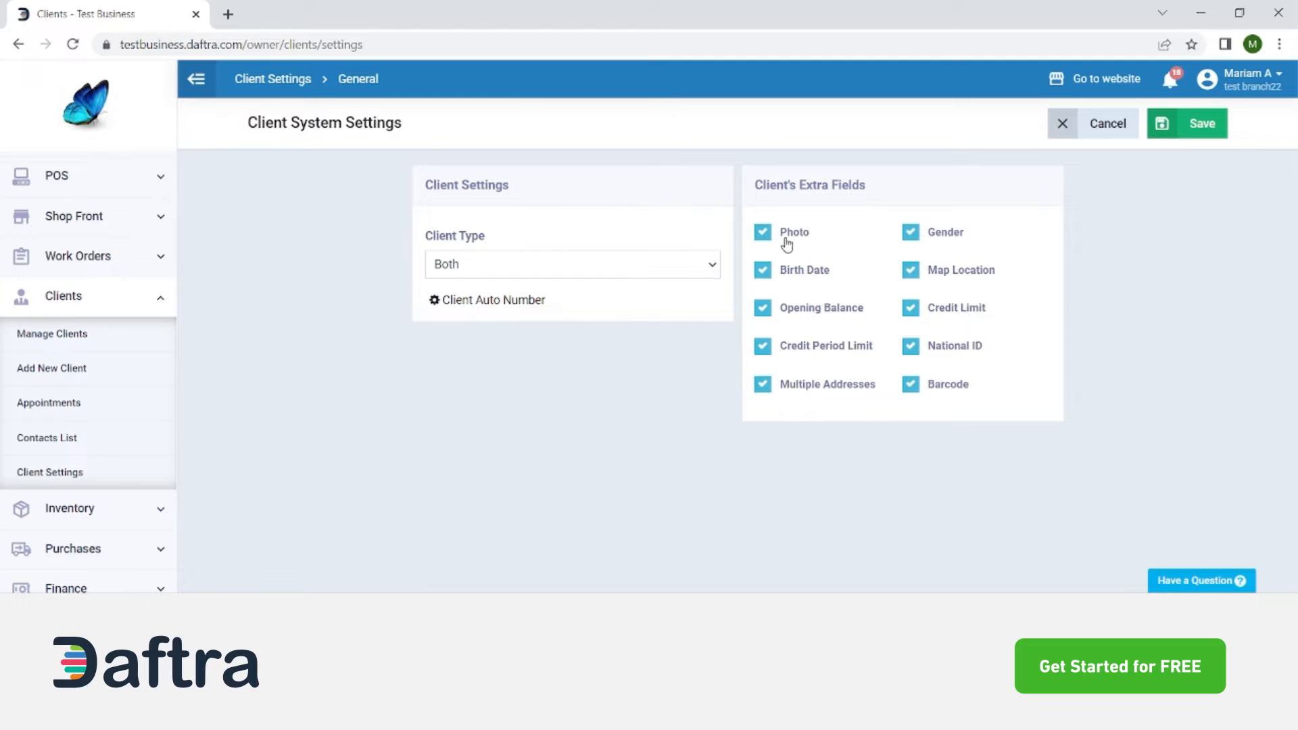
Examine the client's extra fields and the Client Type options, keeping the type at Both
{"action": "left_click_drag", "start_coordinate": [753, 186], "coordinate": [886, 208]}
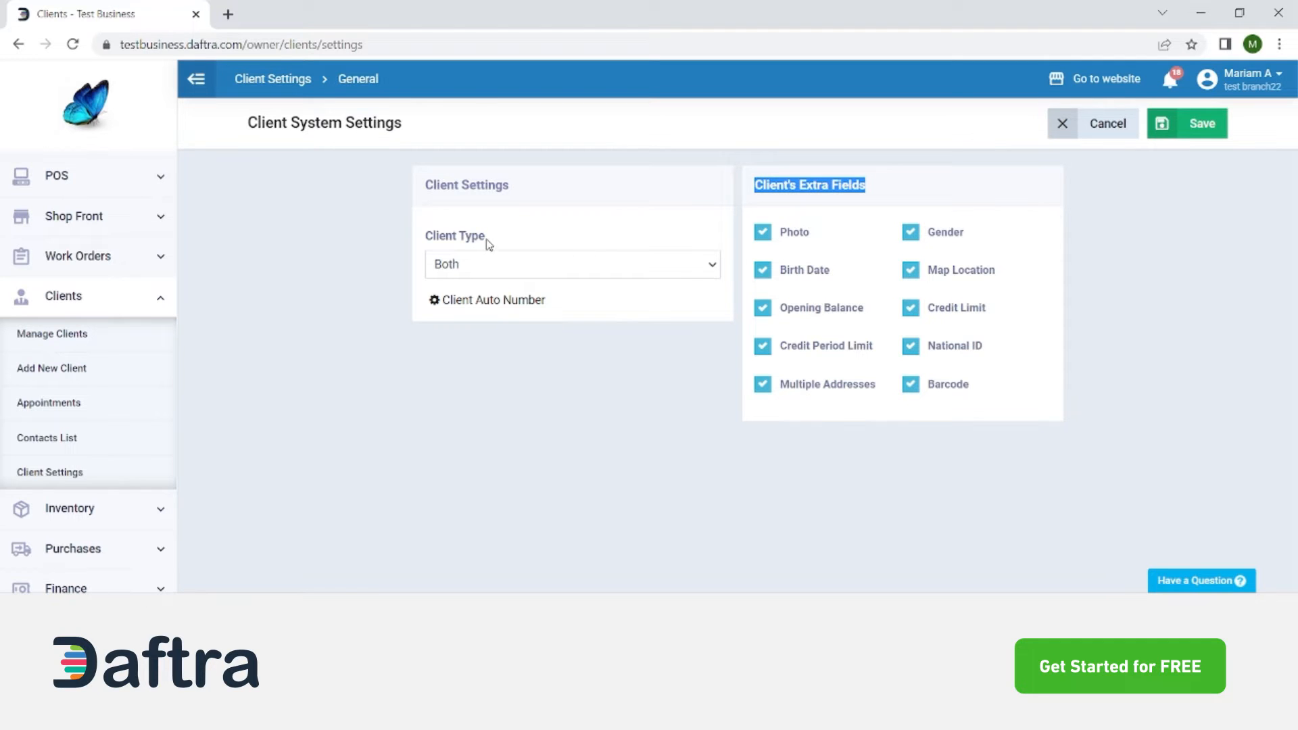
{"action": "left_click", "coordinate": [480, 272]}
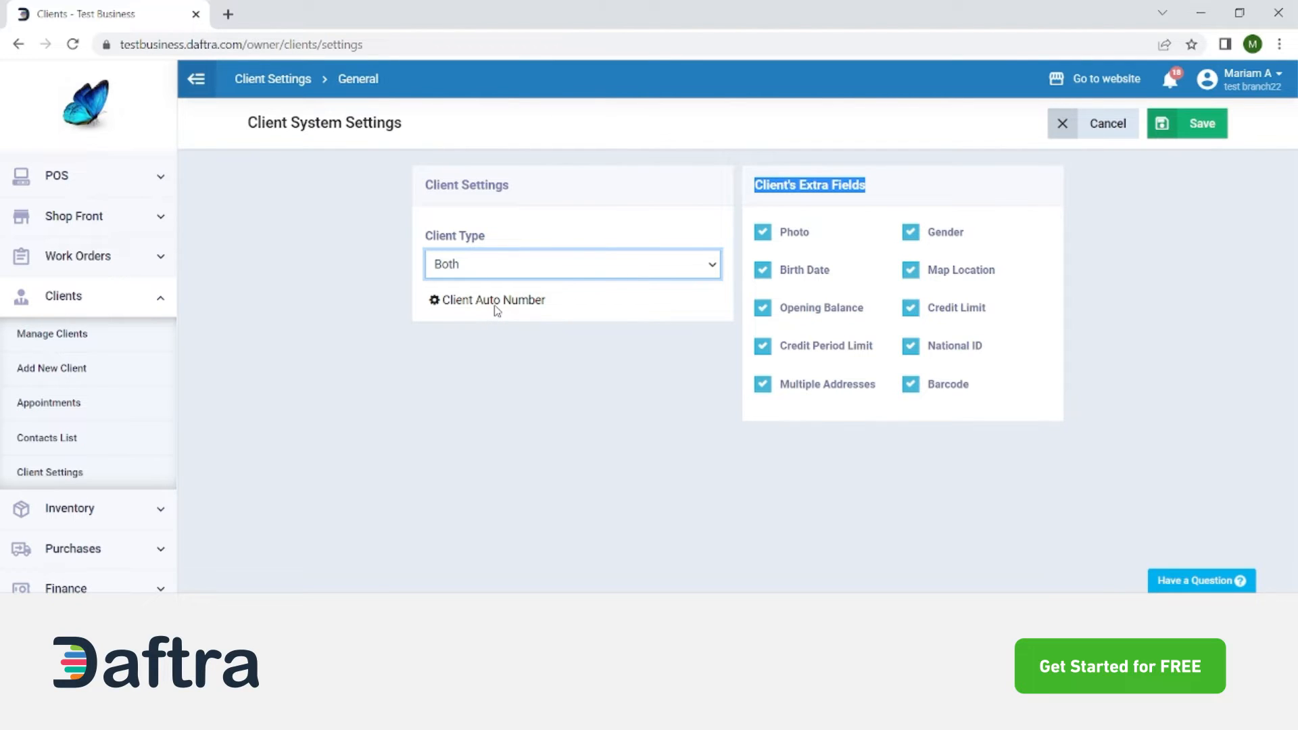
{"action": "key", "text": "Up"}
{"action": "key", "text": "Down"}
{"action": "left_click", "coordinate": [489, 358]}
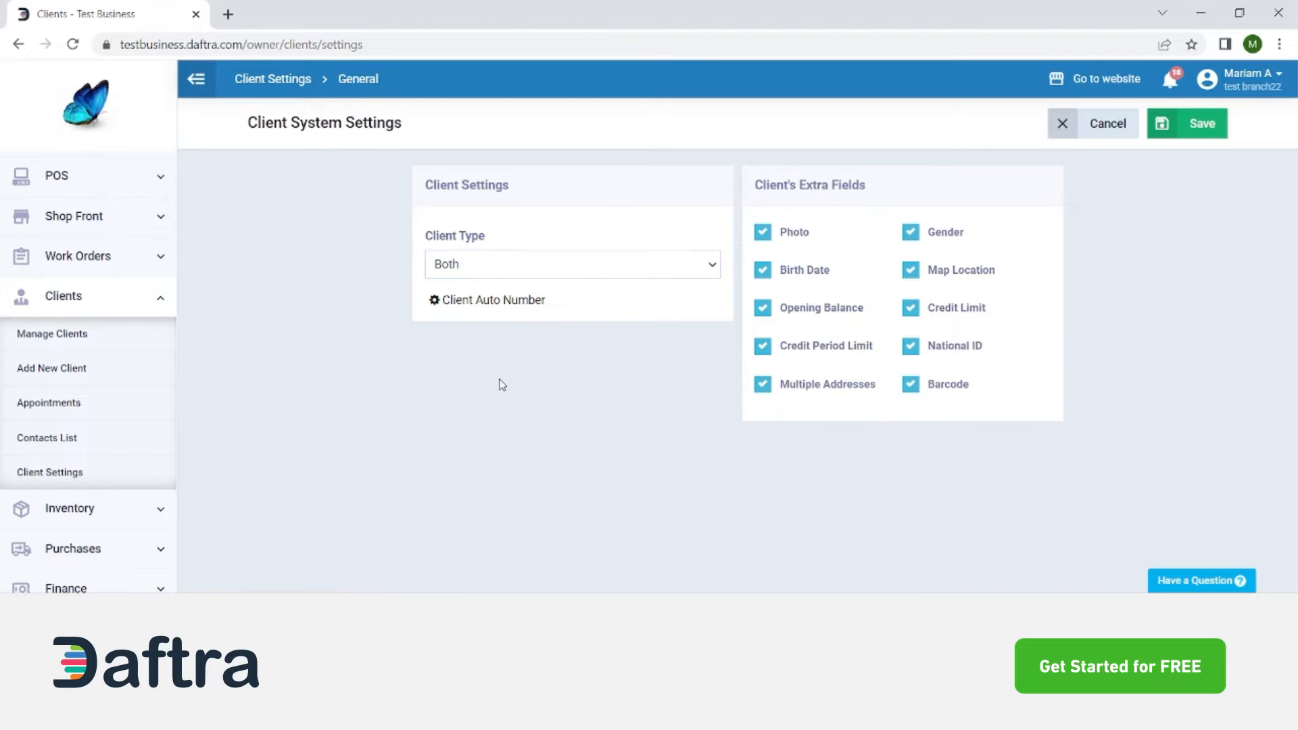
Open the client auto-numbering sequence and enable its Add Prefix and Require Unique options
{"action": "left_click", "coordinate": [503, 303]}
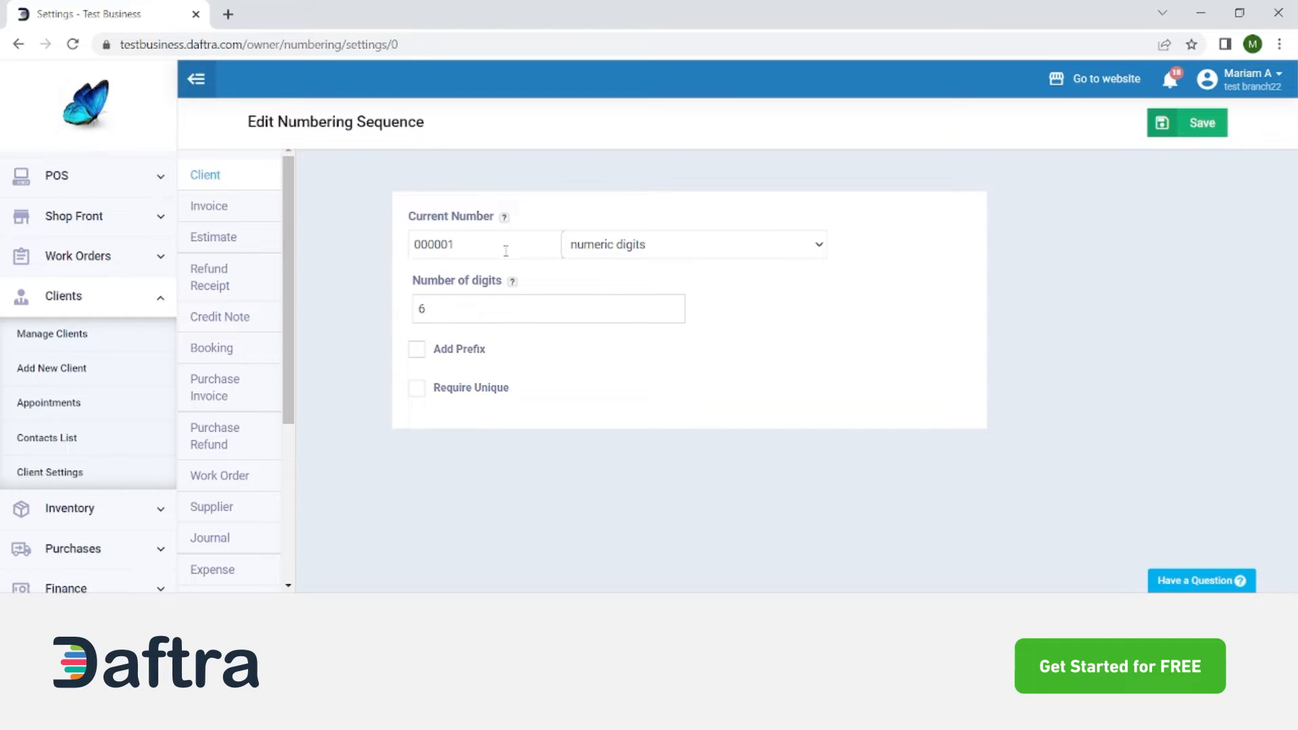
{"action": "left_click", "coordinate": [594, 251]}
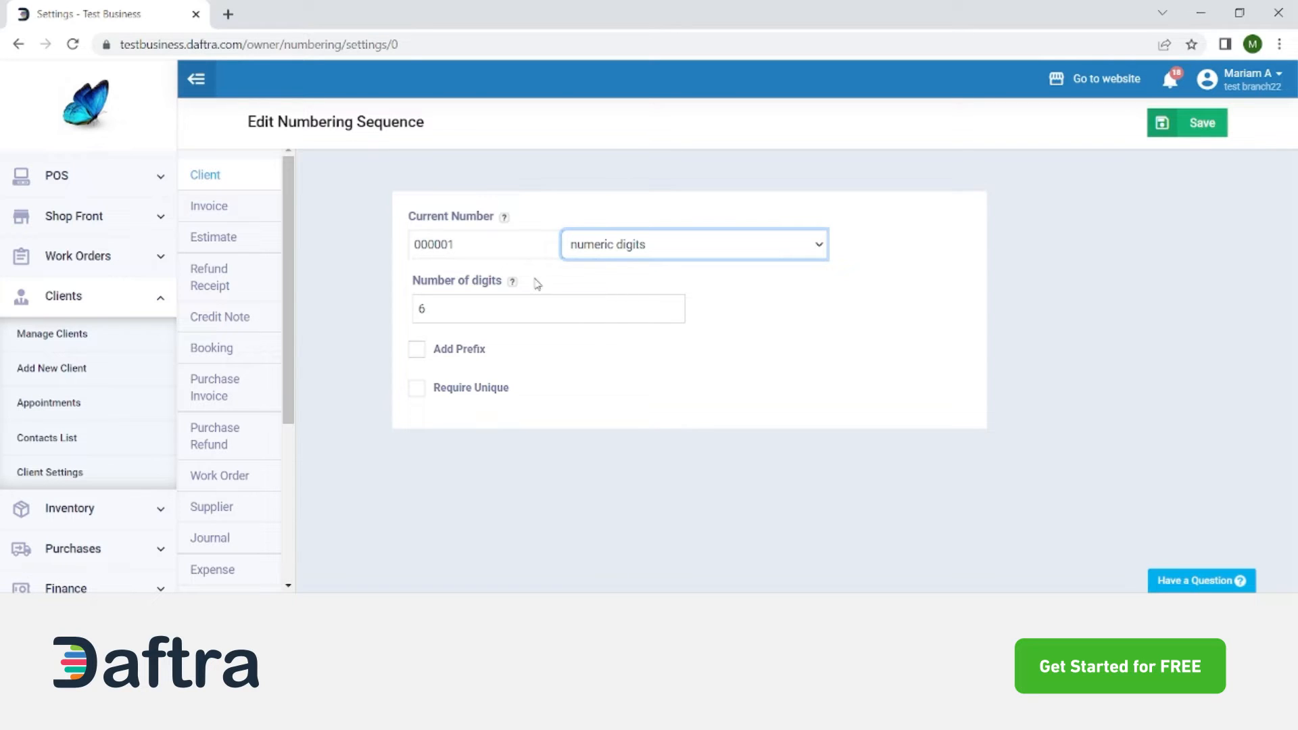
{"action": "left_click", "coordinate": [508, 287]}
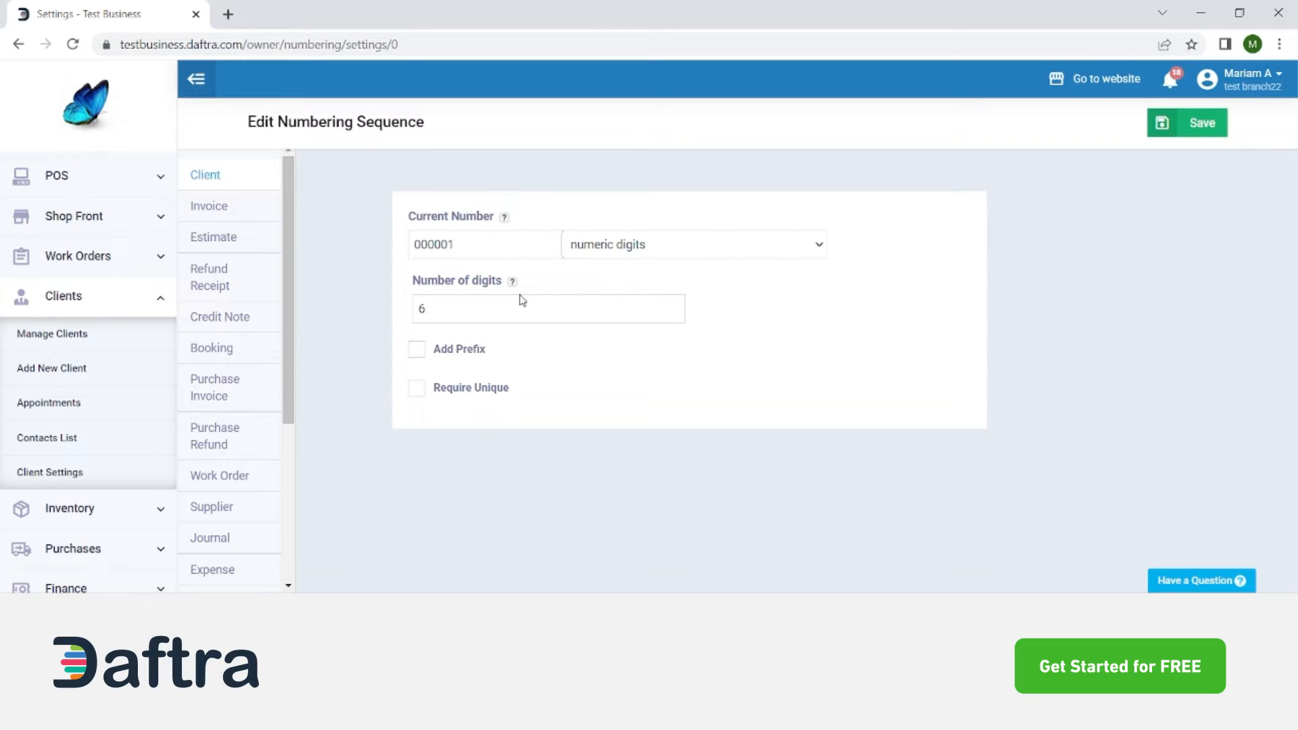
{"action": "left_click_drag", "start_coordinate": [453, 302], "coordinate": [408, 309]}
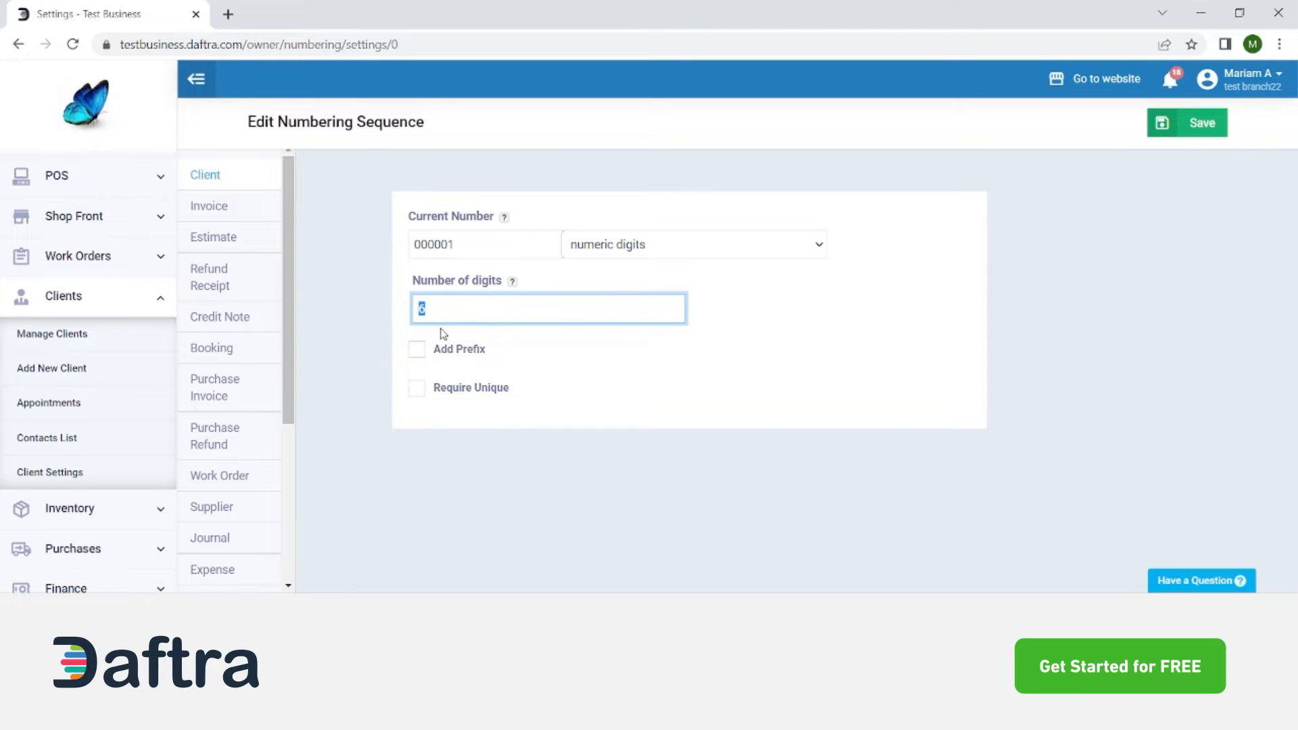
{"action": "left_click", "coordinate": [417, 351]}
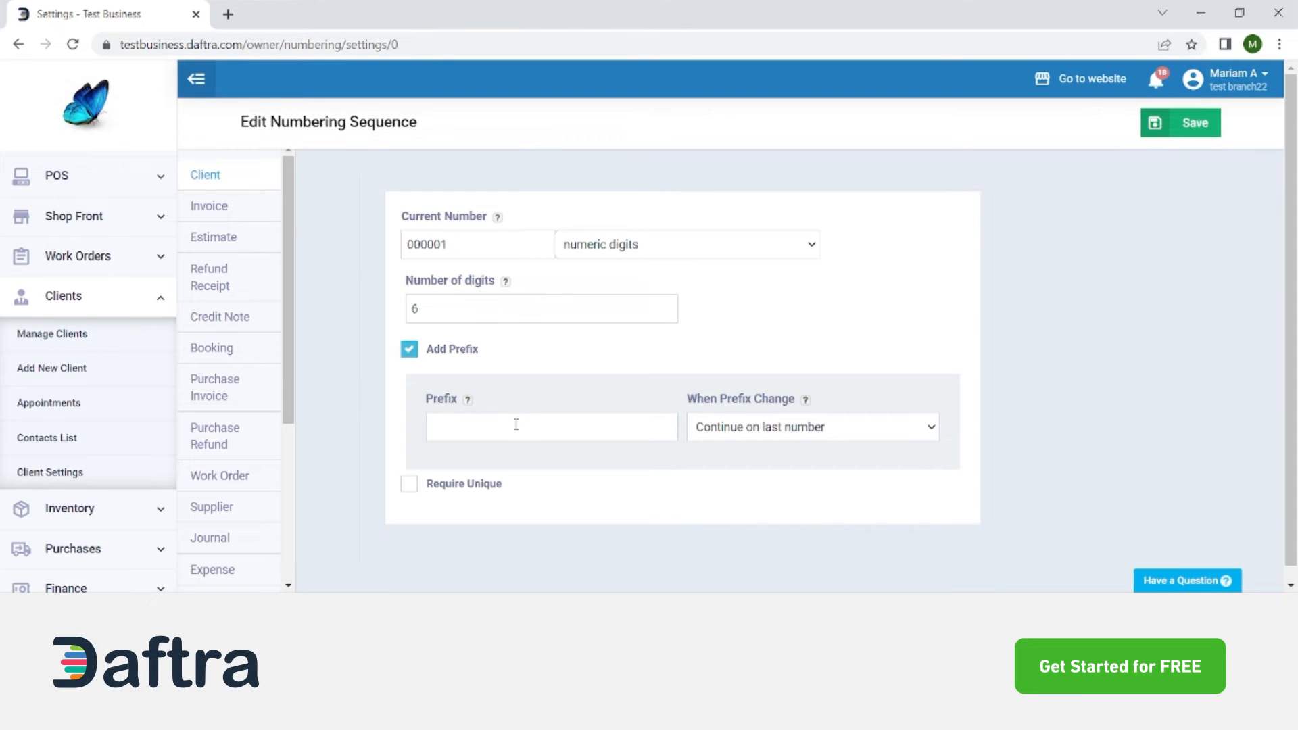
{"action": "left_click", "coordinate": [440, 490]}
Return to the Client Settings overview and open the Client Custom Fields
{"action": "left_click", "coordinate": [68, 486]}
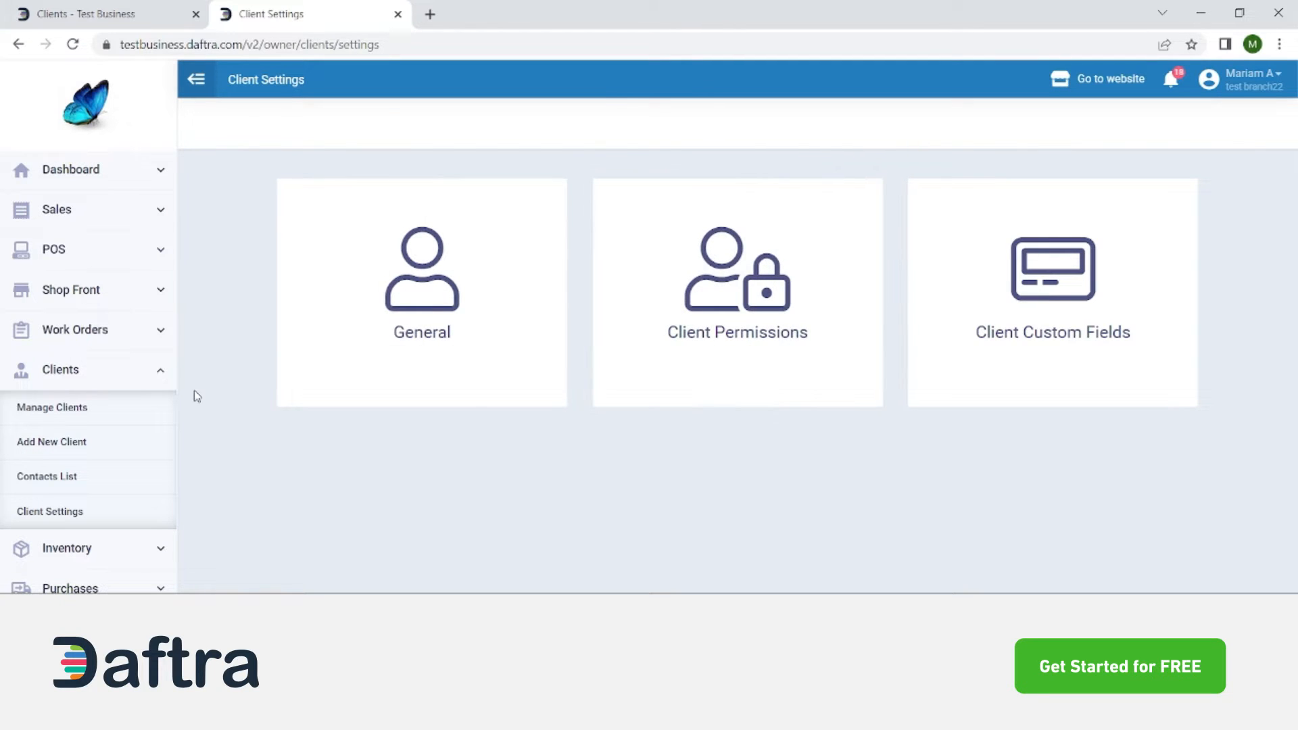
{"action": "mouse_move", "coordinate": [172, 392]}
{"action": "left_mouse_down"}
{"action": "mouse_move", "coordinate": [183, 504]}
{"action": "mouse_move", "coordinate": [150, 573]}
{"action": "left_mouse_up"}
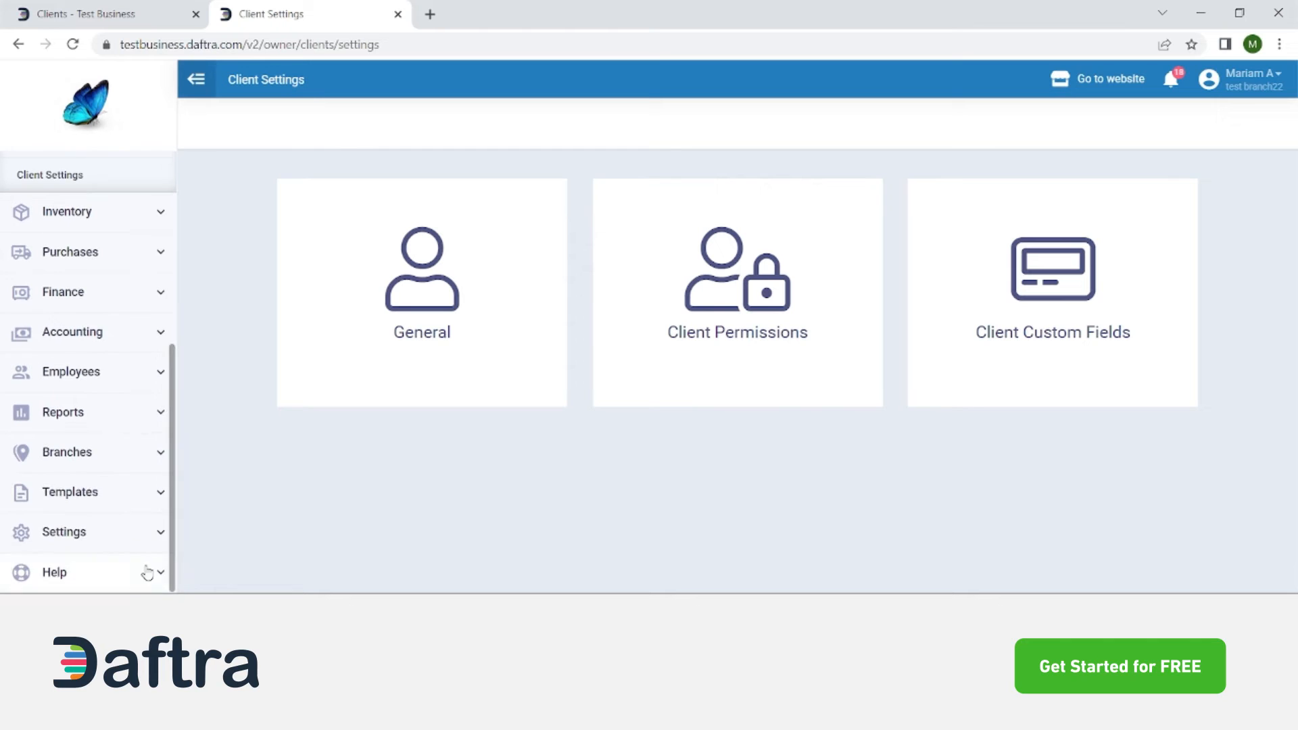
{"action": "left_click", "coordinate": [126, 536]}
{"action": "scroll", "coordinate": [171, 541], "scroll_direction": "down", "scroll_amount": 5}
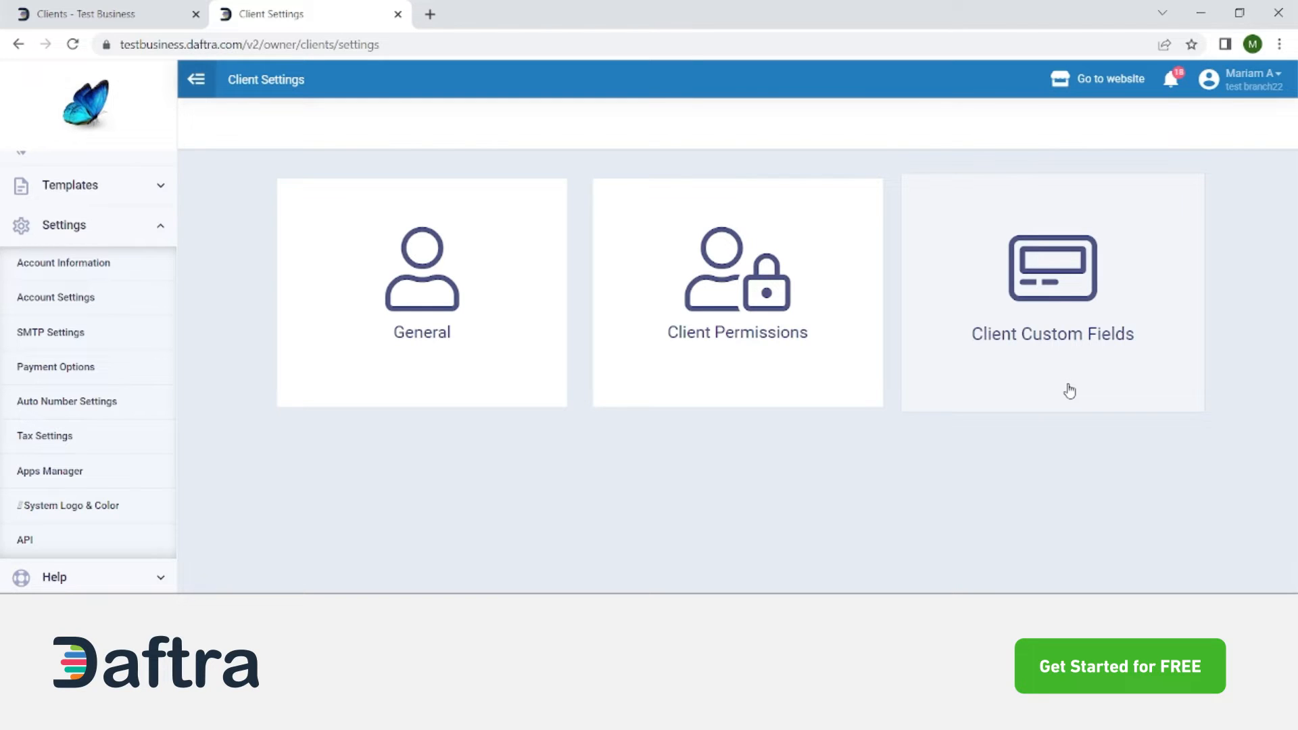
{"action": "left_click", "coordinate": [1017, 370]}
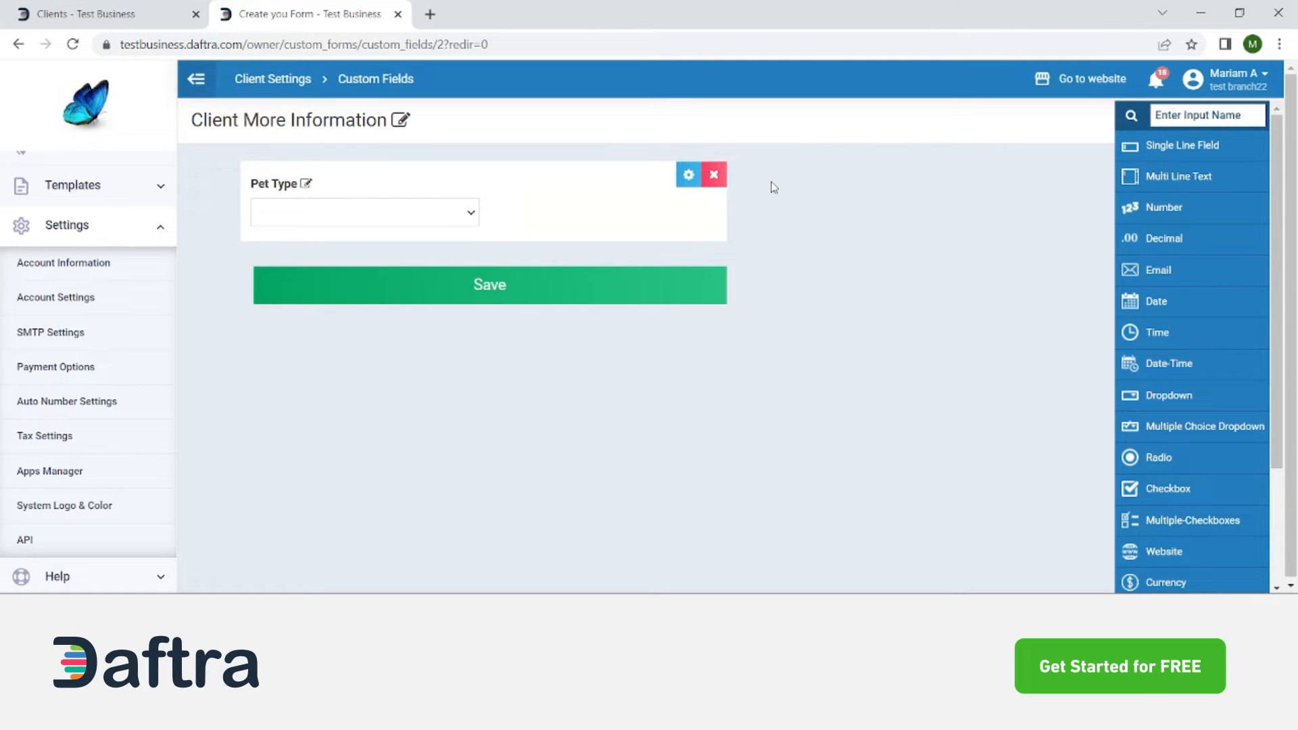
Examine the Pet Type field's choices and the Dropdown input type offered for custom fields
{"action": "left_click", "coordinate": [351, 215]}
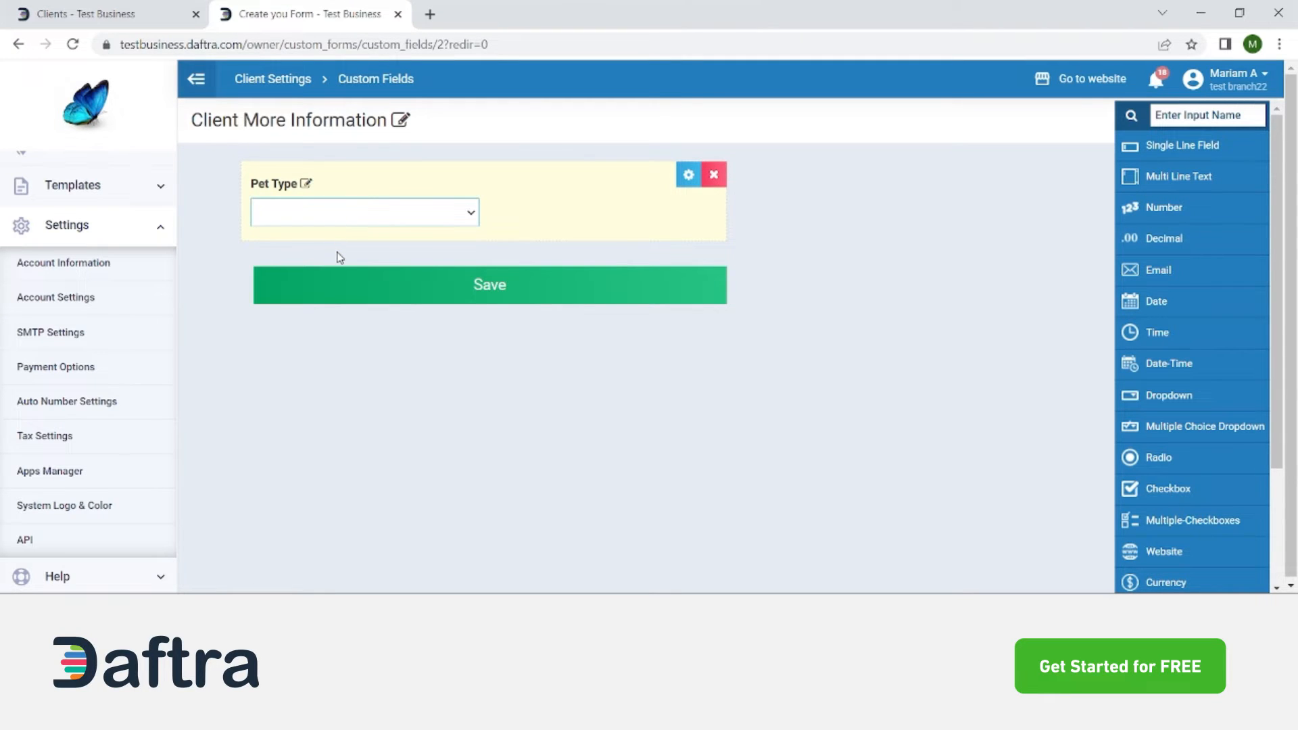
{"action": "left_click", "coordinate": [425, 193]}
{"action": "left_click", "coordinate": [923, 291]}
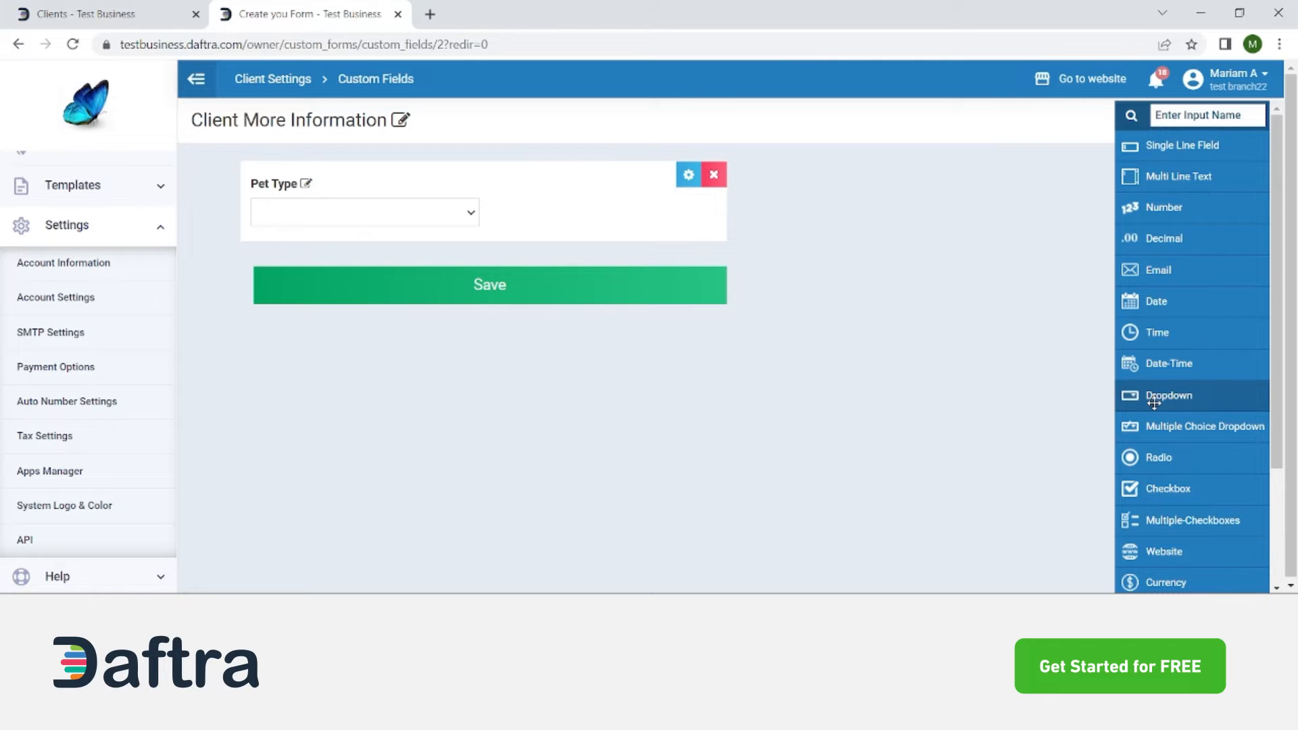
{"action": "left_click_drag", "start_coordinate": [1150, 401], "coordinate": [344, 218]}
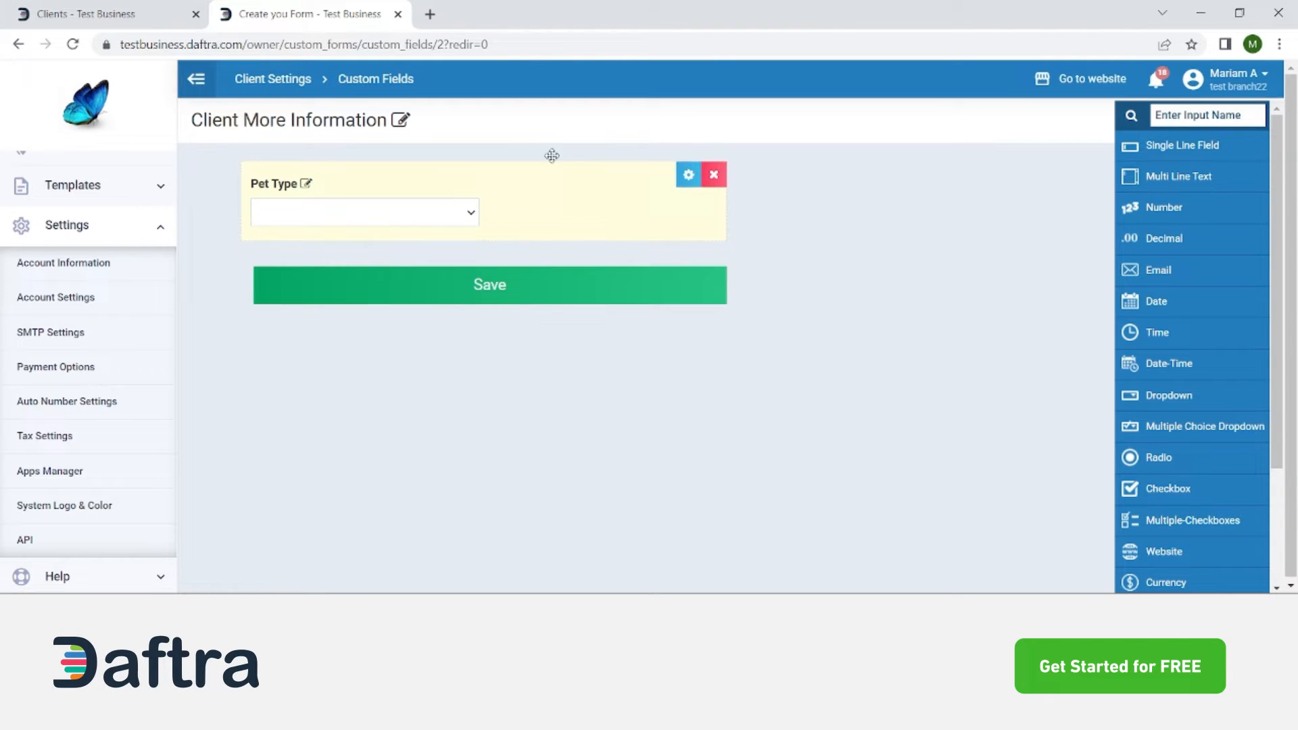
Review the properties, validation and layout settings of the Pet Type dropdown field, then close them without saving
{"action": "left_click", "coordinate": [689, 176]}
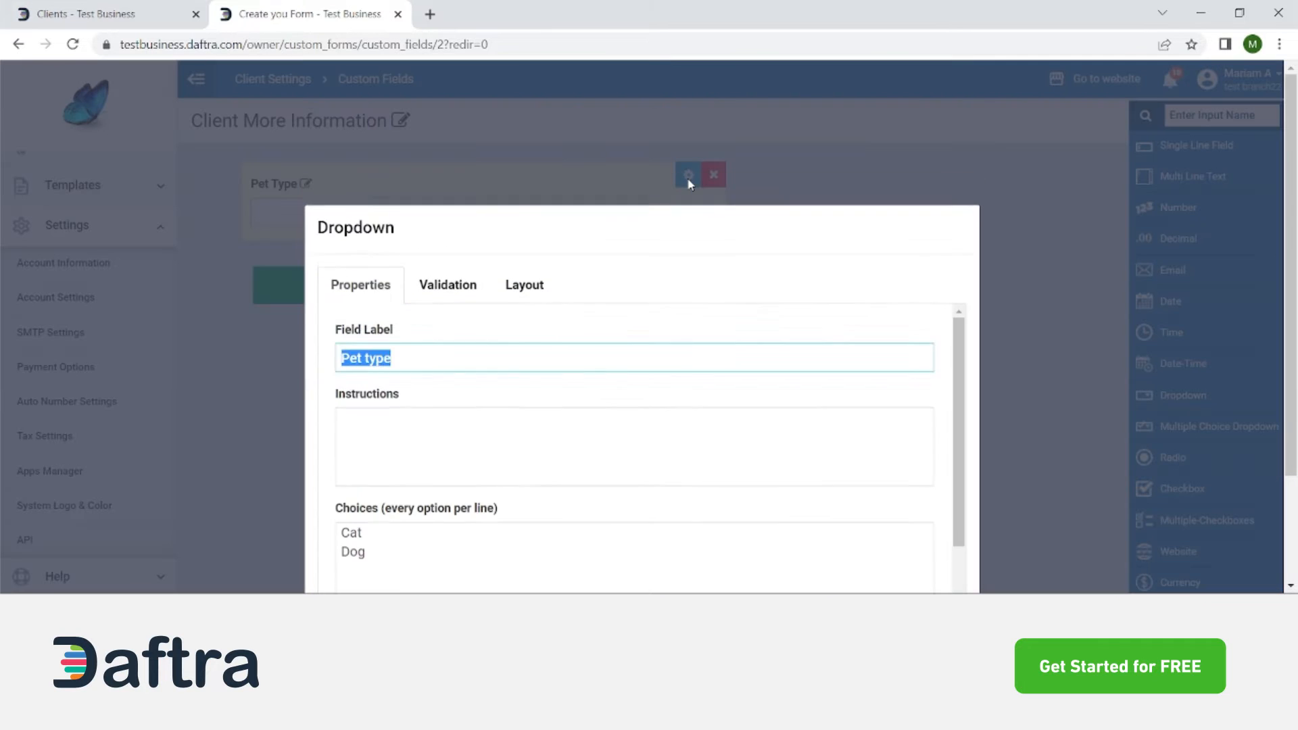
{"action": "left_click_drag", "start_coordinate": [960, 364], "coordinate": [965, 447]}
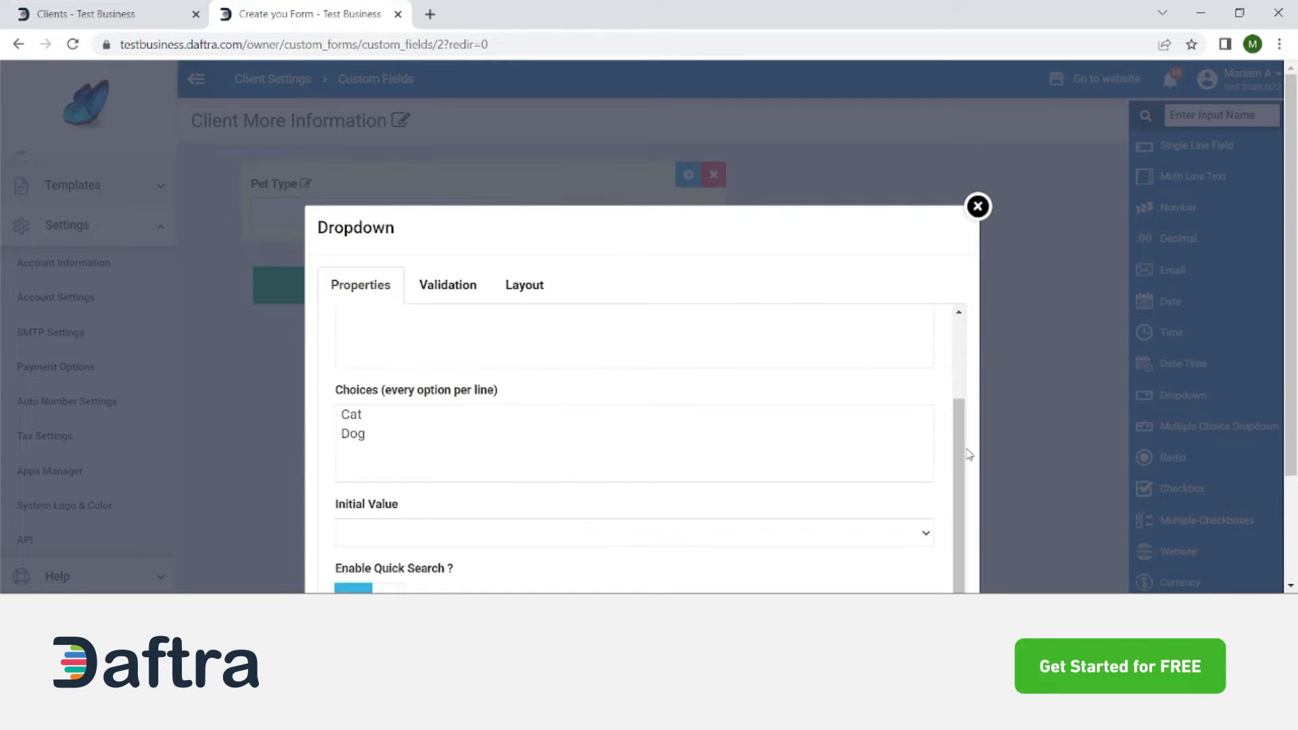
{"action": "scroll", "coordinate": [969, 454], "scroll_direction": "down", "scroll_amount": 2}
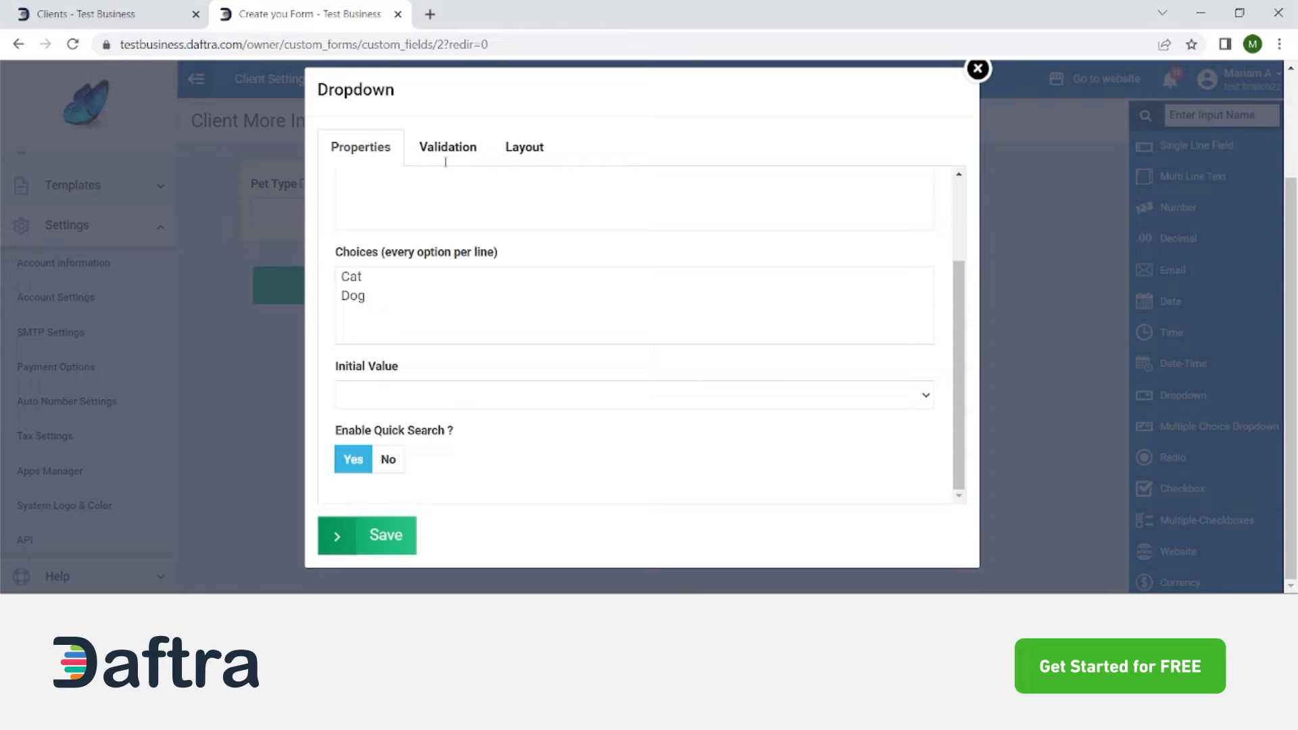
{"action": "left_click", "coordinate": [446, 157]}
{"action": "left_click", "coordinate": [539, 153]}
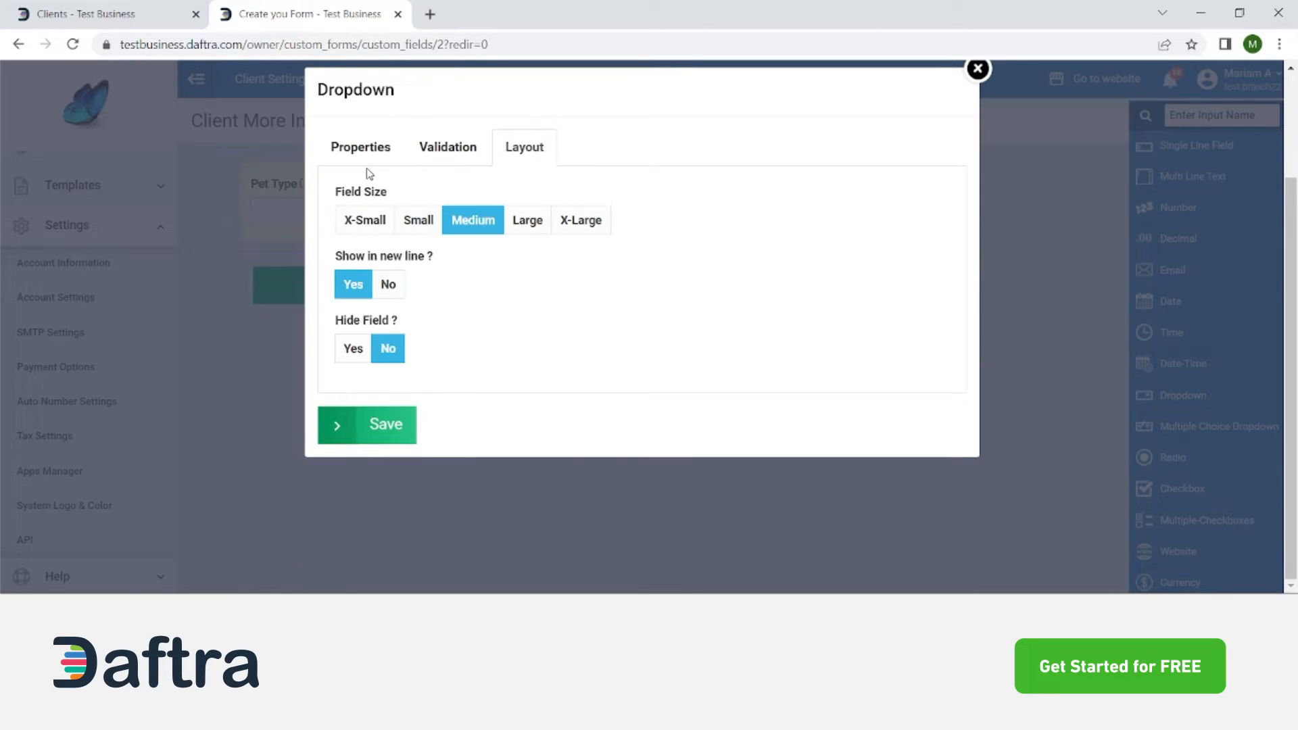
{"action": "left_click", "coordinate": [362, 150]}
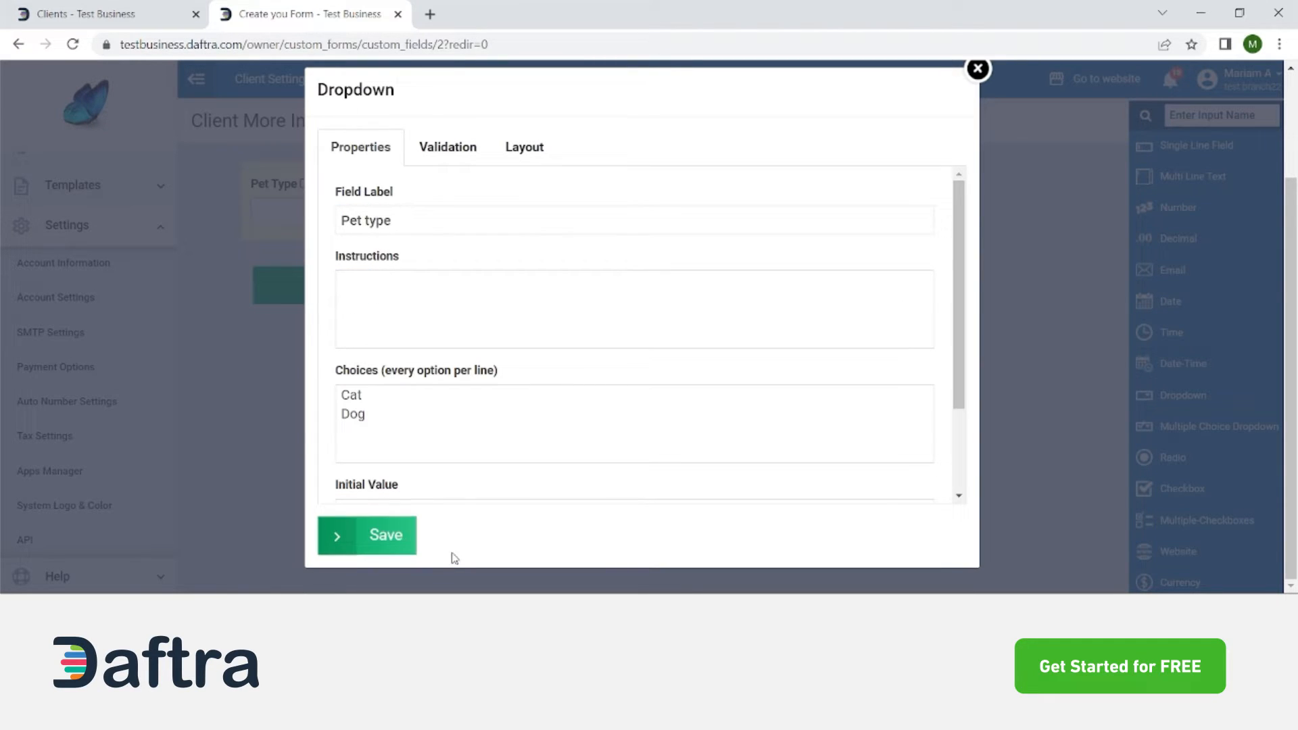
{"action": "left_click", "coordinate": [989, 71]}
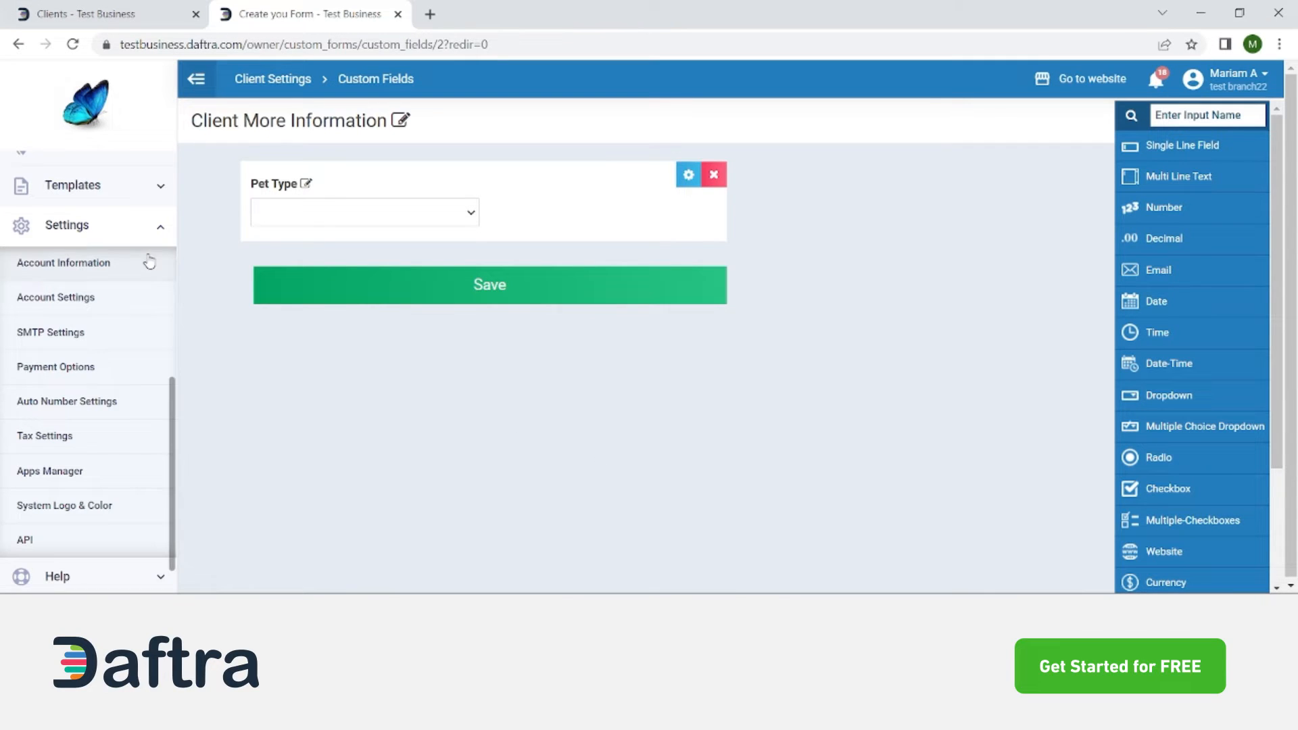
Open the form for adding a new client and set the client type to Individual
{"action": "left_click_drag", "start_coordinate": [173, 406], "coordinate": [170, 226]}
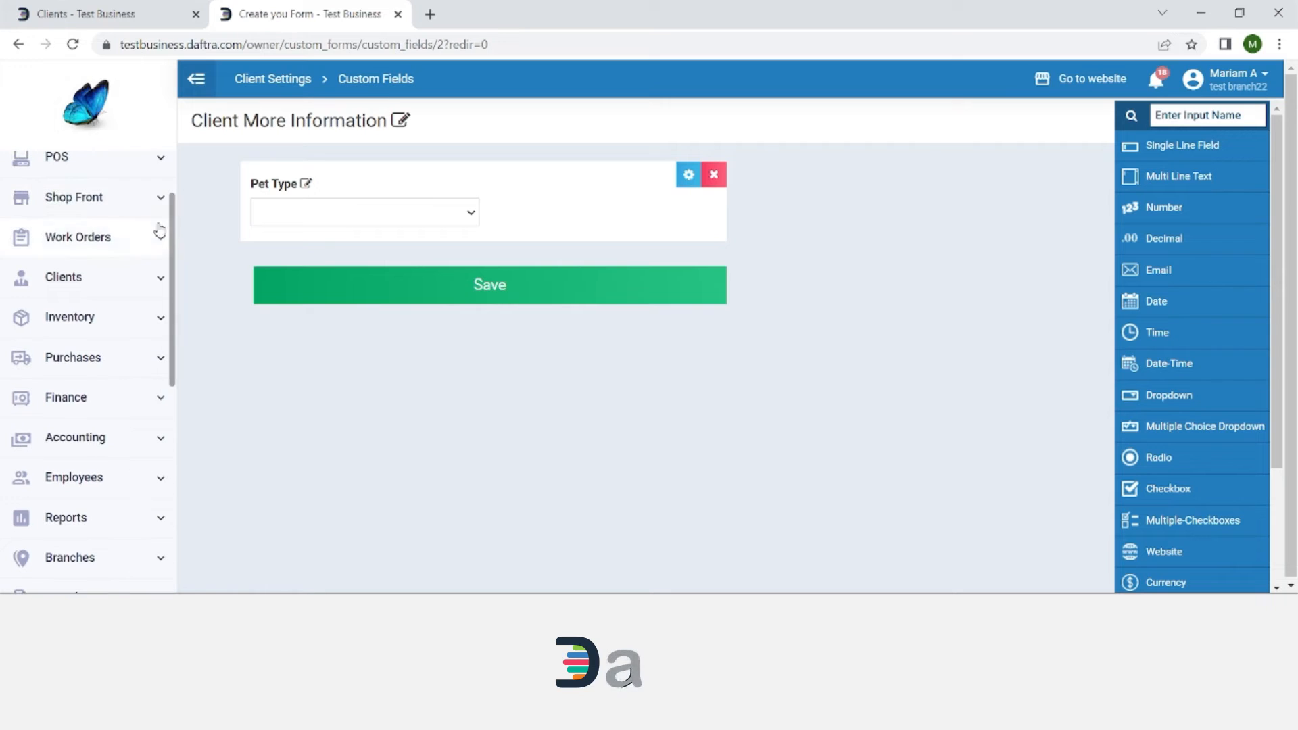
{"action": "left_click", "coordinate": [125, 274]}
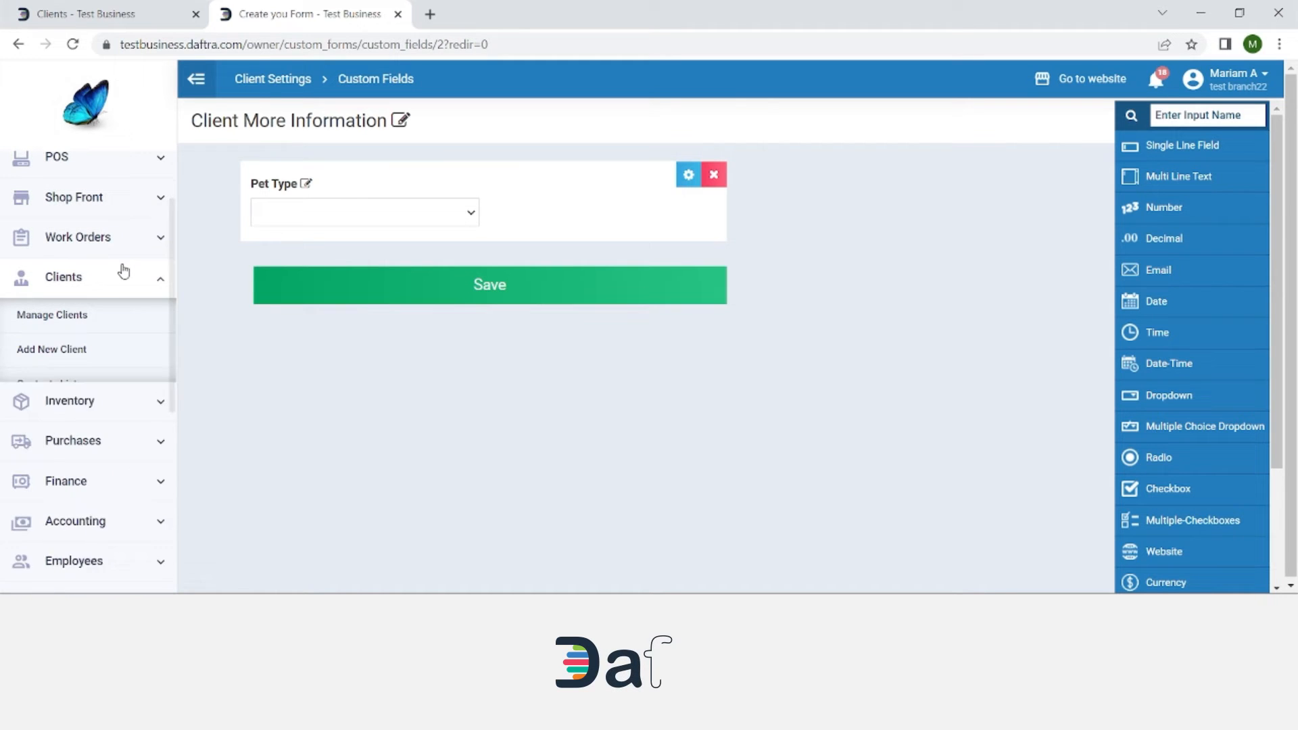
{"action": "left_click", "coordinate": [82, 364]}
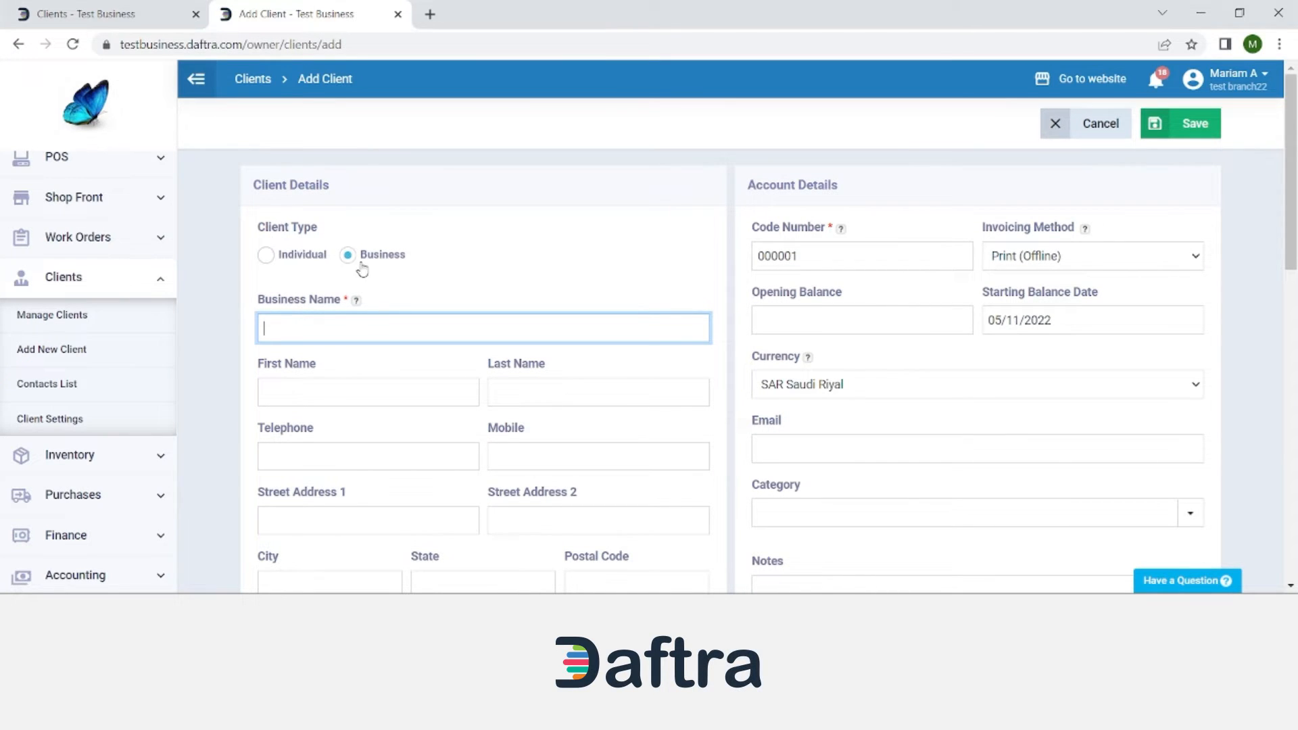
{"action": "left_click", "coordinate": [290, 257]}
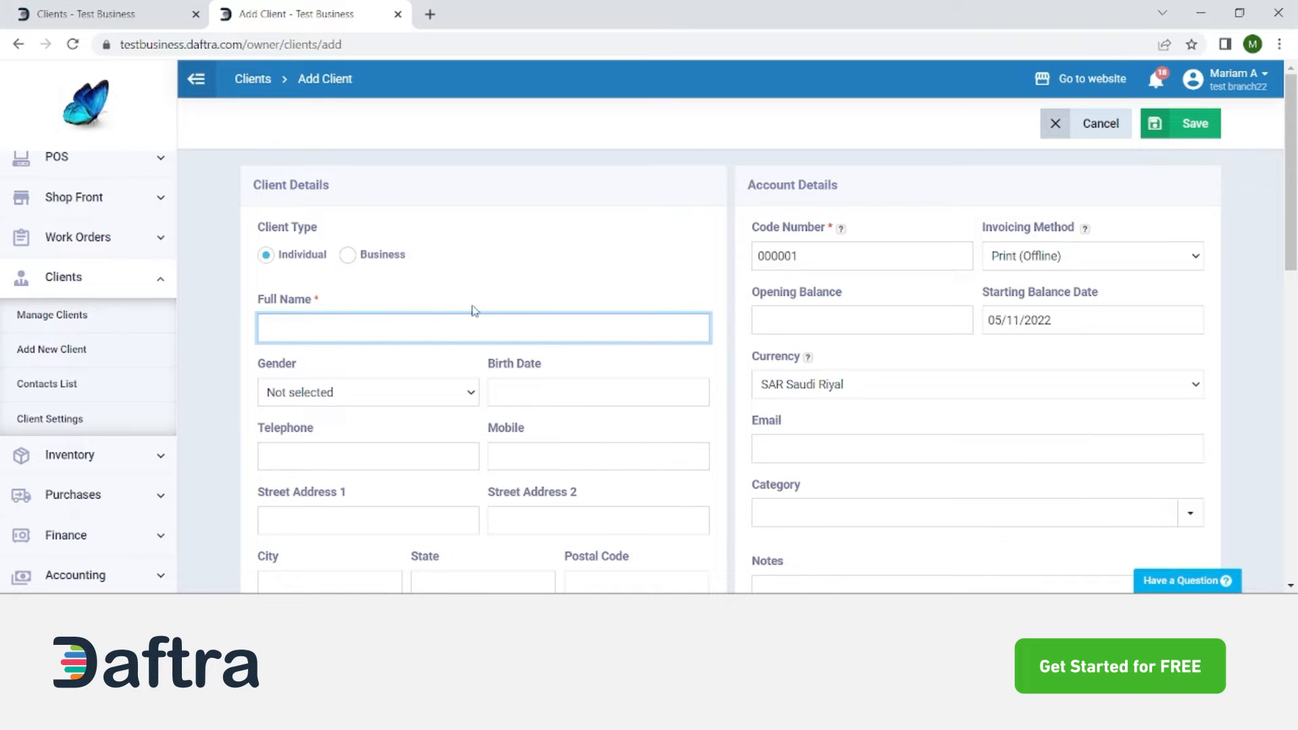
{"action": "scroll", "coordinate": [533, 284], "scroll_direction": "down", "scroll_amount": 3}
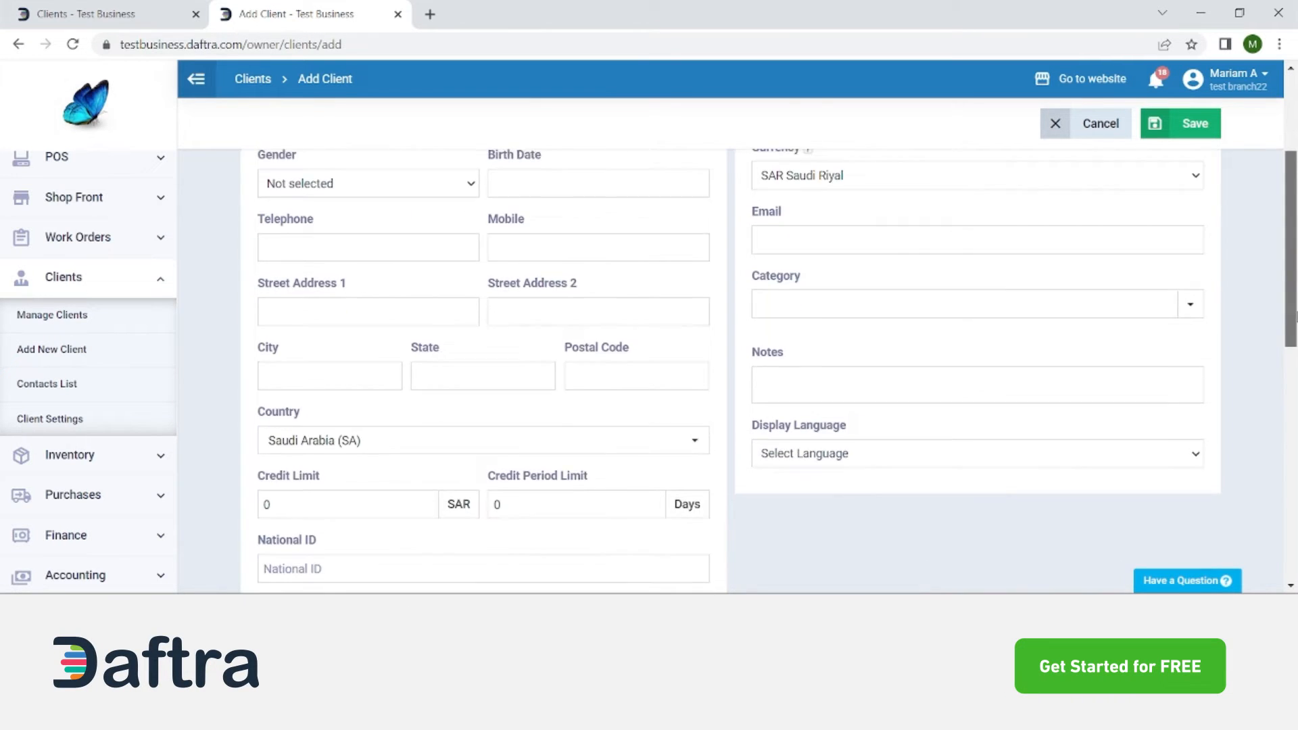
{"action": "scroll", "coordinate": [532, 285], "scroll_direction": "up", "scroll_amount": 2}
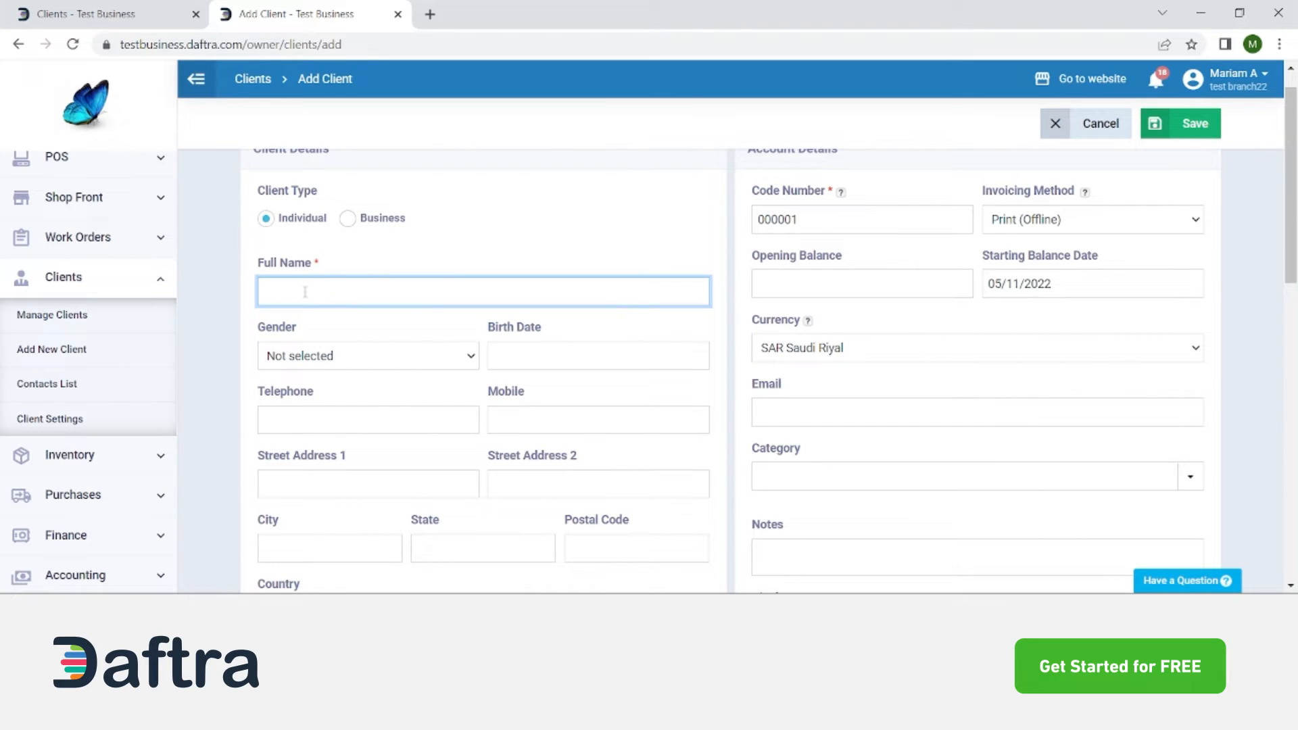
Set the client type to Business and review the client detail fields, from the business name to the VAT number, credit limits and map
{"action": "left_click", "coordinate": [355, 228]}
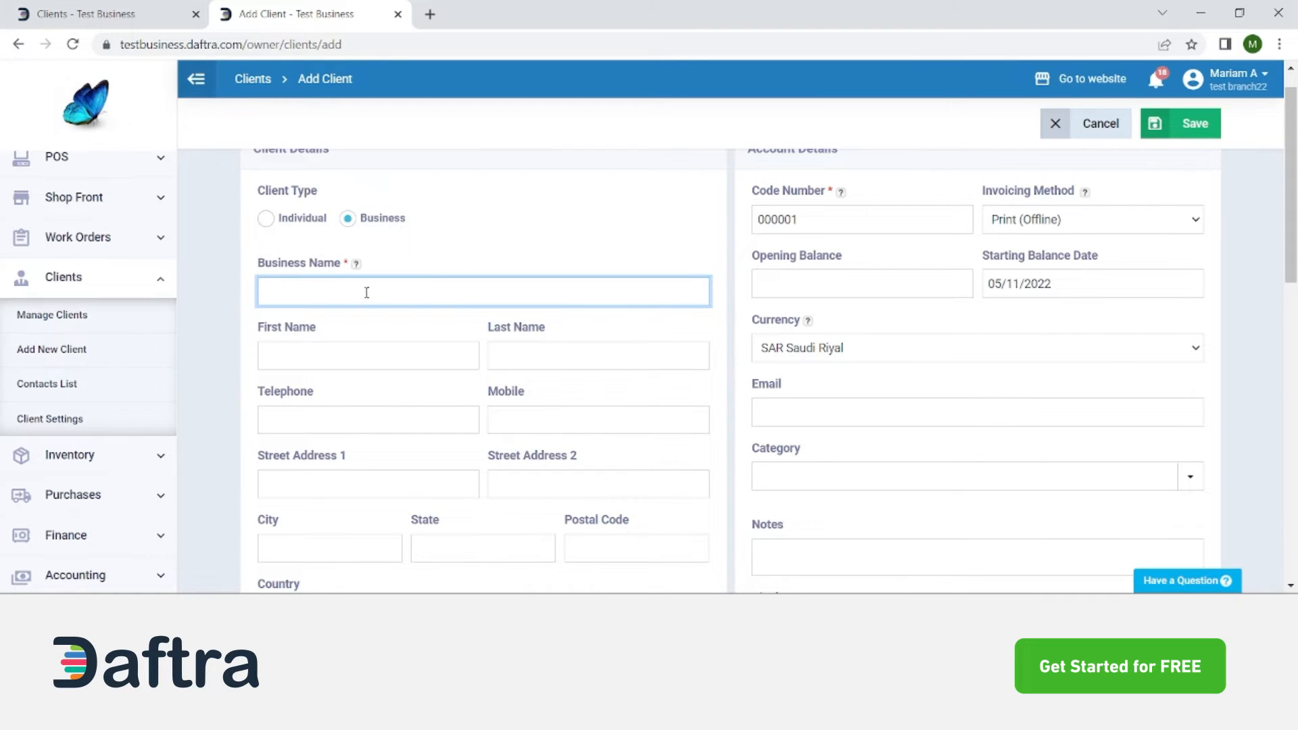
{"action": "left_click", "coordinate": [311, 360]}
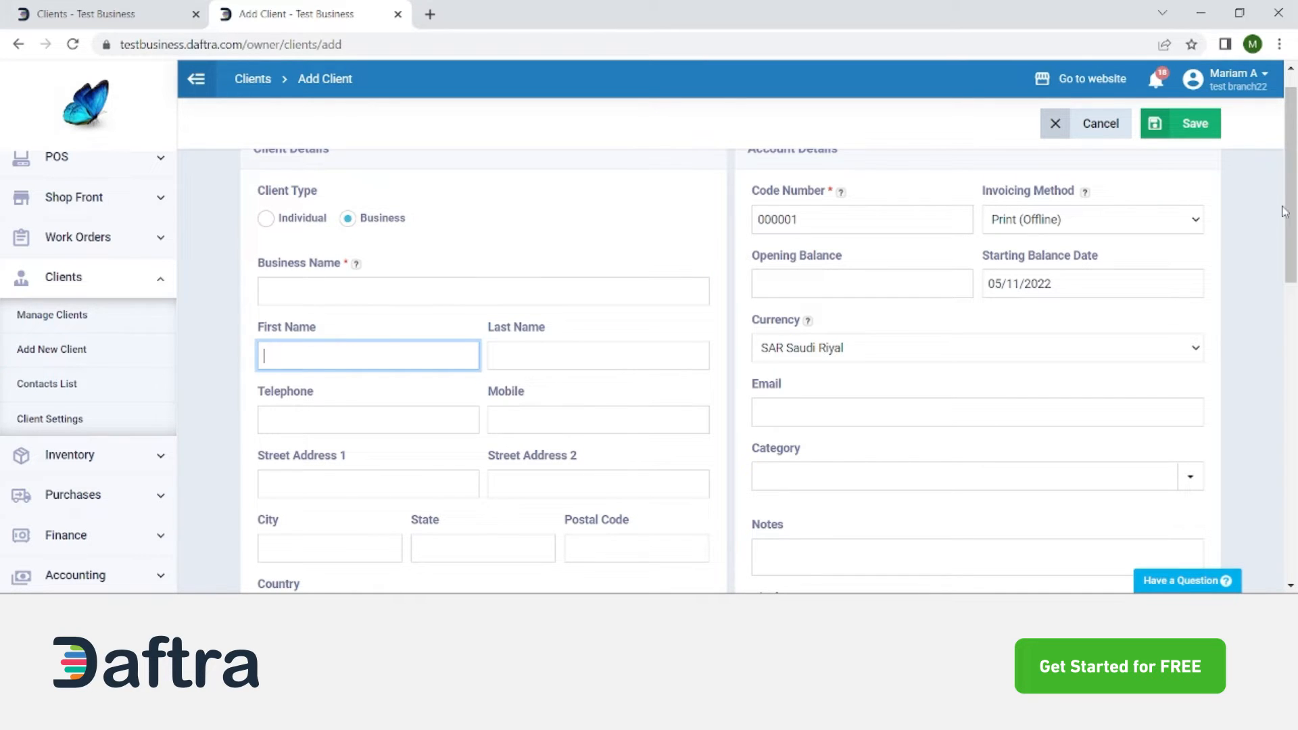
{"action": "scroll", "coordinate": [1285, 212], "scroll_direction": "down", "scroll_amount": 3}
{"action": "scroll", "coordinate": [1292, 230], "scroll_direction": "up", "scroll_amount": 2}
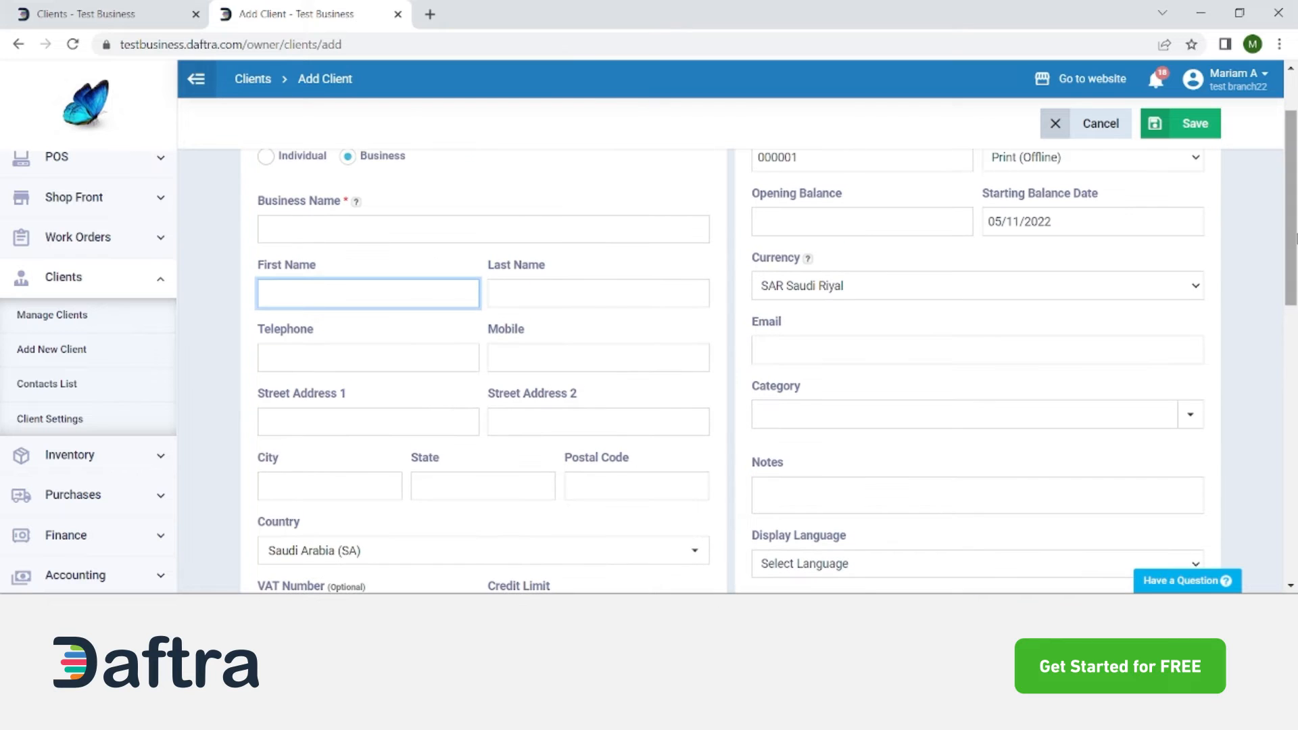
{"action": "scroll", "coordinate": [1295, 280], "scroll_direction": "down", "scroll_amount": 2}
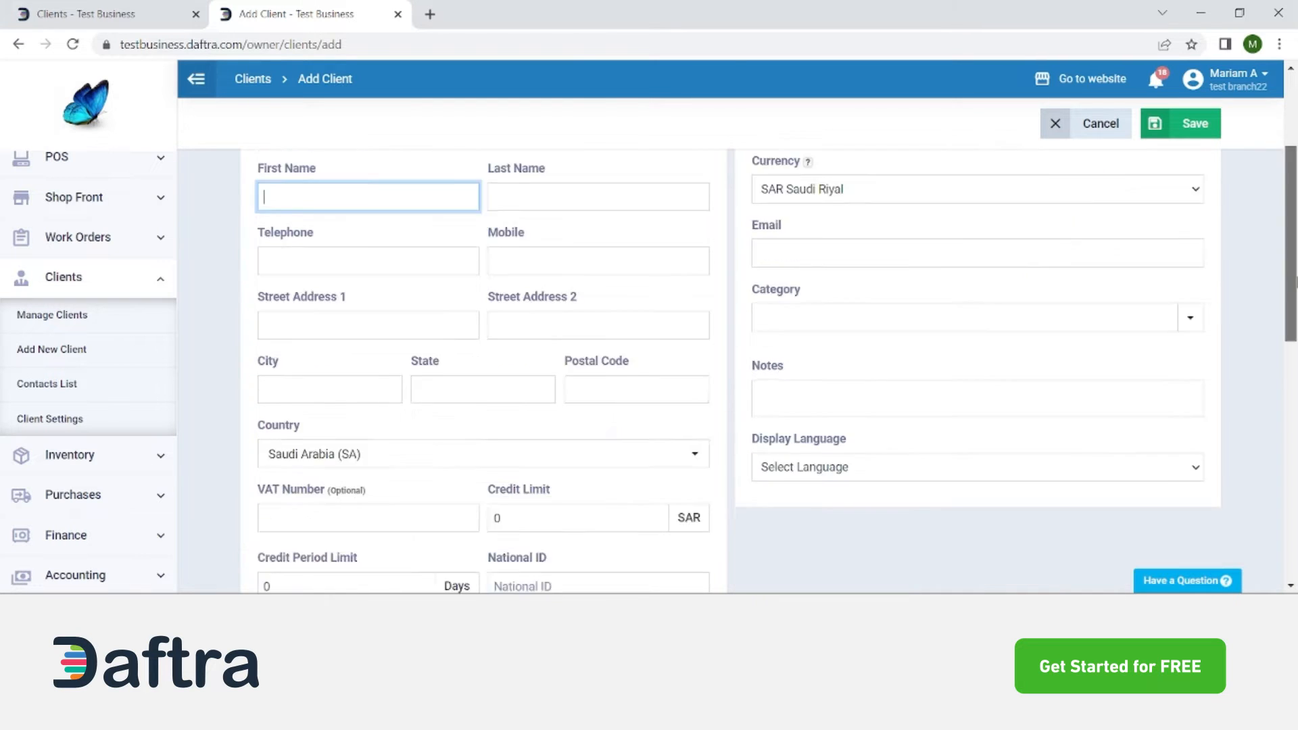
{"action": "scroll", "coordinate": [1294, 281], "scroll_direction": "down", "scroll_amount": 7}
{"action": "scroll", "coordinate": [1295, 304], "scroll_direction": "up", "scroll_amount": 4}
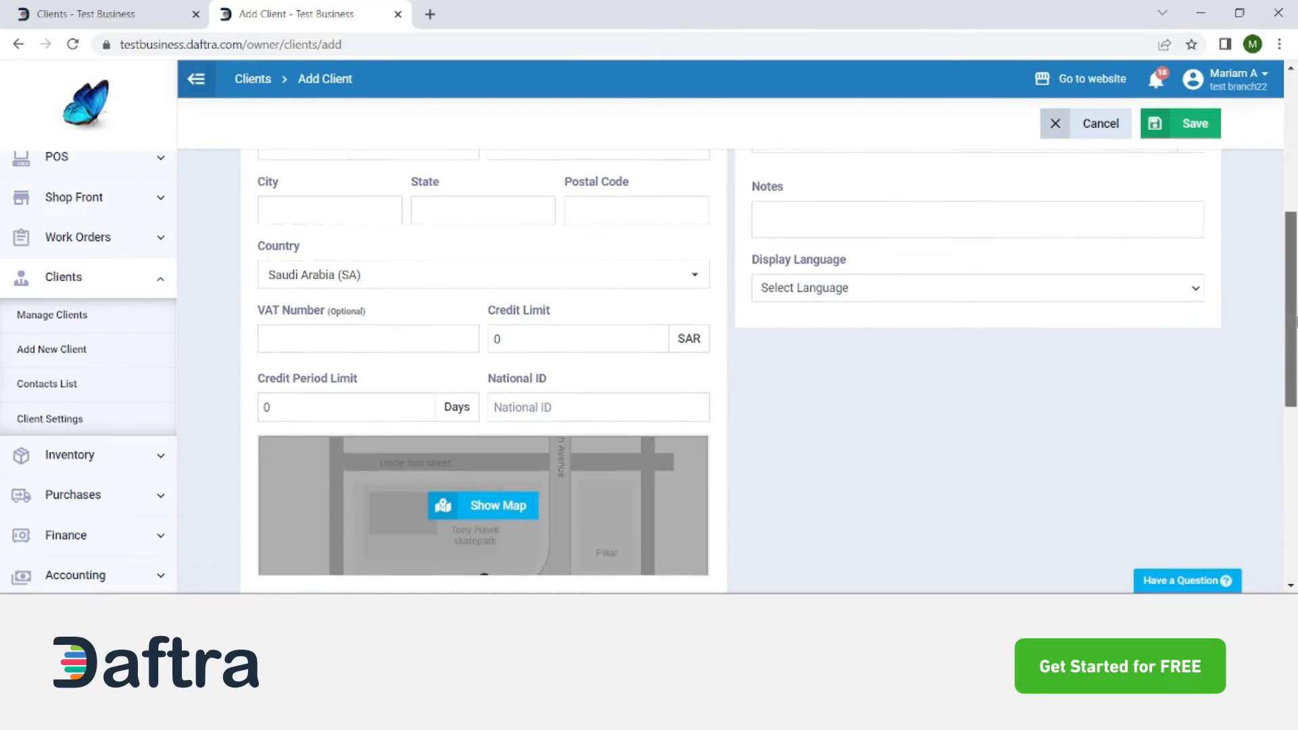
{"action": "scroll", "coordinate": [576, 381], "scroll_direction": "up", "scroll_amount": 3}
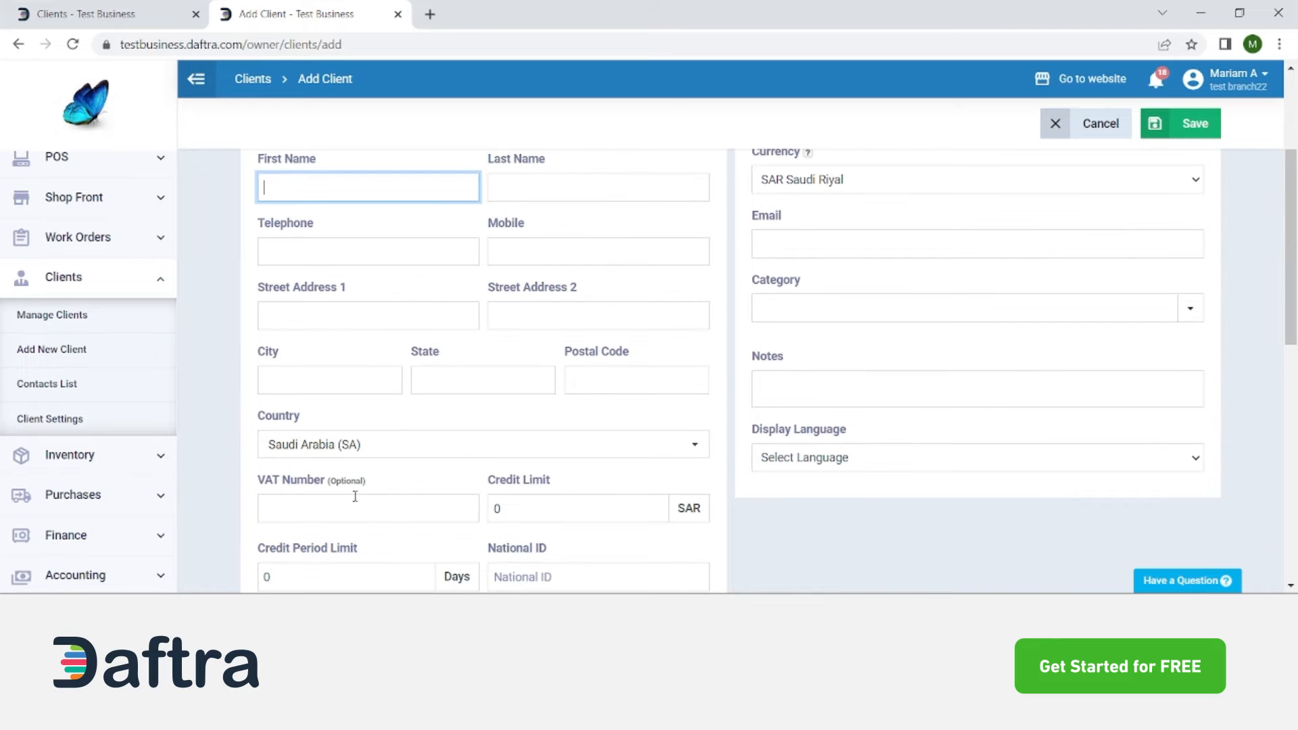
{"action": "left_click", "coordinate": [355, 497]}
{"action": "scroll", "coordinate": [536, 288], "scroll_direction": "up", "scroll_amount": 3}
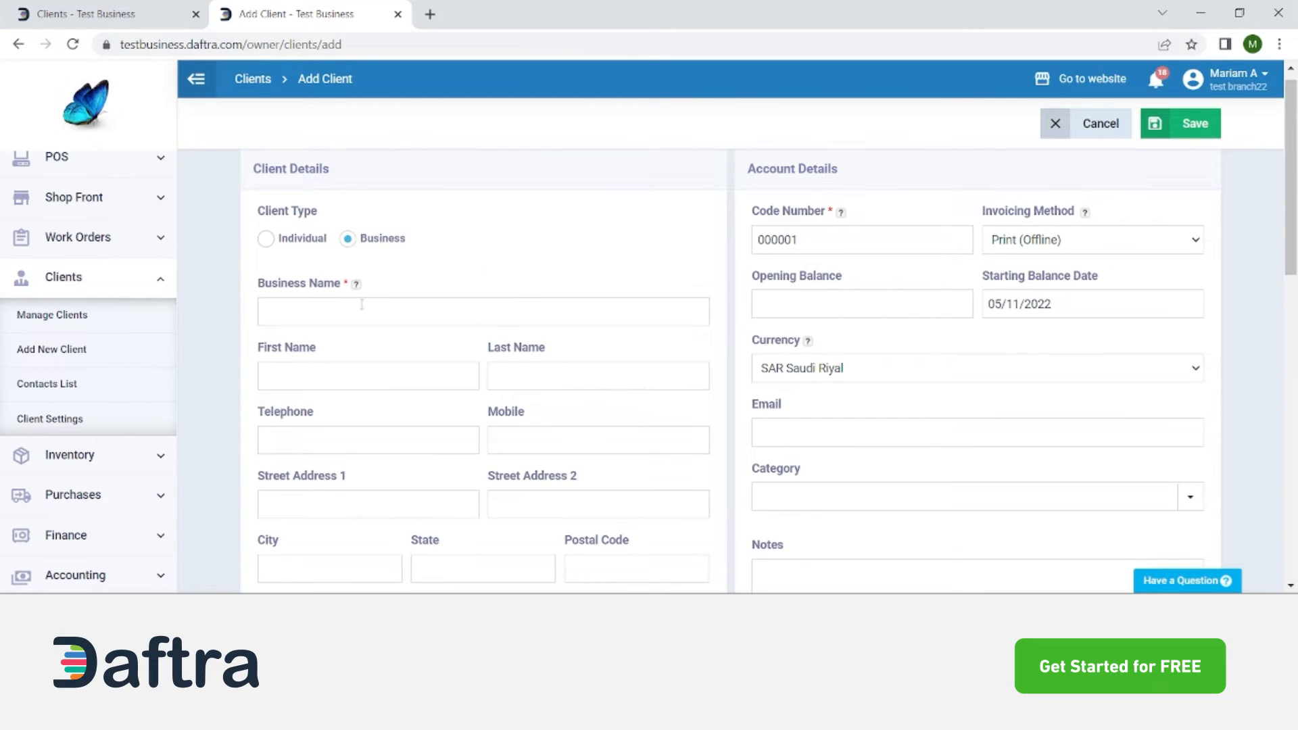
{"action": "left_click", "coordinate": [445, 287]}
{"action": "left_click", "coordinate": [604, 374]}
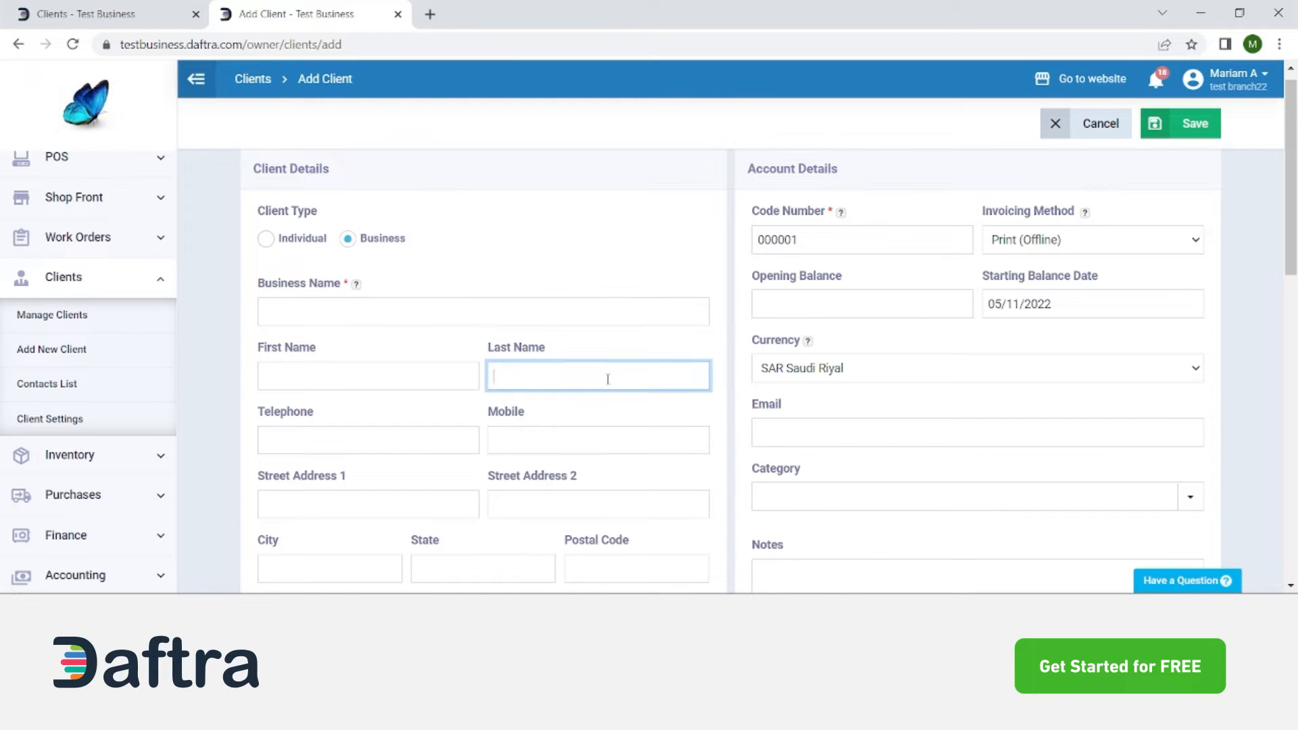
{"action": "left_click", "coordinate": [715, 506]}
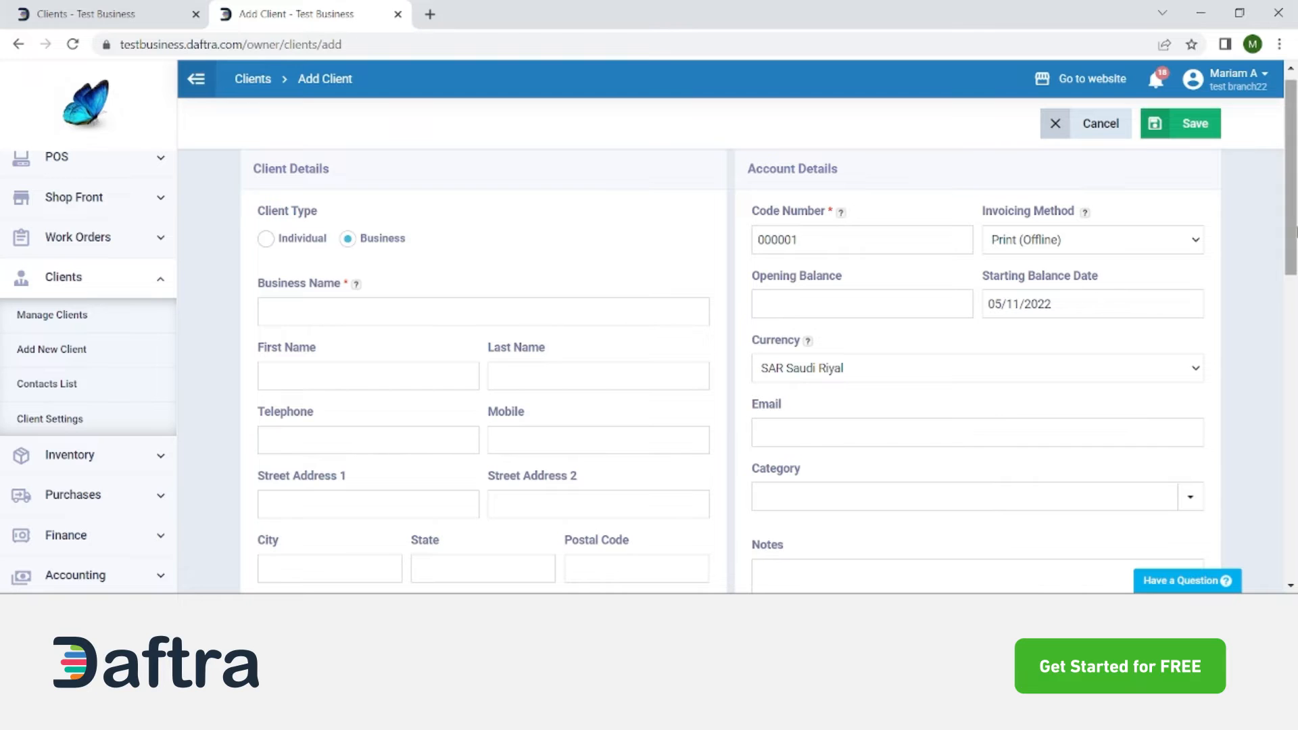
{"action": "scroll", "coordinate": [1295, 214], "scroll_direction": "up", "scroll_amount": 1}
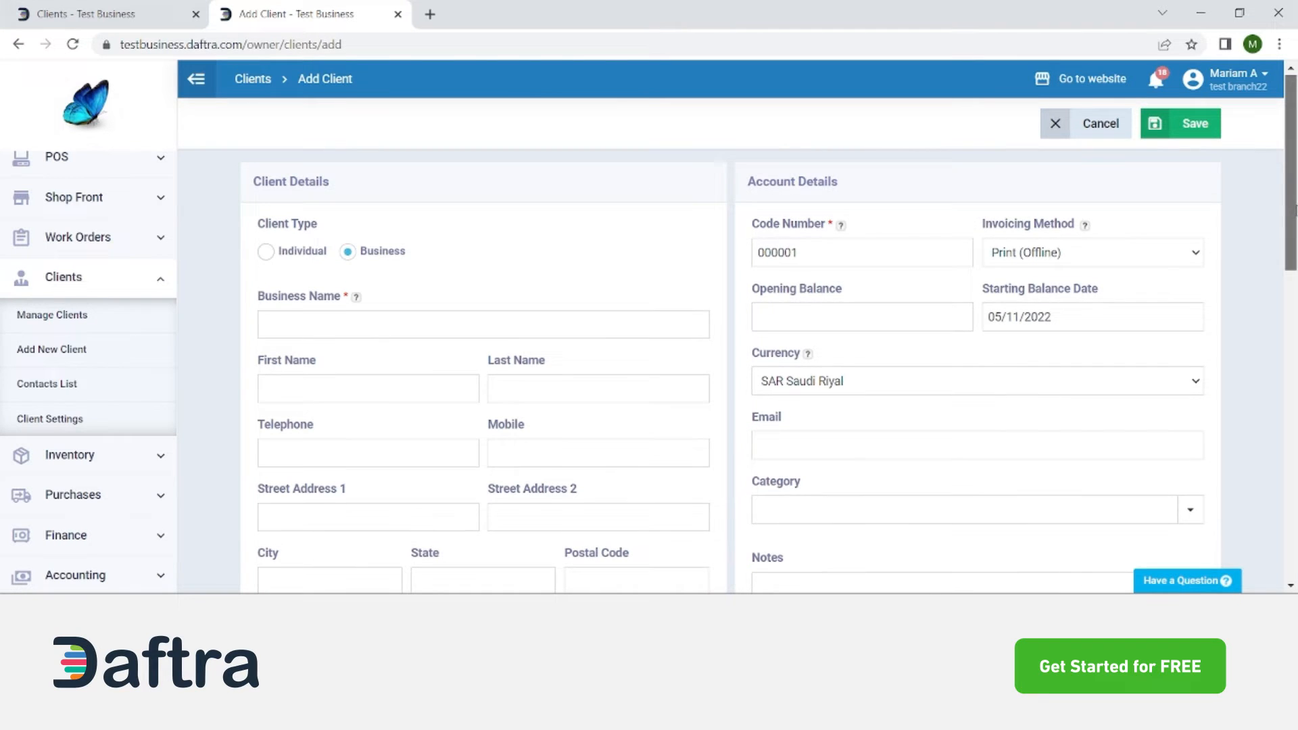
Set the client's invoicing method to Send via Email and the currency to OMR Omani Rial
{"action": "left_click", "coordinate": [1150, 249]}
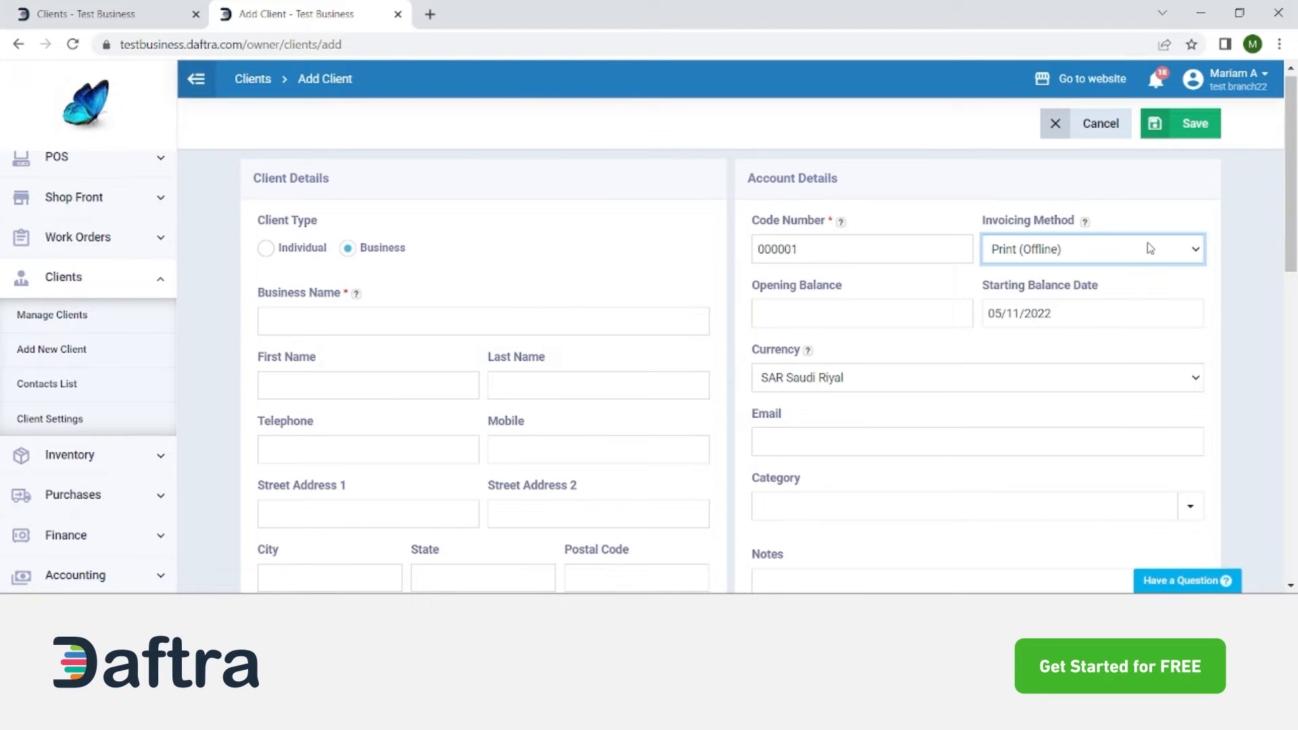
{"action": "left_click", "coordinate": [1118, 278]}
{"action": "scroll", "coordinate": [1291, 257], "scroll_direction": "down", "scroll_amount": 2}
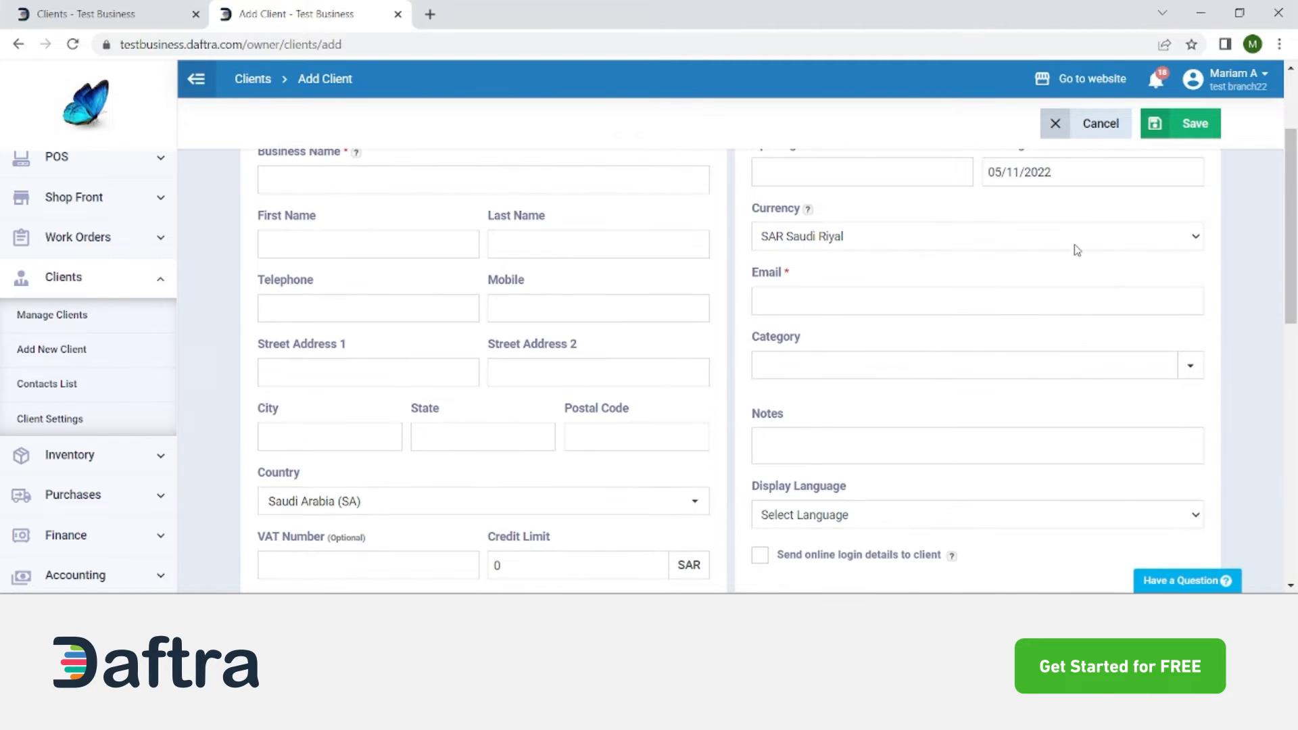
{"action": "left_click", "coordinate": [1021, 238]}
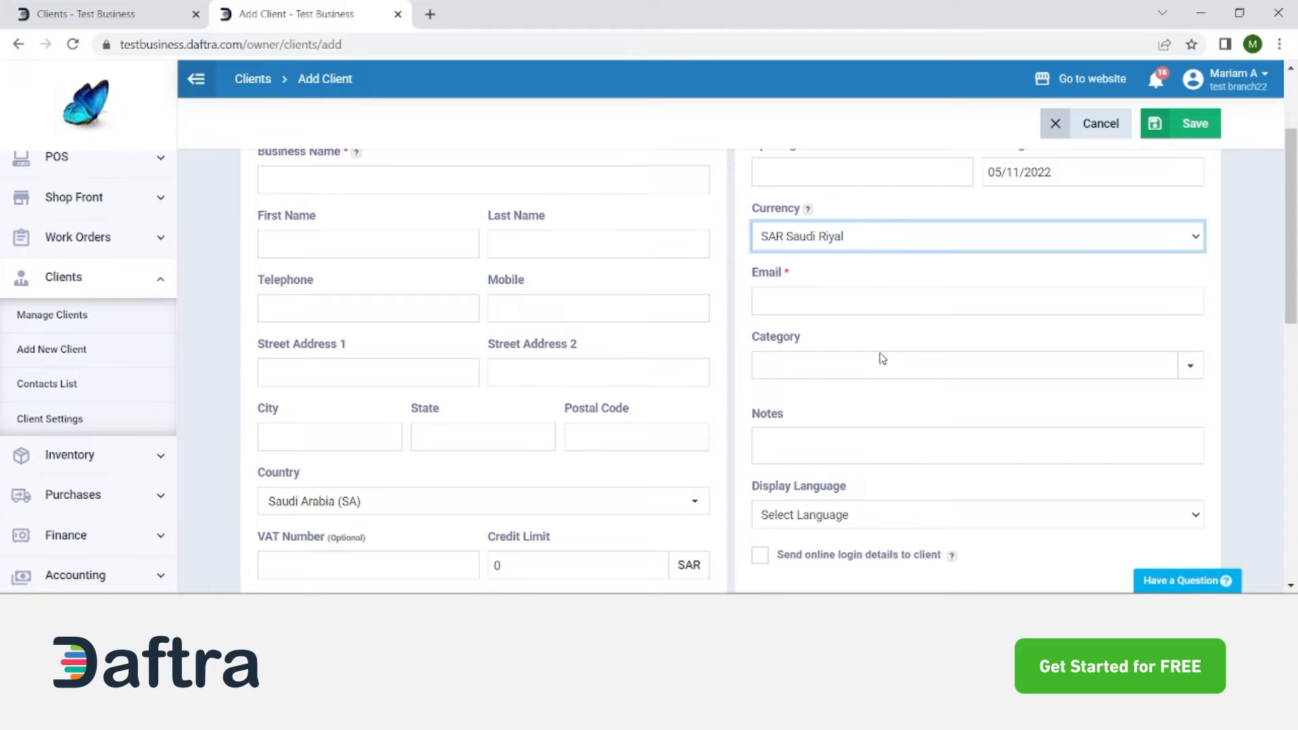
{"action": "key", "text": "o"}
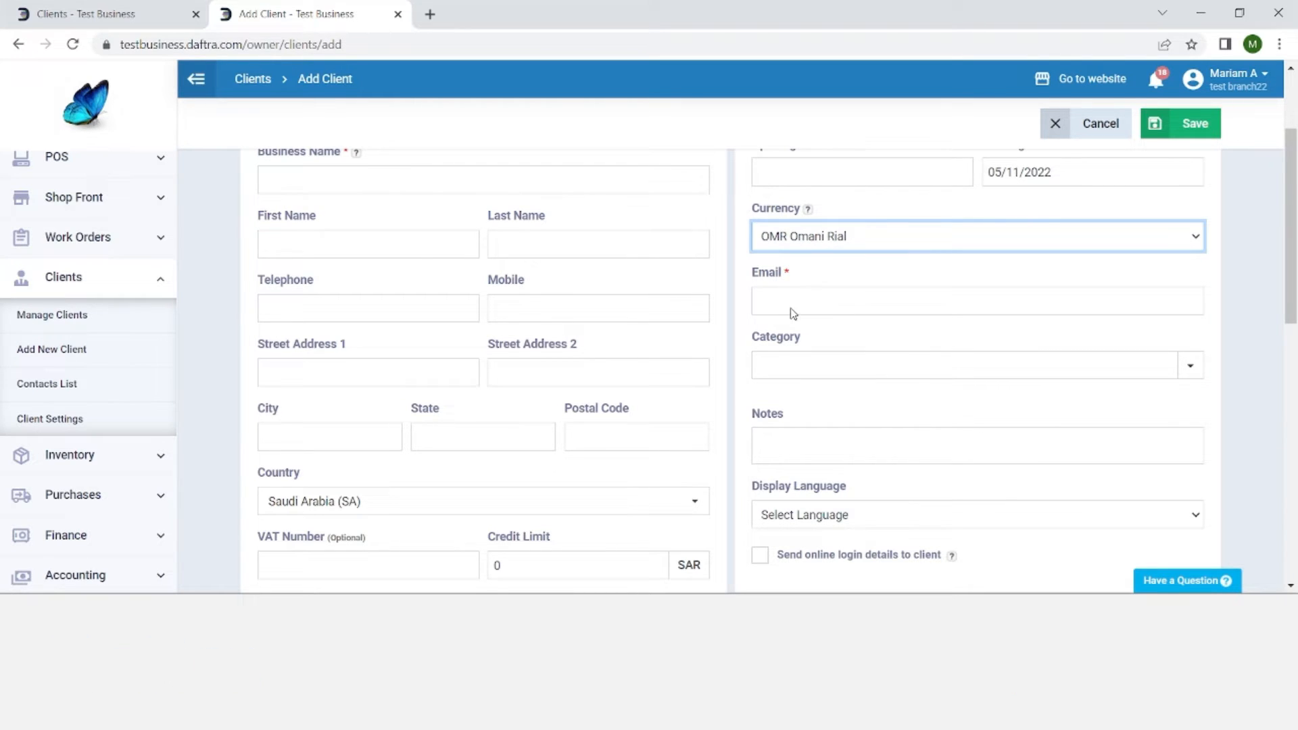
{"action": "left_click", "coordinate": [732, 304]}
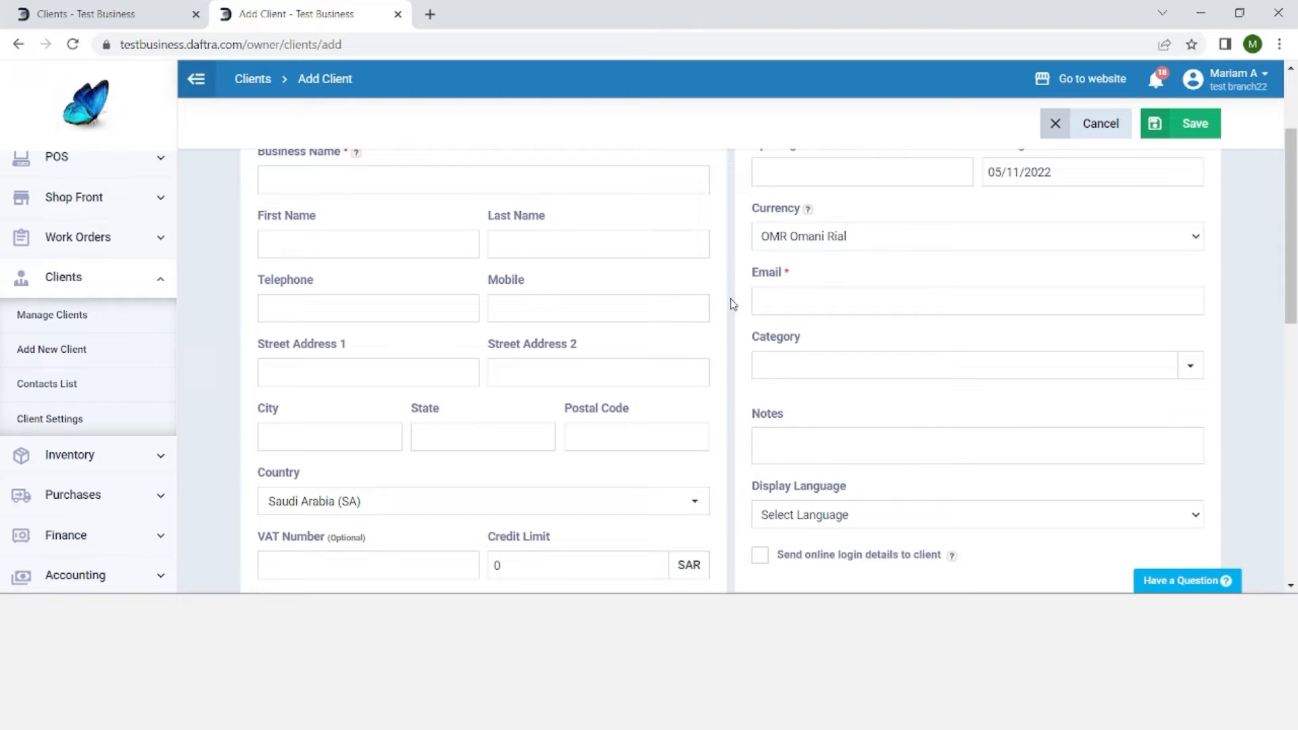
Add the placeholder category "lllll" to the client, leaving the required email empty
{"action": "left_click", "coordinate": [794, 303]}
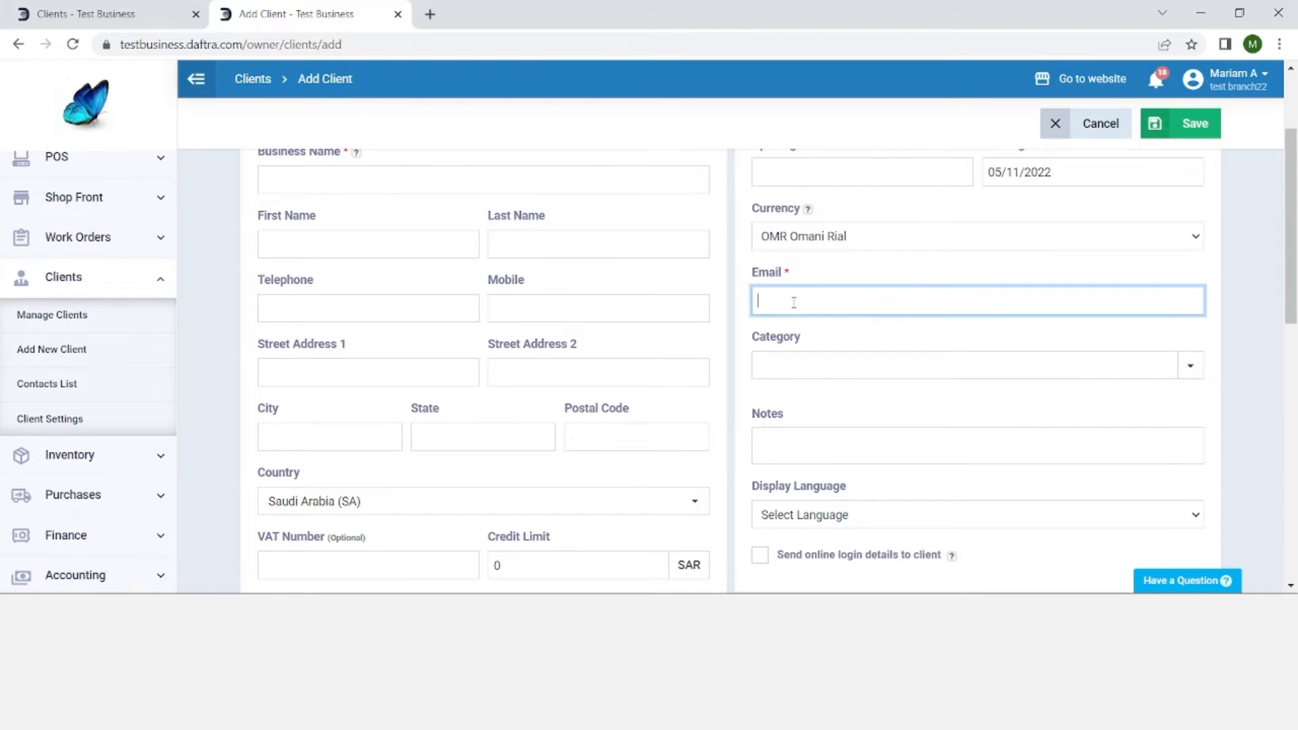
{"action": "left_click", "coordinate": [819, 376]}
{"action": "left_click", "coordinate": [957, 371]}
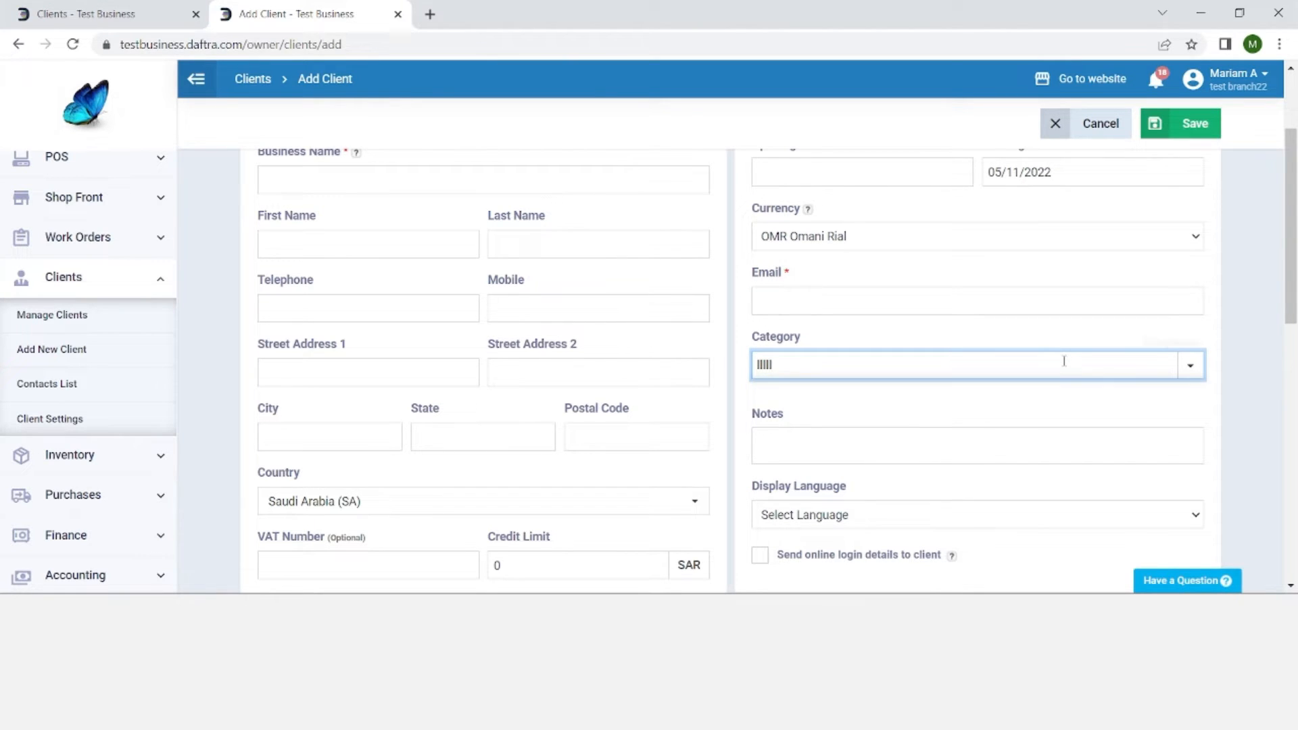
{"action": "key", "text": "Return"}
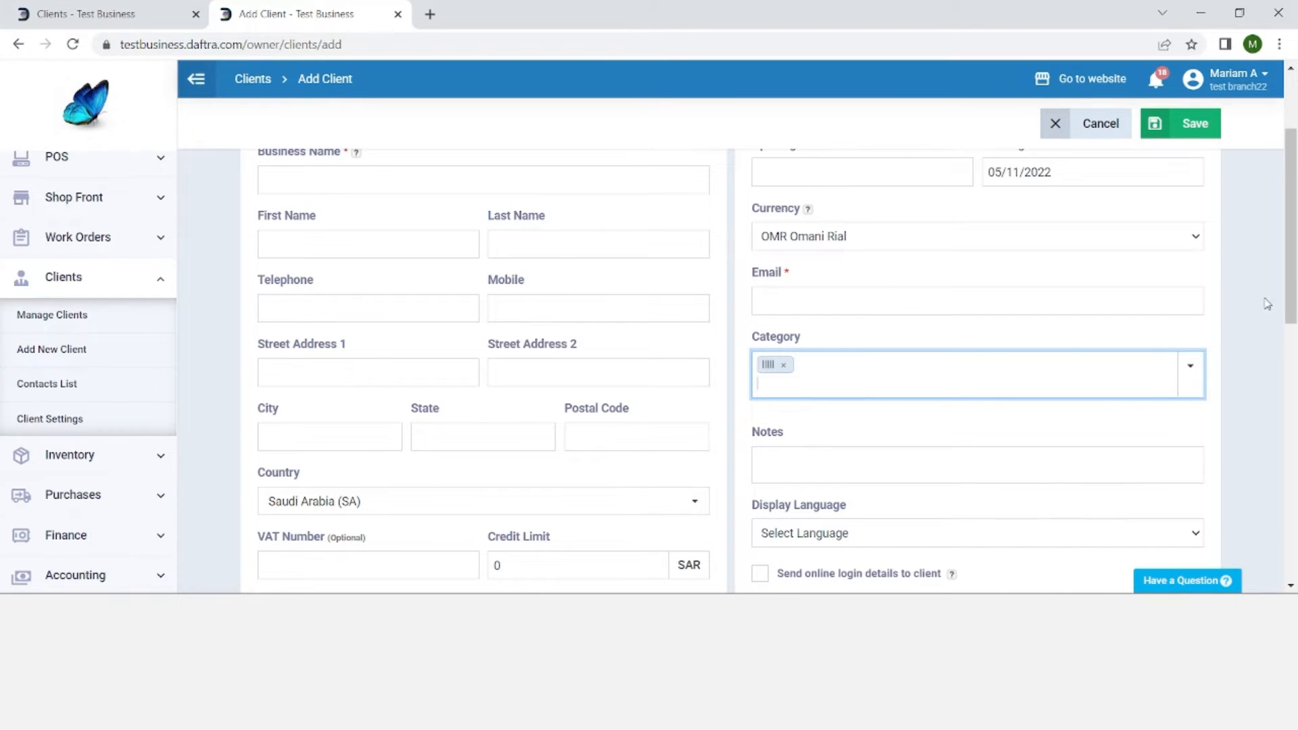
Check the client's display language options in the account details without choosing one
{"action": "scroll", "coordinate": [777, 371], "scroll_direction": "down", "scroll_amount": 3}
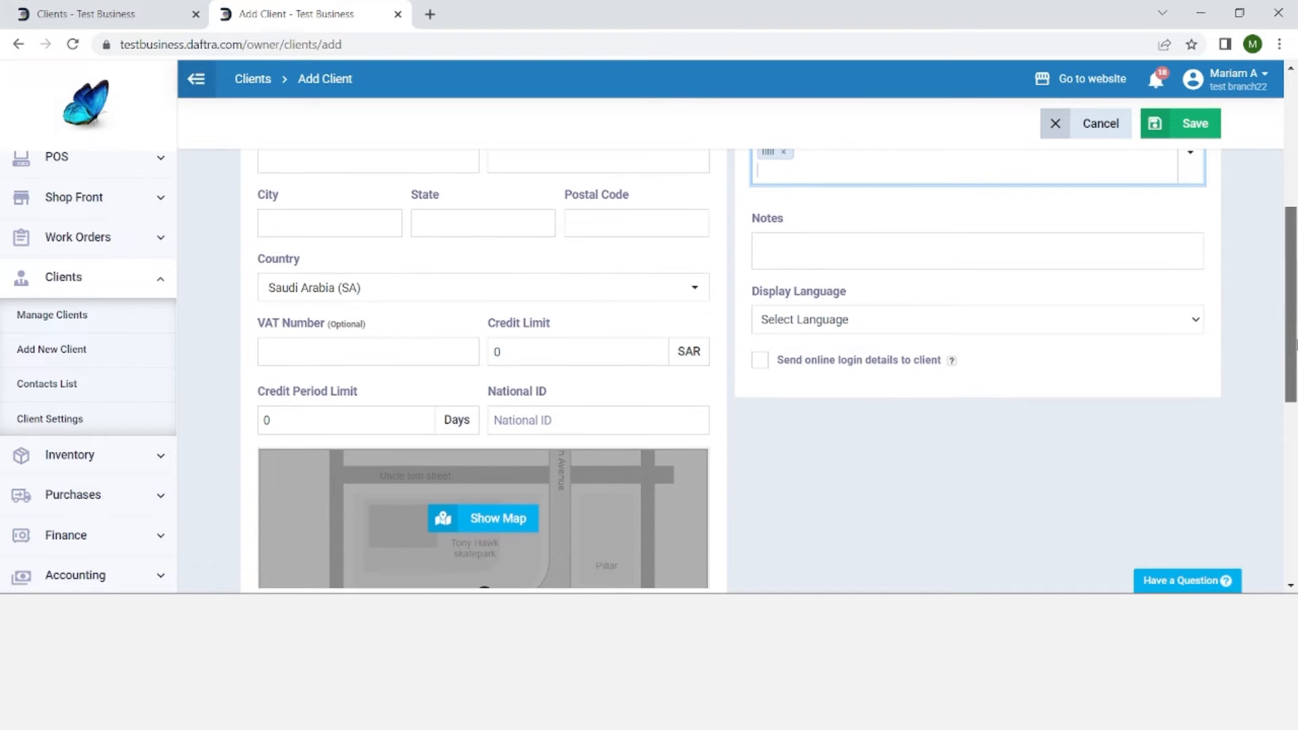
{"action": "scroll", "coordinate": [940, 366], "scroll_direction": "up", "scroll_amount": 1}
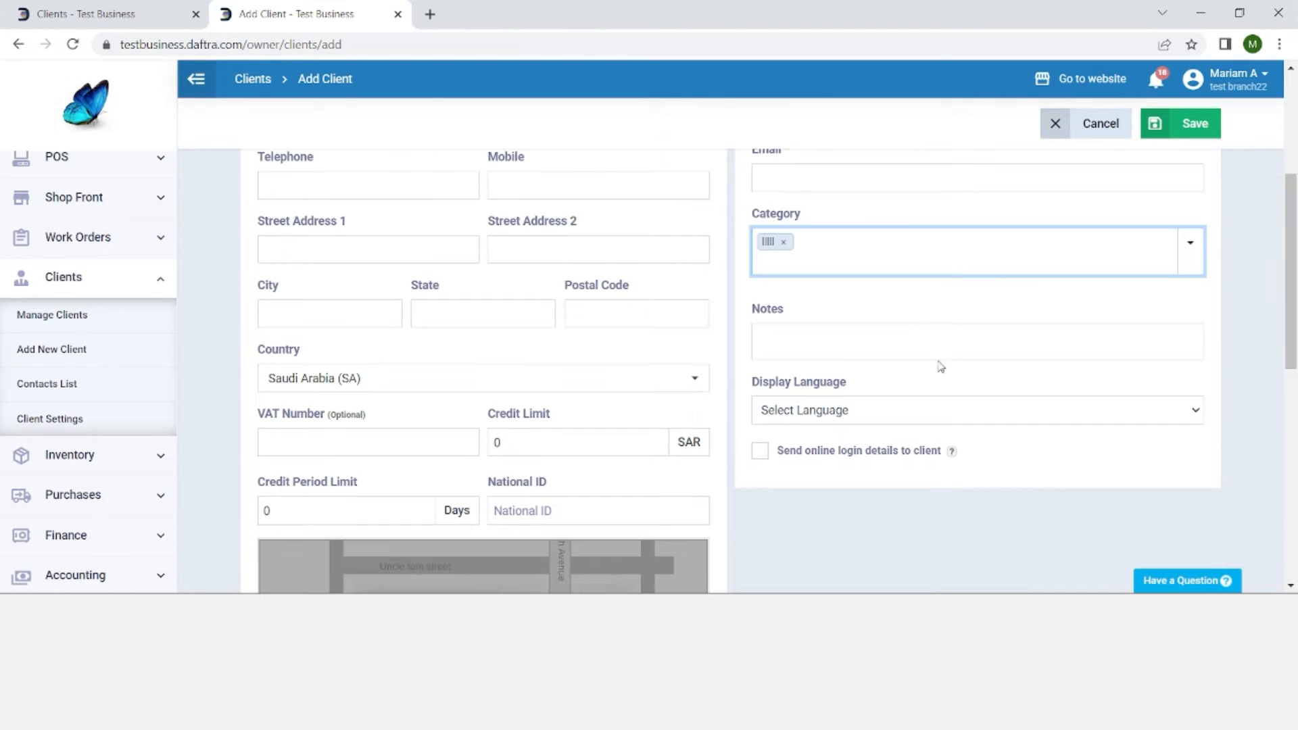
{"action": "left_click", "coordinate": [906, 407]}
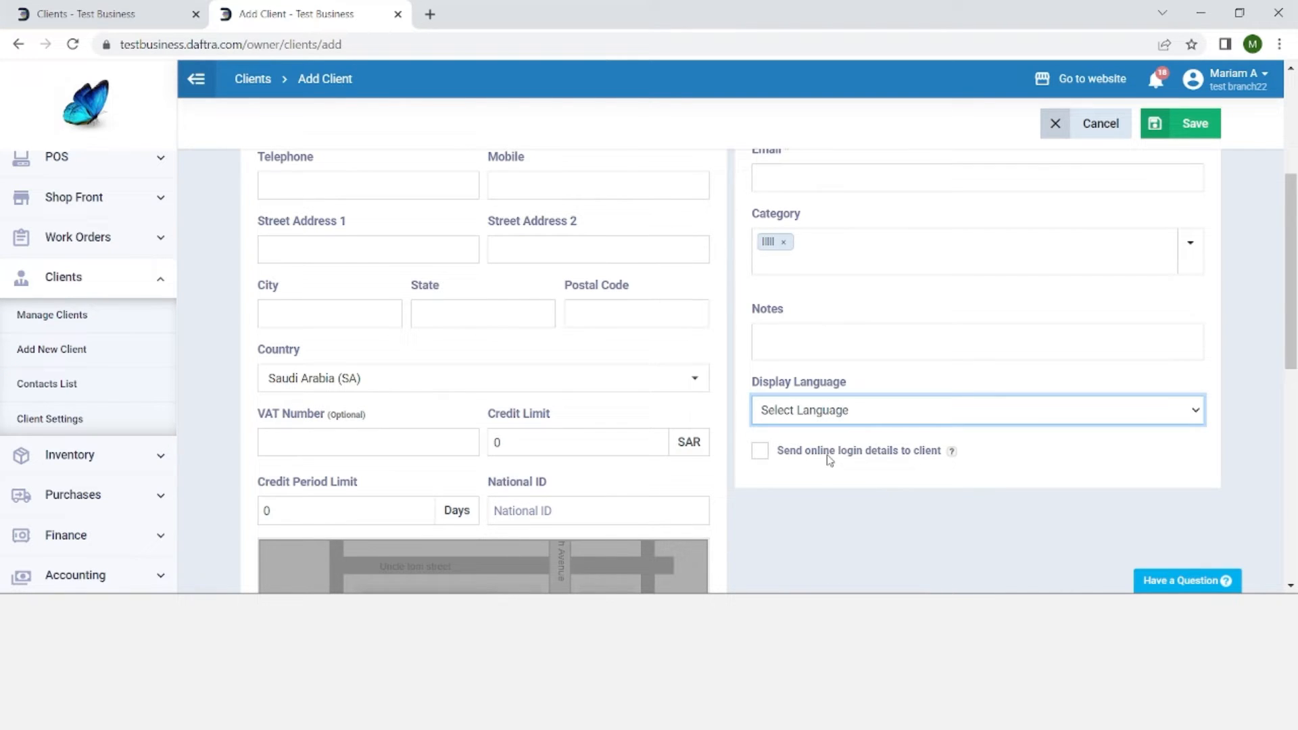
{"action": "left_click", "coordinate": [890, 504]}
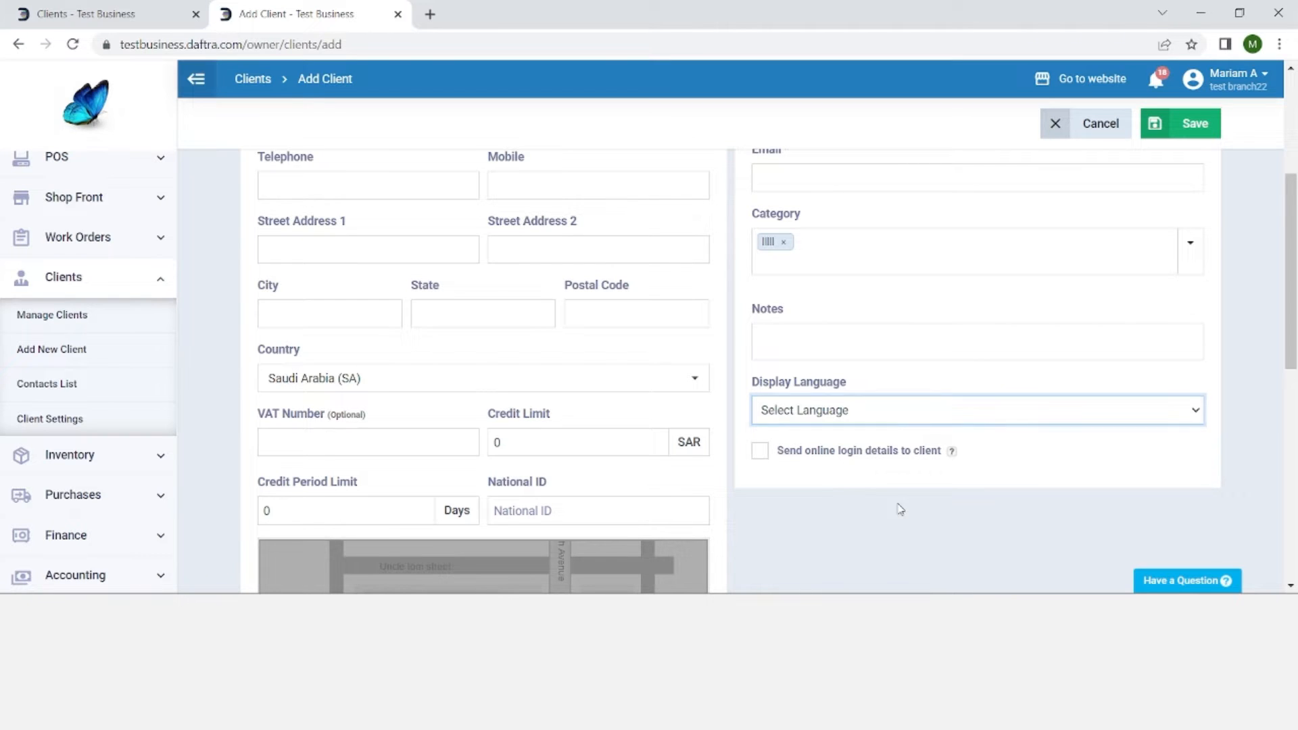
Check the Pet type choices under Client More Information, then return to the client's main details
{"action": "left_click_drag", "start_coordinate": [1295, 254], "coordinate": [1294, 475]}
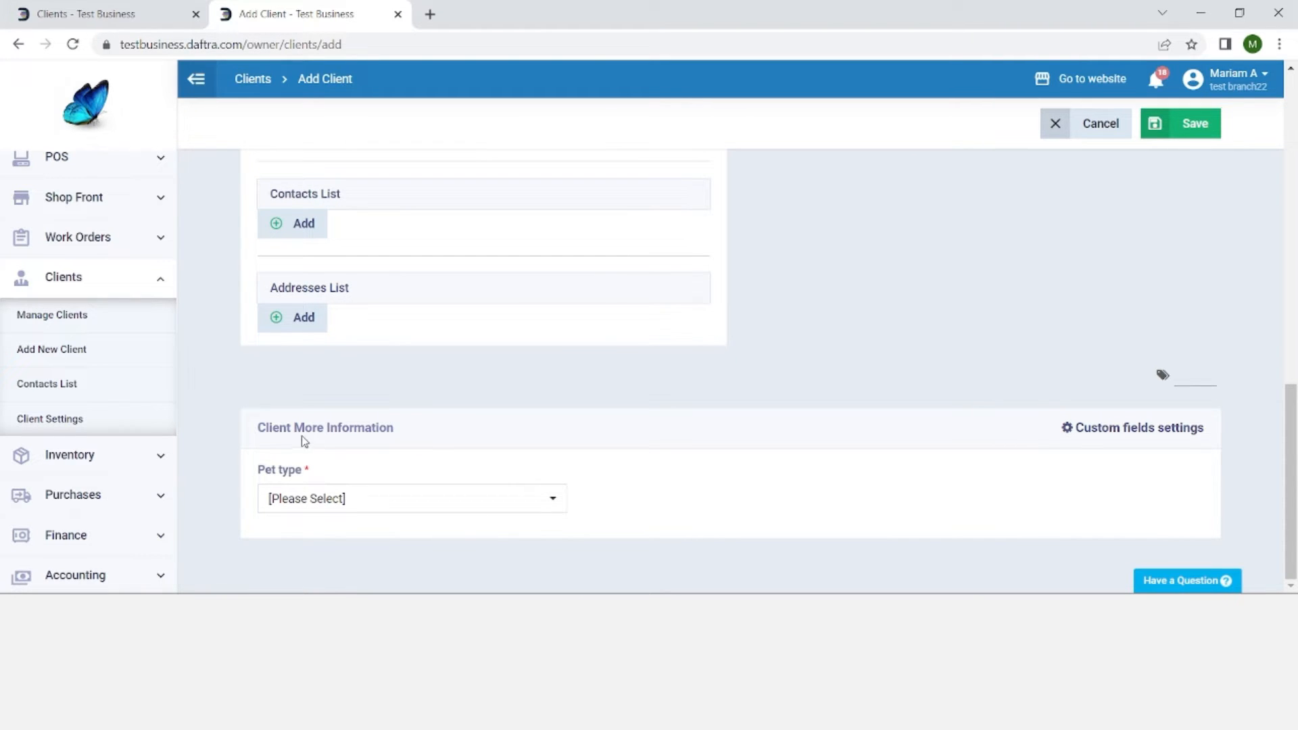
{"action": "left_click", "coordinate": [340, 500]}
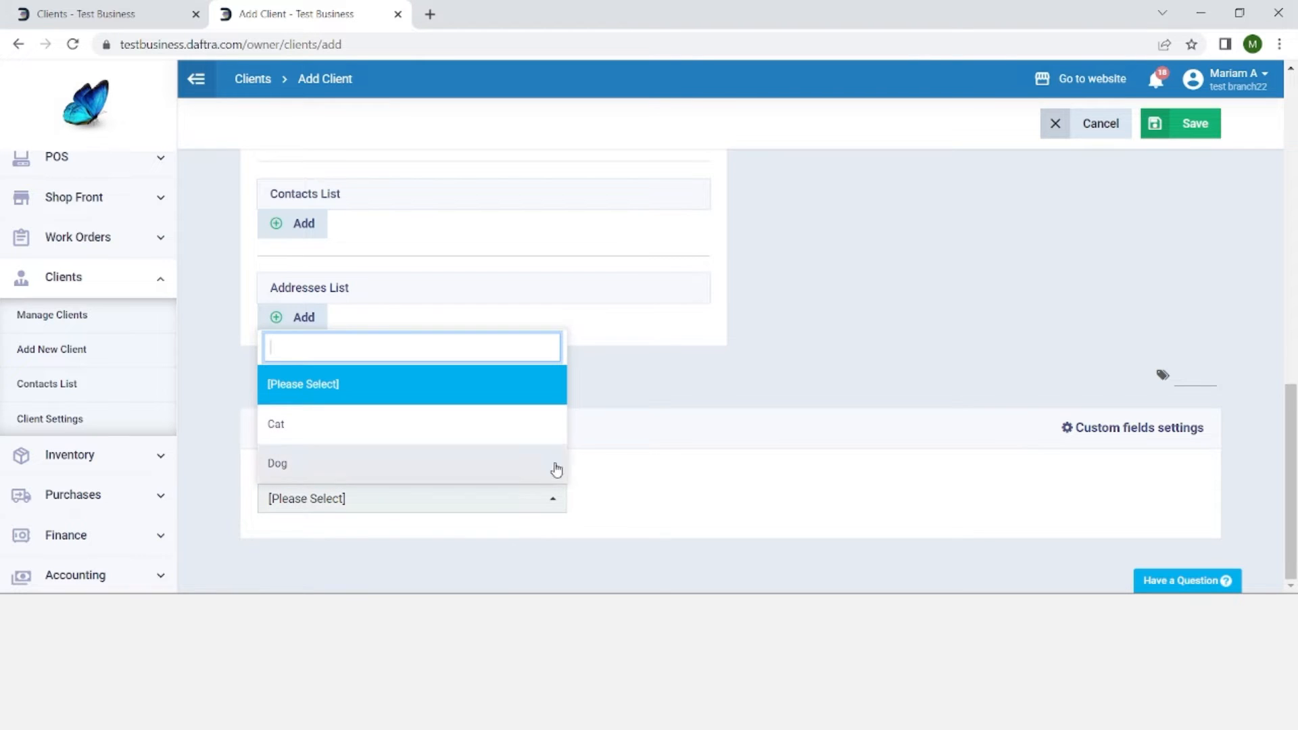
{"action": "left_click", "coordinate": [619, 493]}
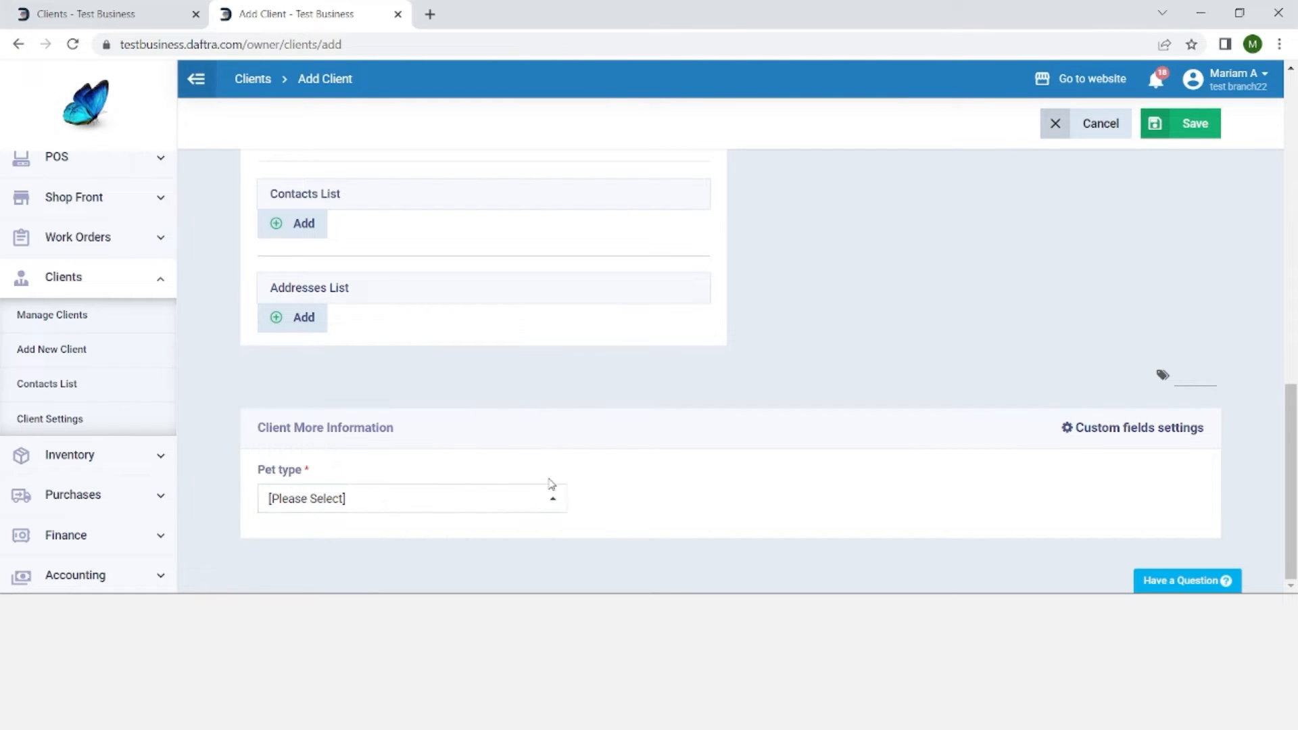
{"action": "left_click_drag", "start_coordinate": [1291, 395], "coordinate": [1292, 122]}
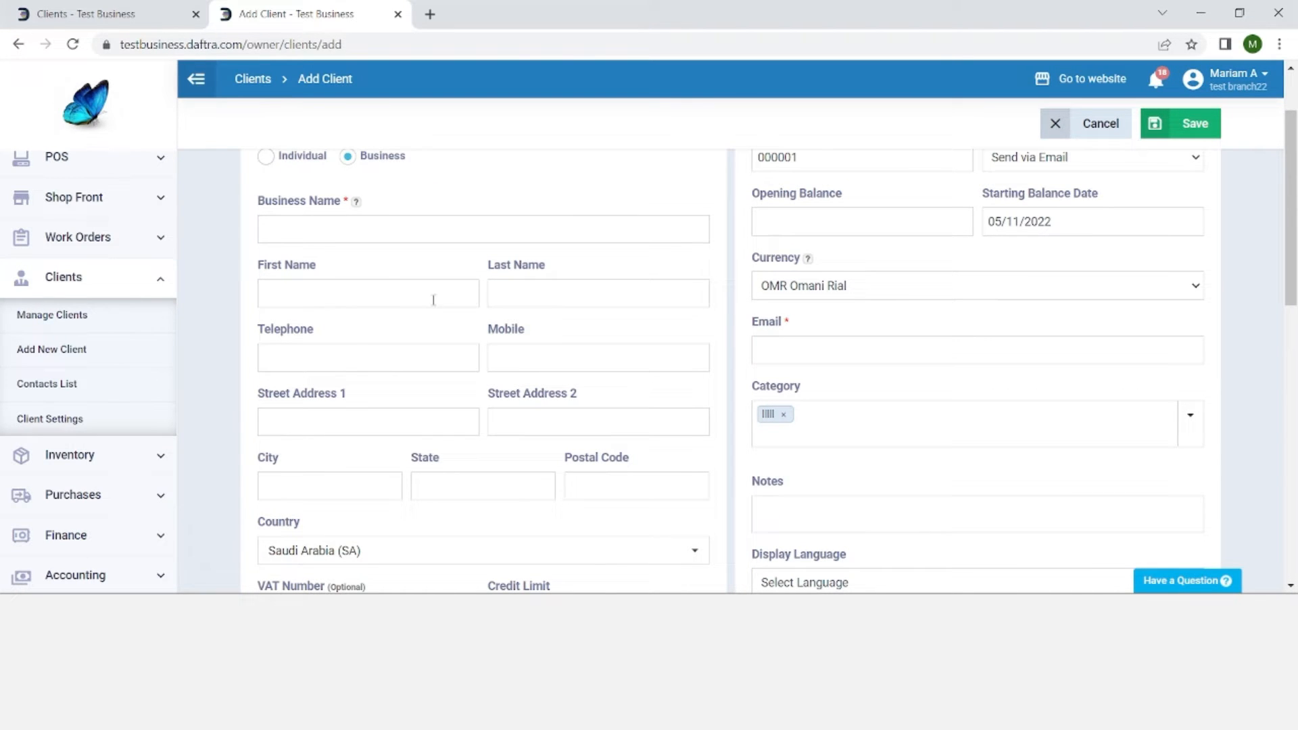
Leave the unsaved client for the clients list, start a client import and choose Clients.csv as the file to import
{"action": "left_click", "coordinate": [154, 317]}
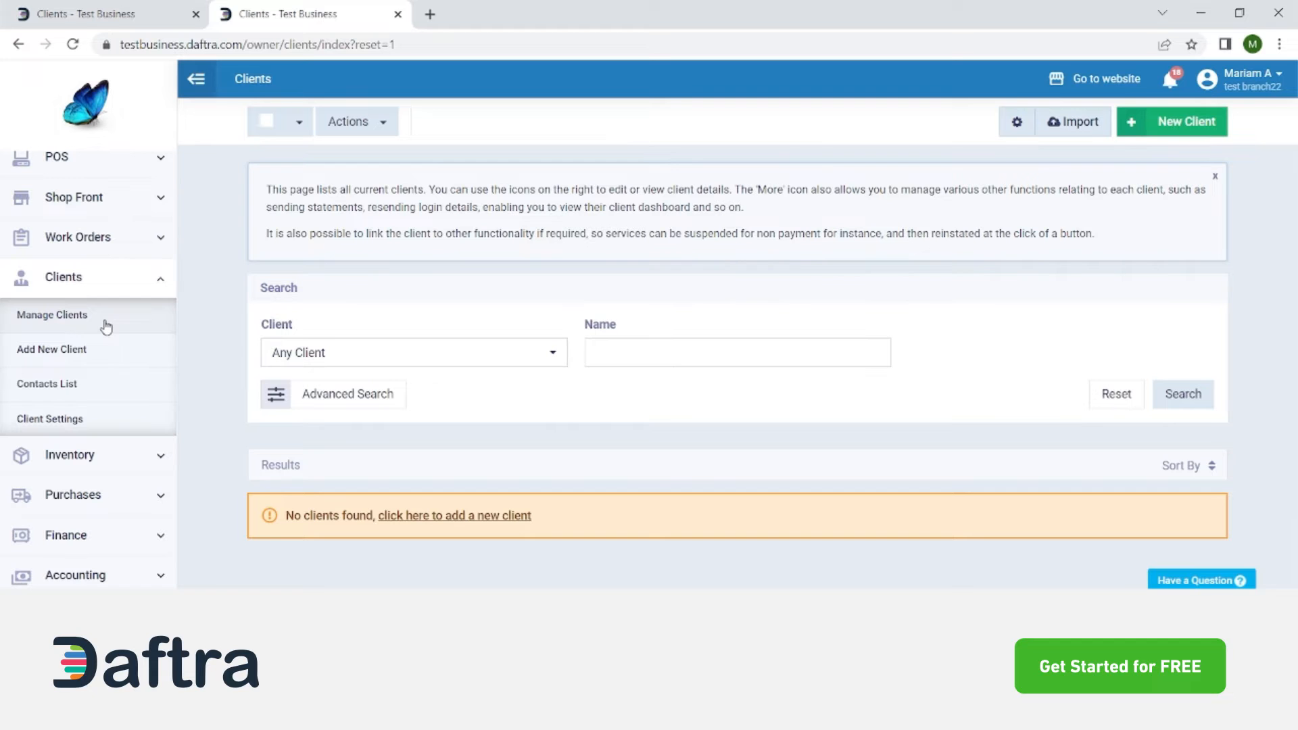
{"action": "left_click", "coordinate": [1069, 125]}
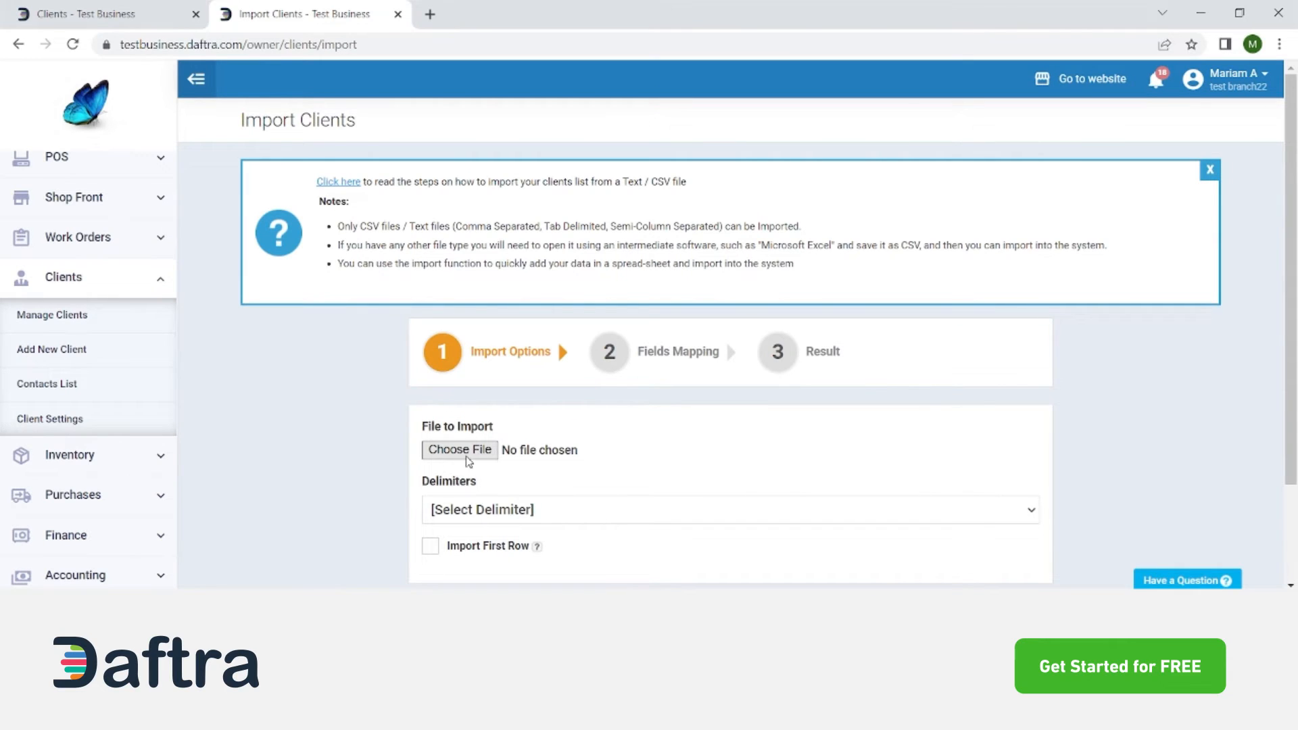
{"action": "left_click", "coordinate": [479, 461]}
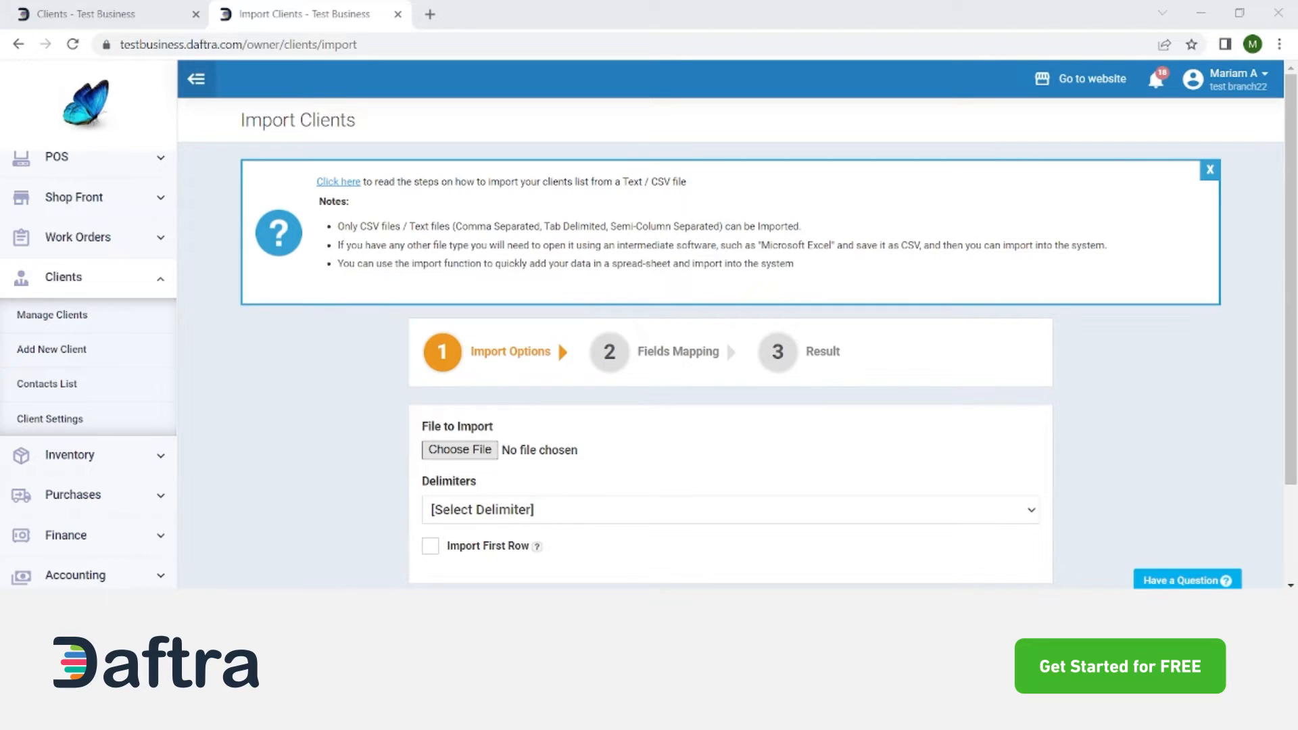
{"action": "key", "text": "Return"}
Set the import delimiter to Comma Separated ( , ) and proceed to the next import stage
{"action": "scroll", "coordinate": [888, 418], "scroll_direction": "down", "scroll_amount": 2}
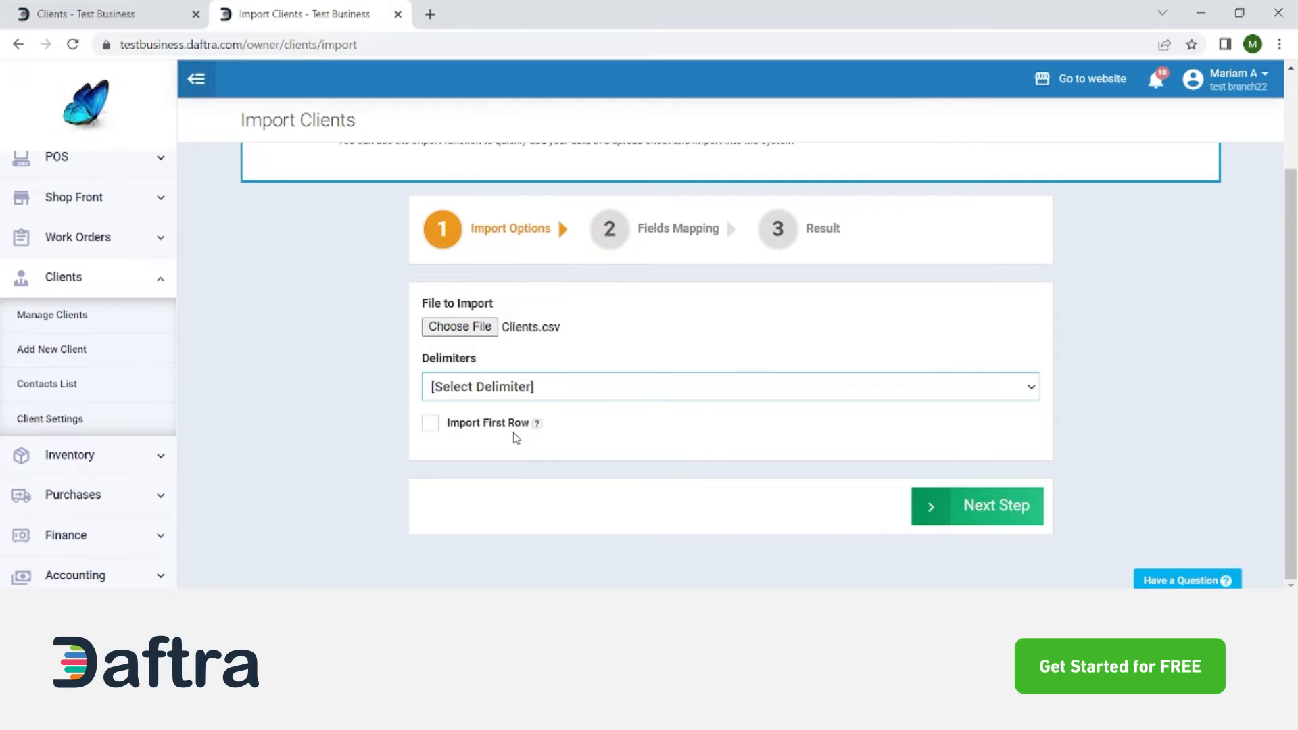
{"action": "key", "text": "Down"}
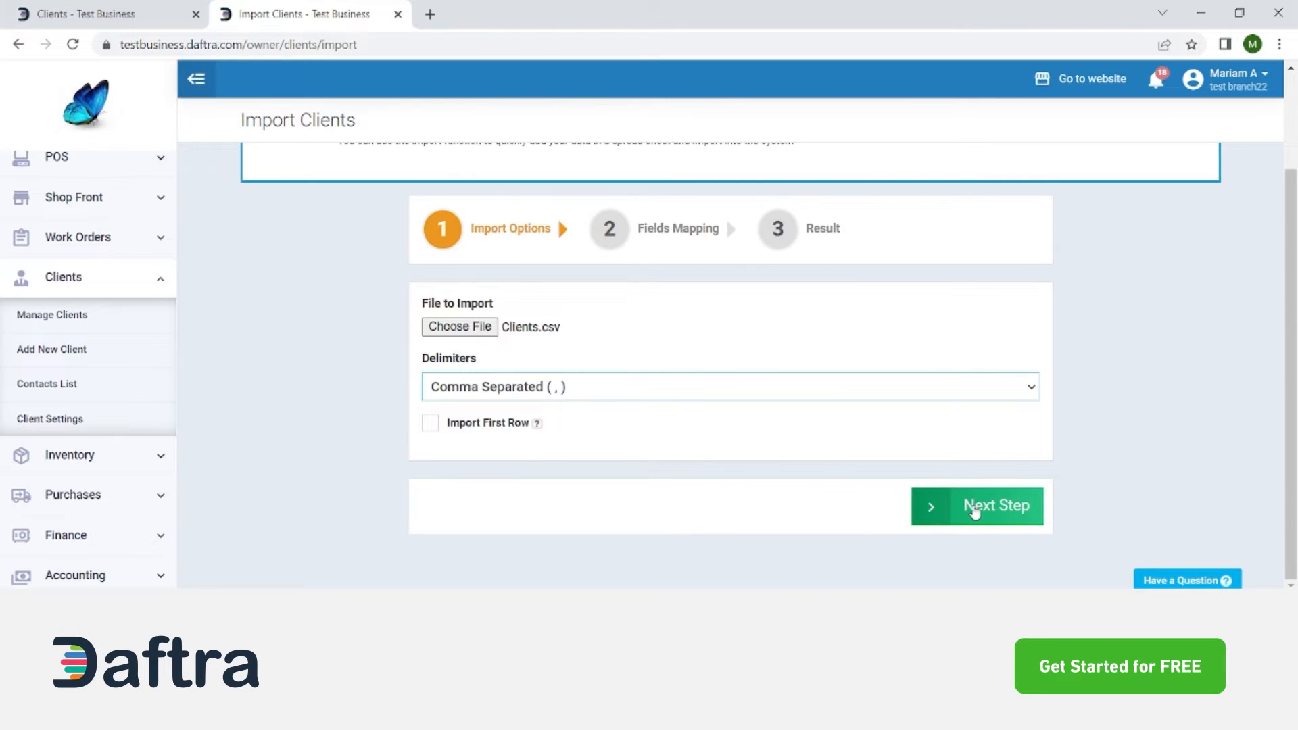
{"action": "left_click", "coordinate": [975, 511]}
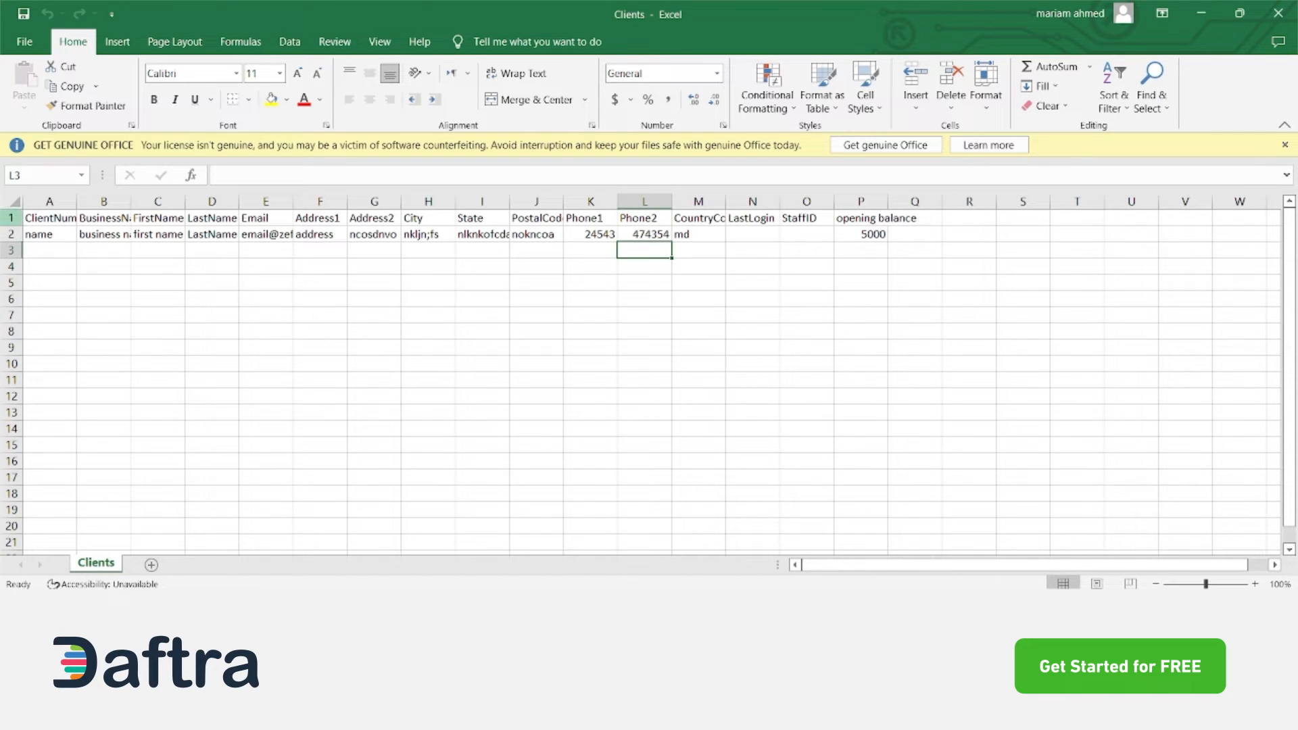
In the Clients workbook in Excel, inspect the data and header rows and fit the BusinessName column to its contents
{"action": "left_click", "coordinate": [11, 234]}
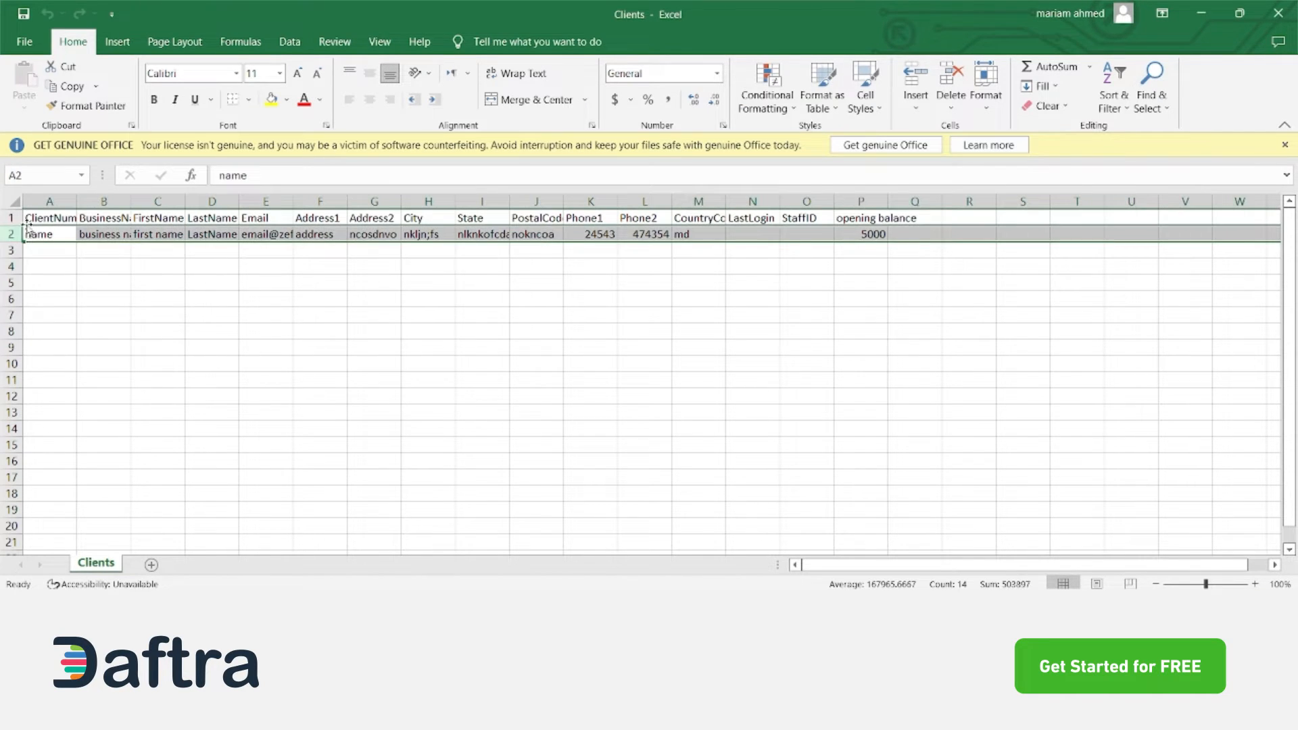
{"action": "left_click", "coordinate": [13, 217]}
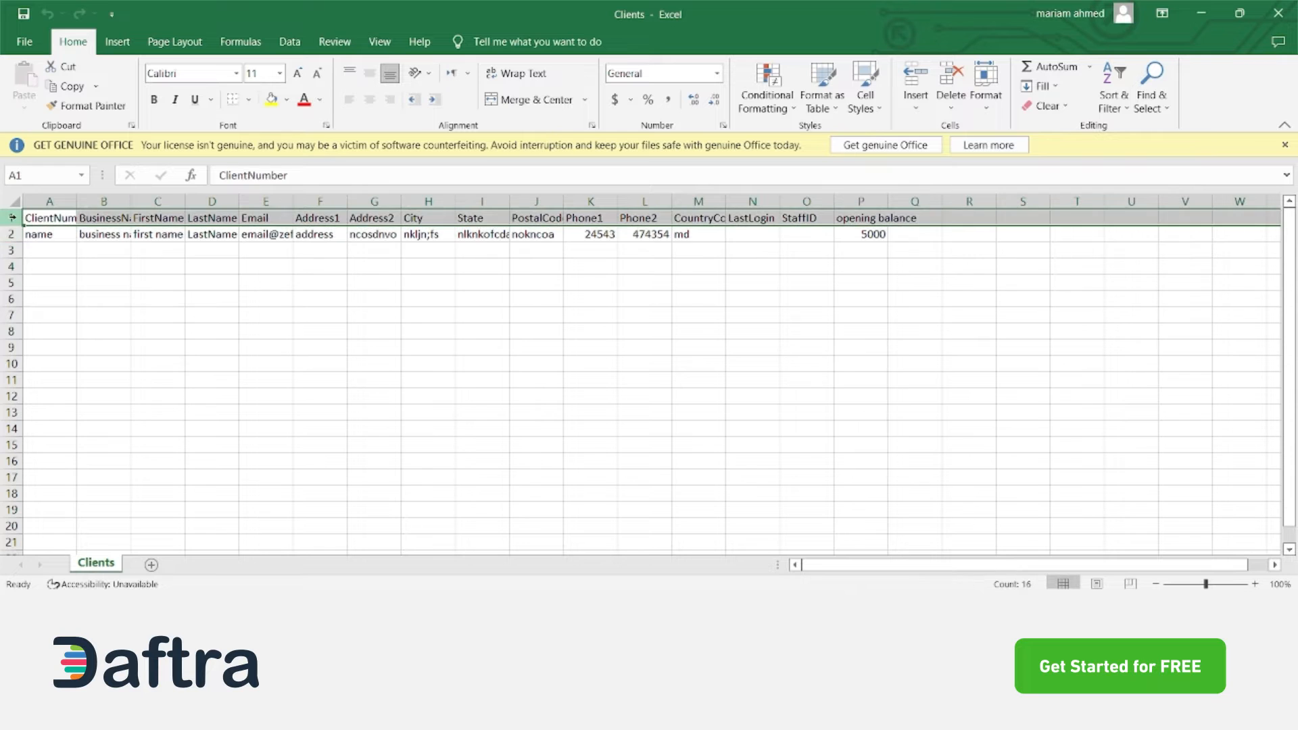
{"action": "double_click", "coordinate": [129, 203]}
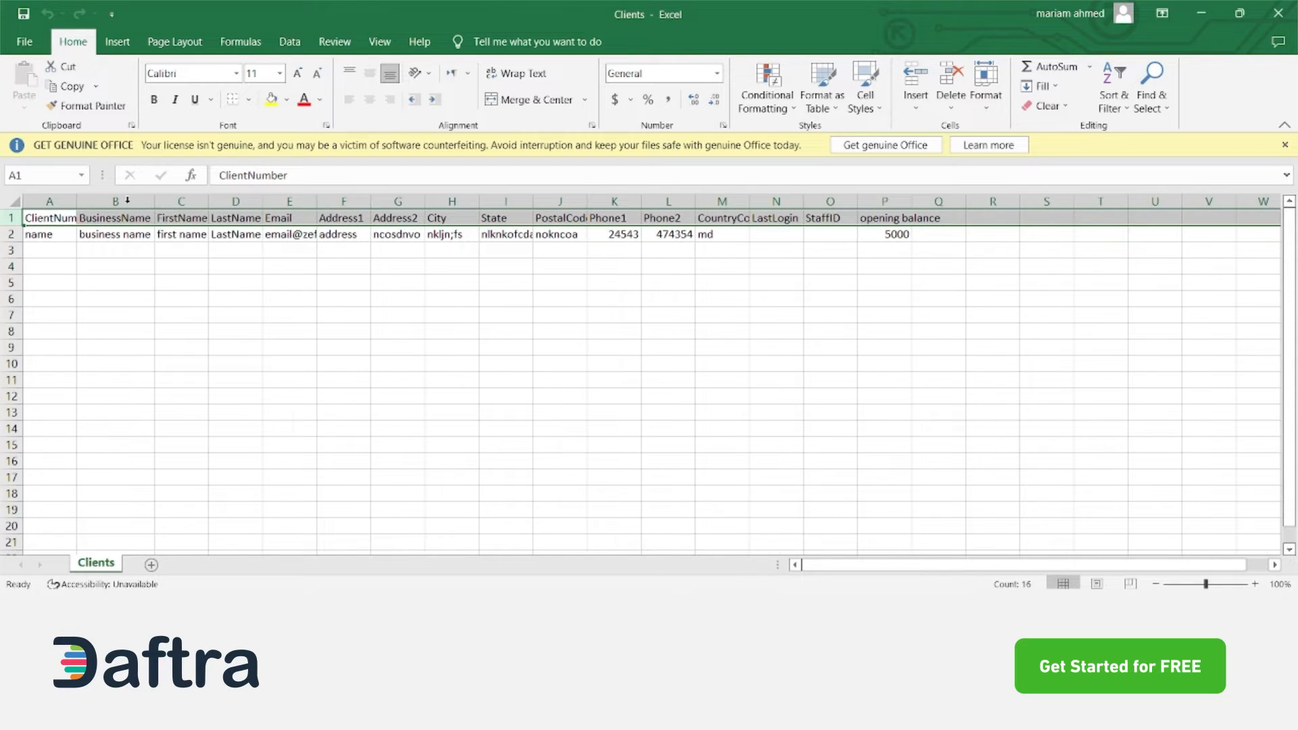
Fit the FirstName and LastName columns to their contents, then inspect the client data row and the empty rows below it
{"action": "double_click", "coordinate": [205, 202]}
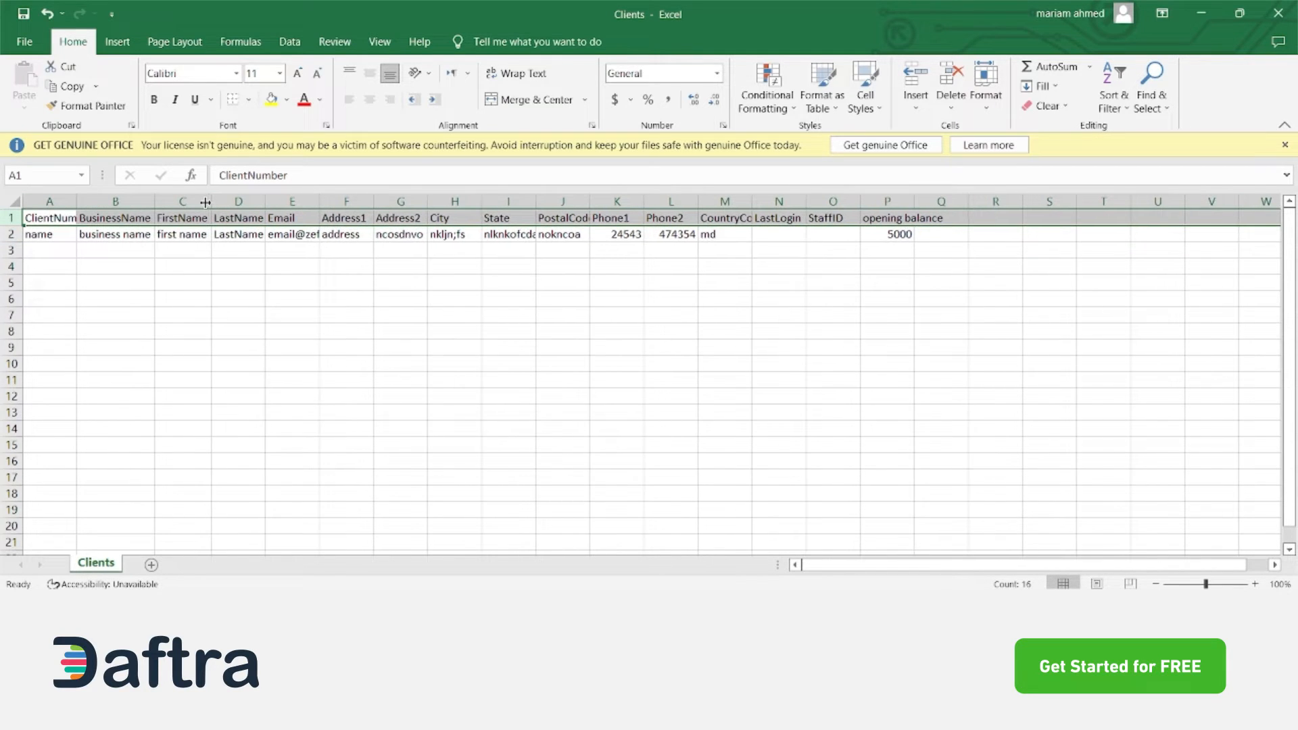
{"action": "double_click", "coordinate": [268, 203]}
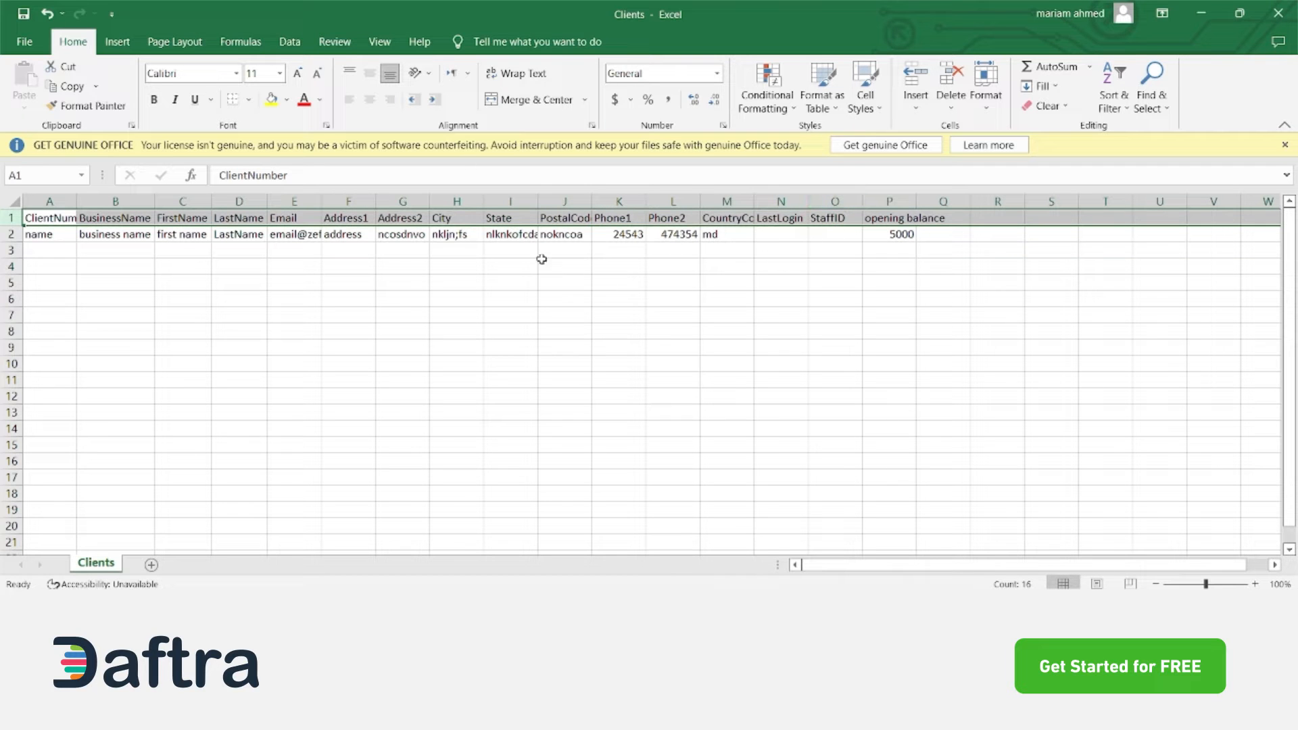
{"action": "left_click", "coordinate": [43, 245]}
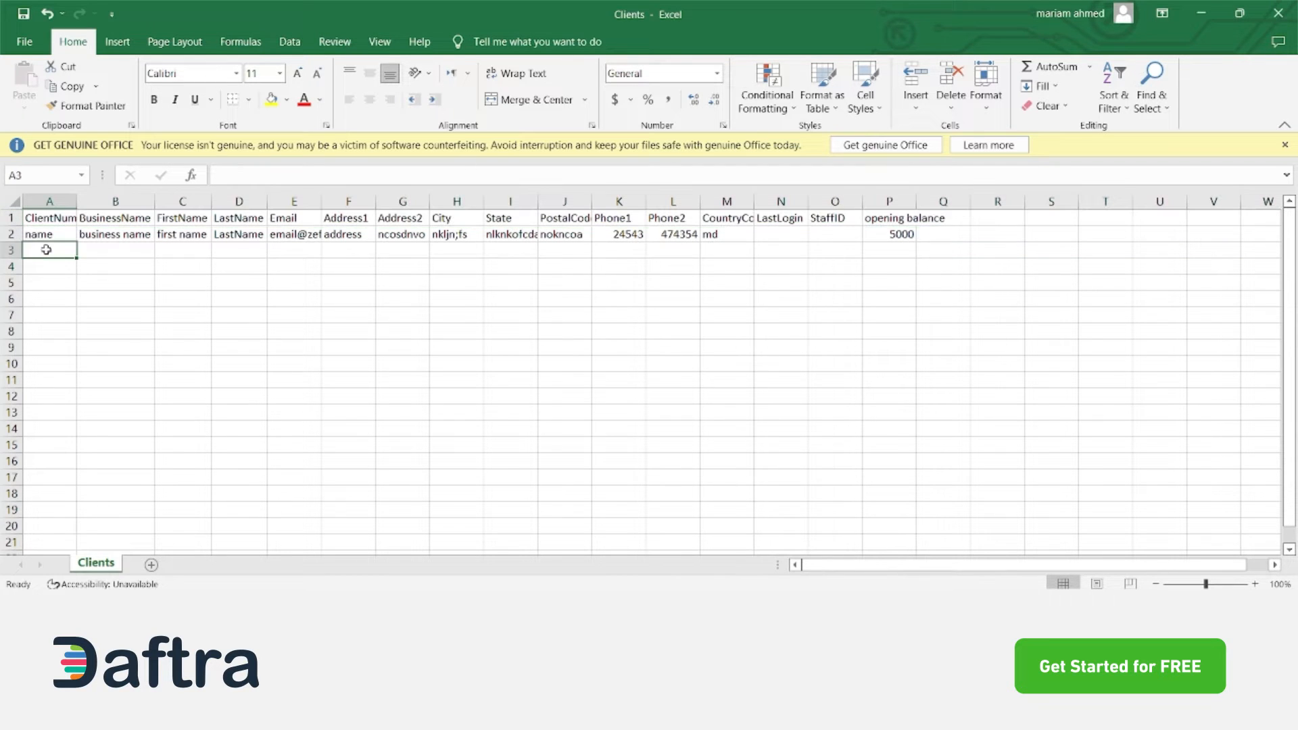
{"action": "left_click", "coordinate": [9, 234]}
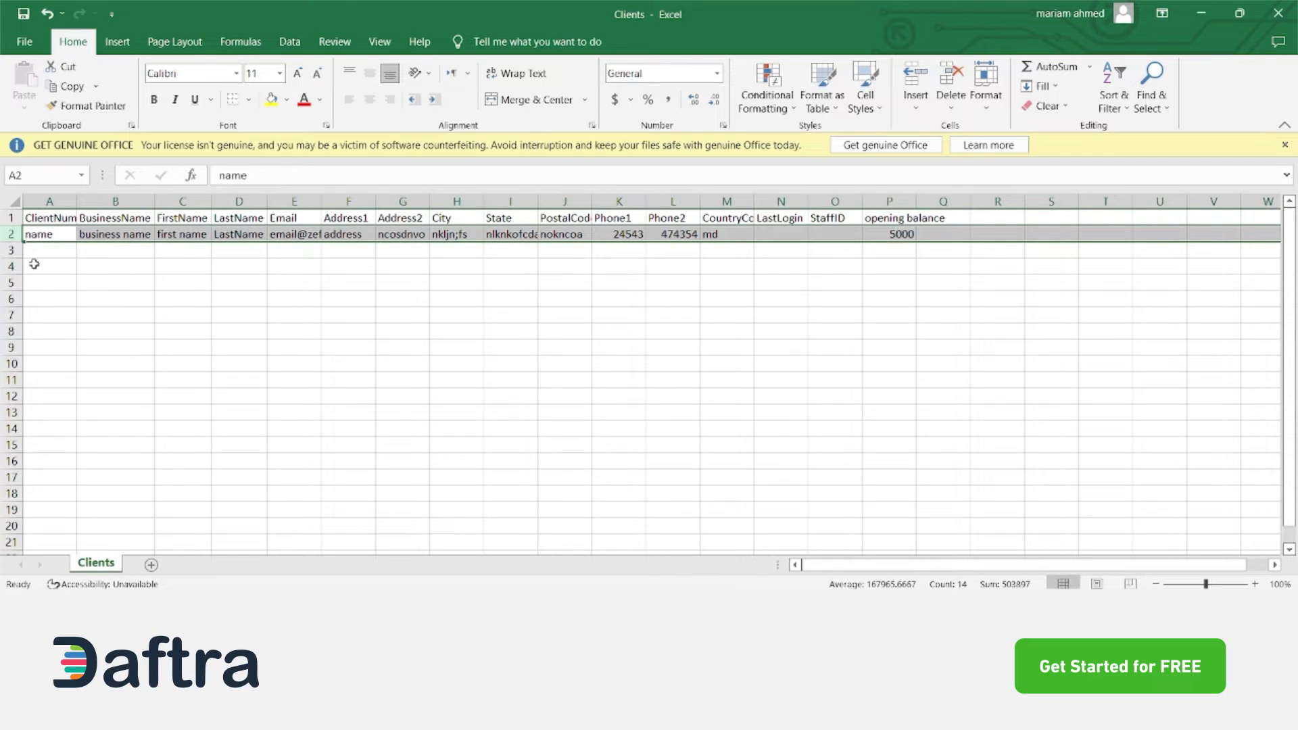
{"action": "left_click_drag", "start_coordinate": [30, 250], "coordinate": [918, 454]}
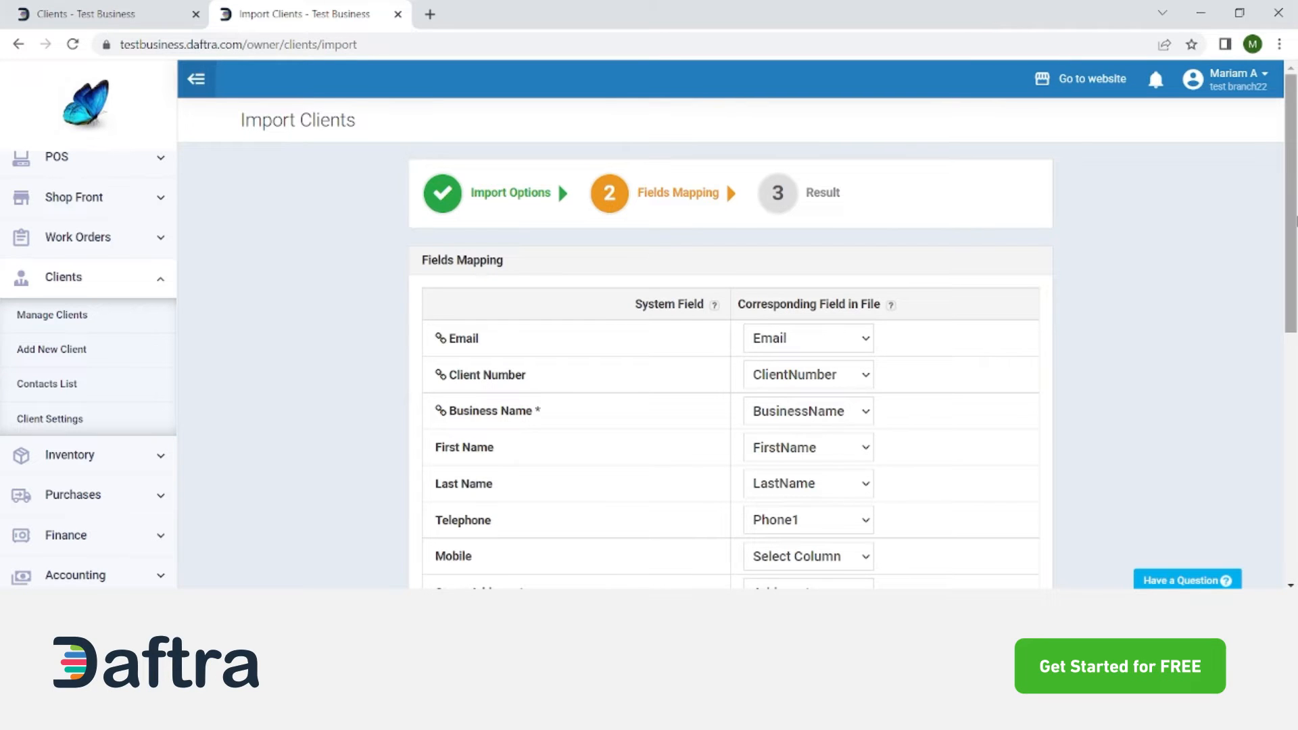
Return to the Daftra import page, review how the system fields map to the file's columns, and import the clients
{"action": "mouse_move", "coordinate": [1291, 224]}
{"action": "left_mouse_down"}
{"action": "mouse_move", "coordinate": [1292, 278]}
{"action": "mouse_move", "coordinate": [1293, 238]}
{"action": "left_mouse_up"}
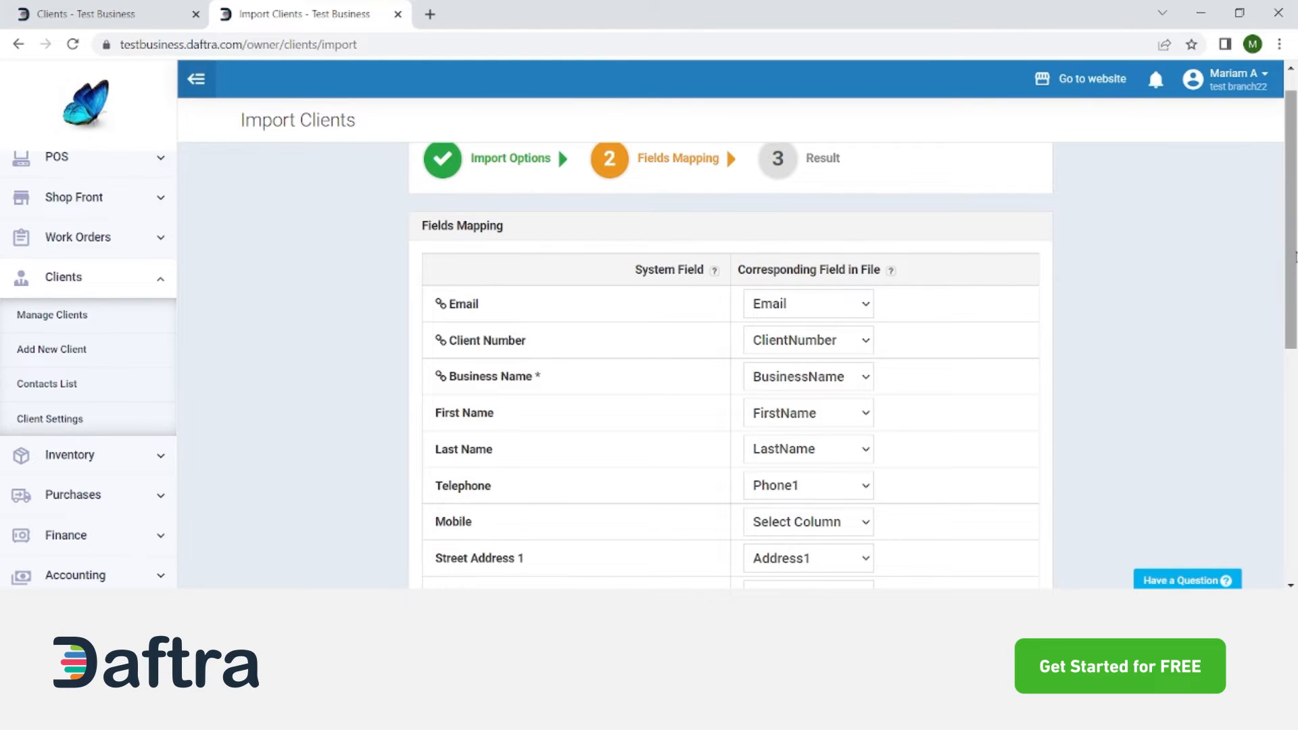
{"action": "scroll", "coordinate": [1293, 256], "scroll_direction": "up", "scroll_amount": 1}
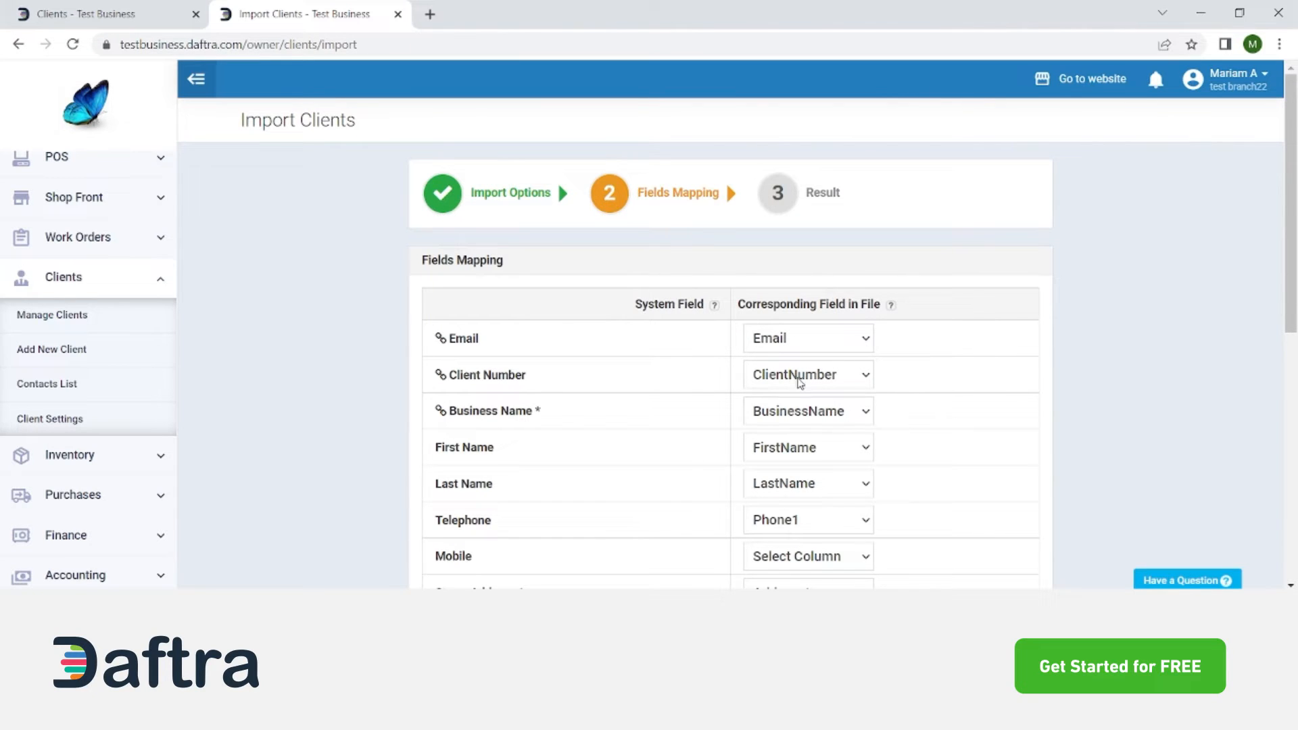
{"action": "scroll", "coordinate": [1293, 305], "scroll_direction": "down", "scroll_amount": 3}
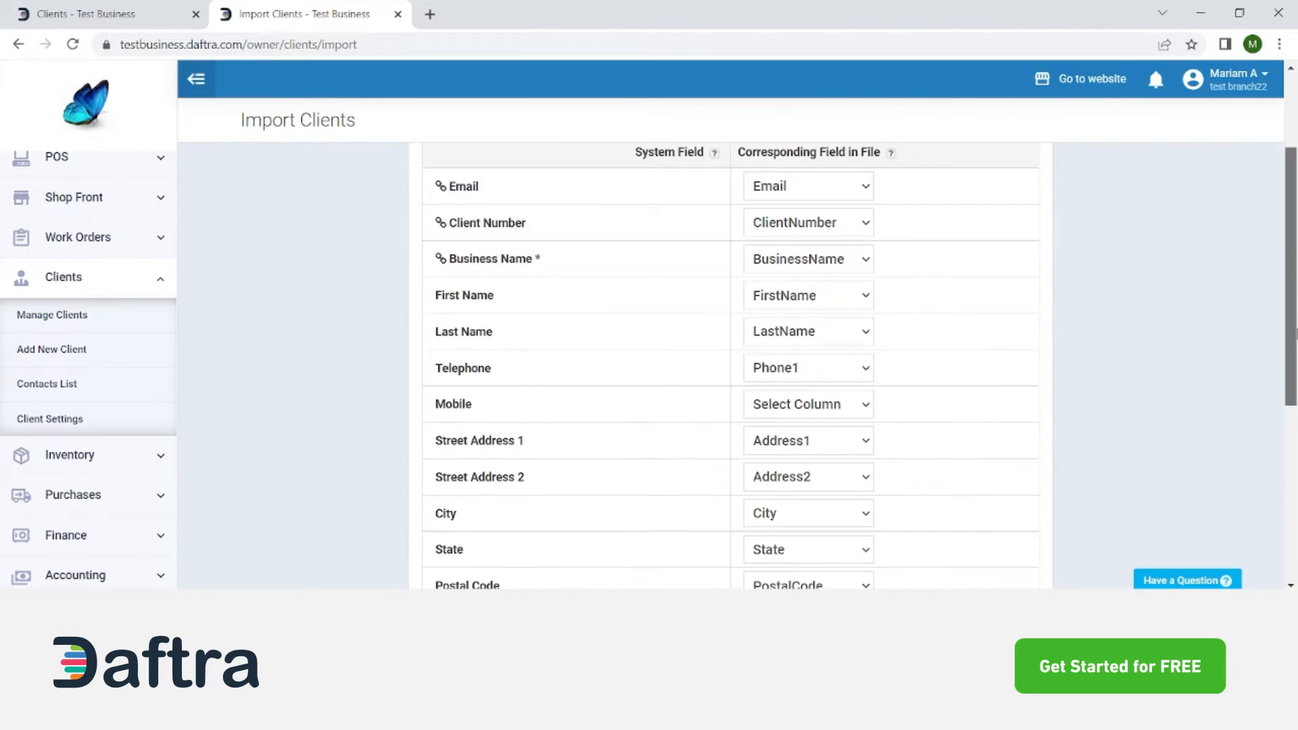
{"action": "left_click_drag", "start_coordinate": [1297, 377], "coordinate": [1297, 522]}
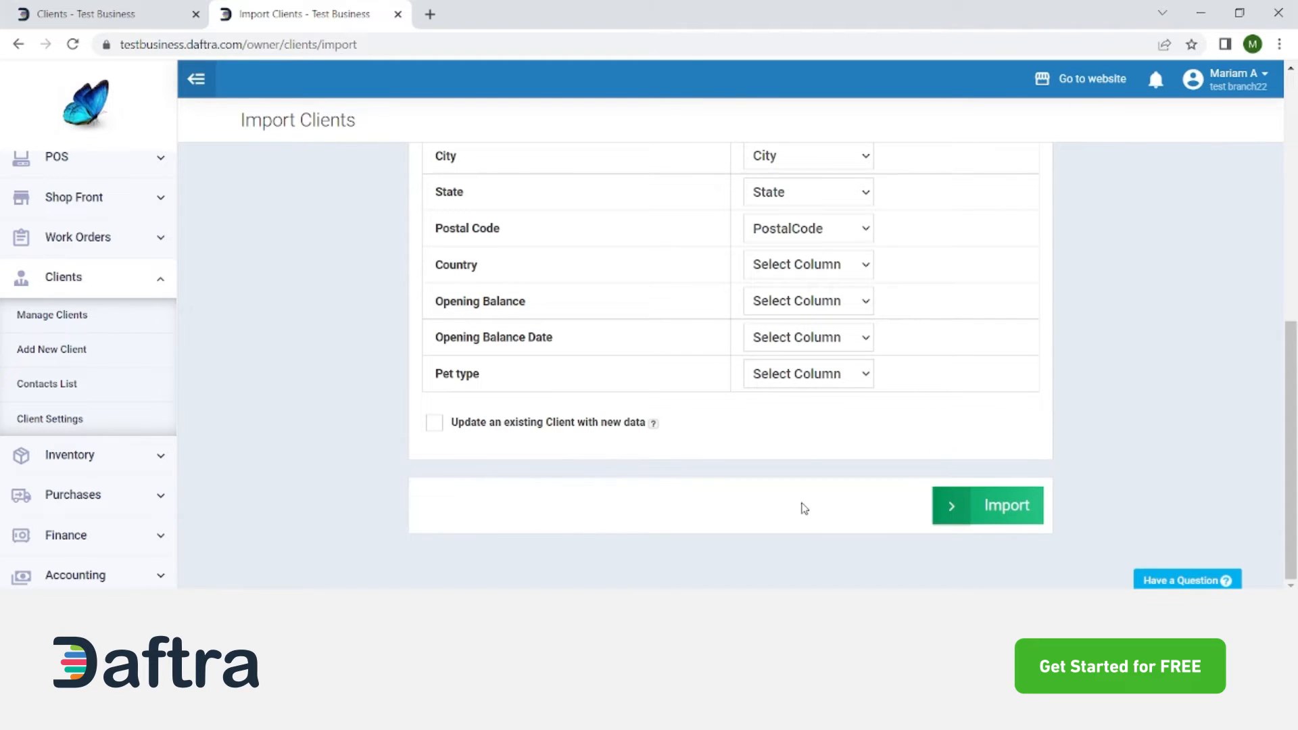
{"action": "left_click", "coordinate": [998, 514]}
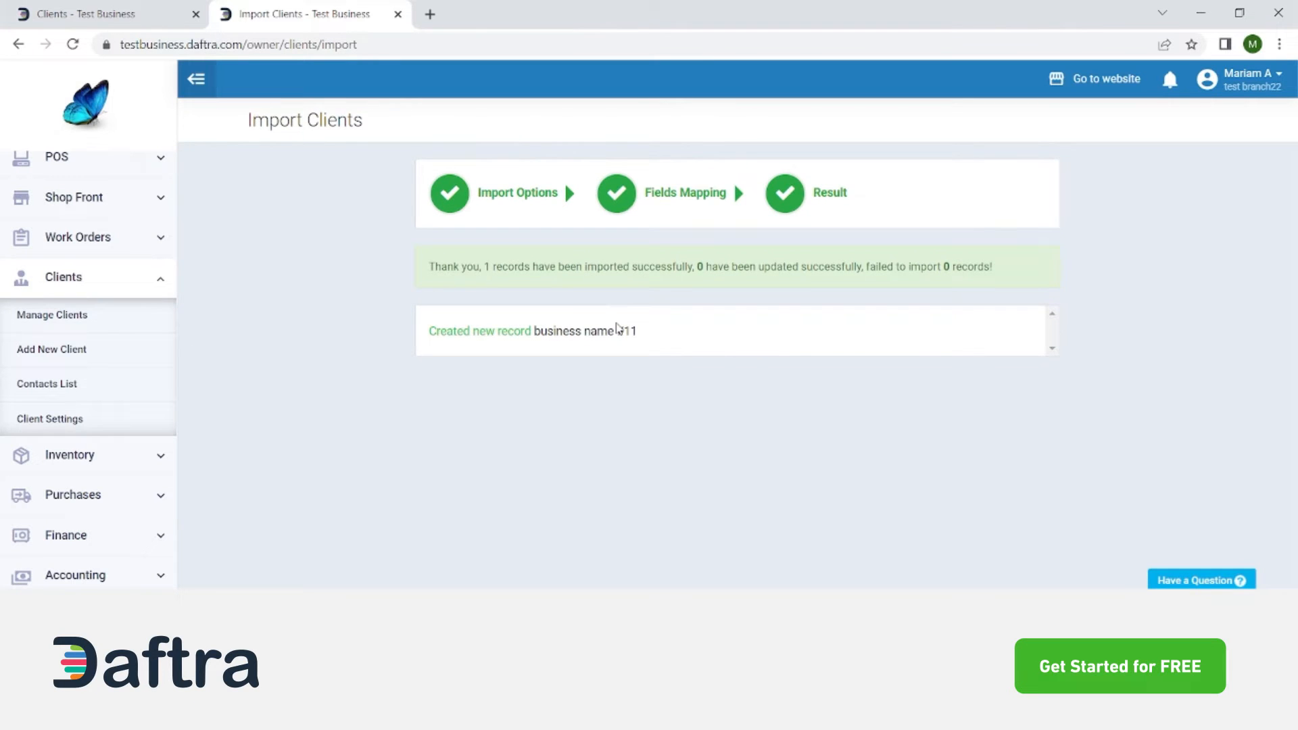
Check the import result, then open the imported client's record from the clients list
{"action": "left_click_drag", "start_coordinate": [475, 266], "coordinate": [490, 267]}
{"action": "left_click", "coordinate": [137, 312]}
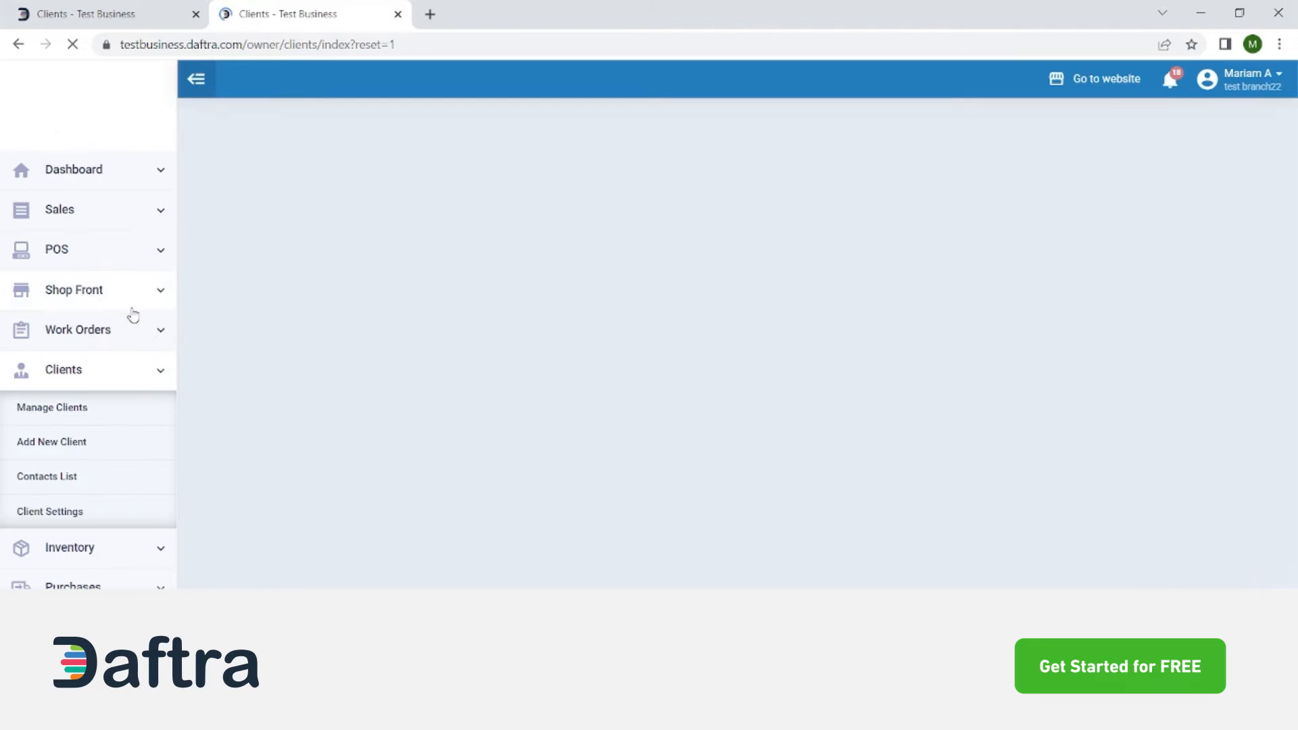
{"action": "scroll", "coordinate": [1055, 345], "scroll_direction": "down", "scroll_amount": 1}
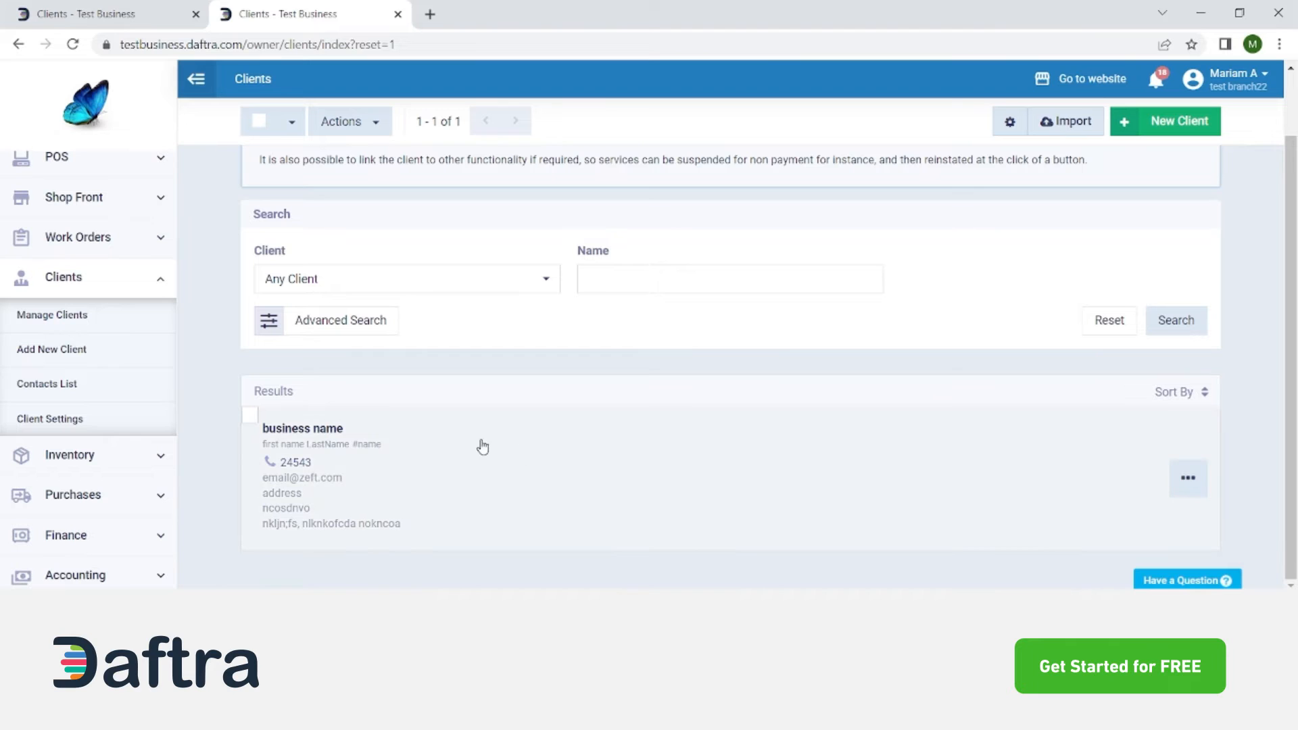
{"action": "left_click", "coordinate": [1190, 479]}
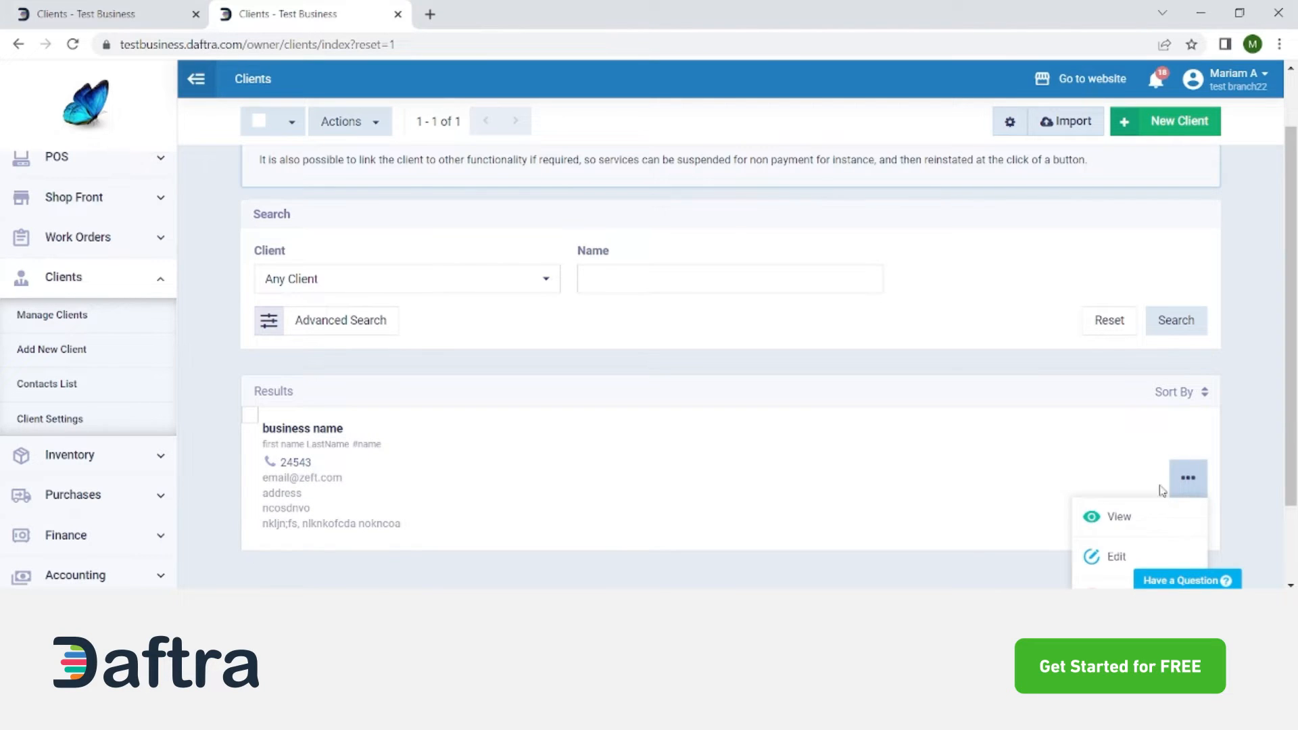
{"action": "left_click", "coordinate": [1143, 519]}
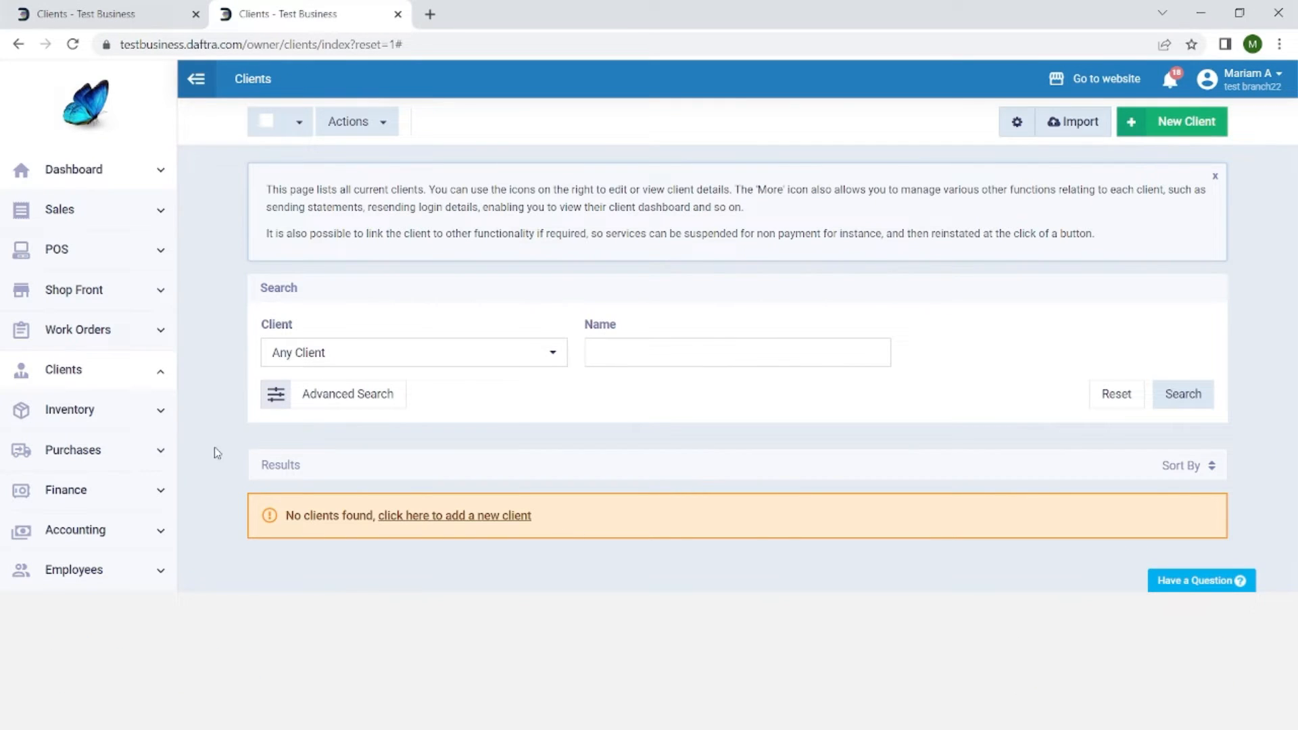
Start another client import from the clients list and choose Import-Products-Sheet1 (1).csv as the file to import
{"action": "left_click", "coordinate": [136, 371]}
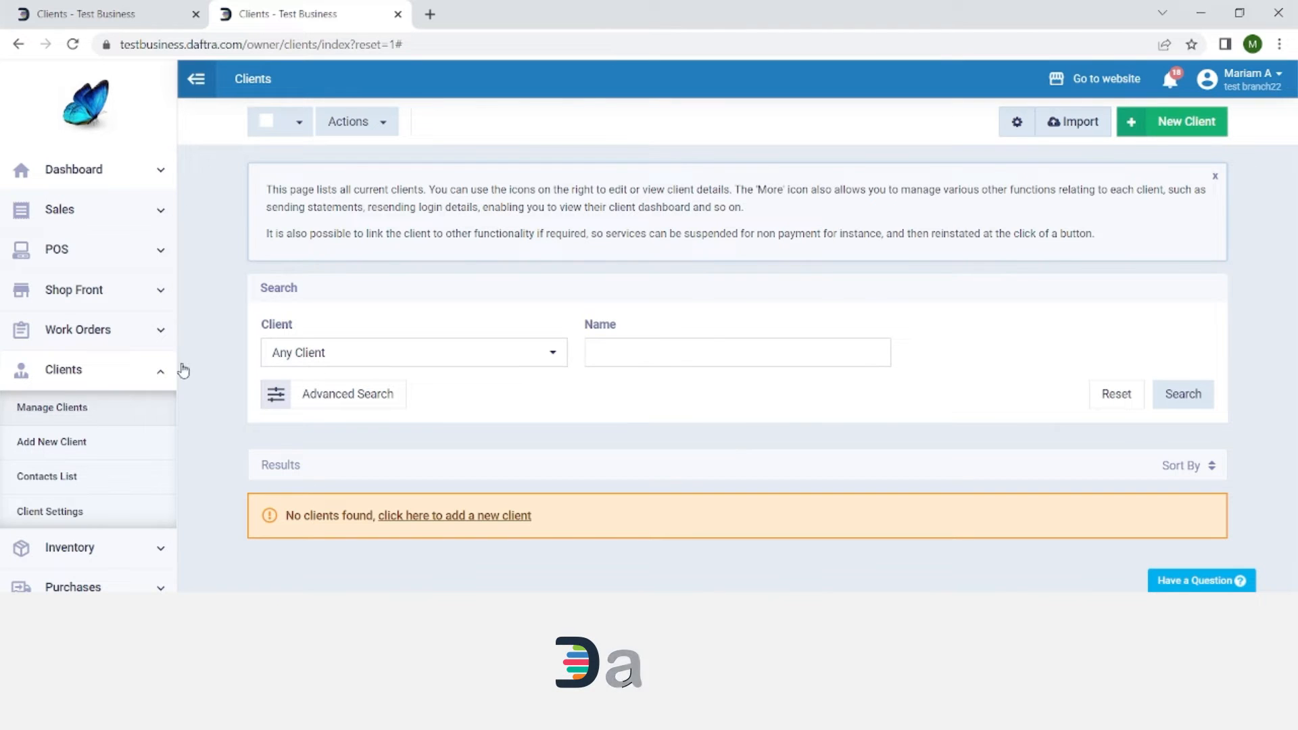
{"action": "left_click", "coordinate": [1082, 127]}
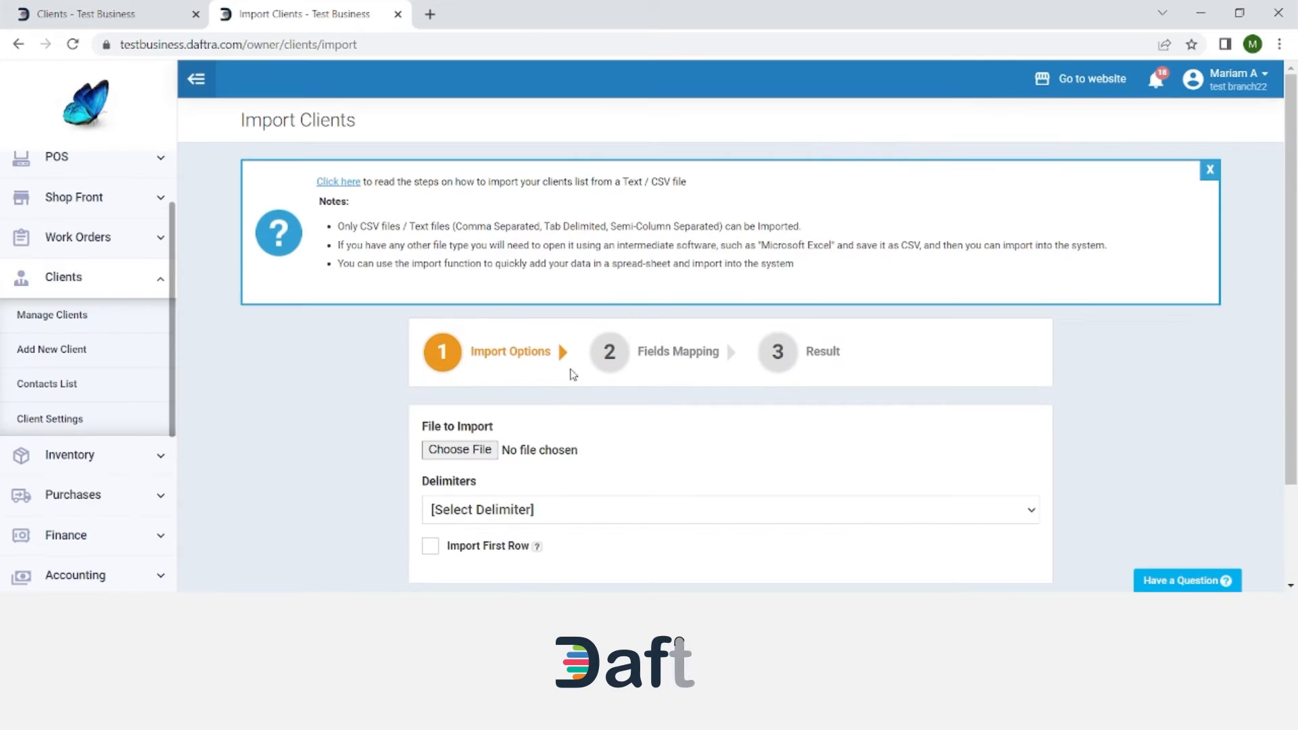
{"action": "scroll", "coordinate": [1291, 399], "scroll_direction": "down", "scroll_amount": 1}
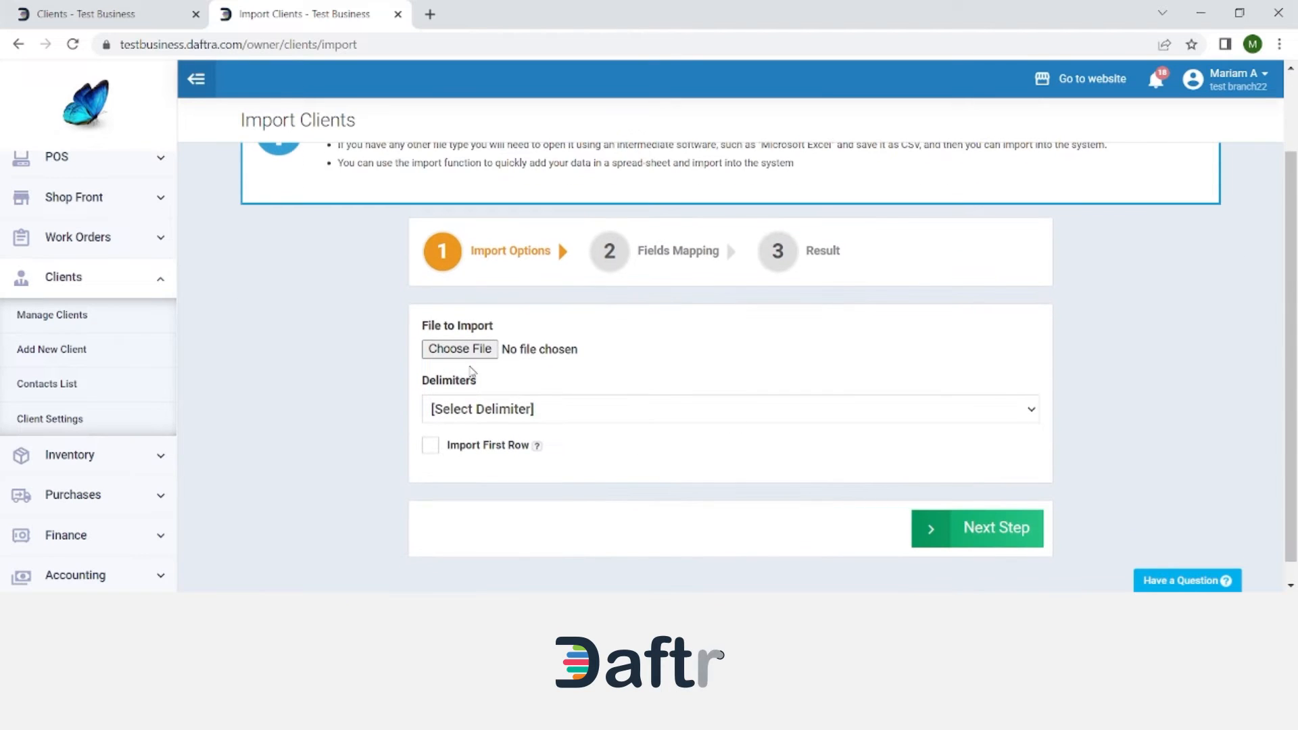
{"action": "left_click", "coordinate": [461, 354]}
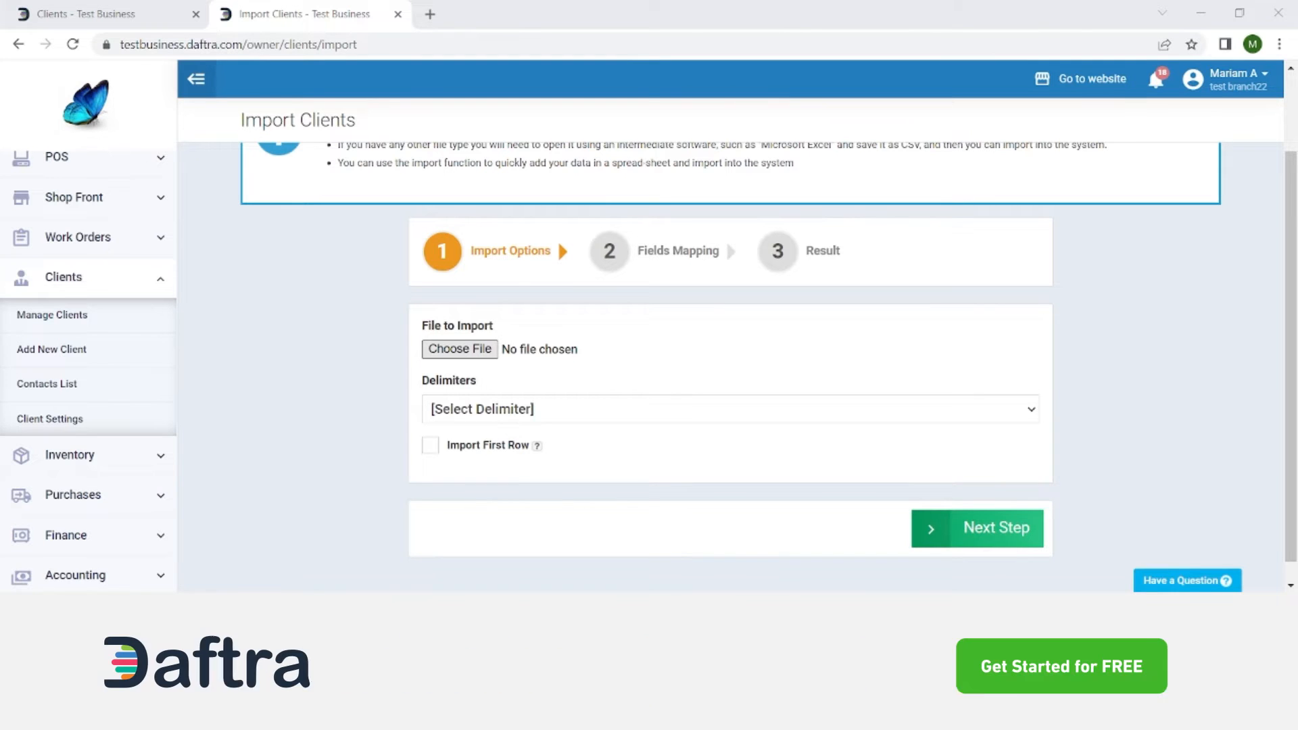
{"action": "left_click", "coordinate": [536, 525]}
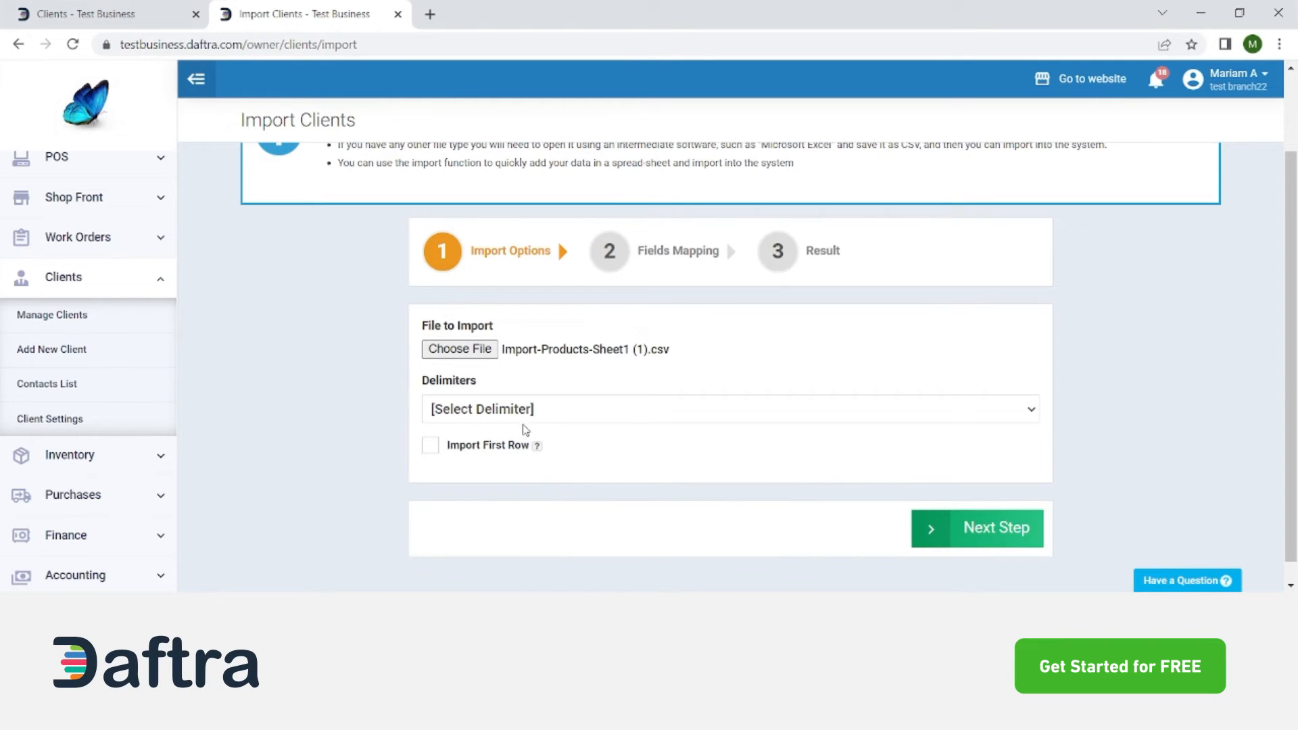
Set this import's delimiter to Comma Separated ( , ) and continue to its fields mapping
{"action": "left_click", "coordinate": [521, 409]}
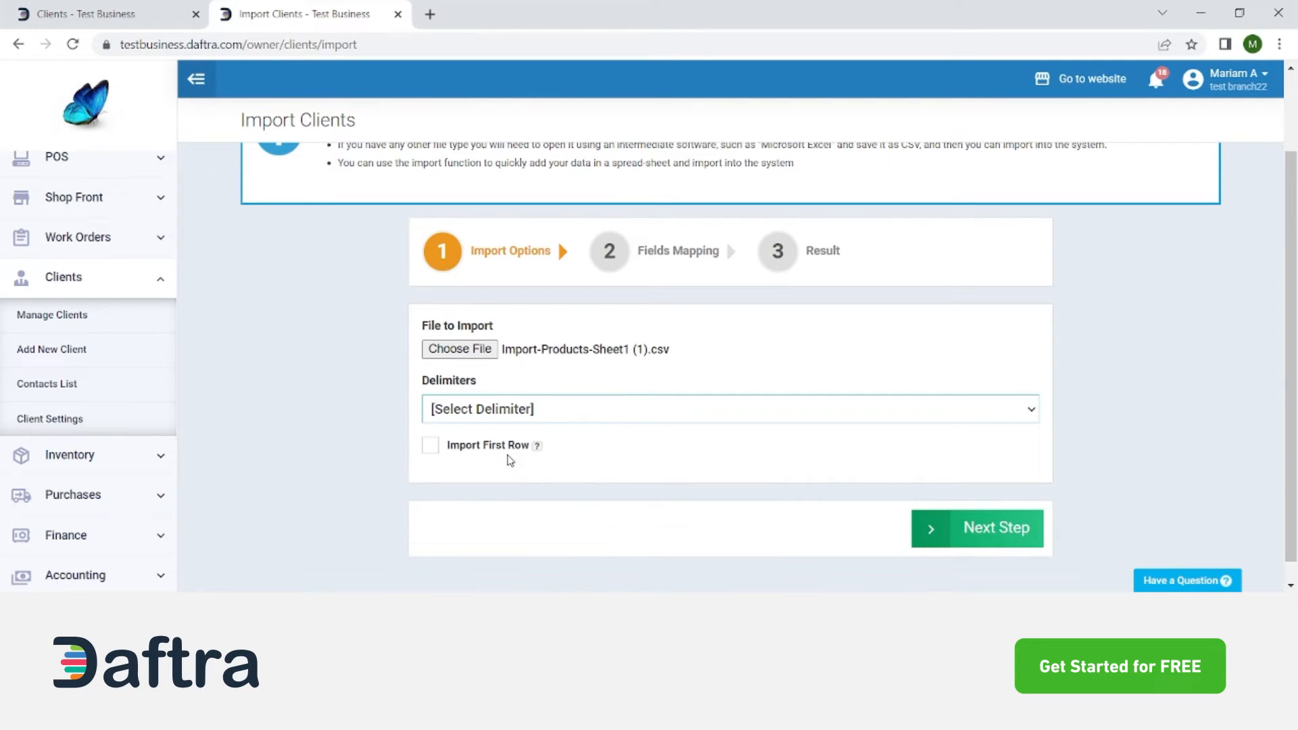
{"action": "left_click", "coordinate": [508, 458]}
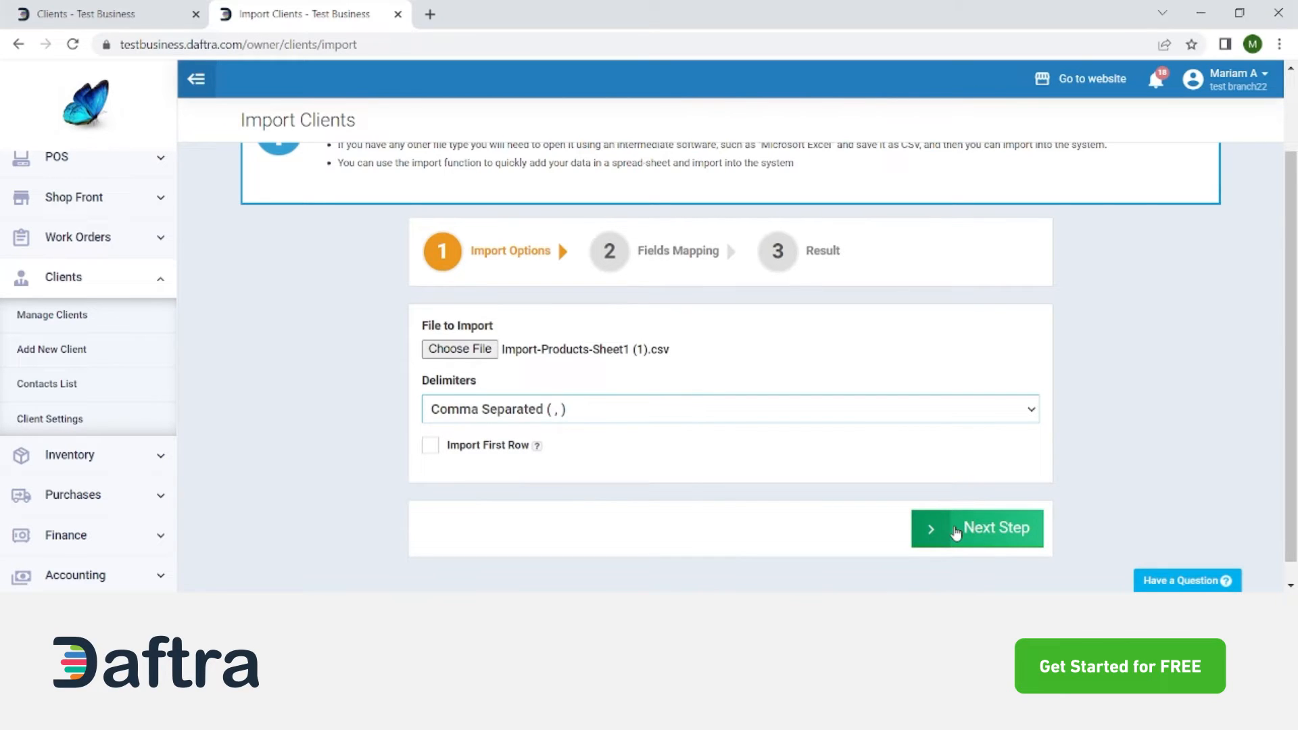
{"action": "left_click", "coordinate": [956, 533]}
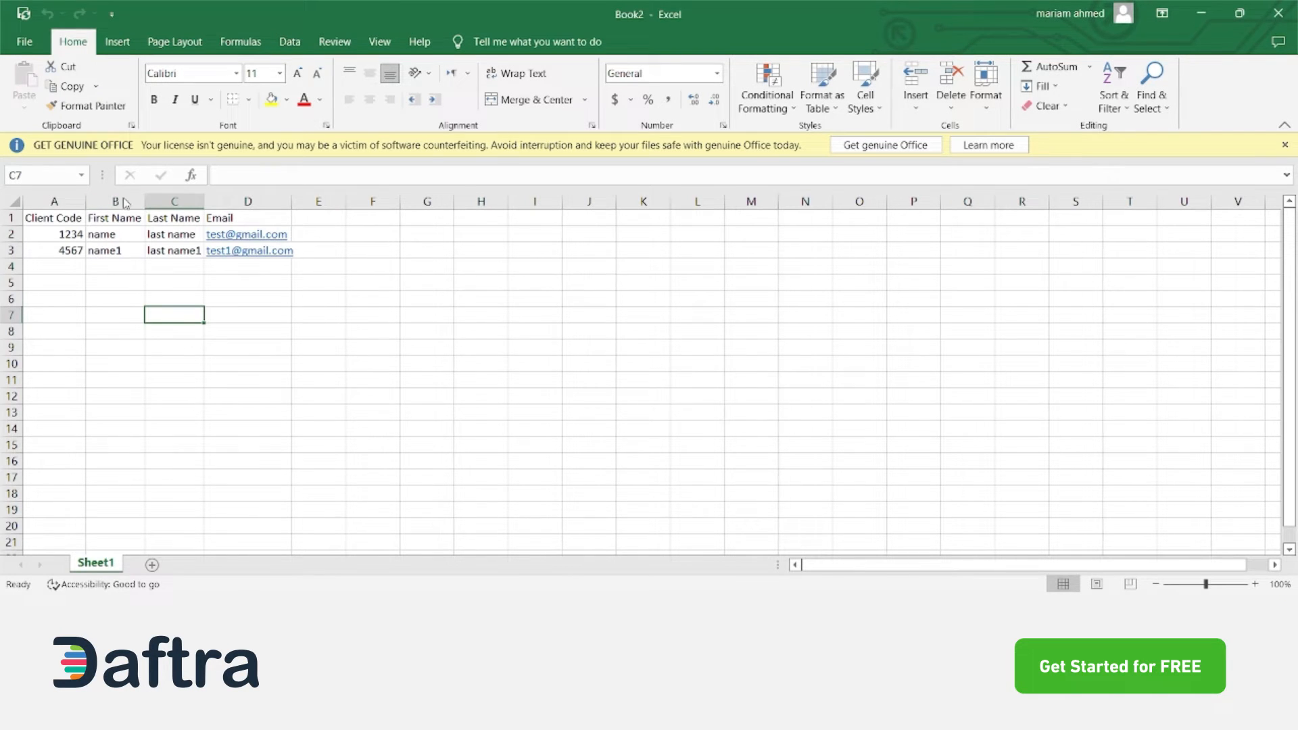
Switch to the Book2 workbook in Excel and inspect the two sample client rows and the Client Code column
{"action": "left_click_drag", "start_coordinate": [35, 231], "coordinate": [297, 252]}
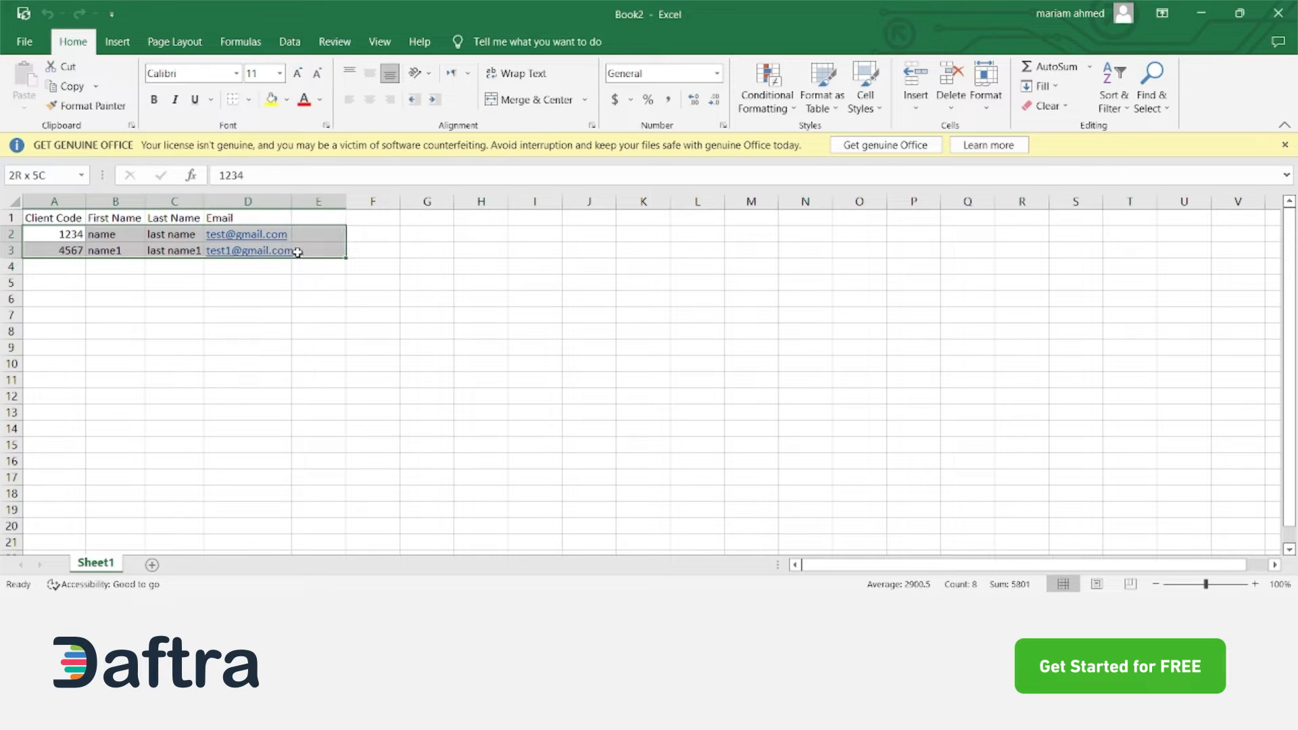
{"action": "left_click", "coordinate": [202, 298]}
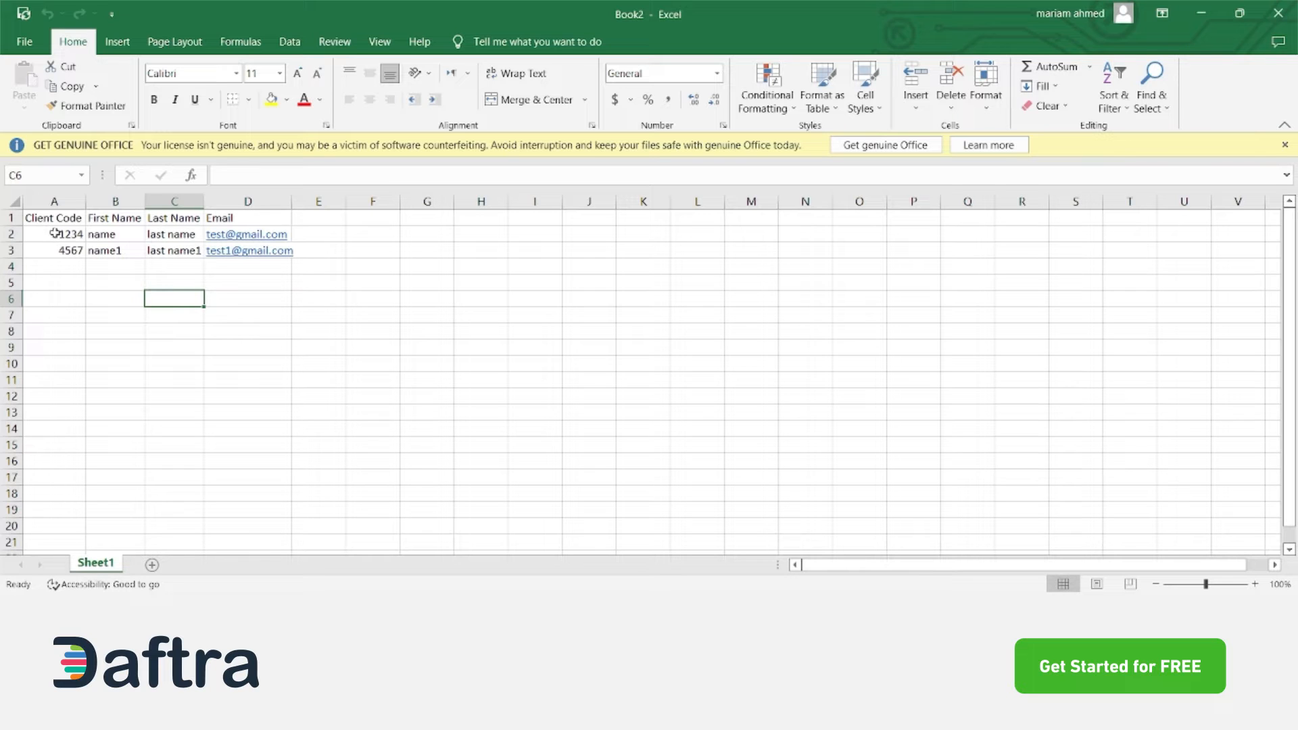
{"action": "left_click_drag", "start_coordinate": [54, 235], "coordinate": [57, 441]}
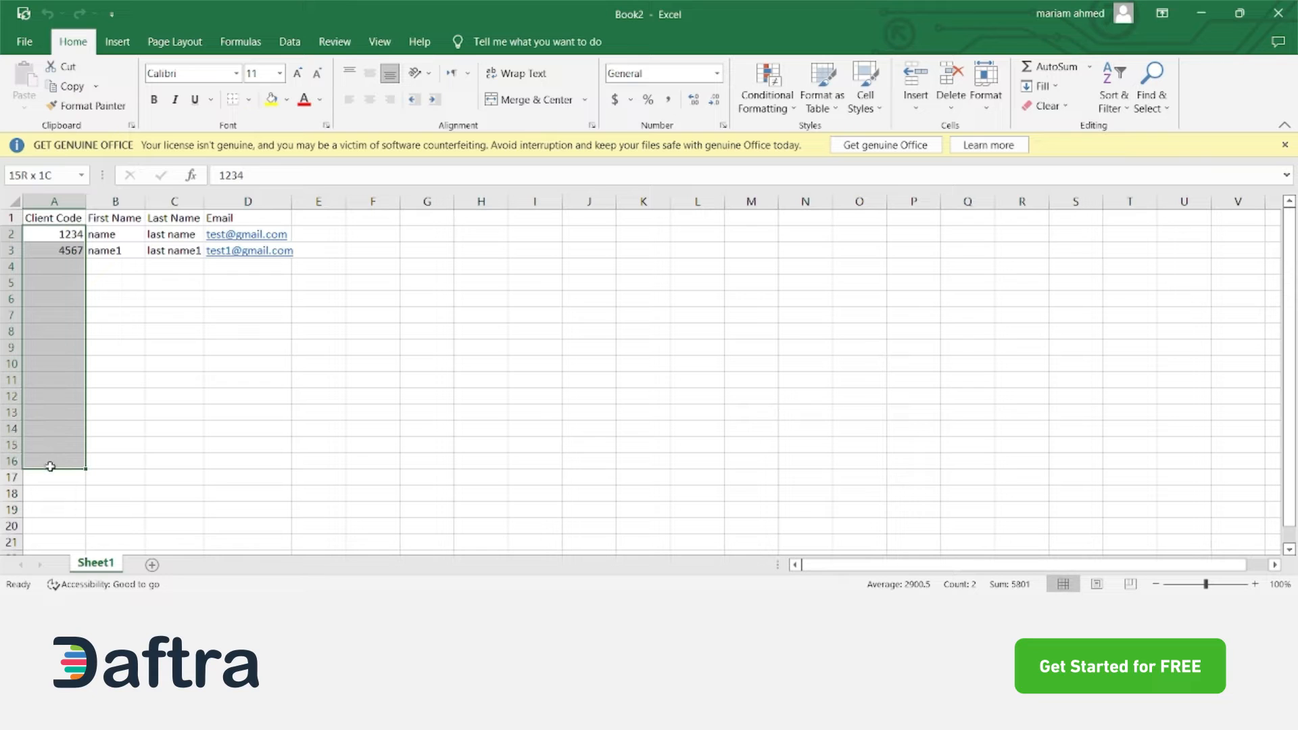
{"action": "left_click_drag", "start_coordinate": [50, 467], "coordinate": [53, 301]}
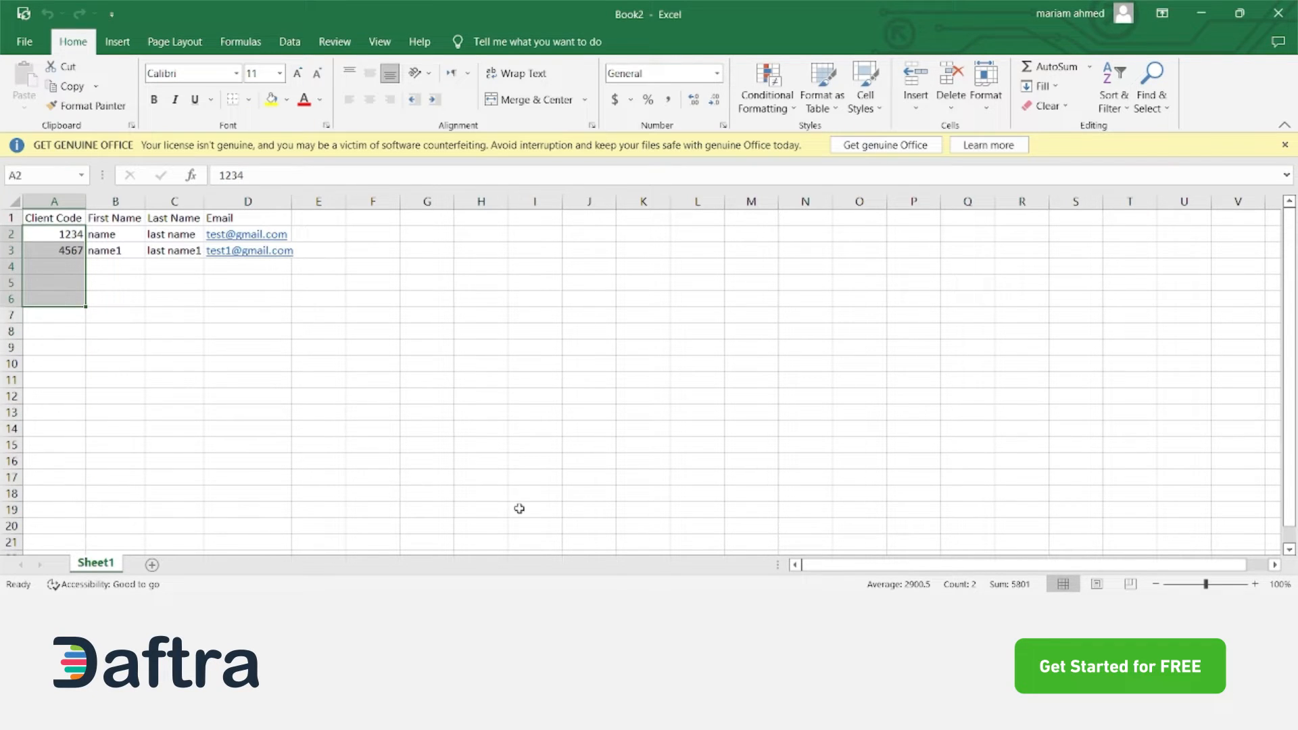
Switch back to the Daftra client import, map Client Number to the Name column and choose a file column for Business Name
{"action": "key", "text": "alt+Tab"}
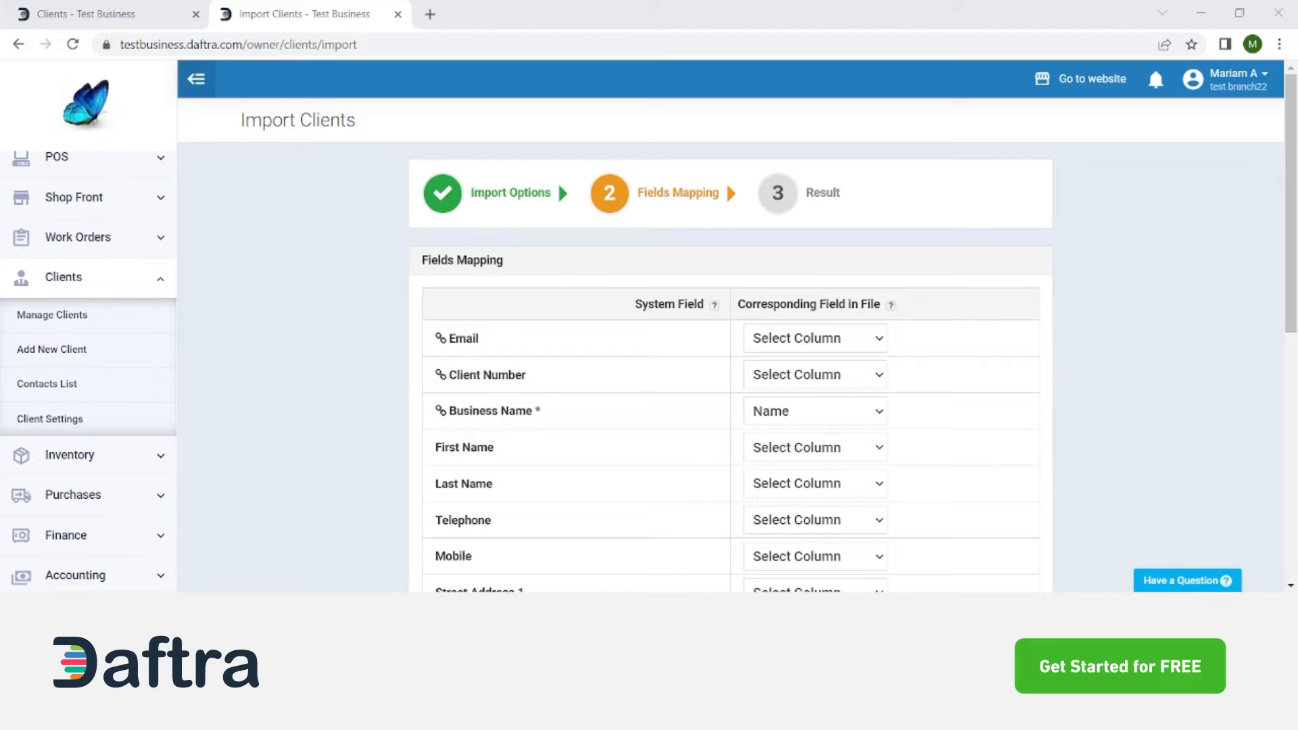
{"action": "key", "text": "alt+Tab"}
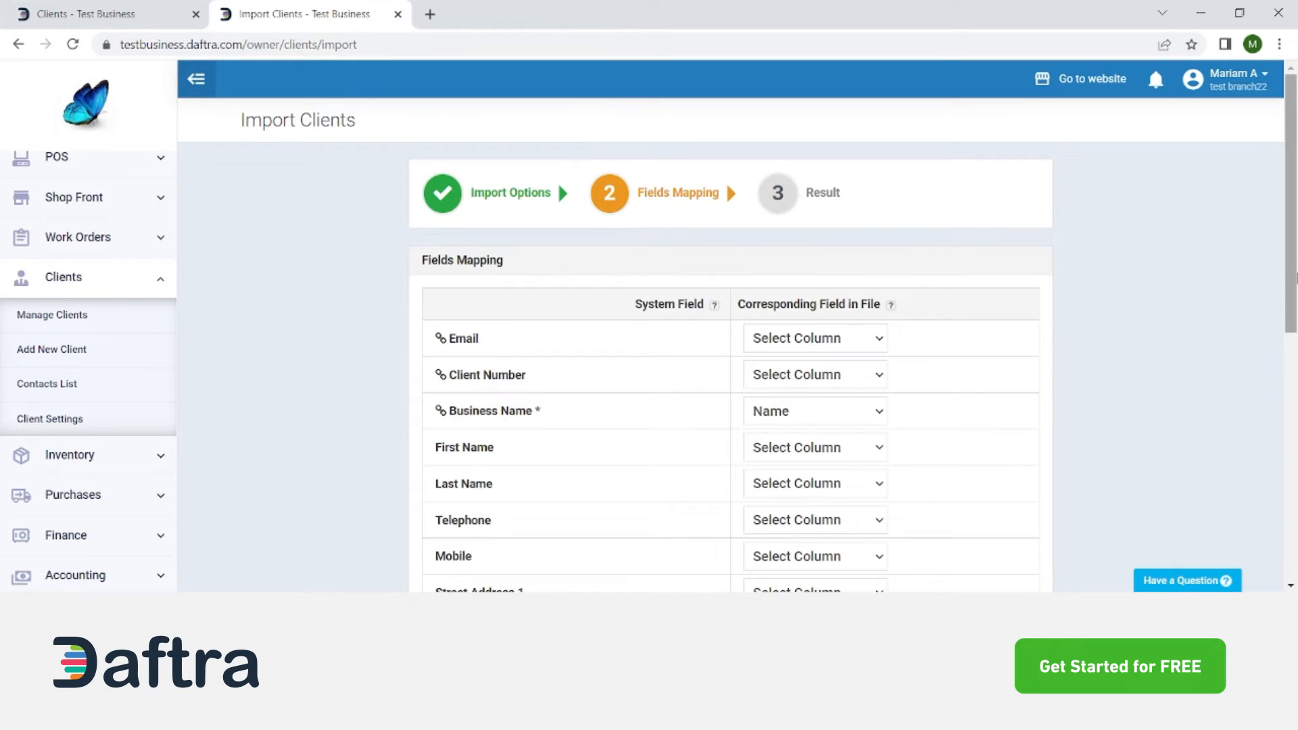
{"action": "left_click_drag", "start_coordinate": [1296, 277], "coordinate": [1296, 301]}
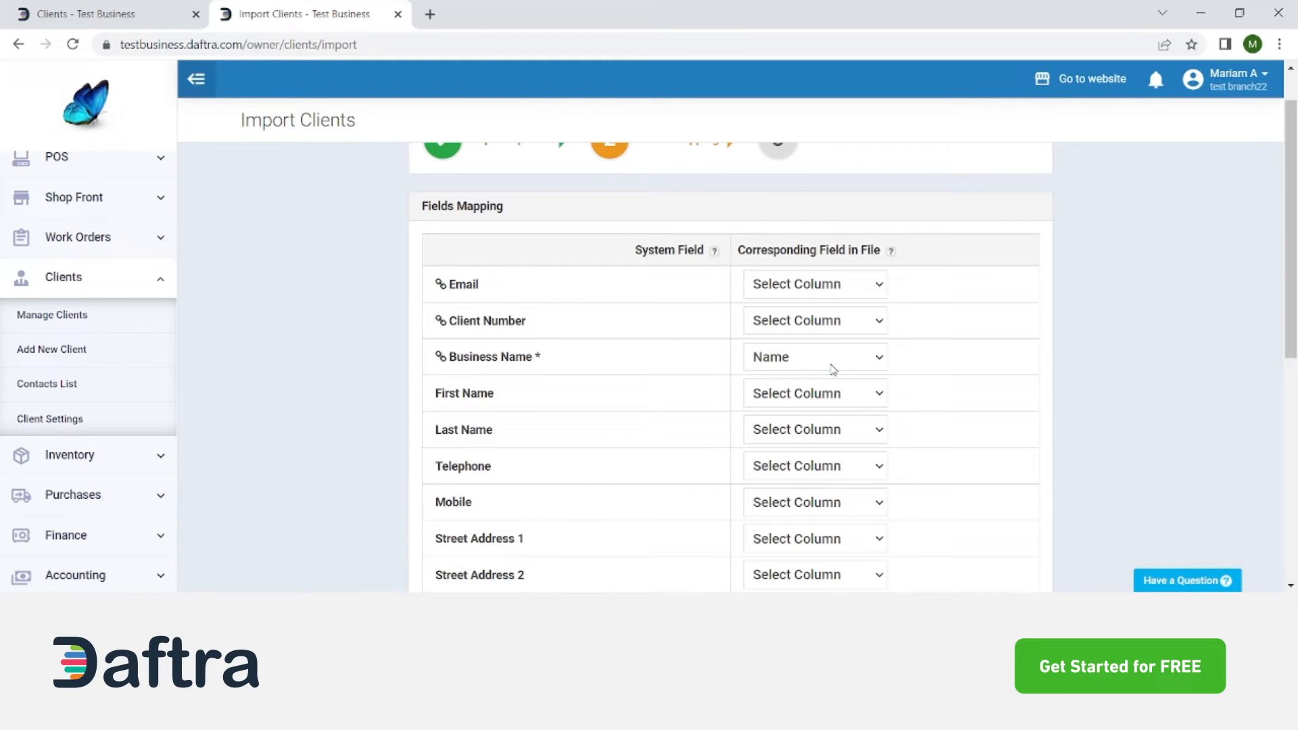
{"action": "left_click_drag", "start_coordinate": [1297, 307], "coordinate": [1295, 336]}
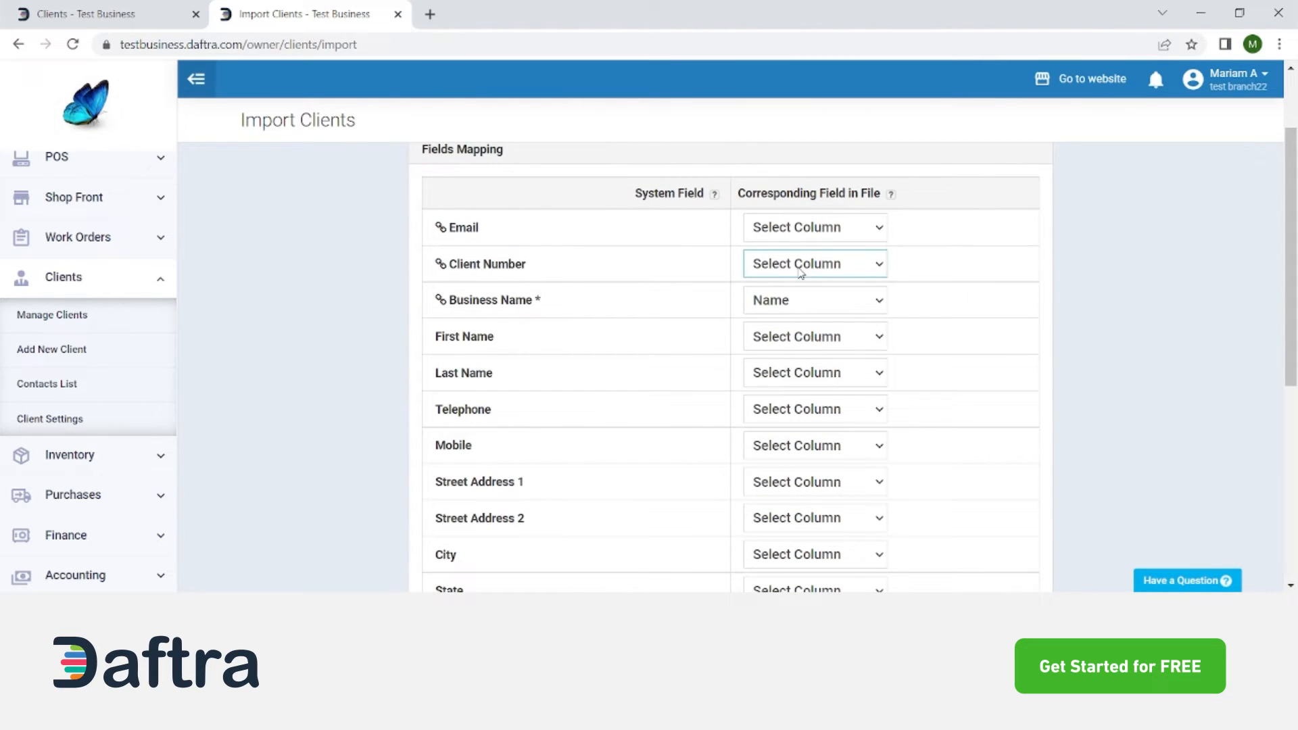
{"action": "left_click", "coordinate": [772, 315]}
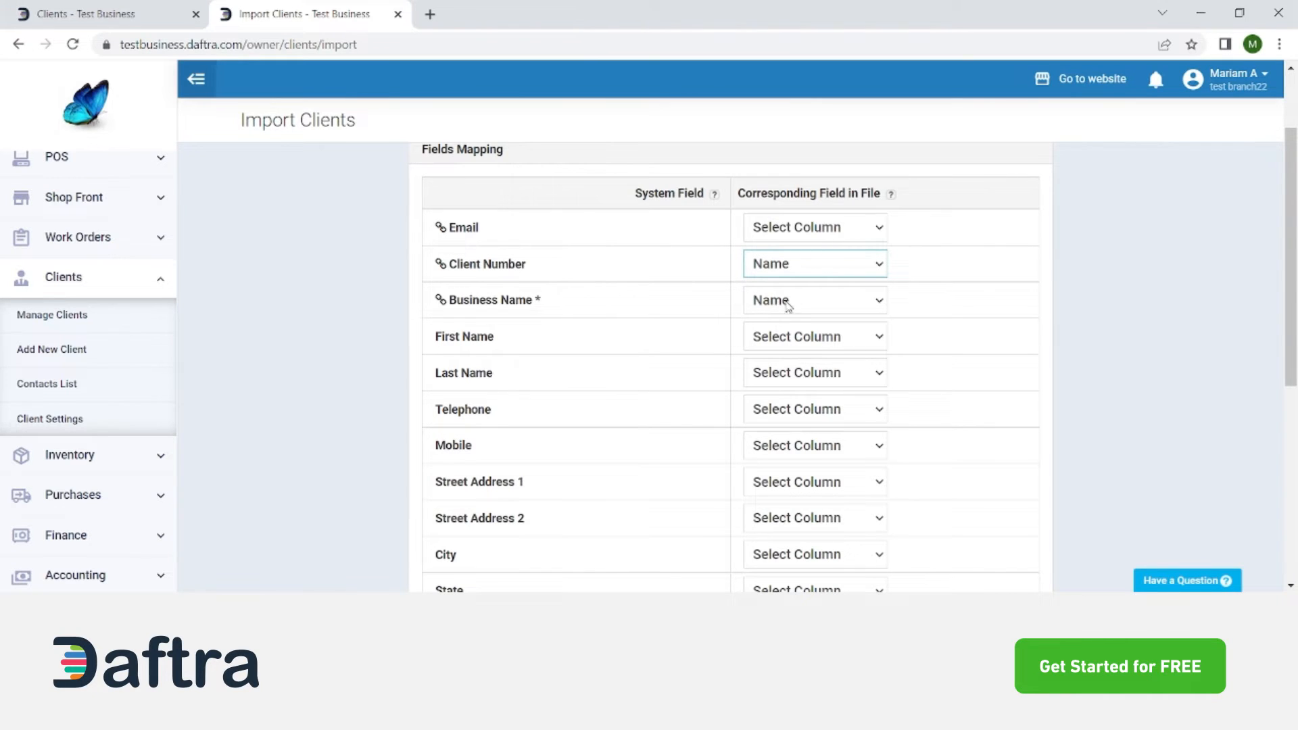
{"action": "left_click", "coordinate": [814, 305]}
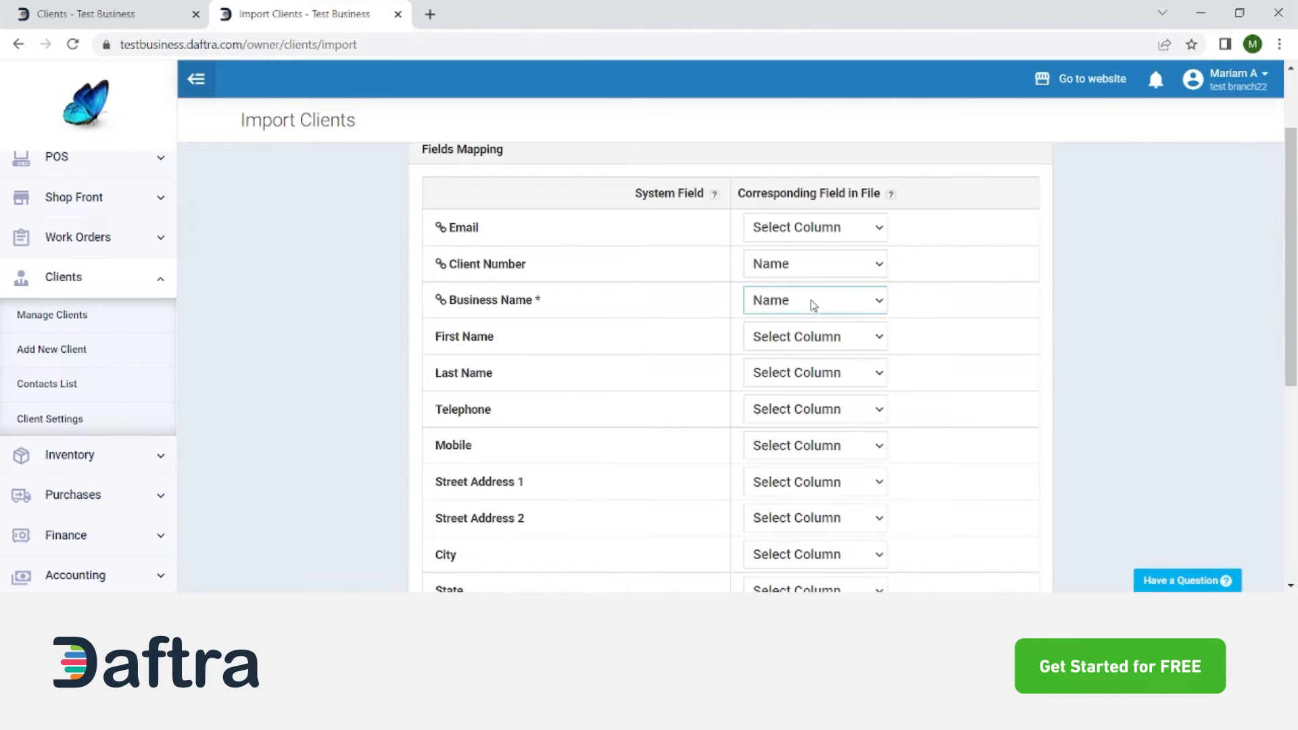
{"action": "left_click", "coordinate": [813, 361]}
{"action": "scroll", "coordinate": [1020, 275], "scroll_direction": "down", "scroll_amount": 6}
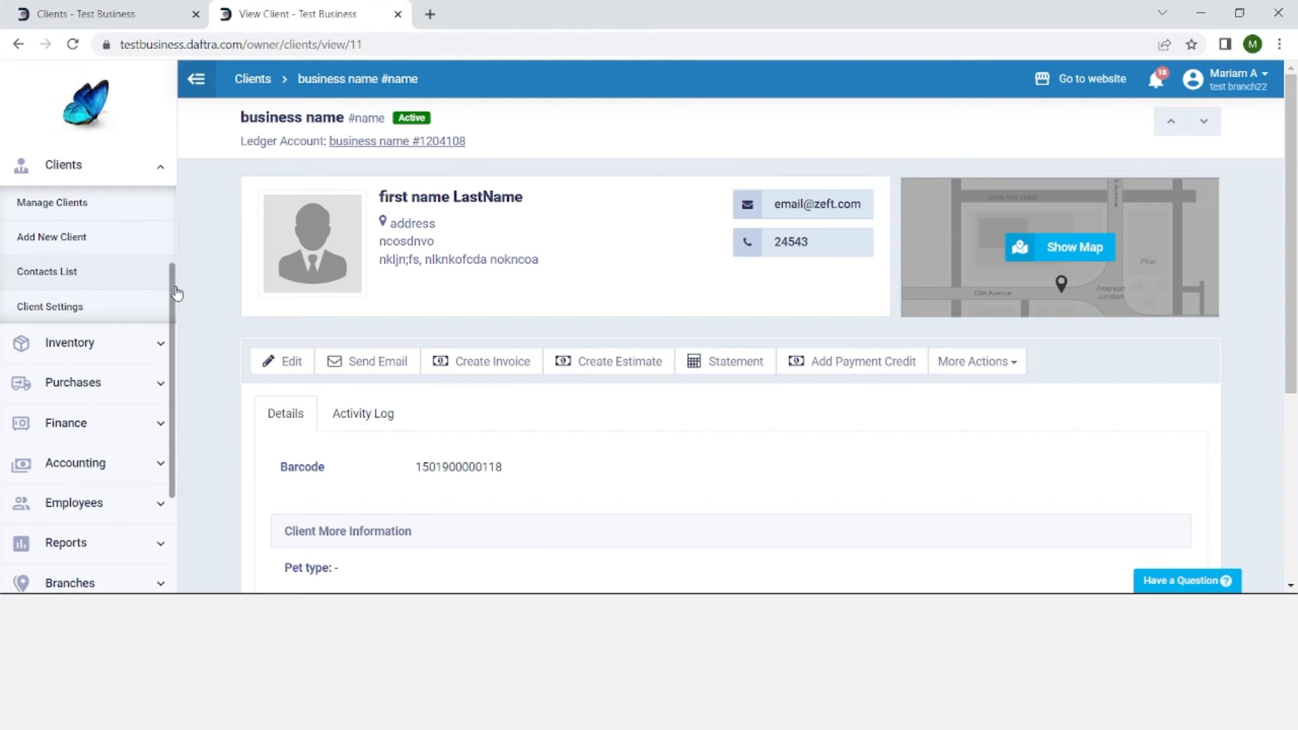
Open the suppliers list under Purchases and start a new supplier record
{"action": "left_click_drag", "start_coordinate": [172, 298], "coordinate": [182, 264]}
{"action": "scroll", "coordinate": [101, 304], "scroll_direction": "down", "scroll_amount": 1}
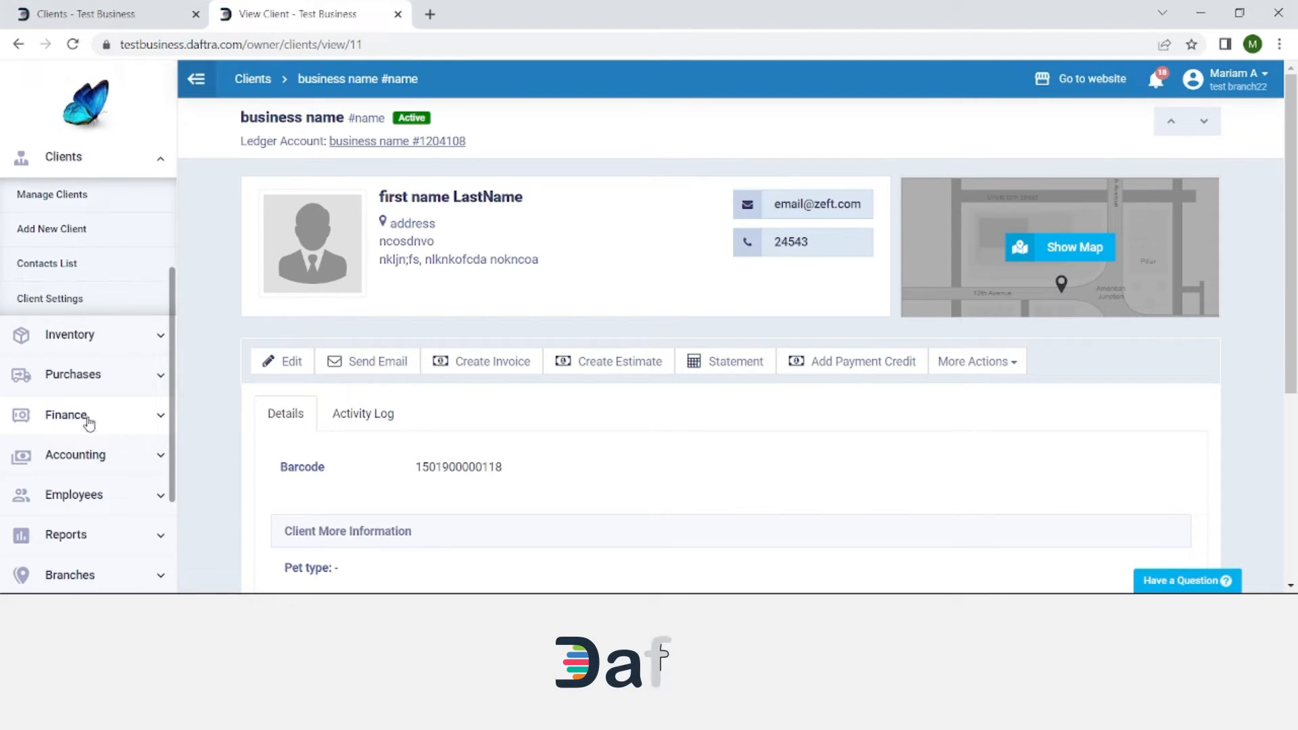
{"action": "left_click", "coordinate": [119, 383]}
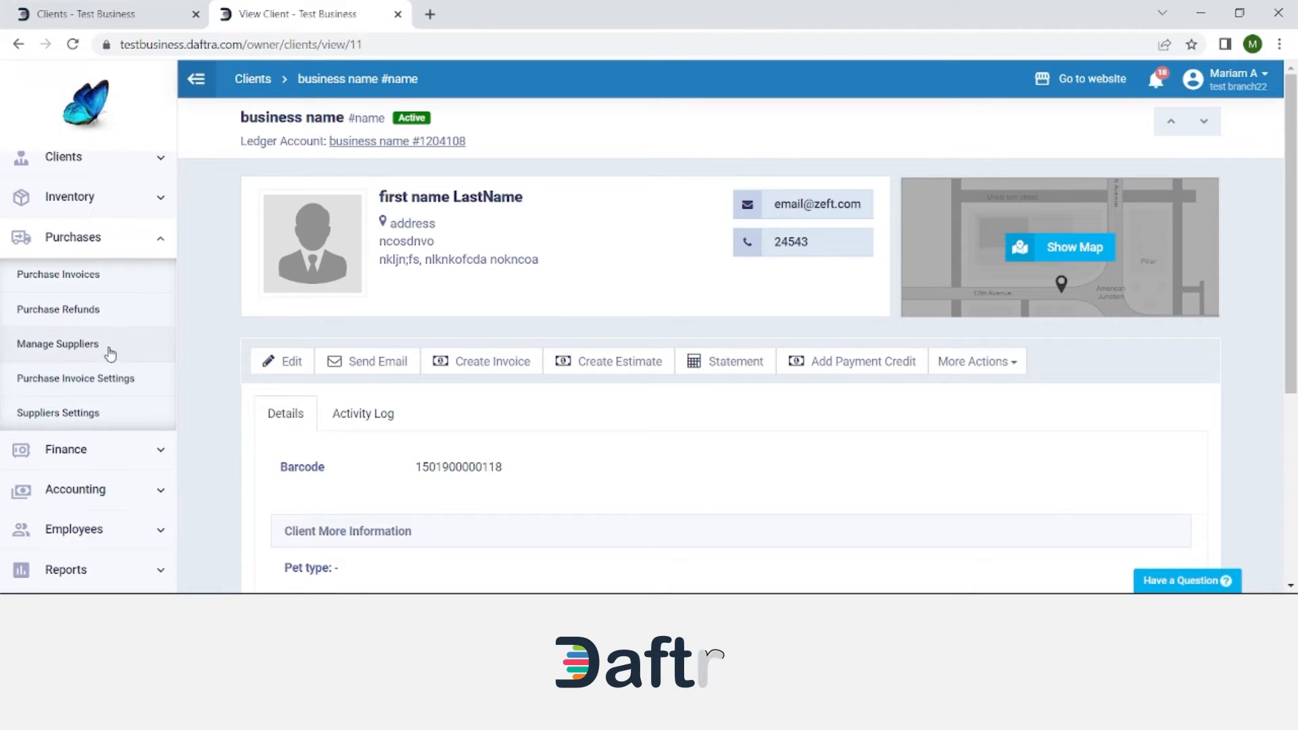
{"action": "left_click", "coordinate": [101, 353]}
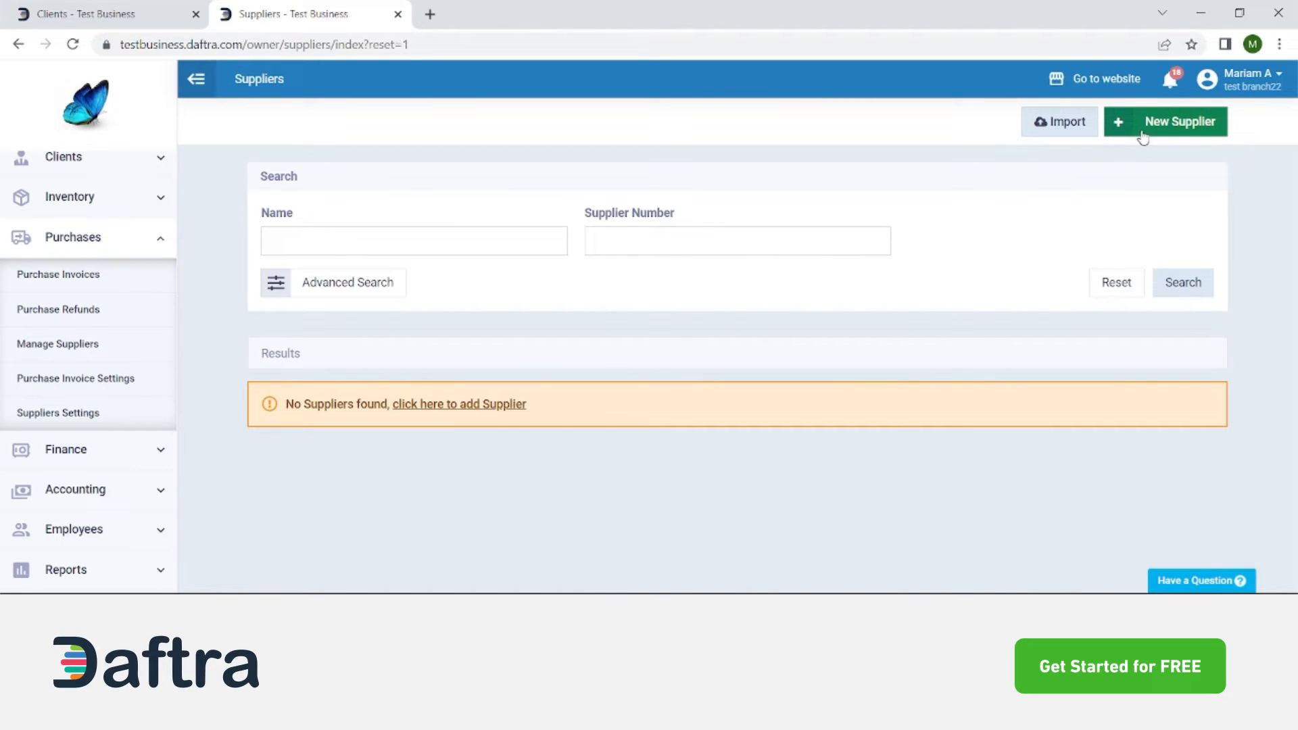
{"action": "left_click", "coordinate": [1165, 140]}
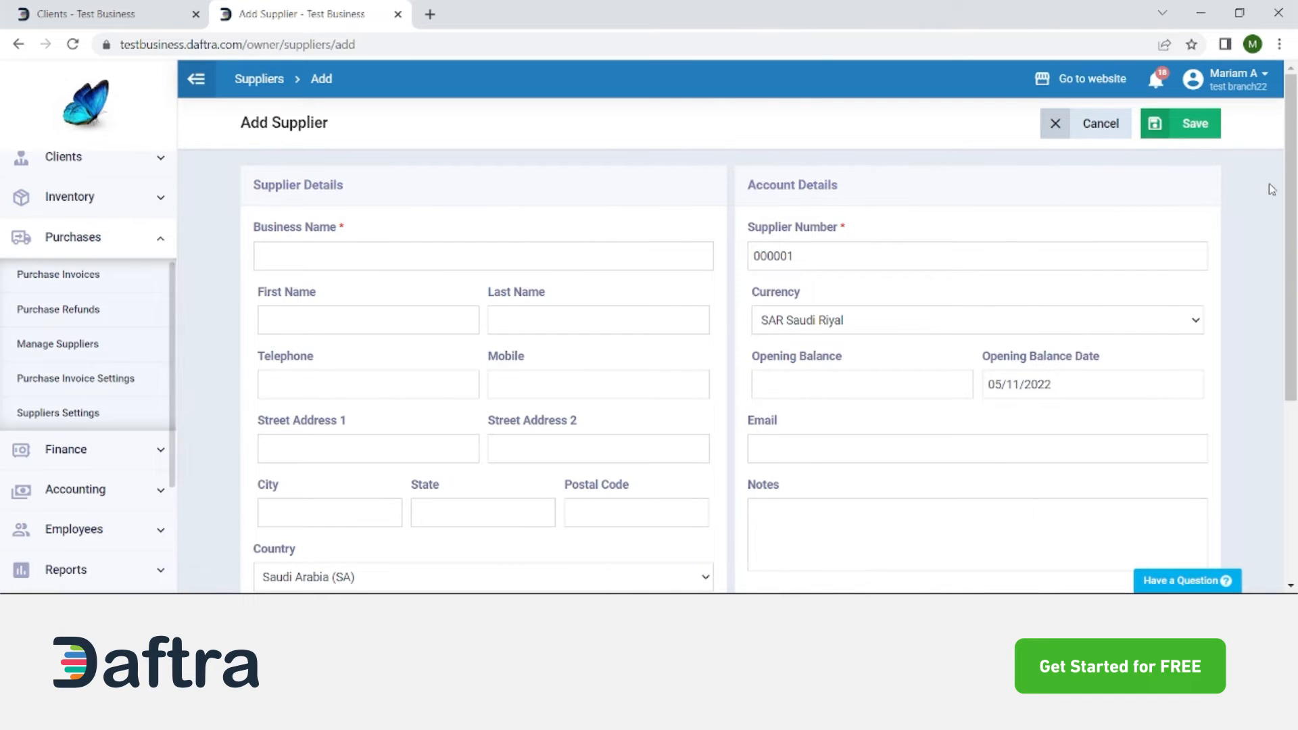
Review the Add Supplier form's supplier details and its account fields, including Currency, Opening Balance and Email
{"action": "scroll", "coordinate": [1292, 244], "scroll_direction": "down", "scroll_amount": 1}
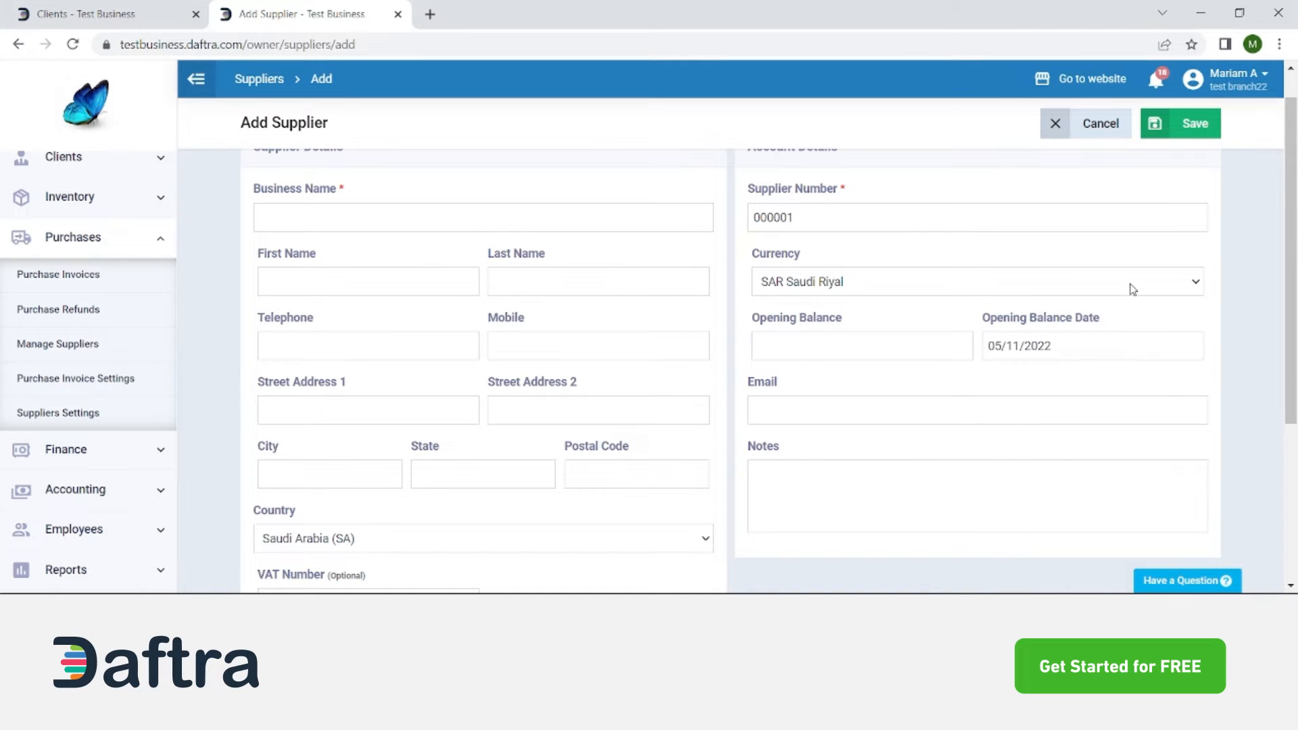
{"action": "scroll", "coordinate": [1292, 243], "scroll_direction": "down", "scroll_amount": 2}
{"action": "scroll", "coordinate": [940, 349], "scroll_direction": "down", "scroll_amount": 2}
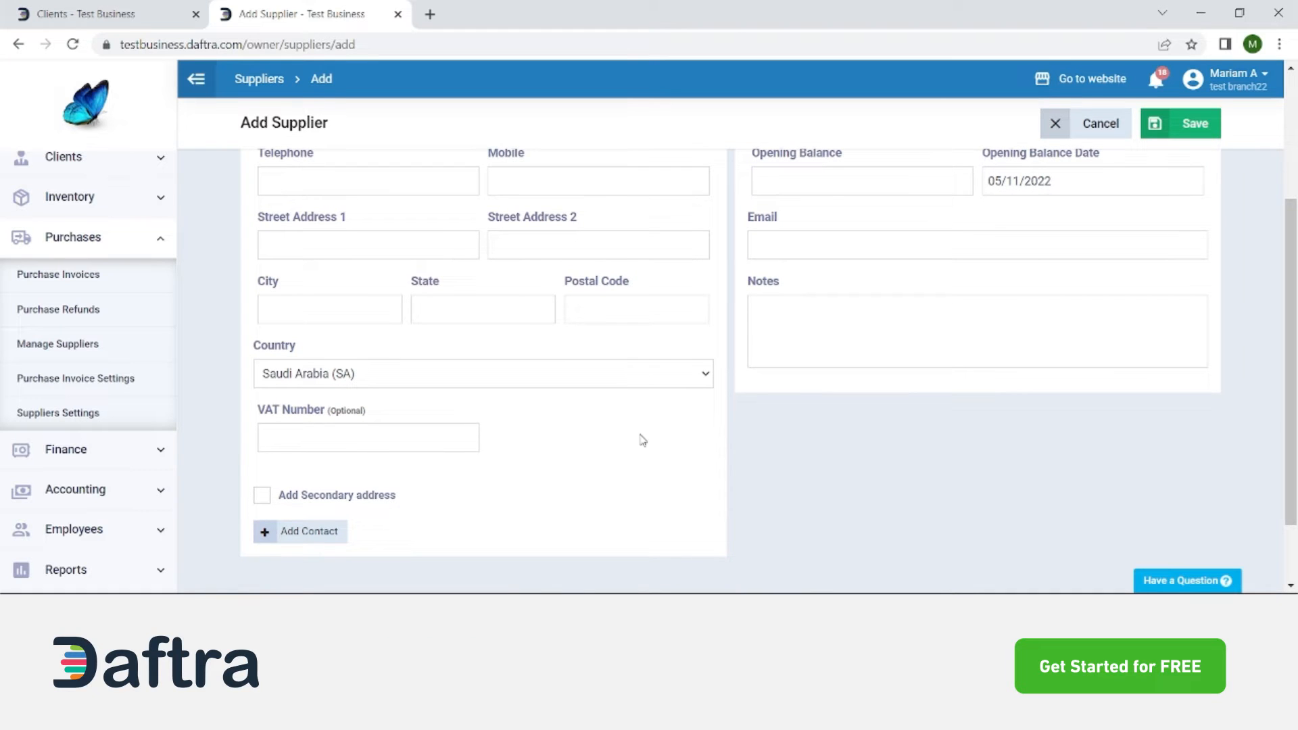
{"action": "scroll", "coordinate": [1293, 203], "scroll_direction": "up", "scroll_amount": 5}
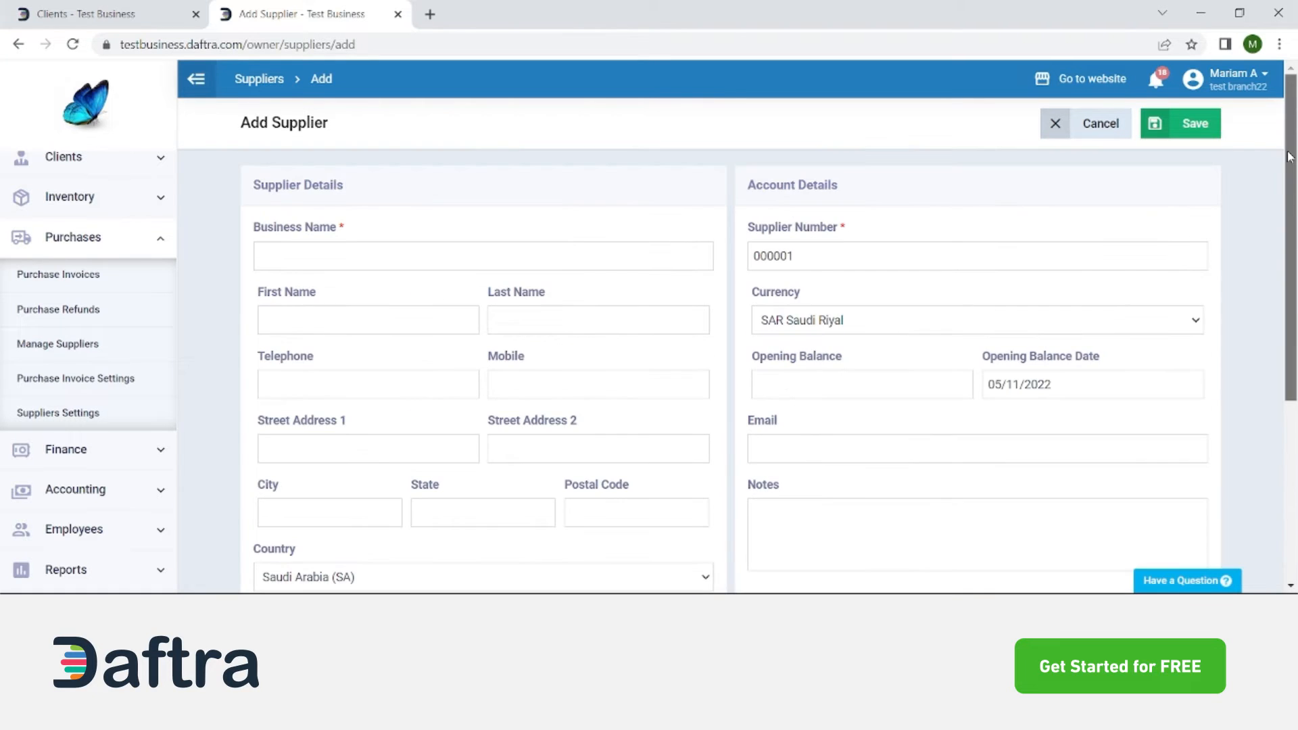
{"action": "scroll", "coordinate": [1293, 203], "scroll_direction": "down", "scroll_amount": 1}
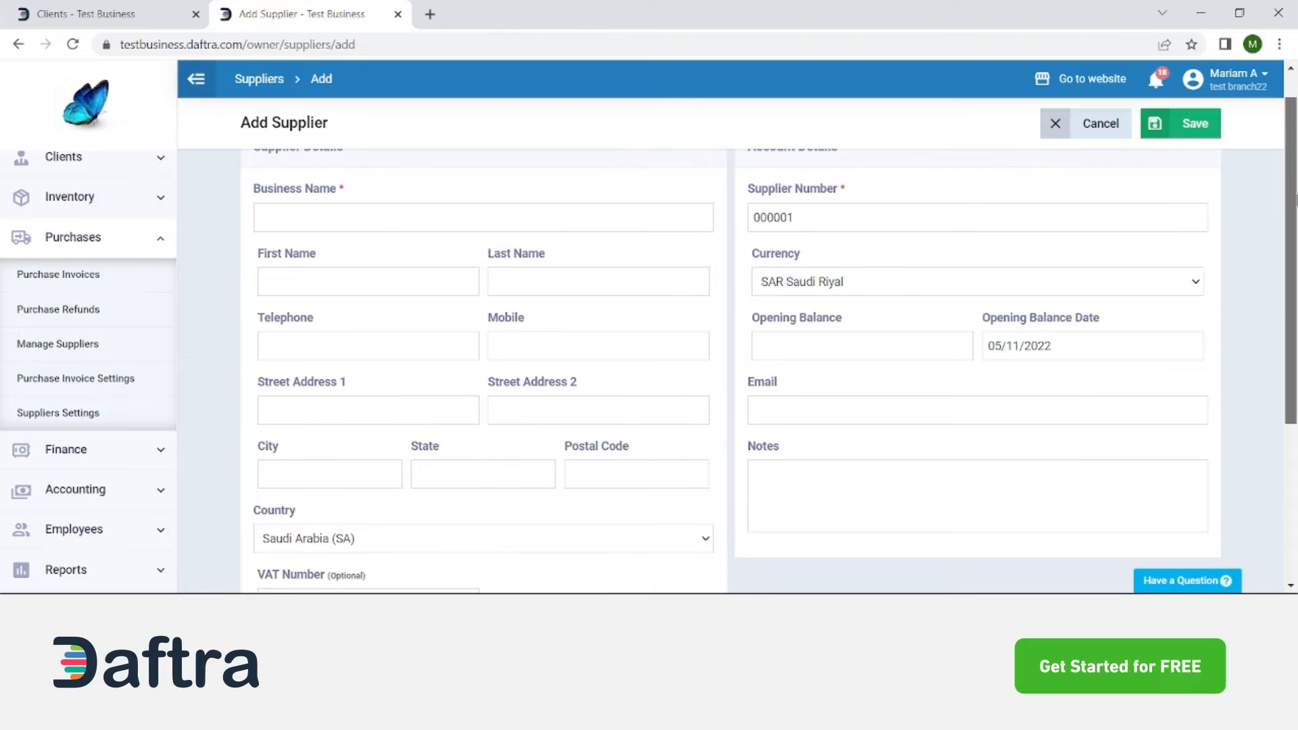
{"action": "left_click", "coordinate": [836, 278]}
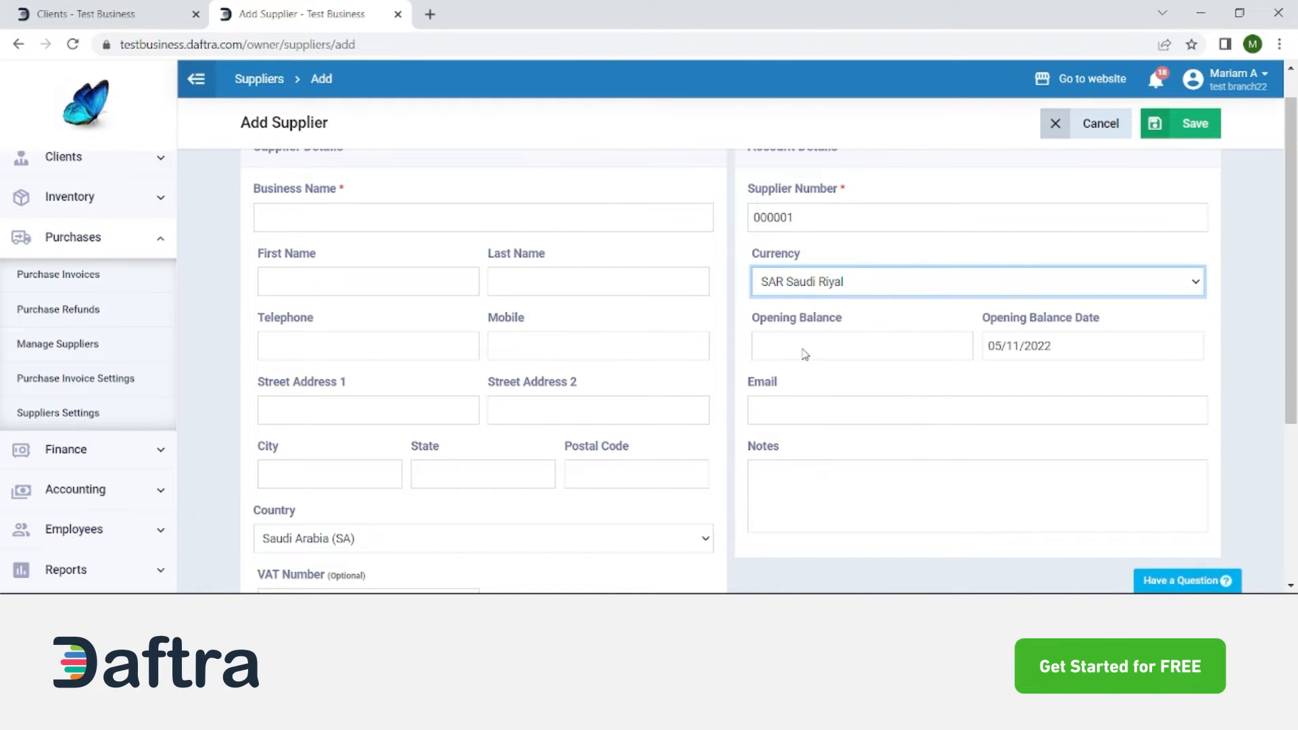
{"action": "left_click", "coordinate": [736, 297]}
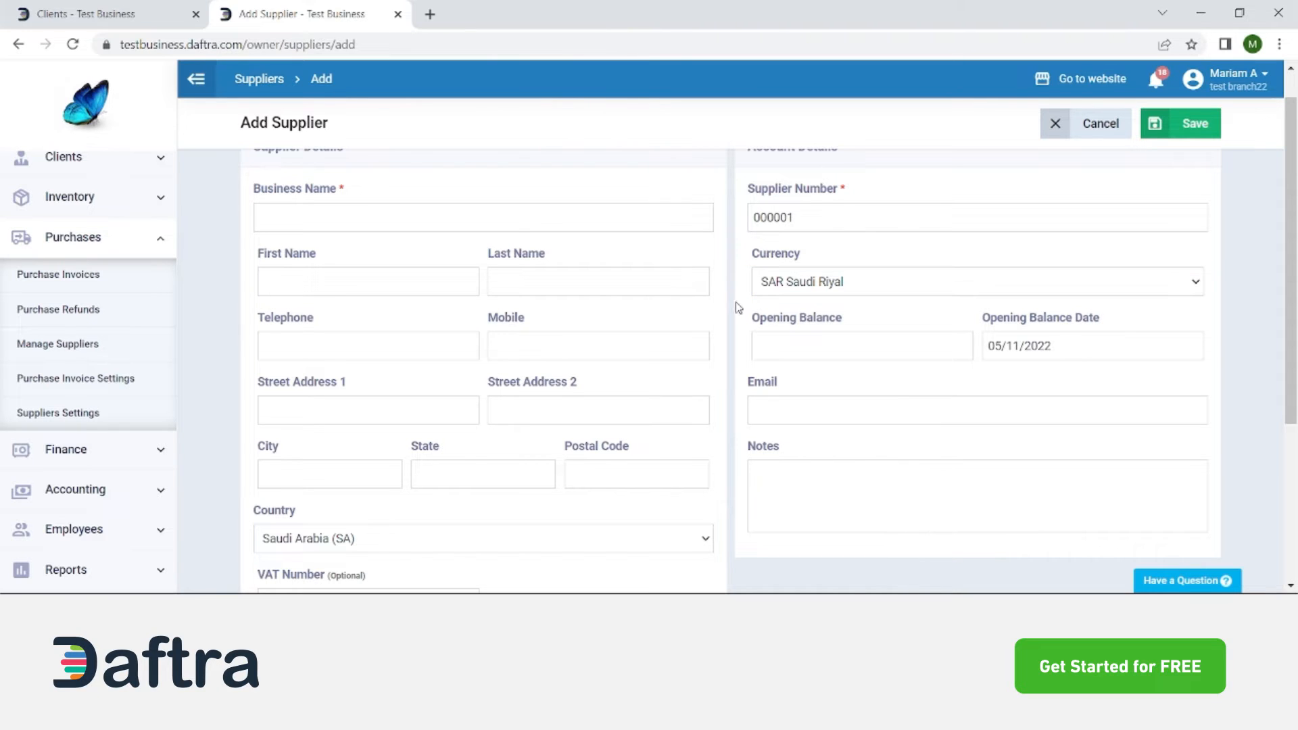
{"action": "left_click", "coordinate": [785, 336]}
{"action": "left_click", "coordinate": [843, 390]}
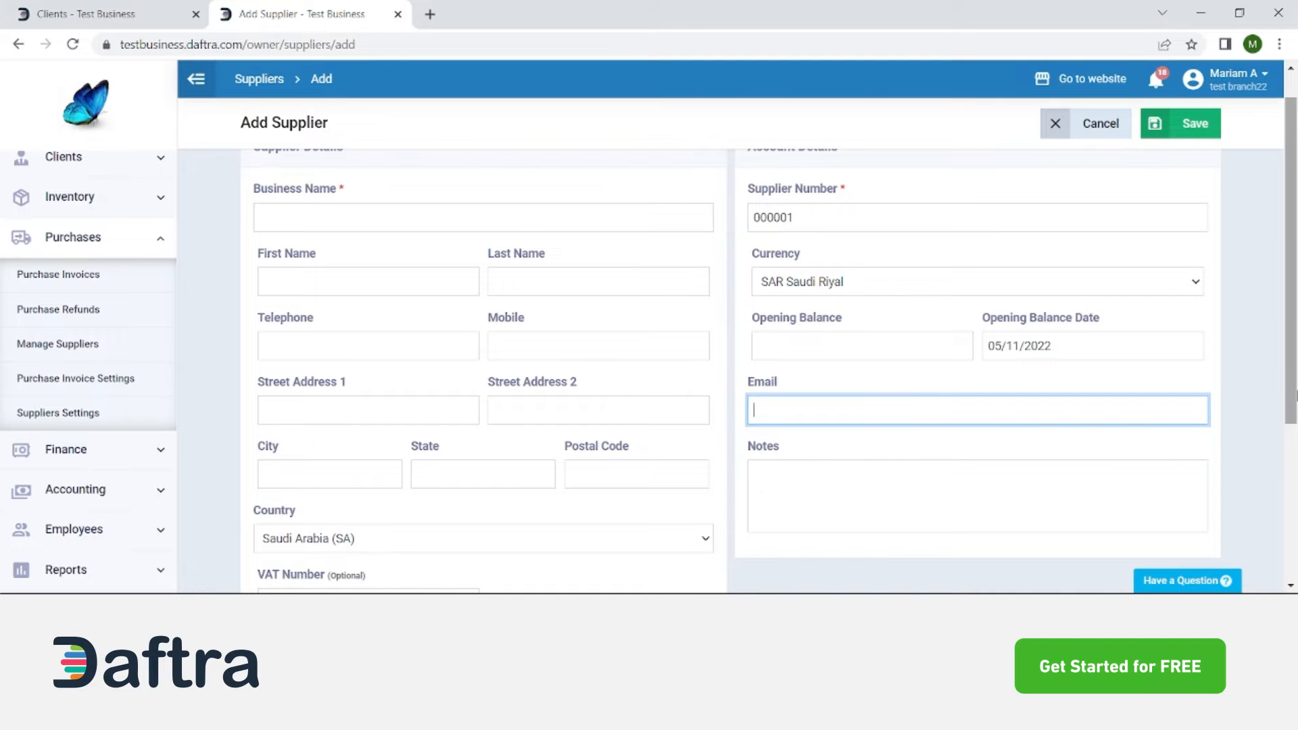
{"action": "mouse_move", "coordinate": [1291, 405]}
{"action": "left_mouse_down"}
{"action": "mouse_move", "coordinate": [1291, 551]}
{"action": "mouse_move", "coordinate": [1291, 383]}
{"action": "left_mouse_up"}
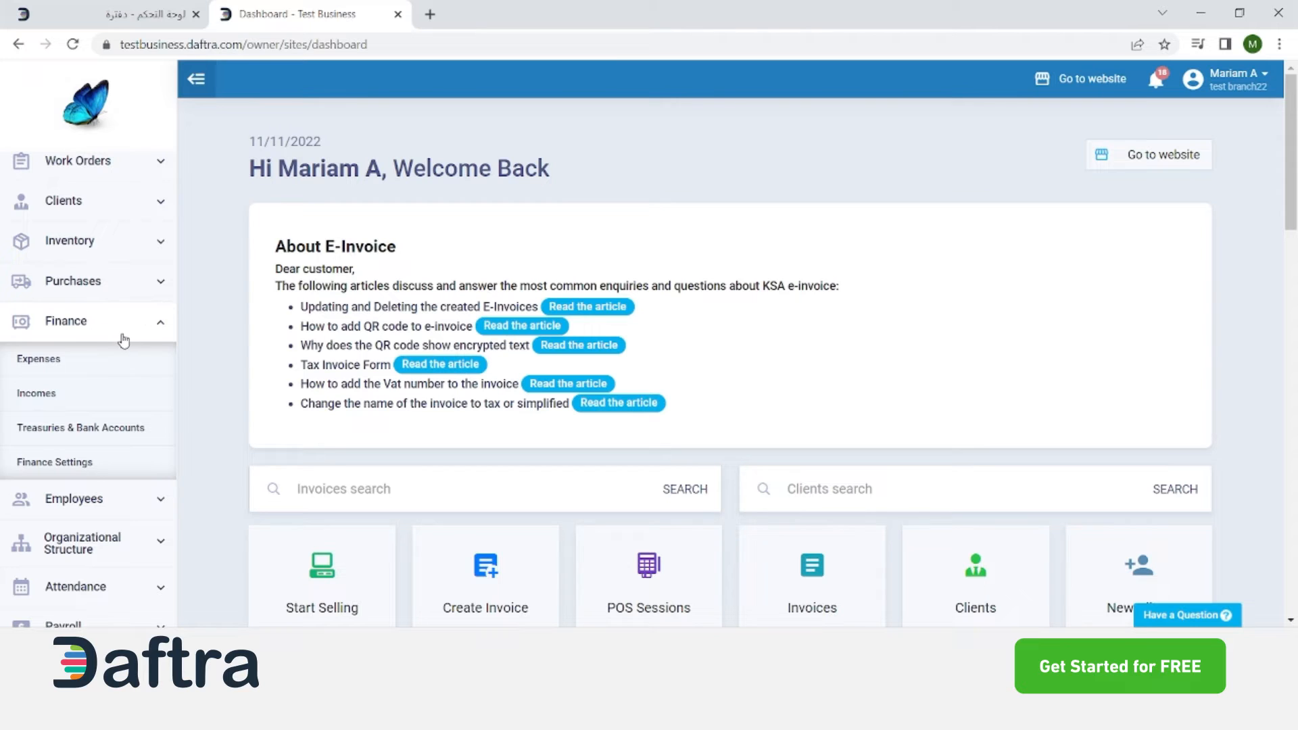
Open Treasuries & Bank Accounts under Finance and start adding a new treasury
{"action": "left_click", "coordinate": [78, 440]}
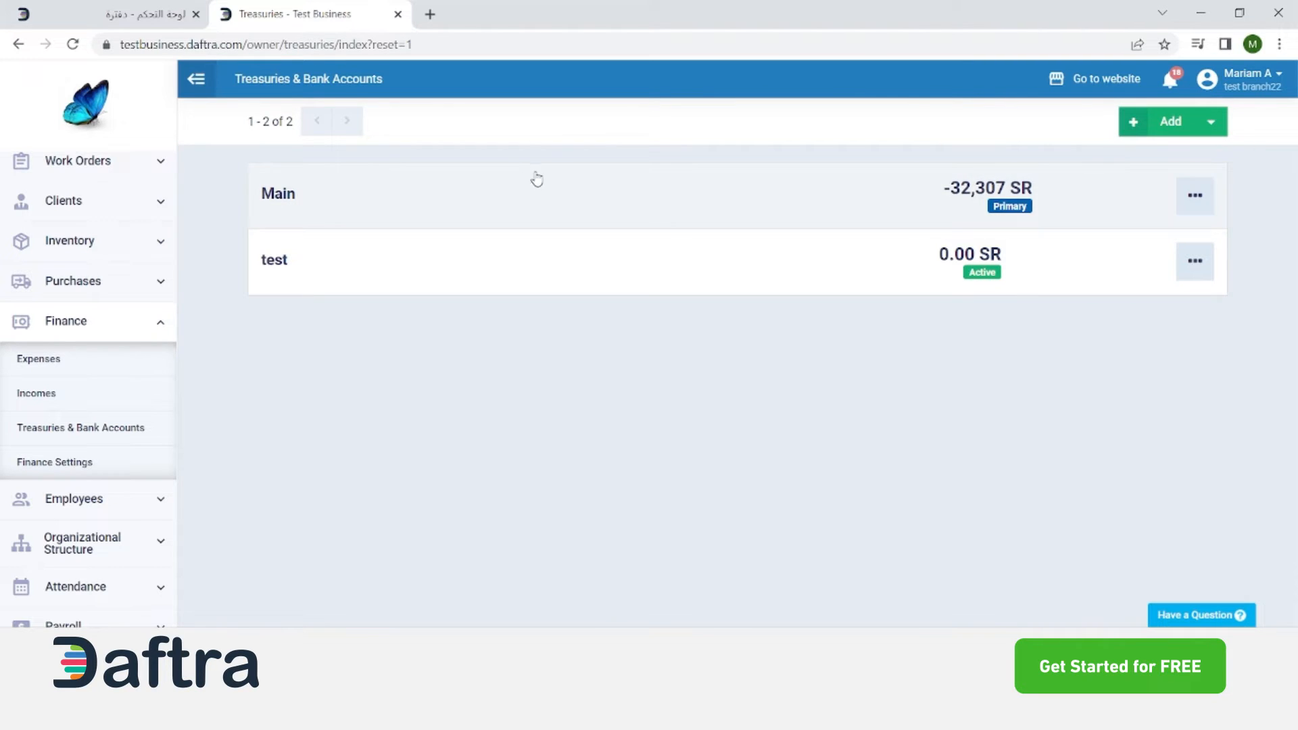
{"action": "left_click", "coordinate": [1211, 123]}
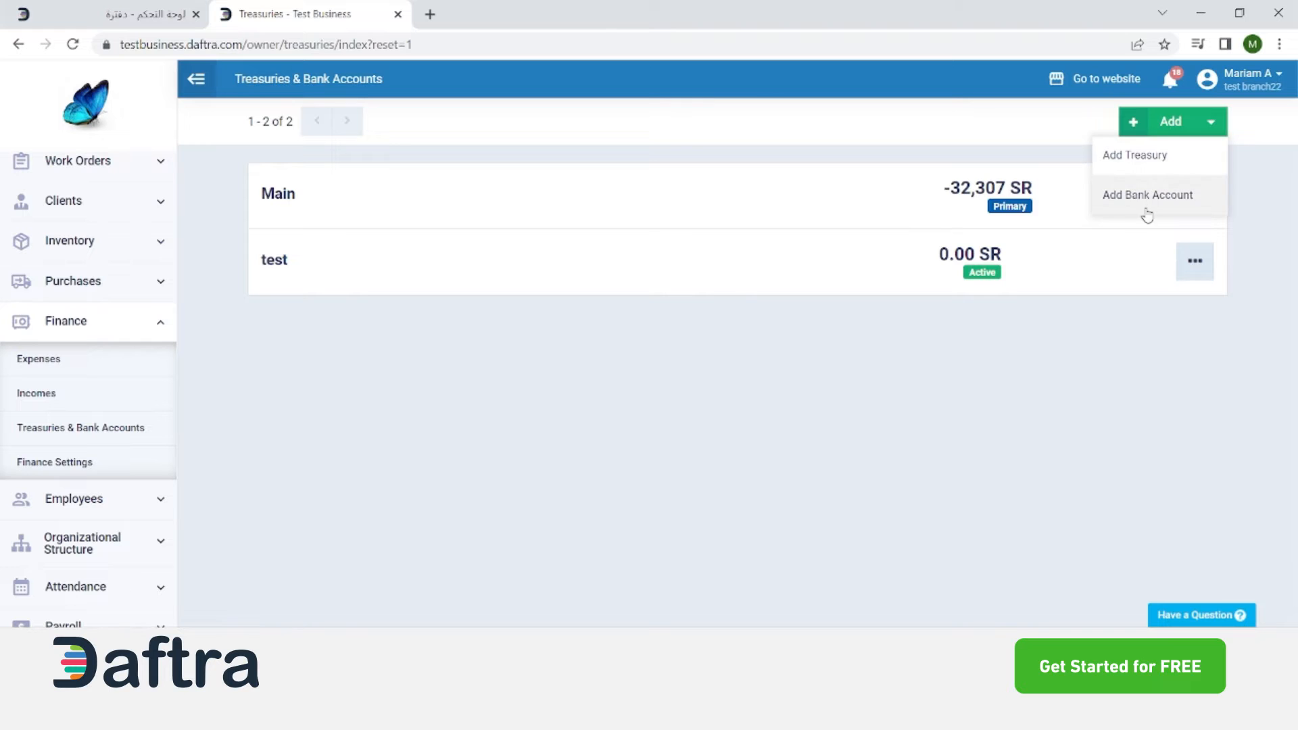
{"action": "left_click", "coordinate": [1128, 170]}
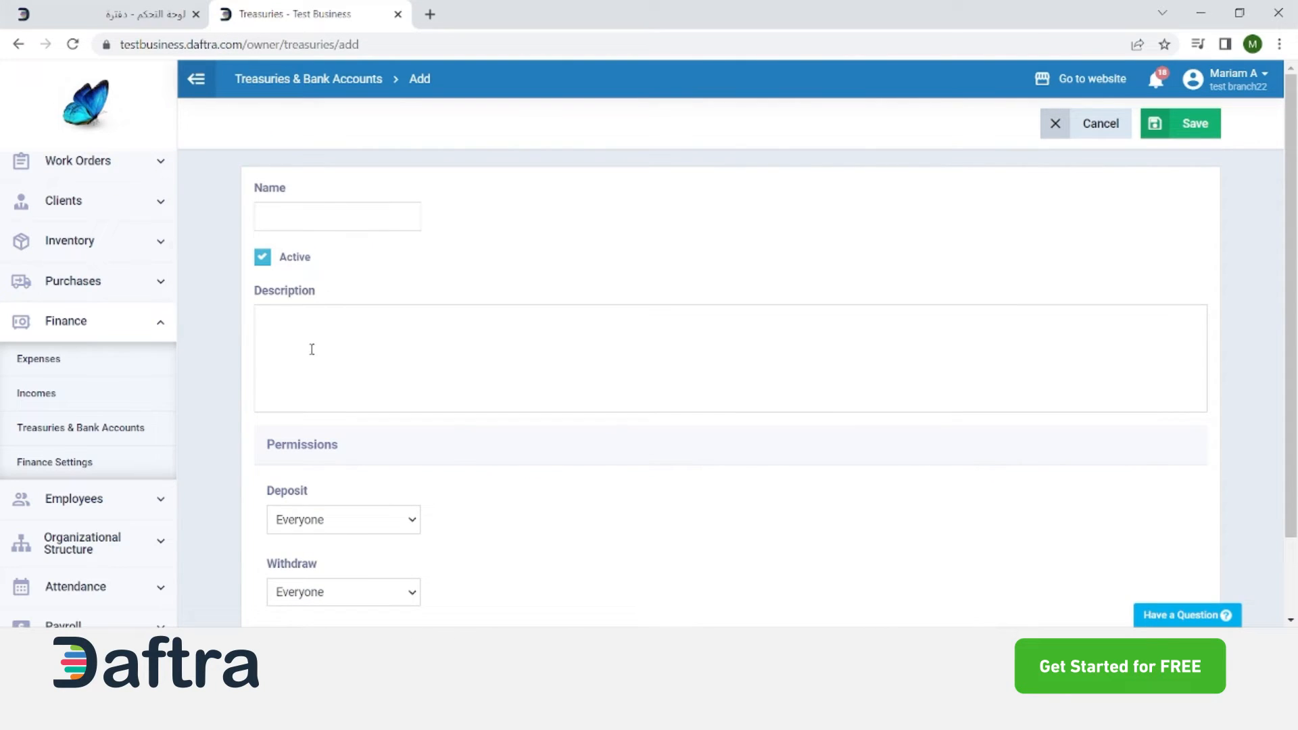
Review the new treasury form, including the Deposit and Withdraw choices under Permissions
{"action": "scroll", "coordinate": [306, 464], "scroll_direction": "down", "scroll_amount": 2}
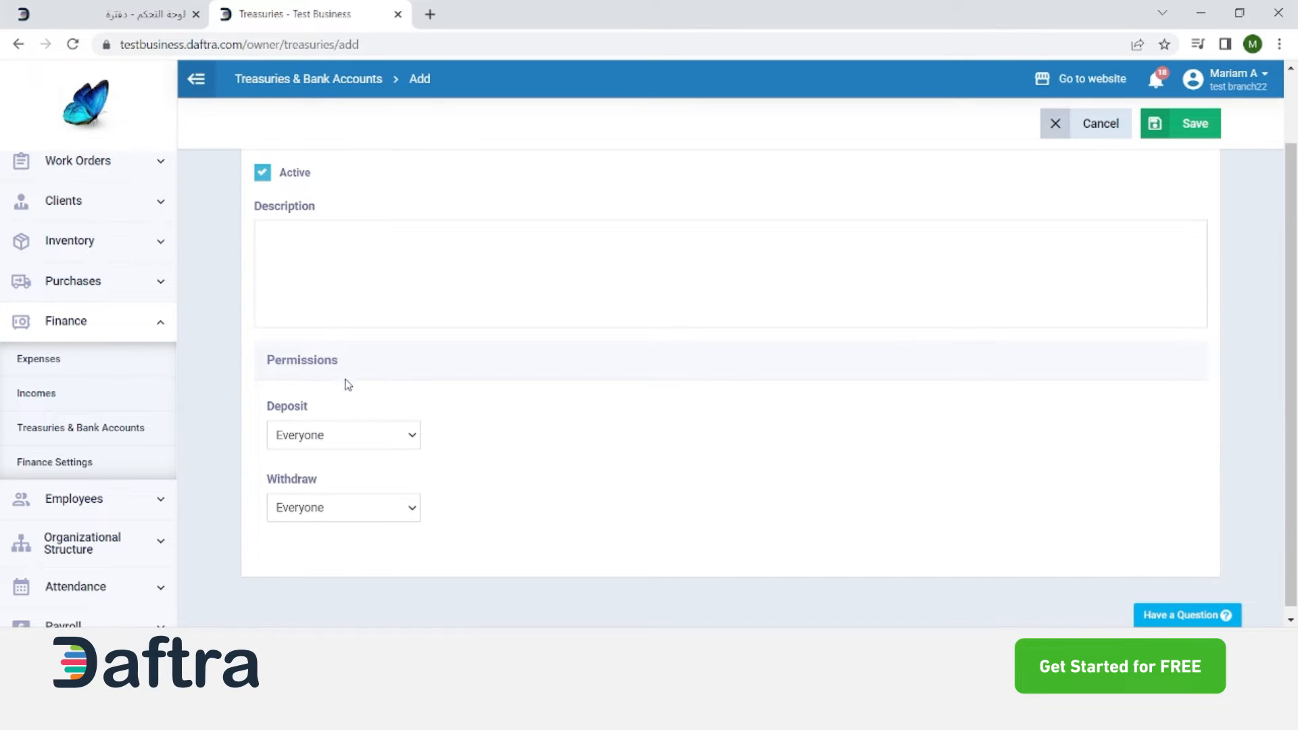
{"action": "left_click_drag", "start_coordinate": [343, 366], "coordinate": [233, 366]}
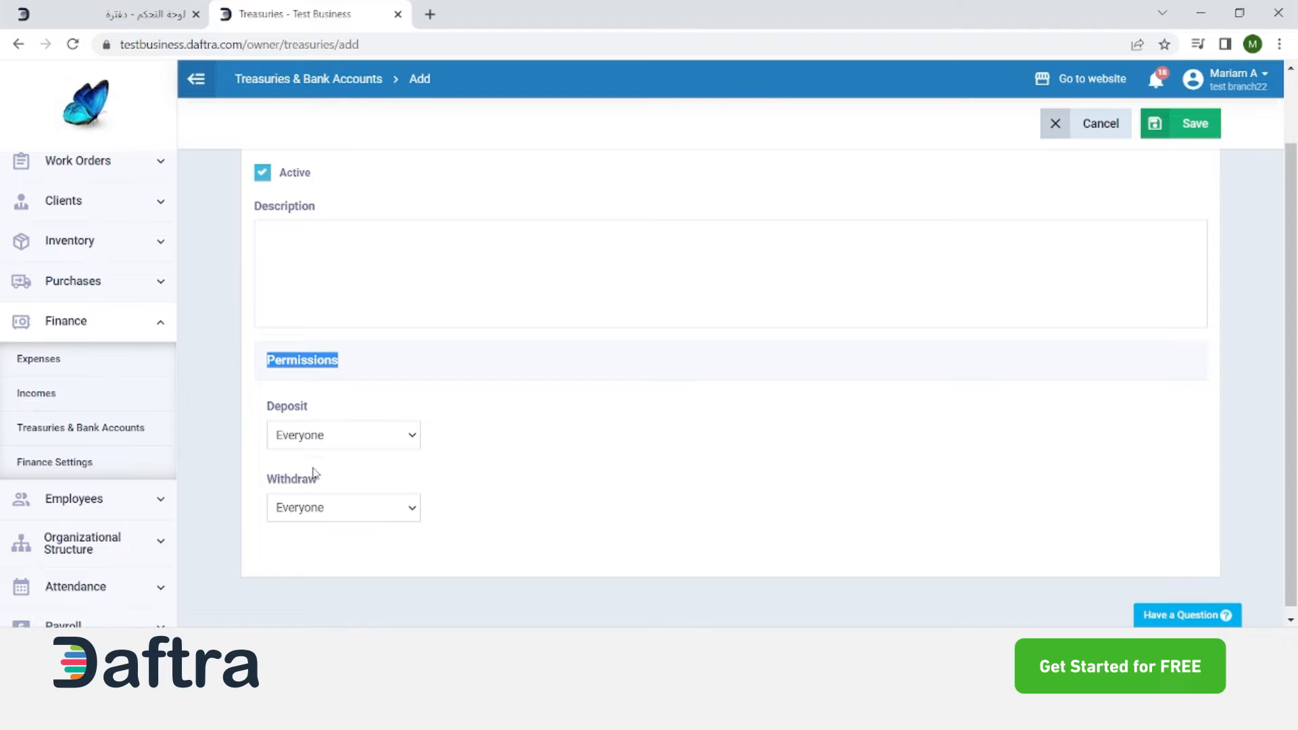
{"action": "left_click", "coordinate": [374, 404]}
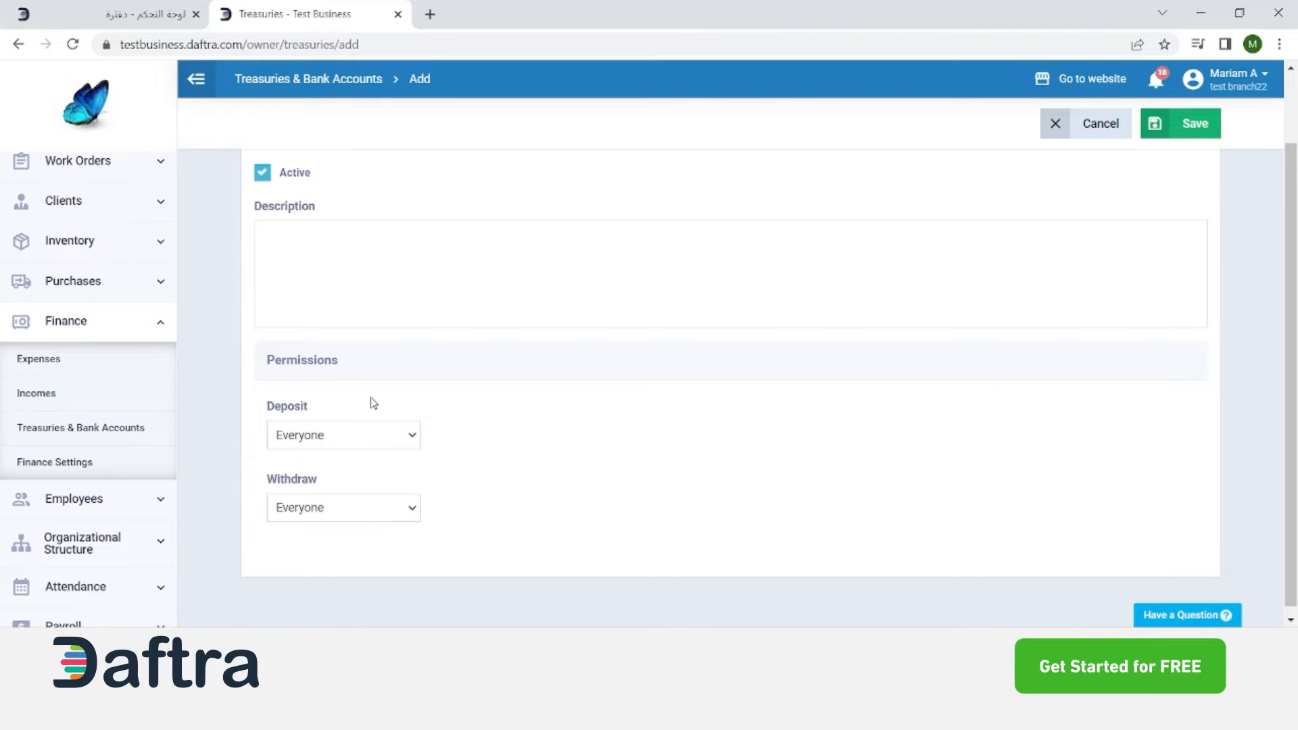
{"action": "left_click", "coordinate": [402, 448]}
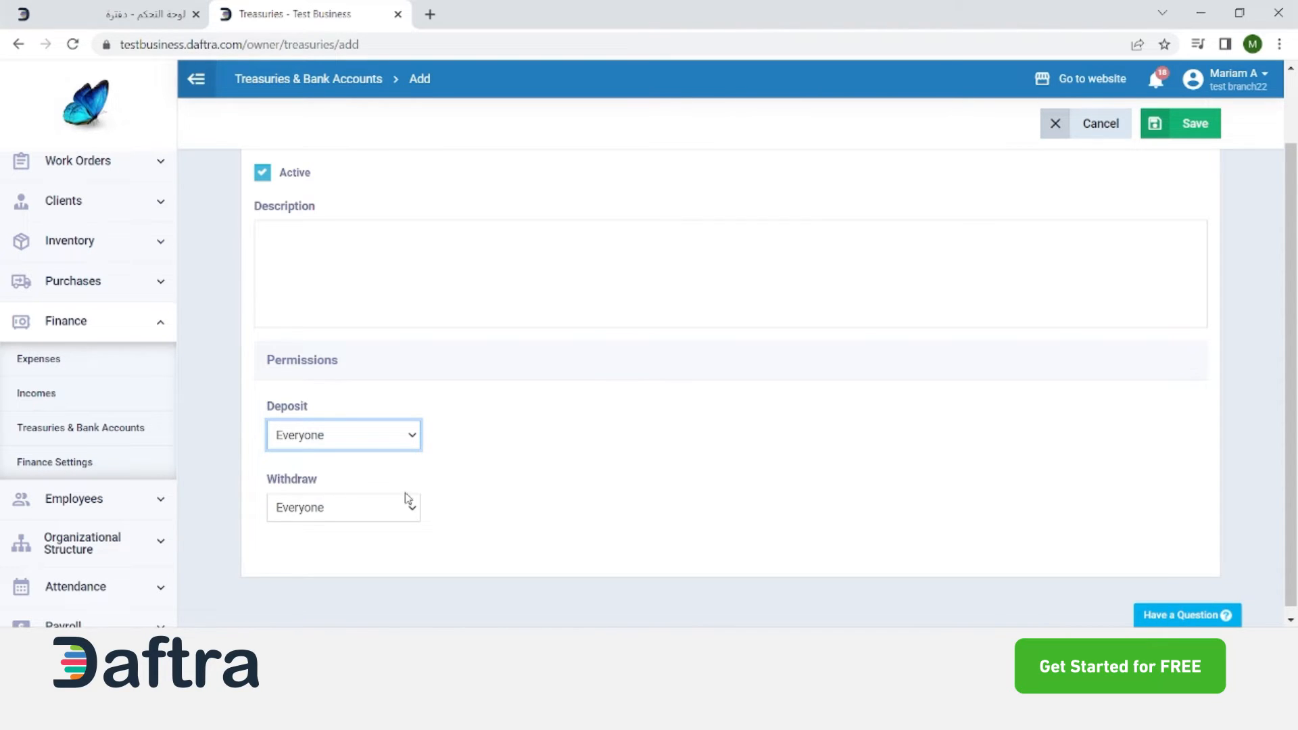
{"action": "left_click", "coordinate": [498, 467]}
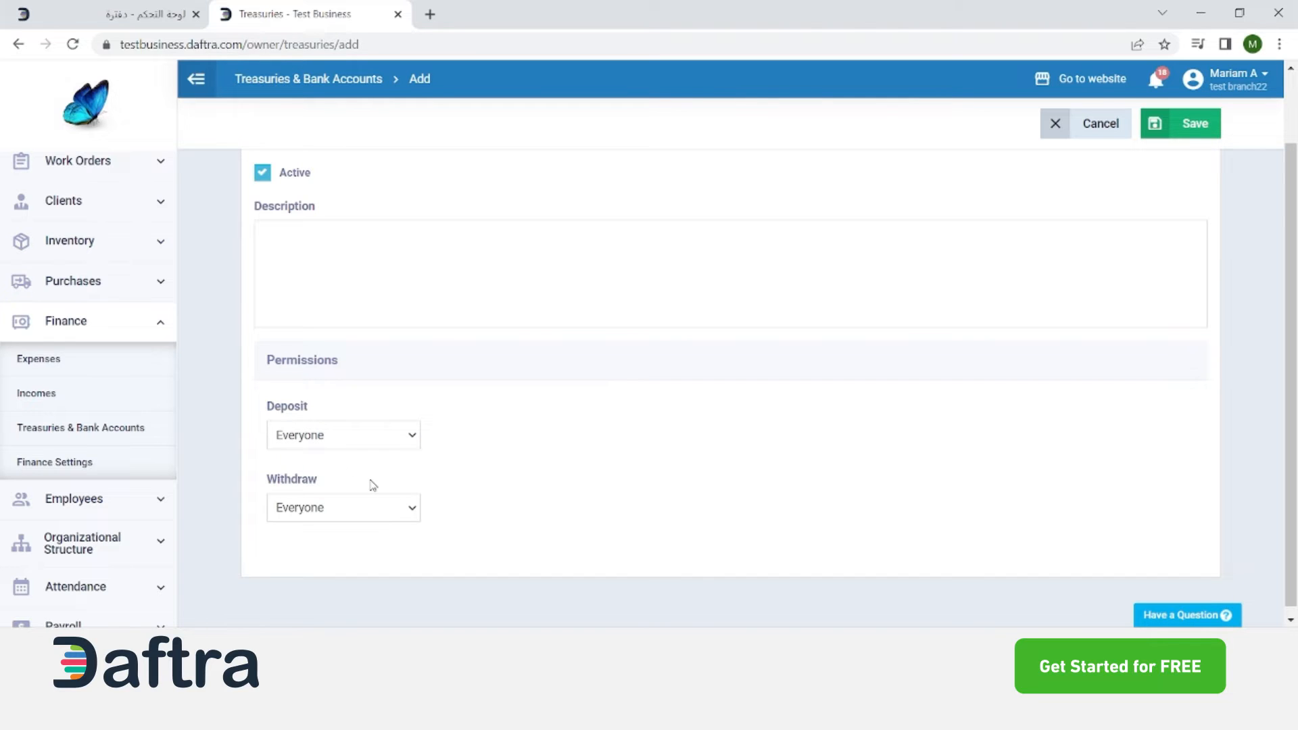
{"action": "scroll", "coordinate": [365, 416], "scroll_direction": "up", "scroll_amount": 2}
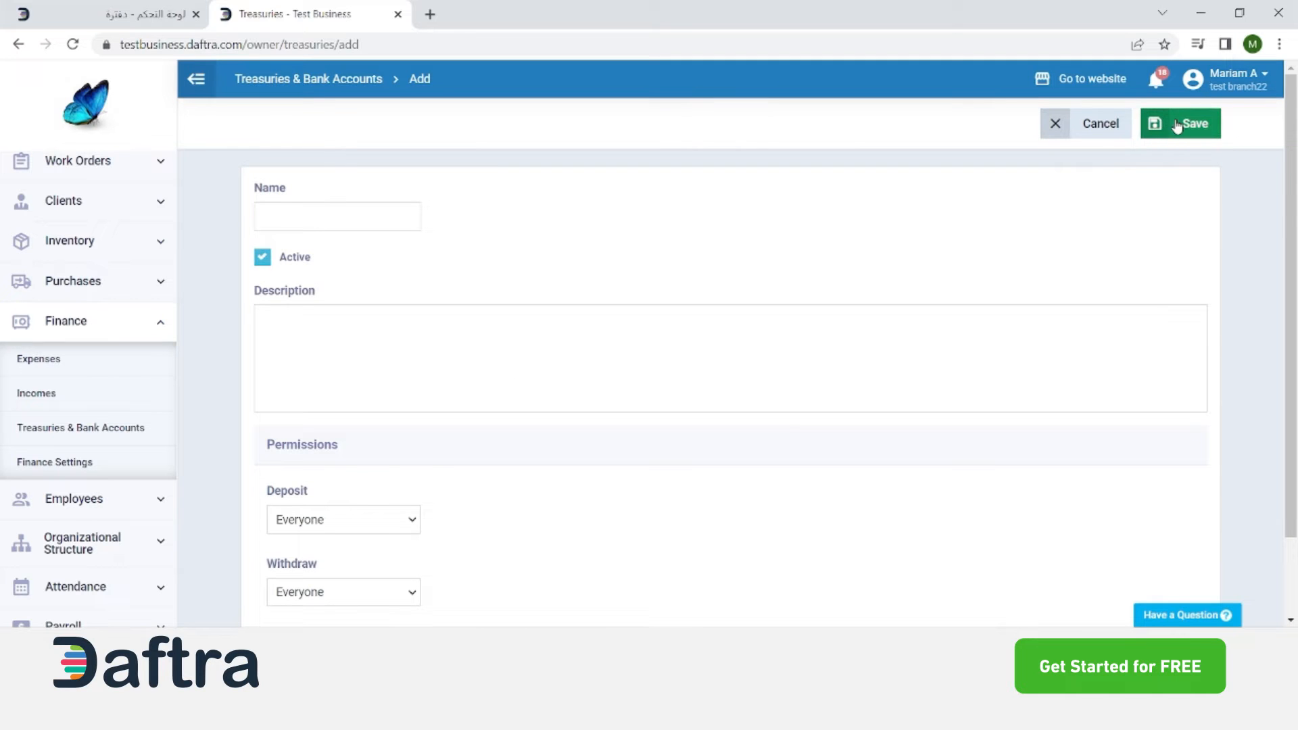
Return to the Treasuries & Bank Accounts list and view the test treasury's details
{"action": "left_click", "coordinate": [115, 433]}
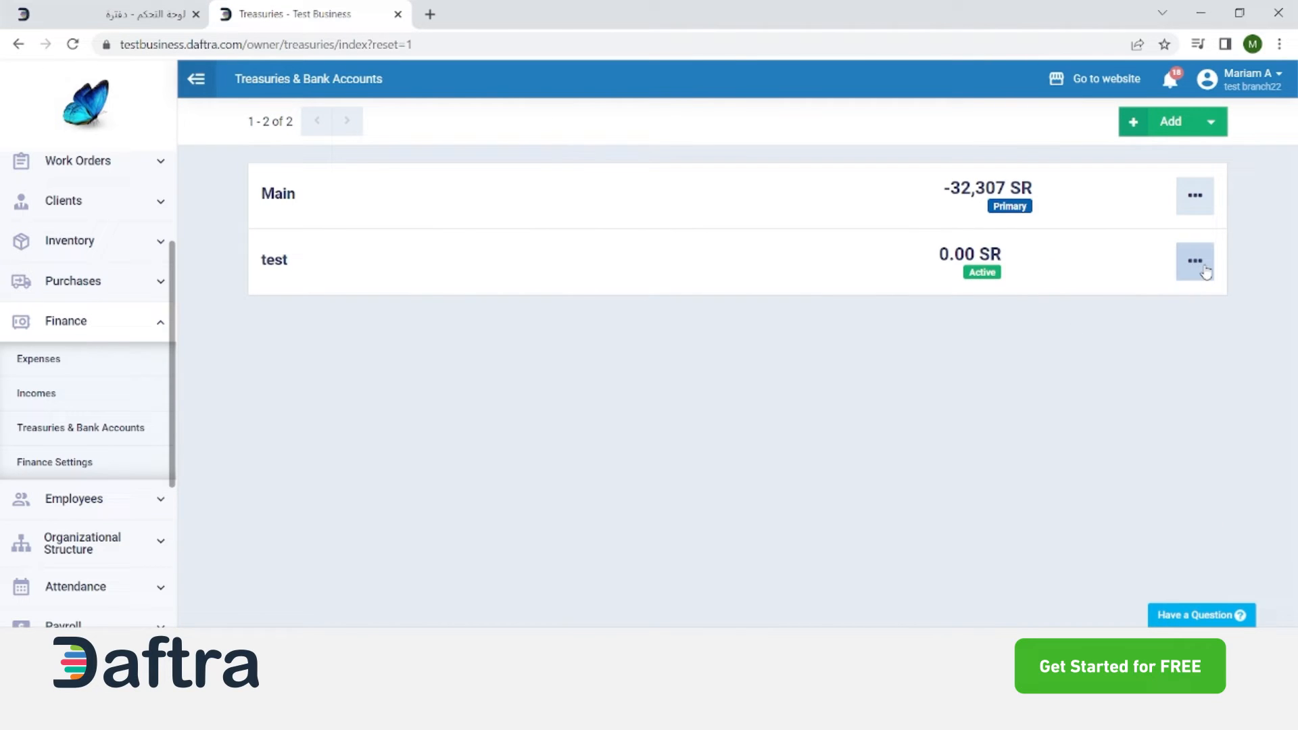
{"action": "left_click", "coordinate": [1197, 264]}
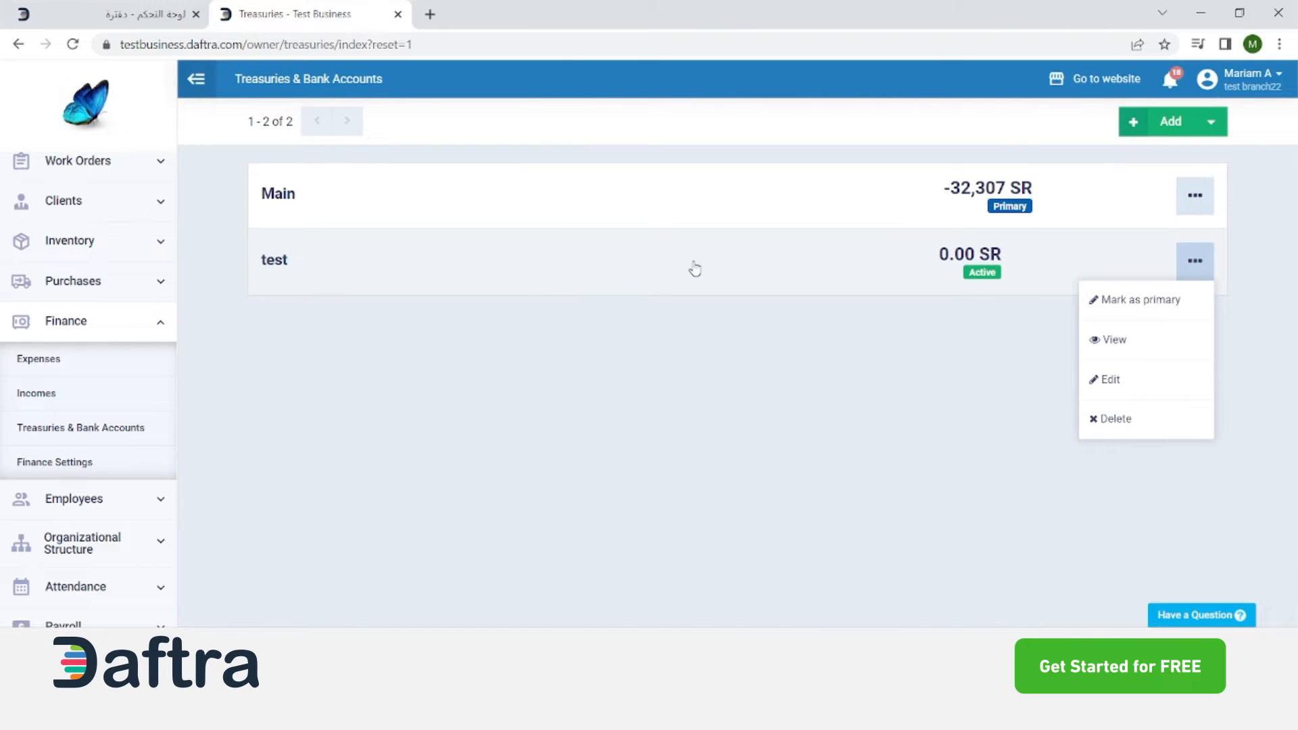
{"action": "left_click", "coordinate": [1139, 339]}
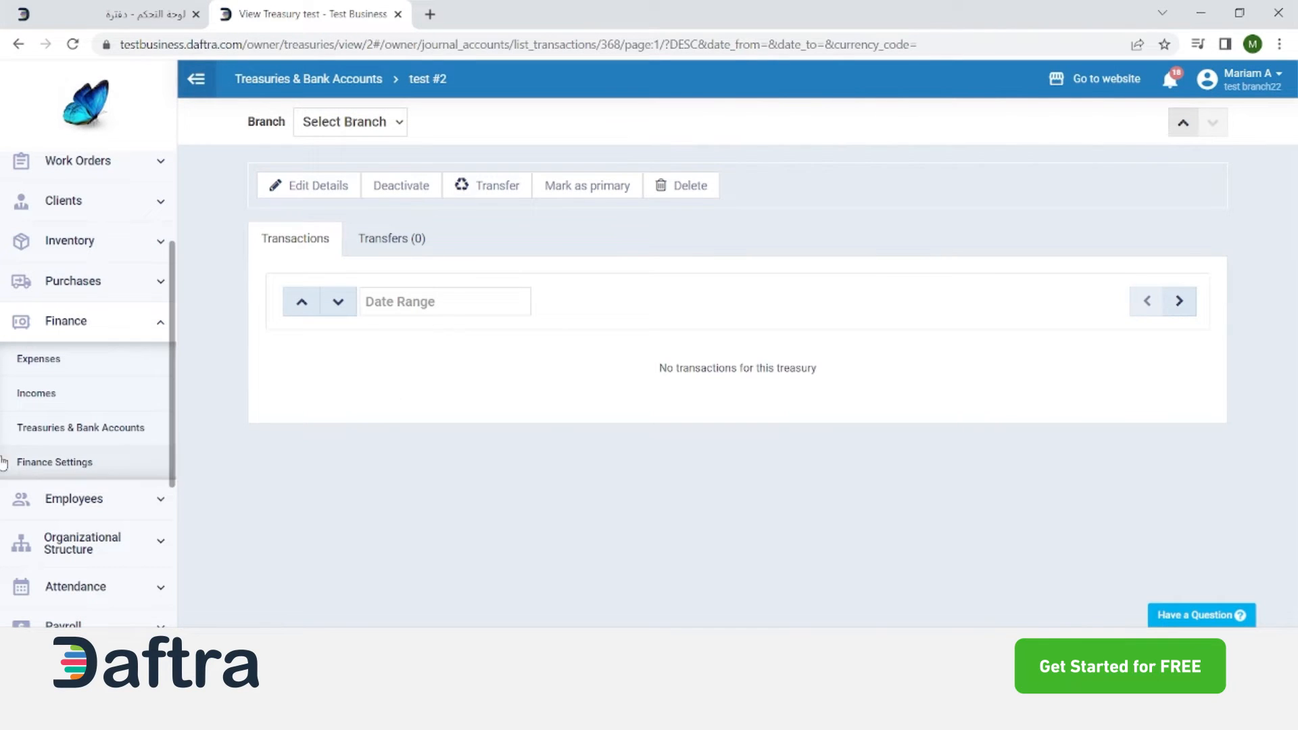
Go back to the treasuries list, view the Main treasury and look through its transactions
{"action": "left_click", "coordinate": [59, 428]}
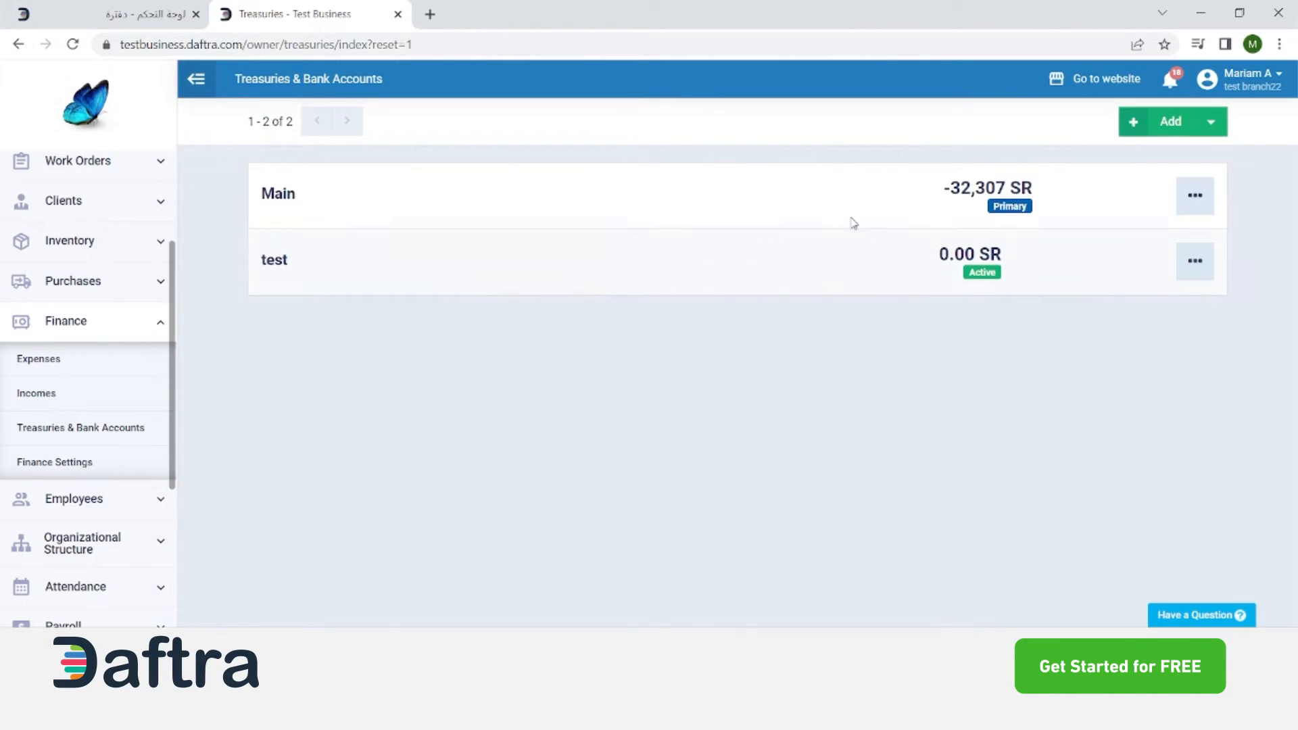
{"action": "left_click", "coordinate": [1182, 211]}
{"action": "left_click", "coordinate": [1127, 238]}
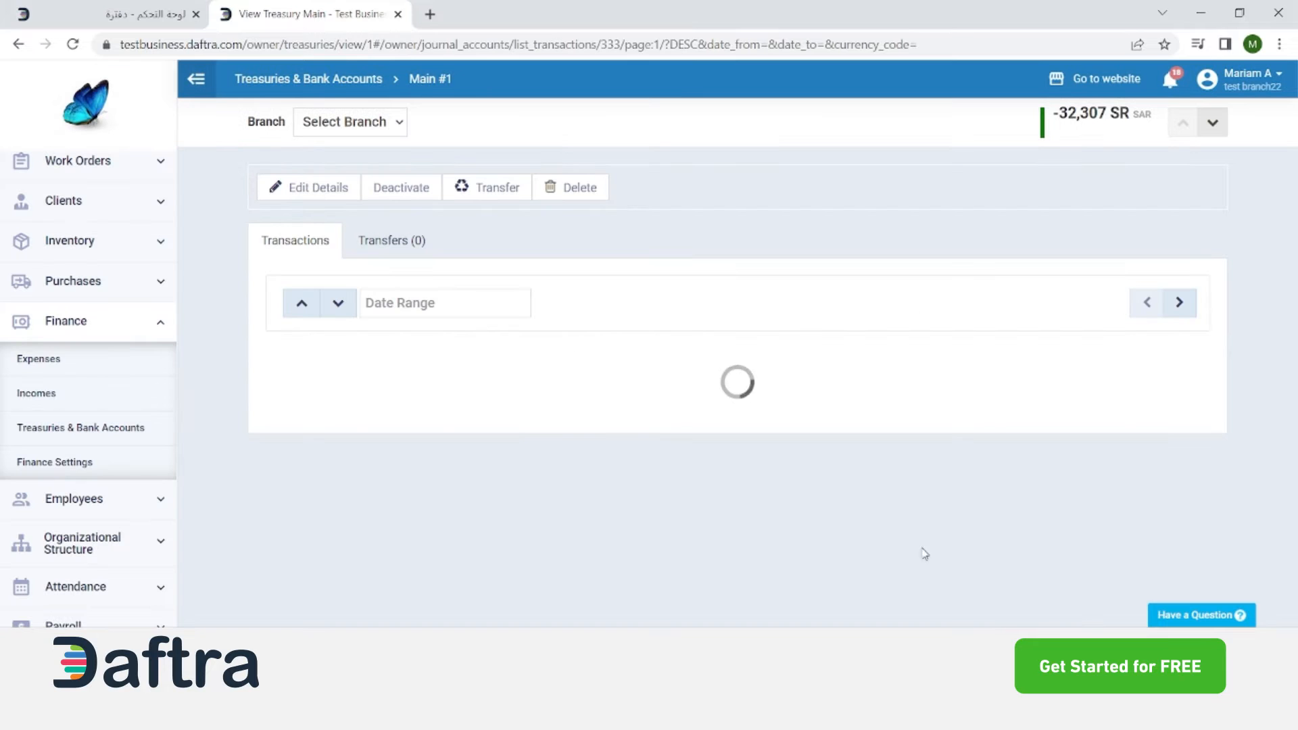
{"action": "scroll", "coordinate": [530, 455], "scroll_direction": "down", "scroll_amount": 4}
{"action": "scroll", "coordinate": [531, 480], "scroll_direction": "up", "scroll_amount": 4}
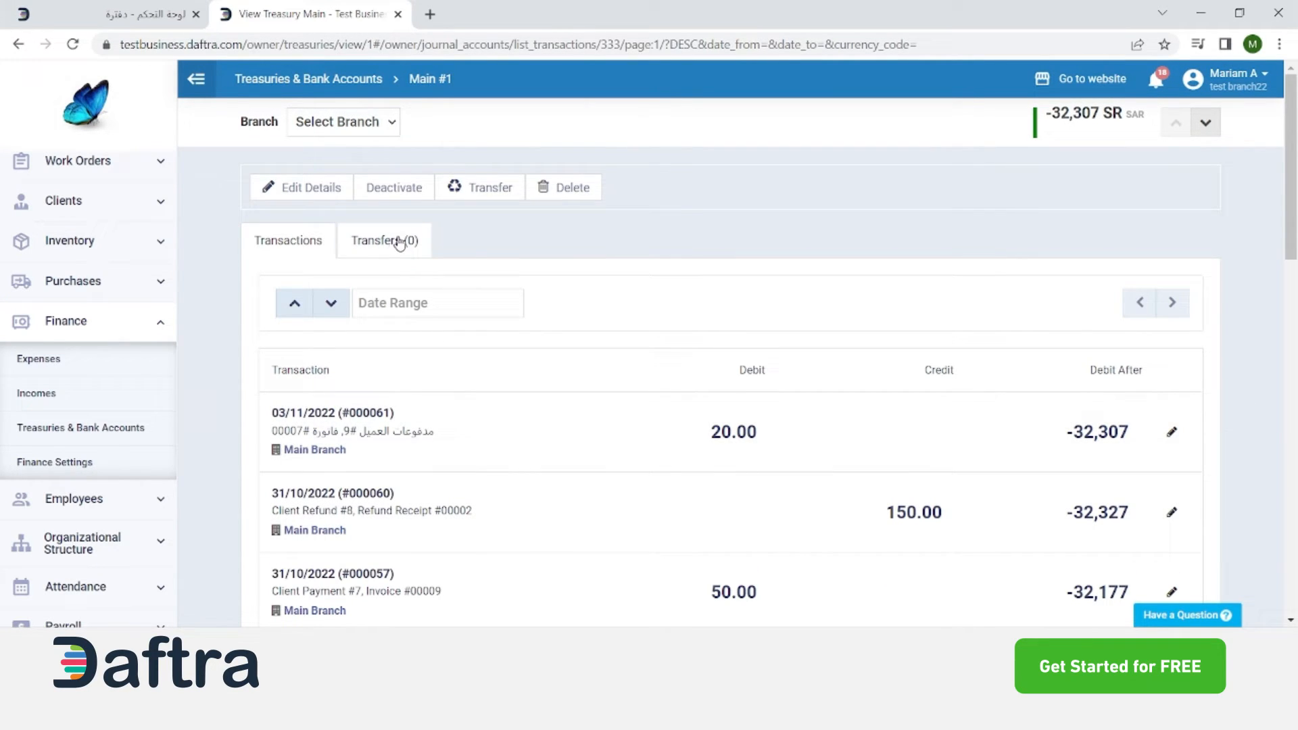
Open a transfer from the Main treasury and examine its Transfer Date and Notes fields
{"action": "left_click", "coordinate": [480, 194]}
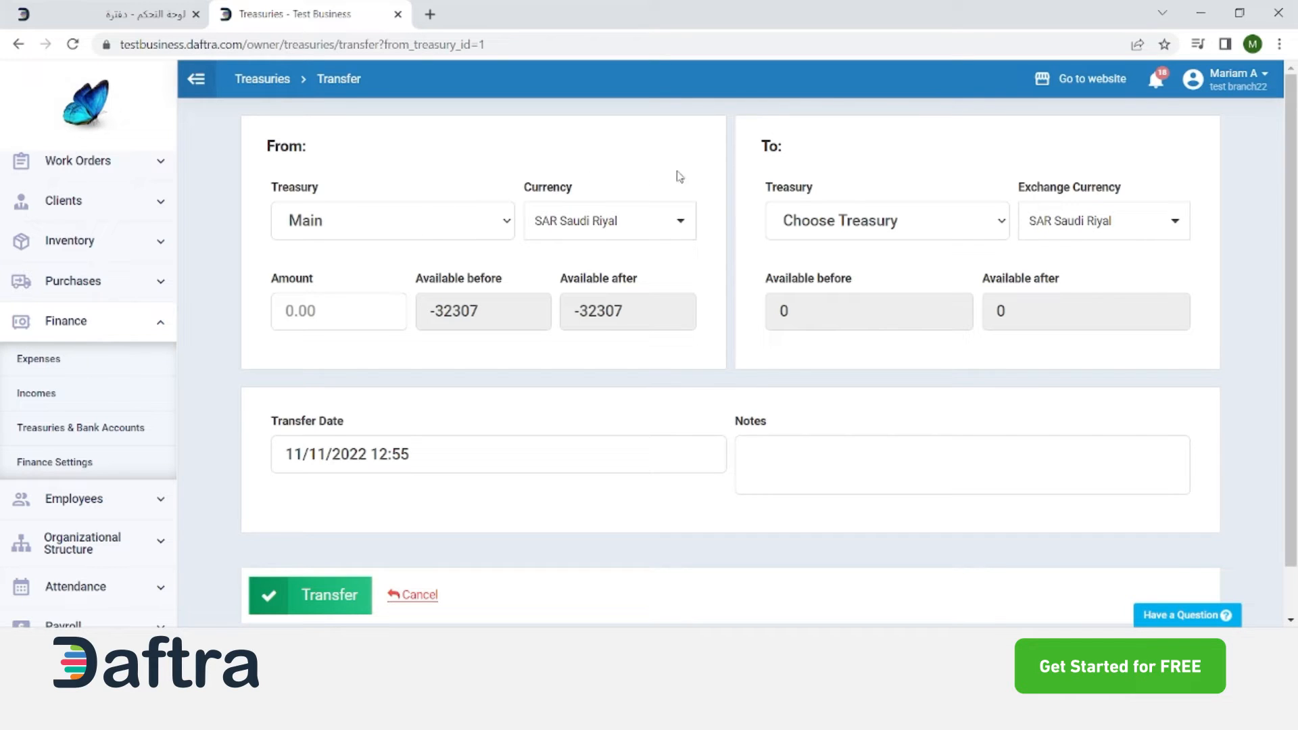
{"action": "left_click", "coordinate": [391, 455]}
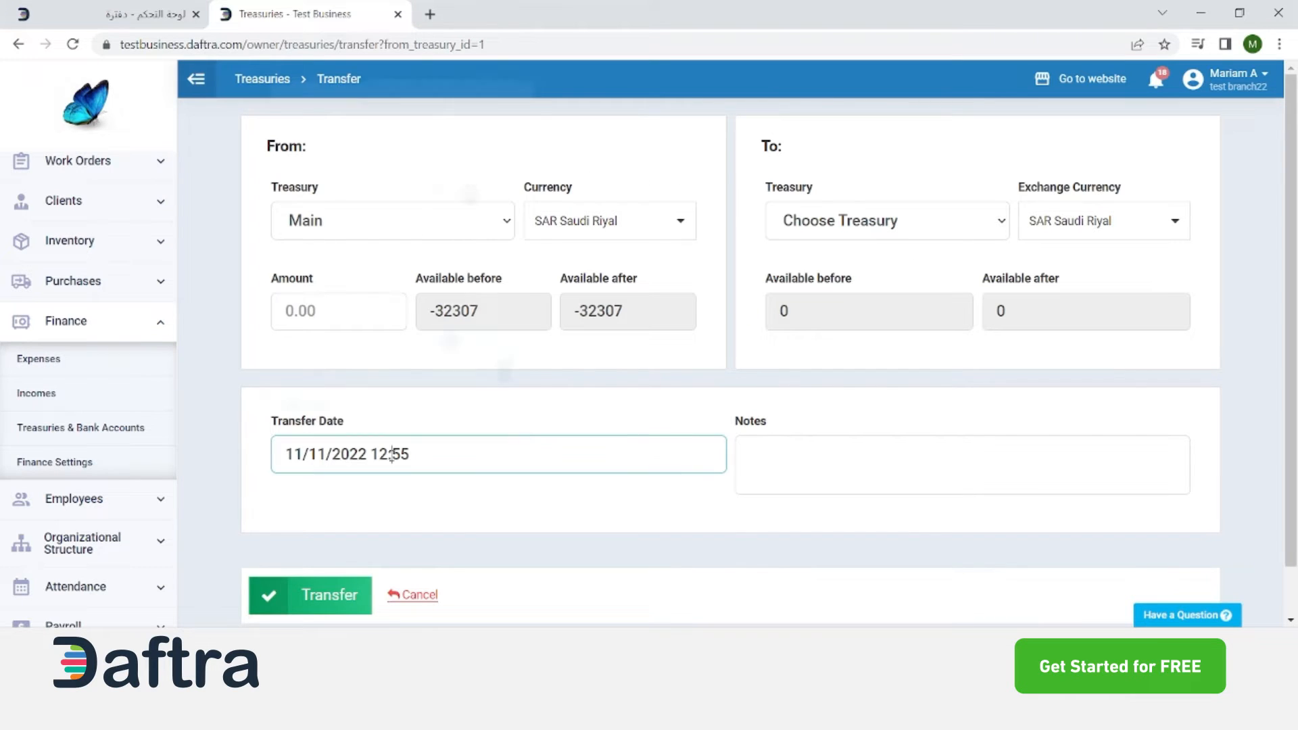
{"action": "key", "text": "Tab"}
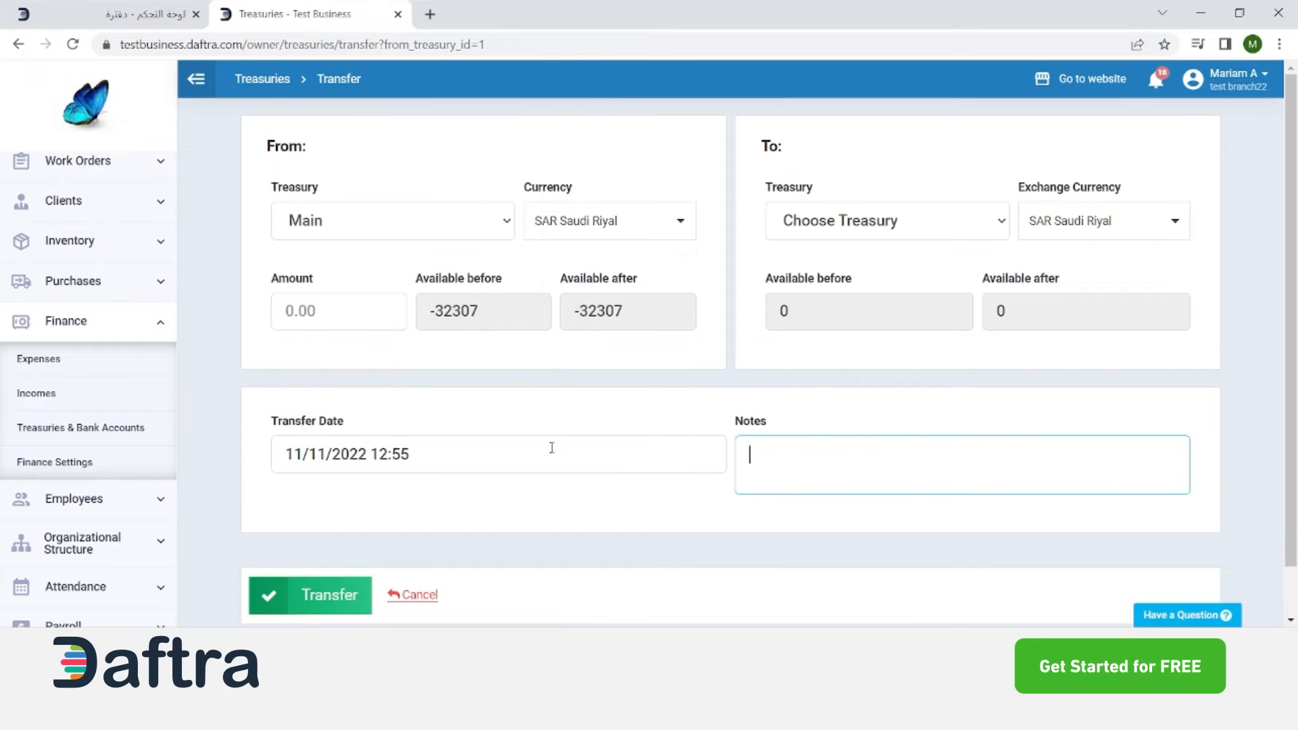
{"action": "scroll", "coordinate": [399, 536], "scroll_direction": "down", "scroll_amount": 1}
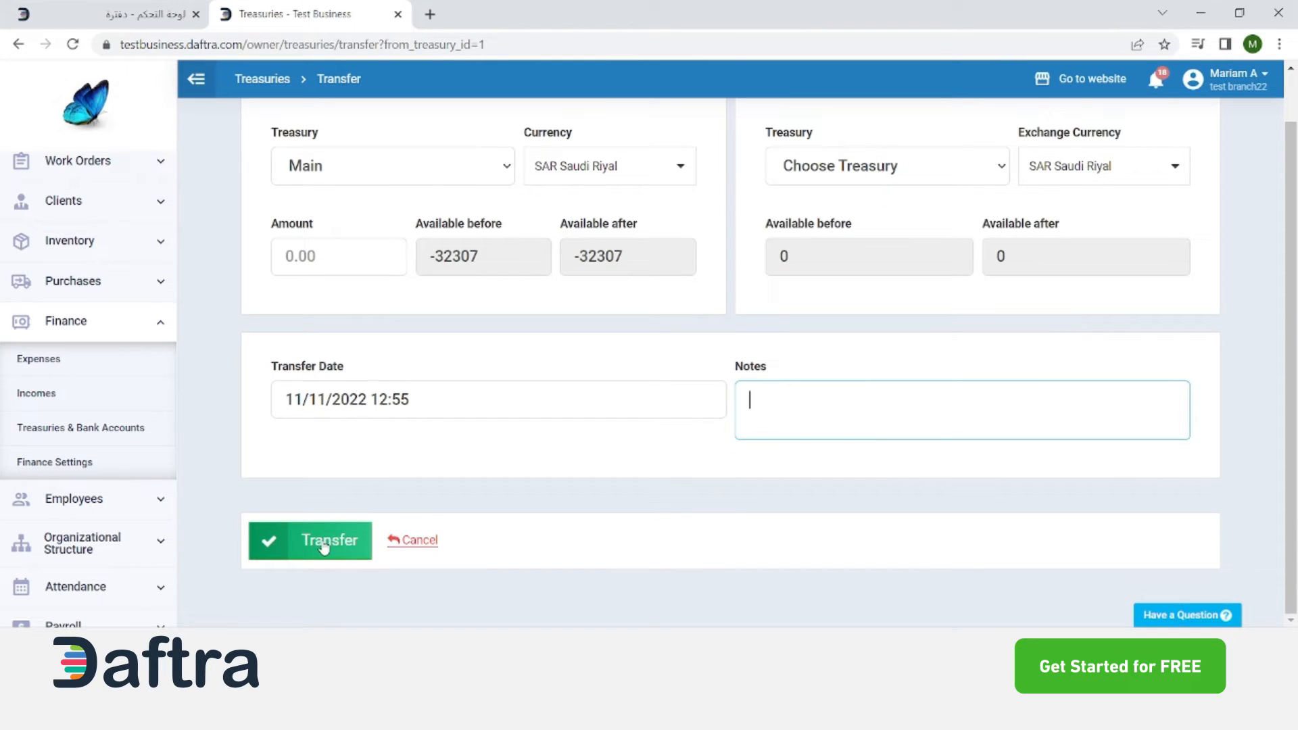
Return to the treasuries list without transferring and check which actions are available for the test treasury
{"action": "left_click", "coordinate": [126, 430]}
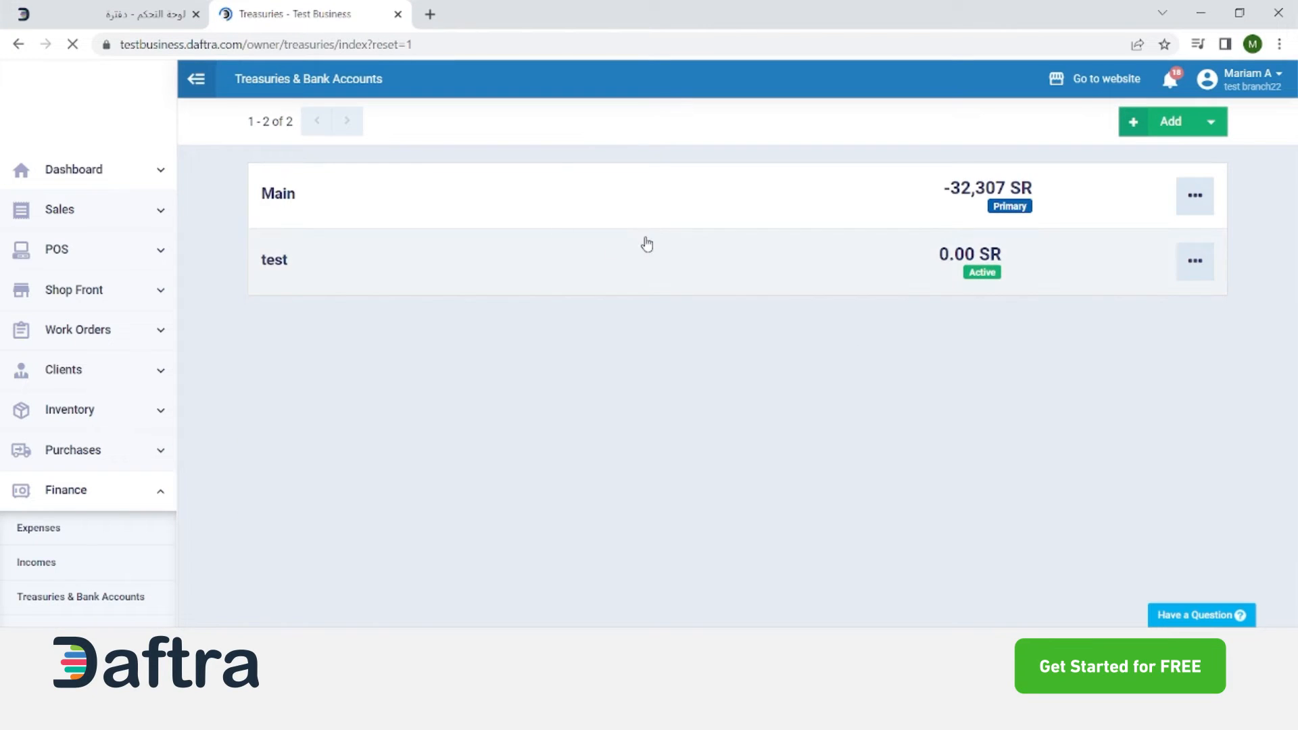
{"action": "left_click", "coordinate": [1198, 269]}
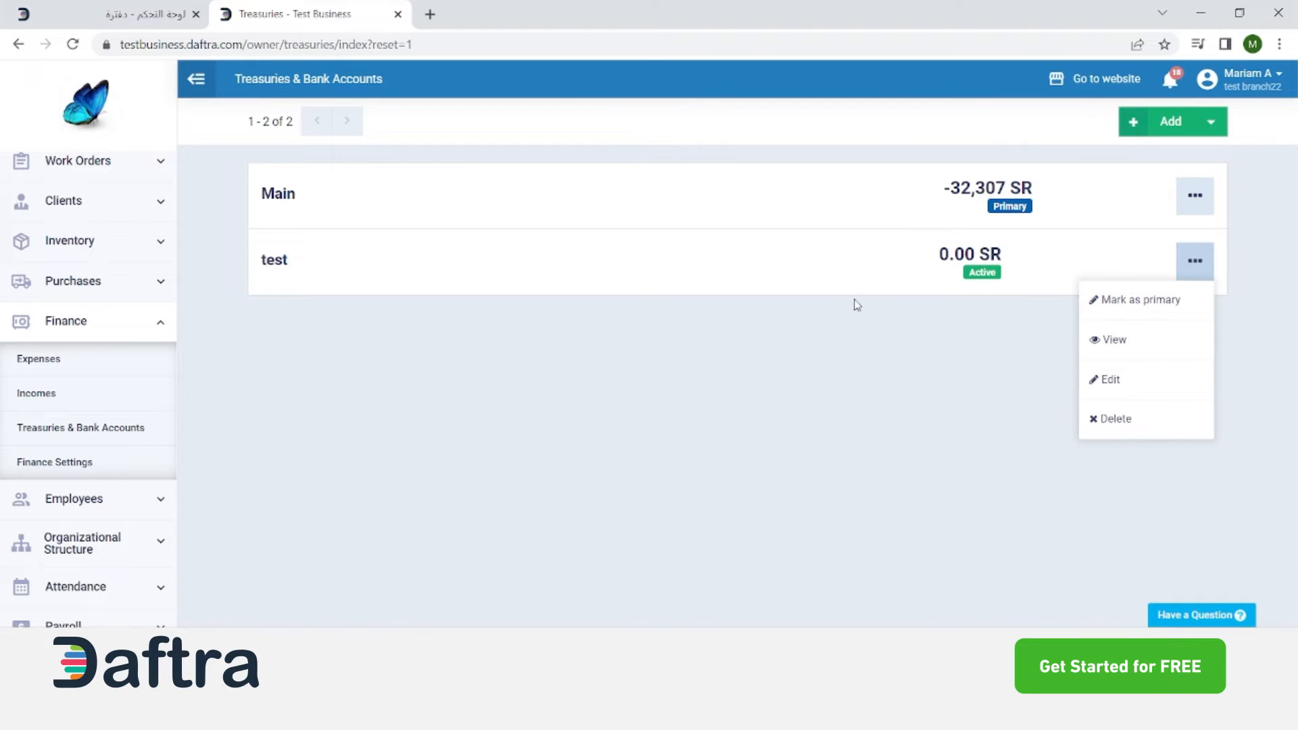
{"action": "left_click", "coordinate": [710, 376]}
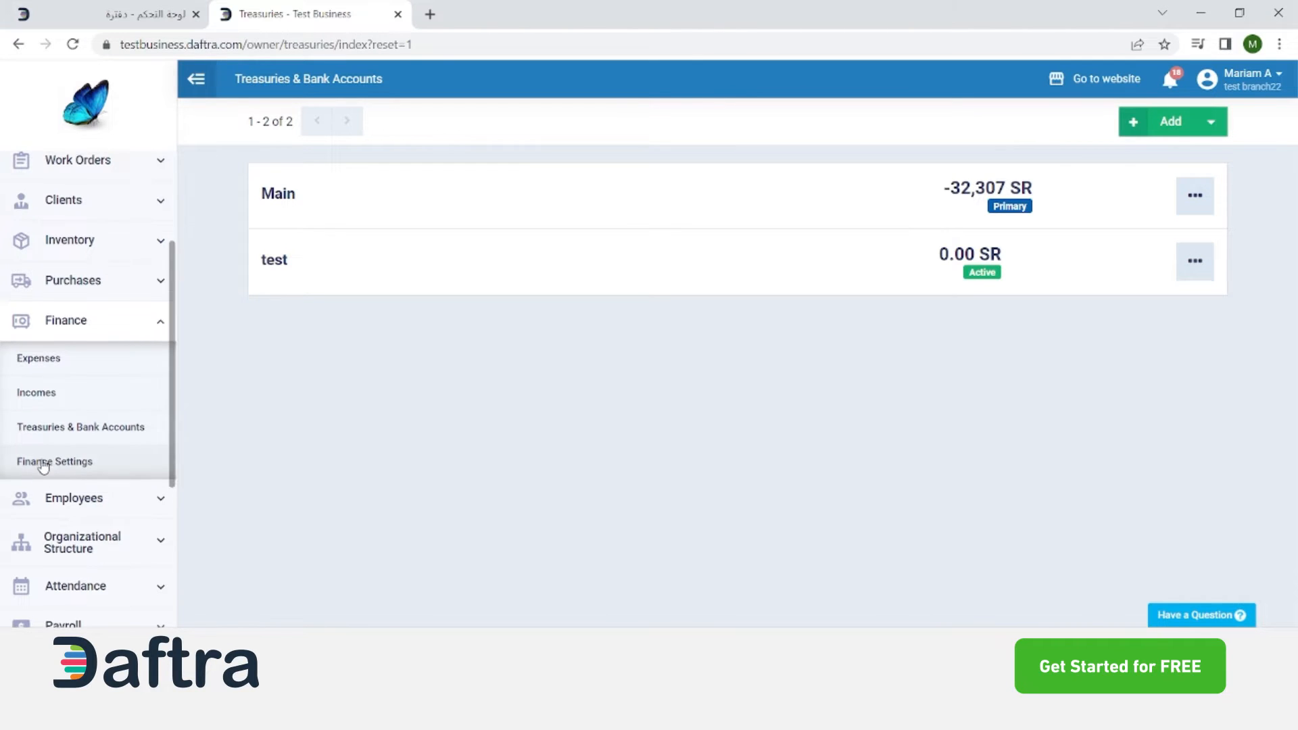
{"action": "scroll", "coordinate": [45, 457], "scroll_direction": "down", "scroll_amount": 4}
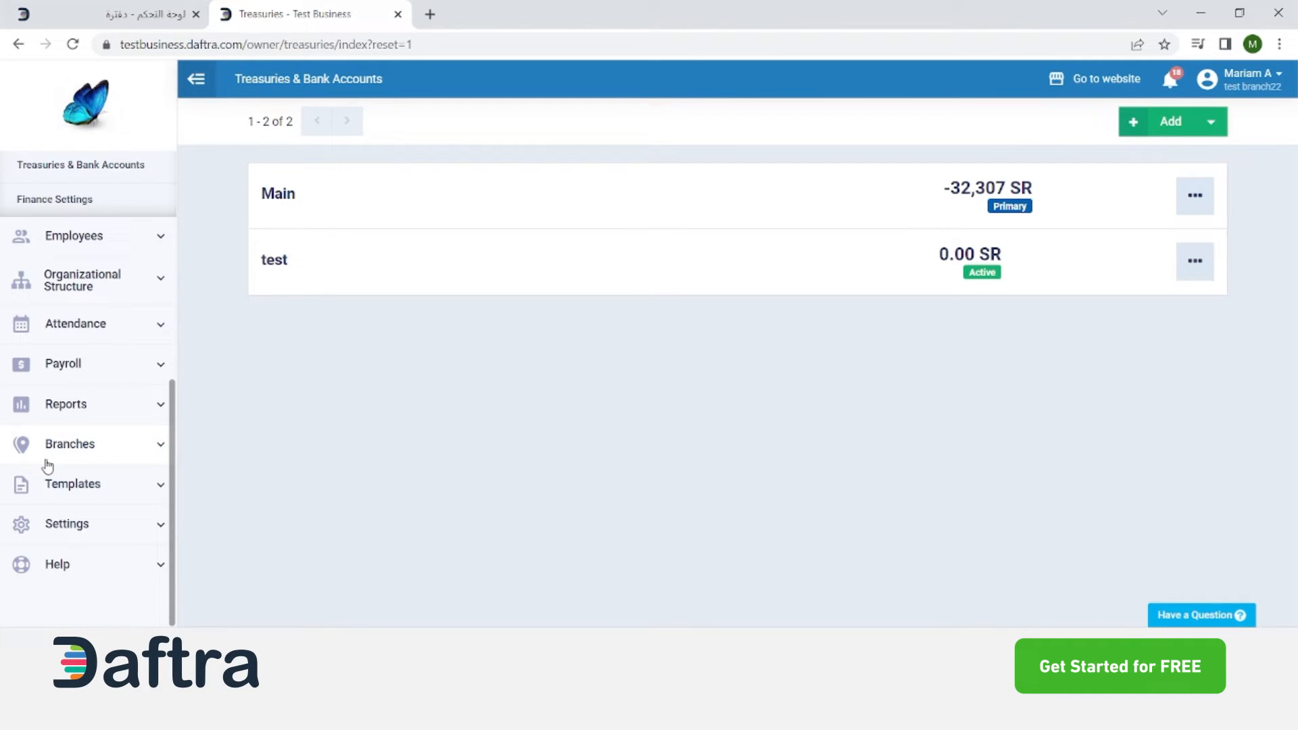
Open the Payment Options settings and look through the available payment gateways, from PayTabs and Bank Transfer to Credit Card and Cheque
{"action": "left_click", "coordinate": [66, 526]}
{"action": "scroll", "coordinate": [28, 391], "scroll_direction": "down", "scroll_amount": 1}
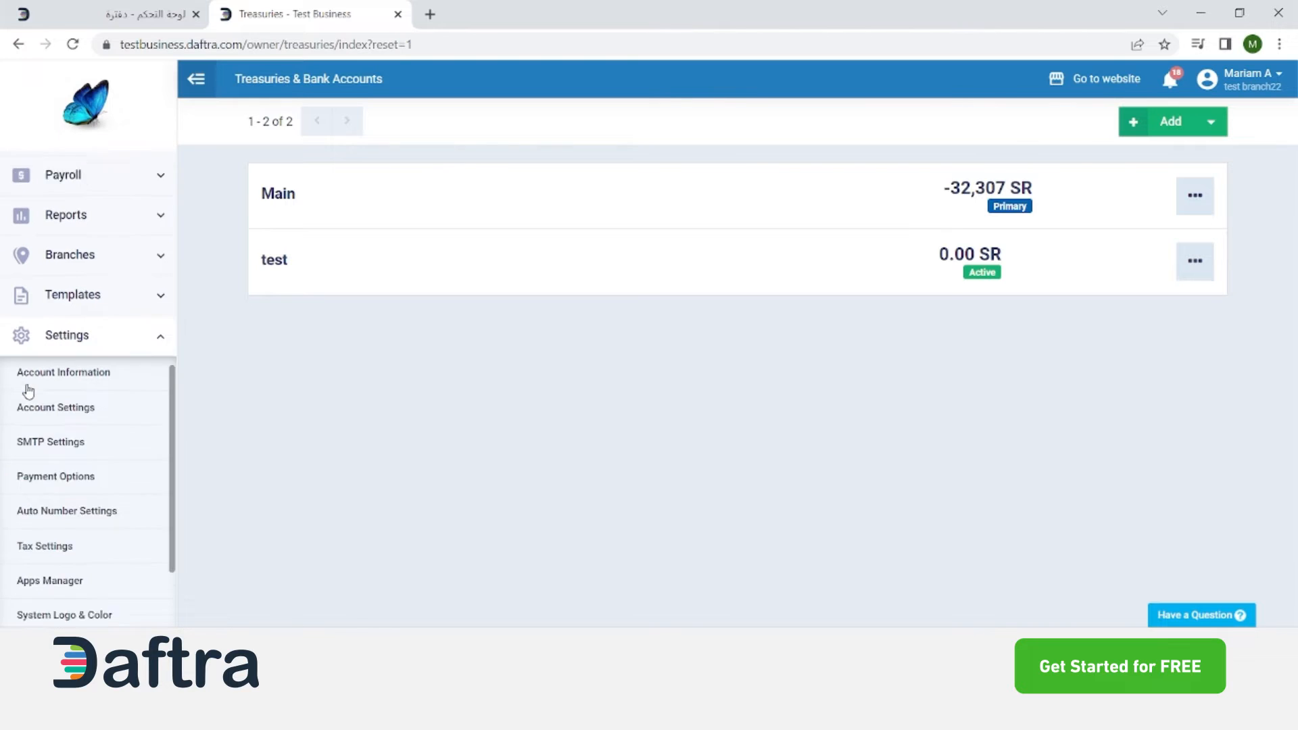
{"action": "scroll", "coordinate": [115, 455], "scroll_direction": "down", "scroll_amount": 2}
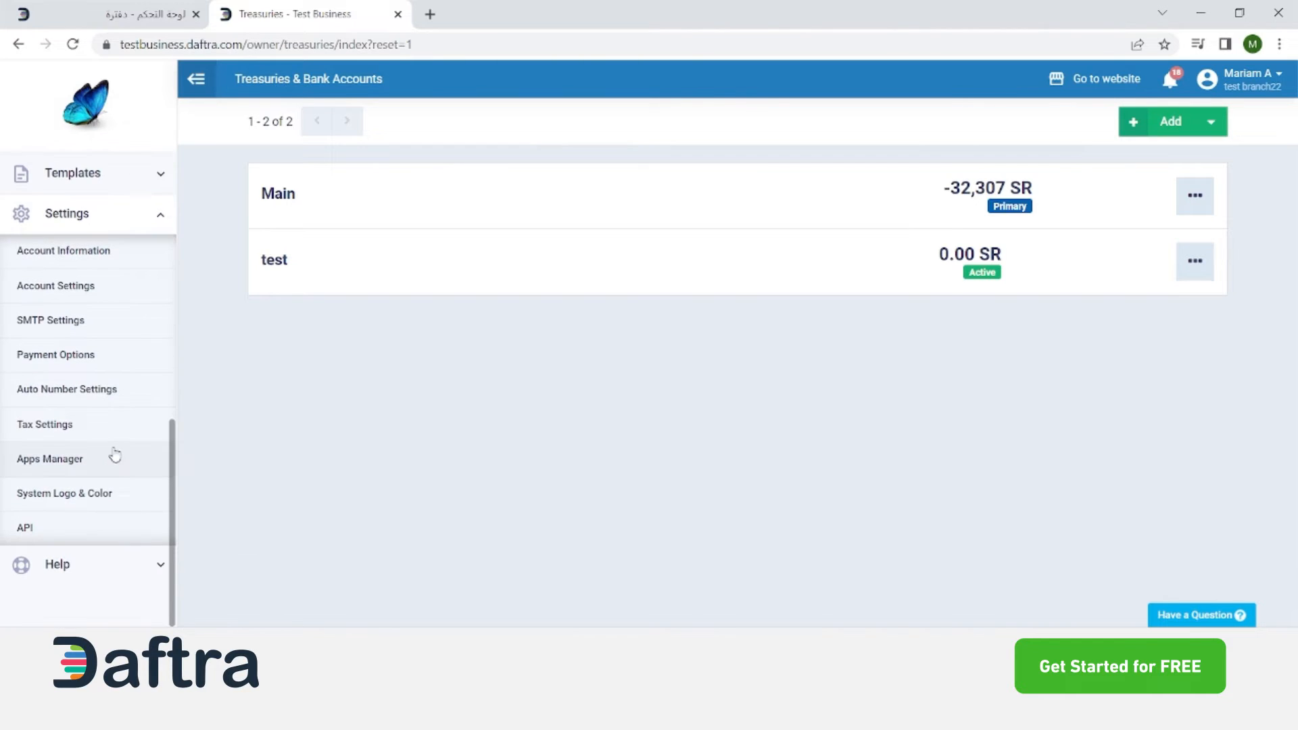
{"action": "left_click", "coordinate": [58, 363]}
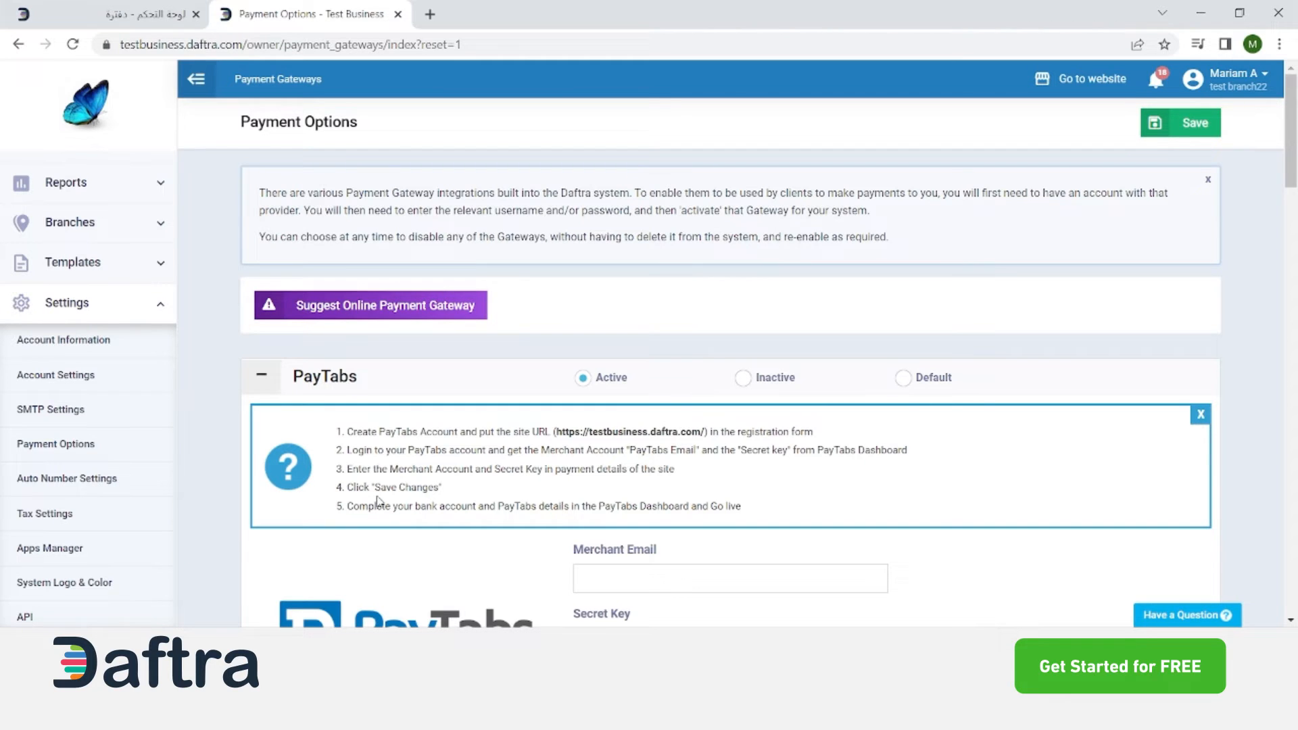
{"action": "scroll", "coordinate": [414, 492], "scroll_direction": "down", "scroll_amount": 7}
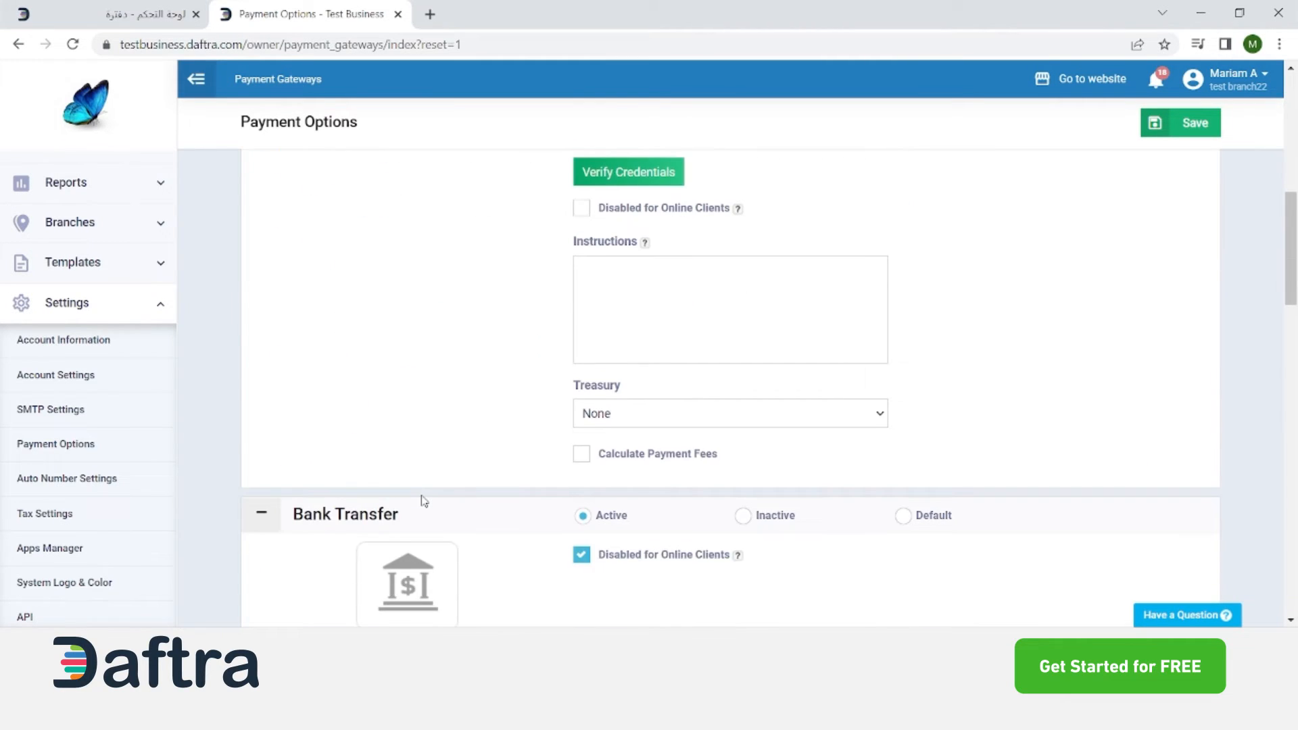
{"action": "scroll", "coordinate": [424, 501], "scroll_direction": "up", "scroll_amount": 5}
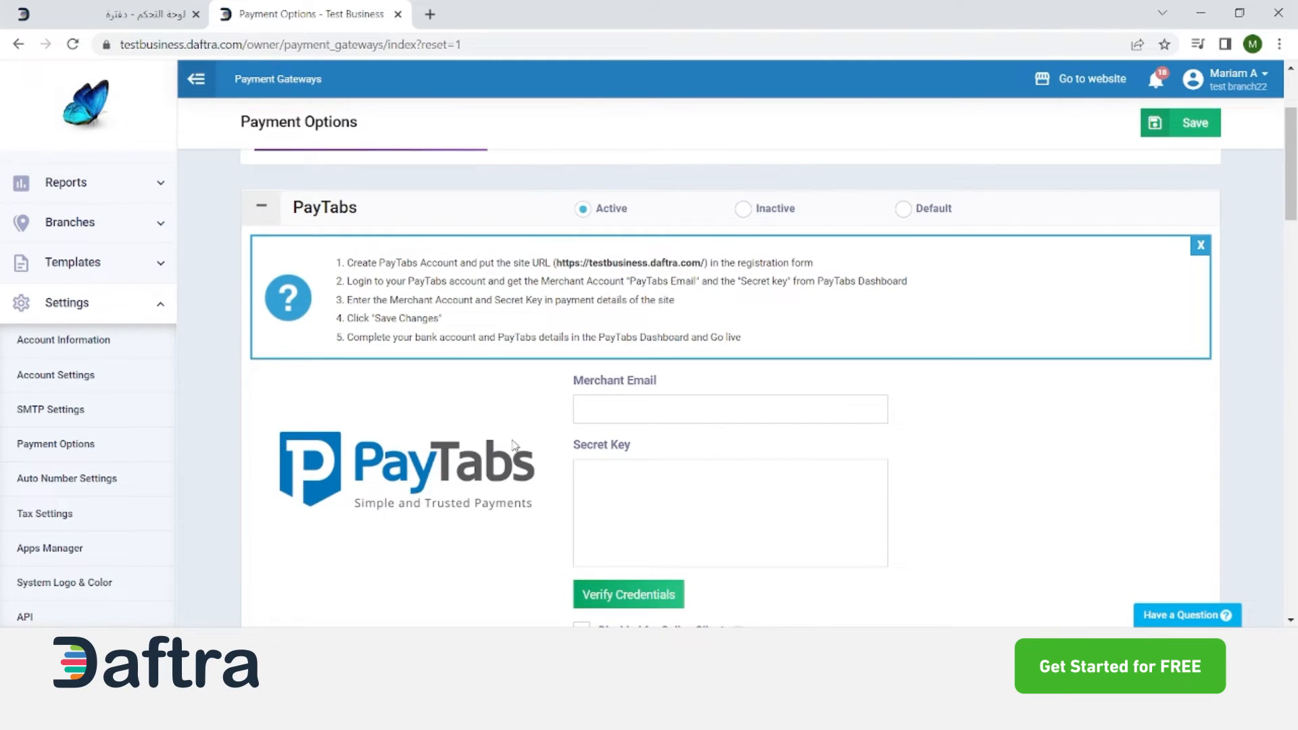
{"action": "scroll", "coordinate": [374, 481], "scroll_direction": "down", "scroll_amount": 15}
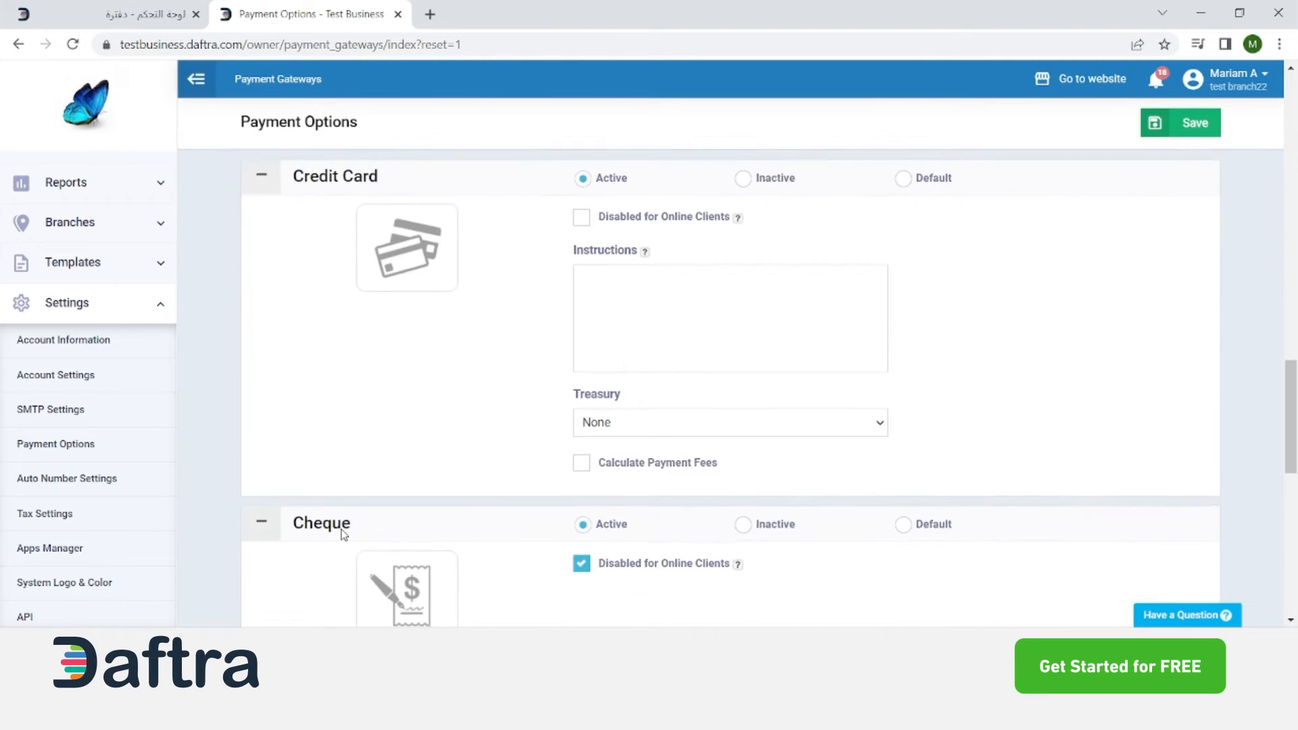
{"action": "scroll", "coordinate": [343, 534], "scroll_direction": "down", "scroll_amount": 4}
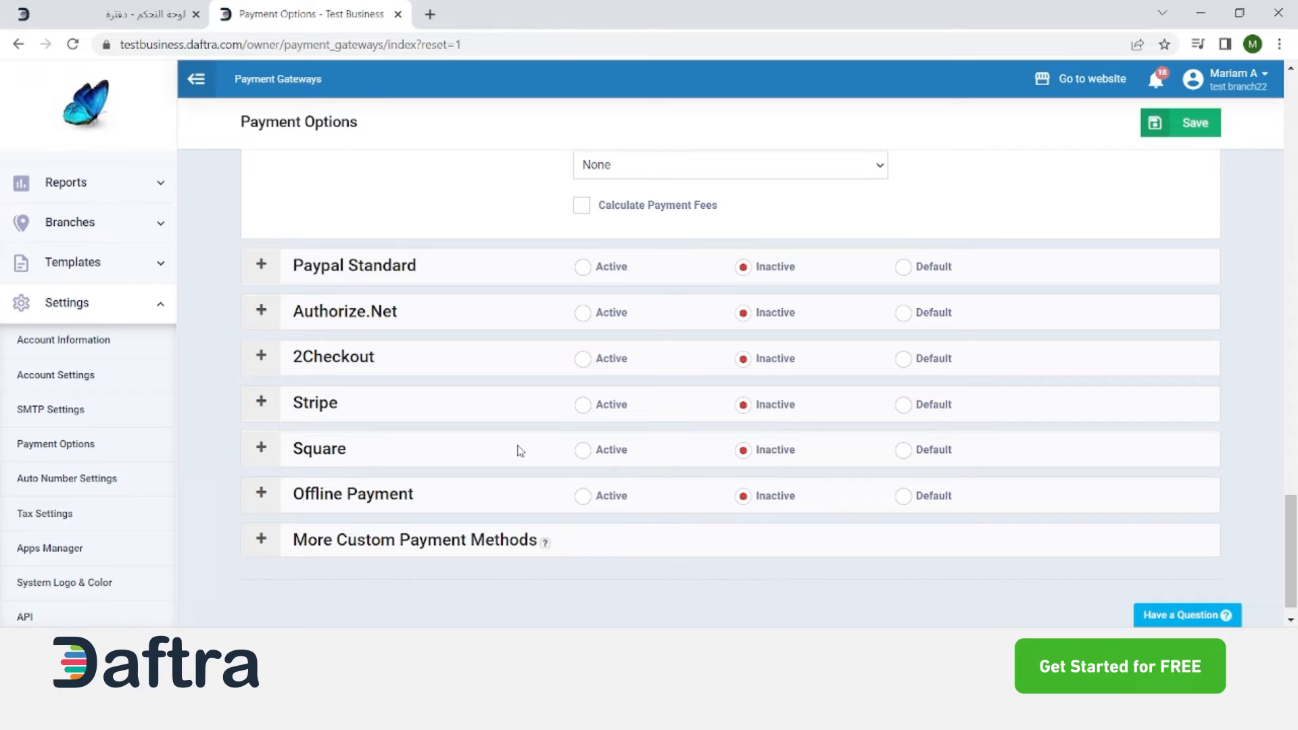
Set the Stripe payment gateway to Active and examine its connection and Treasury settings
{"action": "left_click", "coordinate": [582, 404]}
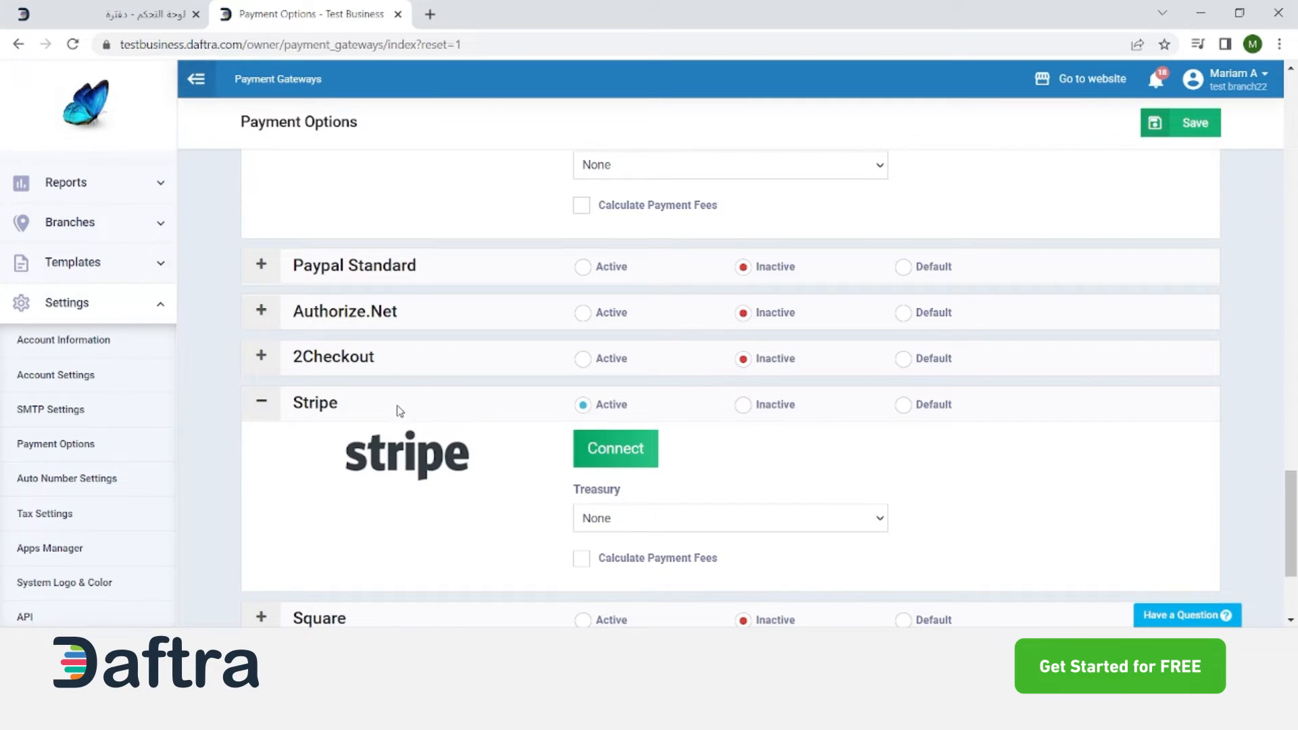
{"action": "scroll", "coordinate": [346, 467], "scroll_direction": "down", "scroll_amount": 1}
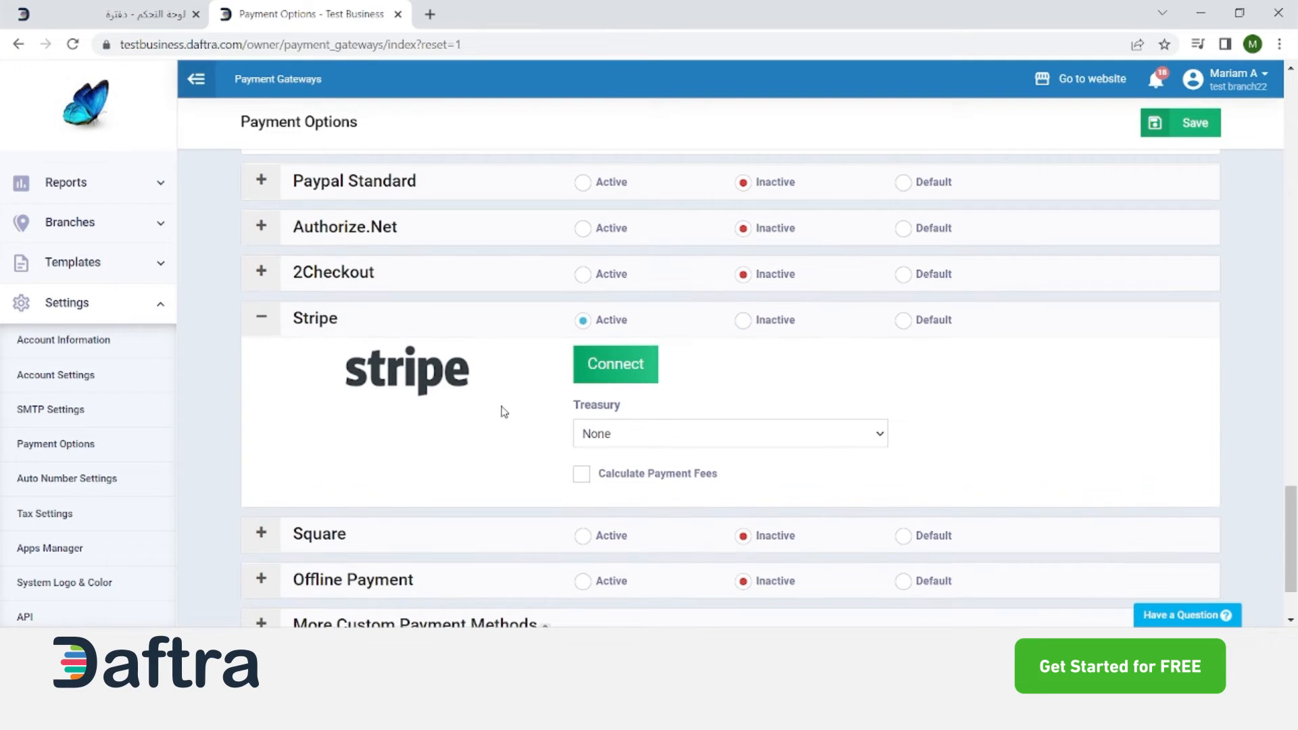
{"action": "left_click_drag", "start_coordinate": [478, 388], "coordinate": [336, 386]}
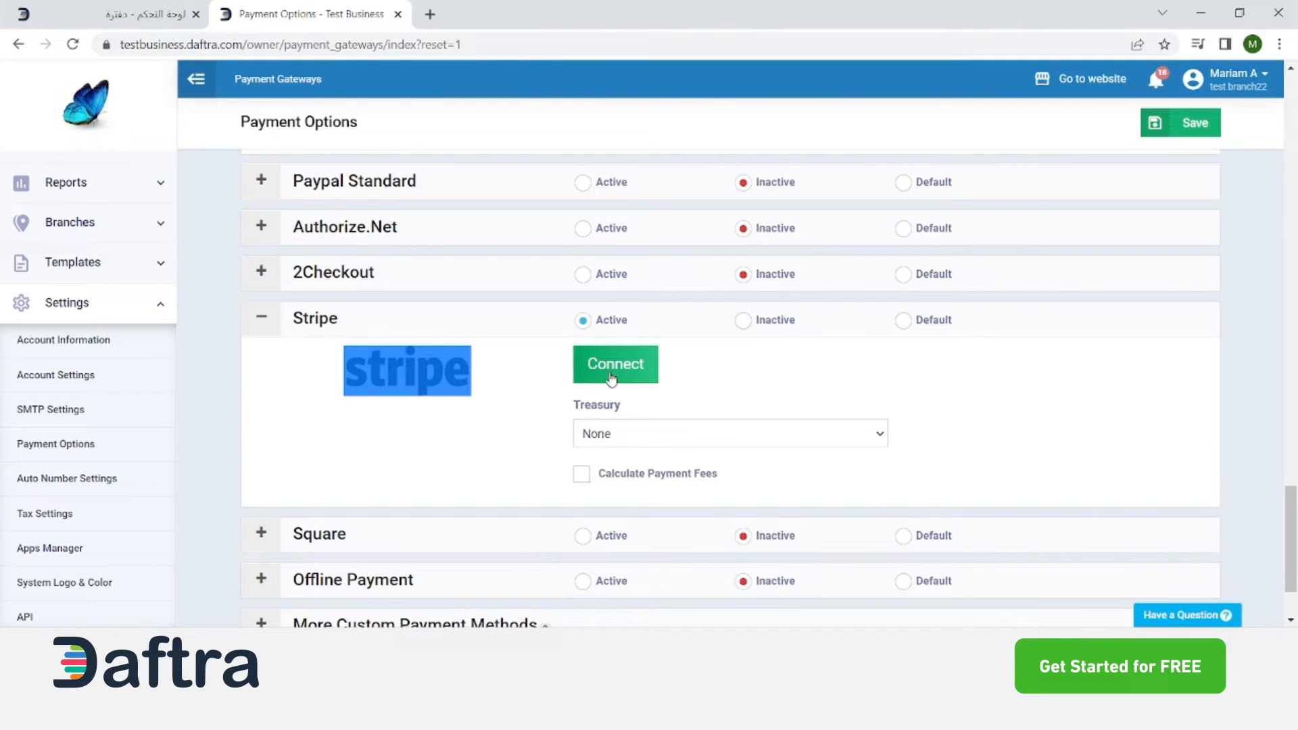
{"action": "left_click", "coordinate": [513, 416]}
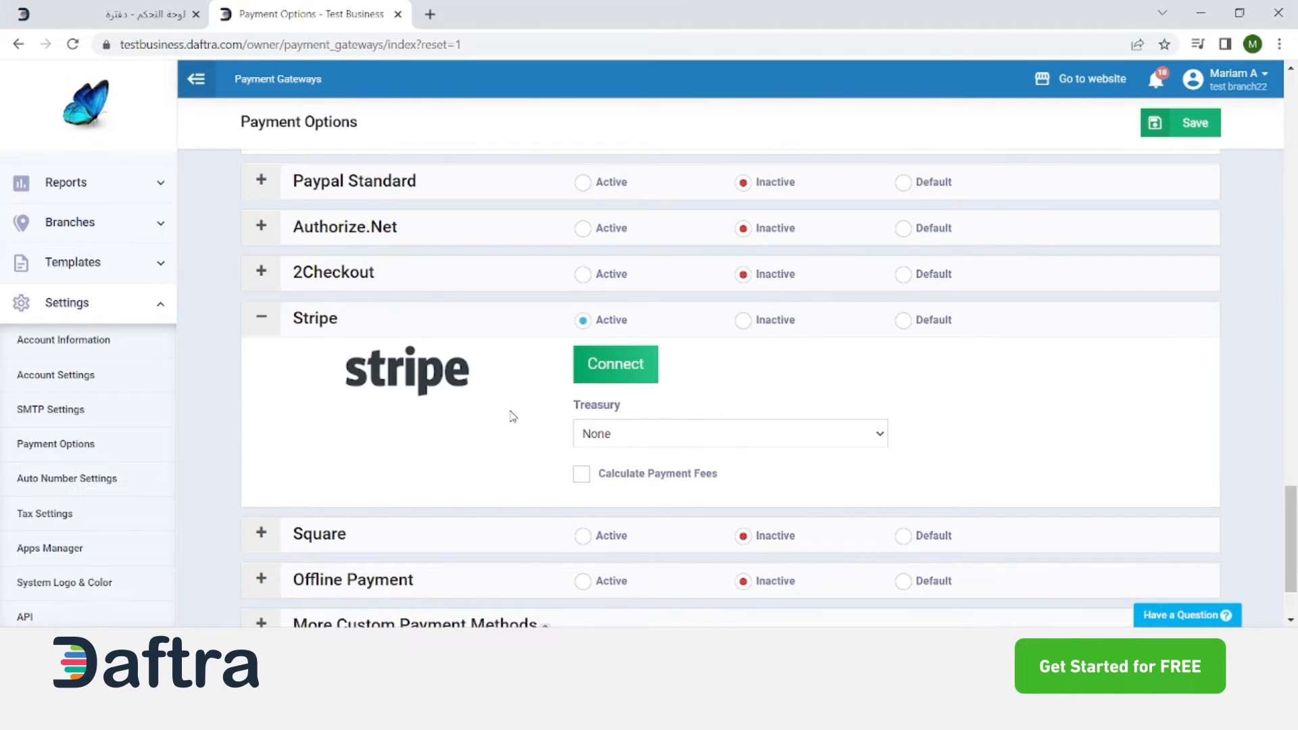
{"action": "left_click", "coordinate": [604, 434]}
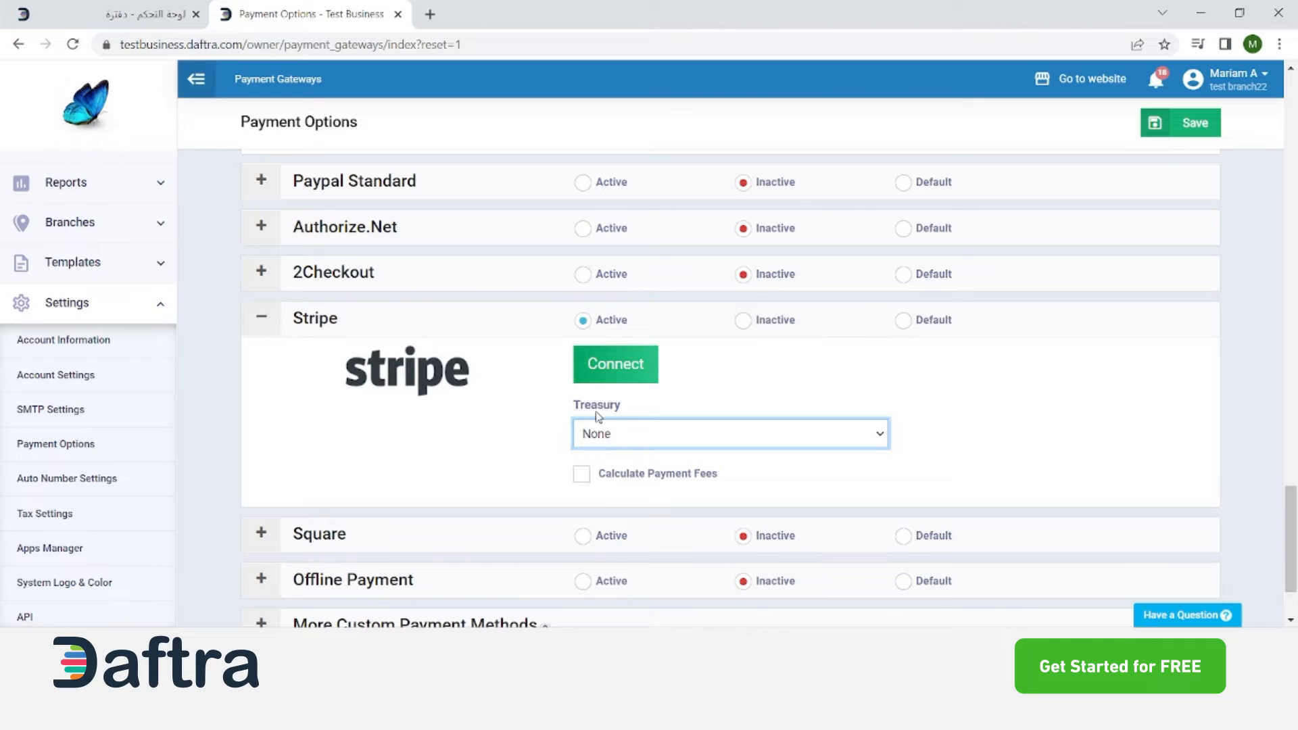
{"action": "left_click", "coordinate": [503, 465]}
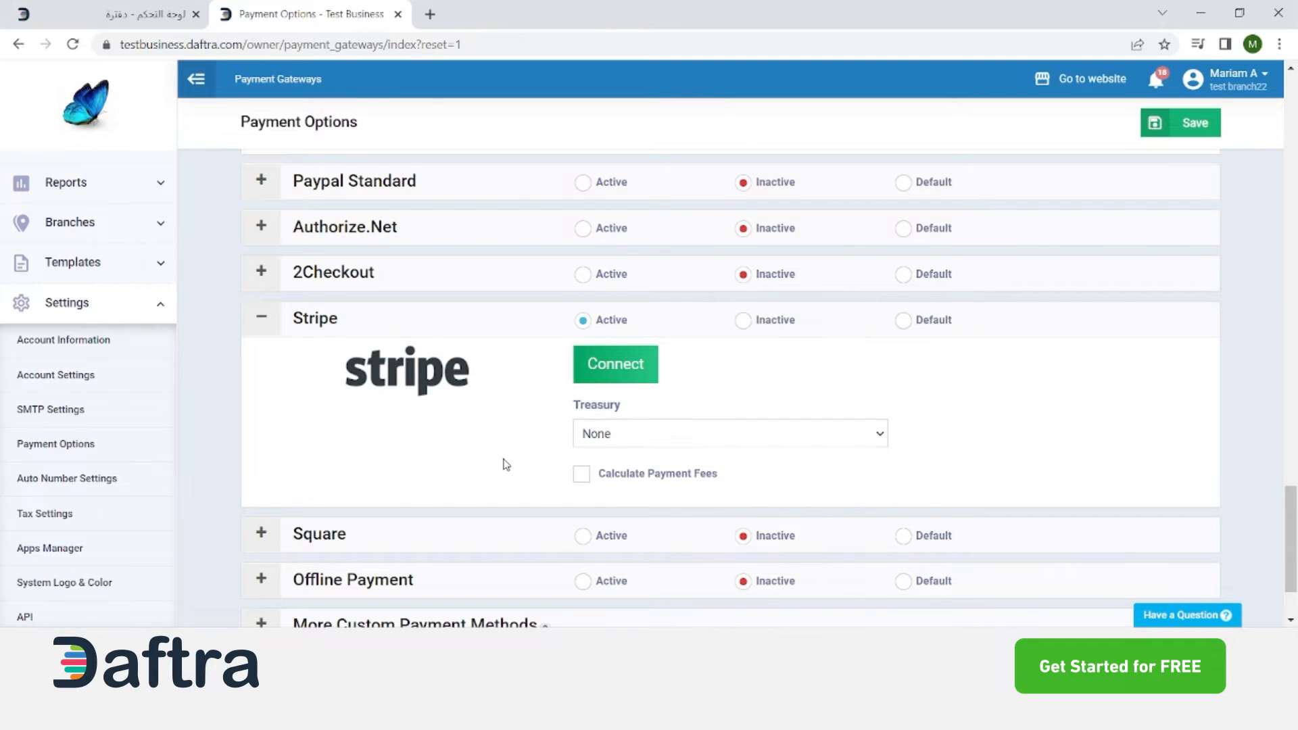
Enable Calculate Payment Fees for Stripe and review the Fixed Amount, Percentage and Minimum Amount fields
{"action": "scroll", "coordinate": [525, 469], "scroll_direction": "down", "scroll_amount": 2}
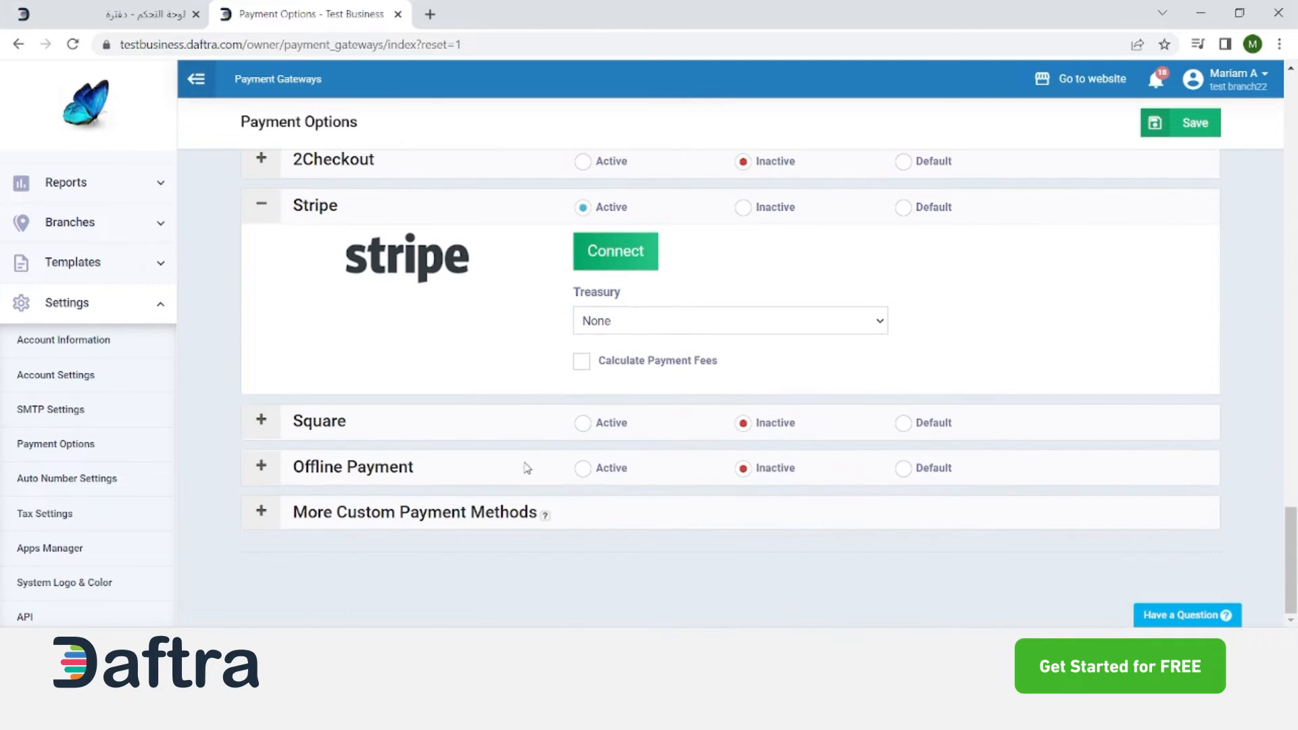
{"action": "left_click", "coordinate": [610, 369]}
{"action": "left_click", "coordinate": [648, 423]}
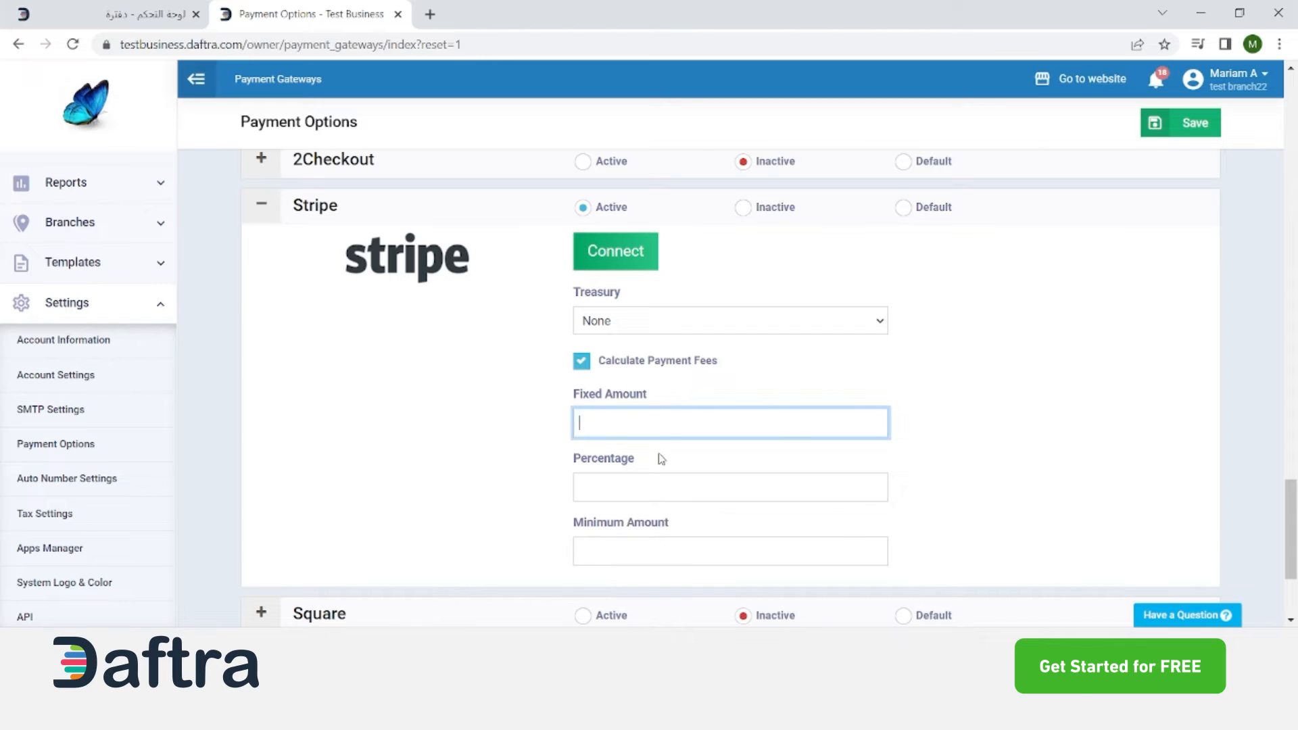
{"action": "left_click", "coordinate": [589, 494]}
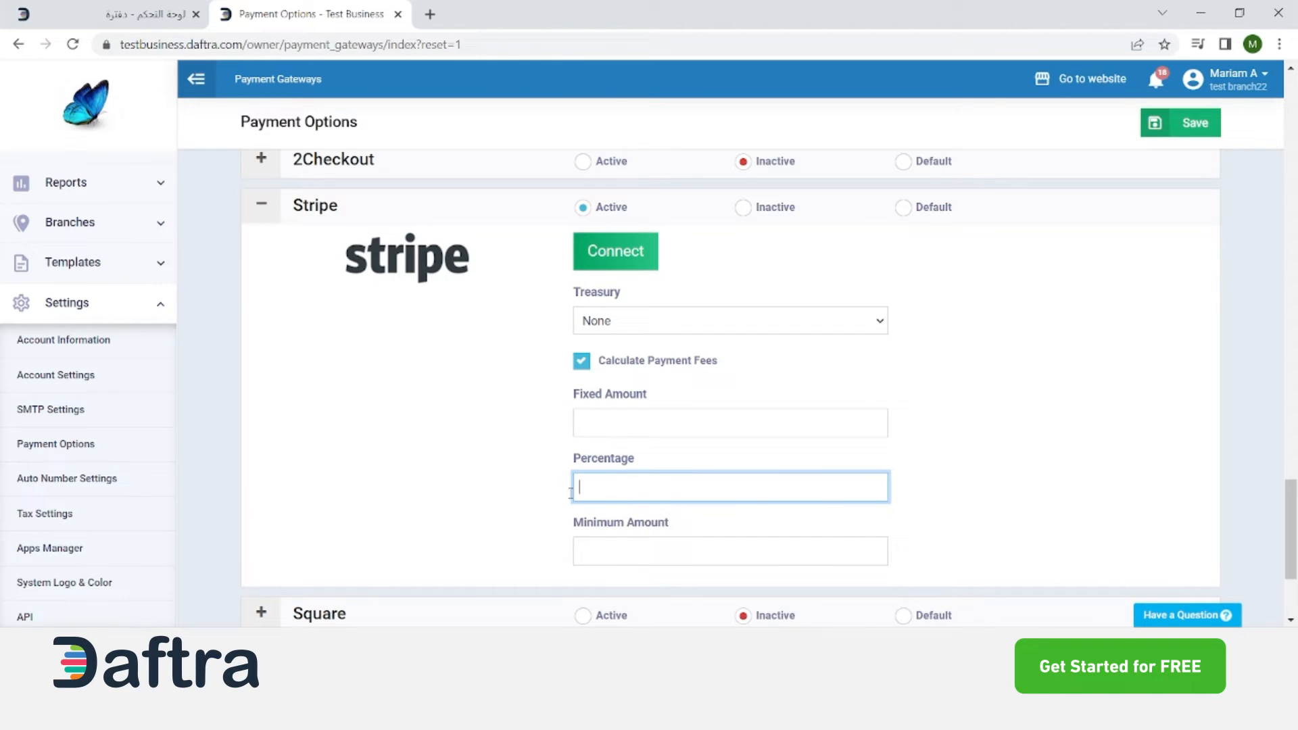
{"action": "left_click", "coordinate": [506, 488]}
{"action": "left_click", "coordinate": [617, 539]}
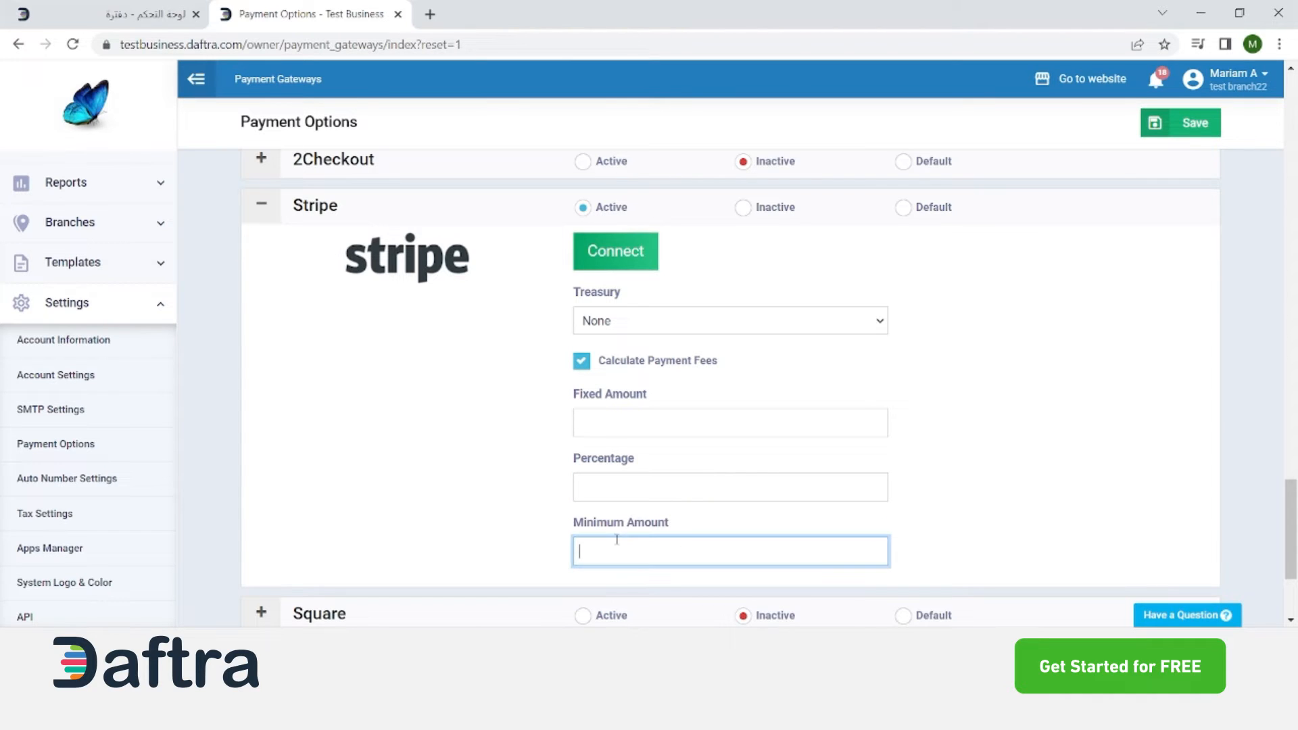
{"action": "left_click", "coordinate": [498, 510]}
Expand the More Custom Payment Methods section and start adding a new payment method
{"action": "scroll", "coordinate": [499, 510], "scroll_direction": "down", "scroll_amount": 3}
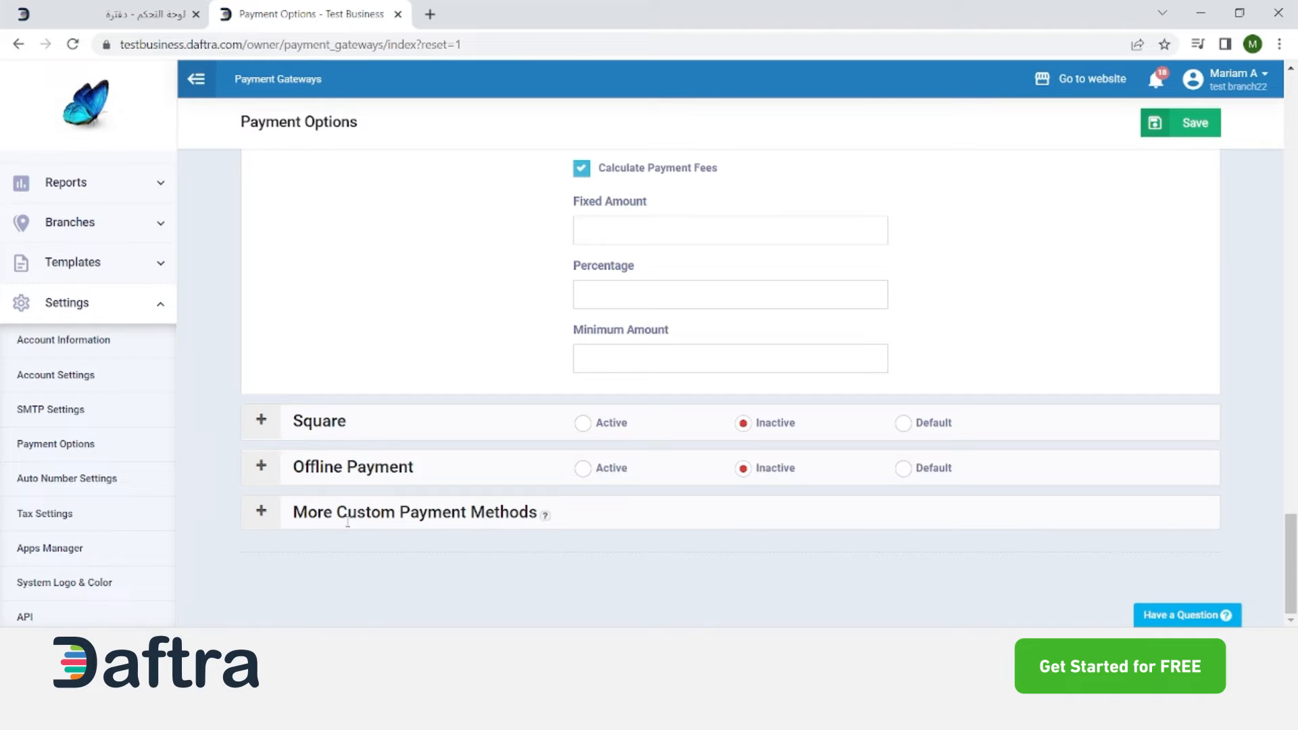
{"action": "left_click", "coordinate": [273, 516]}
{"action": "scroll", "coordinate": [269, 512], "scroll_direction": "down", "scroll_amount": 2}
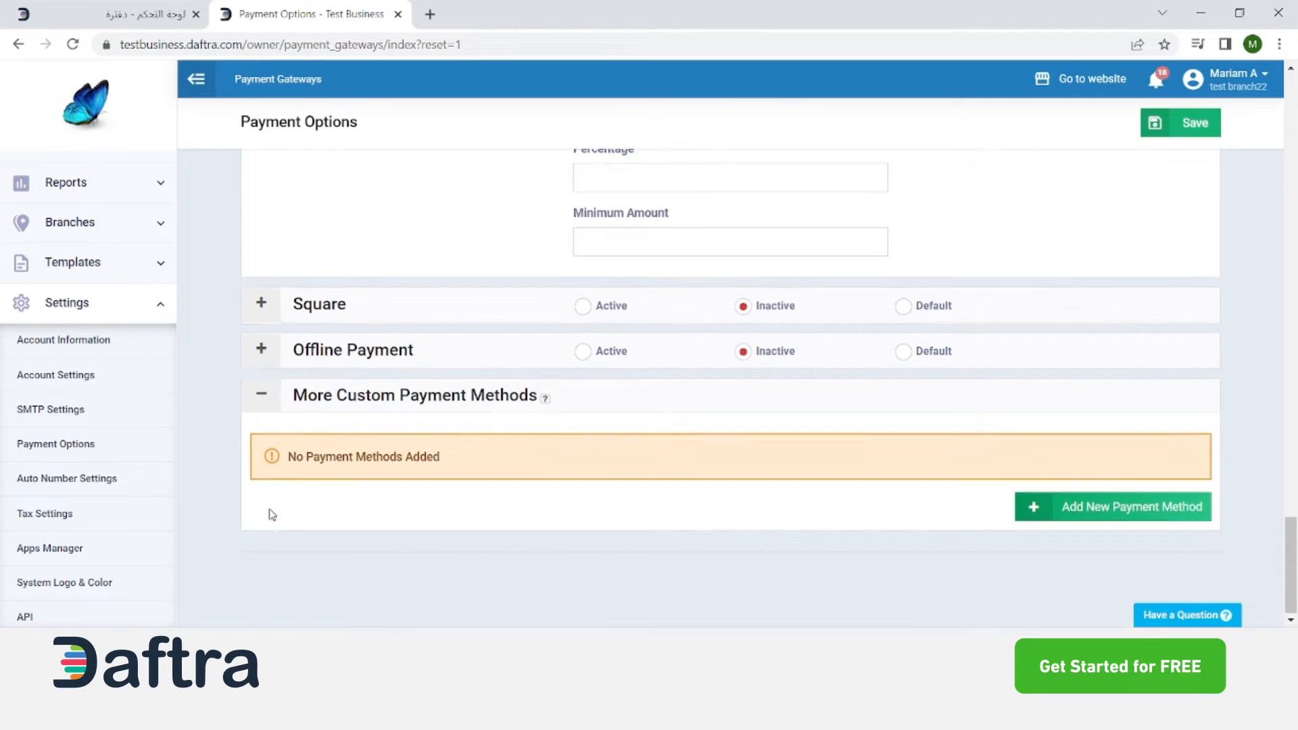
{"action": "left_click", "coordinate": [1115, 518]}
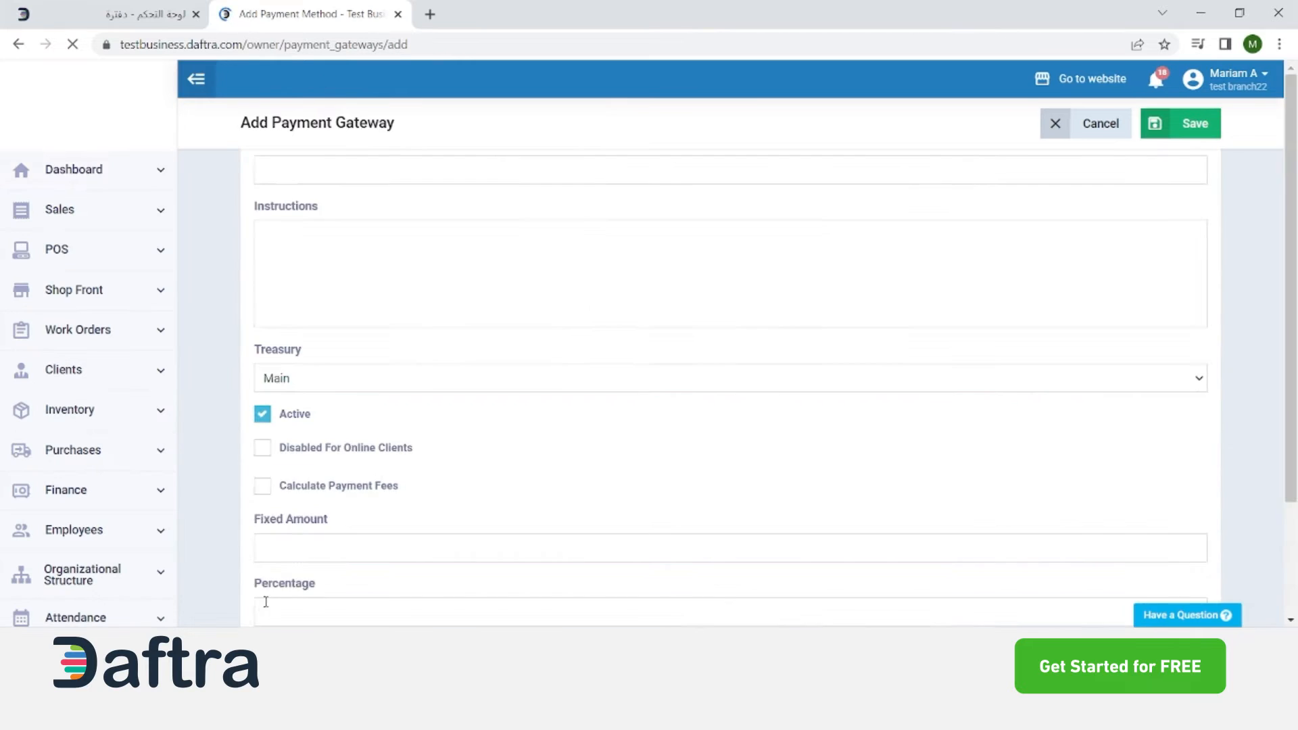
Review the Name, Instructions and Treasury fields of the new payment gateway, including the Instructions help text
{"action": "left_click", "coordinate": [295, 212]}
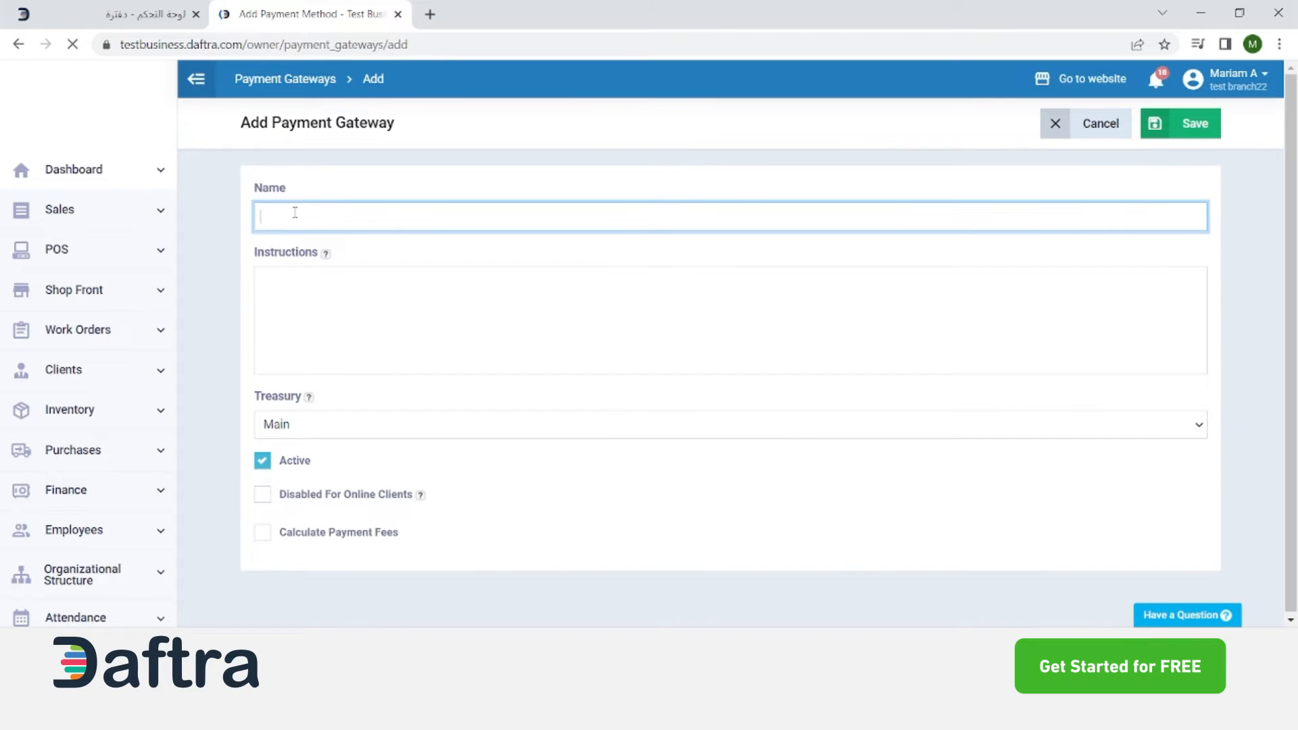
{"action": "left_click", "coordinate": [313, 293]}
{"action": "mouse_move", "coordinate": [326, 255]}
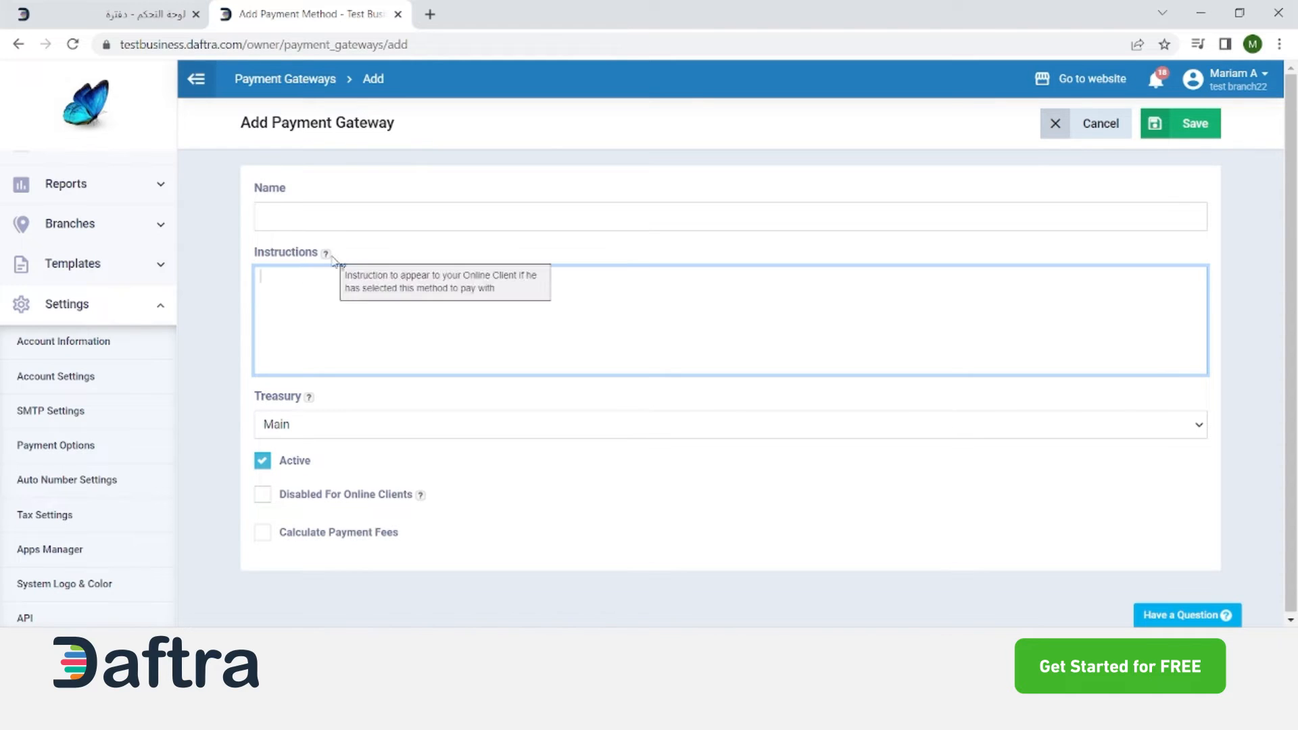
{"action": "left_click", "coordinate": [314, 431]}
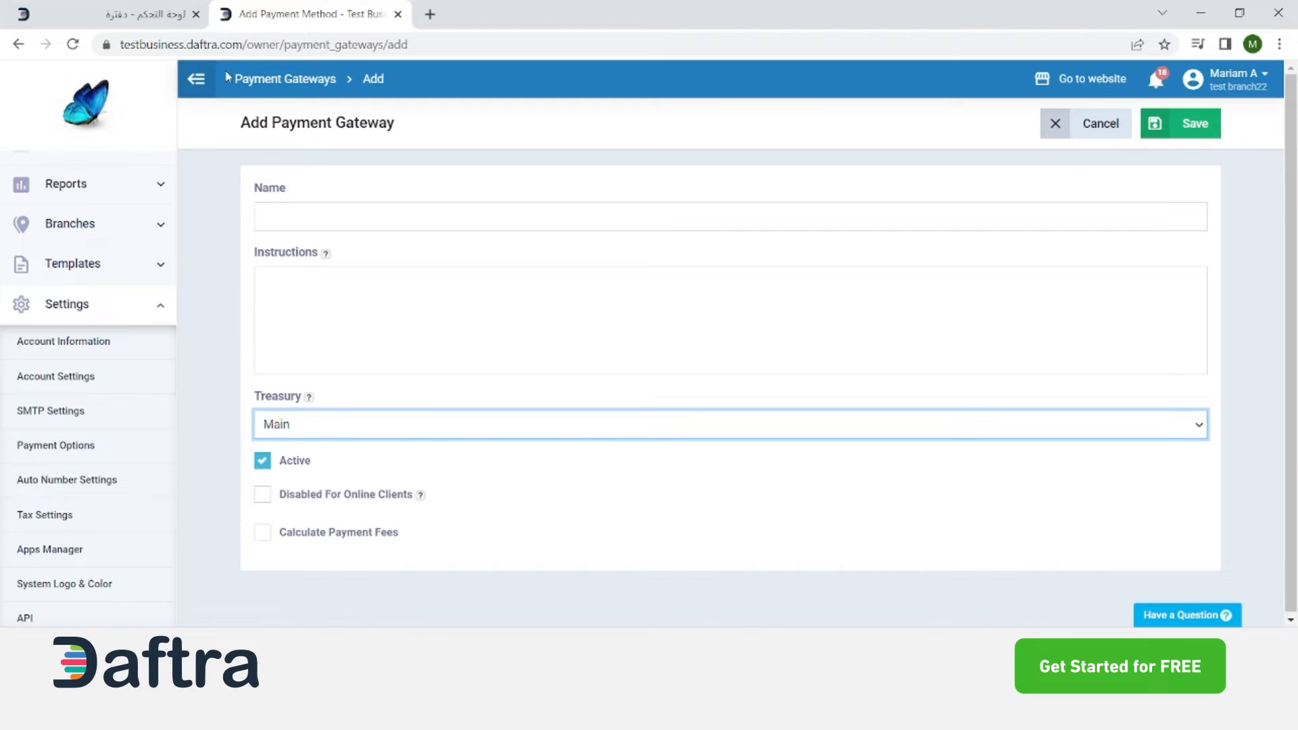
{"action": "left_click", "coordinate": [211, 290]}
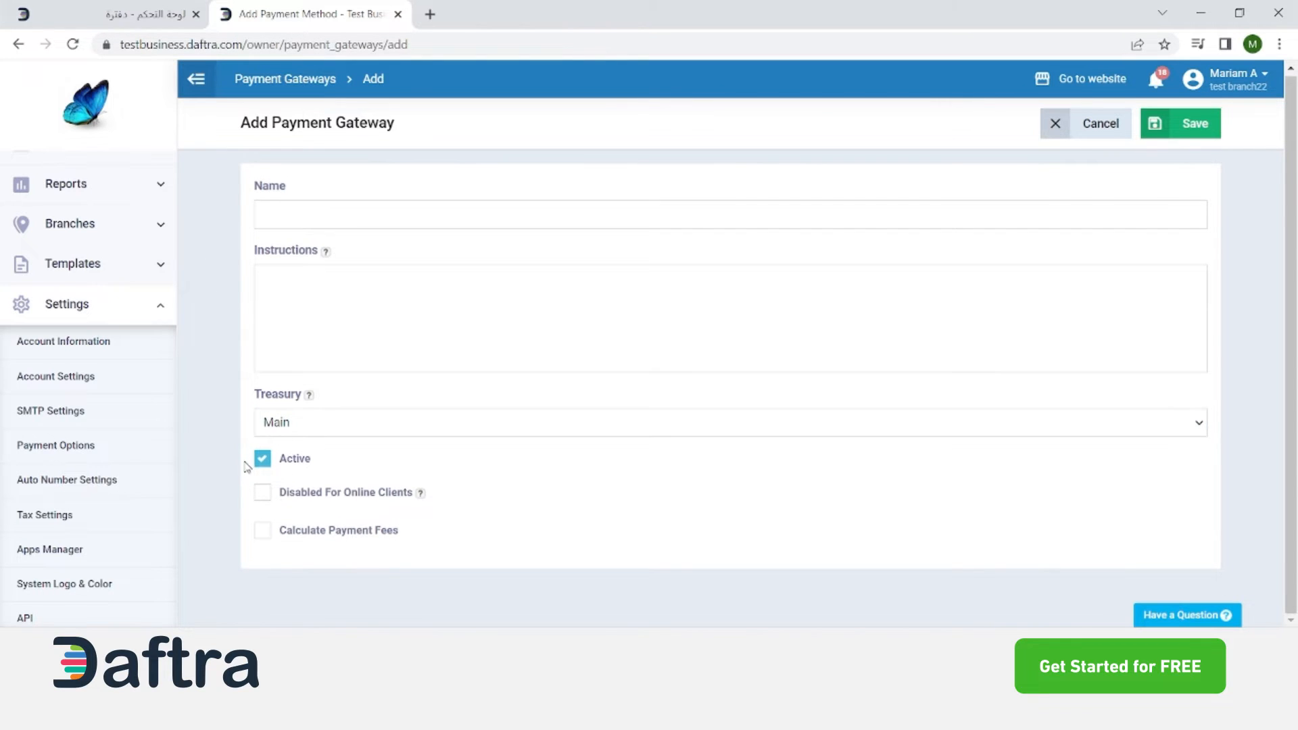
Enable Calculate Payment Fees for the new payment gateway, view its fee fields, and disable the option again
{"action": "left_click", "coordinate": [295, 535]}
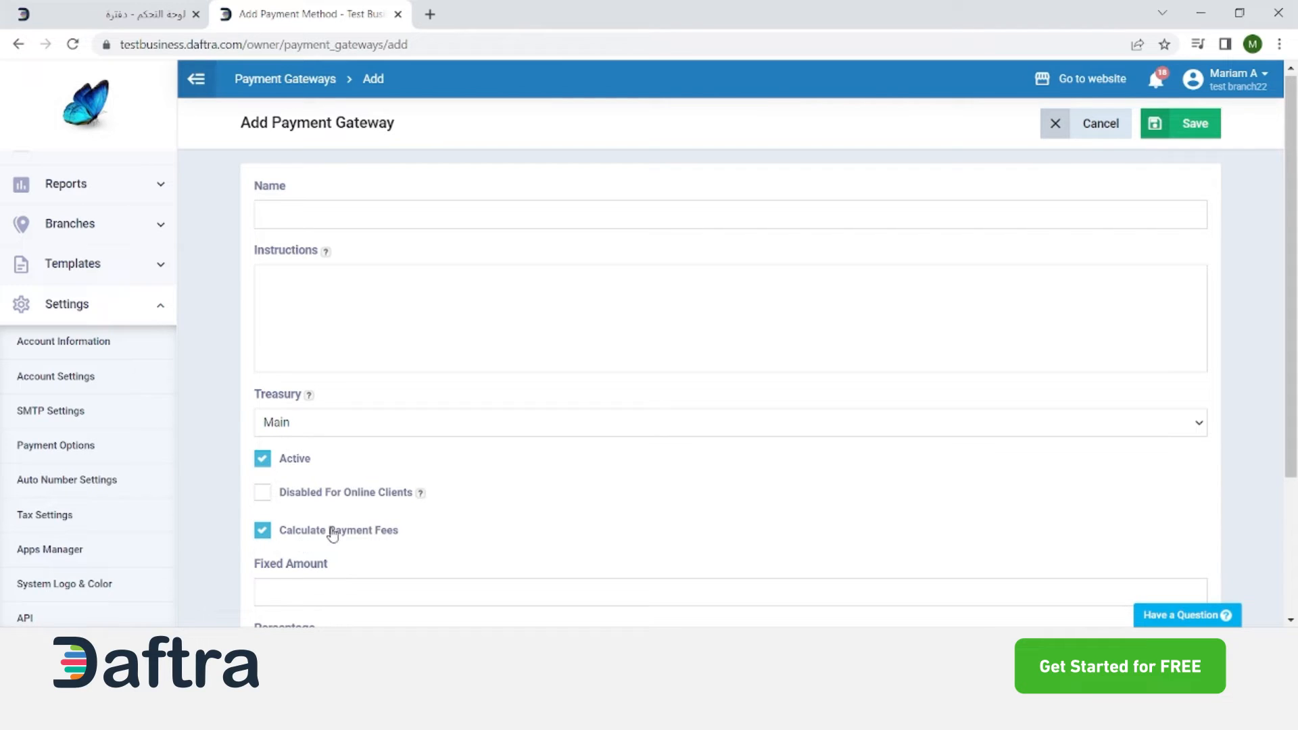
{"action": "scroll", "coordinate": [359, 517], "scroll_direction": "down", "scroll_amount": 3}
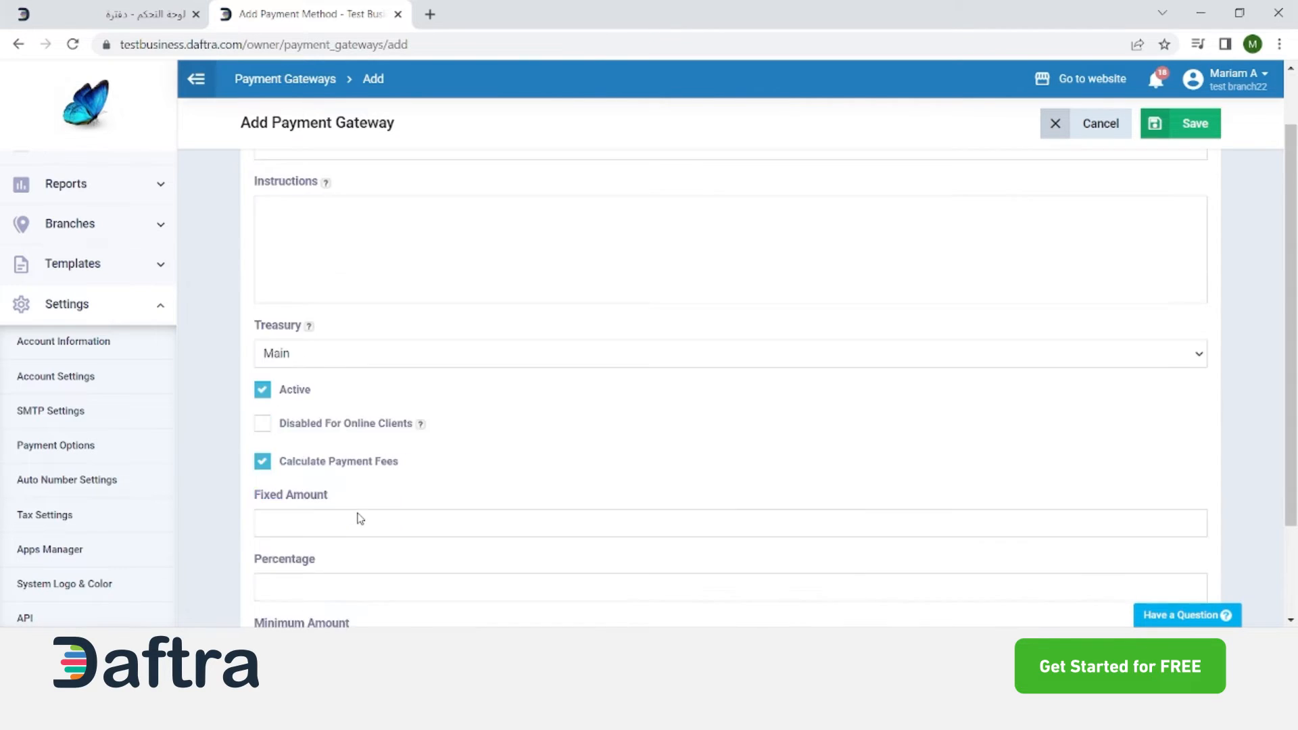
{"action": "scroll", "coordinate": [768, 377], "scroll_direction": "up", "scroll_amount": 3}
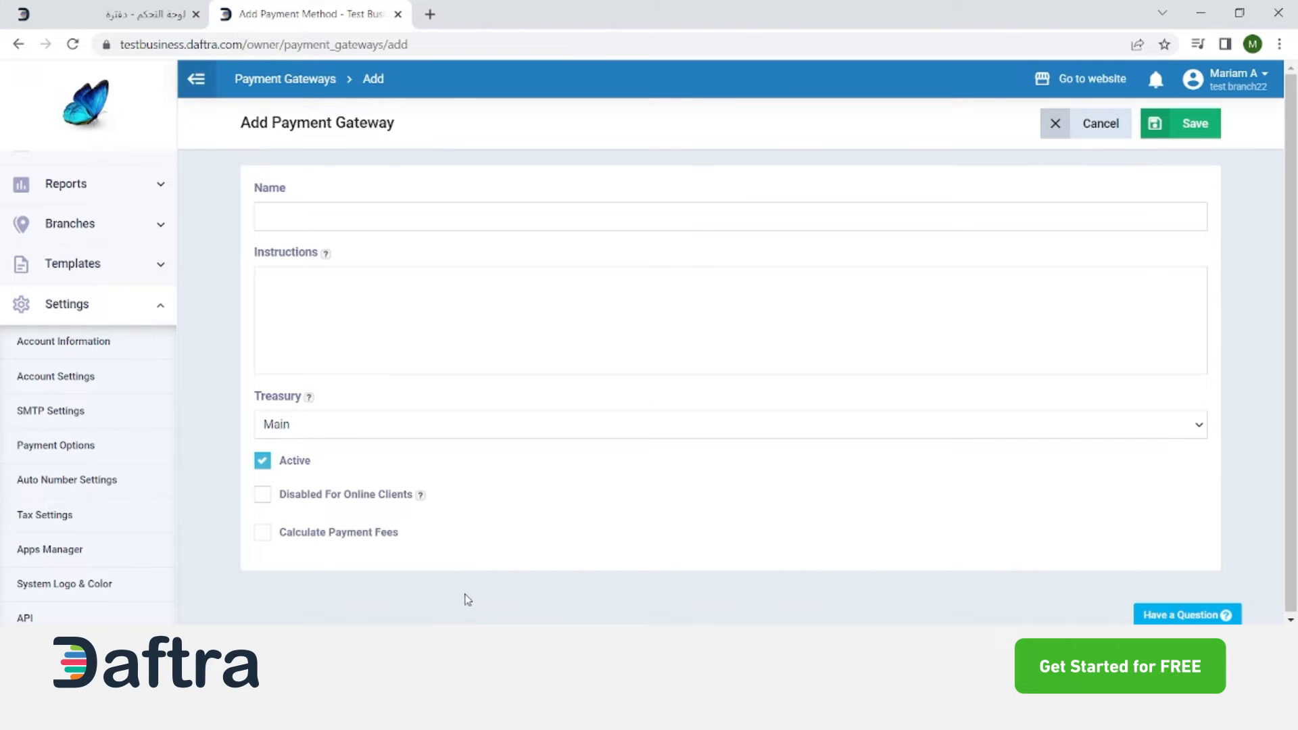
Leave the payment gateway unsaved, open the Invoice/Estimate Layouts among the printable templates and look through the existing layouts
{"action": "scroll", "coordinate": [98, 406], "scroll_direction": "up", "scroll_amount": 1}
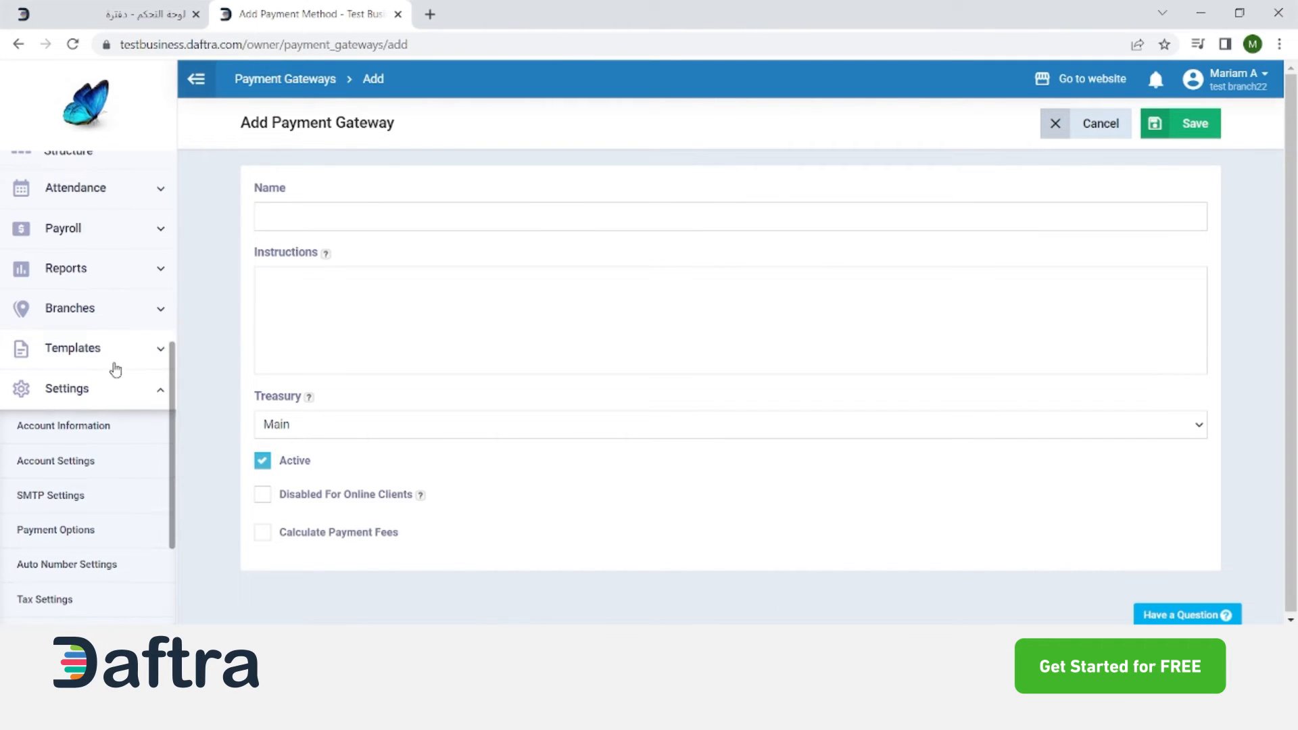
{"action": "left_click", "coordinate": [119, 365]}
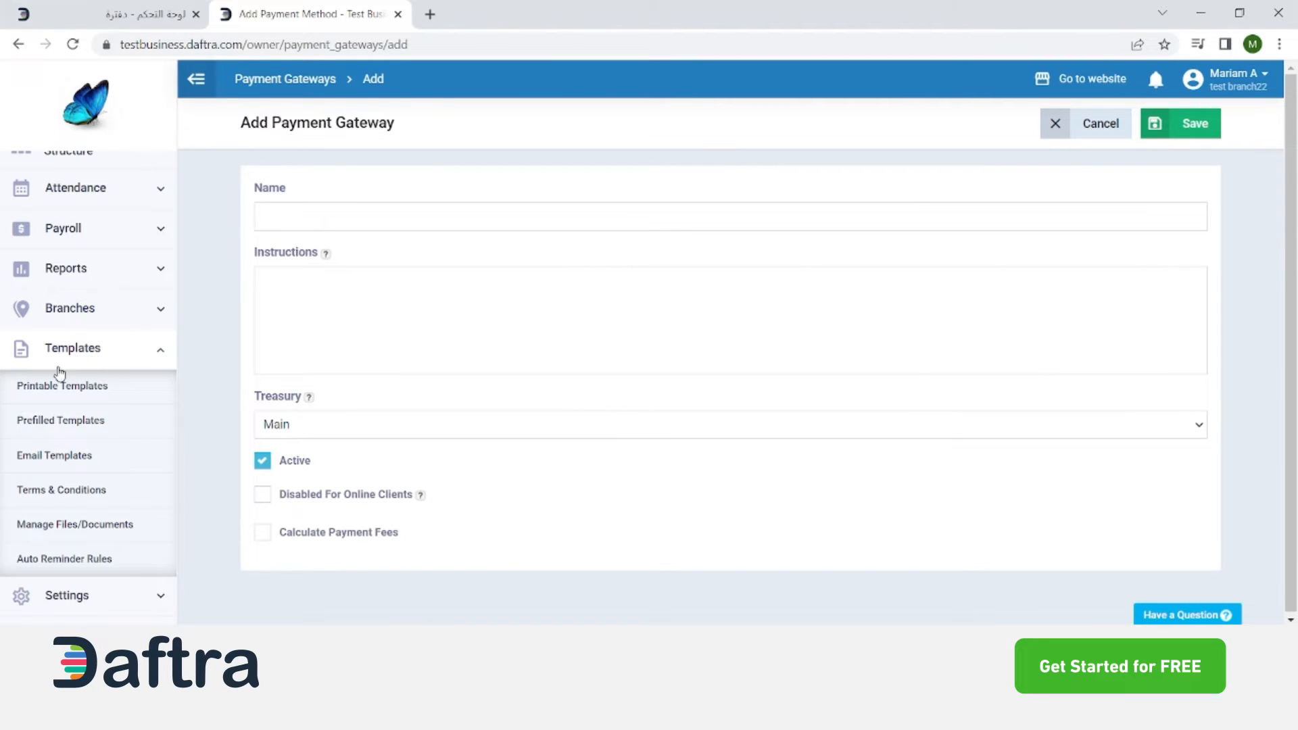
{"action": "left_click", "coordinate": [139, 390]}
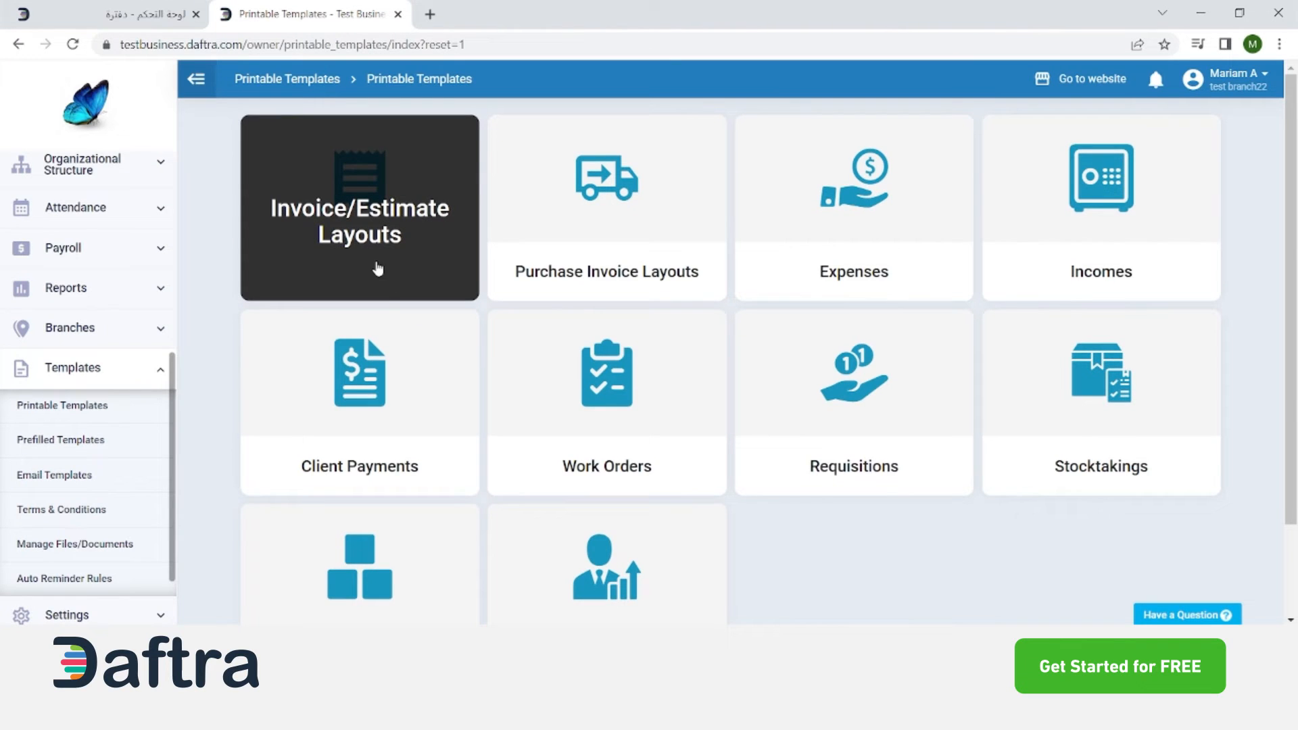
{"action": "left_click", "coordinate": [378, 271]}
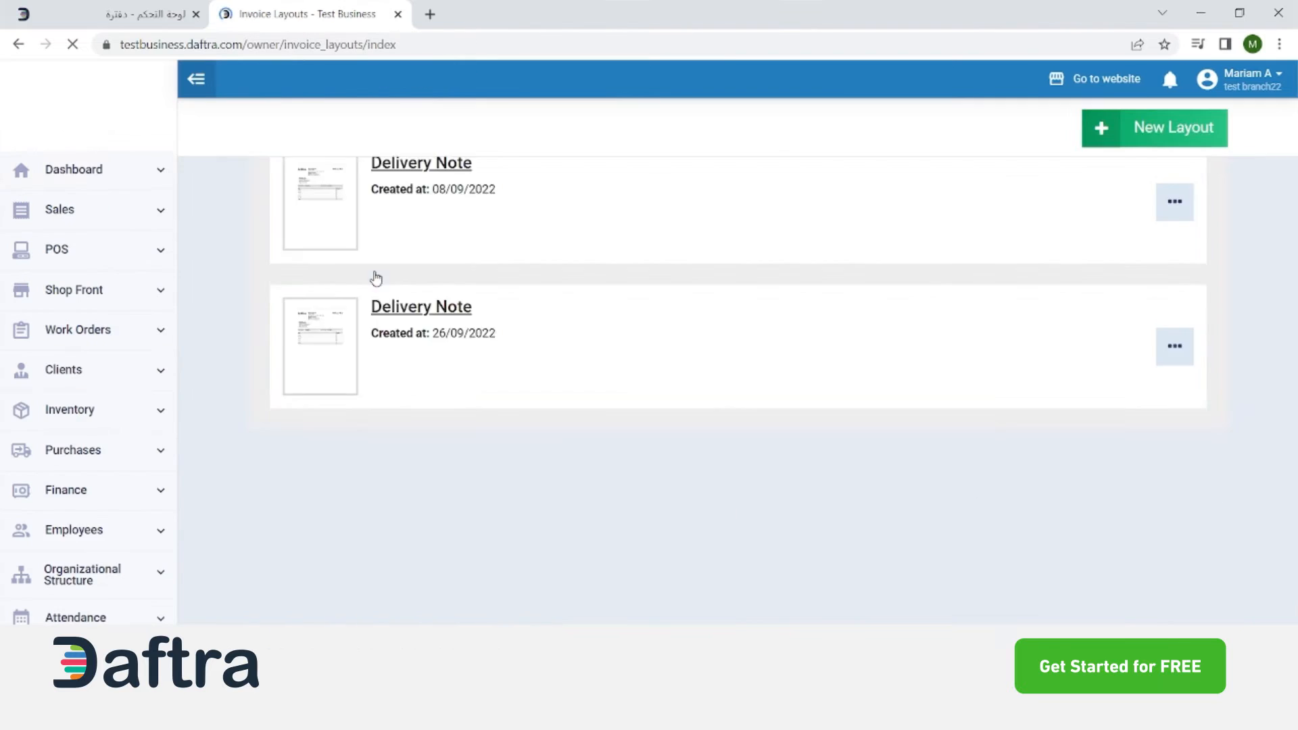
{"action": "scroll", "coordinate": [764, 426], "scroll_direction": "down", "scroll_amount": 15}
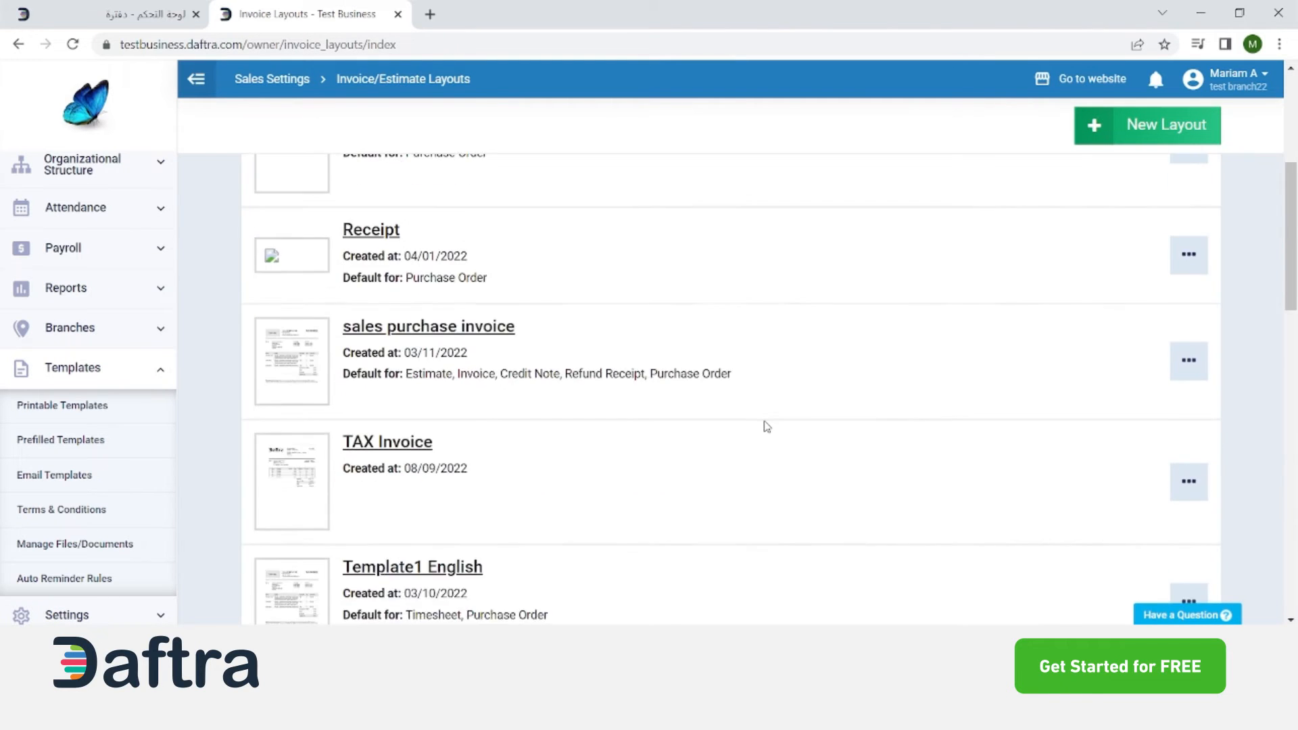
{"action": "scroll", "coordinate": [771, 478], "scroll_direction": "up", "scroll_amount": 15}
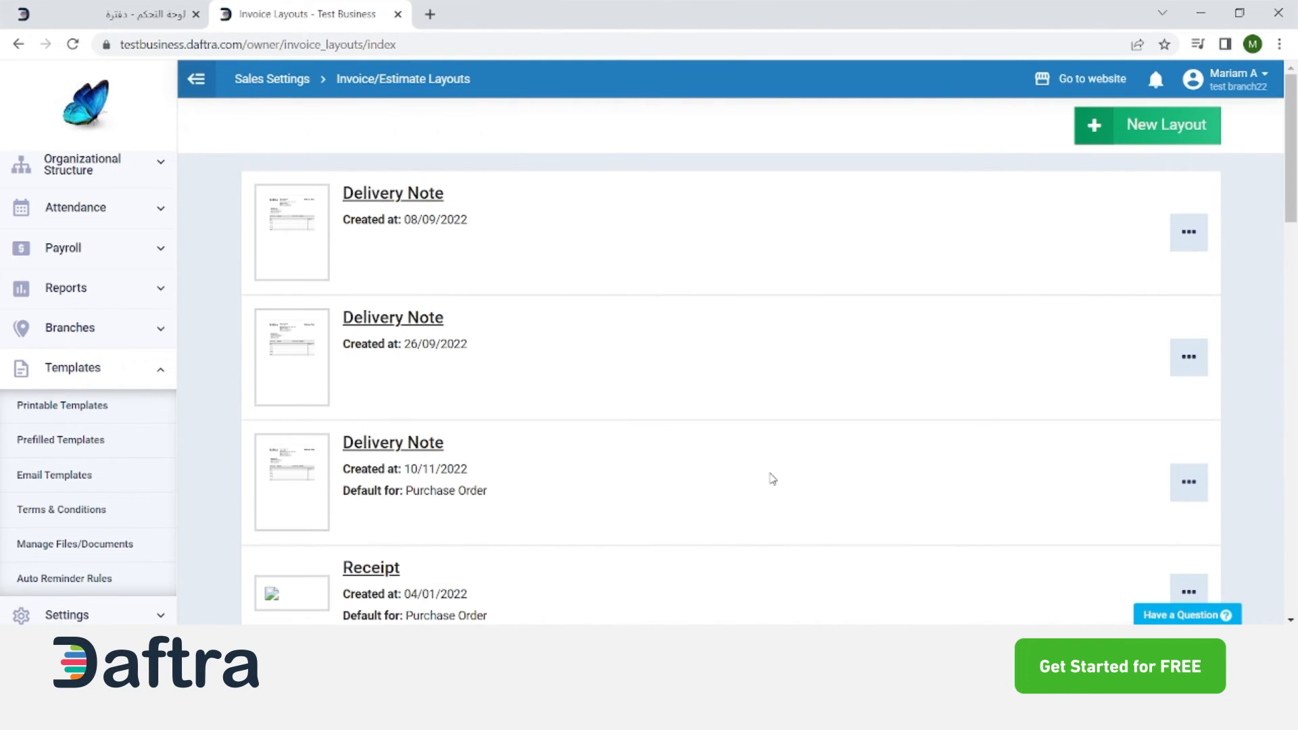
{"action": "scroll", "coordinate": [595, 520], "scroll_direction": "down", "scroll_amount": 5}
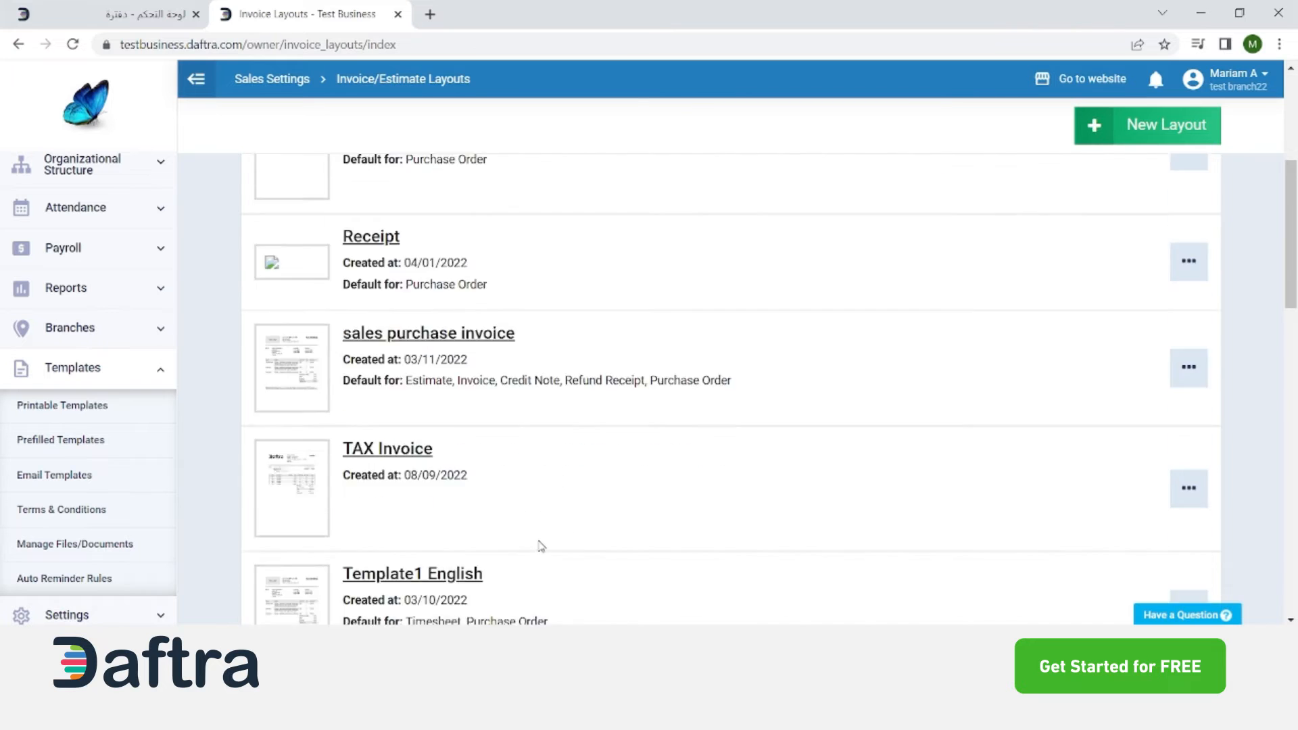
{"action": "scroll", "coordinate": [541, 546], "scroll_direction": "down", "scroll_amount": 10}
{"action": "scroll", "coordinate": [534, 554], "scroll_direction": "down", "scroll_amount": 5}
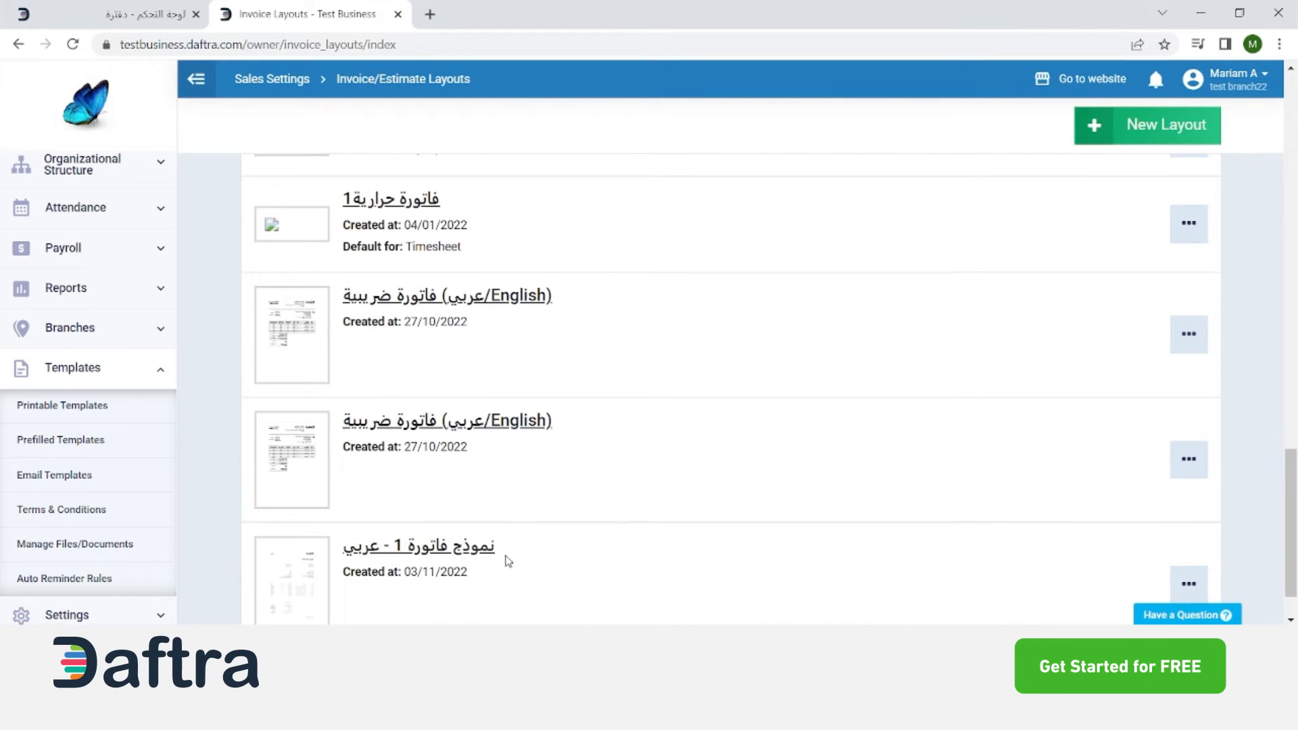
Return to the start of the existing invoice layouts and begin creating a new layout
{"action": "scroll", "coordinate": [507, 491], "scroll_direction": "up", "scroll_amount": 3}
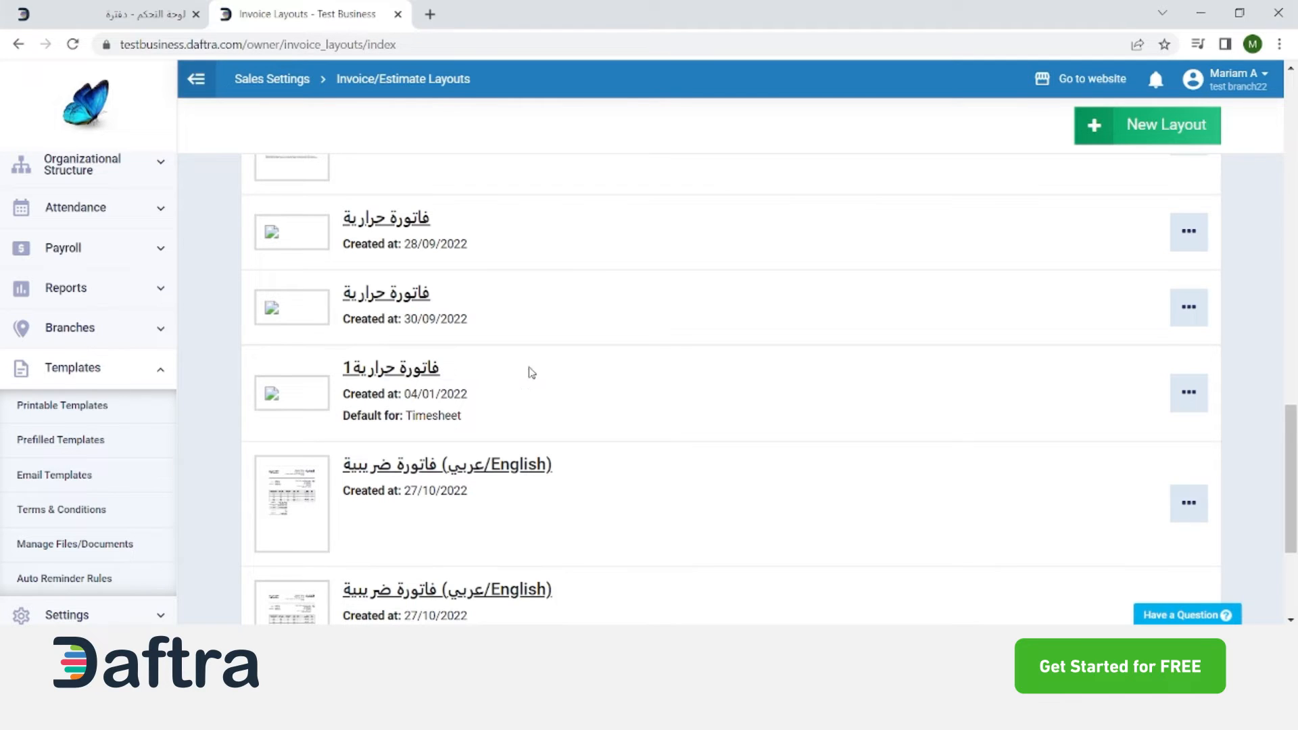
{"action": "scroll", "coordinate": [817, 389], "scroll_direction": "up", "scroll_amount": 4}
{"action": "scroll", "coordinate": [817, 389], "scroll_direction": "up", "scroll_amount": 15}
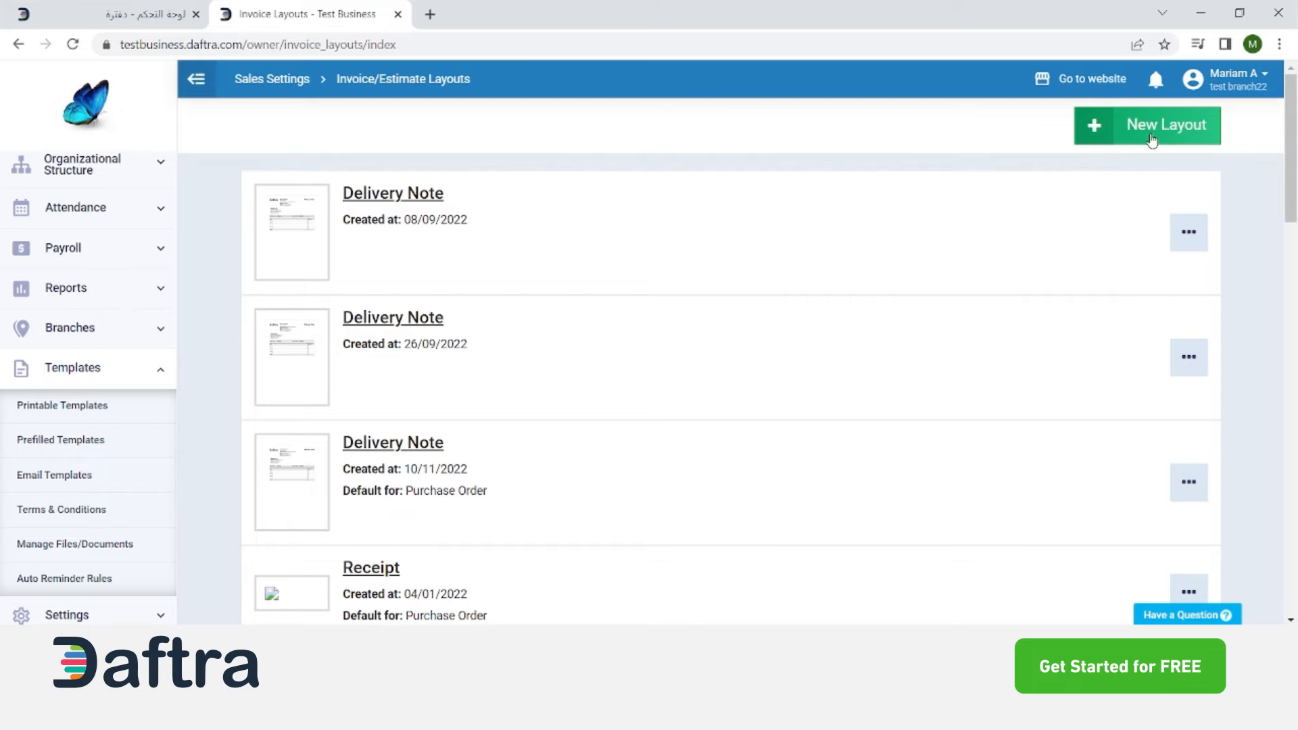
{"action": "left_click", "coordinate": [1129, 145]}
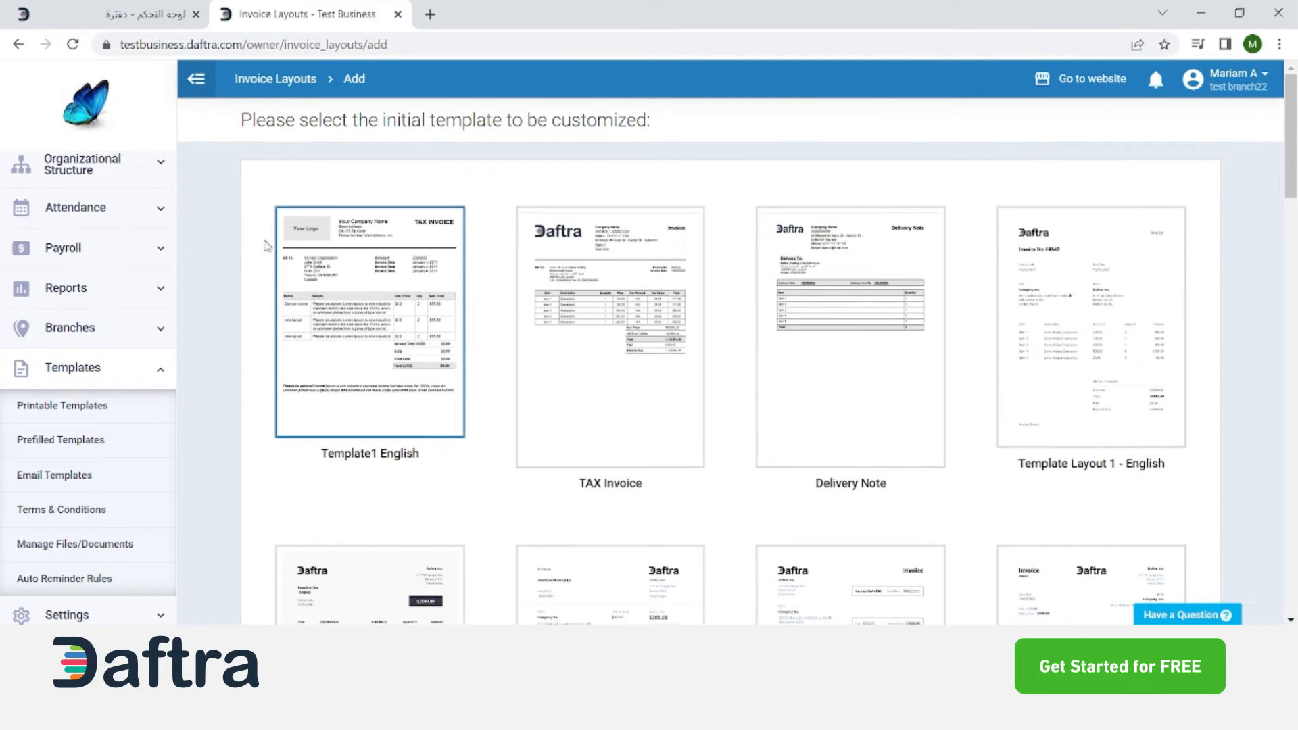
Look through the English initial templates and preview the Template1 English and Template2 English designs enlarged
{"action": "scroll", "coordinate": [253, 304], "scroll_direction": "down", "scroll_amount": 1}
{"action": "scroll", "coordinate": [254, 304], "scroll_direction": "down", "scroll_amount": 2}
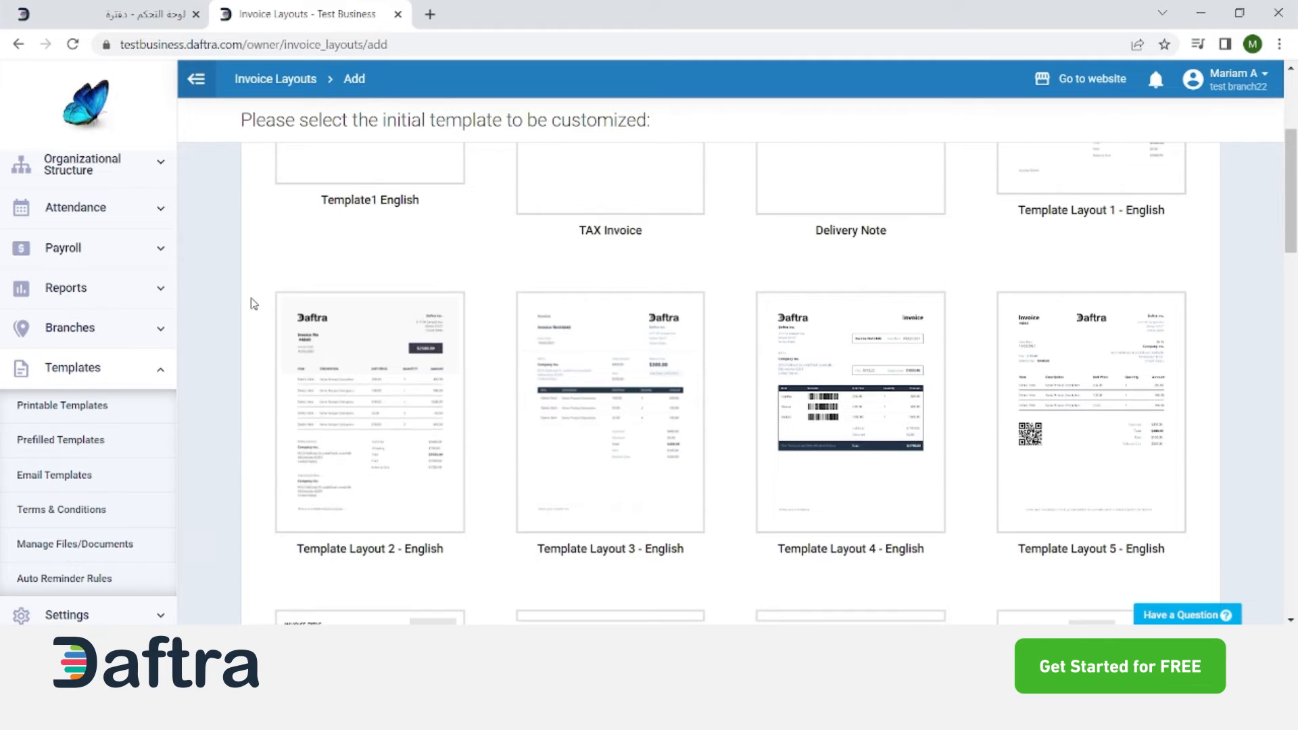
{"action": "scroll", "coordinate": [253, 303], "scroll_direction": "up", "scroll_amount": 4}
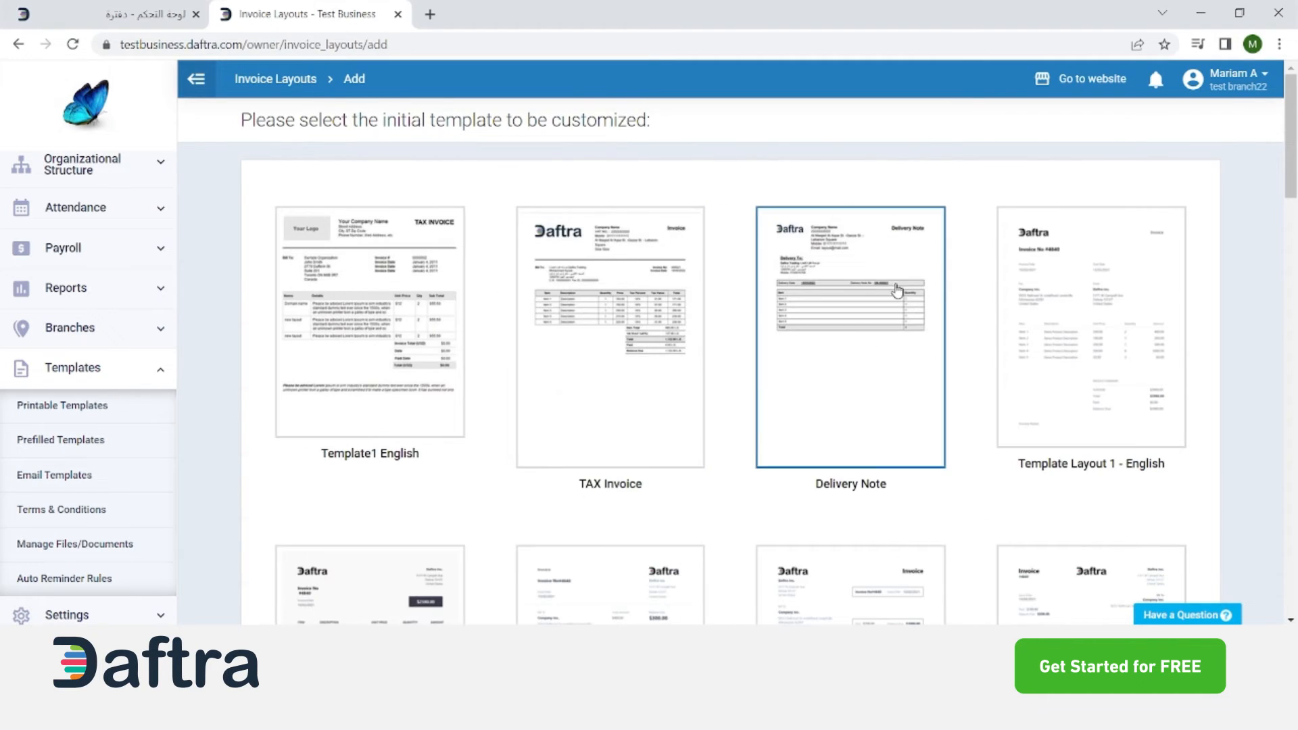
{"action": "mouse_move", "coordinate": [660, 350]}
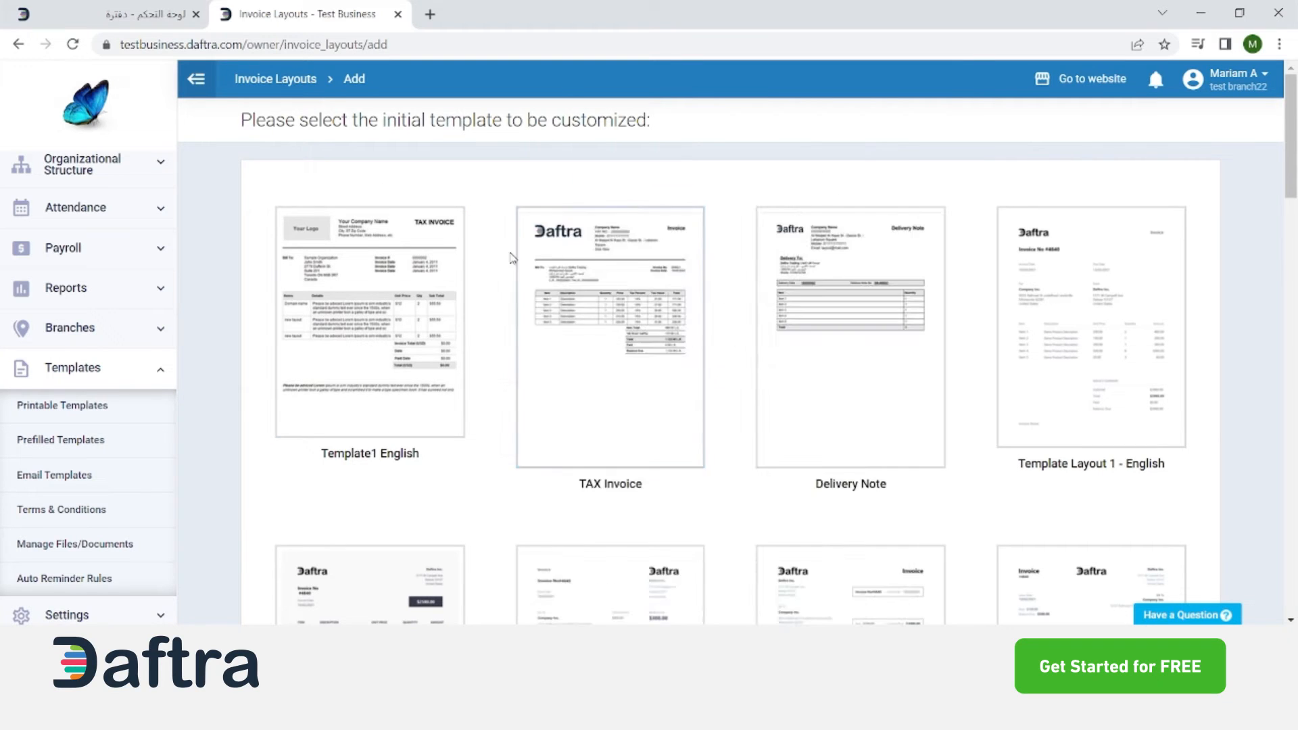
{"action": "mouse_move", "coordinate": [398, 261]}
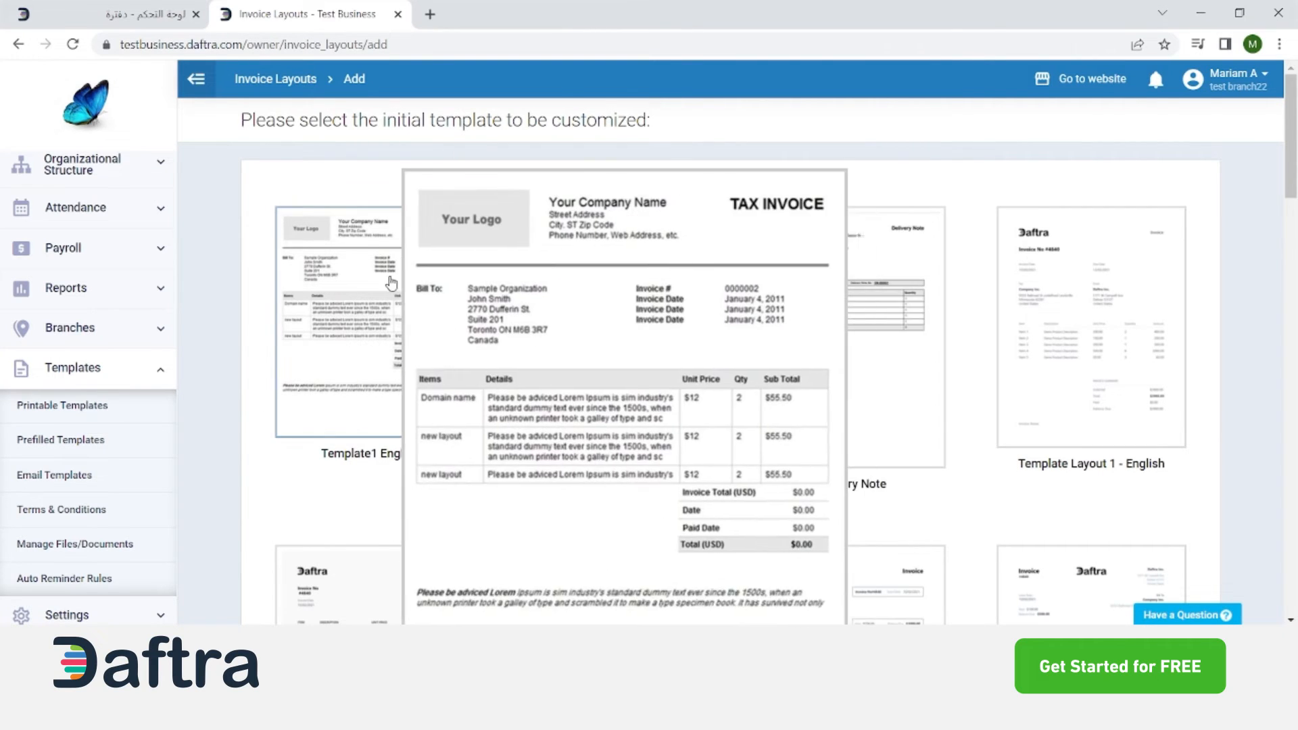
{"action": "mouse_move", "coordinate": [561, 311]}
{"action": "scroll", "coordinate": [561, 311], "scroll_direction": "down", "scroll_amount": 9}
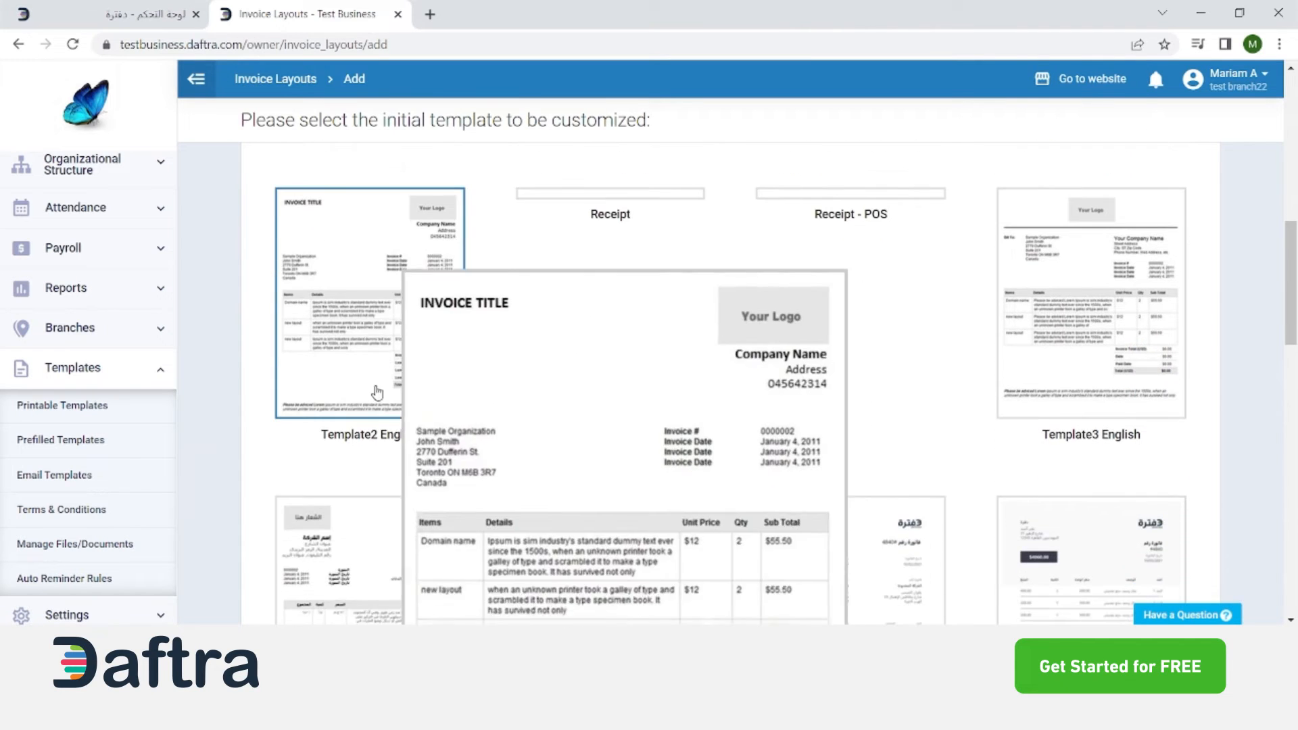
Look through the Arabic initial templates and preview the bilingual Arabic/English tax invoice design
{"action": "scroll", "coordinate": [376, 319], "scroll_direction": "down", "scroll_amount": 6}
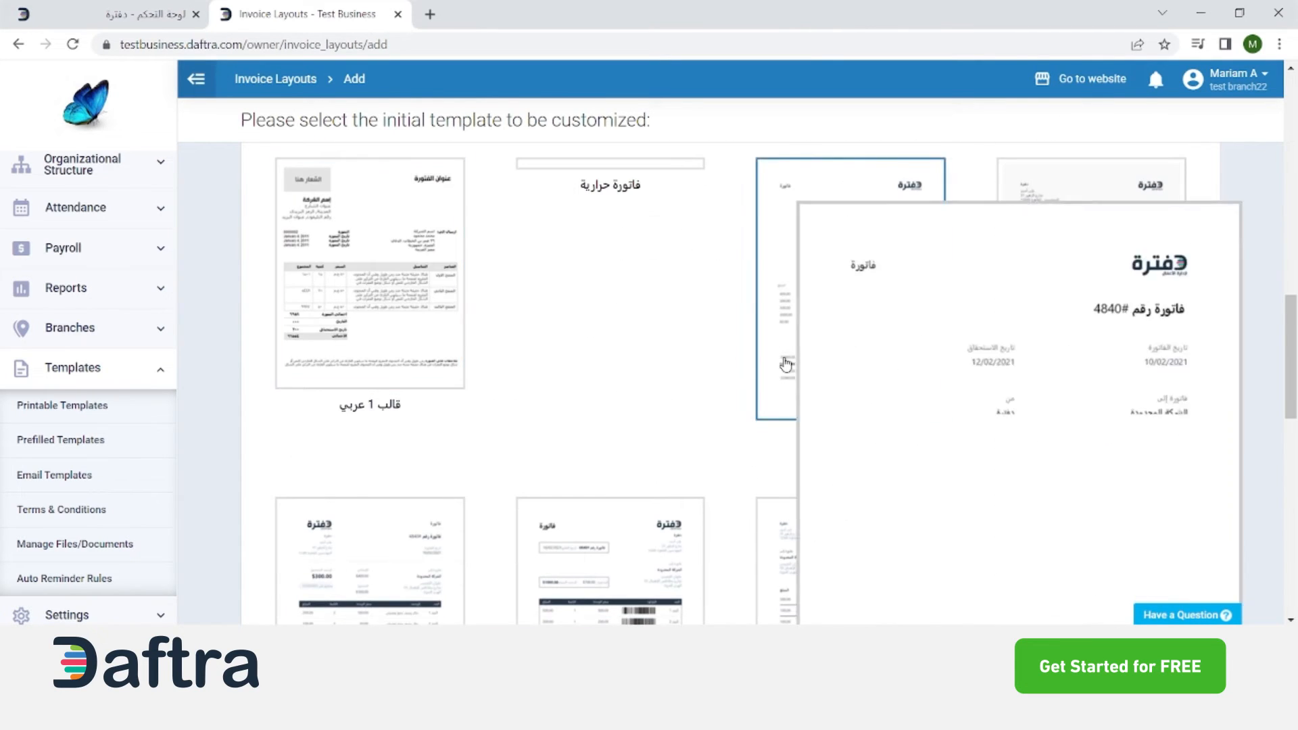
{"action": "scroll", "coordinate": [516, 325], "scroll_direction": "down", "scroll_amount": 6}
{"action": "mouse_move", "coordinate": [521, 328]}
{"action": "scroll", "coordinate": [518, 328], "scroll_direction": "down", "scroll_amount": 4}
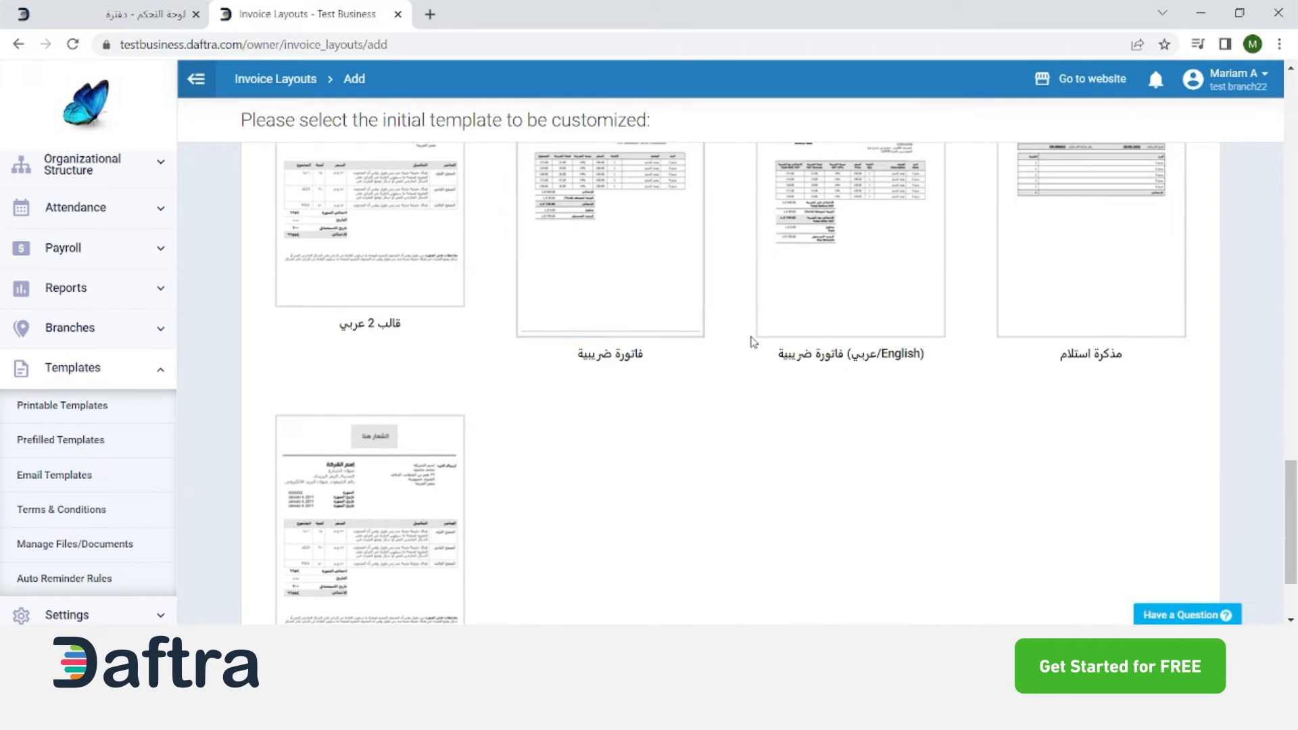
{"action": "scroll", "coordinate": [811, 321], "scroll_direction": "up", "scroll_amount": 4}
{"action": "mouse_move", "coordinate": [818, 413]}
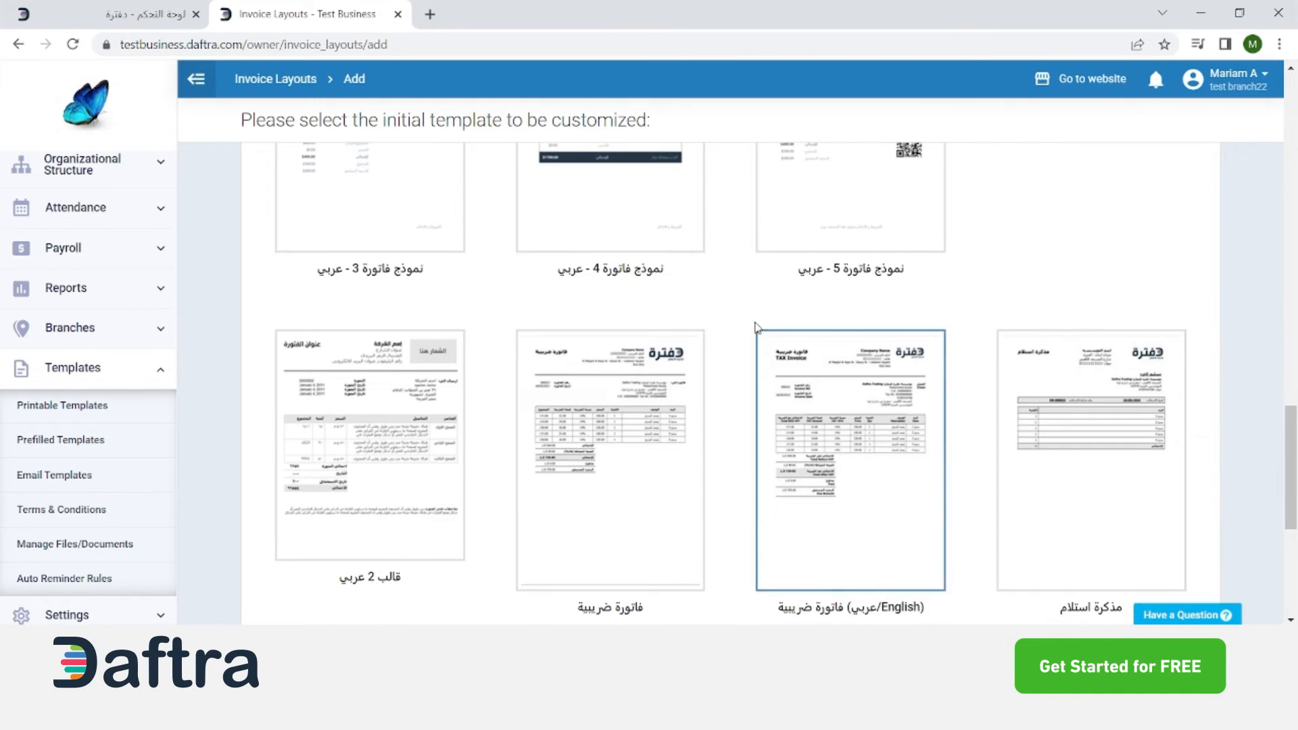
{"action": "scroll", "coordinate": [771, 328], "scroll_direction": "down", "scroll_amount": 1}
{"action": "mouse_move", "coordinate": [781, 327]}
{"action": "scroll", "coordinate": [781, 328], "scroll_direction": "down", "scroll_amount": 1}
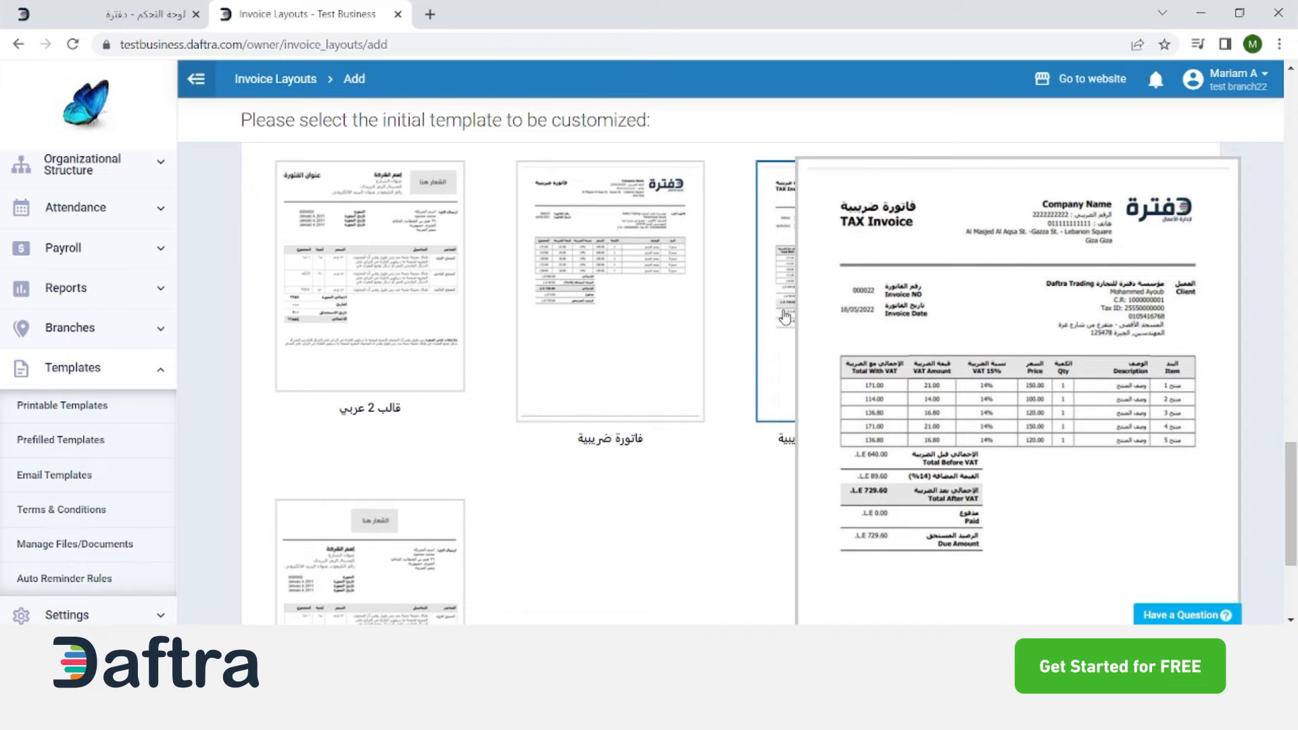
Choose Template1 English as the initial template and look over its invoice layout in the Custom Invoice Builder
{"action": "scroll", "coordinate": [570, 329], "scroll_direction": "up", "scroll_amount": 15}
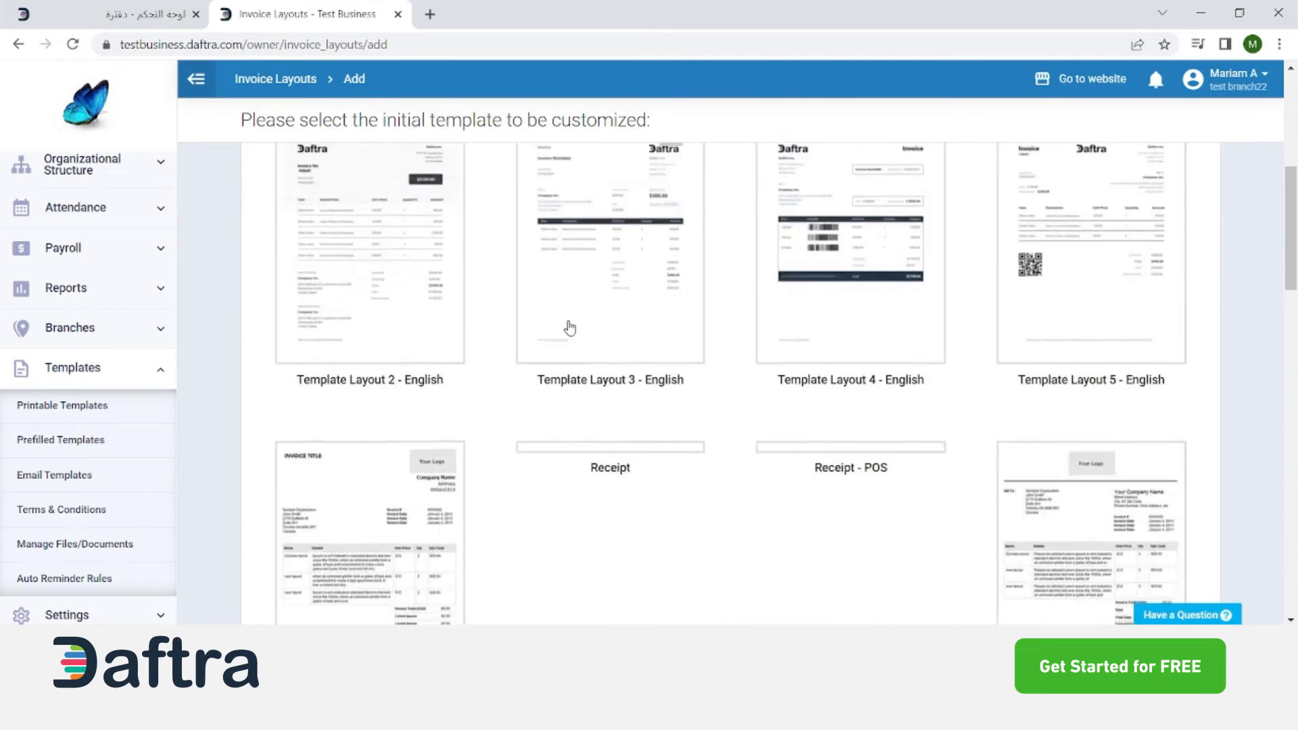
{"action": "scroll", "coordinate": [570, 330], "scroll_direction": "up", "scroll_amount": 1}
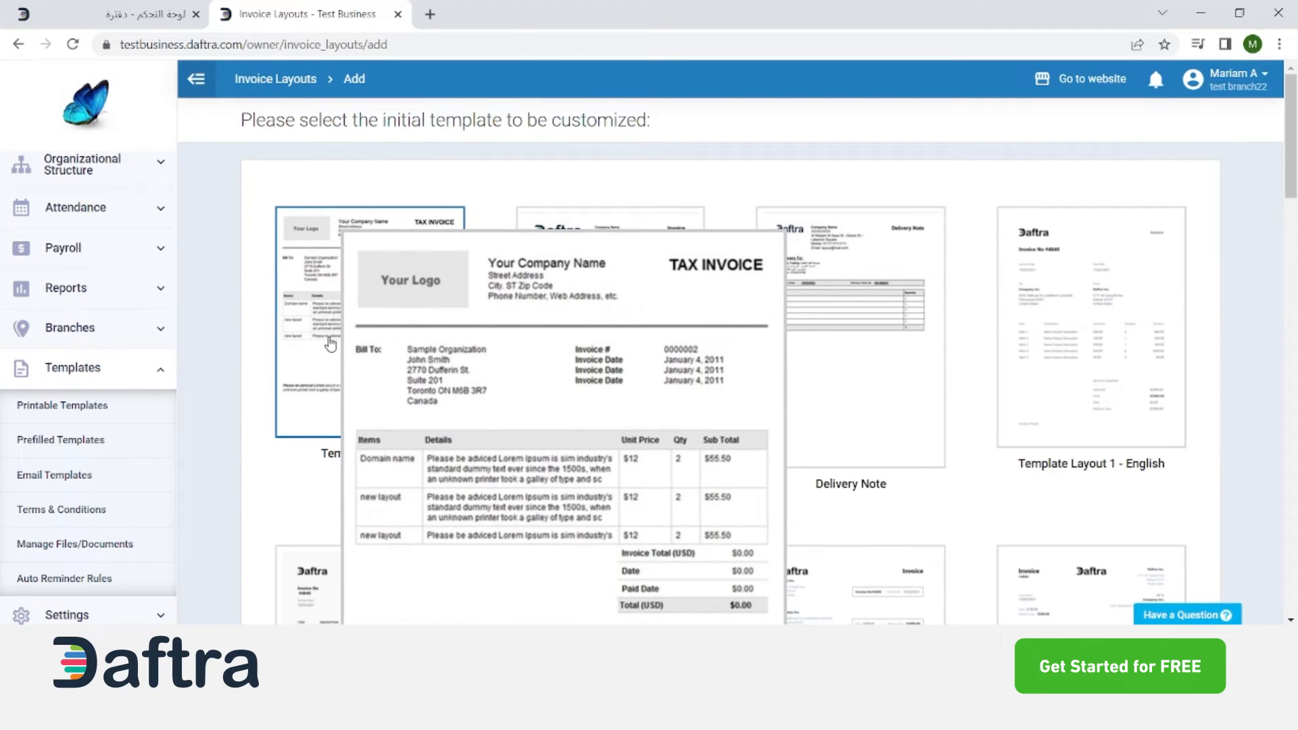
{"action": "left_click", "coordinate": [695, 363]}
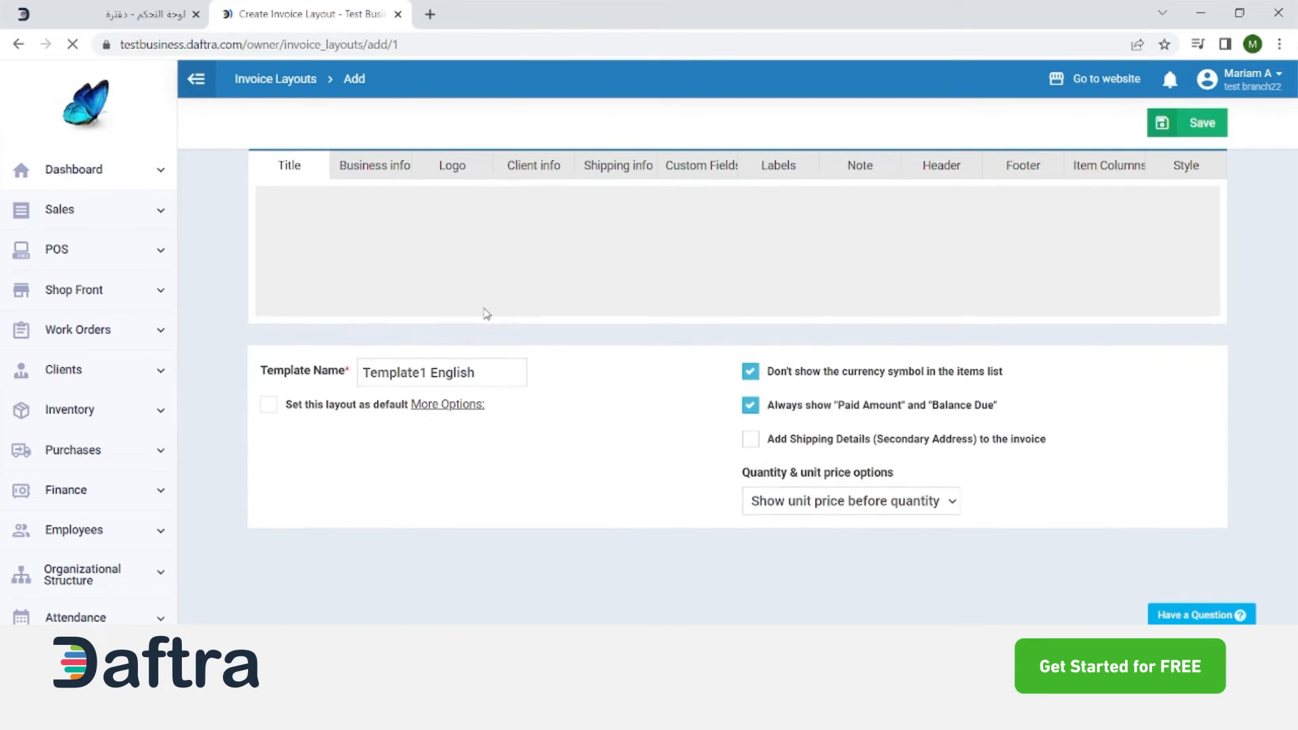
{"action": "scroll", "coordinate": [498, 456], "scroll_direction": "down", "scroll_amount": 5}
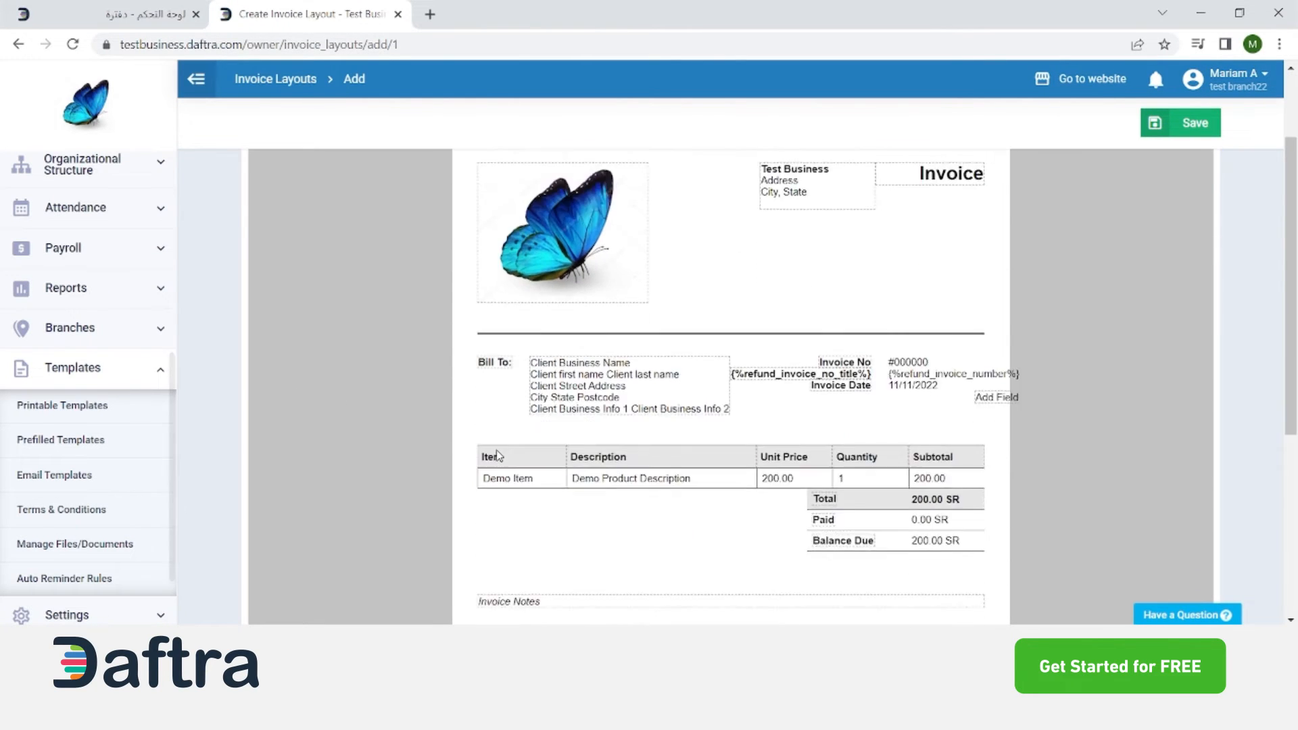
{"action": "scroll", "coordinate": [499, 457], "scroll_direction": "up", "scroll_amount": 3}
{"action": "scroll", "coordinate": [617, 390], "scroll_direction": "down", "scroll_amount": 1}
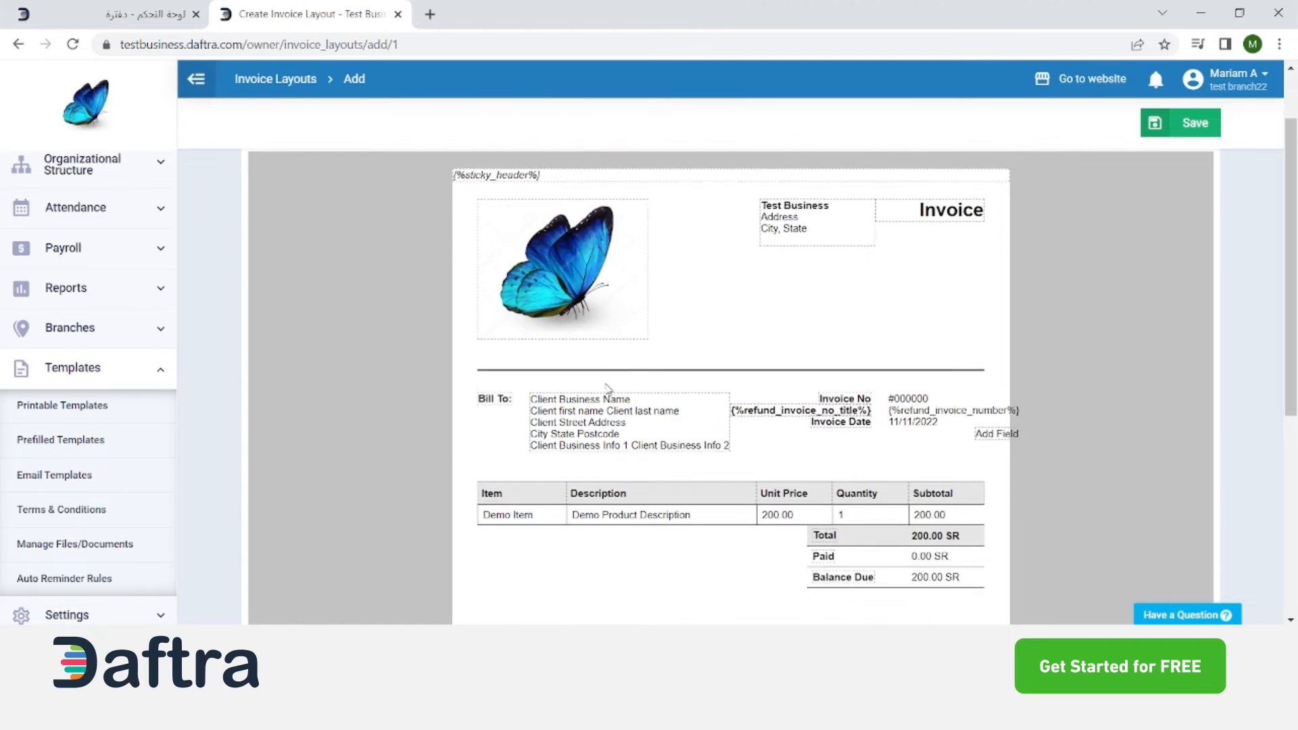
{"action": "scroll", "coordinate": [422, 301], "scroll_direction": "up", "scroll_amount": 1}
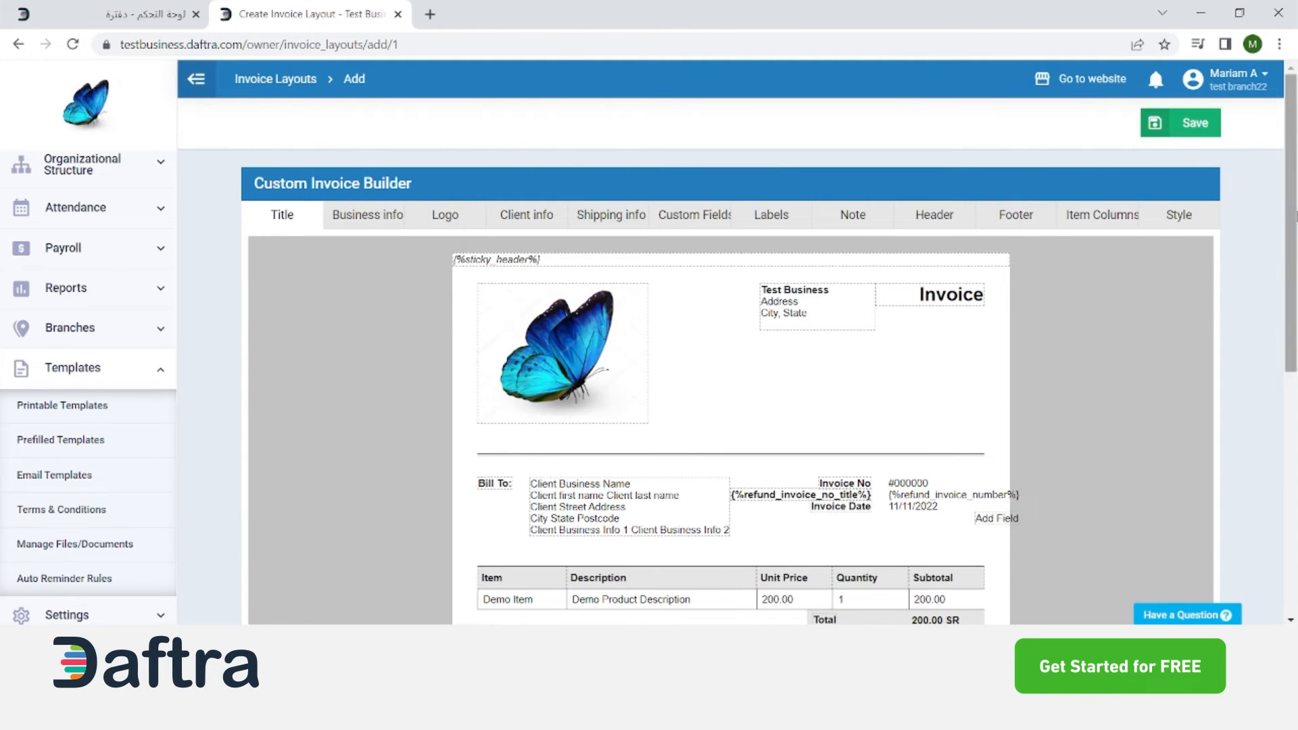
Change the layout's Invoice Title to "Simplified tax Invoice" and save the title settings
{"action": "left_click", "coordinate": [284, 229]}
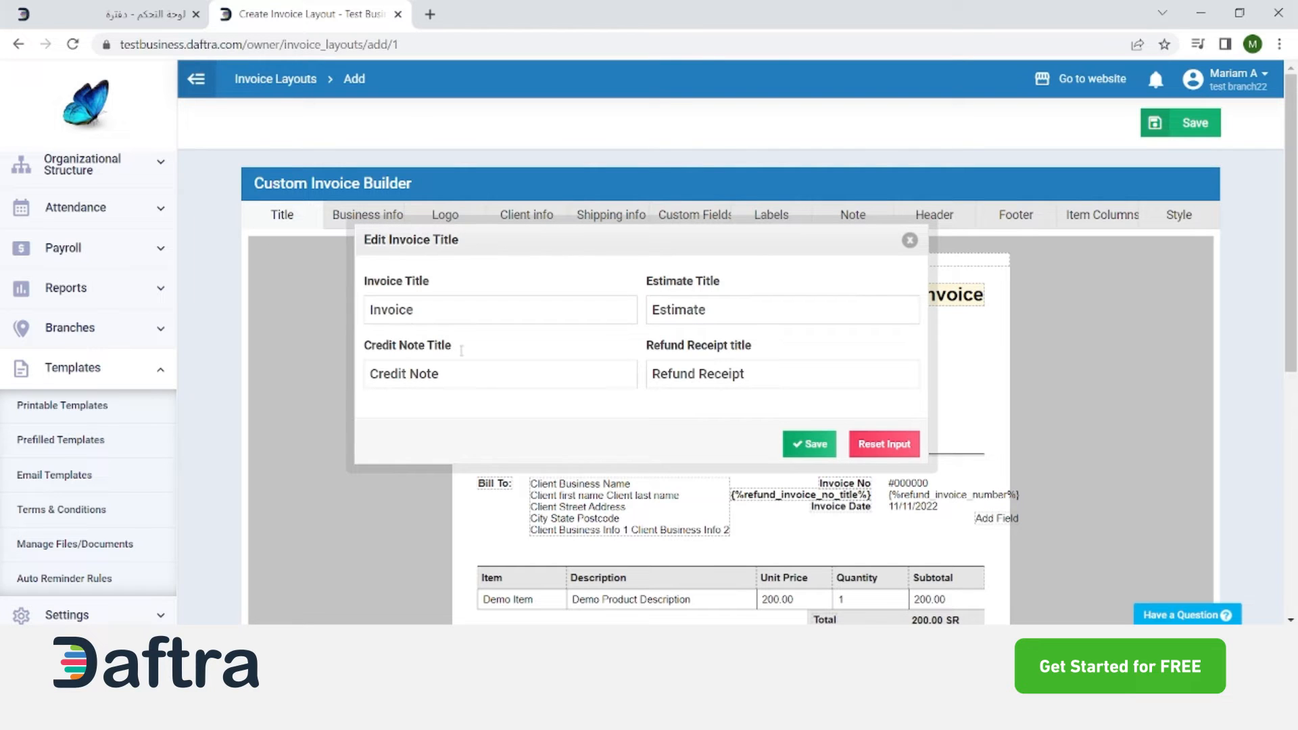
{"action": "left_click", "coordinate": [415, 309]}
{"action": "left_click_drag", "start_coordinate": [492, 245], "coordinate": [397, 263]}
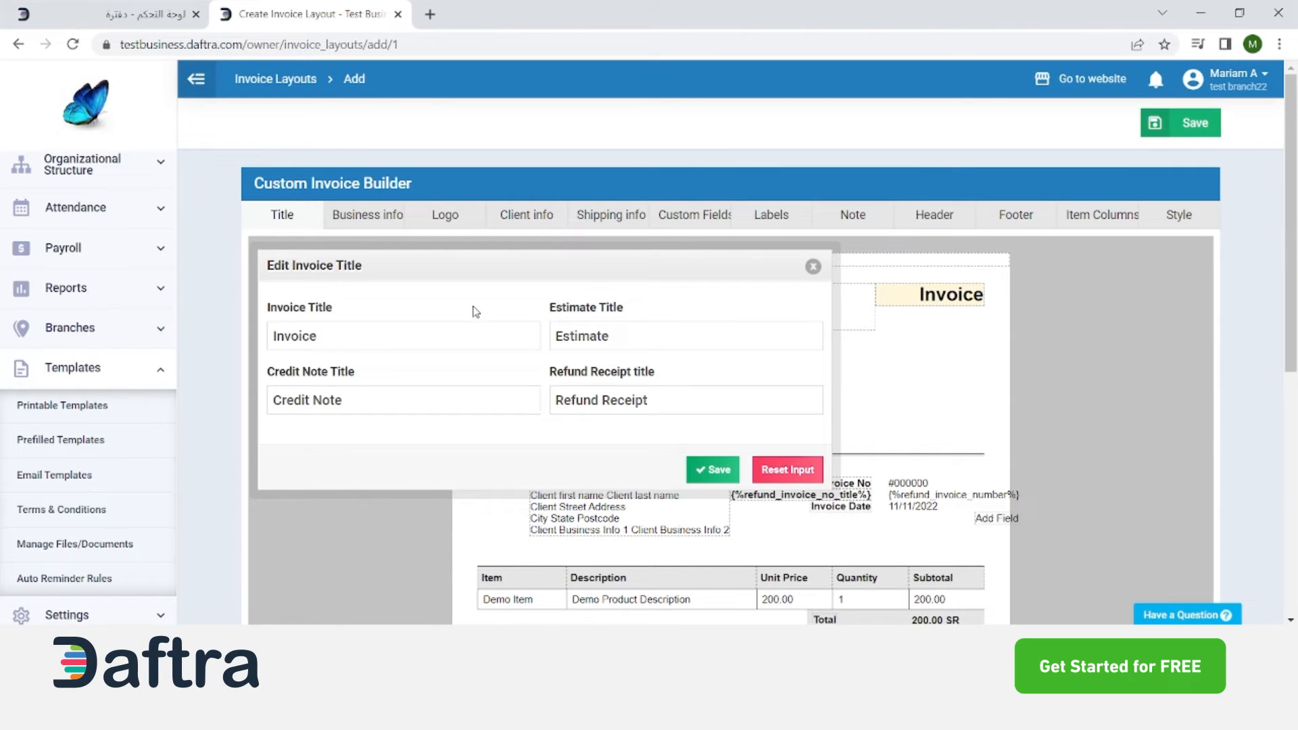
{"action": "left_click", "coordinate": [371, 342]}
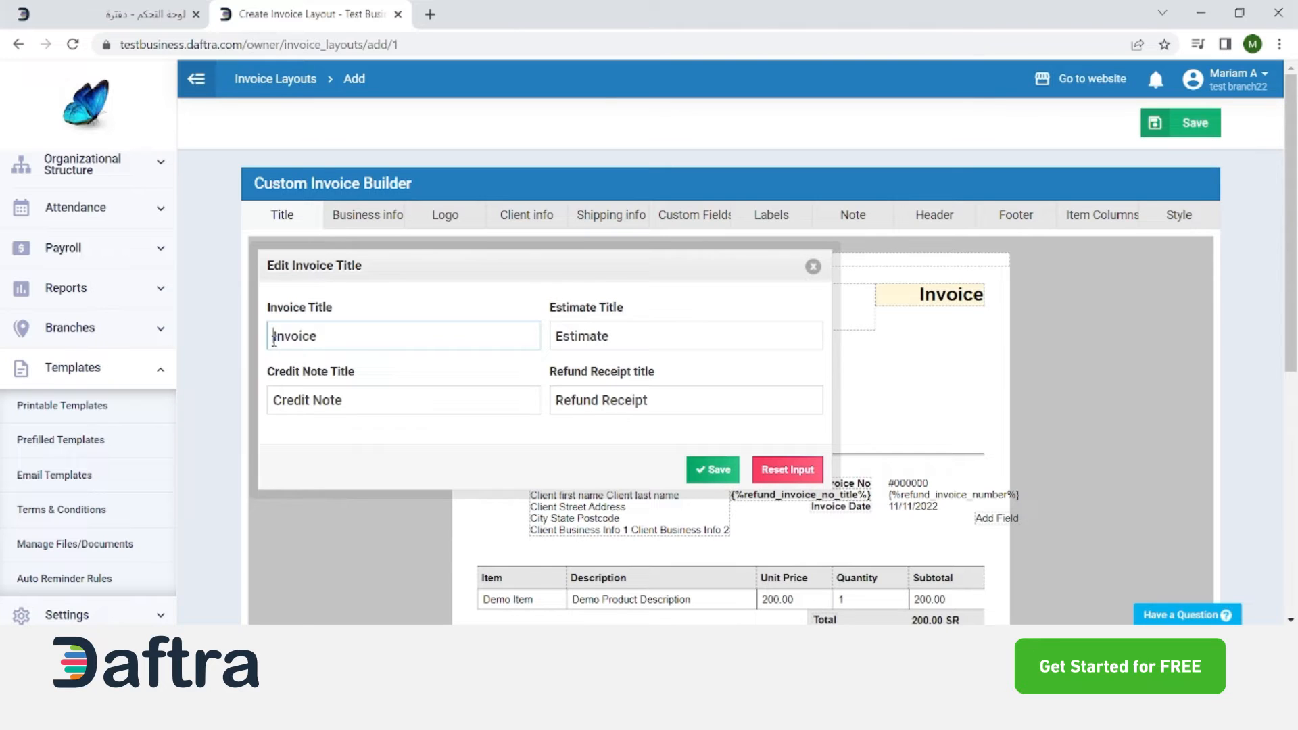
{"action": "type", "text": "سي"}
{"action": "key", "text": "BackSpace"}
{"action": "key", "text": "BackSpace"}
{"action": "type", "text": "S"}
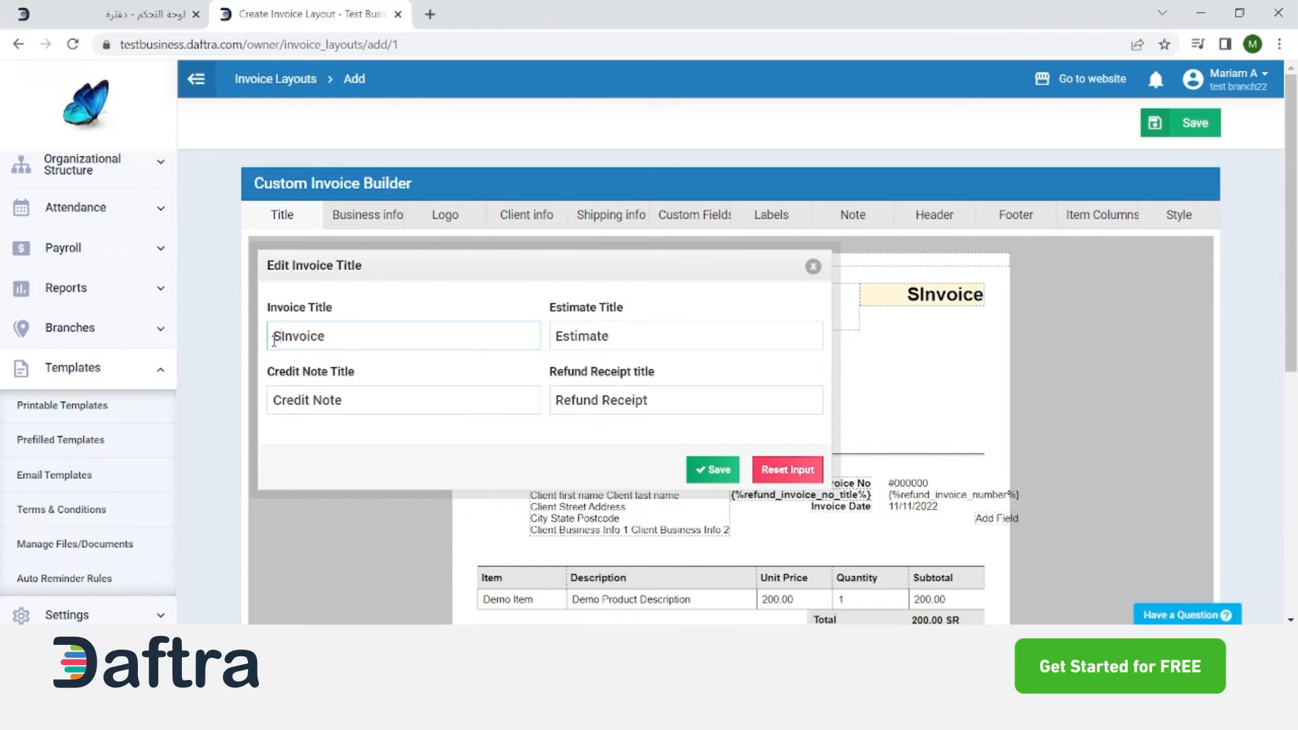
{"action": "type", "text": "implified"}
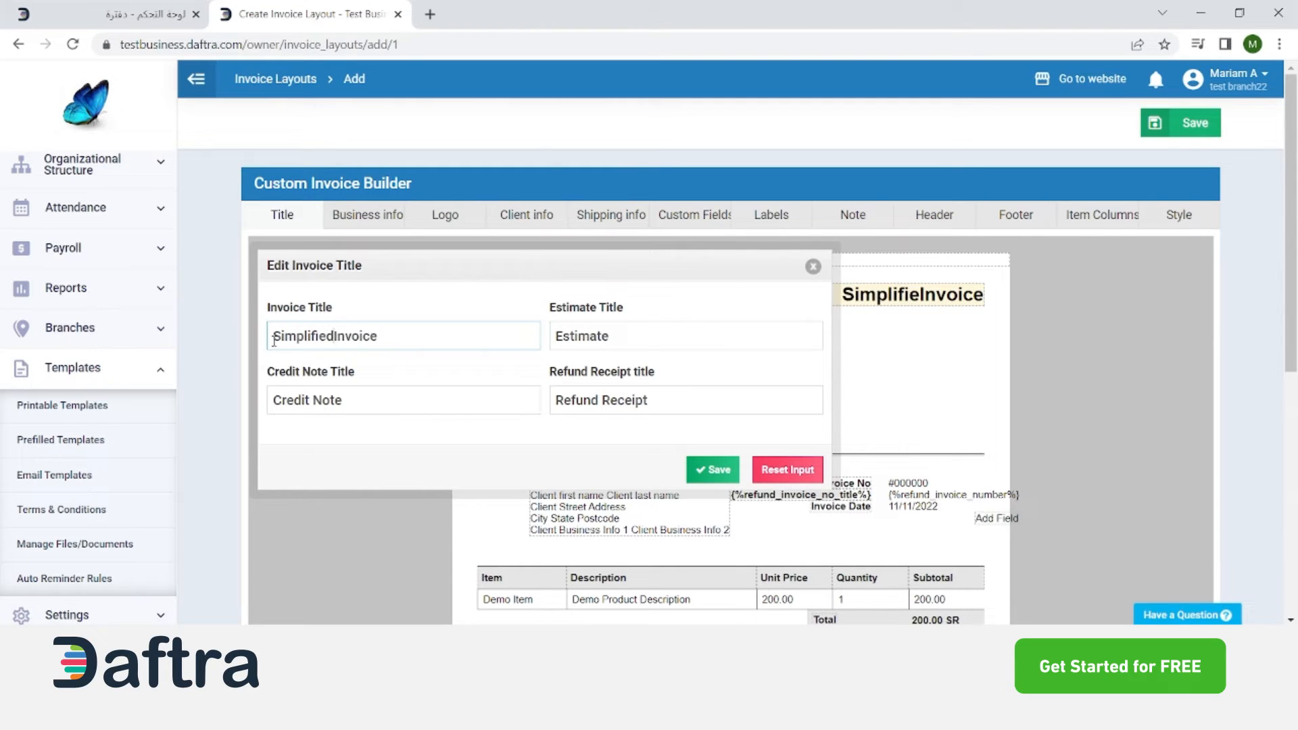
{"action": "type", "text": " tax"}
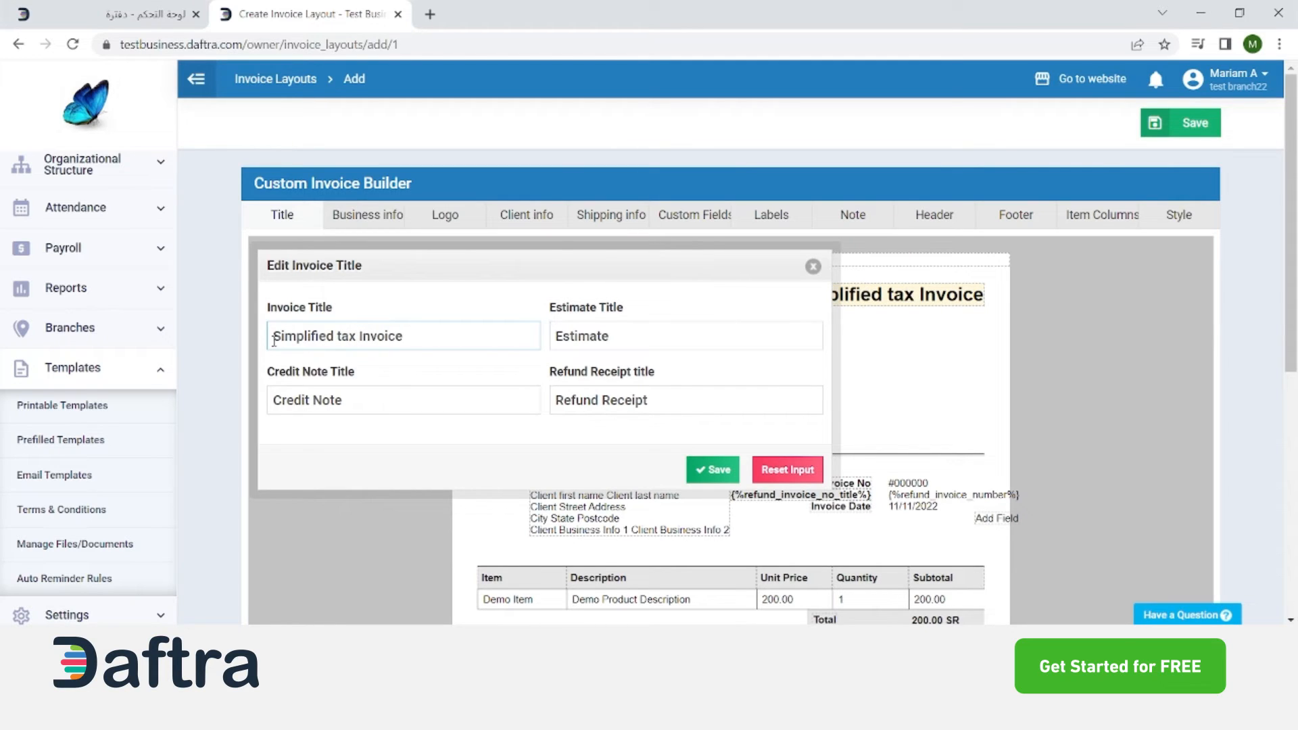
{"action": "left_click", "coordinate": [570, 334]}
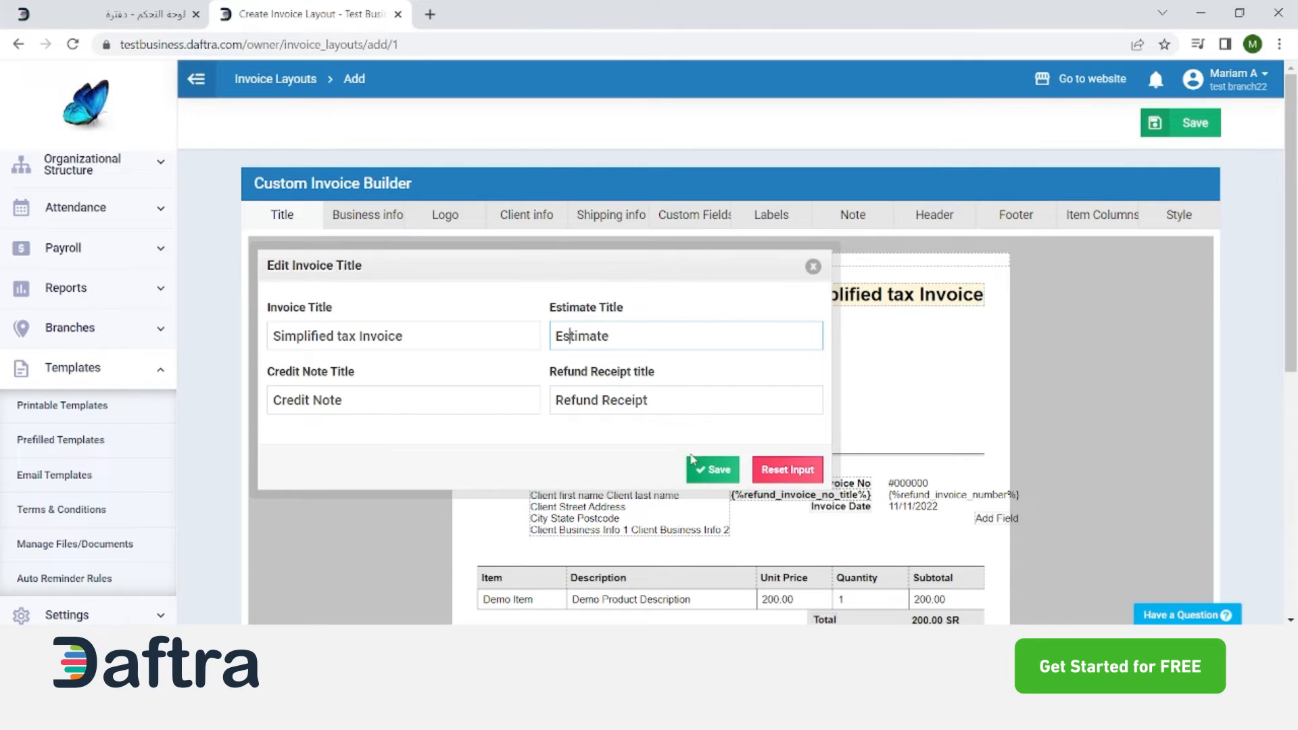
{"action": "left_click", "coordinate": [723, 473]}
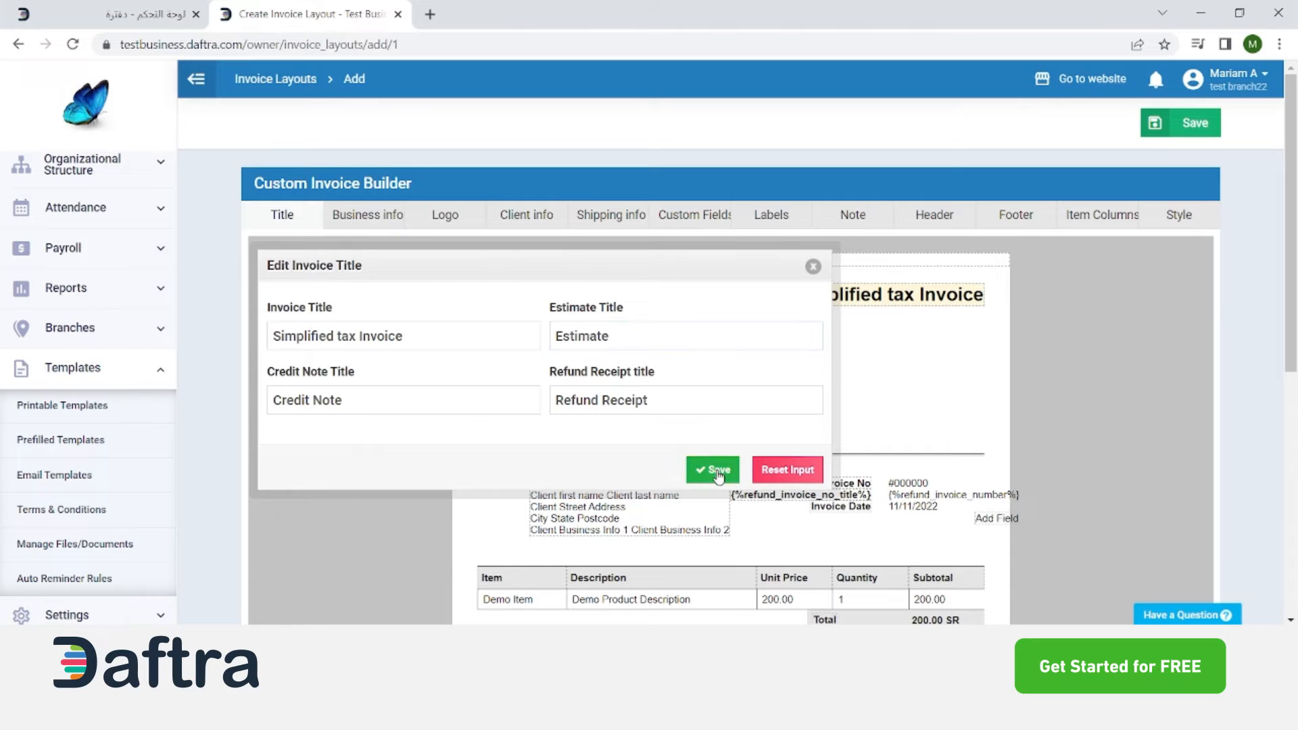
Open the layout's business info for editing and review its name, address, city, state, postal code and phone placeholders
{"action": "left_click", "coordinate": [370, 216]}
{"action": "left_click_drag", "start_coordinate": [551, 145], "coordinate": [769, 173]}
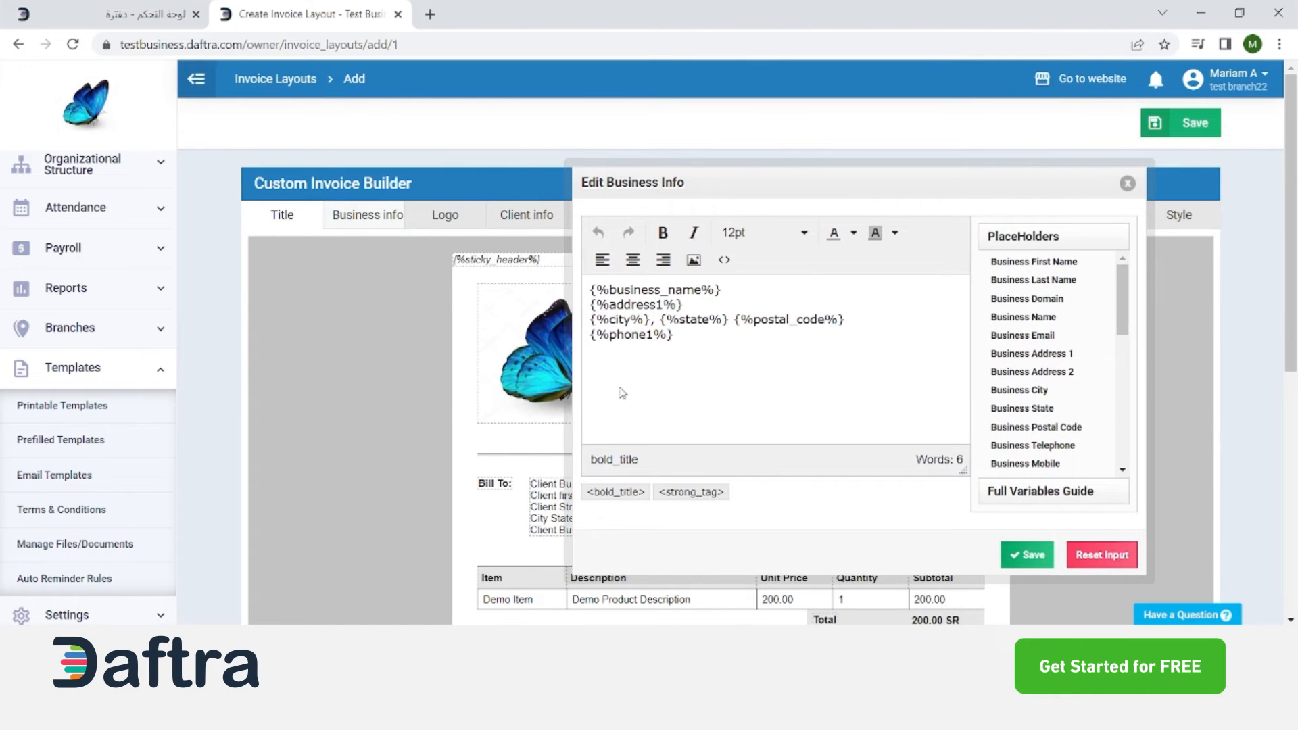
{"action": "left_click", "coordinate": [656, 371]}
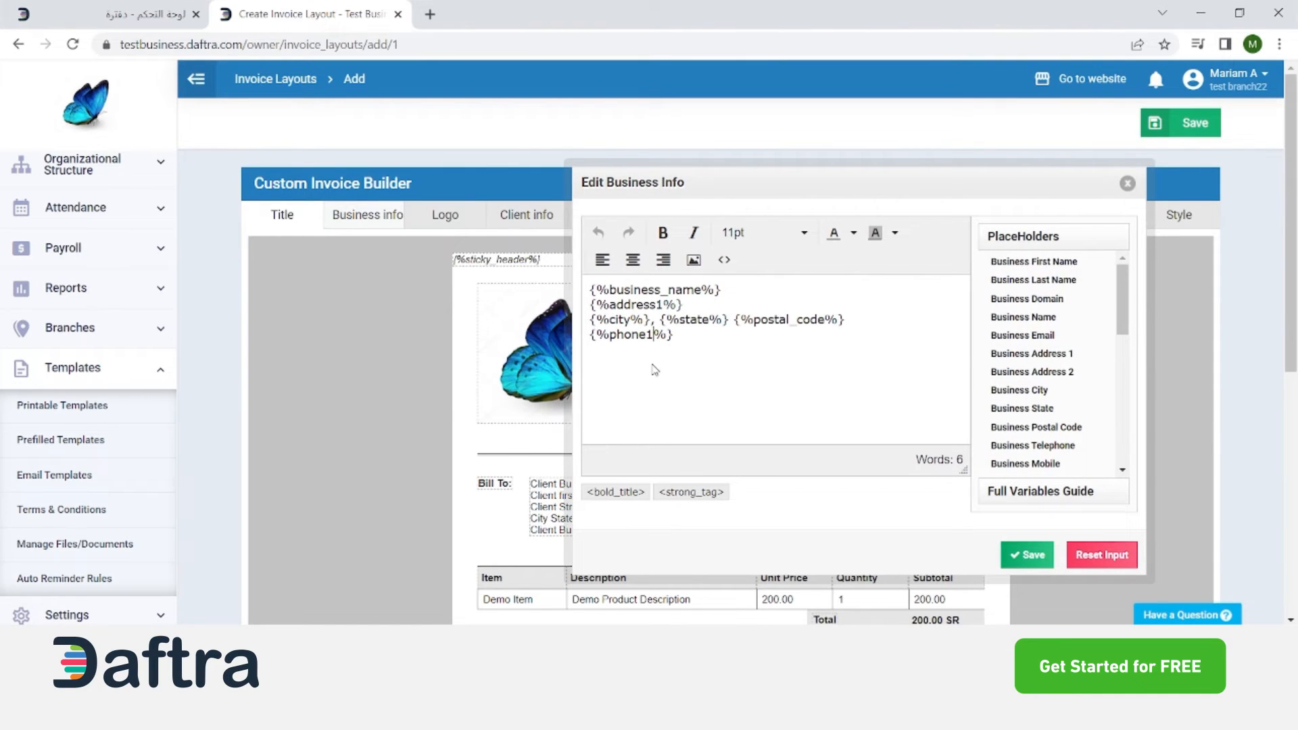
{"action": "left_click", "coordinate": [678, 337]}
{"action": "left_click_drag", "start_coordinate": [683, 340], "coordinate": [585, 296]}
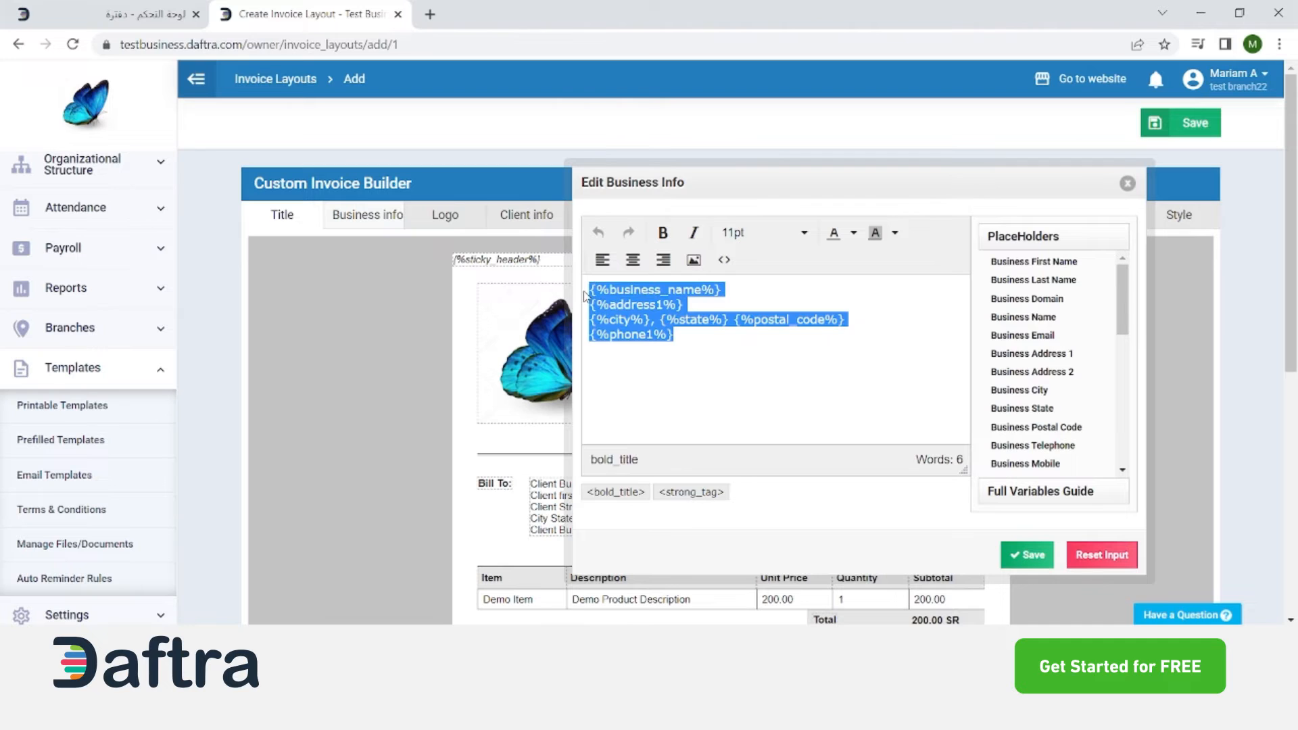
{"action": "left_click", "coordinate": [650, 311]}
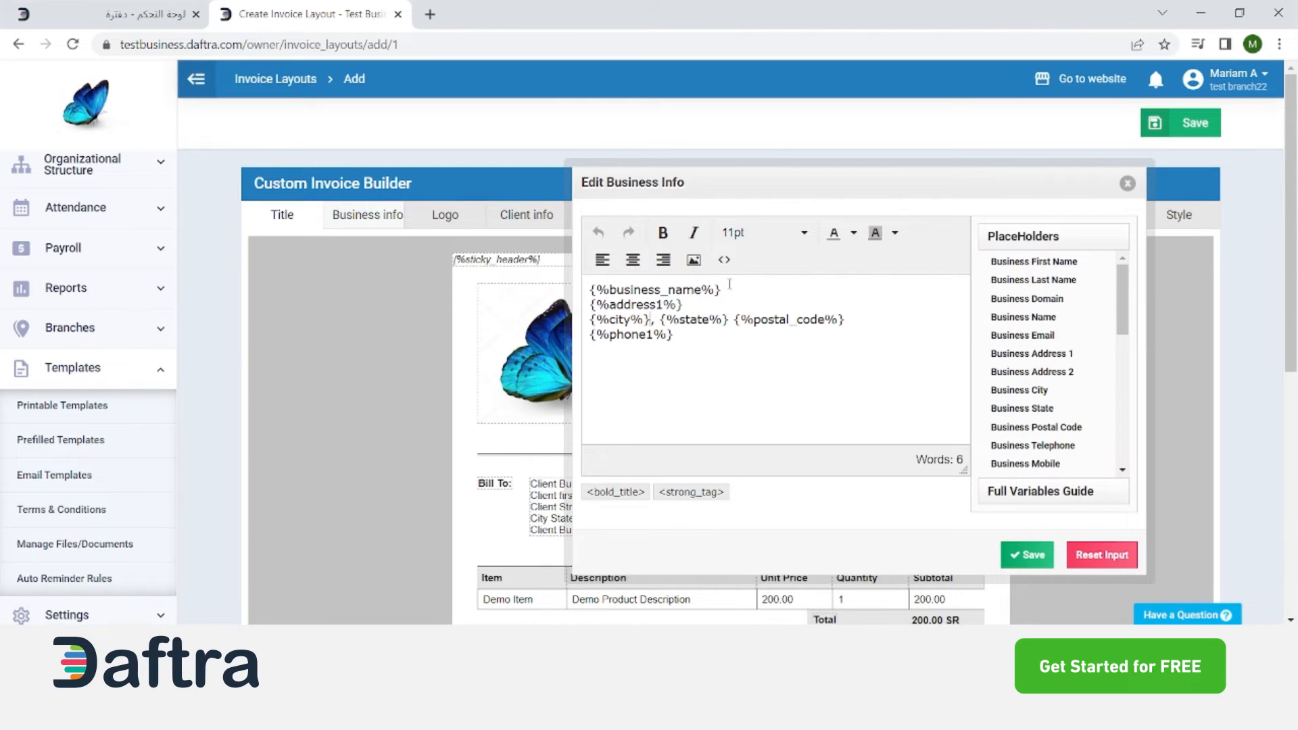
{"action": "left_click_drag", "start_coordinate": [727, 290], "coordinate": [595, 289]}
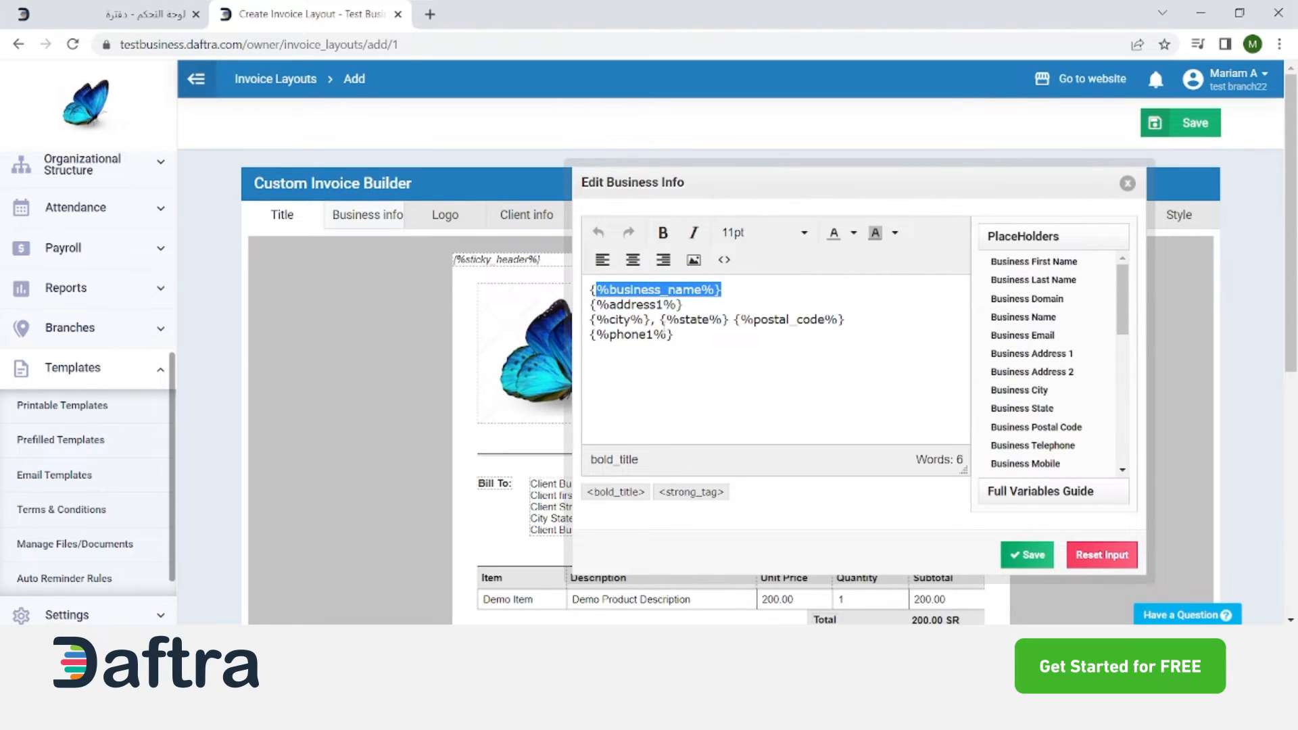
Expand Settings to view the account information and account settings entries, and revisit the business name placeholder in the business info text
{"action": "scroll", "coordinate": [54, 511], "scroll_direction": "down", "scroll_amount": 1}
{"action": "left_click", "coordinate": [85, 525]}
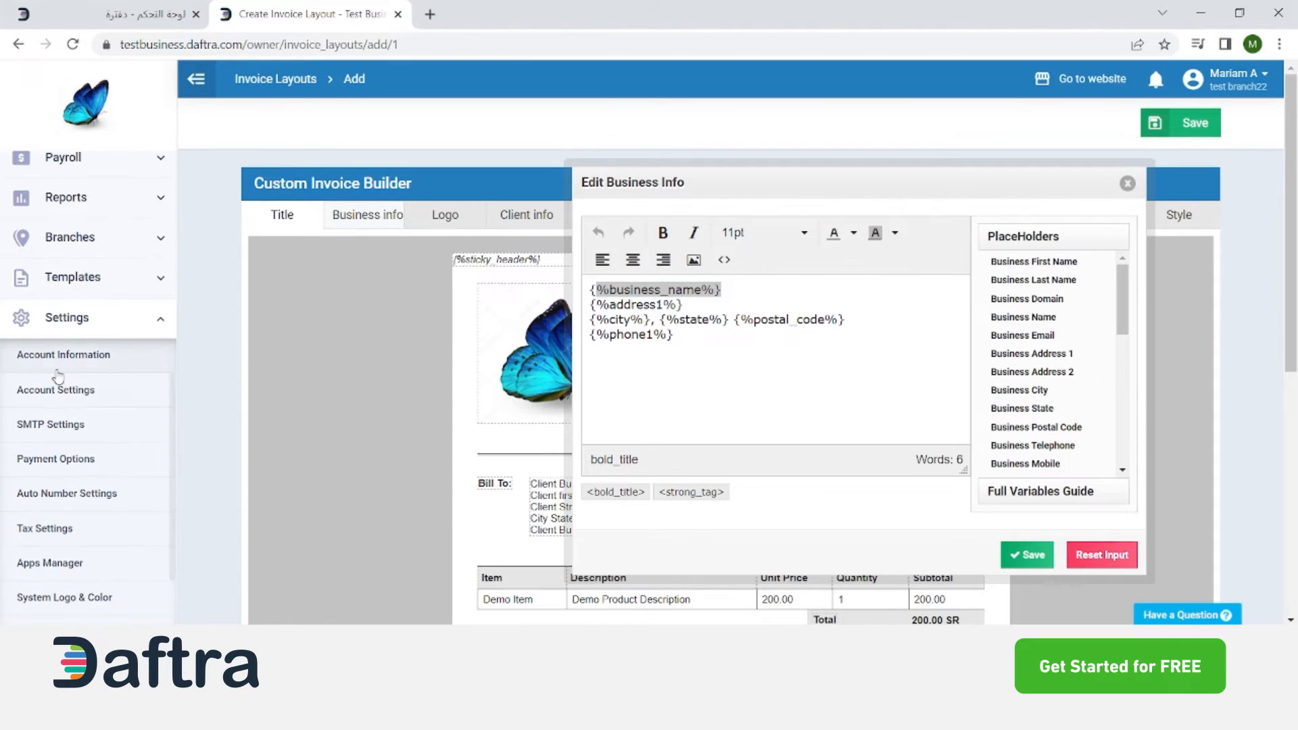
{"action": "left_click", "coordinate": [781, 380]}
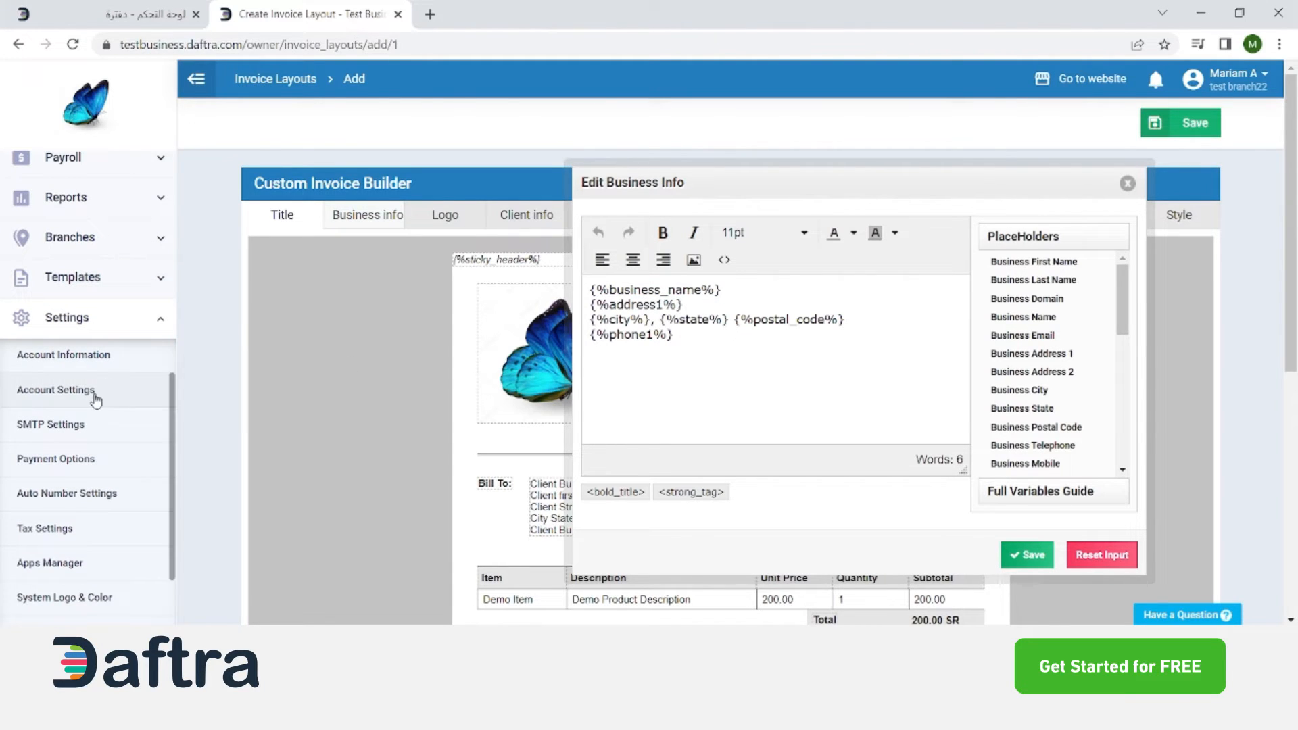
{"action": "left_click", "coordinate": [736, 291]}
{"action": "left_click_drag", "start_coordinate": [737, 291], "coordinate": [573, 277]}
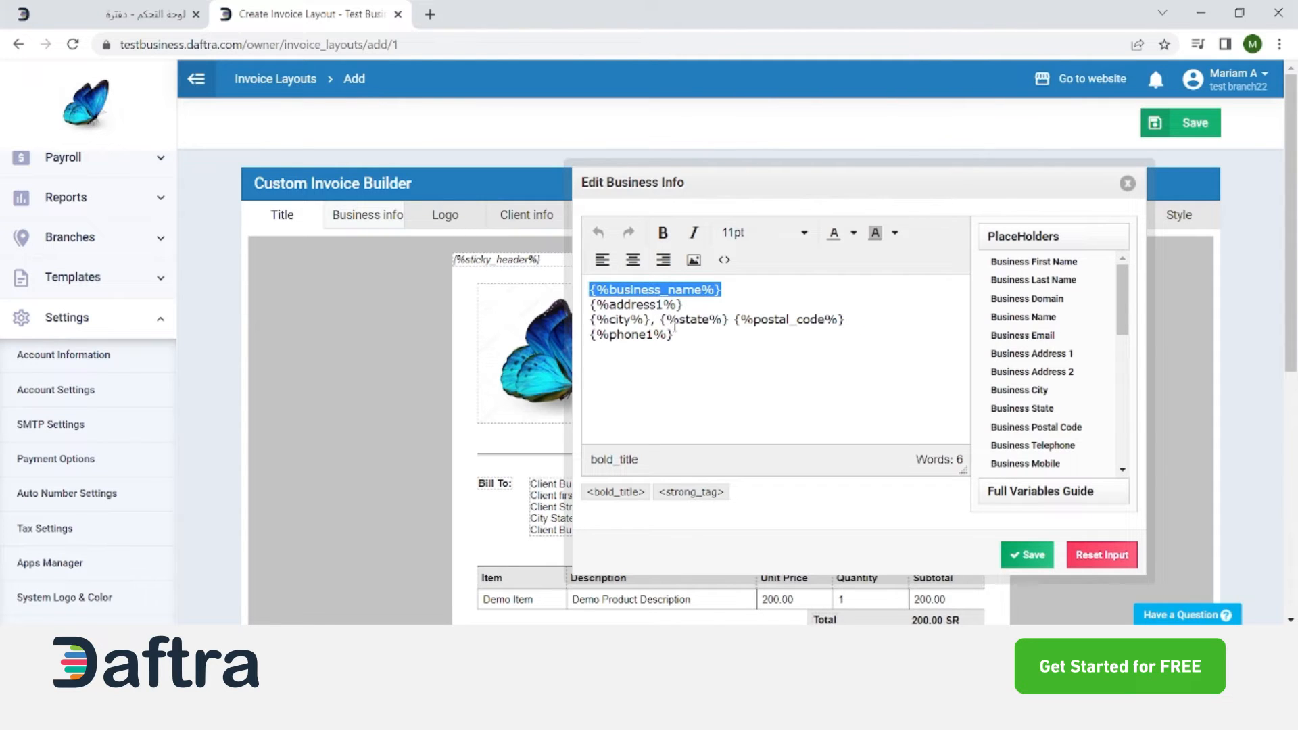
{"action": "left_click", "coordinate": [797, 363]}
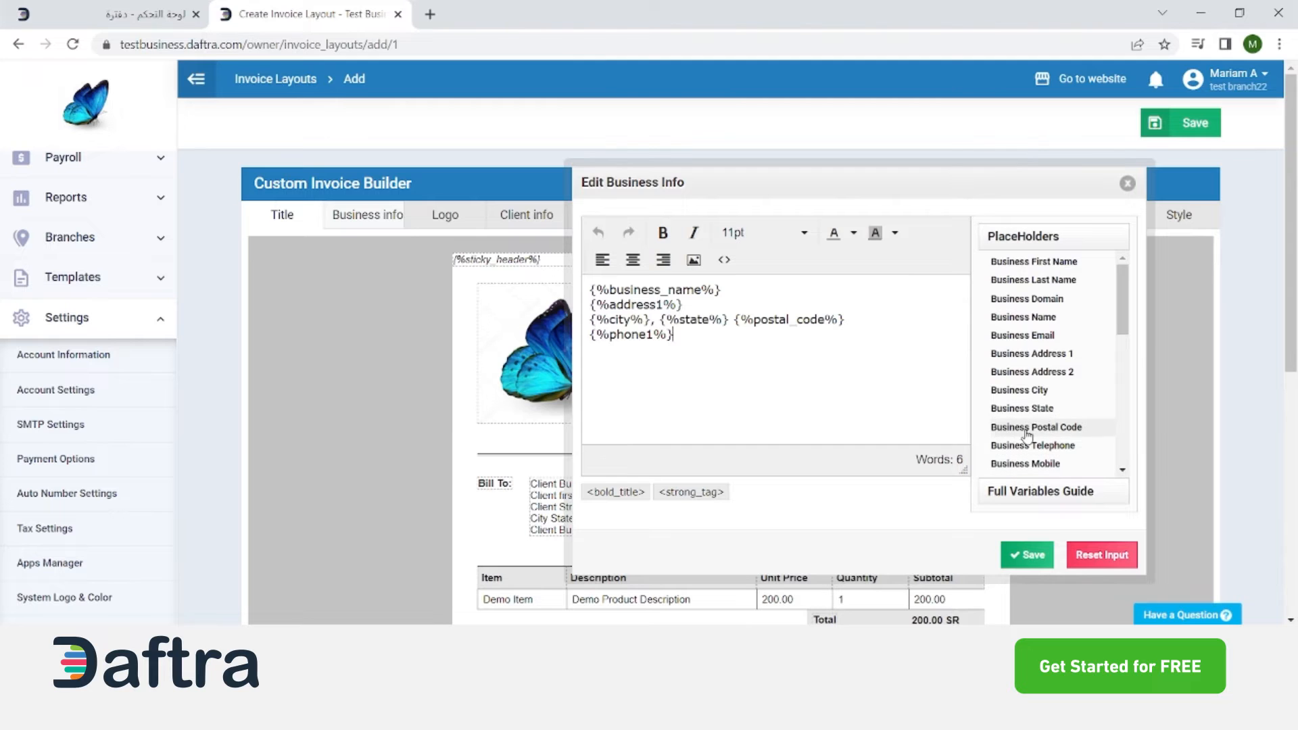
Add the Business Telephone placeholder on a new last line of the business info, labelled "business phone:", and save the business info
{"action": "left_click_drag", "start_coordinate": [930, 186], "coordinate": [962, 190]}
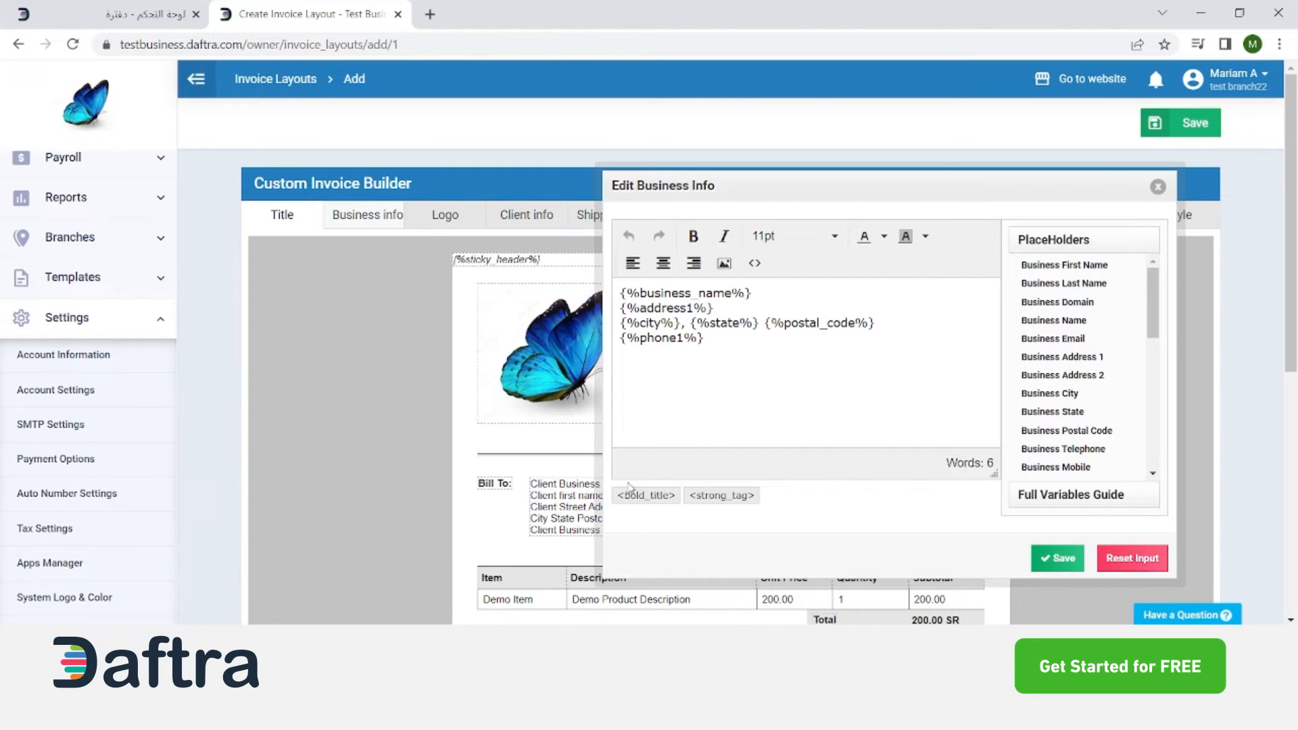
{"action": "left_click", "coordinate": [1052, 451]}
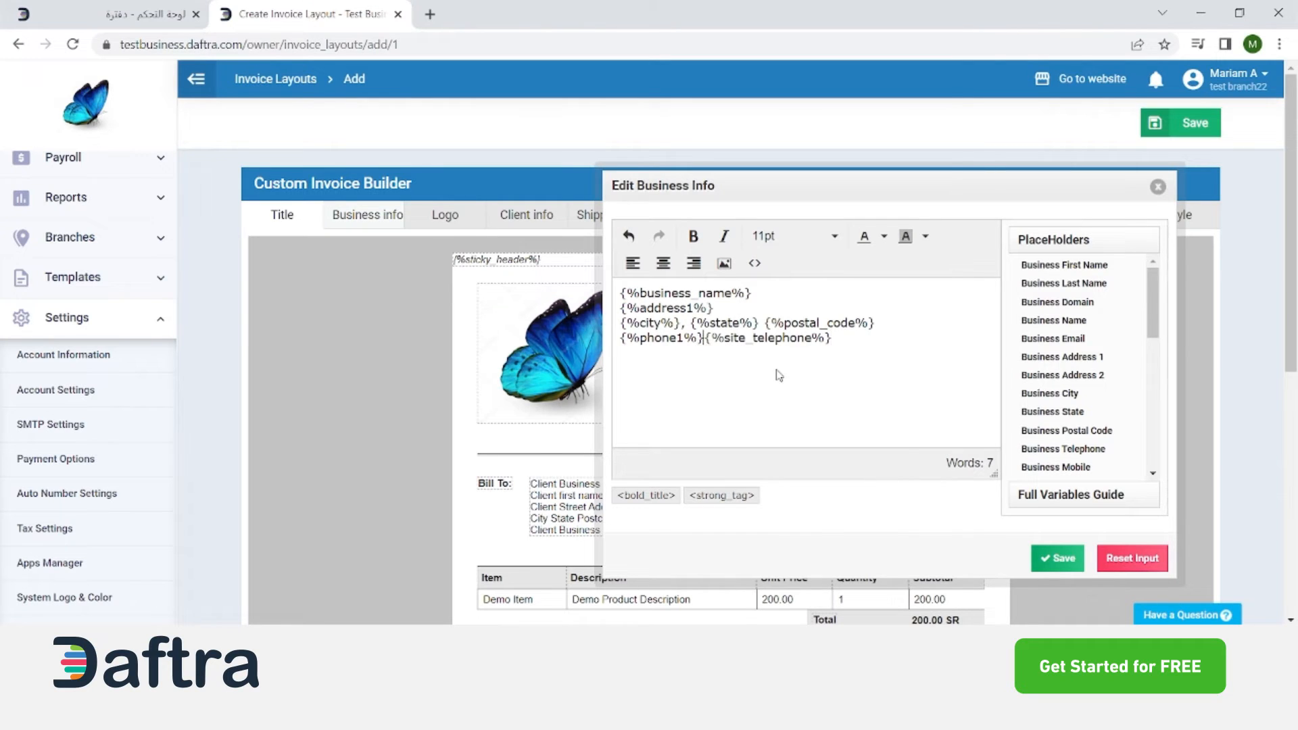
{"action": "key", "text": "Return"}
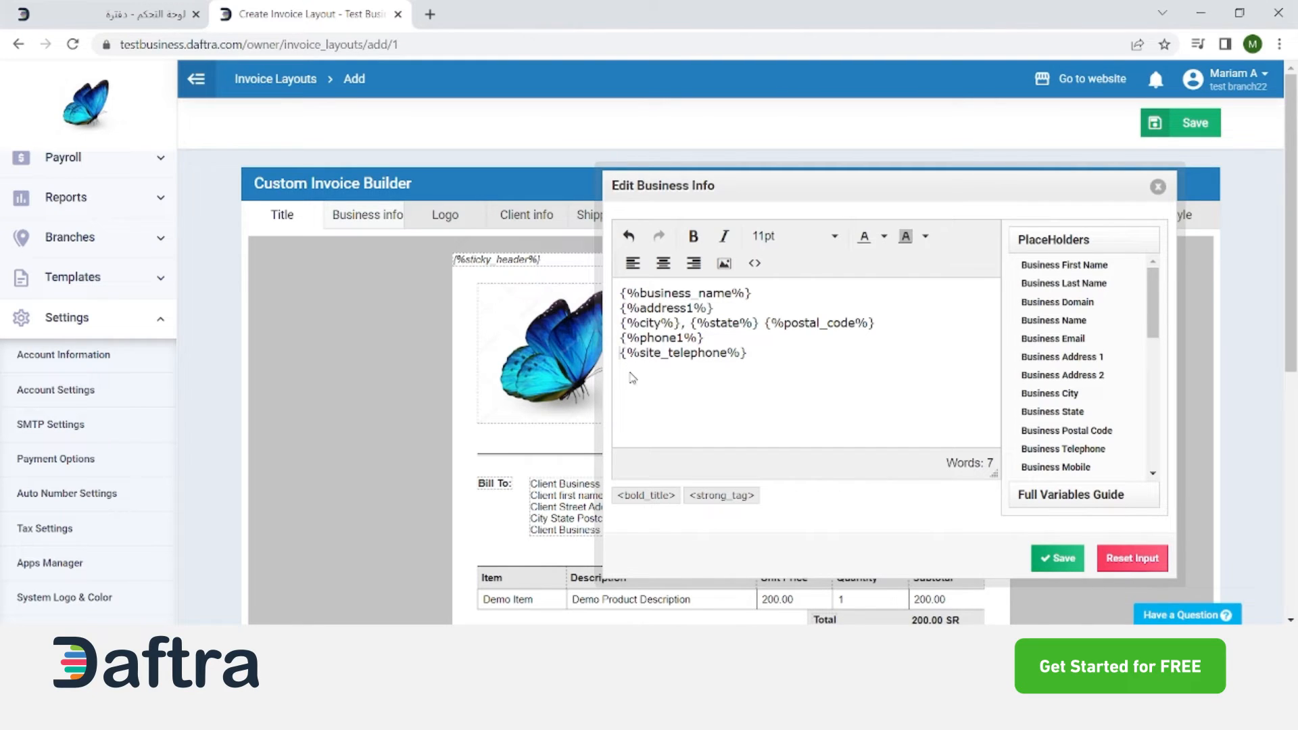
{"action": "type", "text": "business "}
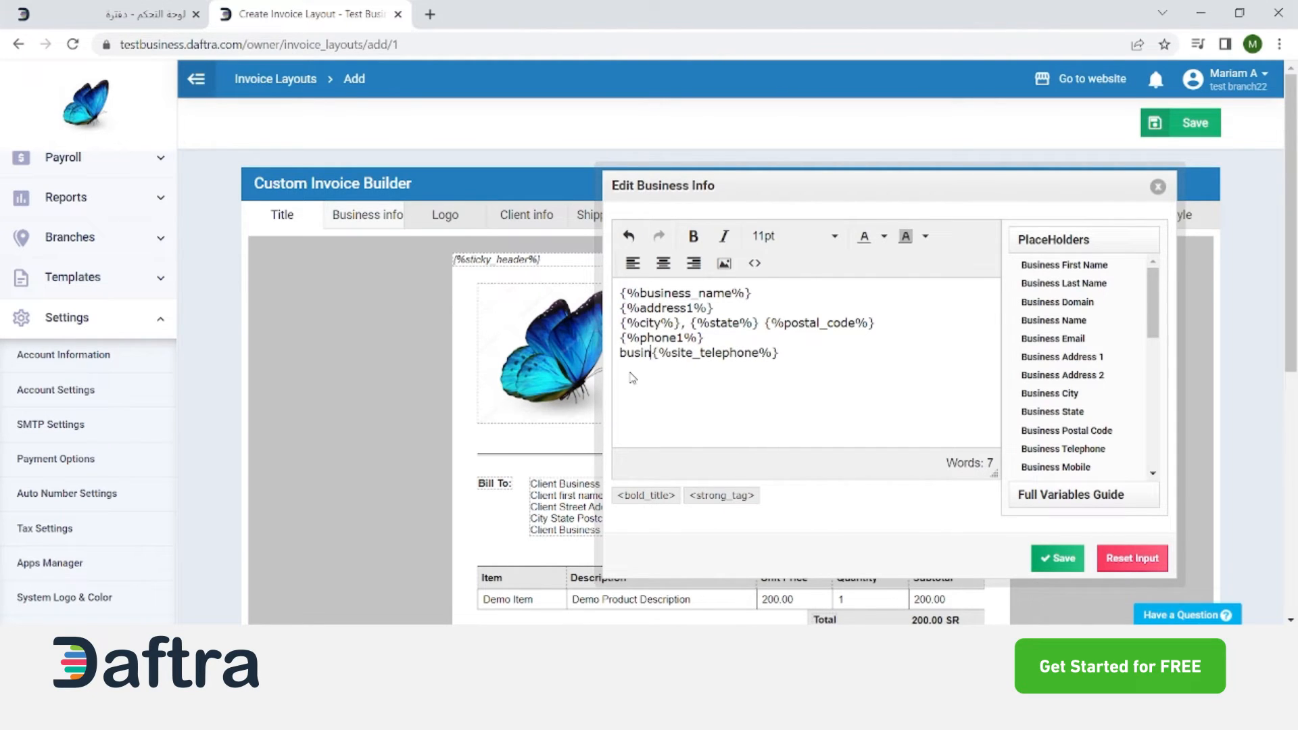
{"action": "type", "text": "phone"}
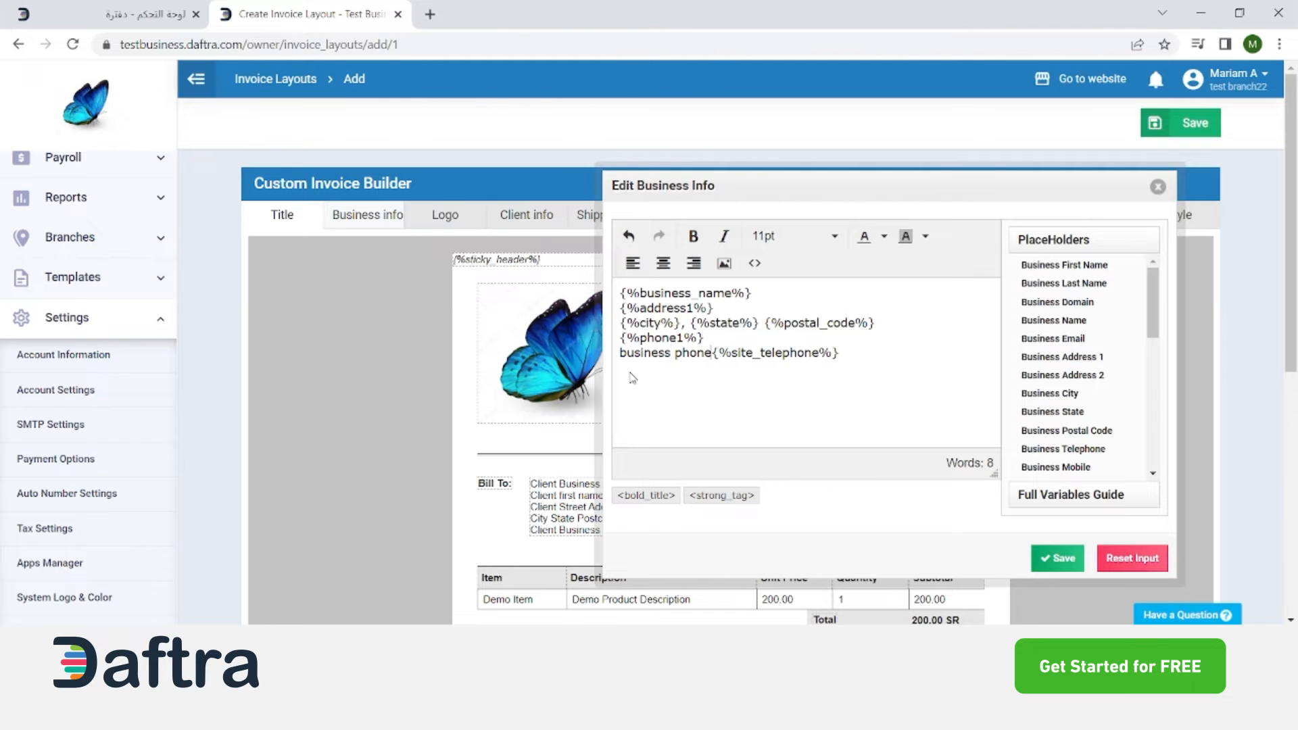
{"action": "type", "text": ":"}
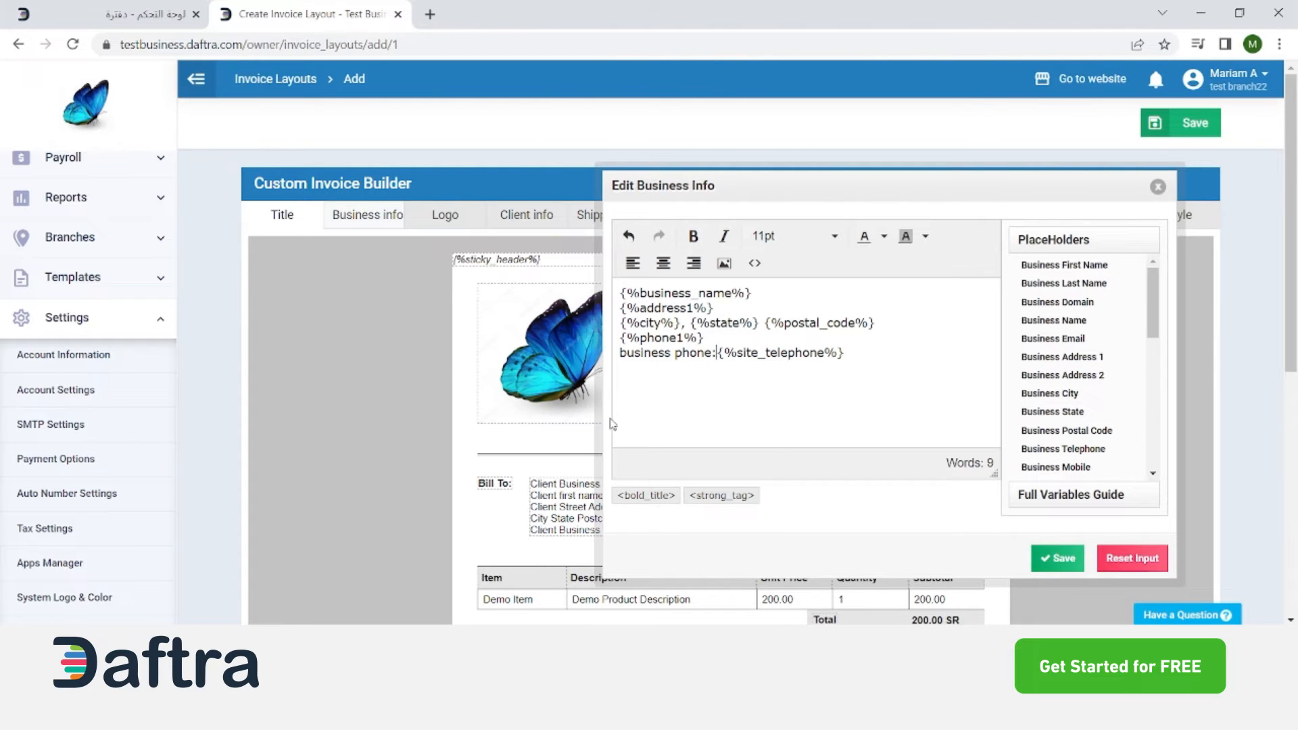
{"action": "left_click_drag", "start_coordinate": [881, 185], "coordinate": [541, 205]}
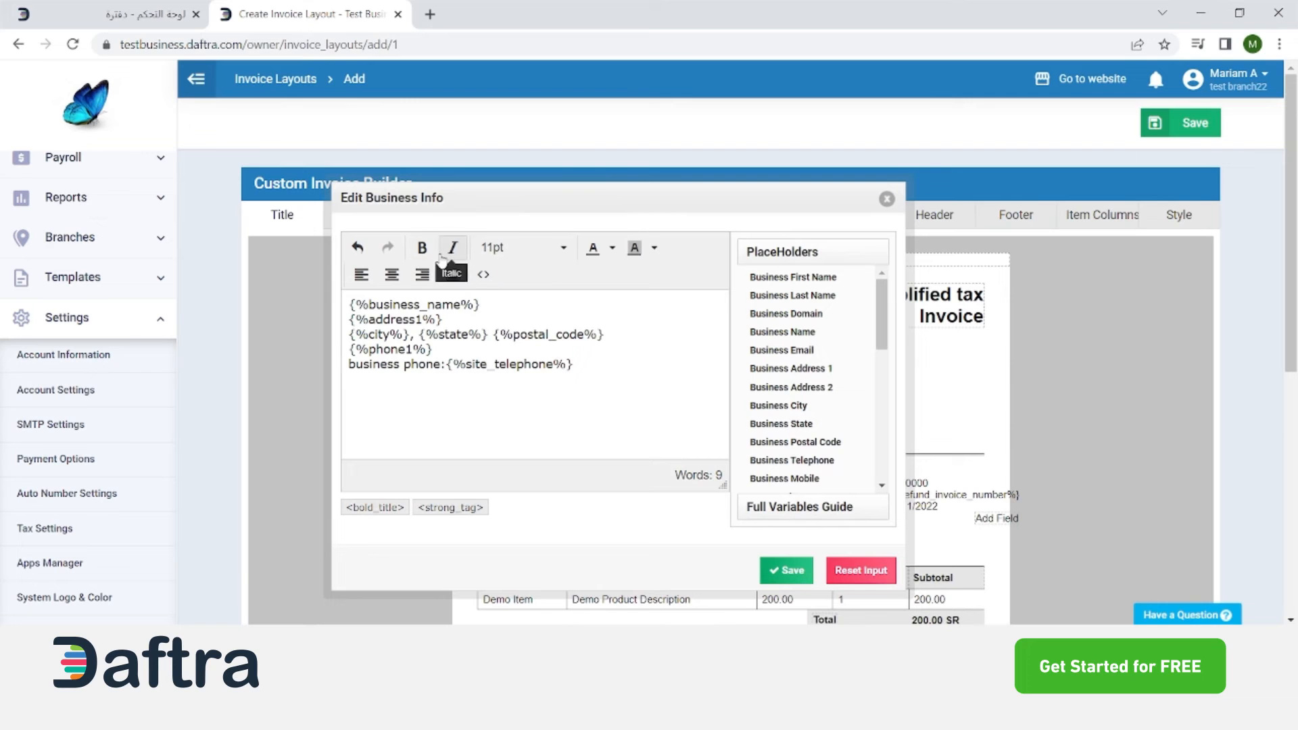
{"action": "scroll", "coordinate": [784, 480], "scroll_direction": "down", "scroll_amount": 3}
{"action": "left_click", "coordinate": [786, 569]}
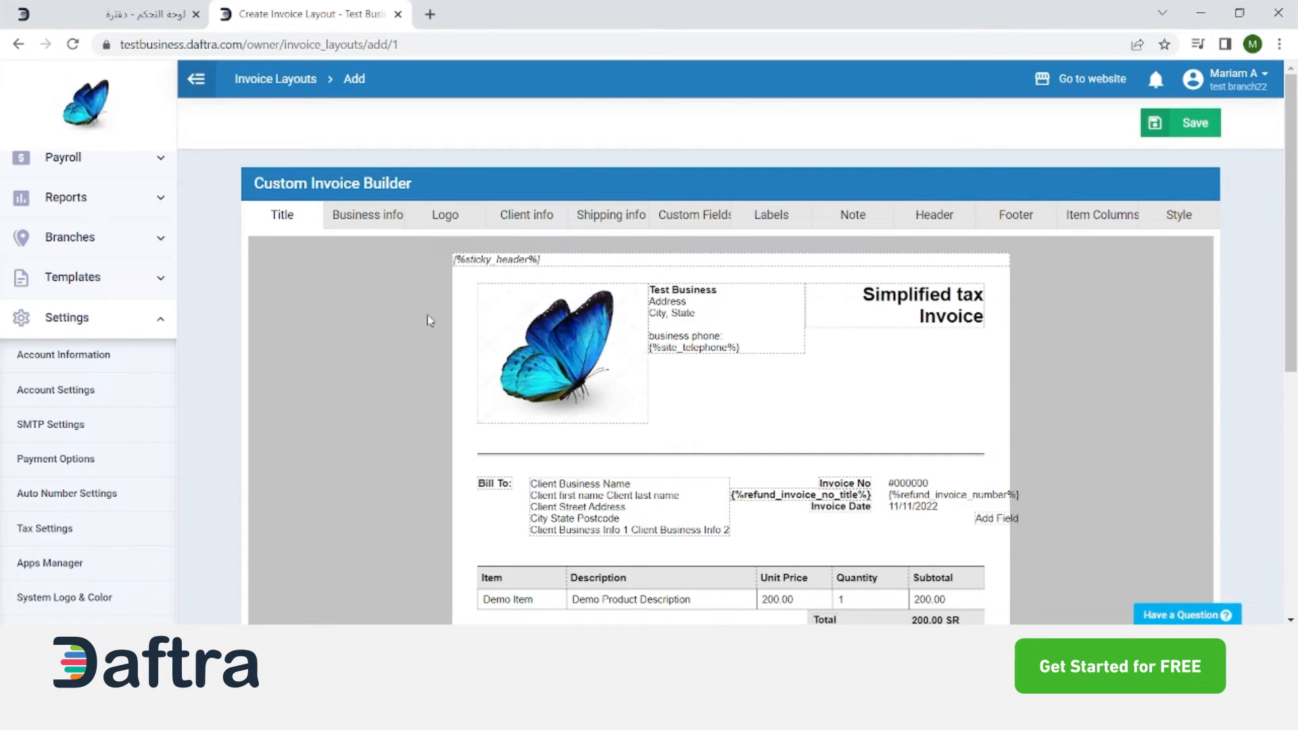
Reduce the invoice logo's height to 103, leaving its width at 150, and save the logo settings
{"action": "left_click", "coordinate": [446, 216]}
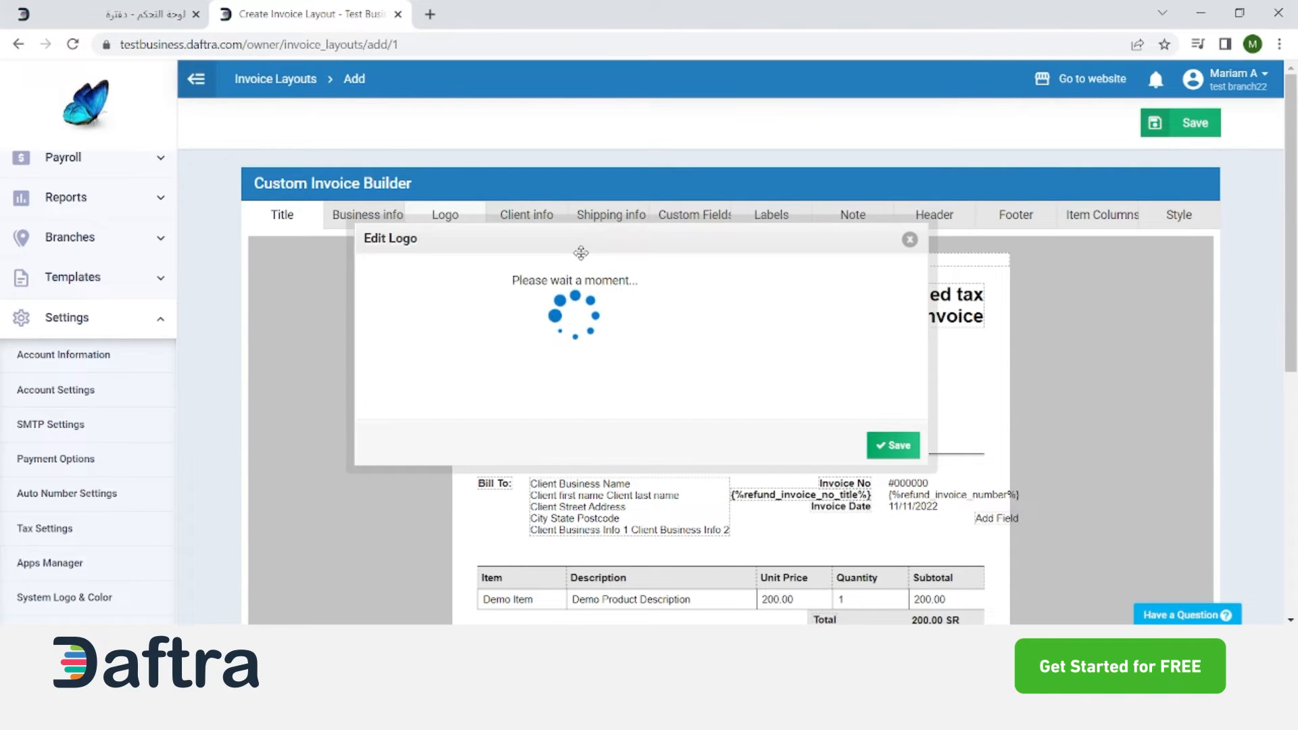
{"action": "left_click_drag", "start_coordinate": [581, 253], "coordinate": [826, 159]}
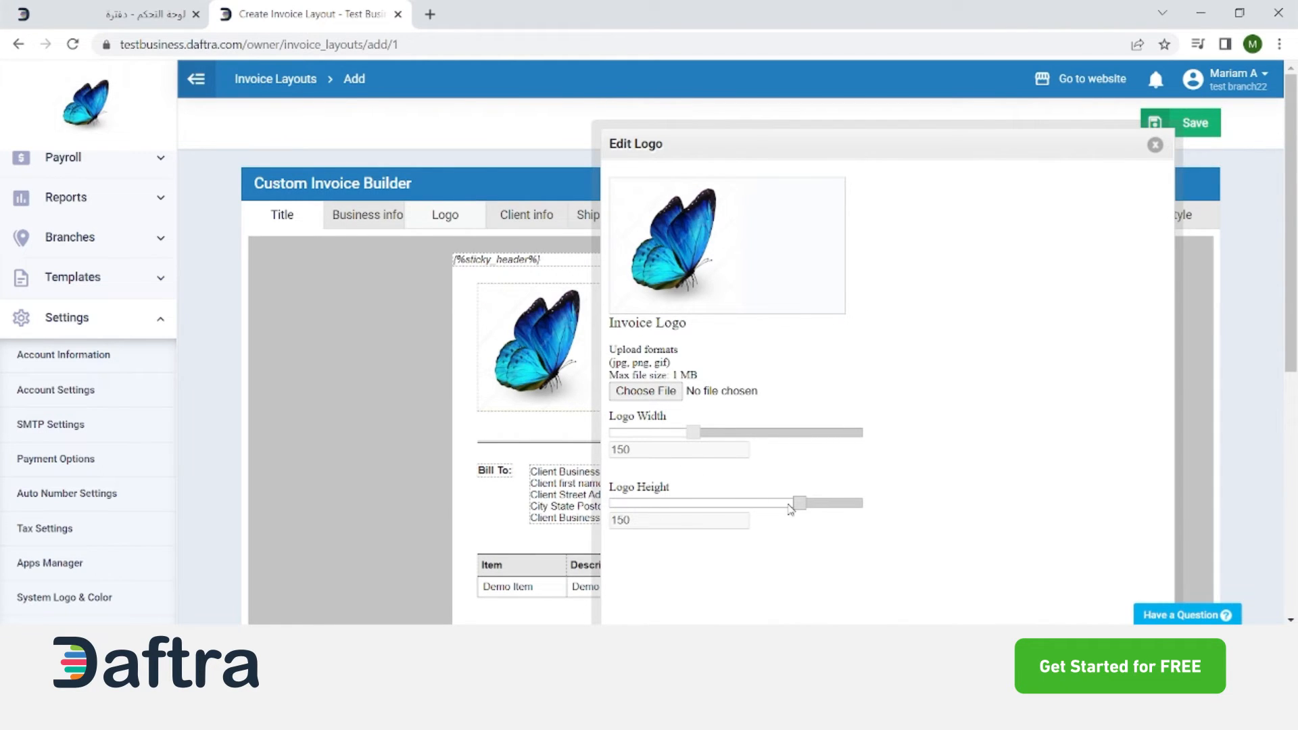
{"action": "left_click_drag", "start_coordinate": [791, 507], "coordinate": [743, 482]}
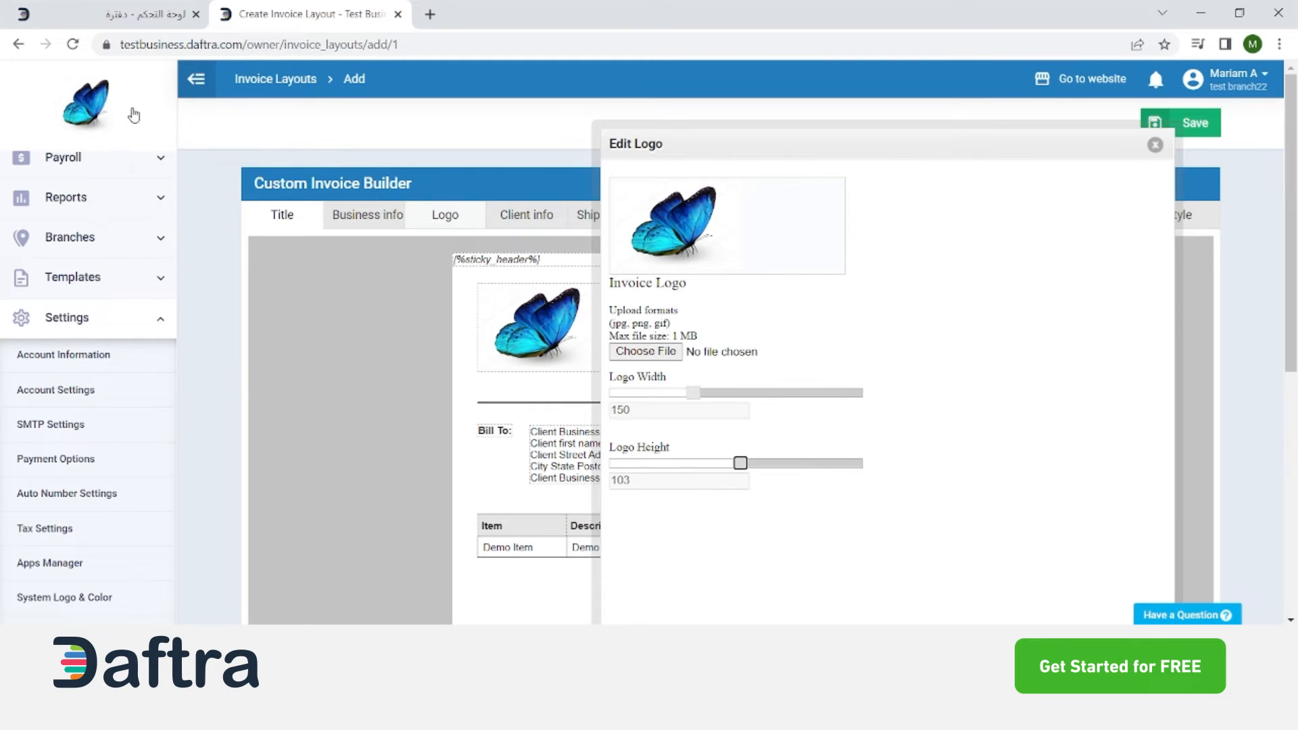
{"action": "scroll", "coordinate": [910, 417], "scroll_direction": "down", "scroll_amount": 1}
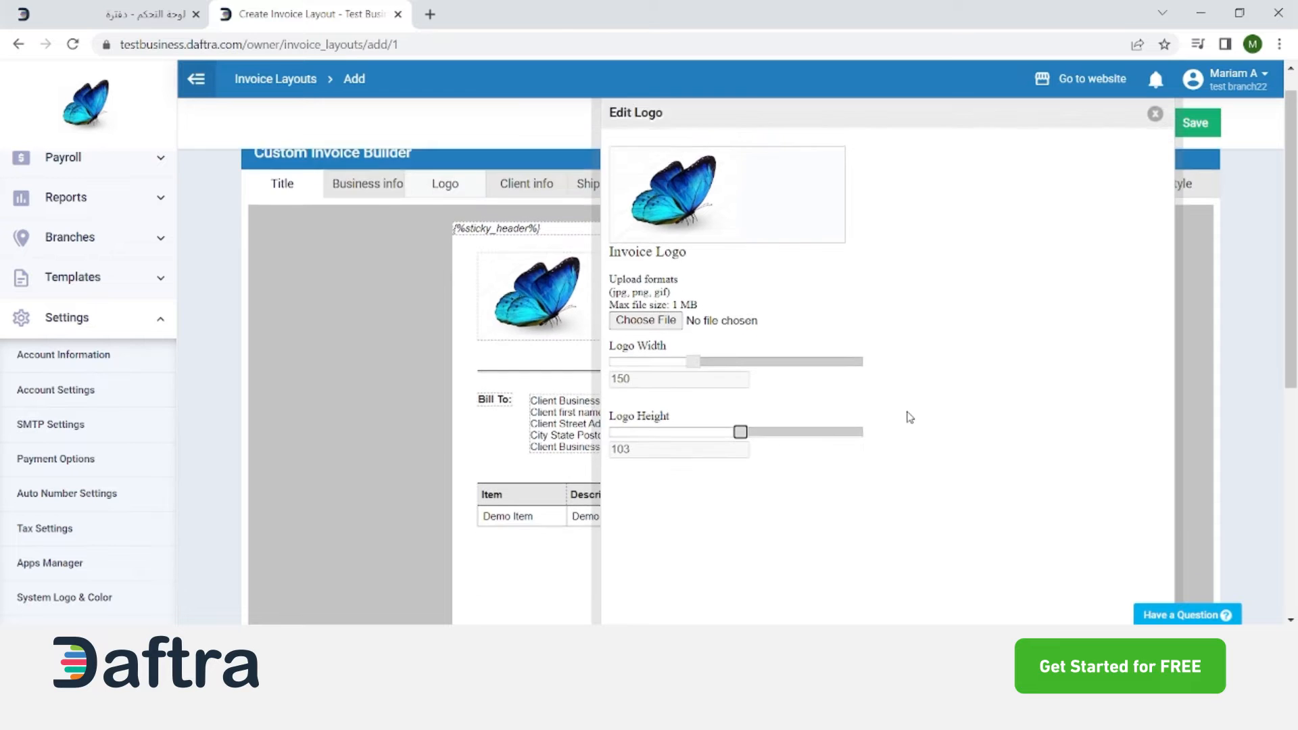
{"action": "scroll", "coordinate": [910, 417], "scroll_direction": "down", "scroll_amount": 3}
{"action": "scroll", "coordinate": [913, 419], "scroll_direction": "up", "scroll_amount": 1}
{"action": "left_click", "coordinate": [1149, 539]}
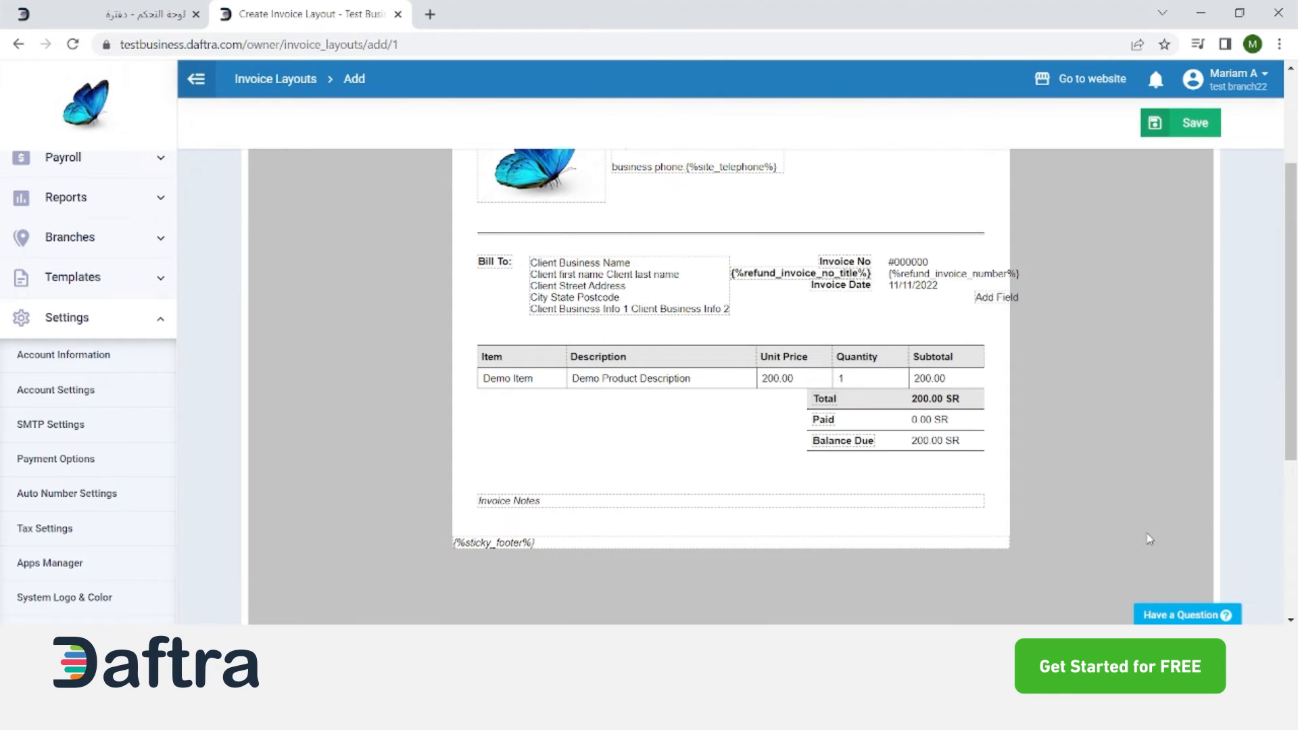
Open the layout's client info for editing and review its organization, name, address and registration info placeholders and the other available client placeholders
{"action": "scroll", "coordinate": [666, 503], "scroll_direction": "up", "scroll_amount": 3}
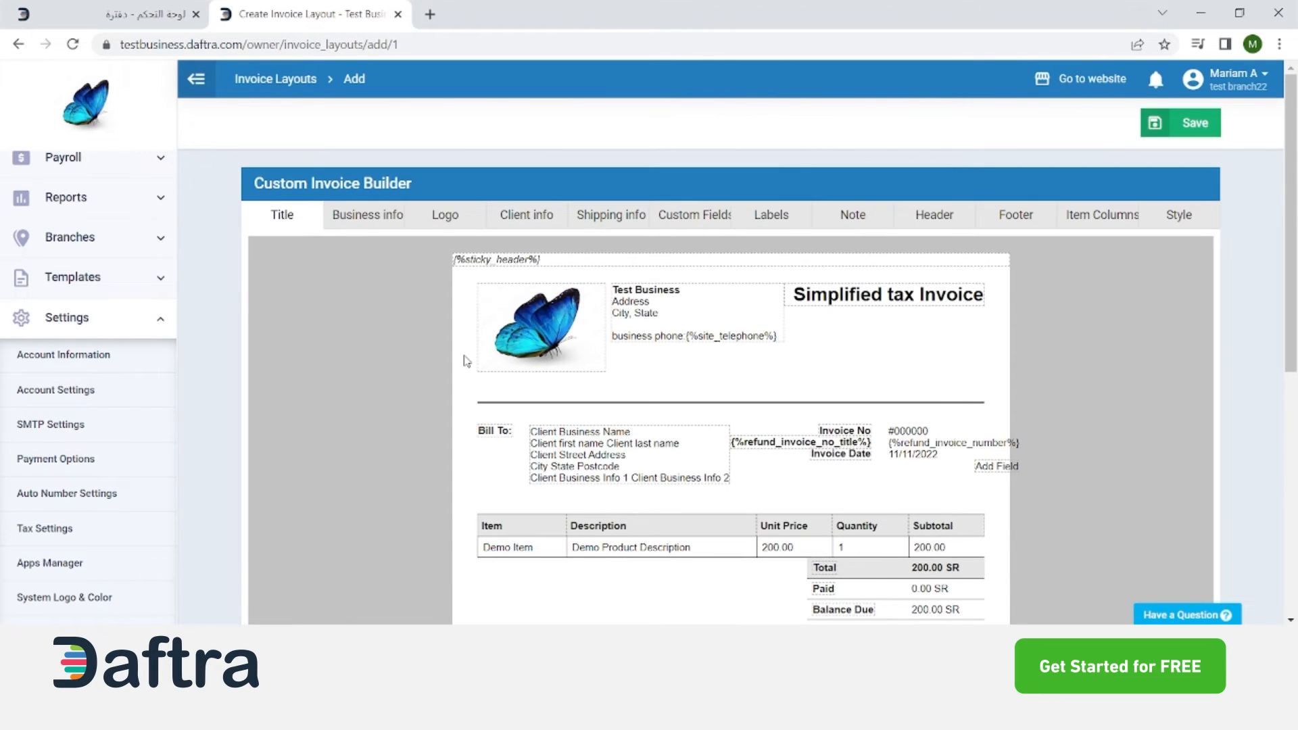
{"action": "left_click", "coordinate": [521, 224]}
{"action": "left_click_drag", "start_coordinate": [540, 157], "coordinate": [950, 204]}
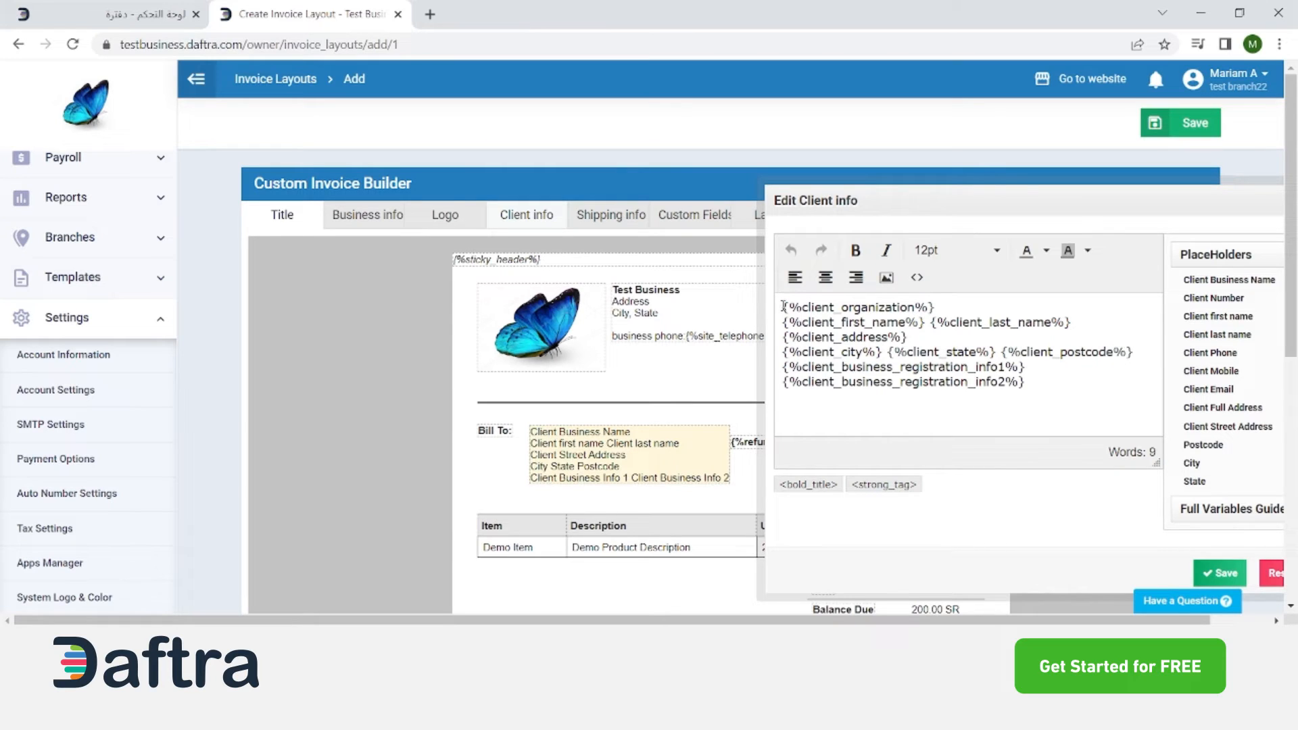
{"action": "left_click_drag", "start_coordinate": [781, 309], "coordinate": [948, 306]}
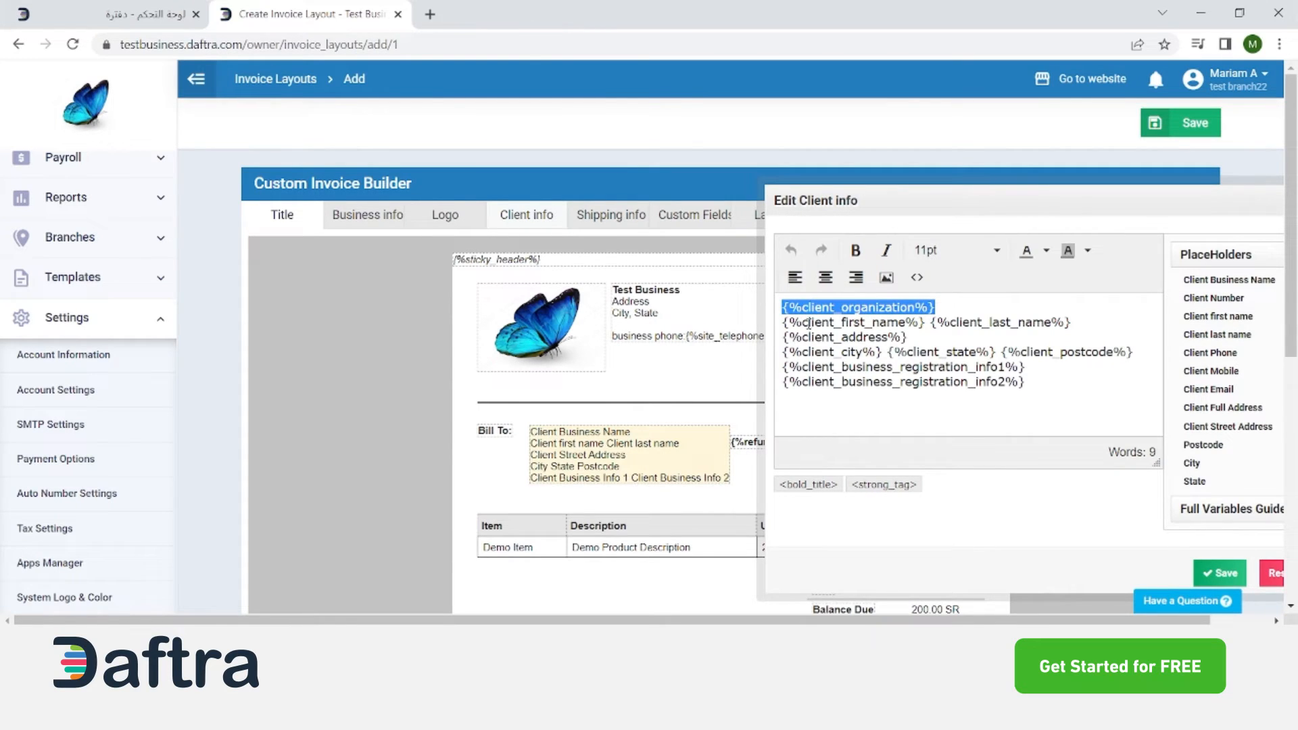
{"action": "left_click_drag", "start_coordinate": [789, 322], "coordinate": [1073, 378]}
{"action": "left_click", "coordinate": [1074, 382]}
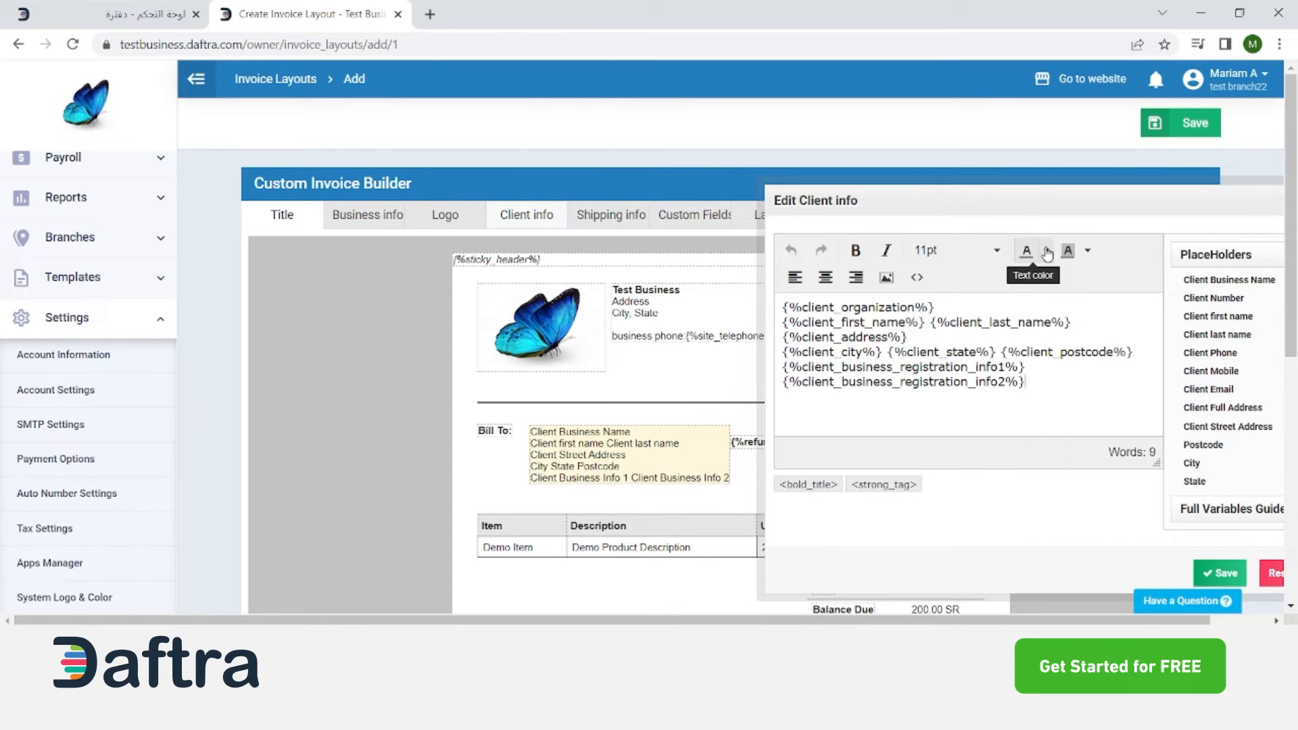
{"action": "left_click_drag", "start_coordinate": [952, 201], "coordinate": [703, 193]}
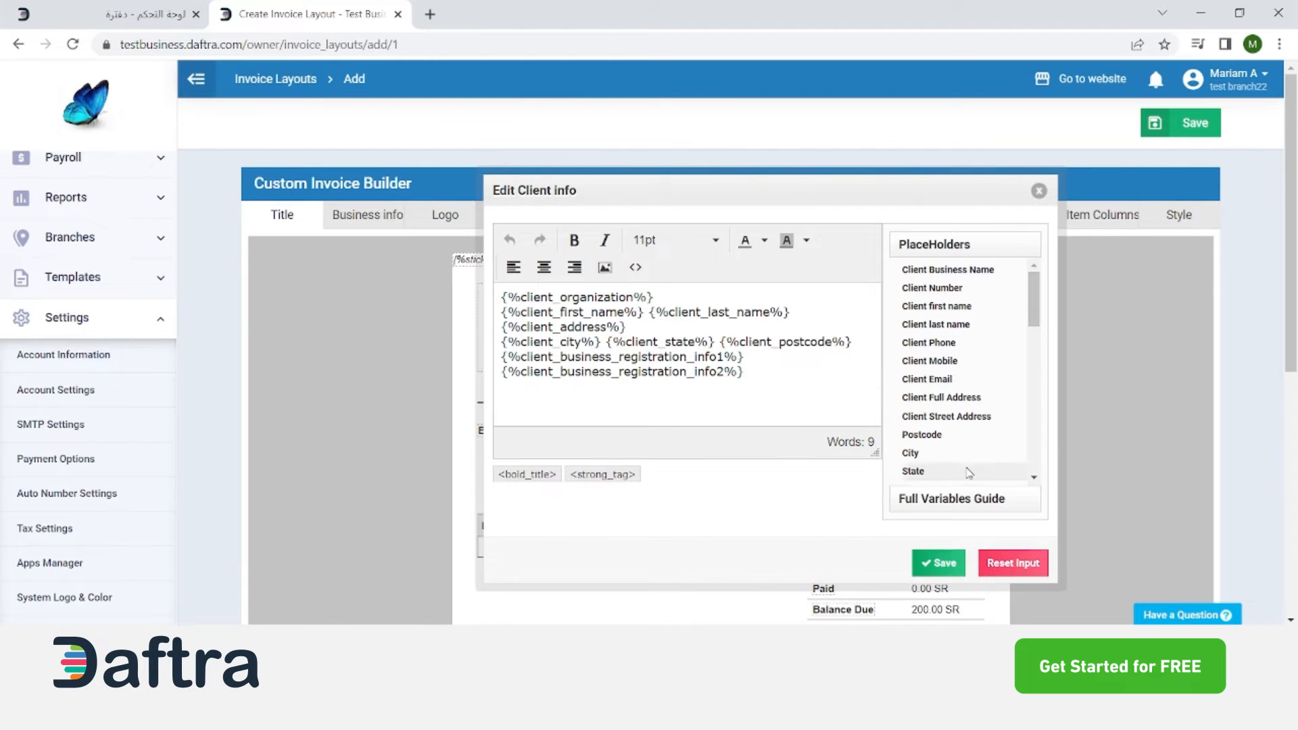
{"action": "scroll", "coordinate": [953, 406], "scroll_direction": "down", "scroll_amount": 3}
{"action": "scroll", "coordinate": [964, 446], "scroll_direction": "up", "scroll_amount": 3}
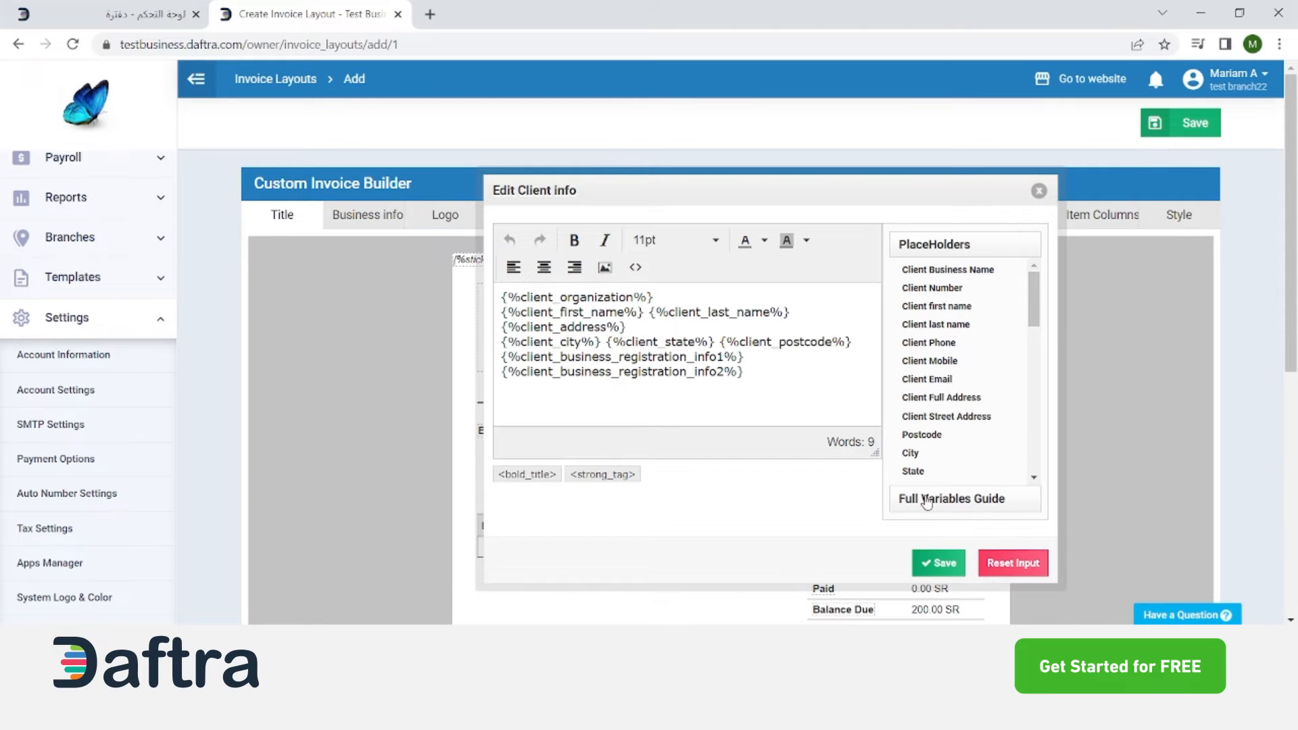
Open the Full Variables Guide and copy the client's VAT Number variable {%client_bn1%}
{"action": "left_click", "coordinate": [950, 504]}
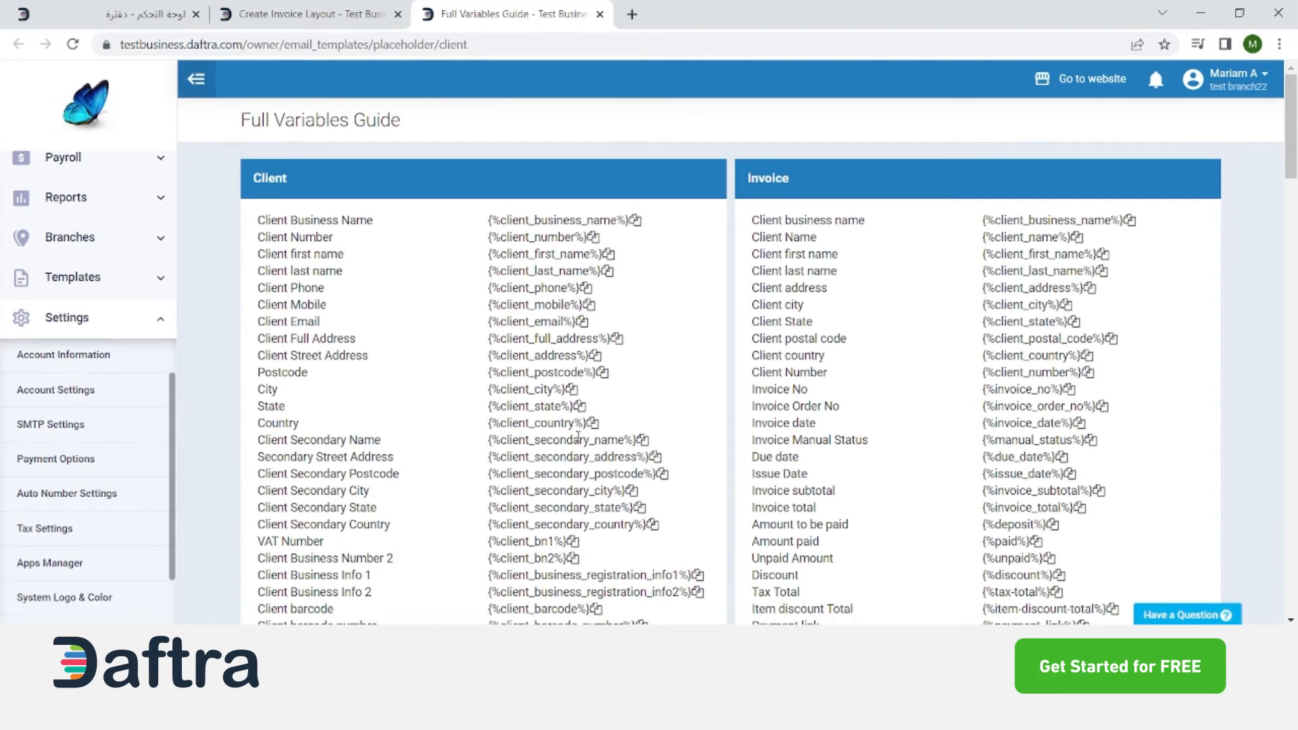
{"action": "scroll", "coordinate": [579, 438], "scroll_direction": "down", "scroll_amount": 4}
{"action": "scroll", "coordinate": [320, 306], "scroll_direction": "up", "scroll_amount": 4}
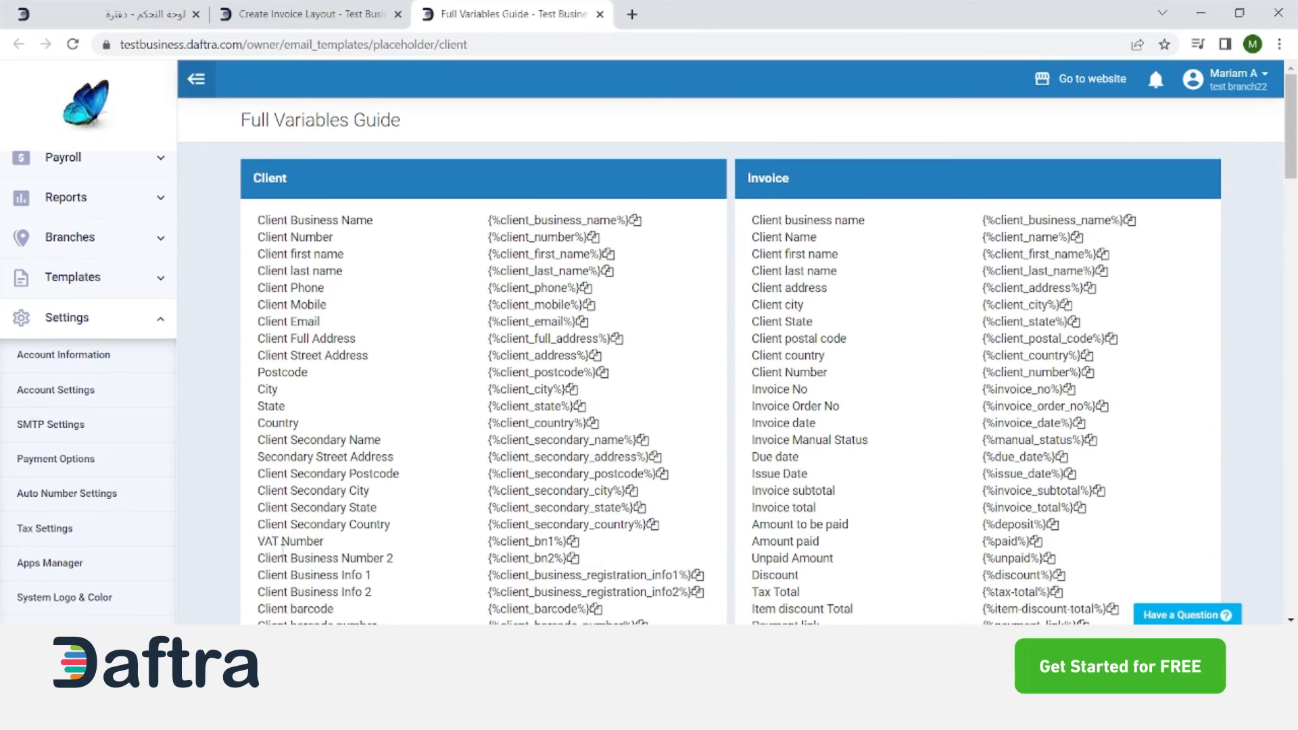
{"action": "left_click_drag", "start_coordinate": [258, 543], "coordinate": [336, 549]}
{"action": "left_click_drag", "start_coordinate": [485, 541], "coordinate": [596, 548]}
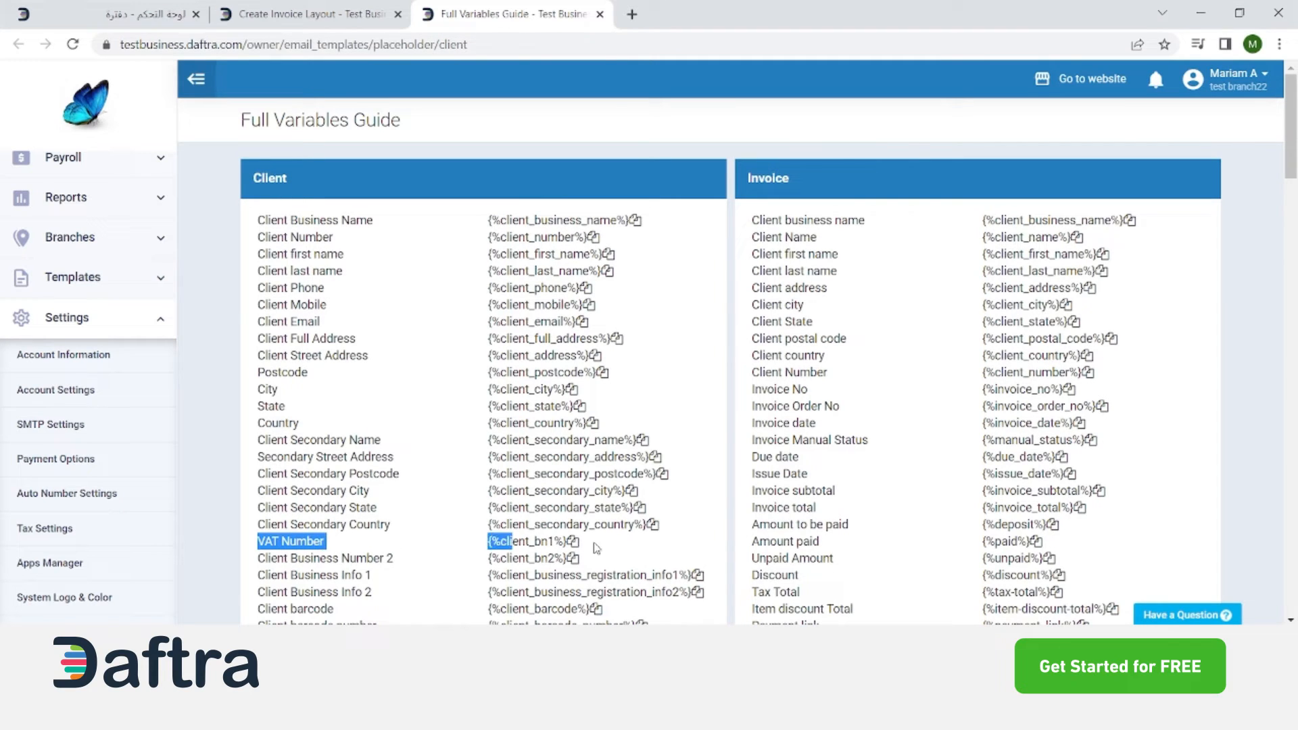
{"action": "left_click", "coordinate": [574, 542]}
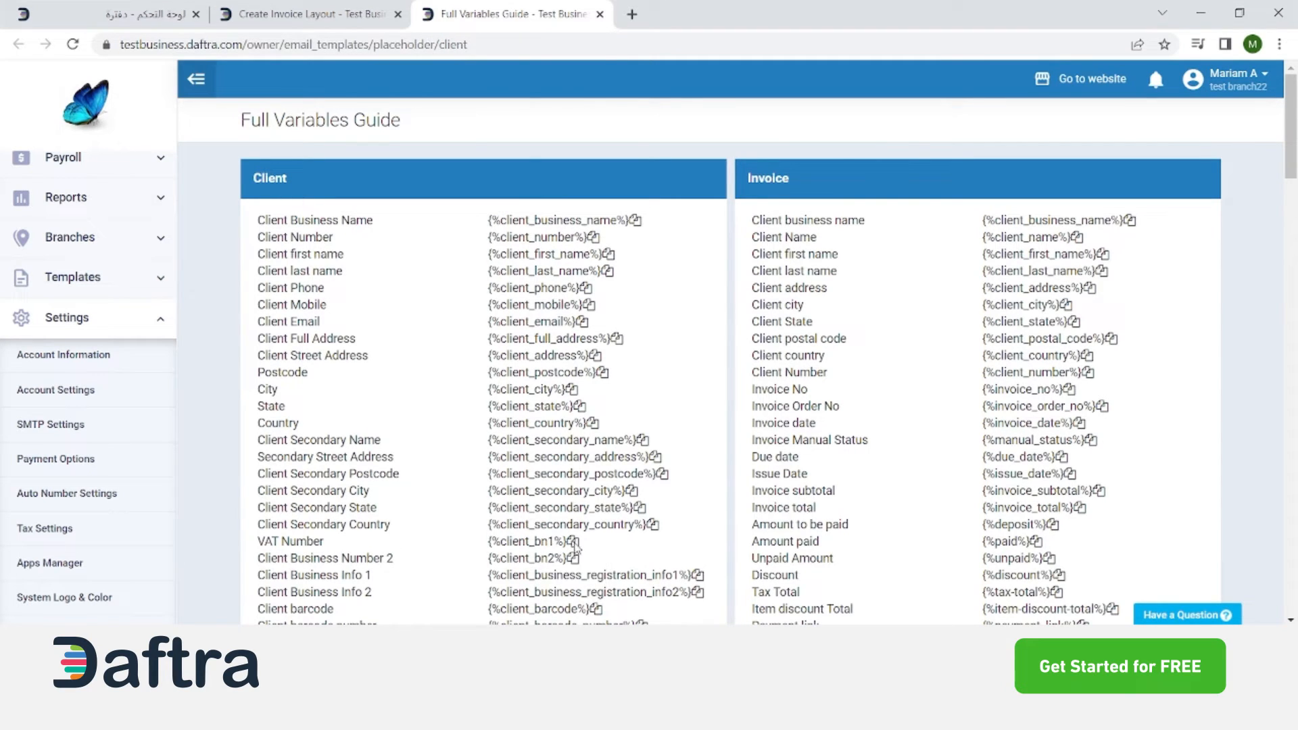
Paste {%client_bn1%} on a new last line of the client info and label it "VAT number:"
{"action": "left_click", "coordinate": [369, 14]}
{"action": "left_click", "coordinate": [538, 403]}
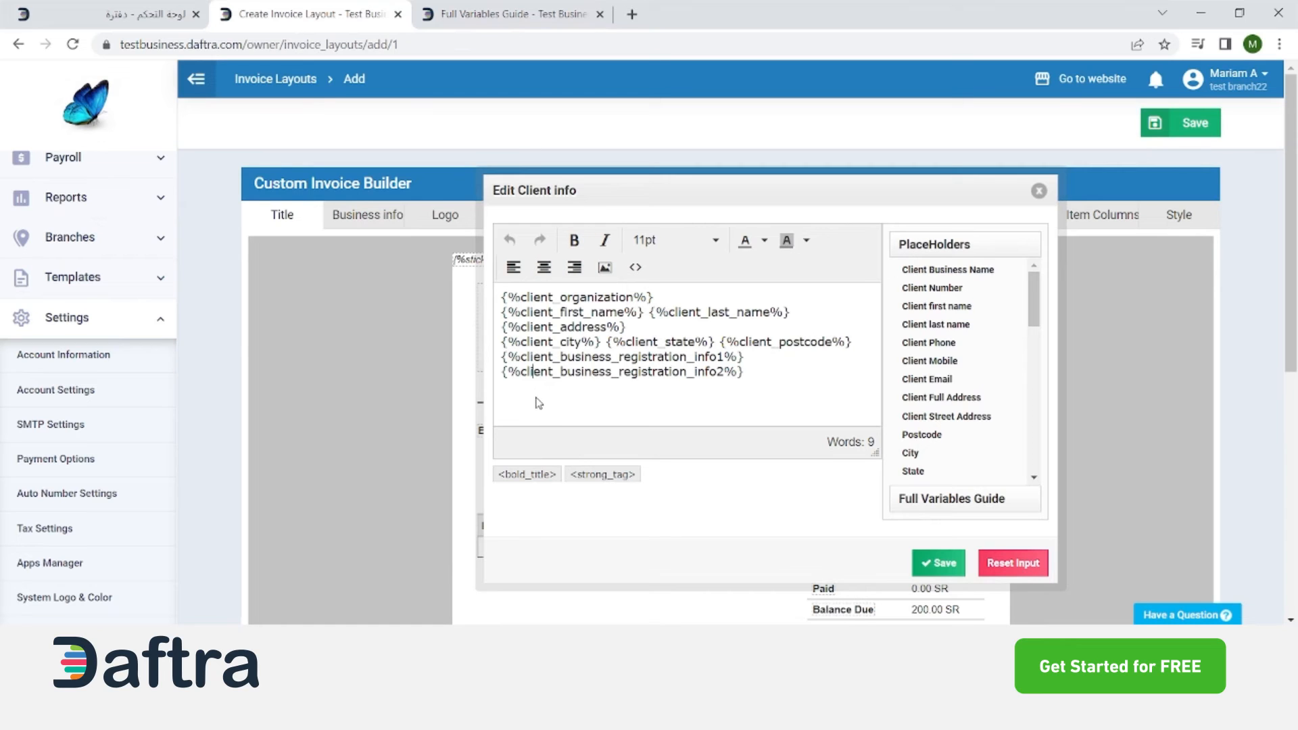
{"action": "key", "text": "ctrl+v"}
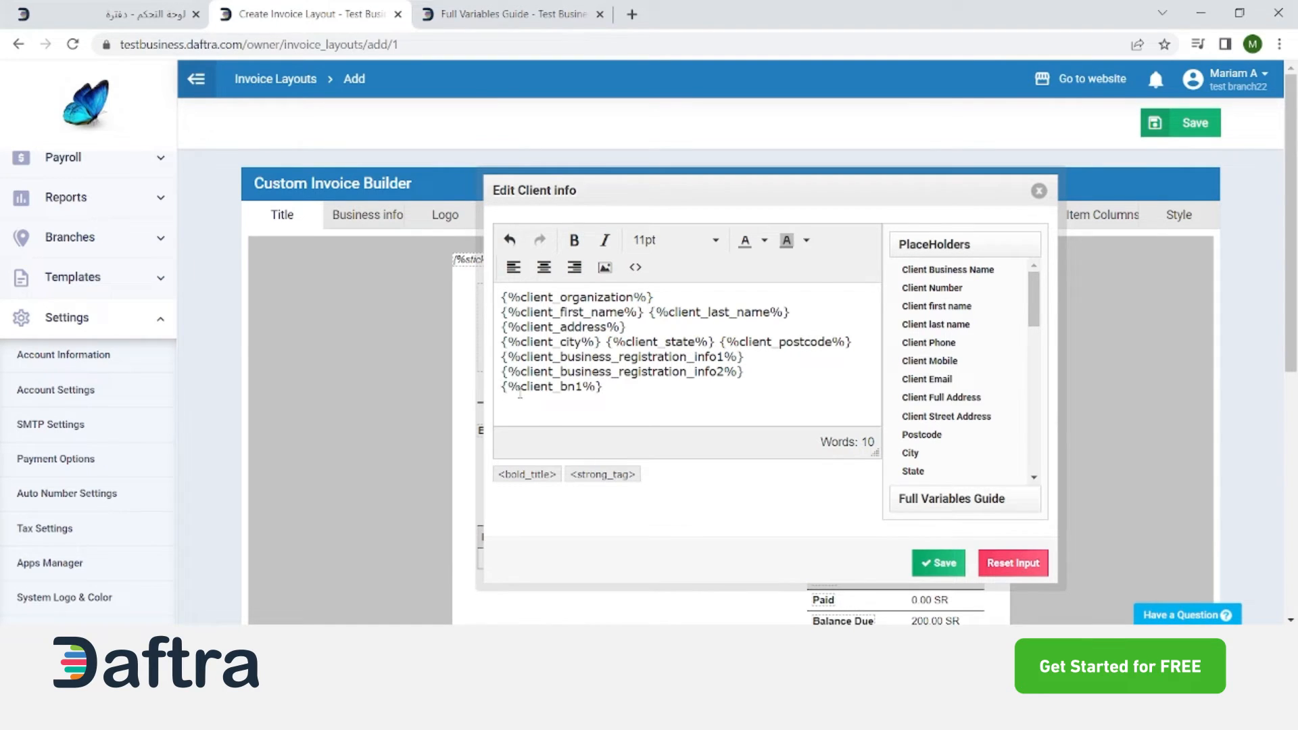
{"action": "type", "text": "VAT "}
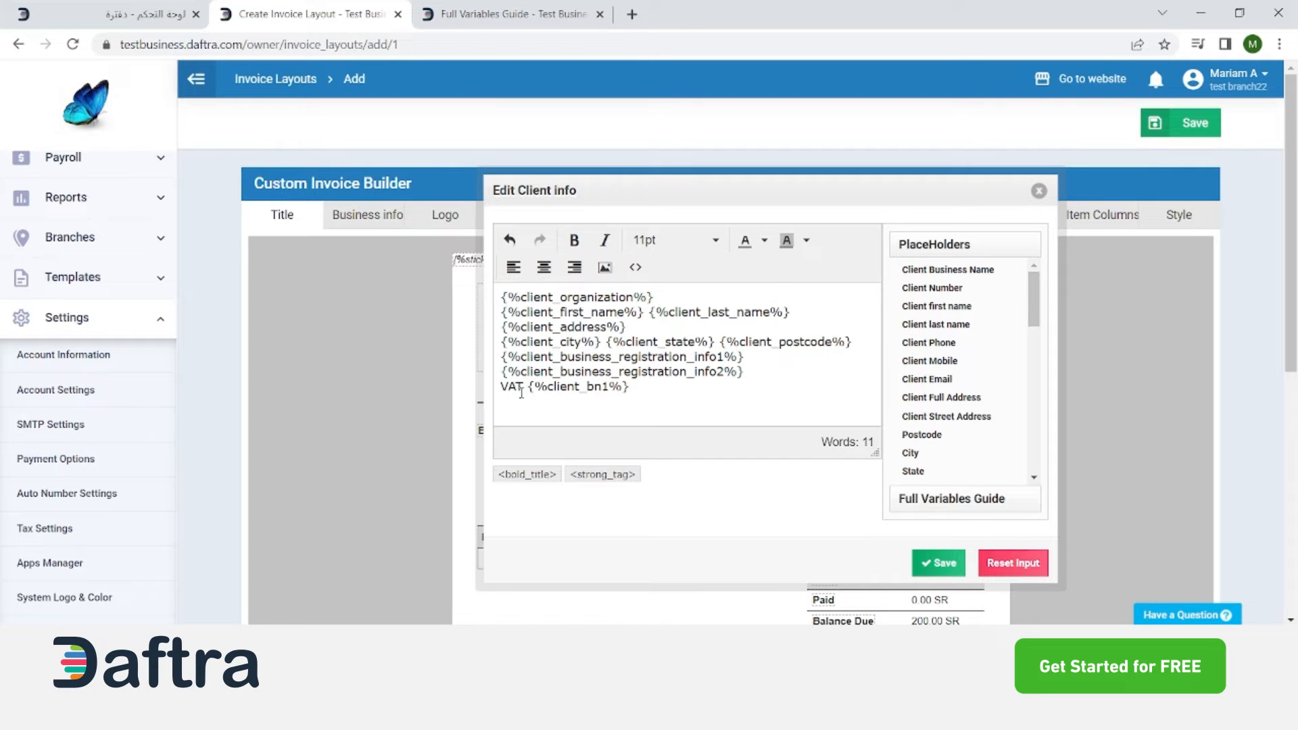
{"action": "type", "text": "number:"}
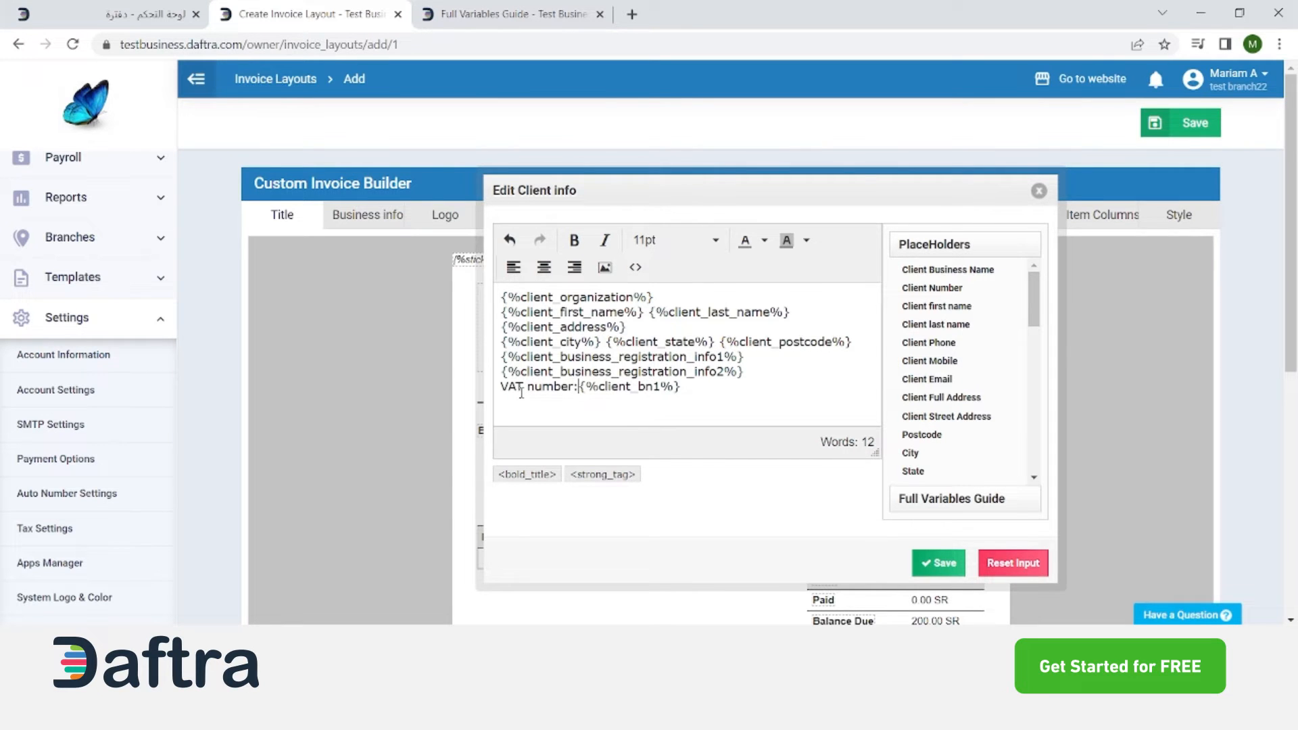
{"action": "left_click_drag", "start_coordinate": [829, 190], "coordinate": [940, 207]}
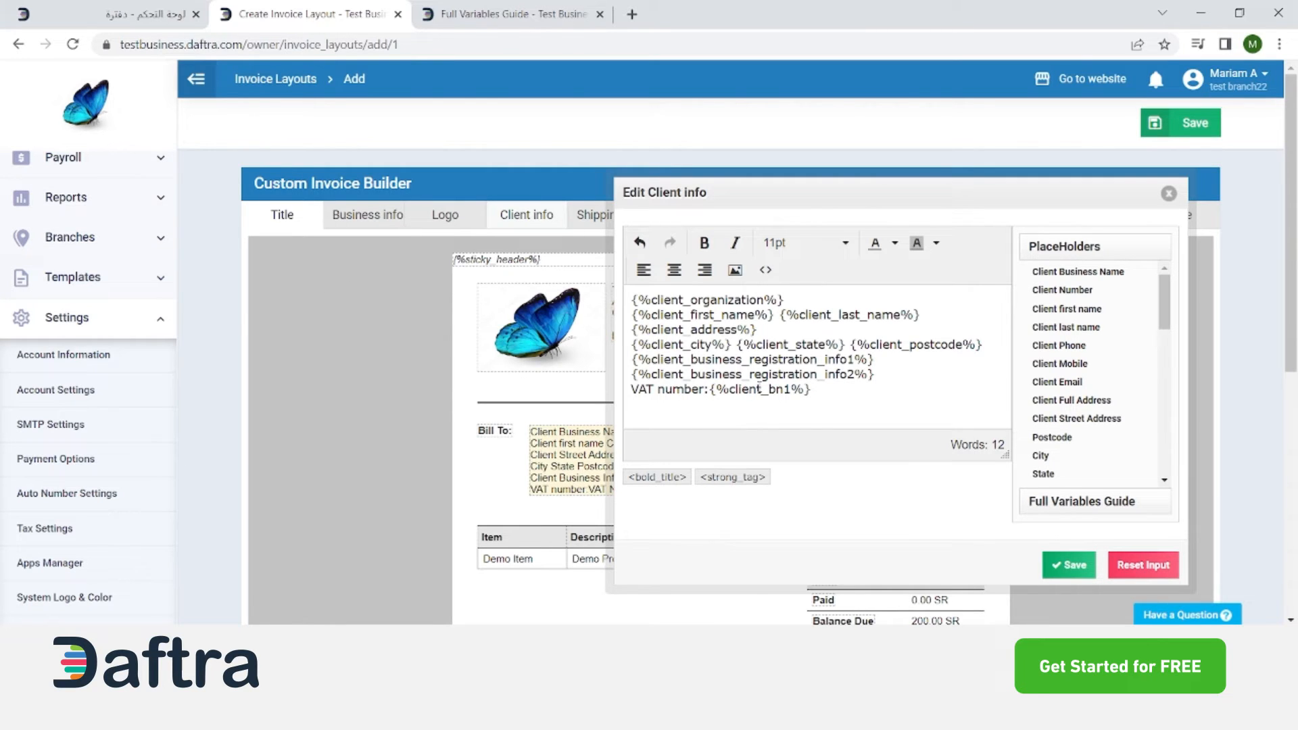
Look through the remaining client placeholders and the Full Variables Guide's client, invoice, payment, business and supplier variables, and close the client info editor
{"action": "left_click_drag", "start_coordinate": [811, 390], "coordinate": [764, 377]}
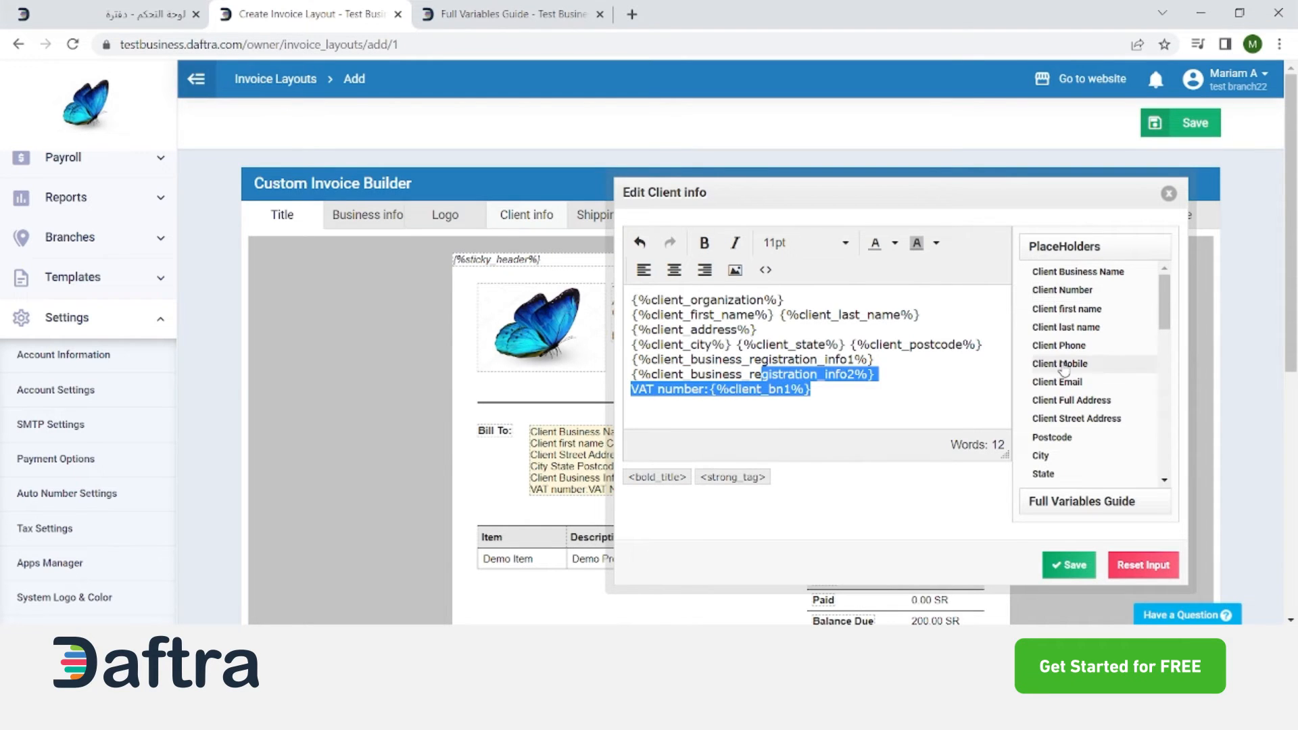
{"action": "scroll", "coordinate": [1064, 373], "scroll_direction": "down", "scroll_amount": 5}
{"action": "left_click", "coordinate": [507, 11]}
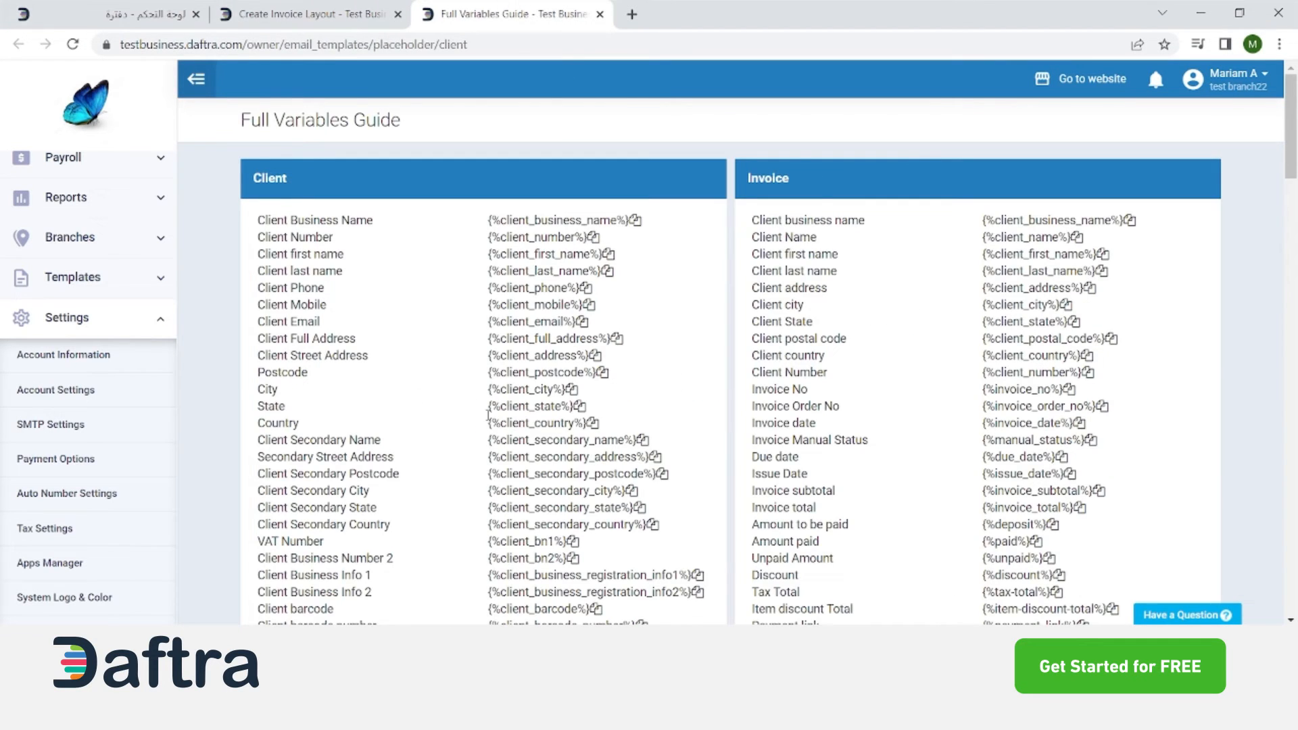
{"action": "scroll", "coordinate": [460, 466], "scroll_direction": "down", "scroll_amount": 4}
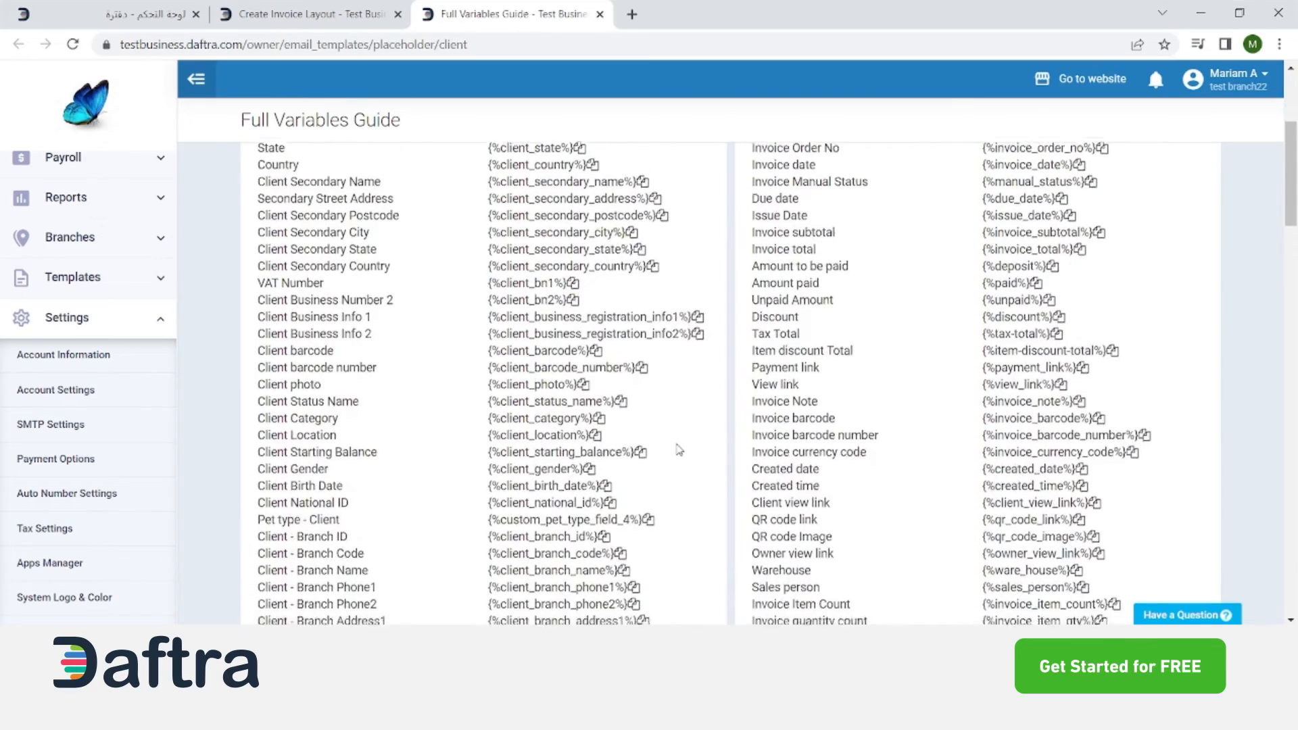
{"action": "scroll", "coordinate": [679, 450], "scroll_direction": "down", "scroll_amount": 15}
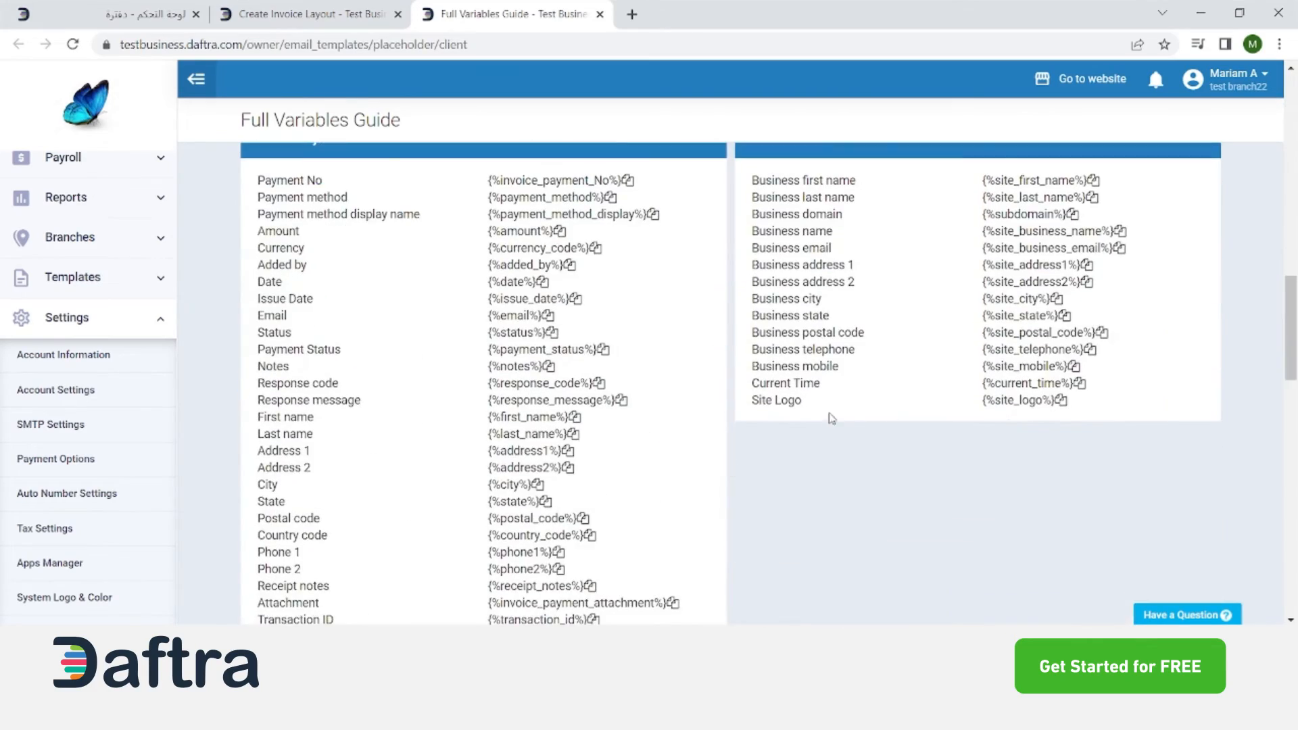
{"action": "scroll", "coordinate": [490, 512], "scroll_direction": "down", "scroll_amount": 10}
{"action": "scroll", "coordinate": [490, 512], "scroll_direction": "up", "scroll_amount": 6}
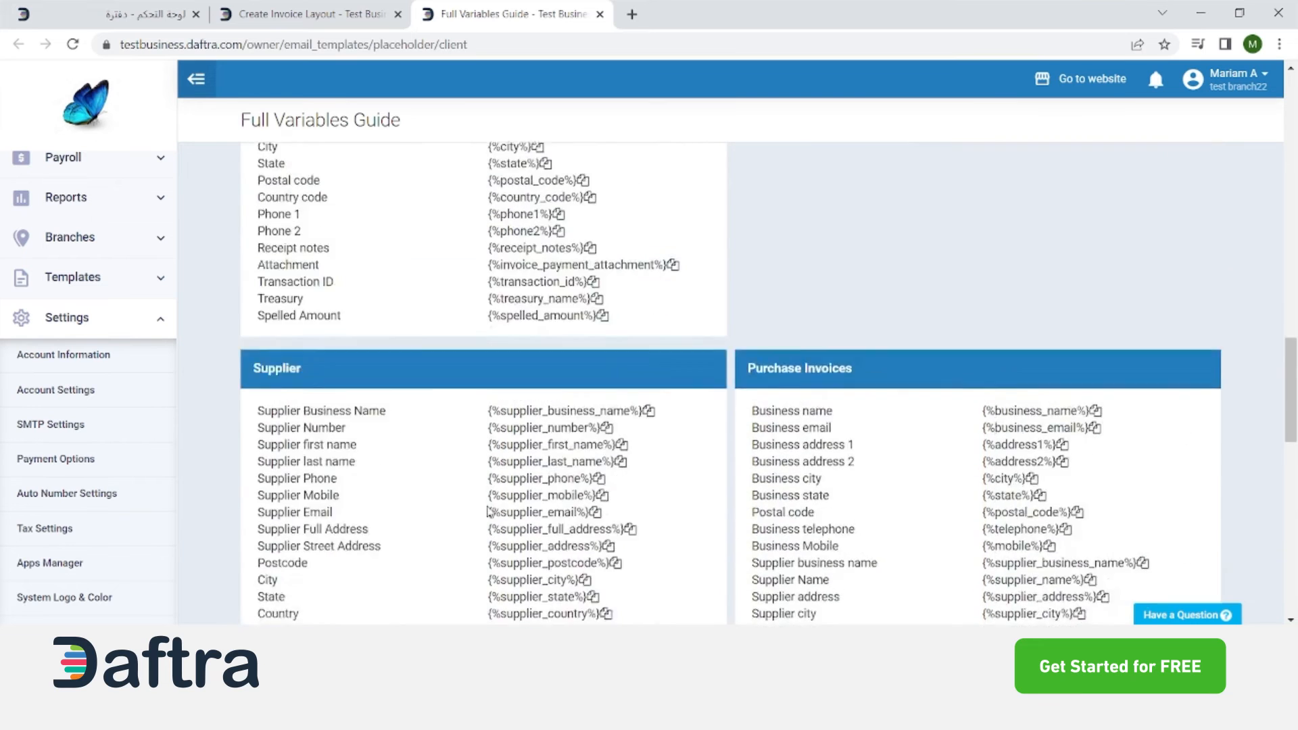
{"action": "scroll", "coordinate": [490, 511], "scroll_direction": "up", "scroll_amount": 5}
{"action": "left_click", "coordinate": [297, 14]}
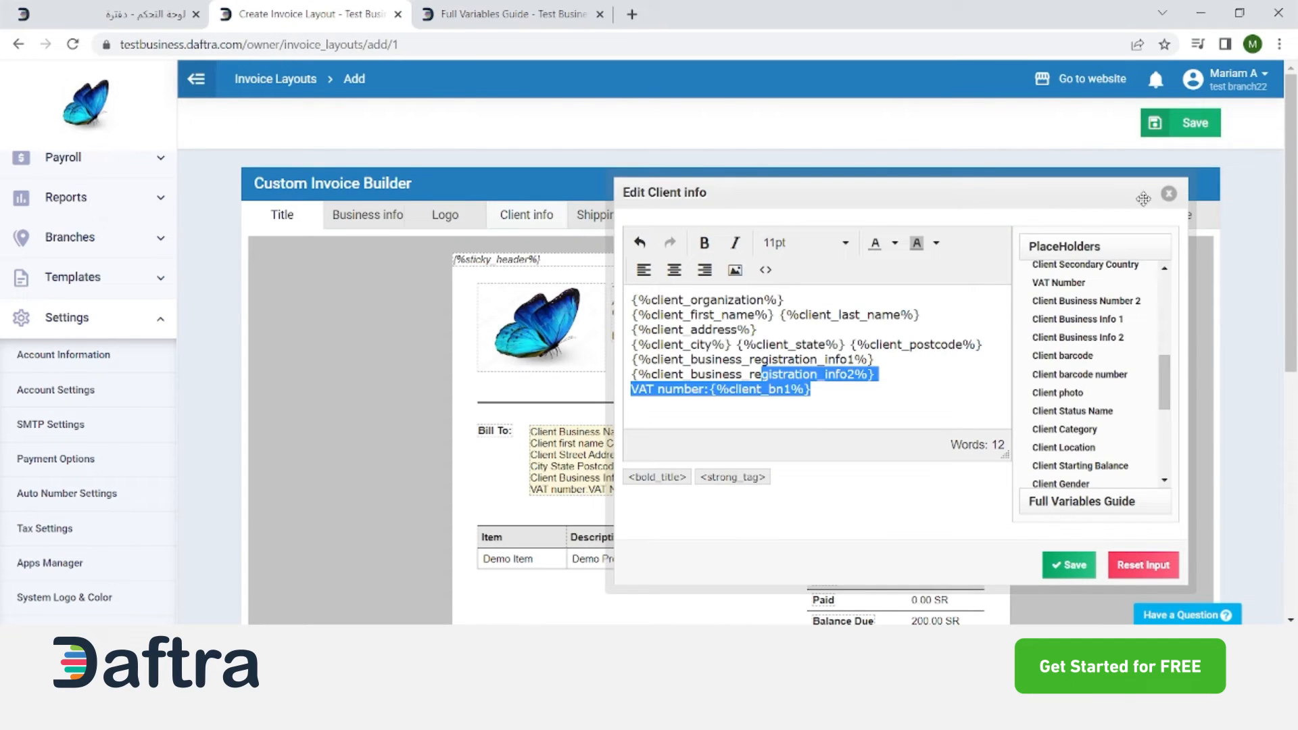
{"action": "left_click", "coordinate": [1169, 194]}
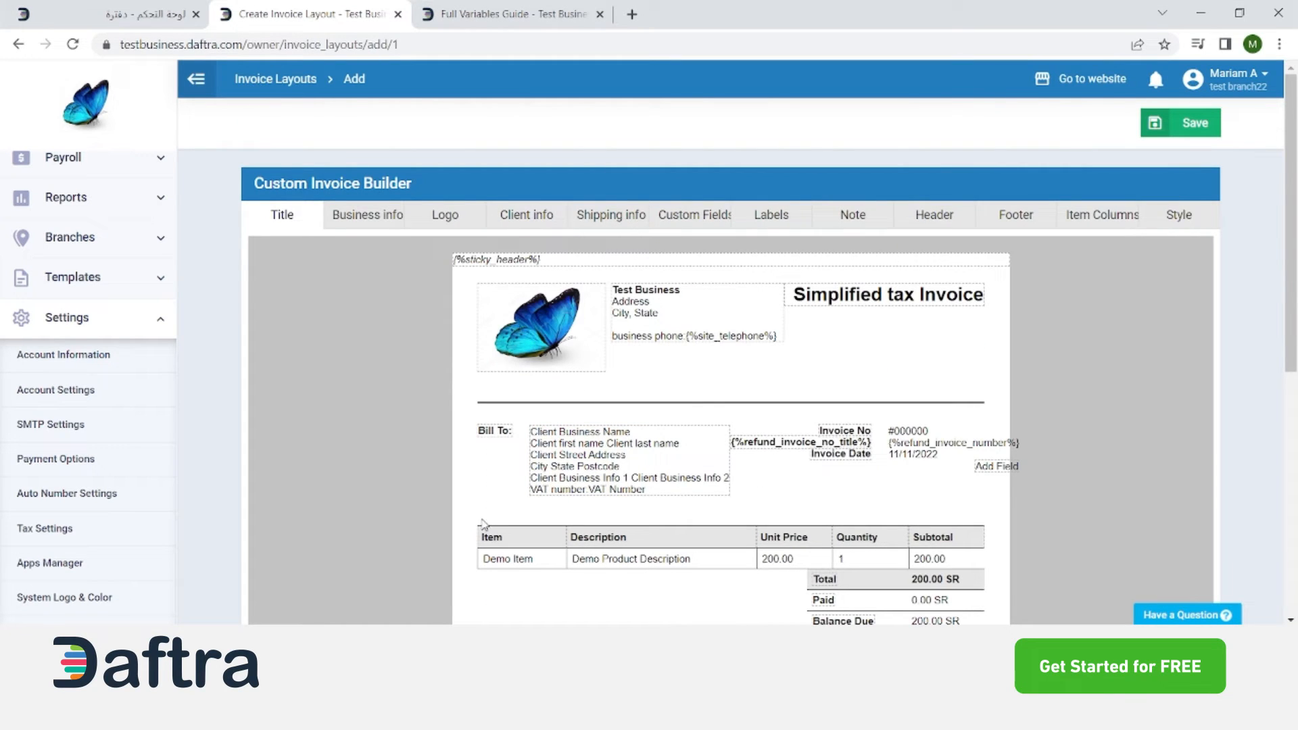
Add the shipping info block with the client's secondary name, address, city, state and postcode placeholders to the layout, reviewing the available placeholders
{"action": "left_click", "coordinate": [608, 216]}
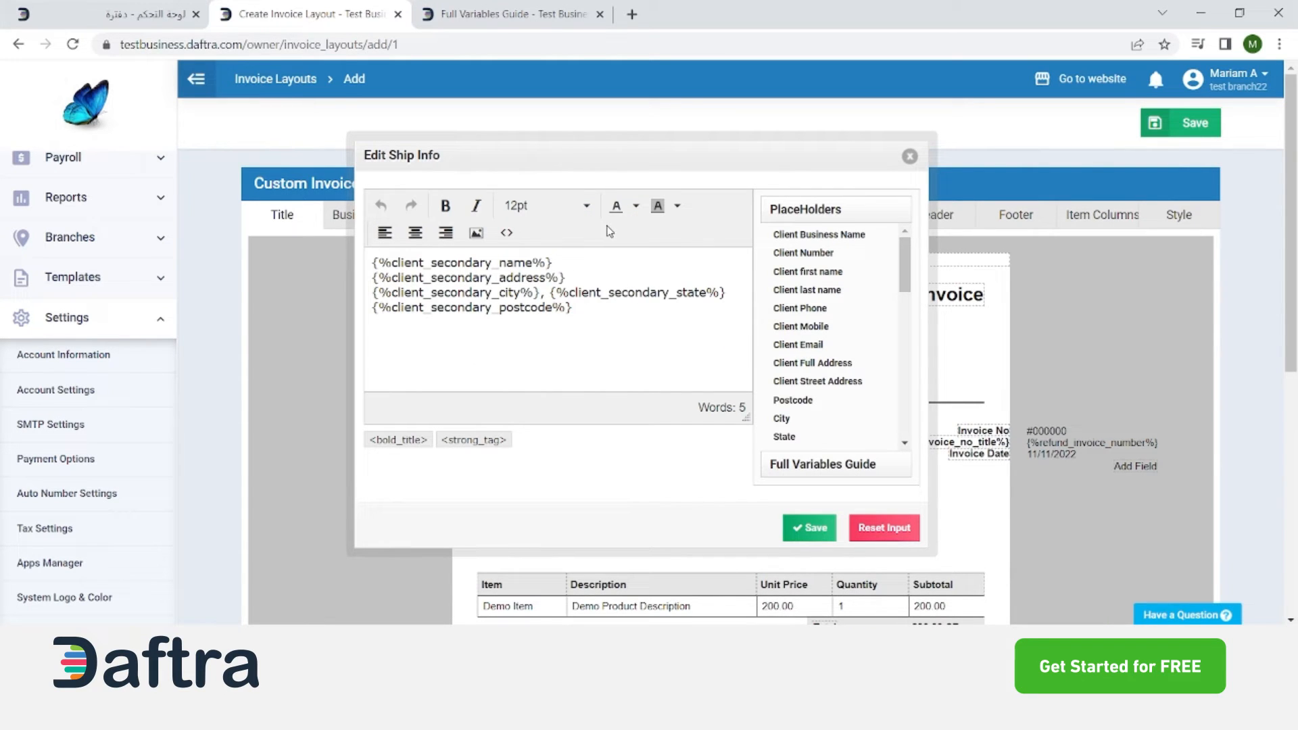
{"action": "scroll", "coordinate": [838, 371], "scroll_direction": "down", "scroll_amount": 8}
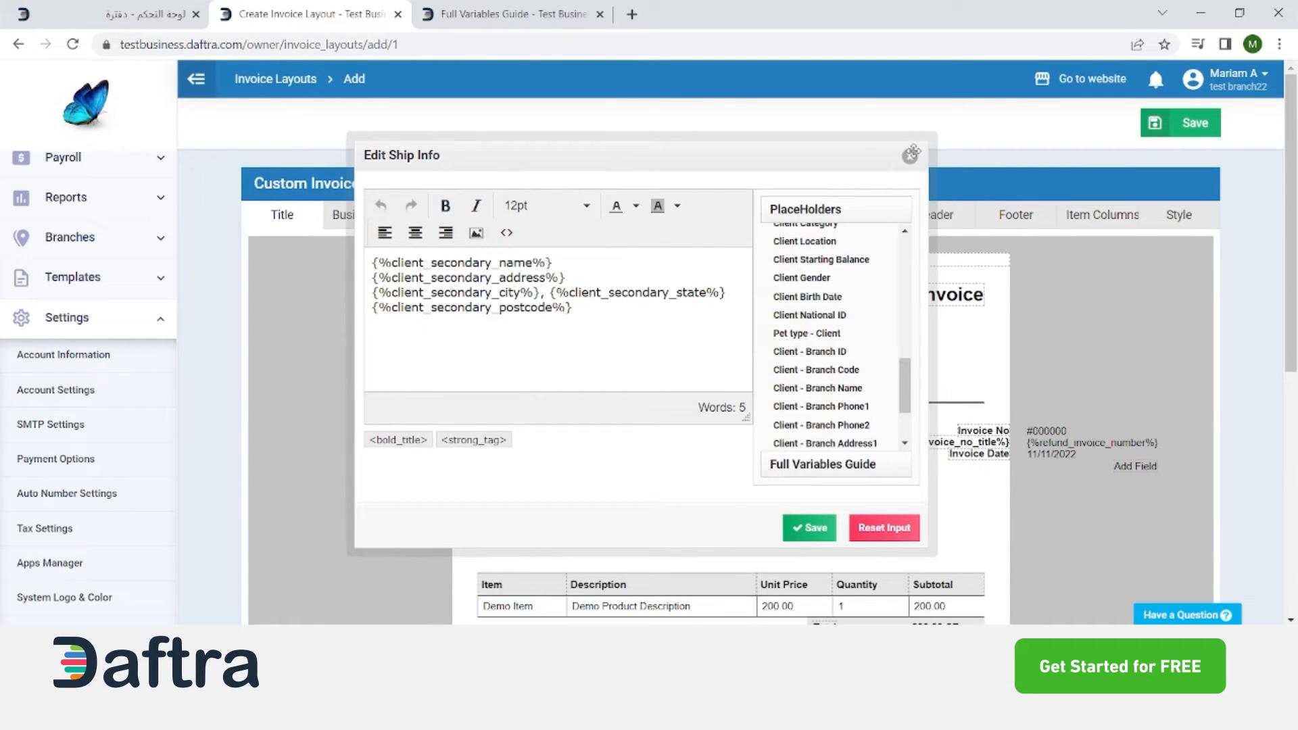
{"action": "left_click", "coordinate": [816, 528]}
{"action": "left_click", "coordinate": [909, 157]}
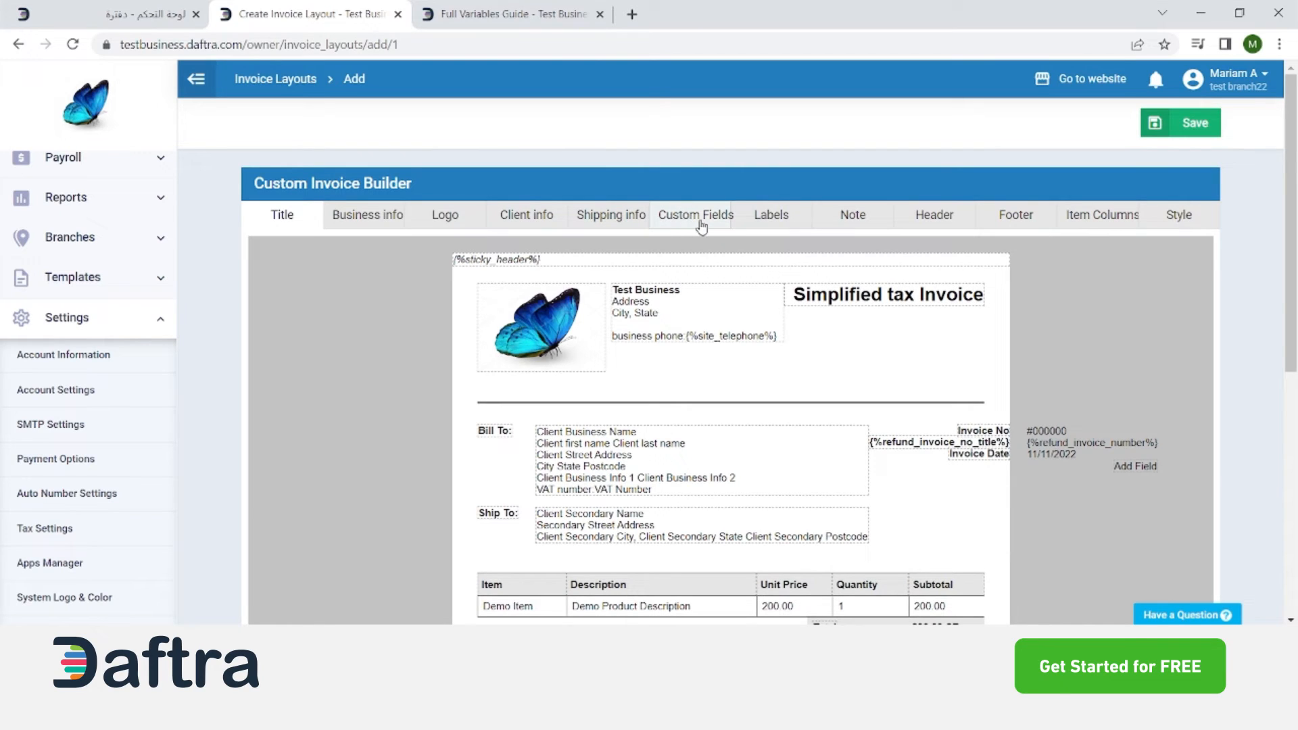
Add the predefined Work Order field with its %work_order_number% placeholder to the layout's custom fields
{"action": "left_click", "coordinate": [704, 228]}
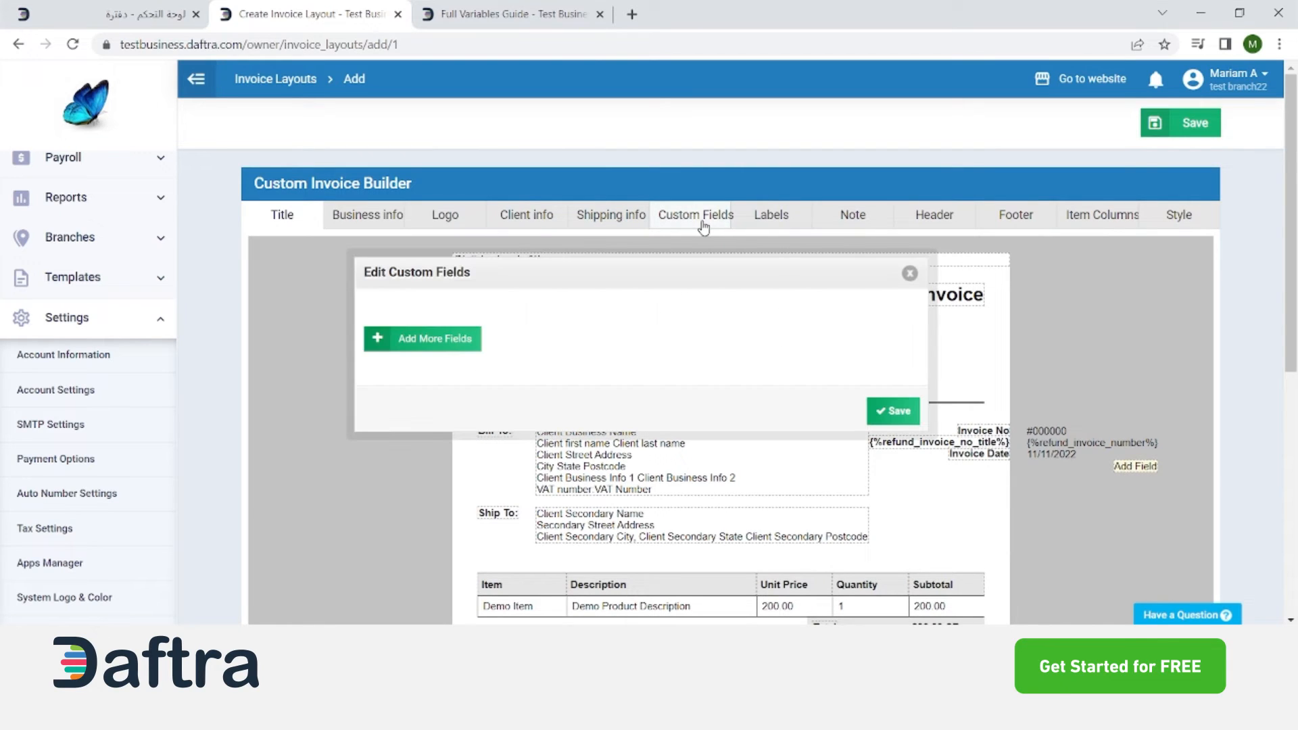
{"action": "left_click", "coordinate": [429, 346]}
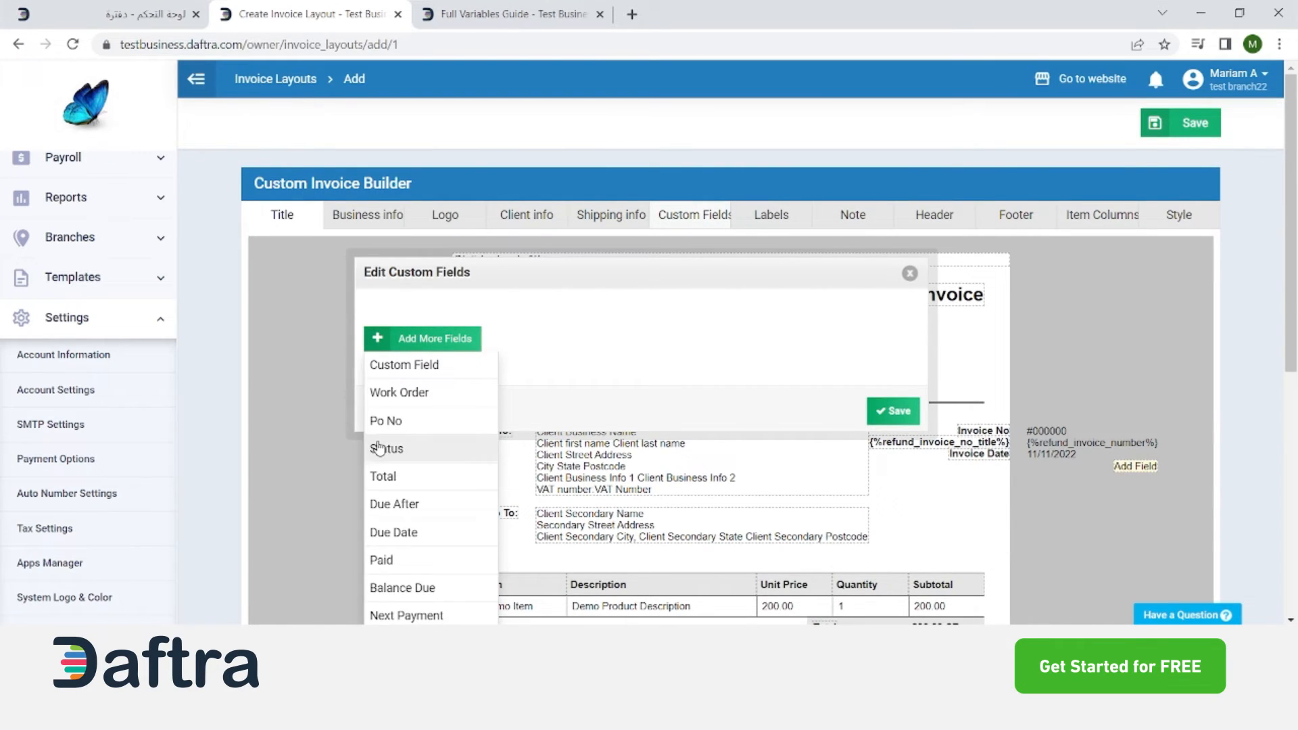
{"action": "scroll", "coordinate": [381, 448], "scroll_direction": "down", "scroll_amount": 1}
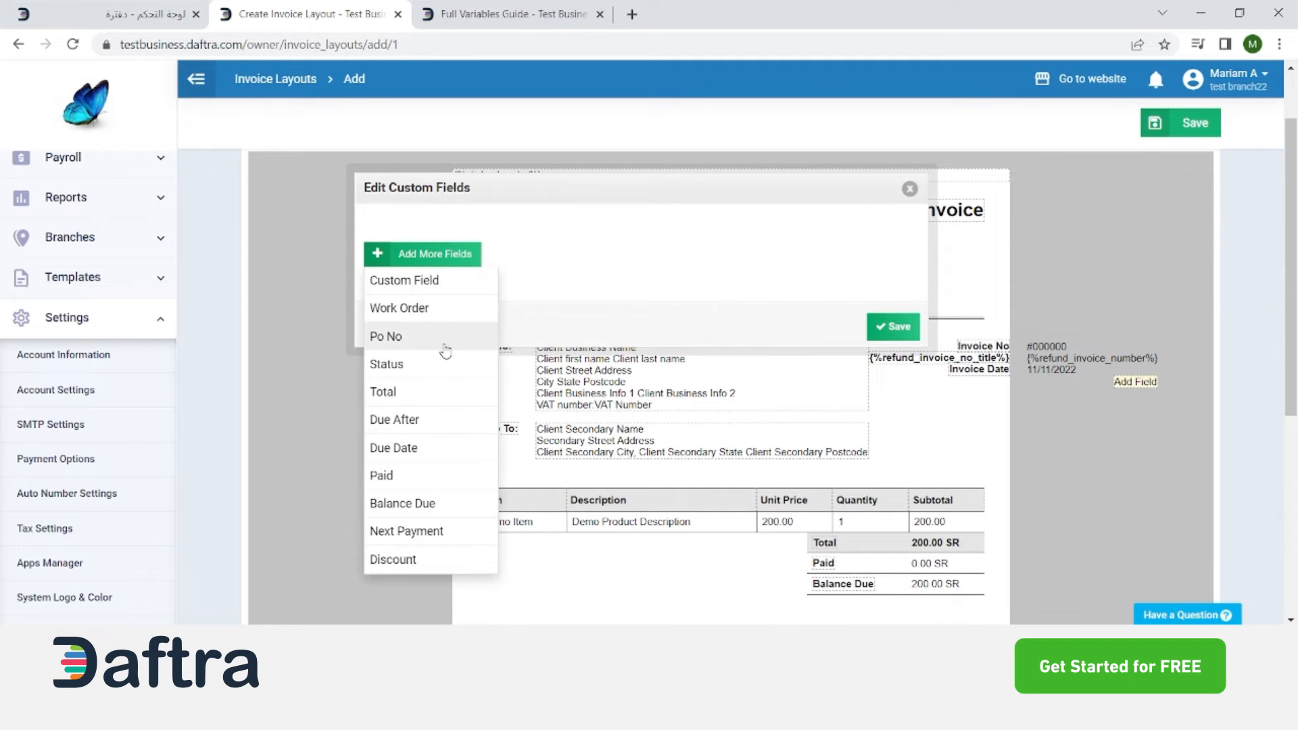
{"action": "left_click", "coordinate": [406, 314]}
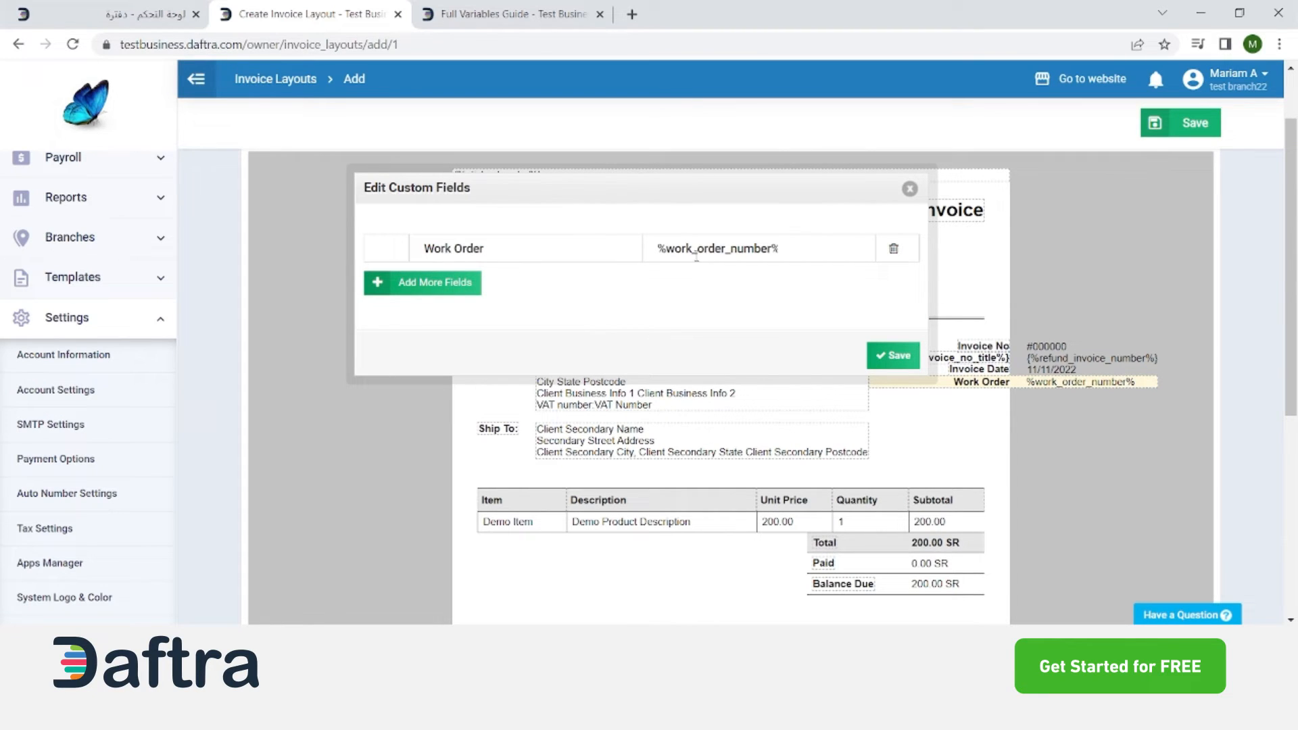
{"action": "left_click", "coordinate": [449, 292]}
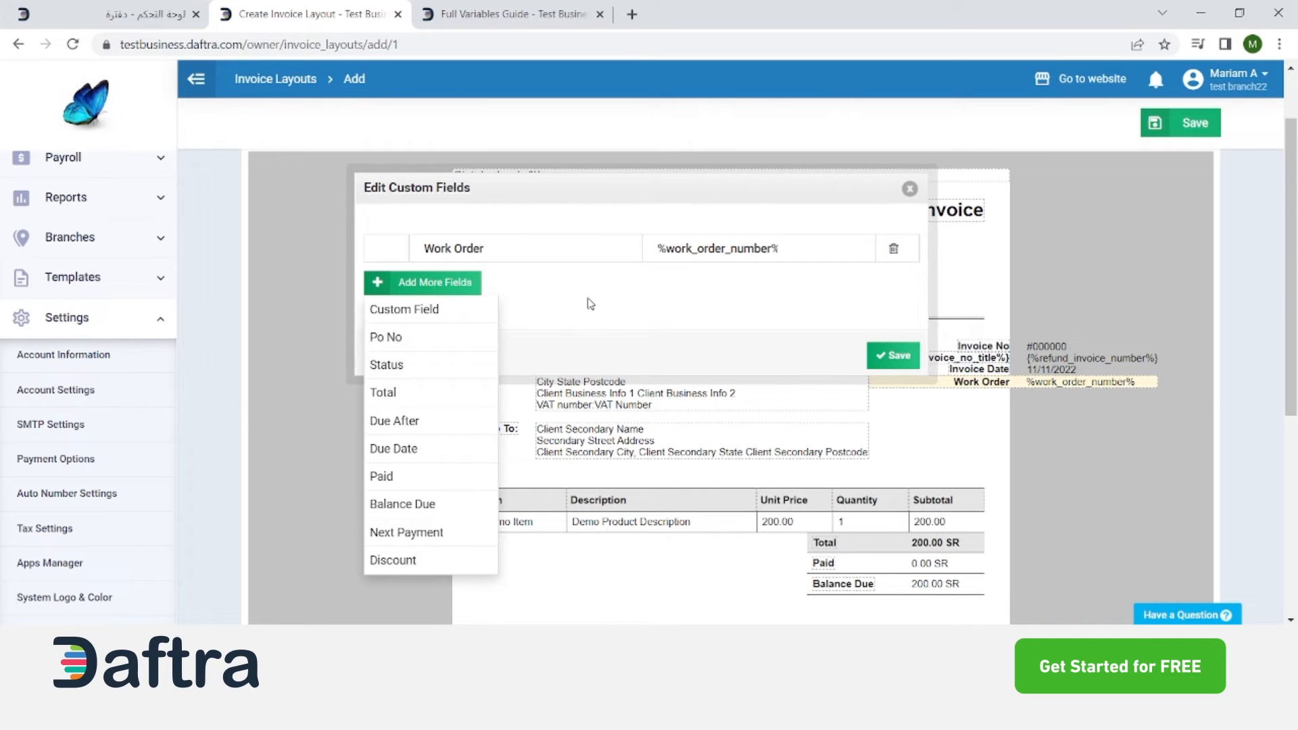
{"action": "left_click", "coordinate": [501, 297]}
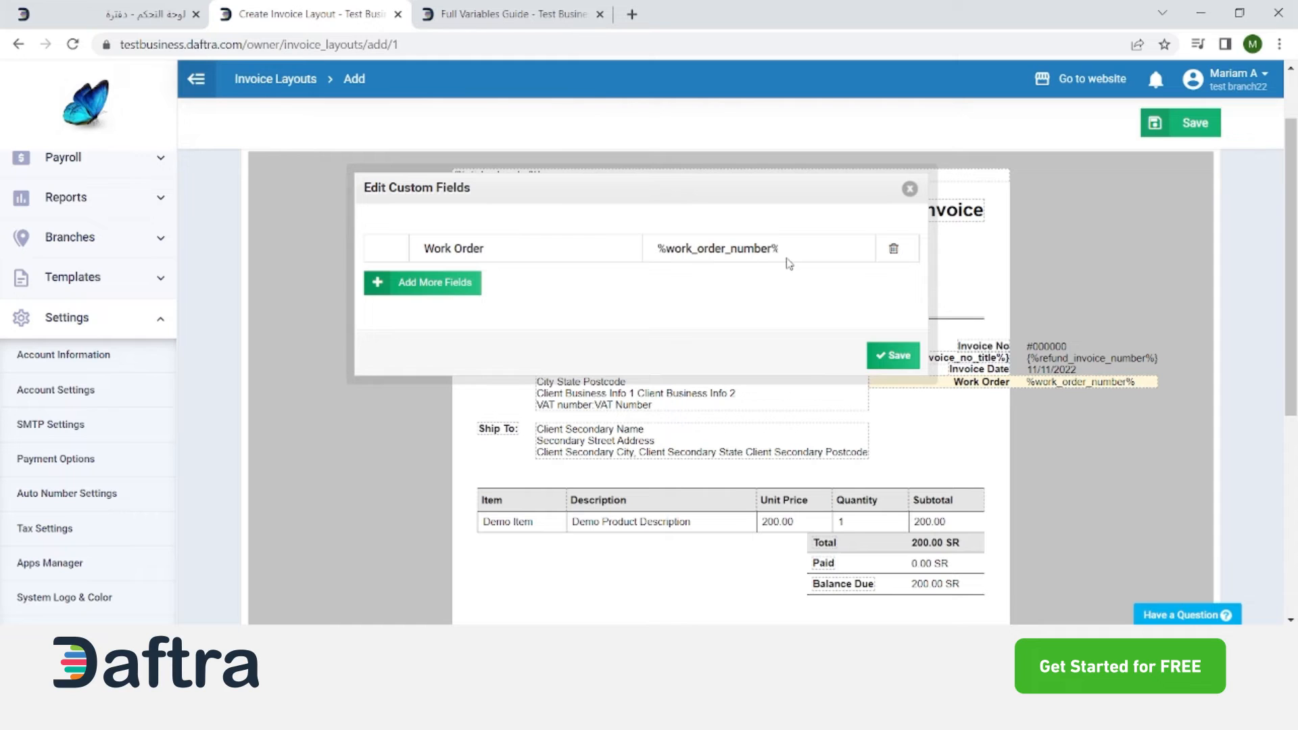
{"action": "left_click_drag", "start_coordinate": [795, 260], "coordinate": [644, 252]}
{"action": "left_click", "coordinate": [631, 297]}
Add a blank custom field labelled "custom field" with an empty value below Work Order and save the custom fields
{"action": "left_click", "coordinate": [438, 289]}
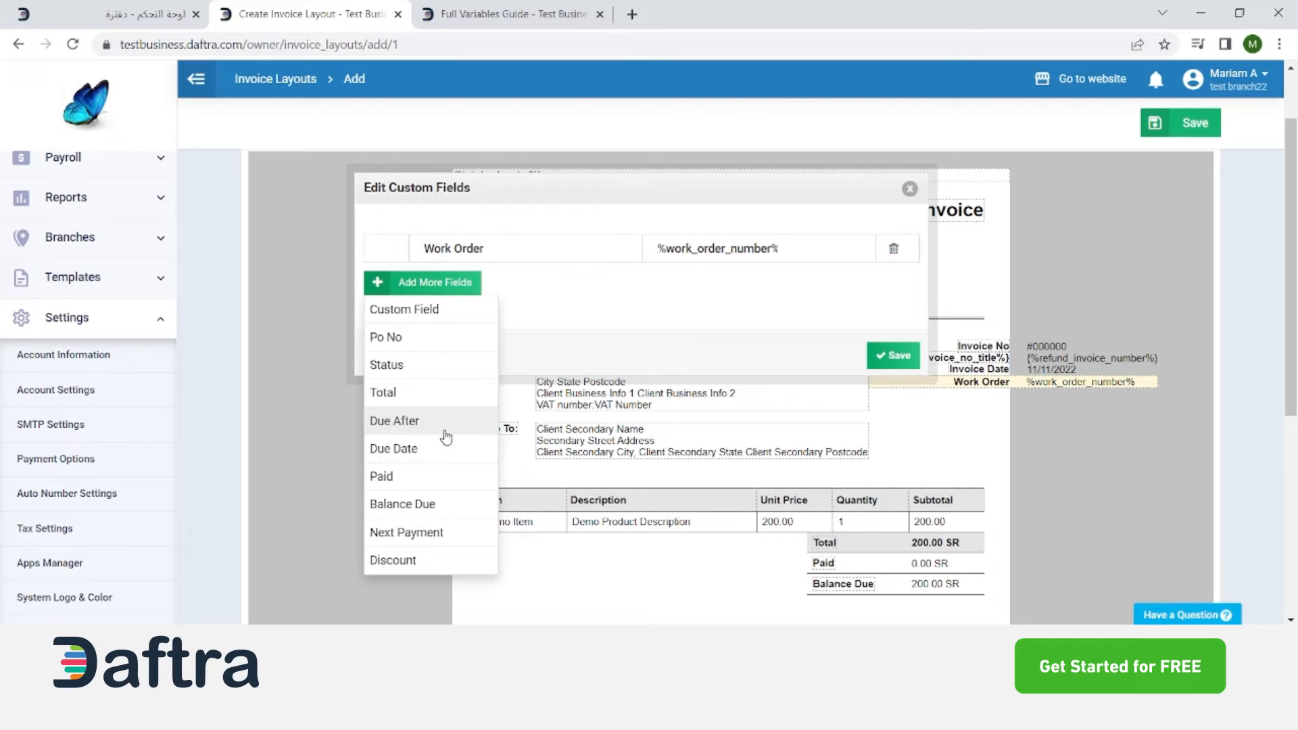
{"action": "left_click", "coordinate": [386, 312]}
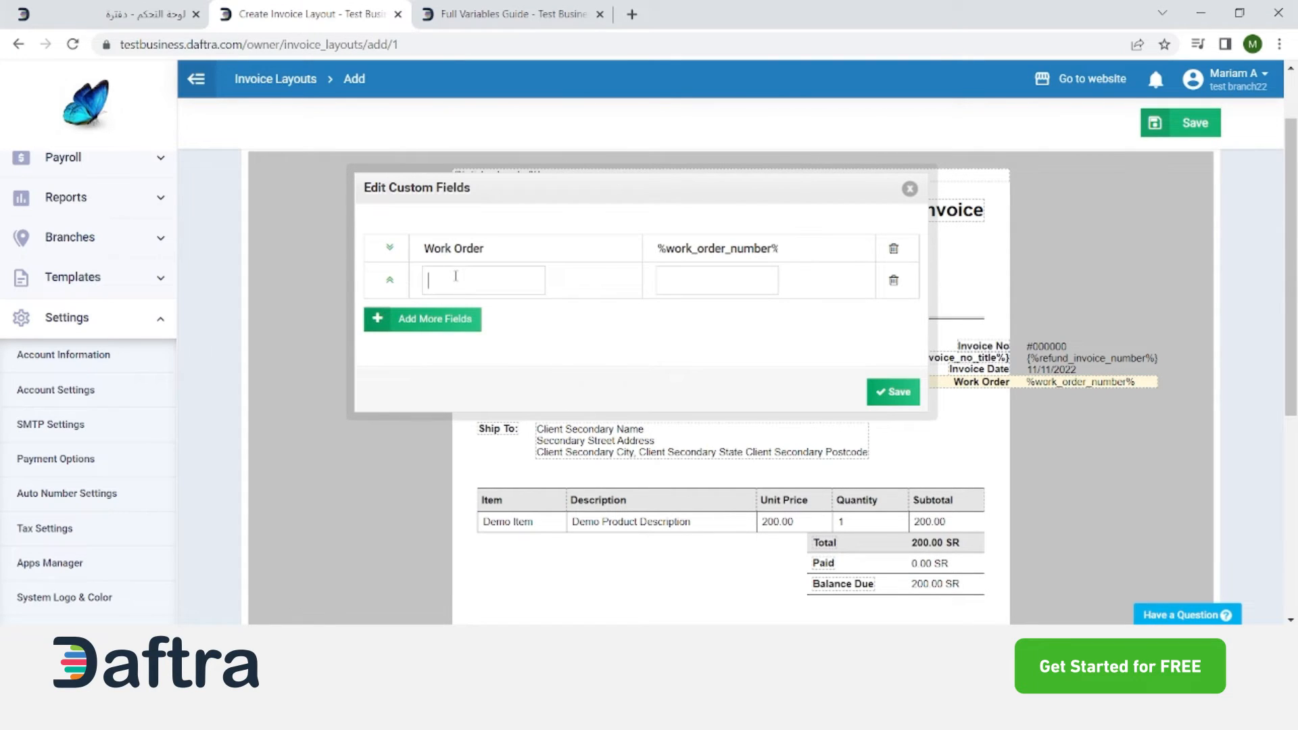
{"action": "type", "text": "custom"}
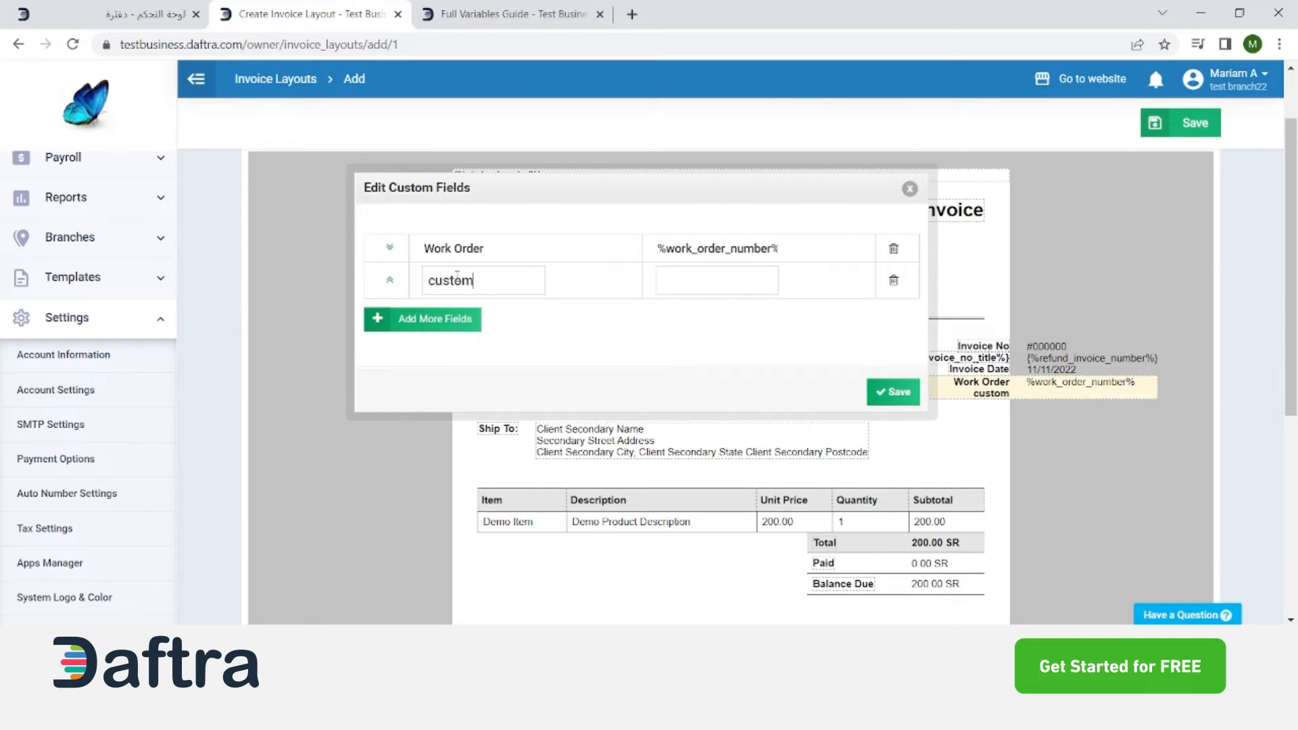
{"action": "type", "text": " field"}
{"action": "left_click", "coordinate": [710, 275]}
{"action": "left_click", "coordinate": [899, 392]}
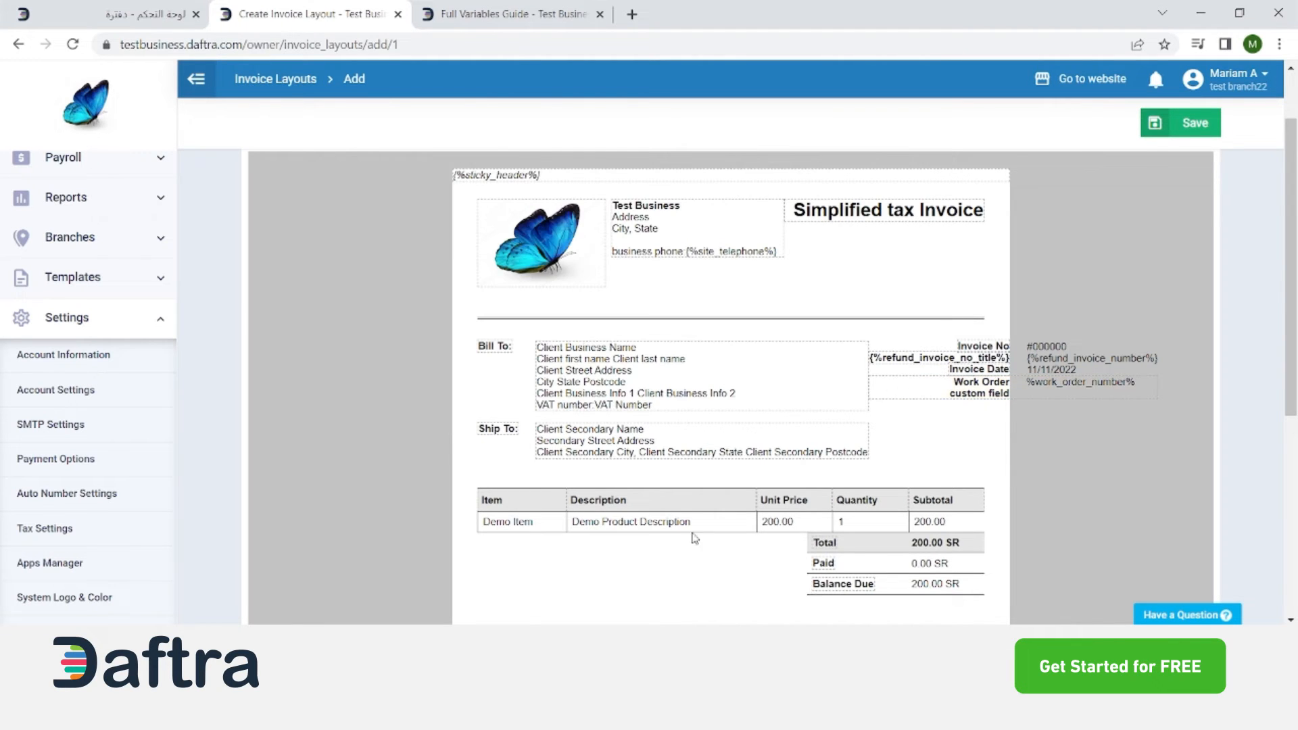
Open the layout's labels beside the preview and review the general, invoice, refund receipt, estimate and credit note labels
{"action": "left_click", "coordinate": [791, 220]}
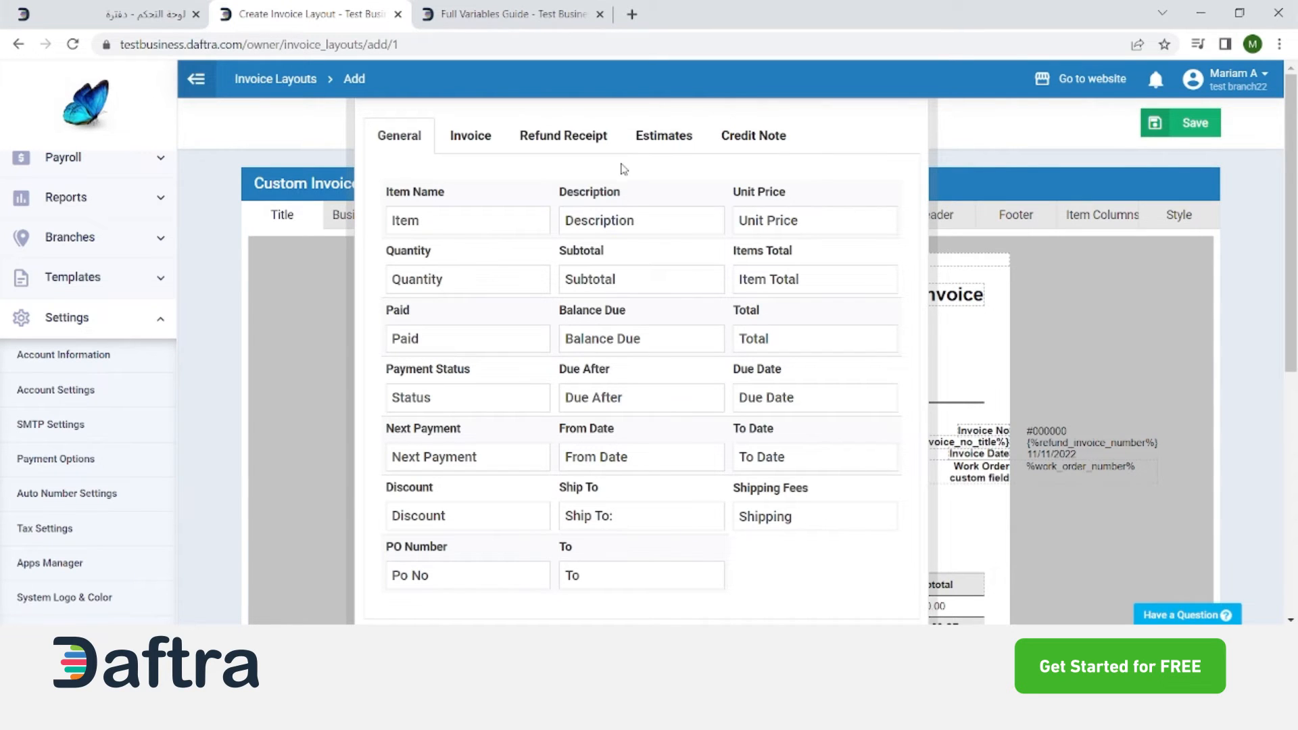
{"action": "scroll", "coordinate": [498, 326], "scroll_direction": "down", "scroll_amount": 2}
{"action": "scroll", "coordinate": [498, 327], "scroll_direction": "up", "scroll_amount": 2}
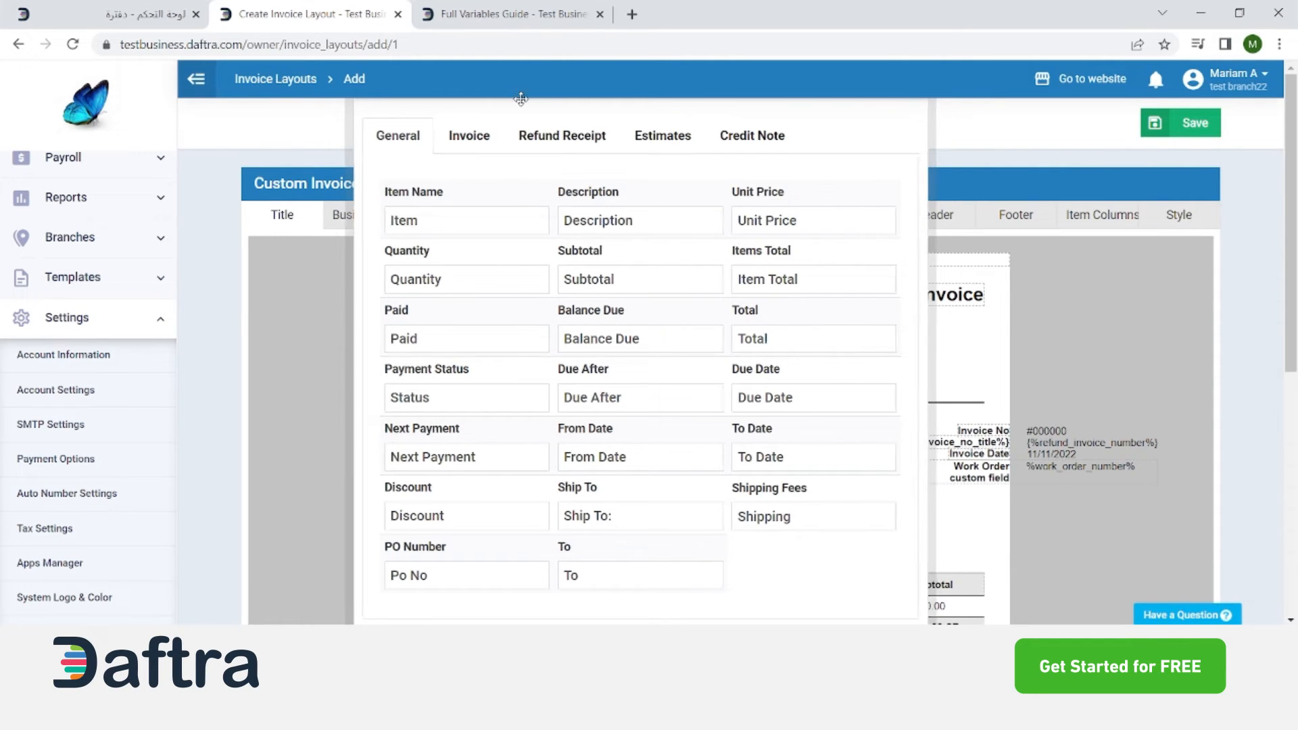
{"action": "left_click_drag", "start_coordinate": [518, 98], "coordinate": [434, 131]}
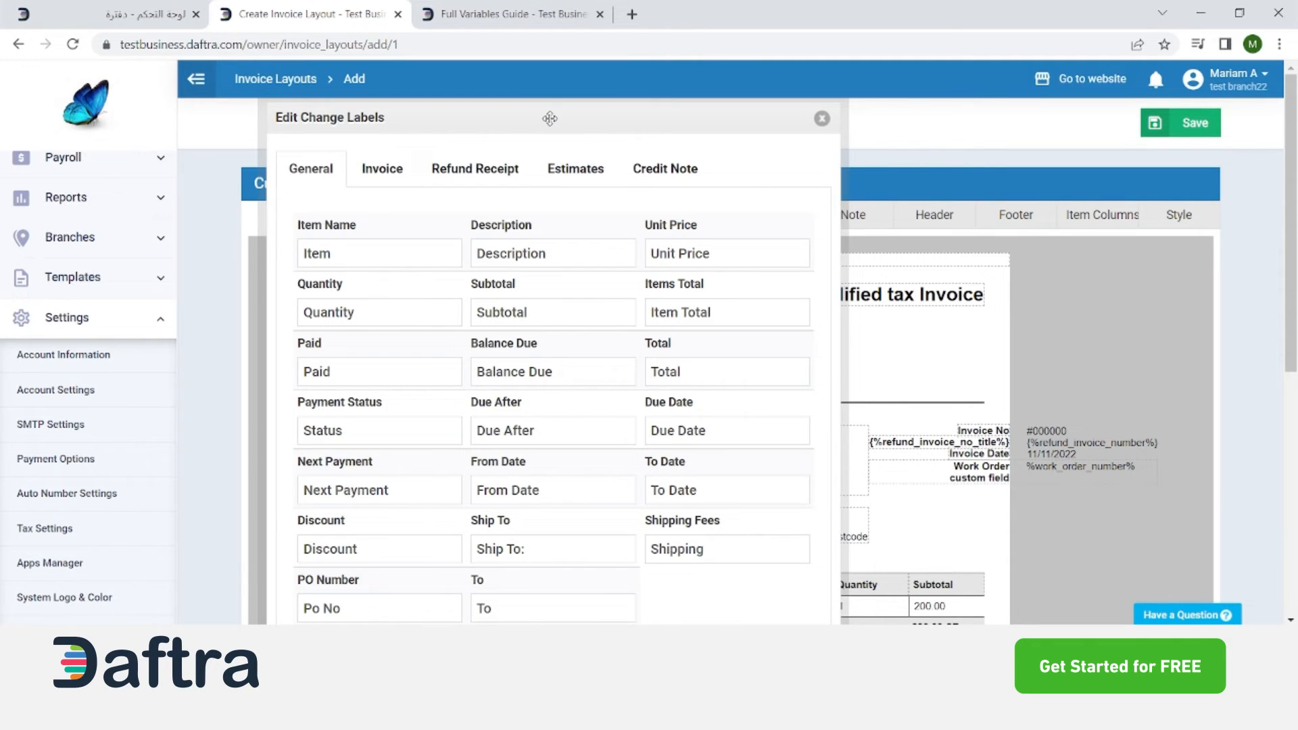
{"action": "left_click_drag", "start_coordinate": [544, 112], "coordinate": [297, 98]}
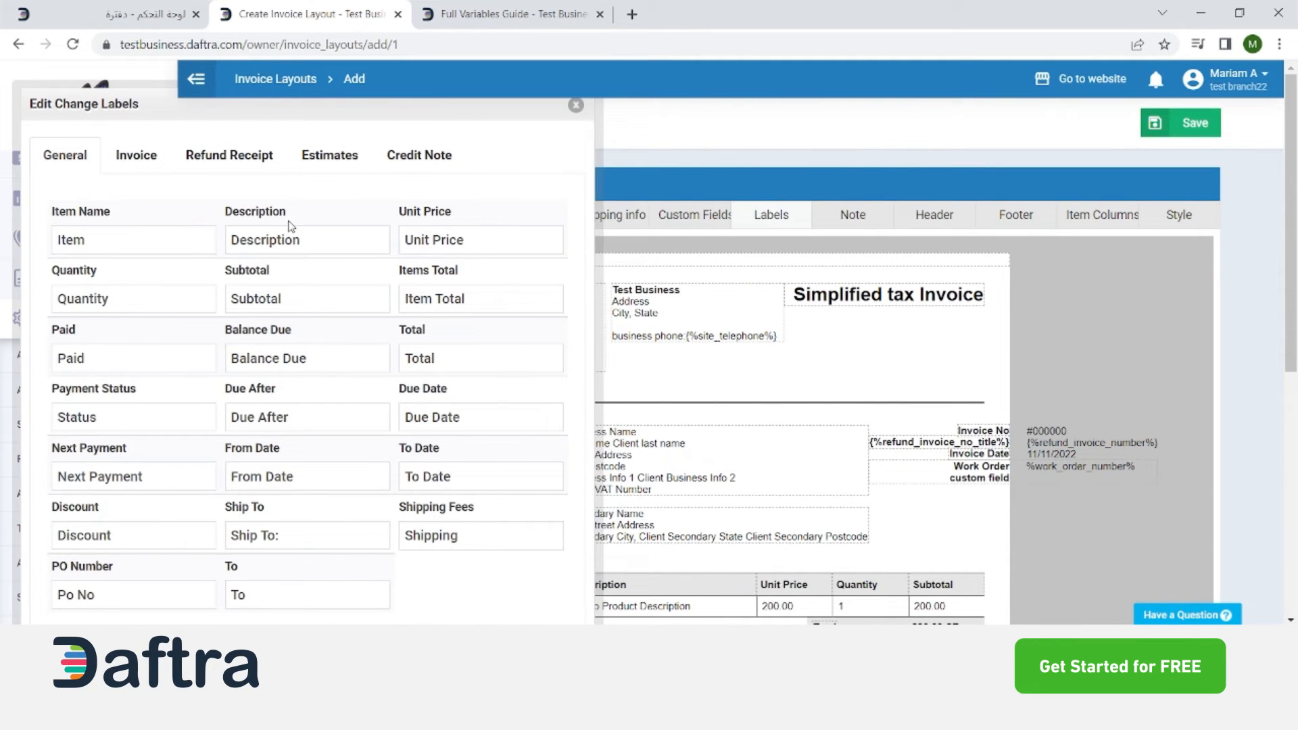
{"action": "left_click", "coordinate": [326, 250]}
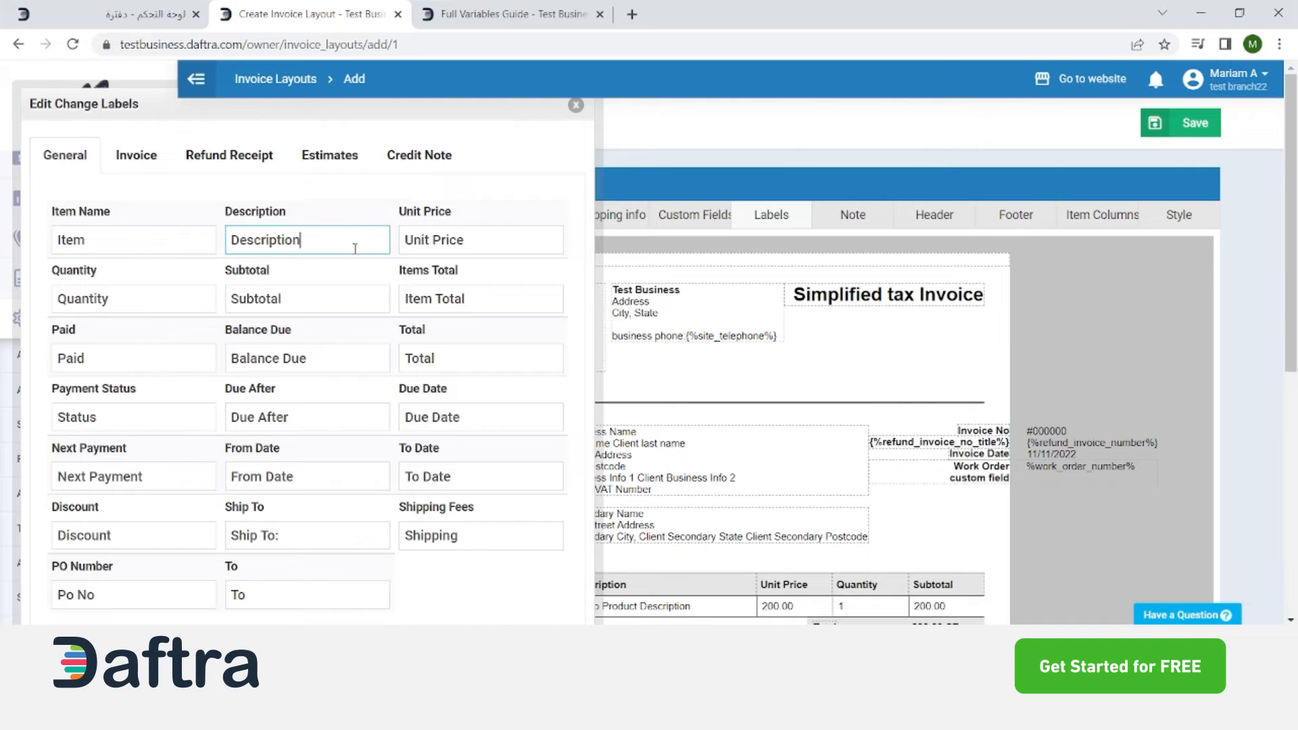
{"action": "left_click", "coordinate": [136, 156]}
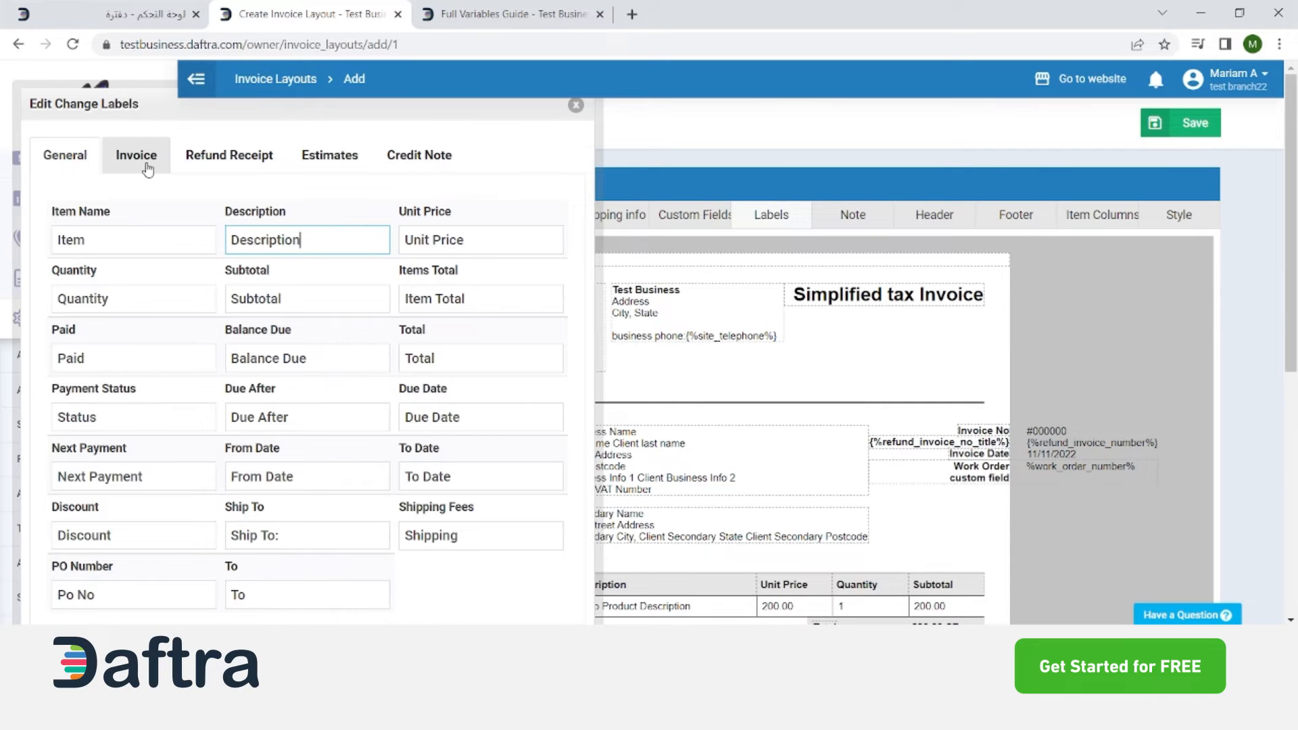
{"action": "left_click", "coordinate": [246, 169]}
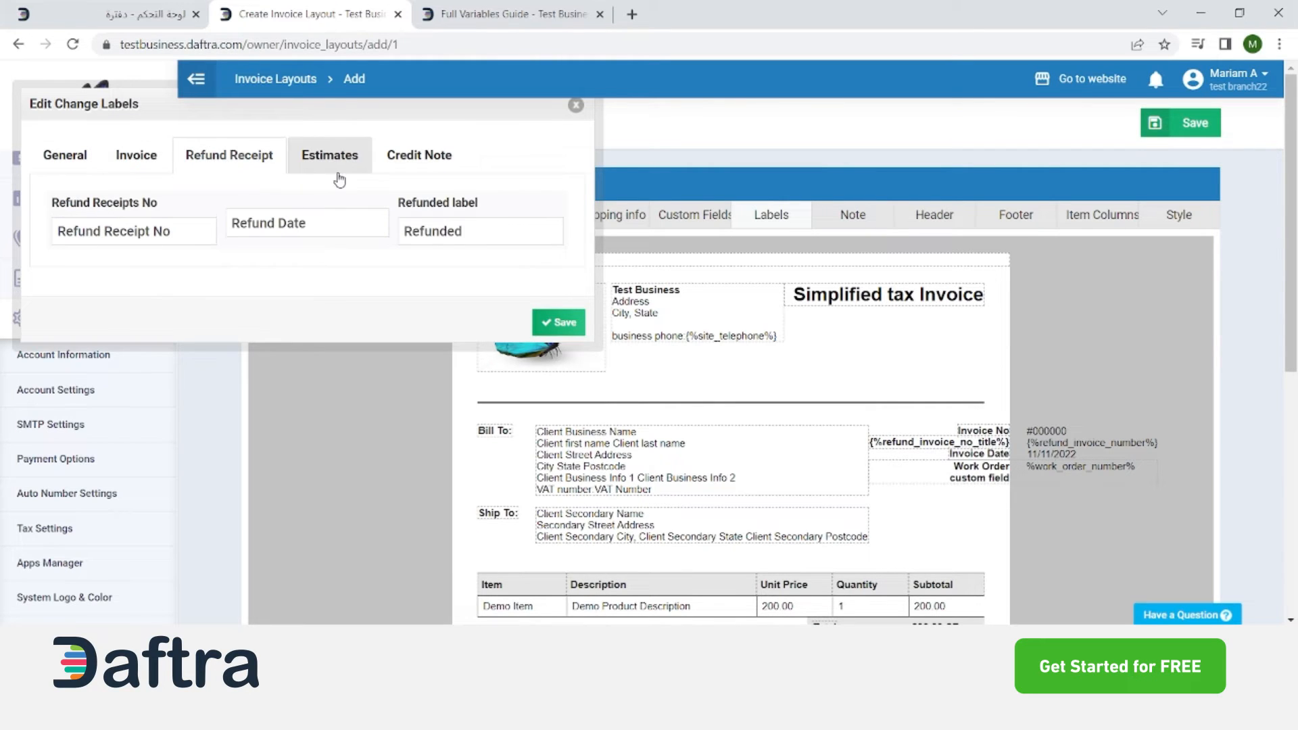
{"action": "left_click", "coordinate": [341, 178]}
{"action": "left_click", "coordinate": [433, 173]}
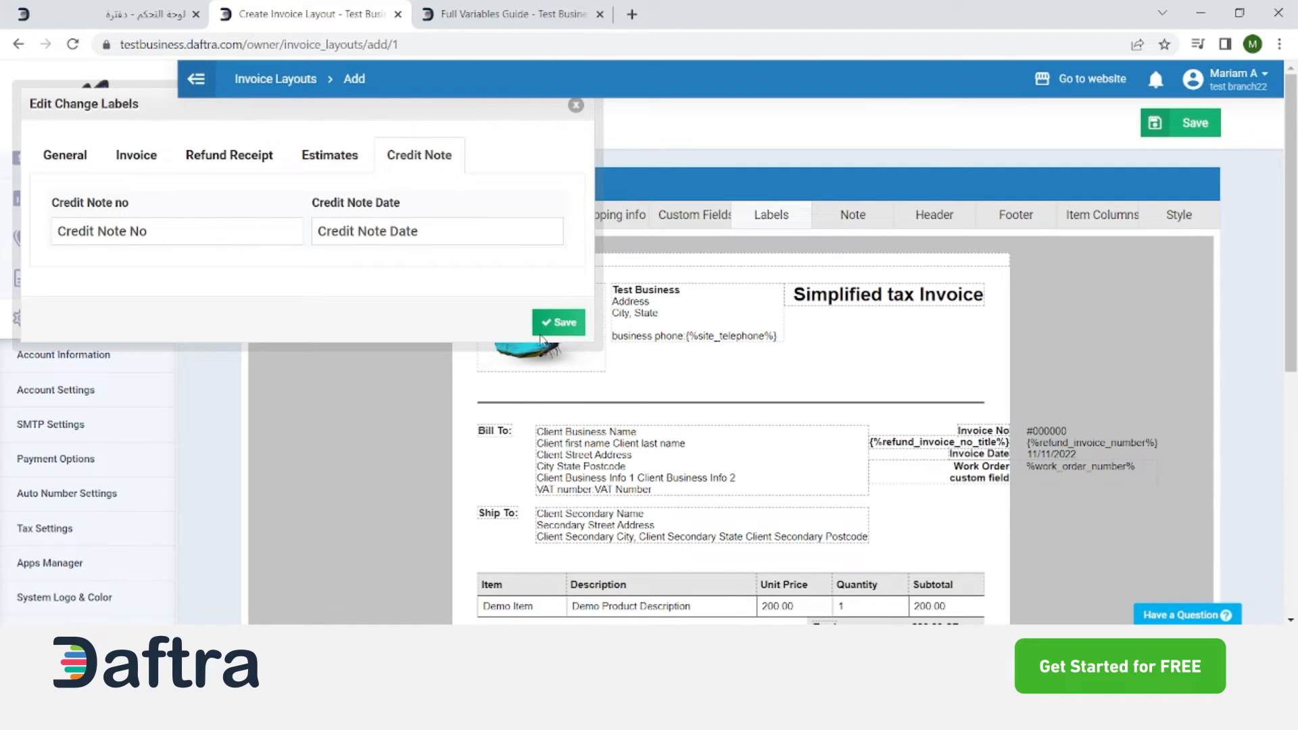
Save the invoice layout's label settings, and review the note content and where the invoice notes sit on the layout
{"action": "left_click", "coordinate": [539, 325]}
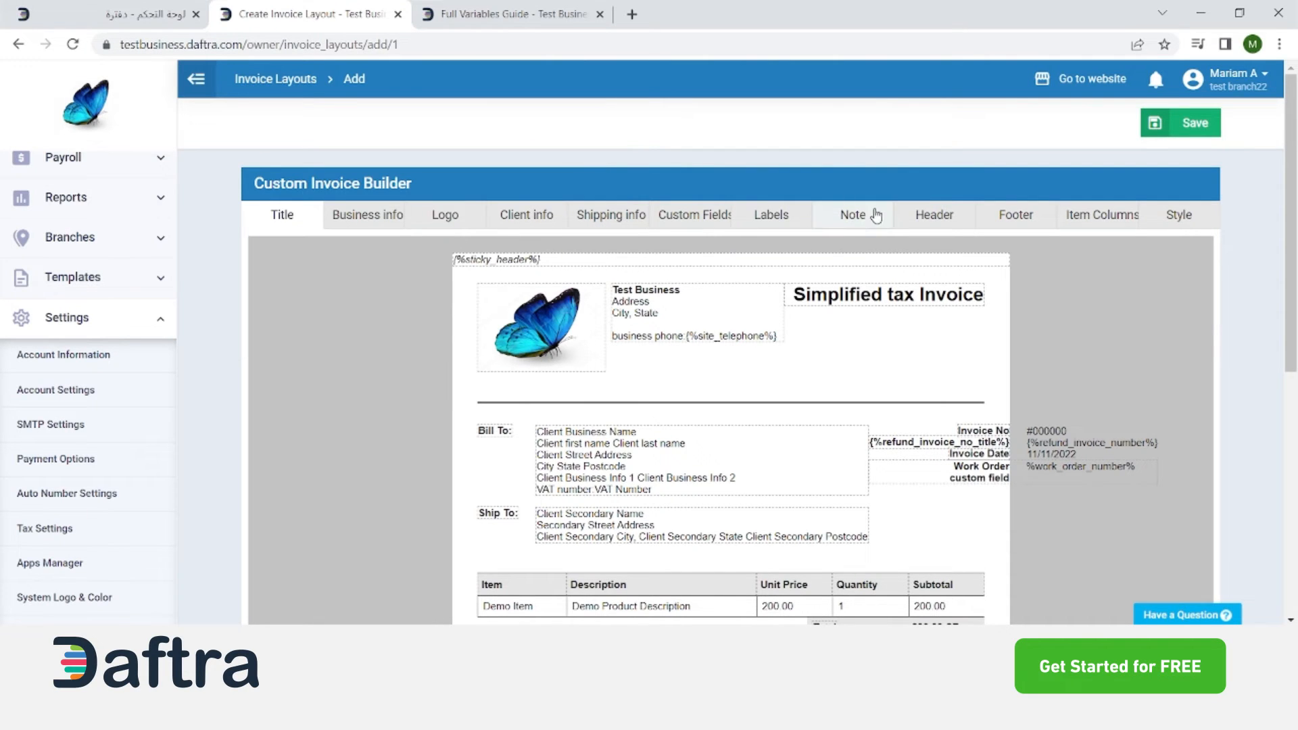
{"action": "scroll", "coordinate": [848, 223], "scroll_direction": "down", "scroll_amount": 1}
{"action": "scroll", "coordinate": [846, 220], "scroll_direction": "up", "scroll_amount": 1}
{"action": "left_click", "coordinate": [850, 216]}
{"action": "left_click_drag", "start_coordinate": [533, 284], "coordinate": [355, 268]}
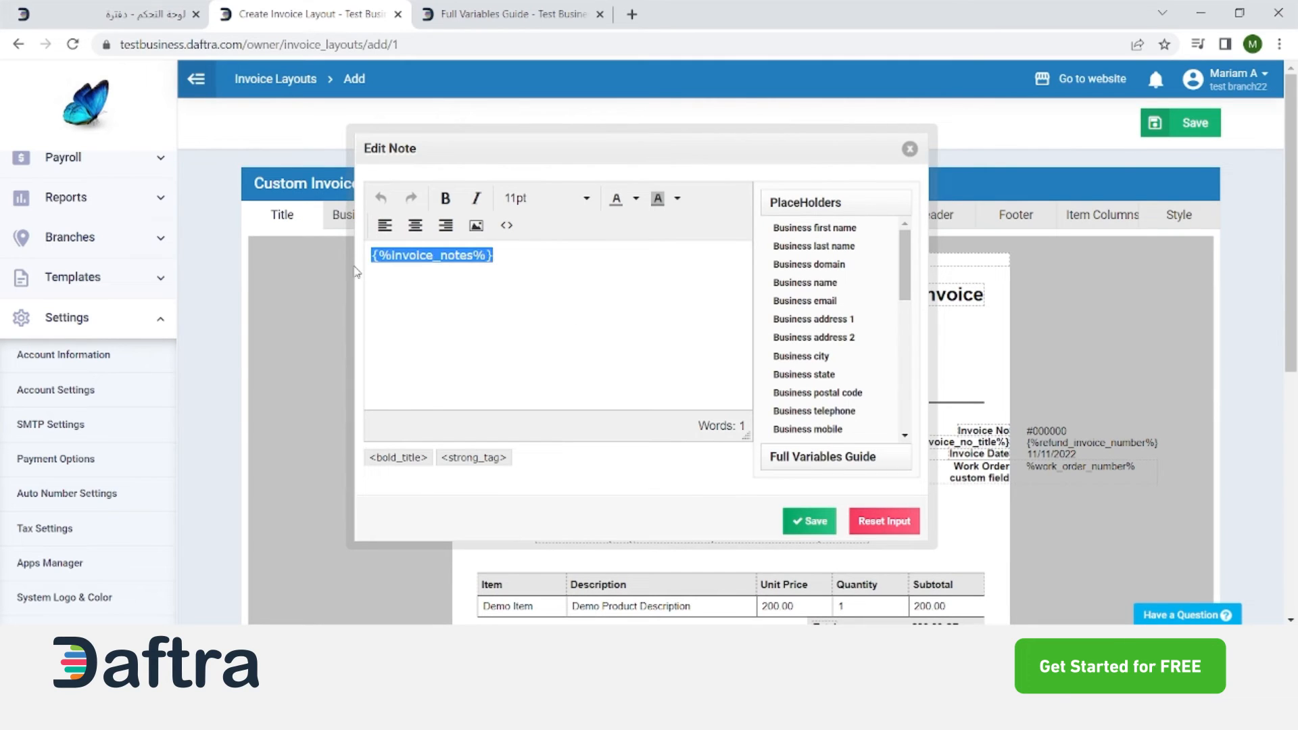
{"action": "left_click", "coordinate": [534, 250]}
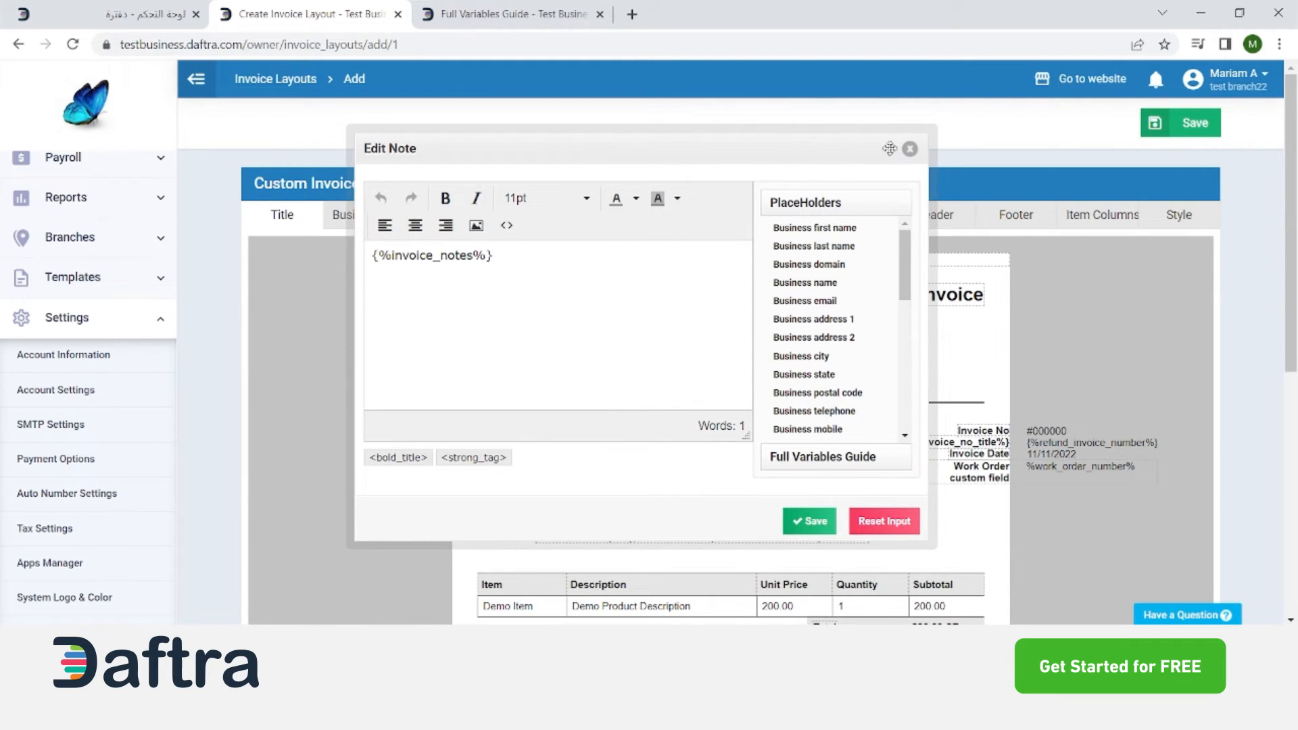
{"action": "scroll", "coordinate": [591, 399], "scroll_direction": "down", "scroll_amount": 2}
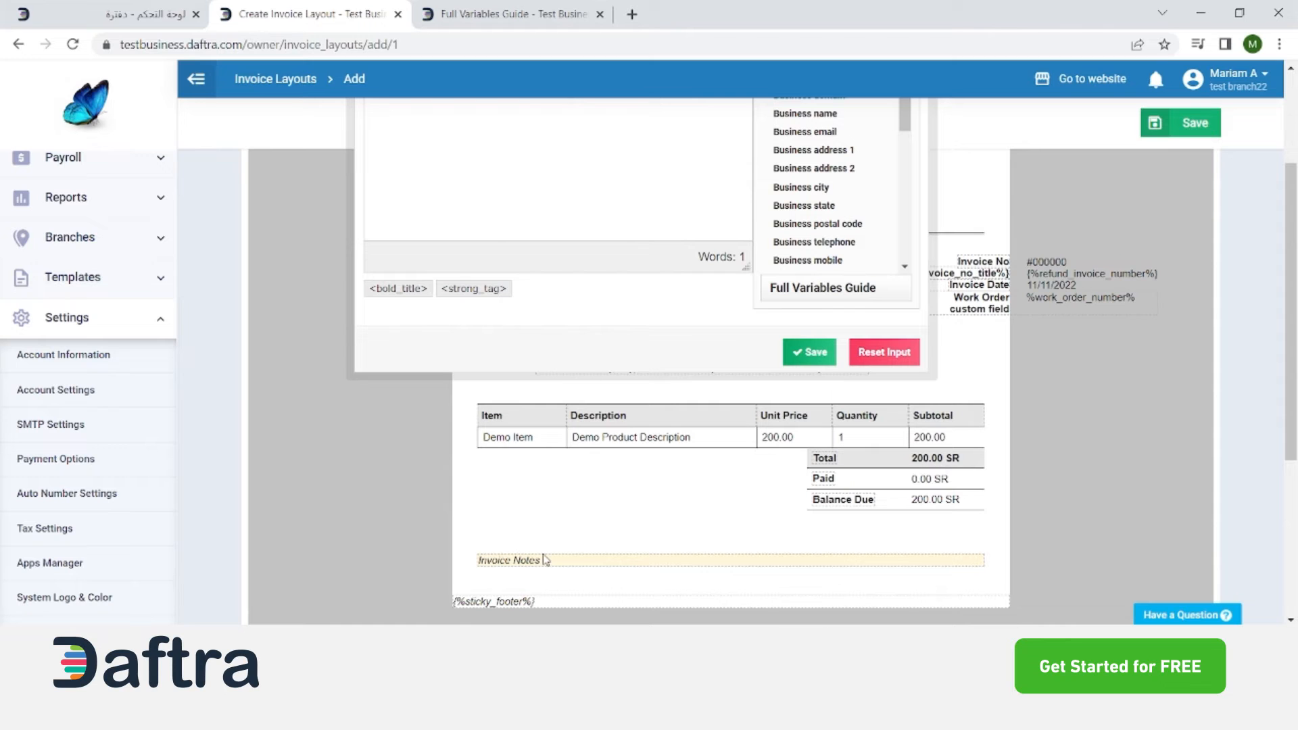
{"action": "scroll", "coordinate": [595, 308], "scroll_direction": "up", "scroll_amount": 3}
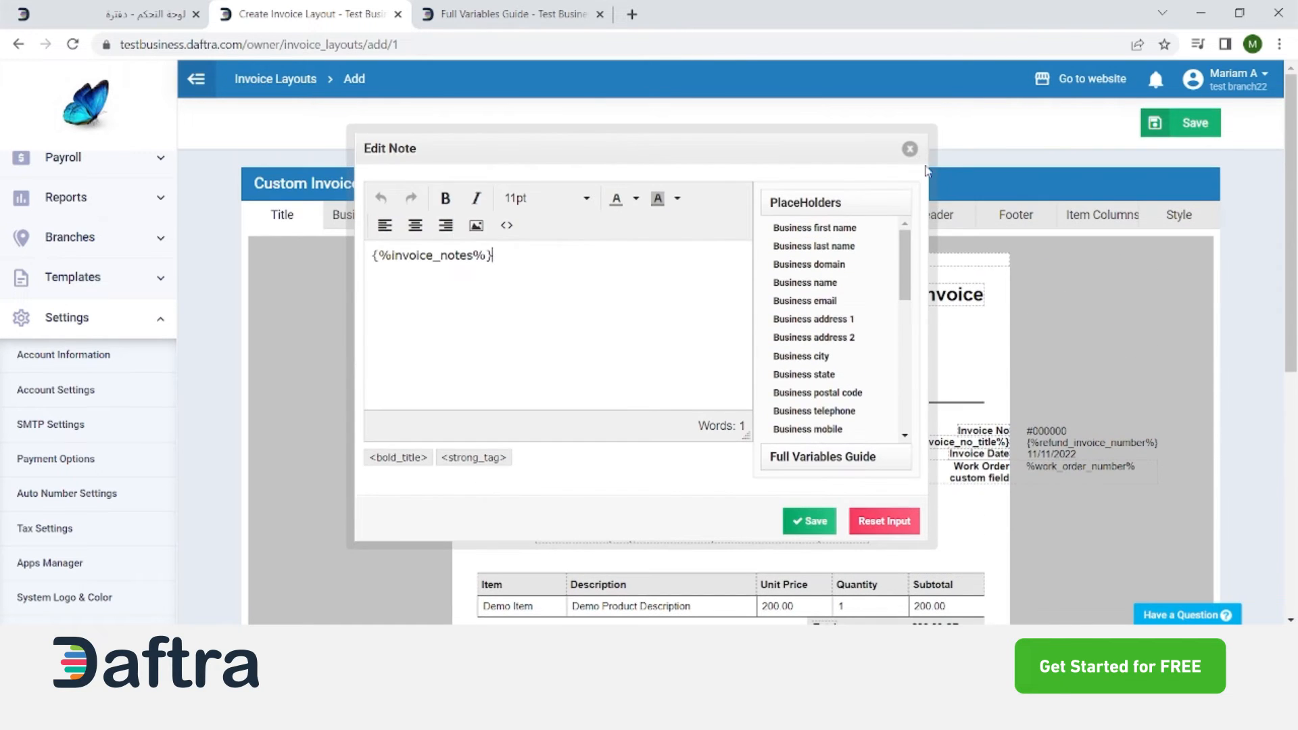
{"action": "left_click", "coordinate": [910, 150]}
Review the sticky header and footer editors of the invoice layout, closing each without edits
{"action": "left_click", "coordinate": [908, 216]}
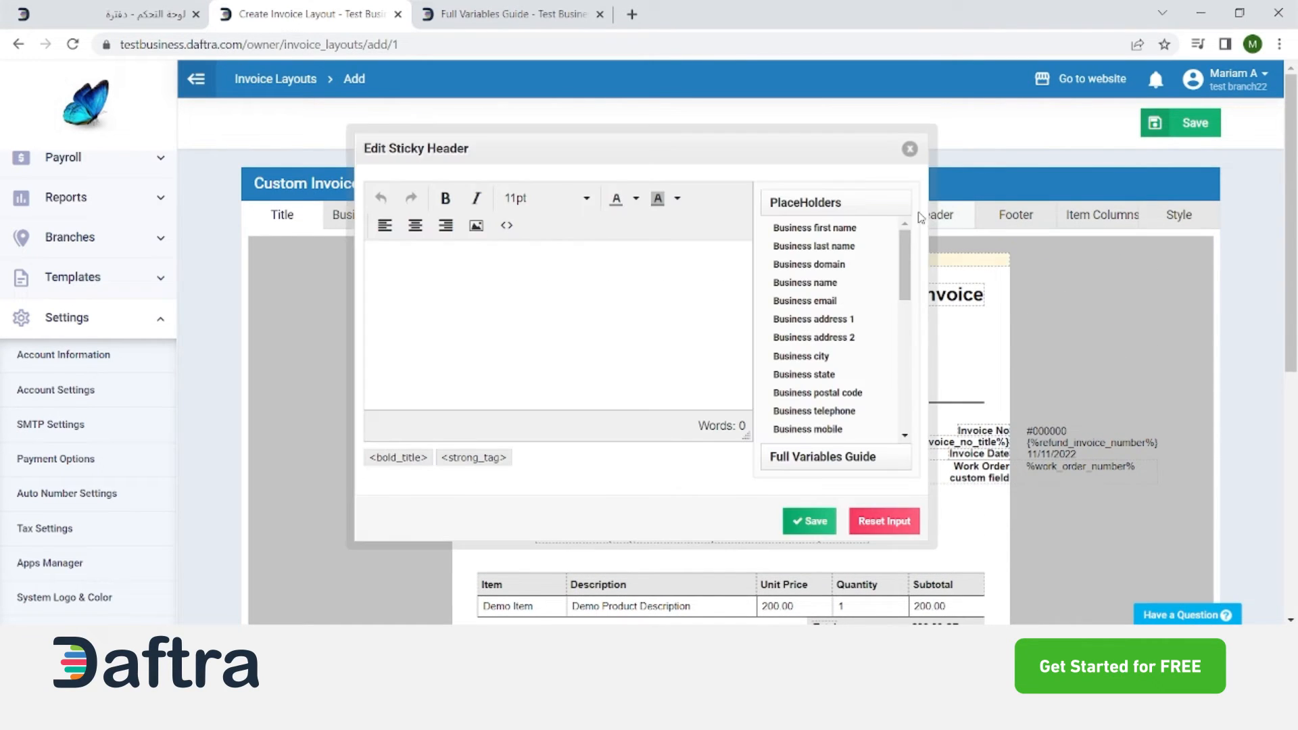
{"action": "left_click", "coordinate": [910, 149]}
{"action": "left_click", "coordinate": [1026, 211]}
{"action": "left_click", "coordinate": [911, 150]}
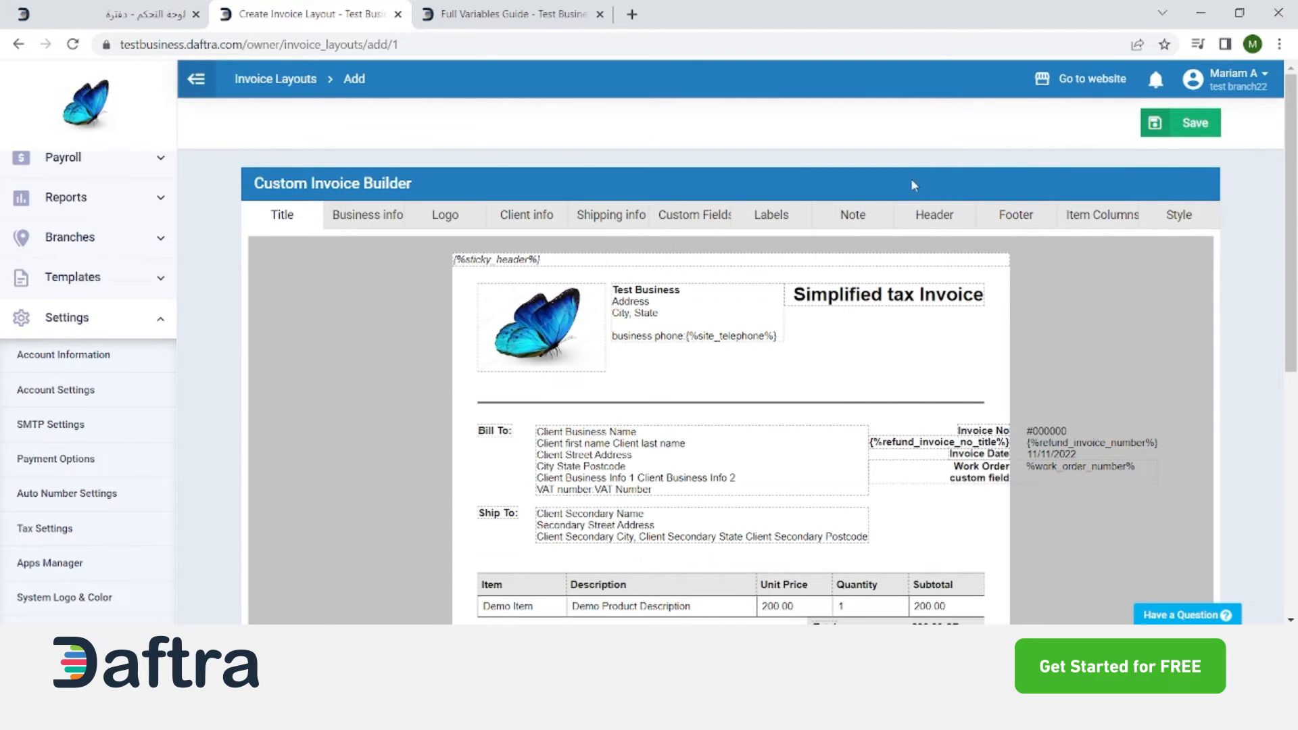
Review the fields available for the layout's item columns and save the Item and Description columns
{"action": "left_click", "coordinate": [1102, 216]}
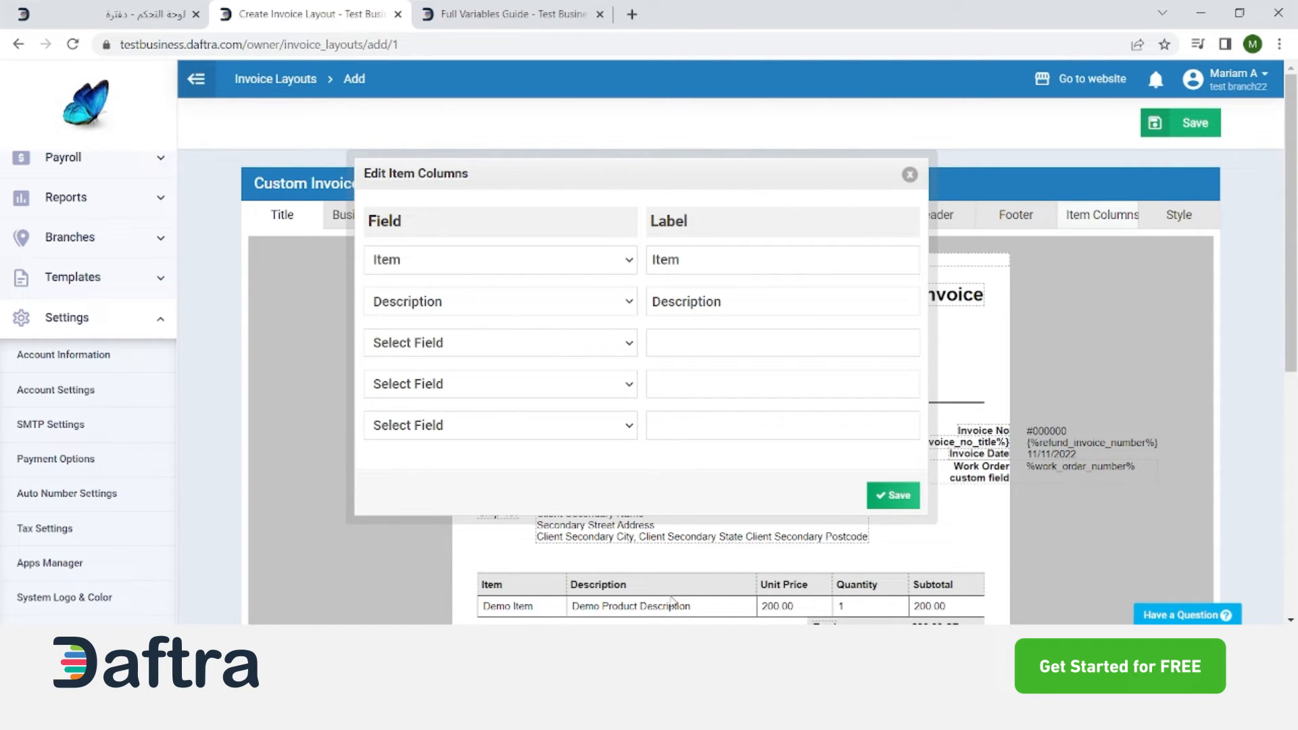
{"action": "left_click", "coordinate": [490, 354]}
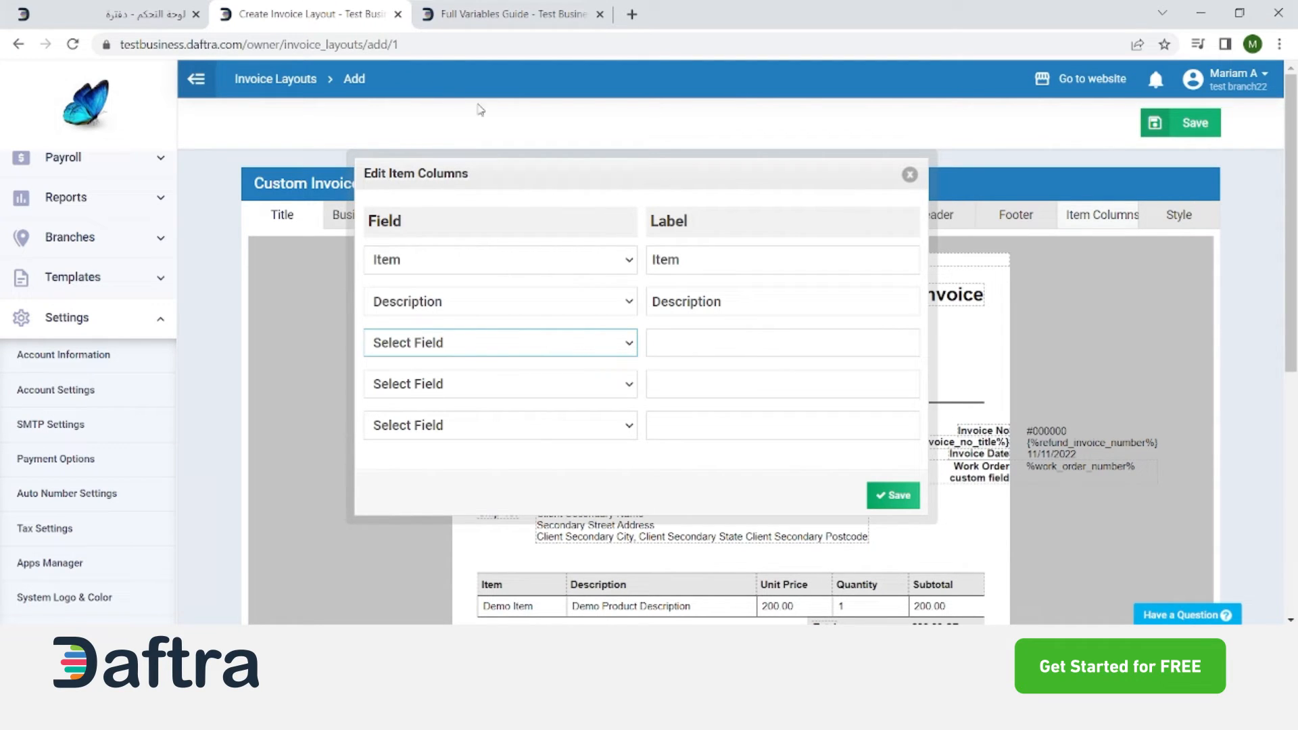
{"action": "left_click", "coordinate": [894, 496]}
Review the layout's style settings for default font, items table colors, CSS code and paper size, and close them
{"action": "left_click", "coordinate": [1177, 215]}
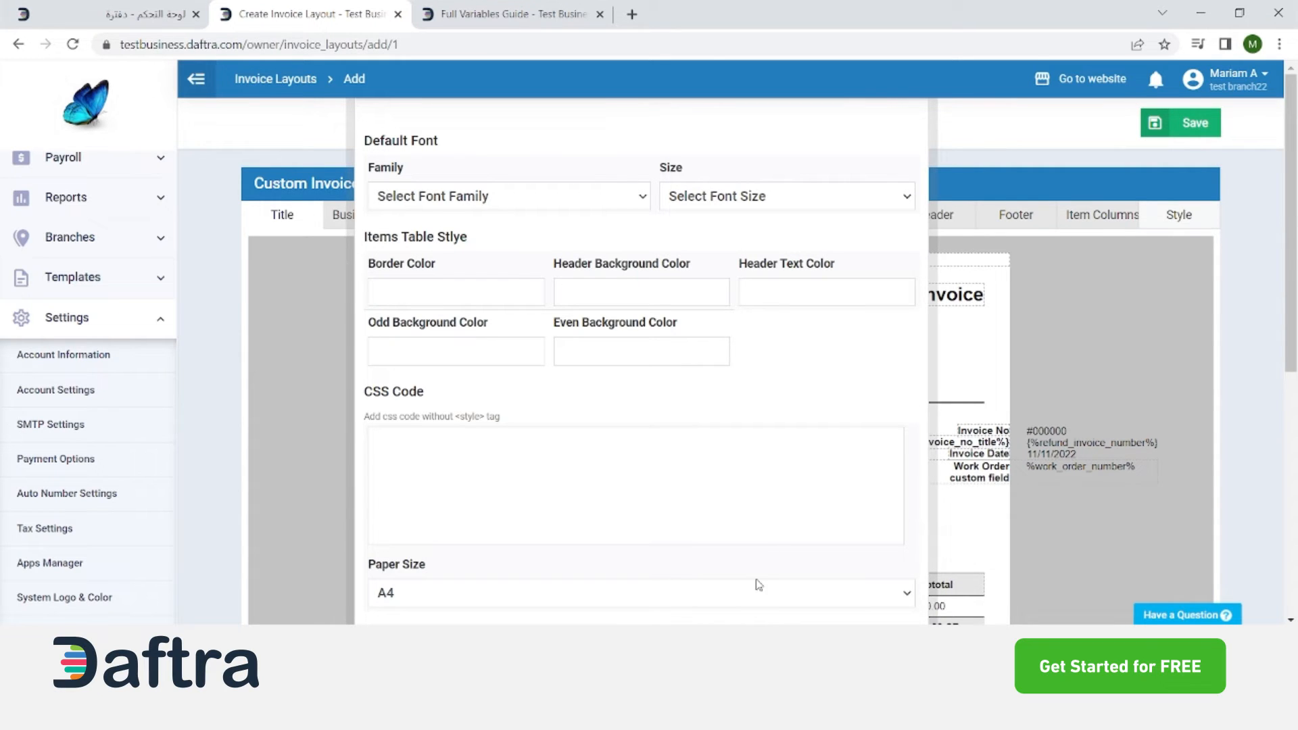
{"action": "scroll", "coordinate": [815, 404], "scroll_direction": "down", "scroll_amount": 4}
{"action": "scroll", "coordinate": [796, 412], "scroll_direction": "up", "scroll_amount": 3}
{"action": "scroll", "coordinate": [895, 298], "scroll_direction": "down", "scroll_amount": 5}
{"action": "left_click", "coordinate": [811, 414]}
{"action": "scroll", "coordinate": [668, 418], "scroll_direction": "down", "scroll_amount": 2}
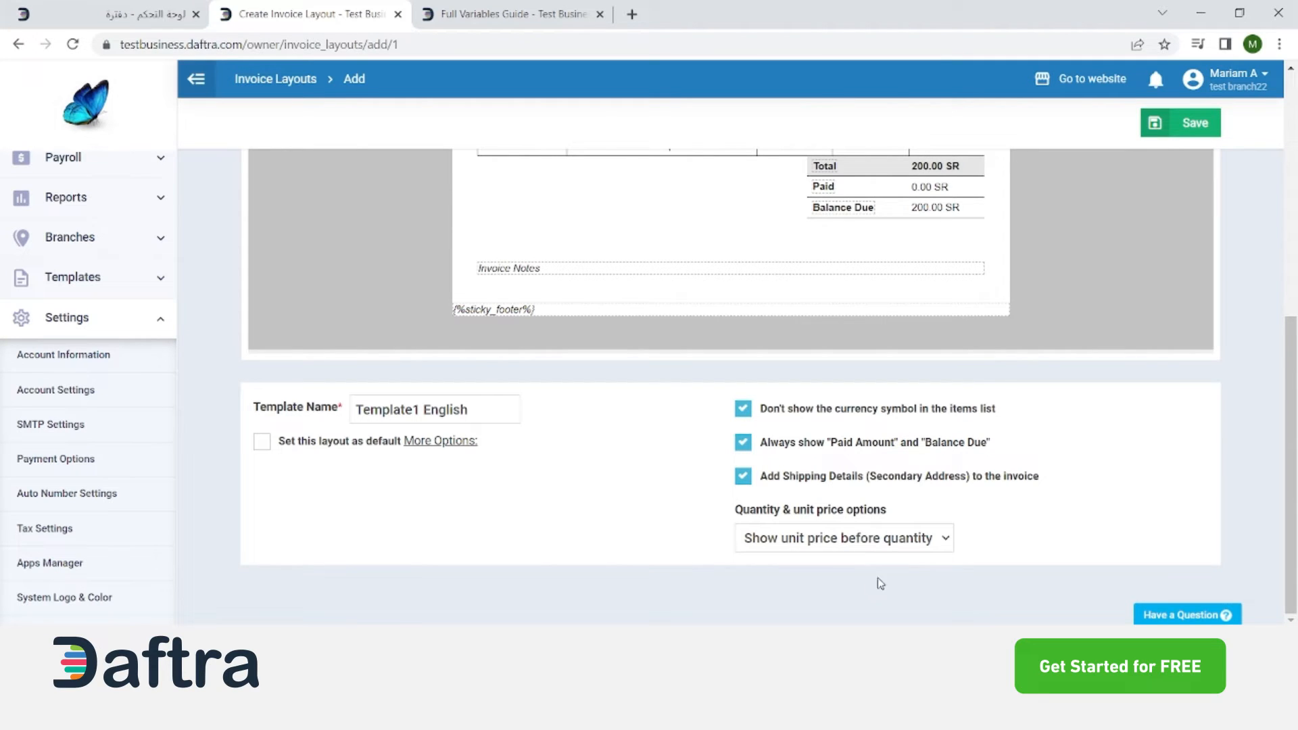
Set the Template1 English layout as default for invoices, estimates, credit notes and refund receipts, and save it
{"action": "key", "text": "Down"}
{"action": "key", "text": "Up"}
{"action": "left_click_drag", "start_coordinate": [470, 412], "coordinate": [305, 418]}
{"action": "left_click", "coordinate": [263, 443]}
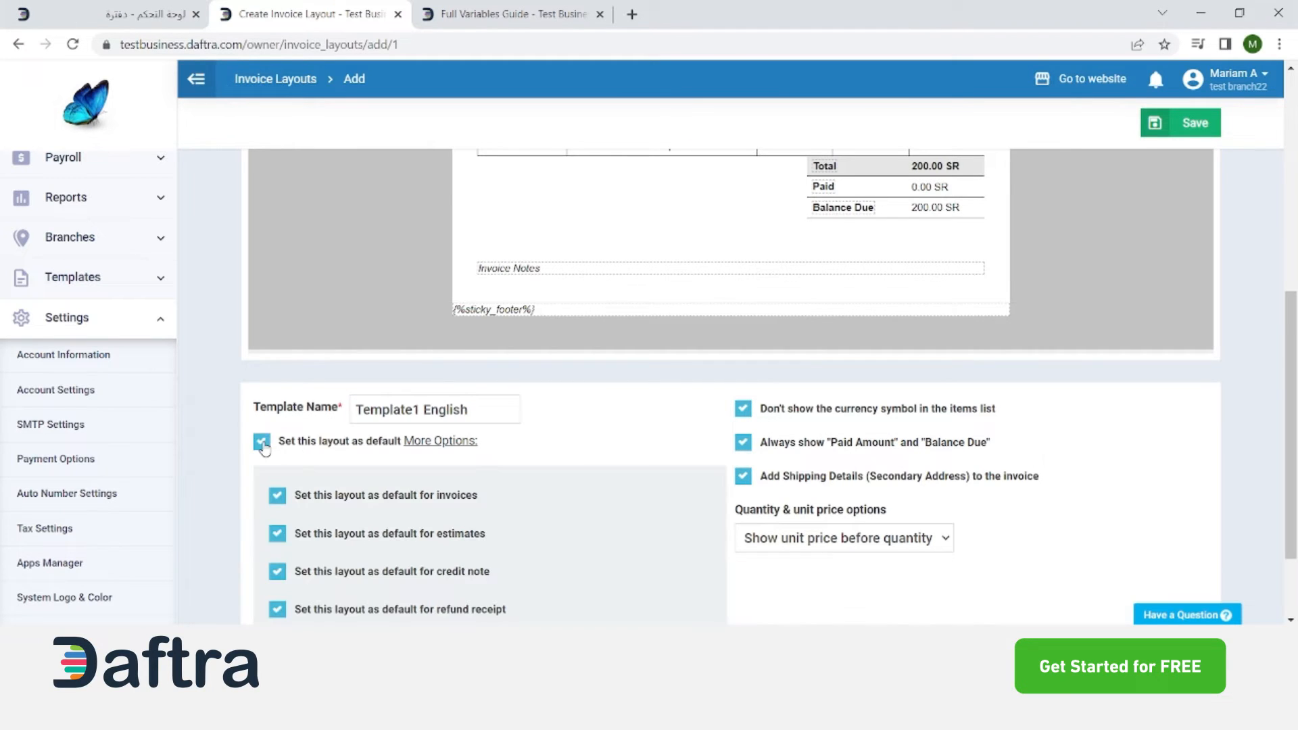
{"action": "scroll", "coordinate": [367, 554], "scroll_direction": "up", "scroll_amount": 10}
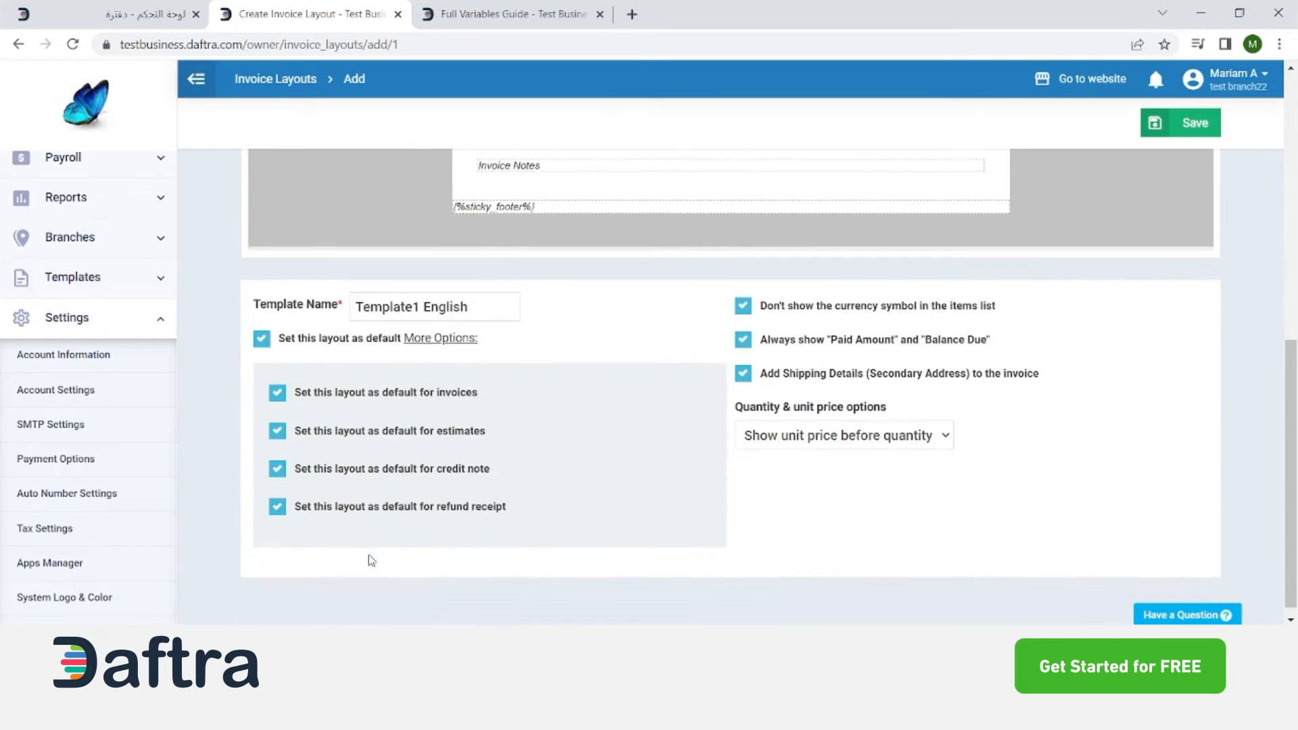
{"action": "left_click", "coordinate": [1193, 135]}
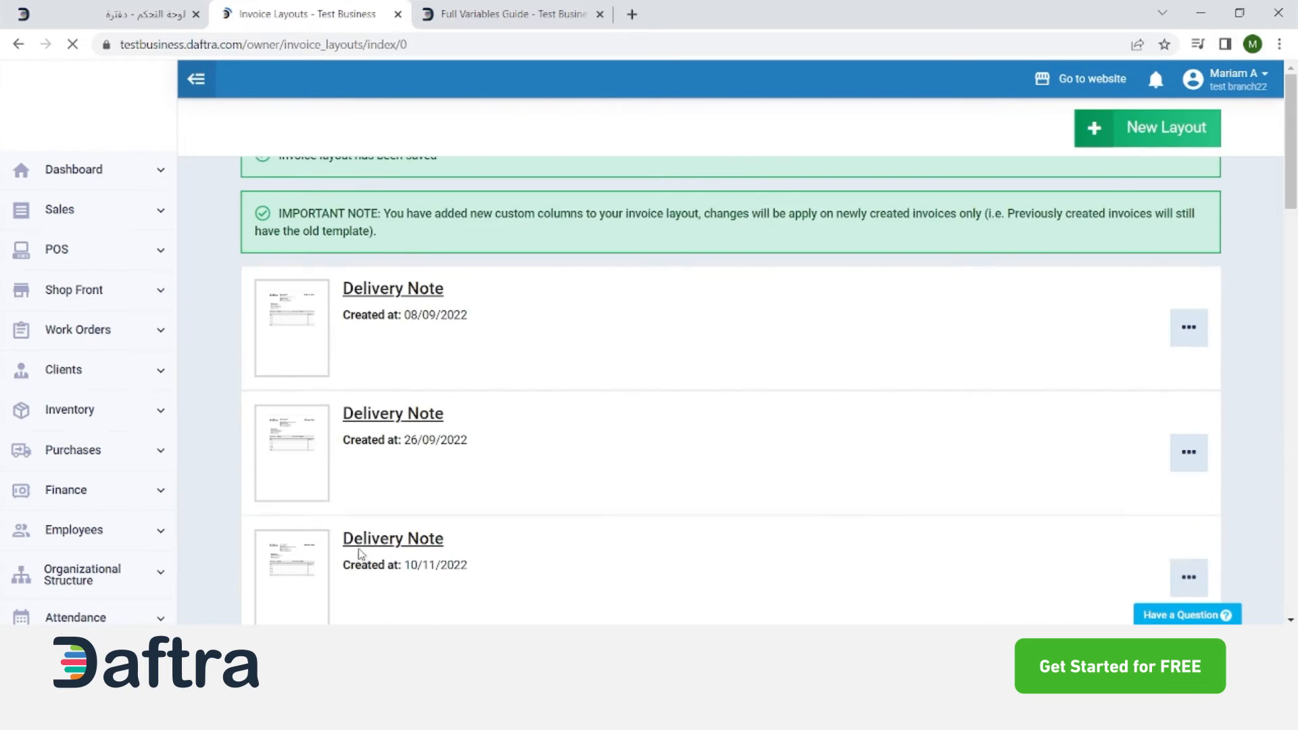
{"action": "scroll", "coordinate": [327, 505], "scroll_direction": "down", "scroll_amount": 5}
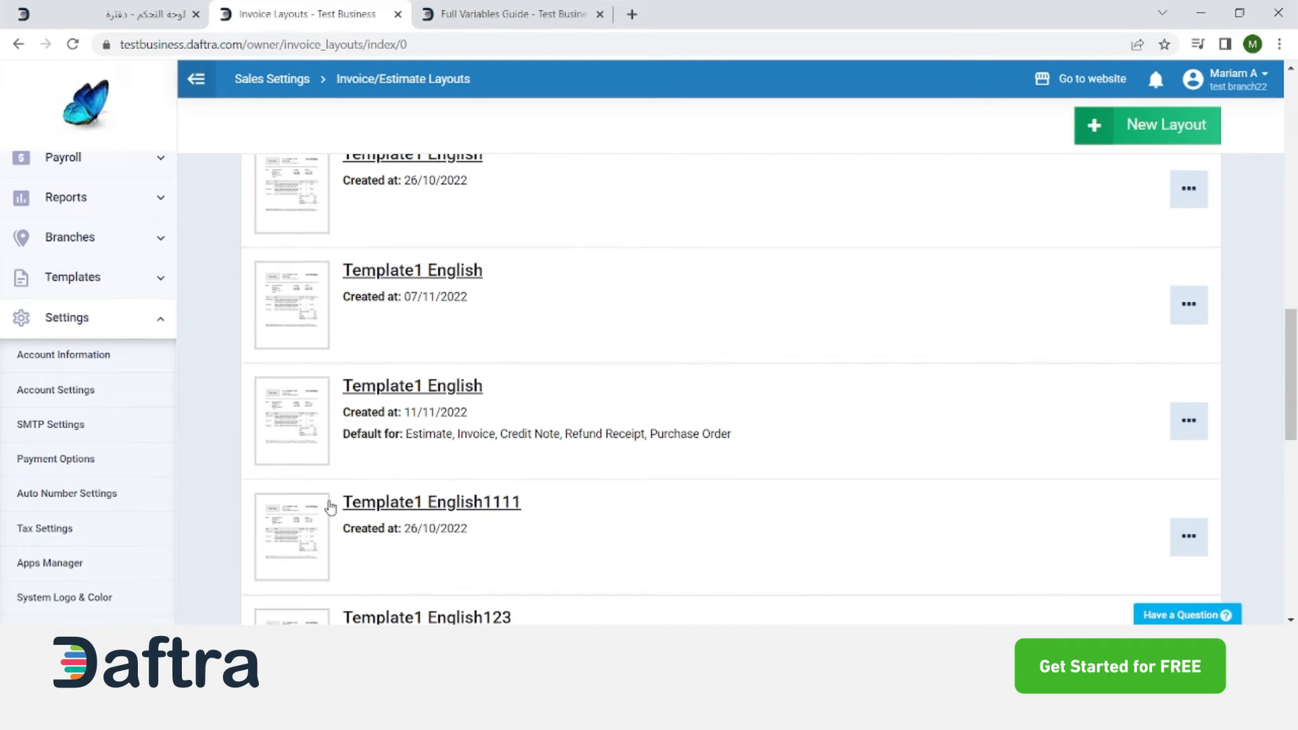
{"action": "scroll", "coordinate": [88, 290], "scroll_direction": "up", "scroll_amount": 1}
Open a new invoice and examine the invoice layout choices, keeping Default Invoice Layout
{"action": "scroll", "coordinate": [88, 290], "scroll_direction": "up", "scroll_amount": 10}
{"action": "left_click", "coordinate": [68, 210]}
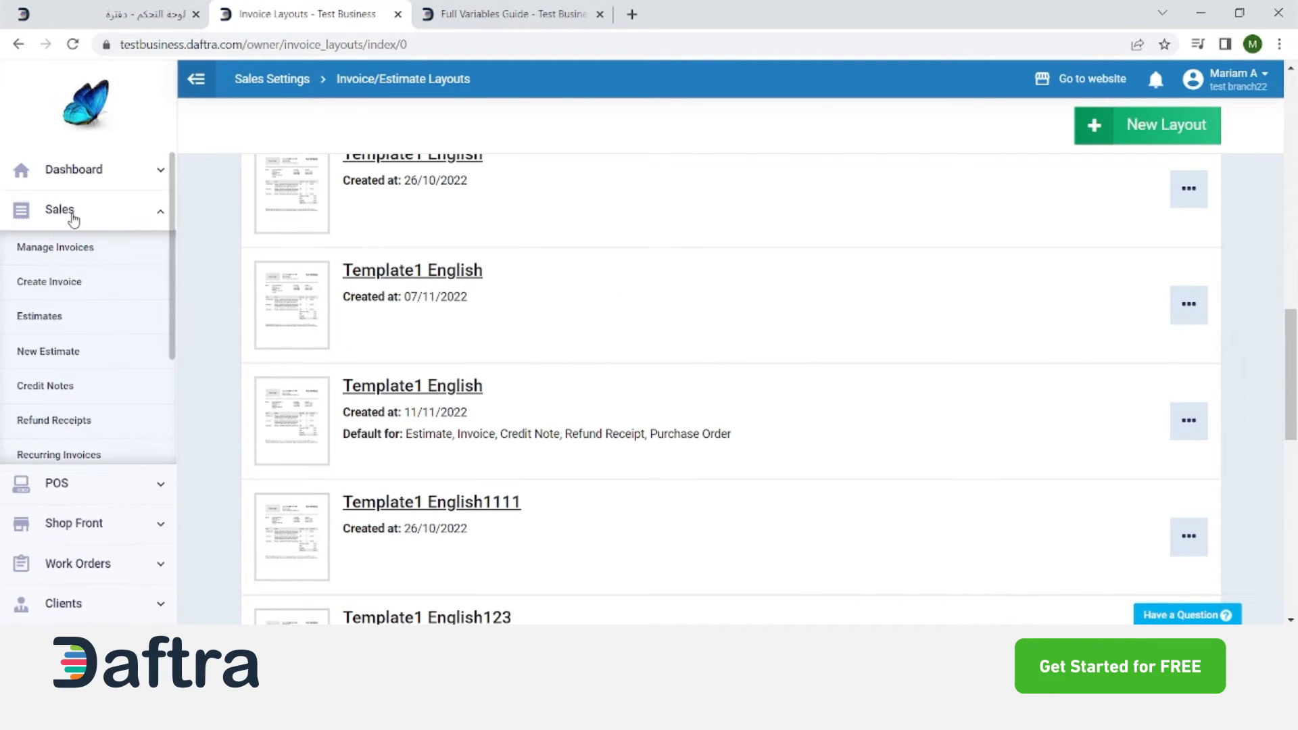
{"action": "left_click", "coordinate": [102, 284]}
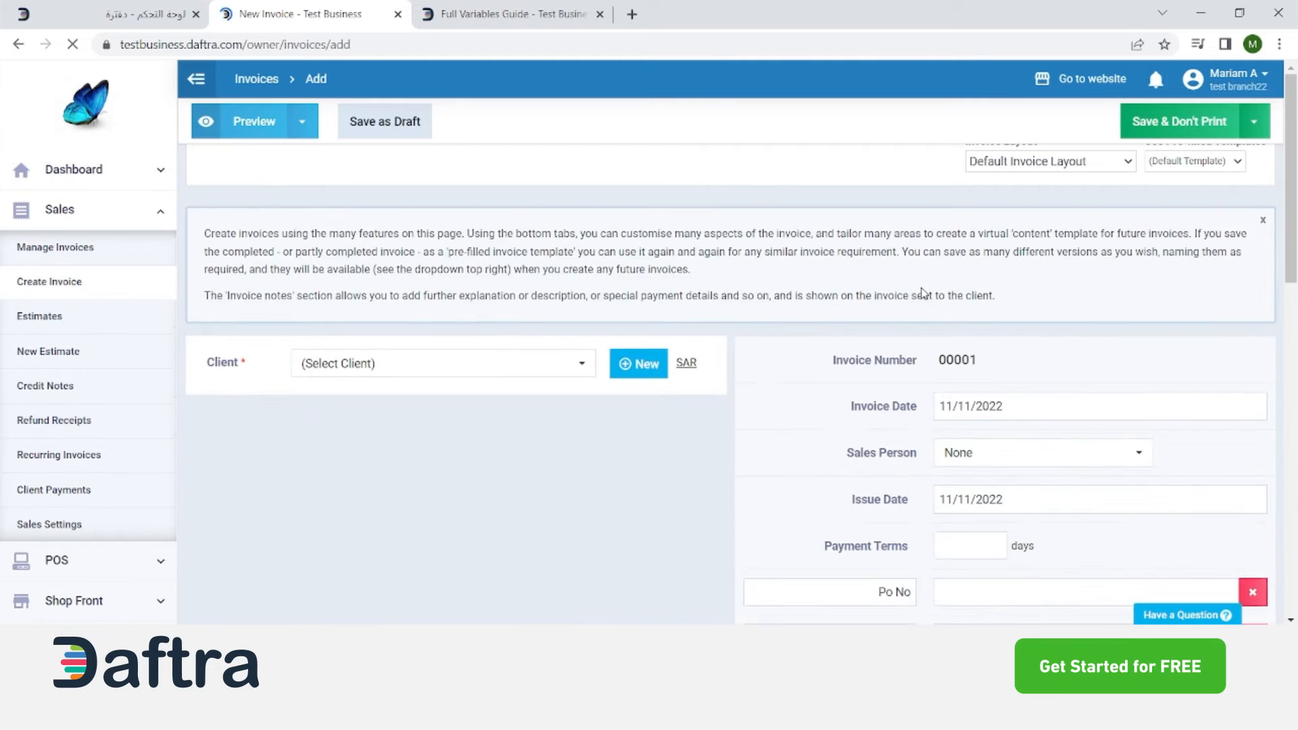
{"action": "left_click", "coordinate": [1012, 203]}
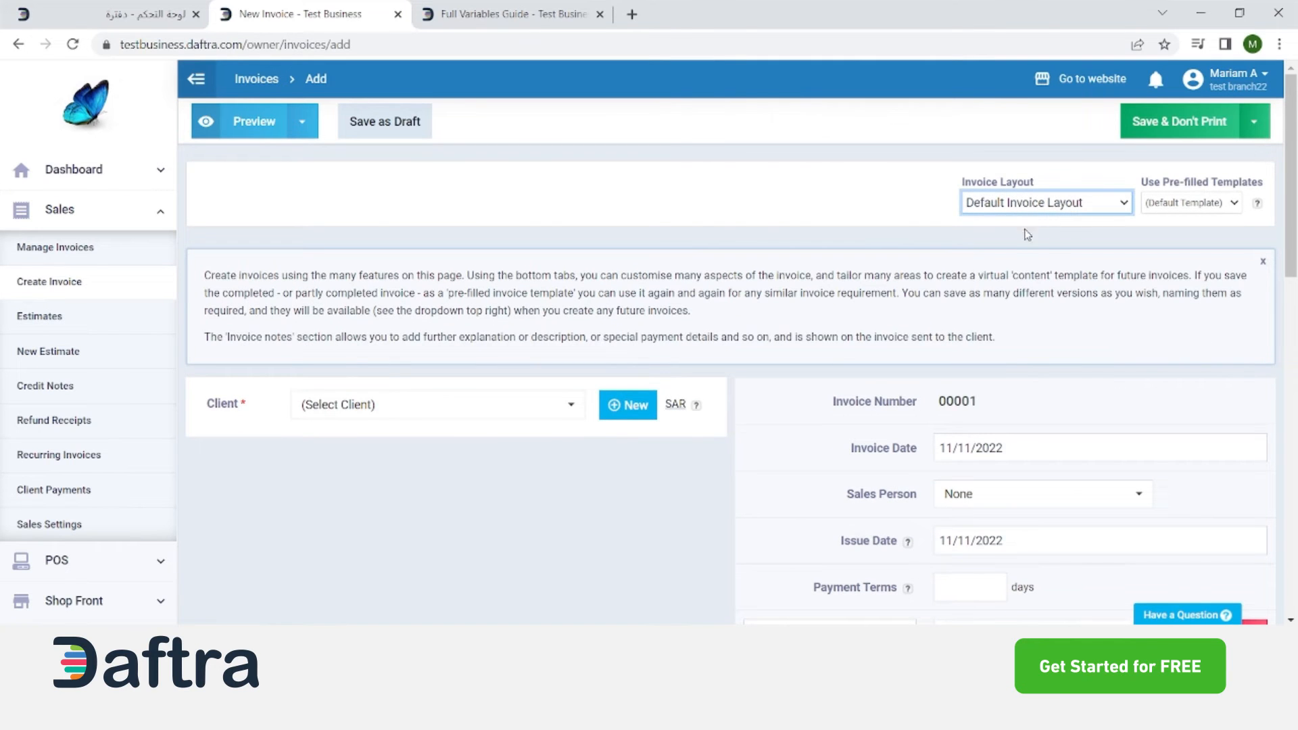
{"action": "left_click", "coordinate": [725, 212]}
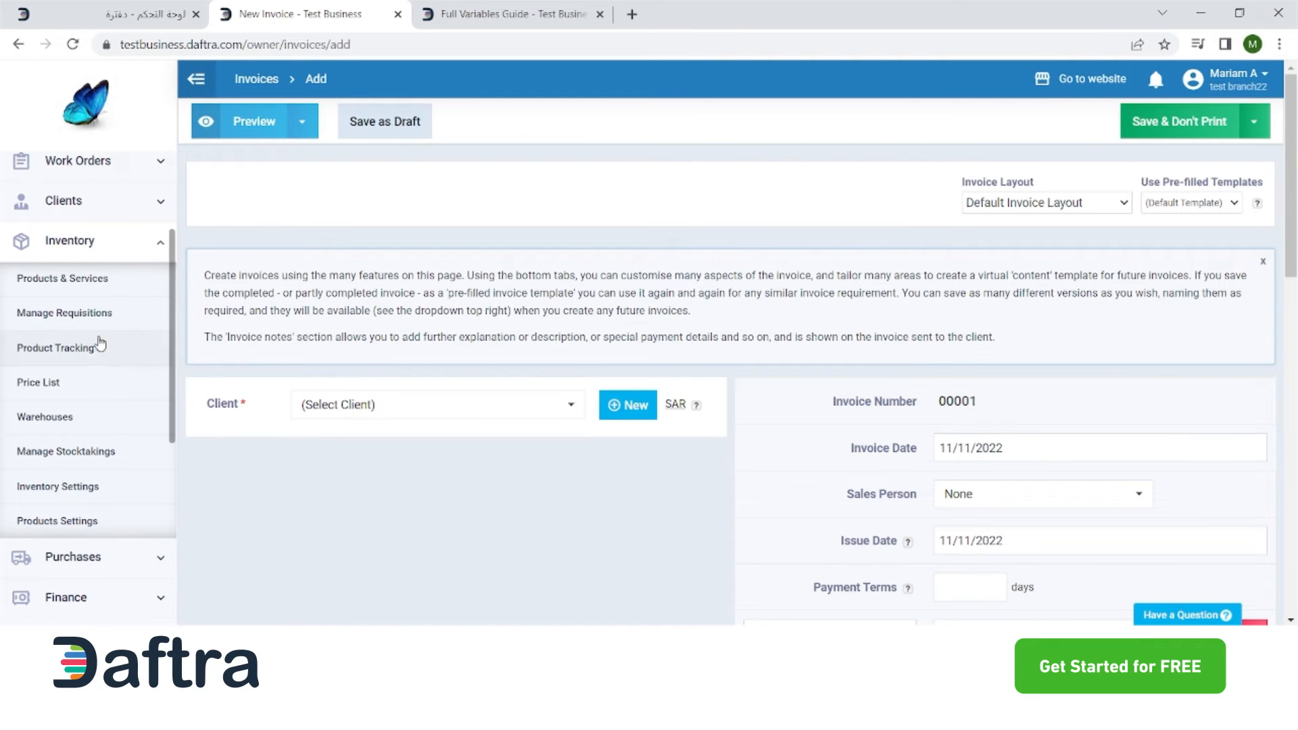
Open the list of warehouses in the inventory section
{"action": "scroll", "coordinate": [75, 291], "scroll_direction": "up", "scroll_amount": 3}
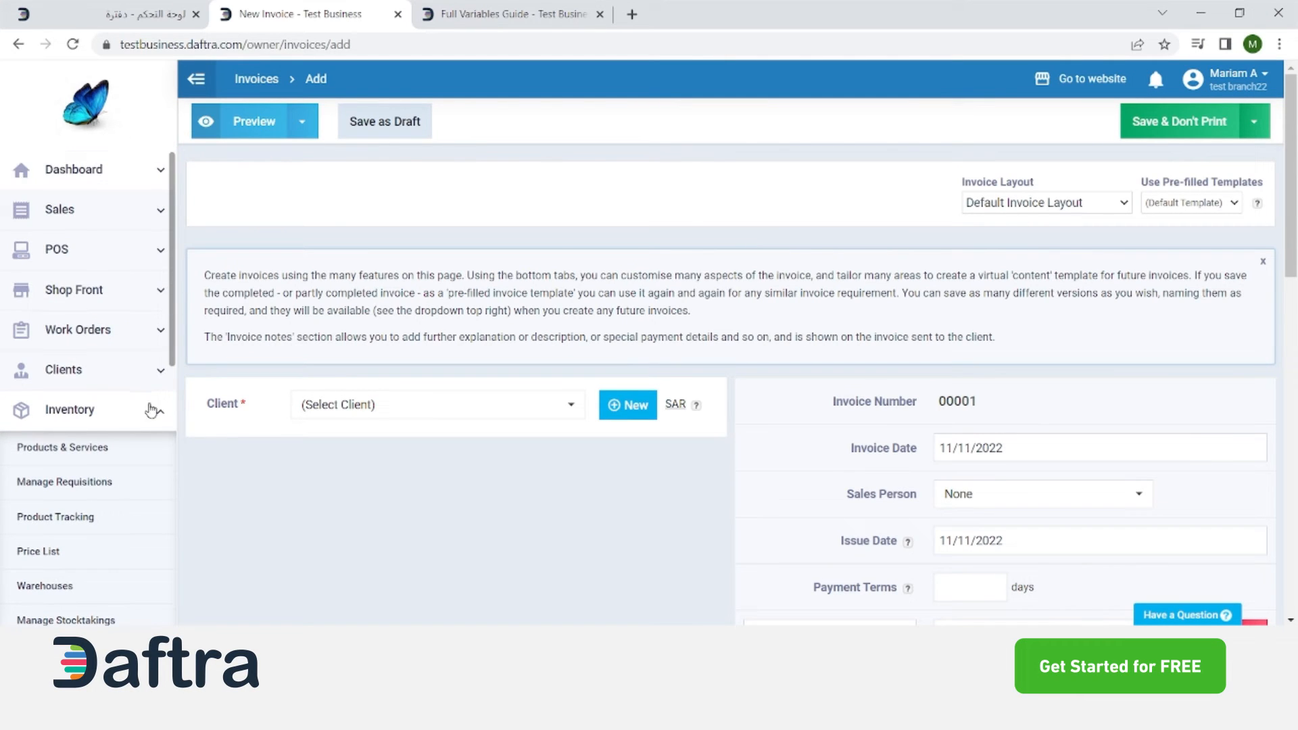
{"action": "scroll", "coordinate": [124, 414], "scroll_direction": "down", "scroll_amount": 2}
{"action": "scroll", "coordinate": [123, 414], "scroll_direction": "down", "scroll_amount": 1}
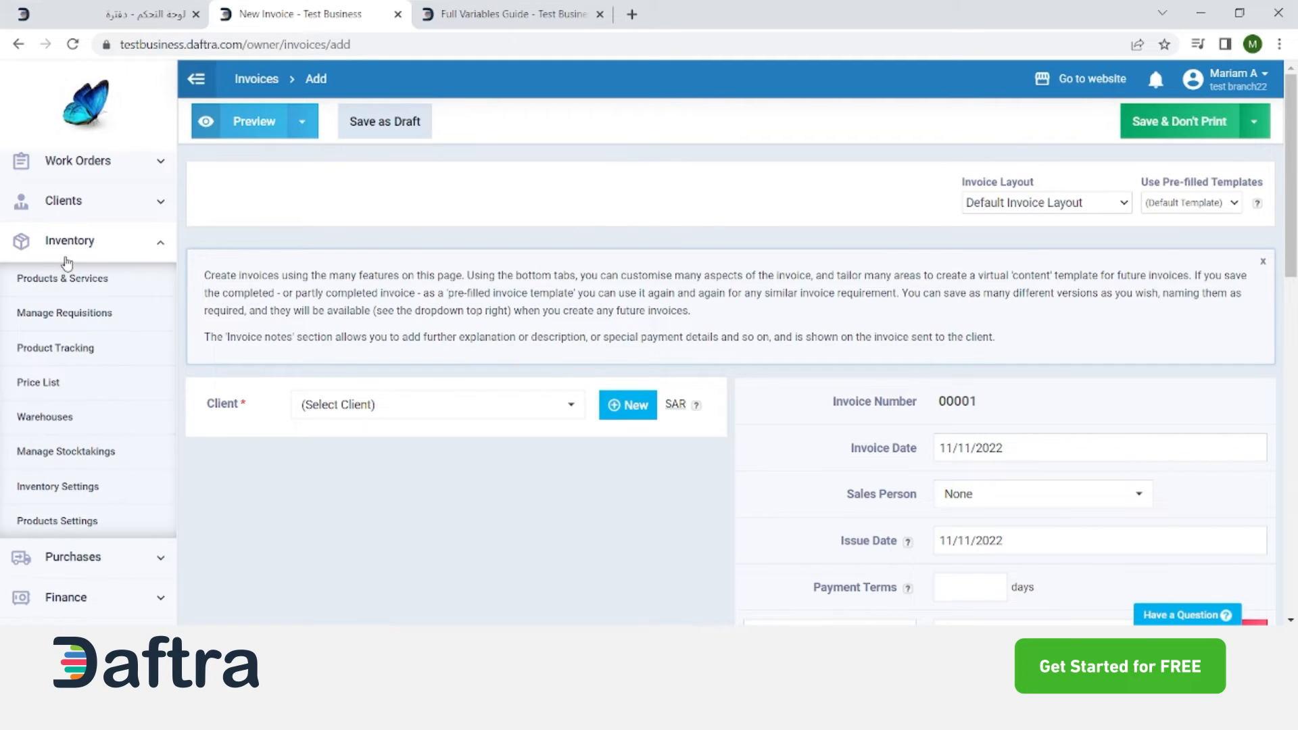
{"action": "left_click", "coordinate": [104, 426]}
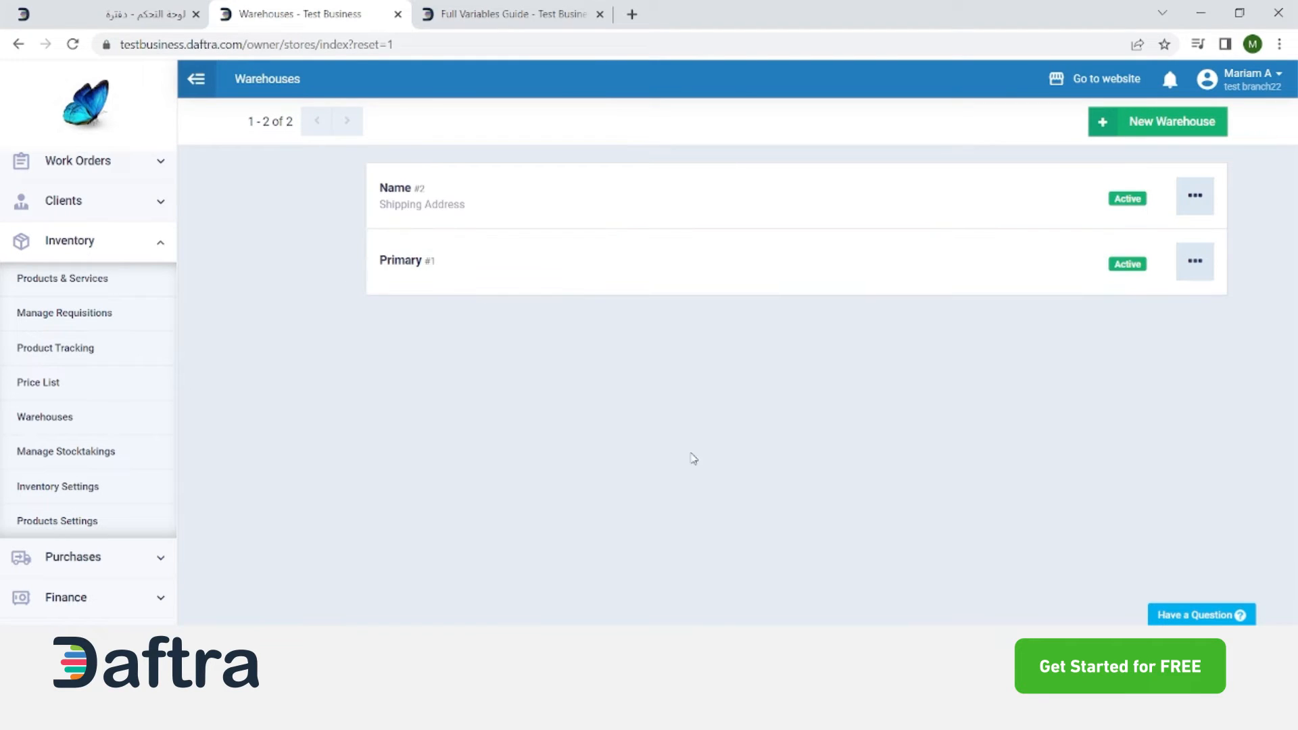
Start a new warehouse and review its name, shipping address, status and permissions fields
{"action": "left_click", "coordinate": [1148, 140]}
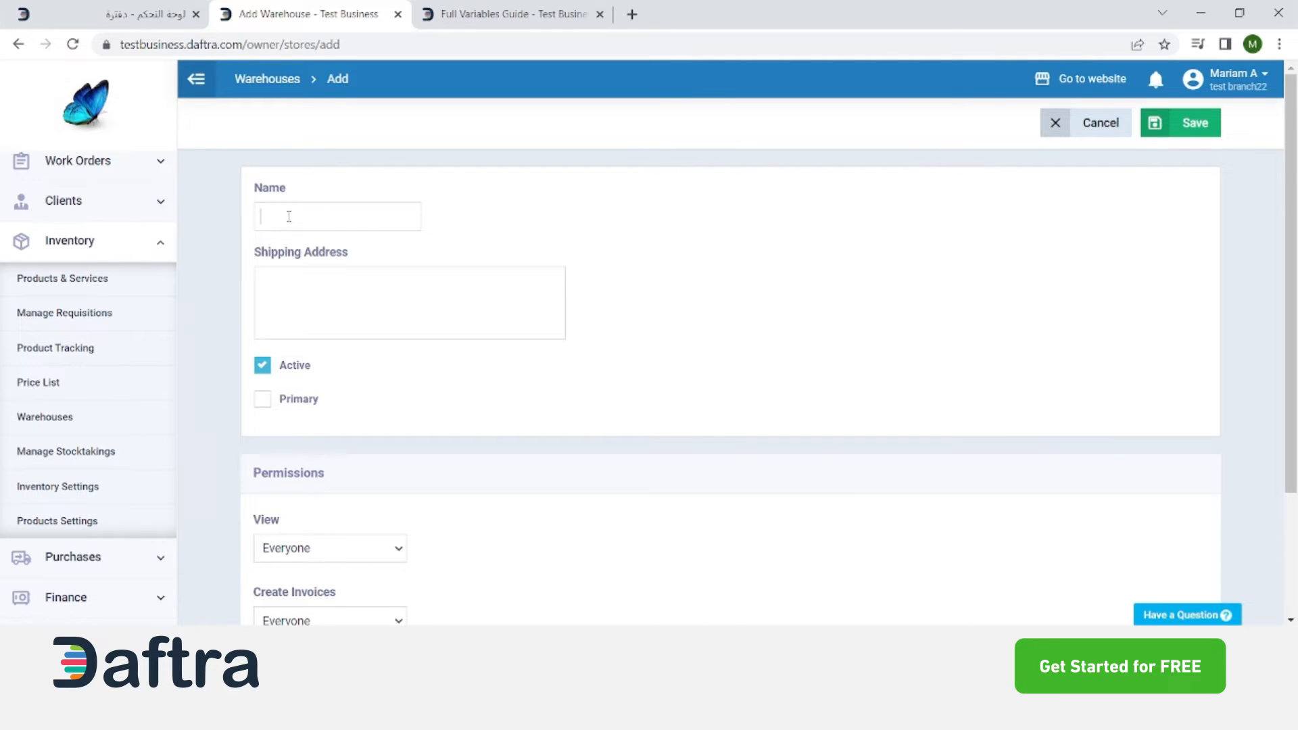
{"action": "left_click", "coordinate": [289, 301]}
{"action": "left_click", "coordinate": [438, 409]}
{"action": "scroll", "coordinate": [438, 416], "scroll_direction": "down", "scroll_amount": 1}
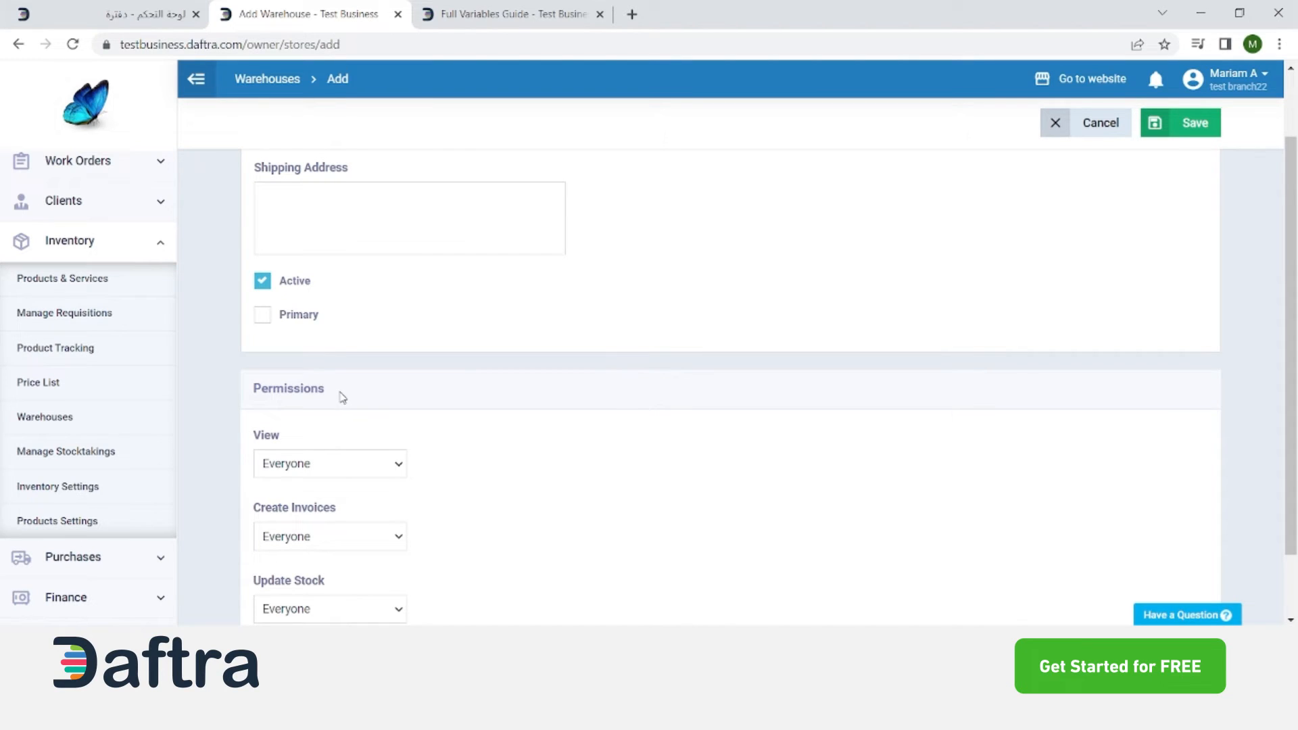
{"action": "left_click_drag", "start_coordinate": [343, 398], "coordinate": [238, 392]}
{"action": "scroll", "coordinate": [305, 389], "scroll_direction": "down", "scroll_amount": 1}
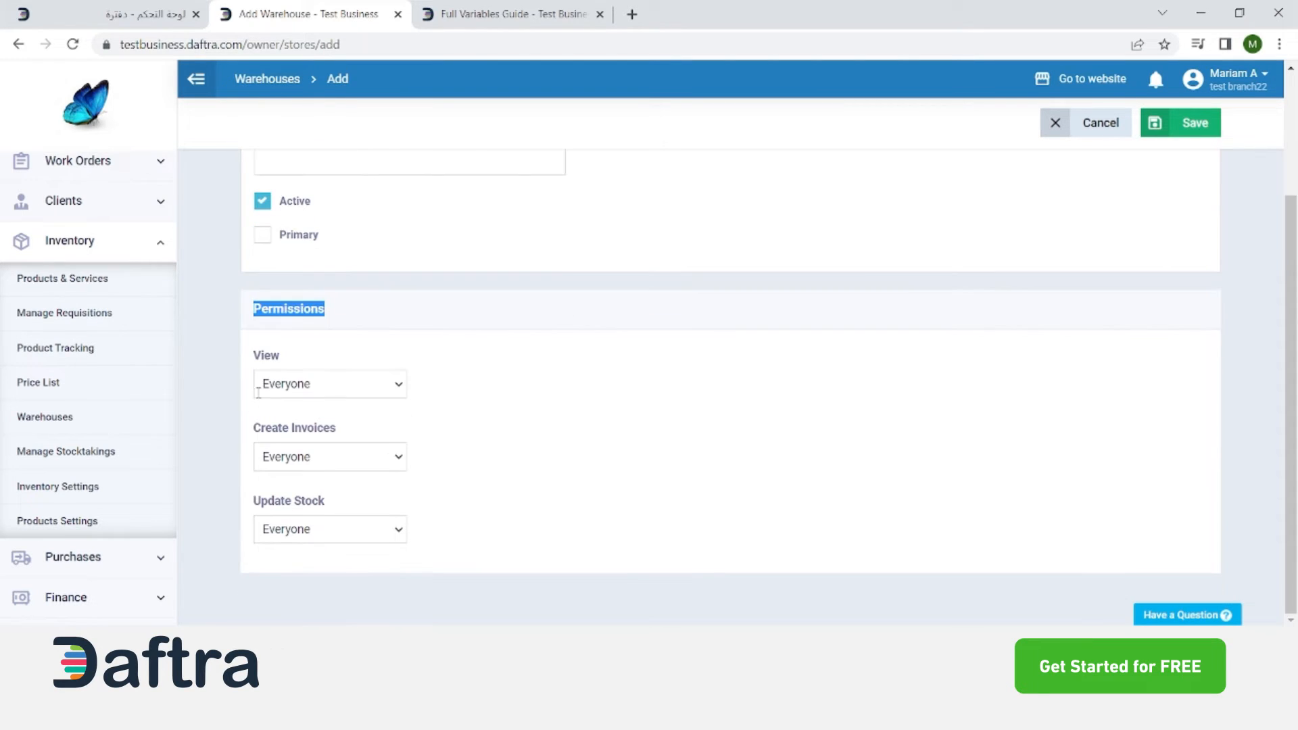
Set the new warehouse's View permission to Specific Branches, Create Invoices to Specific Staff Members, and Update Stock to Specific Branches
{"action": "left_click", "coordinate": [305, 371]}
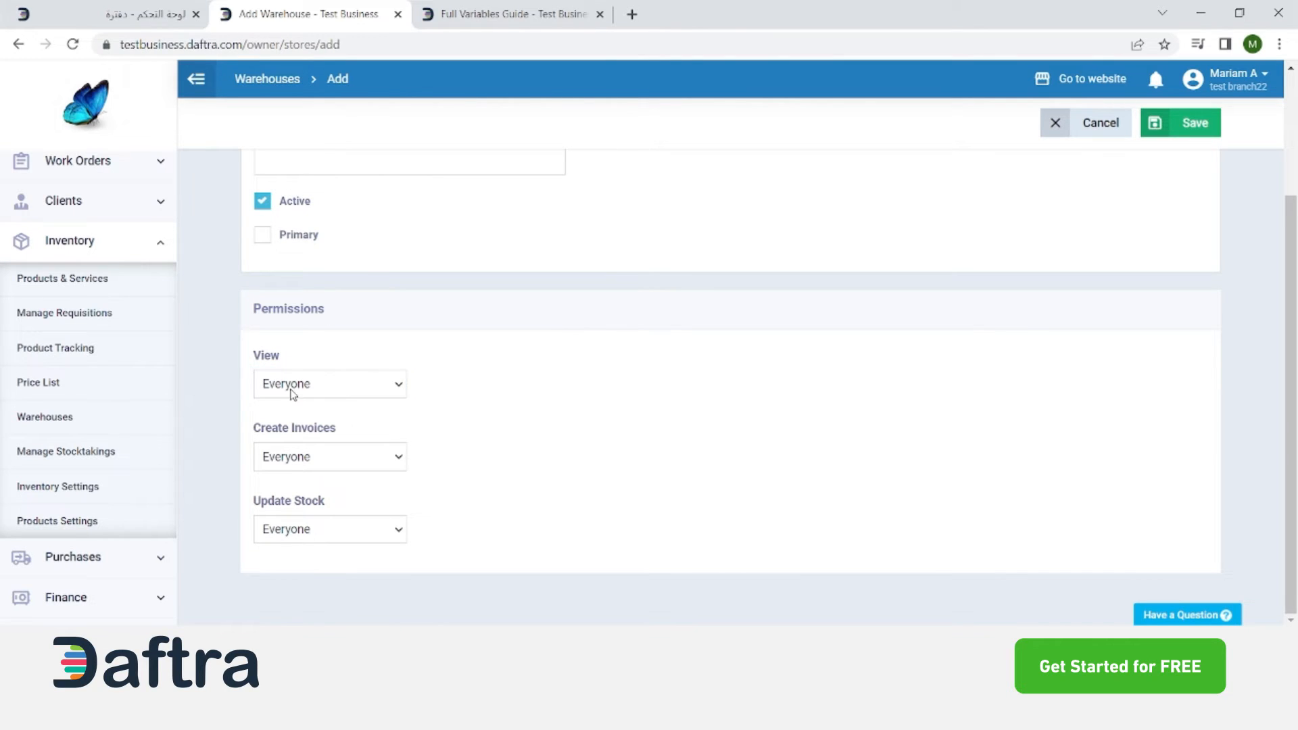
{"action": "key", "text": "Down"}
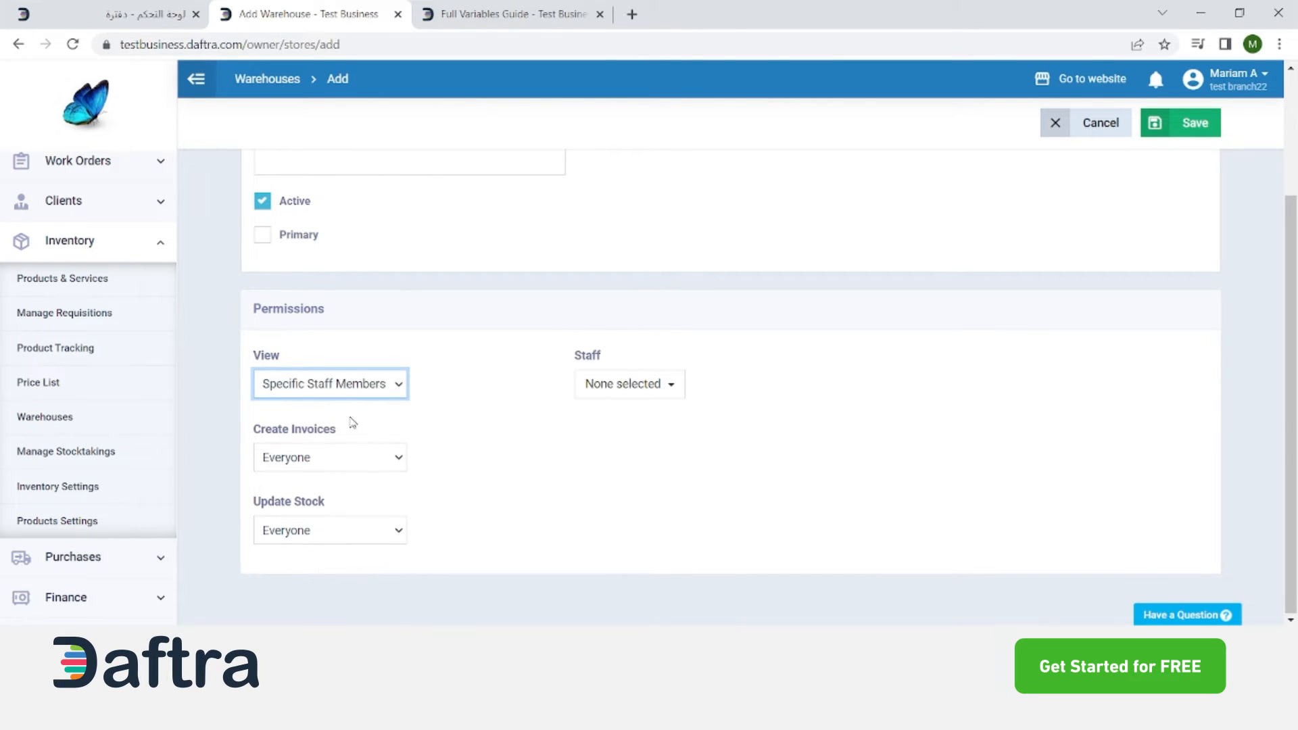
{"action": "key", "text": "Down"}
{"action": "key", "text": "Down"}
{"action": "left_click", "coordinate": [379, 459]}
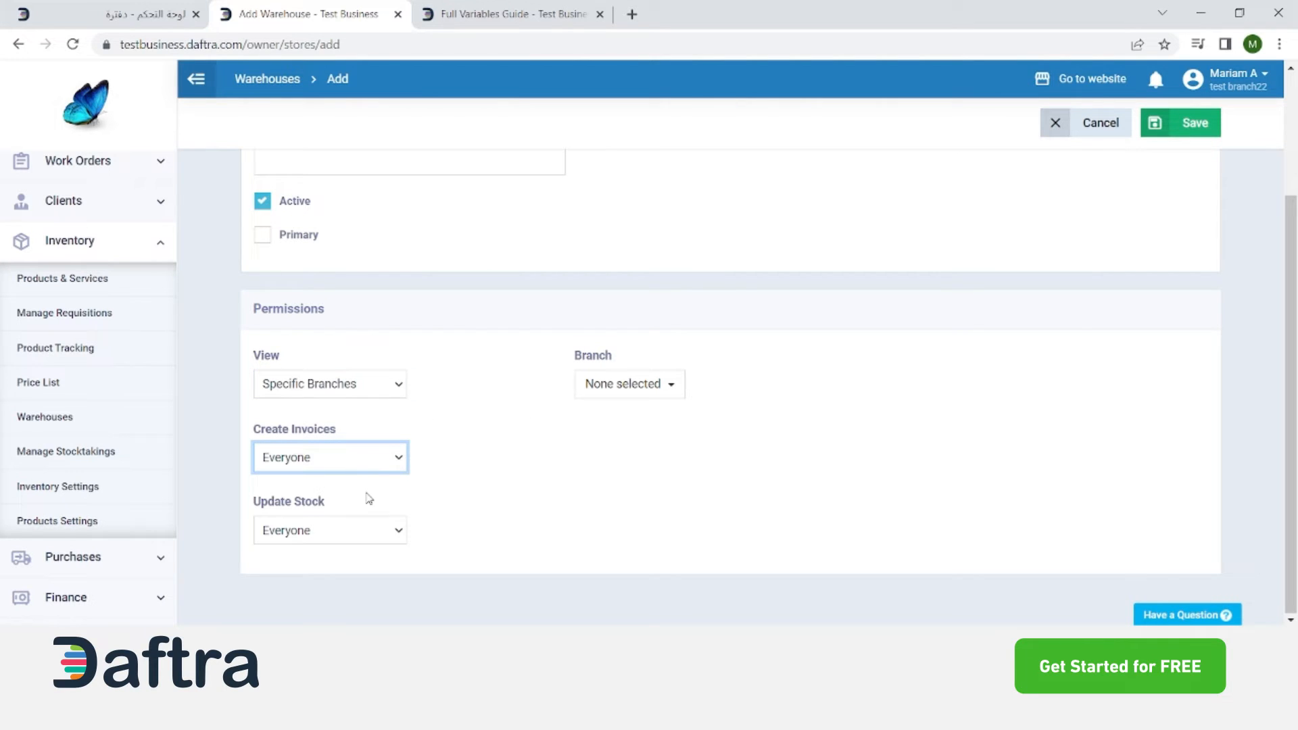
{"action": "key", "text": "Down"}
{"action": "left_click", "coordinate": [357, 539]}
{"action": "key", "text": "Down"}
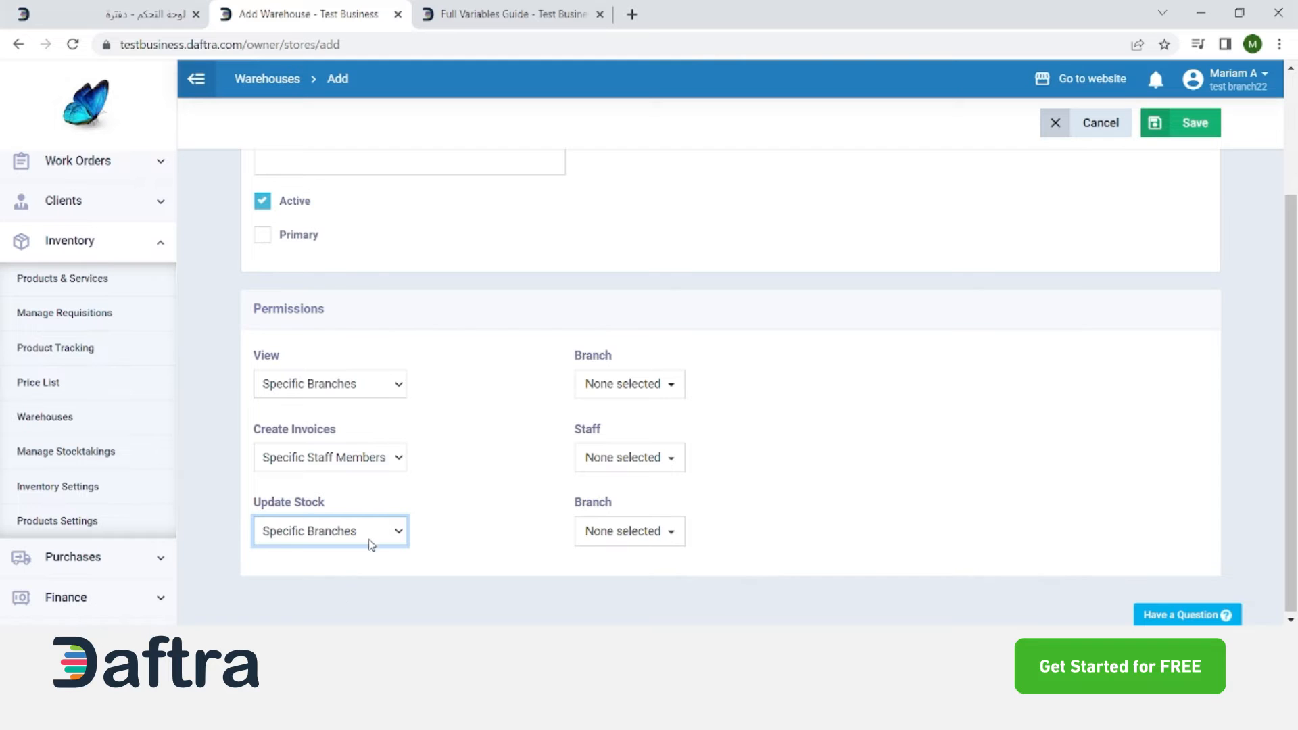
Check which branches can be chosen for the Update Stock permission, without selecting any
{"action": "left_click", "coordinate": [1104, 353]}
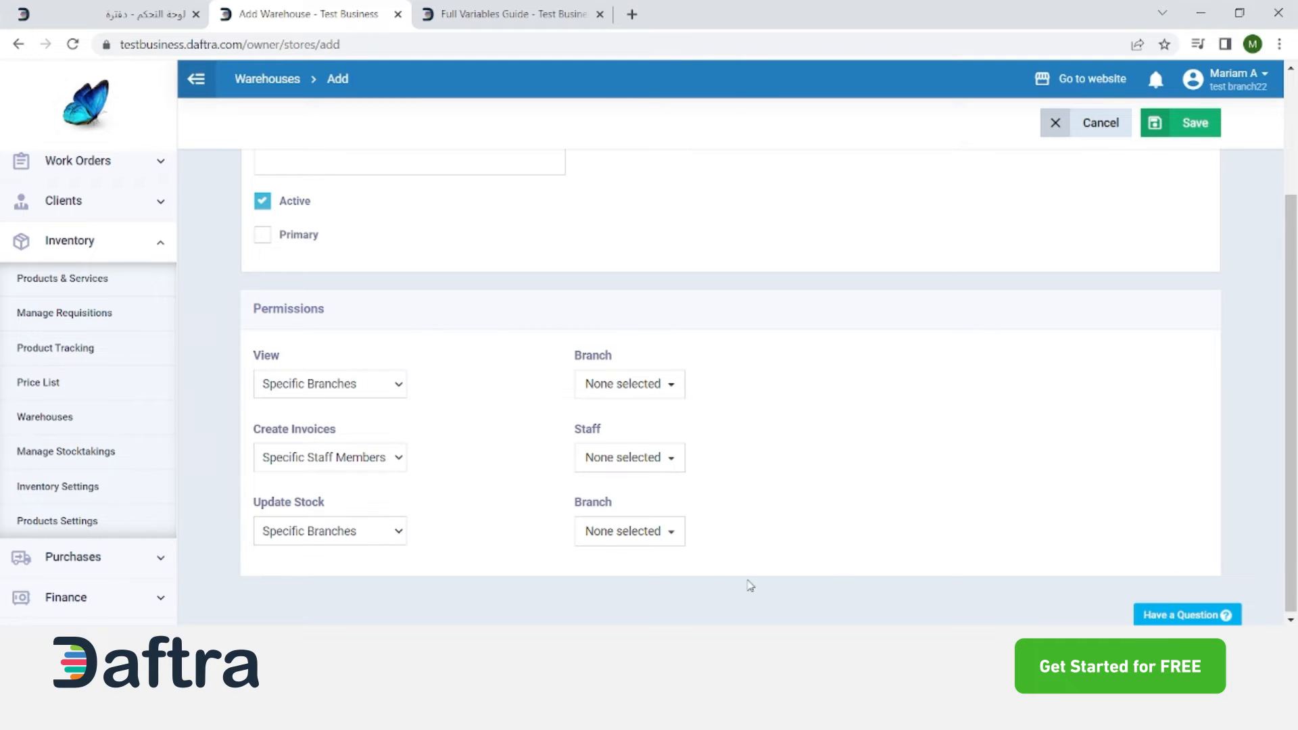
{"action": "left_click", "coordinate": [643, 541]}
{"action": "scroll", "coordinate": [805, 499], "scroll_direction": "down", "scroll_amount": 1}
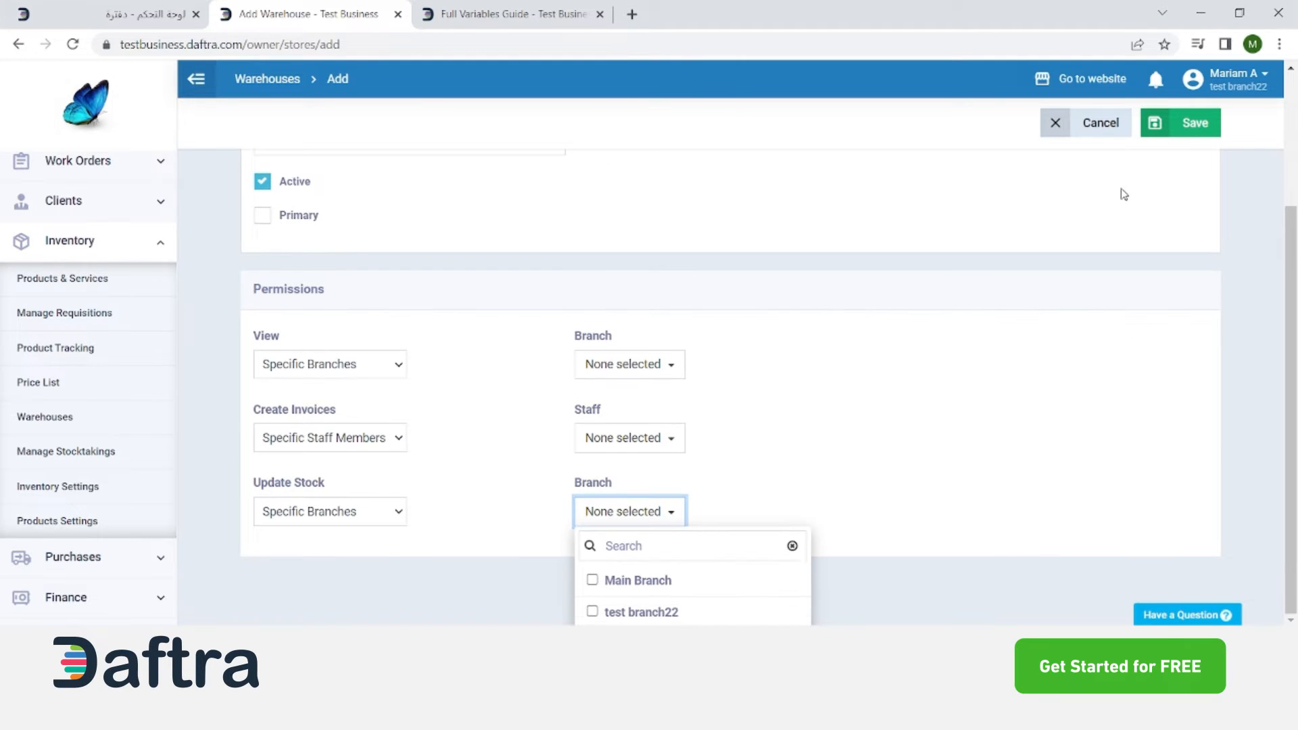
{"action": "left_click", "coordinate": [1128, 230]}
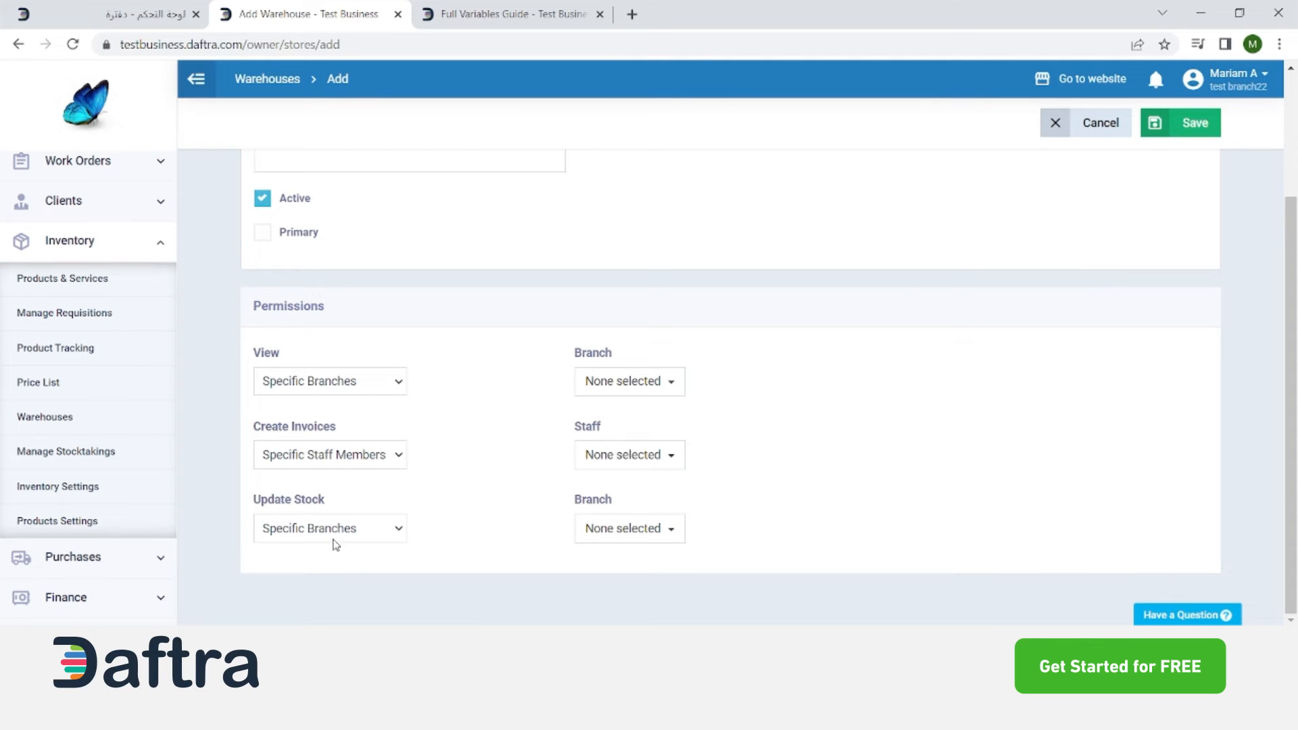
Leave the new warehouse form unsaved, return to the warehouses list, and open the inventory settings
{"action": "left_click", "coordinate": [80, 424]}
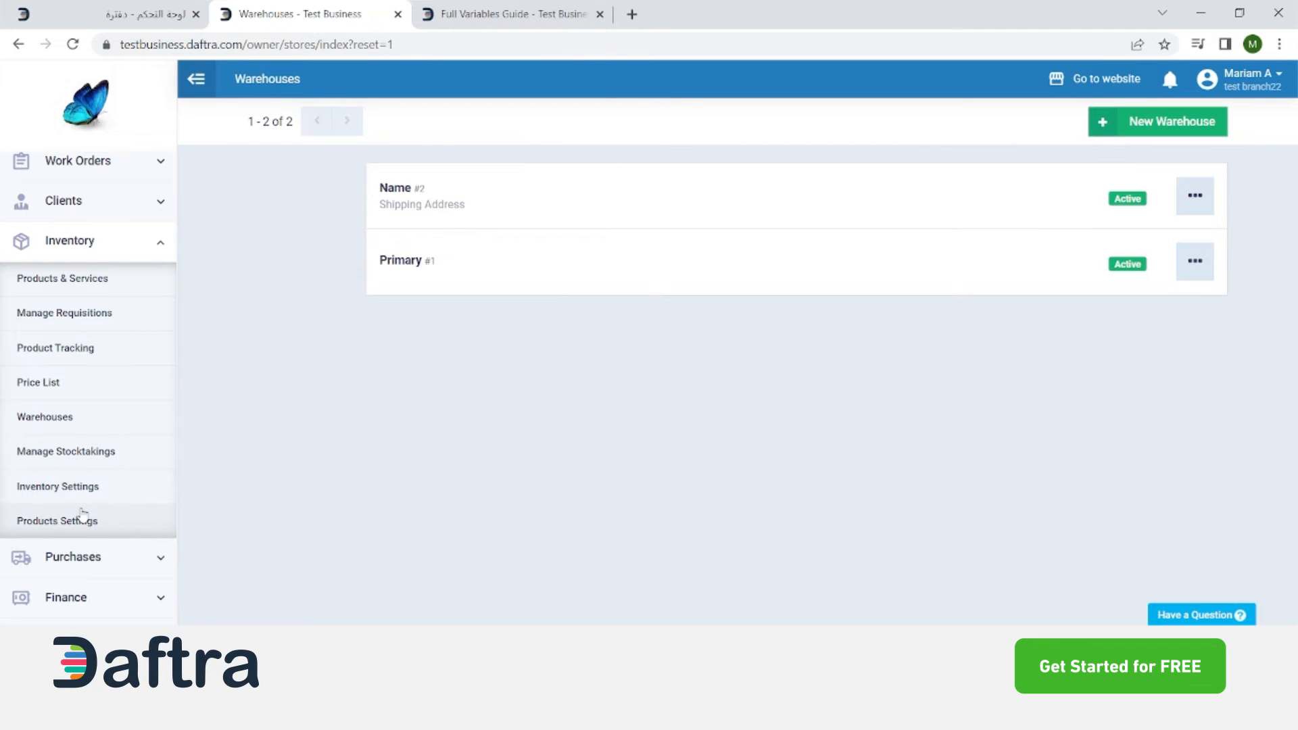
{"action": "left_click", "coordinate": [39, 494]}
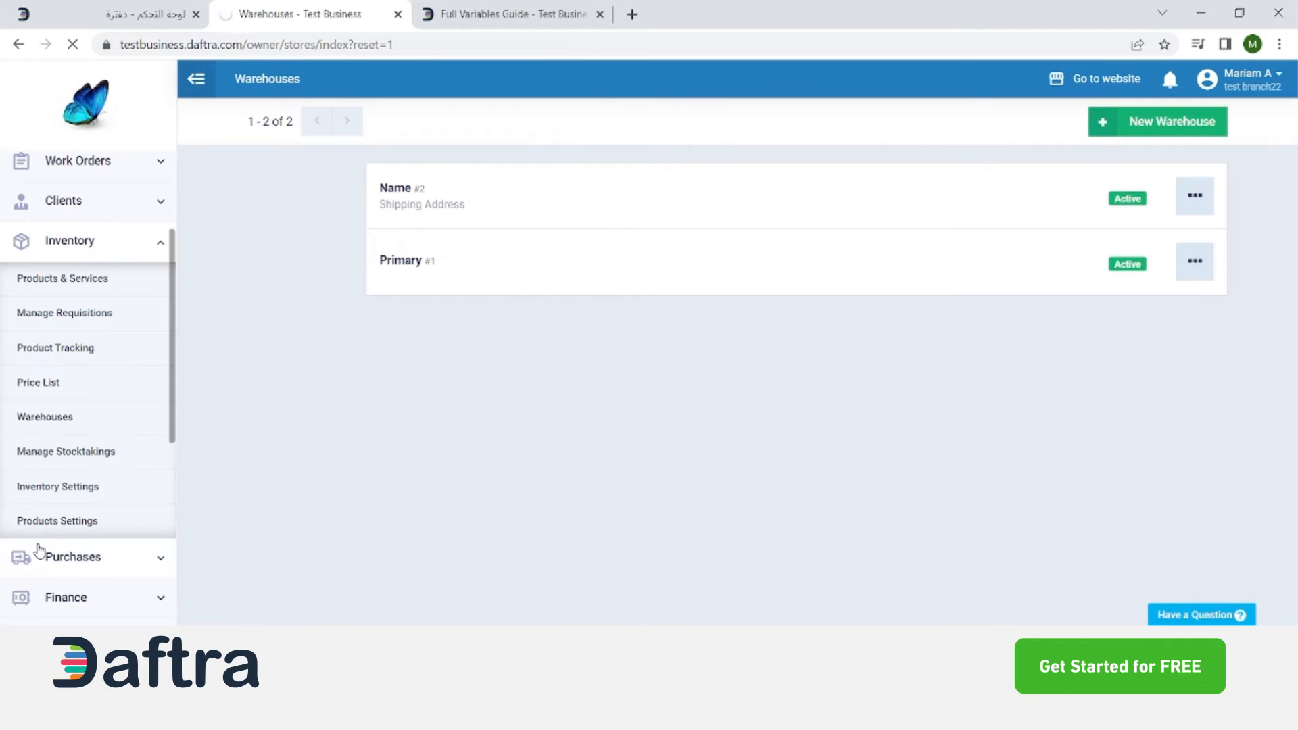
{"action": "scroll", "coordinate": [43, 571], "scroll_direction": "down", "scroll_amount": 3}
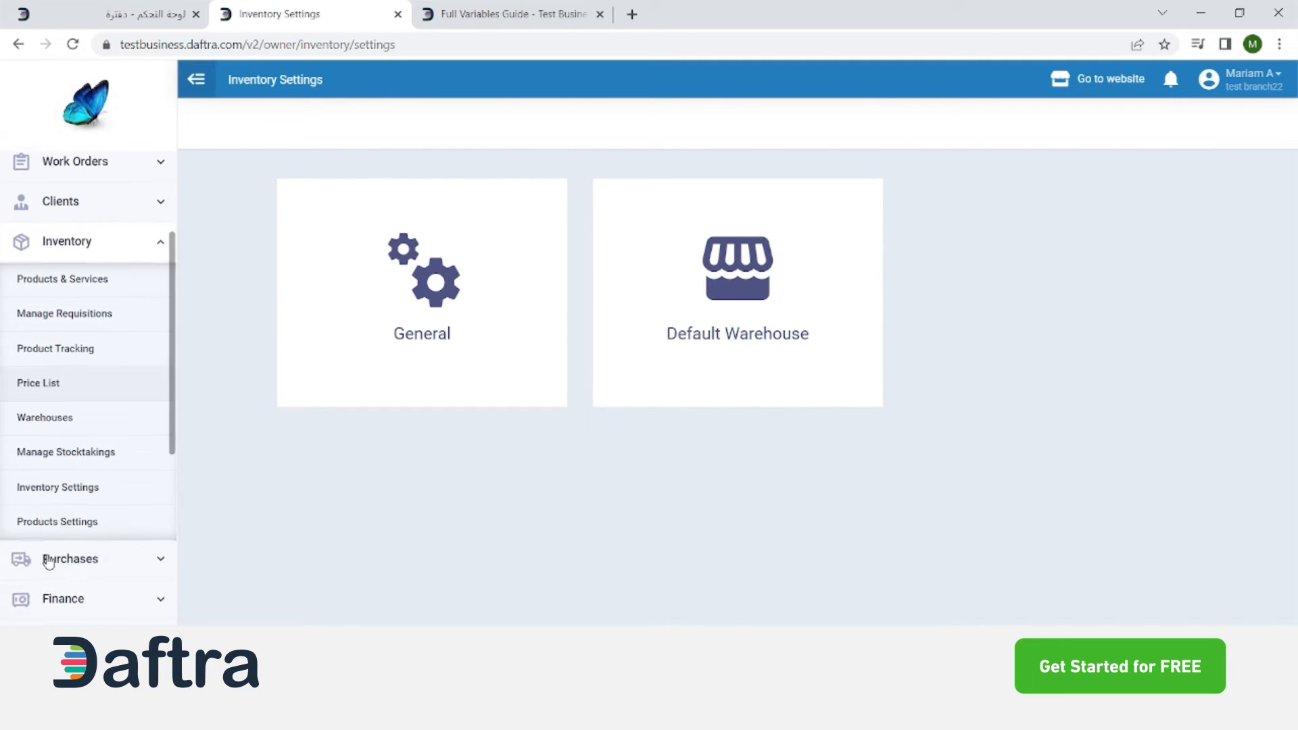
In the general inventory settings, turn off Enable Bundles And Composite Items System and Advanced Pricing Options
{"action": "left_click", "coordinate": [429, 391]}
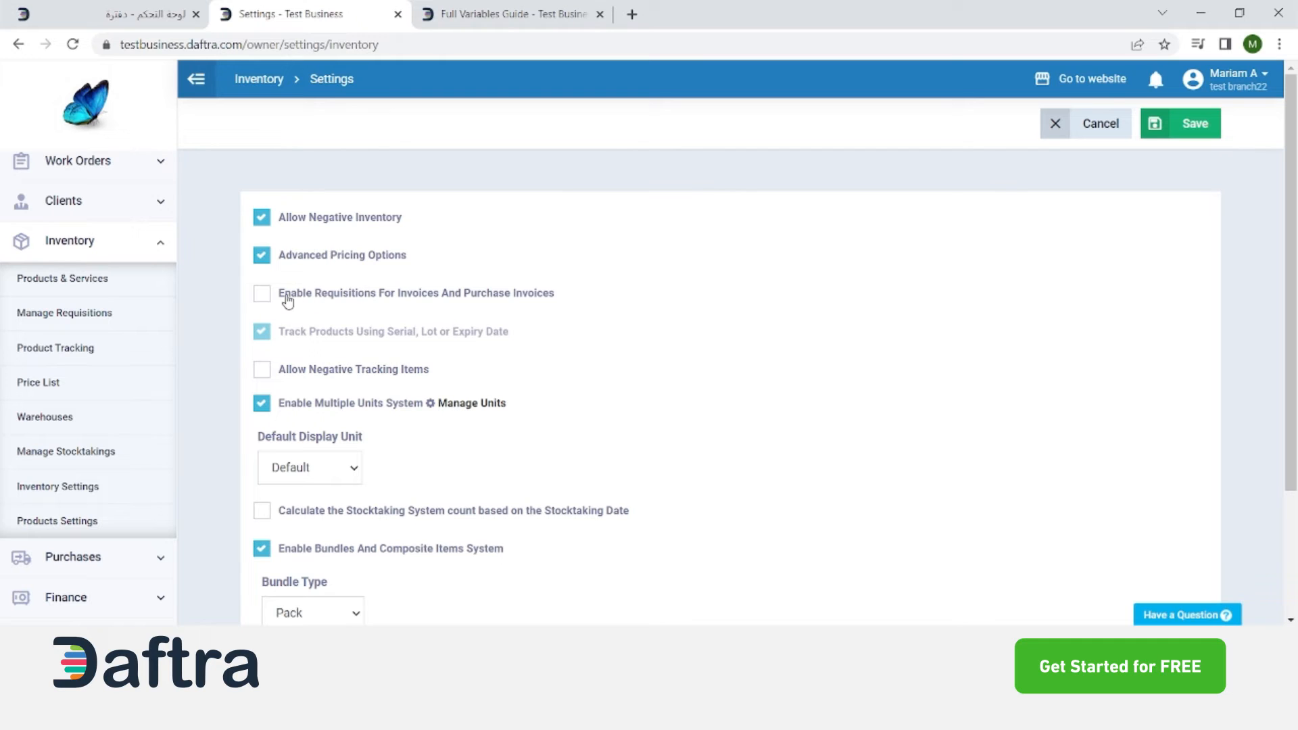
{"action": "left_click", "coordinate": [281, 556]}
{"action": "left_click", "coordinate": [293, 261]}
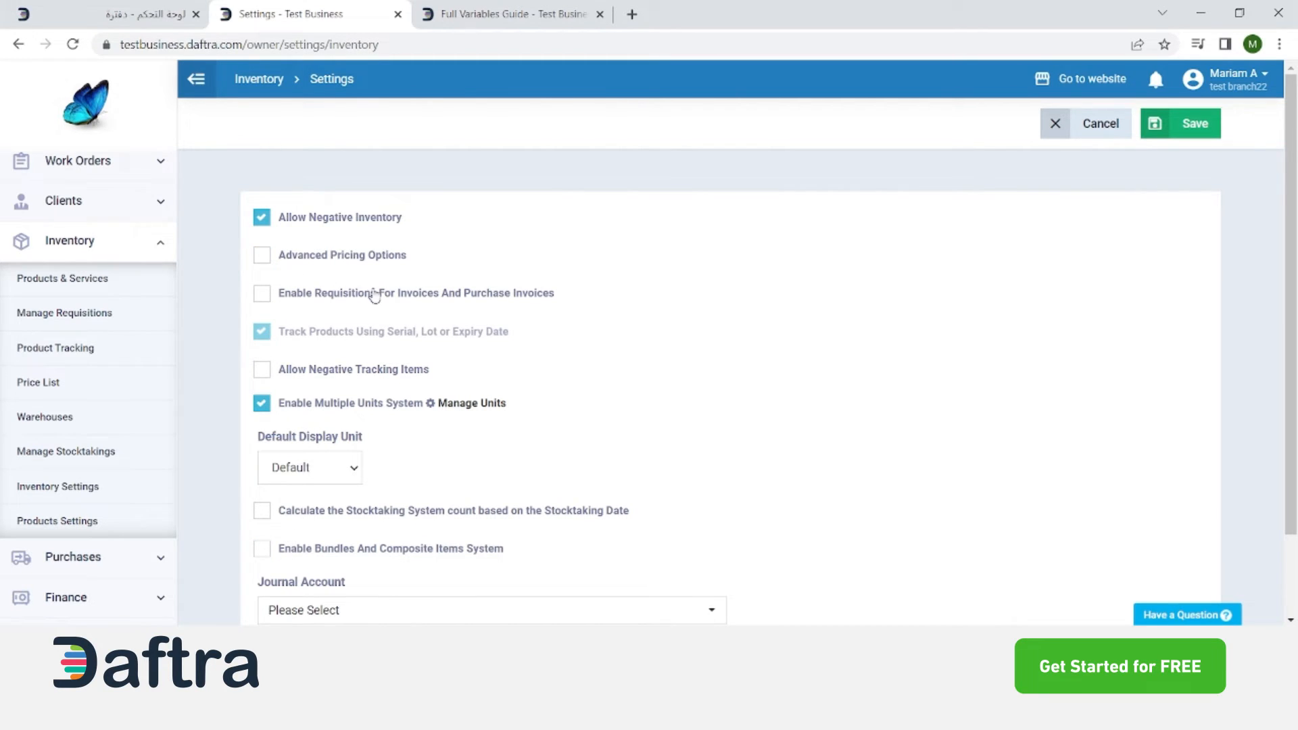
Turn on Enable Requisitions For Invoices And Purchase Invoices, review the remaining inventory options, and save the settings
{"action": "left_click", "coordinate": [317, 299]}
{"action": "left_click", "coordinate": [330, 301]}
{"action": "left_click", "coordinate": [330, 301]}
{"action": "scroll", "coordinate": [424, 418], "scroll_direction": "down", "scroll_amount": 1}
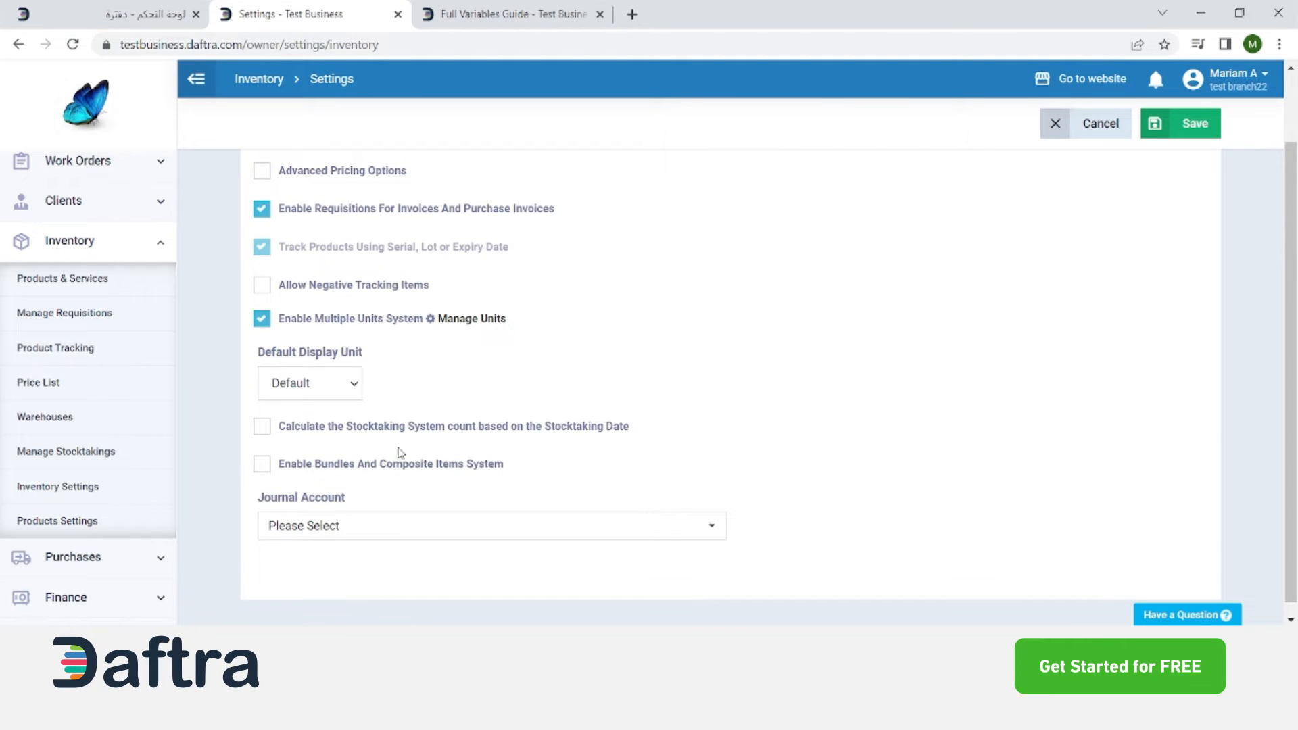
{"action": "scroll", "coordinate": [323, 441], "scroll_direction": "up", "scroll_amount": 1}
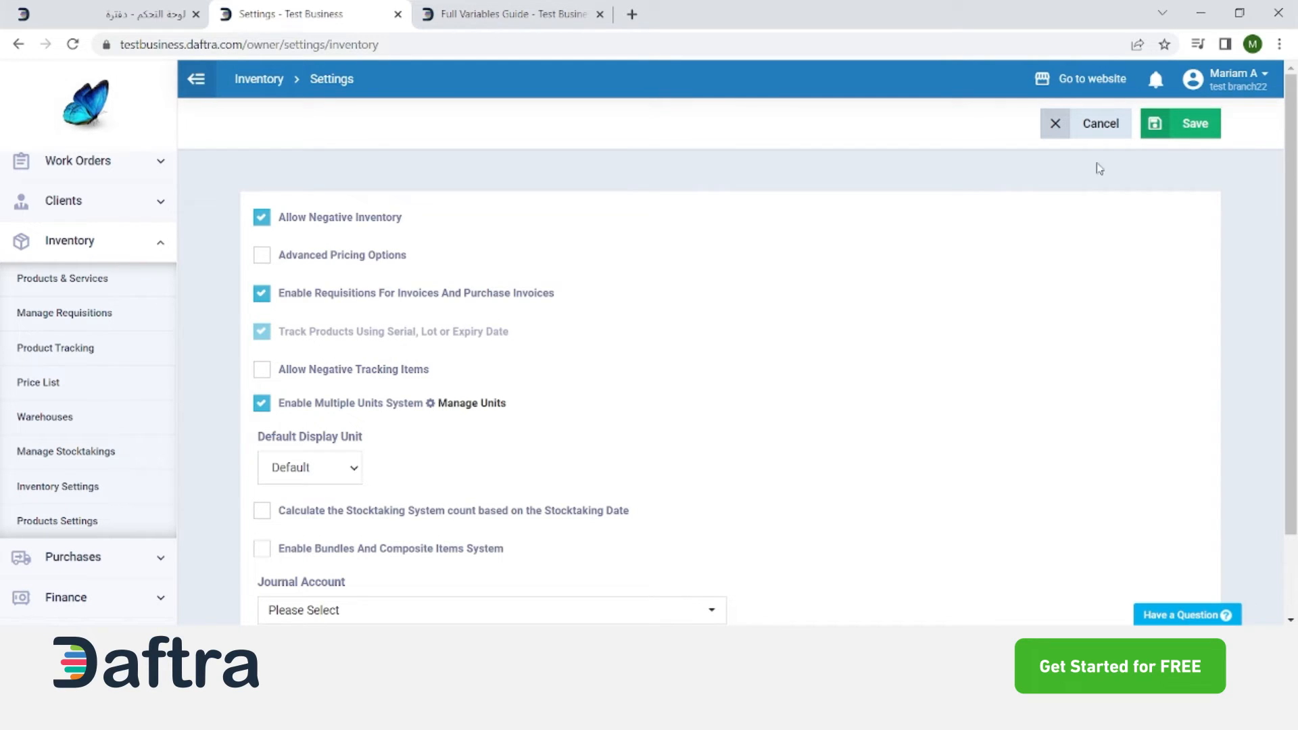
{"action": "scroll", "coordinate": [507, 525], "scroll_direction": "down", "scroll_amount": 2}
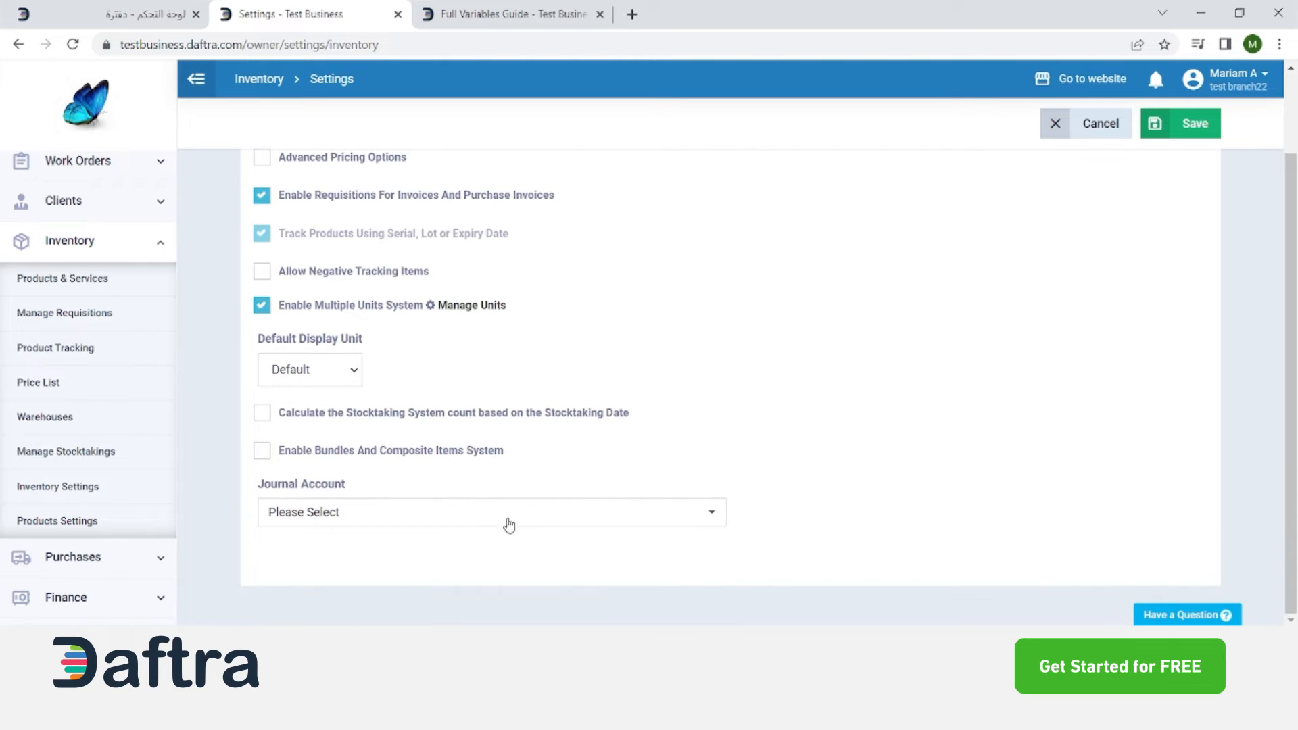
{"action": "scroll", "coordinate": [607, 189], "scroll_direction": "up", "scroll_amount": 2}
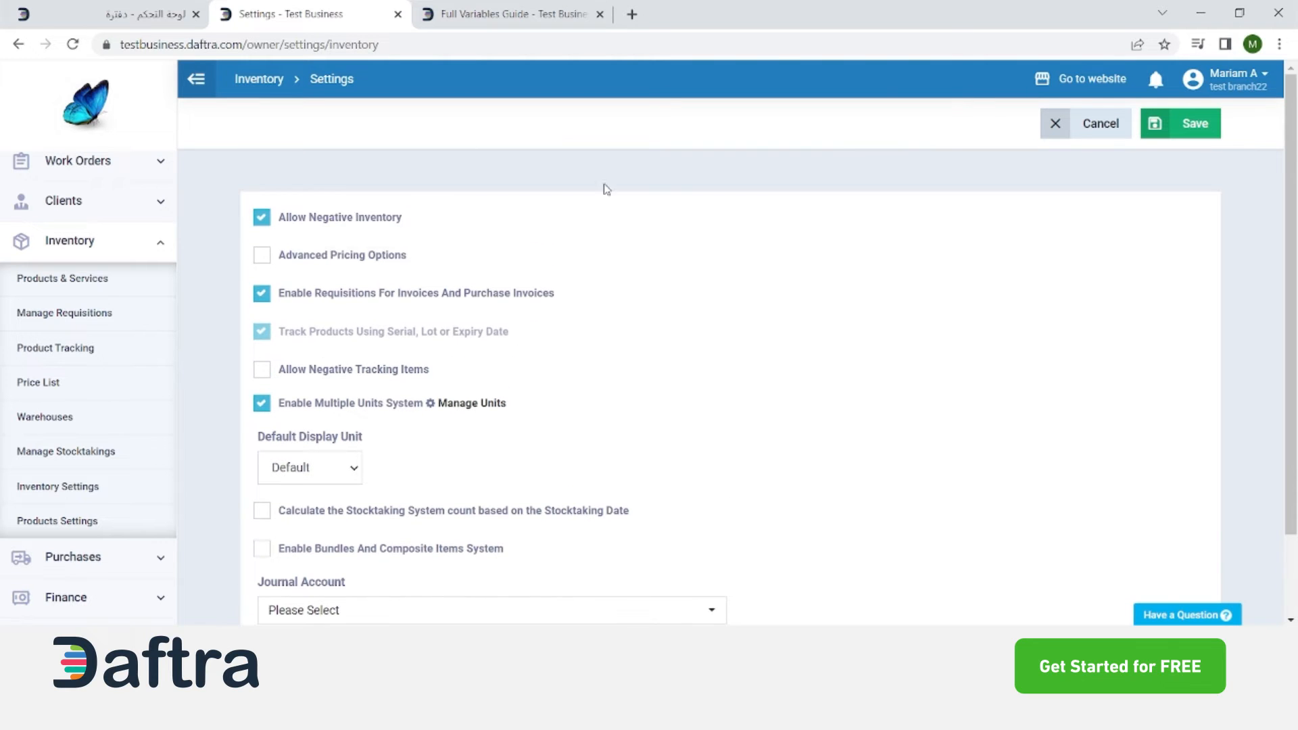
{"action": "left_click", "coordinate": [1169, 123]}
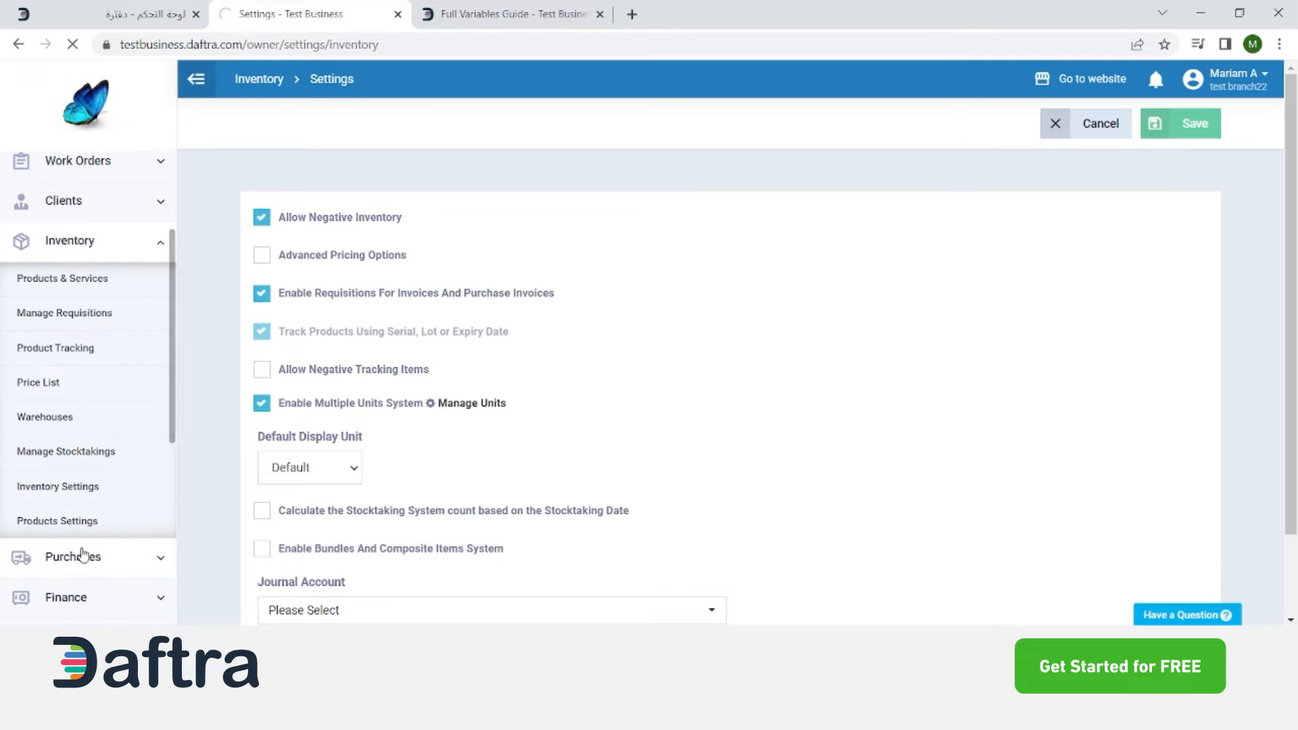
Open the product categories from the products settings and start a new category
{"action": "scroll", "coordinate": [99, 500], "scroll_direction": "down", "scroll_amount": 4}
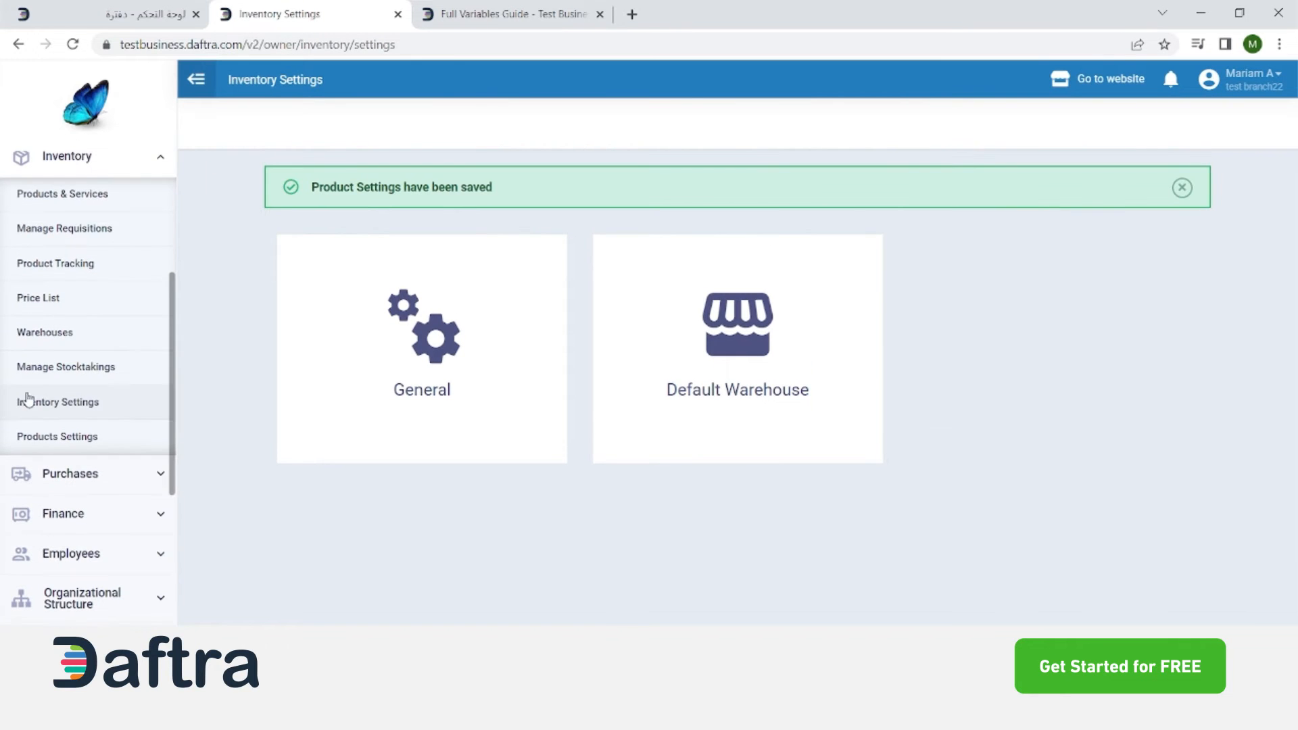
{"action": "left_click", "coordinate": [99, 439]}
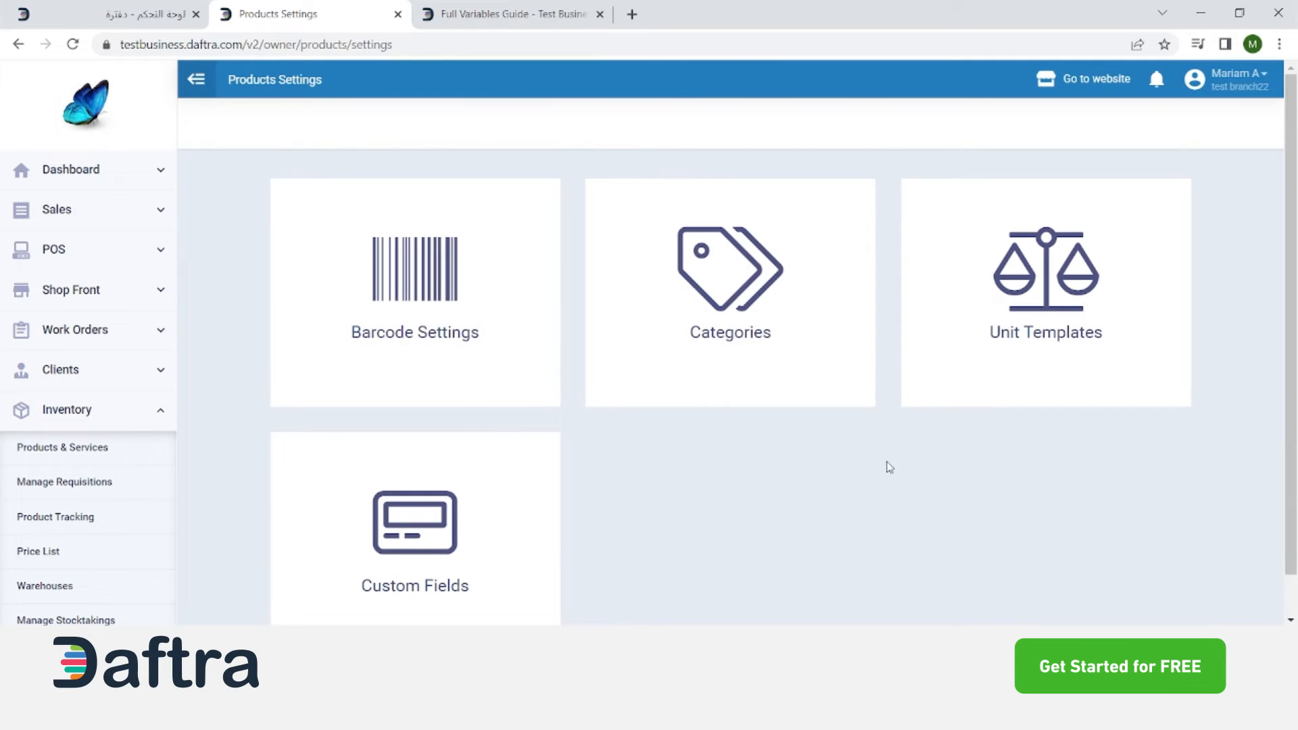
{"action": "scroll", "coordinate": [886, 472], "scroll_direction": "down", "scroll_amount": 1}
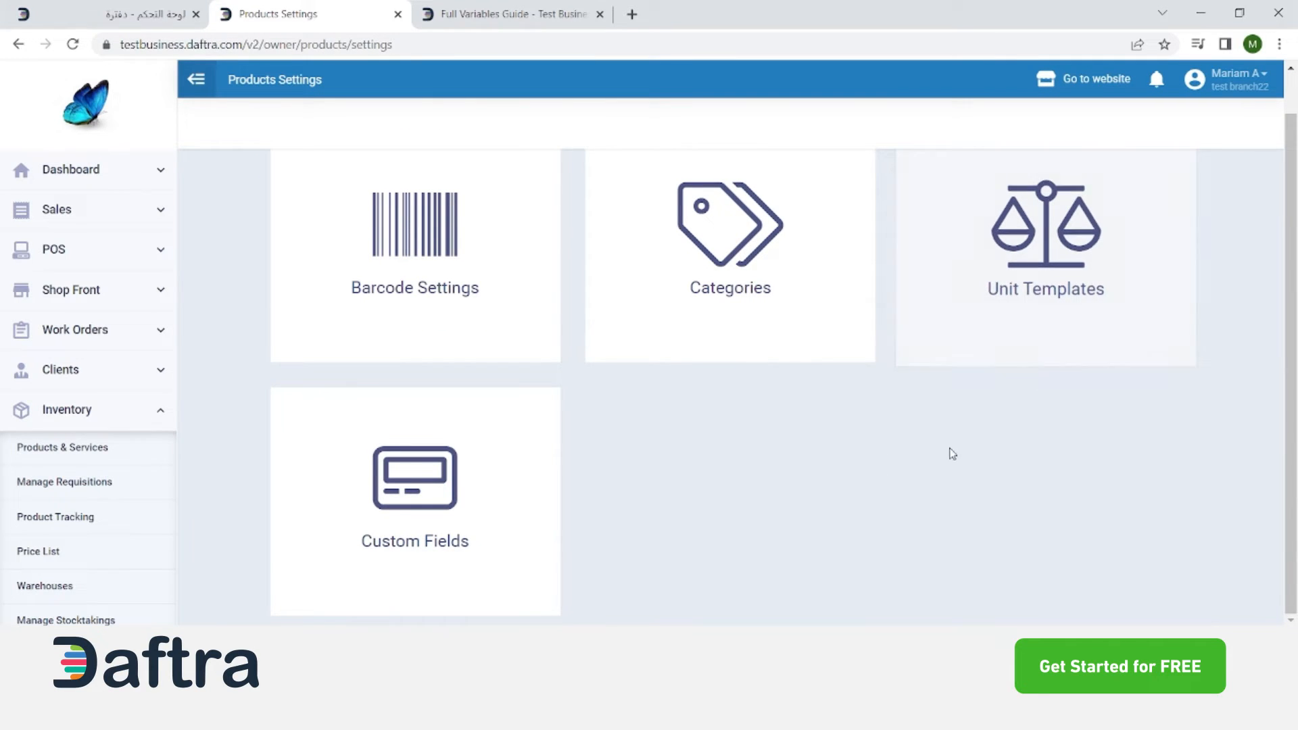
{"action": "scroll", "coordinate": [719, 471], "scroll_direction": "up", "scroll_amount": 1}
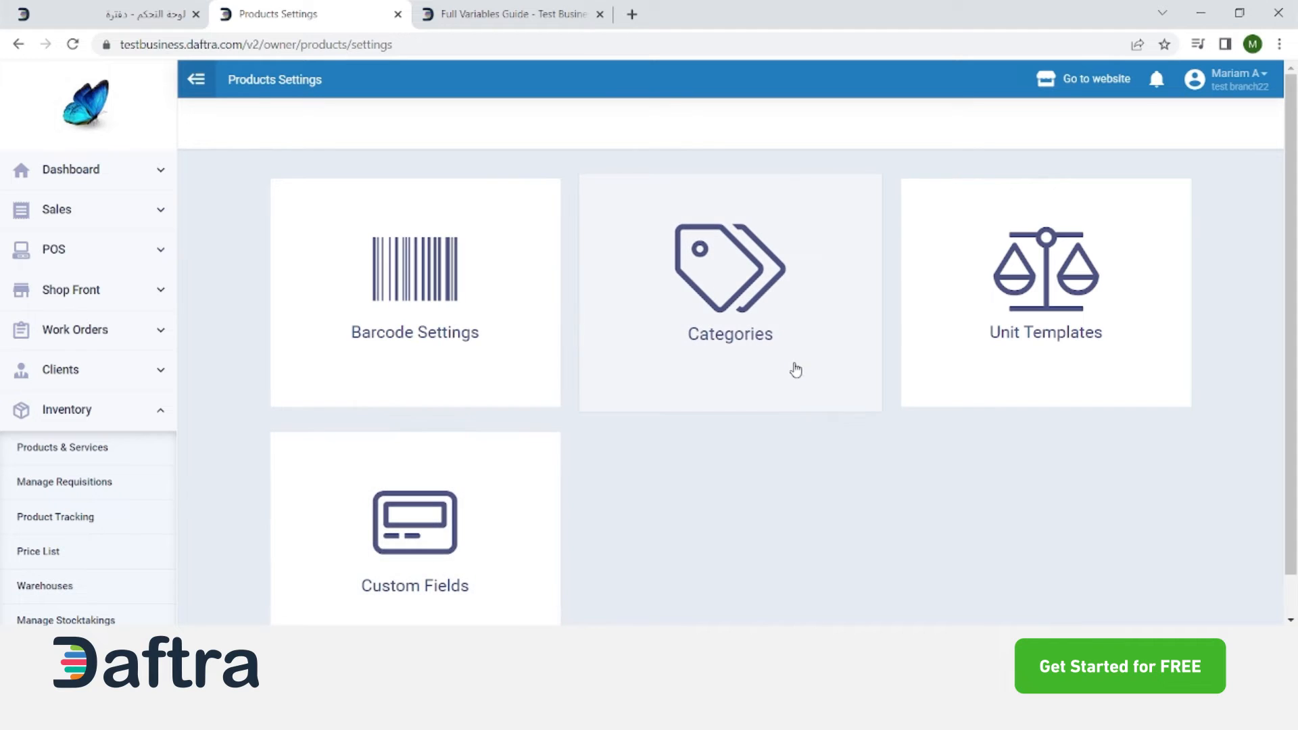
{"action": "left_click", "coordinate": [746, 354]}
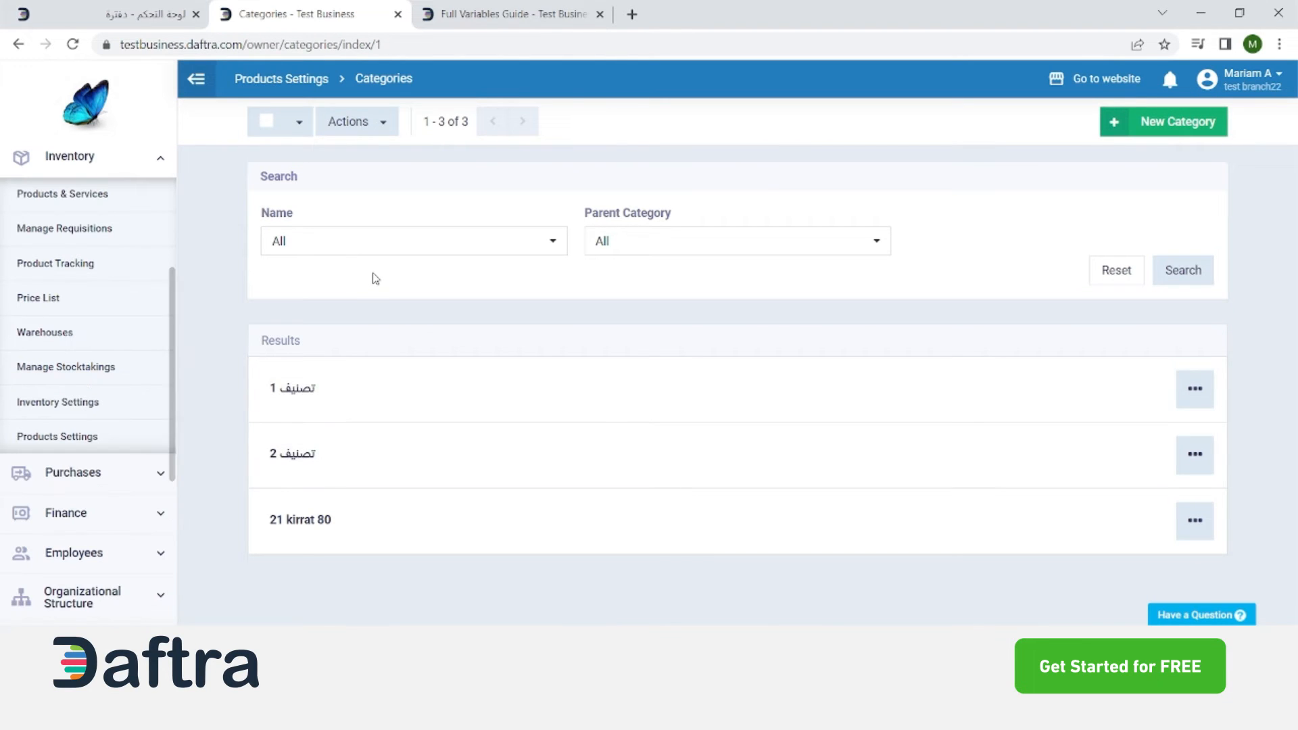
{"action": "left_click", "coordinate": [1141, 126]}
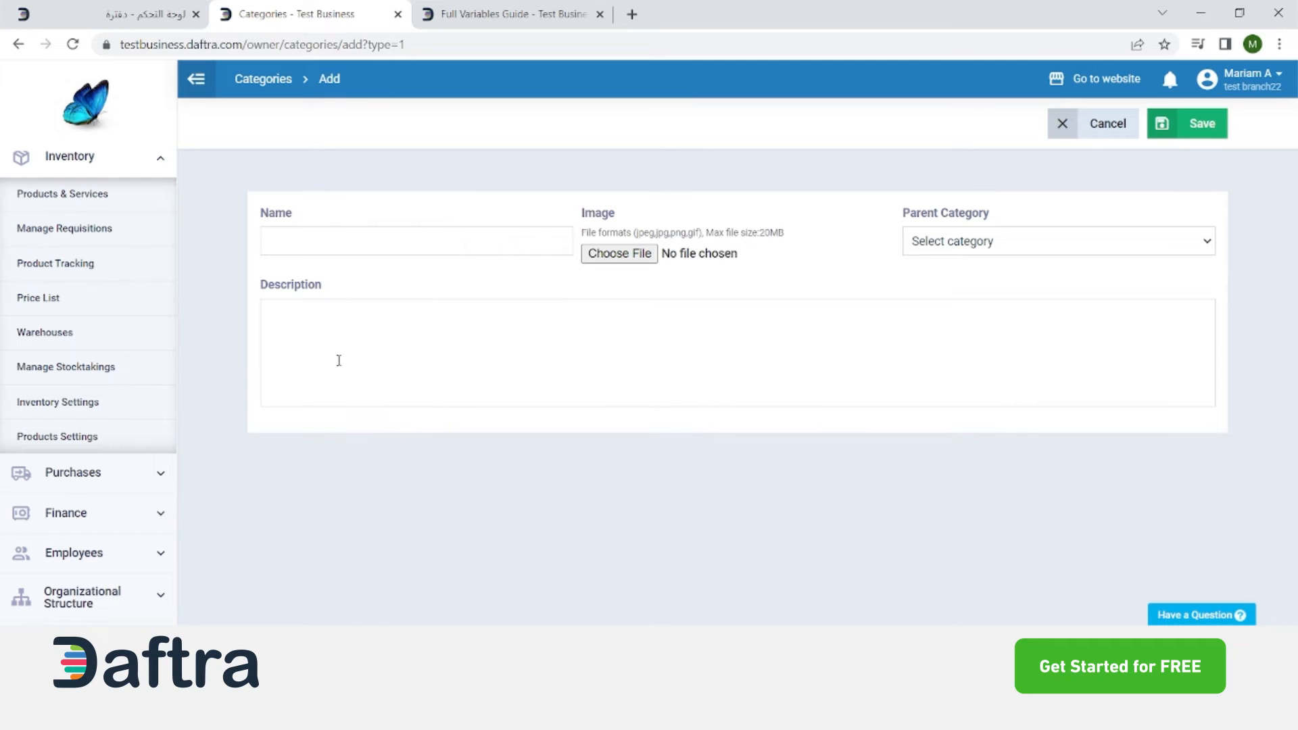
Review the new category's description, name and parent category fields without filling them in
{"action": "left_click", "coordinate": [321, 341]}
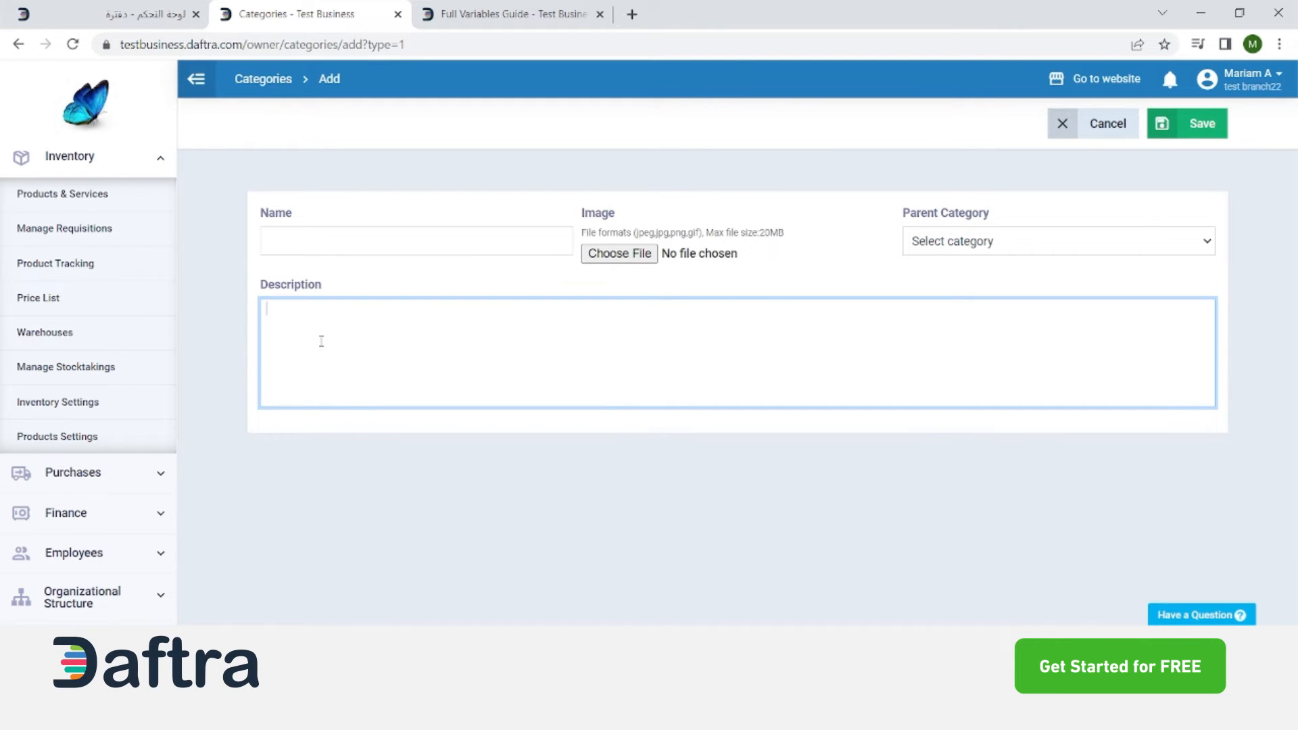
{"action": "left_click", "coordinate": [322, 248]}
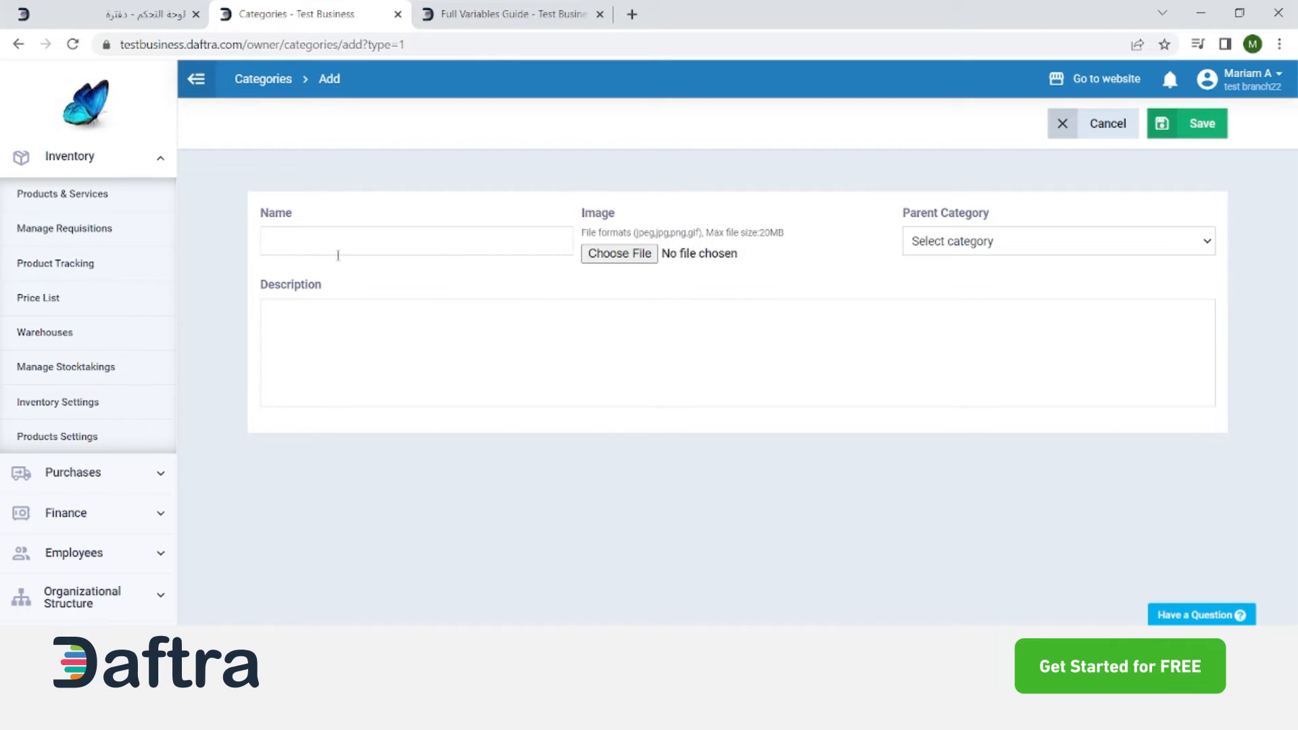
{"action": "left_click", "coordinate": [940, 244]}
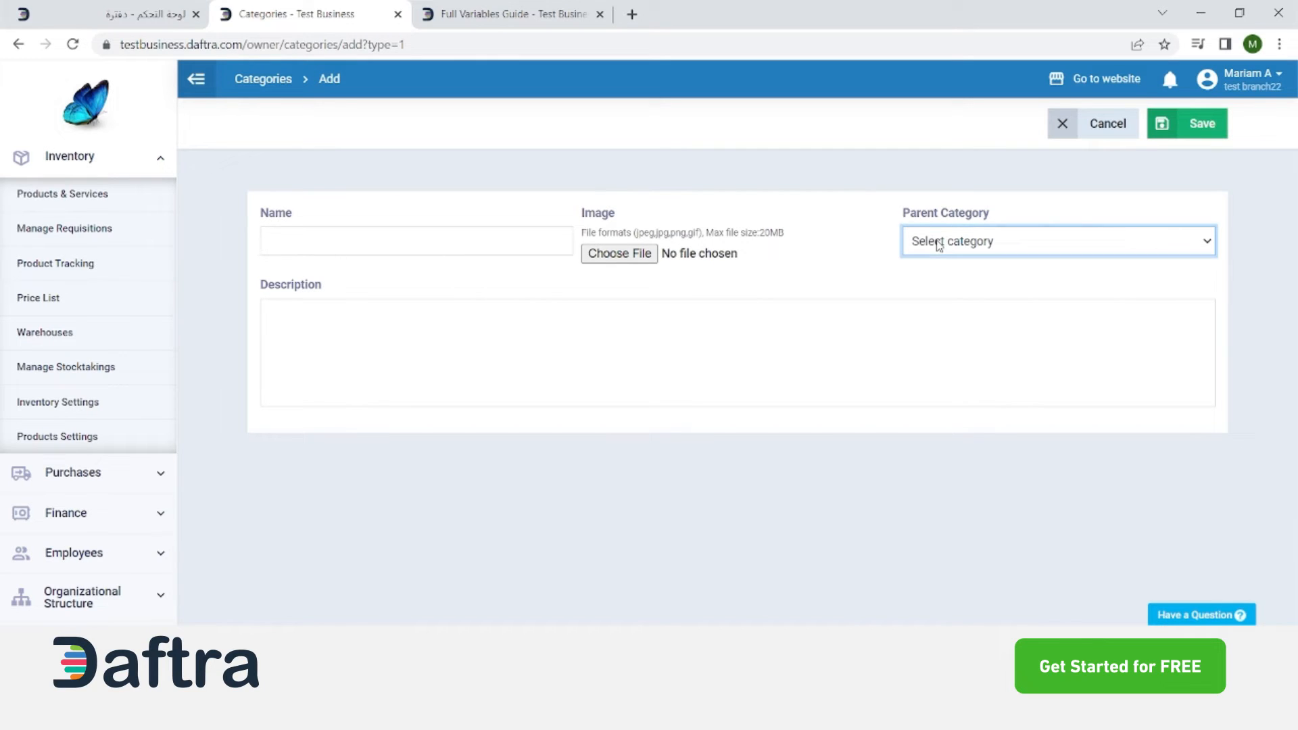
{"action": "left_click", "coordinate": [853, 246]}
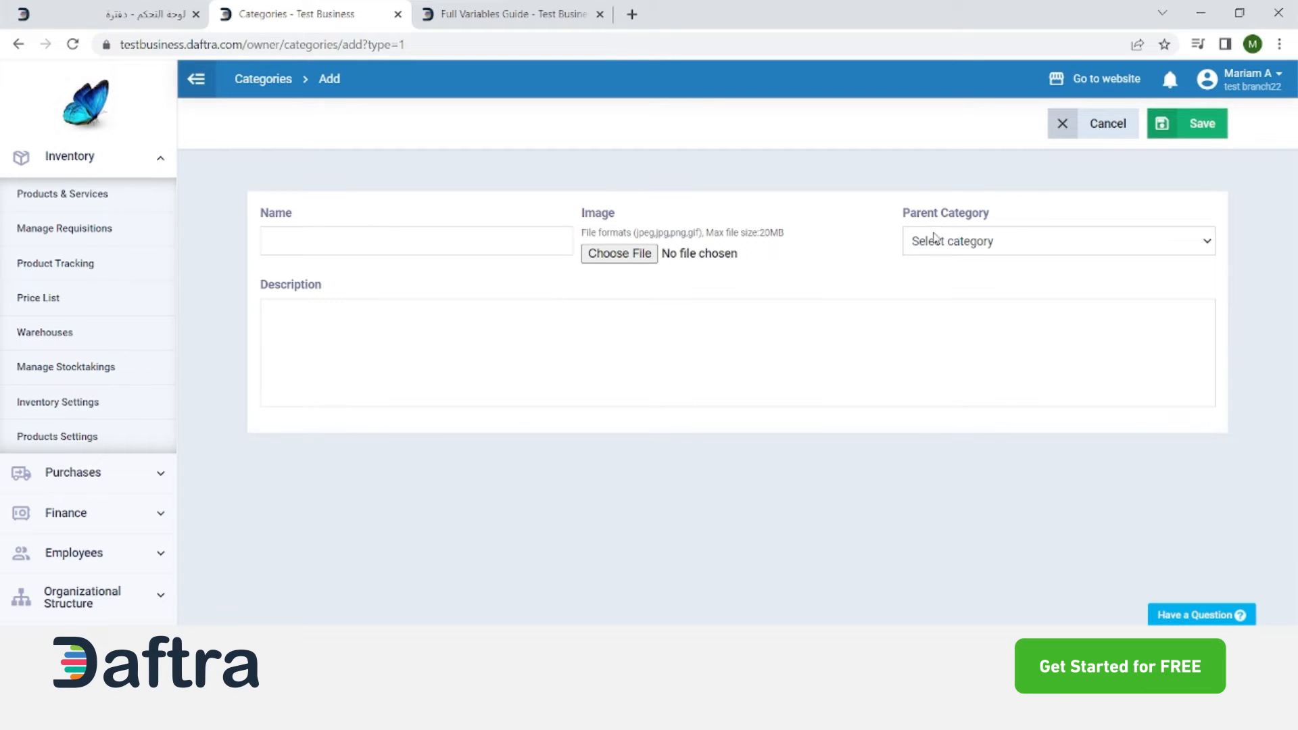
{"action": "left_click", "coordinate": [971, 248]}
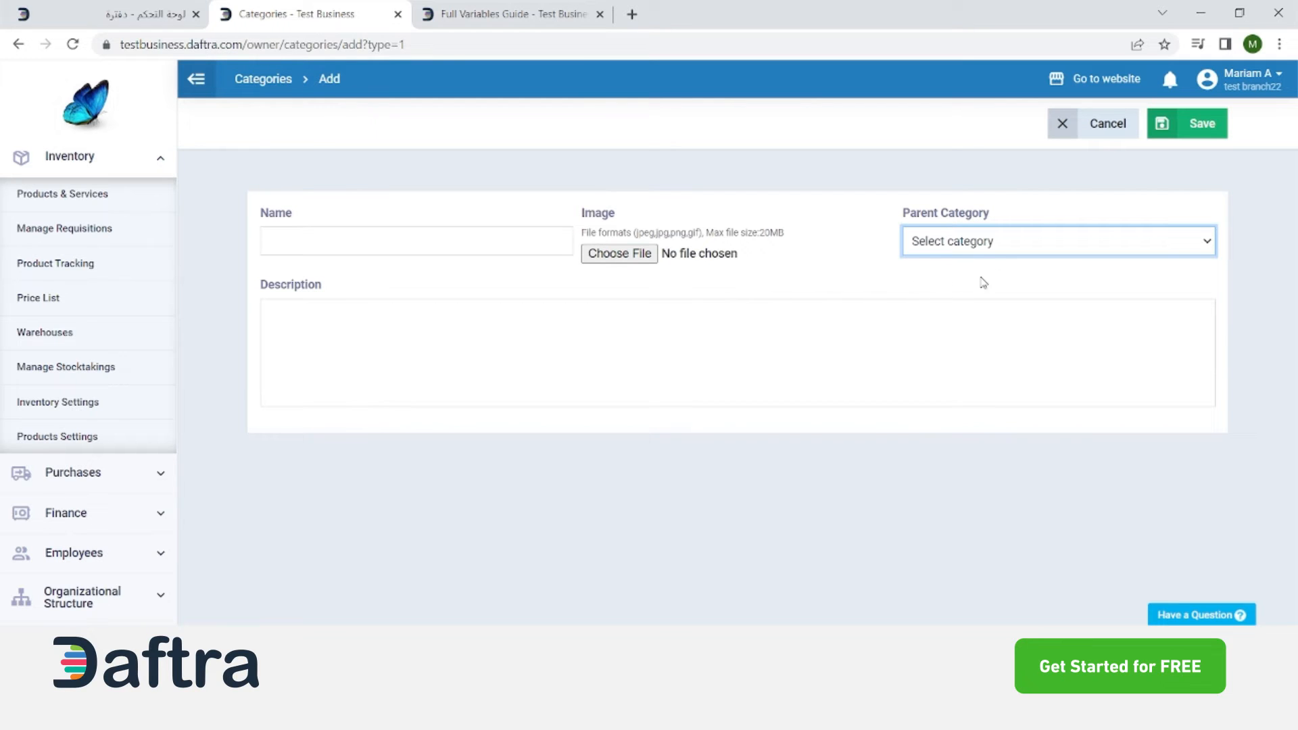
{"action": "left_click", "coordinate": [763, 281]}
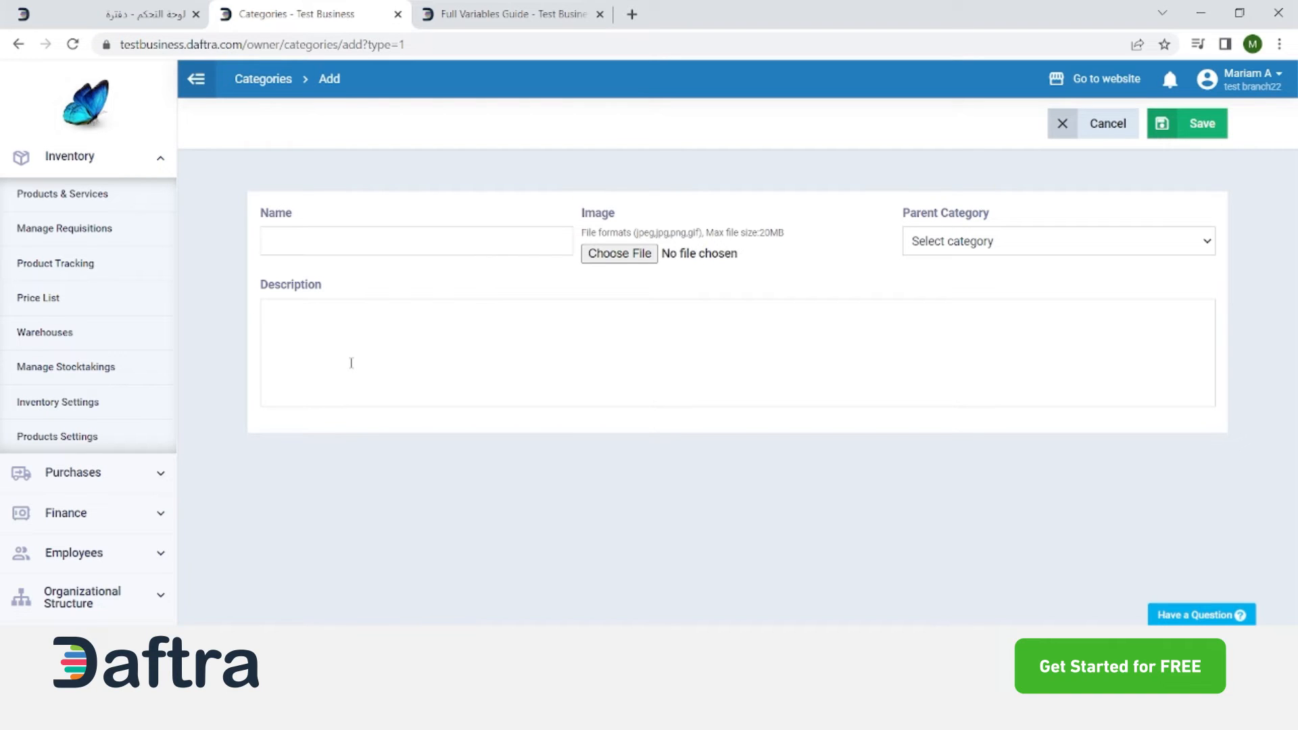
Leave the new category unsaved, check the product barcode settings, and return to the products settings
{"action": "left_click", "coordinate": [64, 438]}
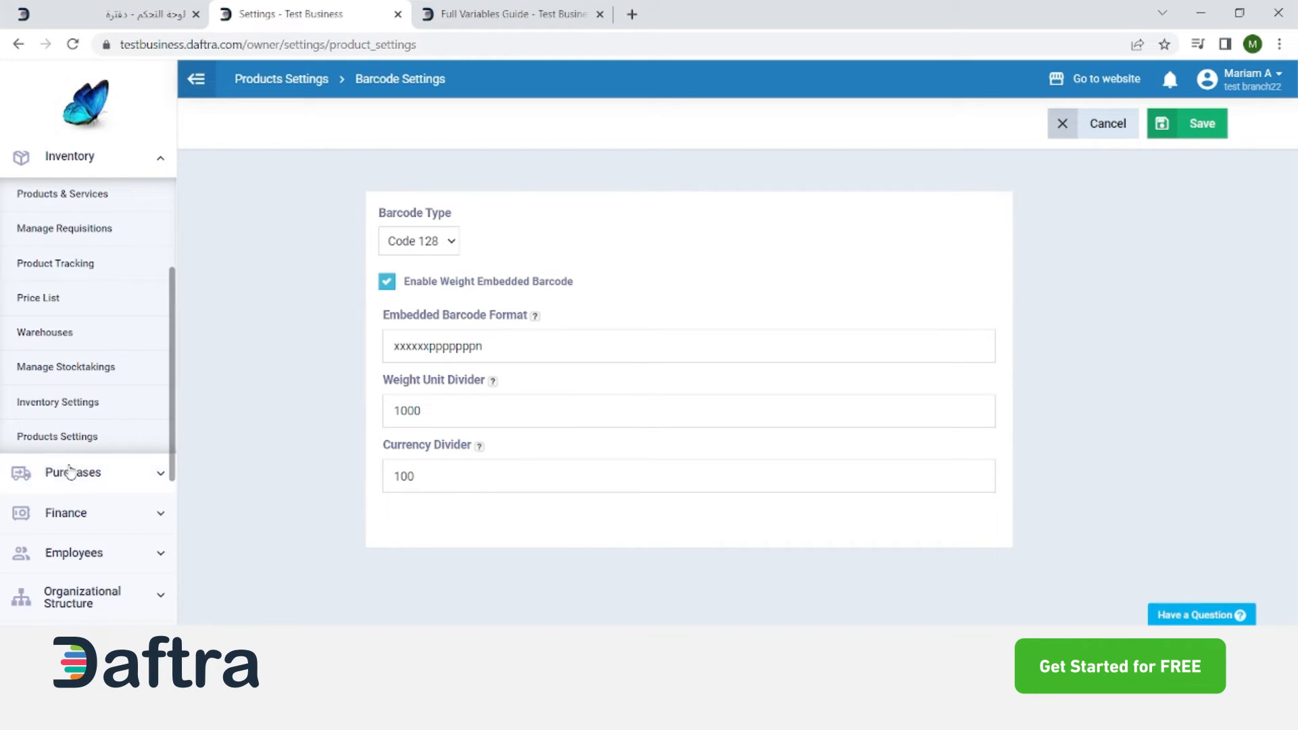
{"action": "left_click", "coordinate": [52, 436]}
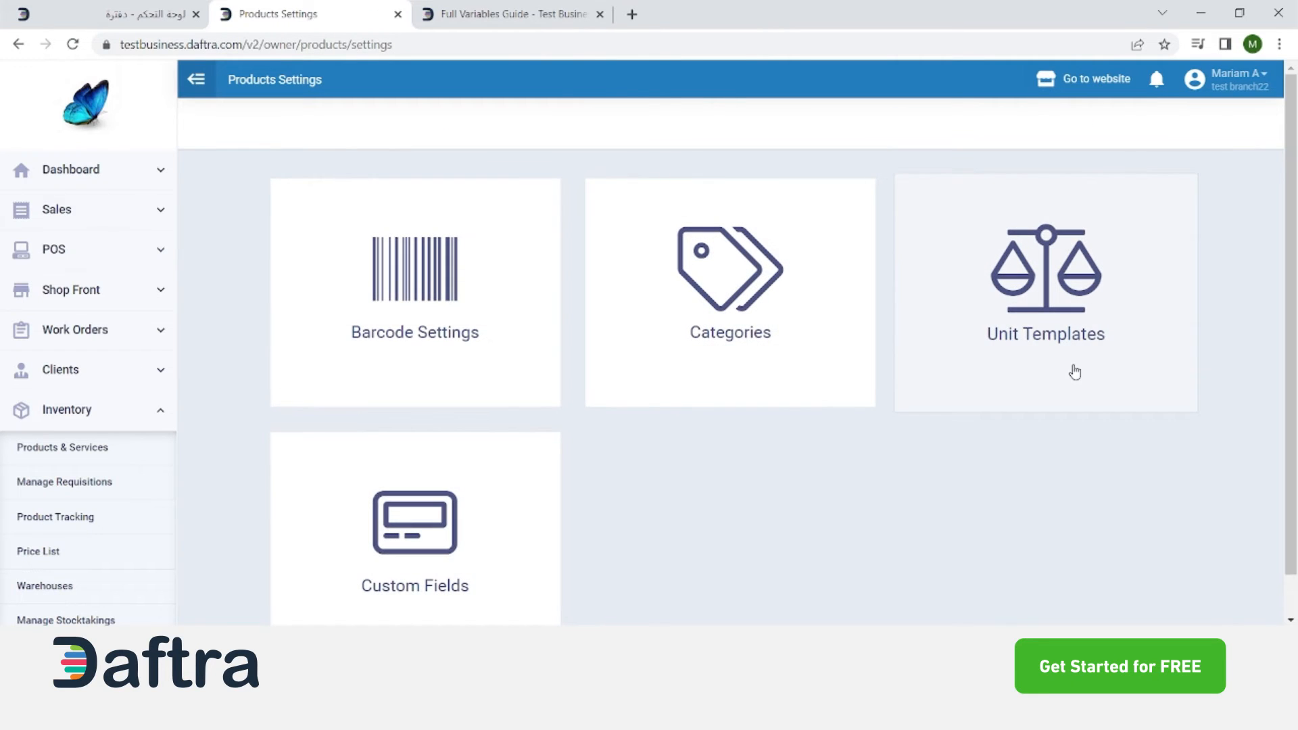
Start a new unit template and review its base unit, template name, unit name, short name and factor fields
{"action": "left_click", "coordinate": [1075, 372]}
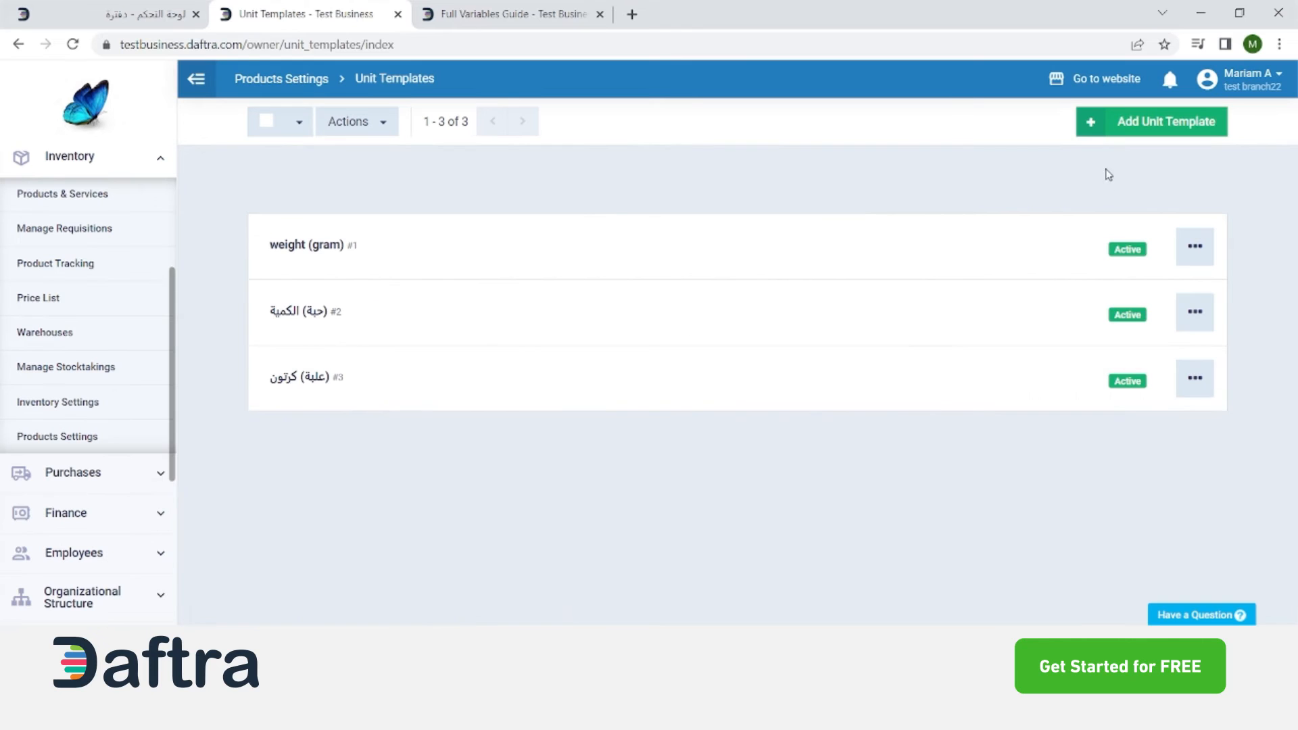
{"action": "left_click", "coordinate": [1161, 136]}
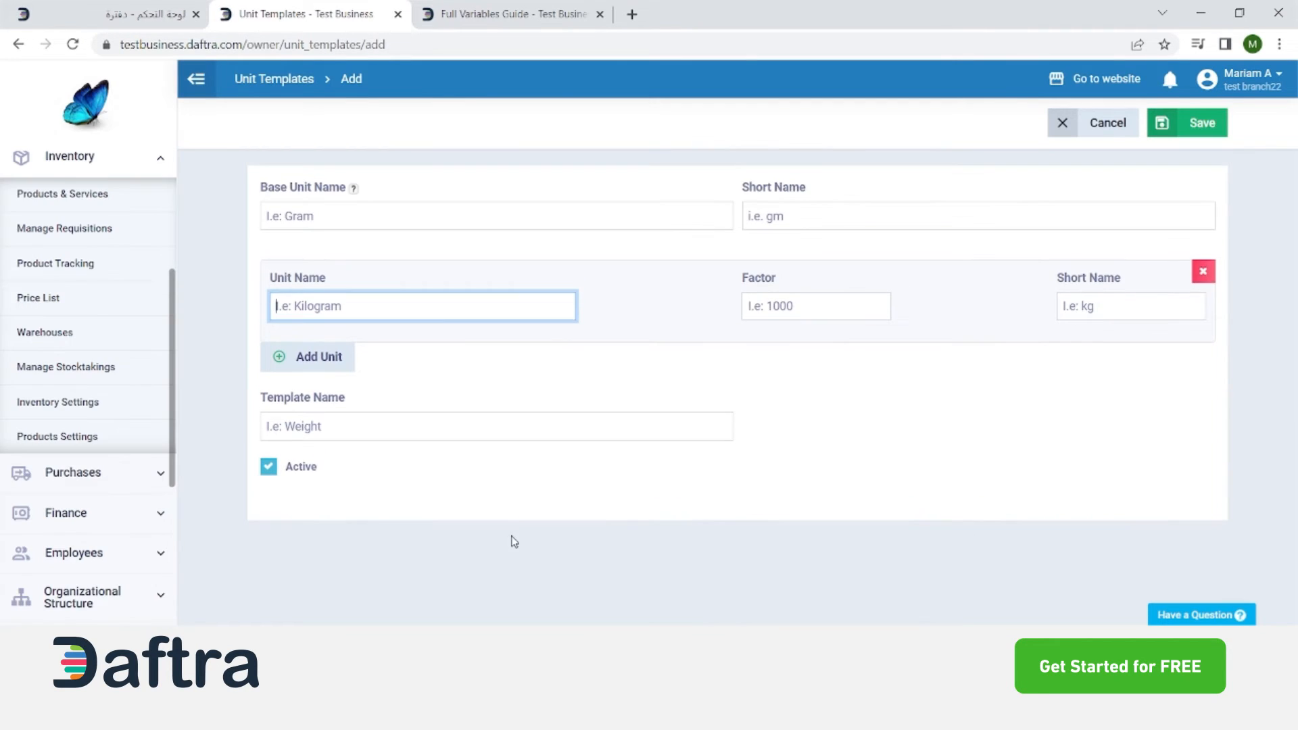
{"action": "left_click", "coordinate": [321, 217]}
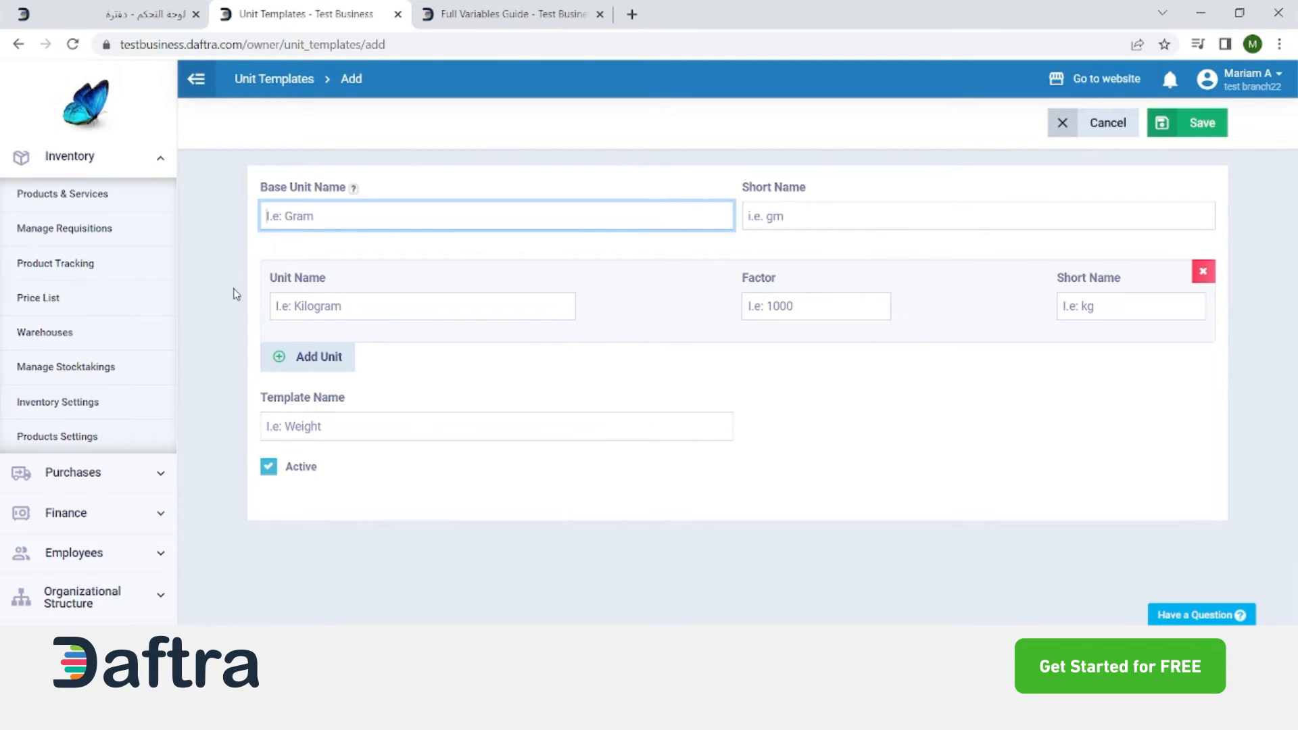
{"action": "left_click", "coordinate": [302, 431]}
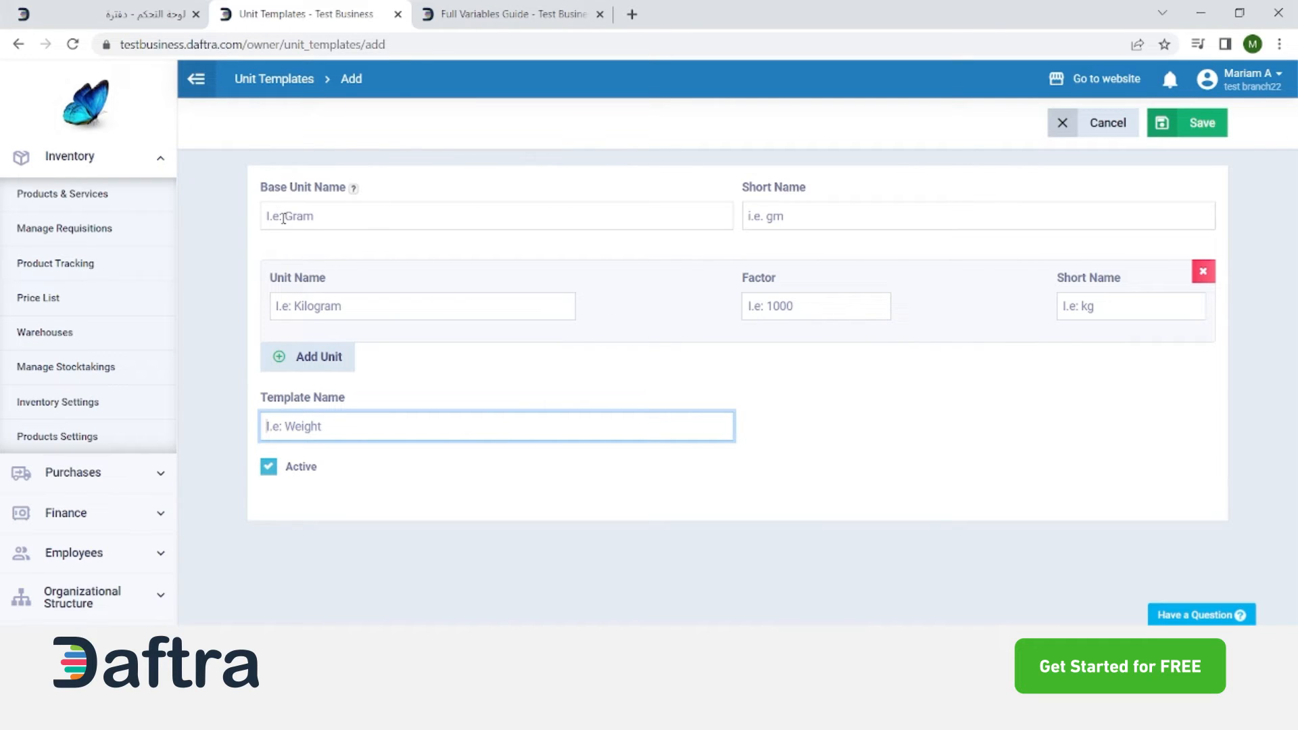
{"action": "left_click", "coordinate": [298, 312]}
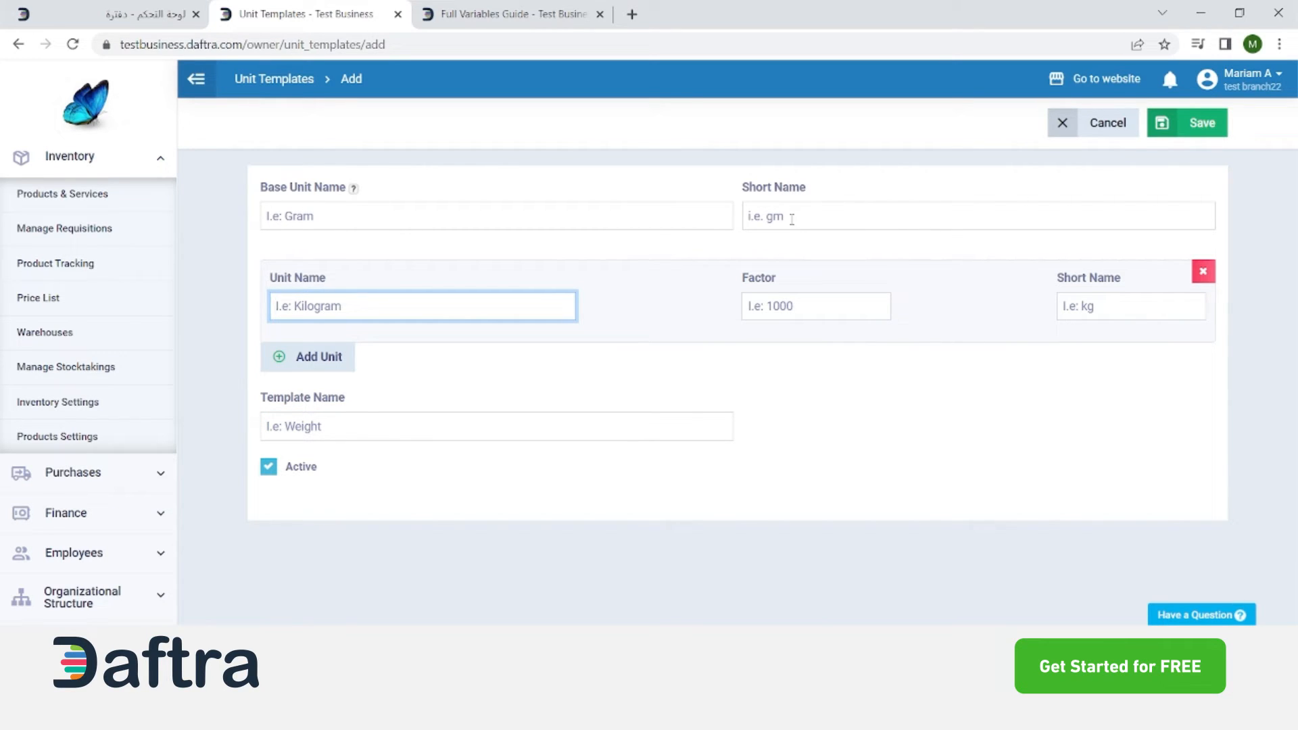
{"action": "left_click", "coordinate": [744, 223]}
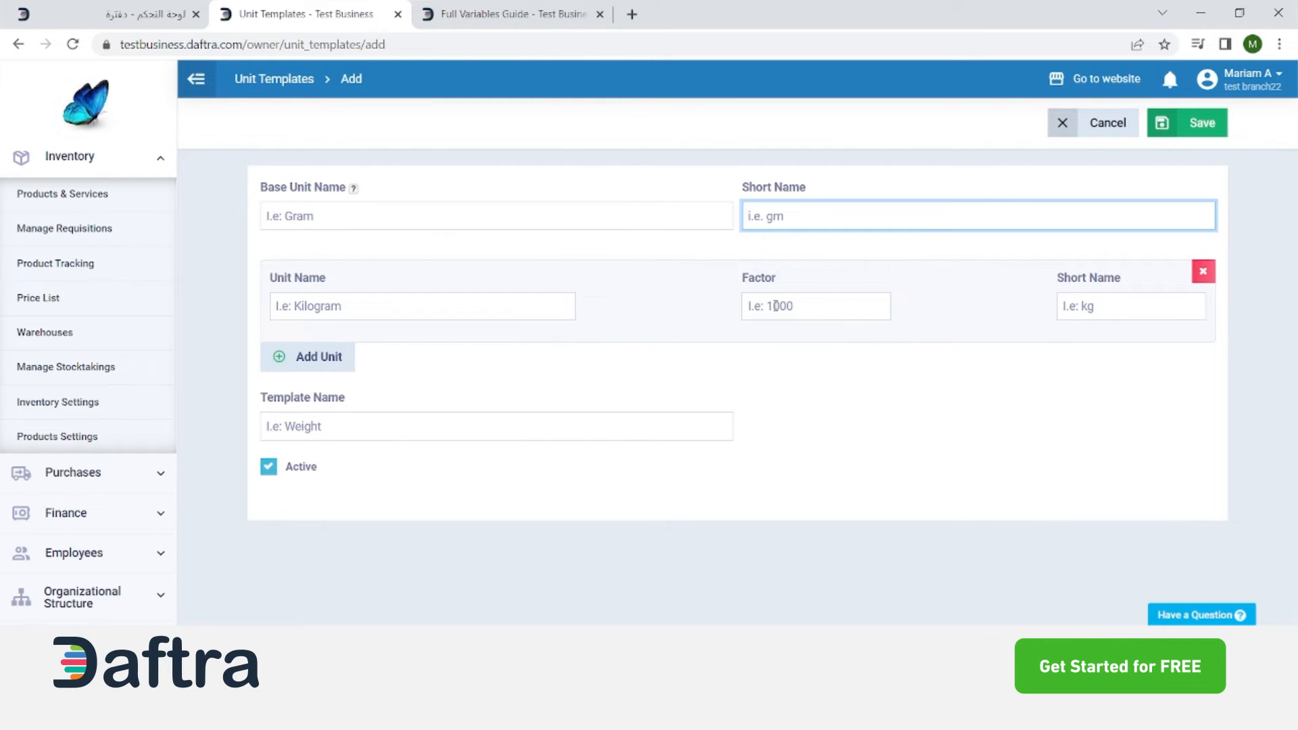
{"action": "left_click", "coordinate": [750, 300]}
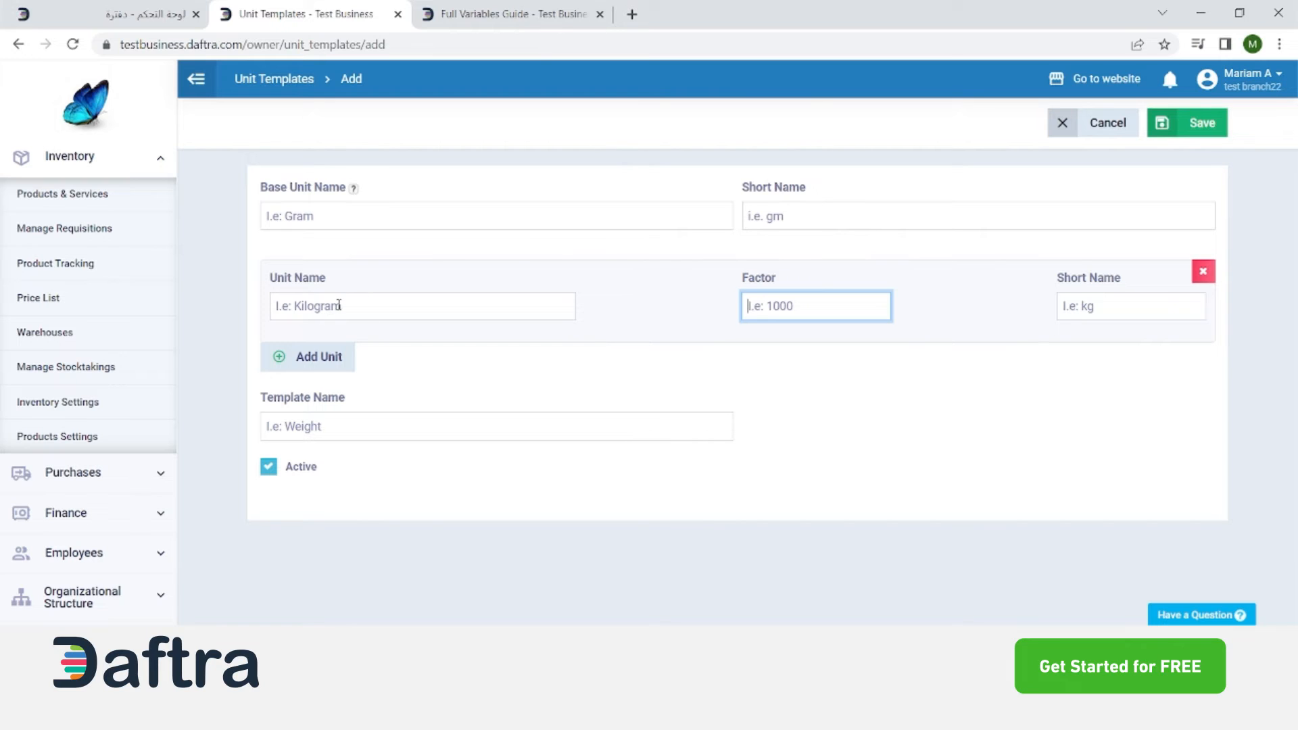
Set the unit template's base unit name to "piece" with the short name "pc"
{"action": "left_click", "coordinate": [312, 219]}
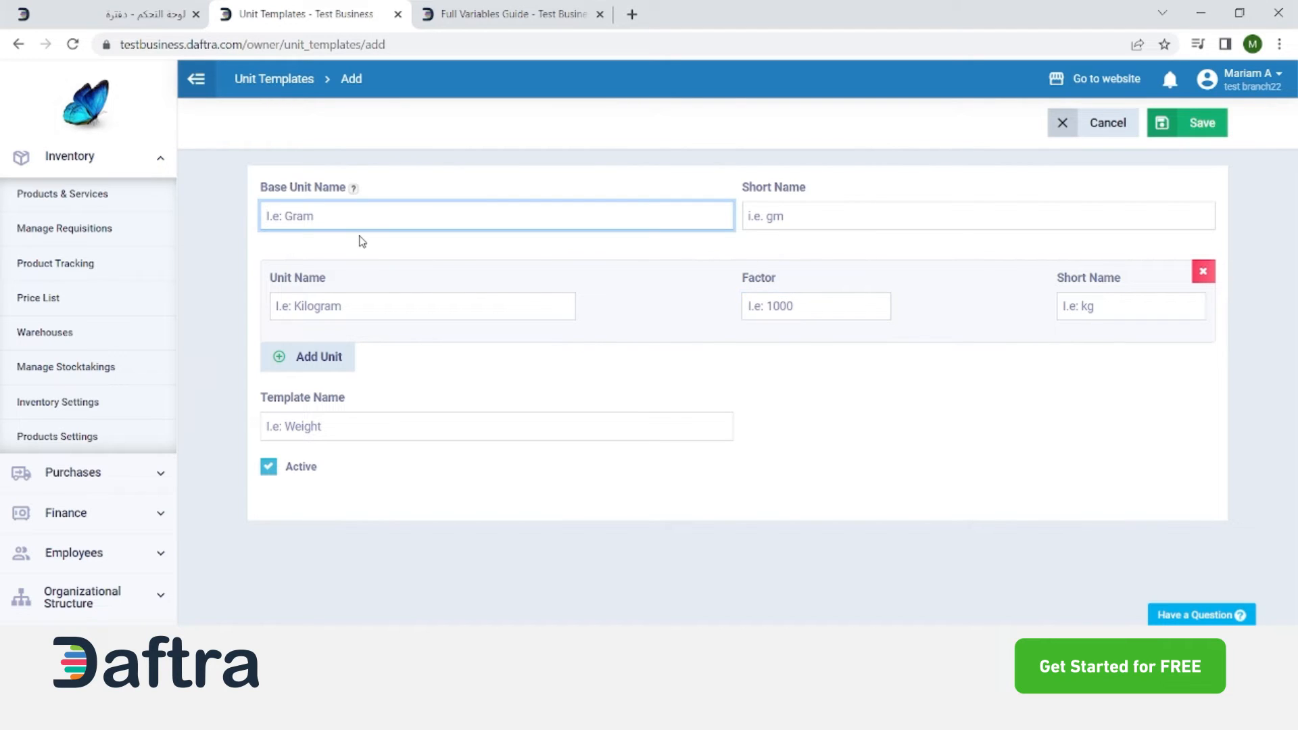
{"action": "type", "text": "piece"}
{"action": "left_click", "coordinate": [775, 210]}
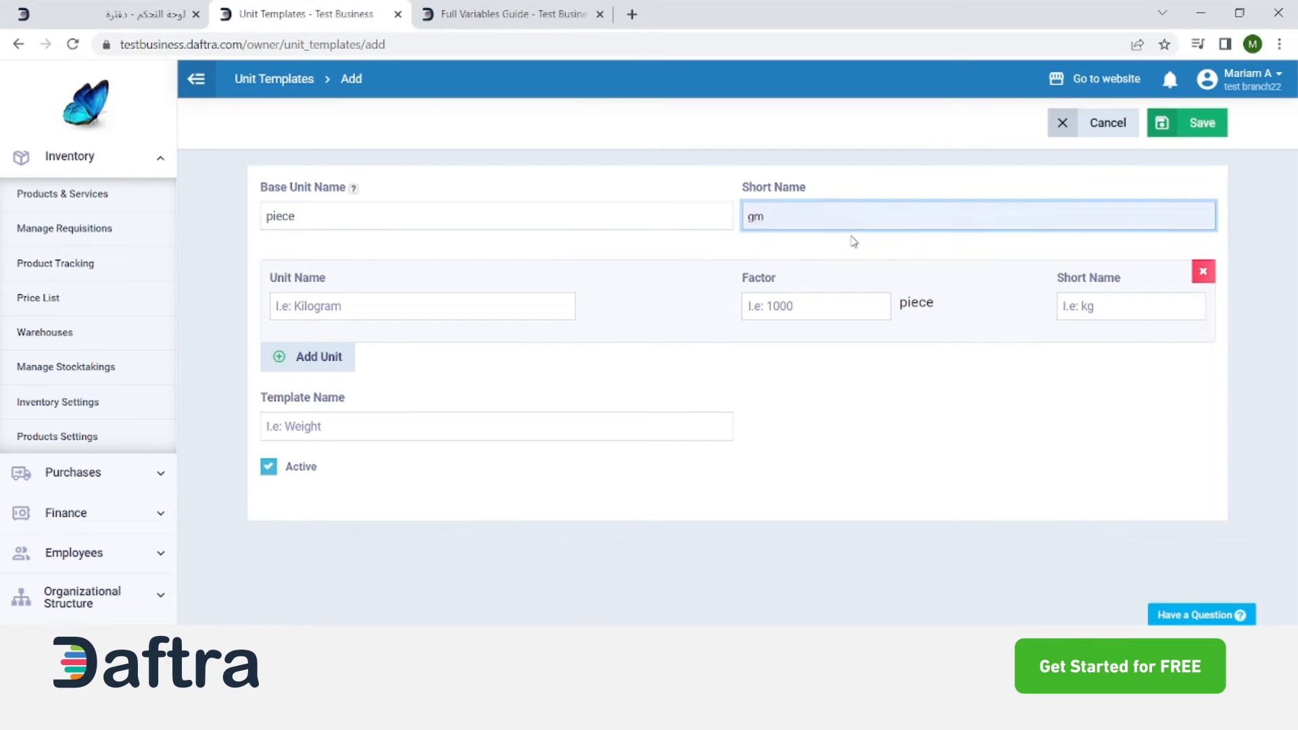
{"action": "type", "text": "pc"}
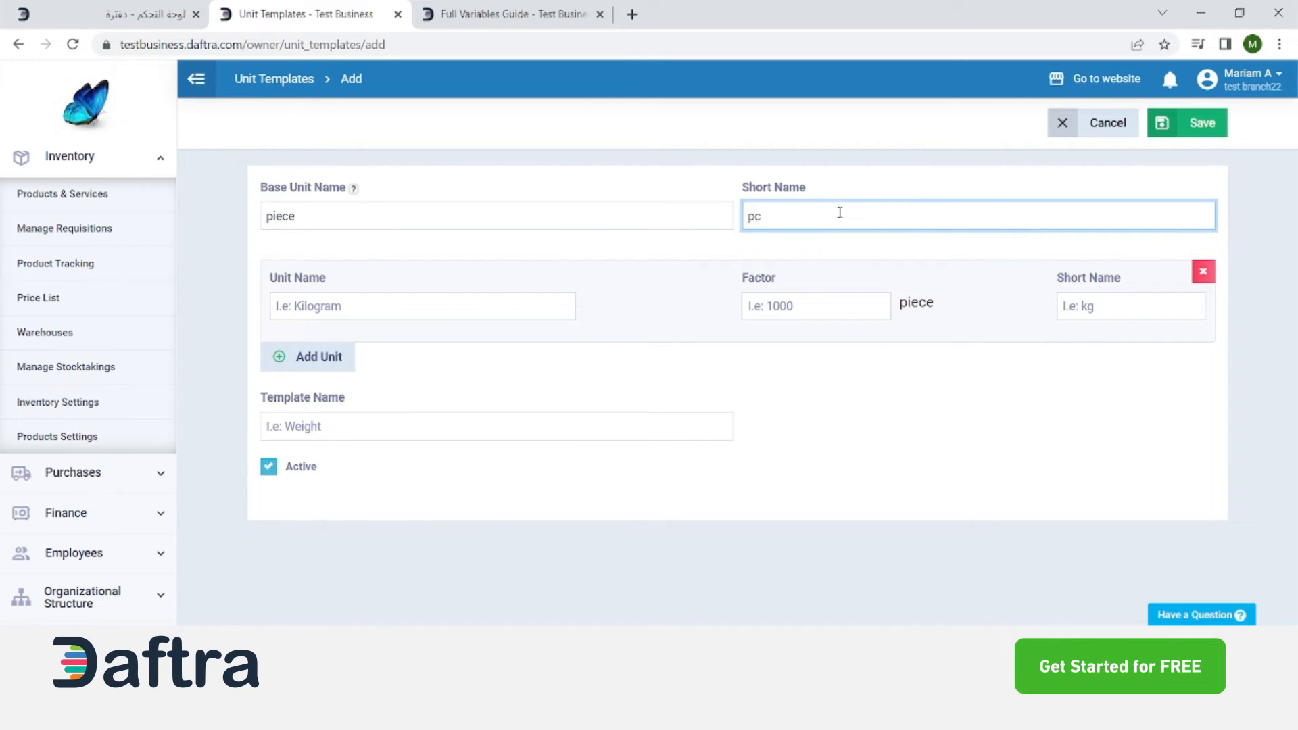
Define the larger unit "box" with a factor of 15 pieces and the short name "bx"
{"action": "left_click", "coordinate": [359, 294]}
{"action": "type", "text": "b"}
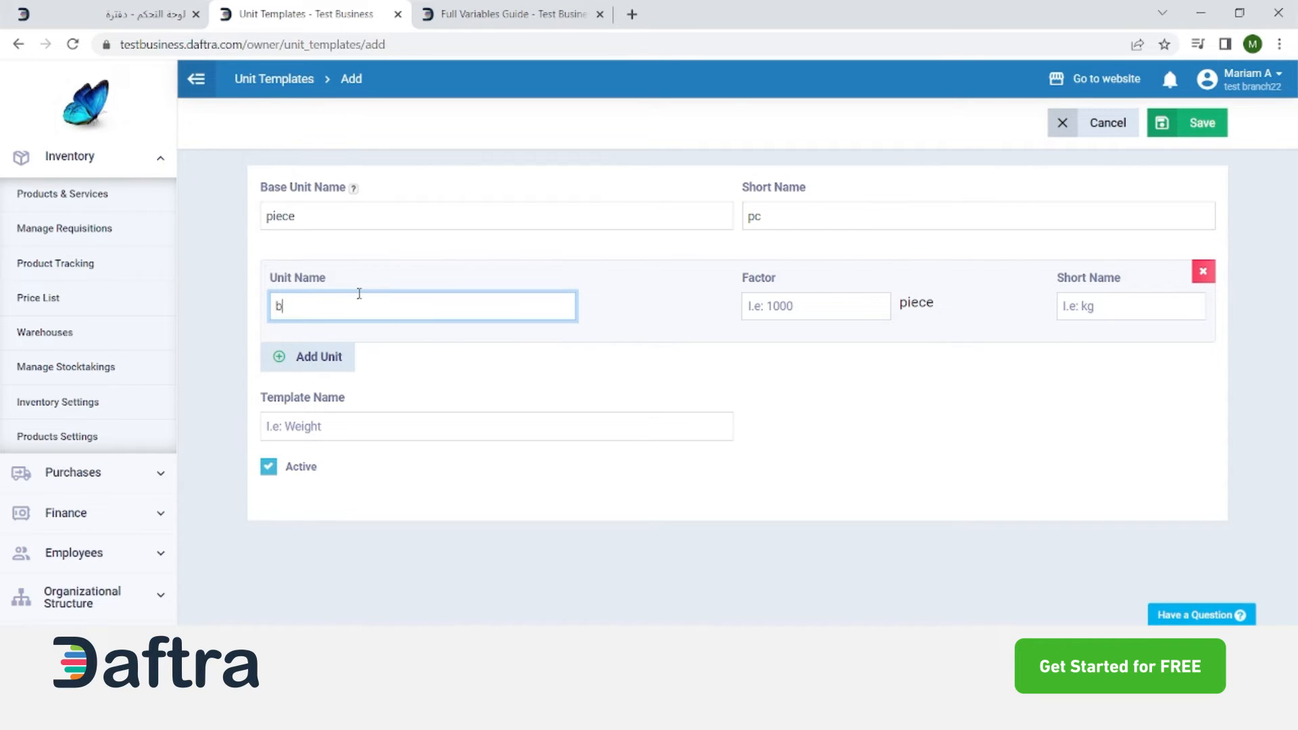
{"action": "type", "text": "ox"}
{"action": "left_click", "coordinate": [779, 305]}
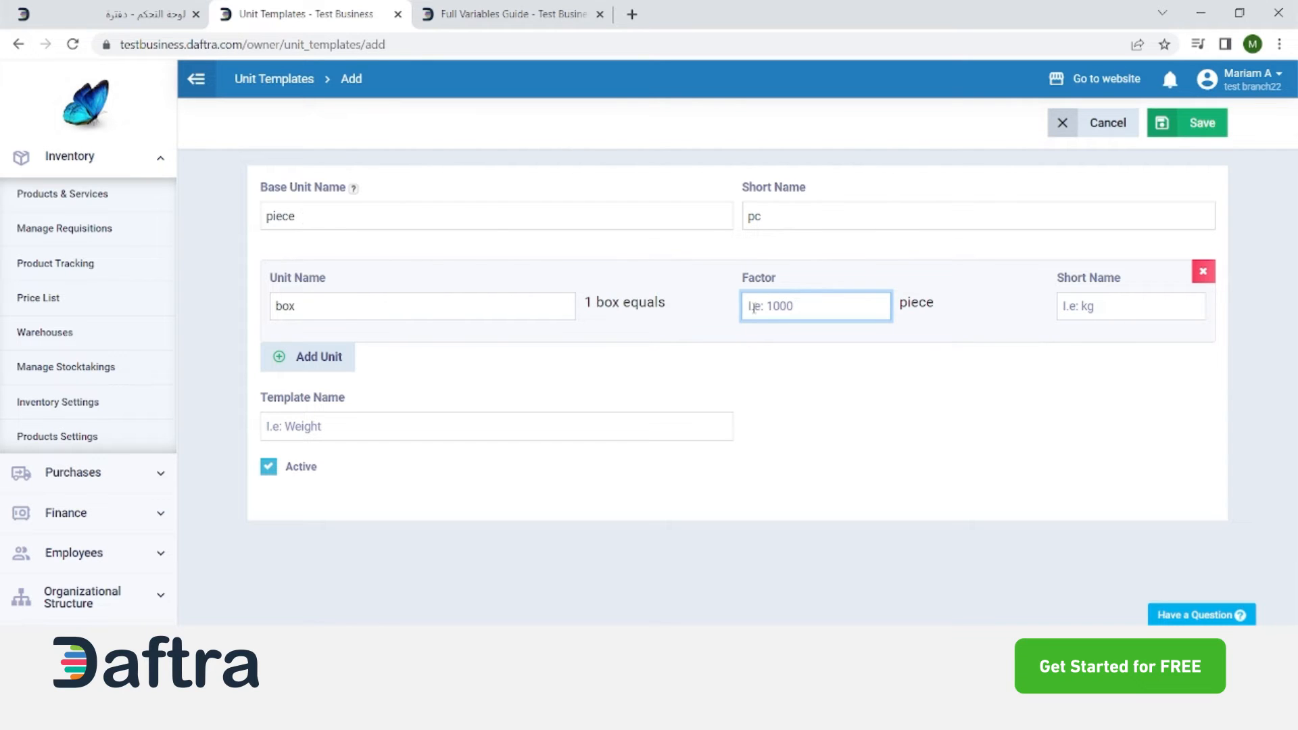
{"action": "type", "text": "15"}
{"action": "left_click", "coordinate": [770, 398]}
{"action": "left_click", "coordinate": [1082, 306]}
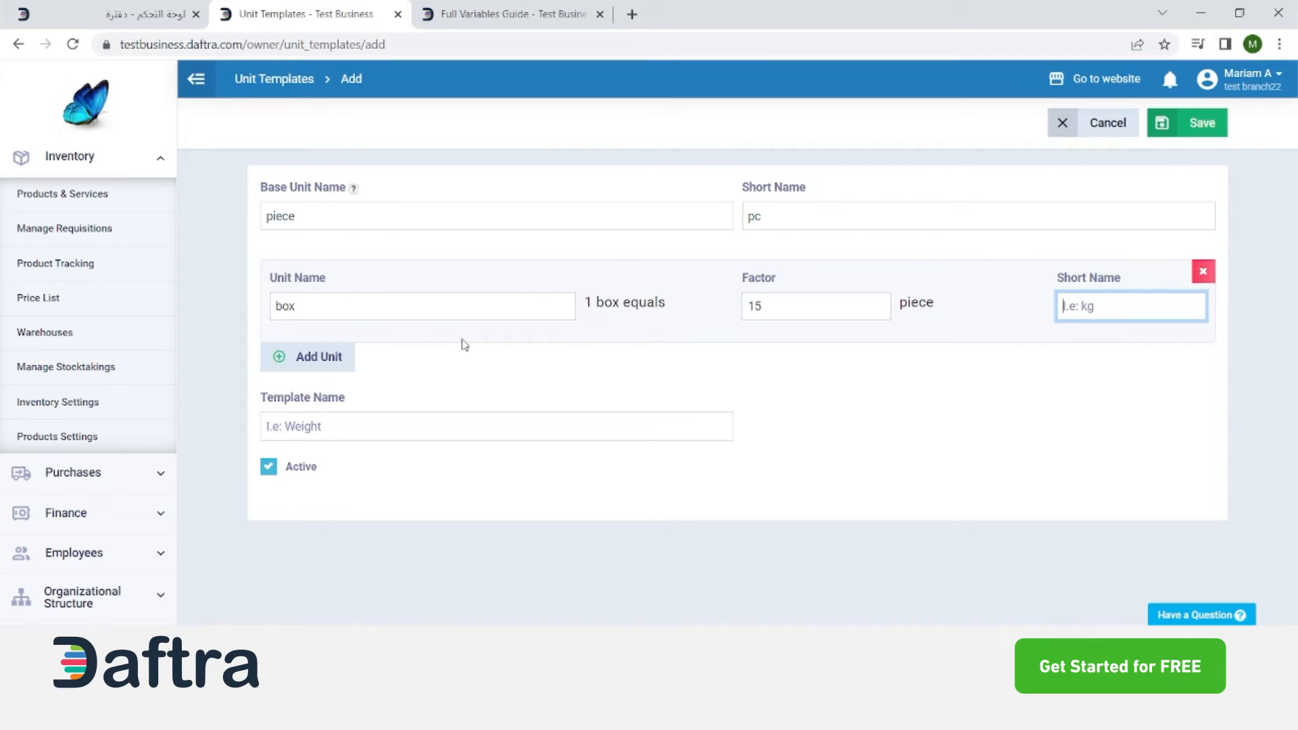
{"action": "type", "text": "bx"}
{"action": "left_click", "coordinate": [471, 476]}
Name the unit template "box, pieces" and save it
{"action": "left_click", "coordinate": [320, 426]}
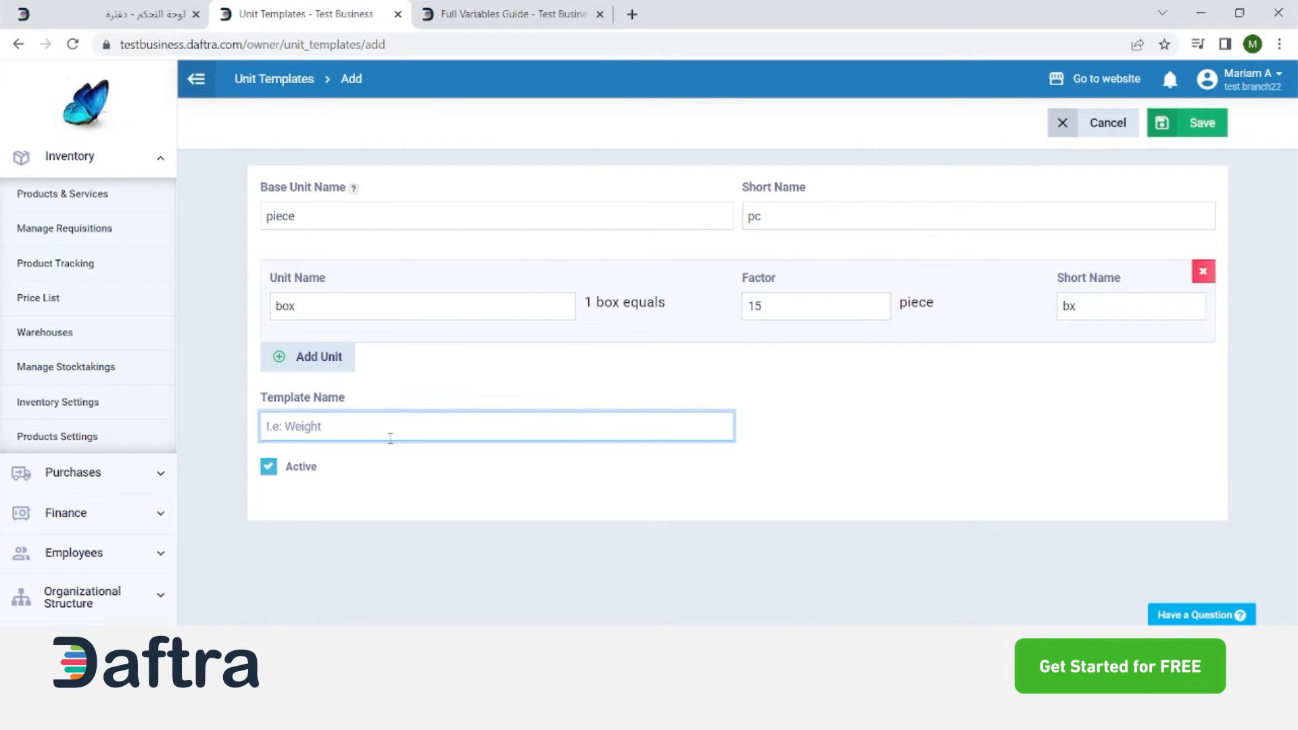
{"action": "type", "text": "box, pieces"}
{"action": "left_click", "coordinate": [1027, 387]}
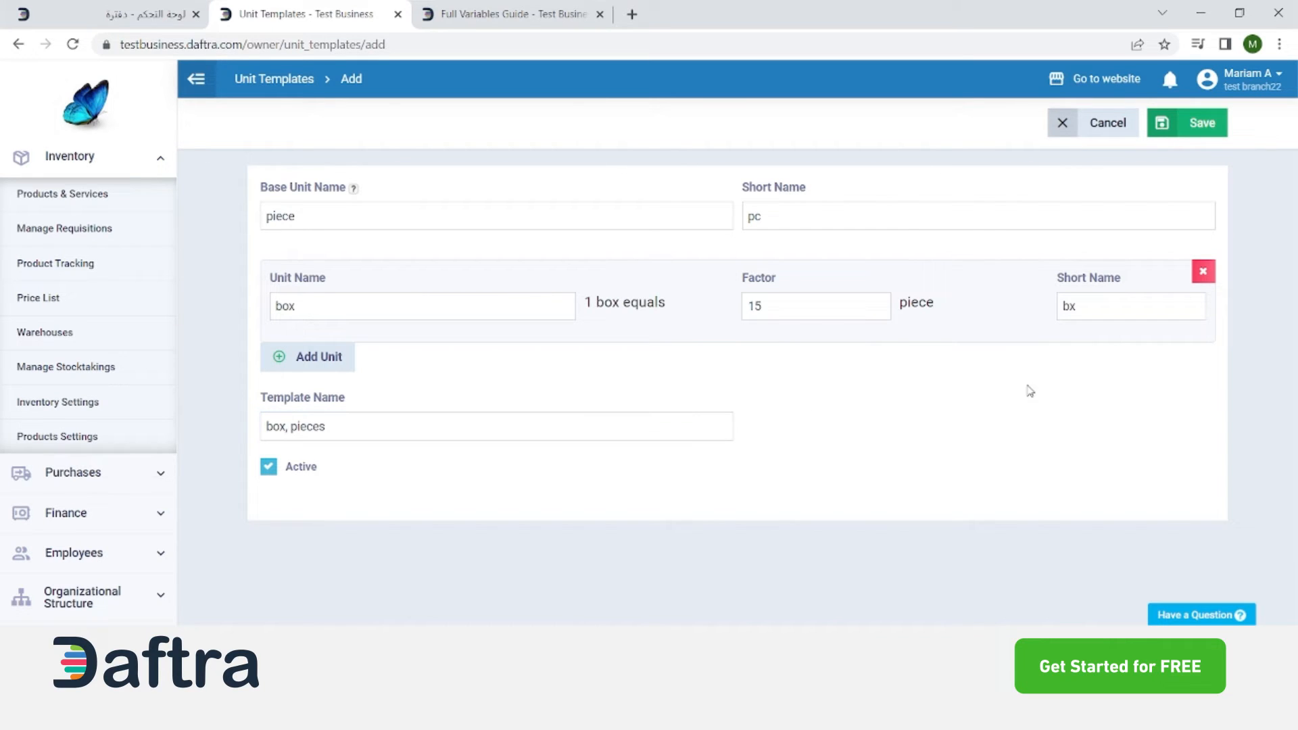
{"action": "left_click", "coordinate": [1182, 128]}
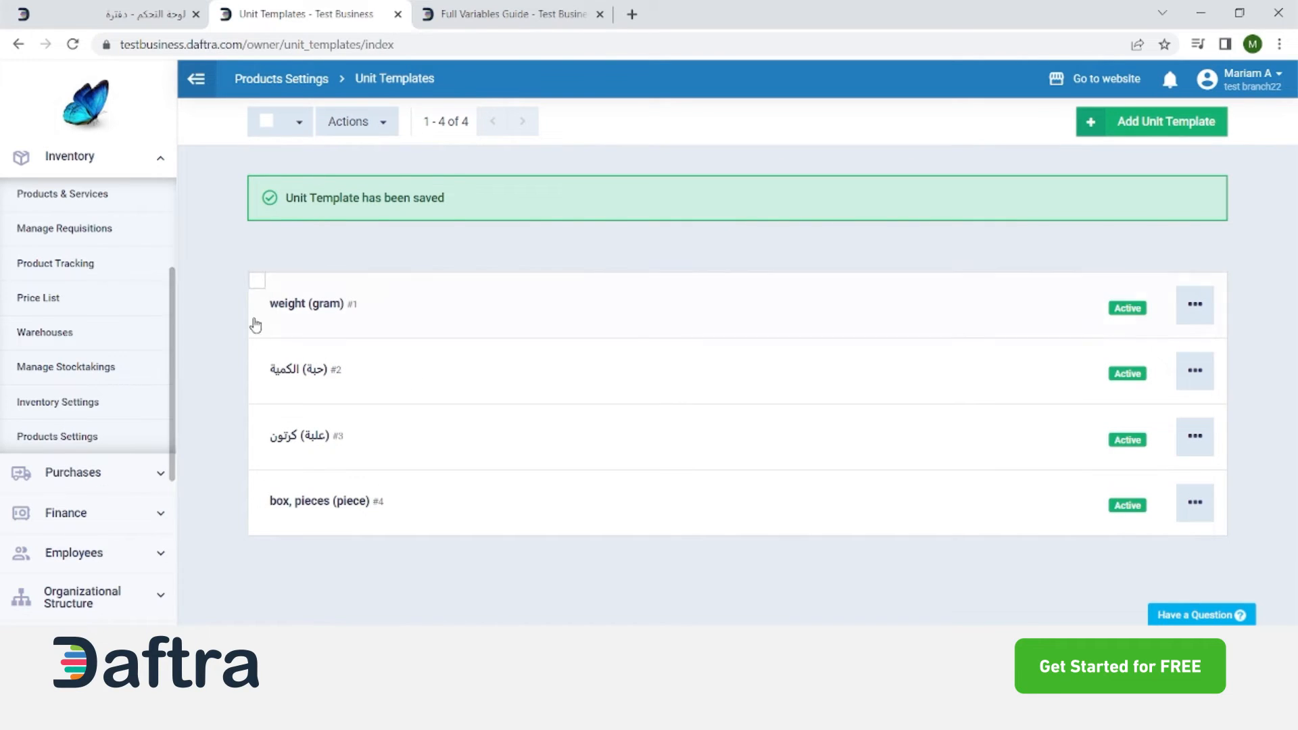
Return to the products settings and open the custom fields
{"action": "left_click", "coordinate": [72, 437]}
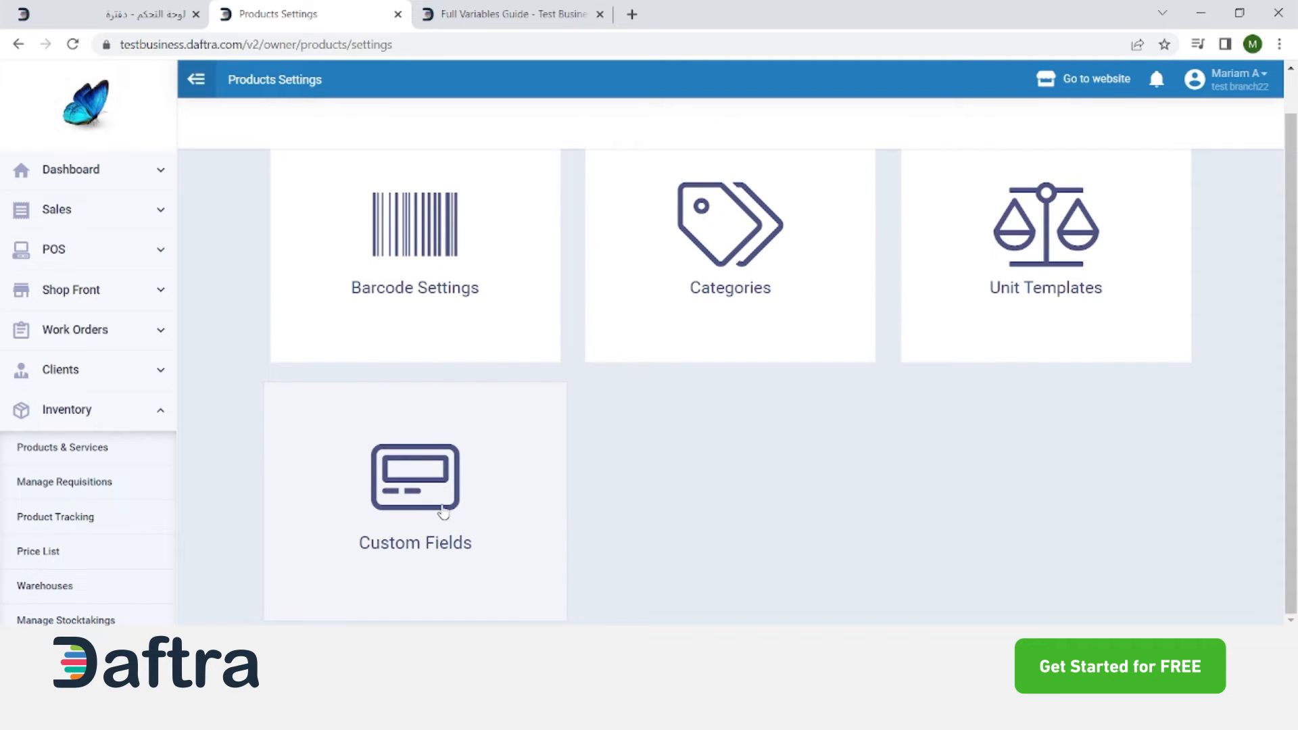
{"action": "left_click", "coordinate": [481, 534]}
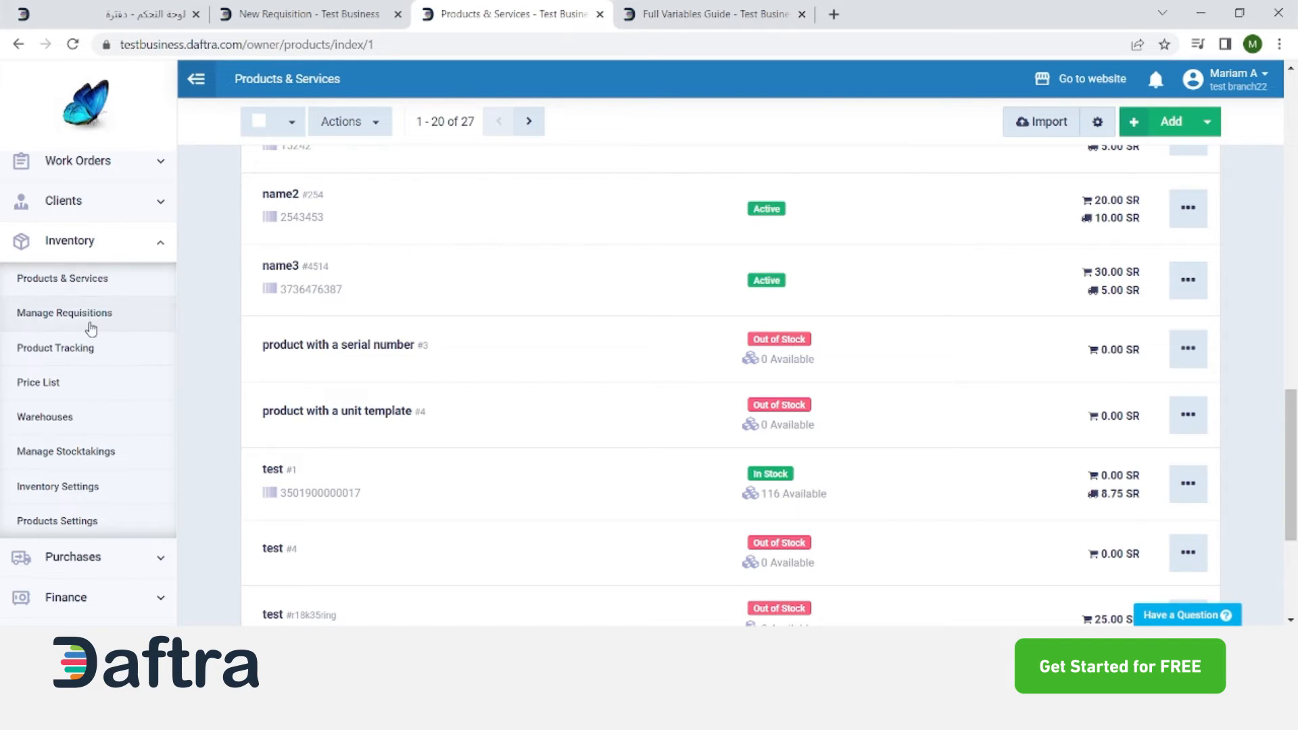
Open the requisitions list in a separate browser tab
{"action": "middle_click", "coordinate": [72, 337]}
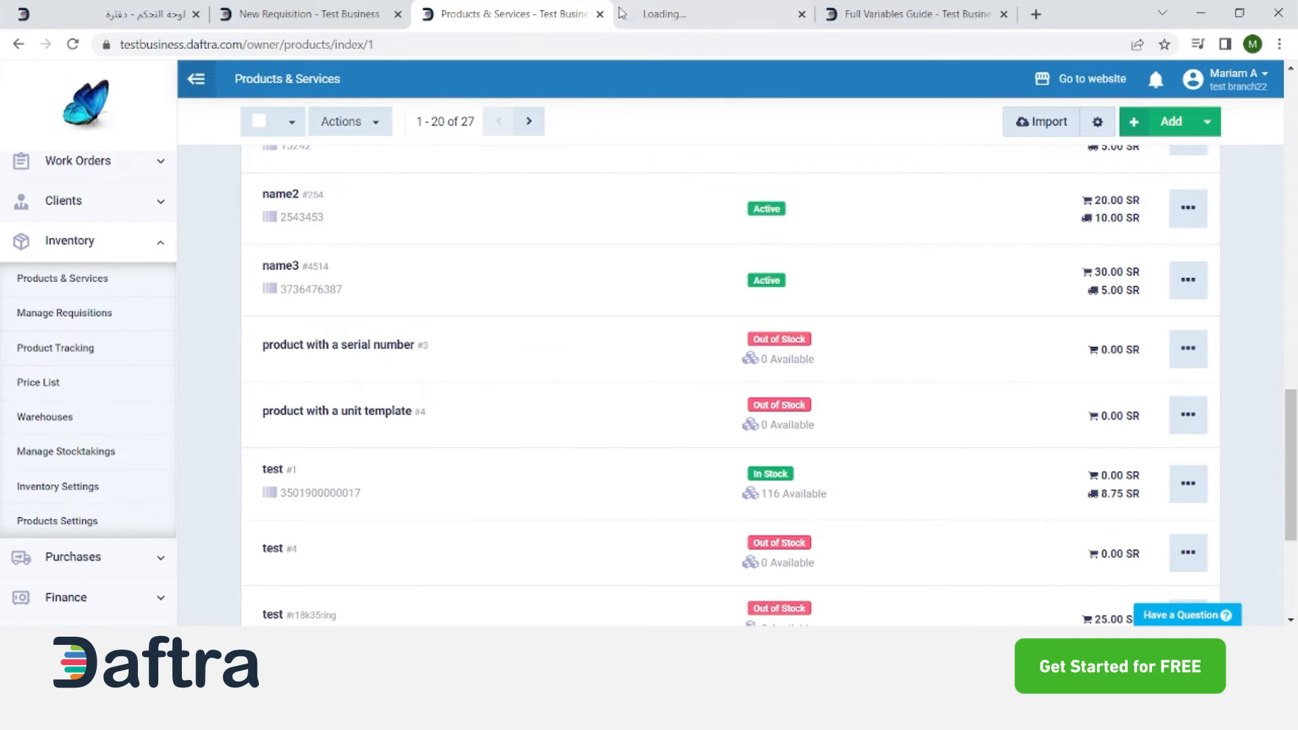
{"action": "left_click", "coordinate": [715, 20]}
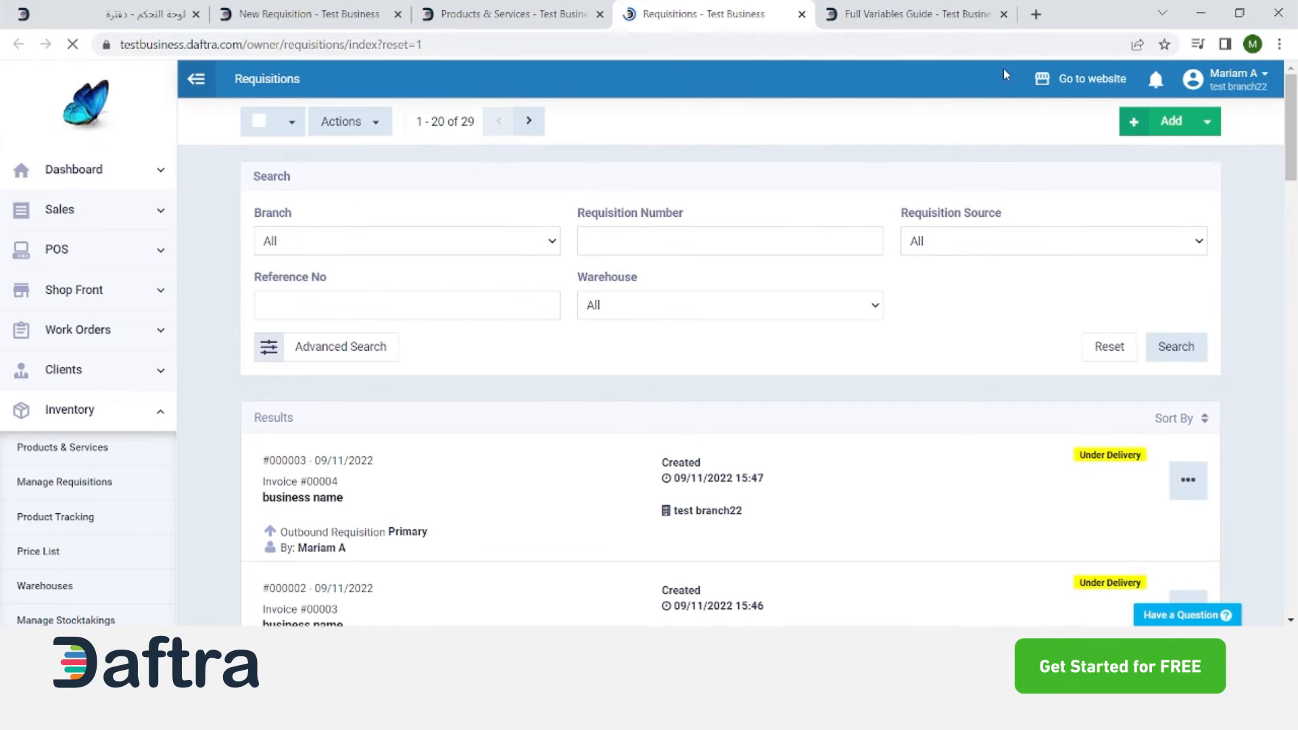
{"action": "scroll", "coordinate": [48, 365], "scroll_direction": "down", "scroll_amount": 3}
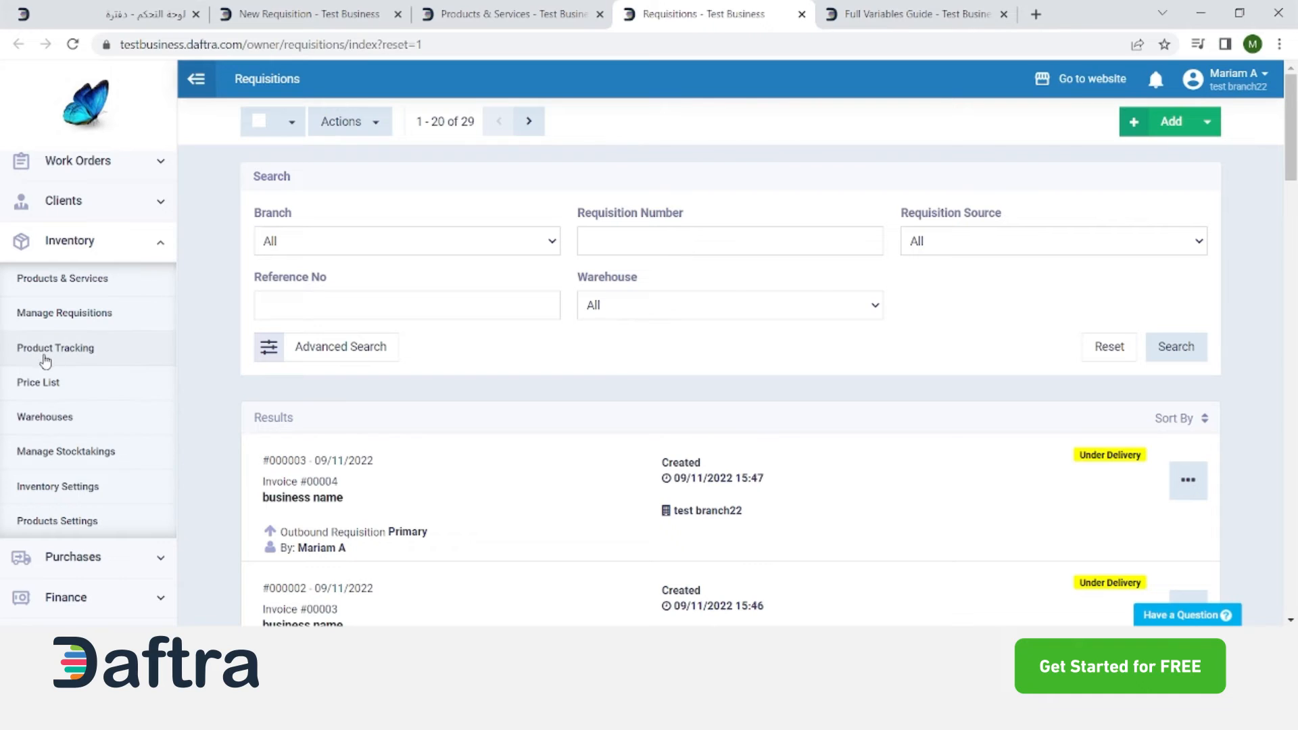
Start a new manual inbound requisition, checking the product list for the items to add
{"action": "left_click", "coordinate": [1208, 123]}
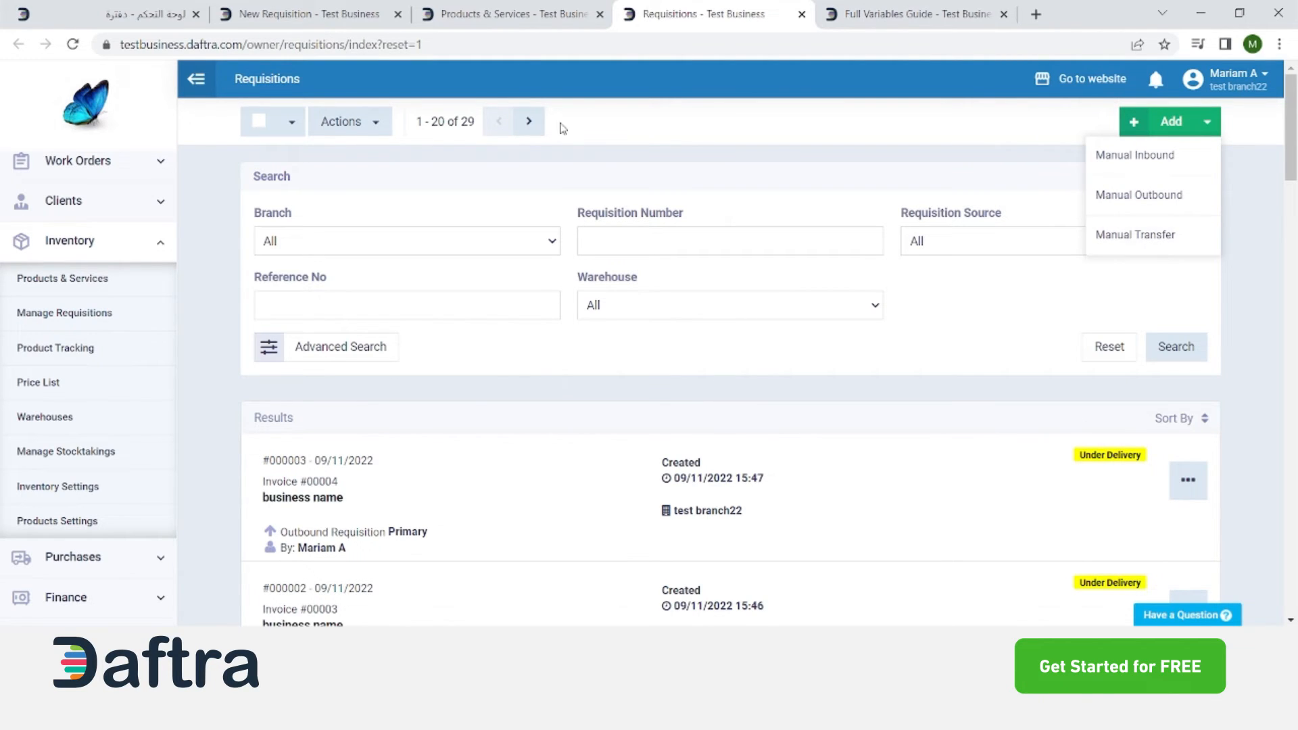
{"action": "left_click", "coordinate": [518, 8]}
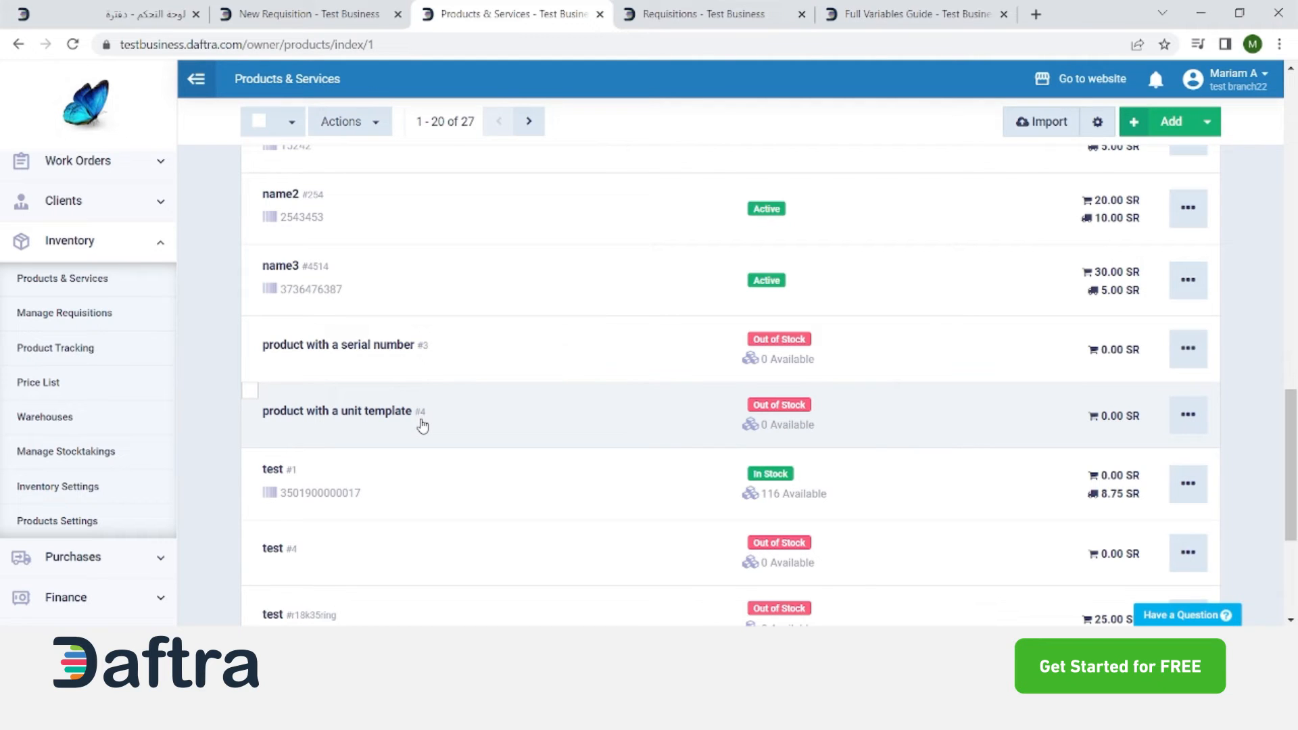
{"action": "left_click", "coordinate": [731, 9]}
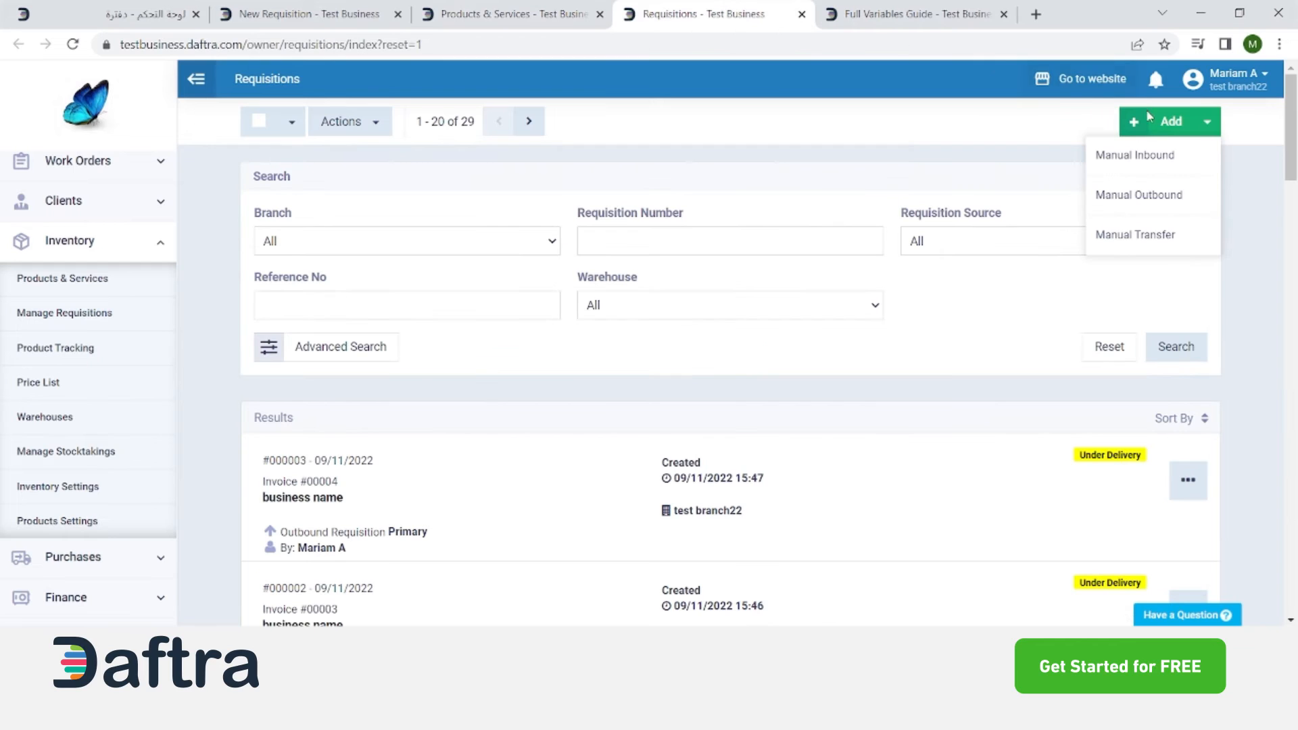
{"action": "left_click", "coordinate": [1149, 157]}
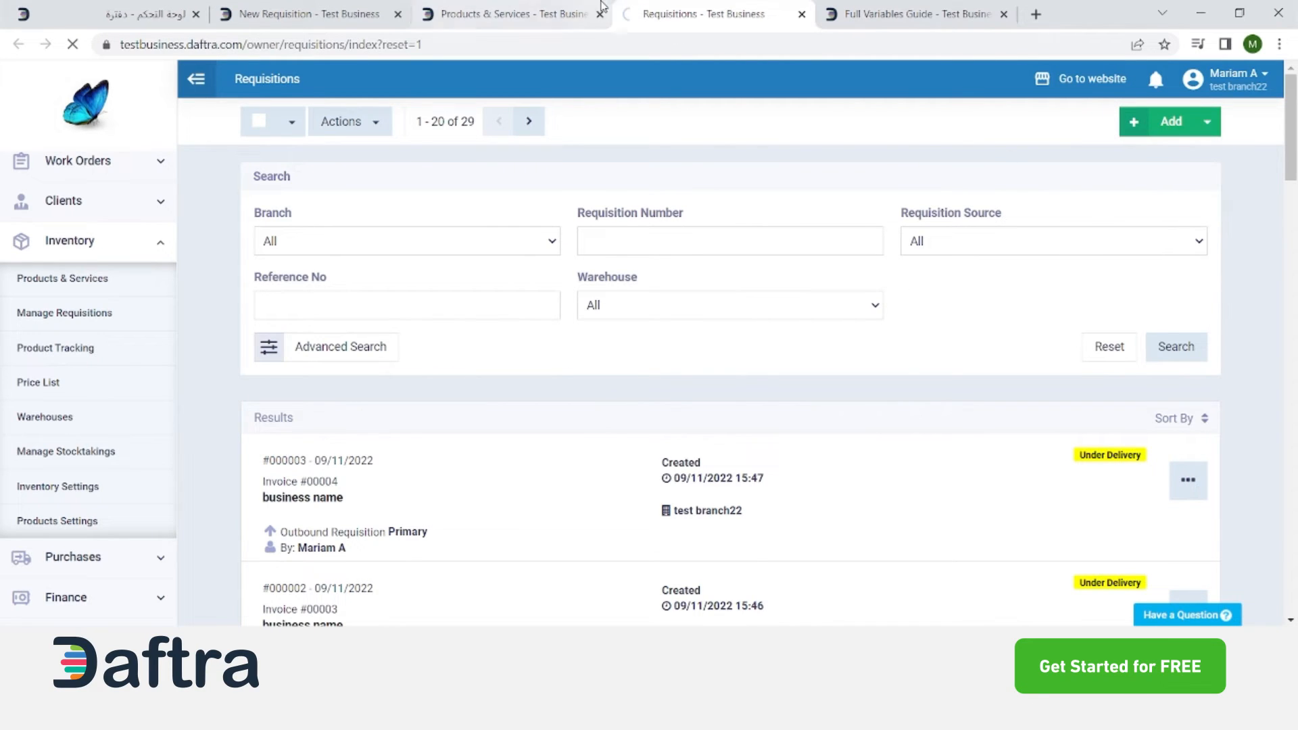
{"action": "left_click", "coordinate": [514, 13]}
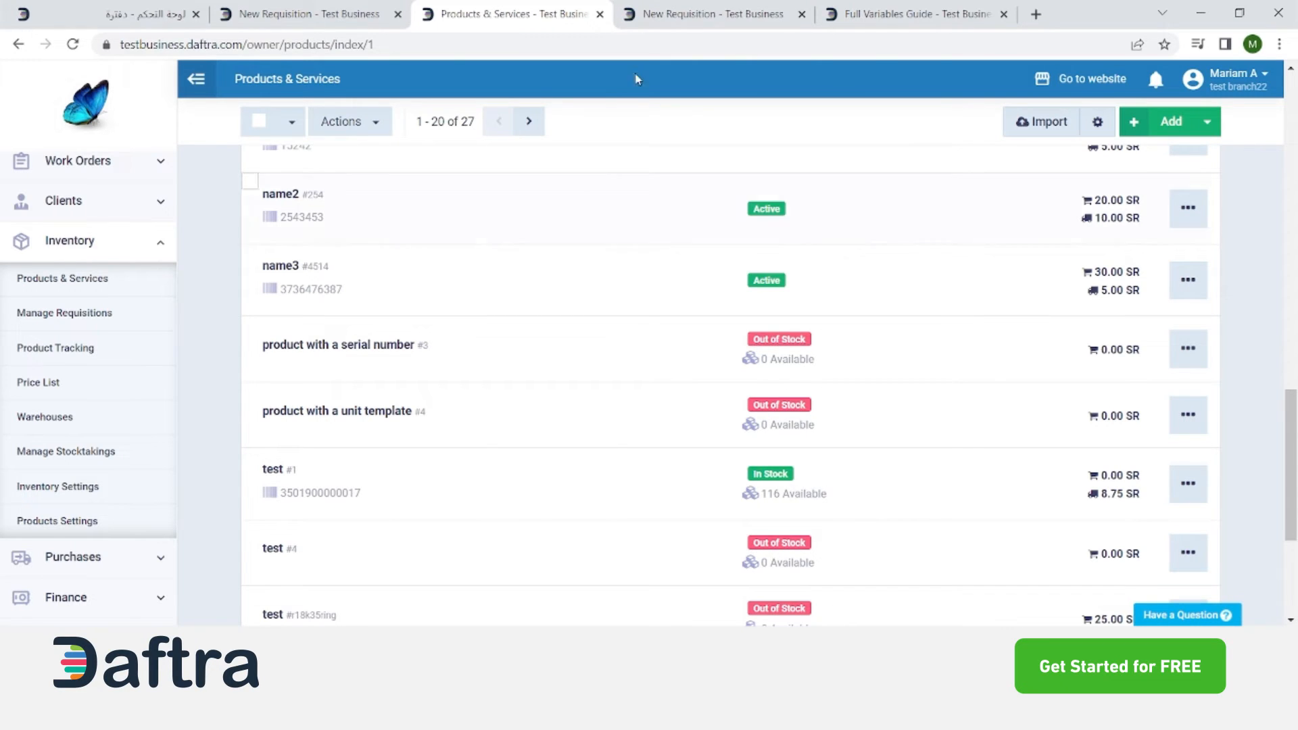
{"action": "left_click", "coordinate": [663, 13]}
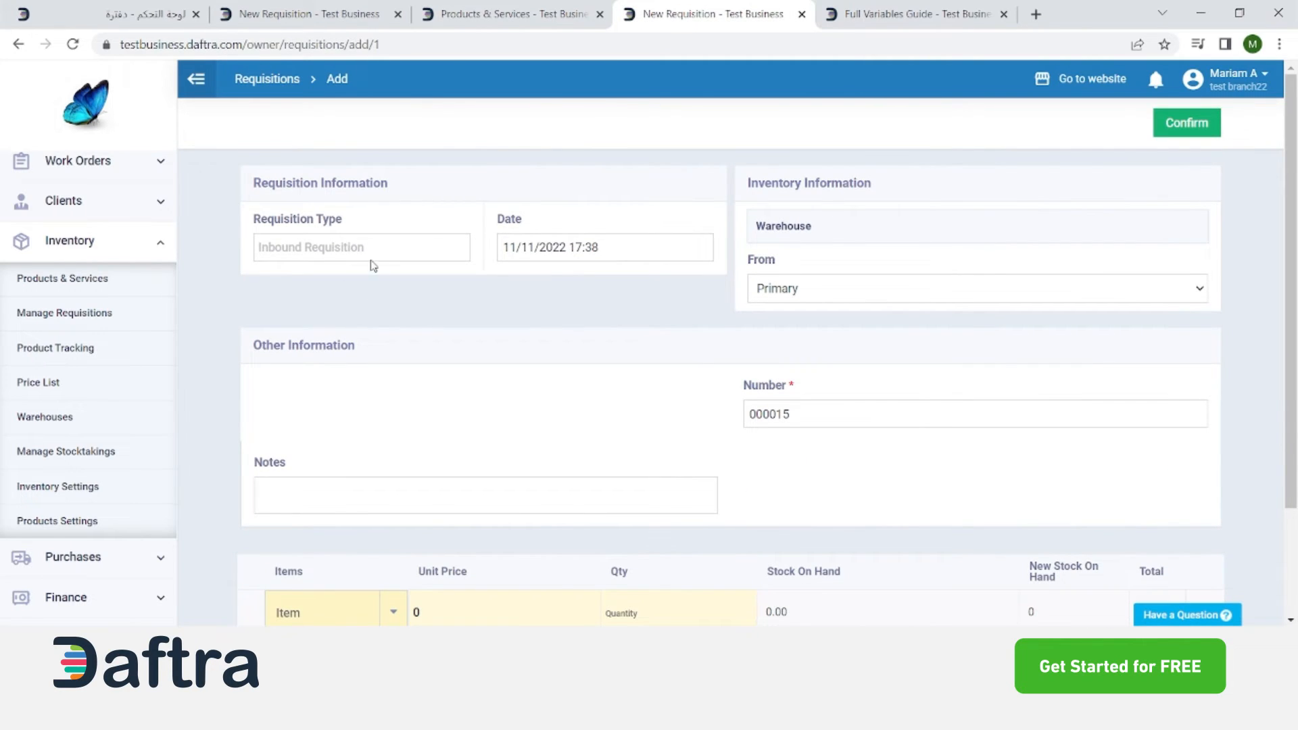
Keep the Primary warehouse and add "product with a serial number" (code 3) as the requisition's first item
{"action": "scroll", "coordinate": [623, 410], "scroll_direction": "down", "scroll_amount": 1}
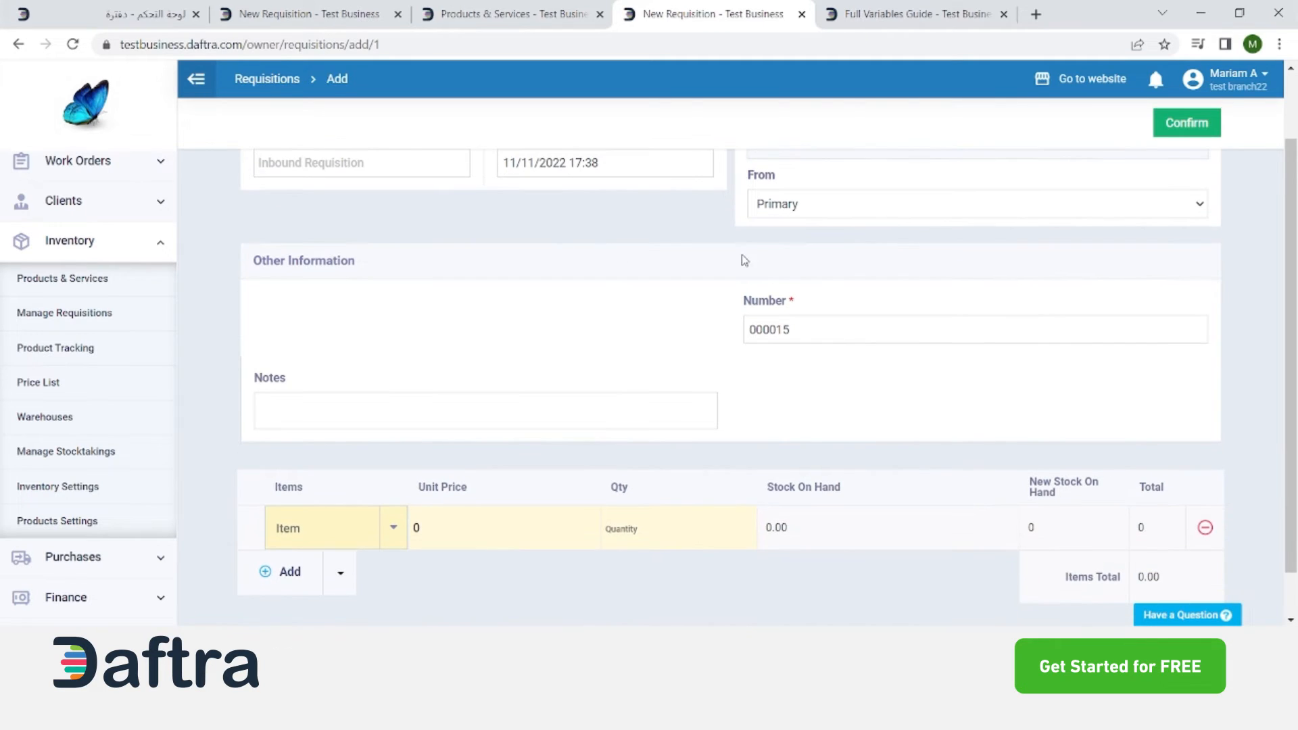
{"action": "left_click", "coordinate": [781, 215]}
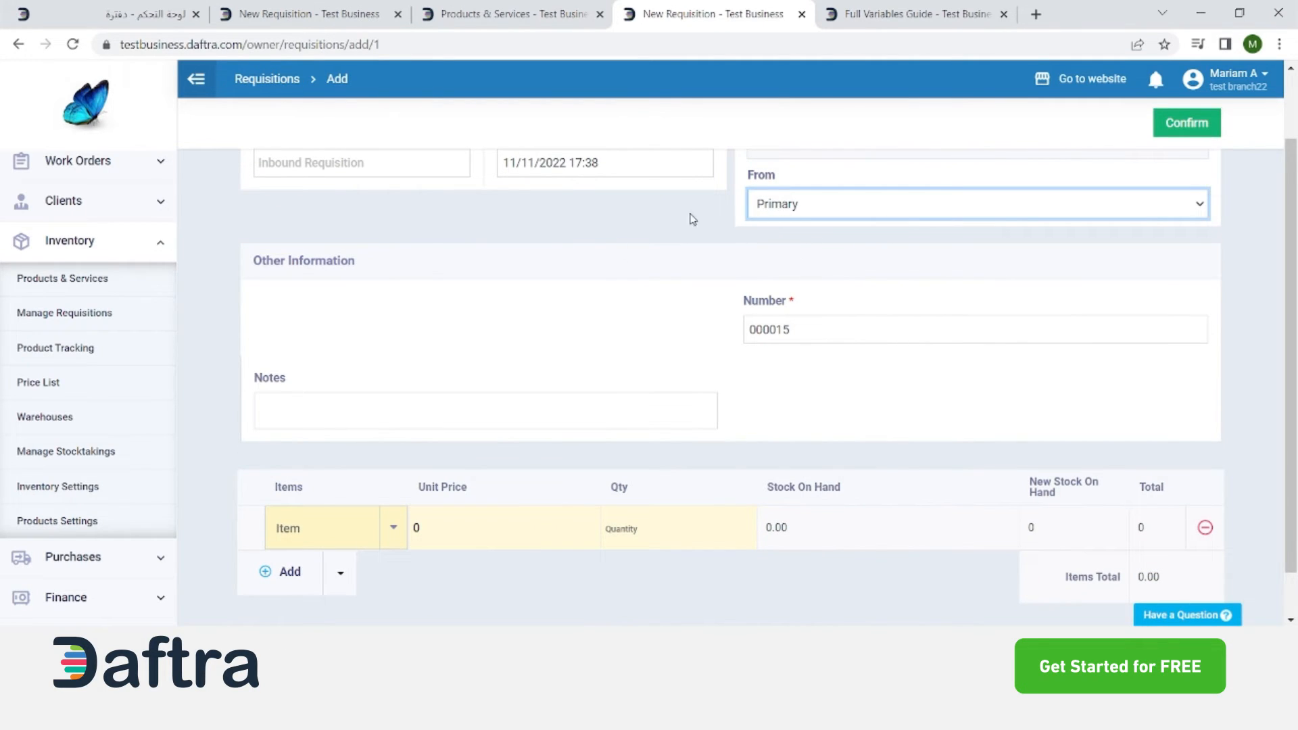
{"action": "scroll", "coordinate": [375, 518], "scroll_direction": "down", "scroll_amount": 1}
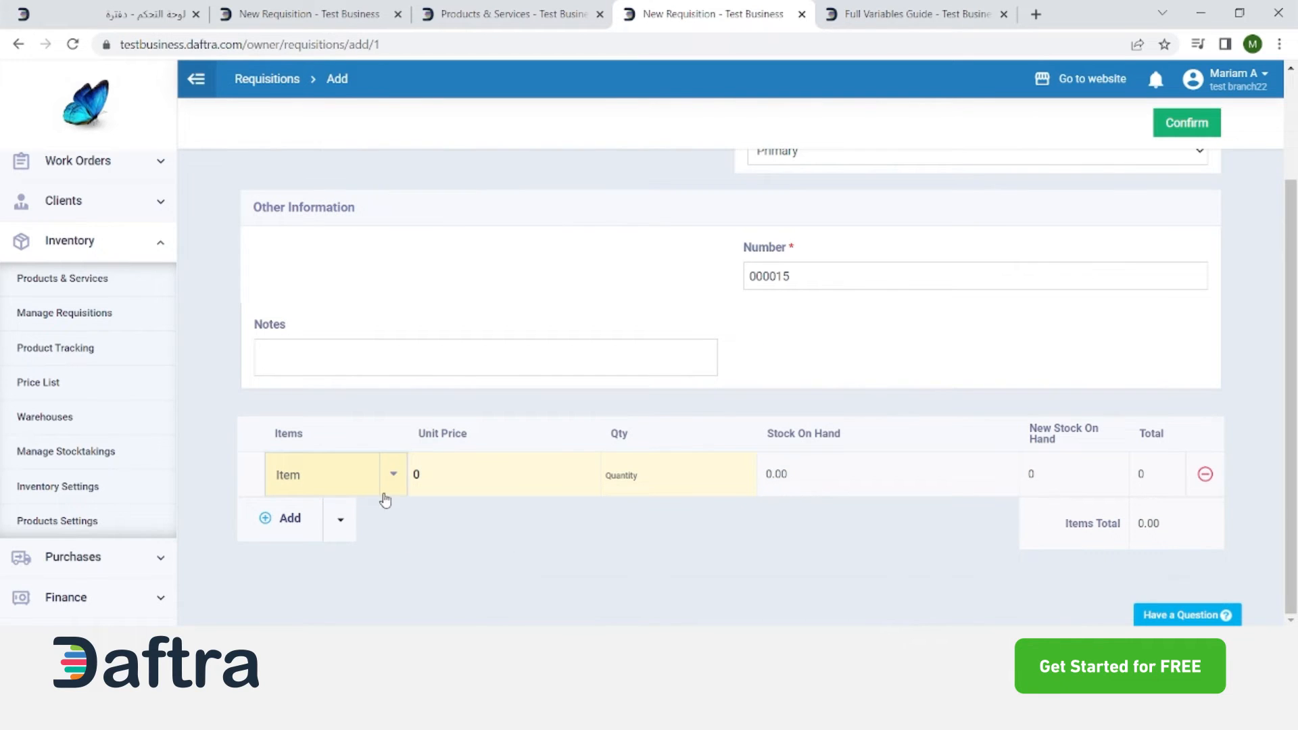
{"action": "left_click", "coordinate": [393, 474]}
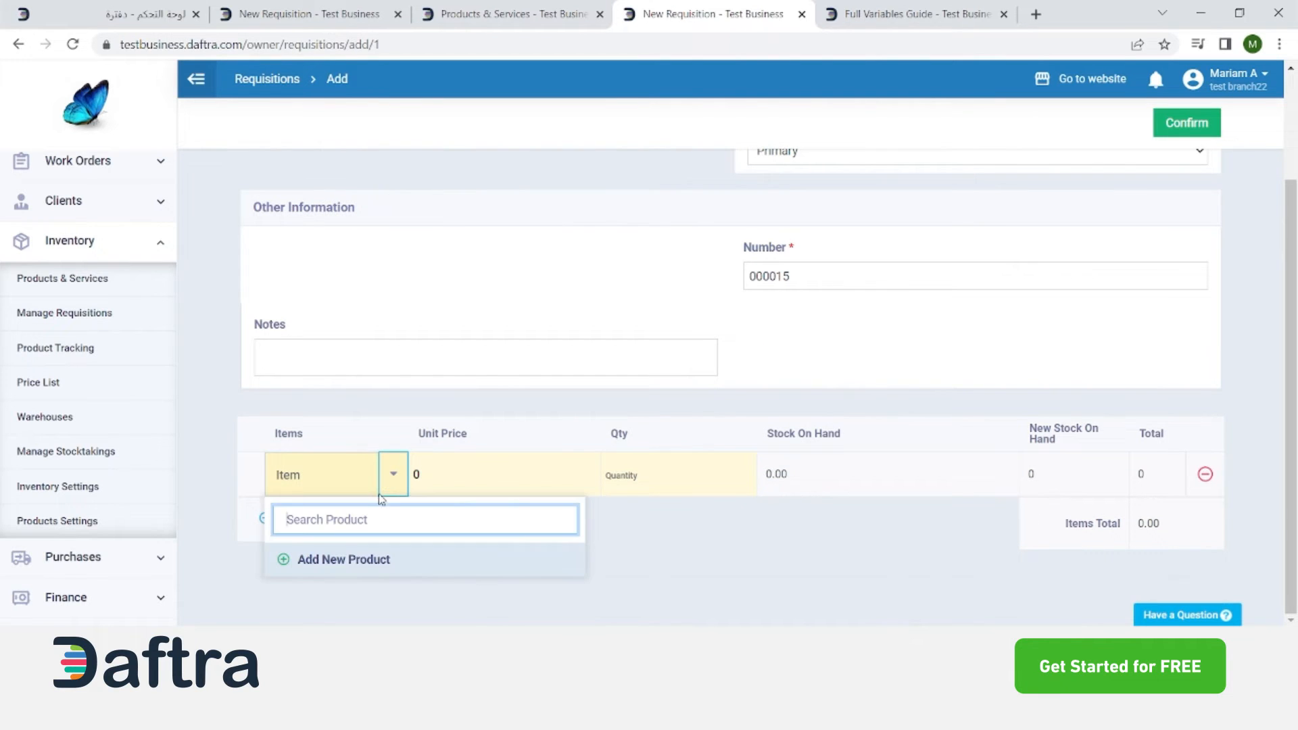
{"action": "left_click", "coordinate": [578, 8]}
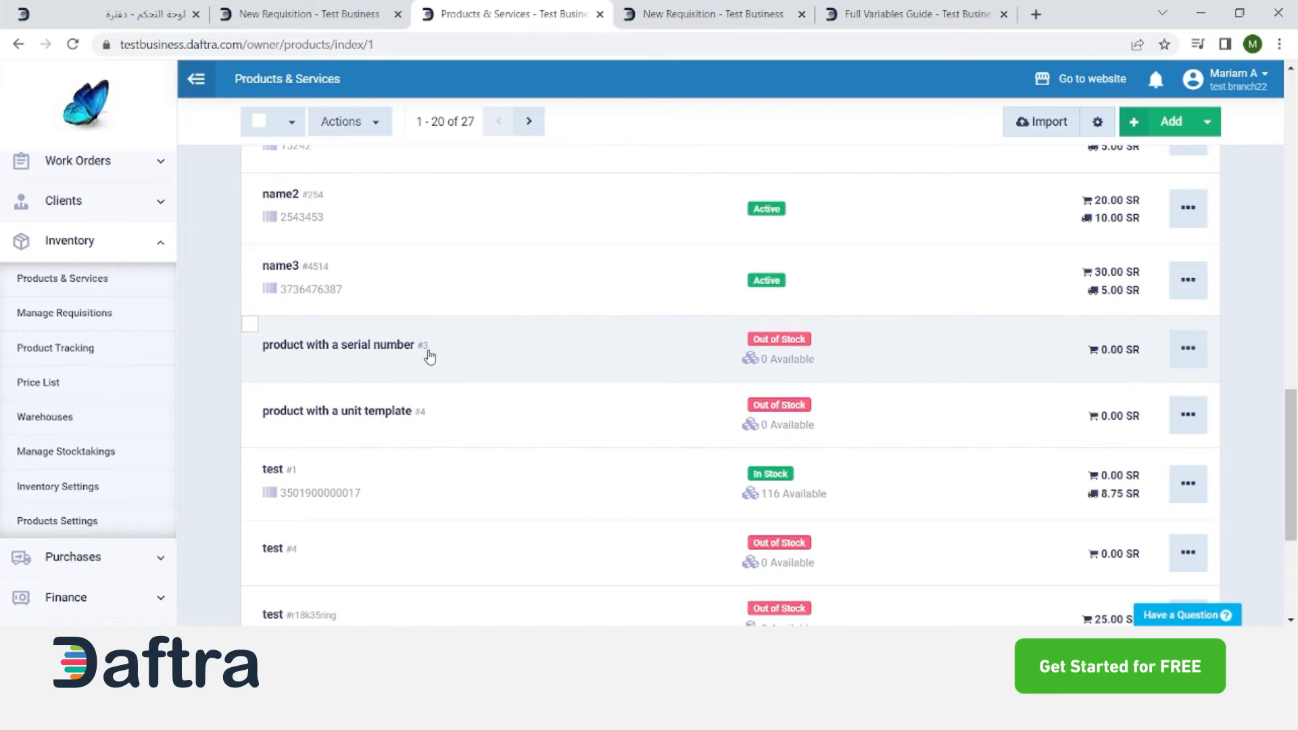
{"action": "left_click", "coordinate": [713, 14]}
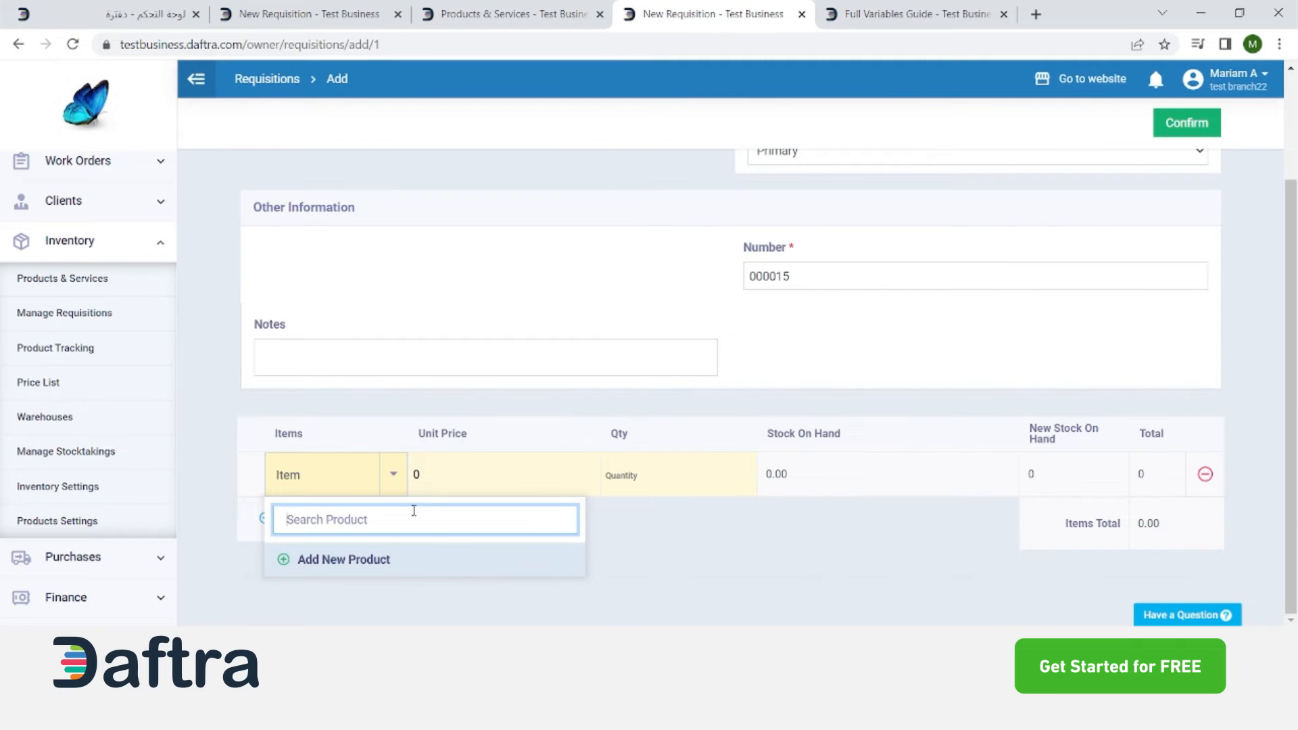
{"action": "type", "text": "3"}
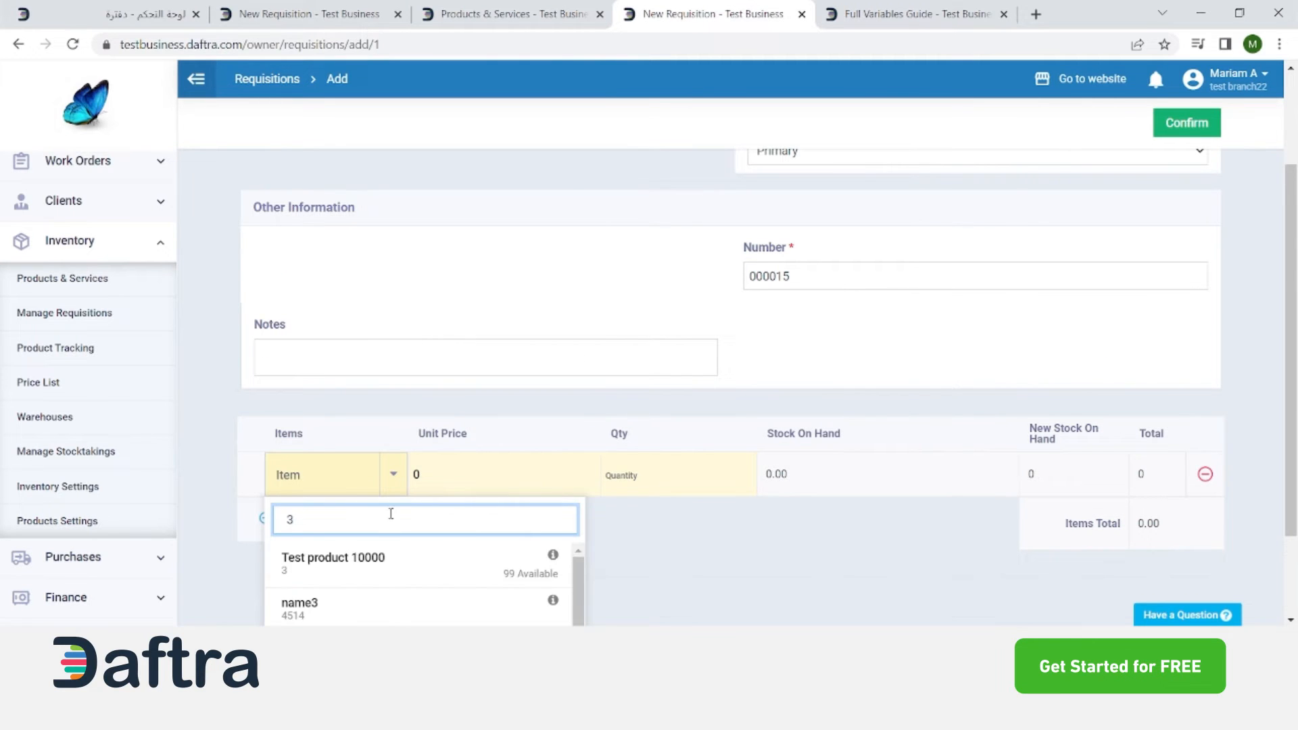
{"action": "scroll", "coordinate": [391, 514], "scroll_direction": "down", "scroll_amount": 2}
{"action": "left_click", "coordinate": [420, 552]}
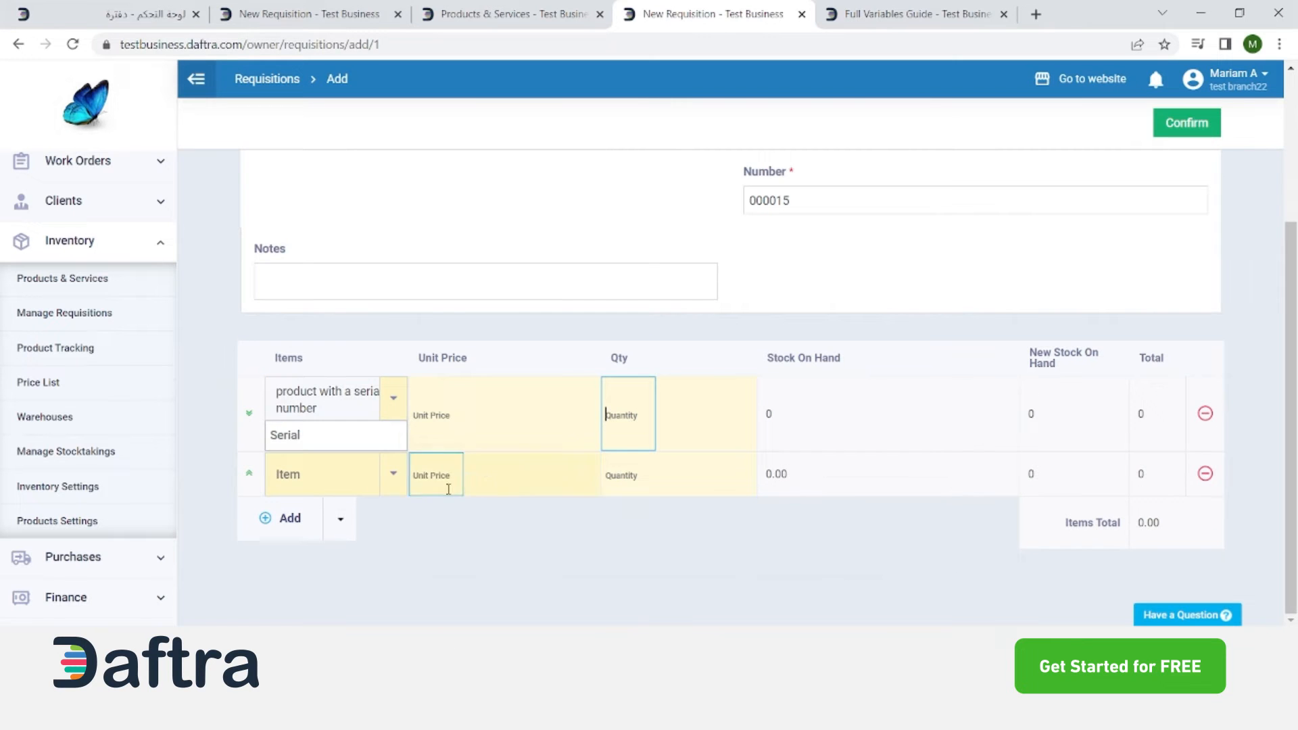
Add "product with a unit template" (code 4) as the second item and remove the empty item row
{"action": "left_click", "coordinate": [514, 14]}
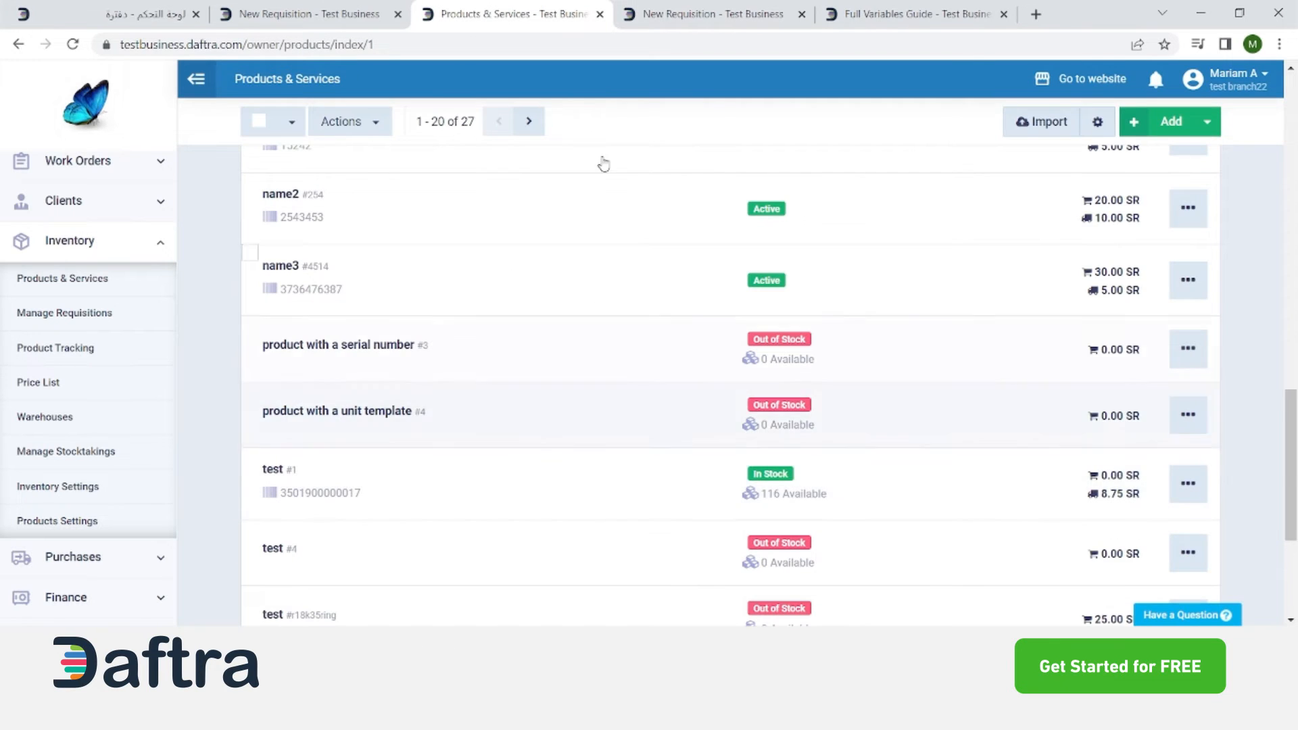
{"action": "left_click", "coordinate": [714, 14]}
{"action": "left_click", "coordinate": [390, 488]}
{"action": "left_click", "coordinate": [389, 488]}
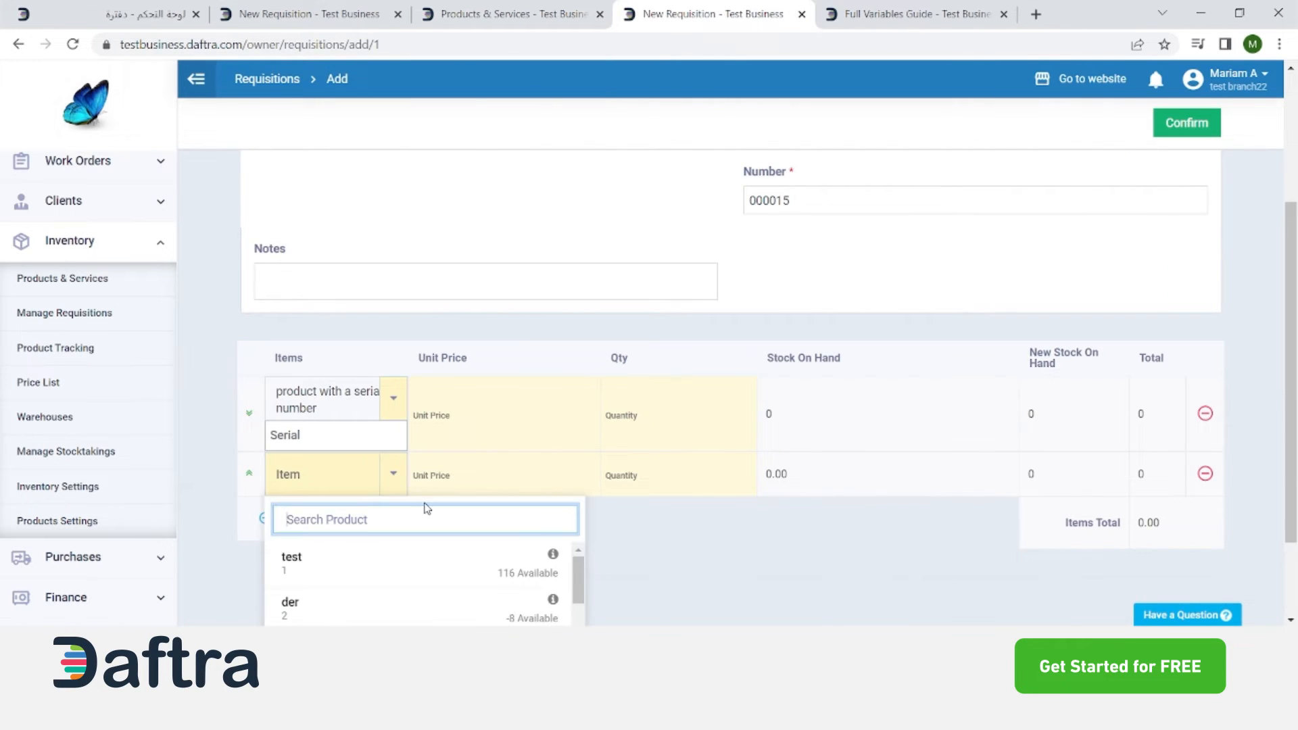
{"action": "type", "text": "4"}
{"action": "scroll", "coordinate": [448, 574], "scroll_direction": "down", "scroll_amount": 3}
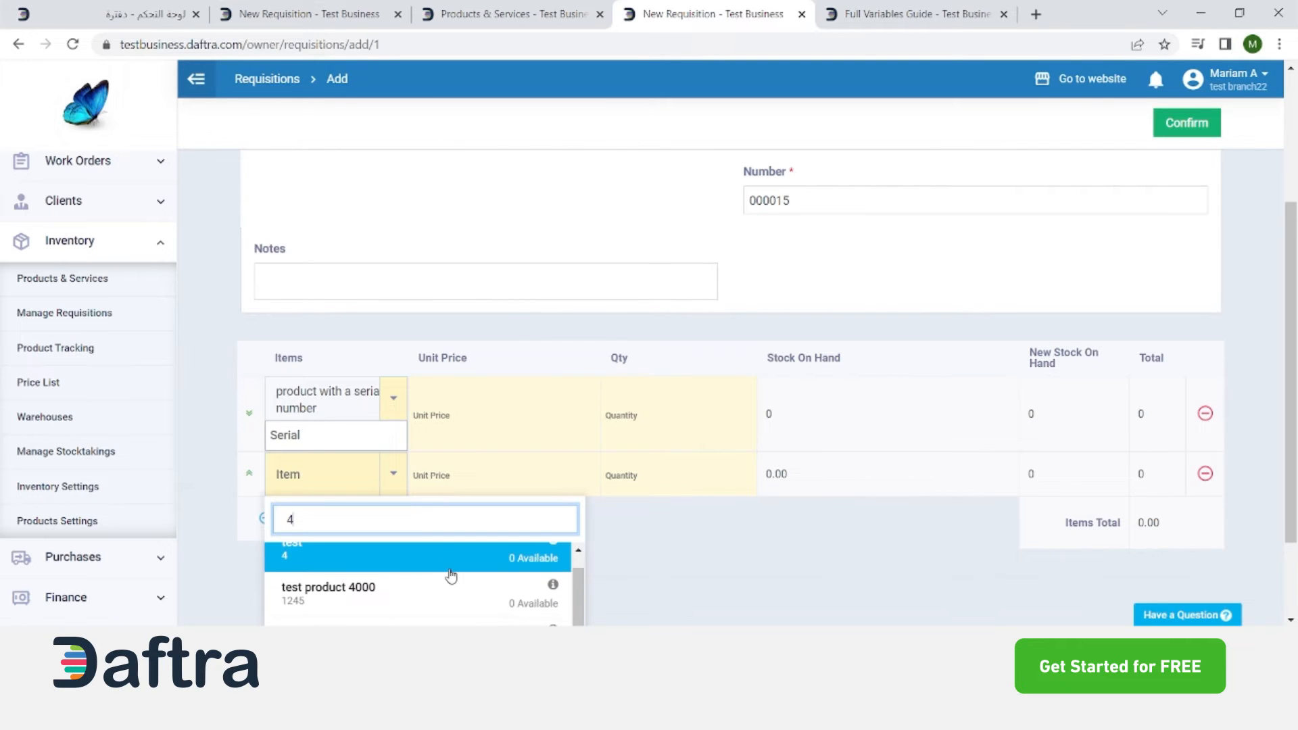
{"action": "left_click", "coordinate": [455, 573]}
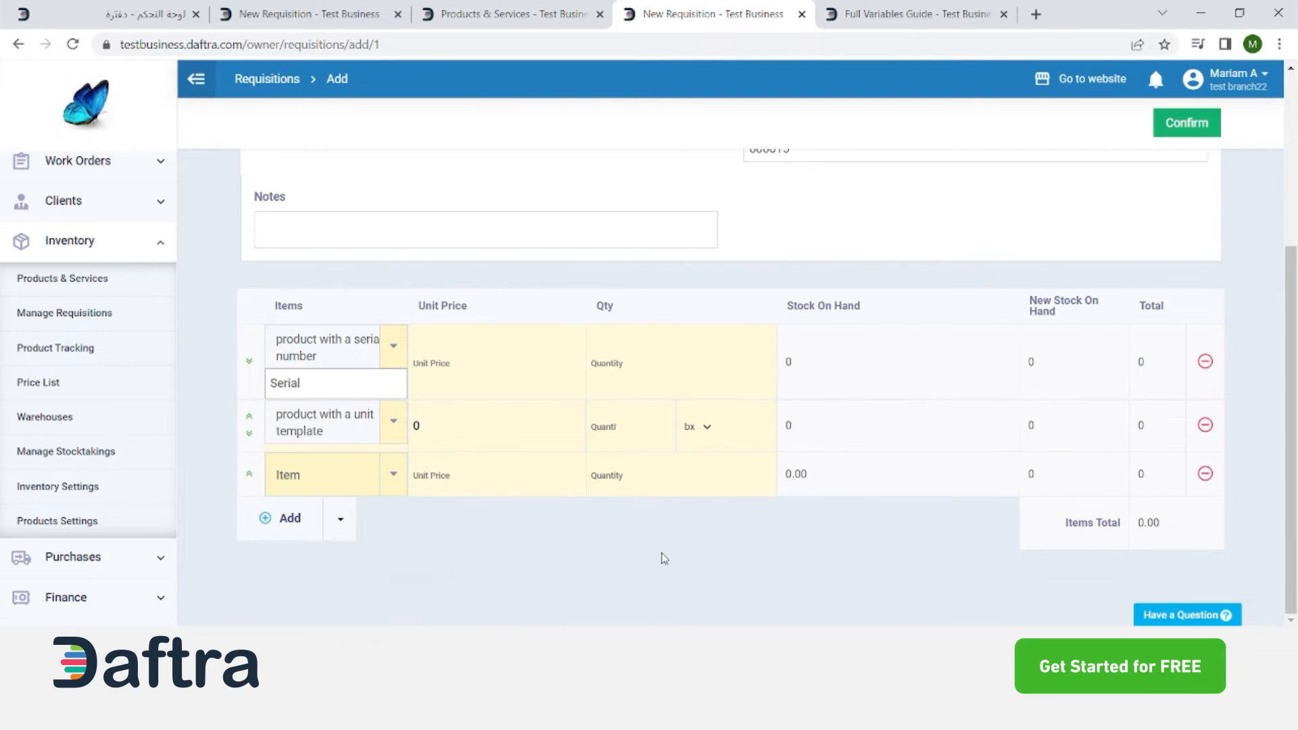
{"action": "left_click", "coordinate": [1208, 475]}
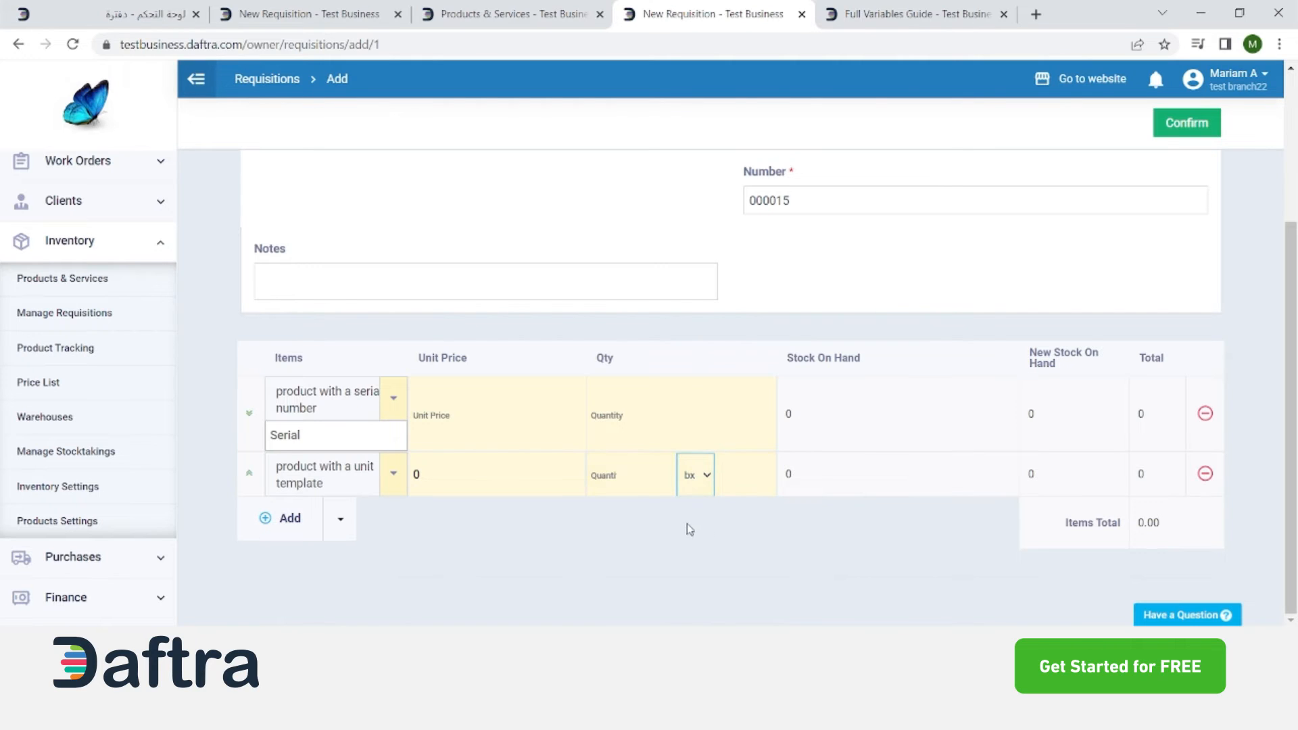
Set the unit template product's unit price to 10 and its quantity to 10 bx
{"action": "left_click", "coordinate": [424, 477]}
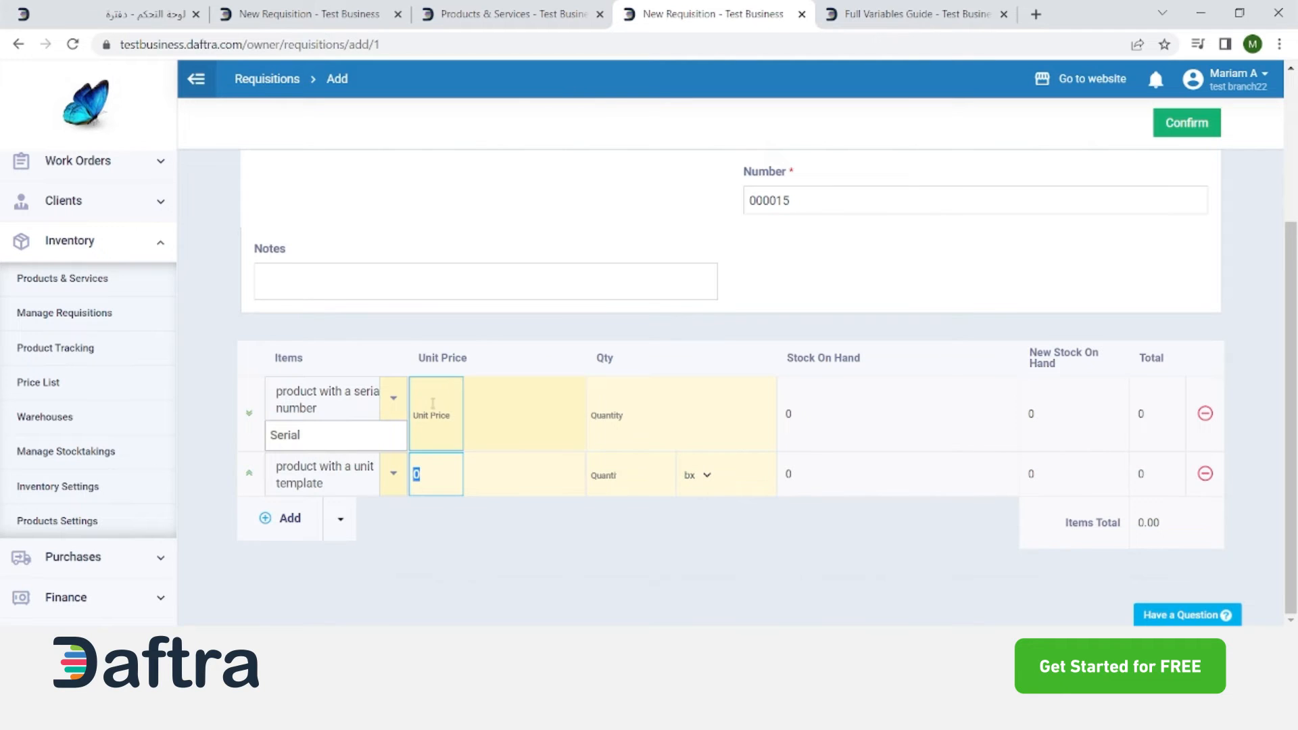
{"action": "left_click_drag", "start_coordinate": [417, 358], "coordinate": [478, 363]}
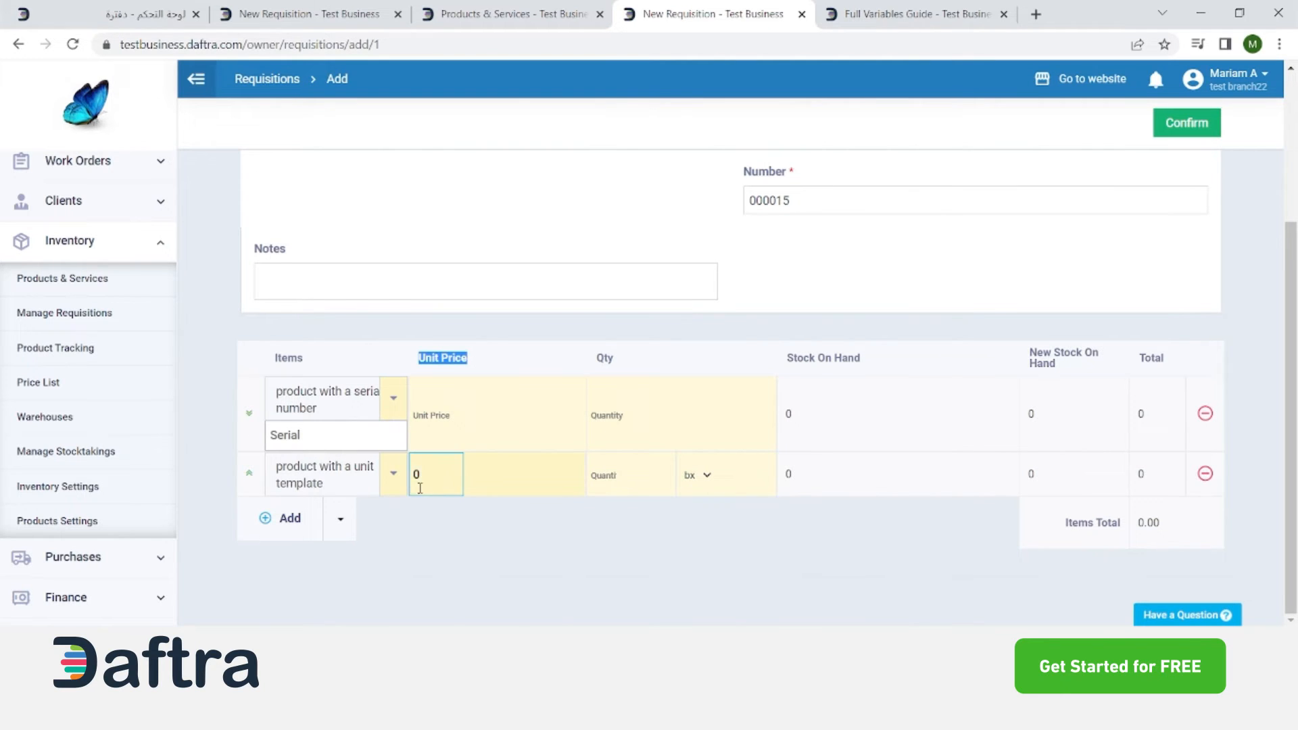
{"action": "left_click", "coordinate": [419, 489]}
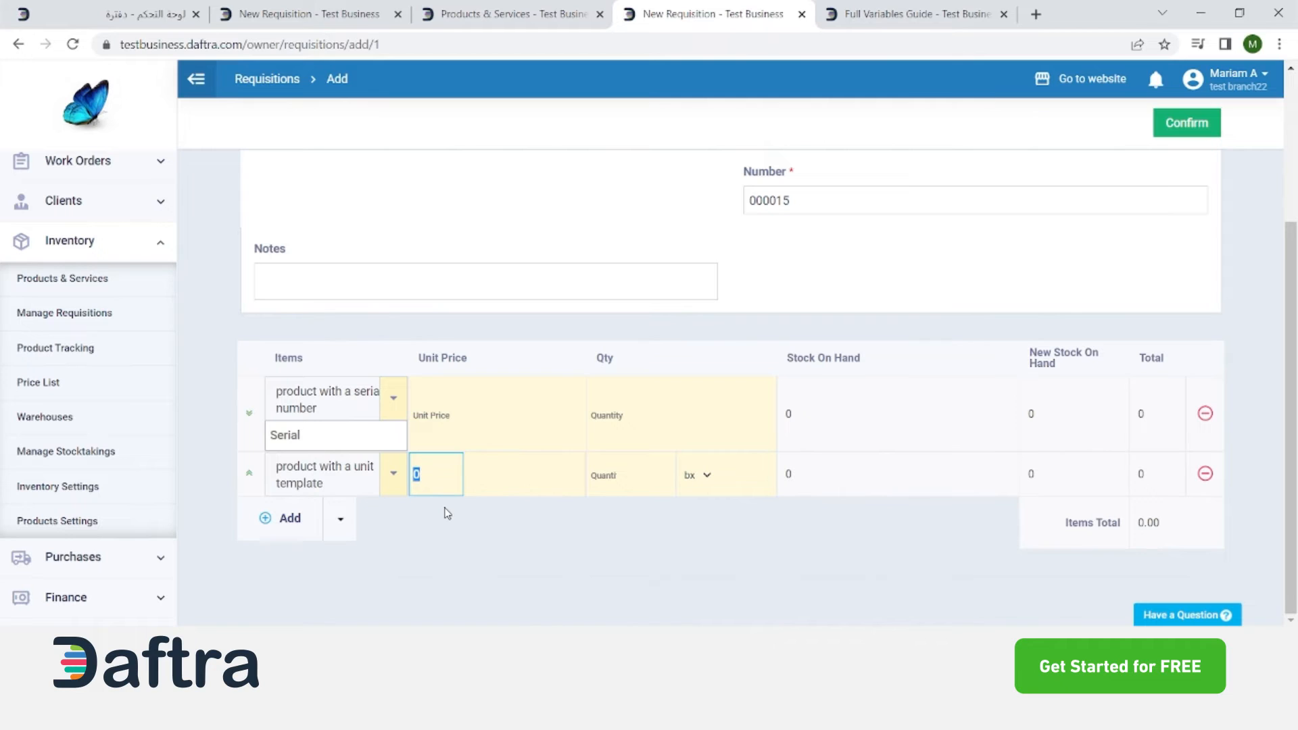
{"action": "left_click", "coordinate": [607, 481]}
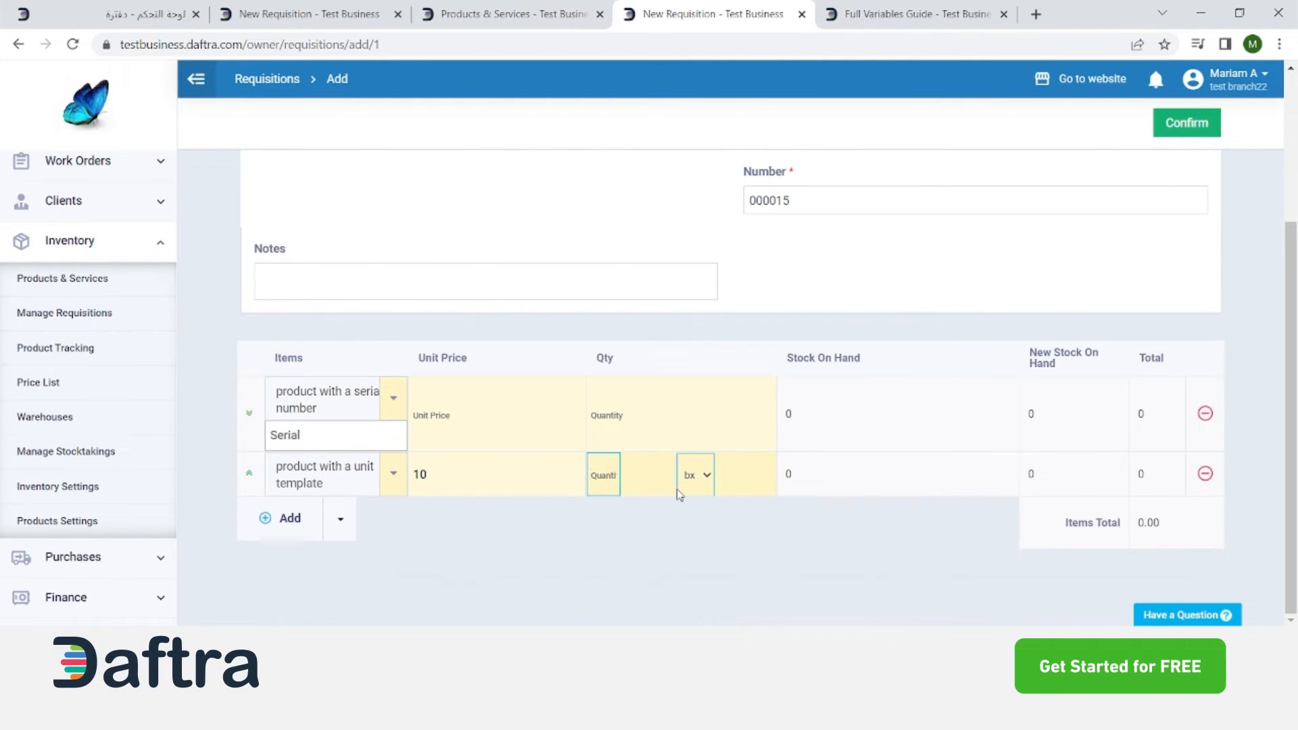
{"action": "type", "text": "10"}
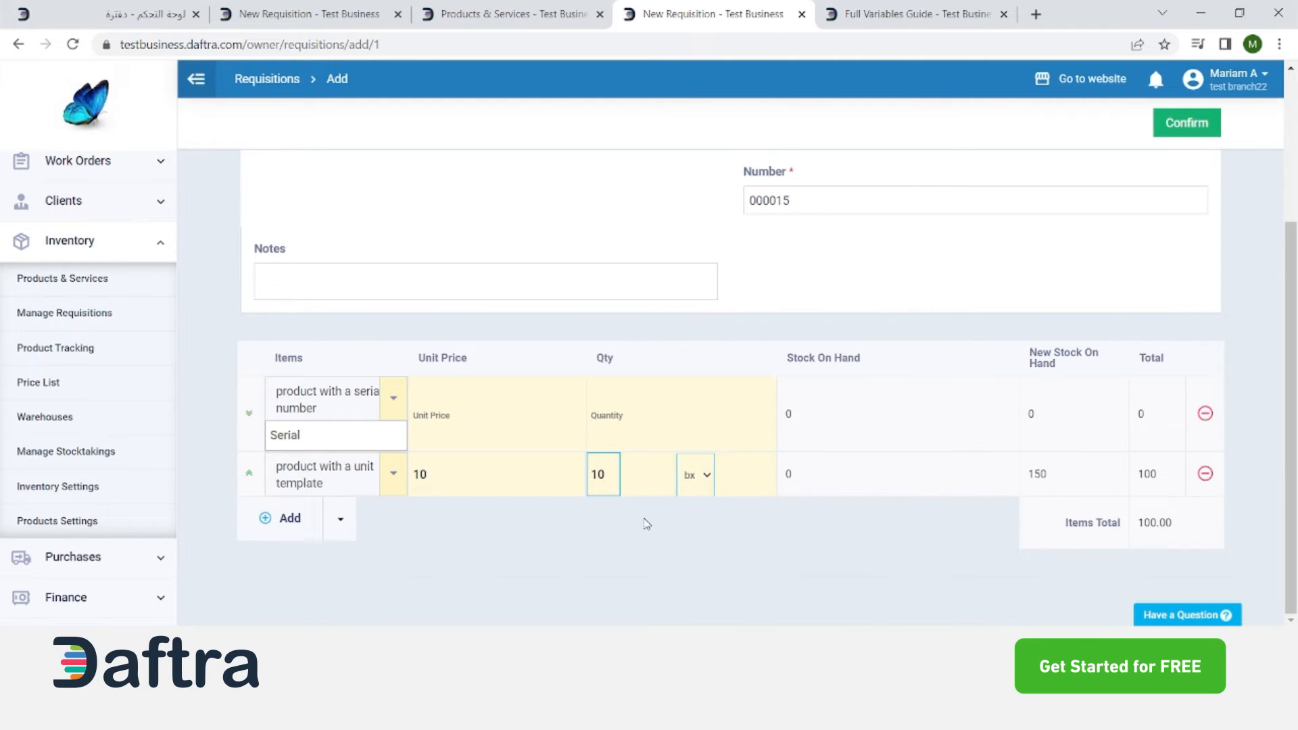
{"action": "left_click", "coordinate": [642, 536]}
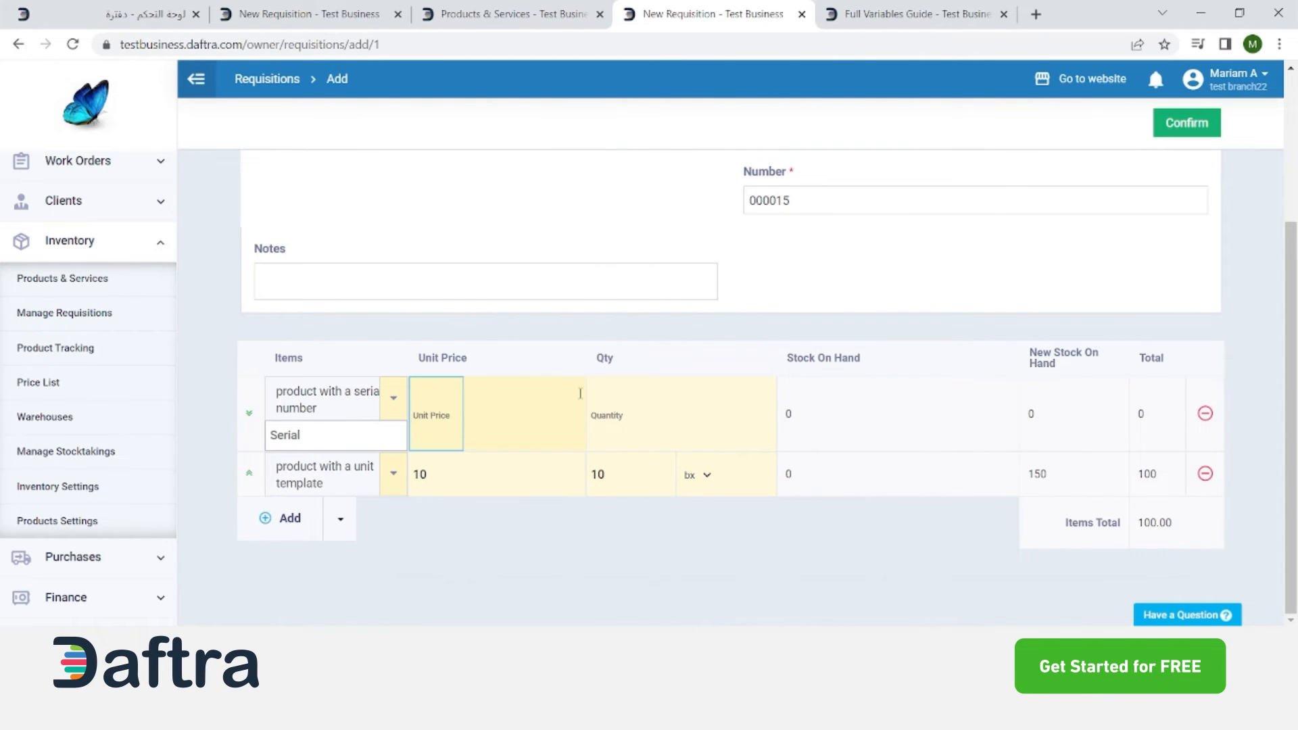
Set the serial number product's unit price to 10 and its quantity to 2
{"action": "type", "text": "2"}
{"action": "left_click", "coordinate": [625, 414]}
{"action": "type", "text": "2"}
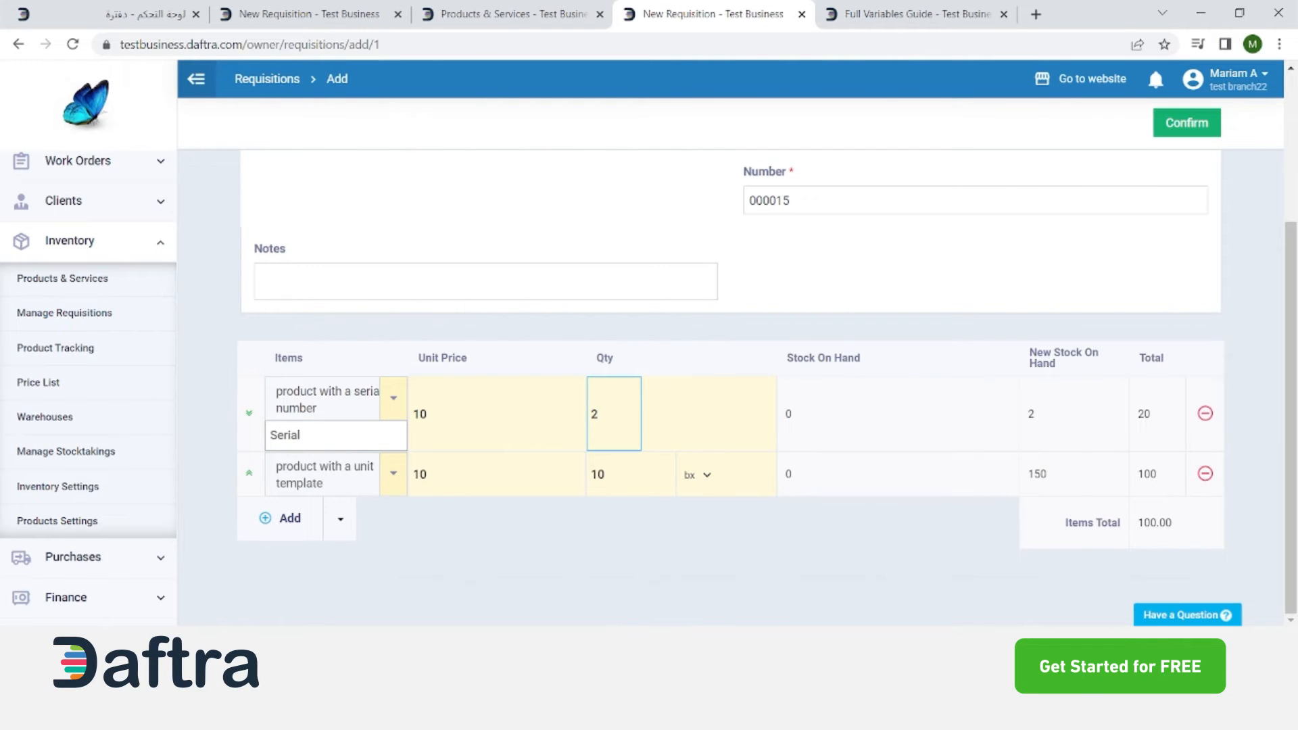
{"action": "left_click", "coordinate": [453, 591]}
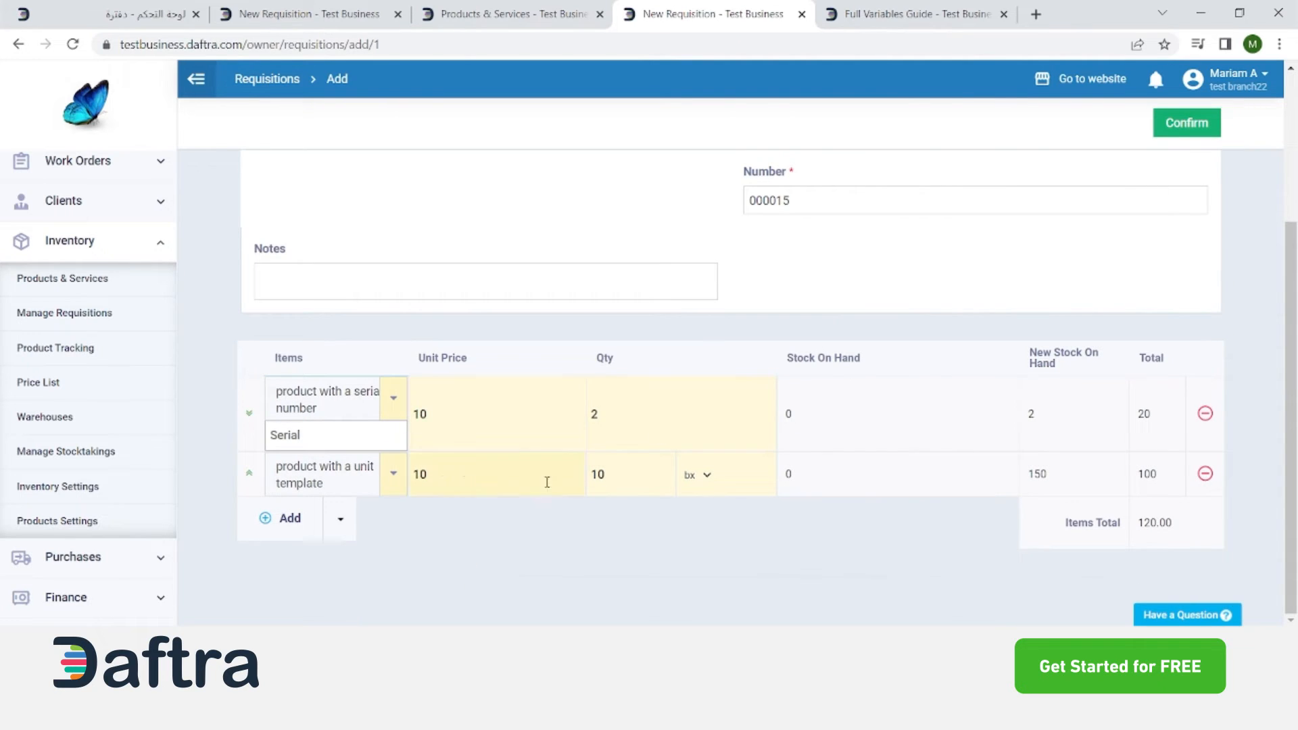
Open the Paste from Sheet window for the inbound requisition's items and close it without importing
{"action": "left_click", "coordinate": [330, 520]}
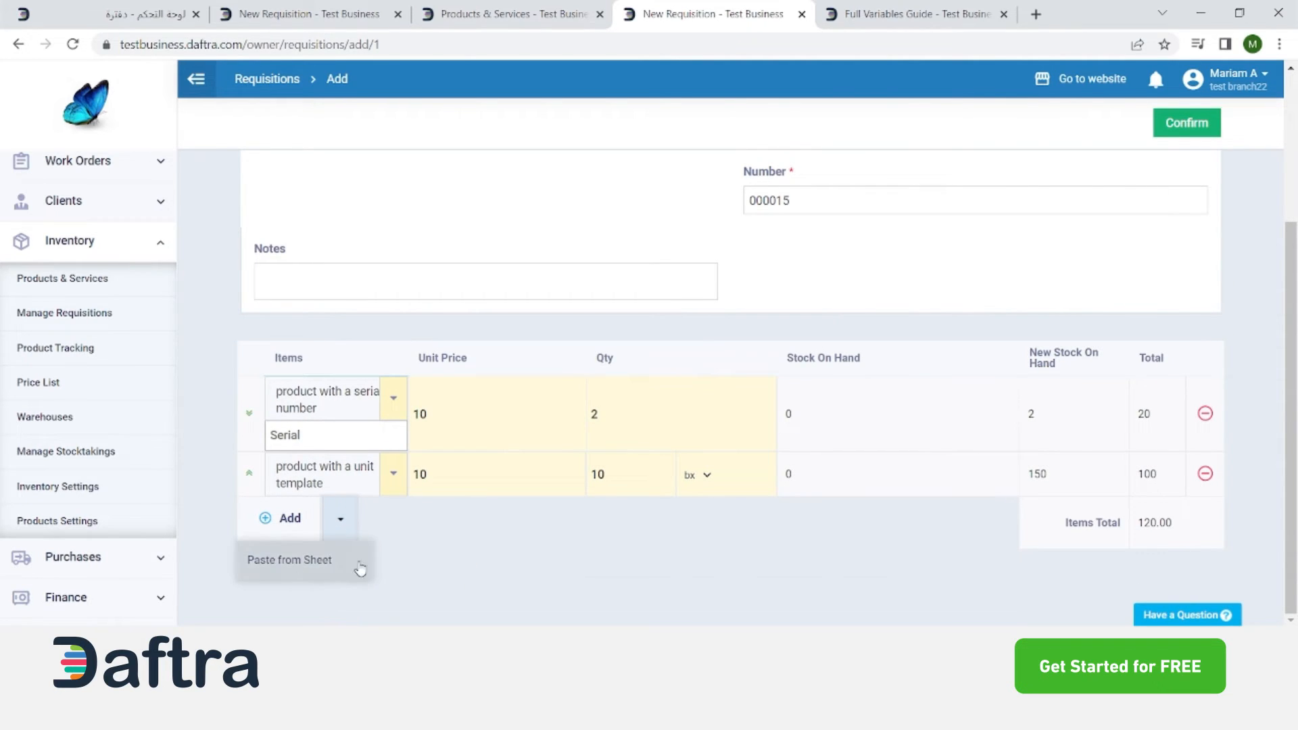
{"action": "left_click", "coordinate": [313, 561]}
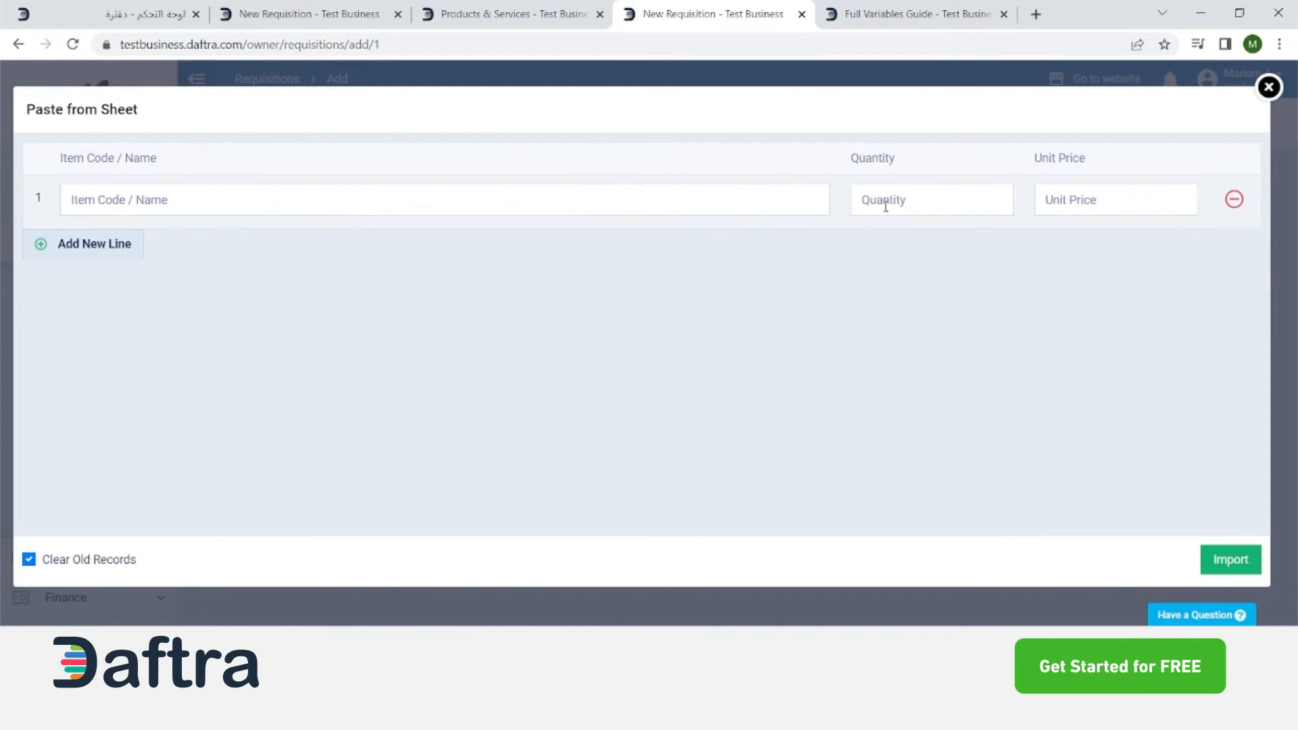
{"action": "left_click", "coordinate": [1269, 87]}
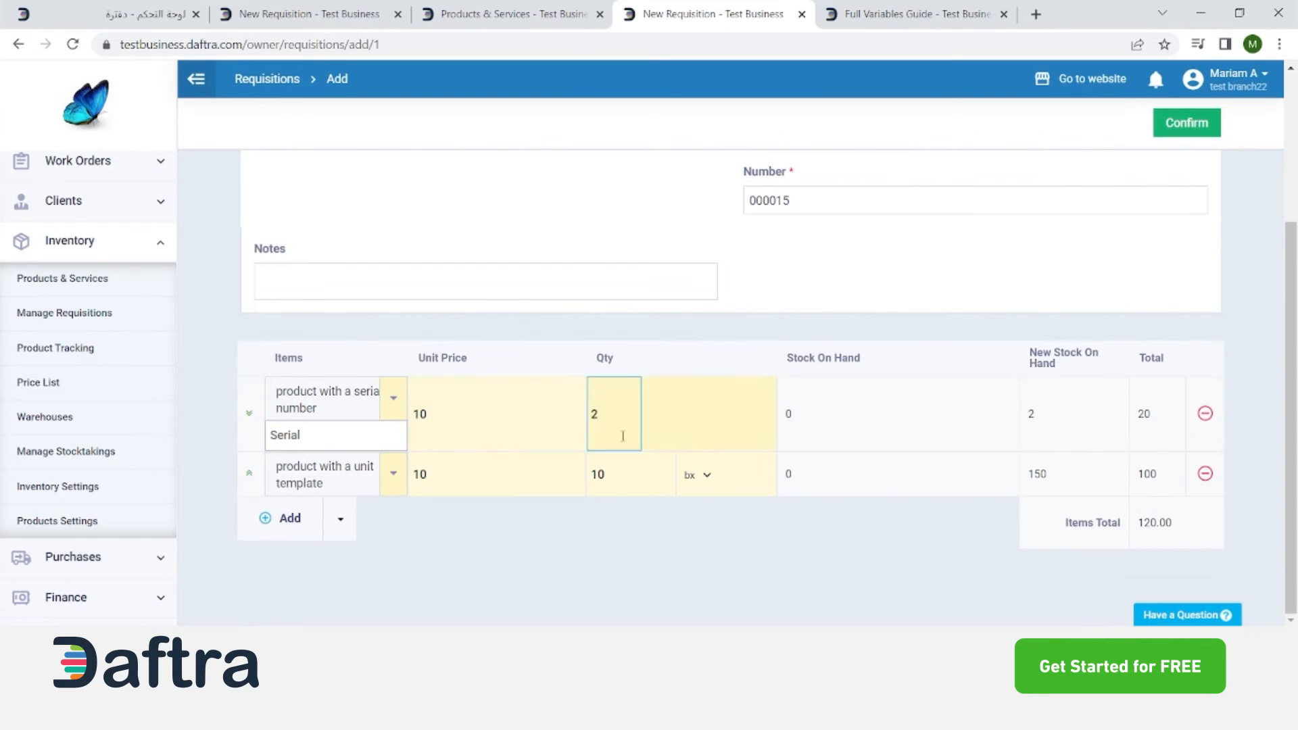
Try to confirm the inbound requisition without serial numbers for the serial number product
{"action": "left_click", "coordinate": [391, 436]}
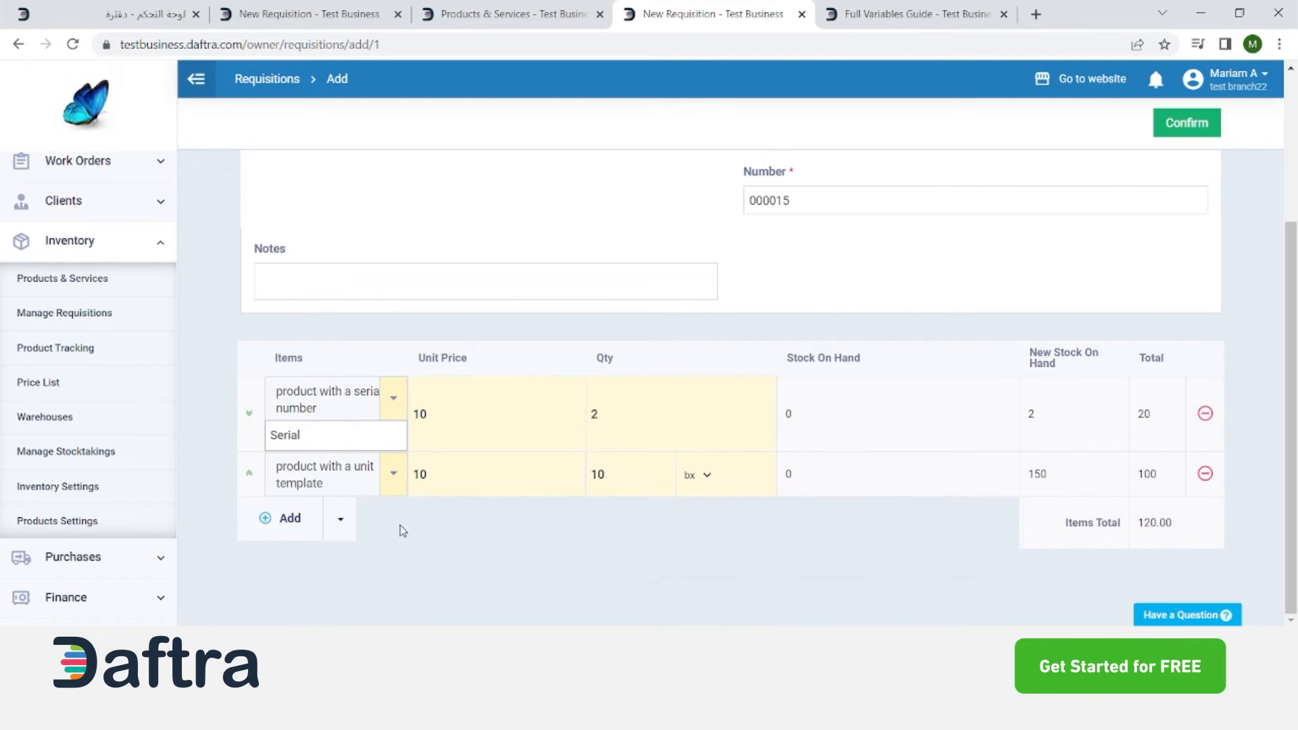
{"action": "left_click", "coordinate": [1178, 127]}
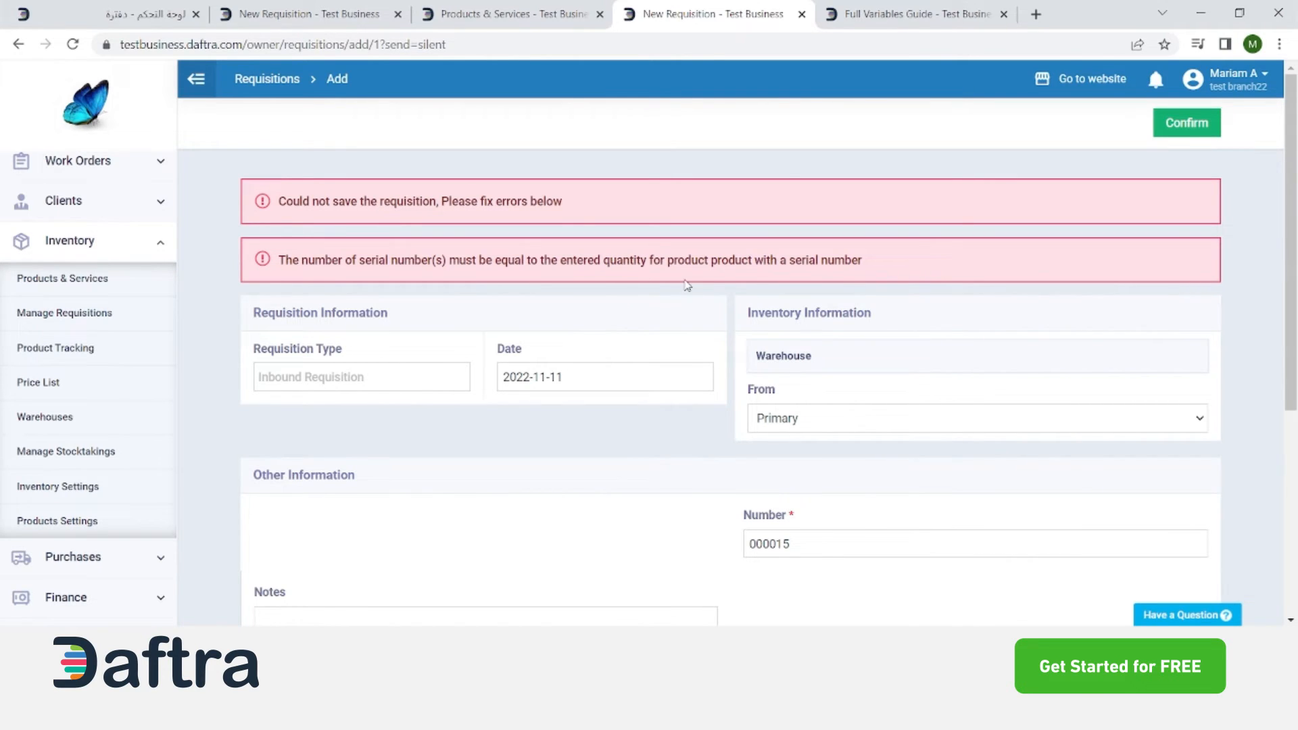
{"action": "scroll", "coordinate": [677, 319], "scroll_direction": "down", "scroll_amount": 5}
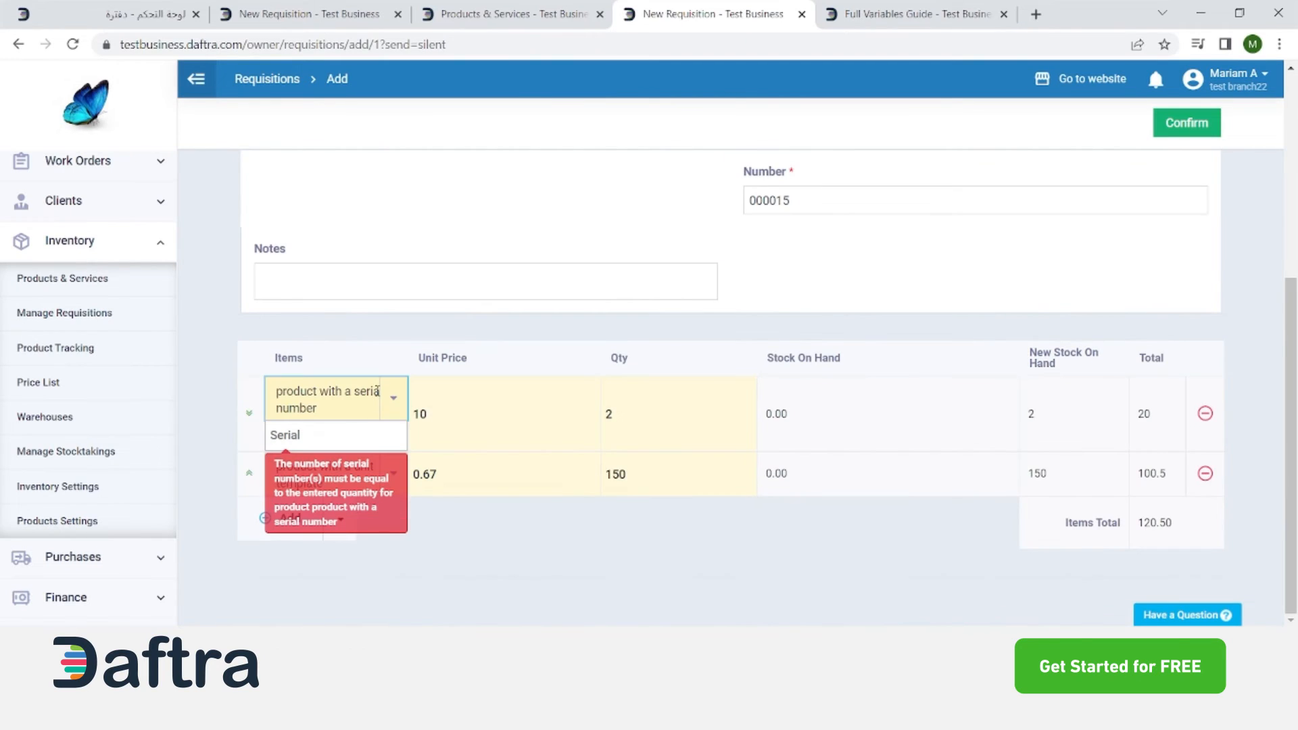
Enter serials 2222 and 3333 for the serial number product and confirm the inbound requisition
{"action": "left_click", "coordinate": [430, 431]}
{"action": "left_click", "coordinate": [355, 428]}
{"action": "left_click", "coordinate": [440, 526]}
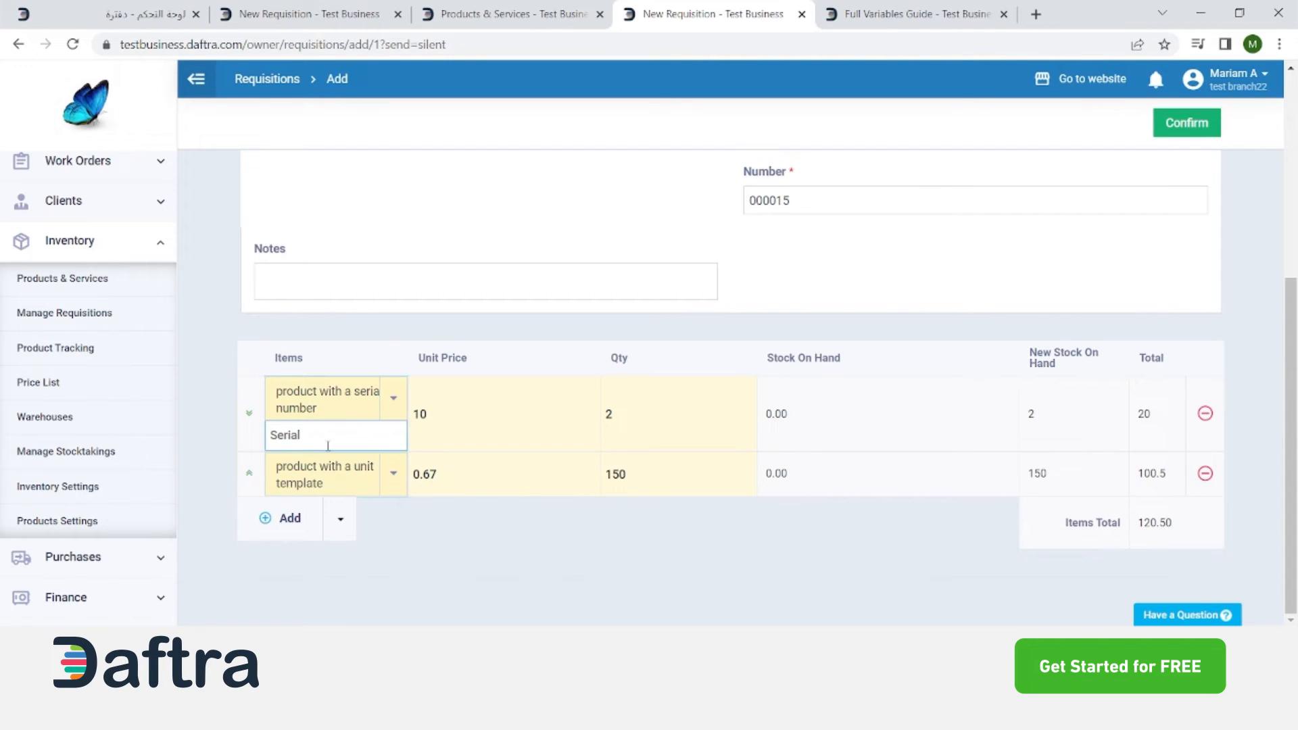
{"action": "left_click", "coordinate": [300, 434]}
{"action": "left_click", "coordinate": [606, 431]}
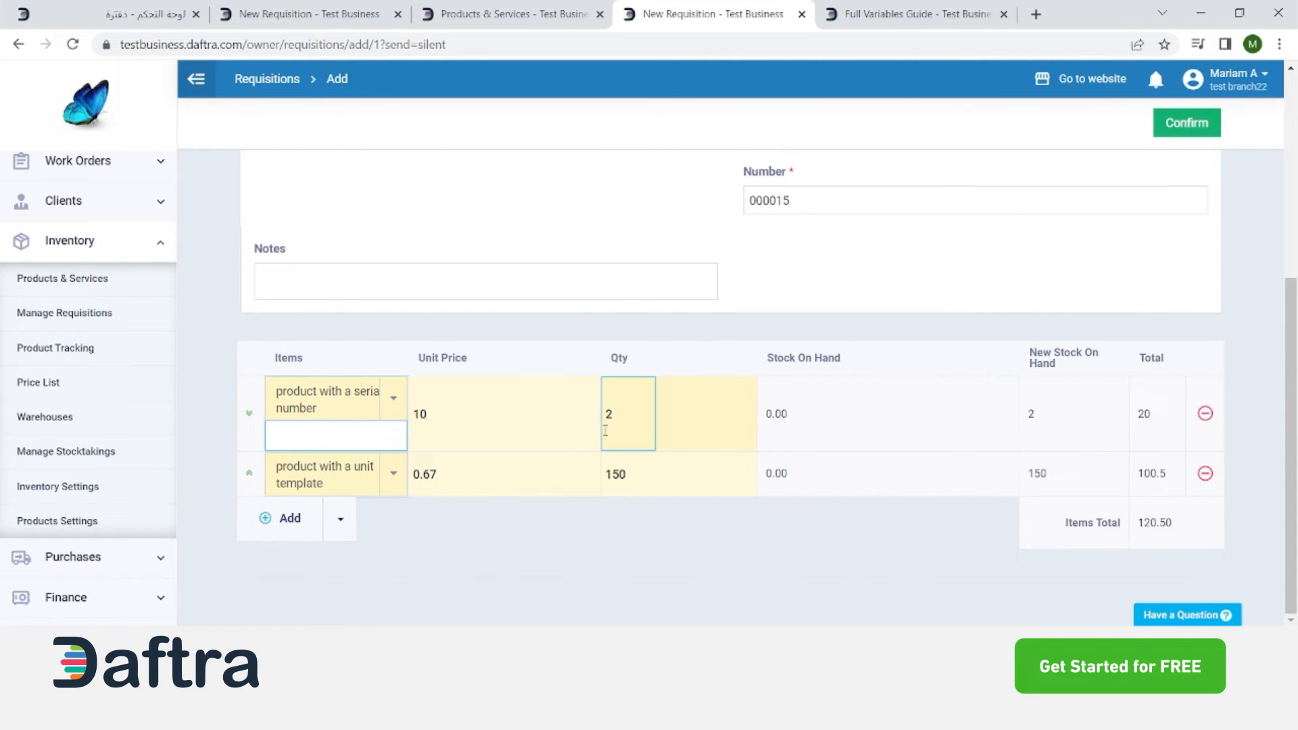
{"action": "left_click", "coordinate": [616, 420]}
{"action": "left_click", "coordinate": [337, 437]}
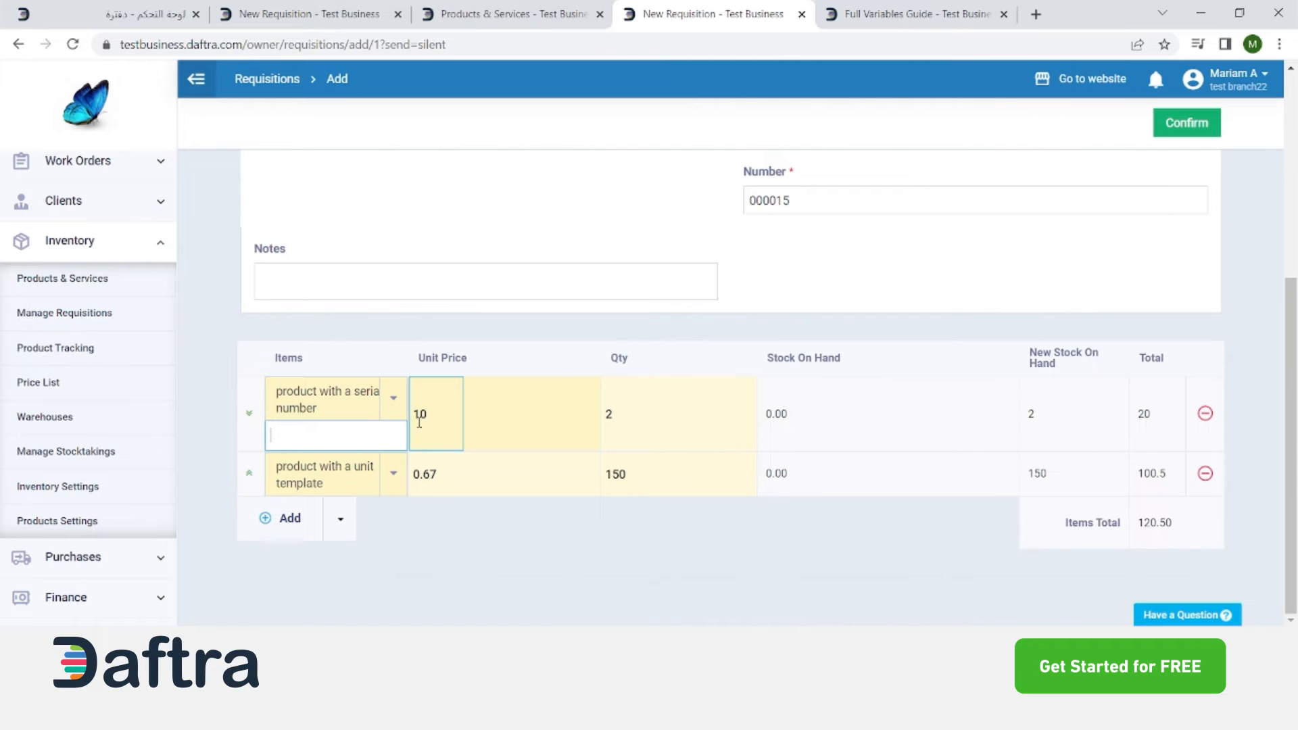
{"action": "key", "text": "Return"}
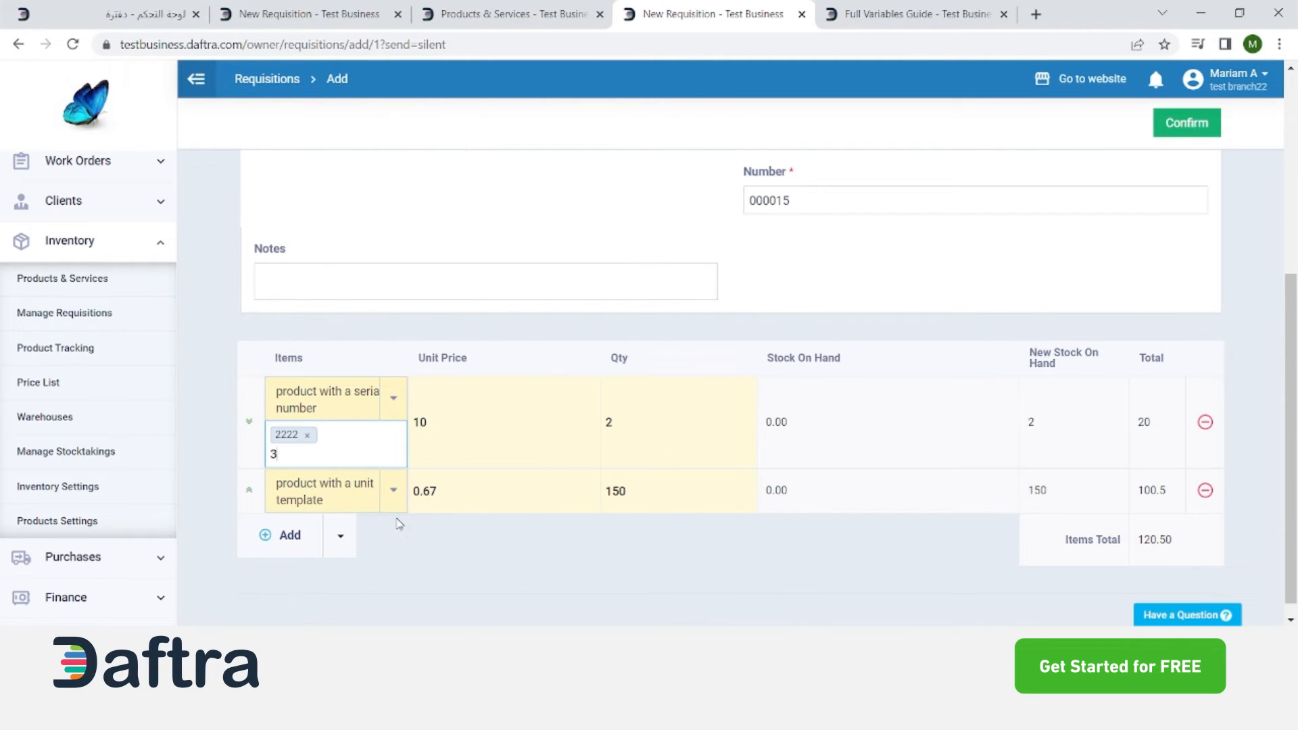
{"action": "key", "text": "Return"}
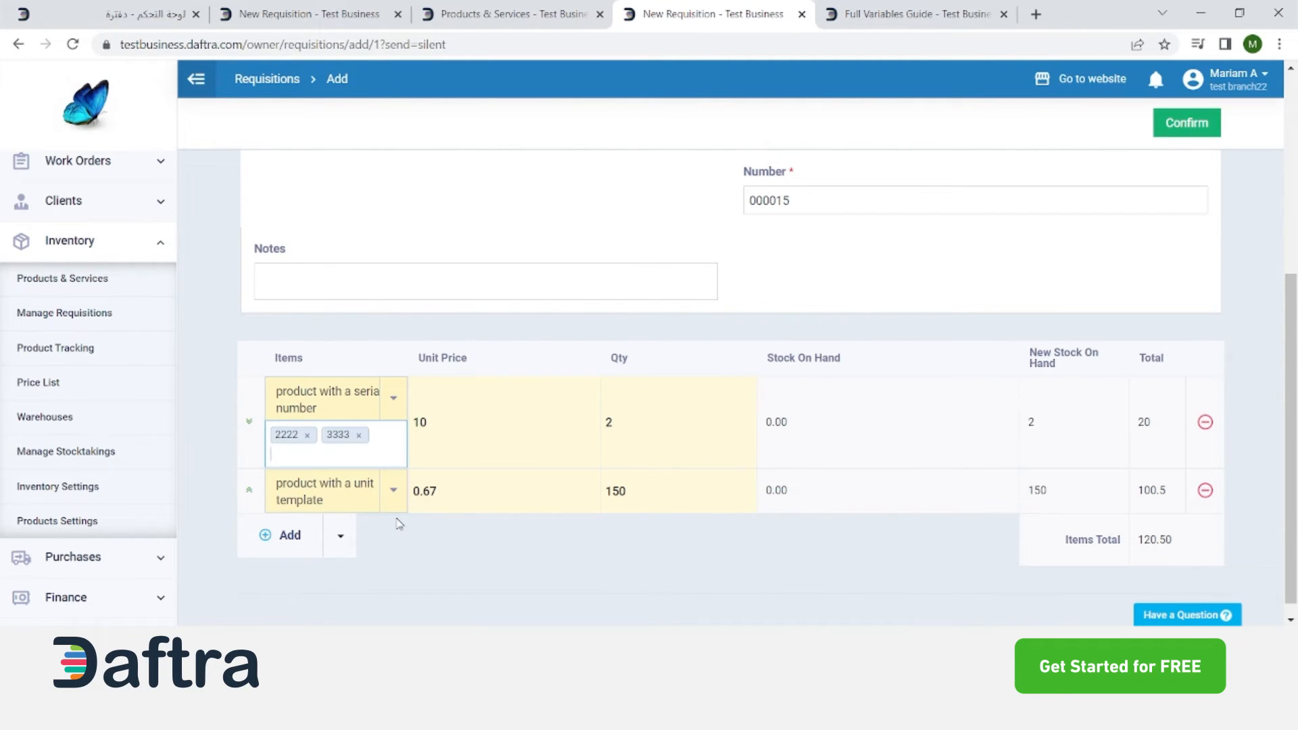
{"action": "scroll", "coordinate": [1082, 169], "scroll_direction": "up", "scroll_amount": 3}
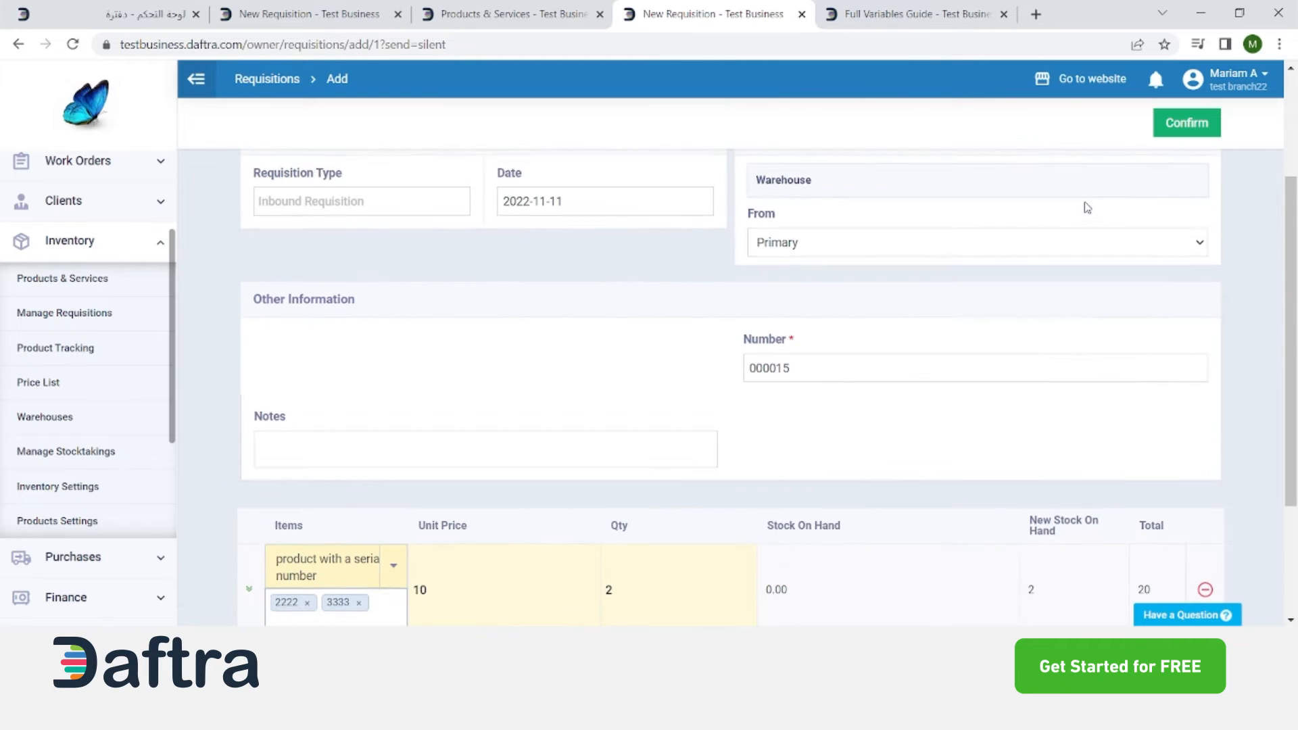
{"action": "left_click", "coordinate": [1174, 129]}
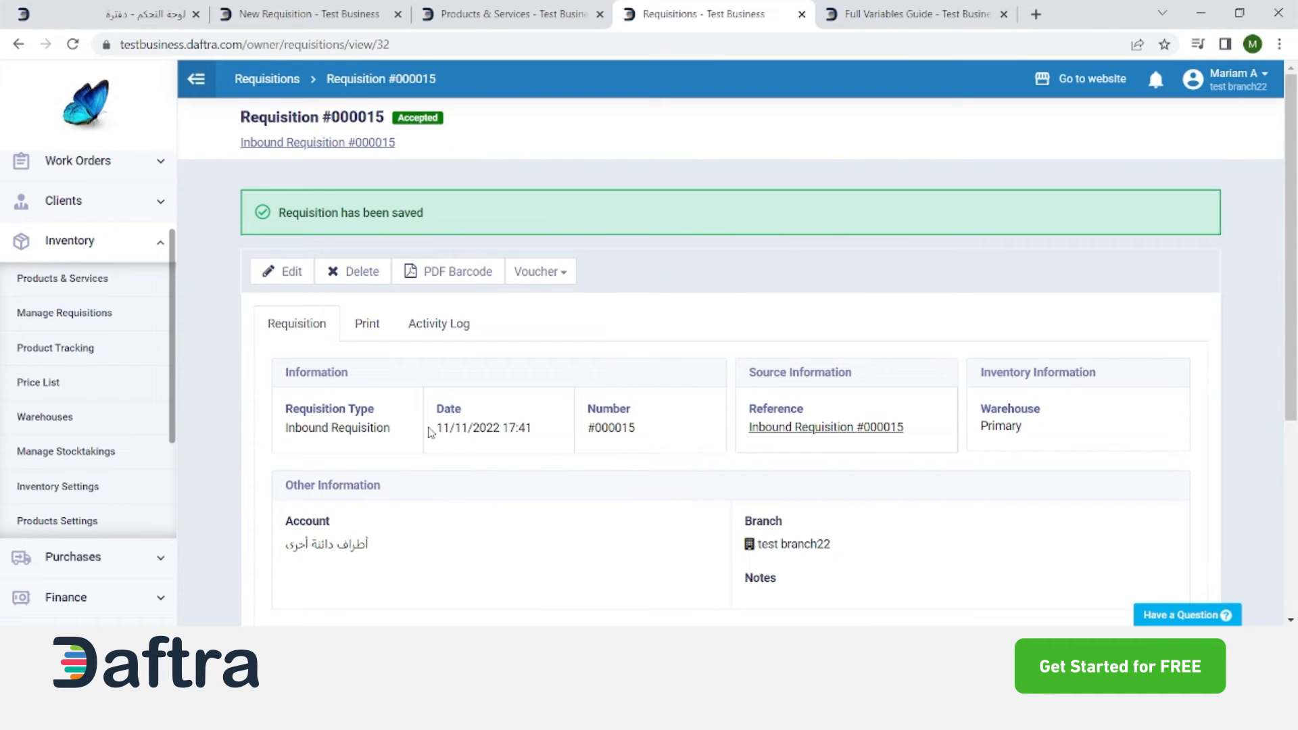
View the saved requisition's print version and activity log, and refresh the product list to check both received products' stock
{"action": "left_click", "coordinate": [371, 325]}
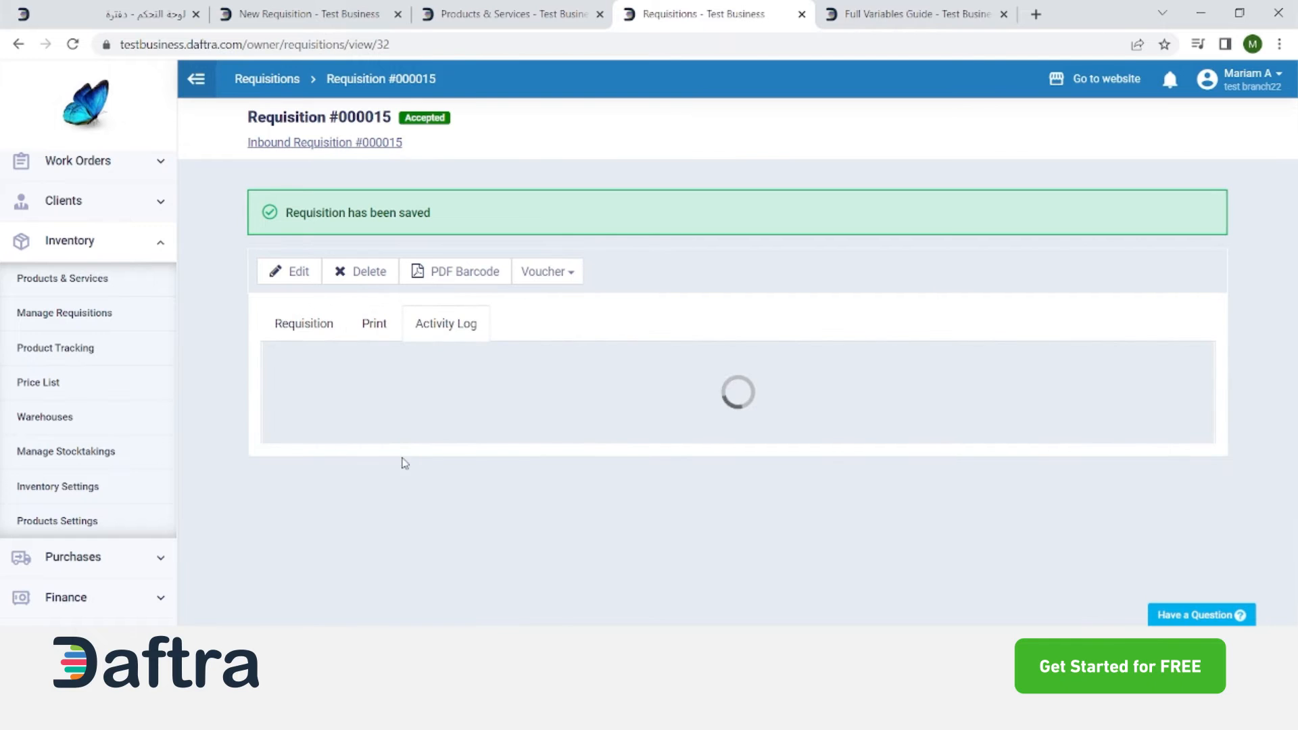
{"action": "left_click", "coordinate": [517, 8]}
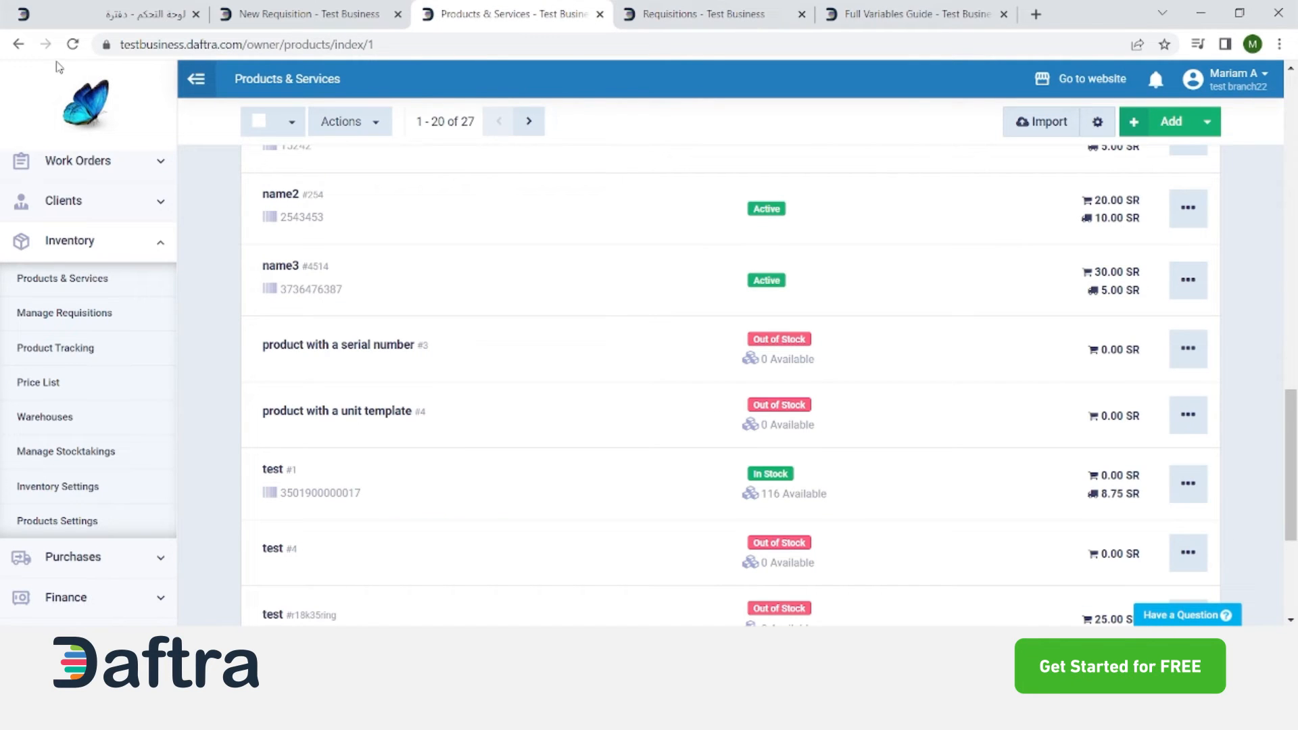
{"action": "left_click", "coordinate": [73, 44]}
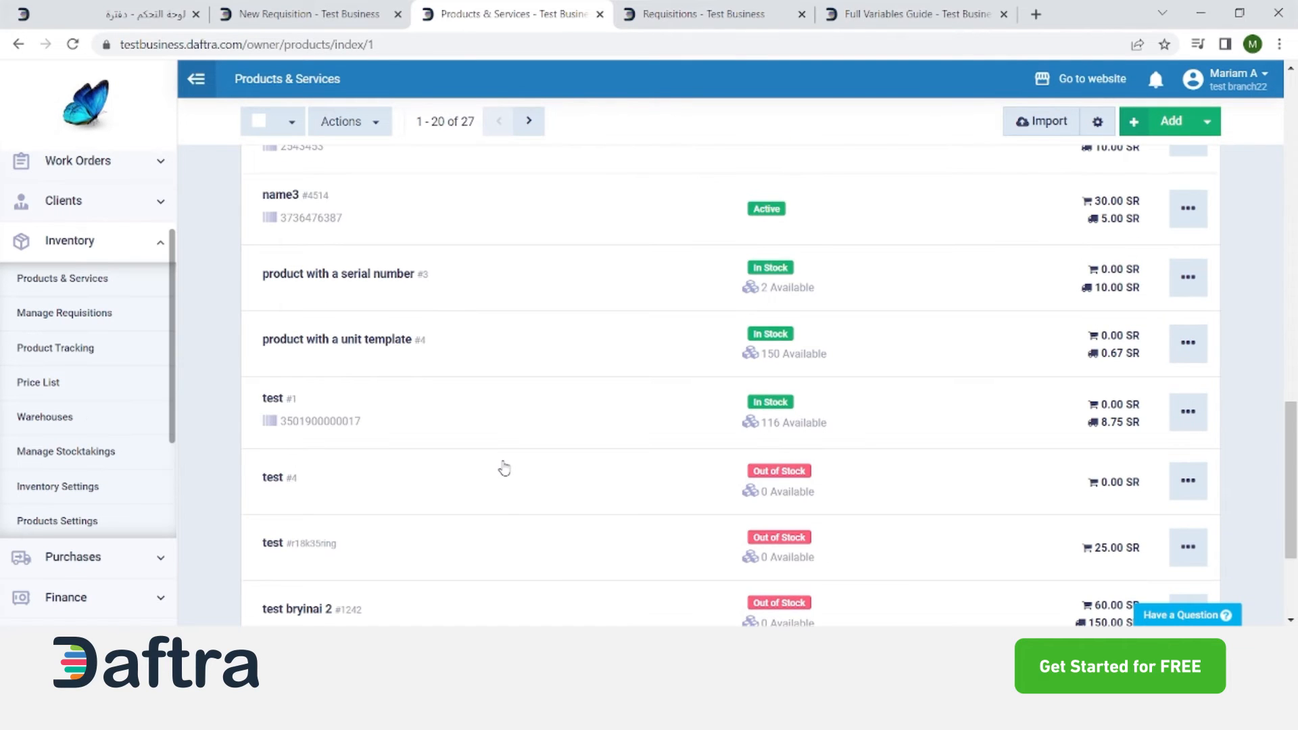
{"action": "scroll", "coordinate": [478, 397], "scroll_direction": "up", "scroll_amount": 2}
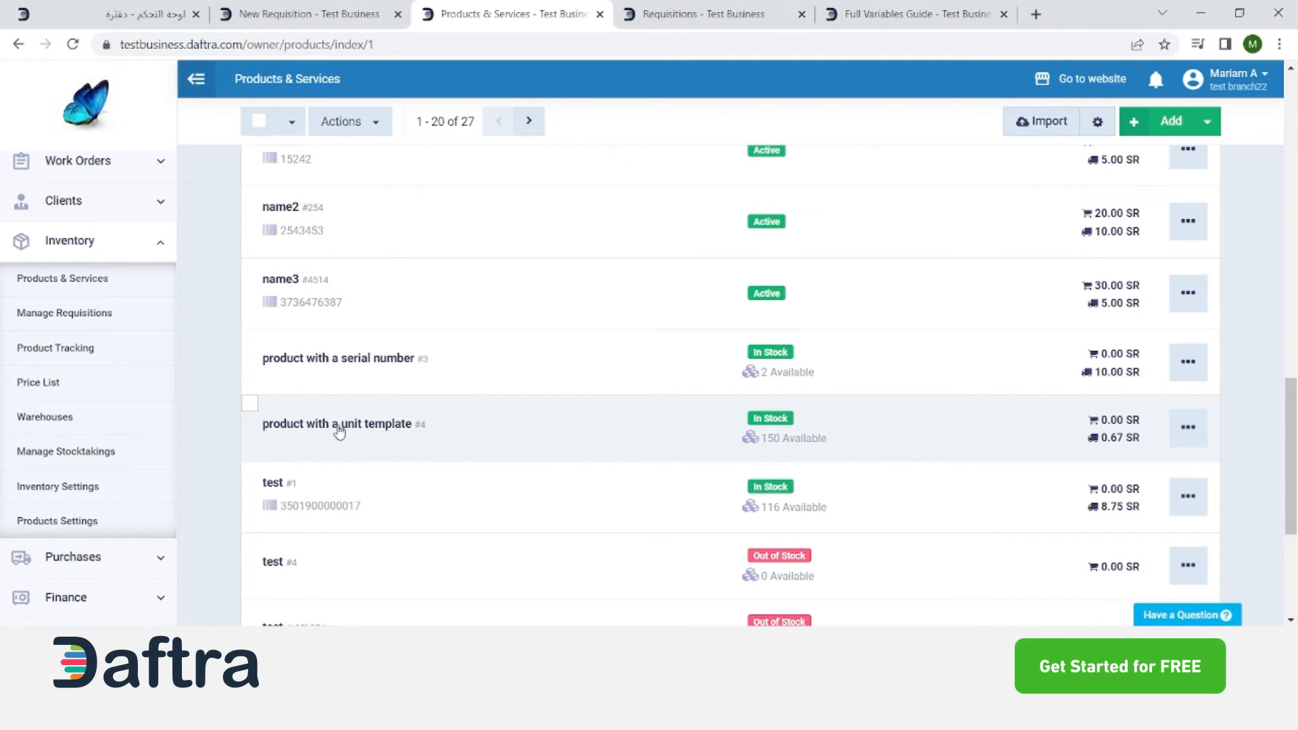
{"action": "scroll", "coordinate": [203, 385], "scroll_direction": "up", "scroll_amount": 1}
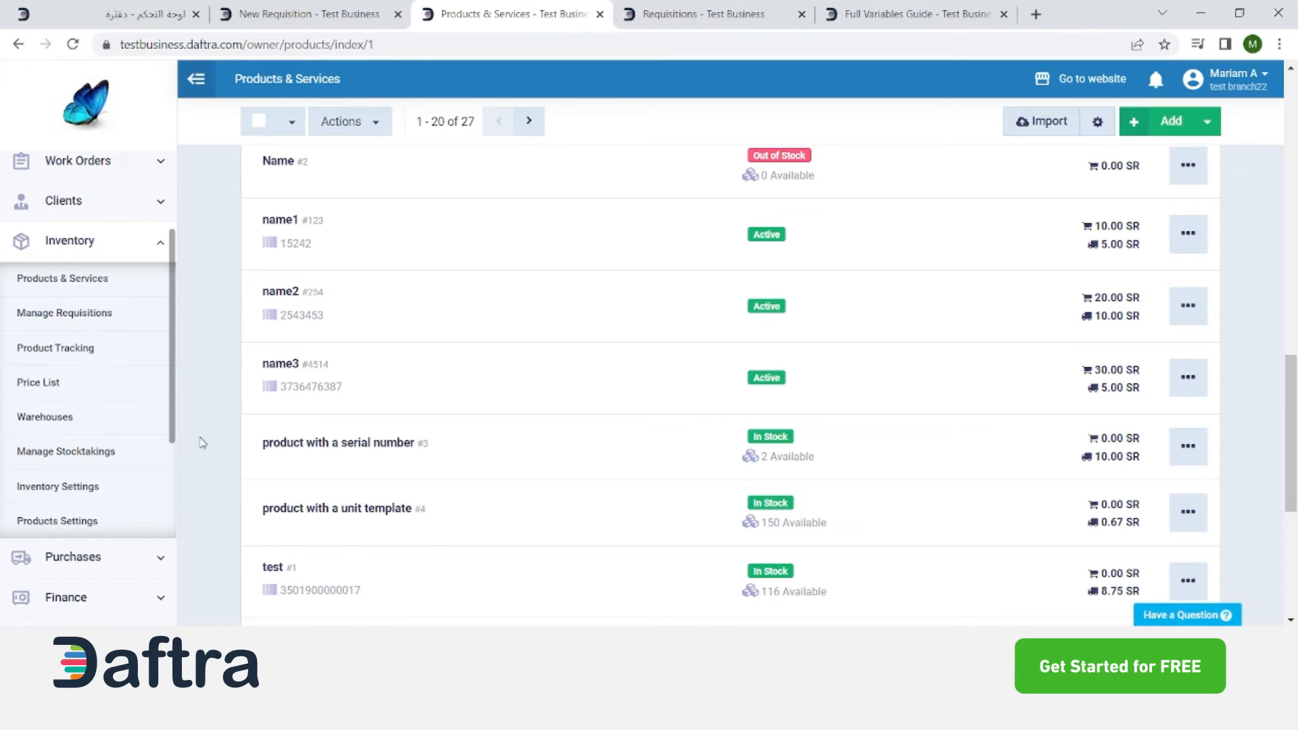
Open a new manual transfer requisition and examine its From and To warehouse choices and item table
{"action": "left_click", "coordinate": [72, 324]}
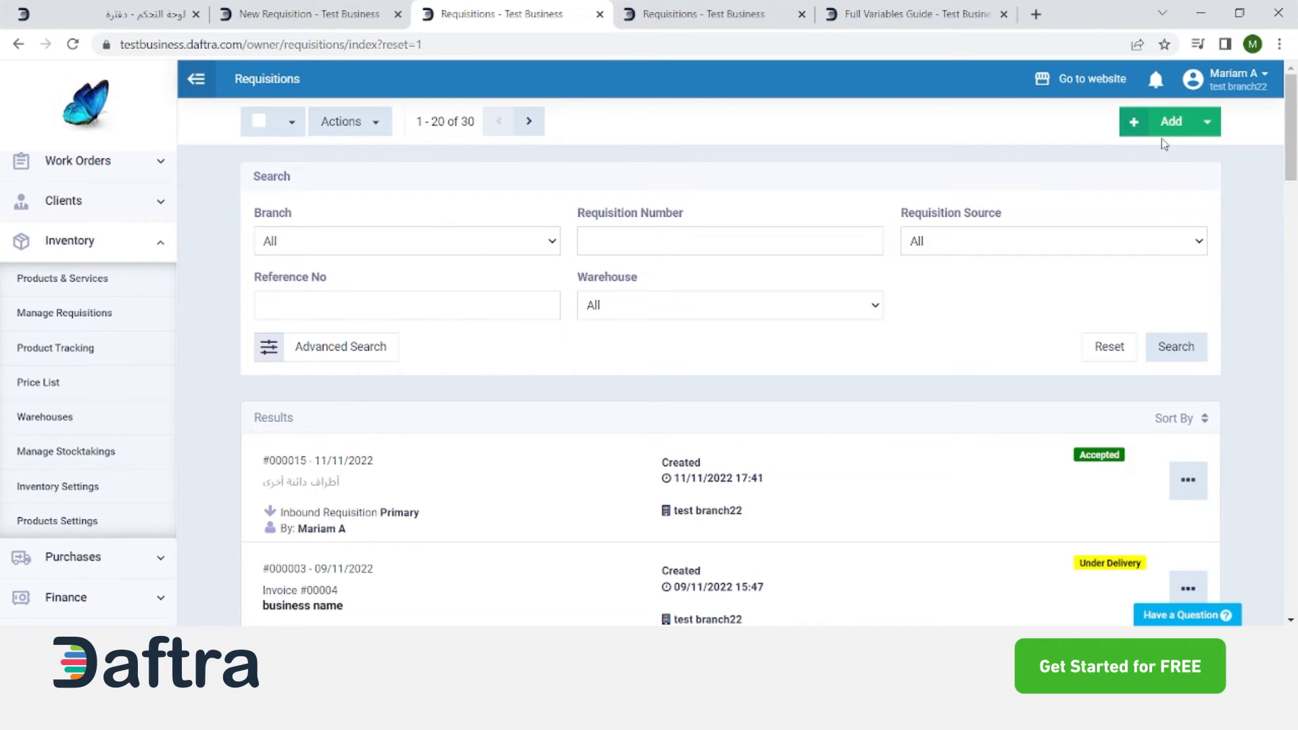
{"action": "left_click", "coordinate": [1207, 122]}
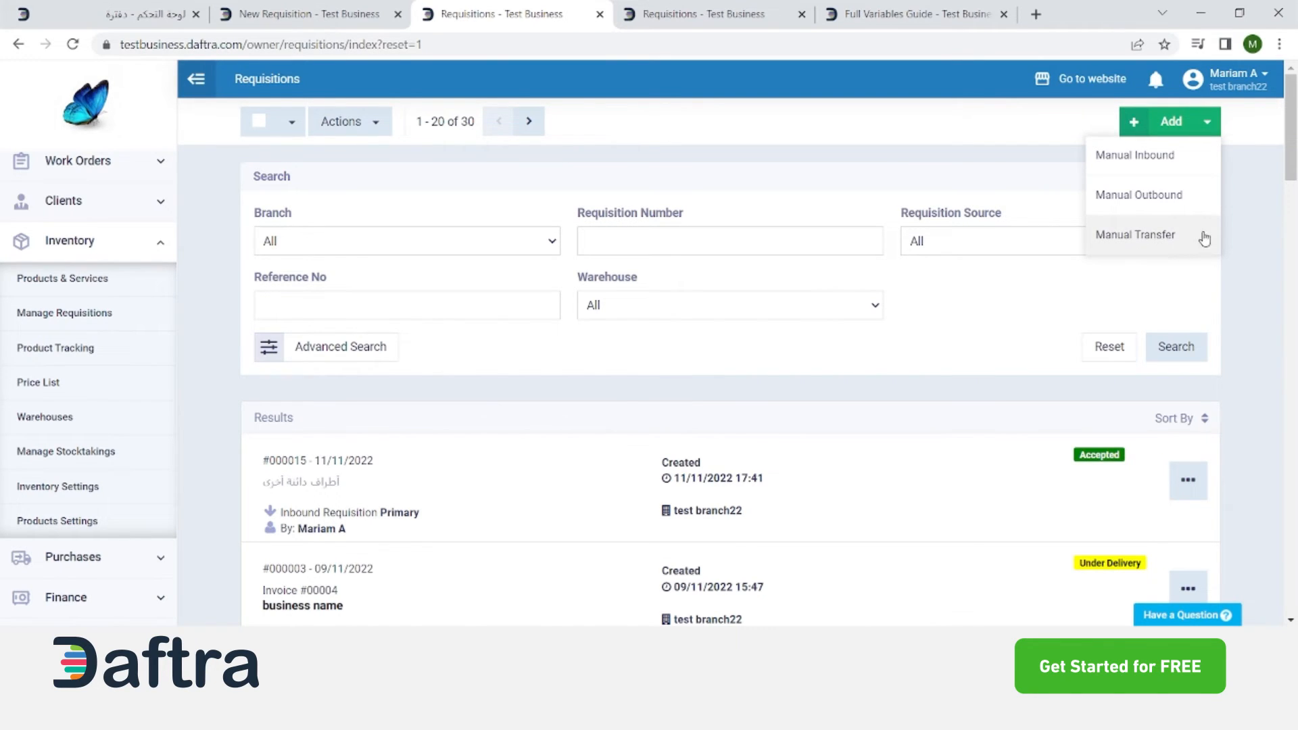
{"action": "left_click", "coordinate": [1157, 236]}
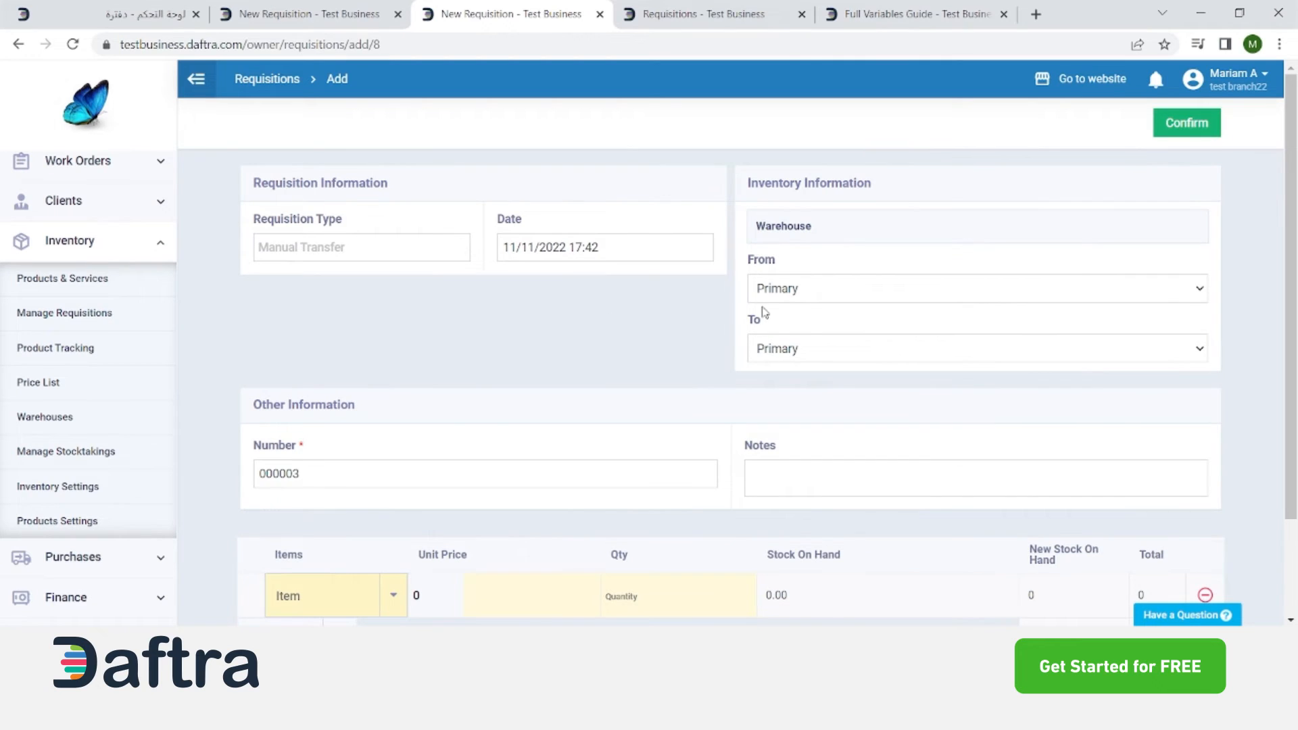
{"action": "left_click", "coordinate": [809, 298]}
{"action": "left_click", "coordinate": [752, 353]}
{"action": "left_click", "coordinate": [616, 364]}
{"action": "scroll", "coordinate": [603, 376], "scroll_direction": "down", "scroll_amount": 2}
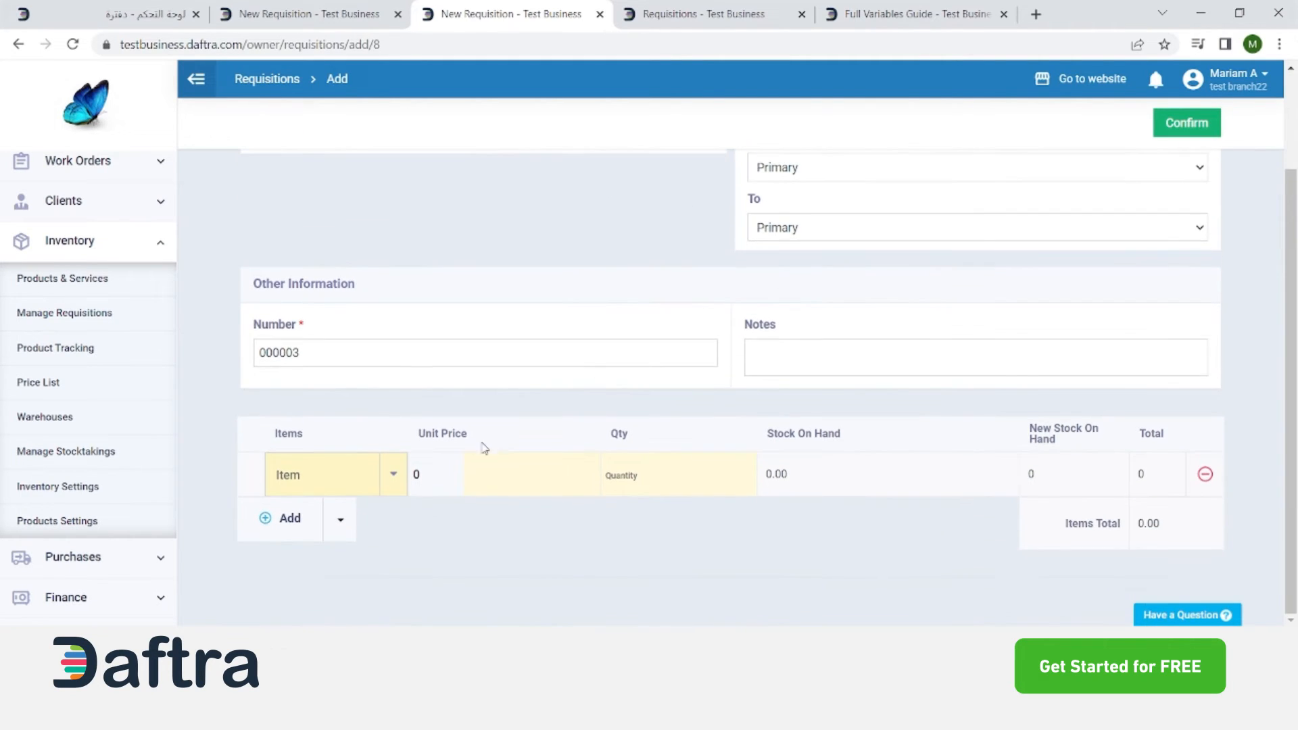
Look at the Paste from Sheet window for the transfer requisition's items and close it without importing
{"action": "left_click", "coordinate": [341, 535]}
{"action": "left_click", "coordinate": [325, 568]}
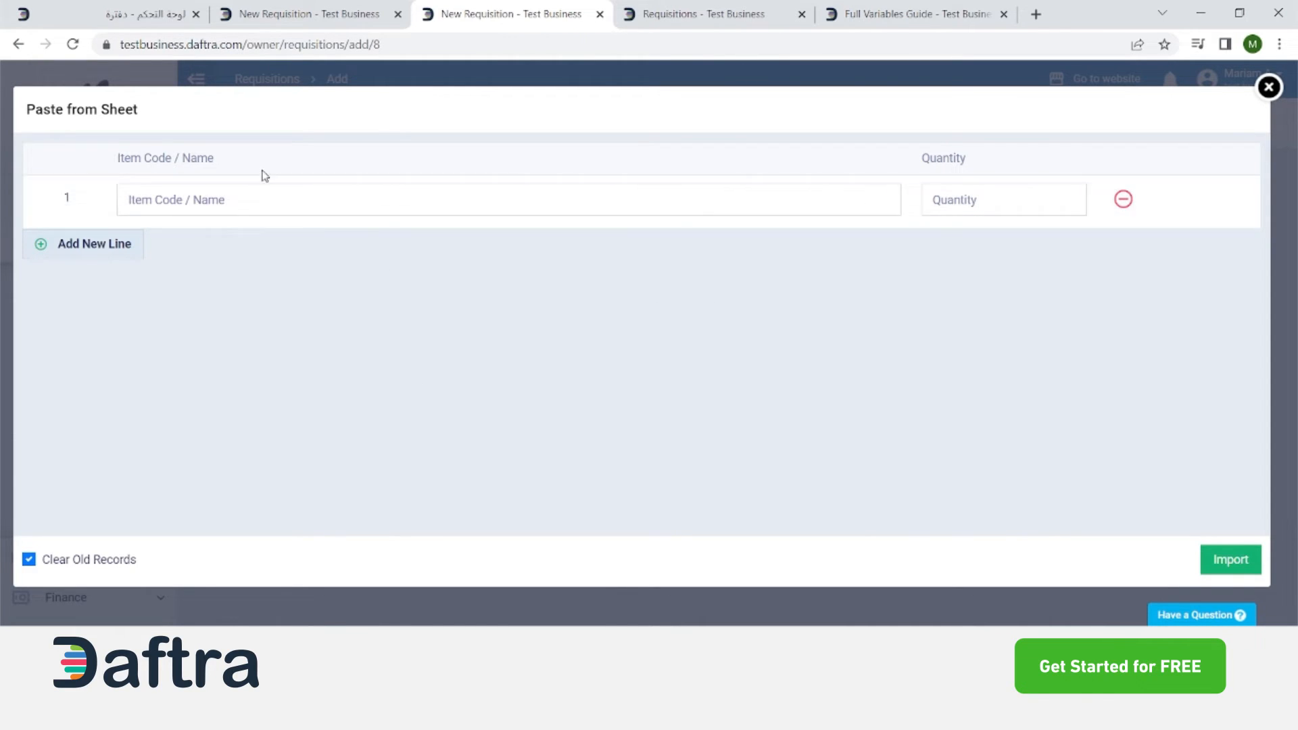
{"action": "left_click", "coordinate": [1269, 88]}
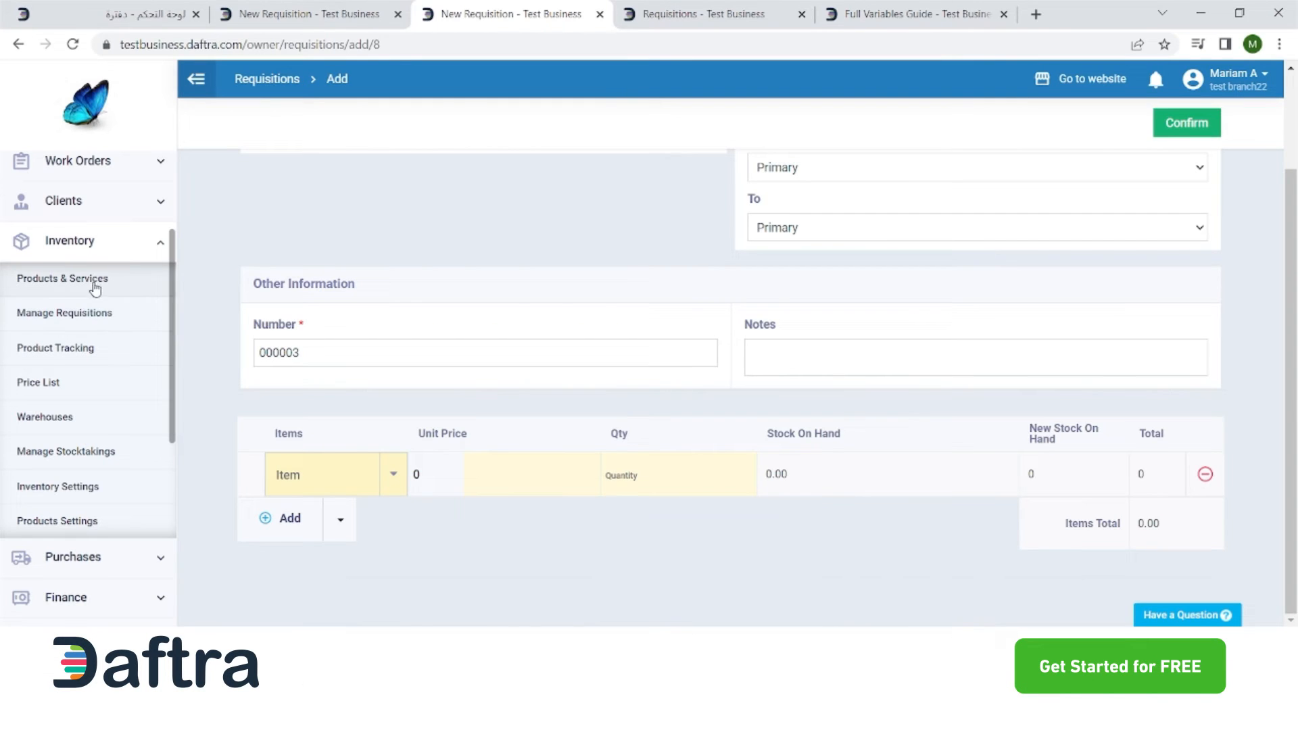
Find "product with a serial number" in the Products & Services list and view its details
{"action": "left_click", "coordinate": [64, 282]}
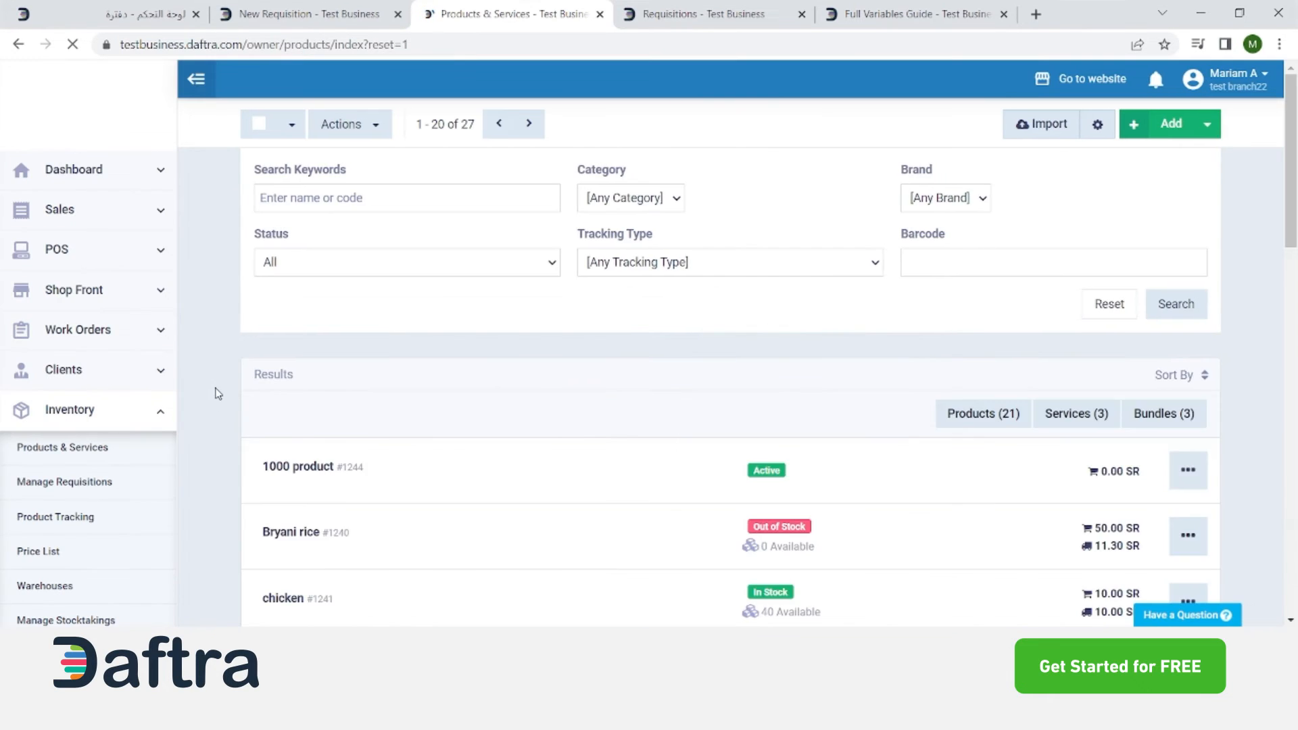
{"action": "scroll", "coordinate": [377, 449], "scroll_direction": "down", "scroll_amount": 10}
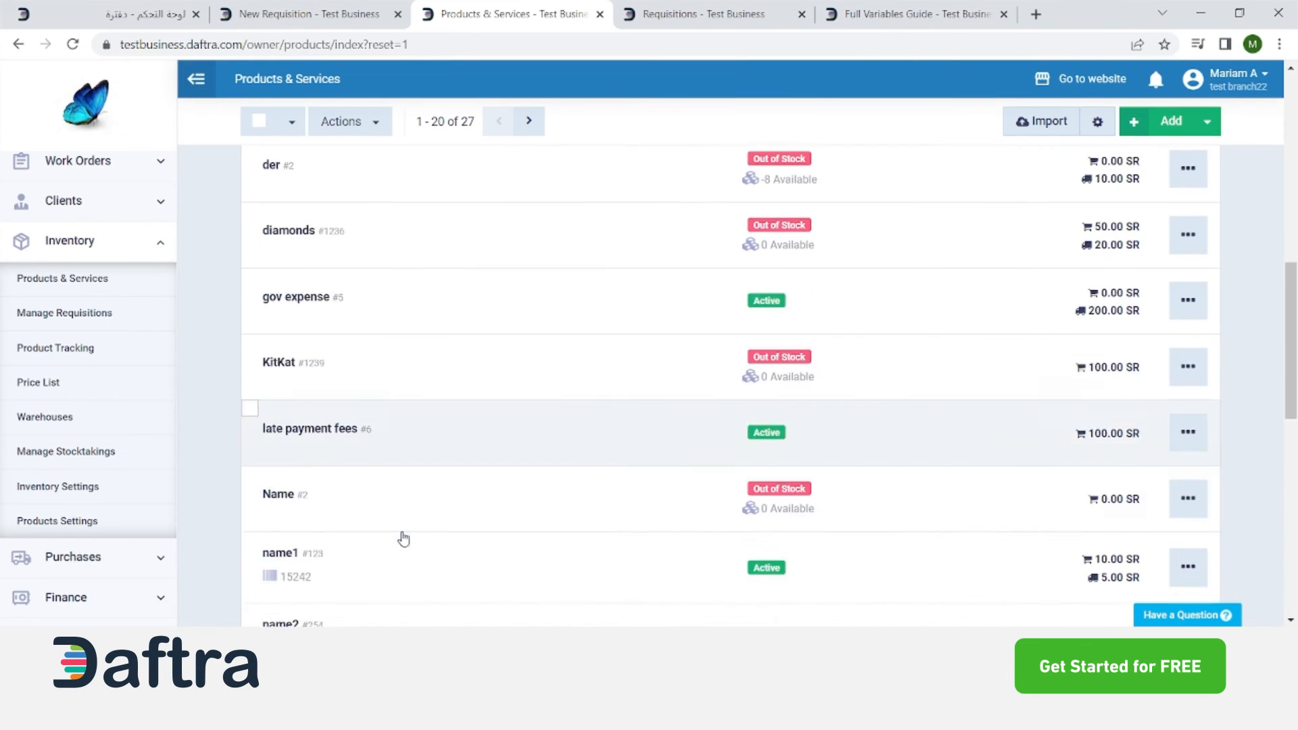
{"action": "scroll", "coordinate": [470, 492], "scroll_direction": "down", "scroll_amount": 1}
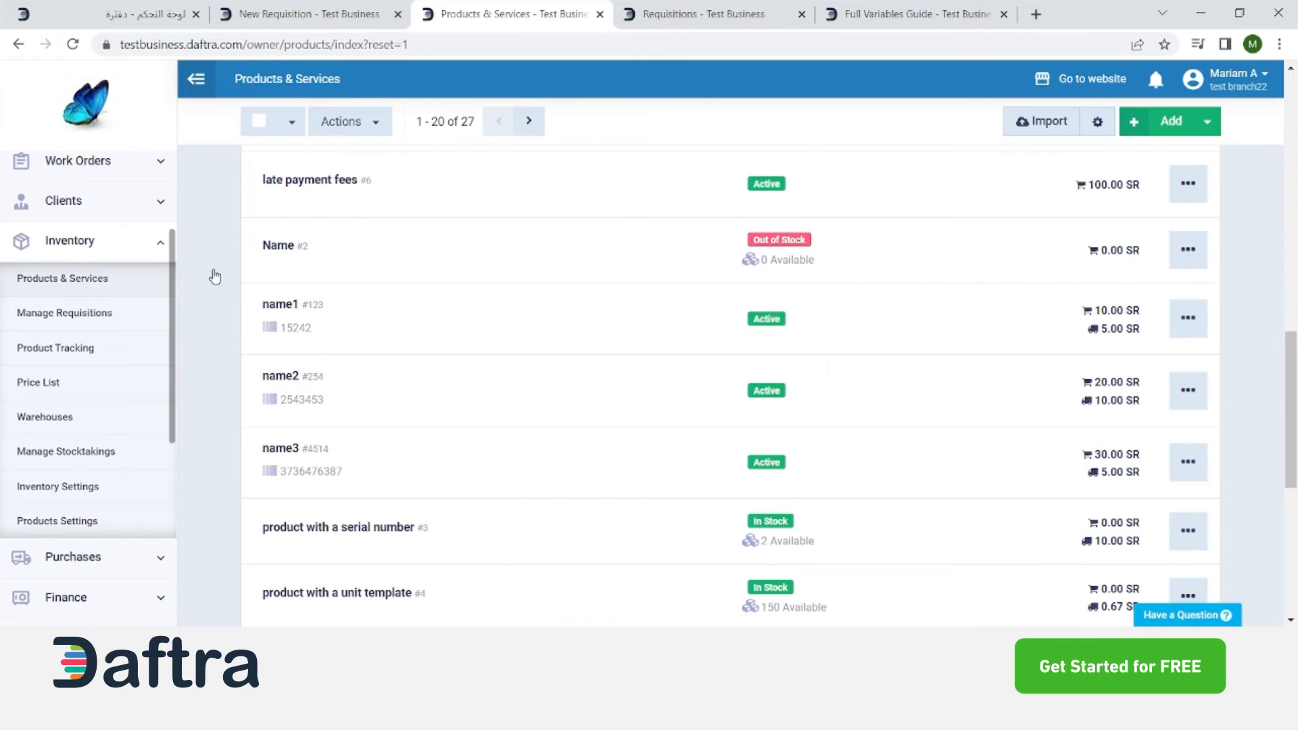
{"action": "scroll", "coordinate": [460, 453], "scroll_direction": "down", "scroll_amount": 3}
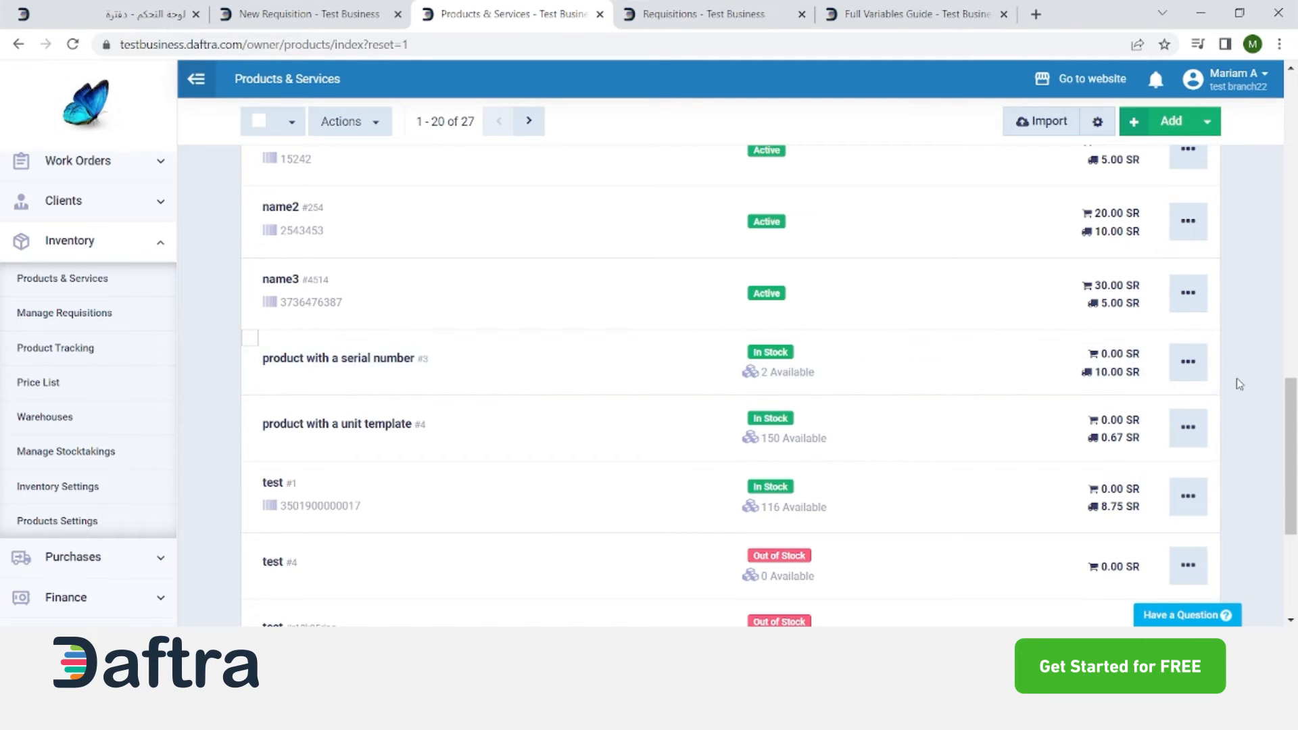
{"action": "left_click", "coordinate": [1188, 362]}
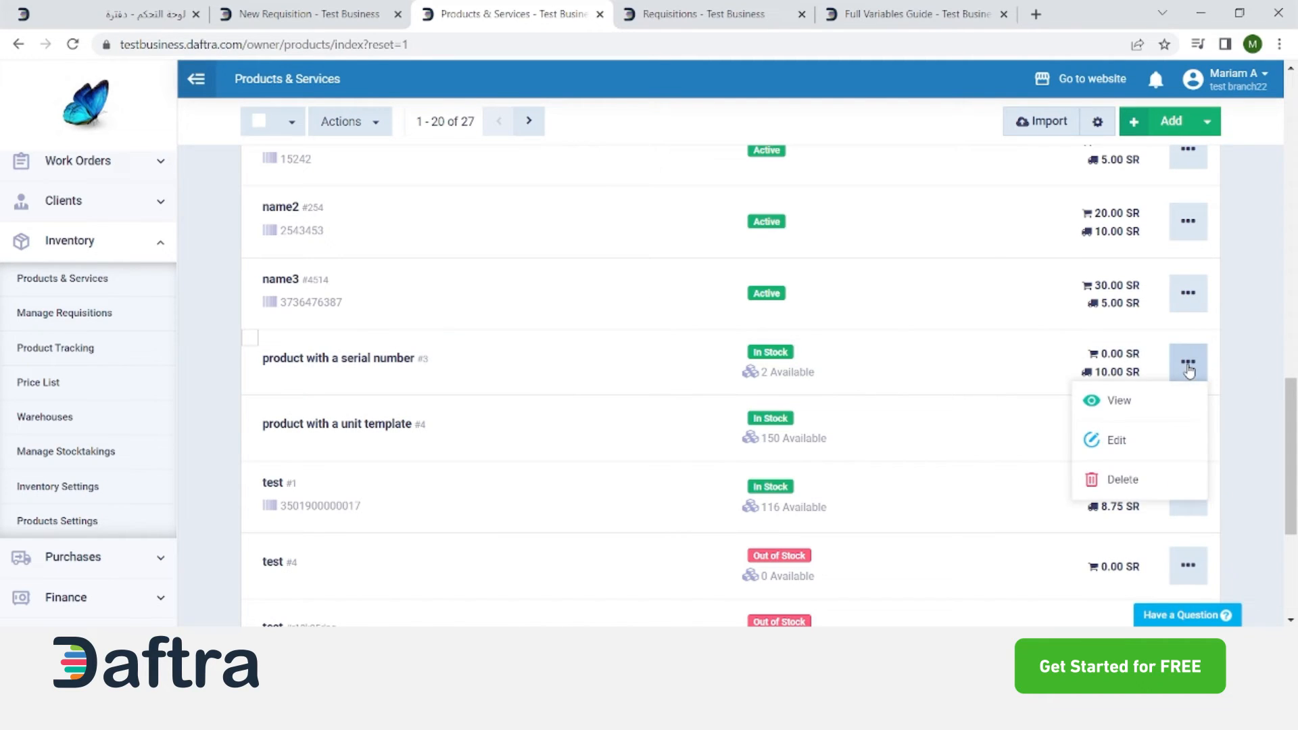
{"action": "left_click", "coordinate": [1153, 402]}
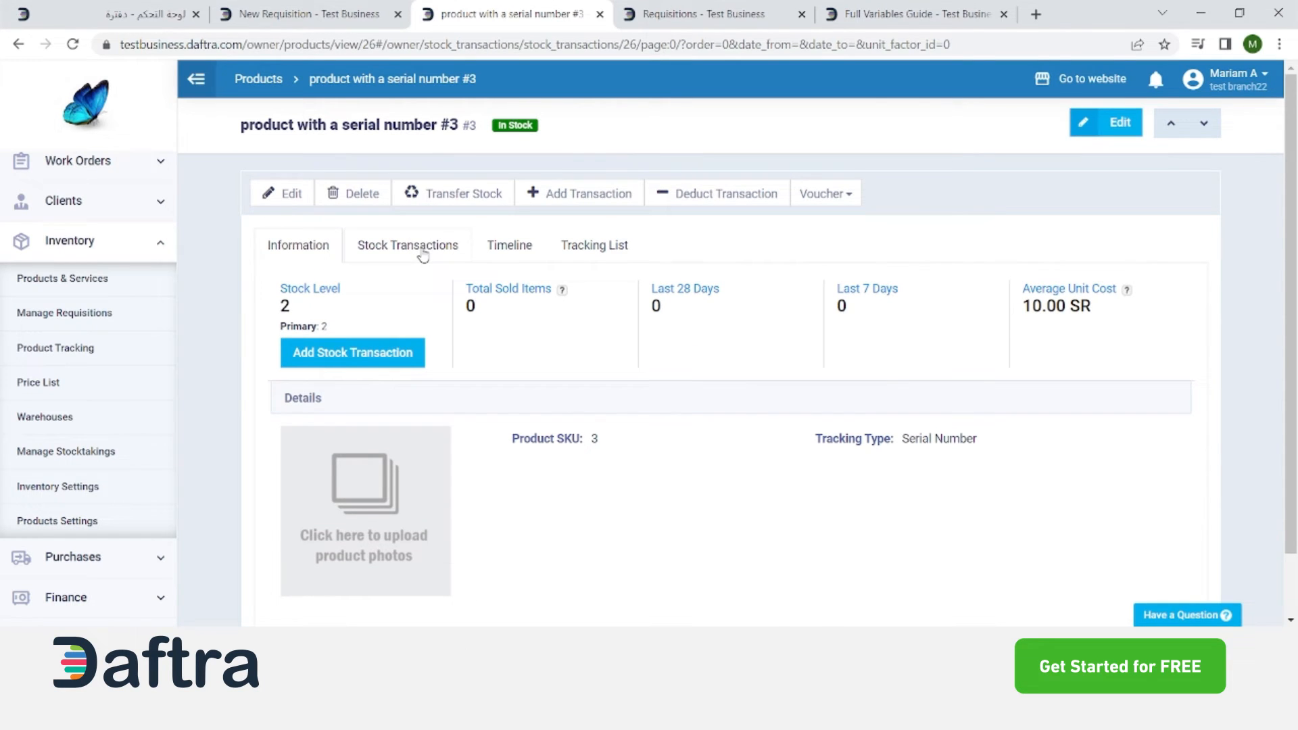
Review the serial number product's stock transactions and its stock level in the Primary warehouse
{"action": "left_click", "coordinate": [422, 250]}
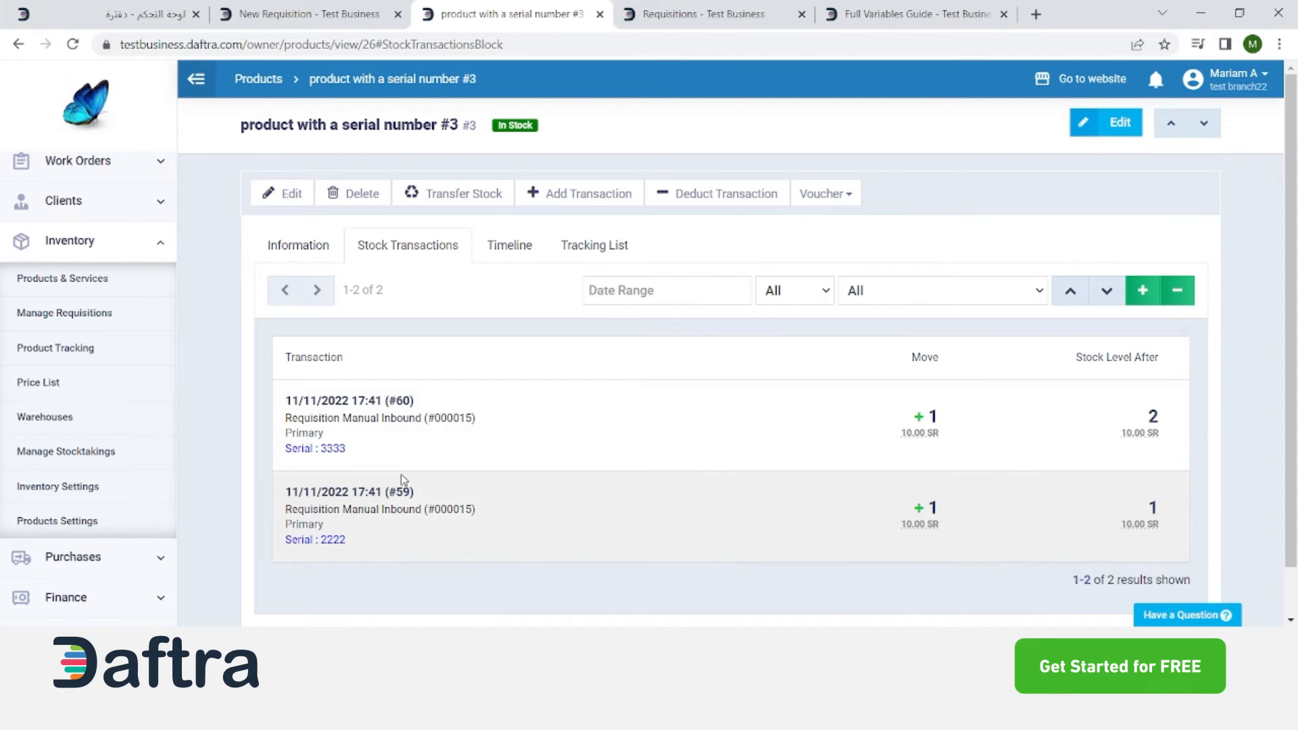
{"action": "left_click", "coordinate": [302, 247]}
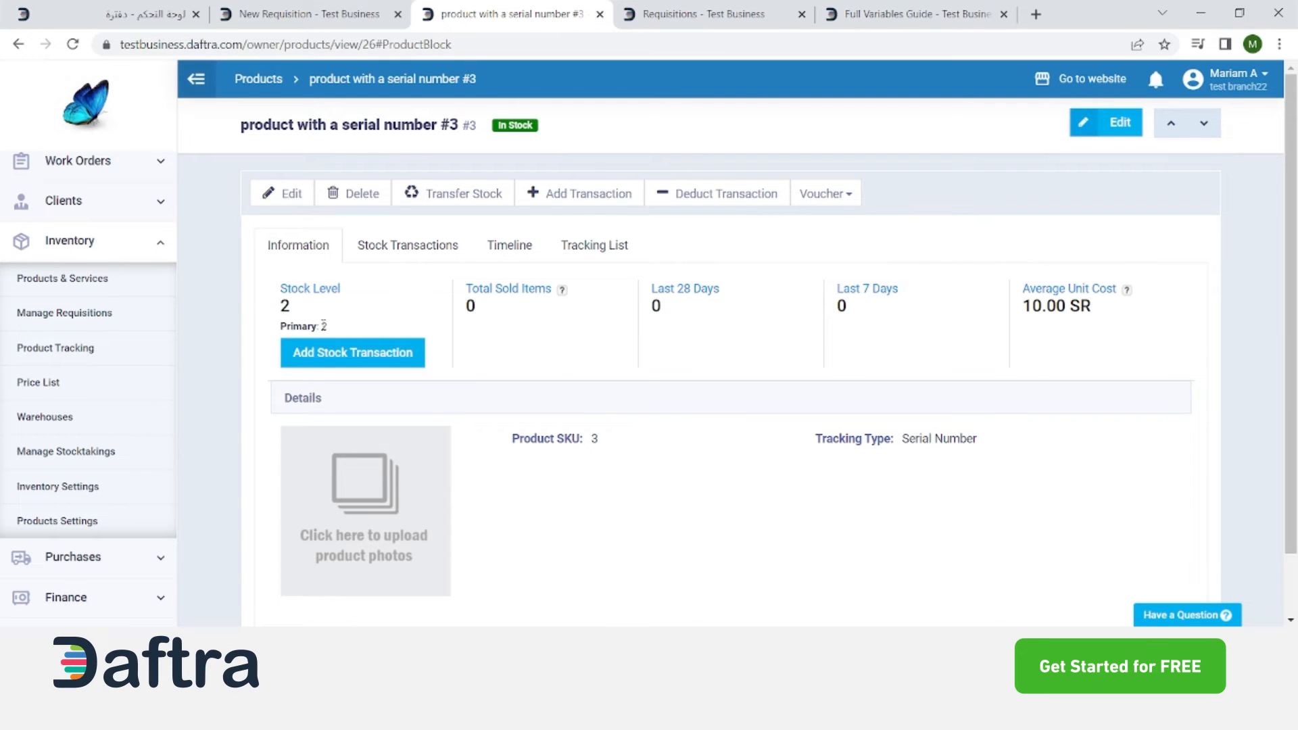
{"action": "left_click_drag", "start_coordinate": [279, 330], "coordinate": [337, 335]}
{"action": "left_click", "coordinate": [336, 336]}
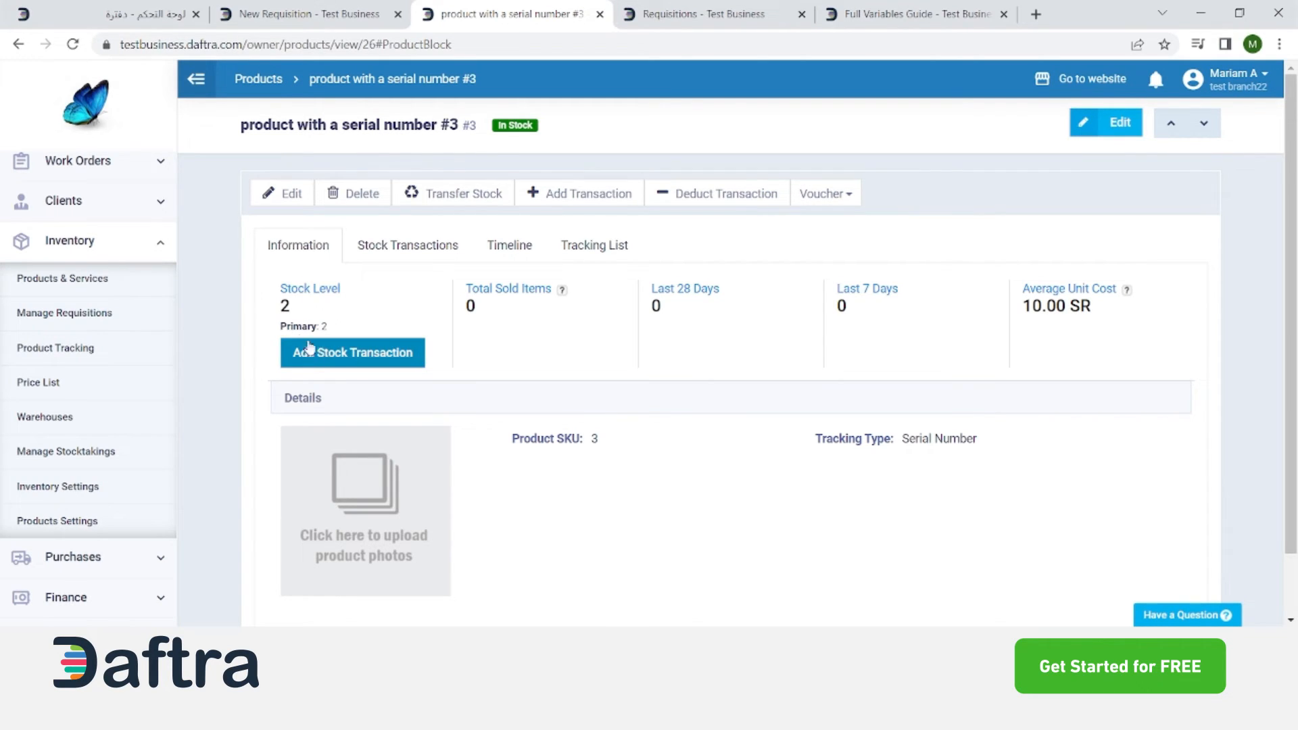
{"action": "mouse_move", "coordinate": [275, 312]}
{"action": "left_mouse_down"}
{"action": "mouse_move", "coordinate": [311, 313]}
{"action": "mouse_move", "coordinate": [291, 333]}
{"action": "mouse_move", "coordinate": [346, 335]}
{"action": "left_mouse_up"}
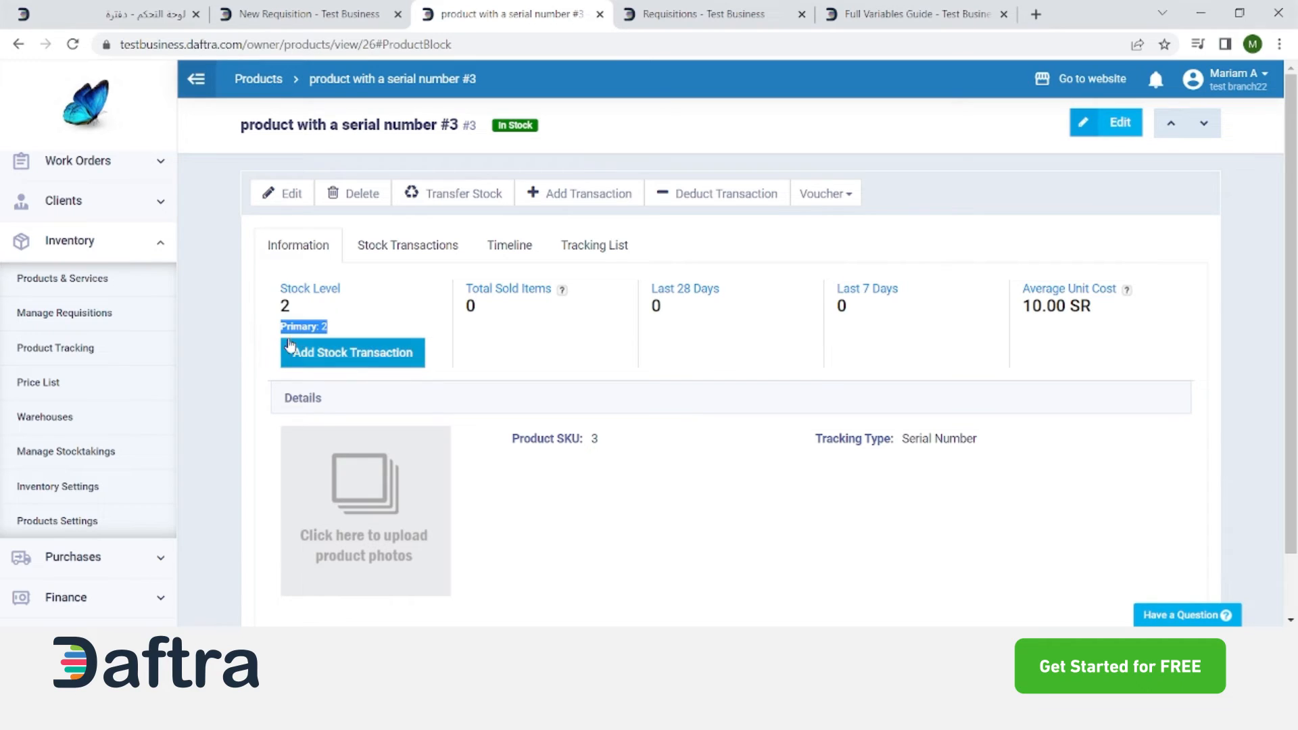
{"action": "left_click", "coordinate": [343, 334]}
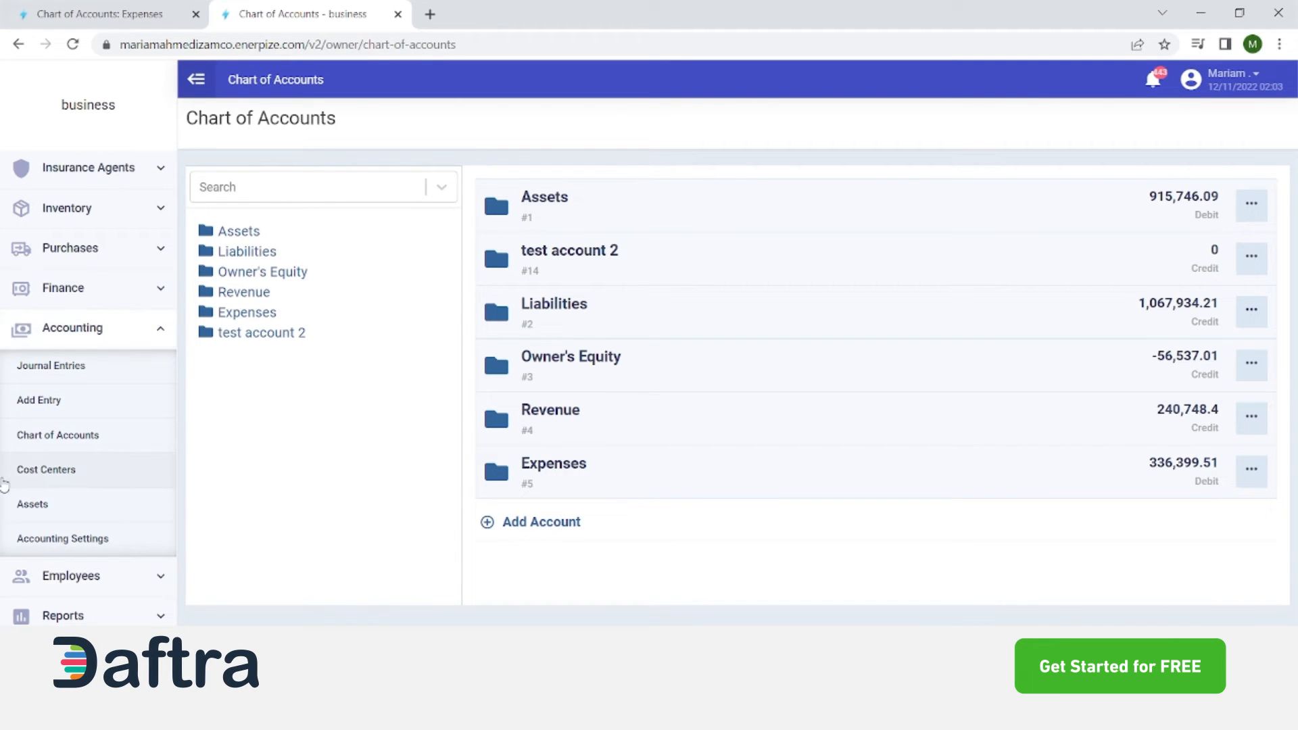
Open Cost Centers, examine the new cost center form's name, code and parent choices, and close it without saving
{"action": "scroll", "coordinate": [72, 416], "scroll_direction": "down", "scroll_amount": 2}
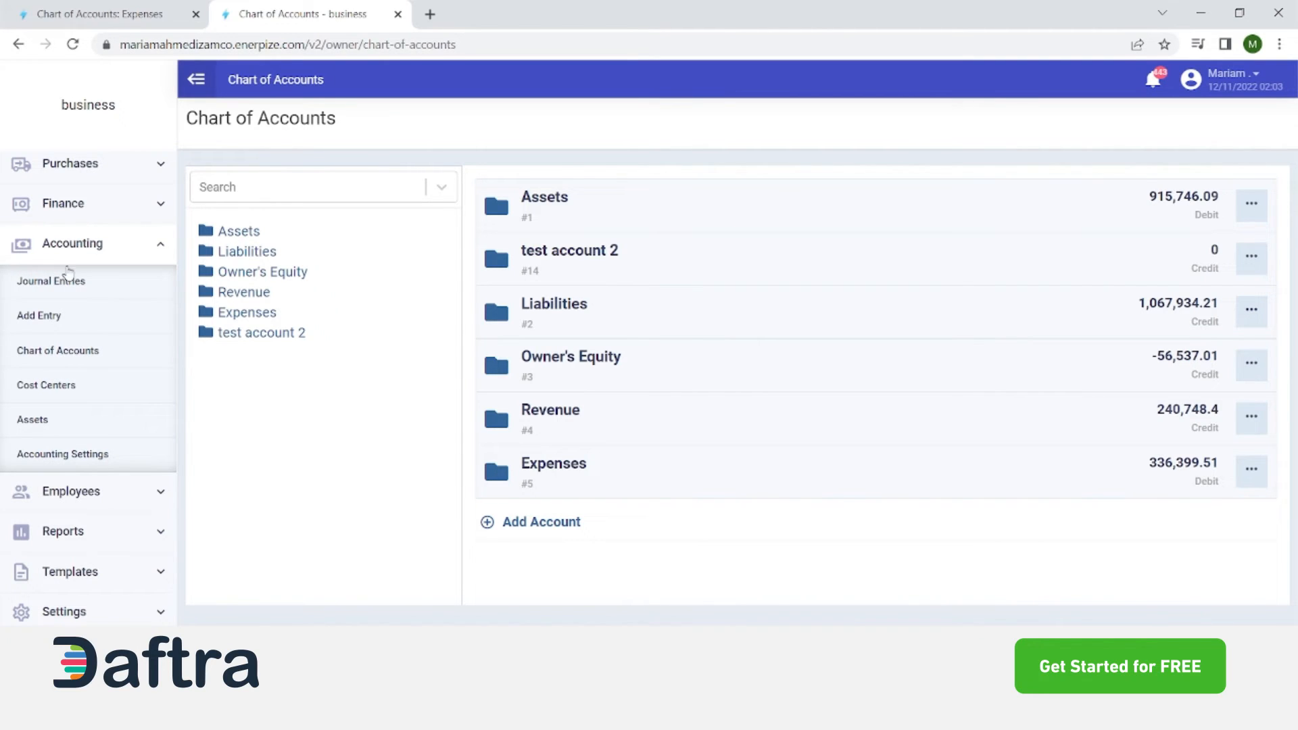
{"action": "left_click", "coordinate": [79, 397]}
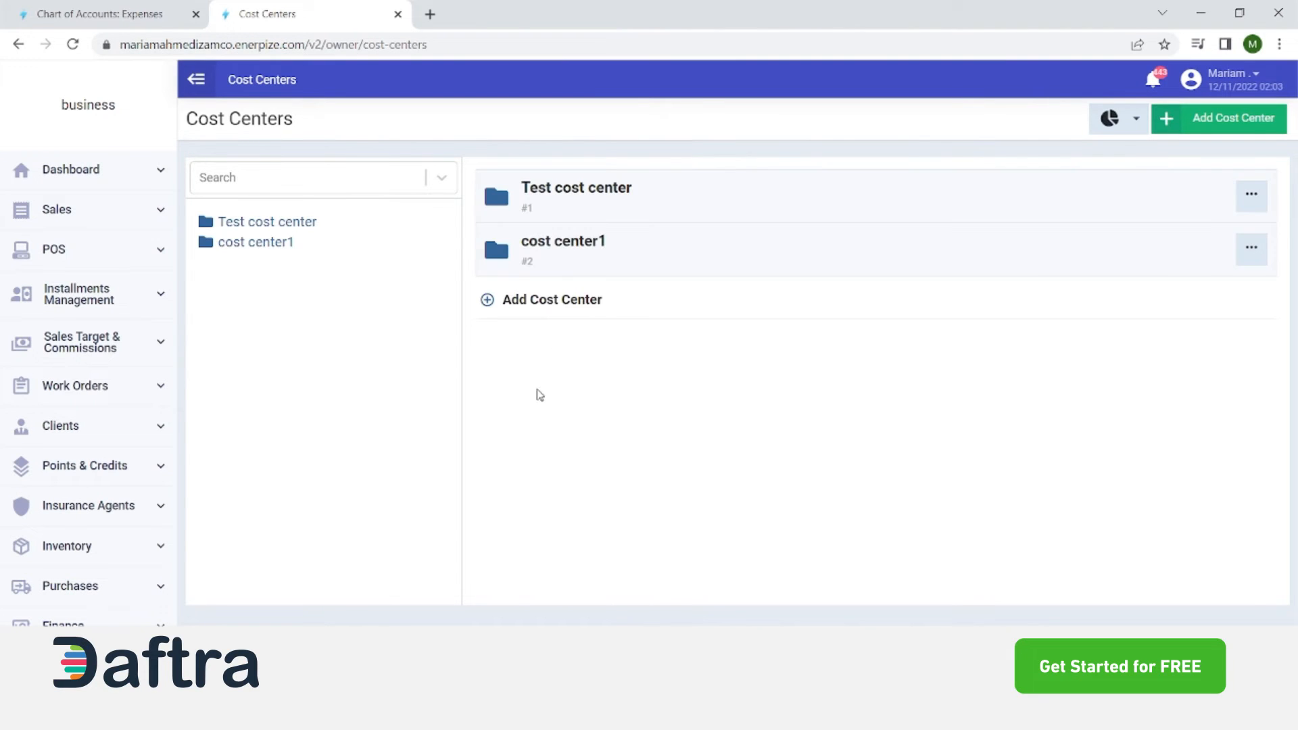
{"action": "left_click", "coordinate": [1211, 130]}
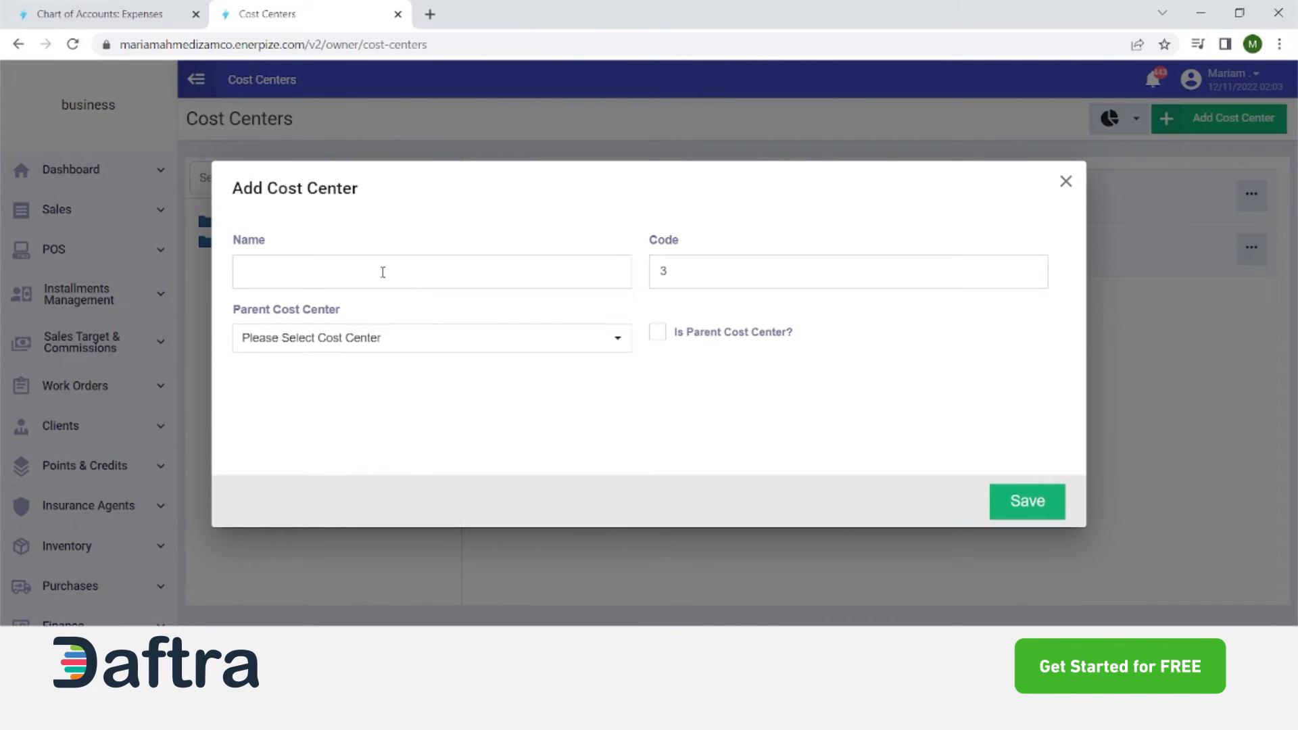
{"action": "left_click", "coordinate": [378, 271]}
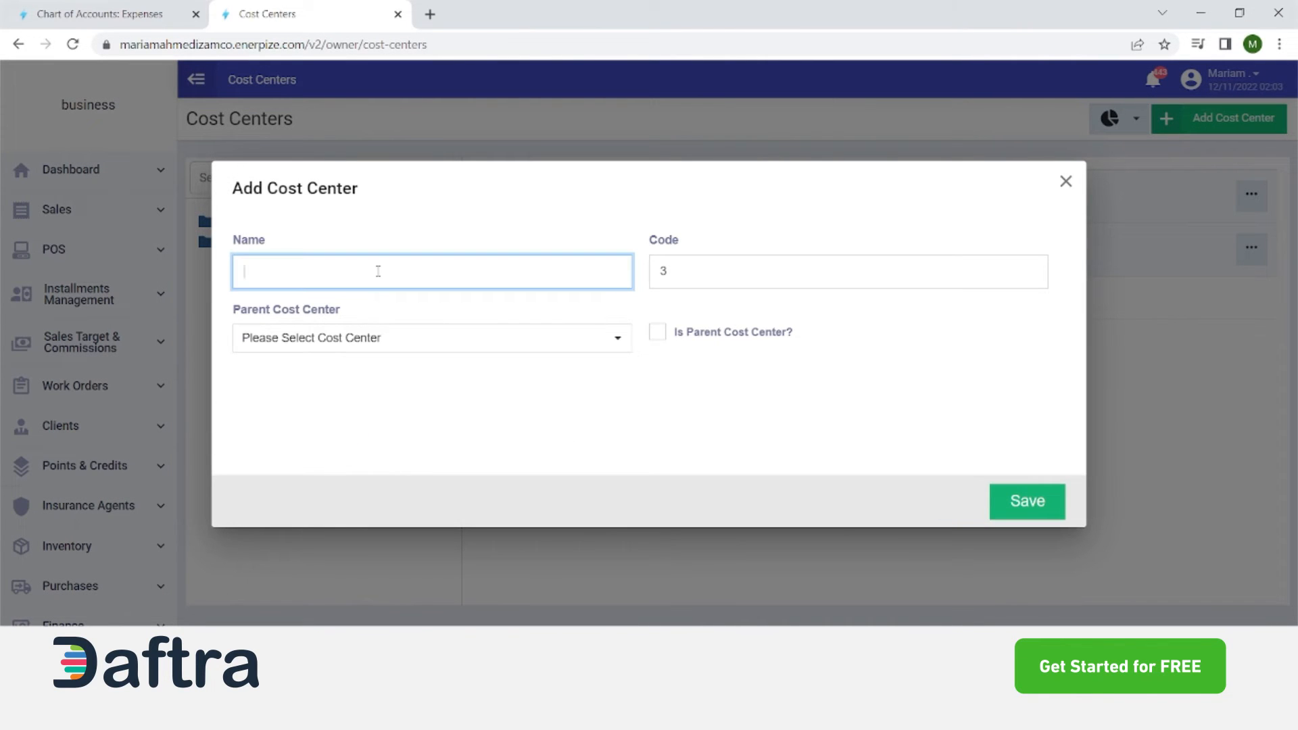
{"action": "left_click", "coordinate": [682, 282]}
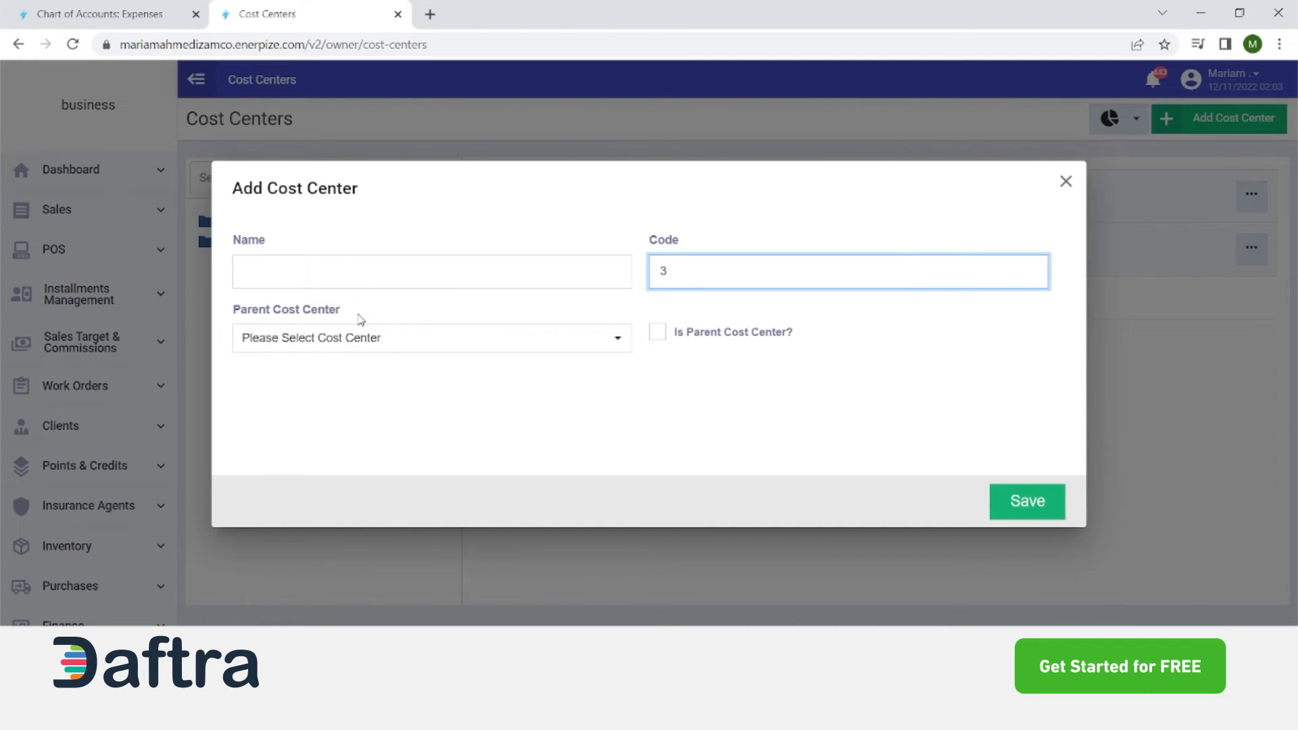
{"action": "left_click", "coordinate": [340, 348]}
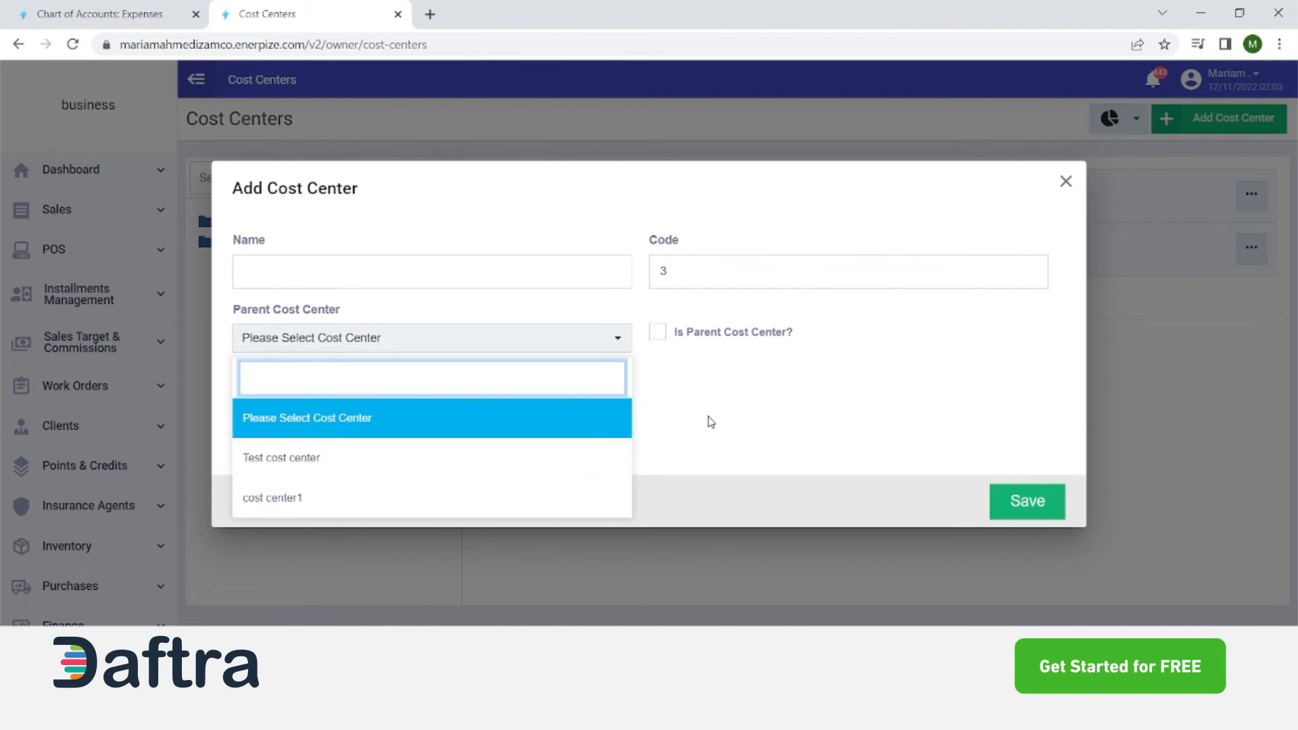
{"action": "left_click", "coordinate": [710, 423]}
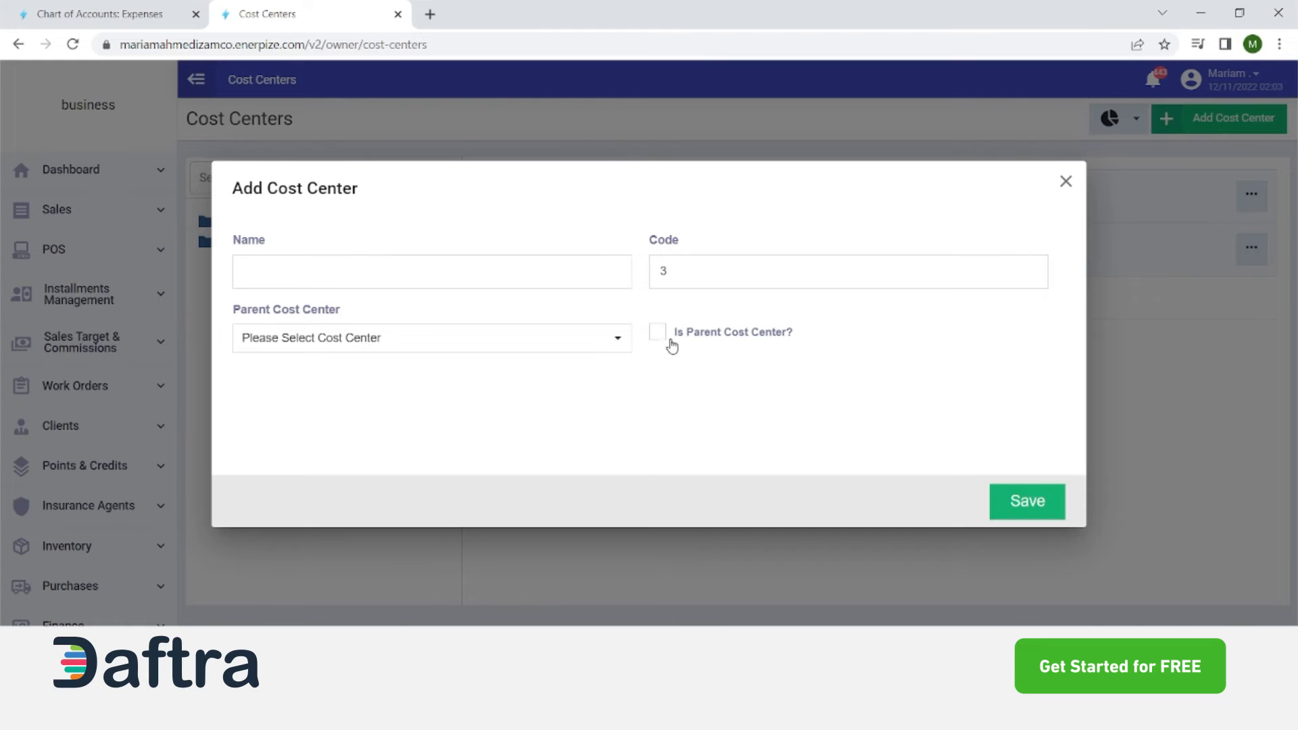
{"action": "left_click", "coordinate": [1066, 182]}
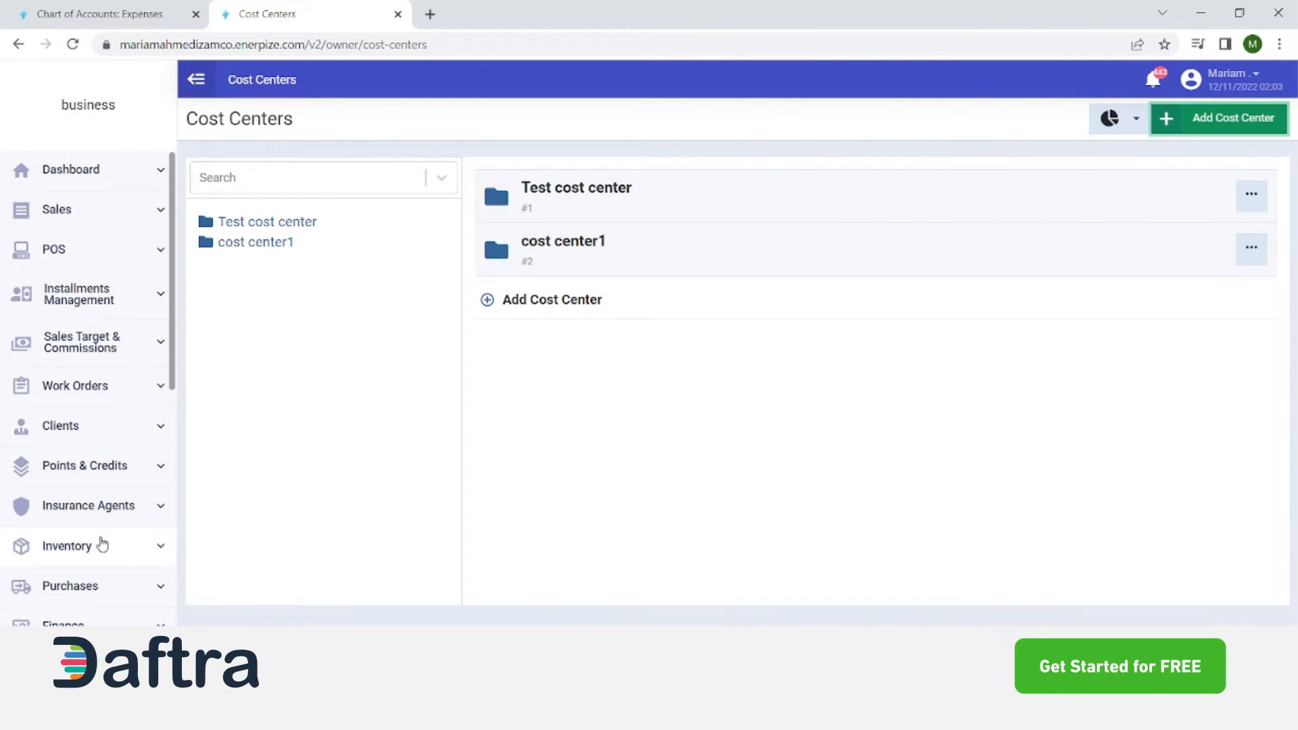
Look over the cost center list's report options and open the Chart of Accounts in a separate browser tab
{"action": "scroll", "coordinate": [101, 542], "scroll_direction": "down", "scroll_amount": 3}
{"action": "left_click", "coordinate": [1144, 129]}
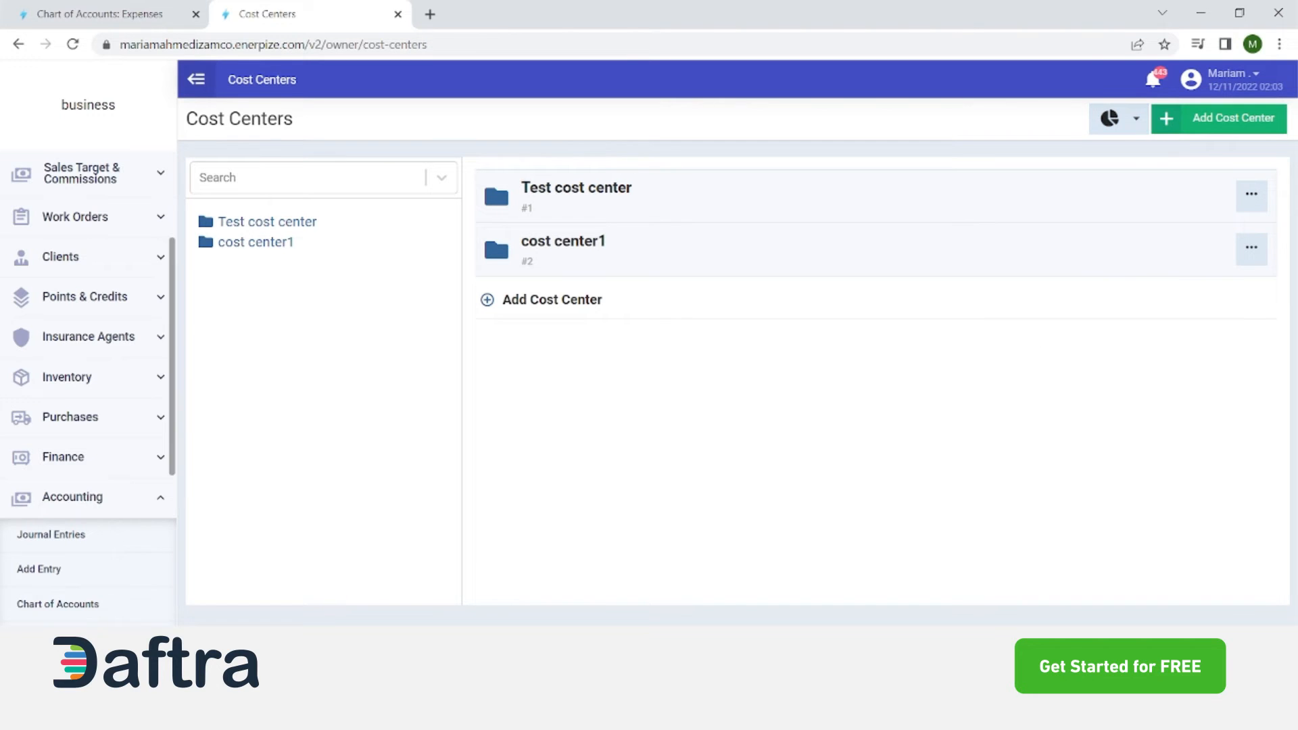
{"action": "scroll", "coordinate": [50, 570], "scroll_direction": "down", "scroll_amount": 2}
{"action": "scroll", "coordinate": [50, 570], "scroll_direction": "down", "scroll_amount": 2}
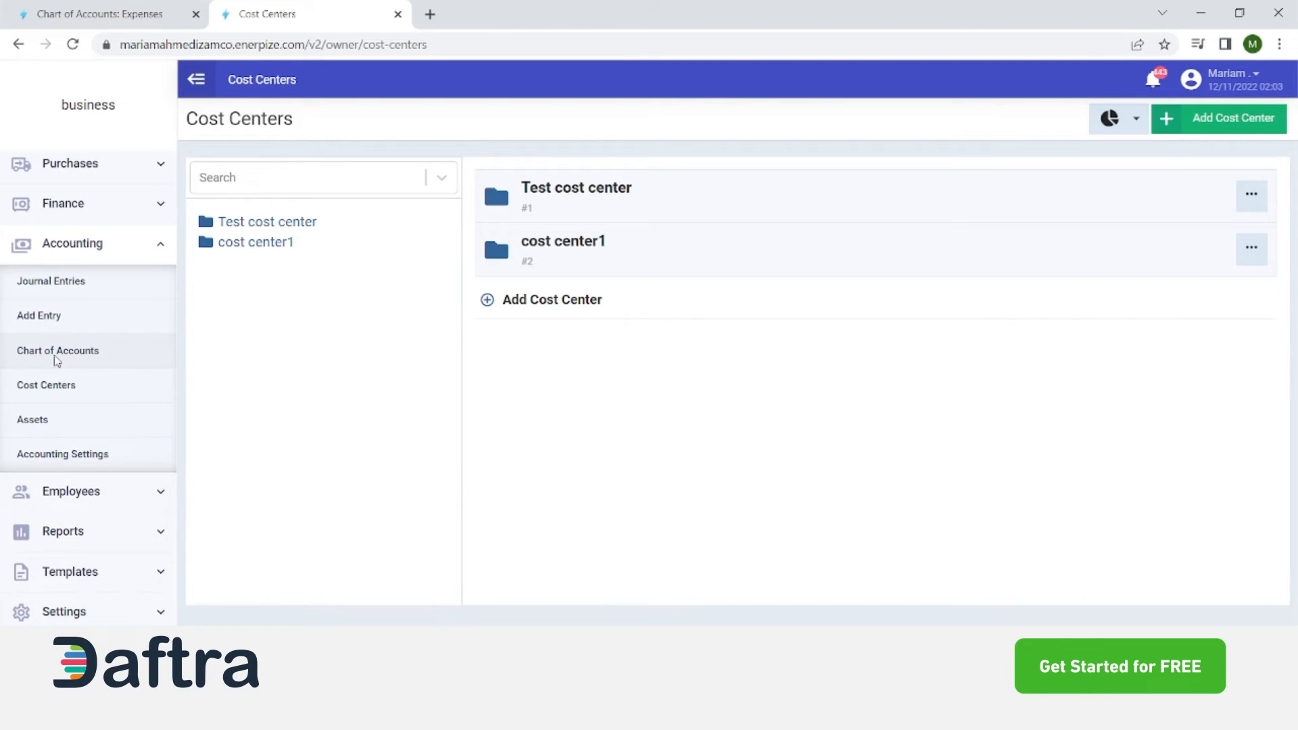
{"action": "left_click", "coordinate": [96, 366]}
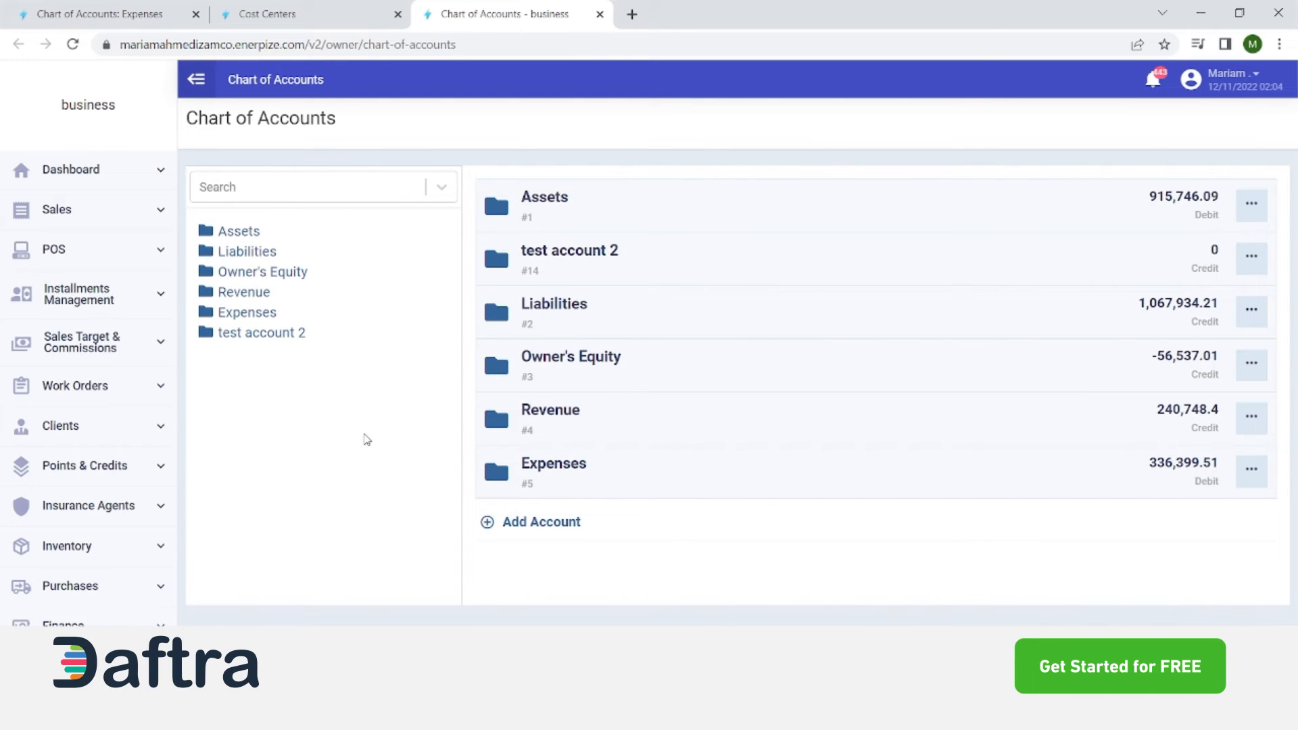
Open Journal Entries in another browser tab, review the listed entries, and look at the pages under Finance
{"action": "scroll", "coordinate": [96, 432], "scroll_direction": "down", "scroll_amount": 3}
{"action": "left_click", "coordinate": [94, 497]}
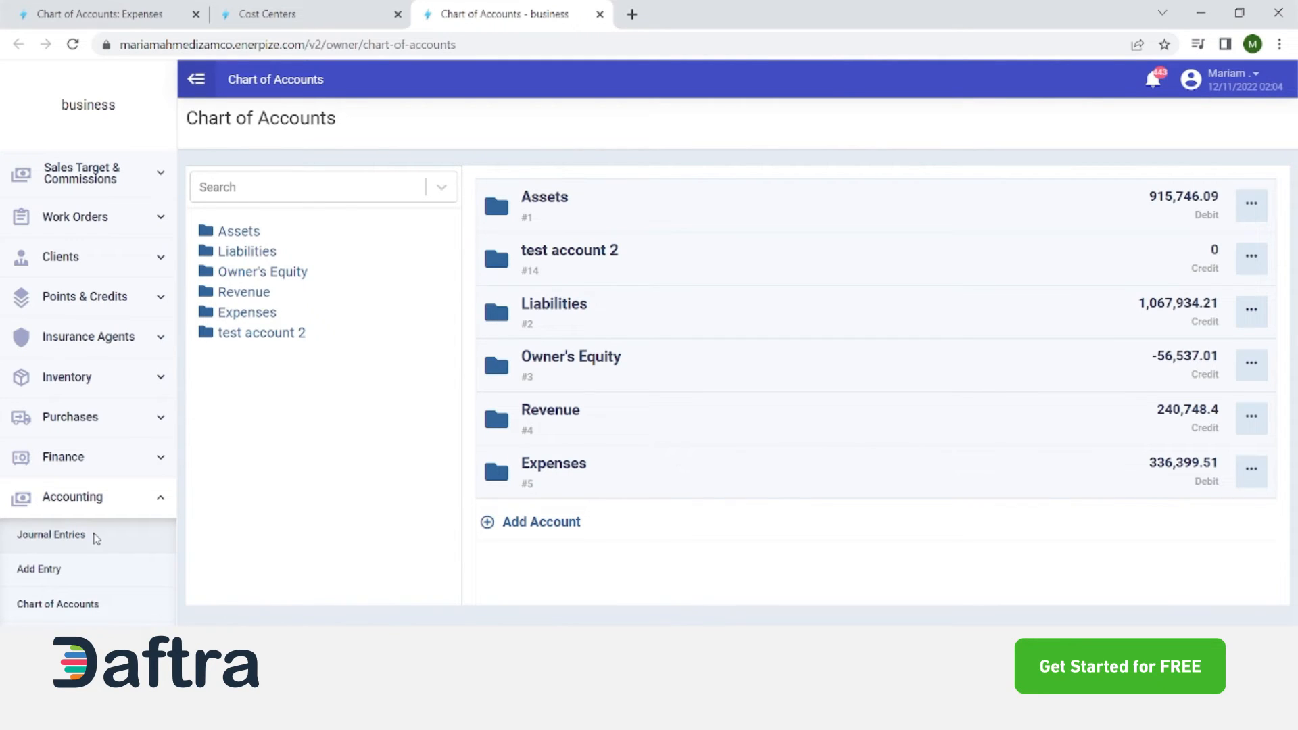
{"action": "left_click", "coordinate": [690, 12]}
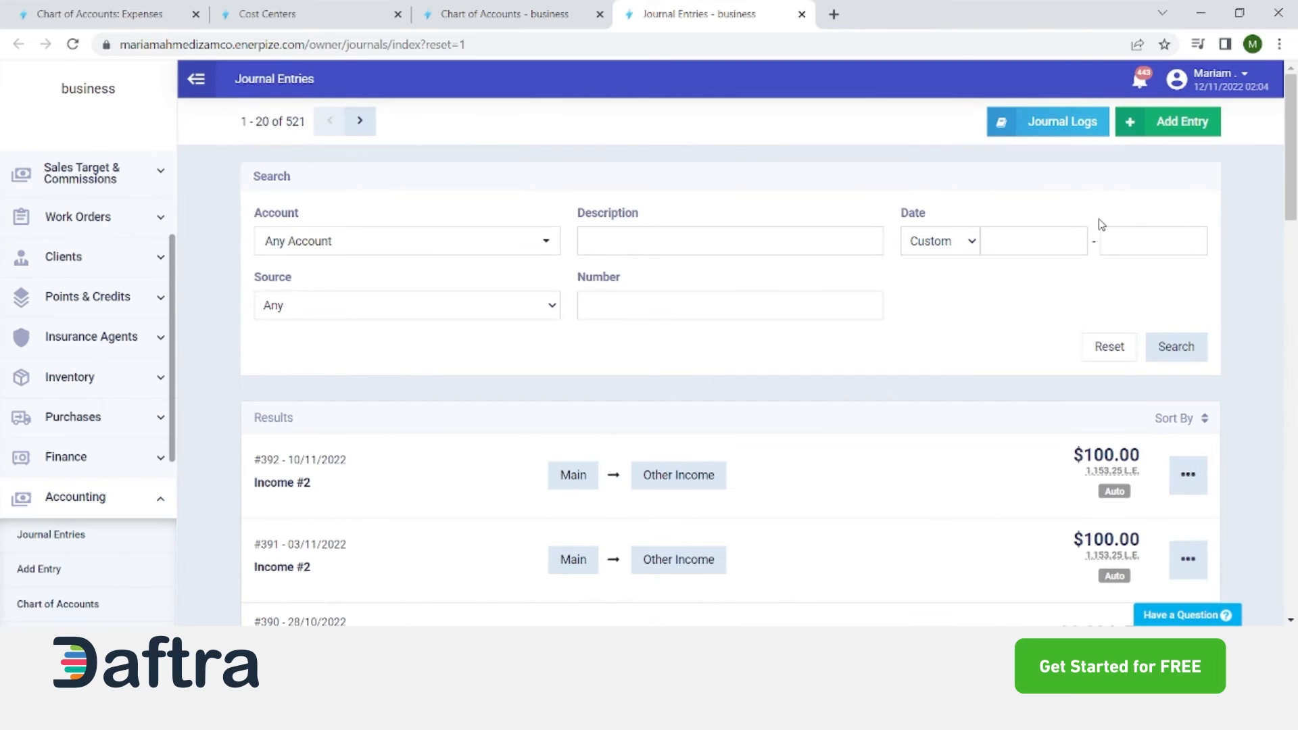
{"action": "scroll", "coordinate": [827, 480], "scroll_direction": "down", "scroll_amount": 1}
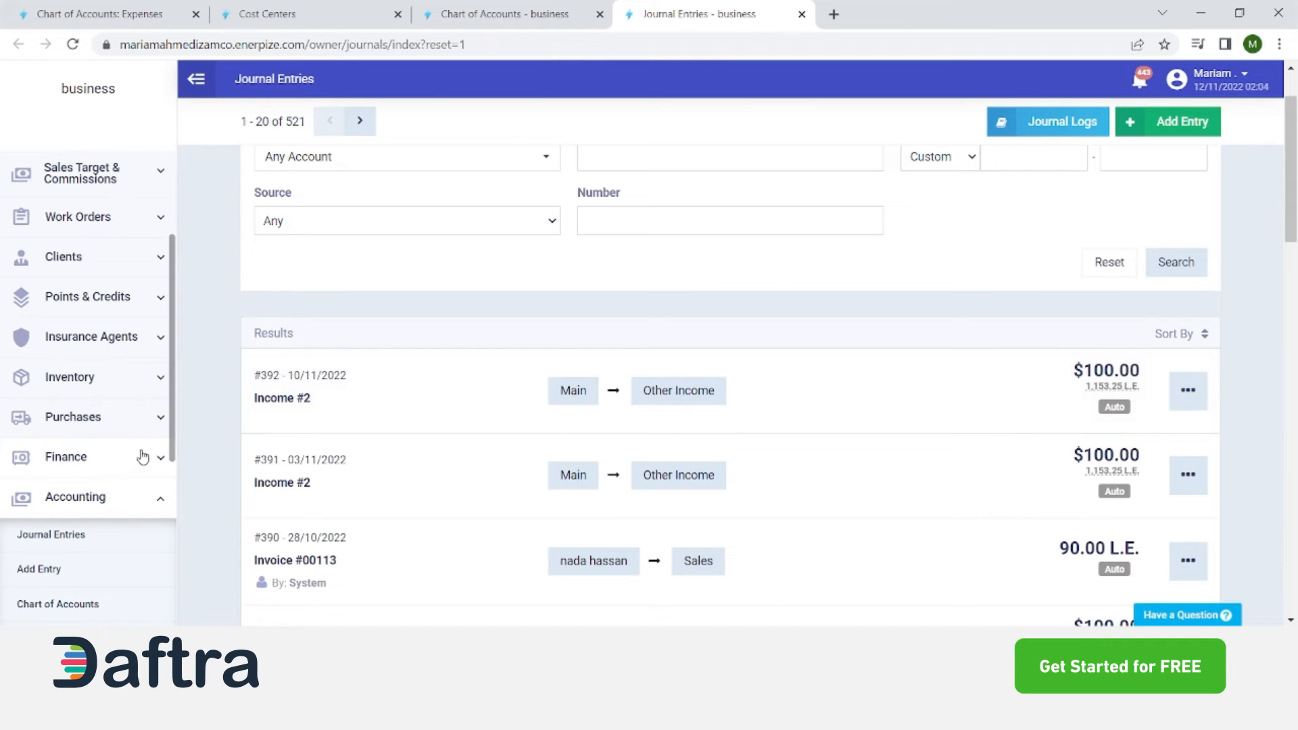
{"action": "left_click", "coordinate": [126, 463]}
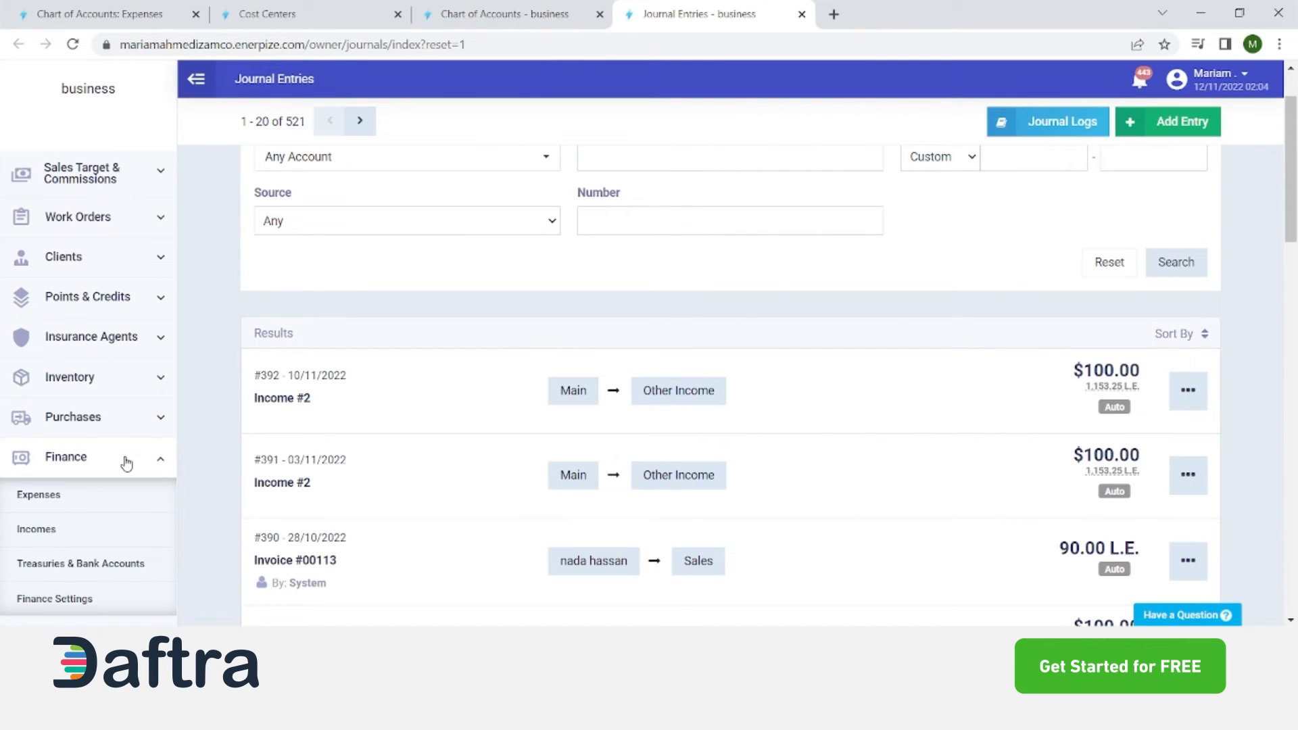
{"action": "left_click", "coordinate": [162, 461]}
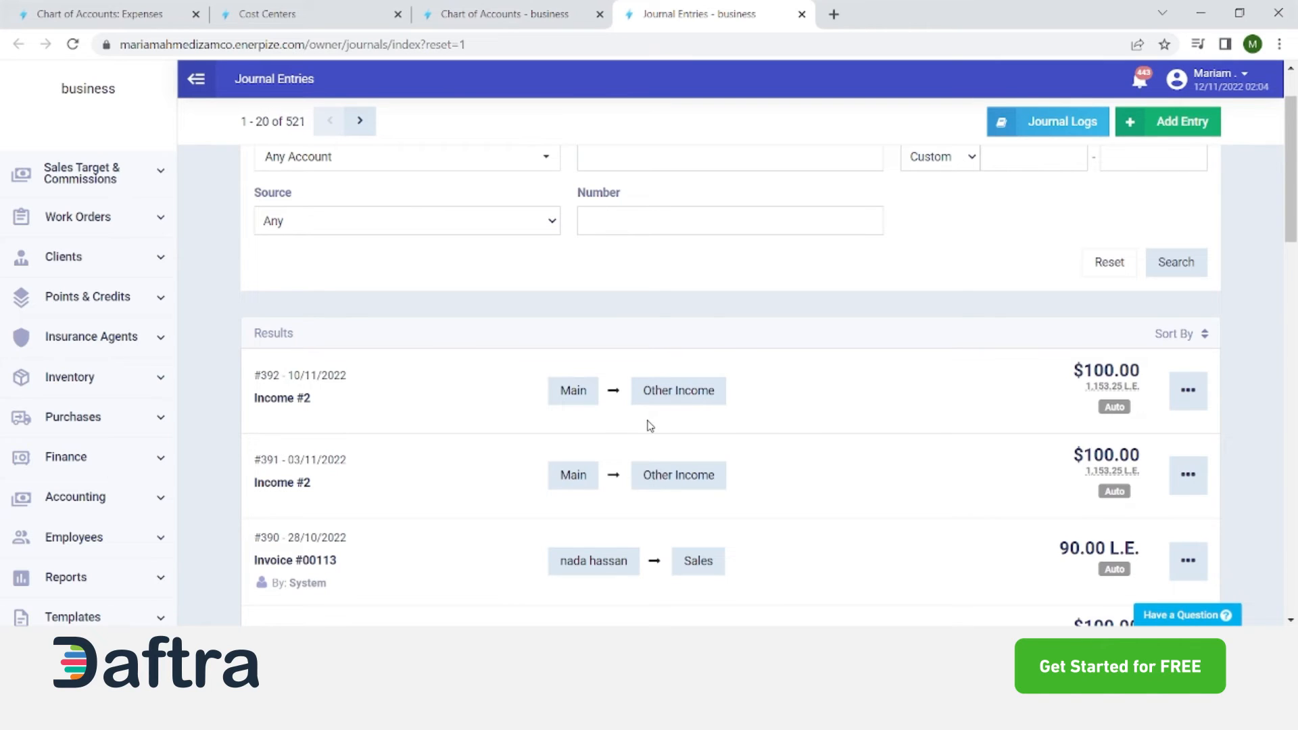
Return to the Chart of Accounts, examine the new account form's type, name and main account fields, and close it without saving
{"action": "key", "text": "ctrl+shift+Tab"}
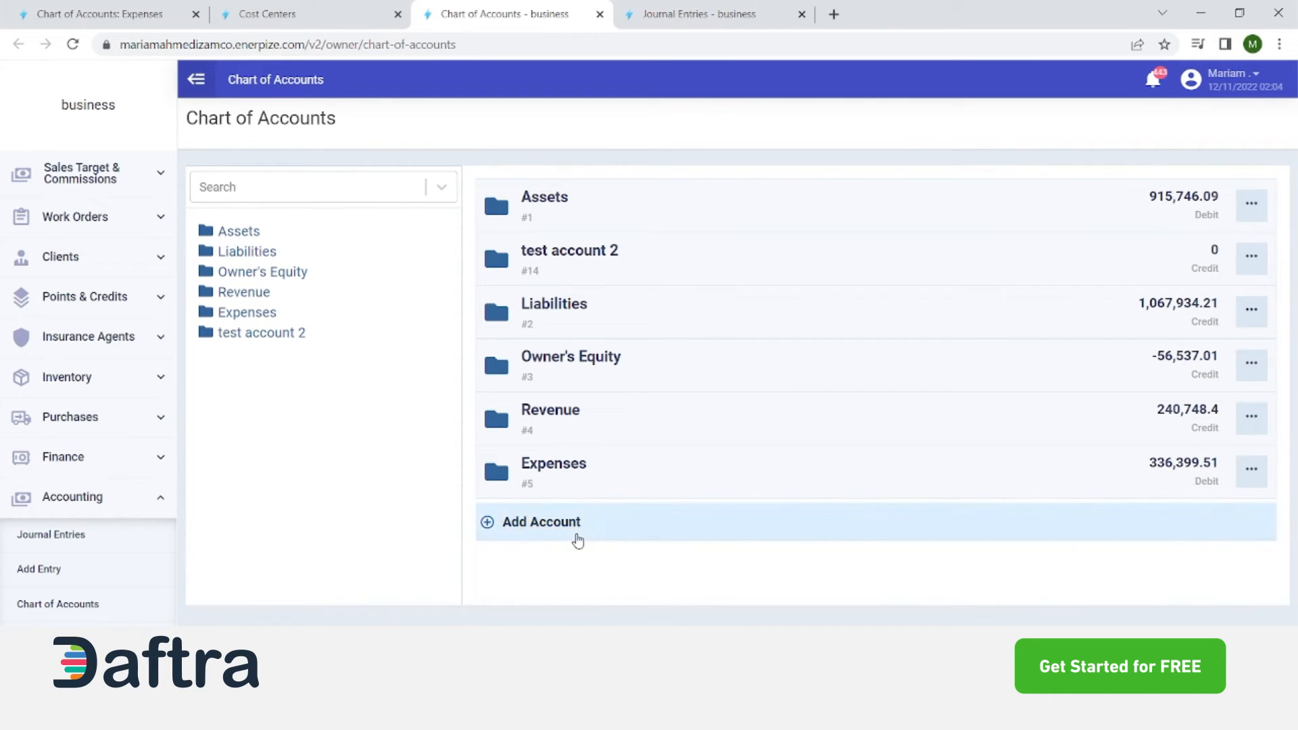
{"action": "left_click", "coordinate": [550, 531]}
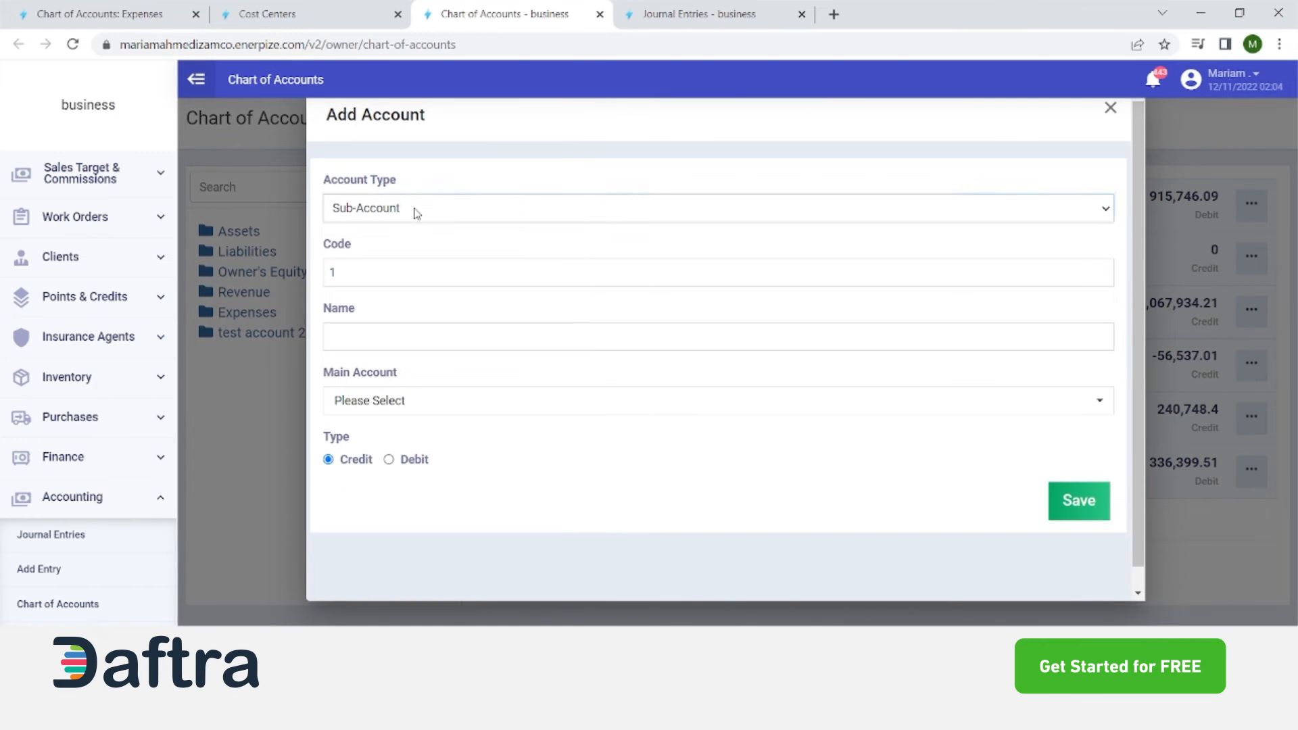
{"action": "left_click", "coordinate": [415, 209]}
{"action": "left_click", "coordinate": [433, 167]}
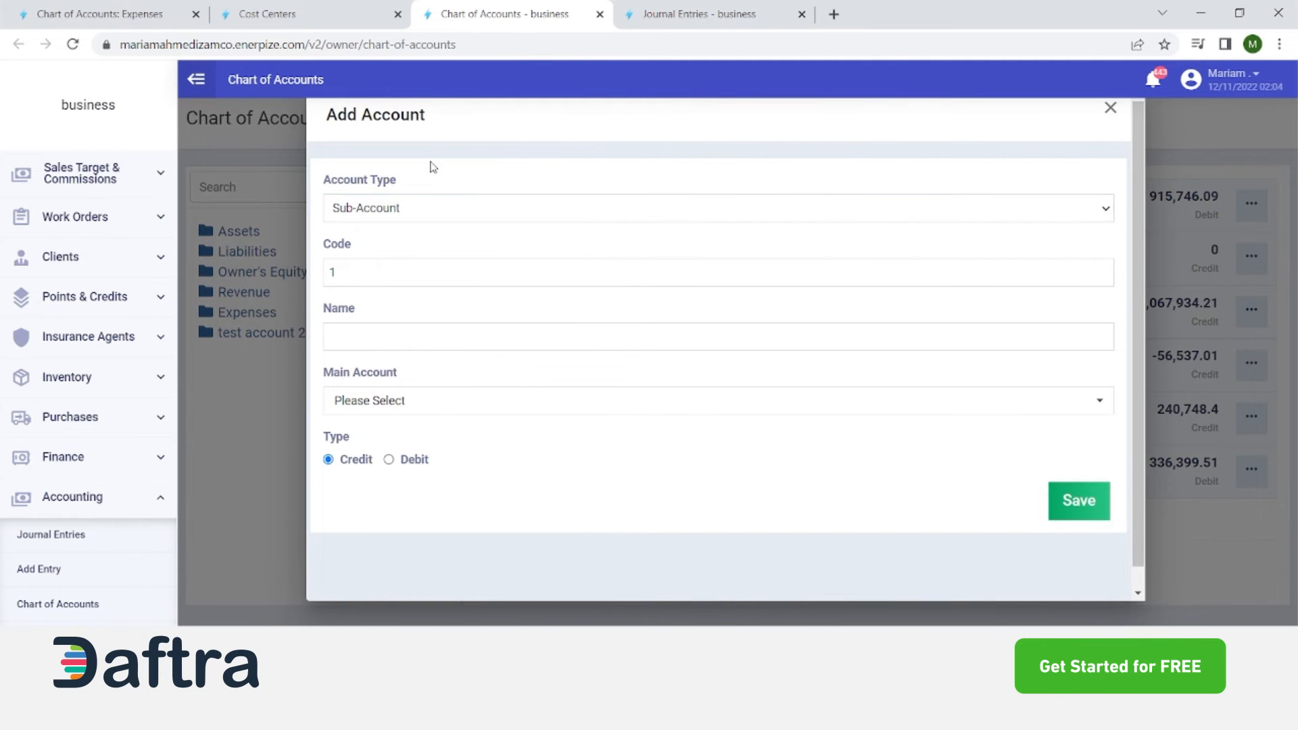
{"action": "left_click", "coordinate": [380, 335]}
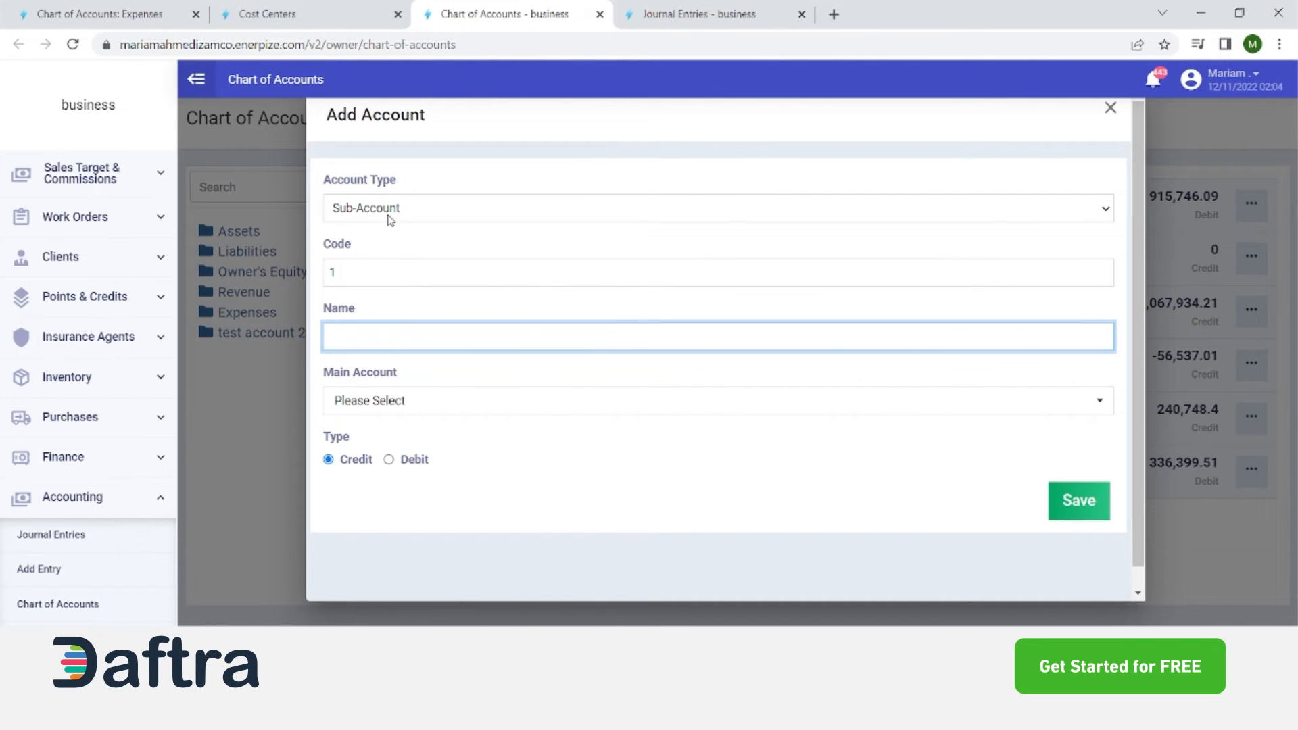
{"action": "left_click", "coordinate": [619, 433]}
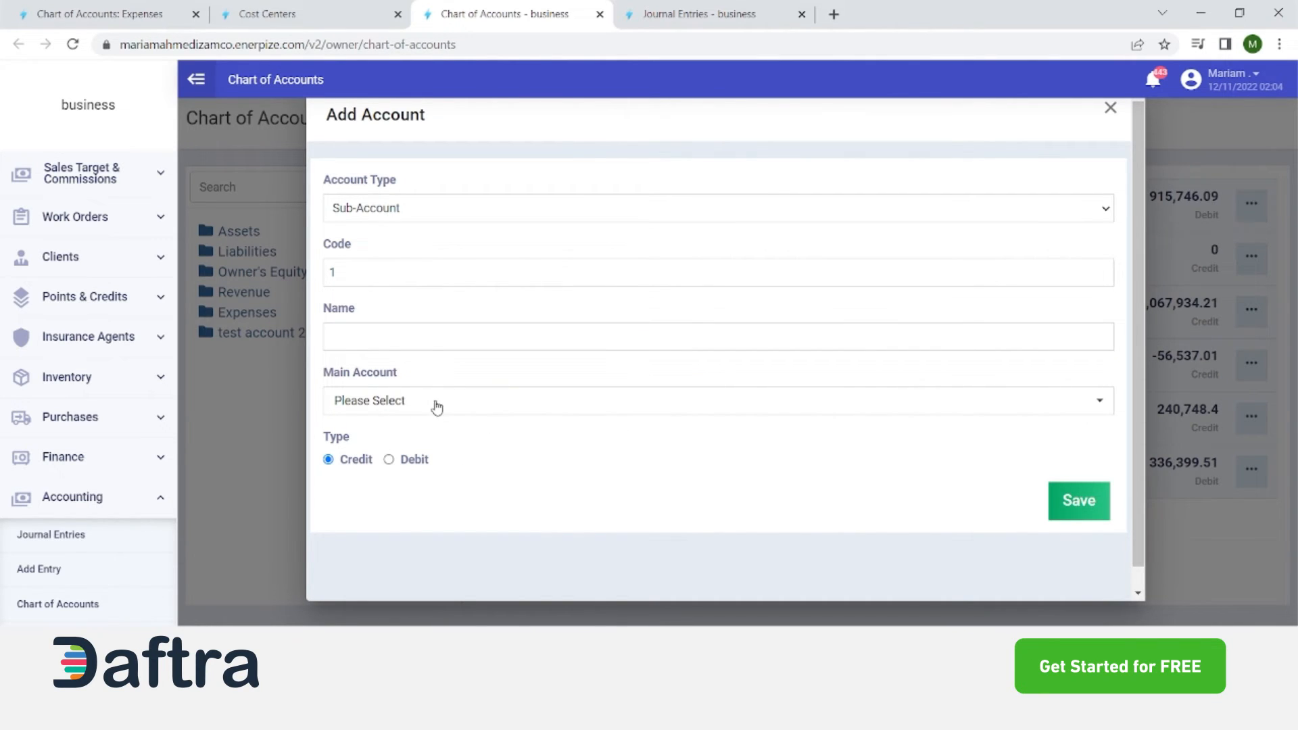
{"action": "left_click", "coordinate": [436, 402]}
{"action": "left_click", "coordinate": [497, 357]}
{"action": "left_click", "coordinate": [1110, 108]}
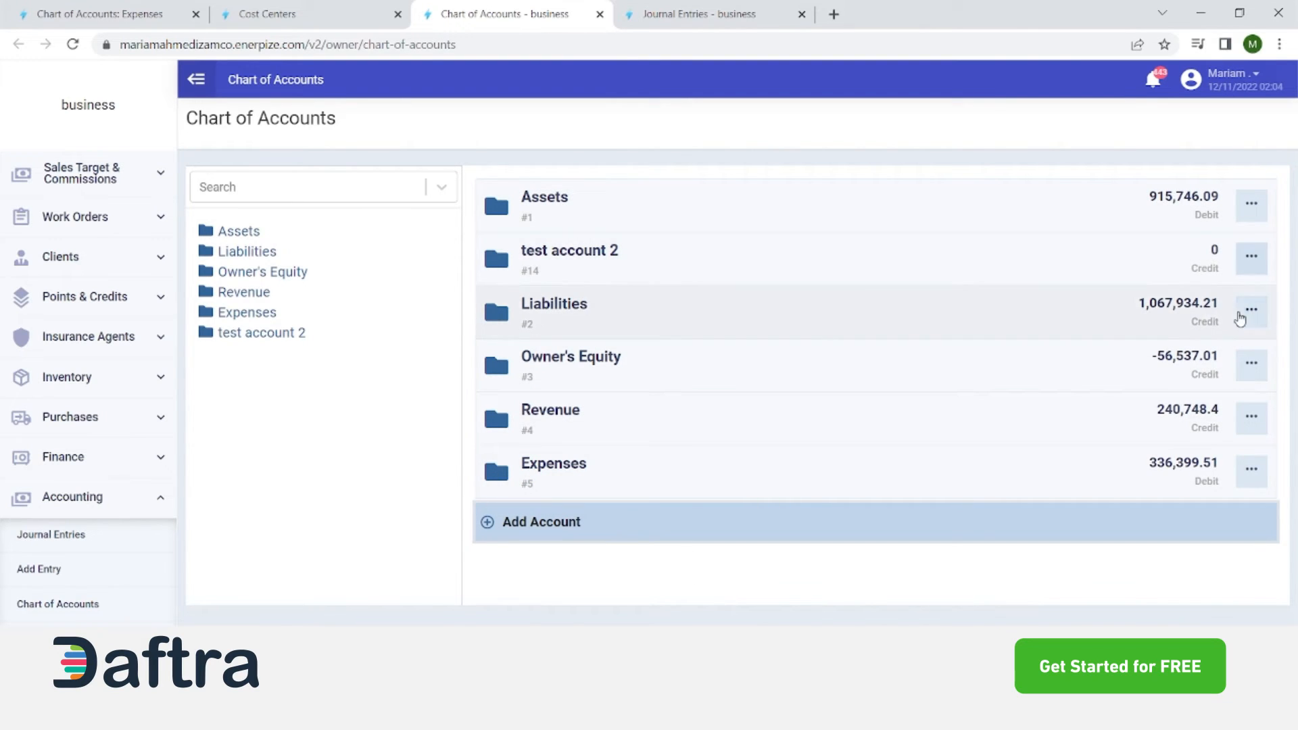
Open the Expenses category in the Chart of Accounts and look at the actions available for Other Expense
{"action": "left_click", "coordinate": [704, 480]}
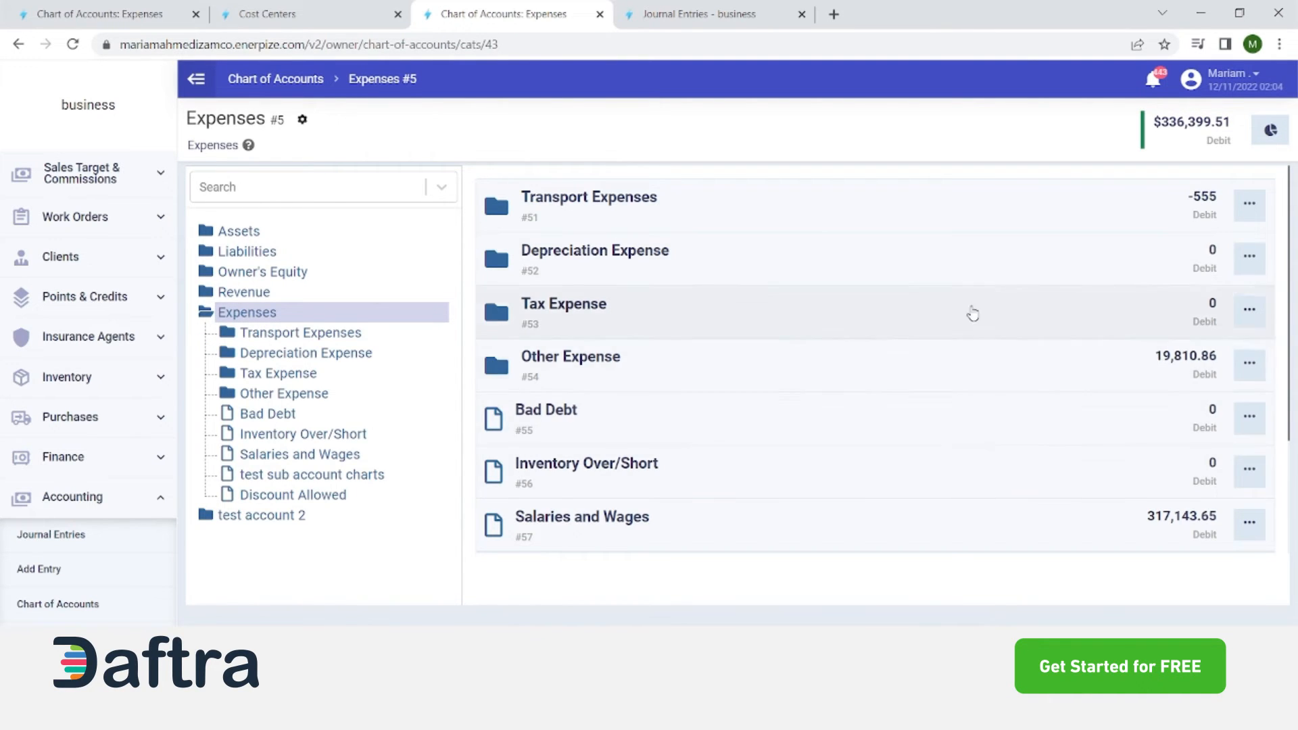
{"action": "left_click", "coordinate": [1248, 365]}
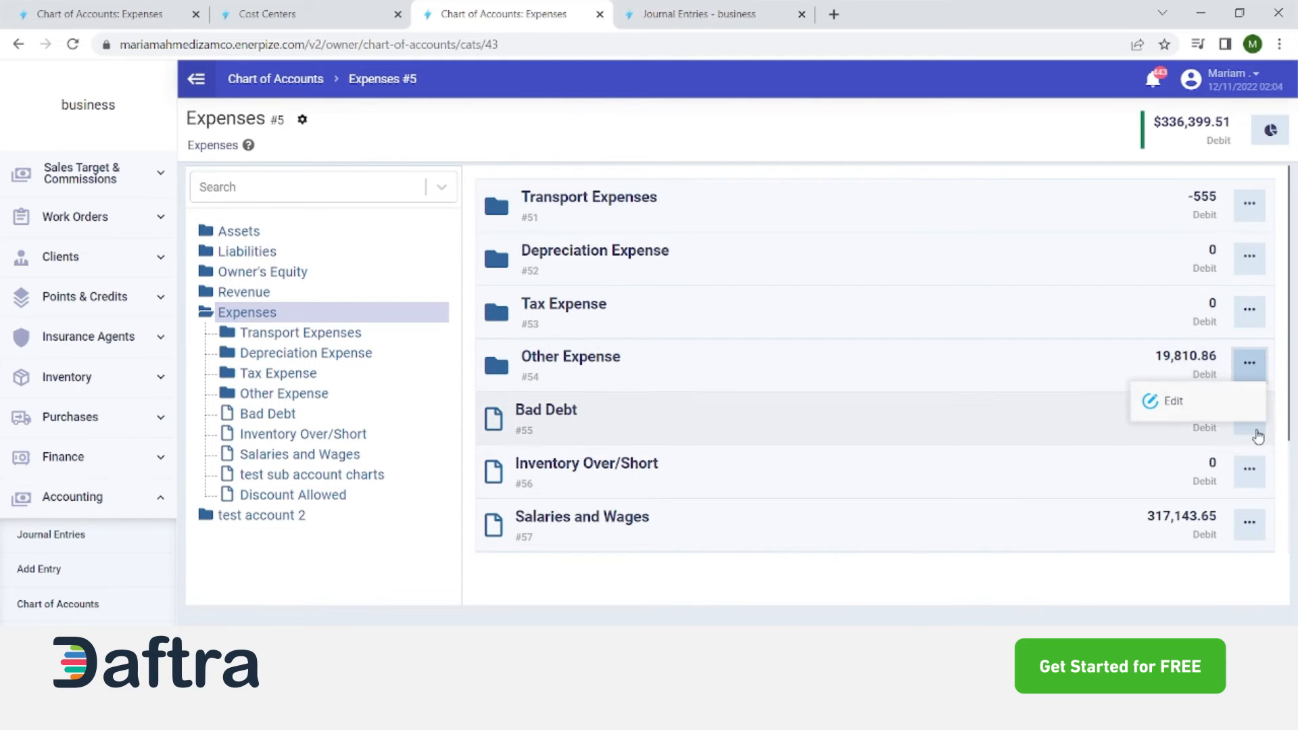
{"action": "left_click", "coordinate": [1249, 365]}
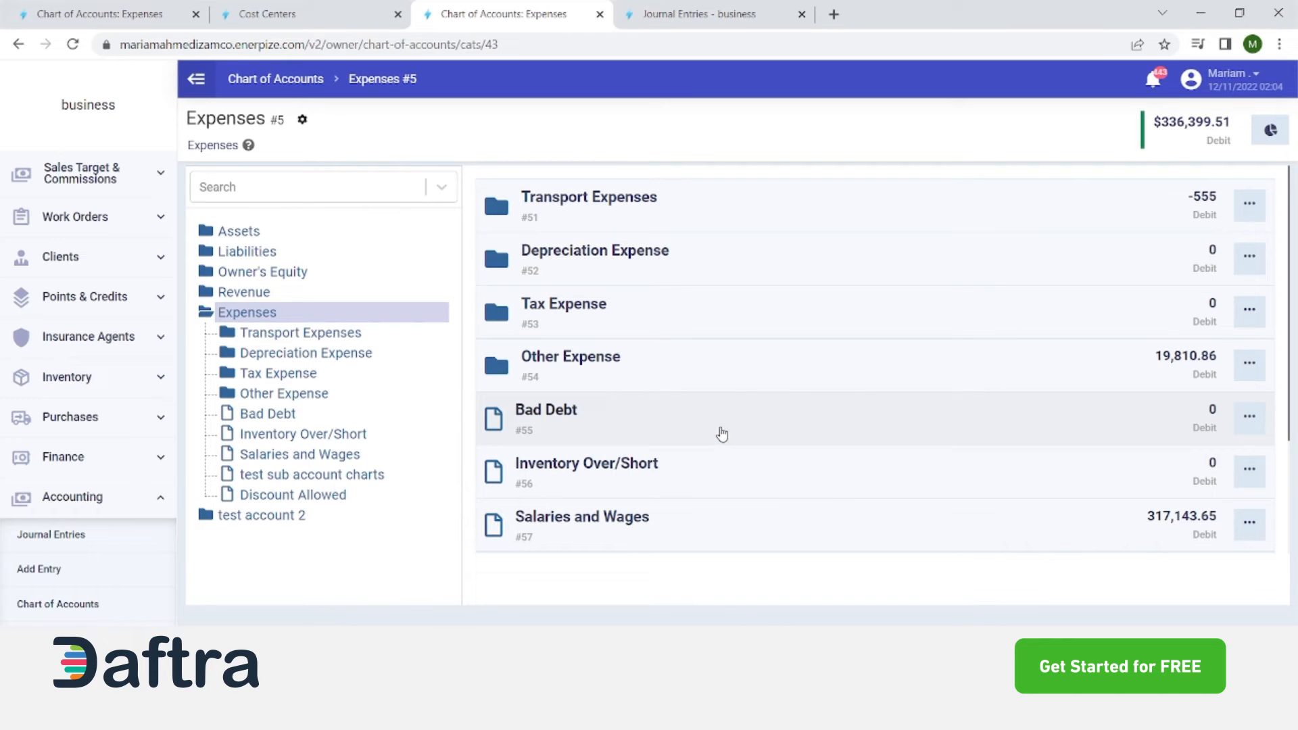
Open cost center assignment for the Bad Debt account in a separate tab and examine its cost center, percentage and auto fields
{"action": "left_click", "coordinate": [1246, 434]}
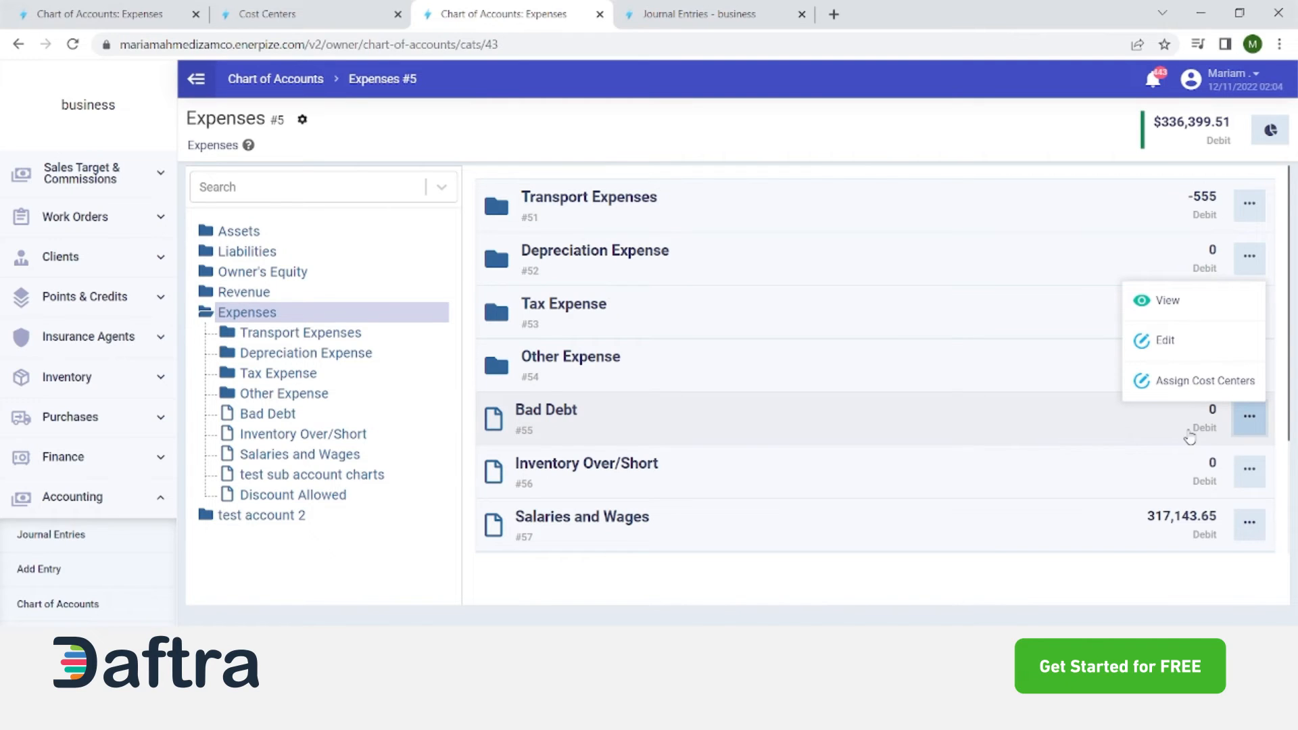
{"action": "left_click", "coordinate": [1164, 383]}
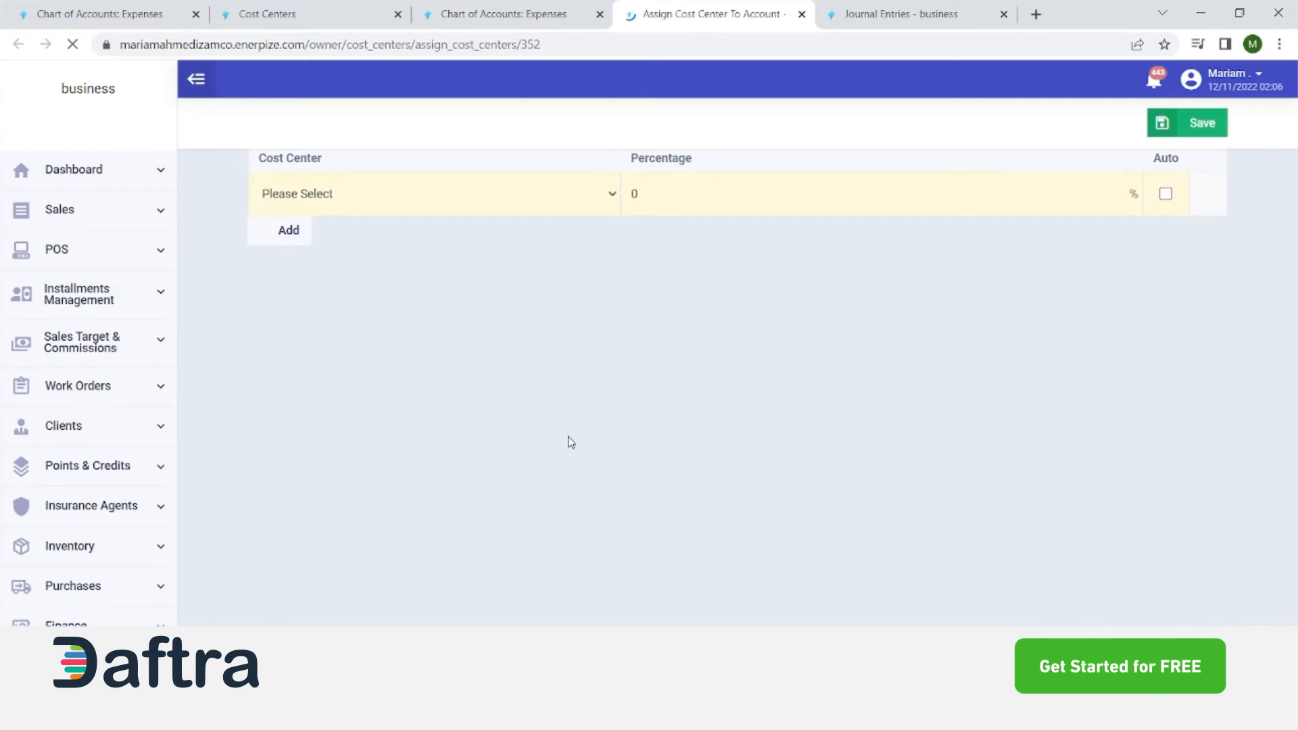
{"action": "left_click", "coordinate": [413, 257]}
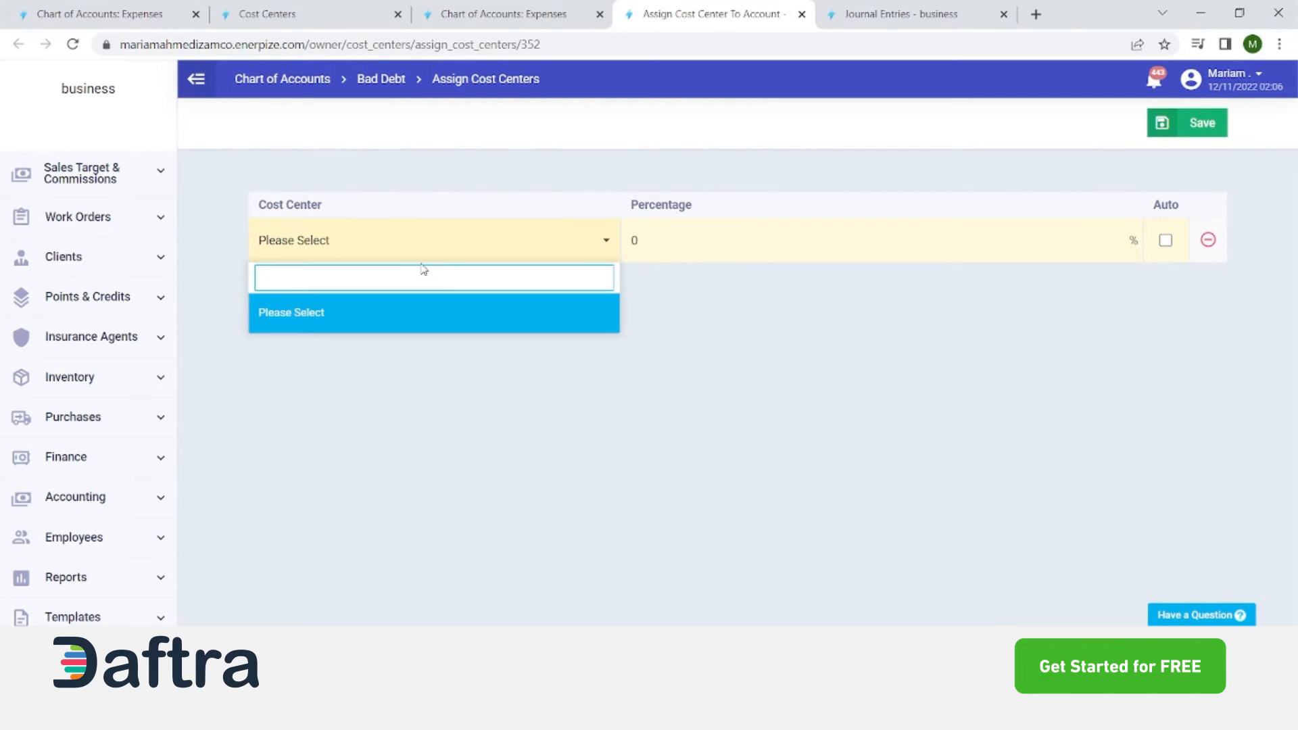
{"action": "left_click", "coordinate": [657, 235]}
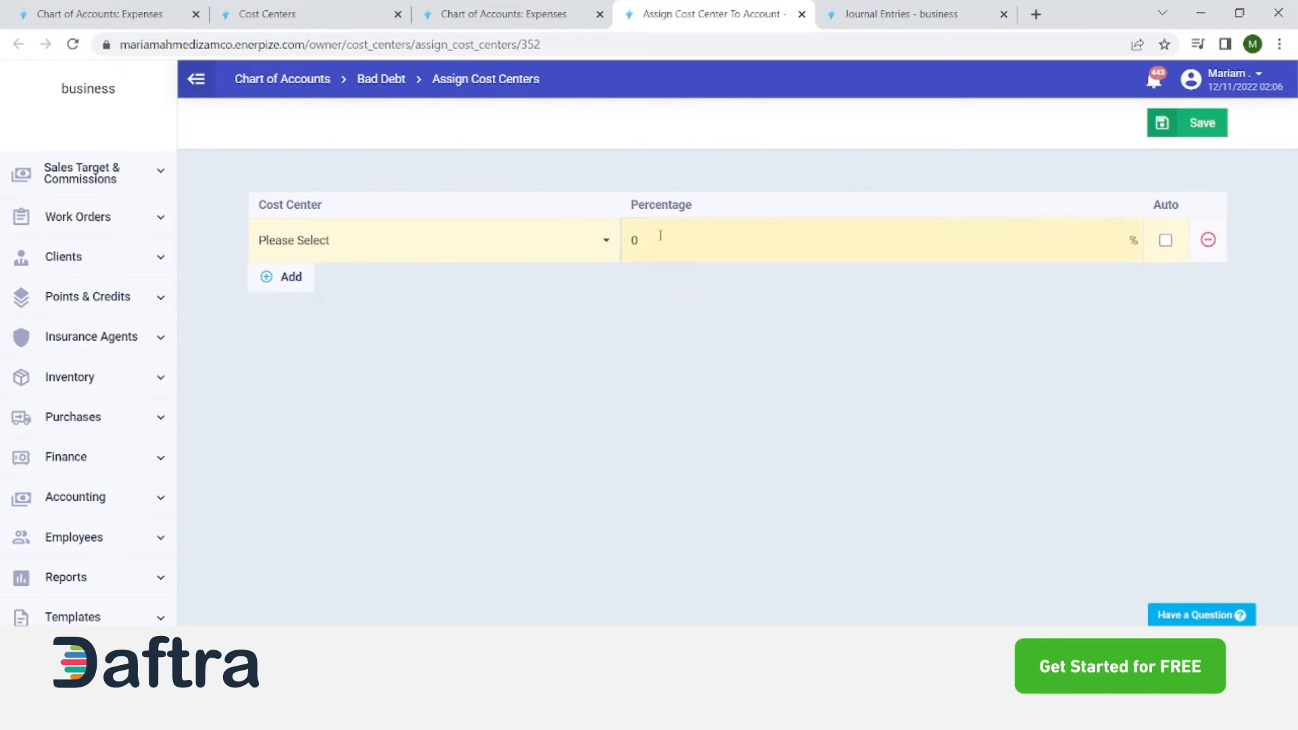
{"action": "left_click", "coordinate": [711, 343]}
{"action": "left_click", "coordinate": [541, 13]}
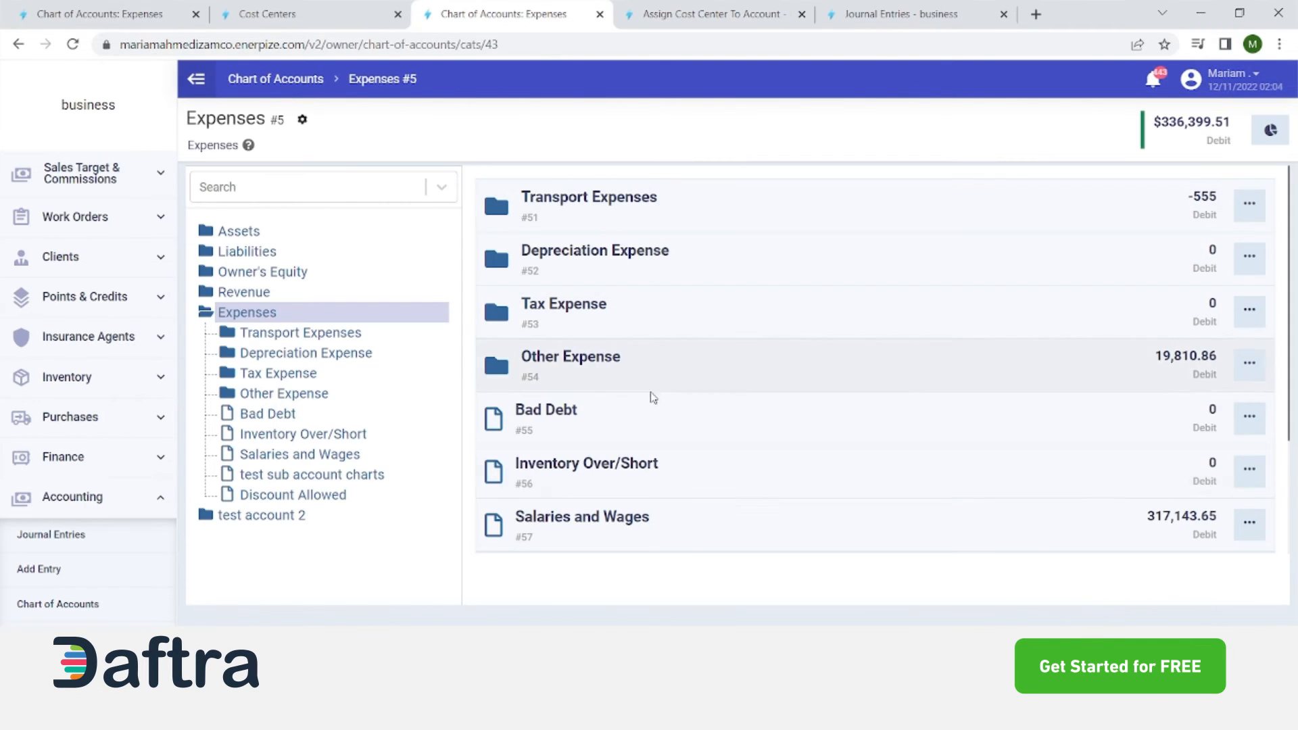
{"action": "left_click", "coordinate": [690, 12]}
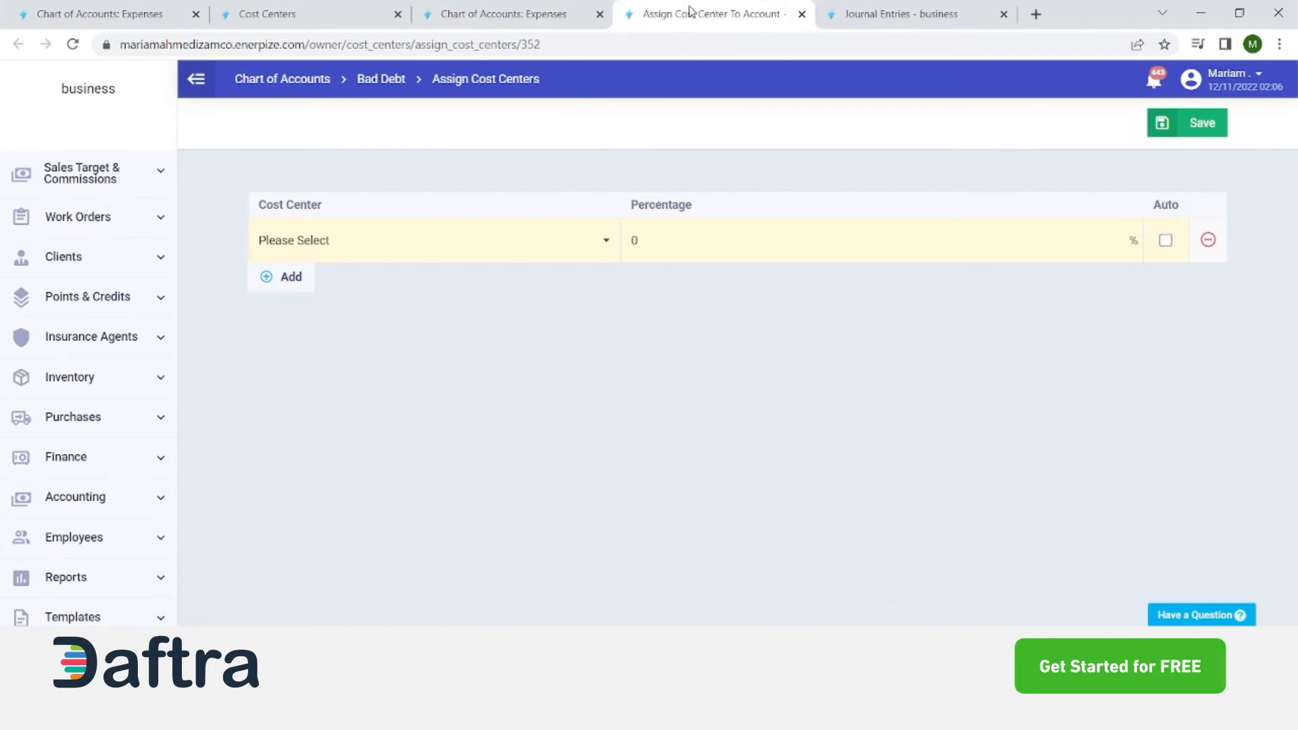
{"action": "left_click", "coordinate": [1188, 123]}
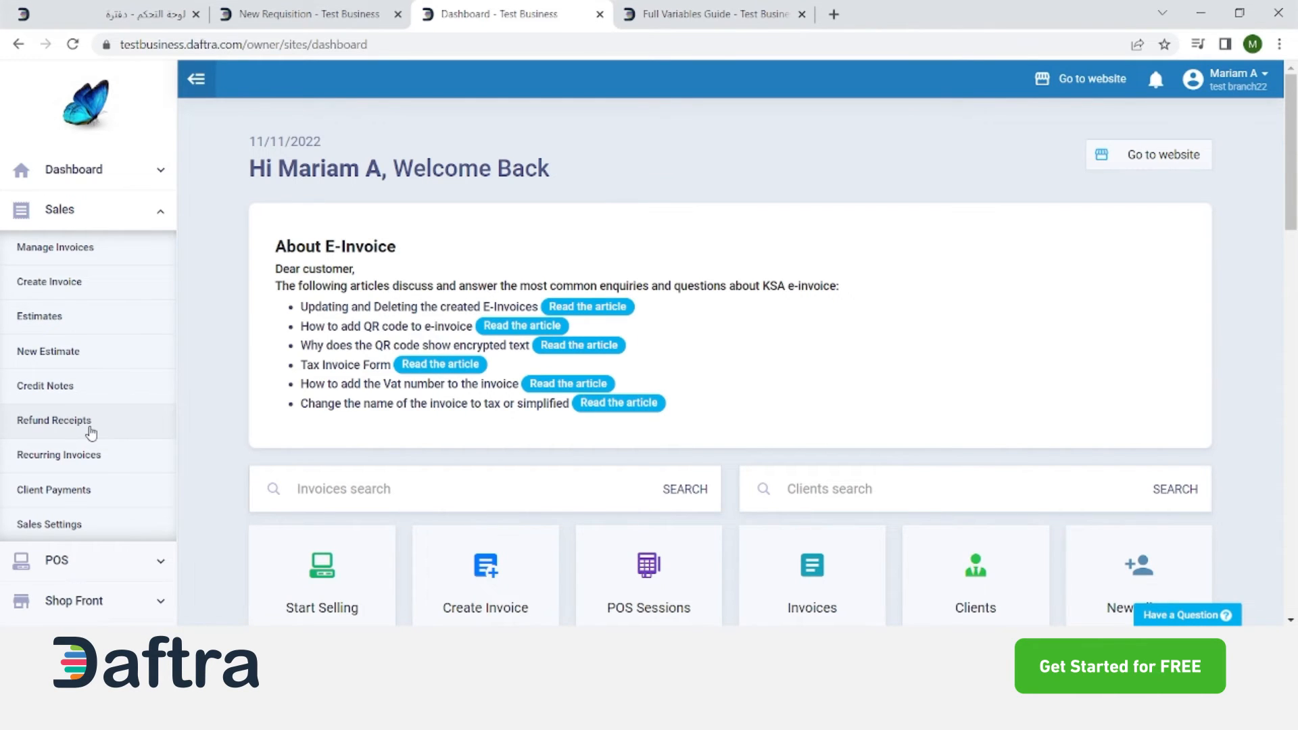
Look through the sections available from the test business dashboard and open the Sales Settings page
{"action": "scroll", "coordinate": [108, 430], "scroll_direction": "down", "scroll_amount": 6}
{"action": "scroll", "coordinate": [97, 429], "scroll_direction": "up", "scroll_amount": 4}
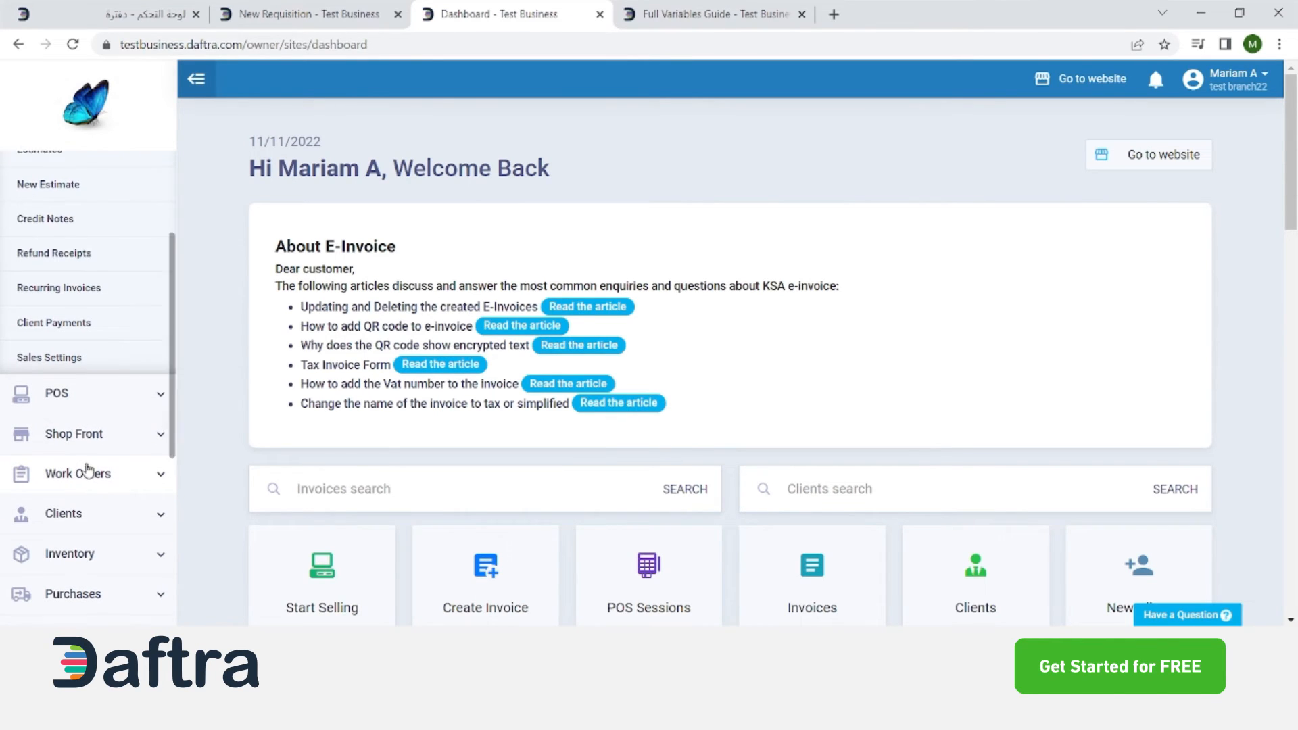
{"action": "scroll", "coordinate": [91, 460], "scroll_direction": "up", "scroll_amount": 3}
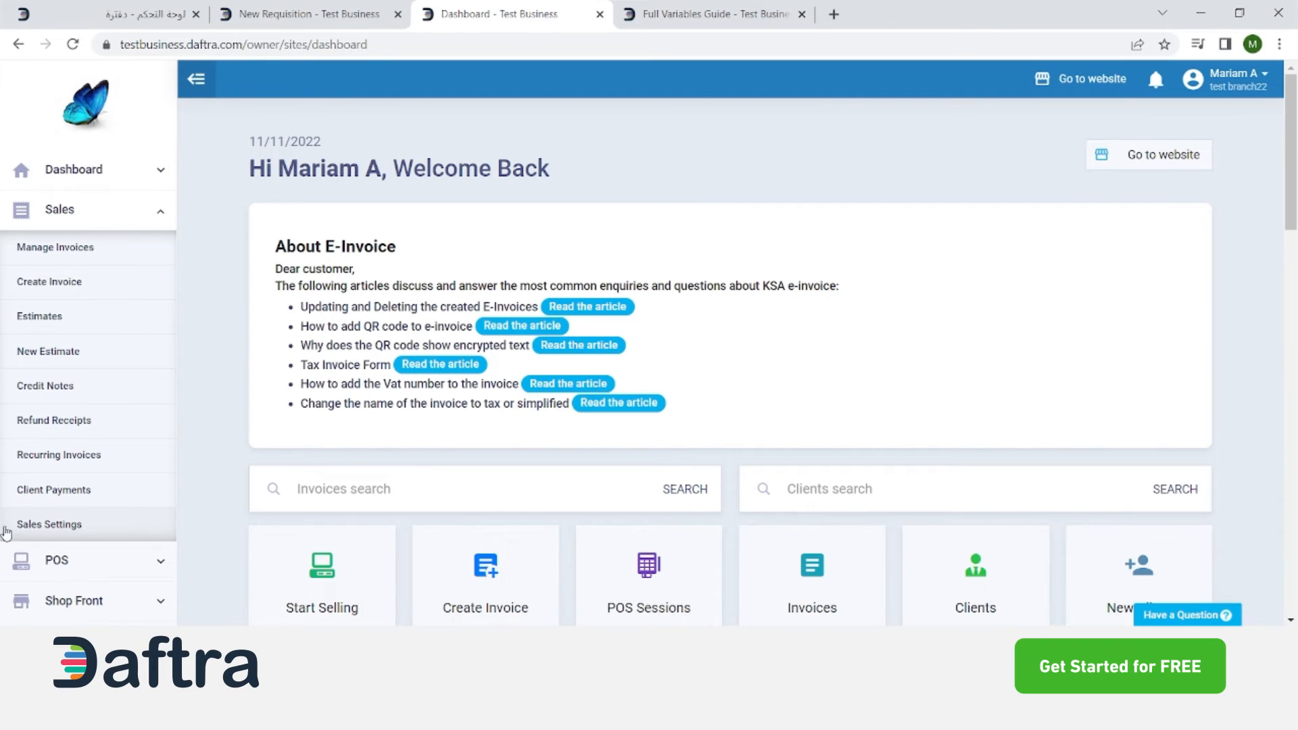
{"action": "left_click", "coordinate": [92, 527]}
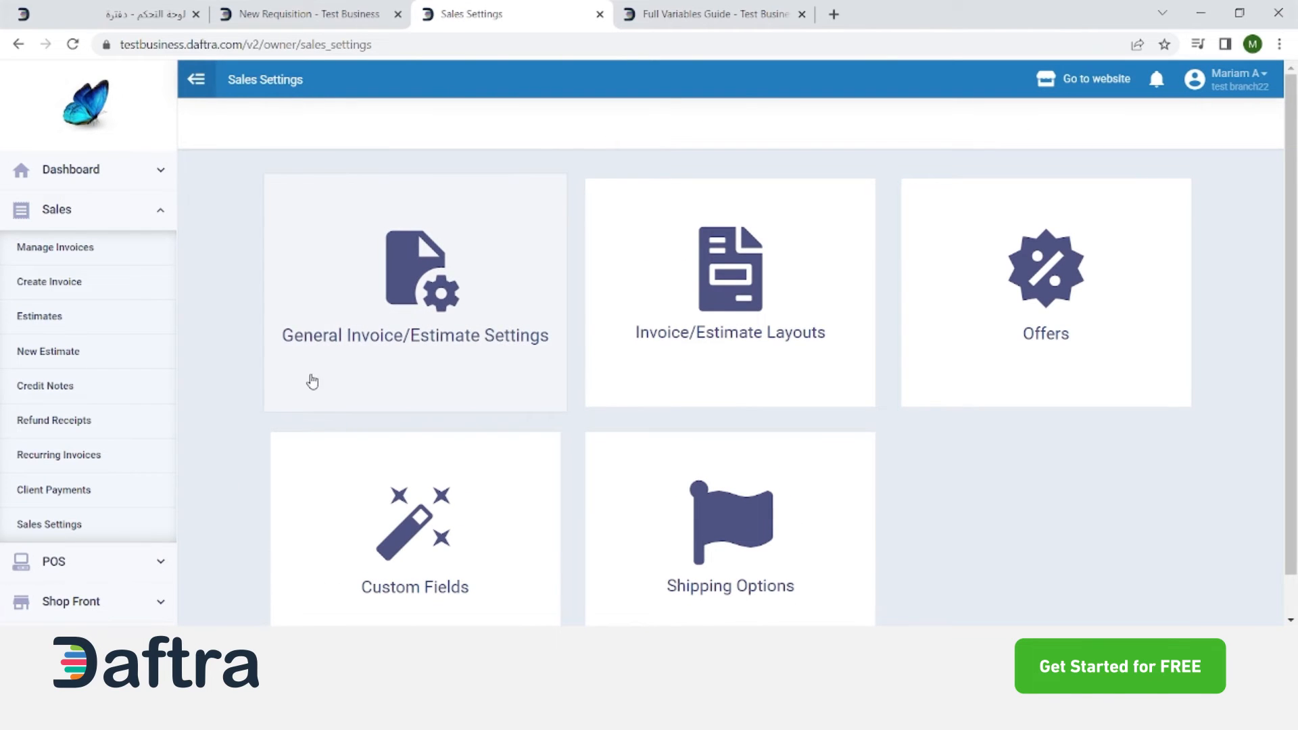
Open the General Invoice/Estimate Settings and examine the choices available for the Invoicing Method
{"action": "left_click", "coordinate": [449, 359]}
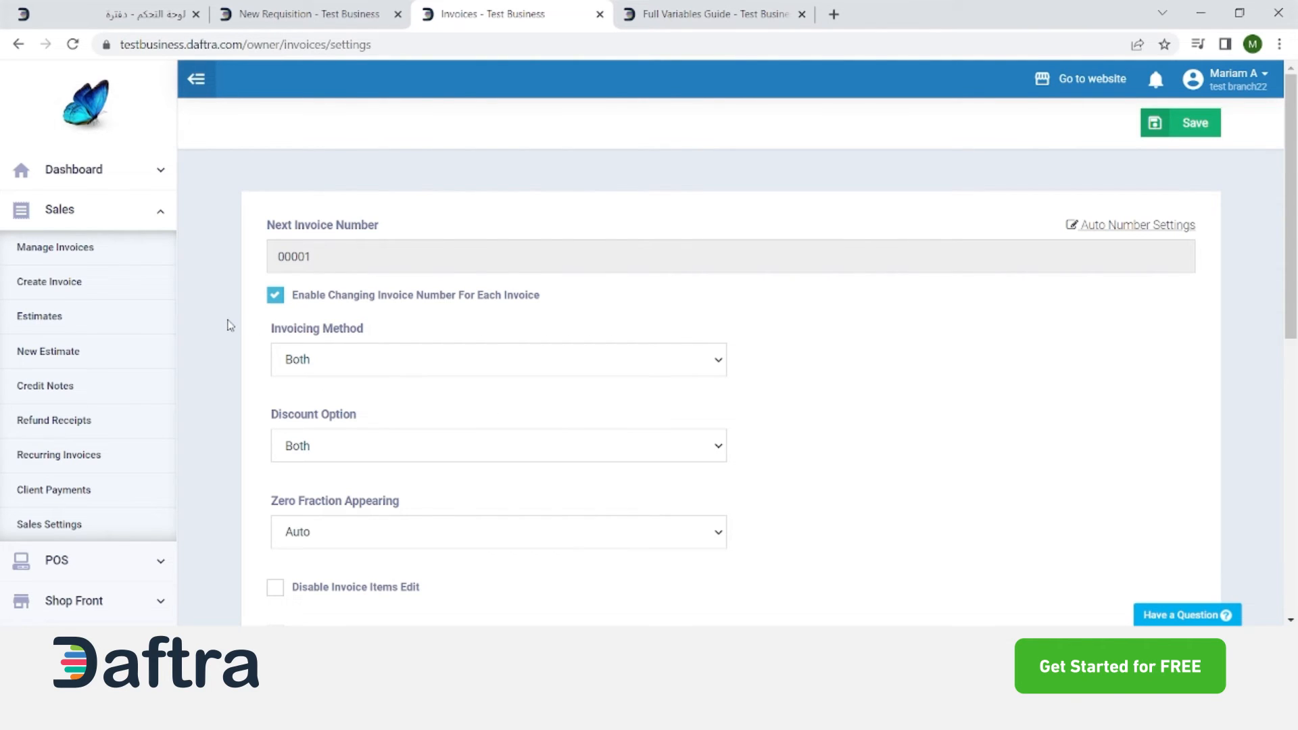
{"action": "scroll", "coordinate": [363, 311], "scroll_direction": "down", "scroll_amount": 1}
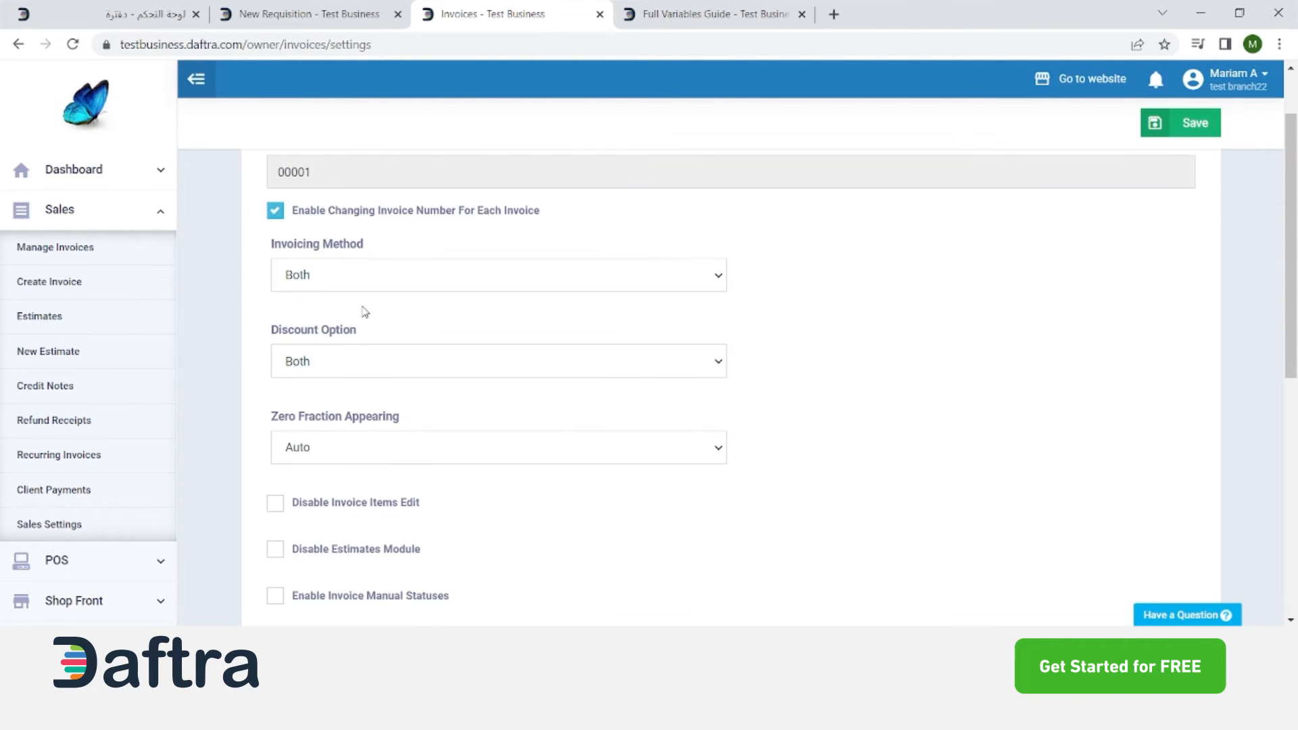
{"action": "scroll", "coordinate": [282, 289], "scroll_direction": "up", "scroll_amount": 1}
{"action": "left_click", "coordinate": [357, 363]}
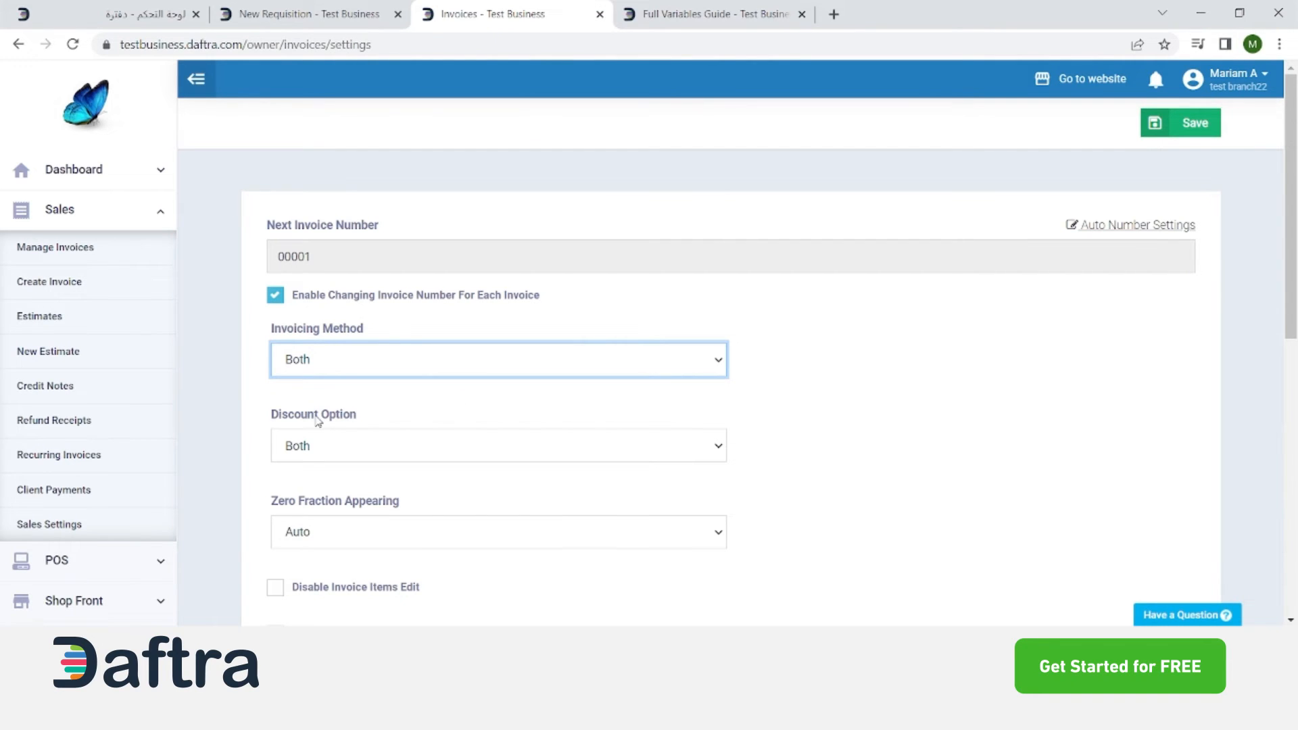
{"action": "left_click", "coordinate": [231, 333]}
{"action": "scroll", "coordinate": [233, 338], "scroll_direction": "down", "scroll_amount": 3}
{"action": "scroll", "coordinate": [237, 339], "scroll_direction": "up", "scroll_amount": 3}
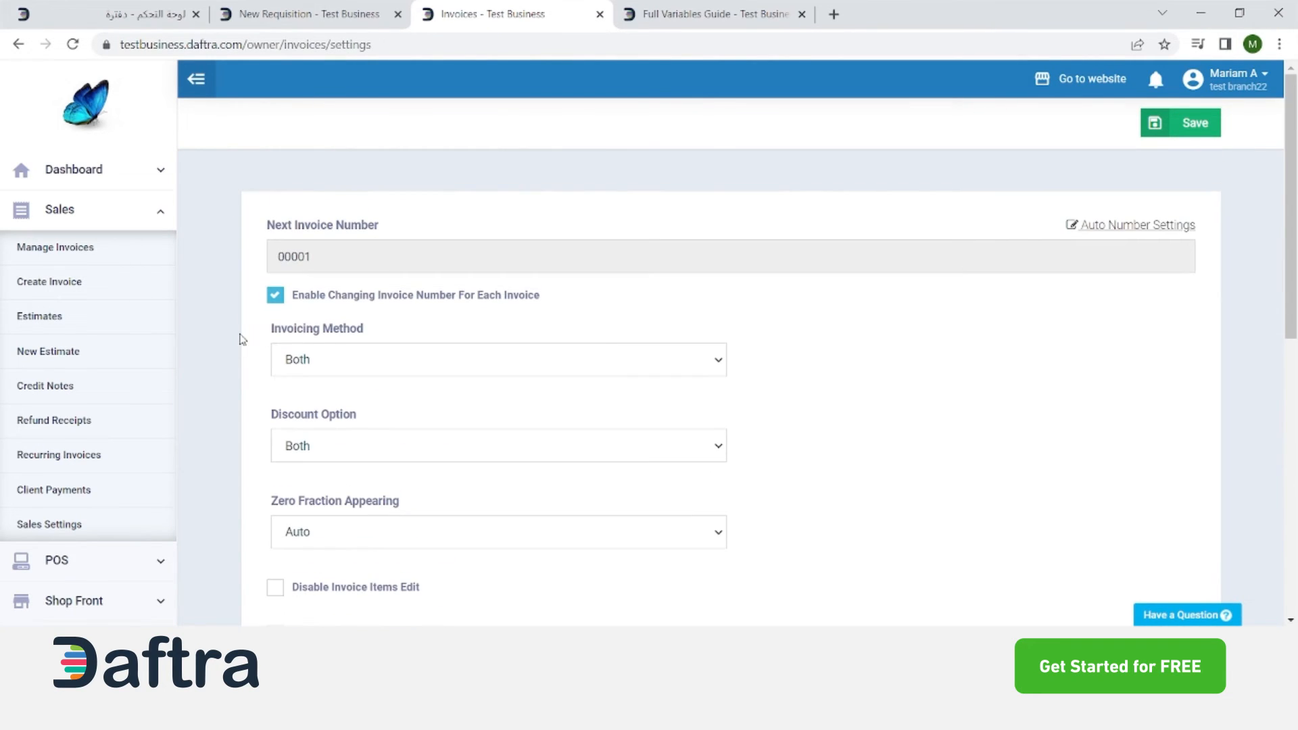
{"action": "left_click", "coordinate": [314, 365]}
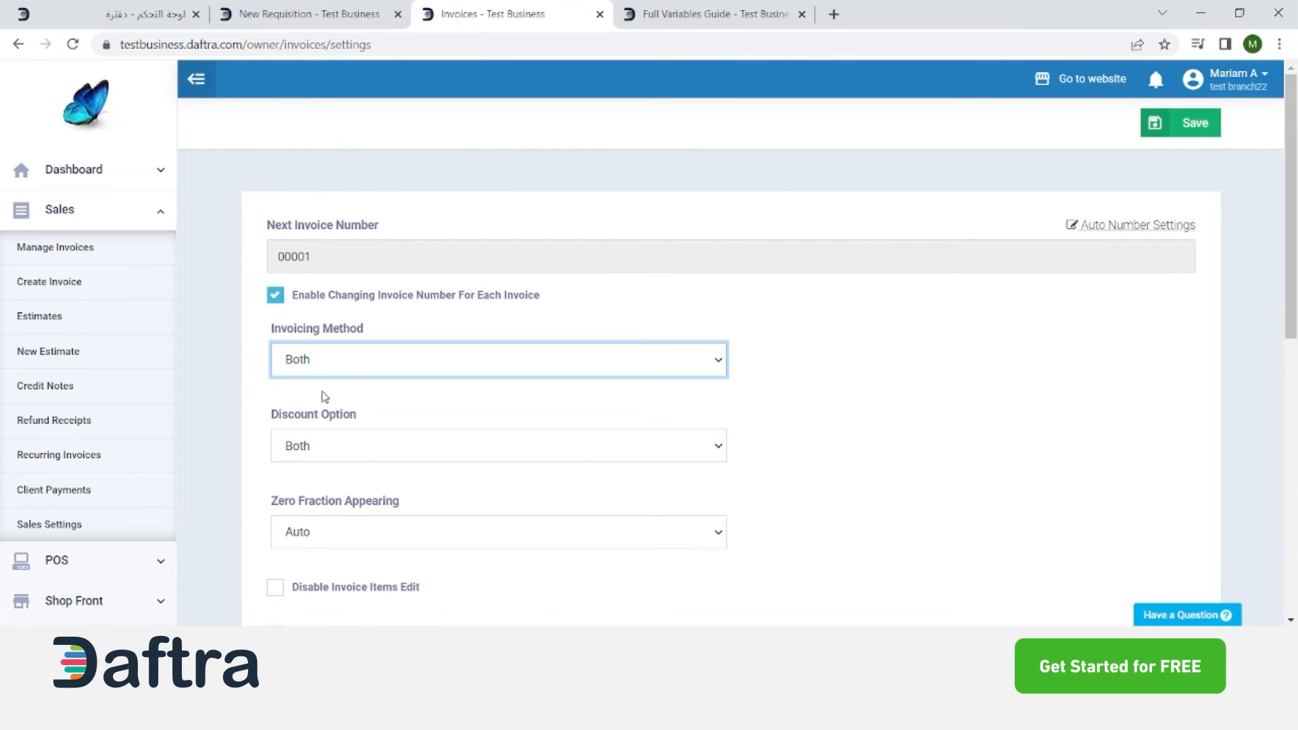
{"action": "left_click", "coordinate": [253, 400]}
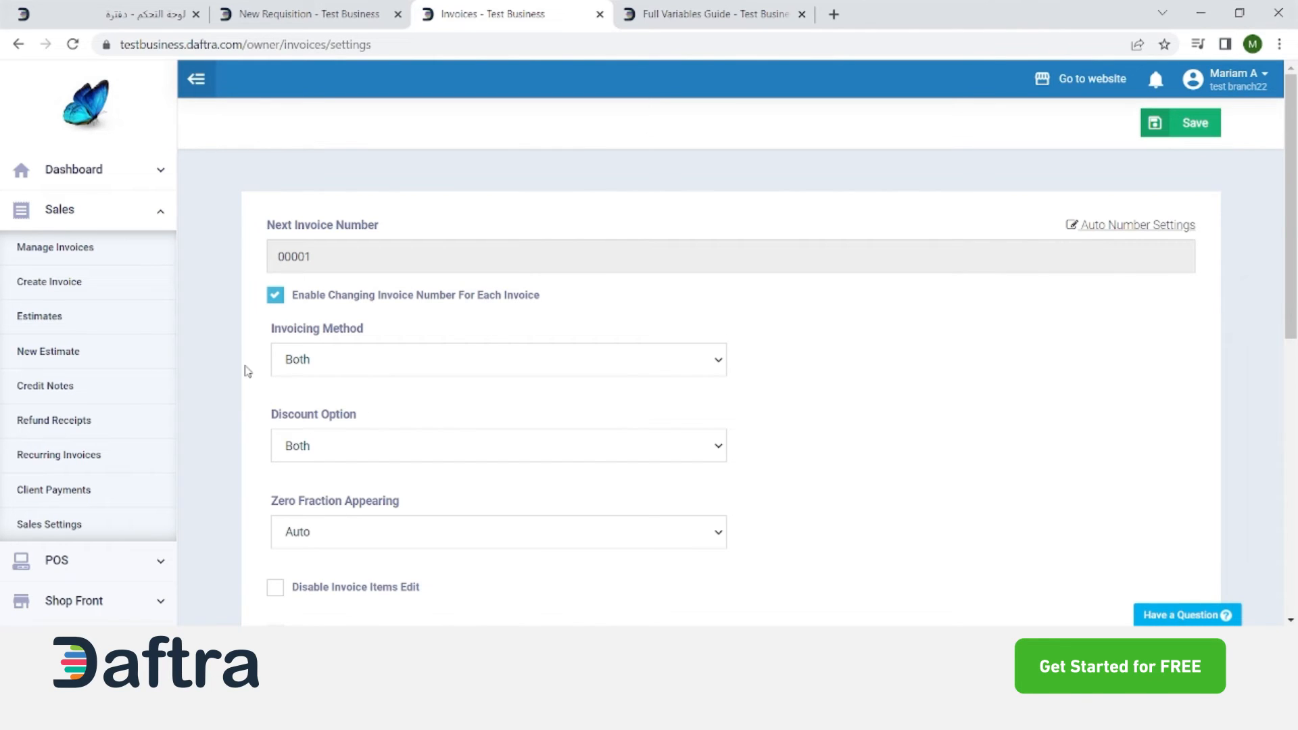
Examine the Discount Option choices and the remaining invoice settings, including automatic payment when the client has available credit
{"action": "scroll", "coordinate": [249, 449], "scroll_direction": "down", "scroll_amount": 5}
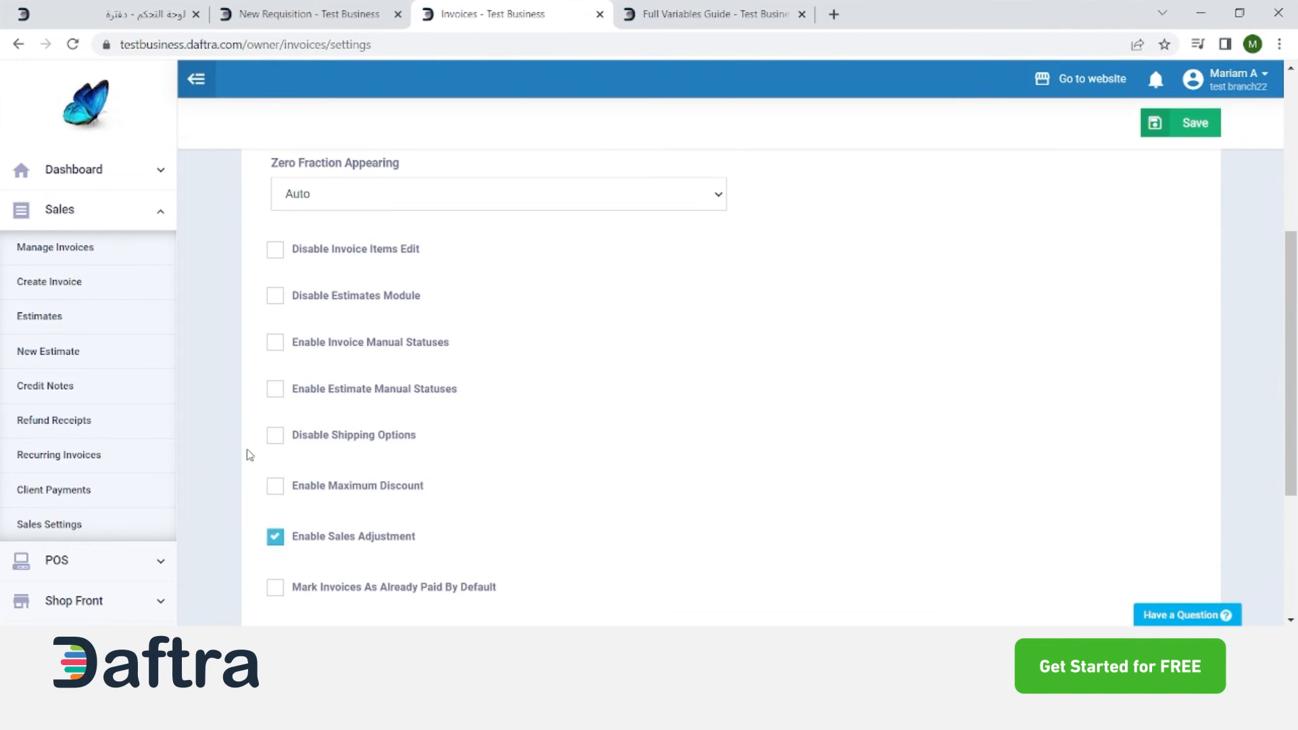
{"action": "scroll", "coordinate": [249, 454], "scroll_direction": "up", "scroll_amount": 4}
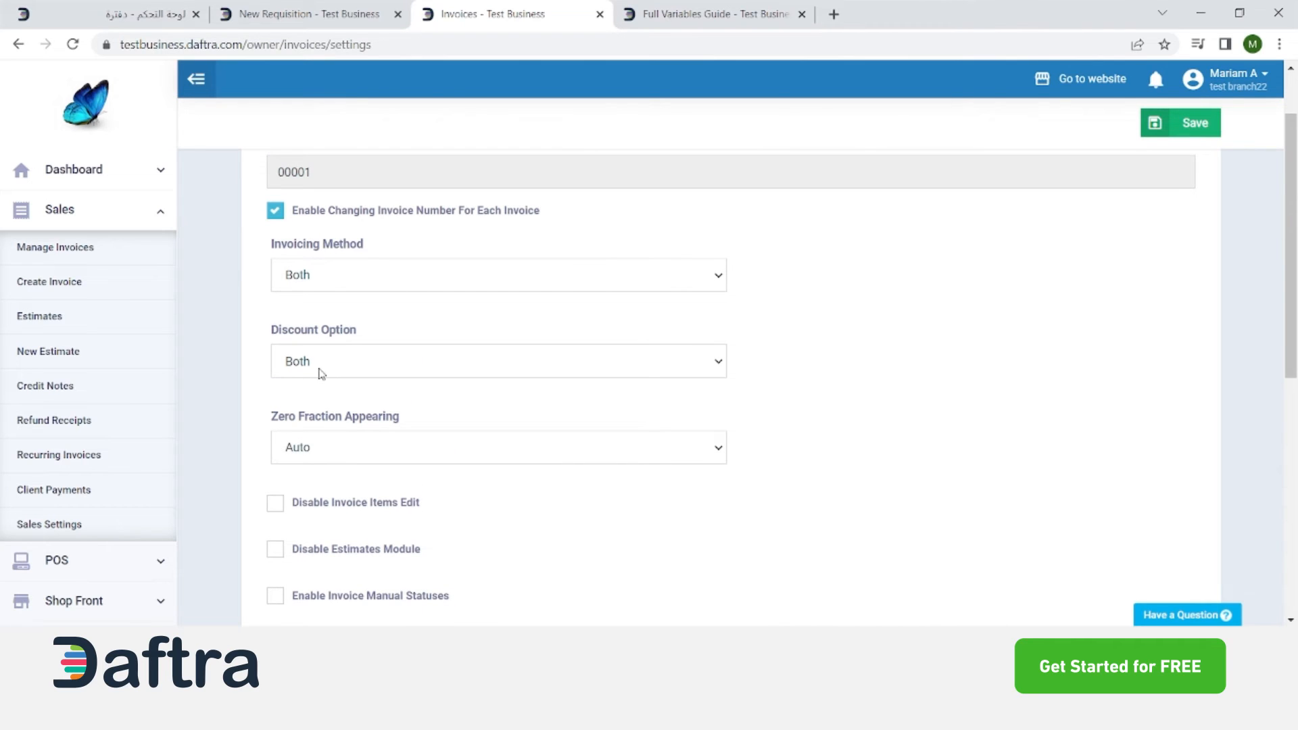
{"action": "left_click", "coordinate": [321, 374]}
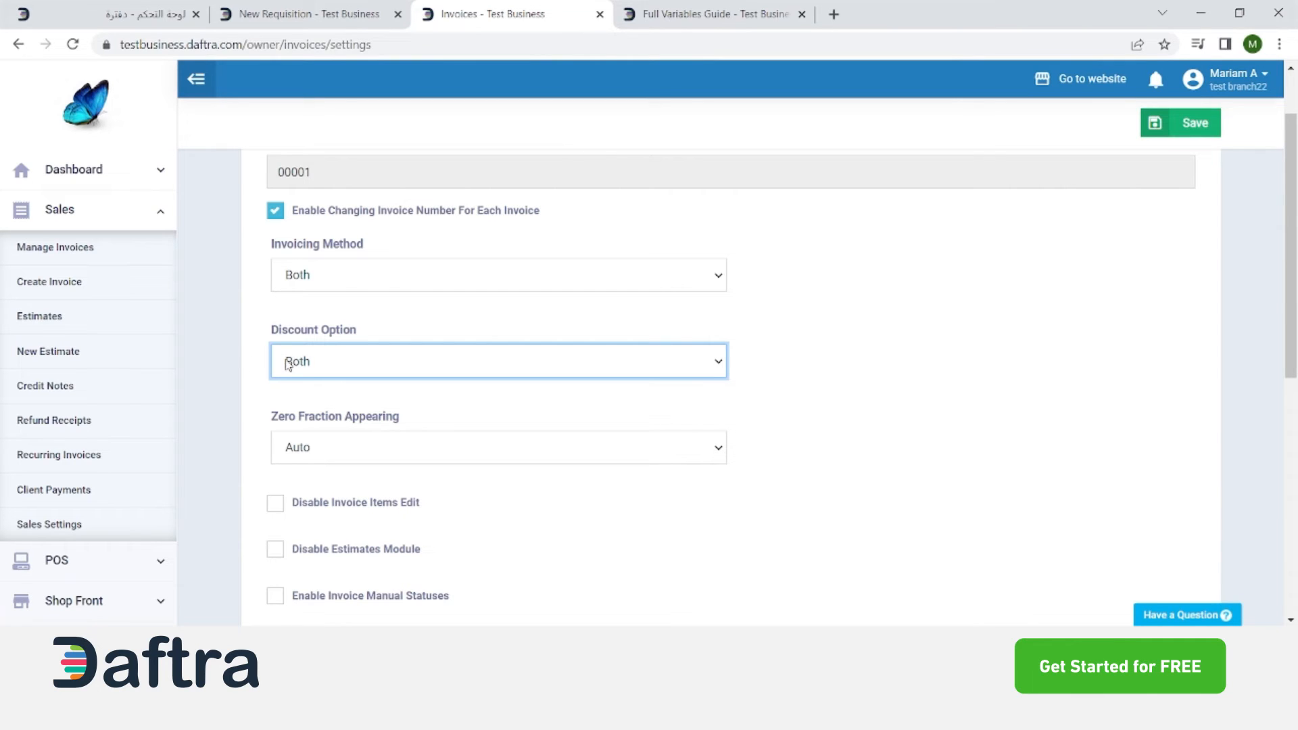
{"action": "left_click", "coordinate": [198, 366]}
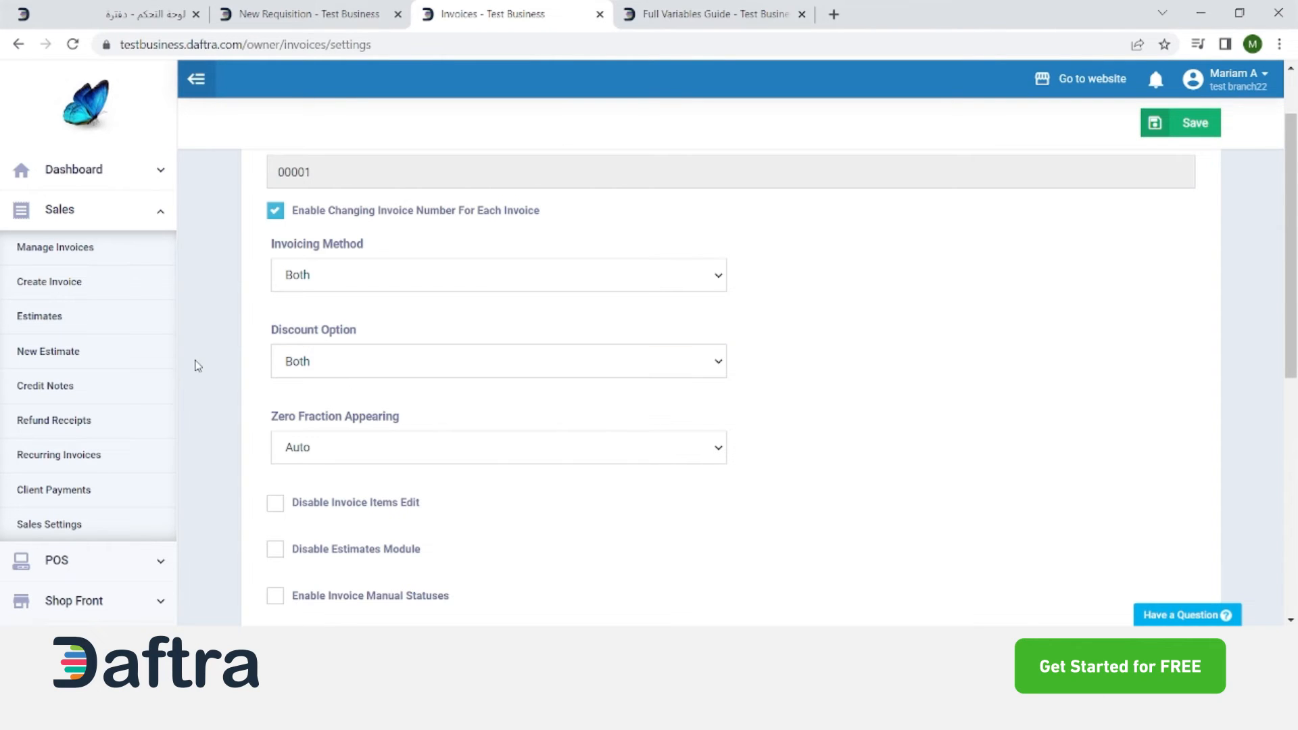
{"action": "scroll", "coordinate": [224, 399], "scroll_direction": "down", "scroll_amount": 8}
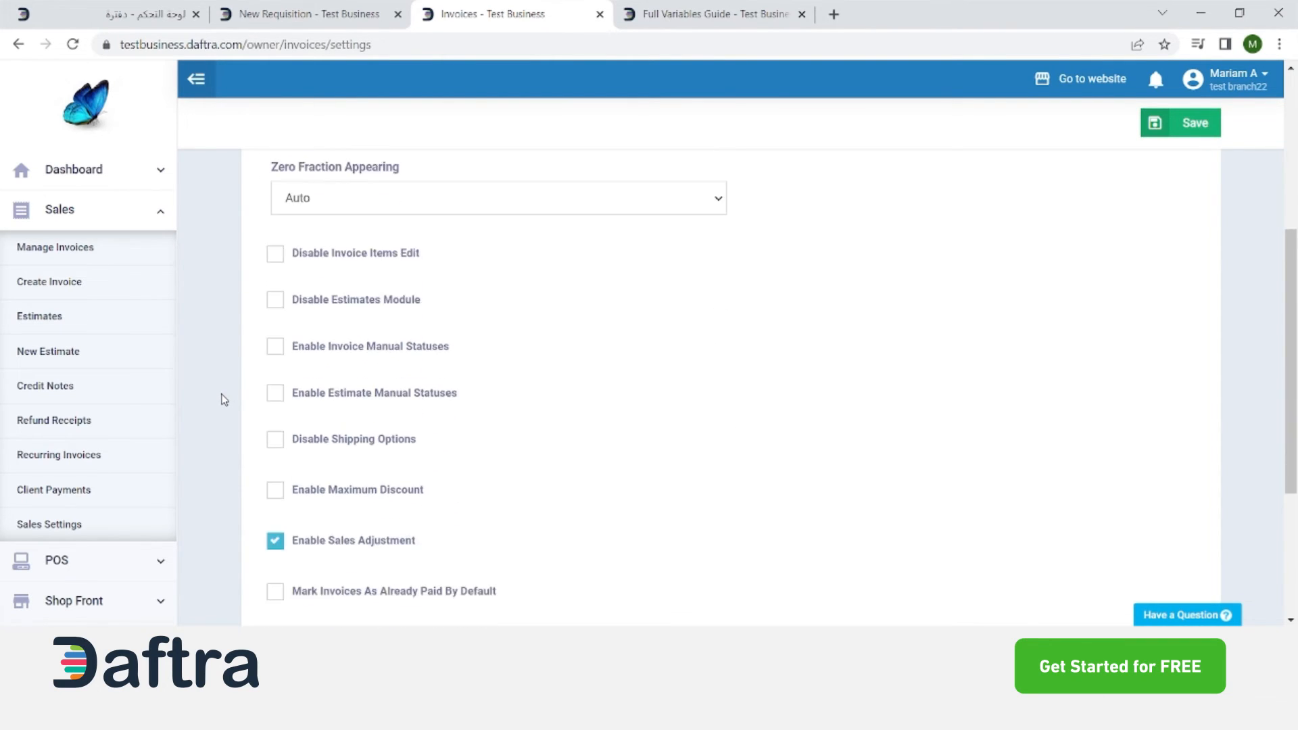
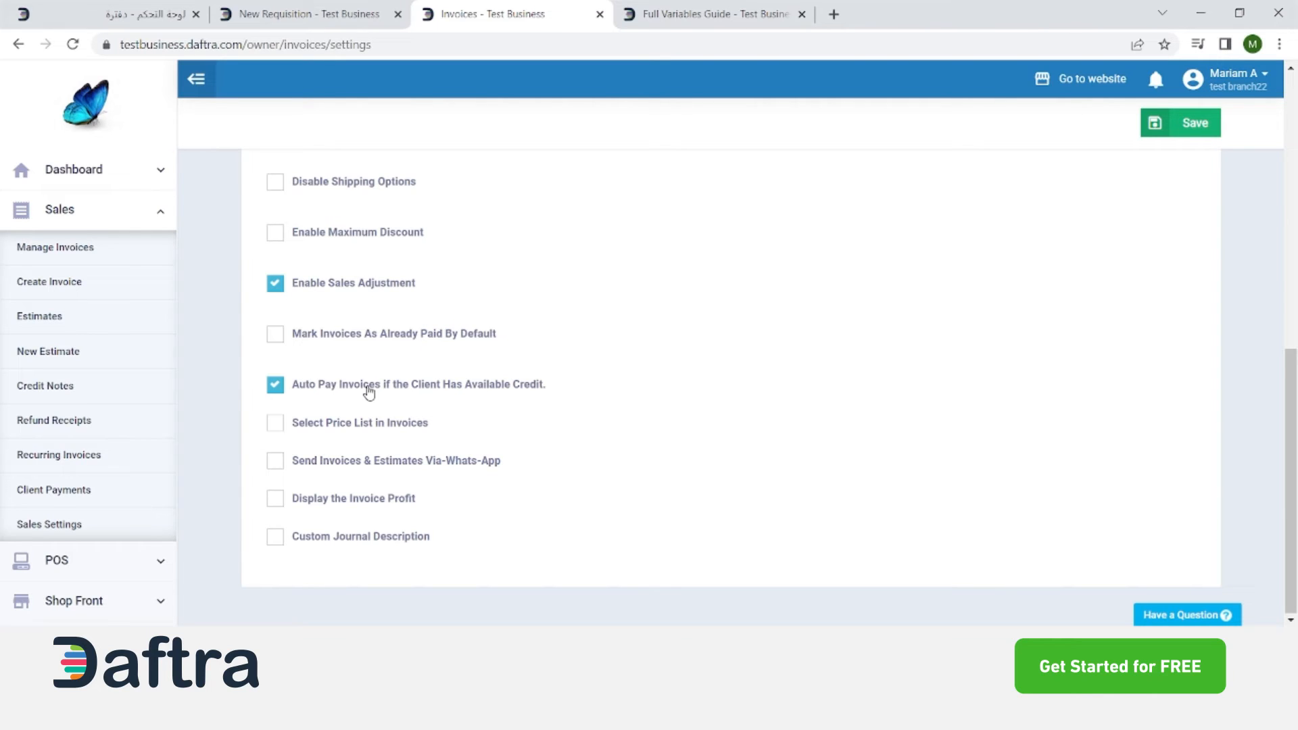
{"action": "left_click", "coordinate": [369, 393]}
{"action": "left_click", "coordinate": [368, 393]}
{"action": "scroll", "coordinate": [942, 313], "scroll_direction": "up", "scroll_amount": 5}
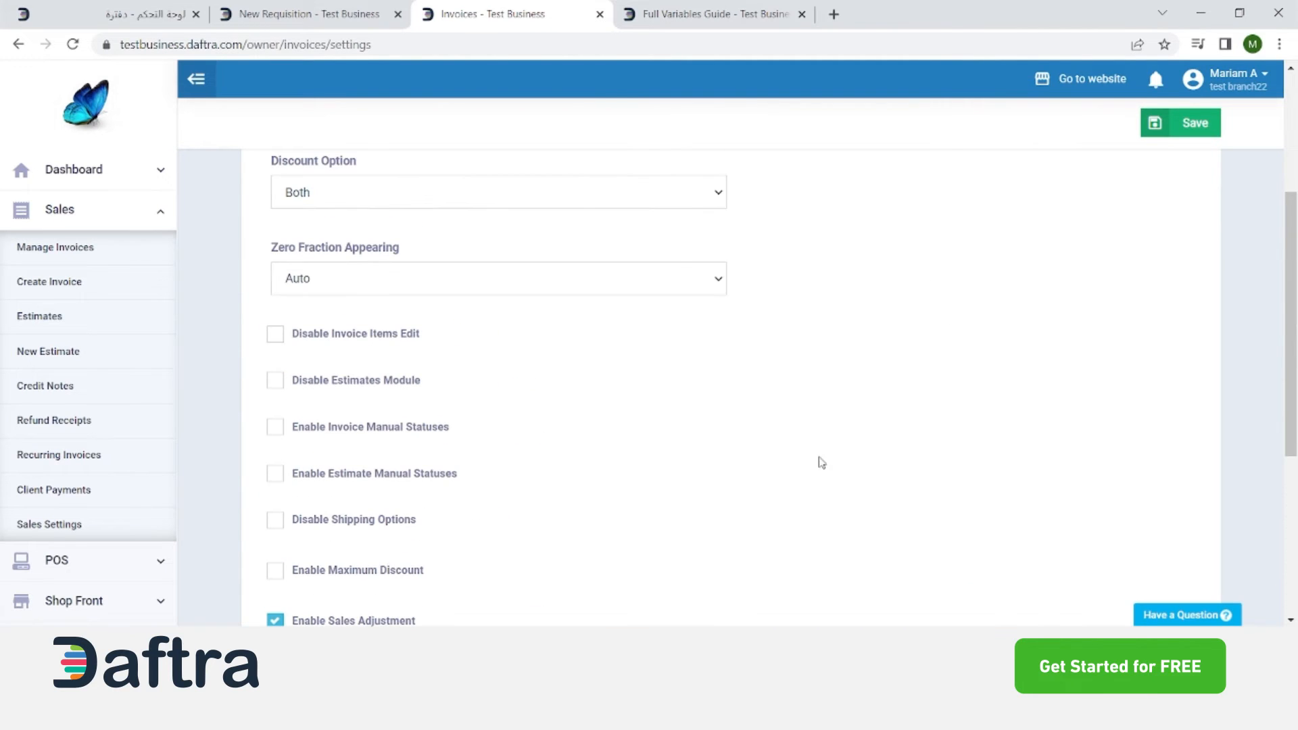
{"action": "scroll", "coordinate": [576, 487], "scroll_direction": "up", "scroll_amount": 4}
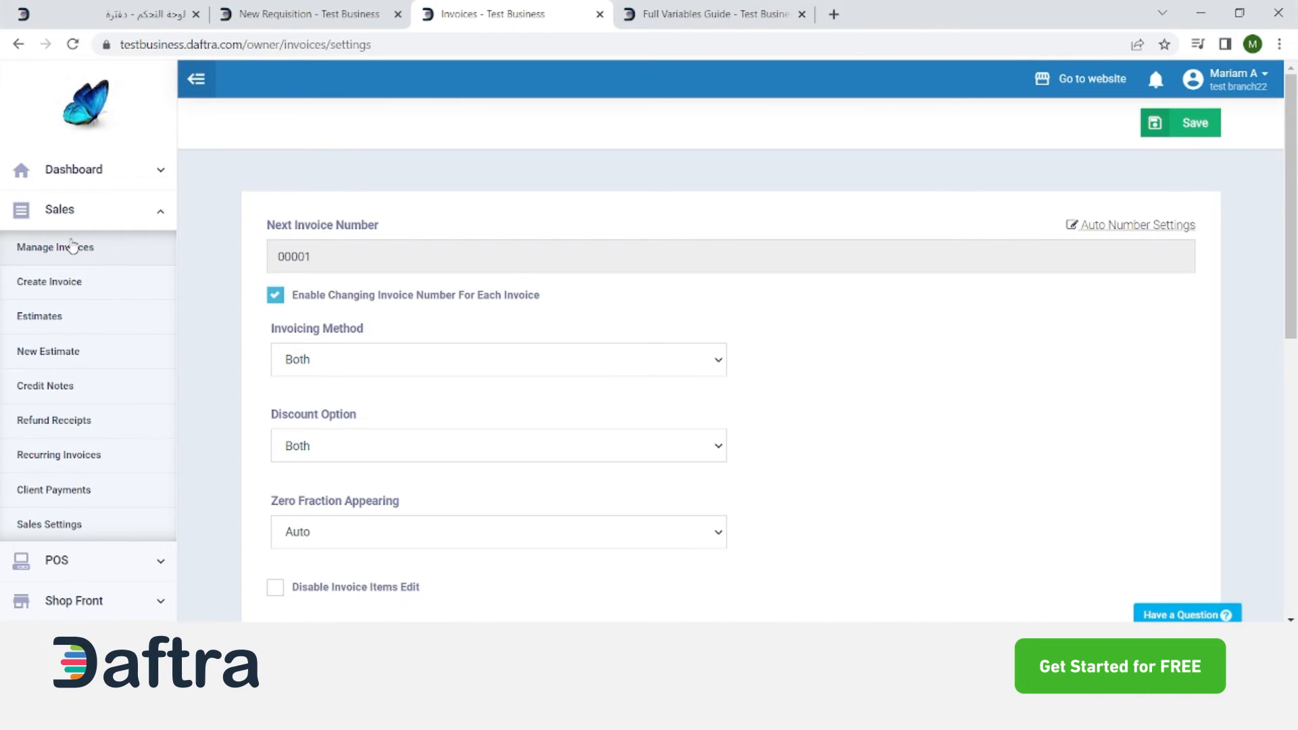
Start a new sales invoice and look at the options for its sending method
{"action": "left_click", "coordinate": [53, 291]}
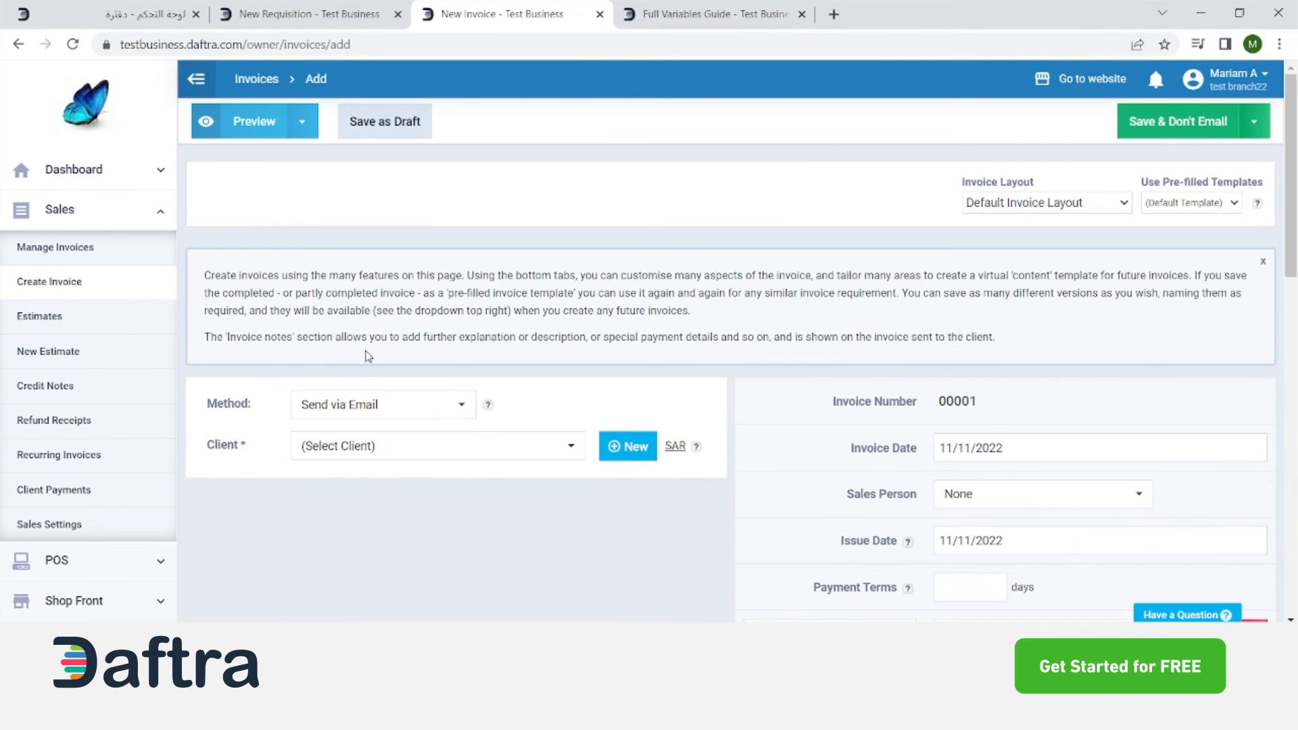
{"action": "left_click", "coordinate": [370, 321]}
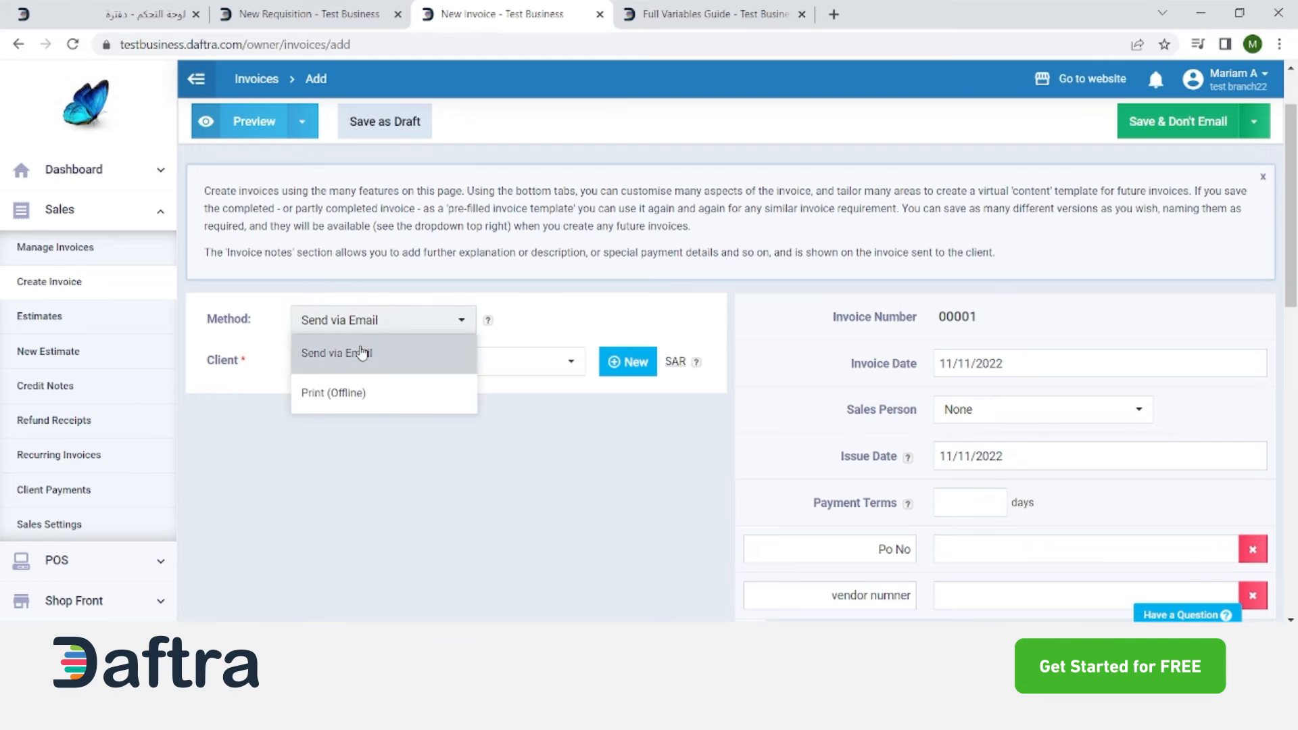
{"action": "left_click", "coordinate": [361, 469]}
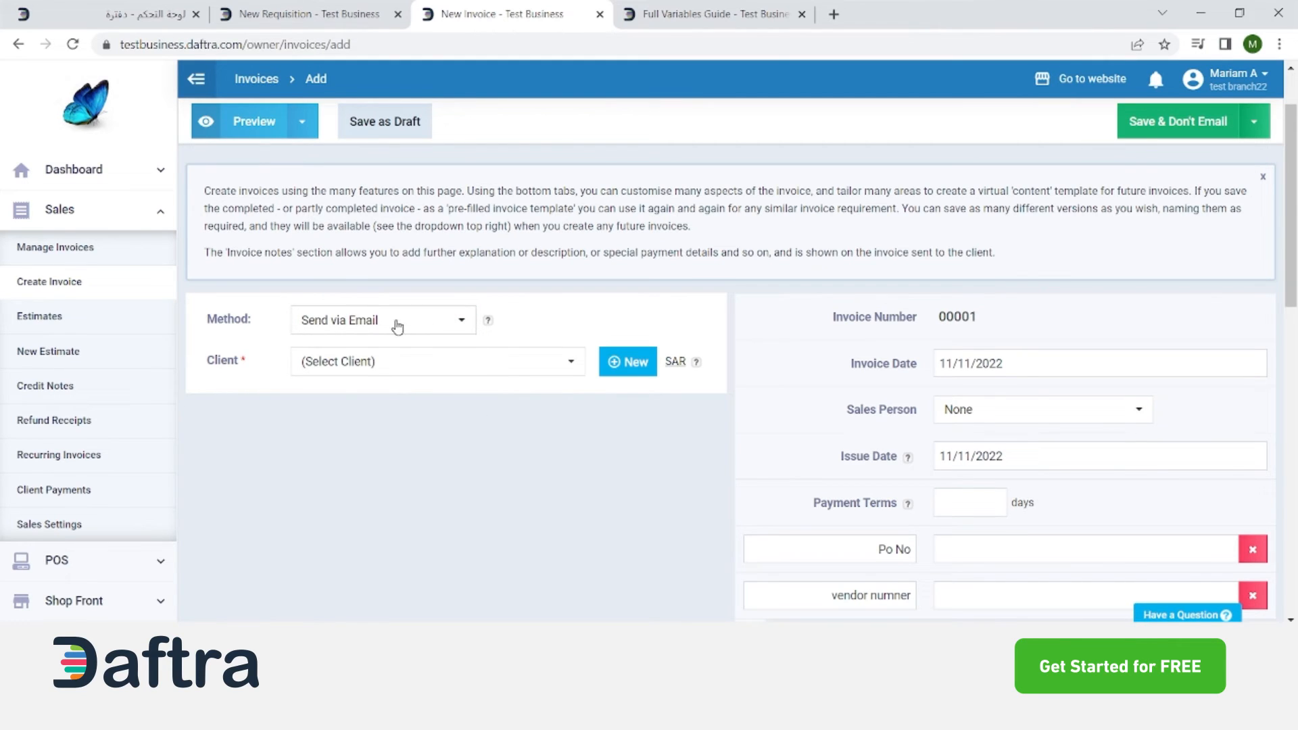
{"action": "scroll", "coordinate": [425, 331], "scroll_direction": "down", "scroll_amount": 1}
{"action": "scroll", "coordinate": [424, 331], "scroll_direction": "down", "scroll_amount": 1}
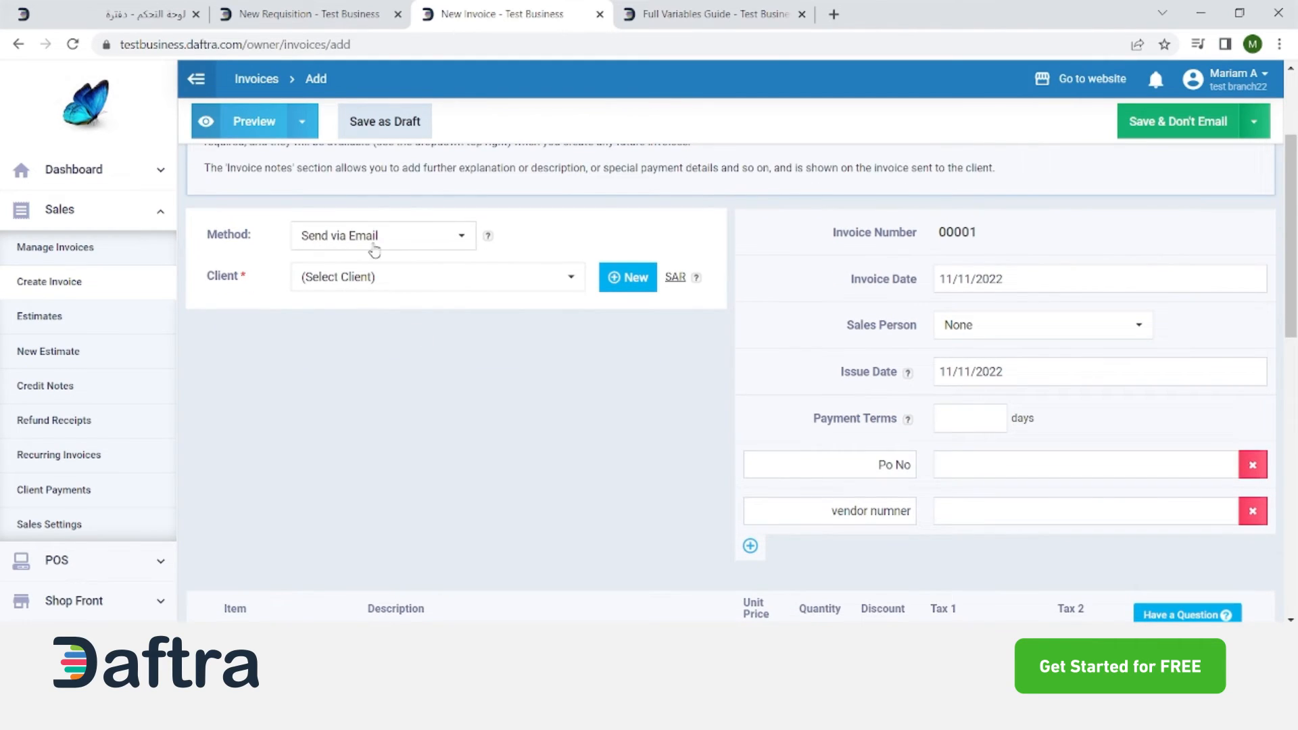
Select Business Client as the invoice's client, and check the invoice currency setting without changing it
{"action": "left_click", "coordinate": [462, 284]}
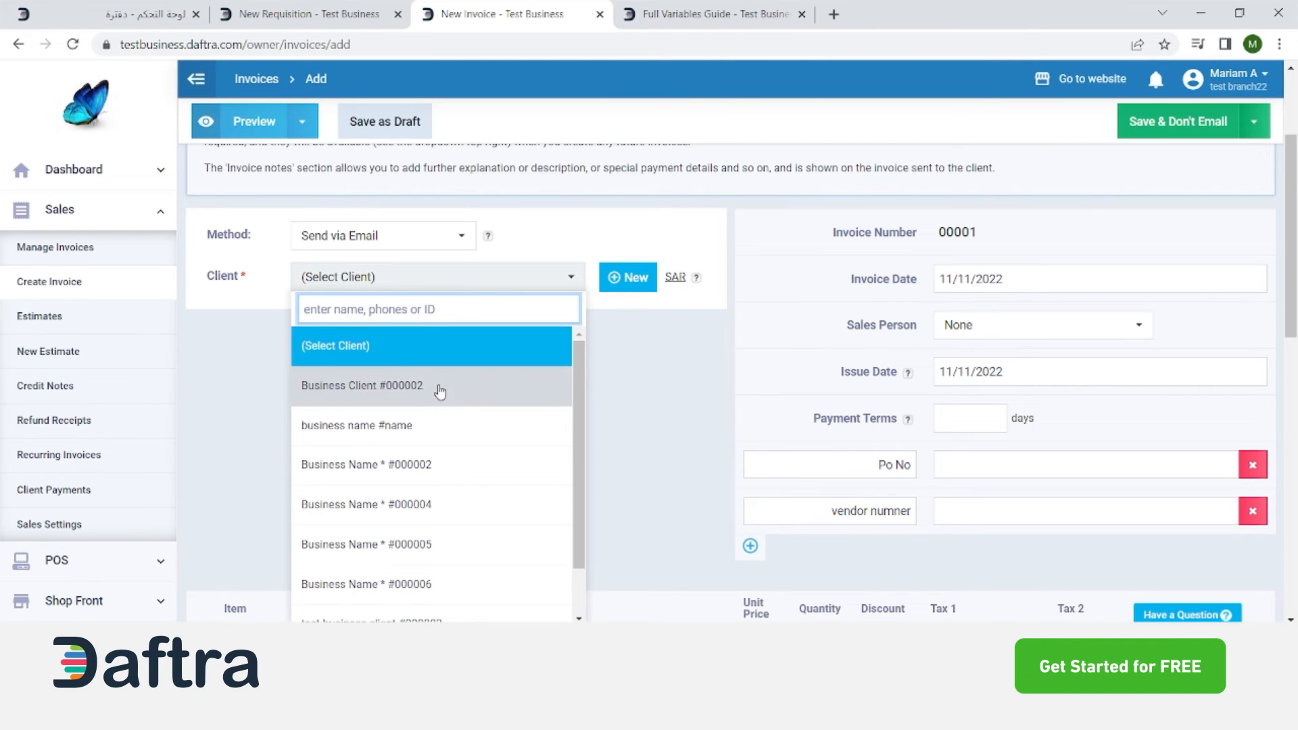
{"action": "left_click", "coordinate": [400, 389]}
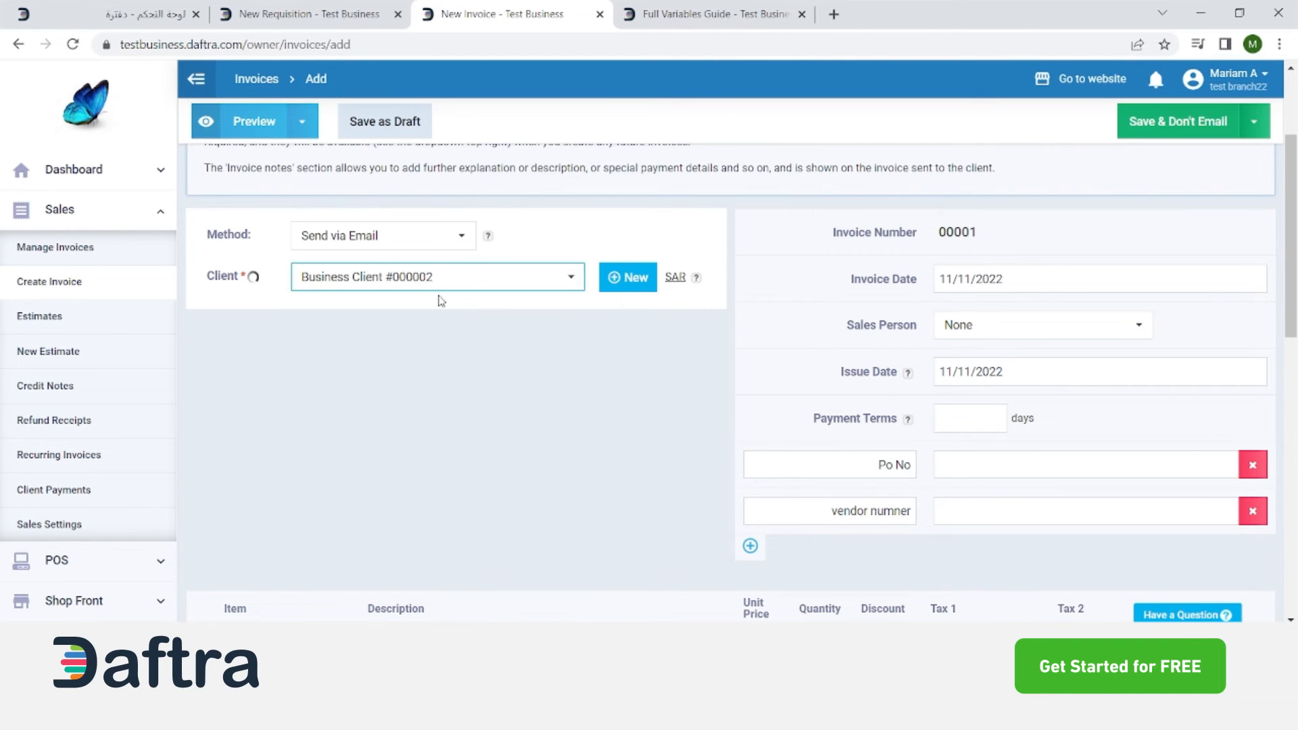
{"action": "scroll", "coordinate": [514, 317], "scroll_direction": "down", "scroll_amount": 3}
{"action": "scroll", "coordinate": [541, 328], "scroll_direction": "up", "scroll_amount": 3}
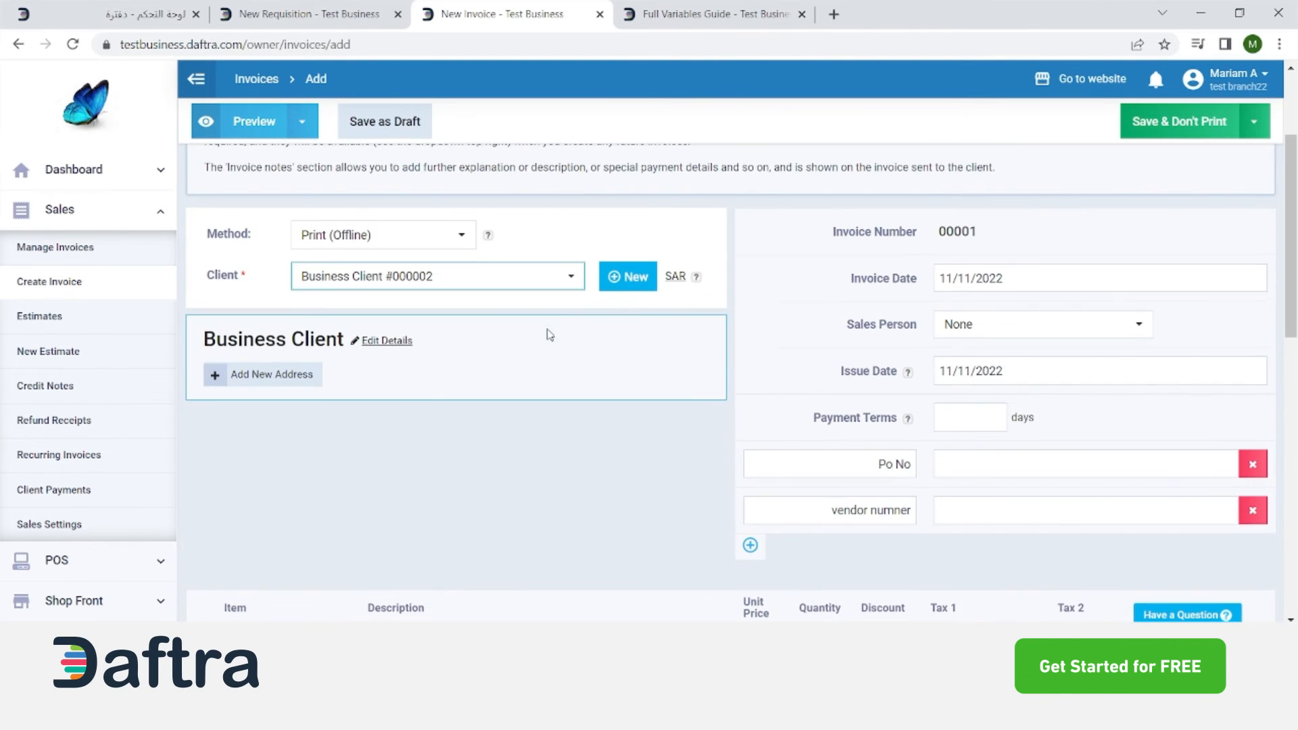
{"action": "left_click", "coordinate": [676, 279]}
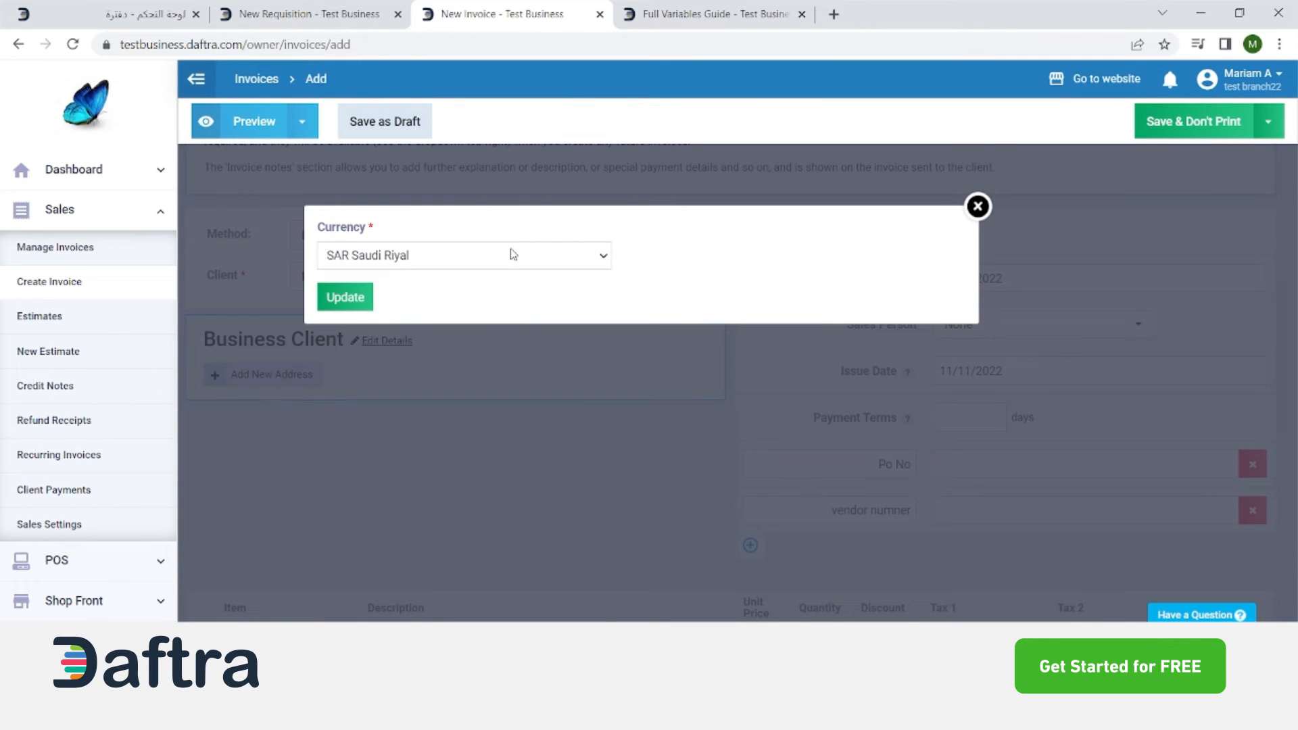
{"action": "left_click", "coordinate": [977, 206]}
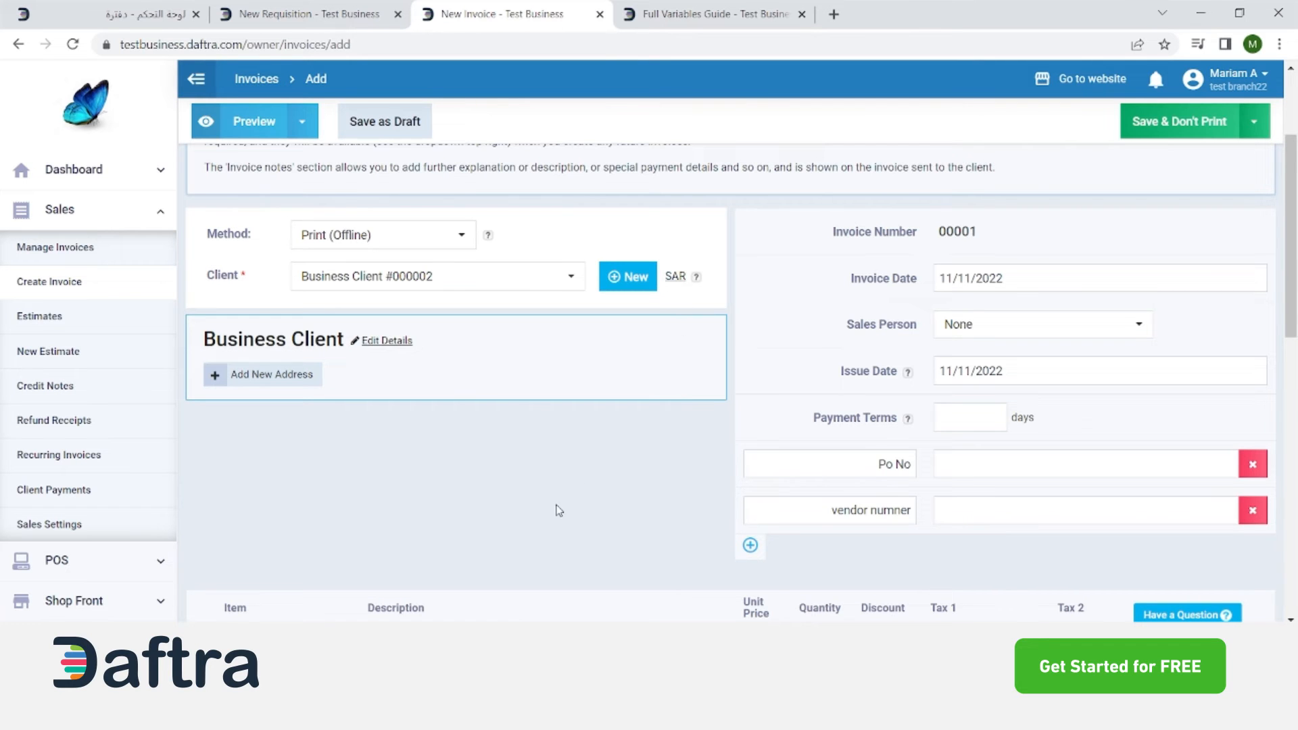
Add the "product with a serial number" as the invoice's first item
{"action": "scroll", "coordinate": [516, 510], "scroll_direction": "down", "scroll_amount": 3}
{"action": "left_click", "coordinate": [350, 496]}
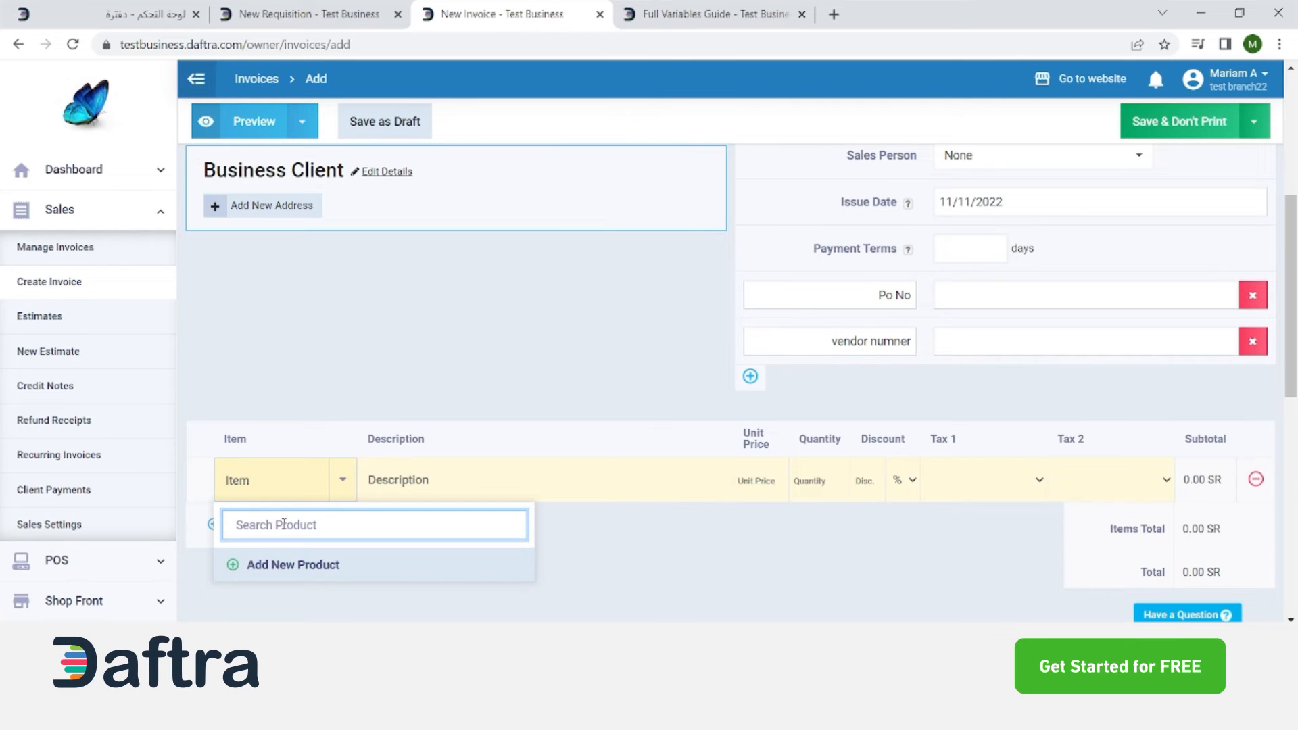
{"action": "type", "text": "ser"}
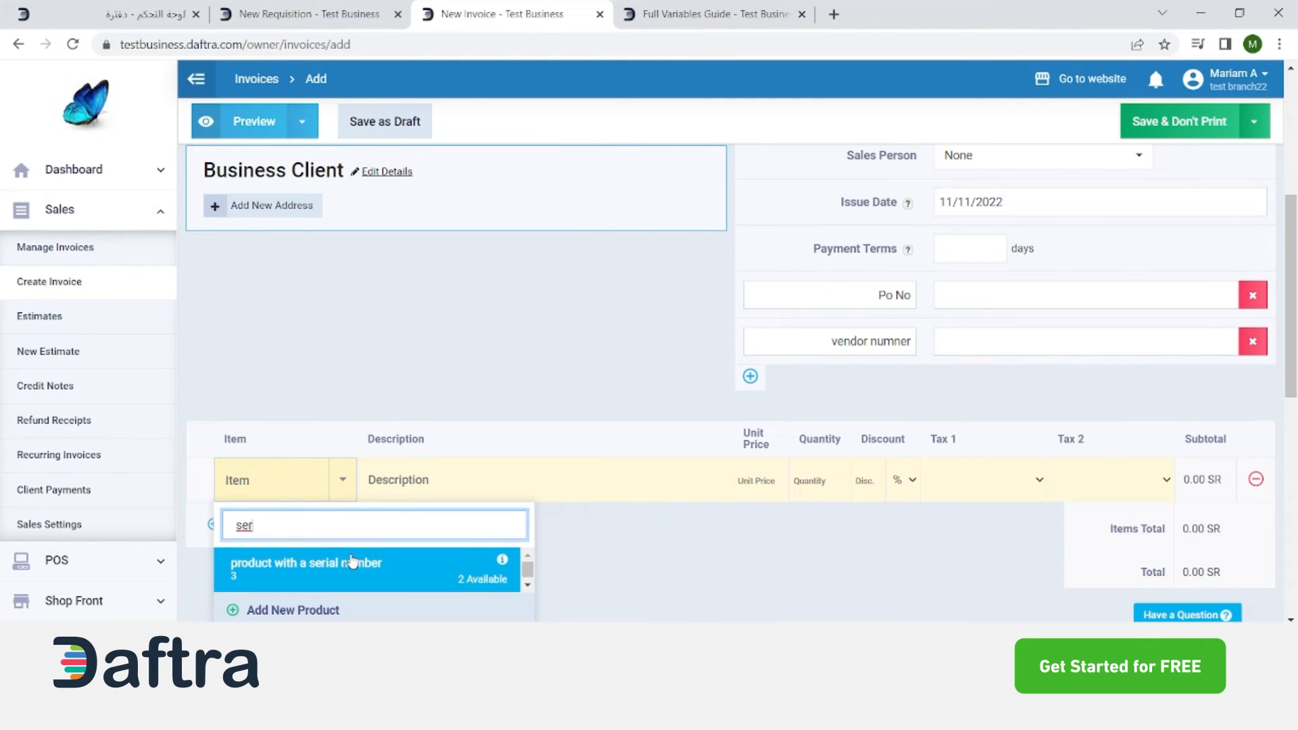
{"action": "left_click", "coordinate": [369, 551]}
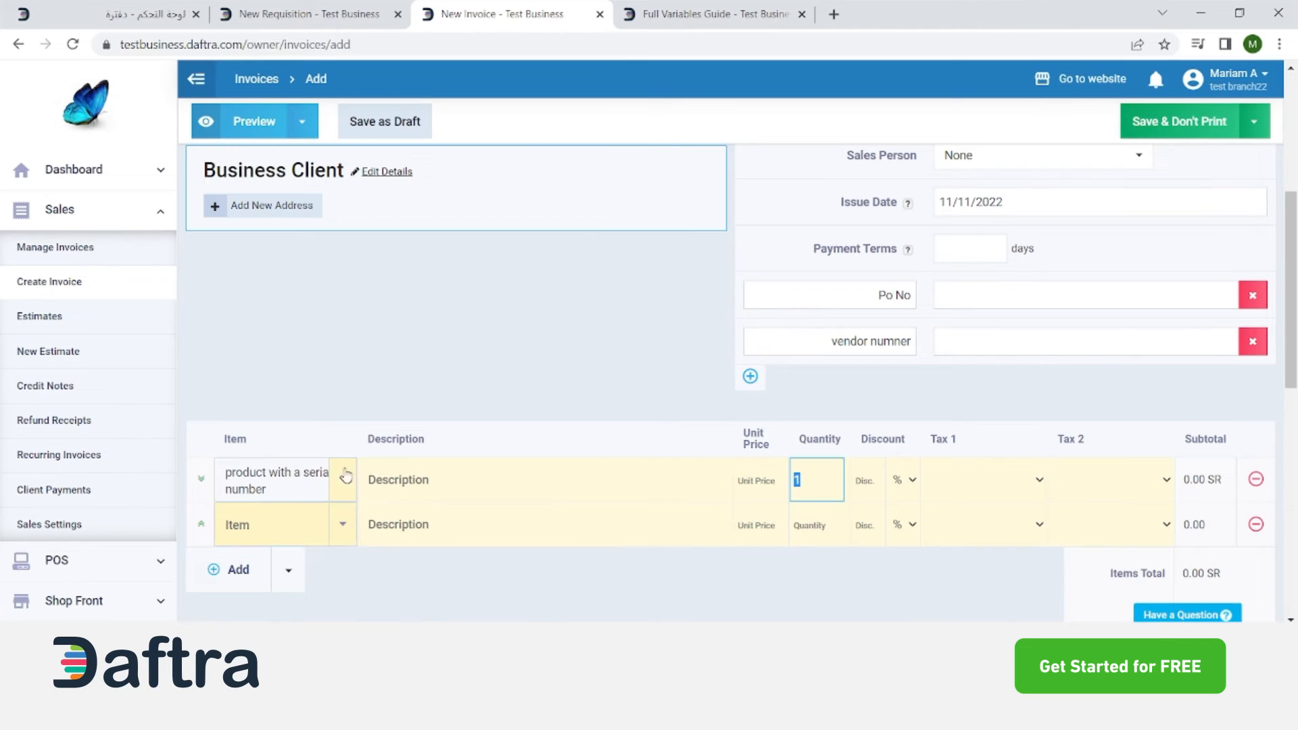
Add the "product with a unit template" as the invoice's second item and remove the empty third row
{"action": "left_click", "coordinate": [344, 537]}
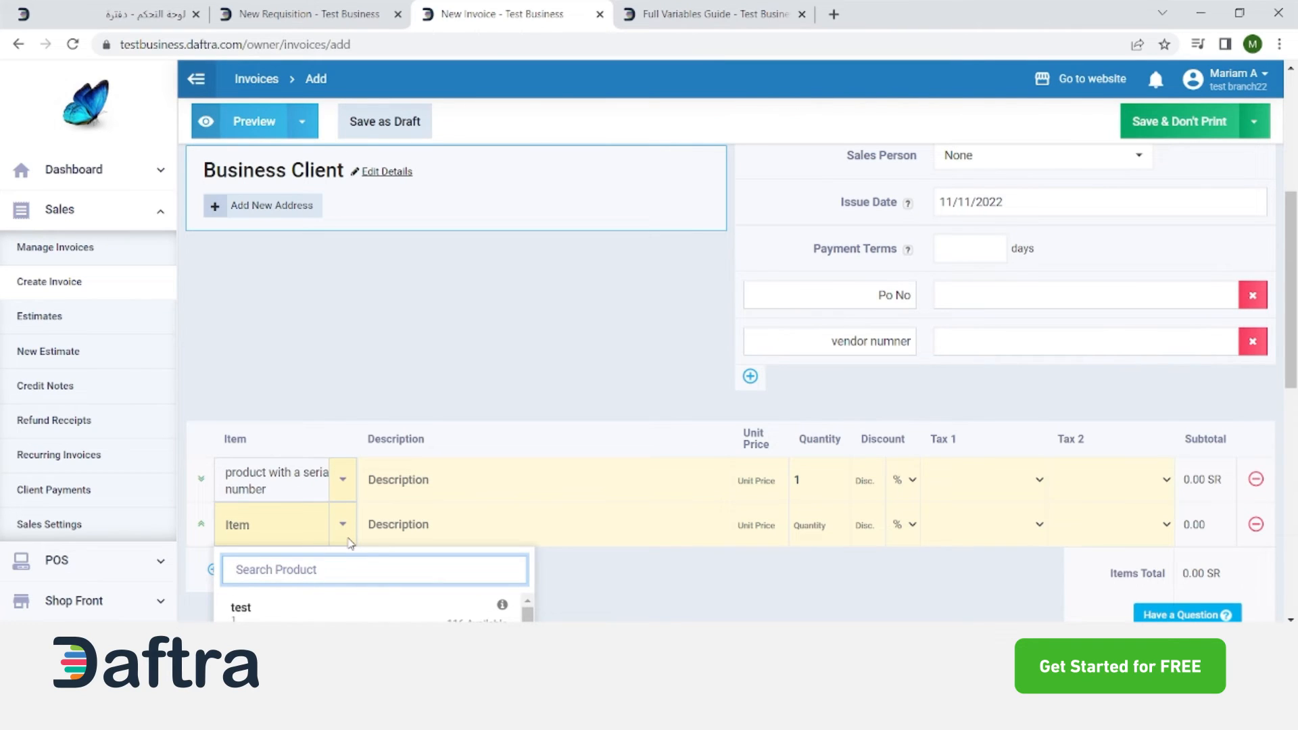
{"action": "type", "text": "unit"}
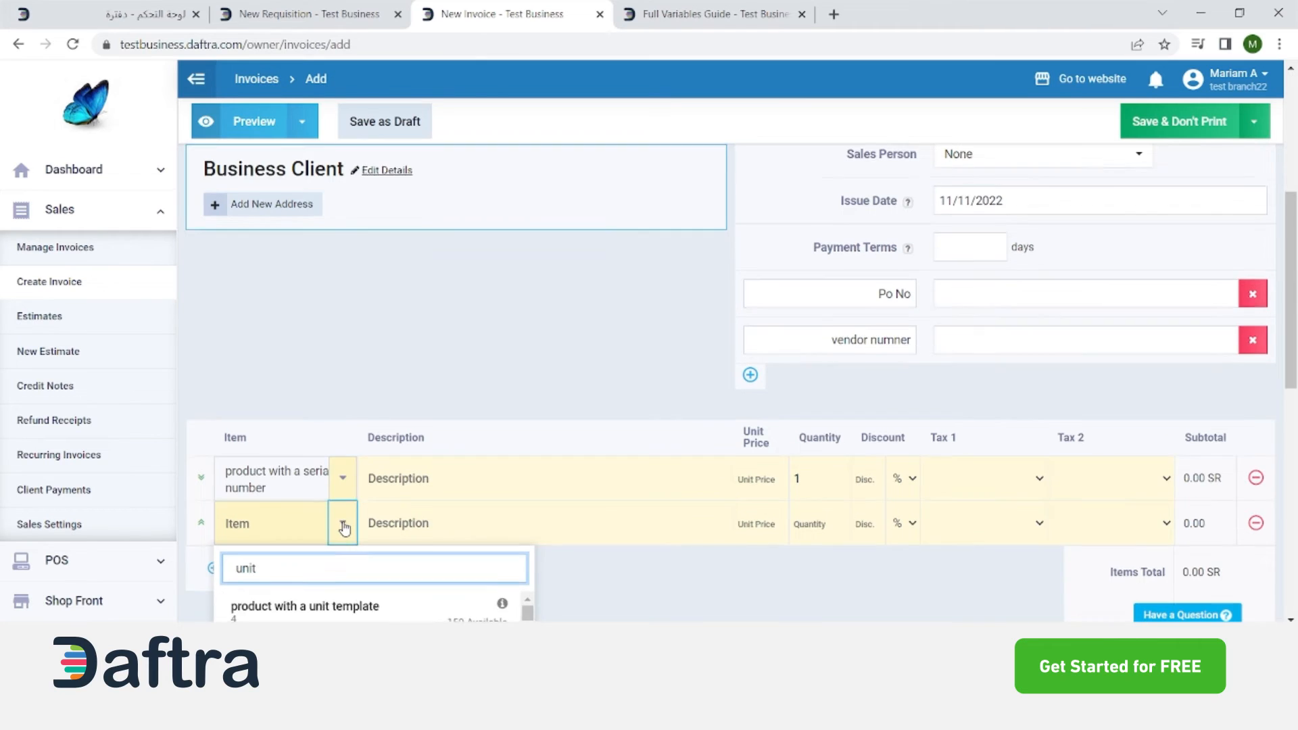
{"action": "scroll", "coordinate": [344, 529], "scroll_direction": "down", "scroll_amount": 1}
{"action": "left_click", "coordinate": [440, 527]}
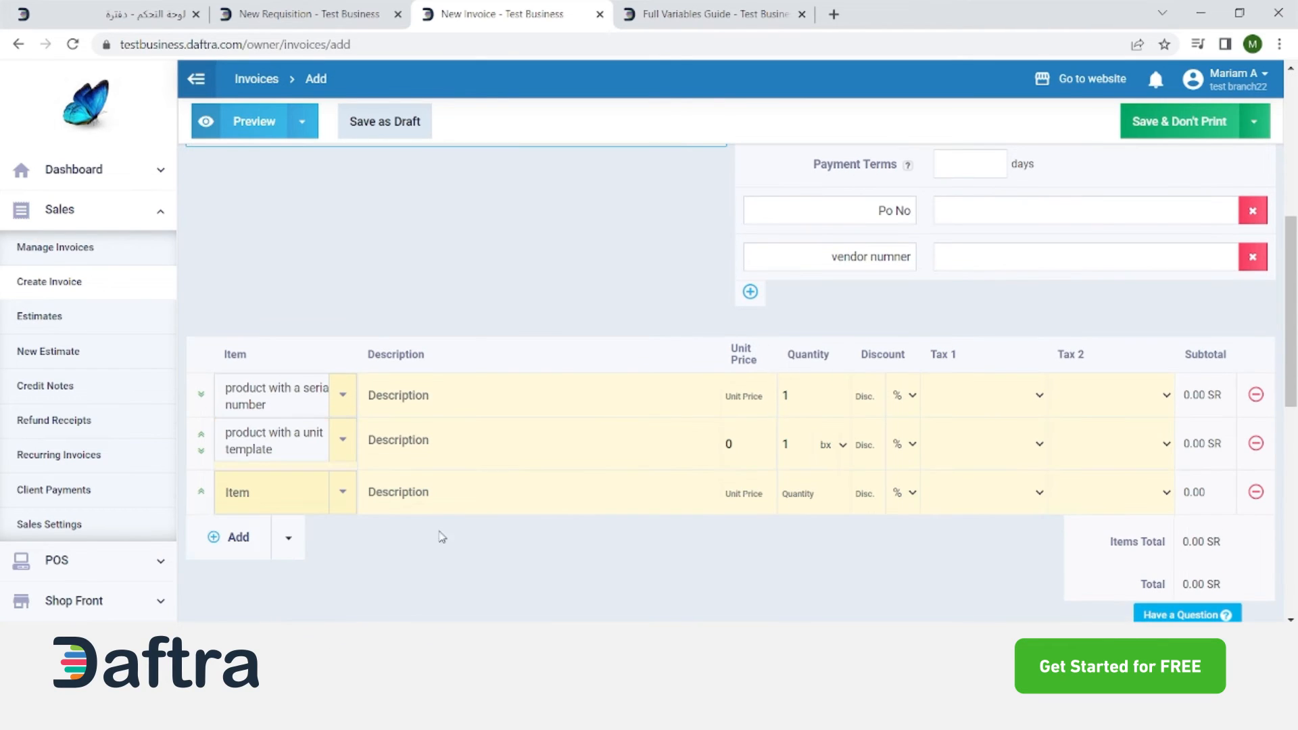
{"action": "left_click", "coordinate": [1256, 492]}
Set the unit price to 10 for the serial number product and 40 for the unit template product
{"action": "left_click", "coordinate": [679, 392]}
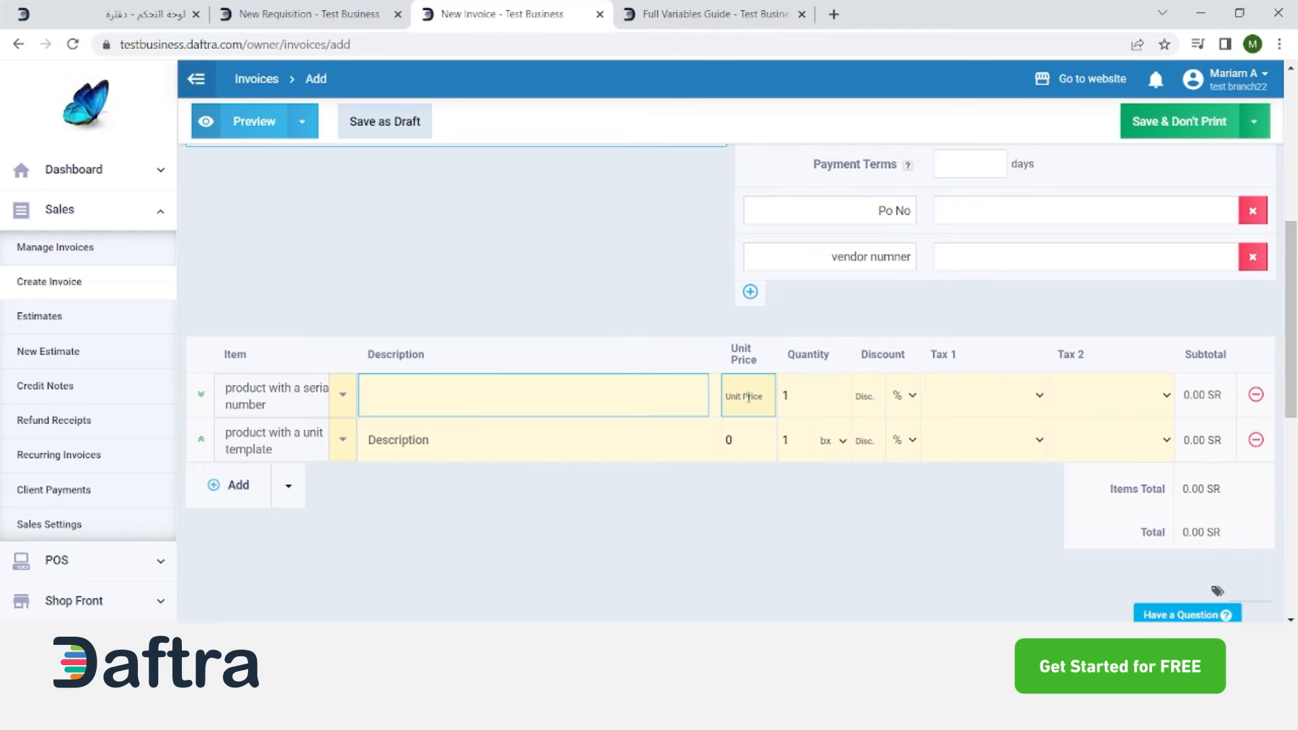
{"action": "left_click", "coordinate": [736, 396]}
{"action": "type", "text": "10"}
{"action": "left_click", "coordinate": [752, 440]}
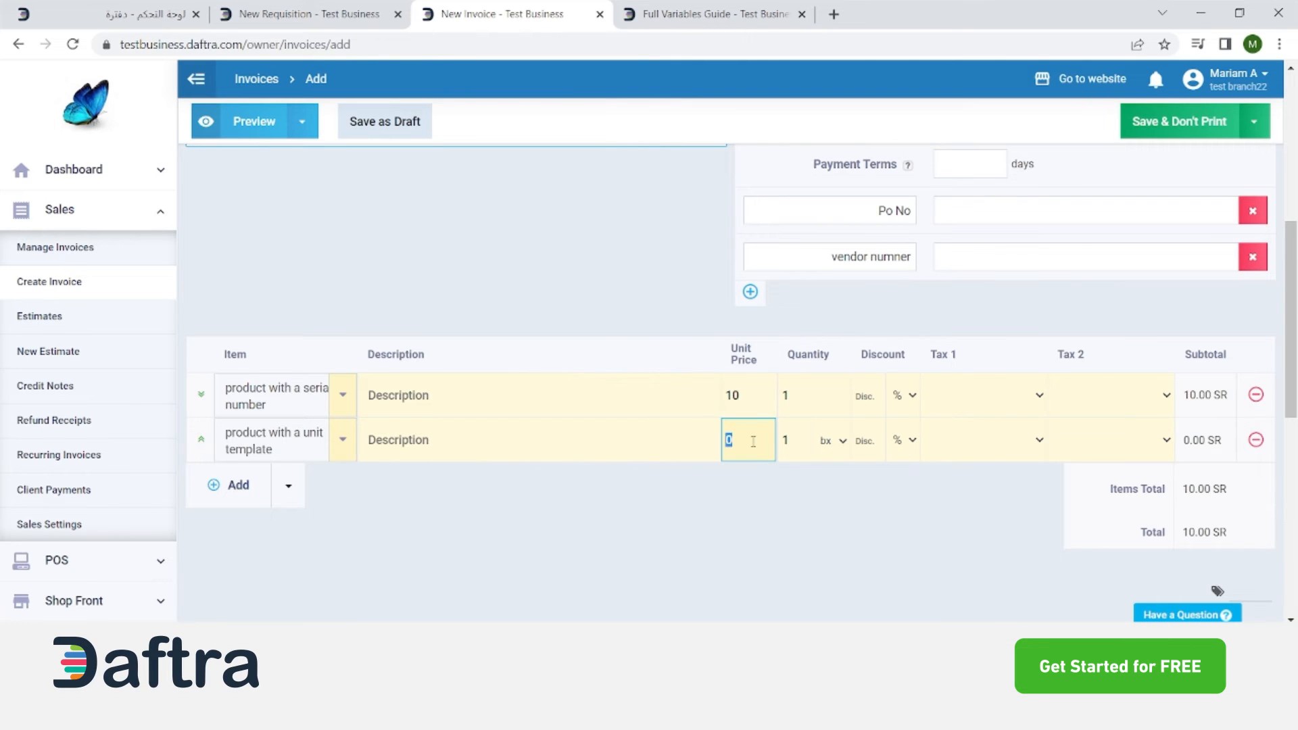
{"action": "type", "text": "40"}
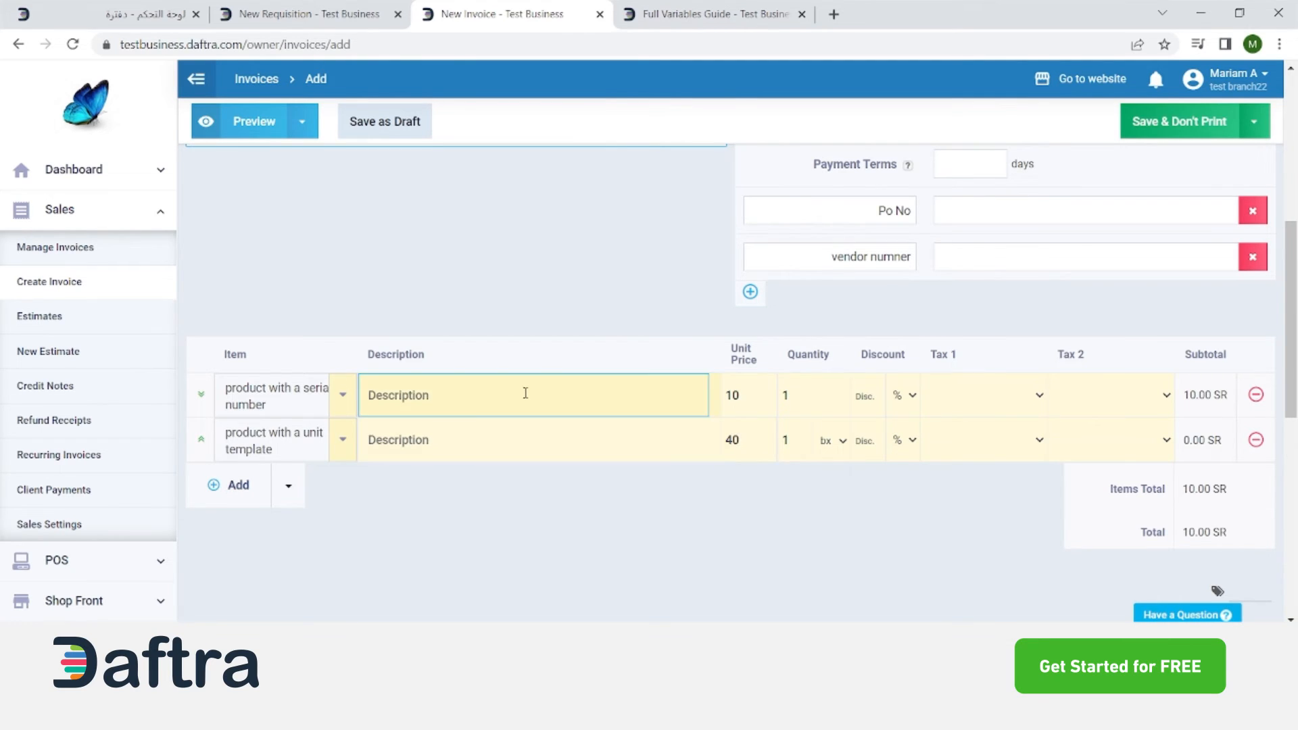
{"action": "left_click", "coordinate": [747, 394]}
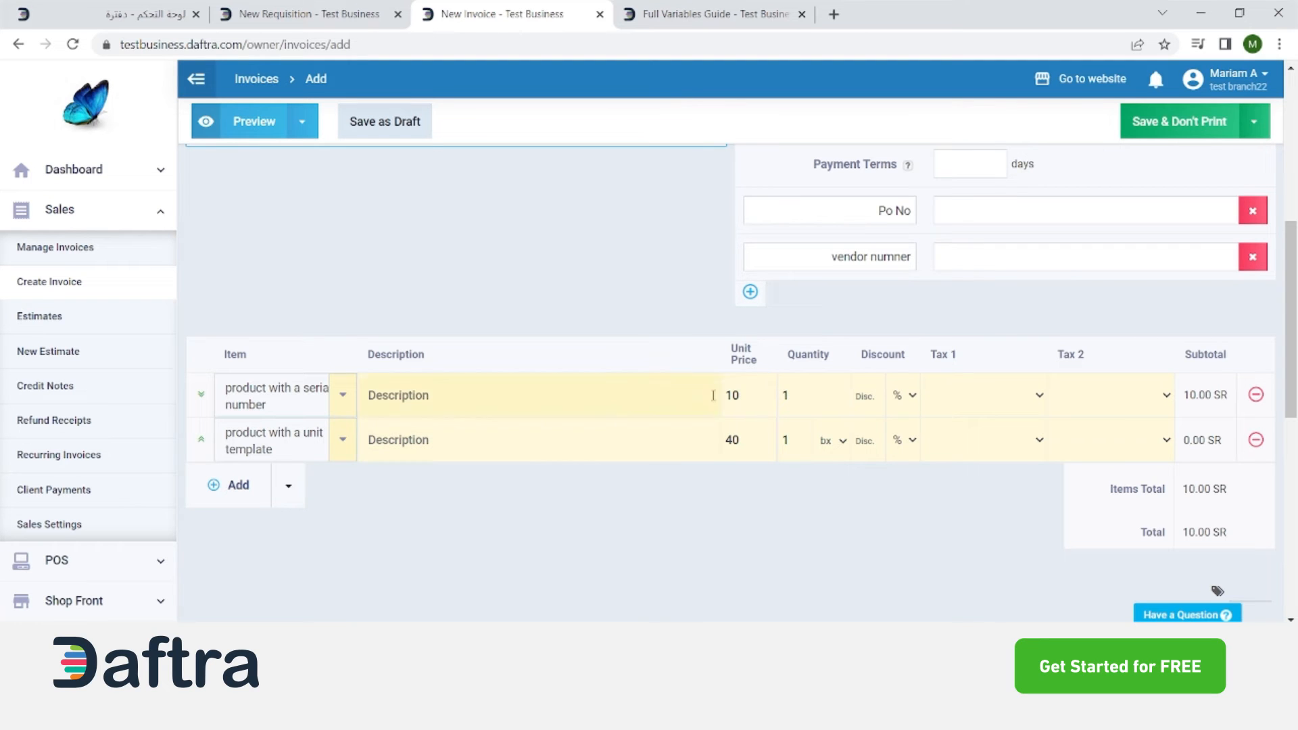
{"action": "left_click_drag", "start_coordinate": [748, 395], "coordinate": [712, 392]}
{"action": "left_click", "coordinate": [656, 516]}
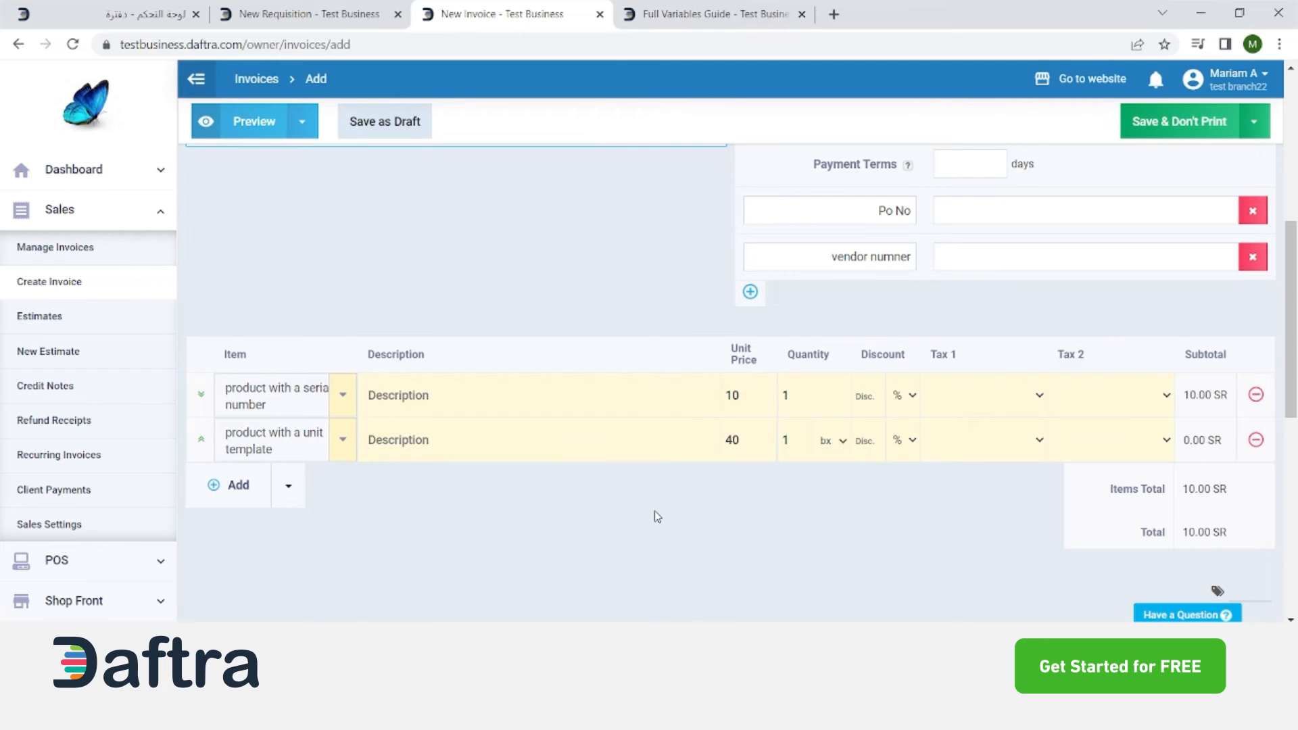
{"action": "double_click", "coordinate": [739, 389]}
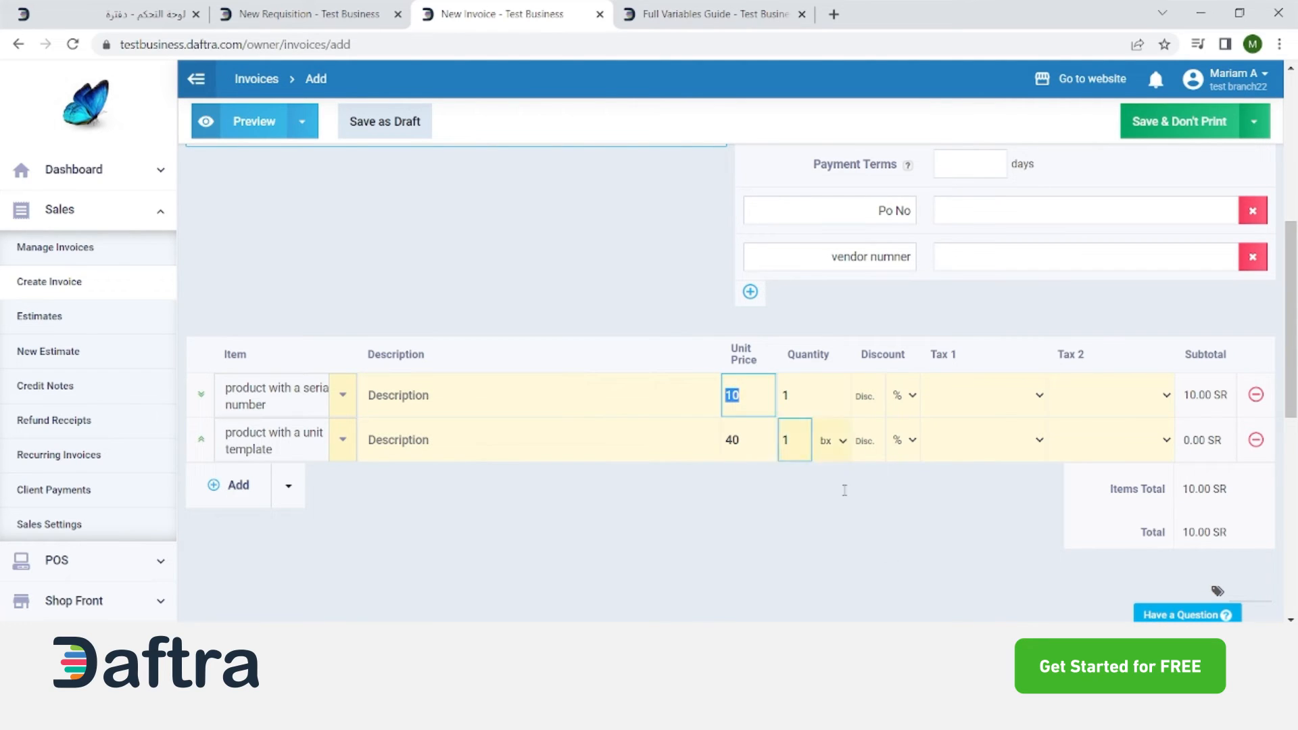
Set the serial number product's quantity to 2 and check the quantity and unit of the unit template product
{"action": "left_click", "coordinate": [771, 501]}
{"action": "left_click", "coordinate": [806, 381]}
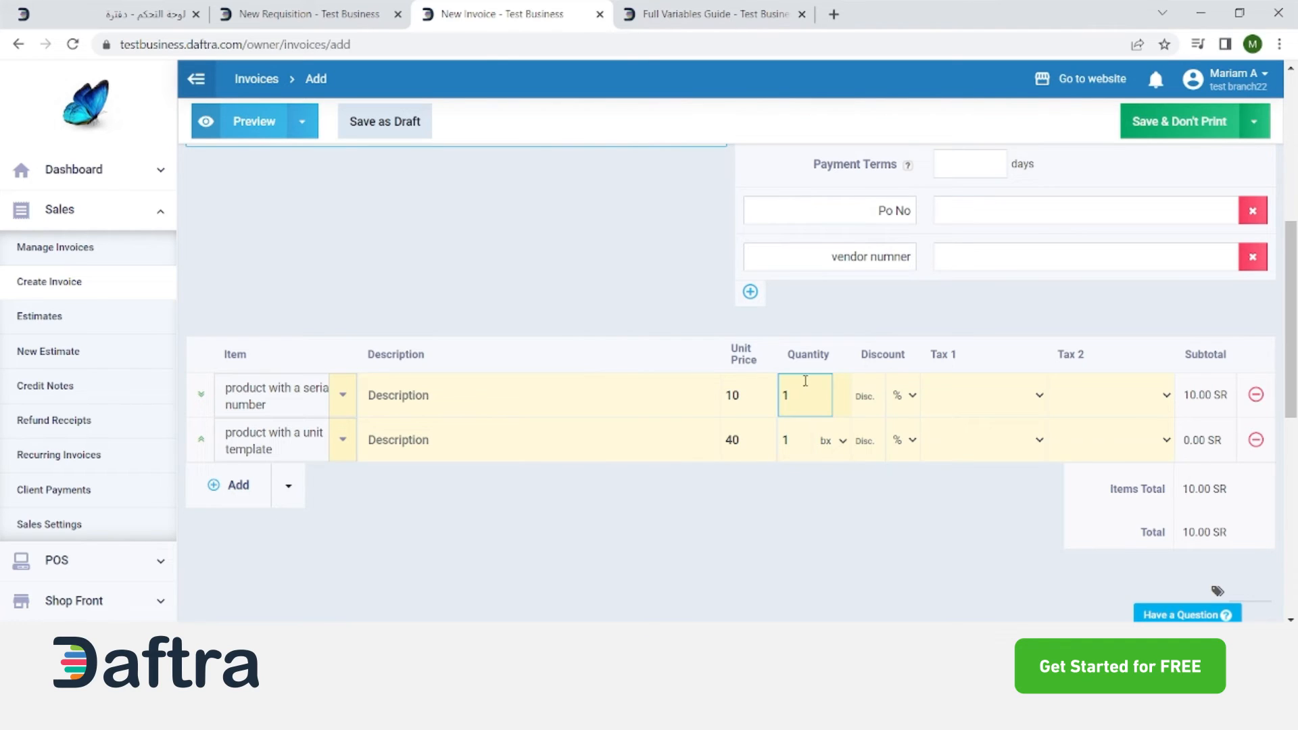
{"action": "type", "text": "1"}
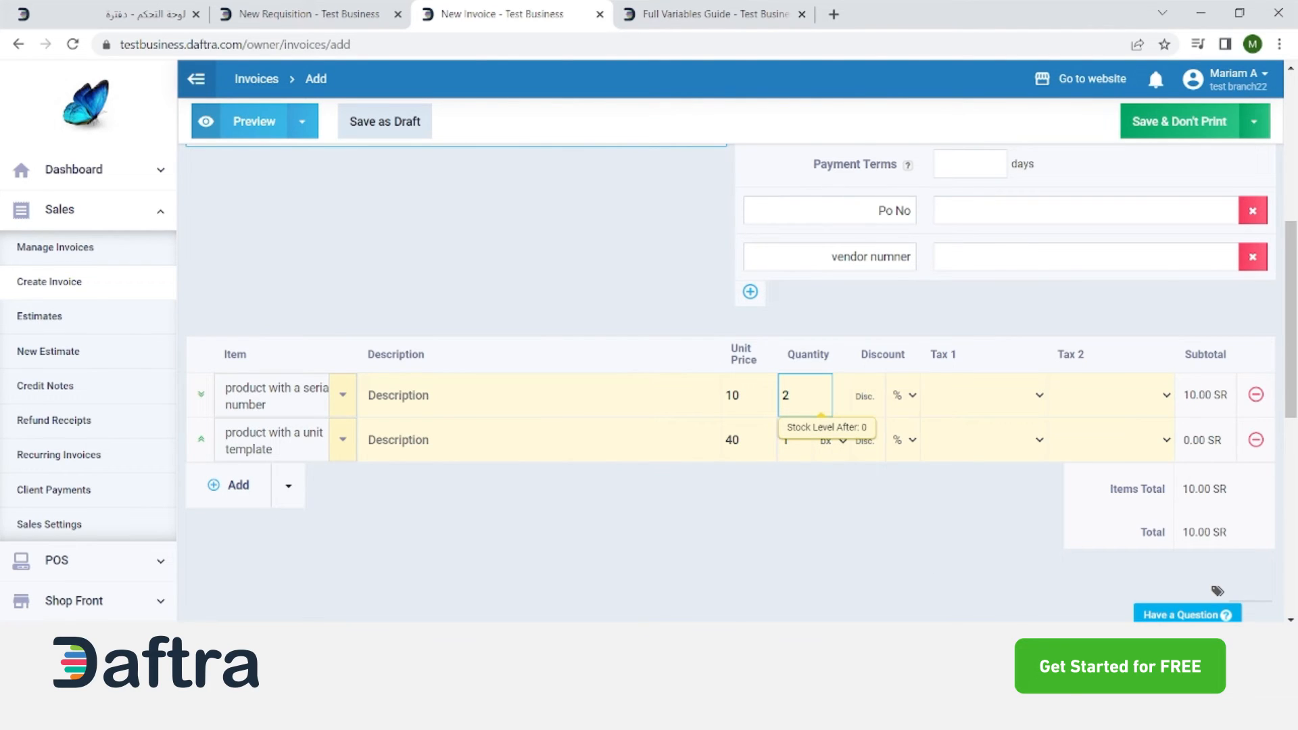
{"action": "left_click", "coordinate": [789, 524]}
{"action": "left_click", "coordinate": [801, 442]}
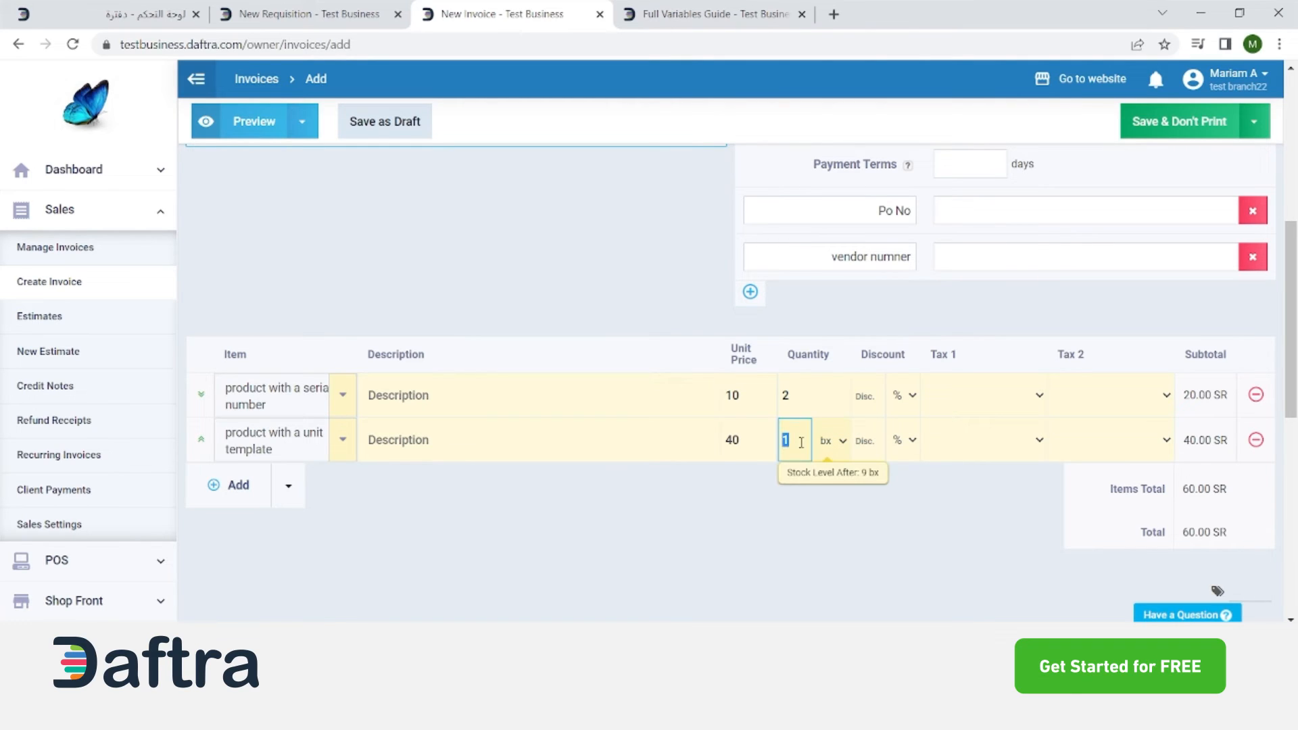
{"action": "left_click", "coordinate": [834, 450]}
Apply VAT as Tax 1 on the serial number product's invoice line
{"action": "left_click", "coordinate": [971, 406]}
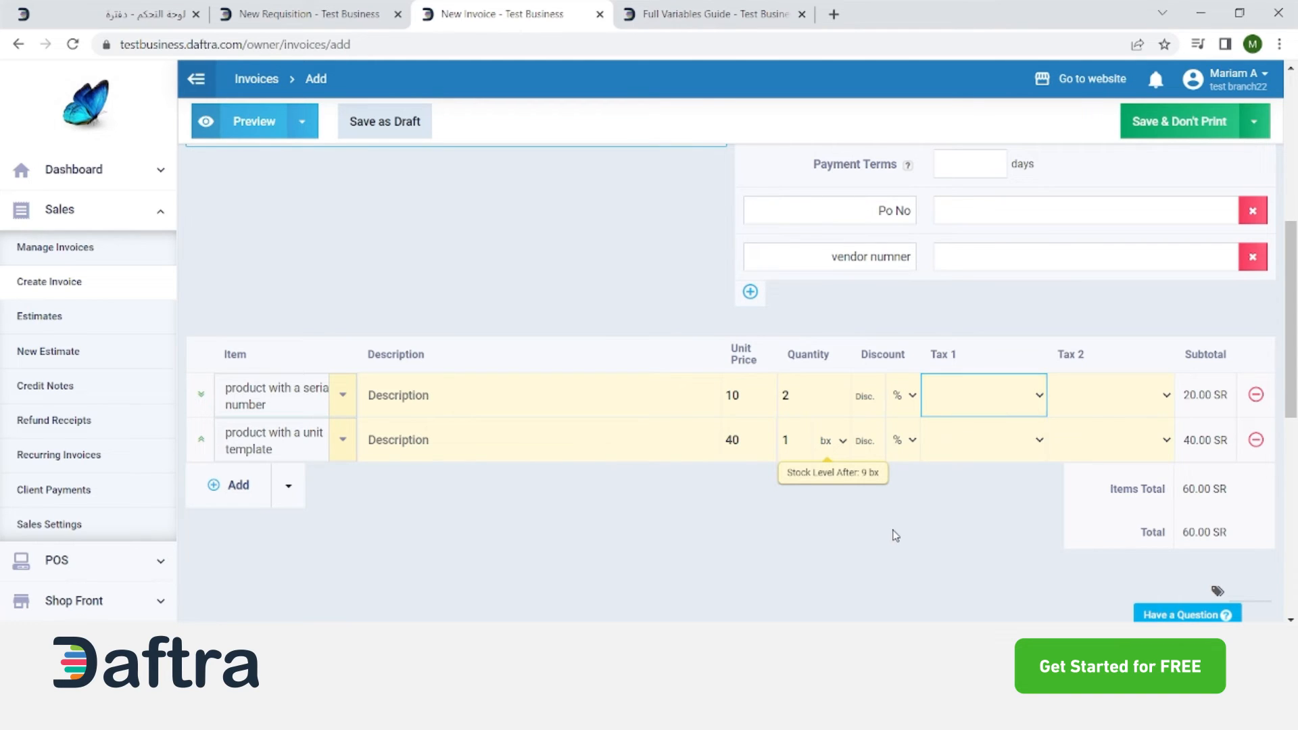
{"action": "left_click", "coordinate": [1001, 434]}
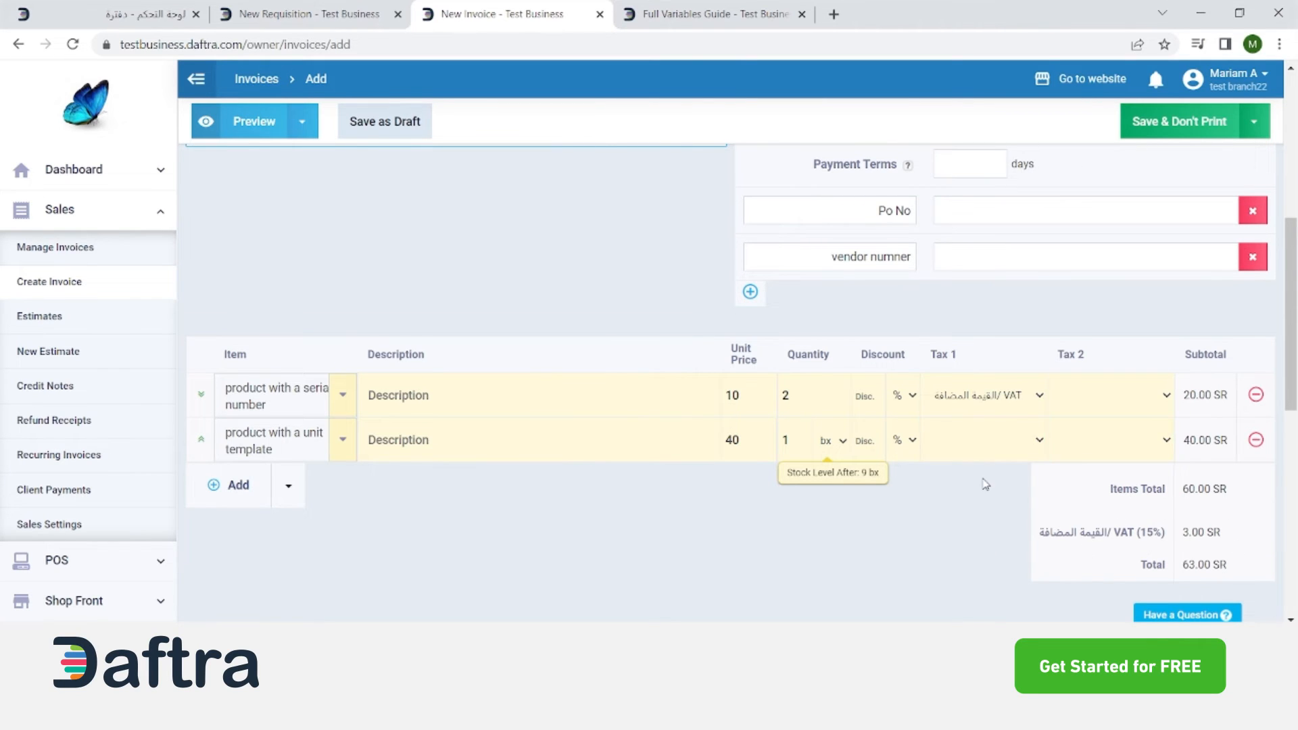
{"action": "scroll", "coordinate": [986, 483], "scroll_direction": "down", "scroll_amount": 1}
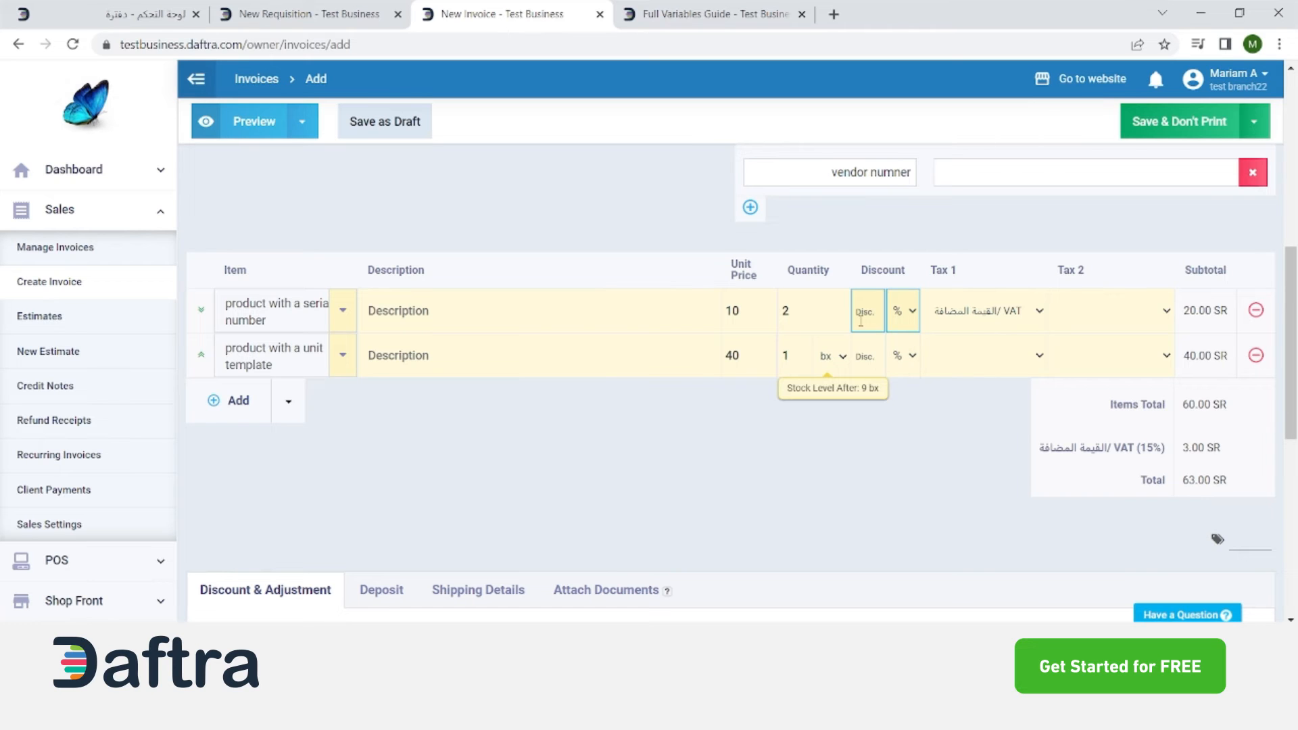
View the Paste from Sheet form for adding invoice items and close it without importing anything
{"action": "scroll", "coordinate": [927, 457], "scroll_direction": "down", "scroll_amount": 1}
{"action": "scroll", "coordinate": [875, 471], "scroll_direction": "down", "scroll_amount": 1}
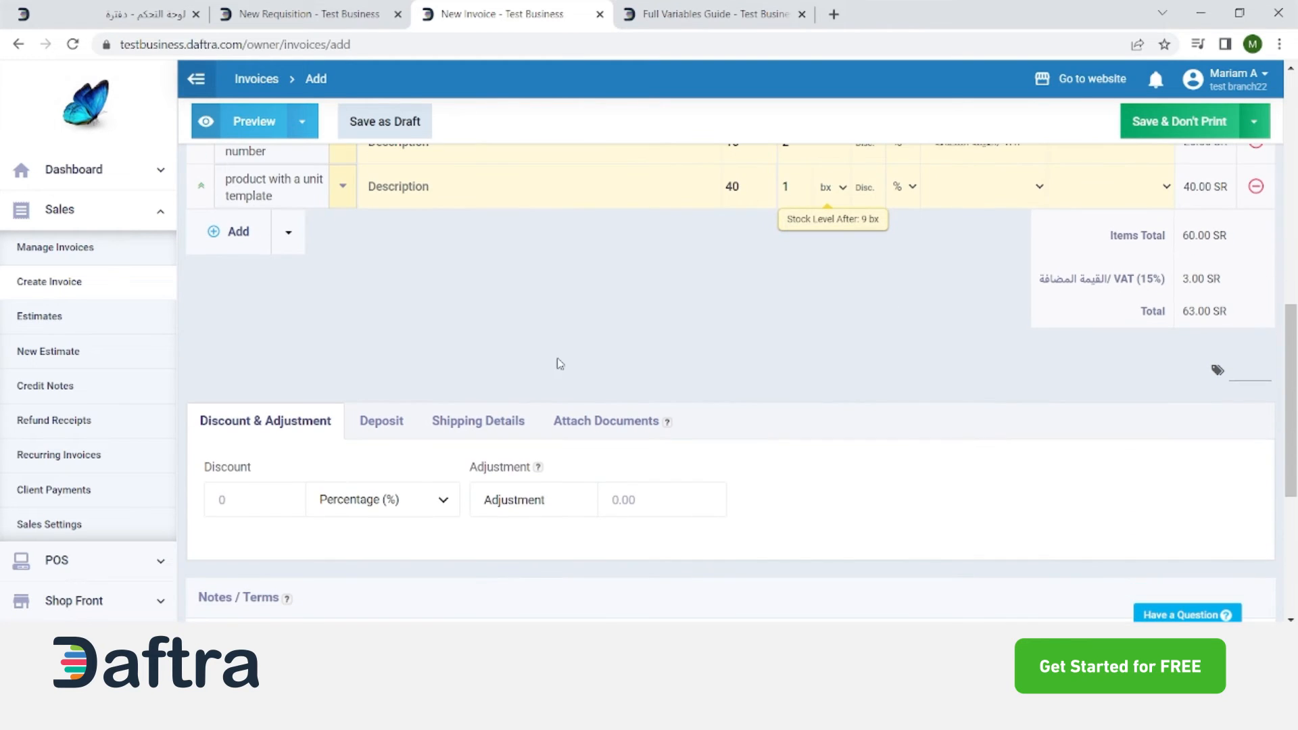
{"action": "left_click", "coordinate": [288, 232]}
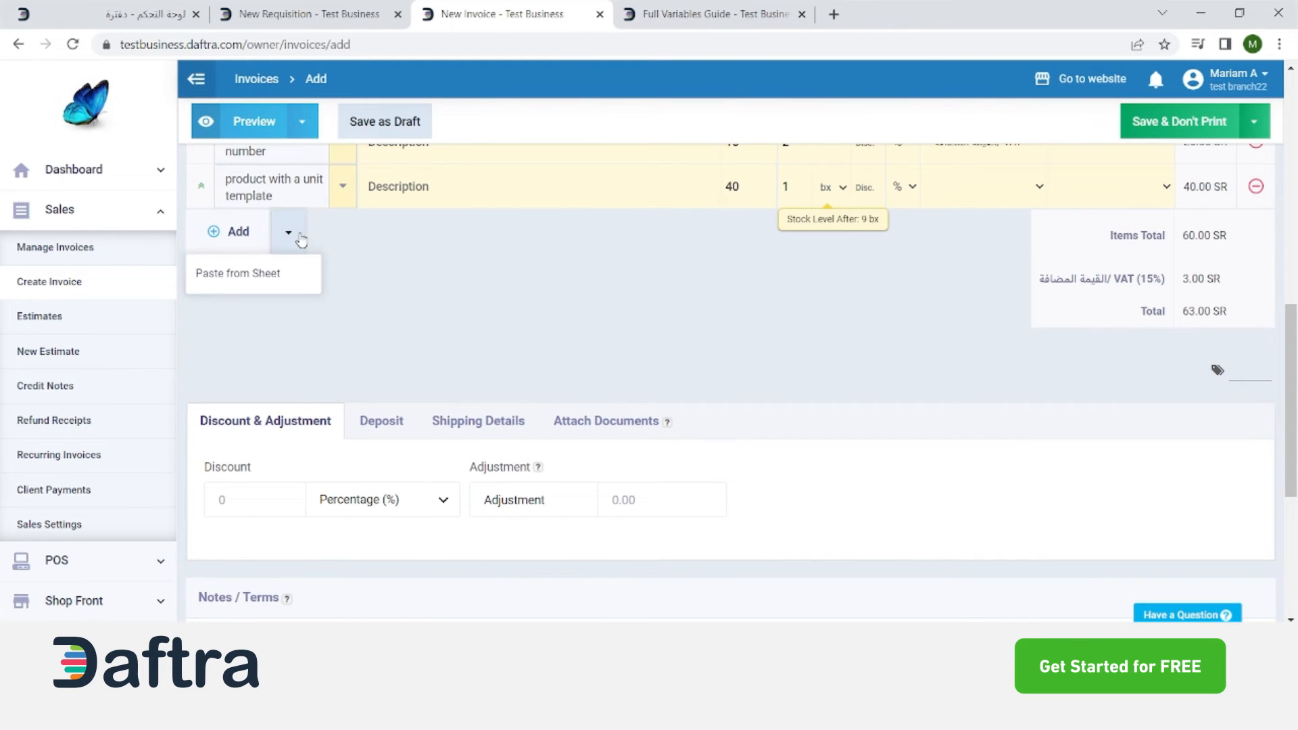
{"action": "left_click", "coordinate": [287, 289]}
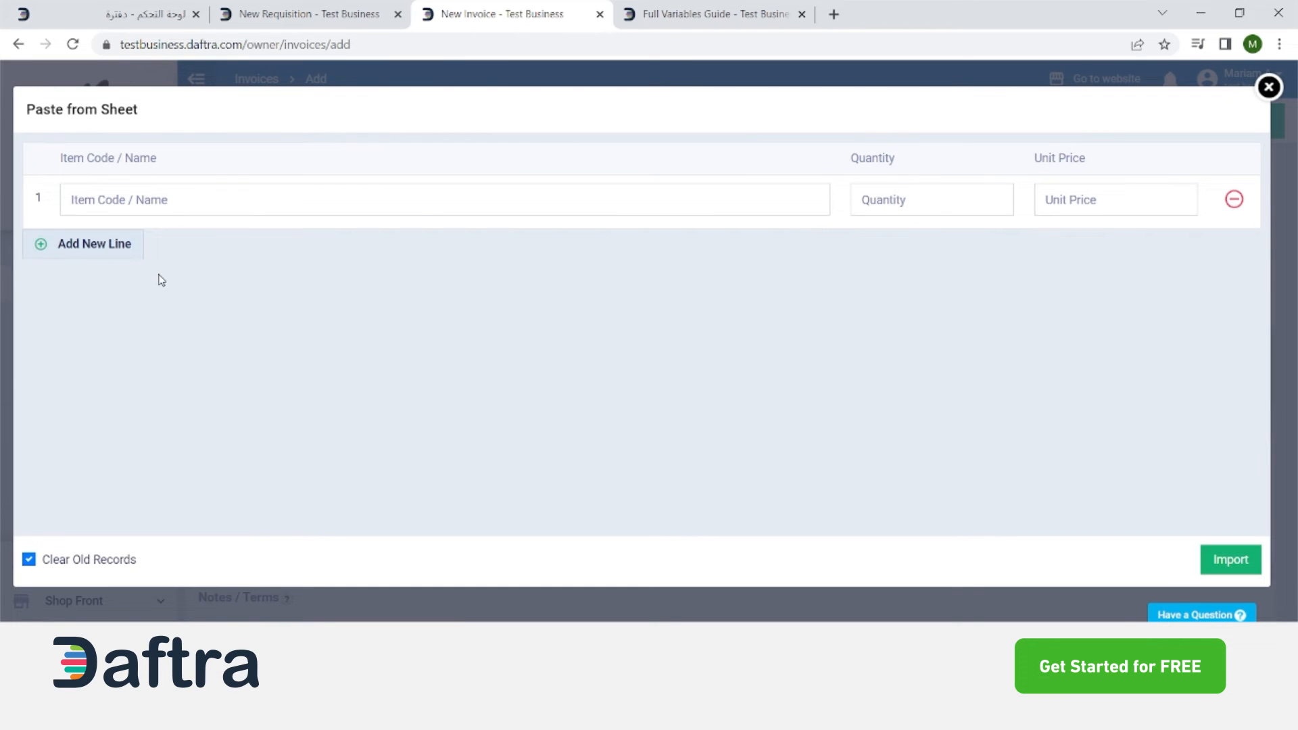
{"action": "left_click", "coordinate": [1268, 88]}
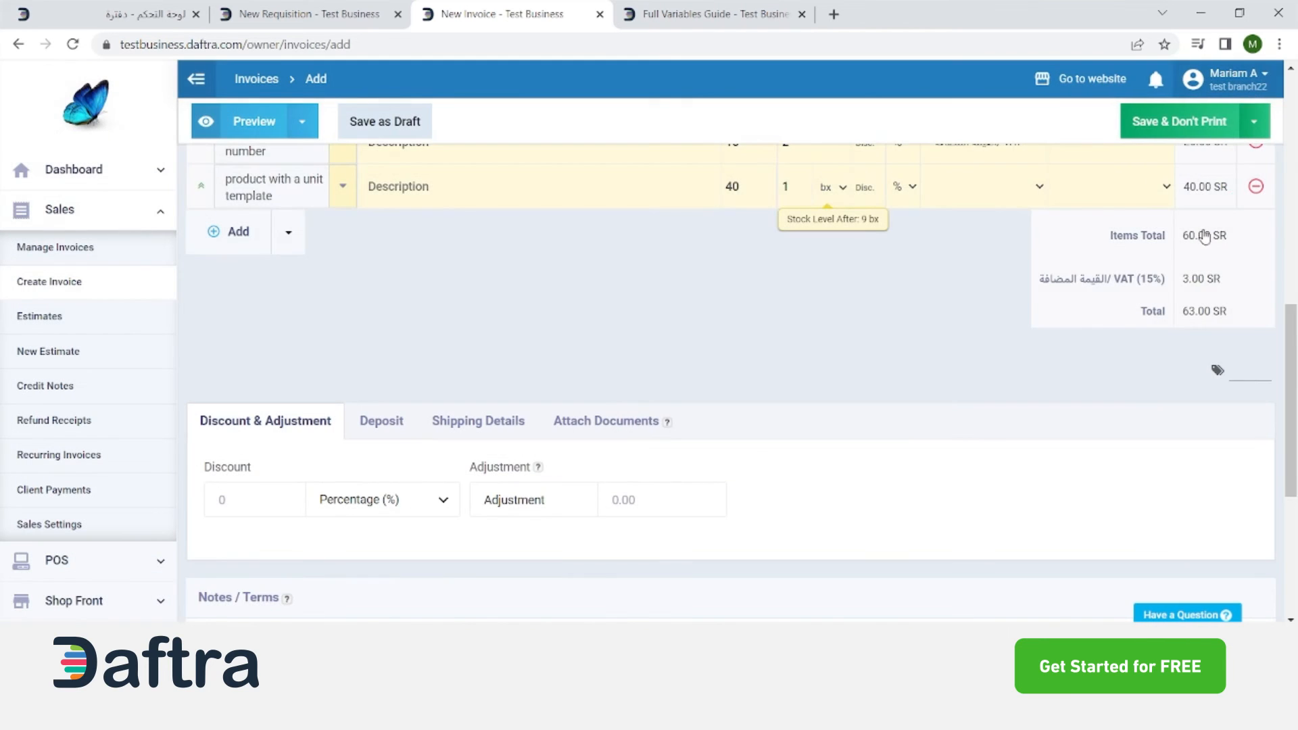
Review the invoice discount field and its Percentage and Amount types without entering a discount
{"action": "scroll", "coordinate": [223, 391], "scroll_direction": "down", "scroll_amount": 1}
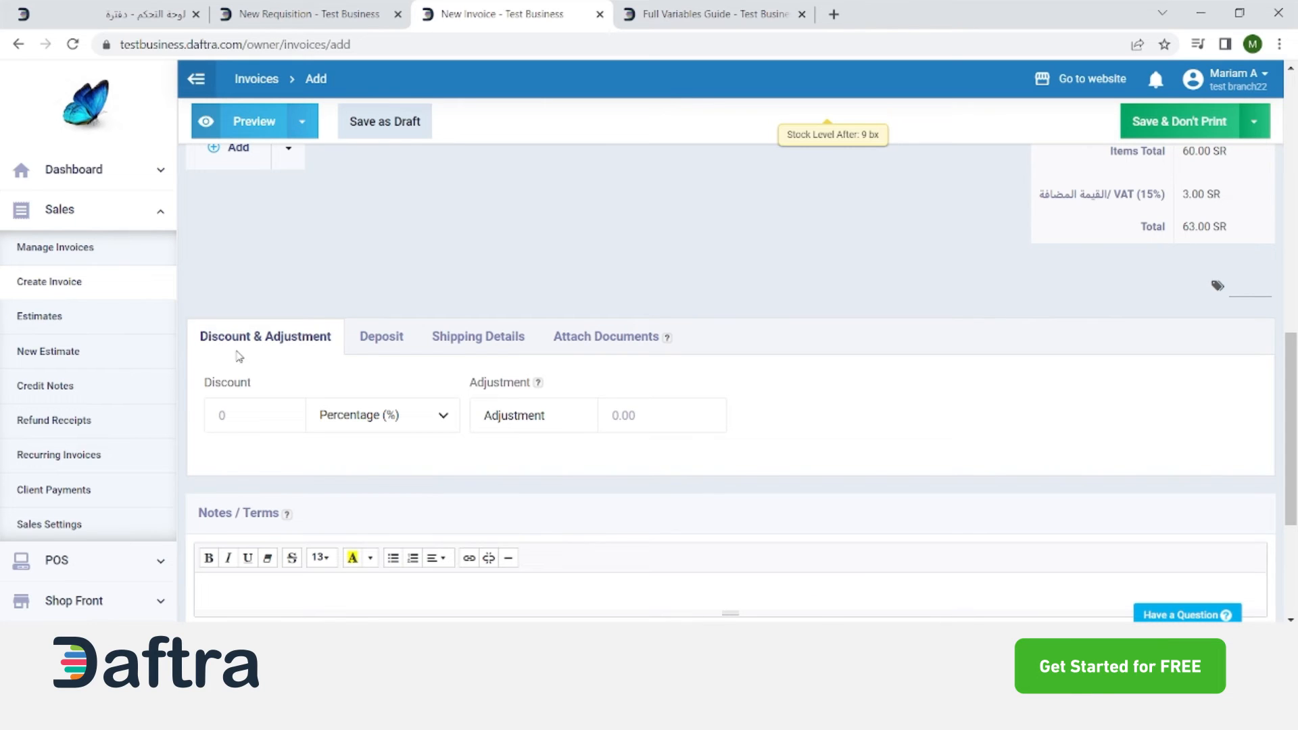
{"action": "left_click", "coordinate": [249, 407]}
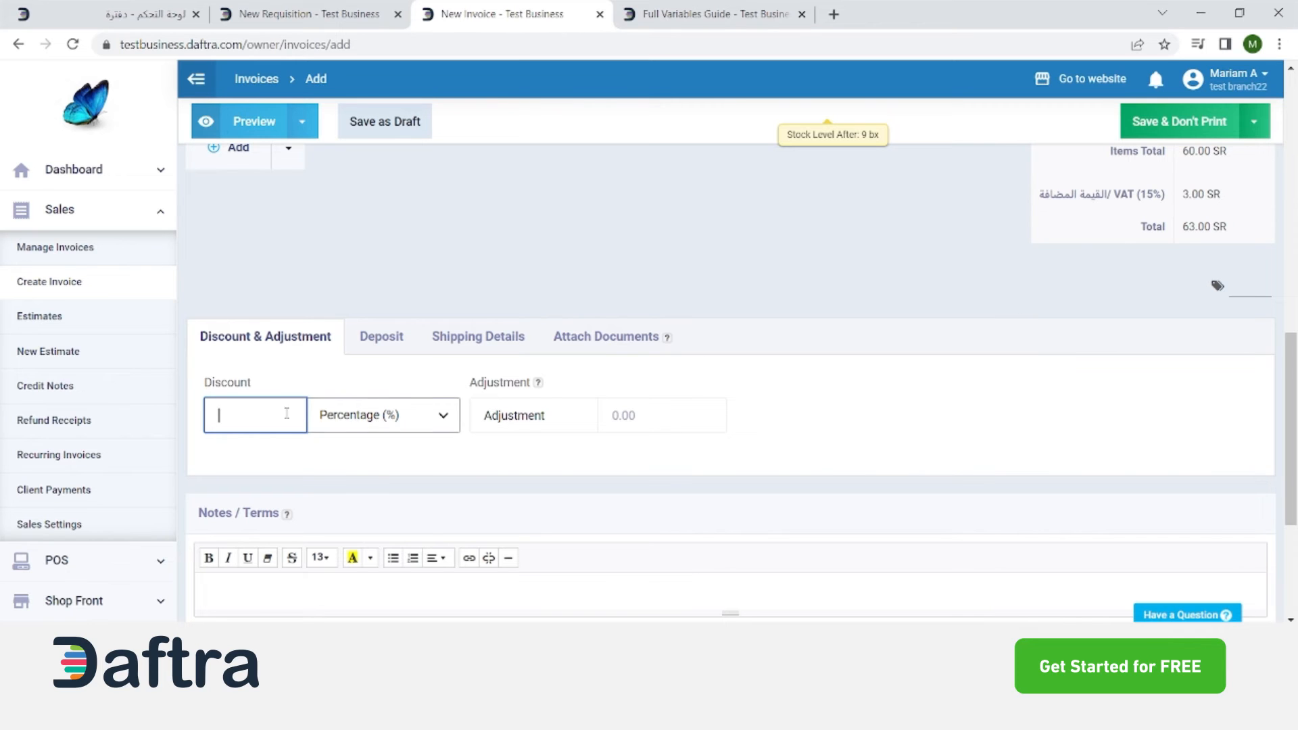
{"action": "scroll", "coordinate": [945, 255], "scroll_direction": "up", "scroll_amount": 3}
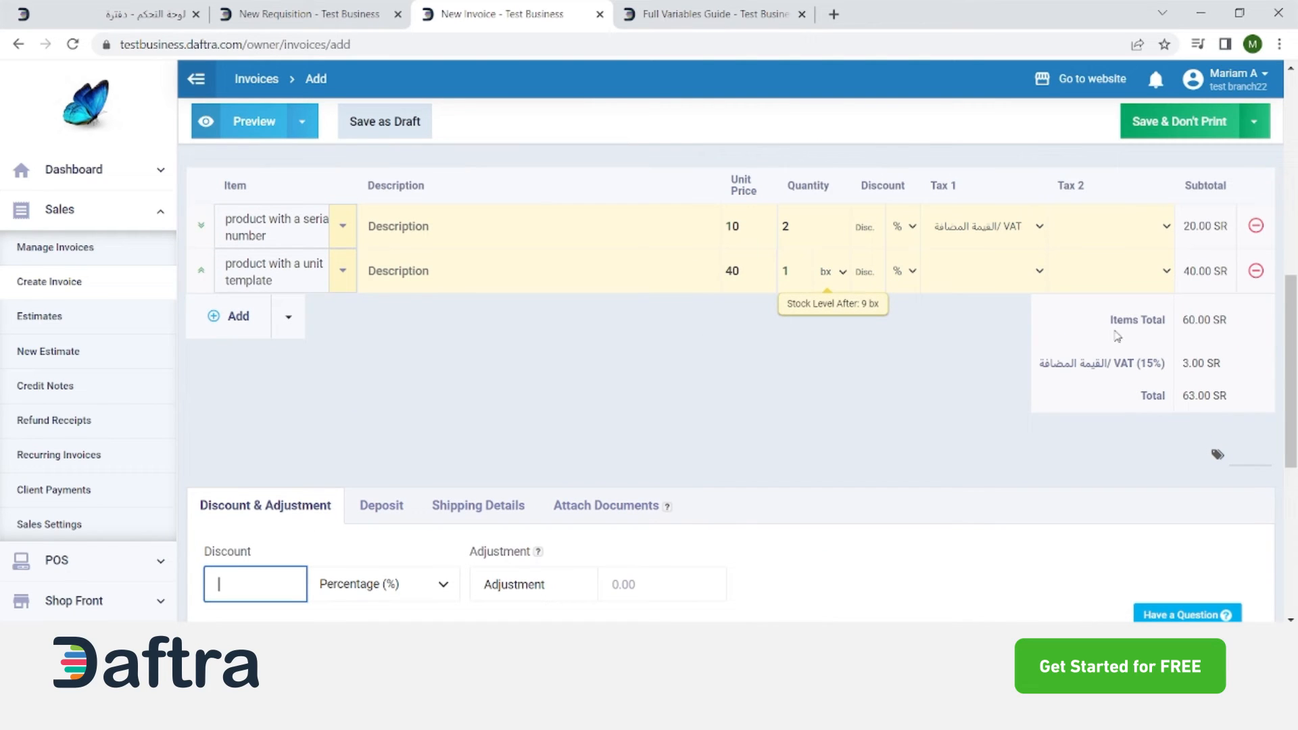
{"action": "scroll", "coordinate": [385, 406], "scroll_direction": "down", "scroll_amount": 1}
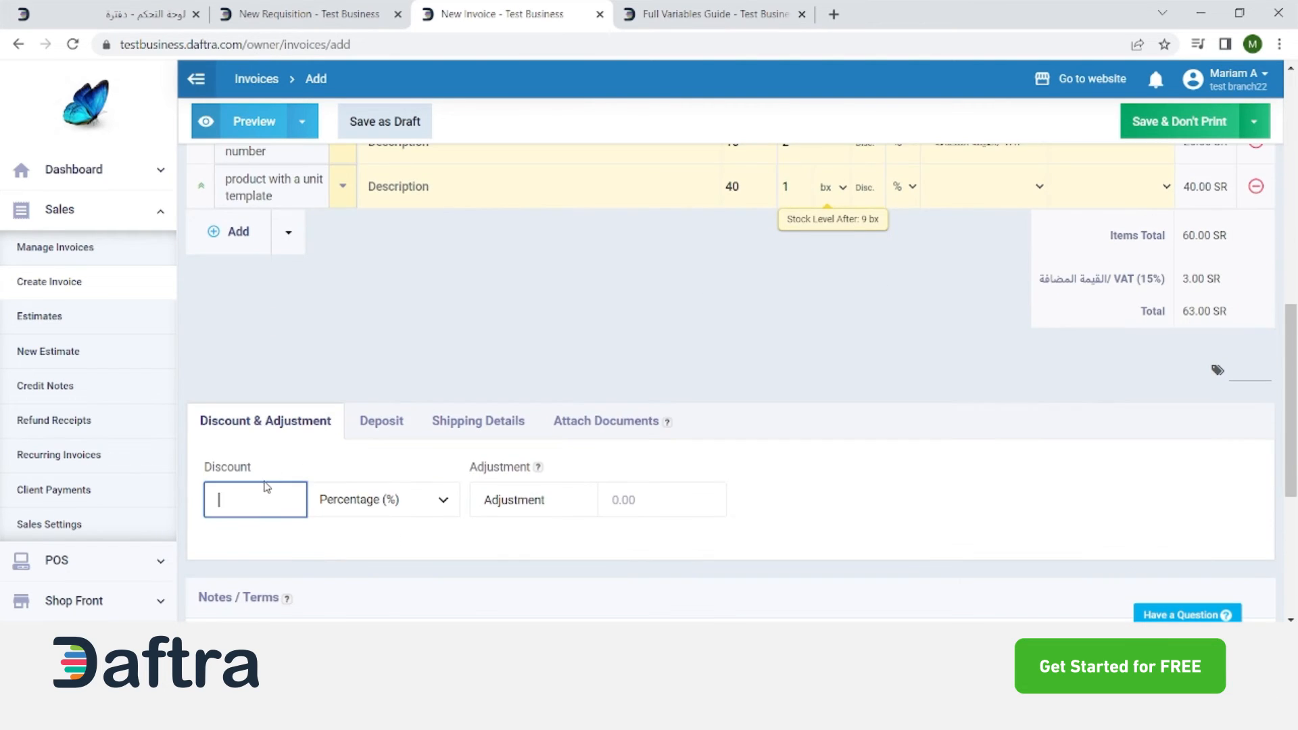
{"action": "left_click", "coordinate": [389, 499]}
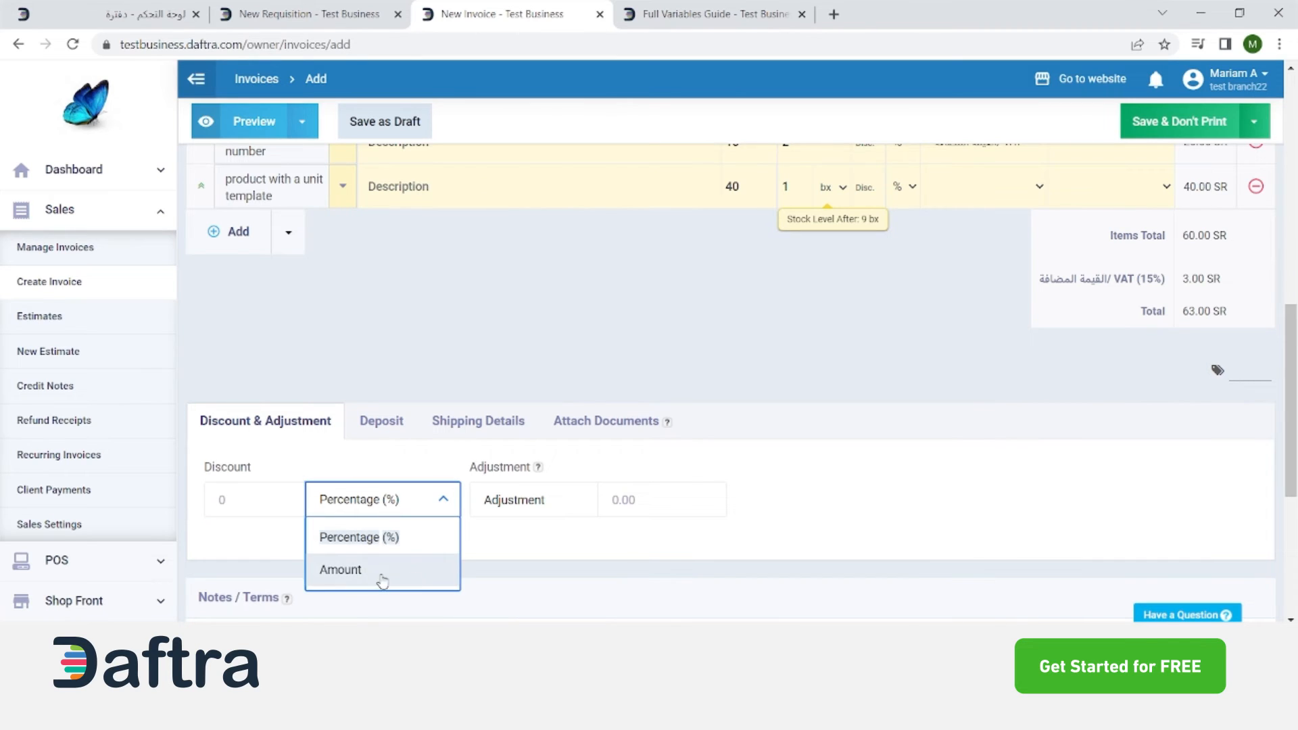
{"action": "left_click", "coordinate": [411, 368]}
Name the invoice adjustment "test adjustment", set its amount to -5, and check its line in the totals
{"action": "left_click", "coordinate": [551, 506]}
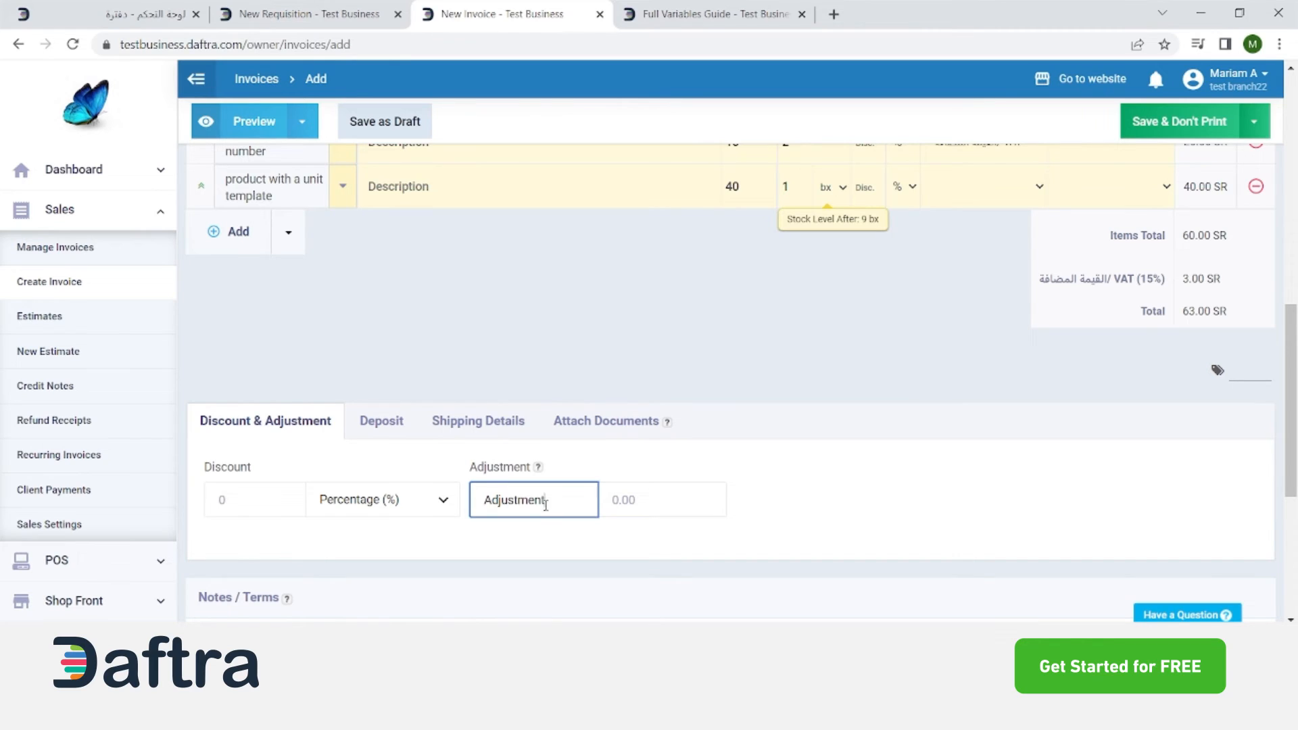
{"action": "left_click_drag", "start_coordinate": [547, 502], "coordinate": [471, 501]}
{"action": "key", "text": "BackSpace"}
{"action": "key", "text": "BackSpace"}
{"action": "key", "text": "BackSpace"}
{"action": "key", "text": "BackSpace"}
{"action": "key", "text": "BackSpace"}
{"action": "key", "text": "BackSpace"}
{"action": "key", "text": "BackSpace"}
{"action": "key", "text": "BackSpace"}
{"action": "key", "text": "BackSpace"}
{"action": "type", "text": "test adjustment"}
{"action": "left_click", "coordinate": [636, 500]}
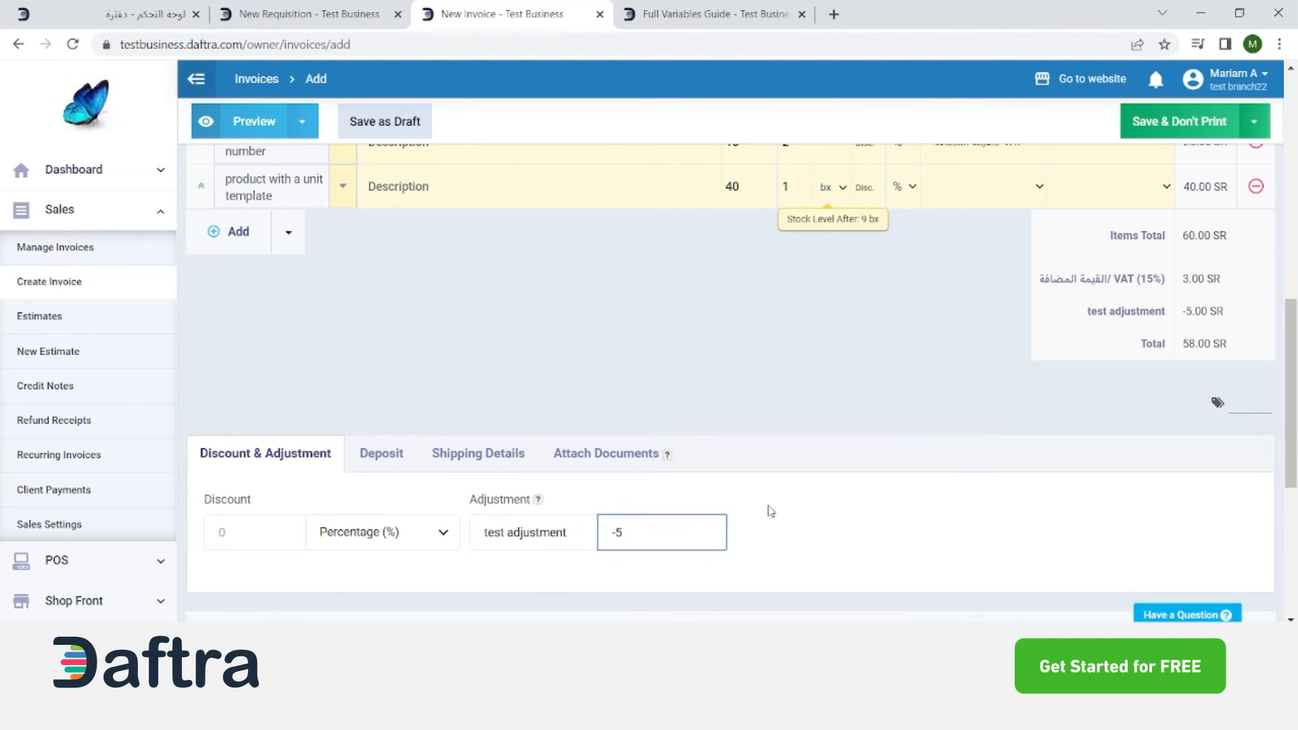
{"action": "left_click", "coordinate": [771, 512]}
{"action": "left_click_drag", "start_coordinate": [1232, 319], "coordinate": [1080, 320]}
{"action": "left_click", "coordinate": [1080, 318]}
{"action": "triple_click", "coordinate": [1080, 318]}
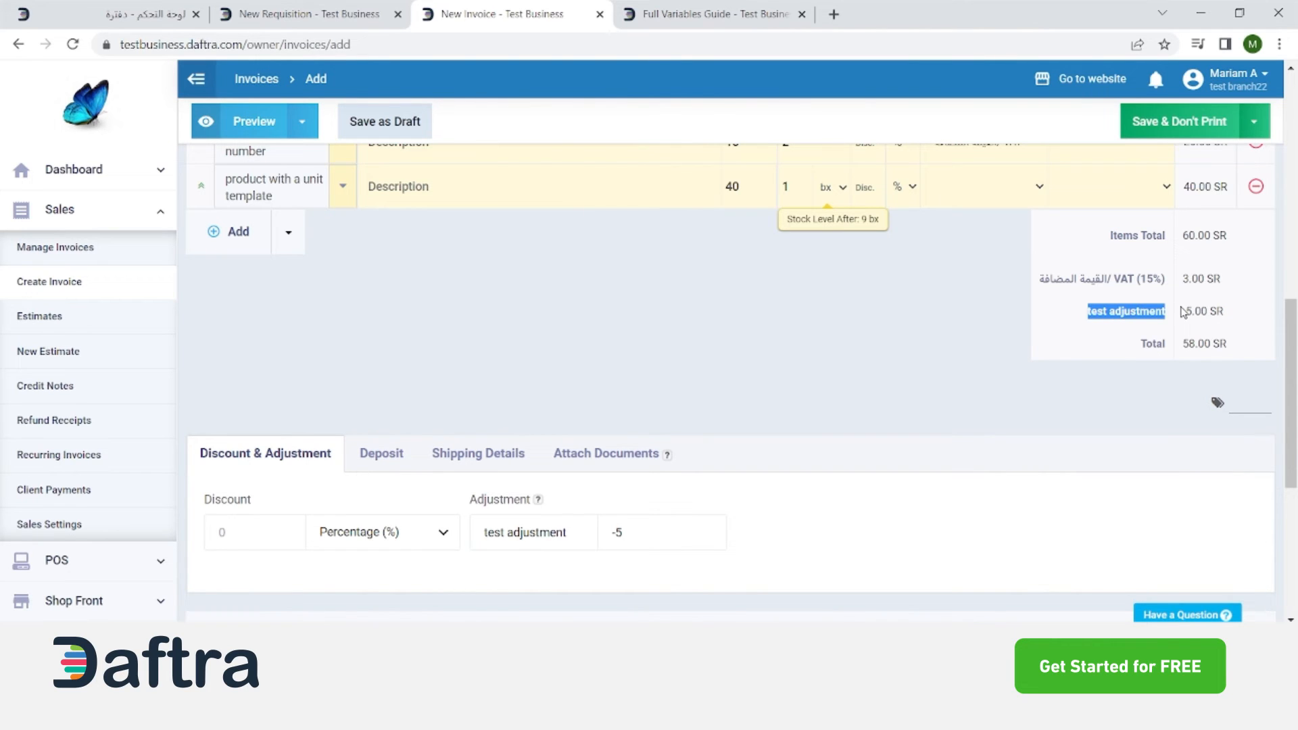
{"action": "left_click", "coordinate": [419, 576]}
Set the invoice's deposit to 10, keeping the deposit type as Amount
{"action": "scroll", "coordinate": [420, 576], "scroll_direction": "down", "scroll_amount": 1}
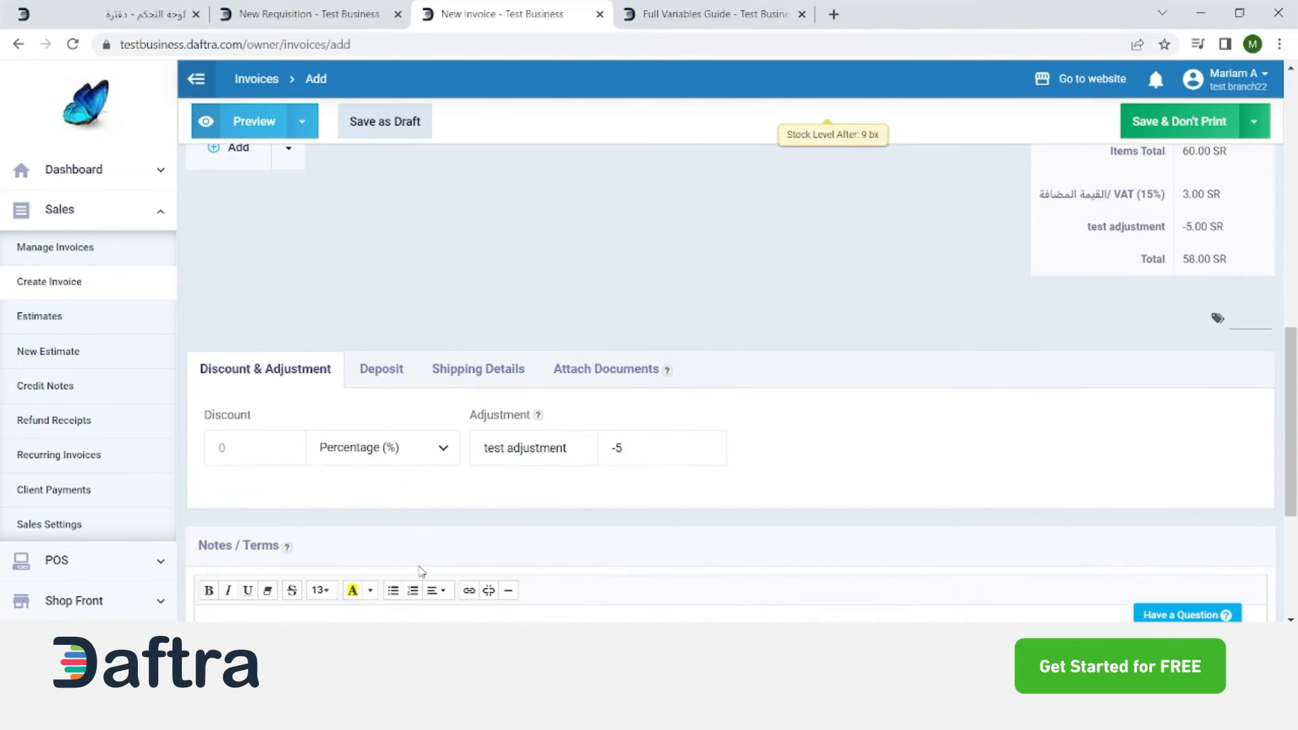
{"action": "left_click", "coordinate": [378, 372]}
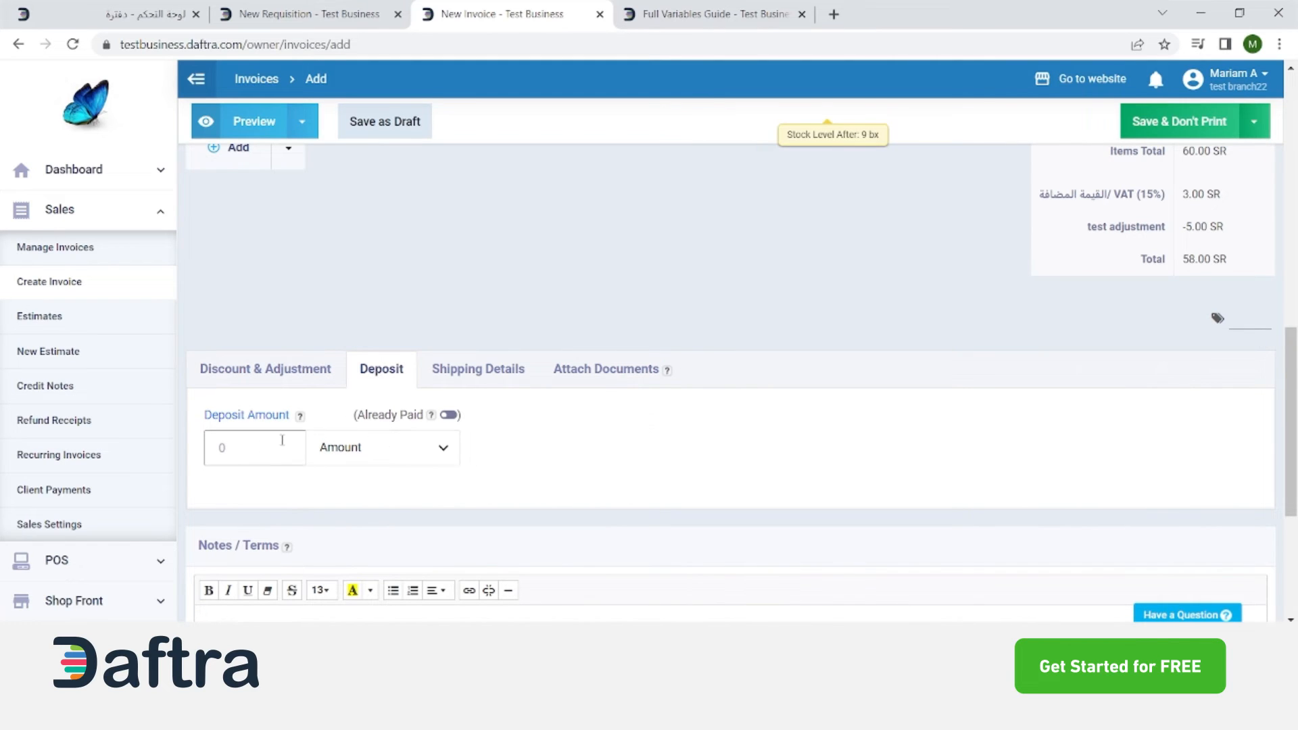
{"action": "scroll", "coordinate": [298, 432], "scroll_direction": "up", "scroll_amount": 1}
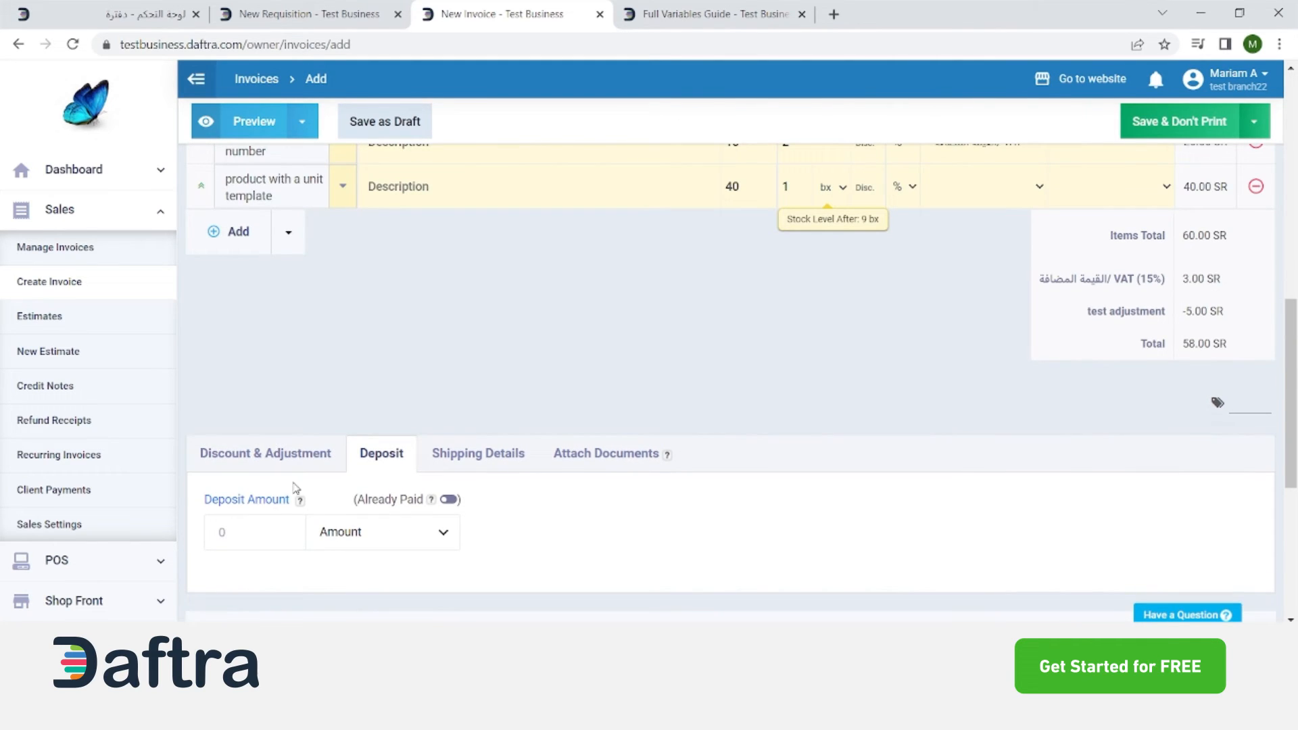
{"action": "left_click", "coordinate": [269, 532]}
{"action": "type", "text": "10"}
{"action": "left_click", "coordinate": [369, 565]}
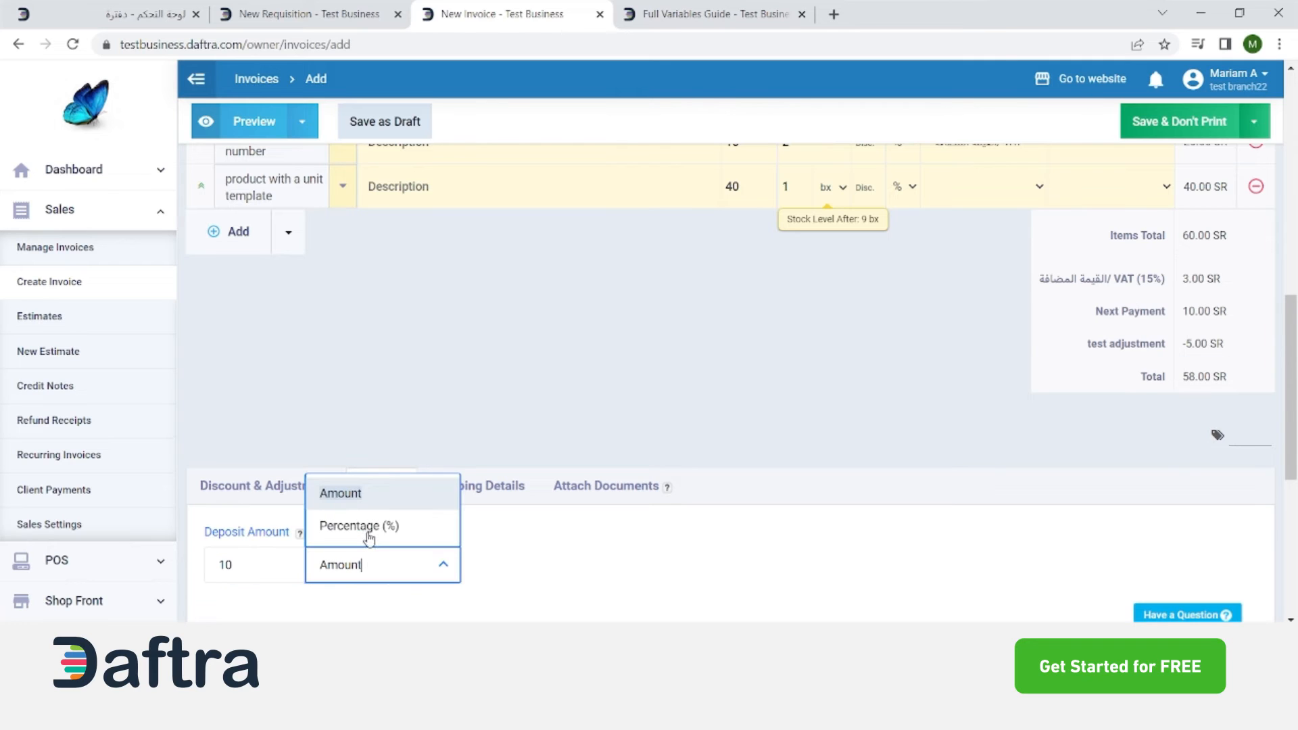
{"action": "left_click", "coordinate": [587, 568]}
{"action": "scroll", "coordinate": [439, 514], "scroll_direction": "down", "scroll_amount": 1}
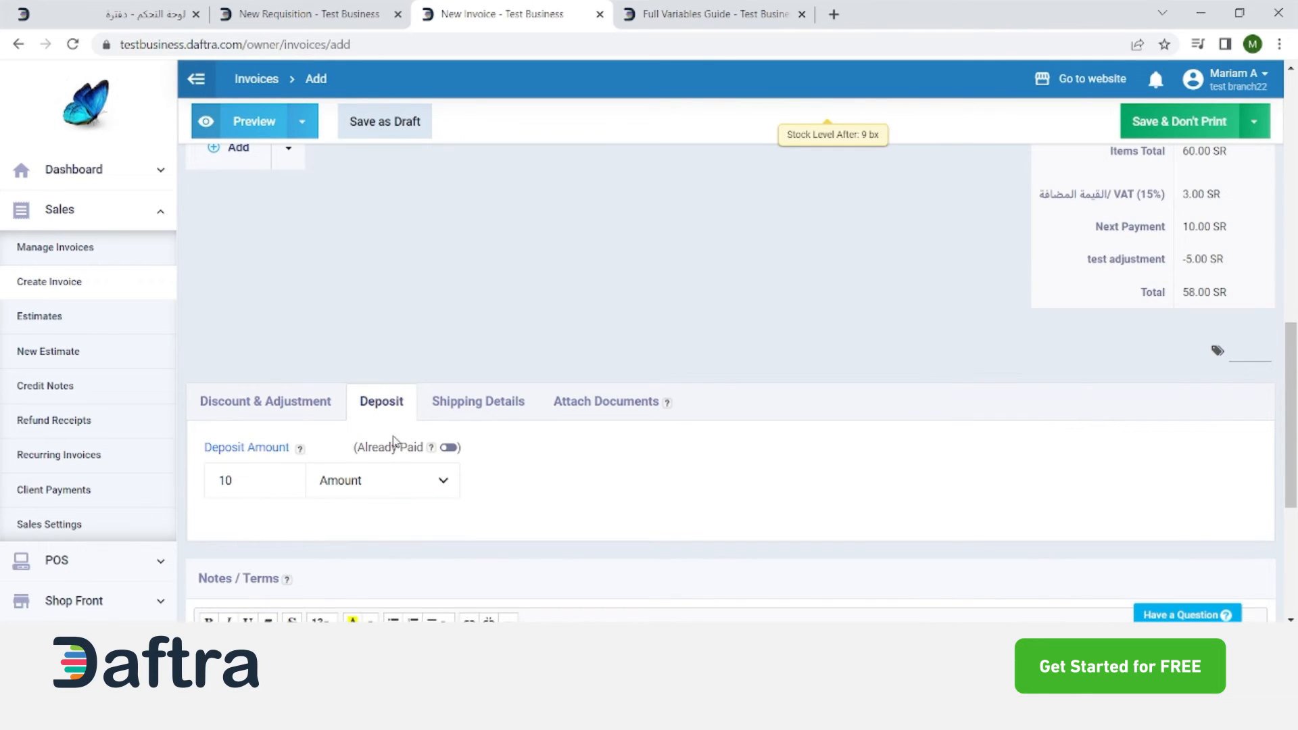
Mark the deposit as already paid into the Main treasury, with Cheque as the payment method
{"action": "left_click", "coordinate": [448, 451]}
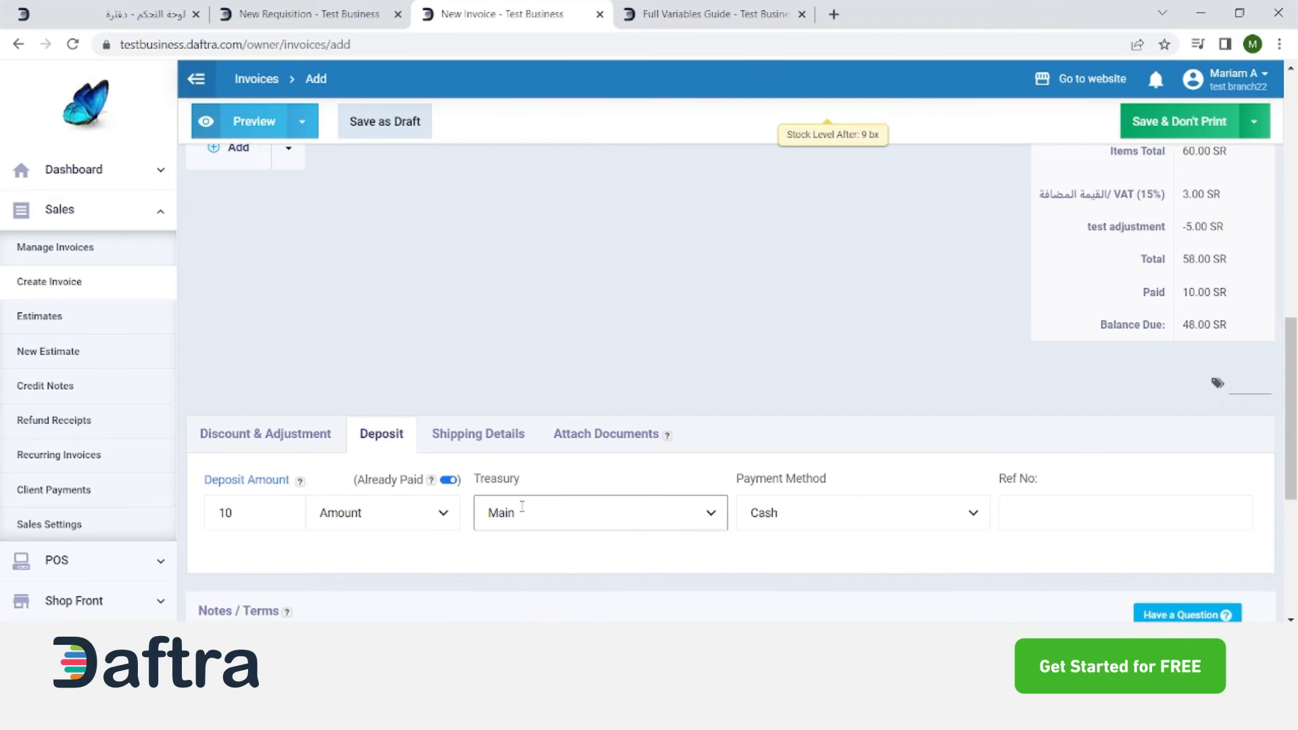
{"action": "scroll", "coordinate": [630, 428], "scroll_direction": "down", "scroll_amount": 1}
{"action": "left_click", "coordinate": [629, 428]}
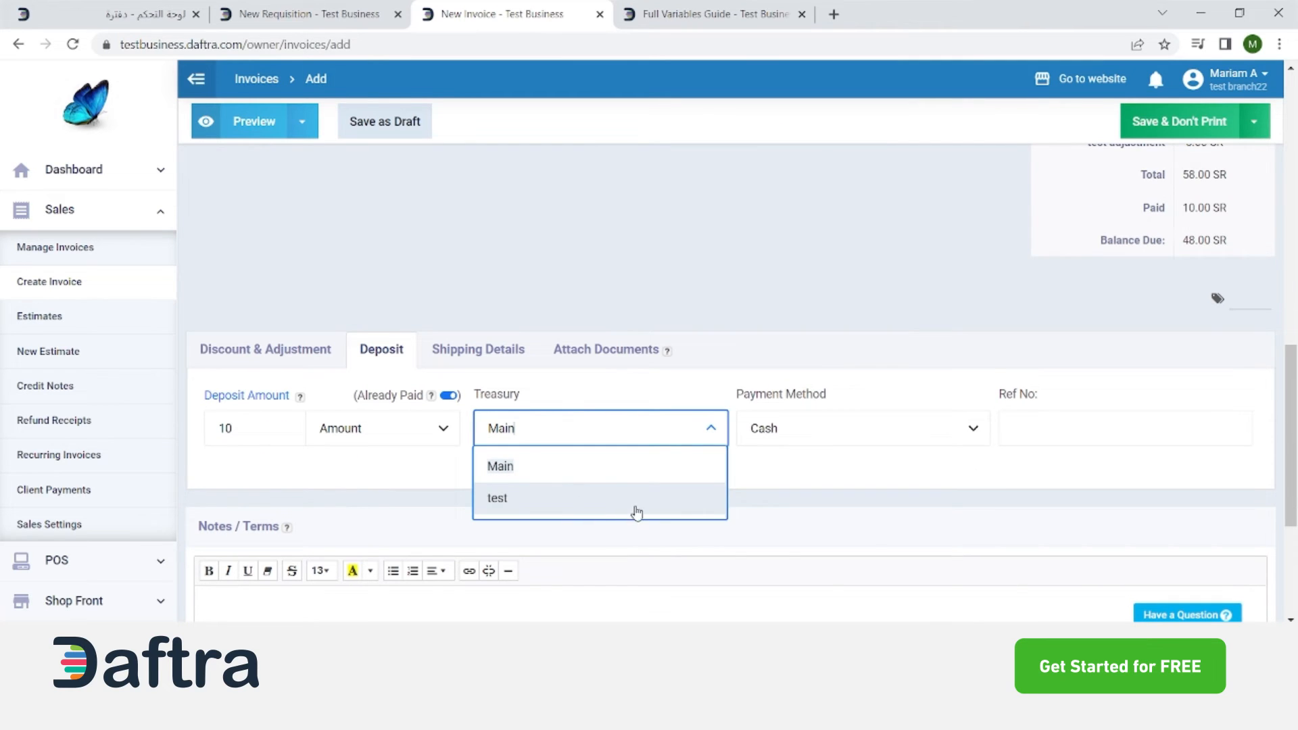
{"action": "left_click", "coordinate": [795, 428]}
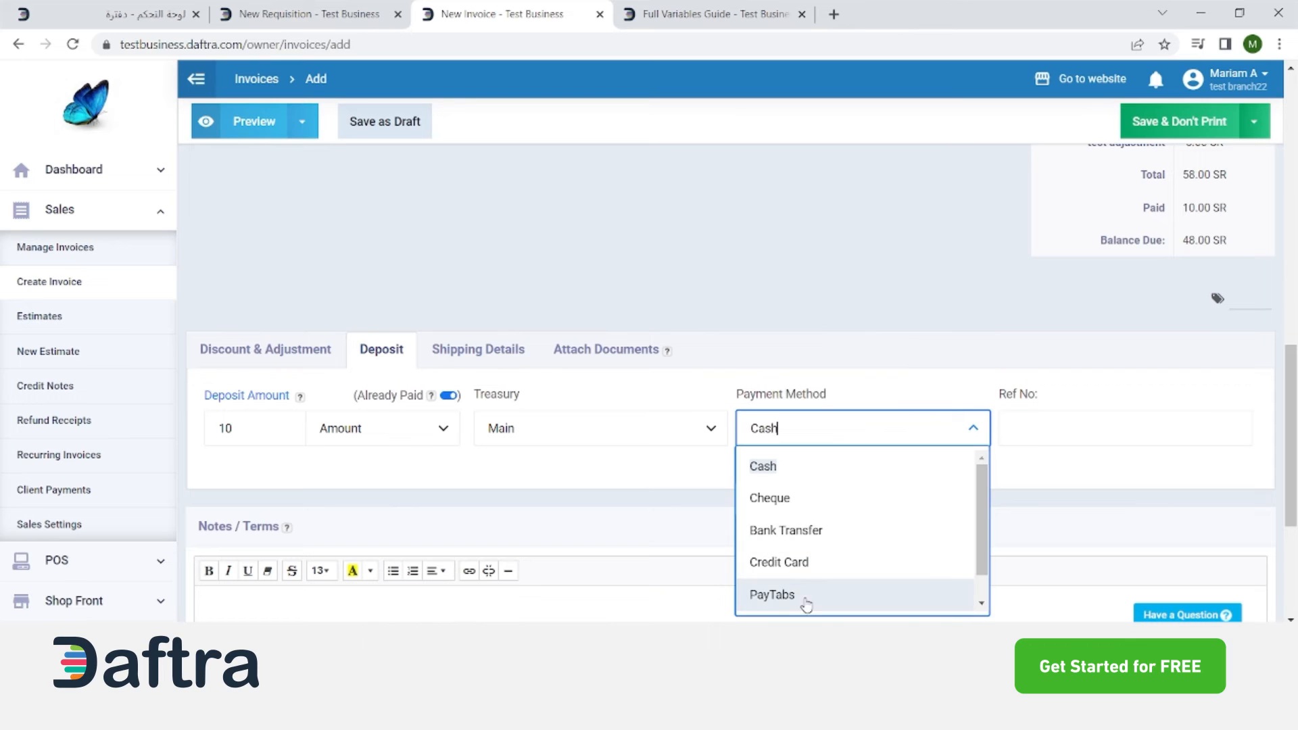
{"action": "left_click", "coordinate": [810, 516]}
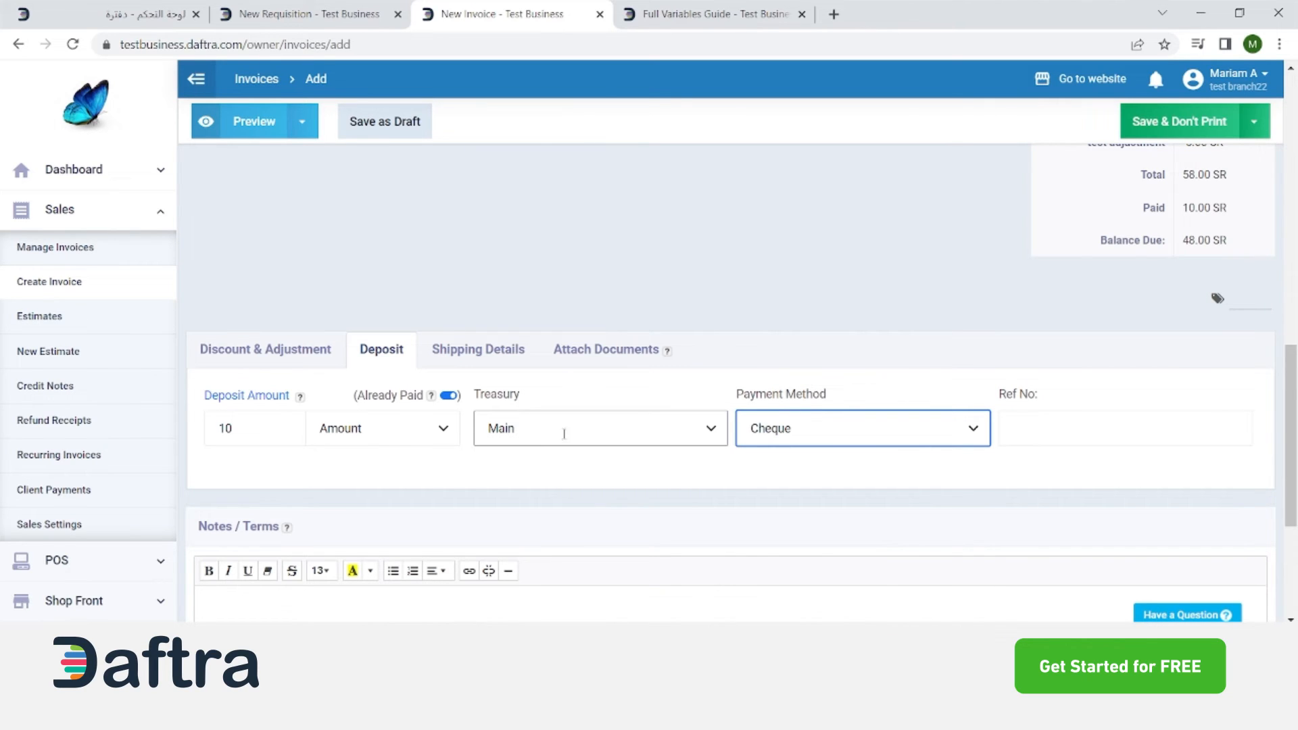
{"action": "left_click", "coordinate": [809, 435]}
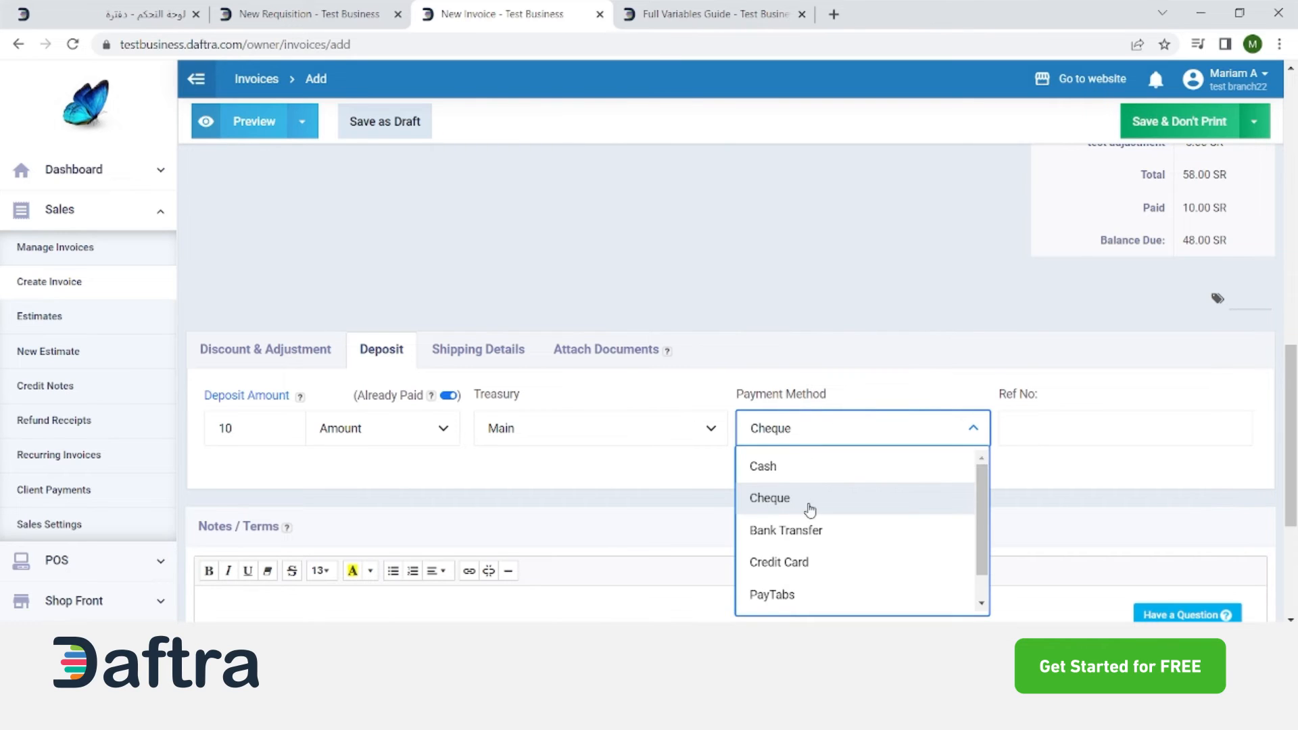
{"action": "left_click", "coordinate": [684, 508]}
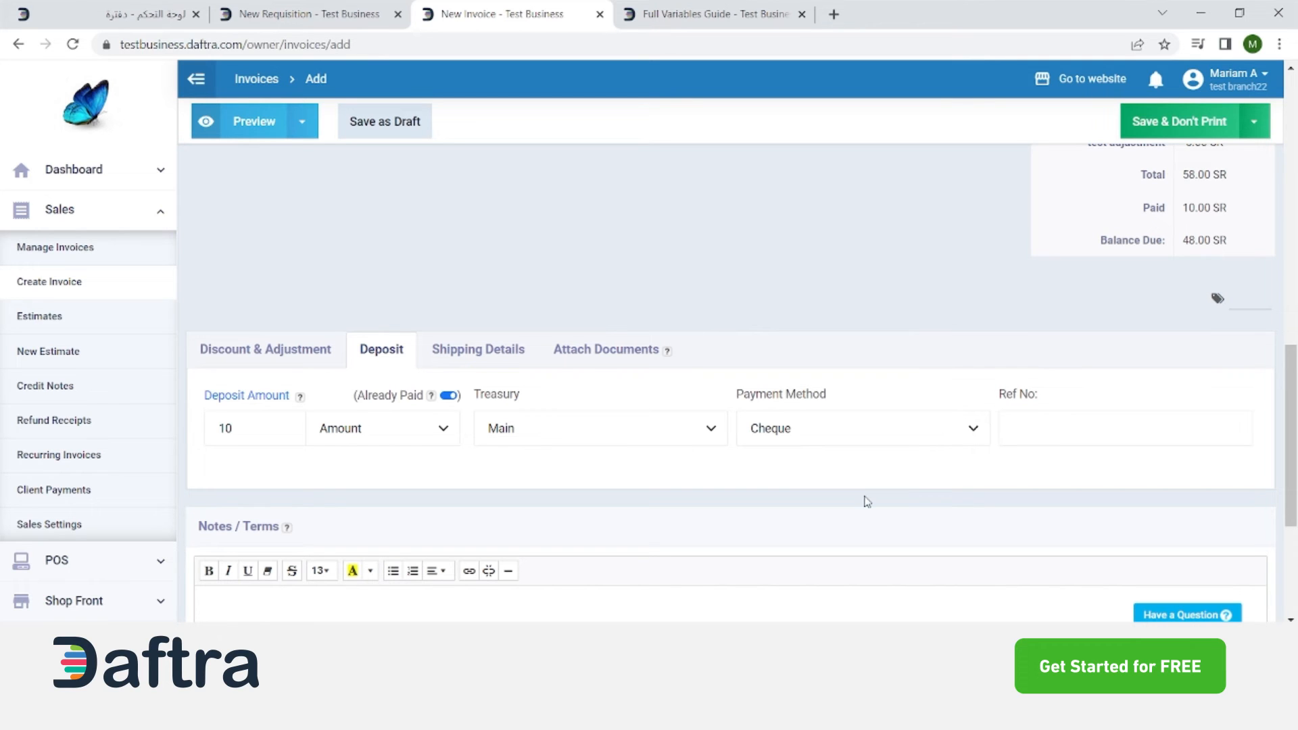
Review the invoice's shipping fees and warehouse options, and enable warehouse selection per item
{"action": "left_click", "coordinate": [471, 355]}
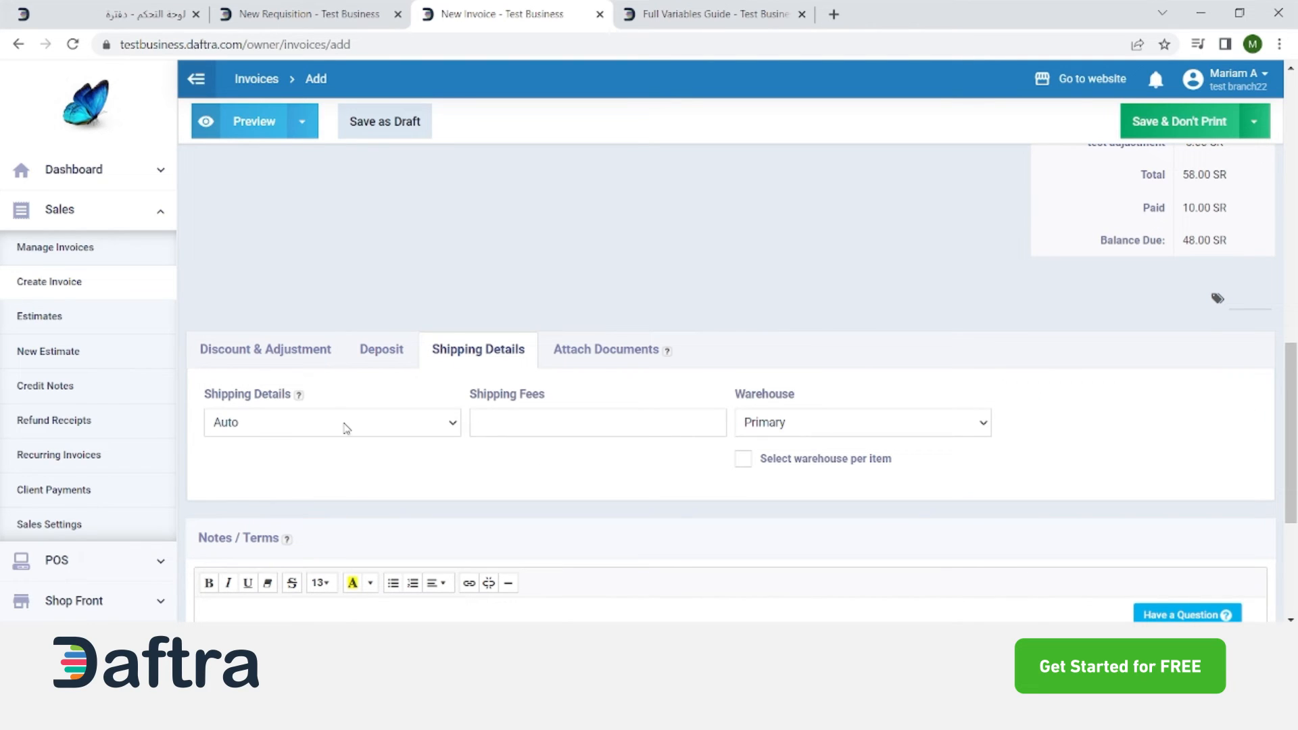
{"action": "left_click", "coordinate": [506, 426]}
{"action": "left_click", "coordinate": [773, 435]}
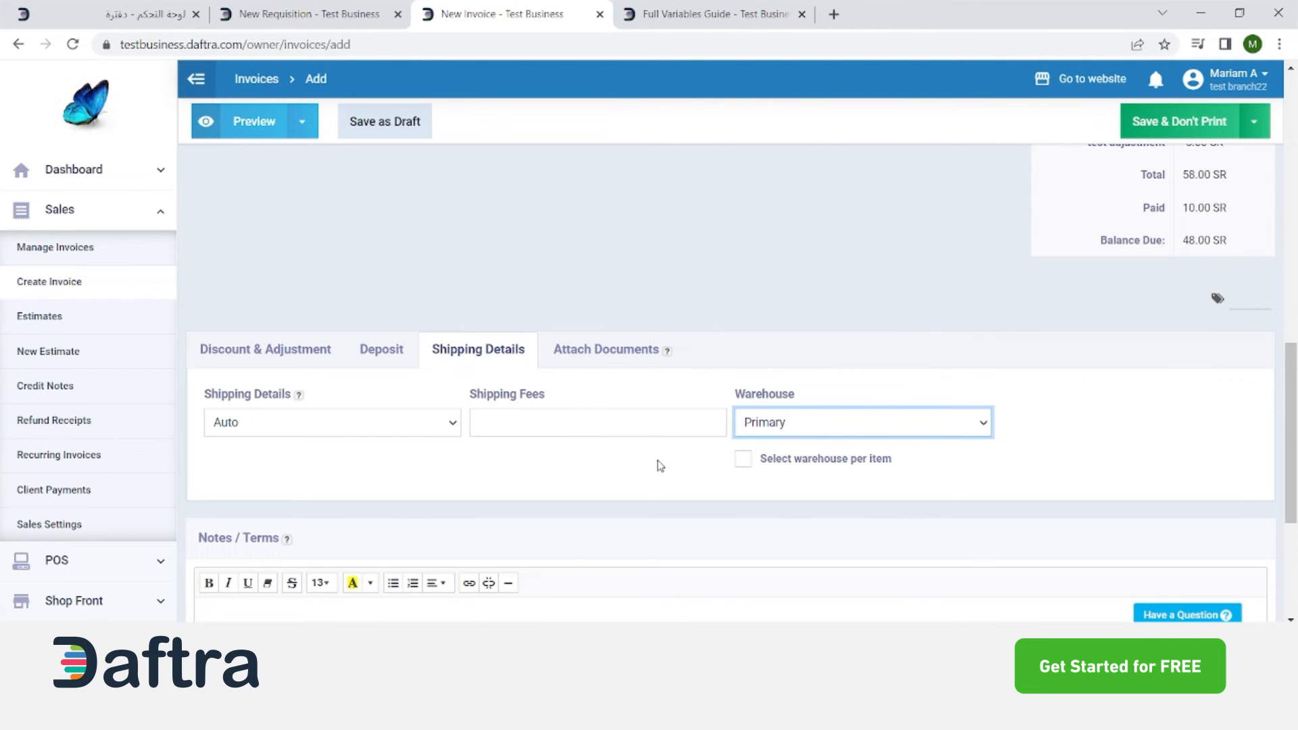
{"action": "left_click", "coordinate": [583, 477]}
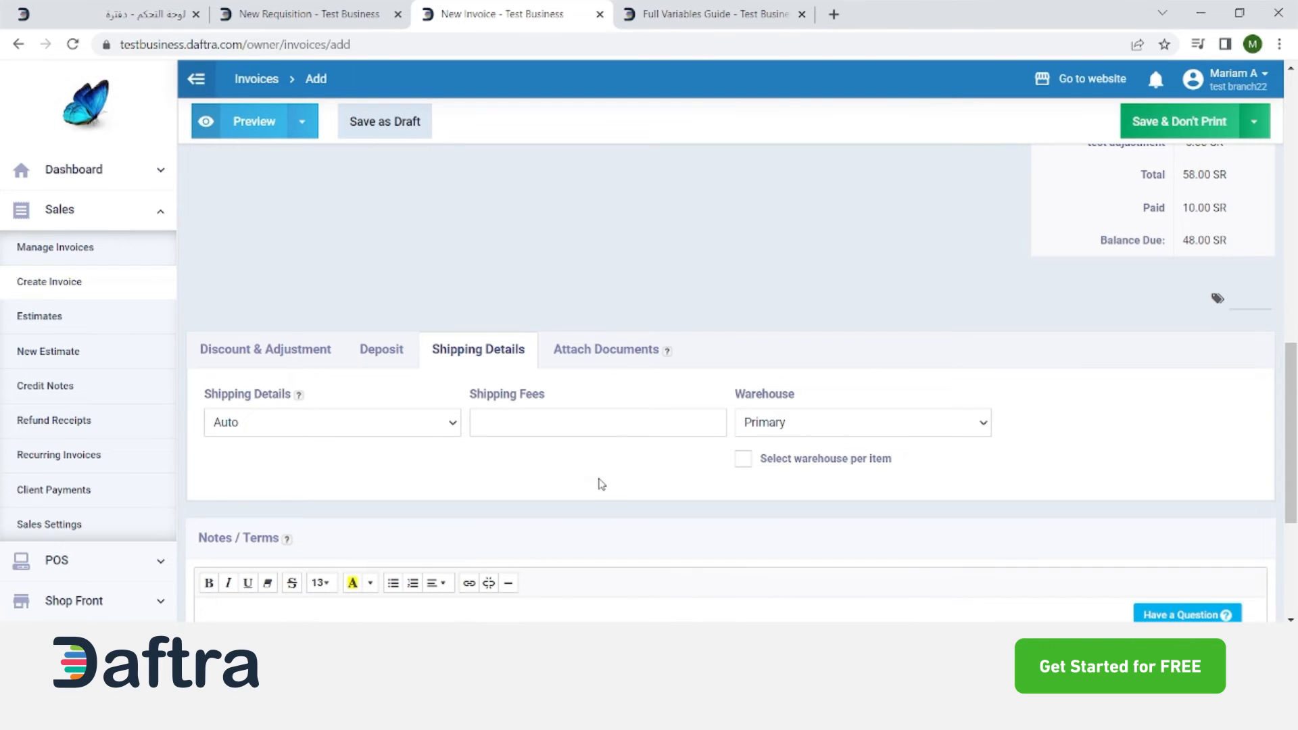
{"action": "scroll", "coordinate": [716, 474], "scroll_direction": "up", "scroll_amount": 1}
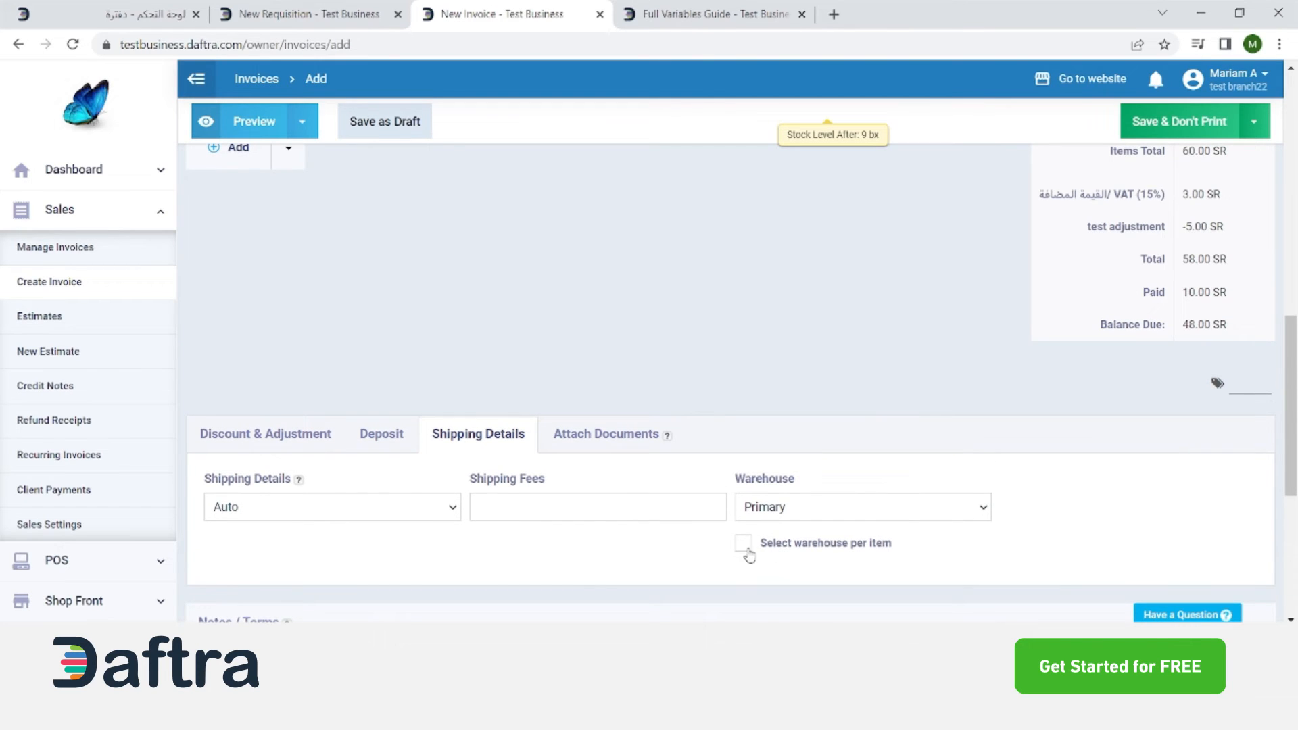
{"action": "left_click", "coordinate": [788, 556]}
{"action": "scroll", "coordinate": [688, 320], "scroll_direction": "up", "scroll_amount": 3}
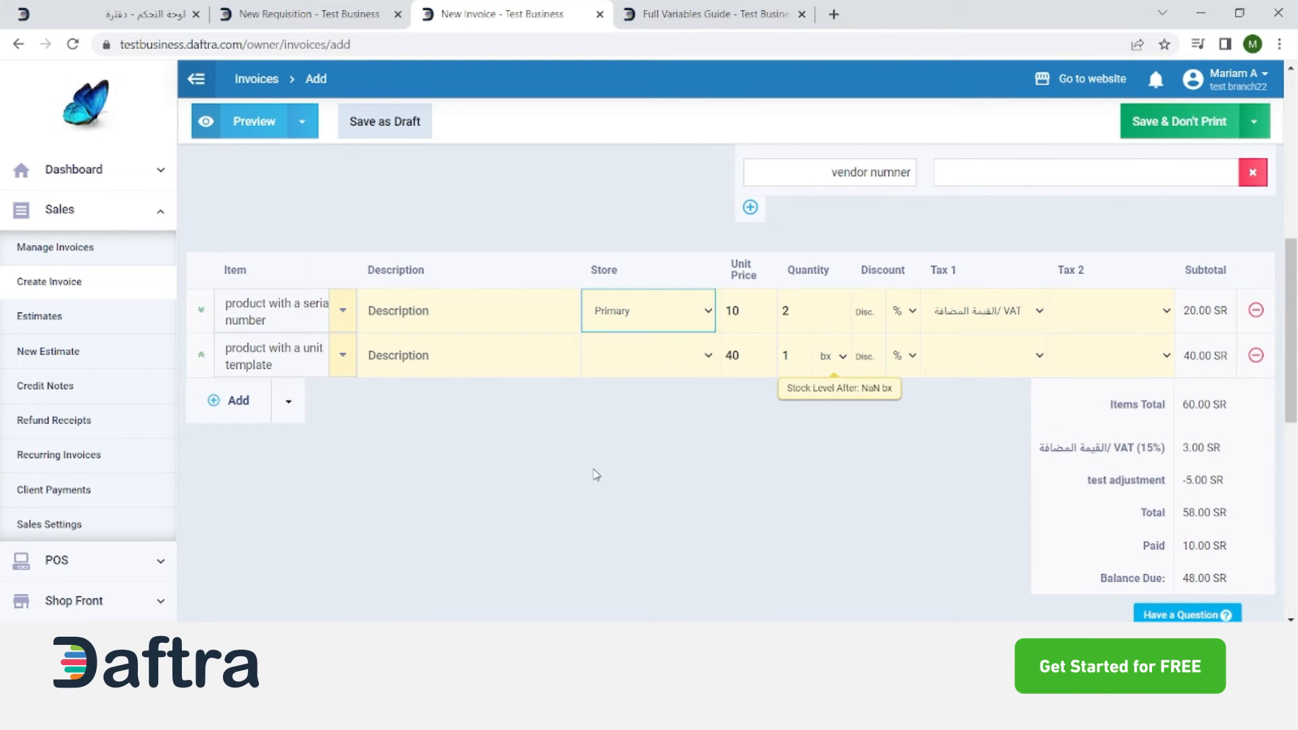
{"action": "scroll", "coordinate": [596, 475], "scroll_direction": "down", "scroll_amount": 5}
{"action": "scroll", "coordinate": [638, 404], "scroll_direction": "up", "scroll_amount": 1}
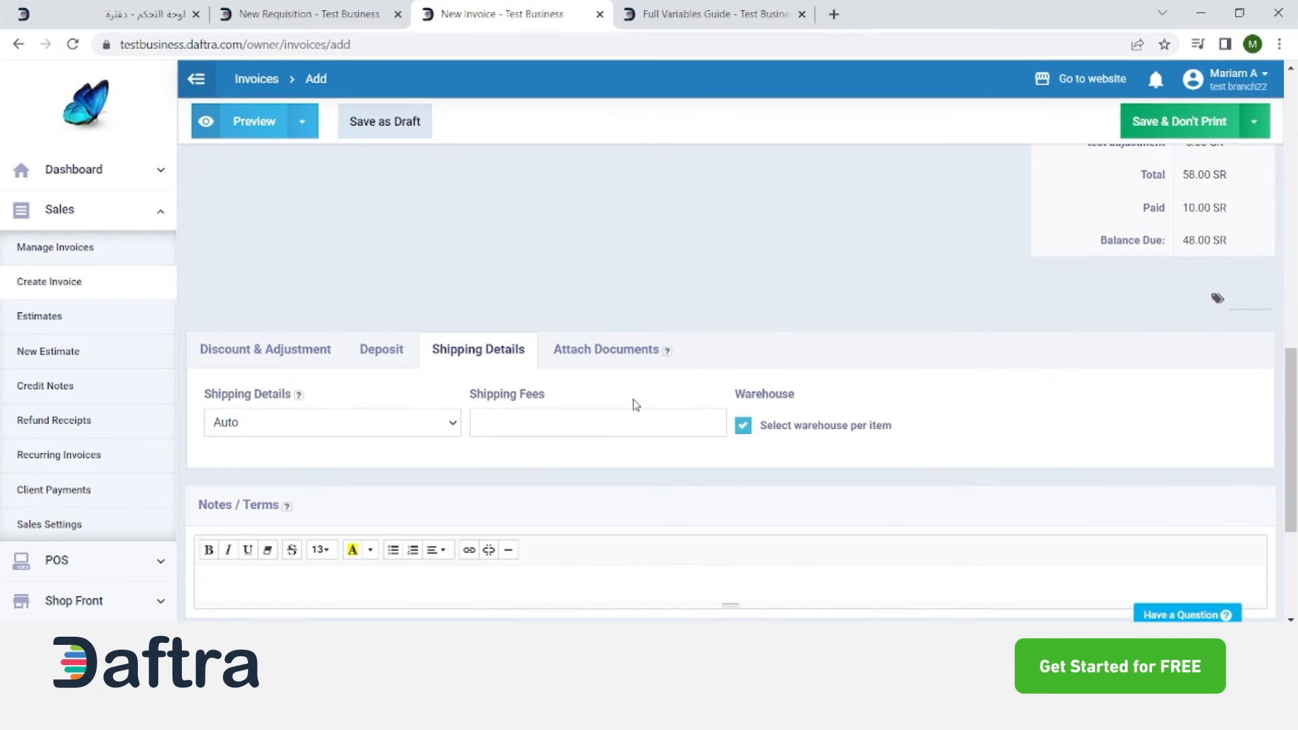
Examine the new invoice's shipping details, document attachments, notes, Already Paid option, custom fields, header and item lines
{"action": "left_click", "coordinate": [418, 433]}
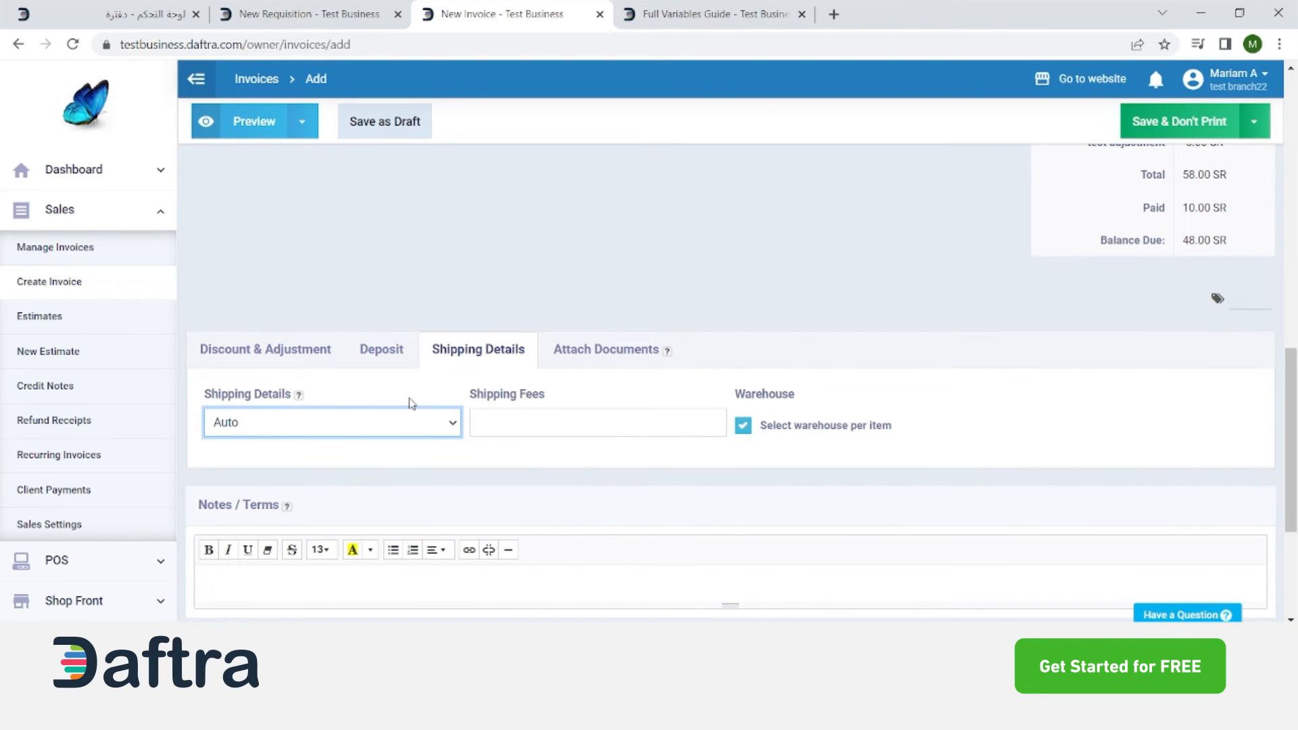
{"action": "left_click", "coordinate": [588, 365]}
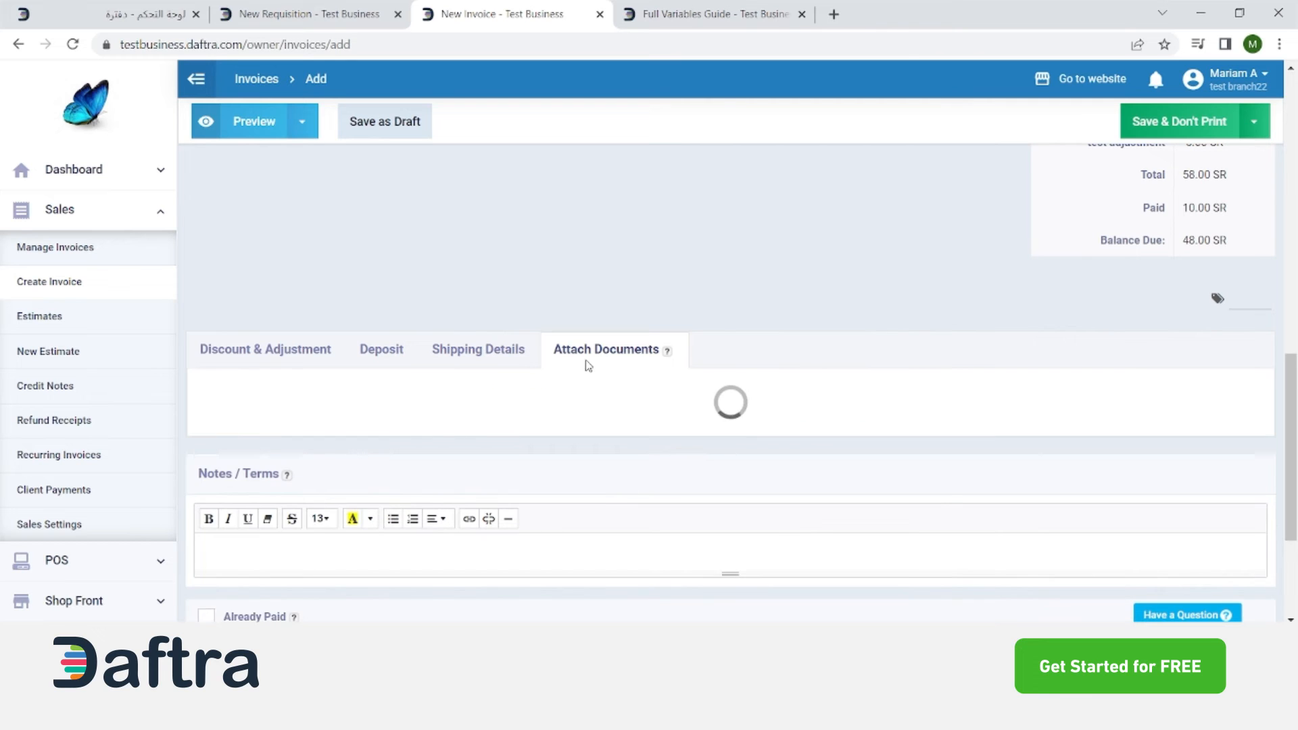
{"action": "left_click", "coordinate": [501, 353]}
{"action": "scroll", "coordinate": [506, 413], "scroll_direction": "down", "scroll_amount": 1}
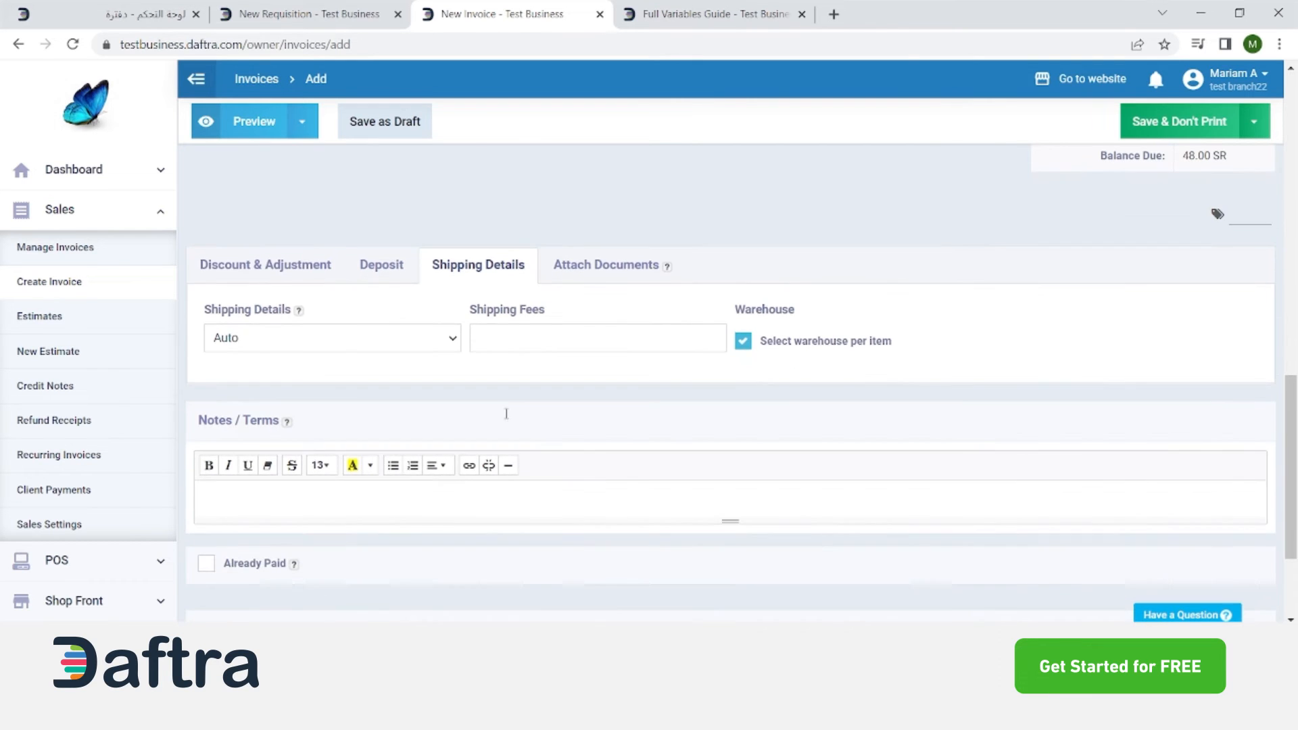
{"action": "scroll", "coordinate": [484, 513], "scroll_direction": "down", "scroll_amount": 1}
{"action": "scroll", "coordinate": [672, 487], "scroll_direction": "up", "scroll_amount": 12}
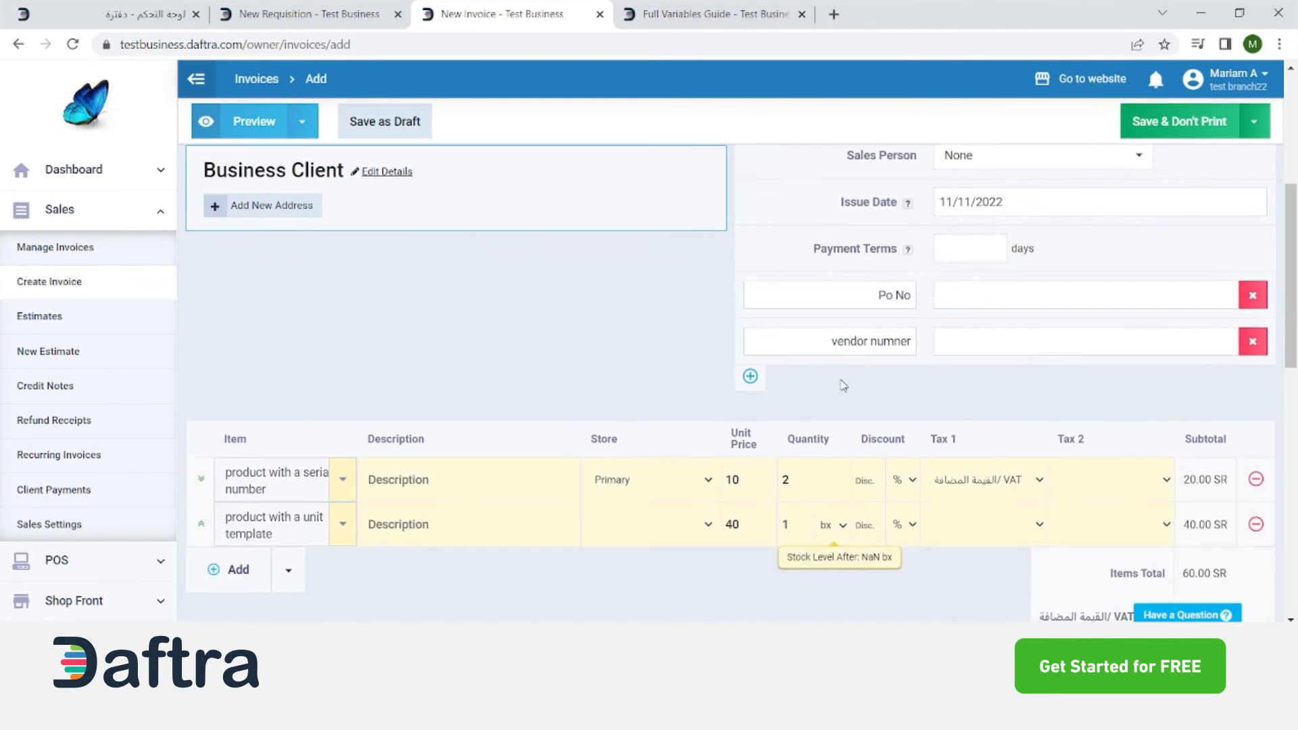
{"action": "scroll", "coordinate": [1015, 270], "scroll_direction": "up", "scroll_amount": 3}
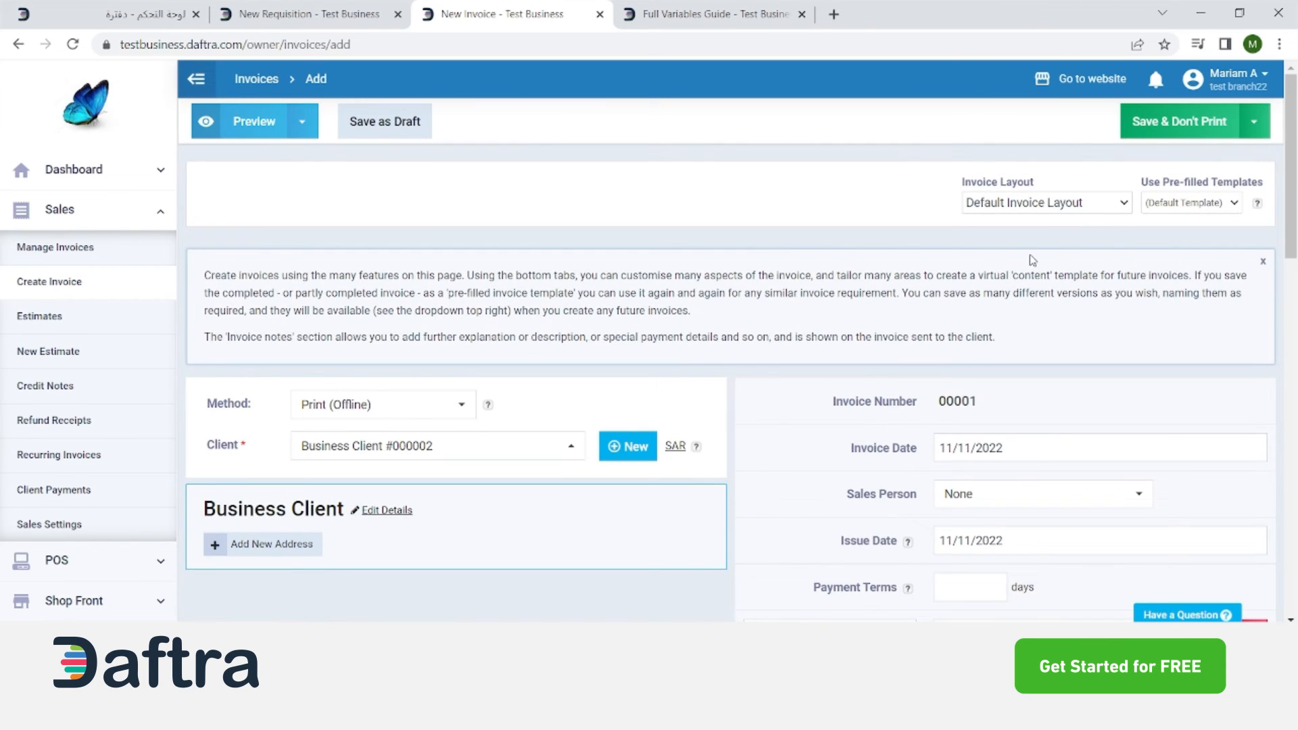
{"action": "scroll", "coordinate": [1033, 261], "scroll_direction": "down", "scroll_amount": 12}
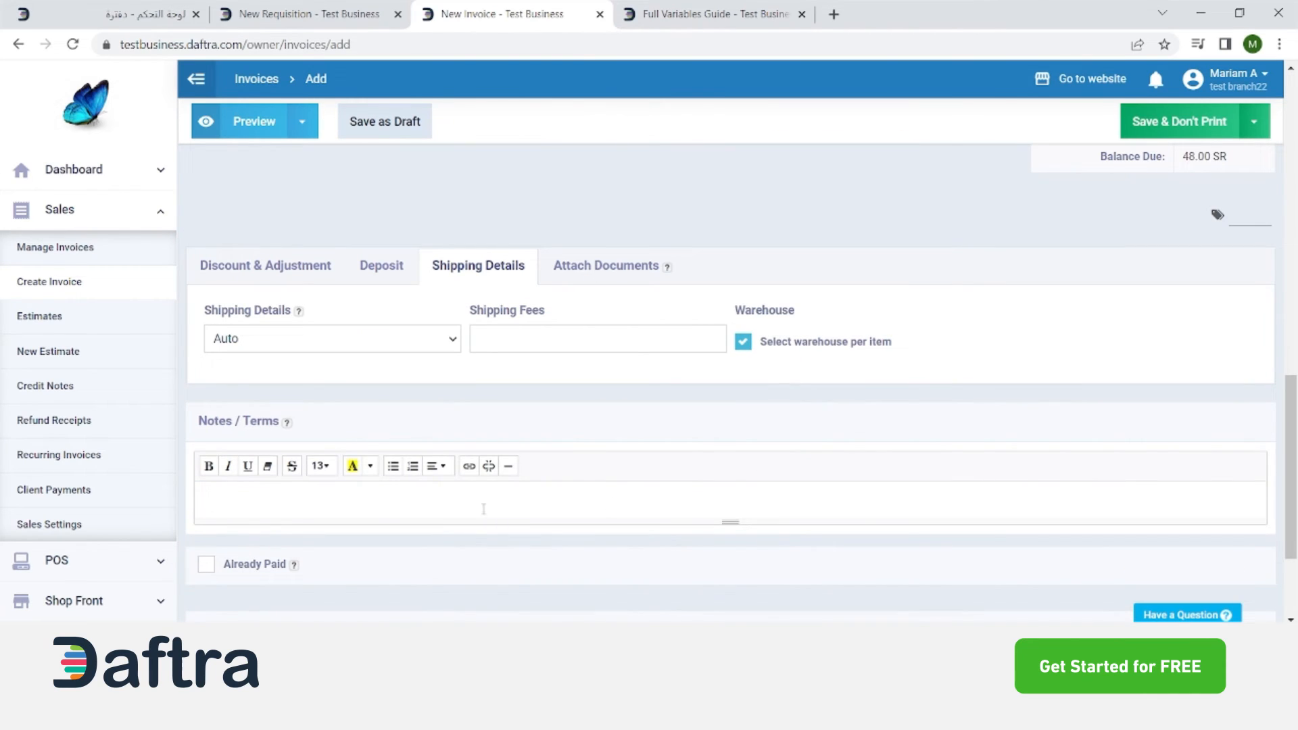
{"action": "scroll", "coordinate": [520, 506], "scroll_direction": "down", "scroll_amount": 2}
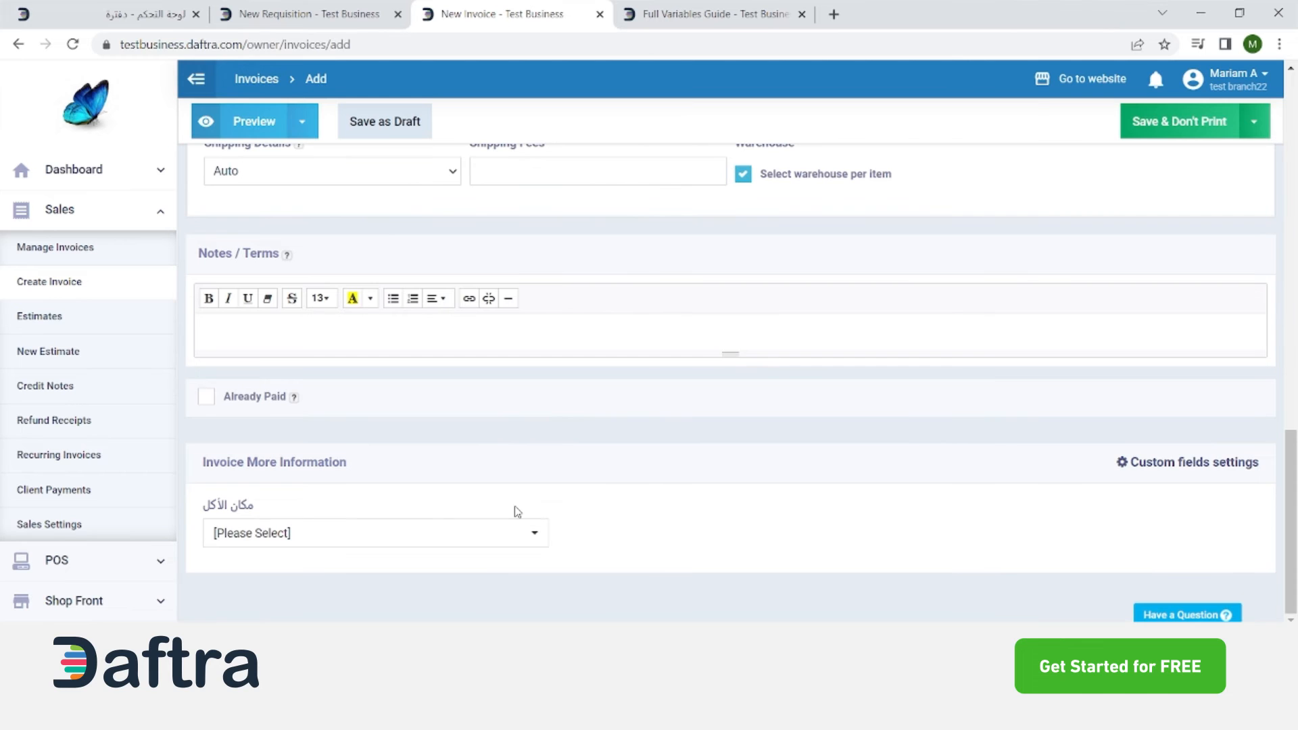
{"action": "scroll", "coordinate": [362, 446], "scroll_direction": "up", "scroll_amount": 1}
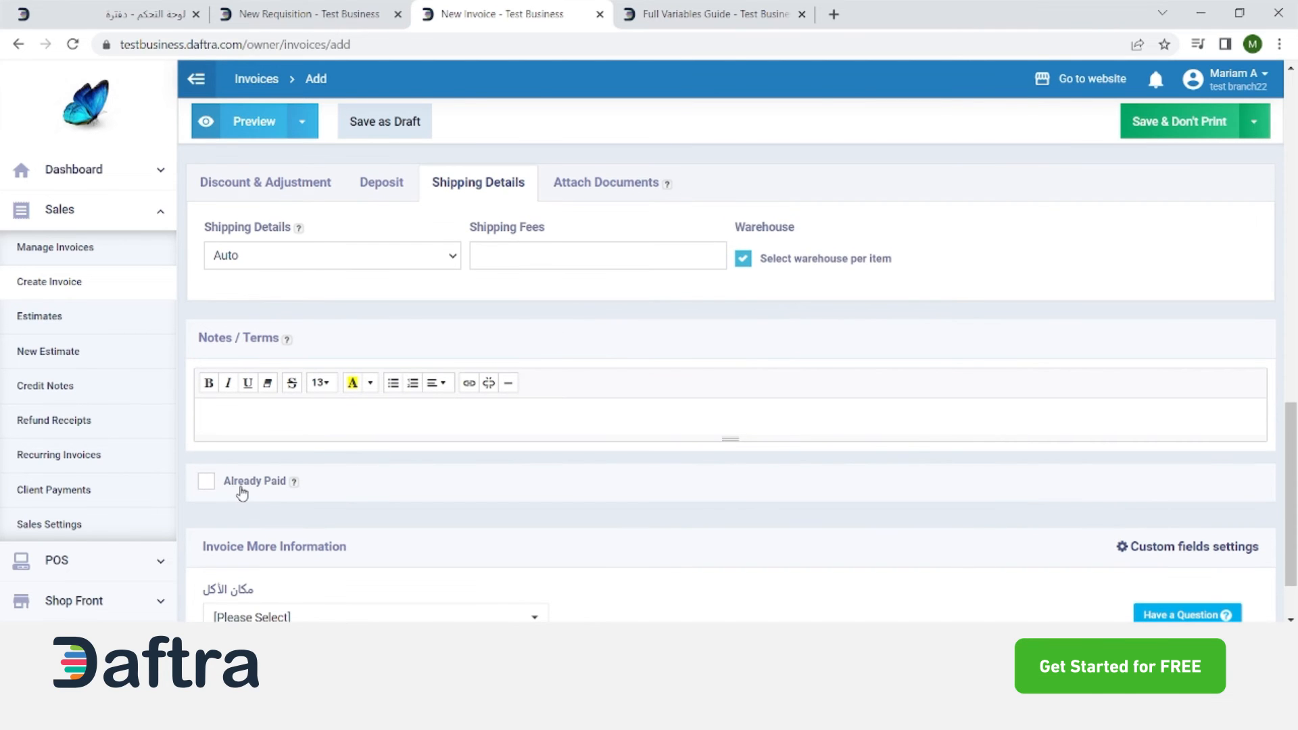
{"action": "scroll", "coordinate": [708, 505], "scroll_direction": "up", "scroll_amount": 6}
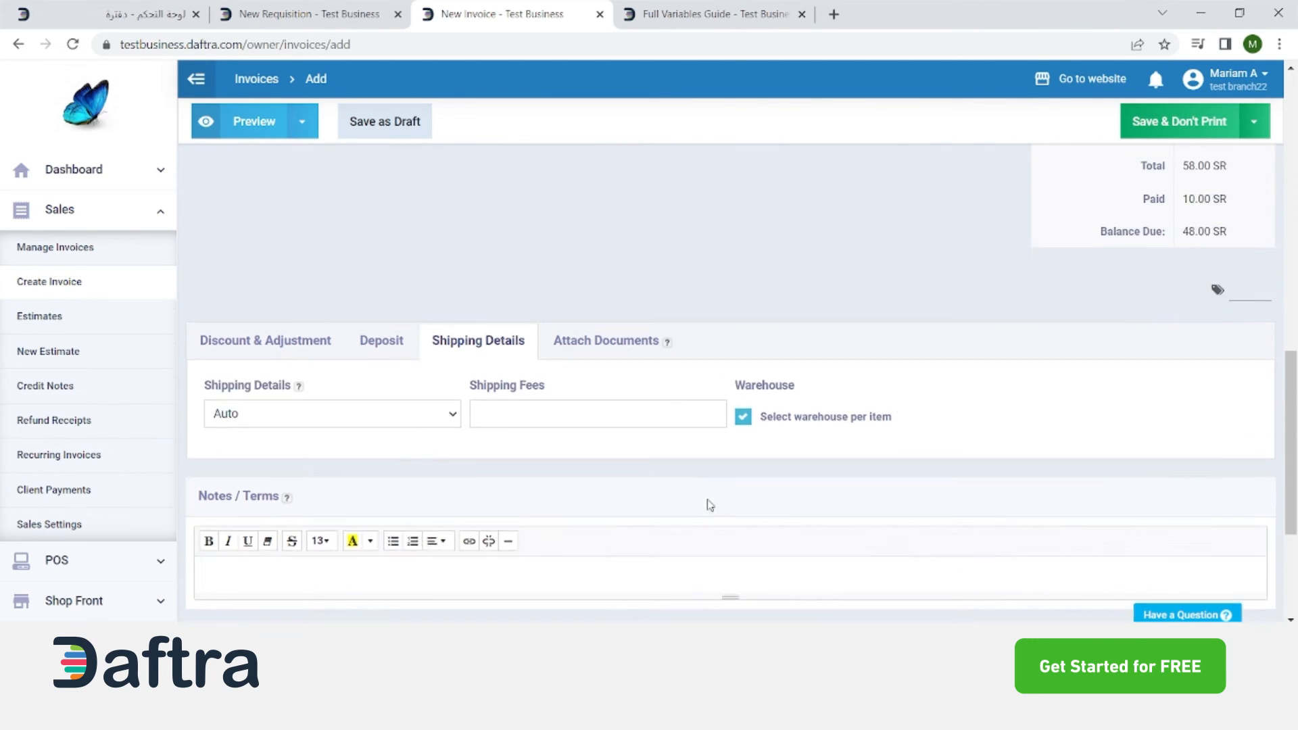
{"action": "scroll", "coordinate": [708, 505], "scroll_direction": "up", "scroll_amount": 1}
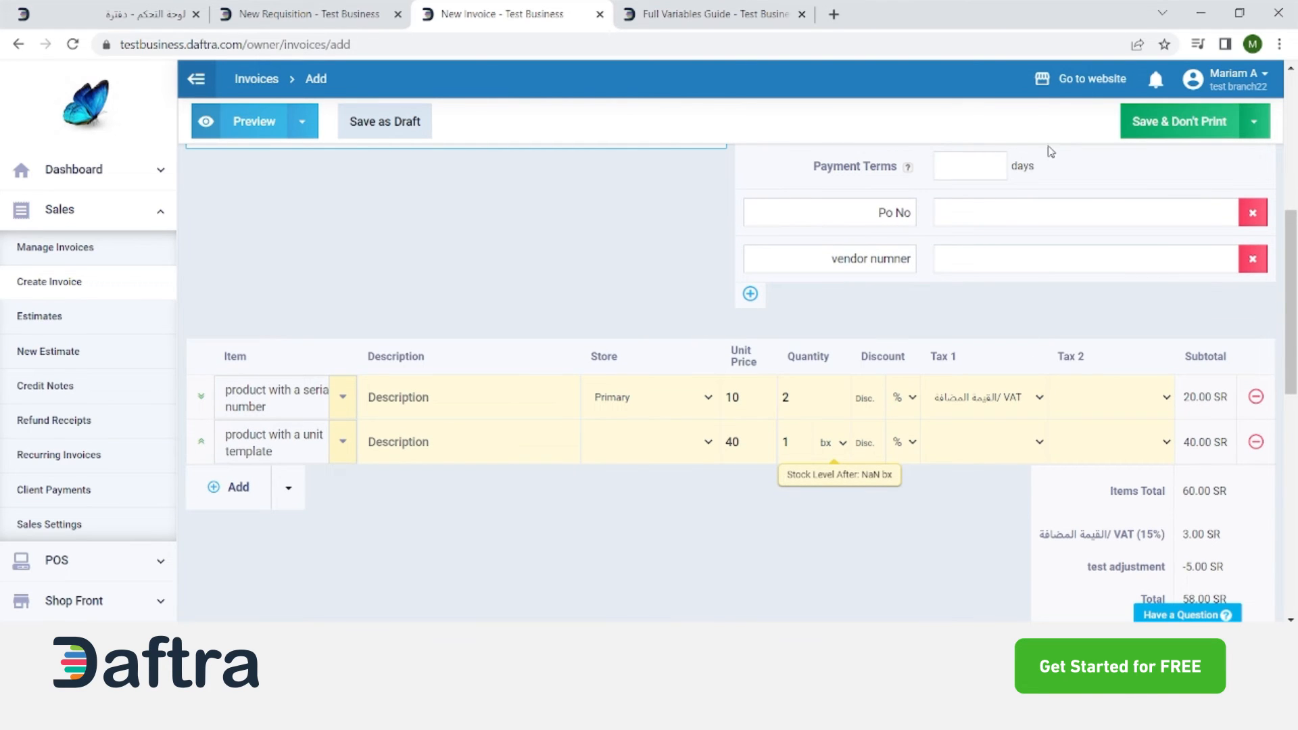
Preview the new invoice and check its items, tax, adjustment, paid amount and balance due
{"action": "left_click", "coordinate": [250, 128]}
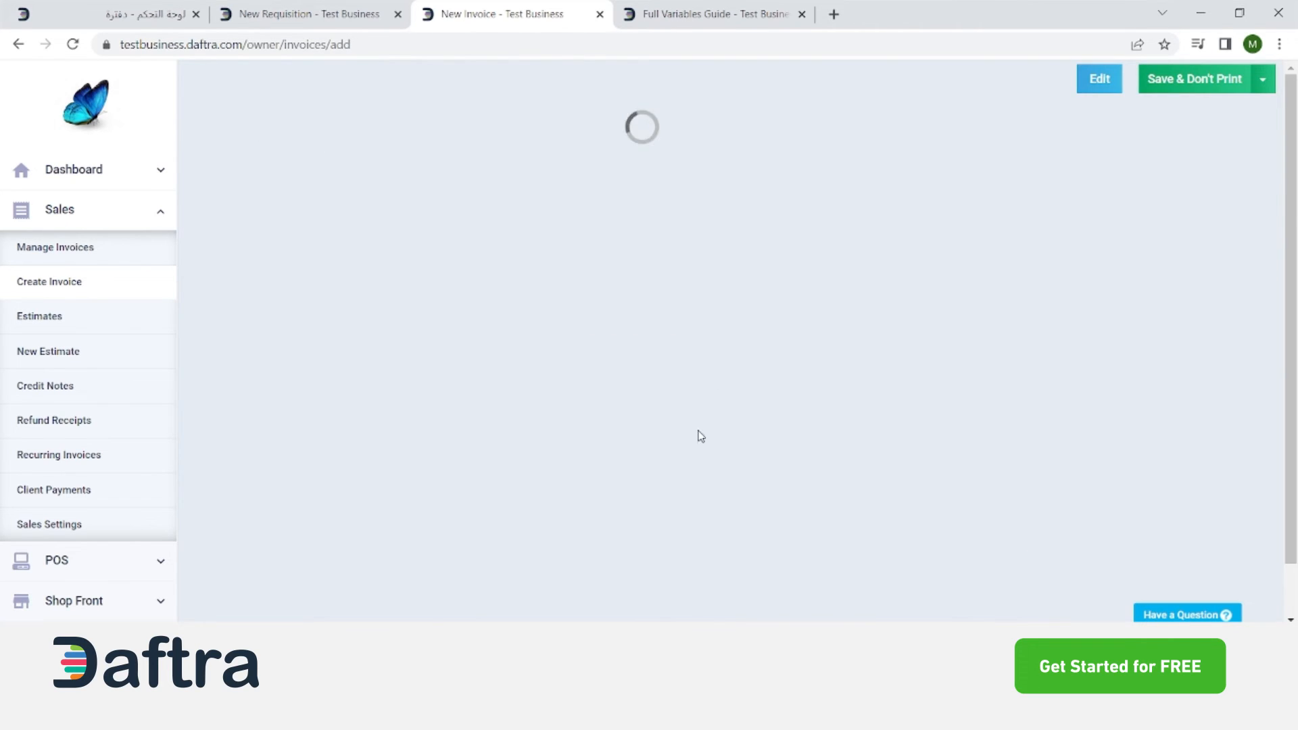
{"action": "scroll", "coordinate": [593, 460], "scroll_direction": "down", "scroll_amount": 1}
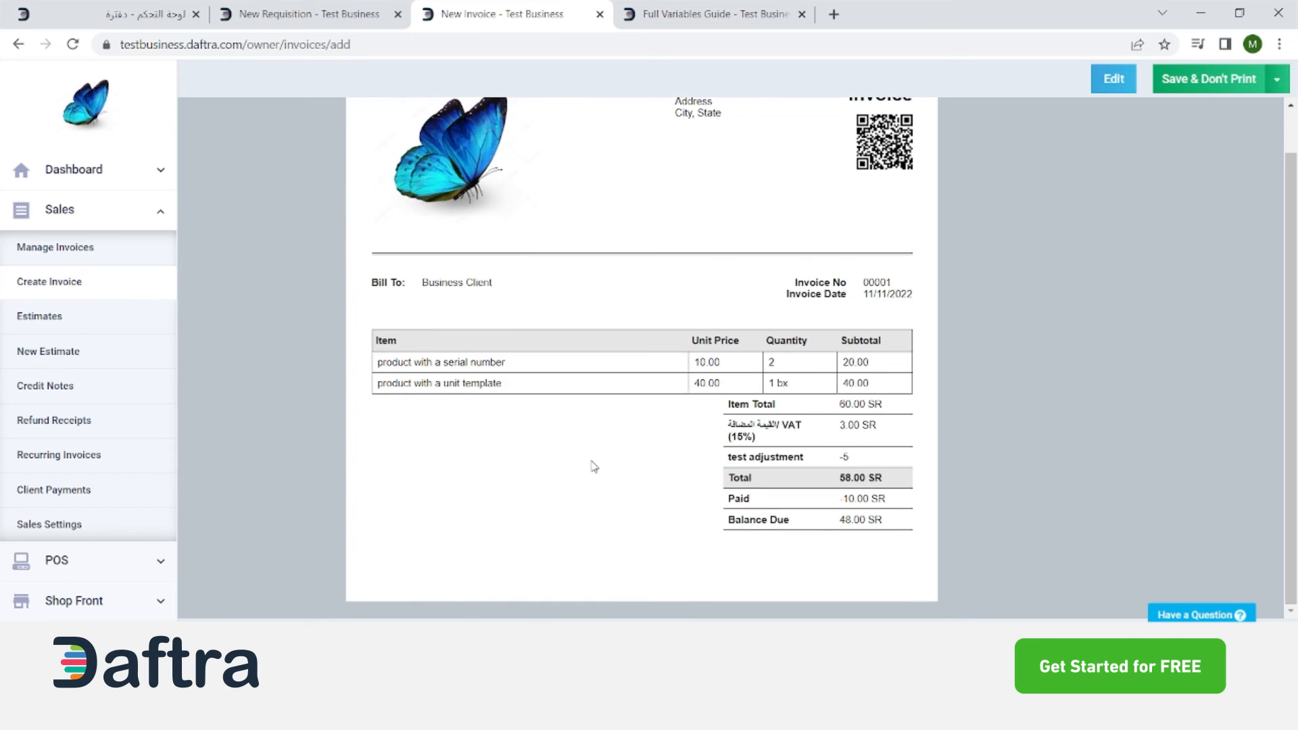
{"action": "scroll", "coordinate": [593, 464], "scroll_direction": "up", "scroll_amount": 1}
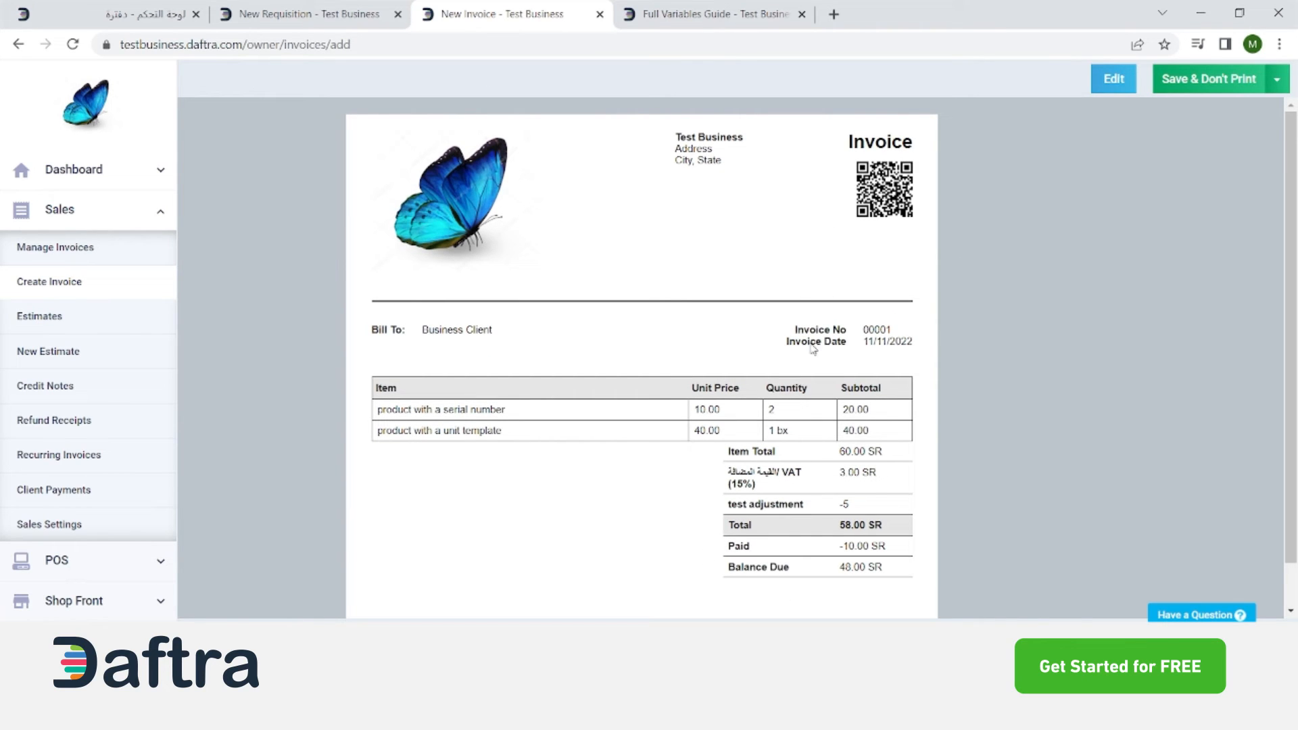
Return from the preview to the invoice form and save the invoice without printing it
{"action": "left_click", "coordinate": [1109, 81]}
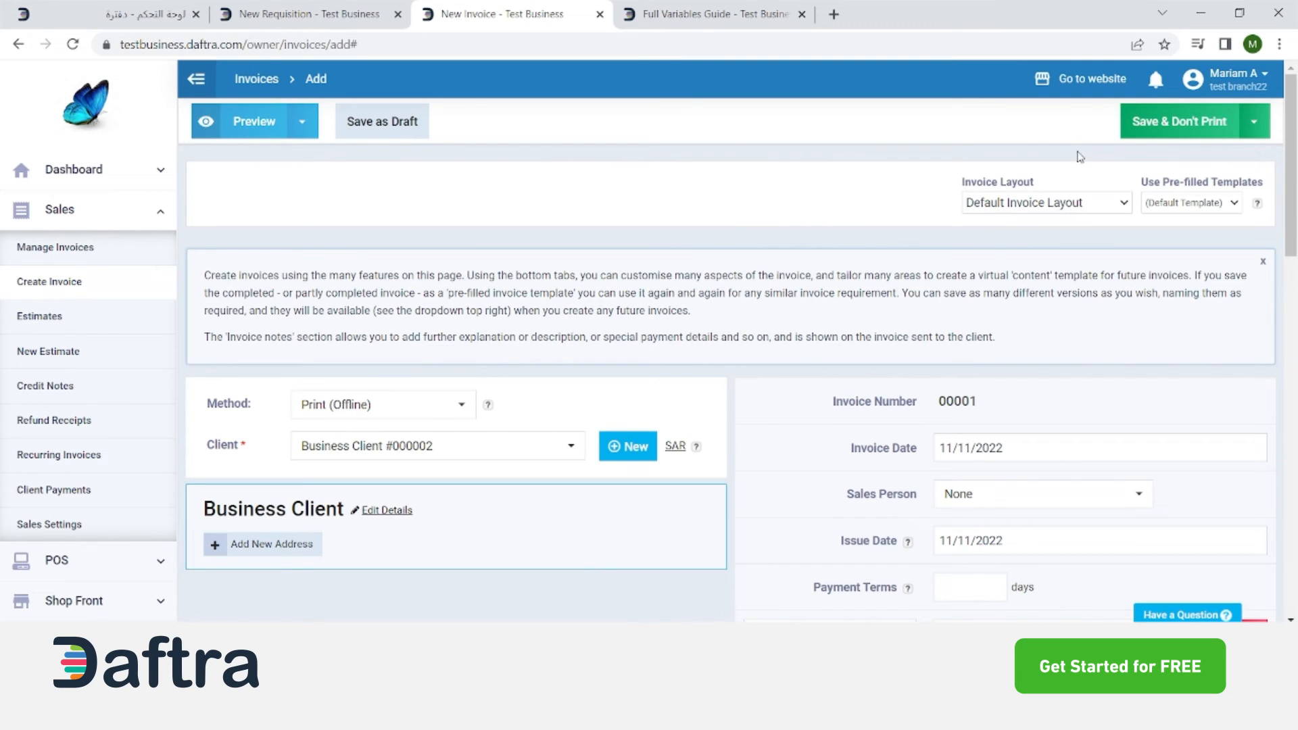
{"action": "left_click", "coordinate": [1166, 131]}
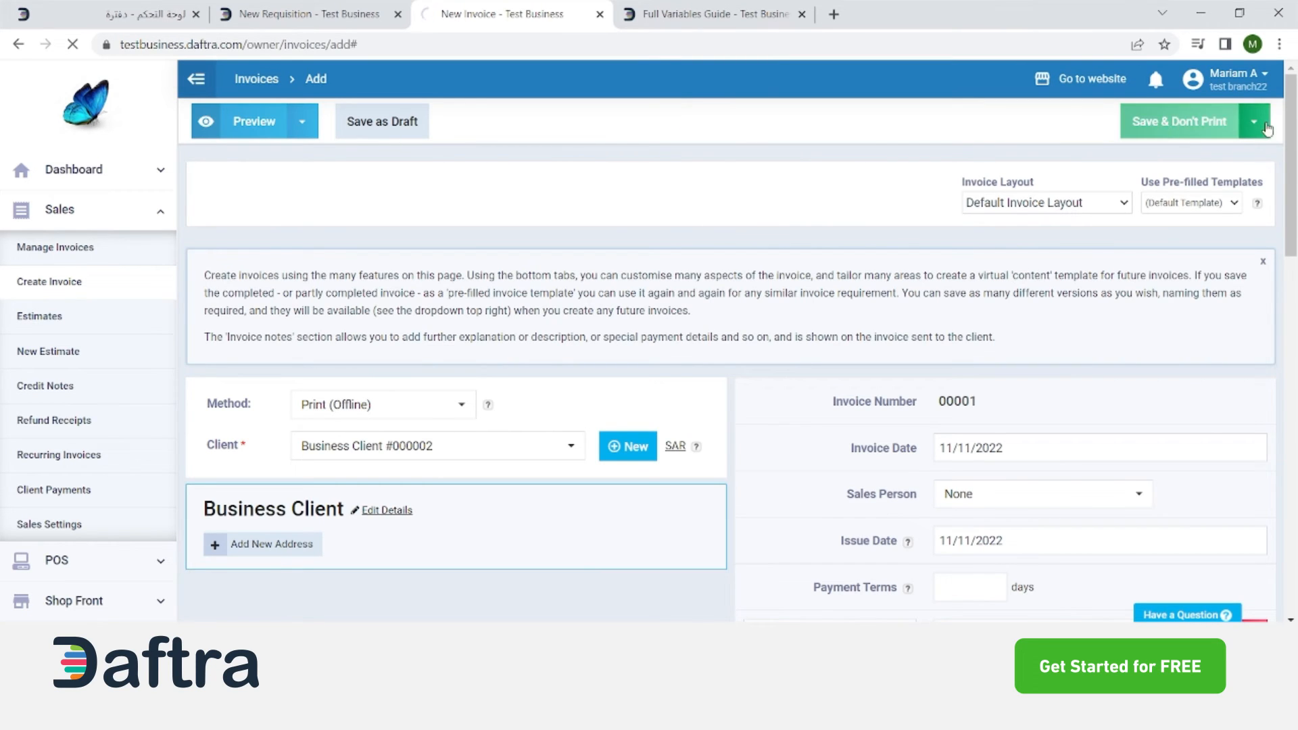
{"action": "left_click", "coordinate": [1252, 133]}
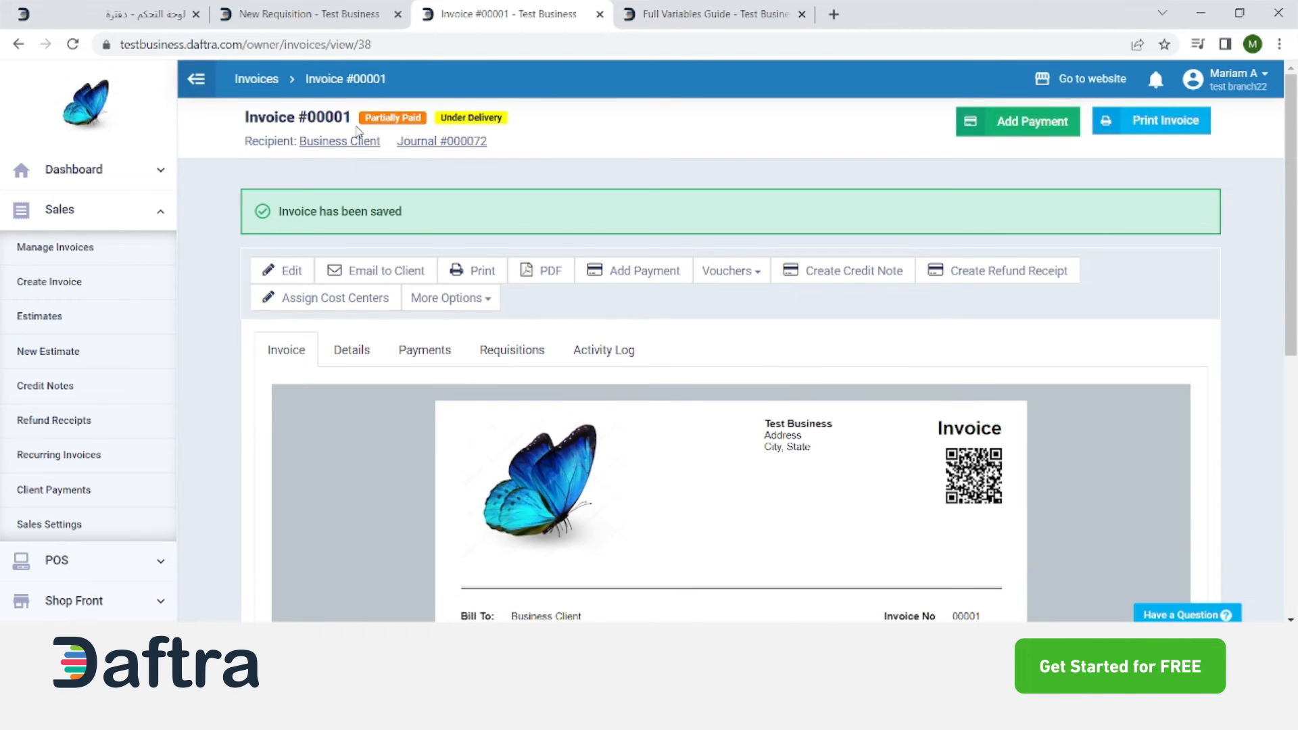
Examine the saved invoice's payment and delivery status labels, its item lines and the paid amount in its totals
{"action": "left_click_drag", "start_coordinate": [364, 118], "coordinate": [420, 124]}
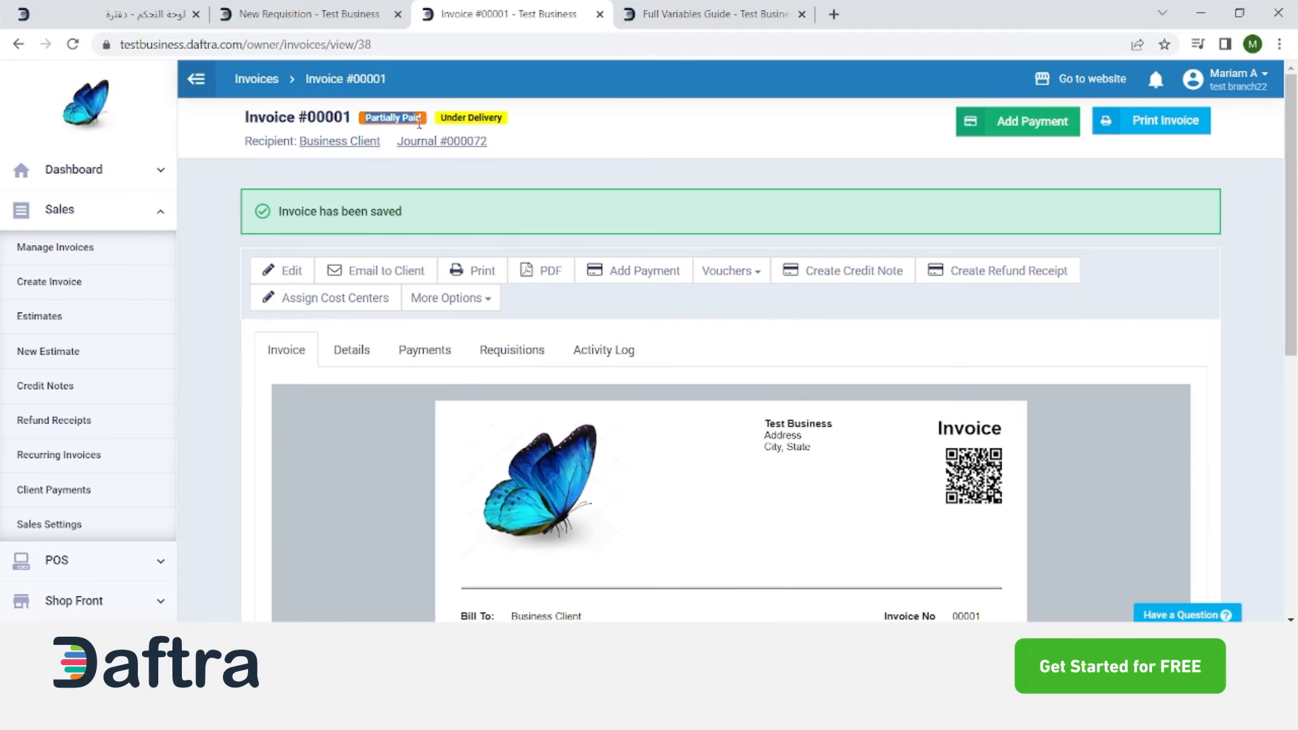
{"action": "left_click", "coordinate": [521, 126]}
{"action": "triple_click", "coordinate": [510, 132]}
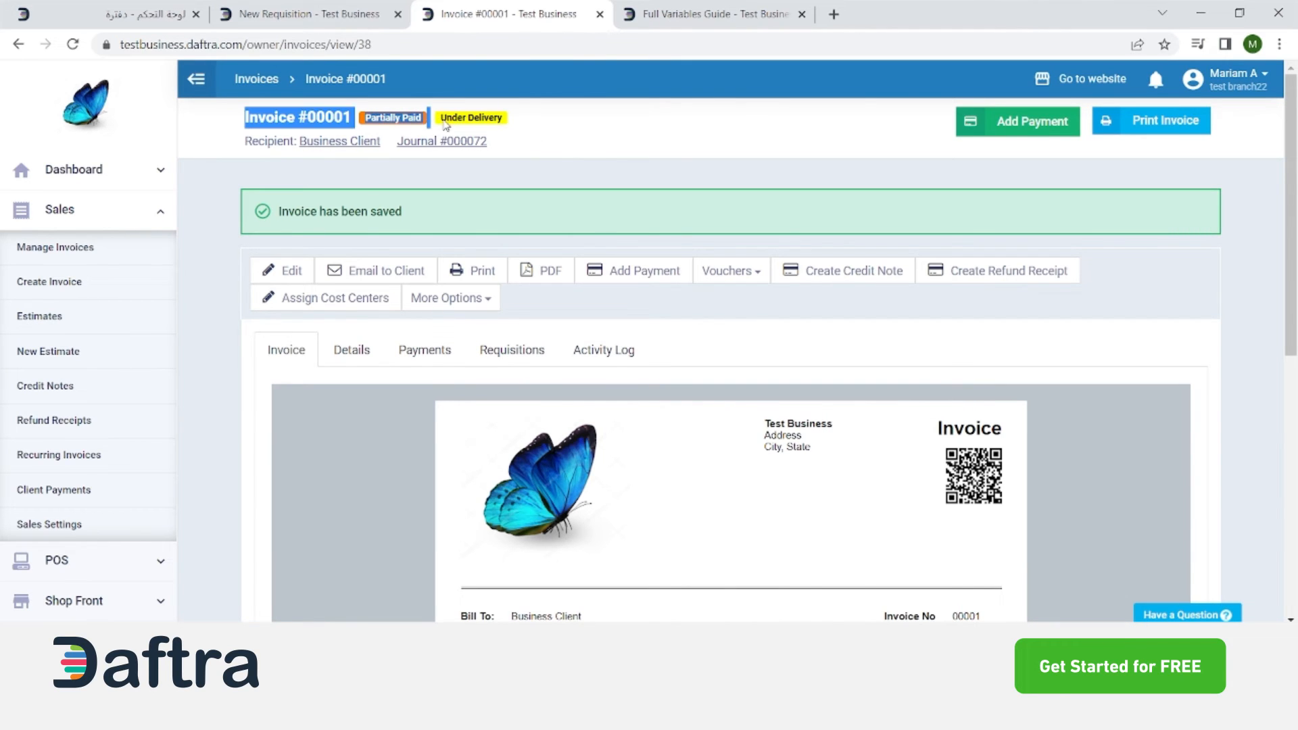
{"action": "left_click", "coordinate": [534, 135]}
{"action": "scroll", "coordinate": [535, 357], "scroll_direction": "down", "scroll_amount": 5}
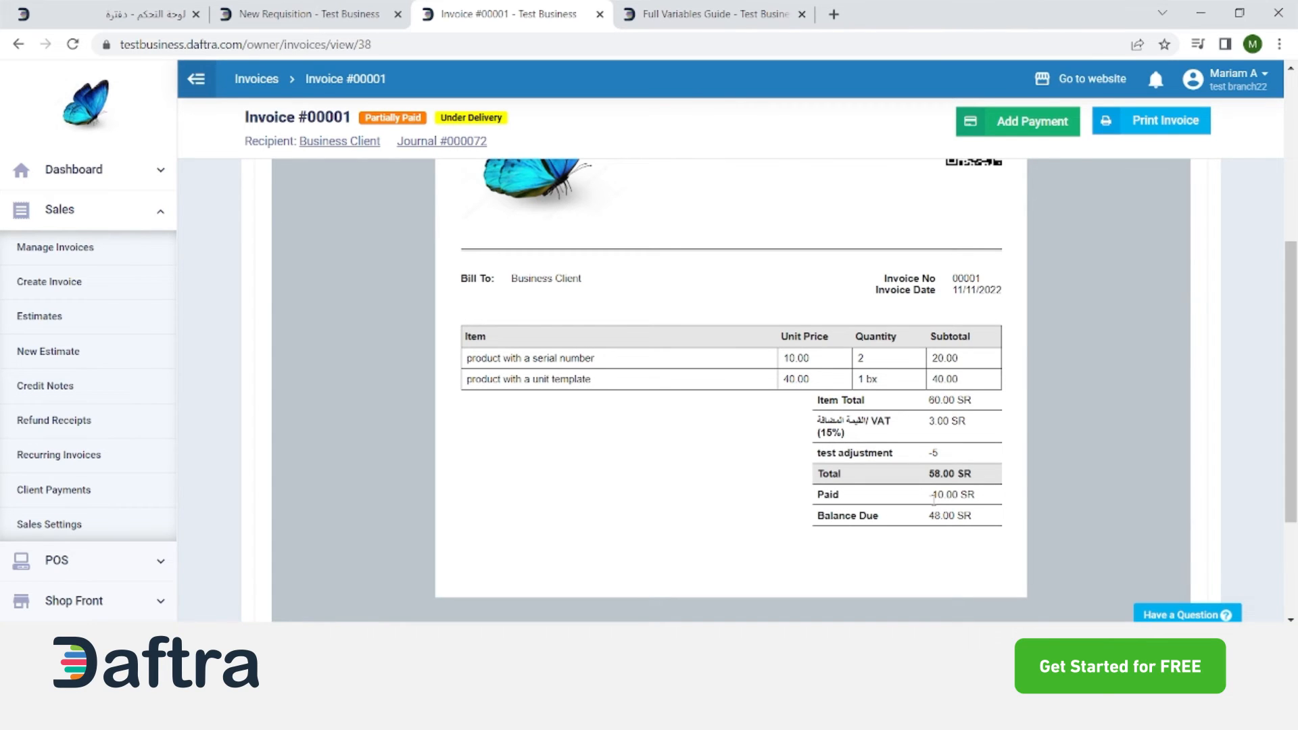
{"action": "left_click_drag", "start_coordinate": [932, 498], "coordinate": [966, 499]}
{"action": "left_click", "coordinate": [848, 564]}
{"action": "scroll", "coordinate": [884, 559], "scroll_direction": "up", "scroll_amount": 1}
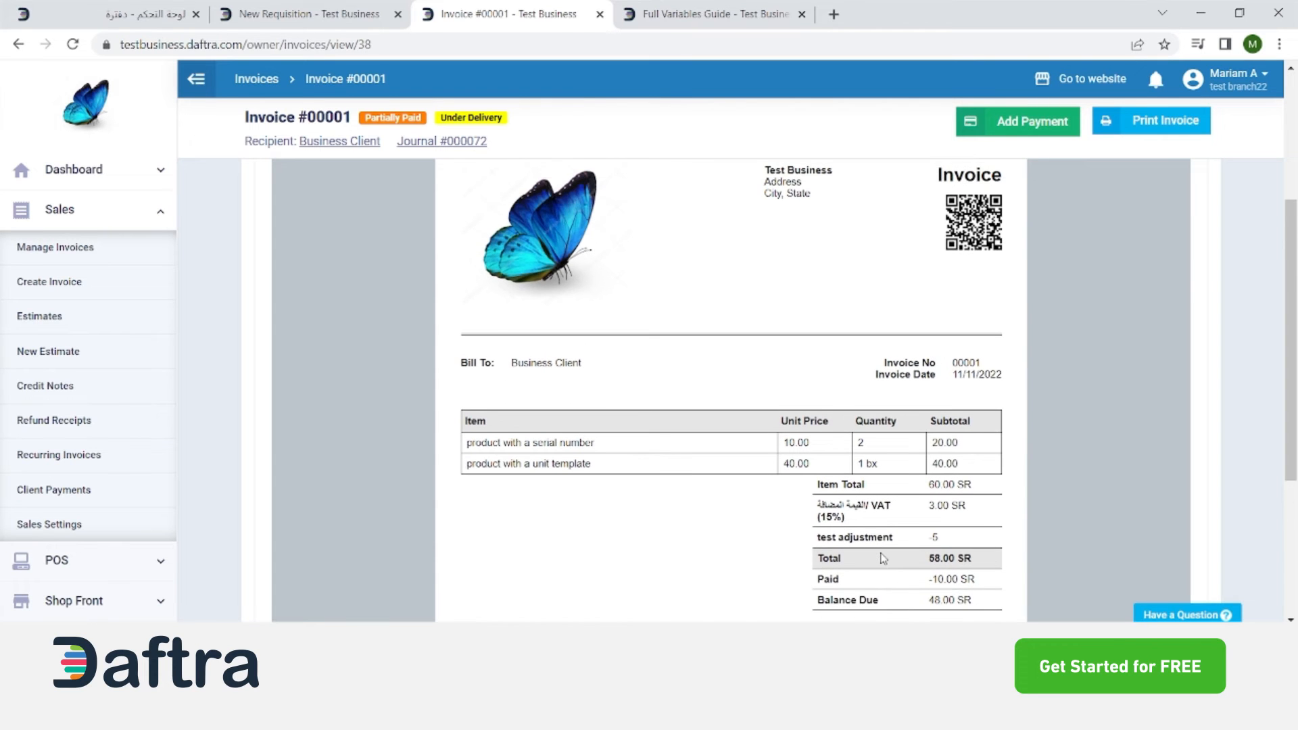
{"action": "scroll", "coordinate": [965, 596], "scroll_direction": "up", "scroll_amount": 3}
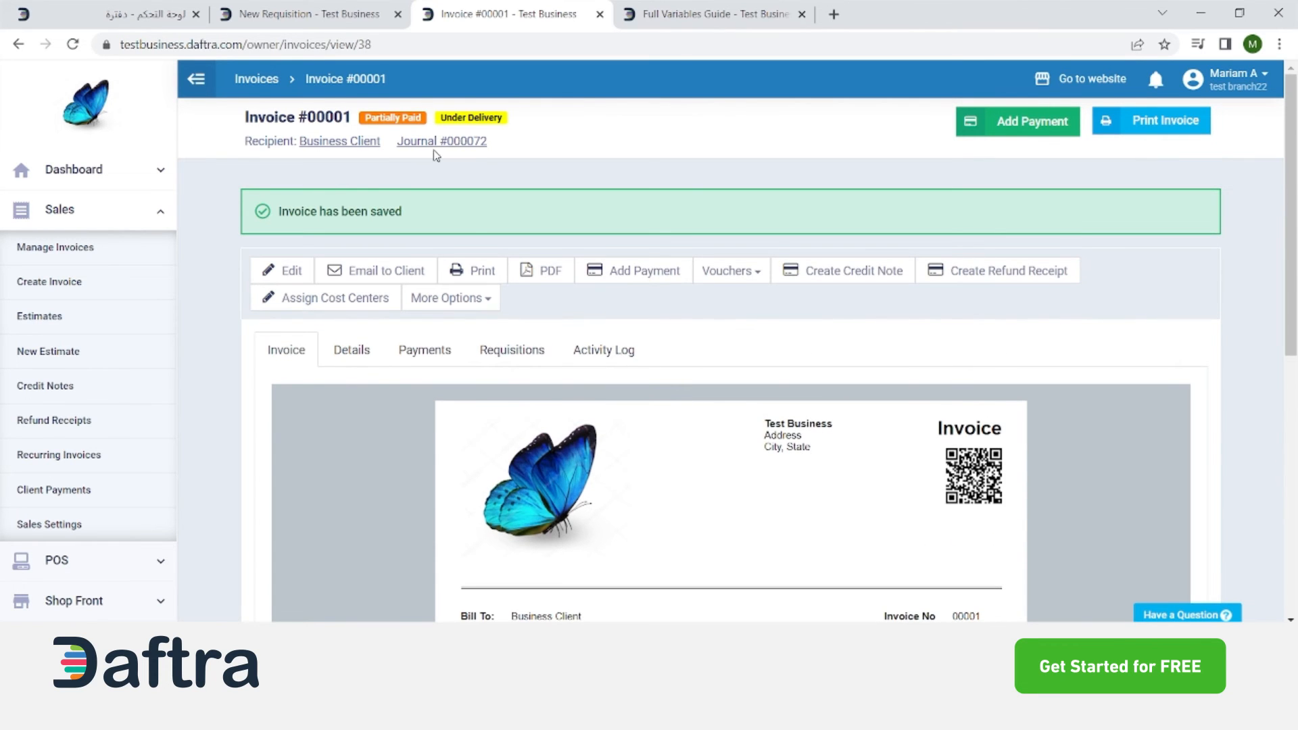
{"action": "triple_click", "coordinate": [517, 130]}
{"action": "left_click", "coordinate": [513, 125]}
{"action": "scroll", "coordinate": [548, 534], "scroll_direction": "down", "scroll_amount": 3}
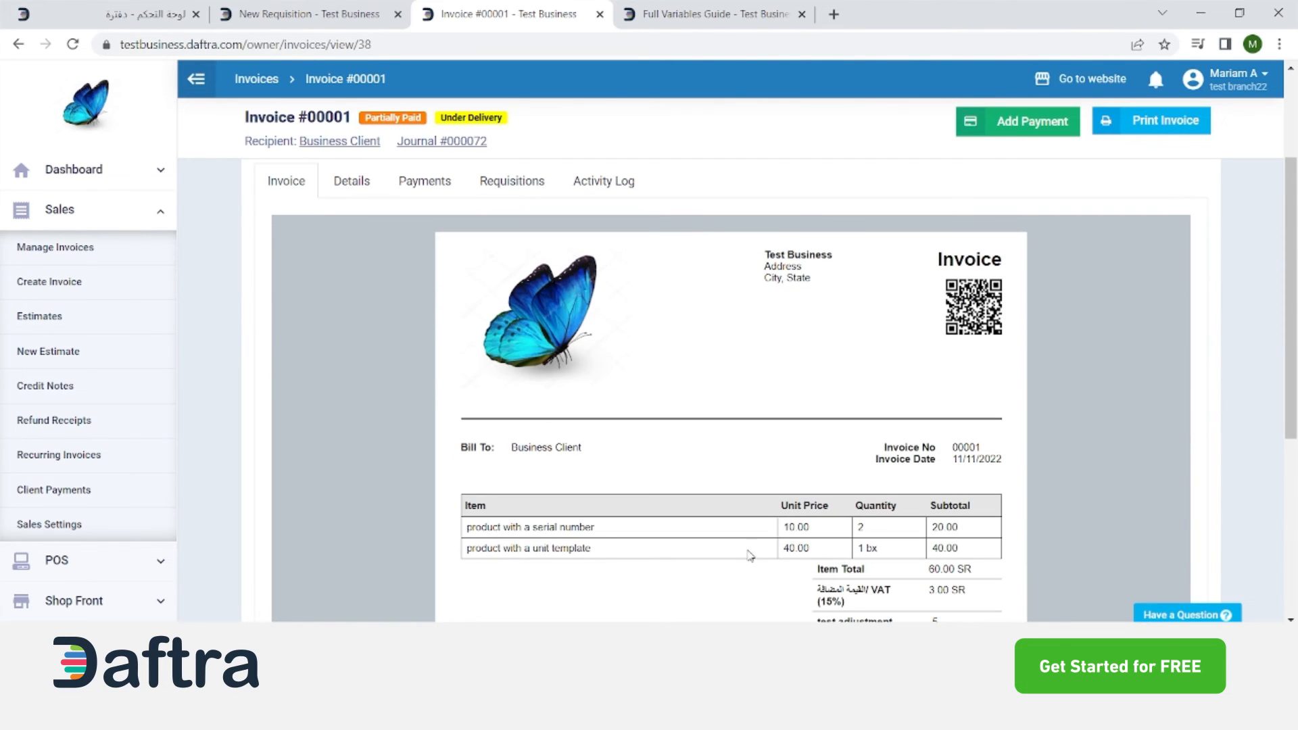
{"action": "scroll", "coordinate": [436, 382], "scroll_direction": "up", "scroll_amount": 3}
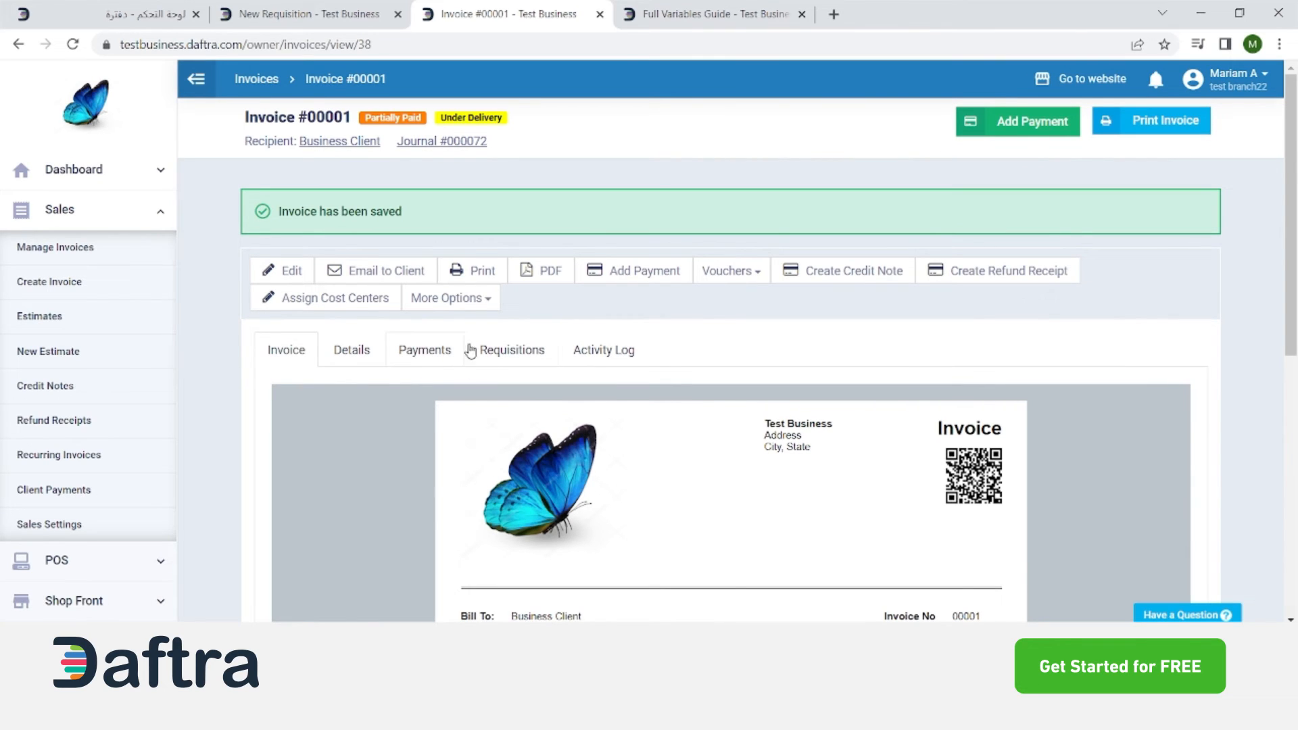
Reopen the saved invoice from the invoice list and display its linked requisitions
{"action": "left_click", "coordinate": [112, 254]}
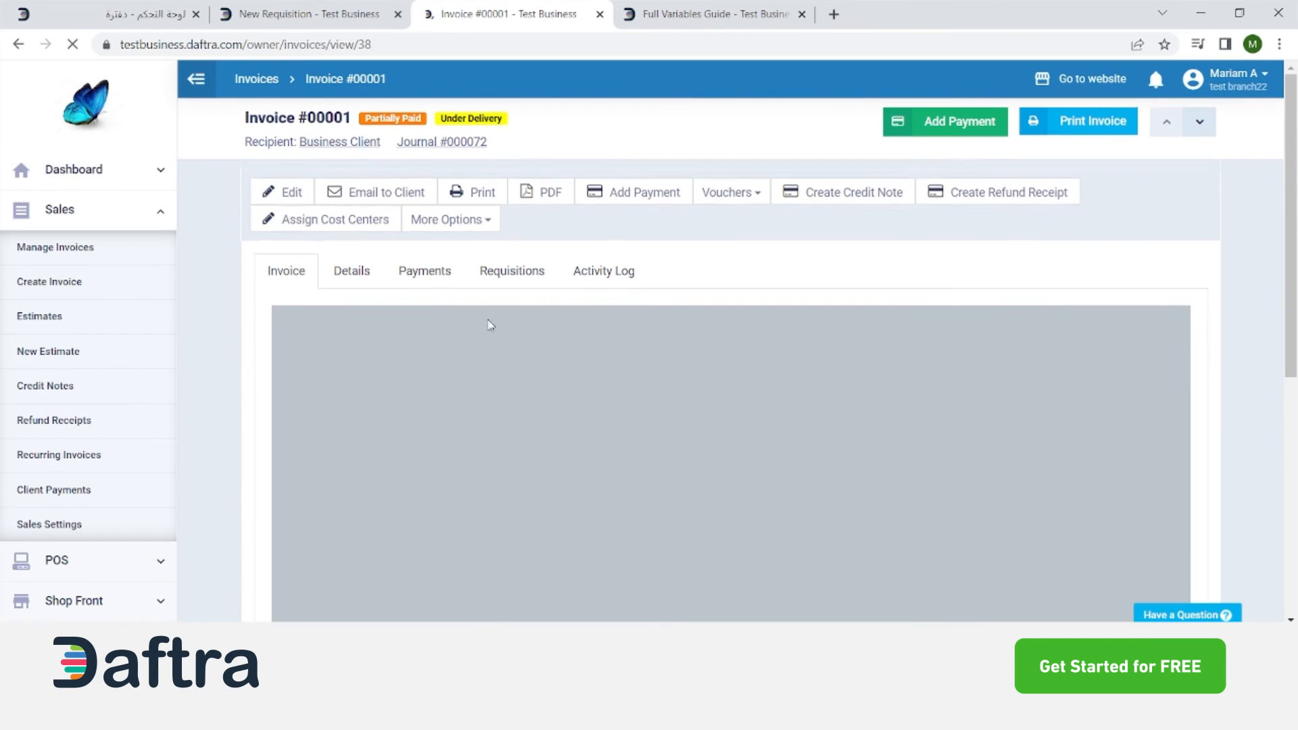
{"action": "left_click", "coordinate": [516, 283]}
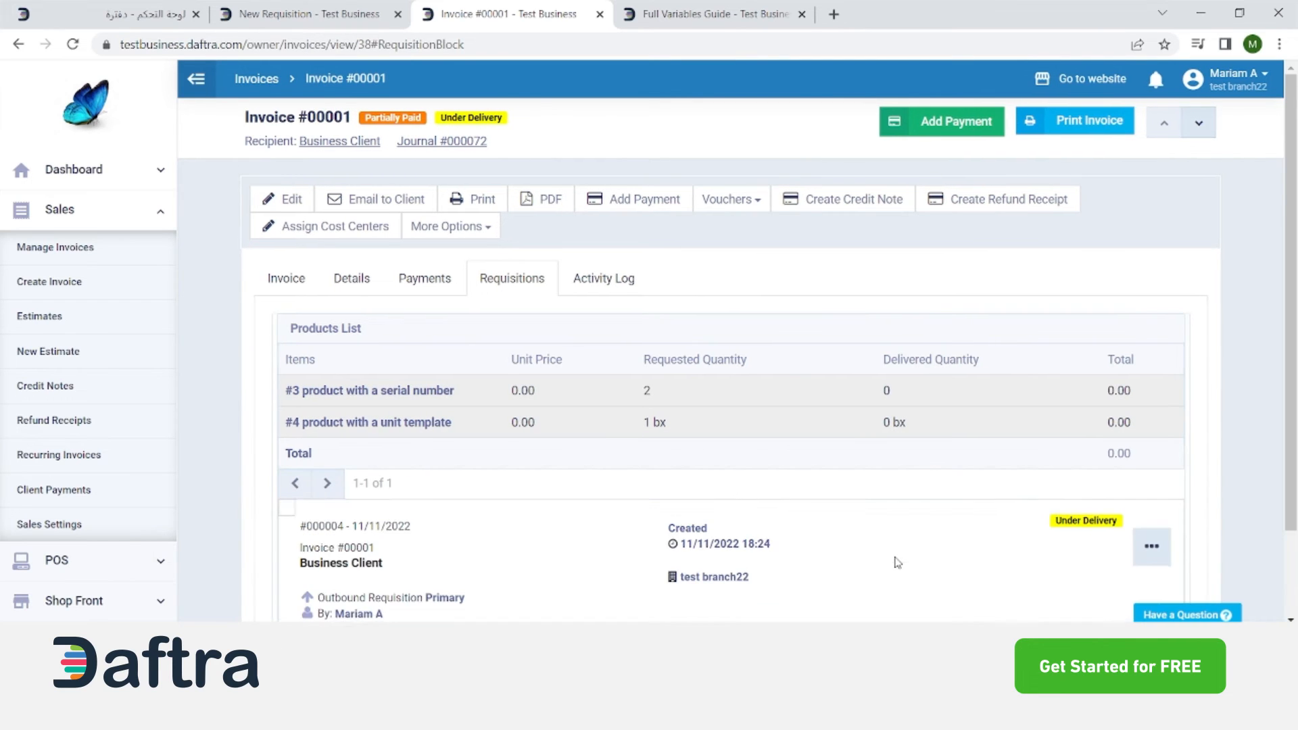
{"action": "scroll", "coordinate": [121, 473], "scroll_direction": "down", "scroll_amount": 4}
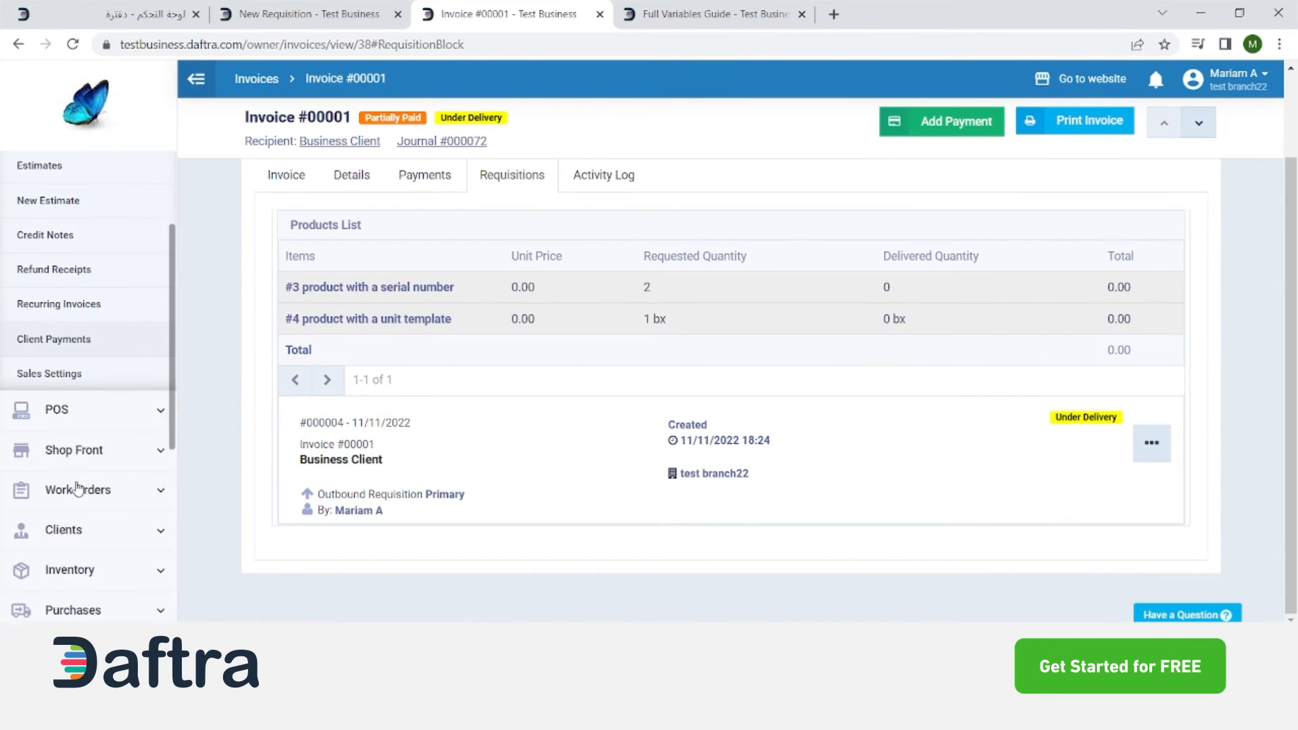
Open the inventory requisitions list in a separate browser tab and look up the invoice's outbound requisition there
{"action": "left_click", "coordinate": [107, 474]}
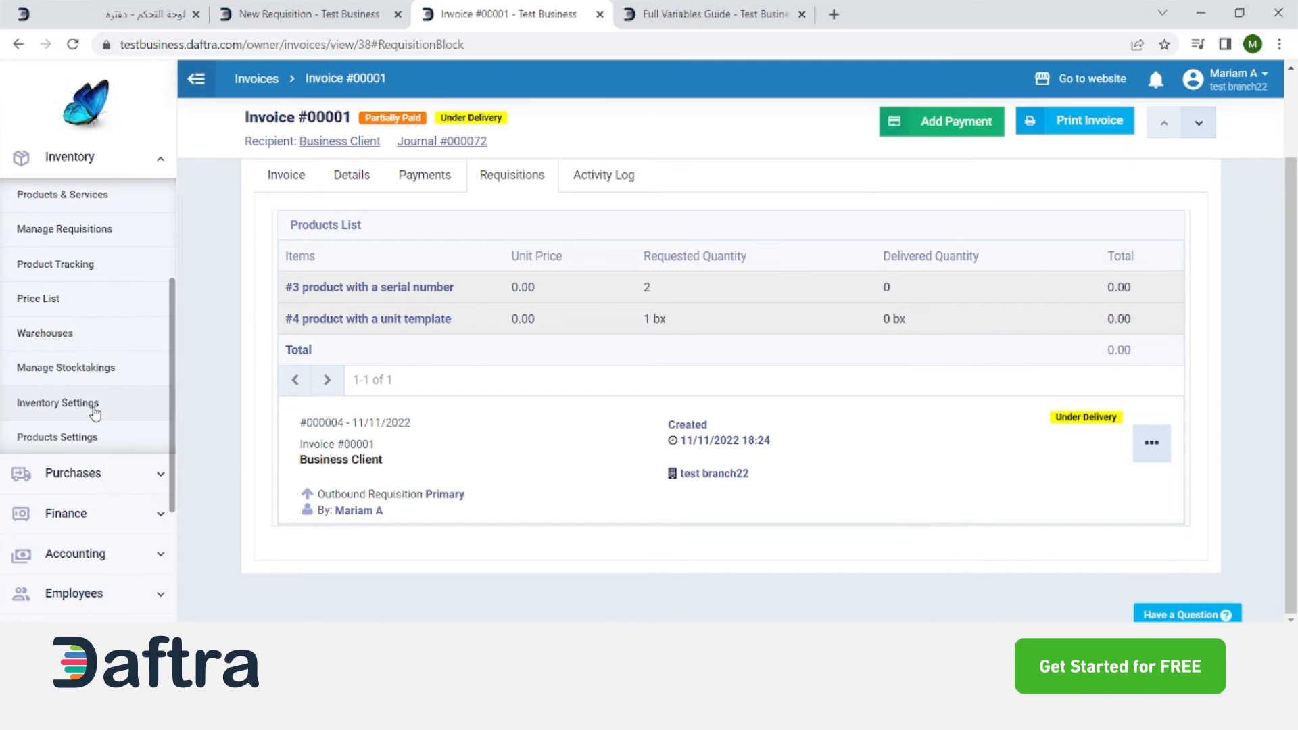
{"action": "middle_click", "coordinate": [99, 245]}
{"action": "left_click", "coordinate": [661, 11]}
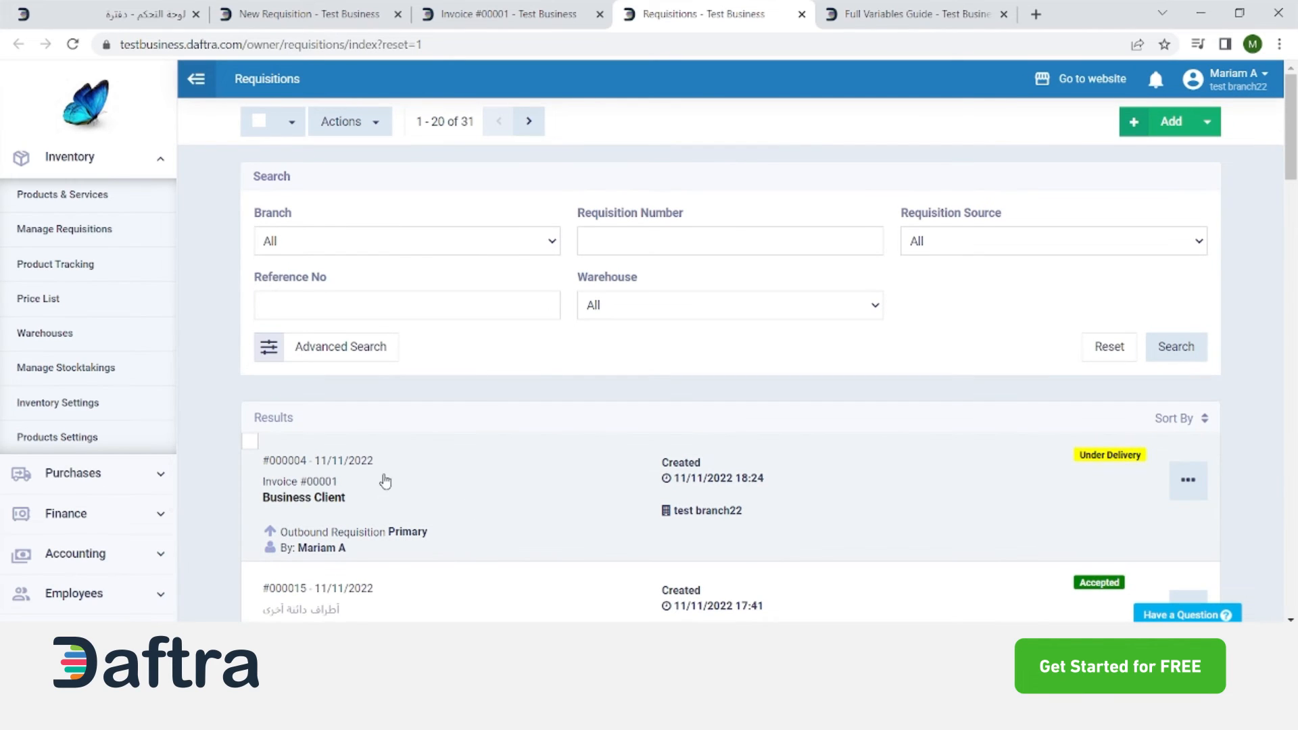
Go back to the invoice's requisitions, open its outbound requisition for editing, and check the items, quantities and stock levels
{"action": "left_click", "coordinate": [541, 8]}
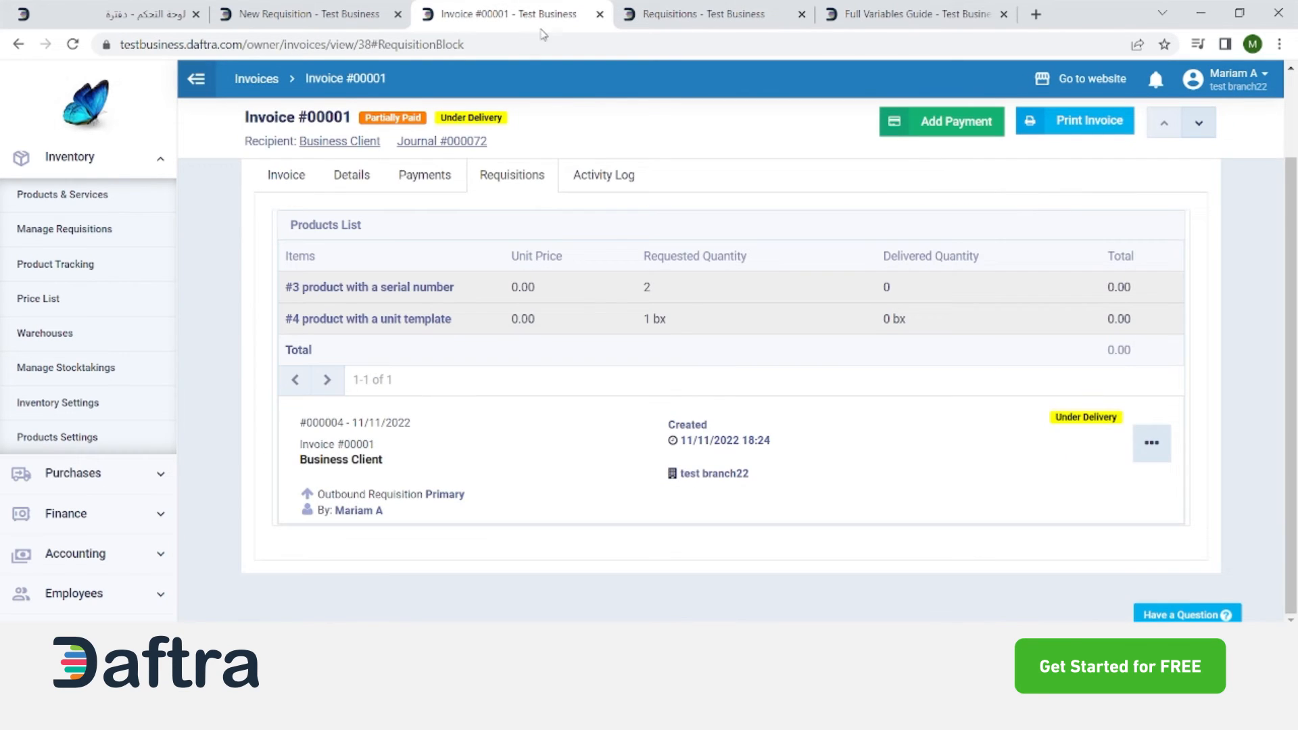
{"action": "scroll", "coordinate": [389, 338], "scroll_direction": "up", "scroll_amount": 2}
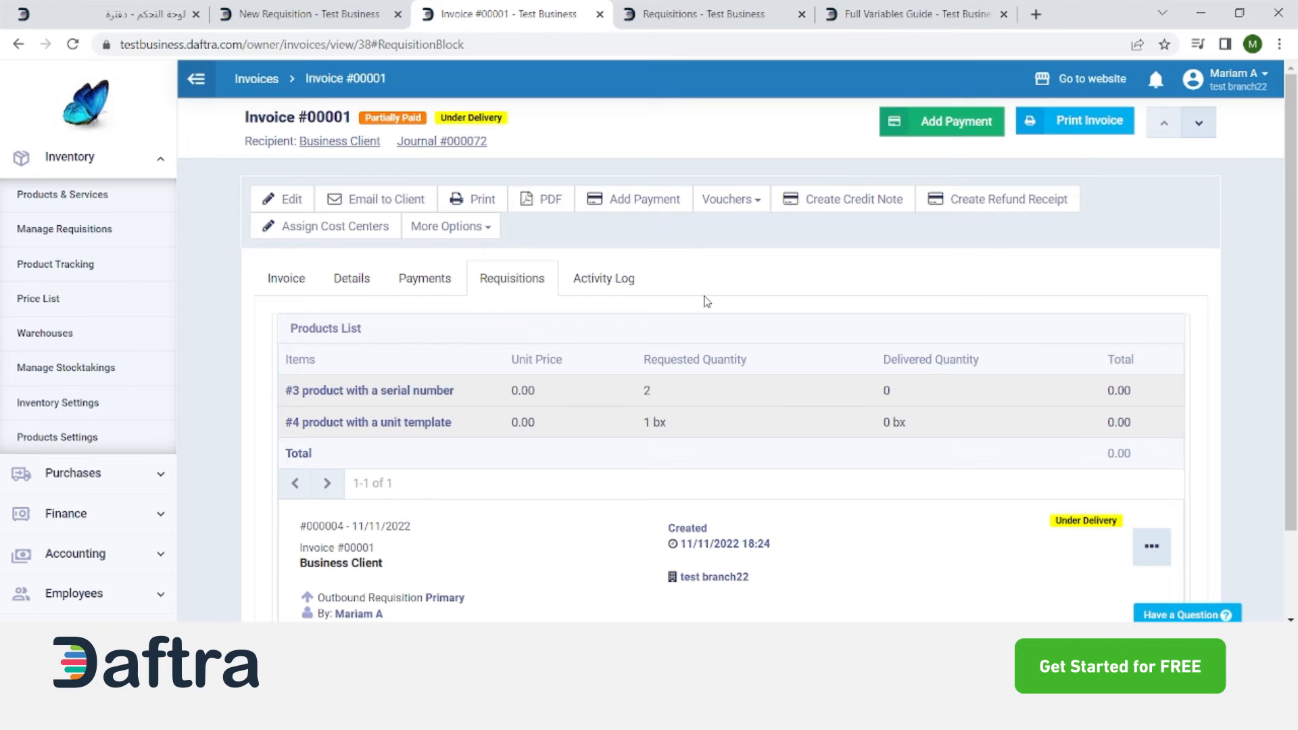
{"action": "scroll", "coordinate": [697, 507], "scroll_direction": "down", "scroll_amount": 2}
{"action": "left_click", "coordinate": [1149, 445]}
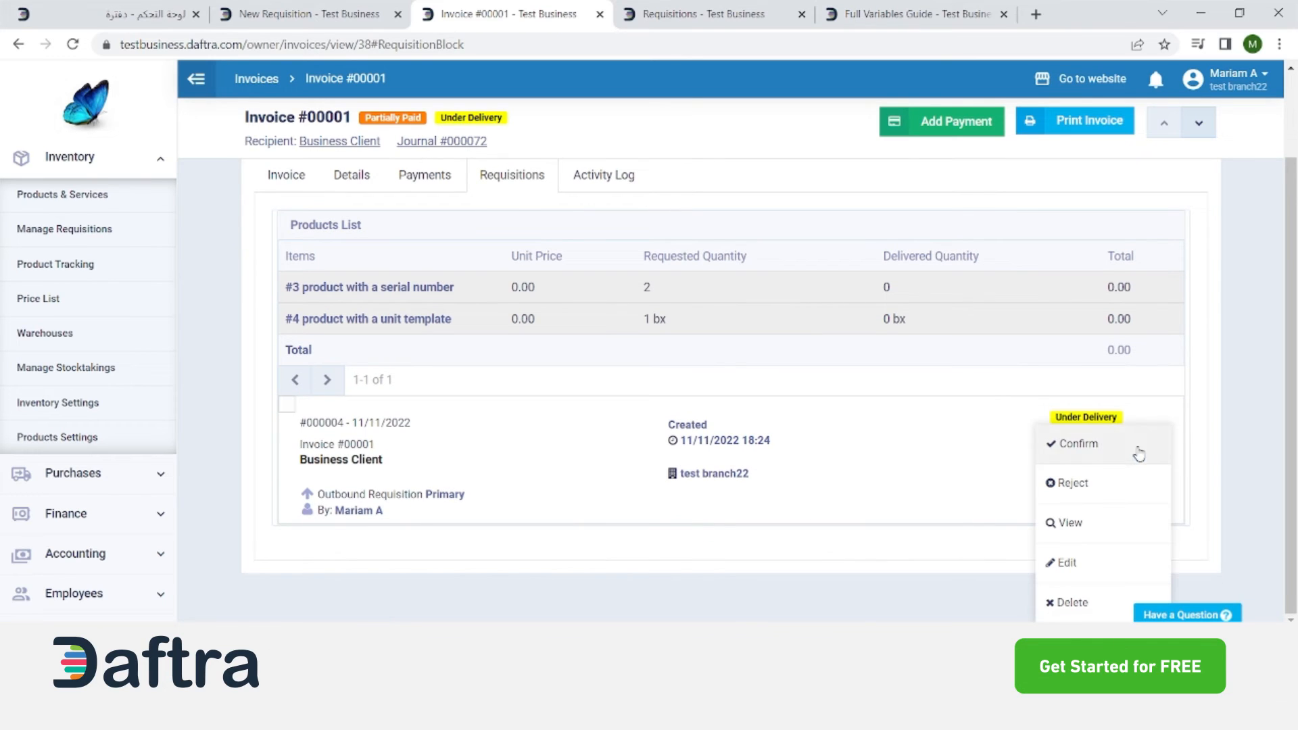
{"action": "left_click", "coordinate": [1086, 562]}
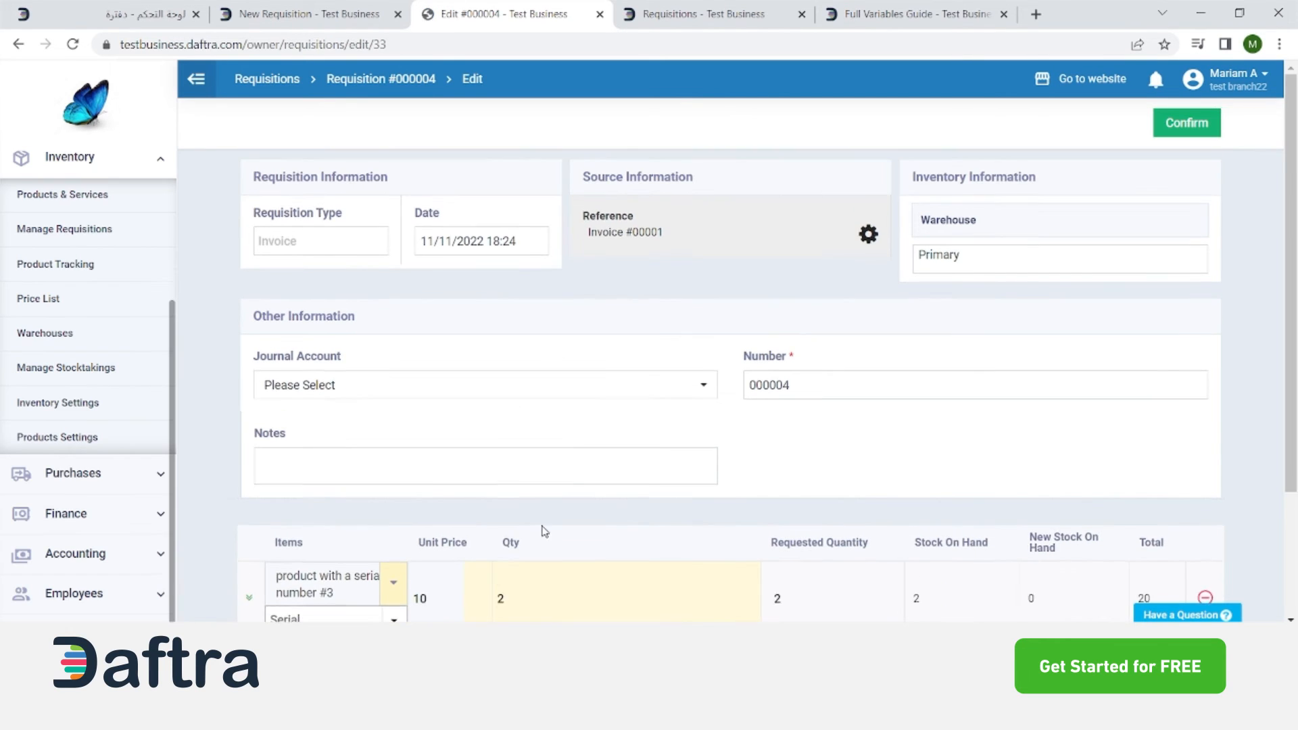
{"action": "scroll", "coordinate": [542, 531], "scroll_direction": "down", "scroll_amount": 2}
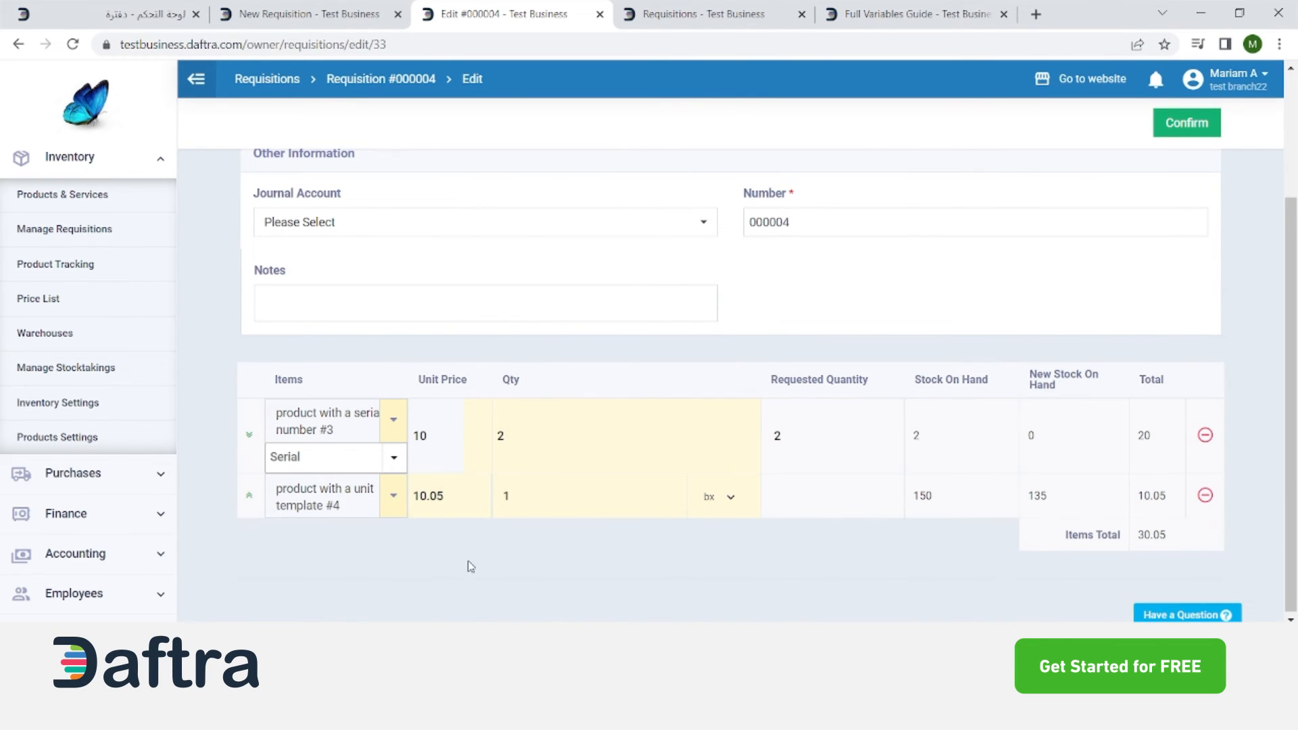
Leave the requisition's edit page and try to confirm the outbound requisition from the invoice's requisitions
{"action": "left_click", "coordinate": [19, 44]}
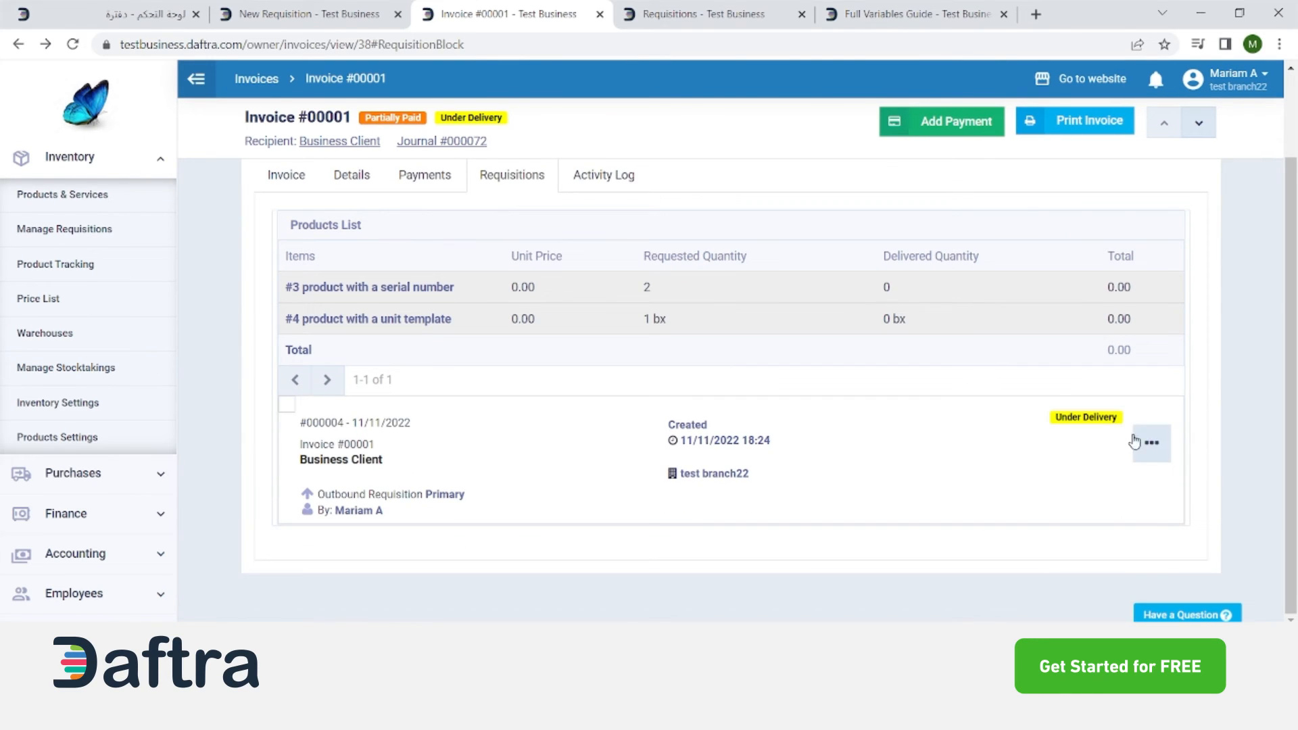
{"action": "left_click", "coordinate": [1143, 445]}
{"action": "left_click", "coordinate": [1107, 449]}
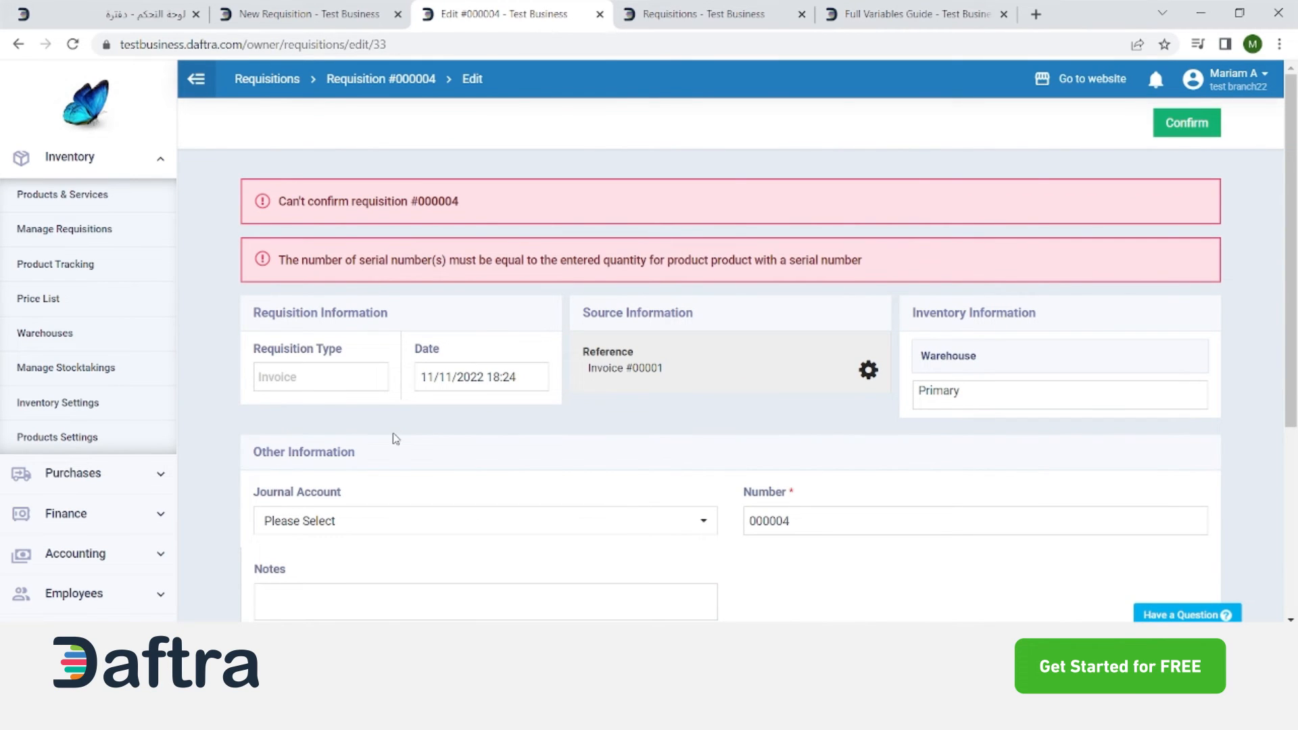
Assign serial numbers 2222 and 3333 to the product with a serial number in the outbound requisition
{"action": "scroll", "coordinate": [395, 438], "scroll_direction": "down", "scroll_amount": 3}
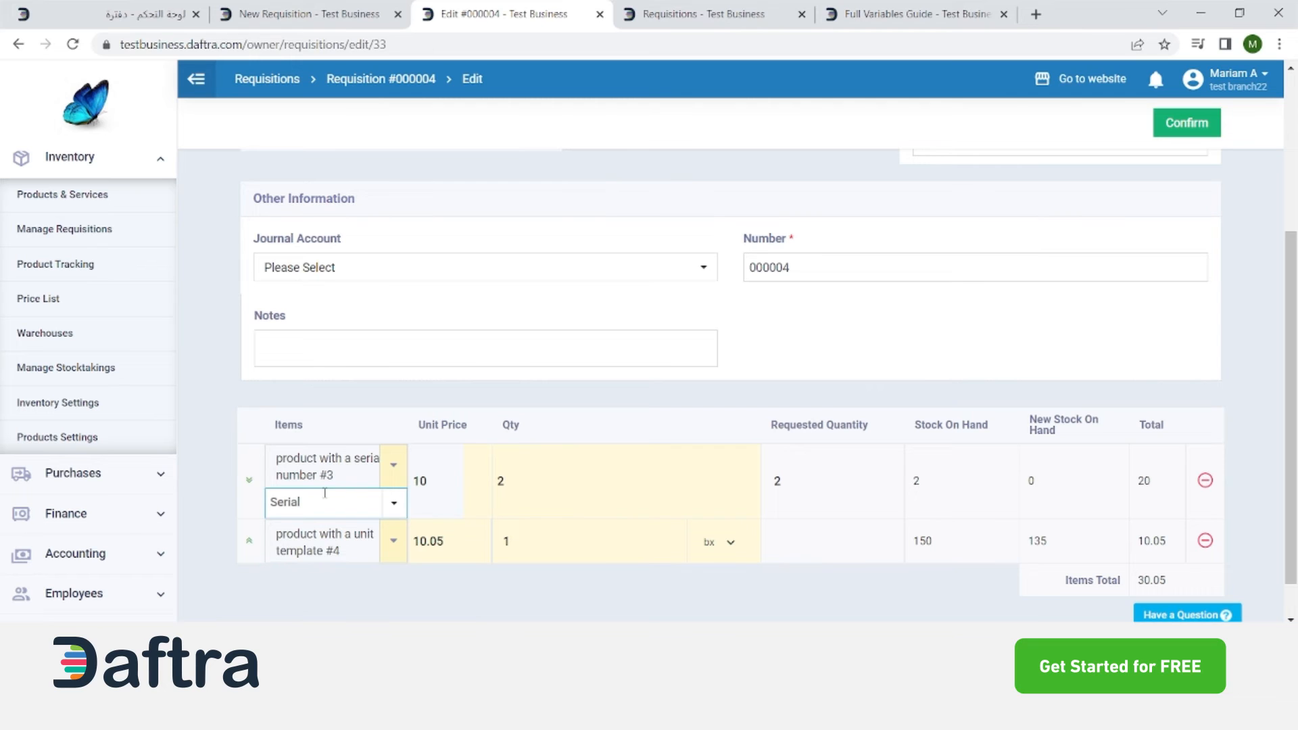
{"action": "left_click", "coordinate": [394, 503]}
{"action": "scroll", "coordinate": [477, 465], "scroll_direction": "down", "scroll_amount": 3}
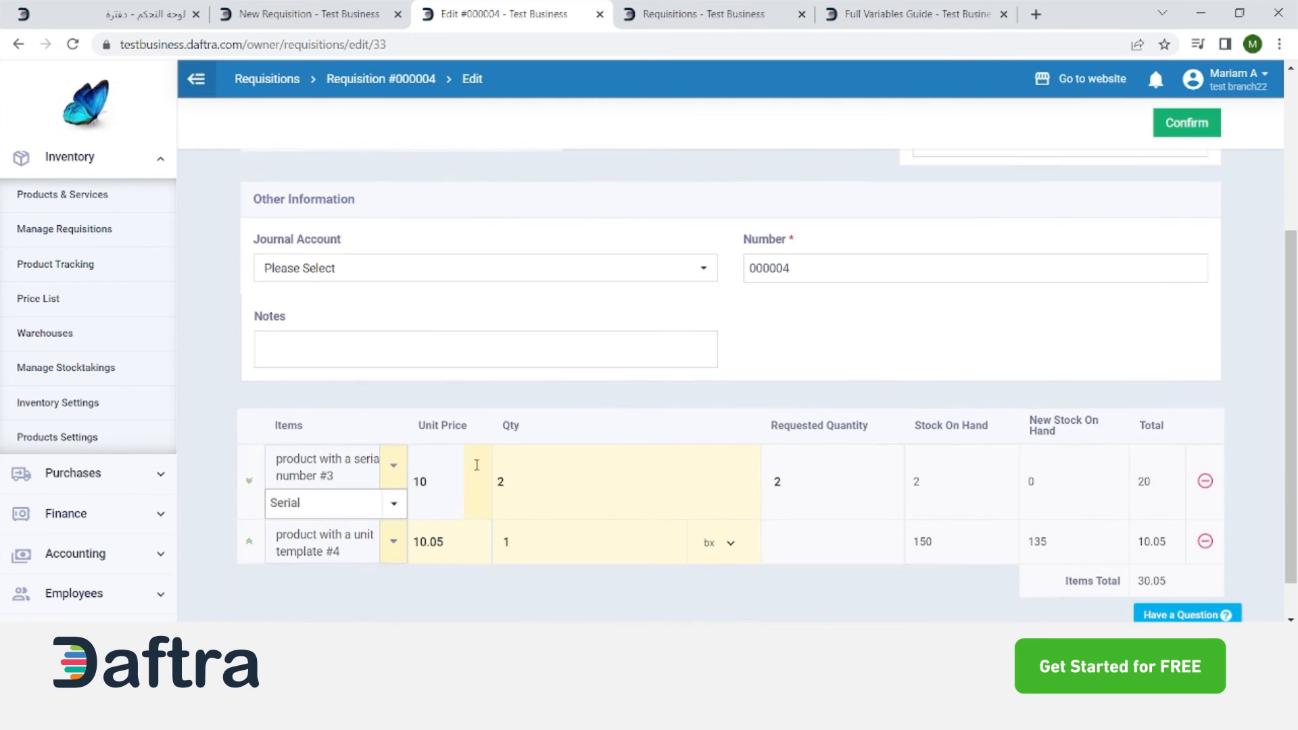
{"action": "left_click", "coordinate": [350, 501]}
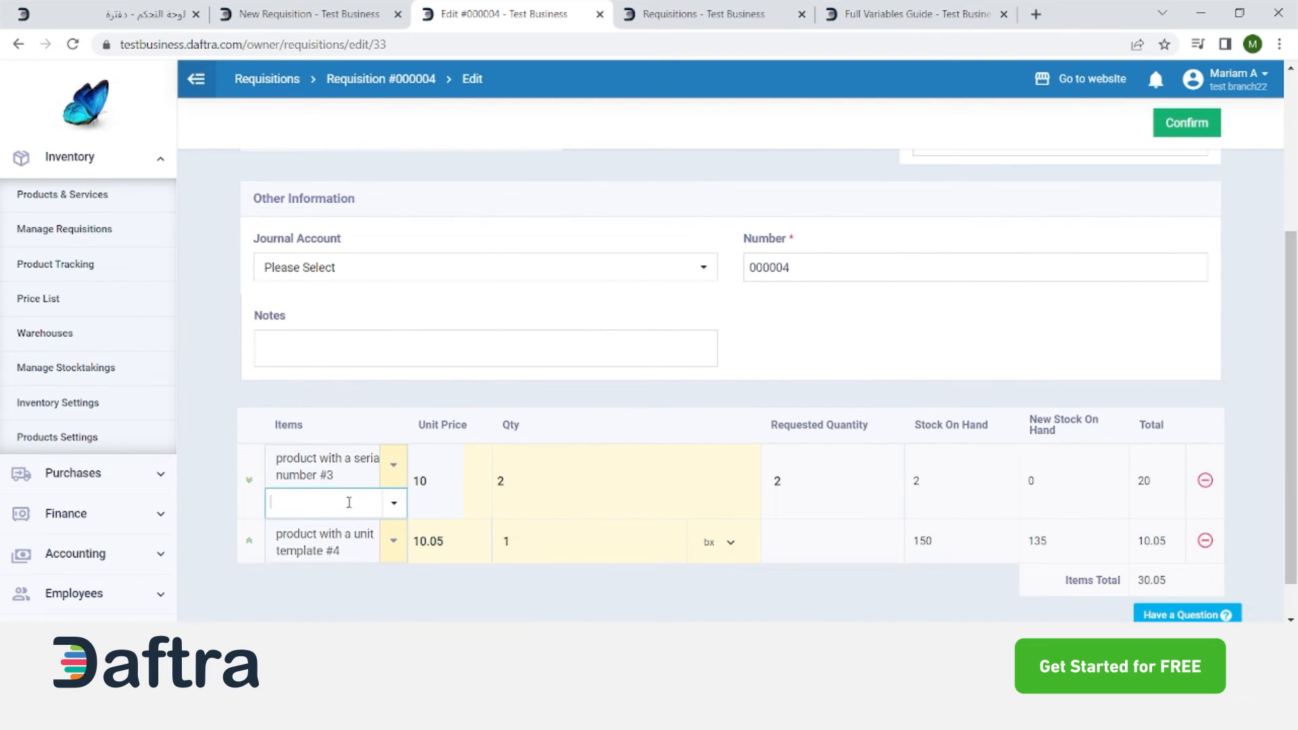
{"action": "left_click", "coordinate": [399, 509]}
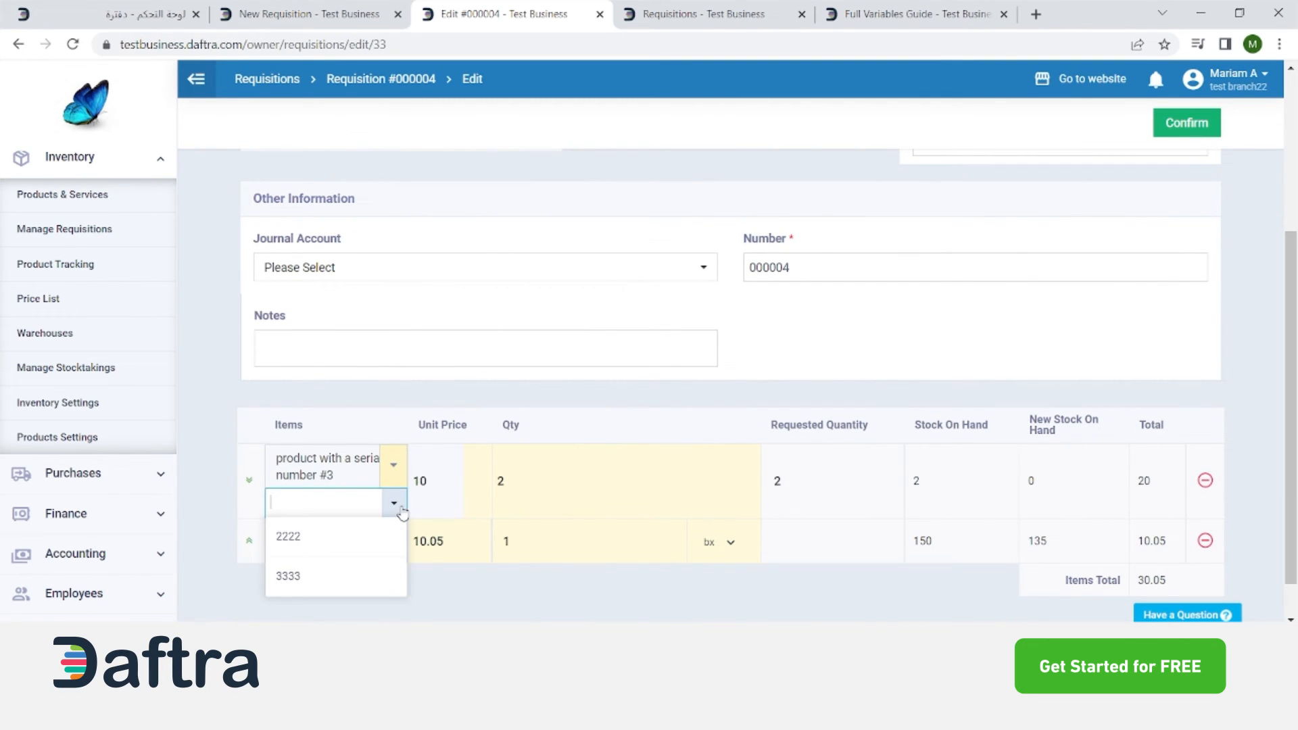
{"action": "left_click", "coordinate": [348, 536]}
{"action": "left_click", "coordinate": [342, 519]}
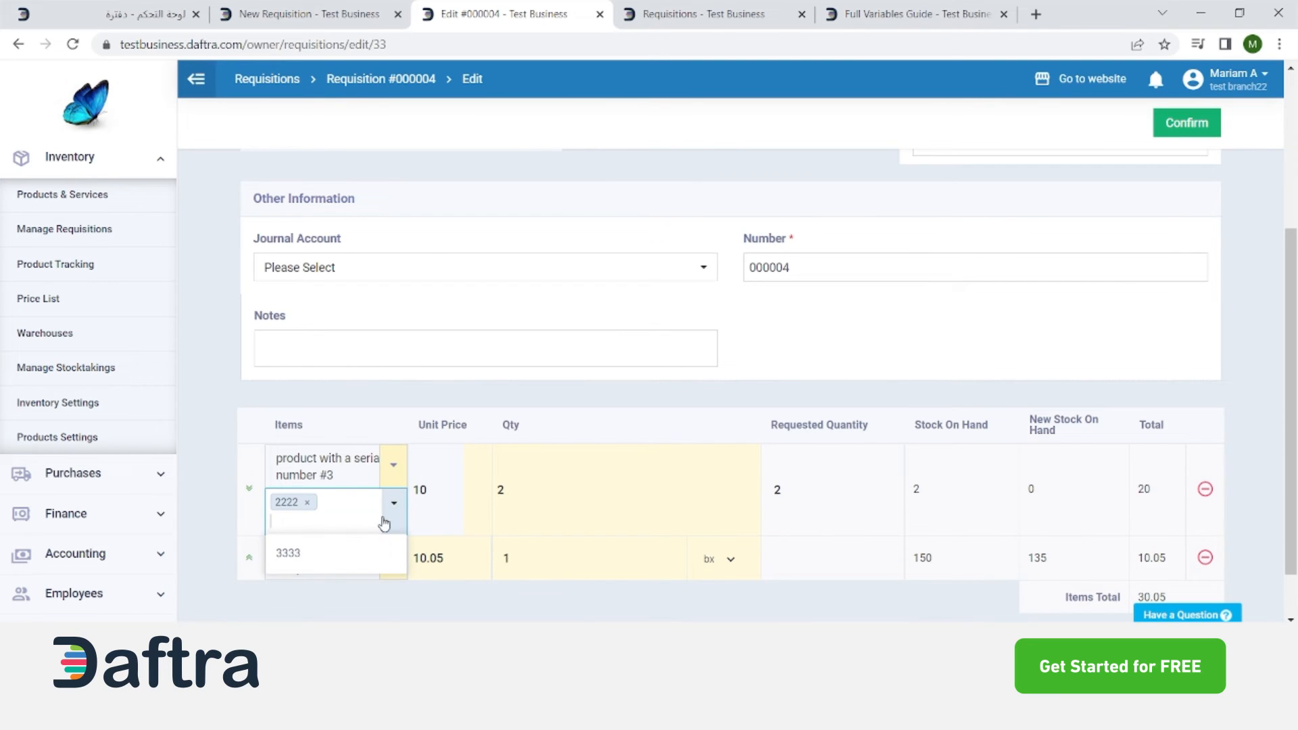
{"action": "left_click", "coordinate": [336, 564]}
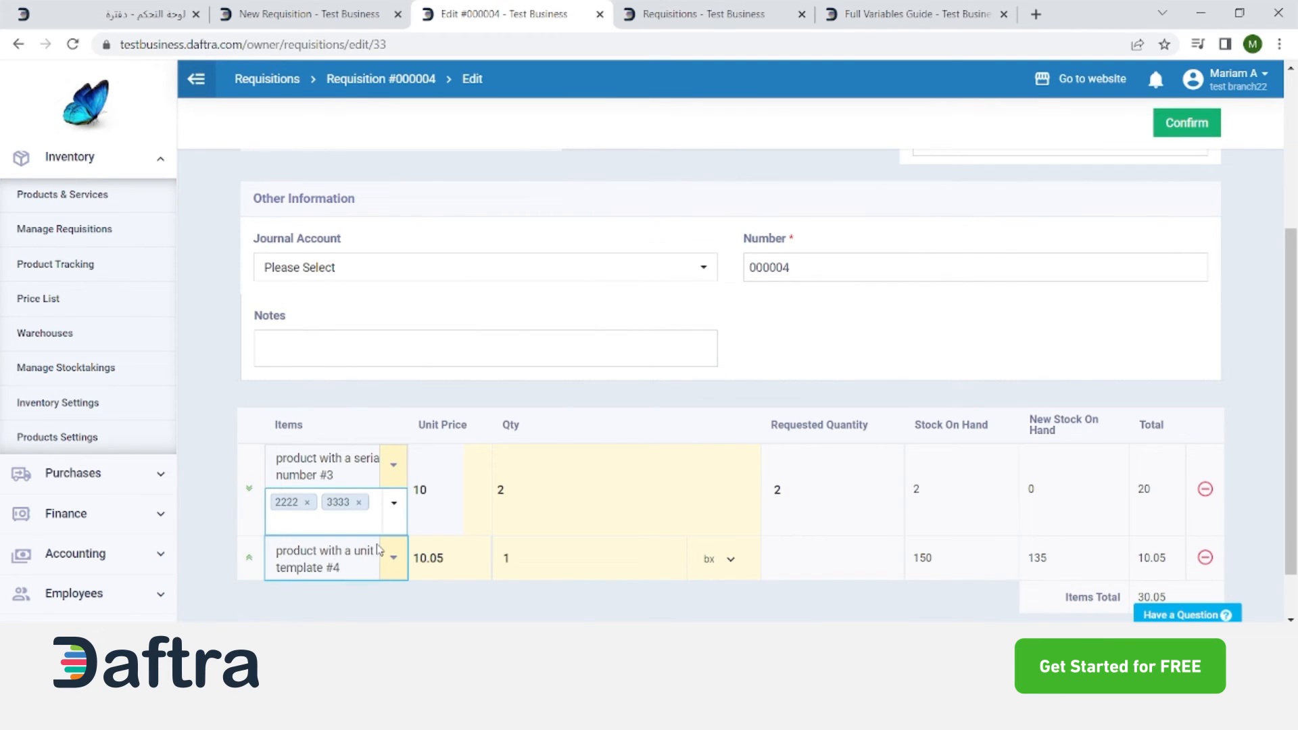
Confirm the invoice's outbound requisition with the assigned serial numbers
{"action": "scroll", "coordinate": [474, 543], "scroll_direction": "down", "scroll_amount": 1}
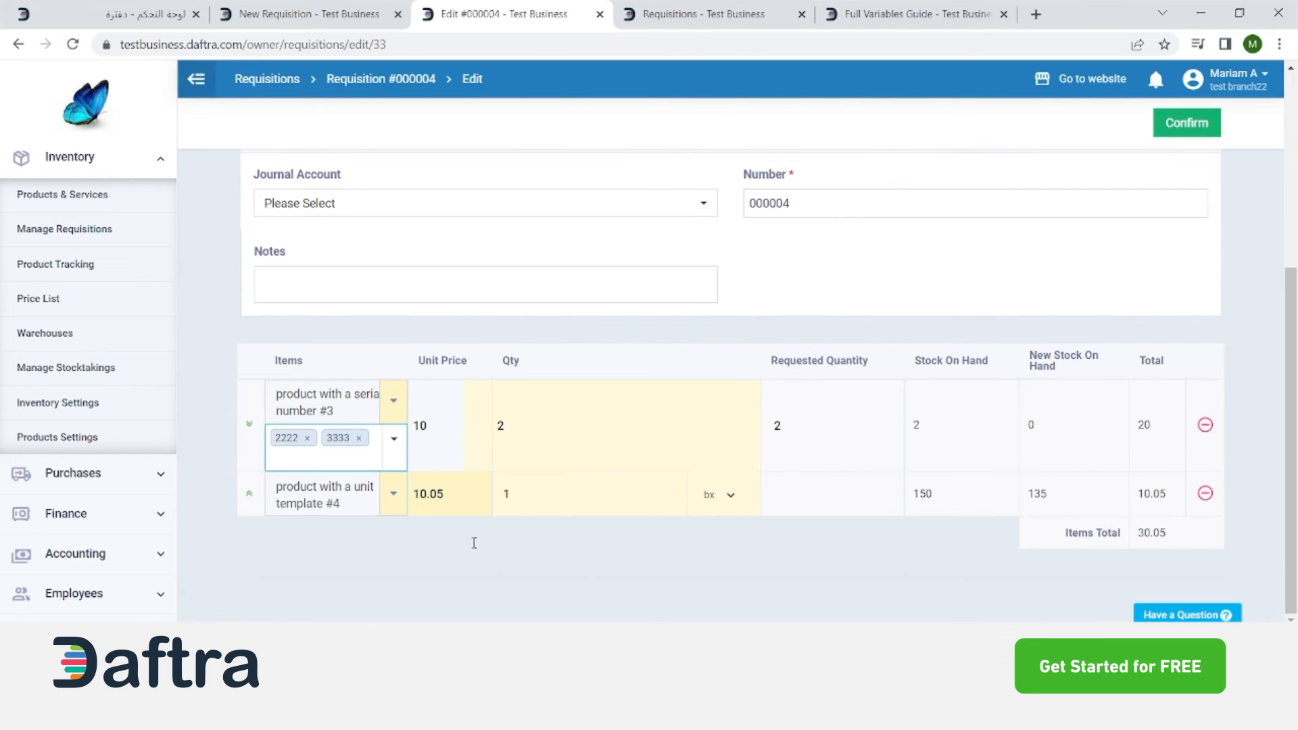
{"action": "scroll", "coordinate": [850, 456], "scroll_direction": "up", "scroll_amount": 4}
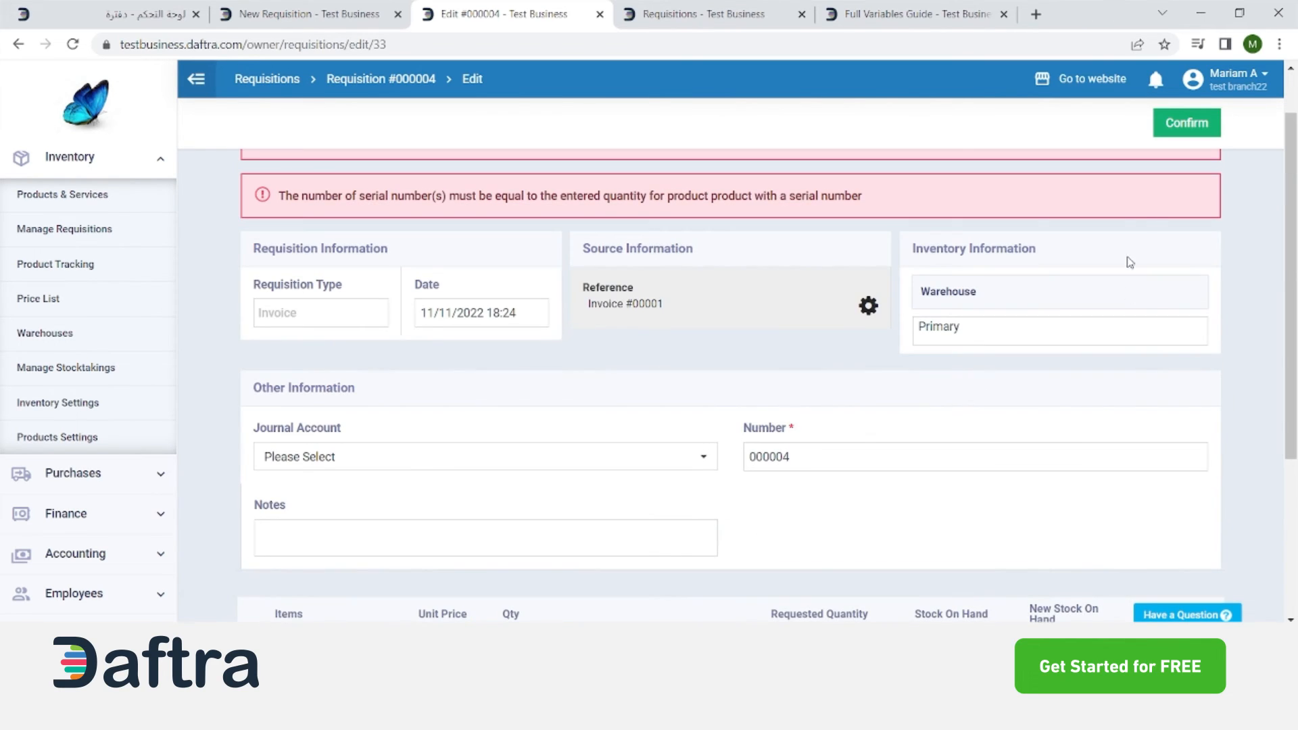
{"action": "left_click", "coordinate": [1182, 116]}
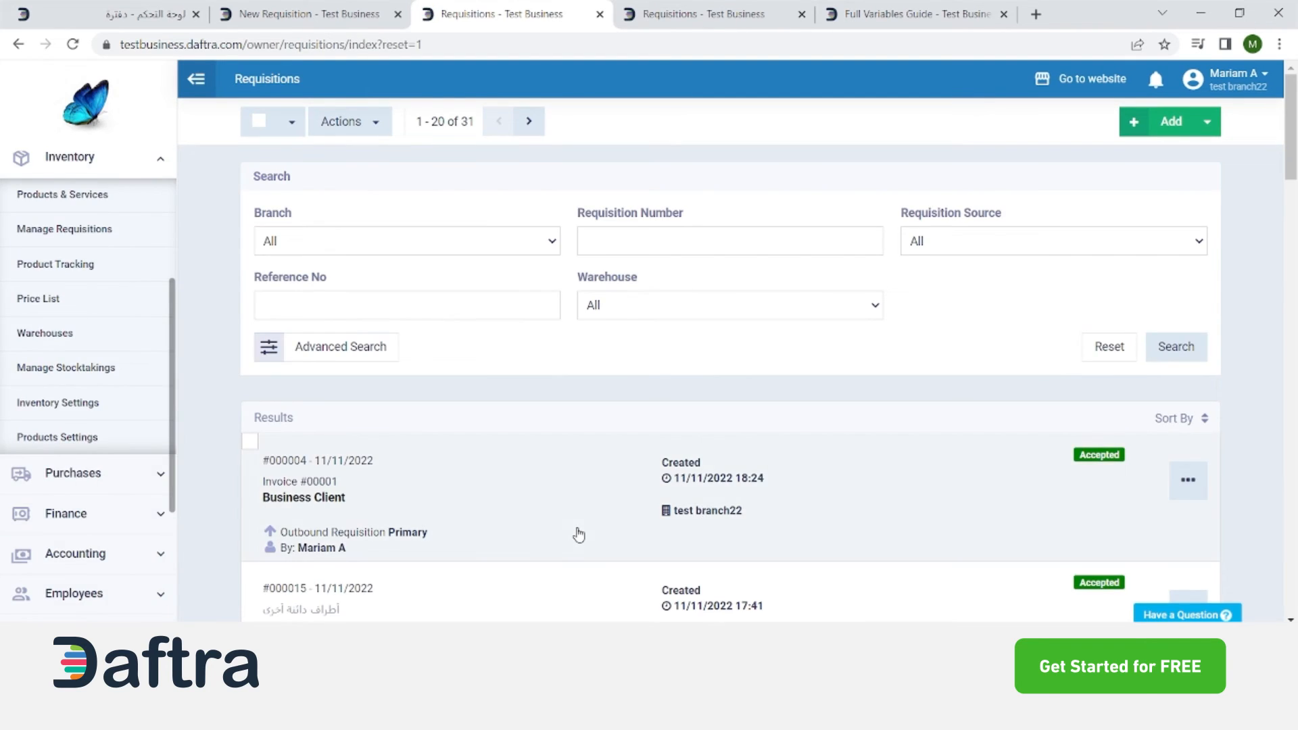
Open the sales invoice list in a separate browser tab and check the payment and delivery status of invoice #00001
{"action": "scroll", "coordinate": [31, 349], "scroll_direction": "up", "scroll_amount": 4}
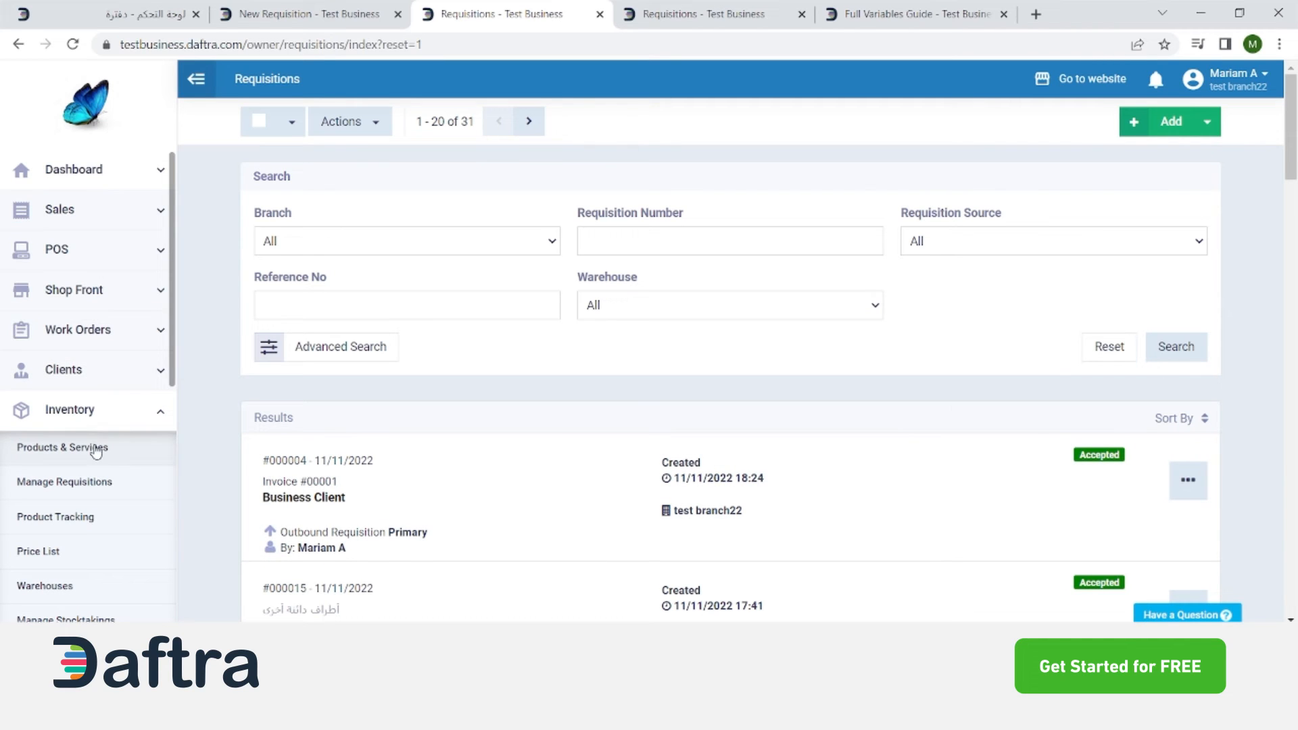
{"action": "left_click", "coordinate": [77, 211]}
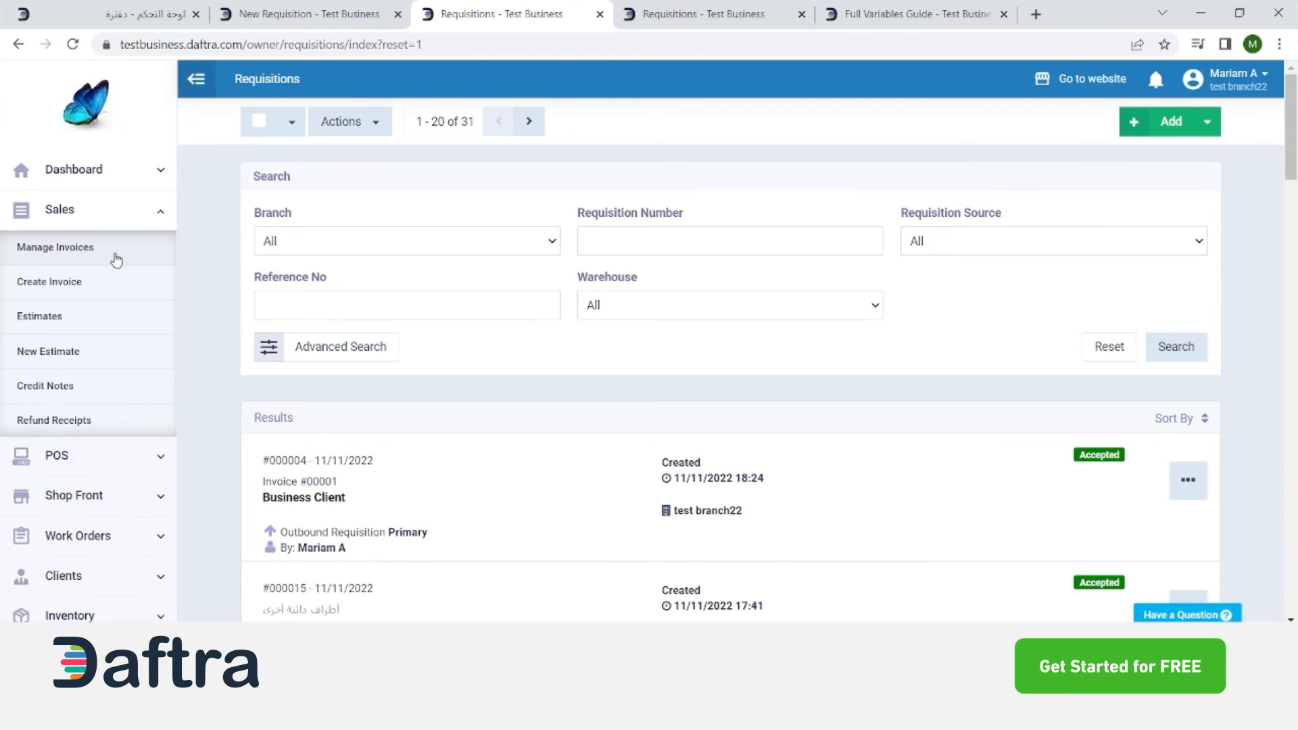
{"action": "middle_click", "coordinate": [66, 259]}
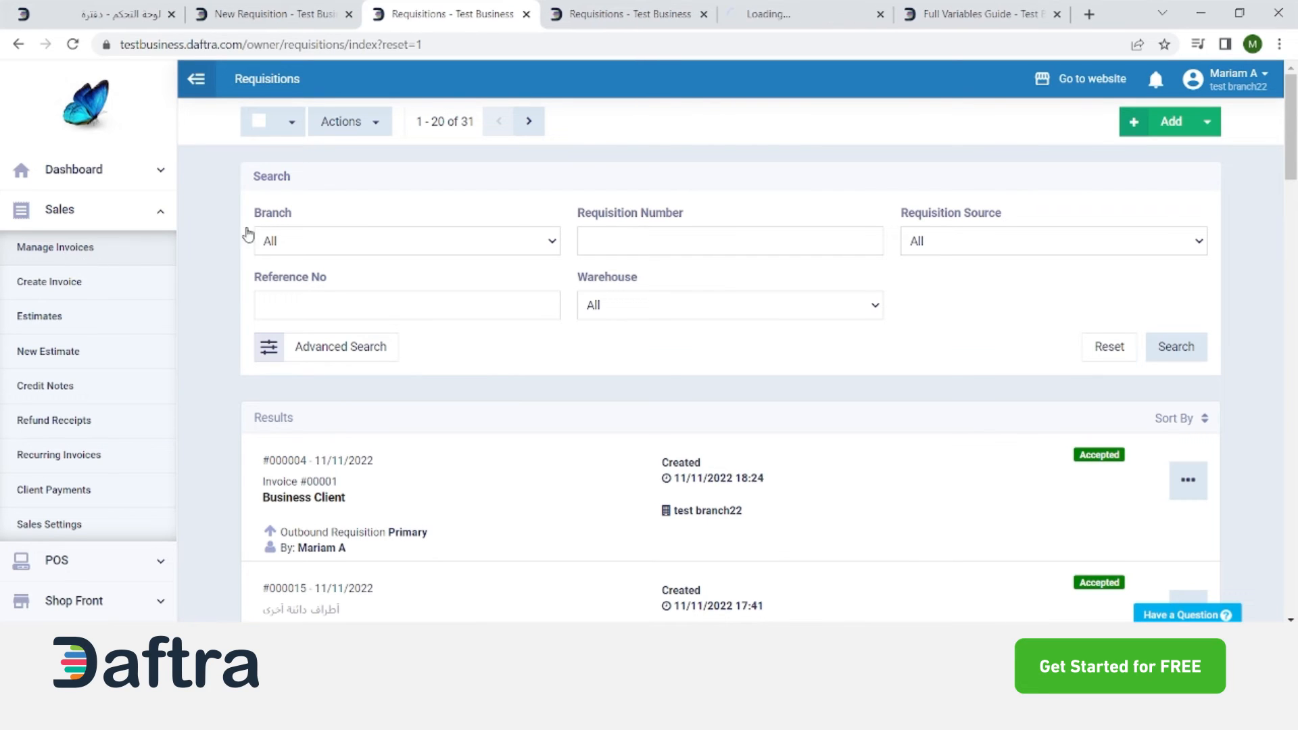
{"action": "left_click", "coordinate": [661, 19]}
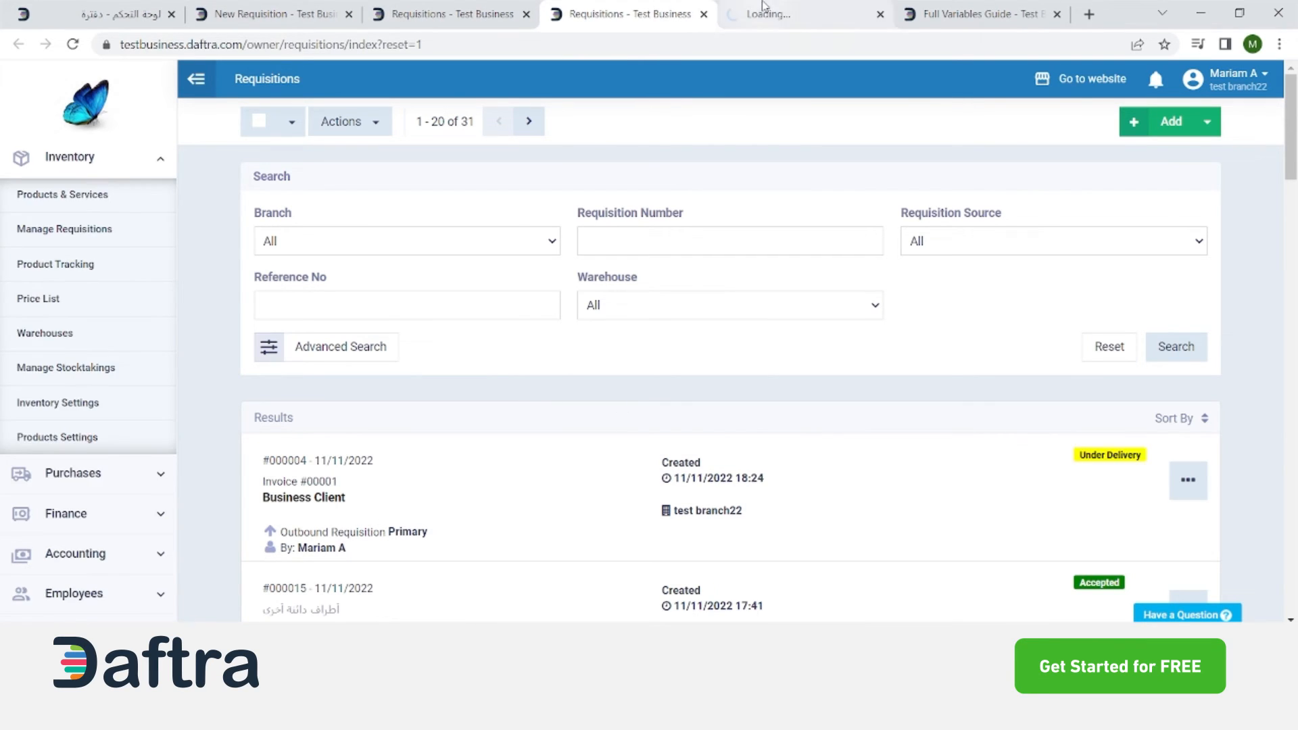
{"action": "left_click", "coordinate": [798, 15]}
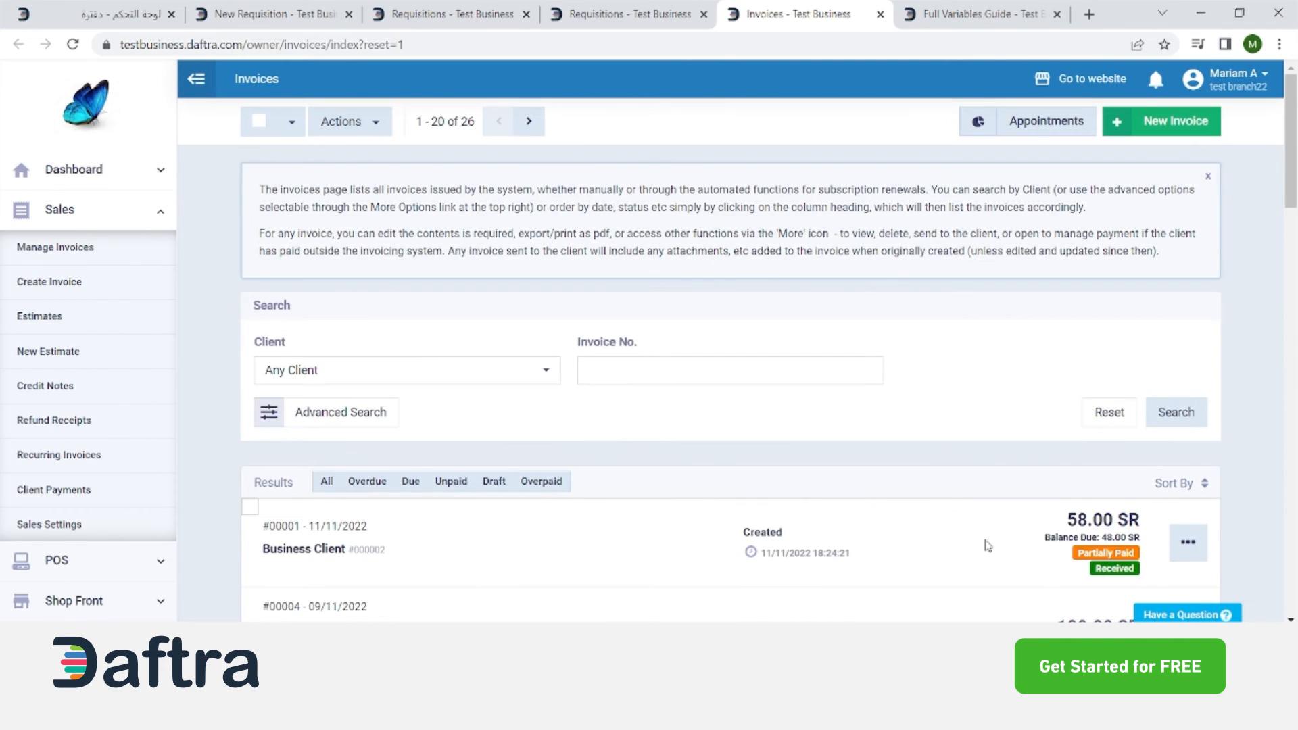
{"action": "scroll", "coordinate": [986, 543], "scroll_direction": "down", "scroll_amount": 1}
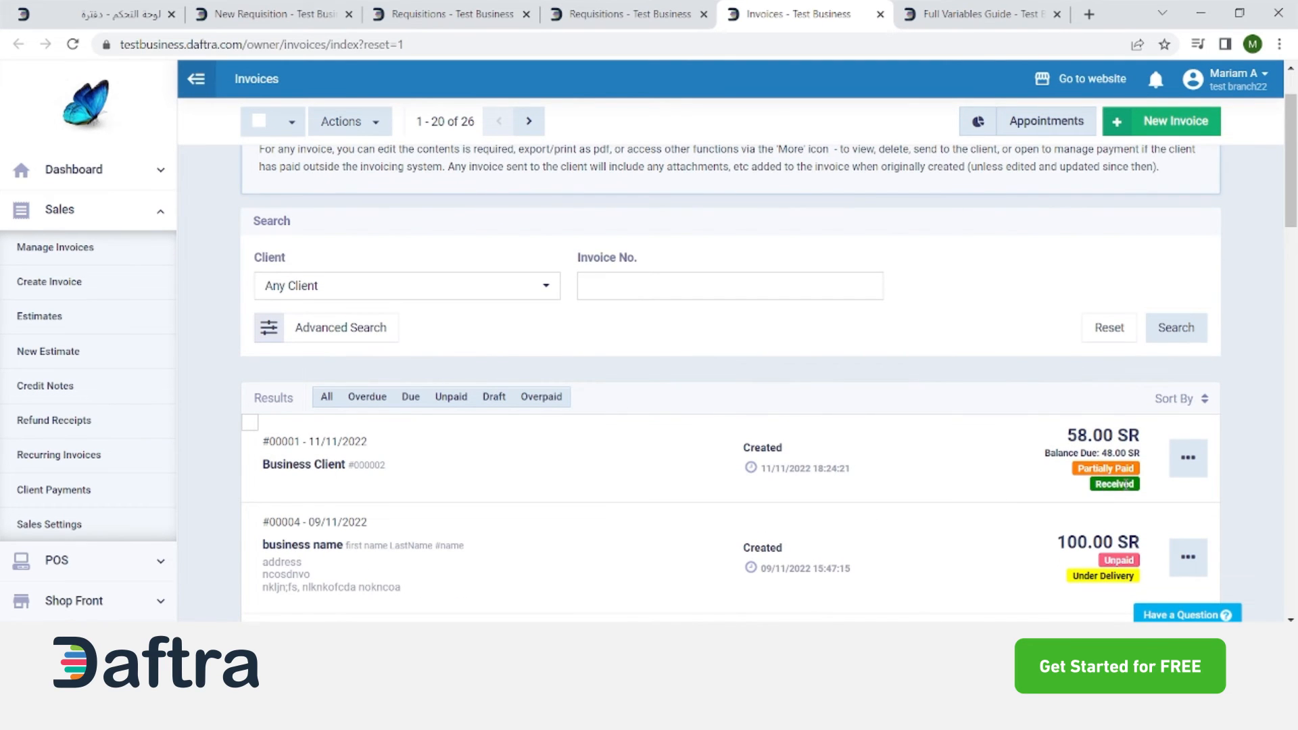
Open invoice #00001 from the list and look over the additional actions available for it
{"action": "left_click", "coordinate": [1188, 458]}
{"action": "left_click", "coordinate": [1128, 504]}
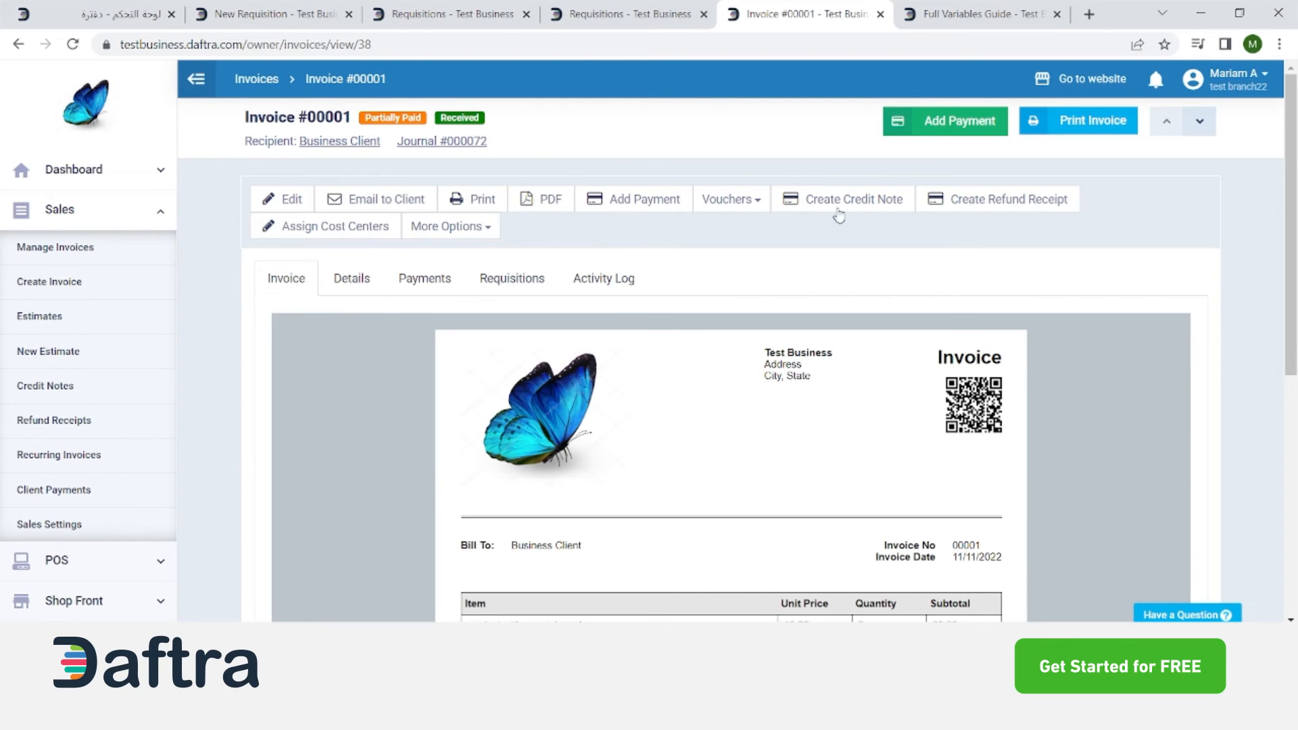
{"action": "left_click", "coordinate": [467, 230]}
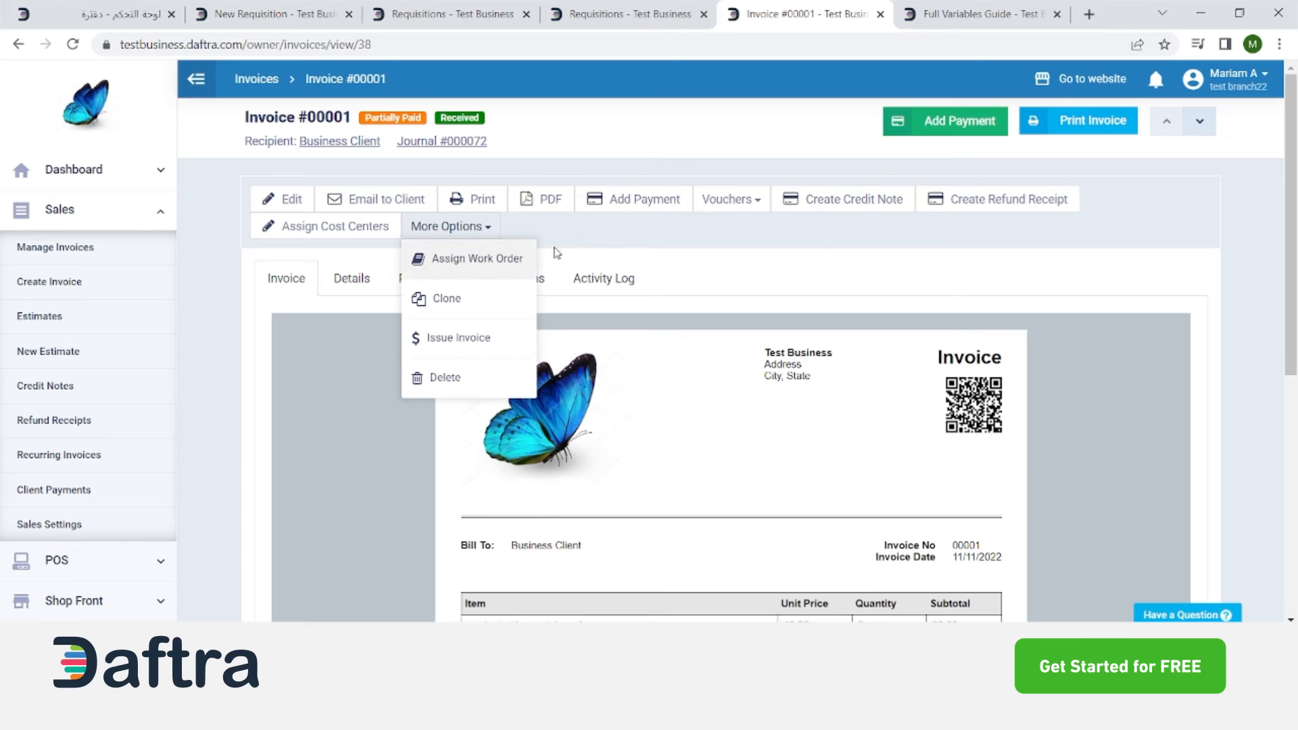
{"action": "left_click", "coordinate": [604, 245]}
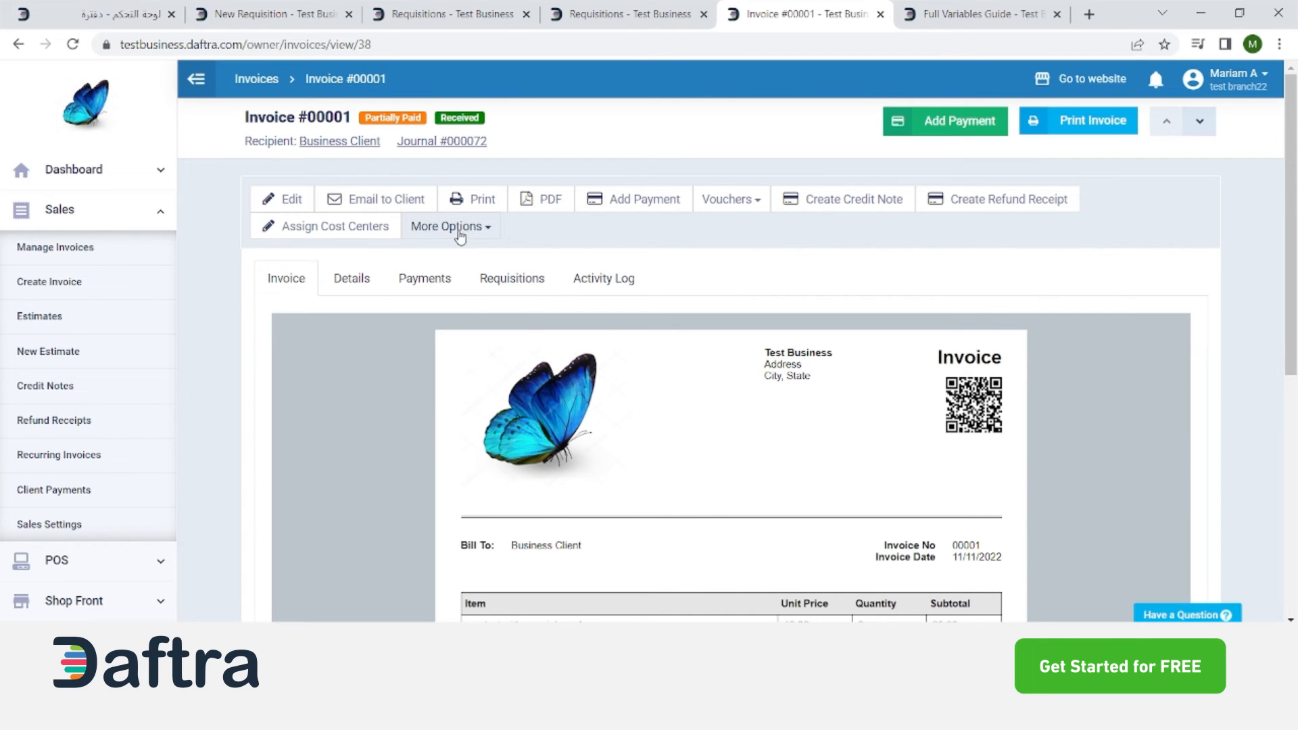
Start adding a payment to invoice #00001 and go over the amount and the other payment details
{"action": "left_click", "coordinate": [639, 210]}
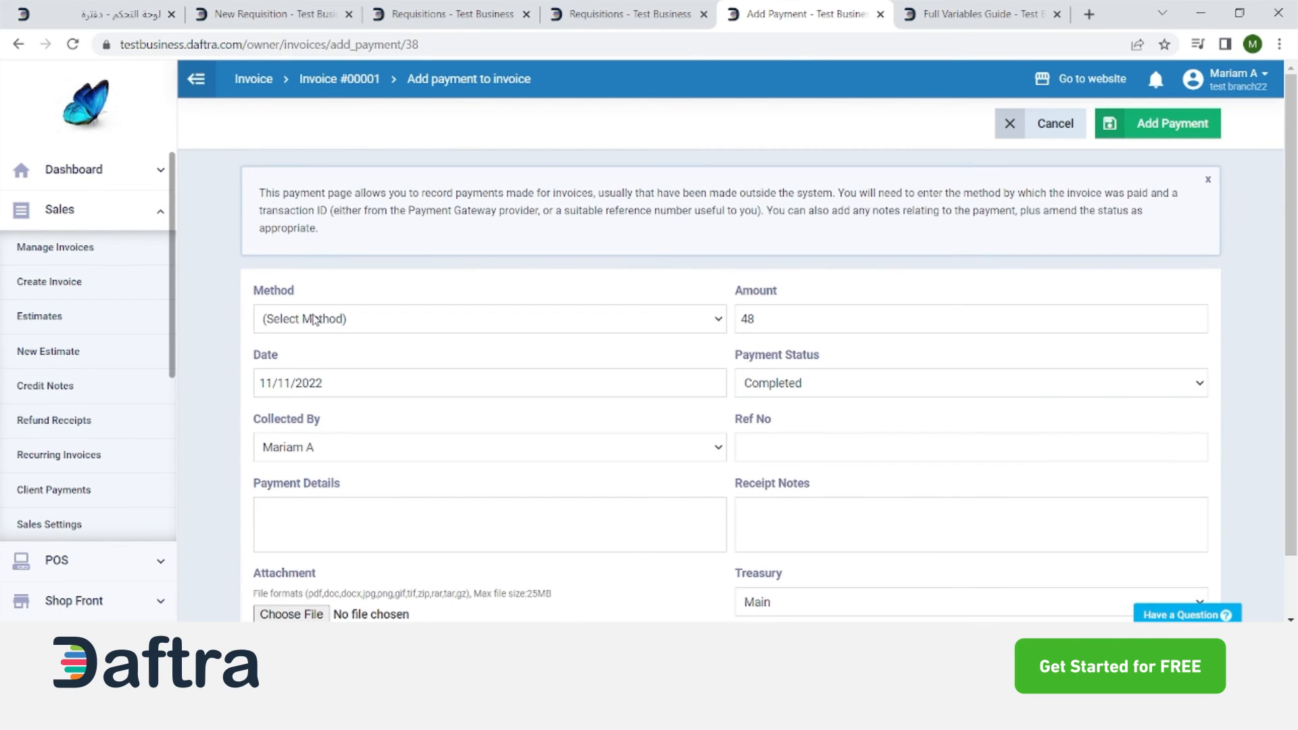
{"action": "left_click", "coordinate": [811, 318]}
{"action": "scroll", "coordinate": [778, 421], "scroll_direction": "down", "scroll_amount": 1}
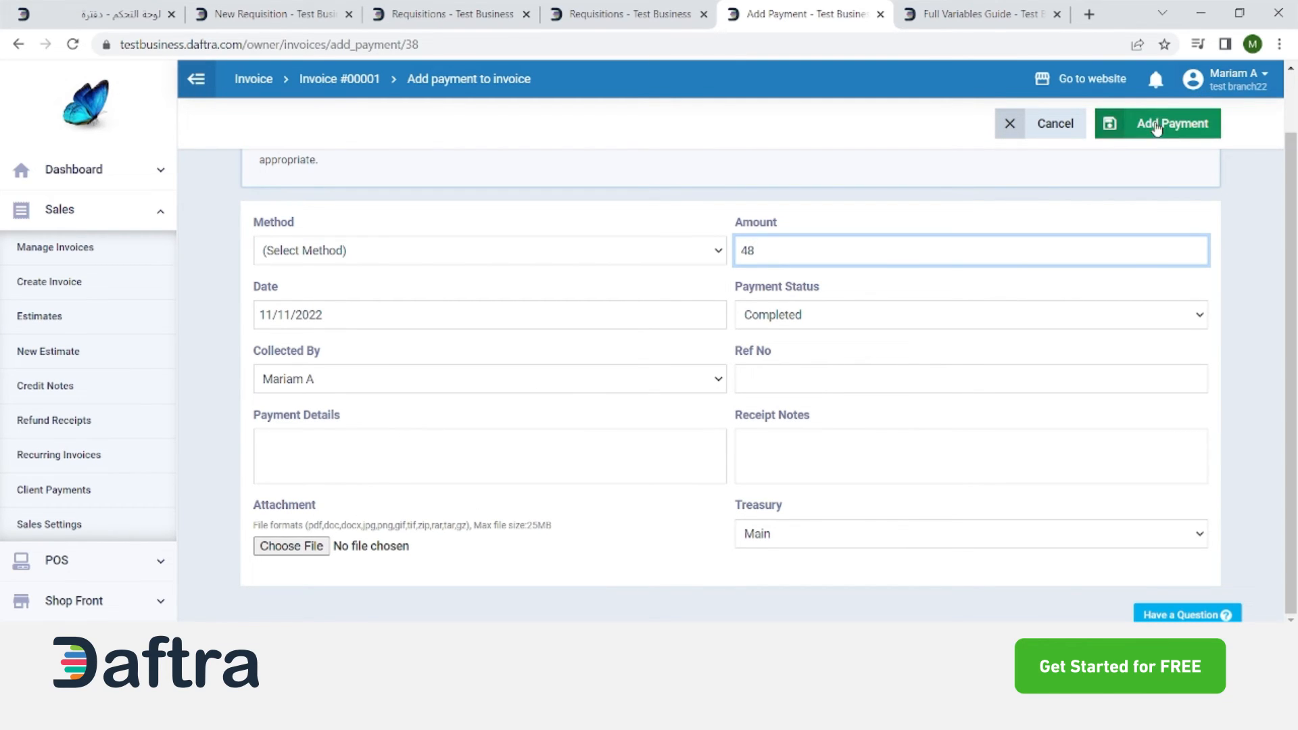
Choose a payment method and add the payment of 48 to the invoice
{"action": "left_click", "coordinate": [559, 252]}
{"action": "left_click", "coordinate": [470, 293]}
{"action": "left_click", "coordinate": [1153, 124]}
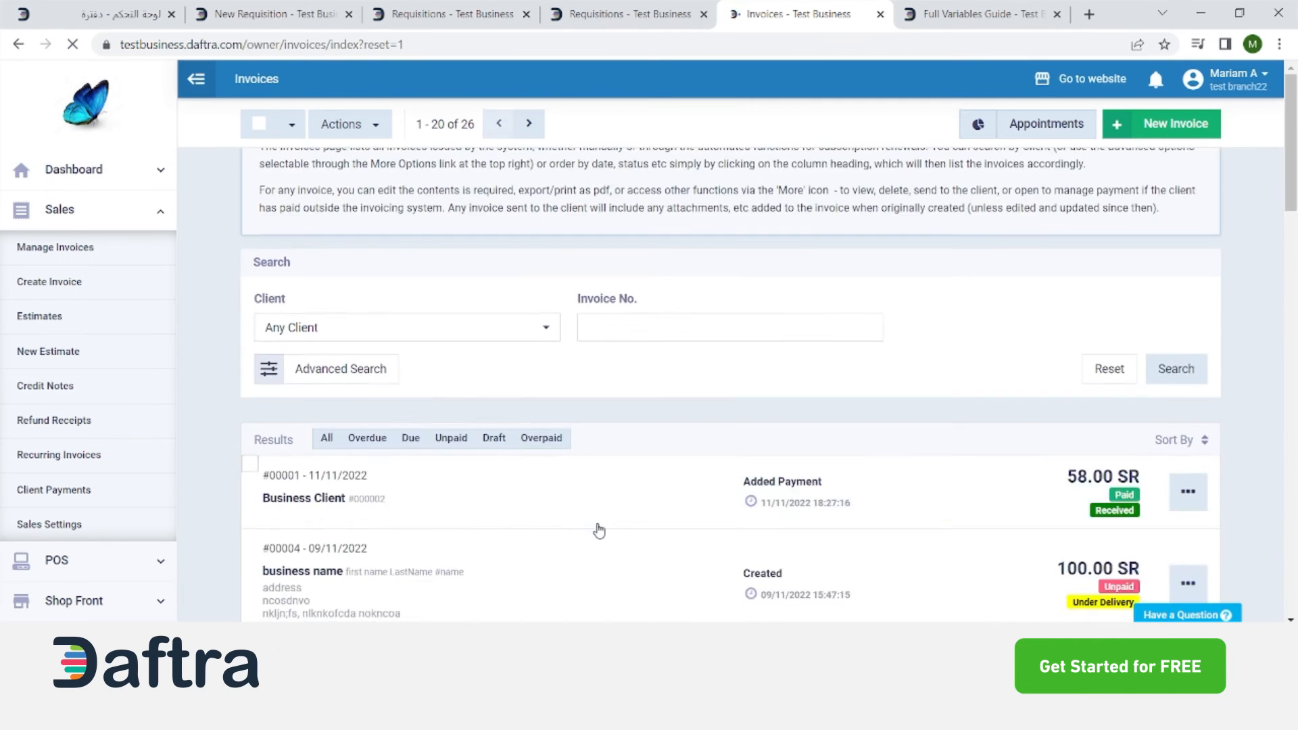
Examine the payment and delivery statuses in the invoices list and the available advanced search filters
{"action": "scroll", "coordinate": [598, 531], "scroll_direction": "down", "scroll_amount": 3}
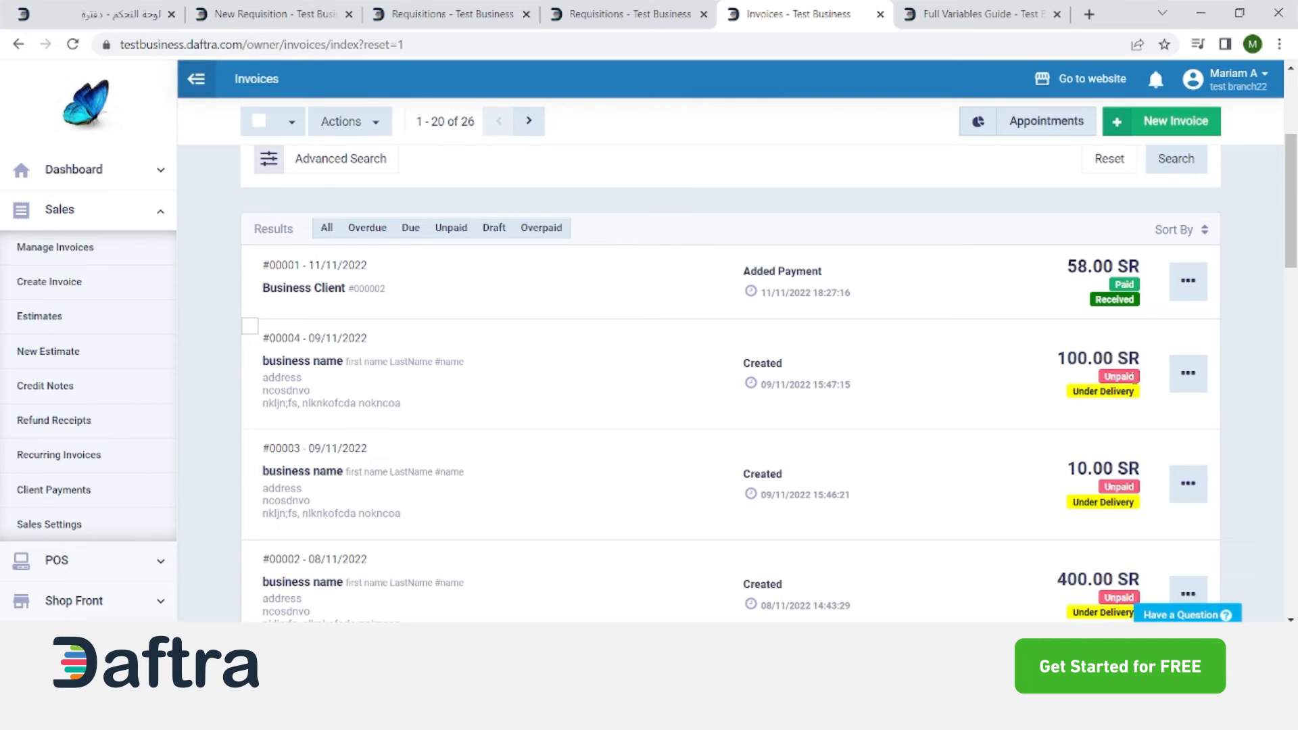
{"action": "left_click_drag", "start_coordinate": [1134, 377], "coordinate": [1101, 384]}
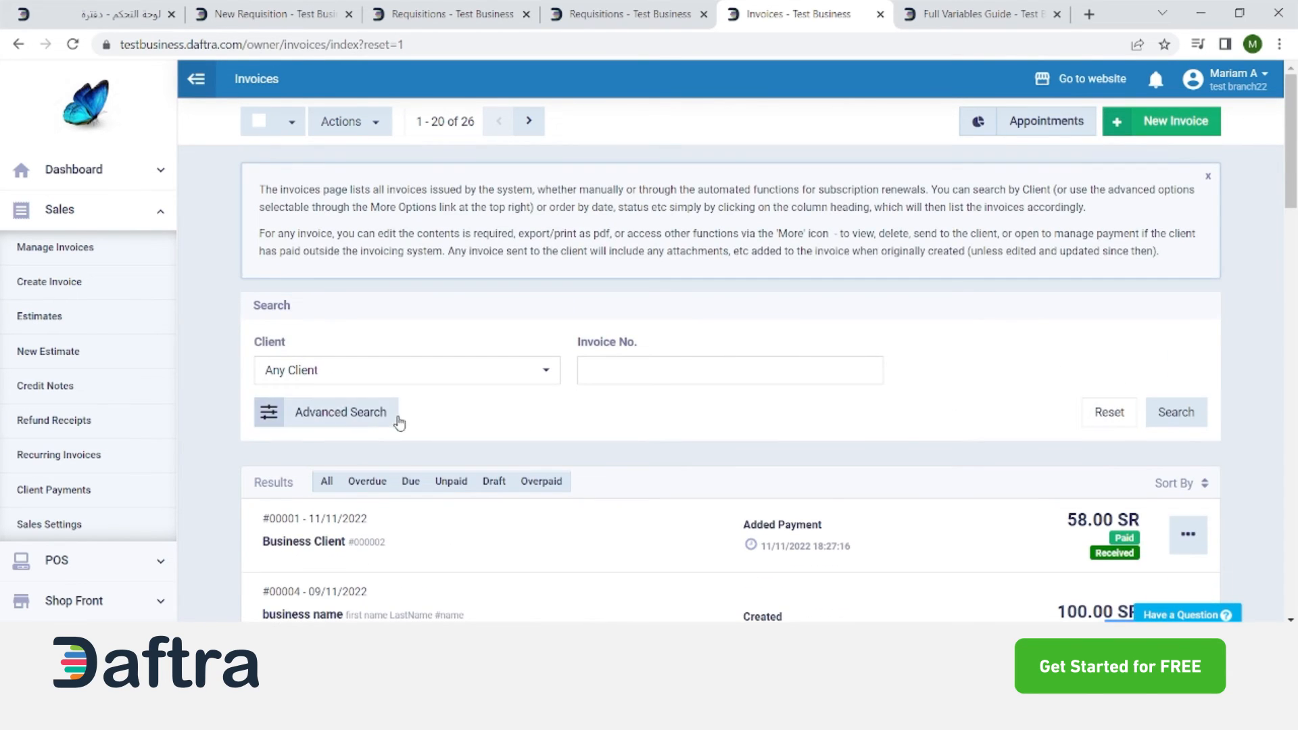
{"action": "left_click", "coordinate": [372, 414]}
{"action": "scroll", "coordinate": [461, 442], "scroll_direction": "down", "scroll_amount": 3}
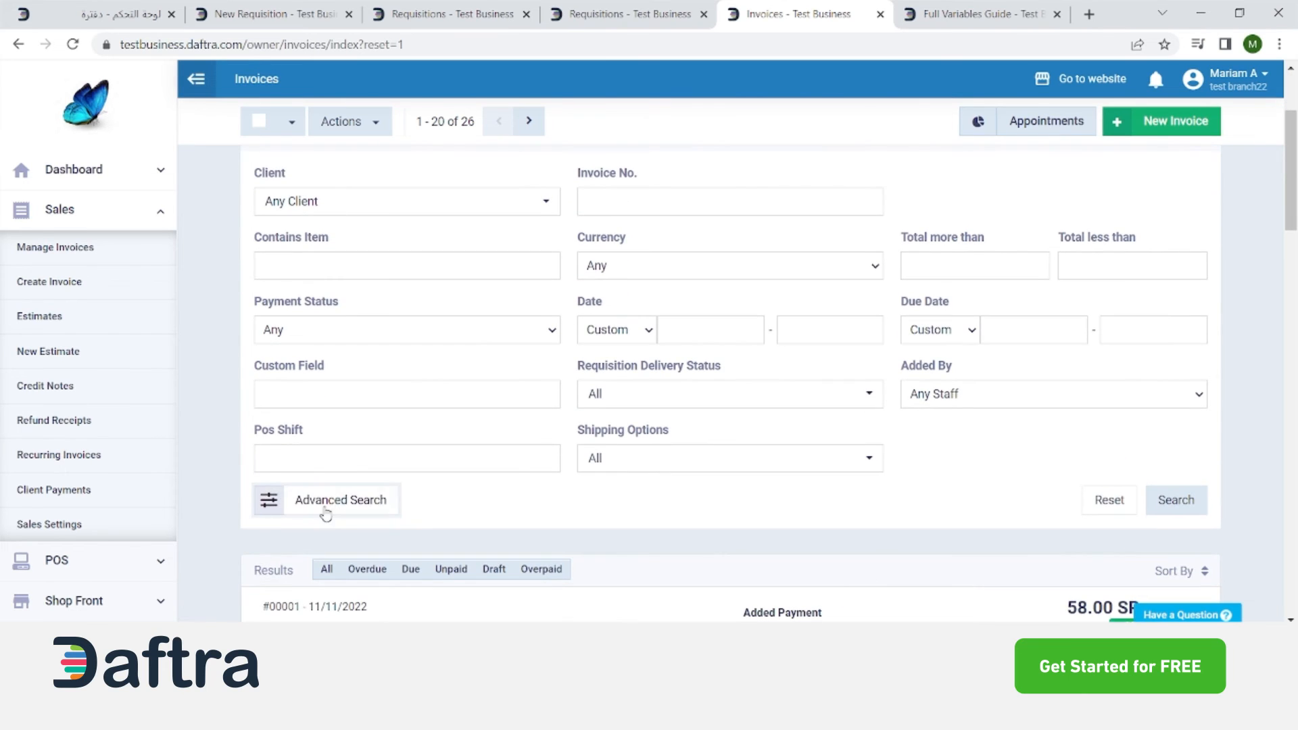
{"action": "scroll", "coordinate": [430, 368], "scroll_direction": "up", "scroll_amount": 2}
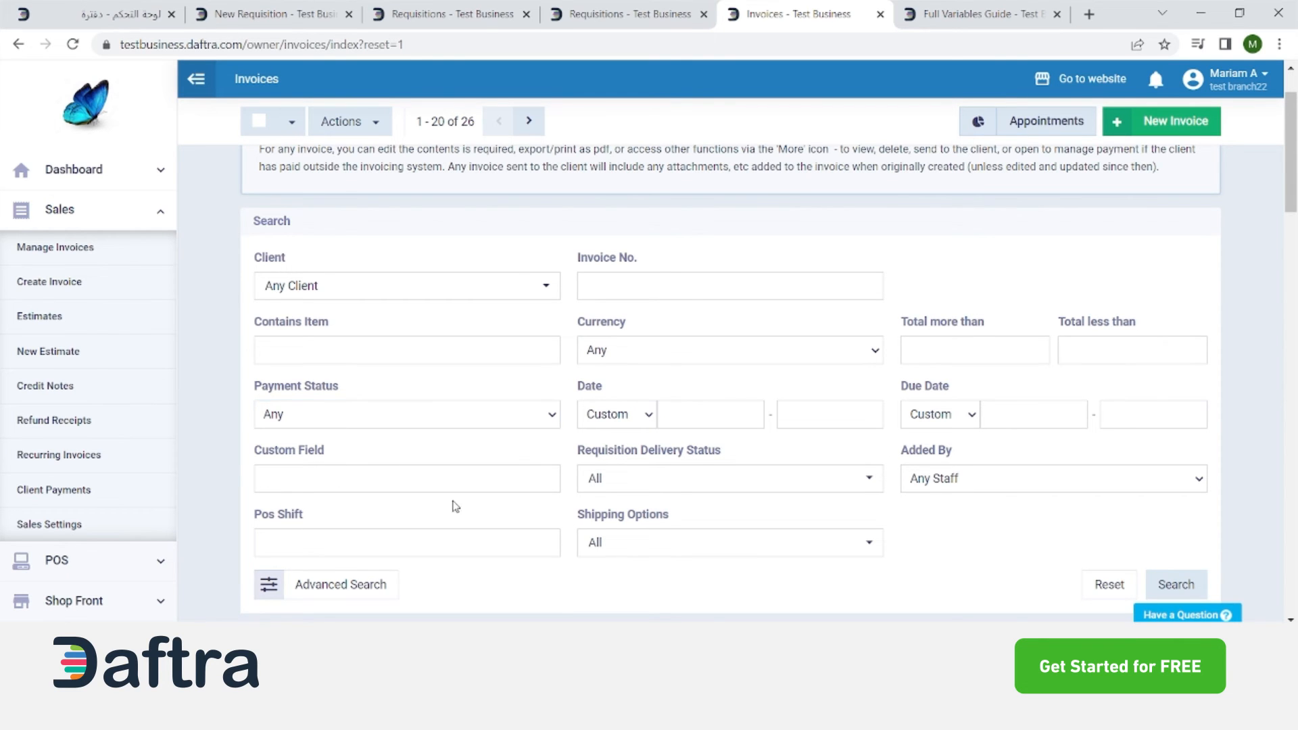
{"action": "scroll", "coordinate": [452, 505], "scroll_direction": "down", "scroll_amount": 10}
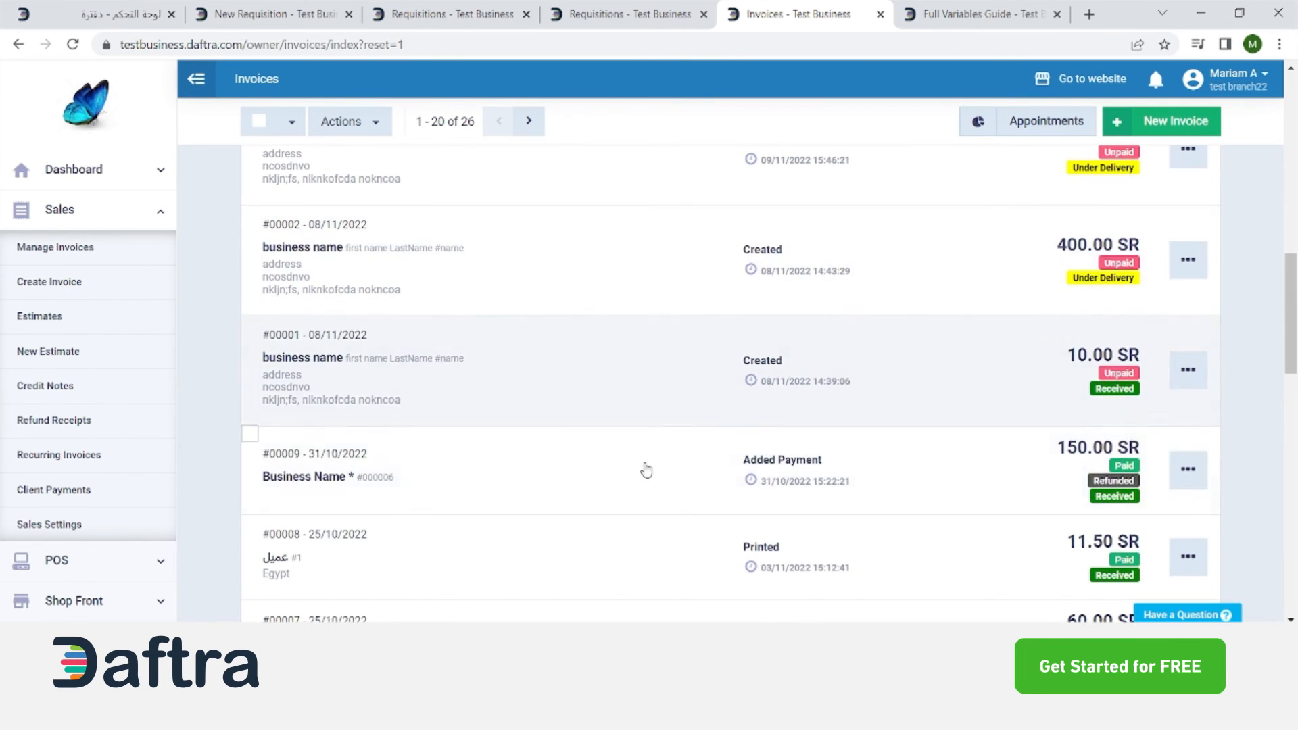
{"action": "scroll", "coordinate": [609, 466], "scroll_direction": "up", "scroll_amount": 5}
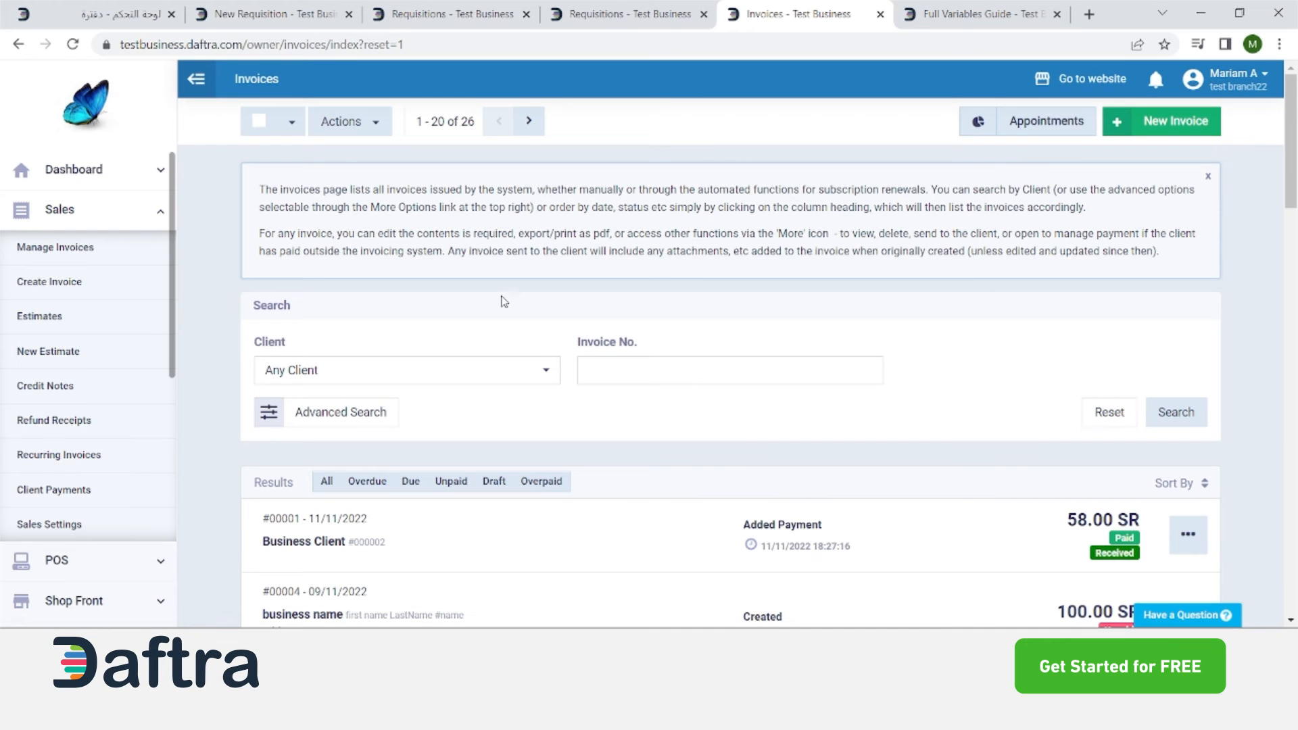
{"action": "scroll", "coordinate": [508, 430], "scroll_direction": "down", "scroll_amount": 3}
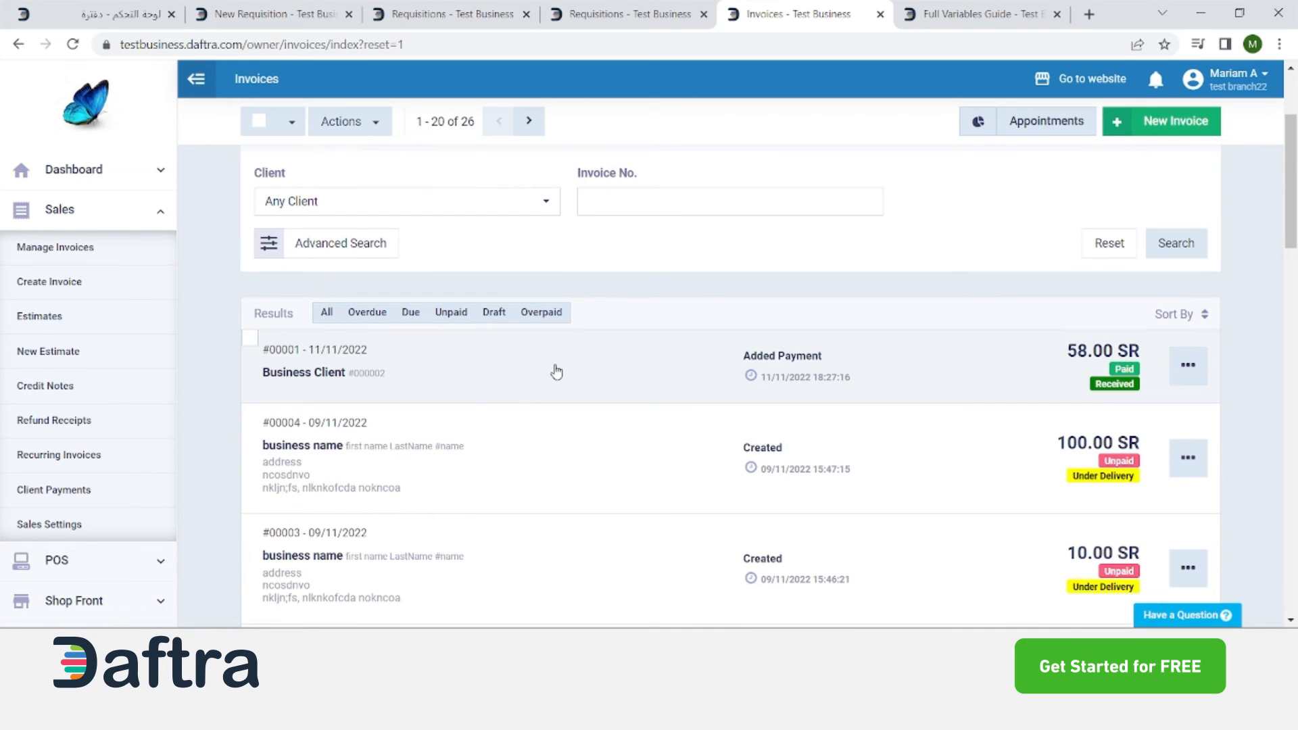
Open the 58.00 SR Business Client invoice and bring up its cost center assignment form
{"action": "left_click", "coordinate": [1188, 368]}
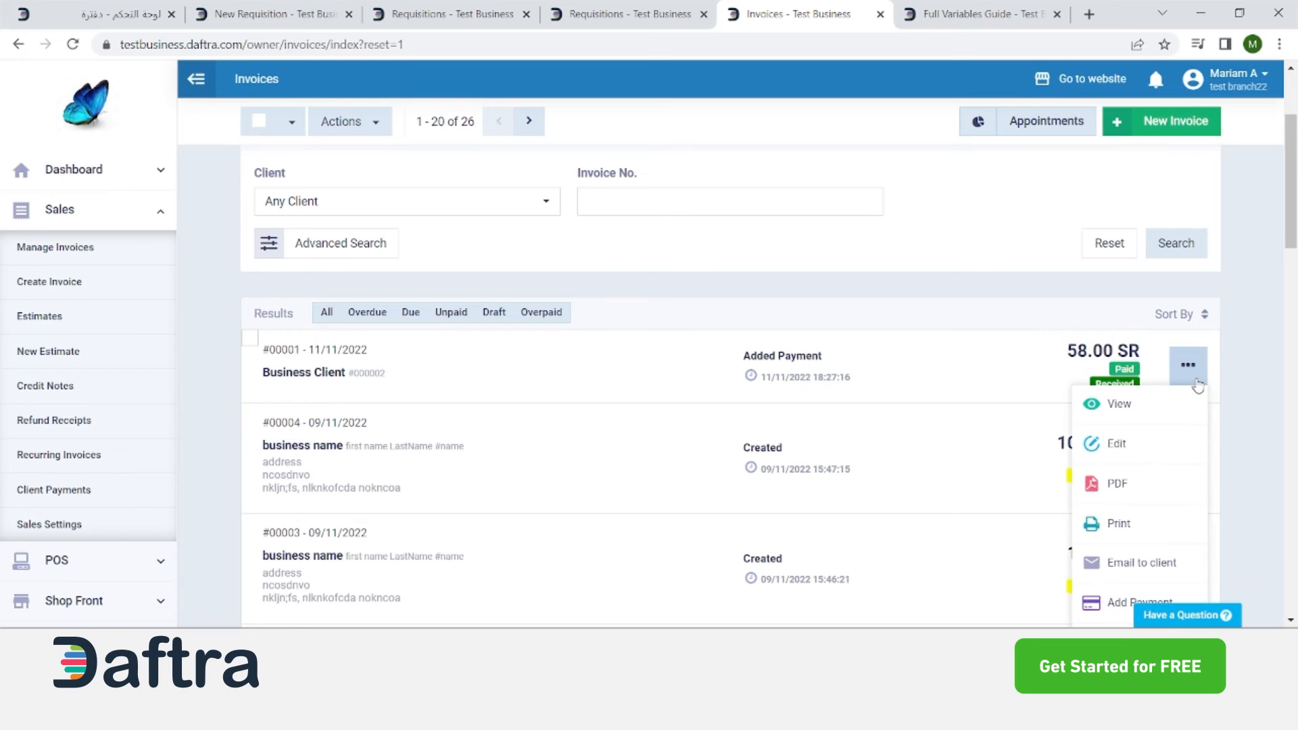
{"action": "left_click", "coordinate": [1142, 406]}
{"action": "scroll", "coordinate": [922, 426], "scroll_direction": "down", "scroll_amount": 3}
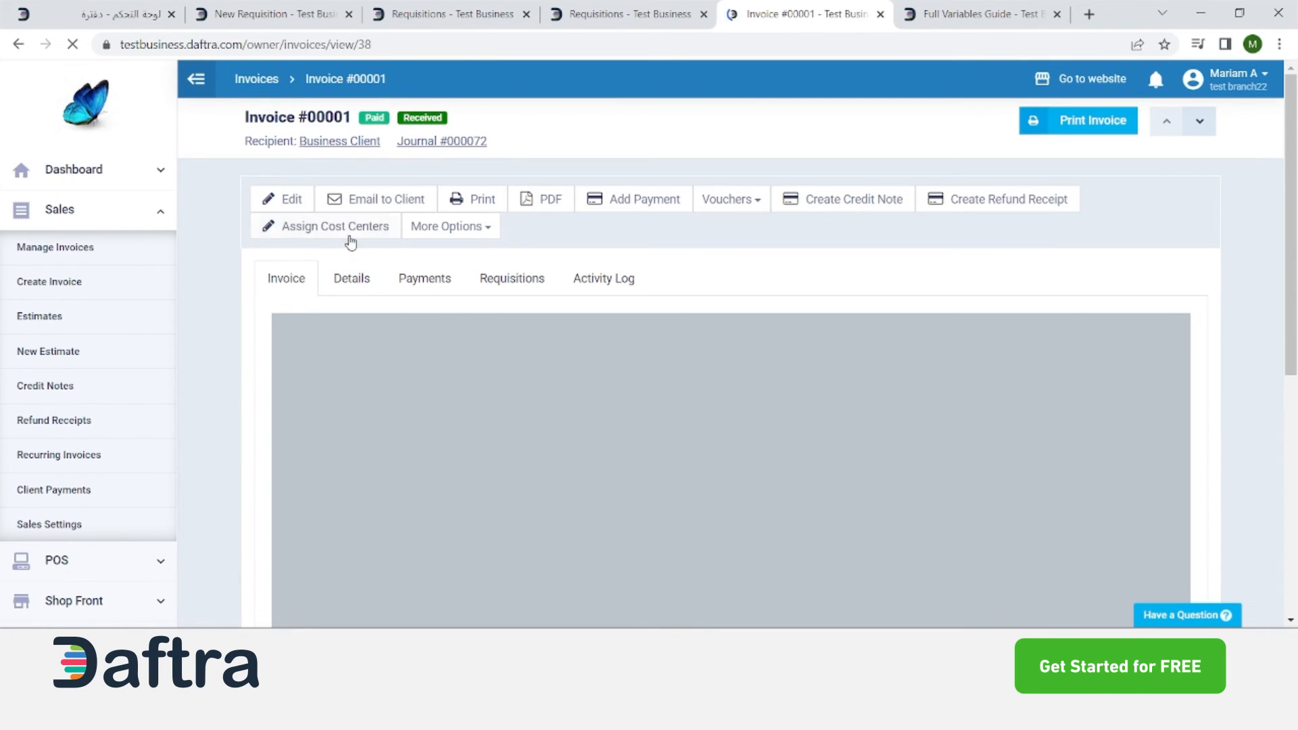
{"action": "left_click", "coordinate": [348, 242]}
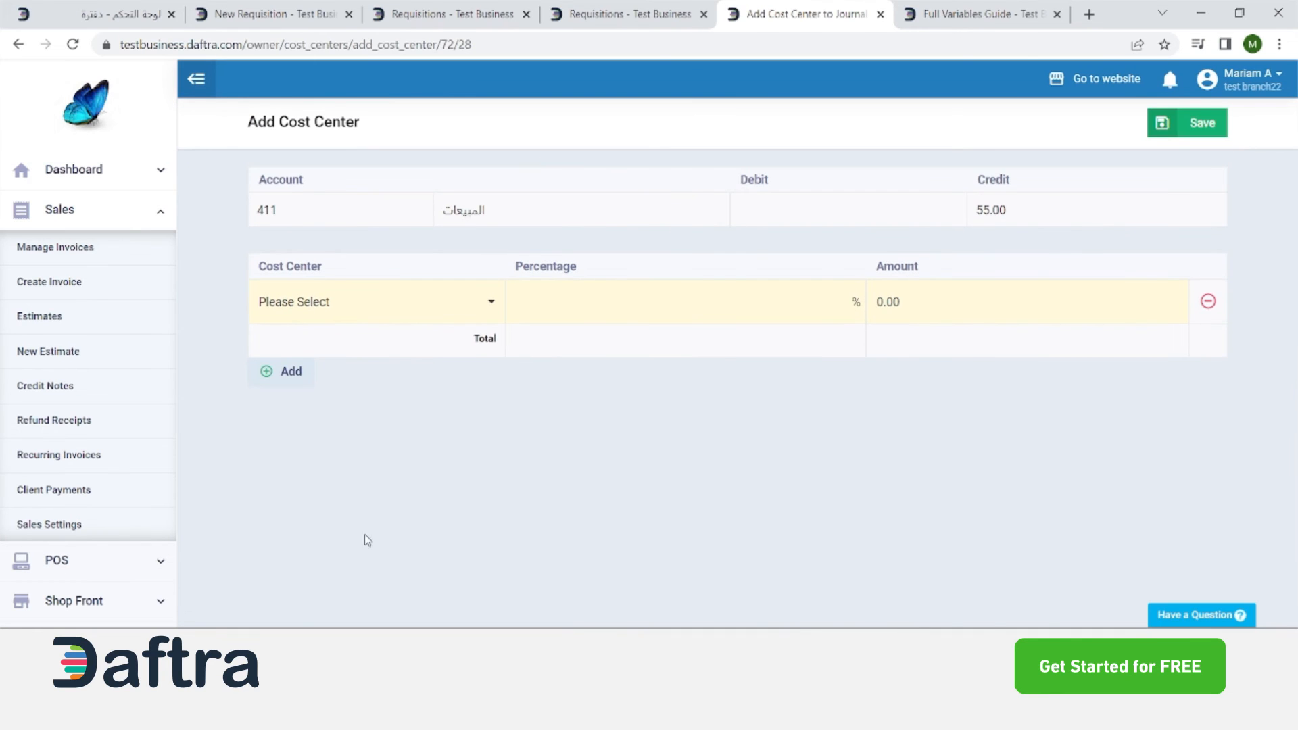
Inspect the cost center, percentage and amount fields, and return to the invoices list without assigning anything
{"action": "left_click", "coordinate": [430, 300]}
{"action": "left_click", "coordinate": [620, 334]}
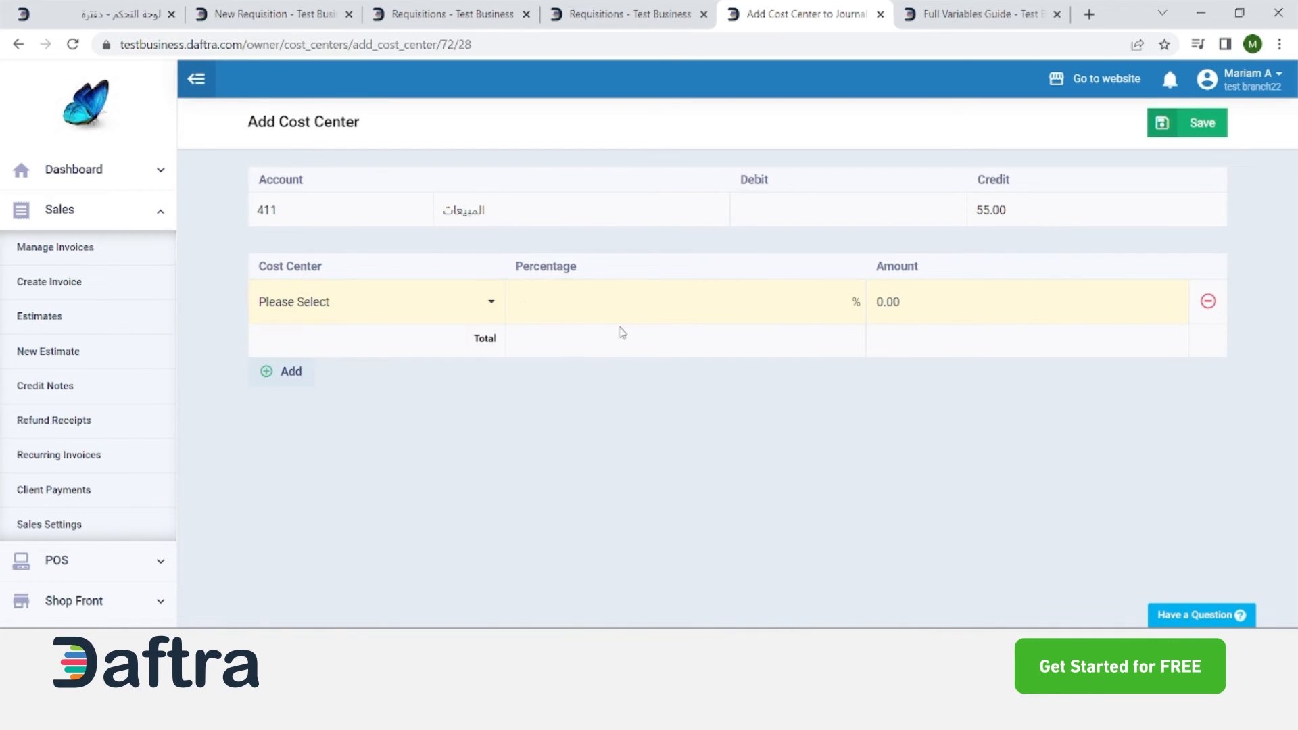
{"action": "left_click", "coordinate": [632, 304]}
{"action": "left_click", "coordinate": [947, 313]}
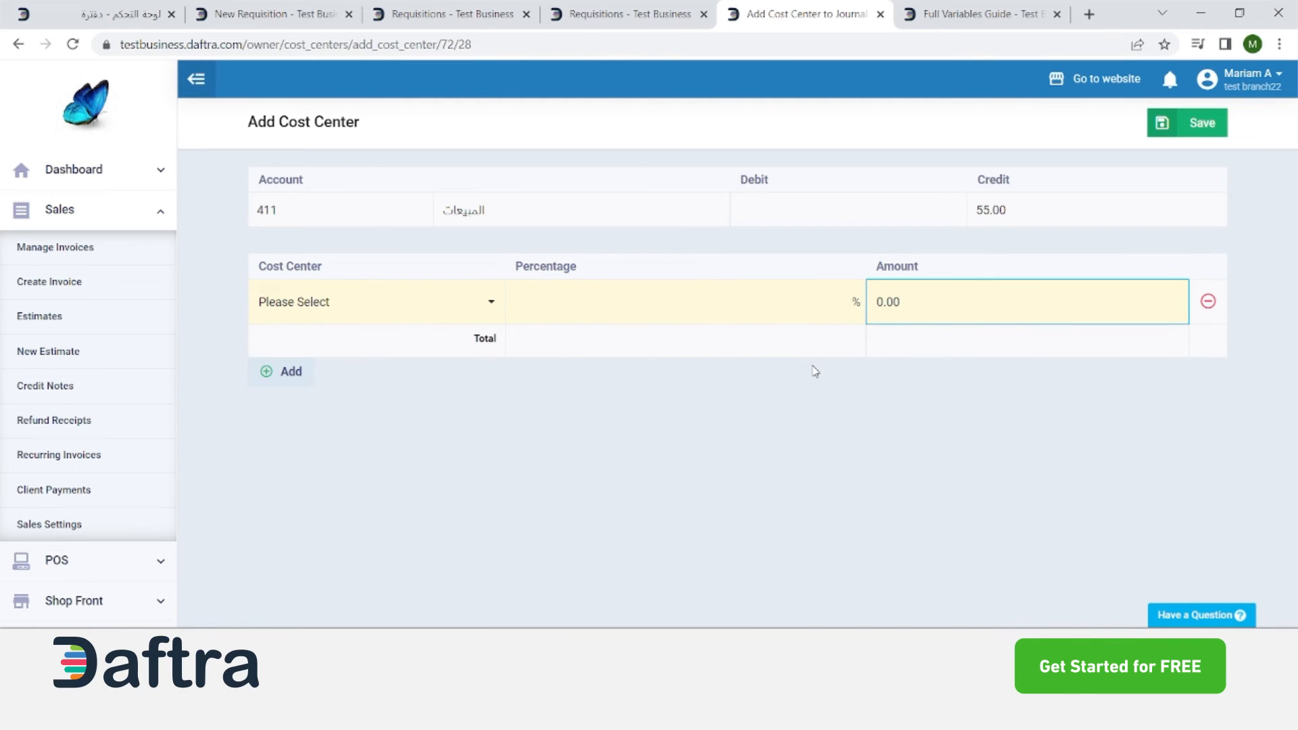
{"action": "left_click", "coordinate": [73, 265]}
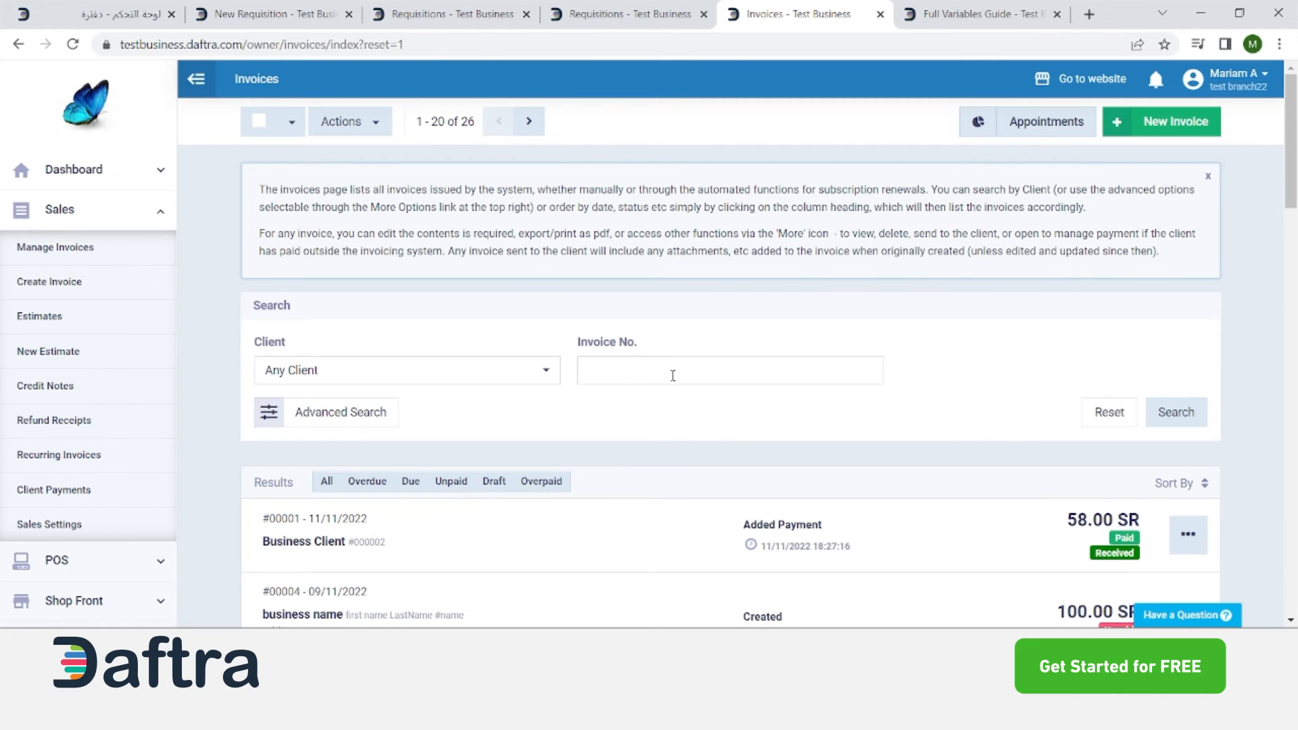
Open the 58.00 SR Business Client invoice and bring up a refund receipt form for it
{"action": "scroll", "coordinate": [673, 374], "scroll_direction": "down", "scroll_amount": 2}
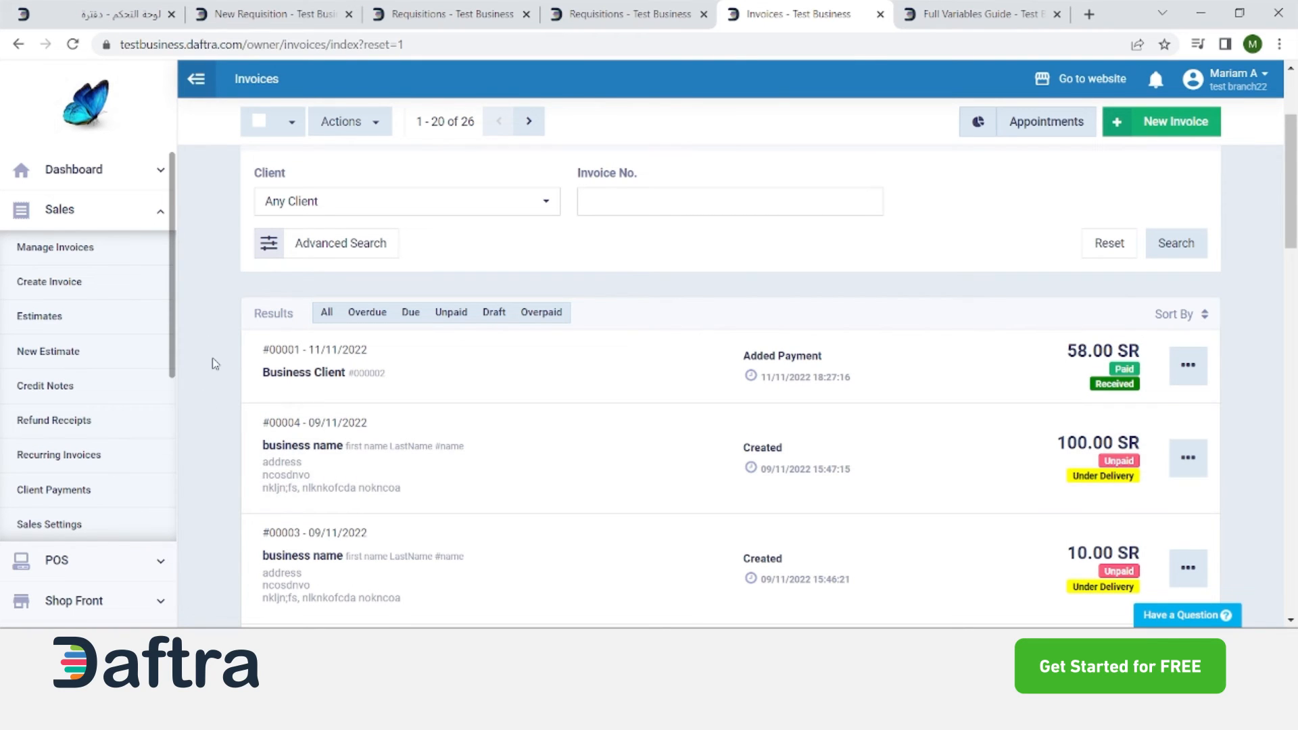
{"action": "scroll", "coordinate": [210, 314], "scroll_direction": "down", "scroll_amount": 3}
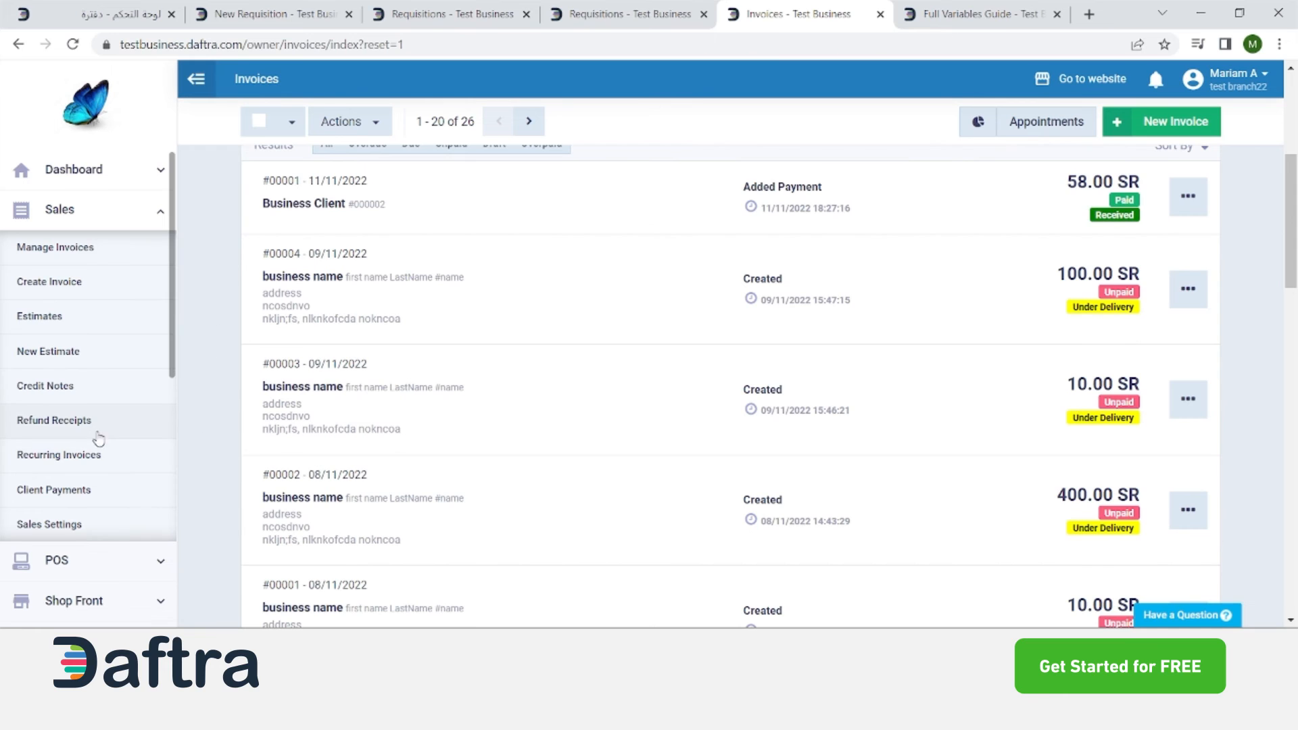
{"action": "scroll", "coordinate": [1129, 420], "scroll_direction": "up", "scroll_amount": 4}
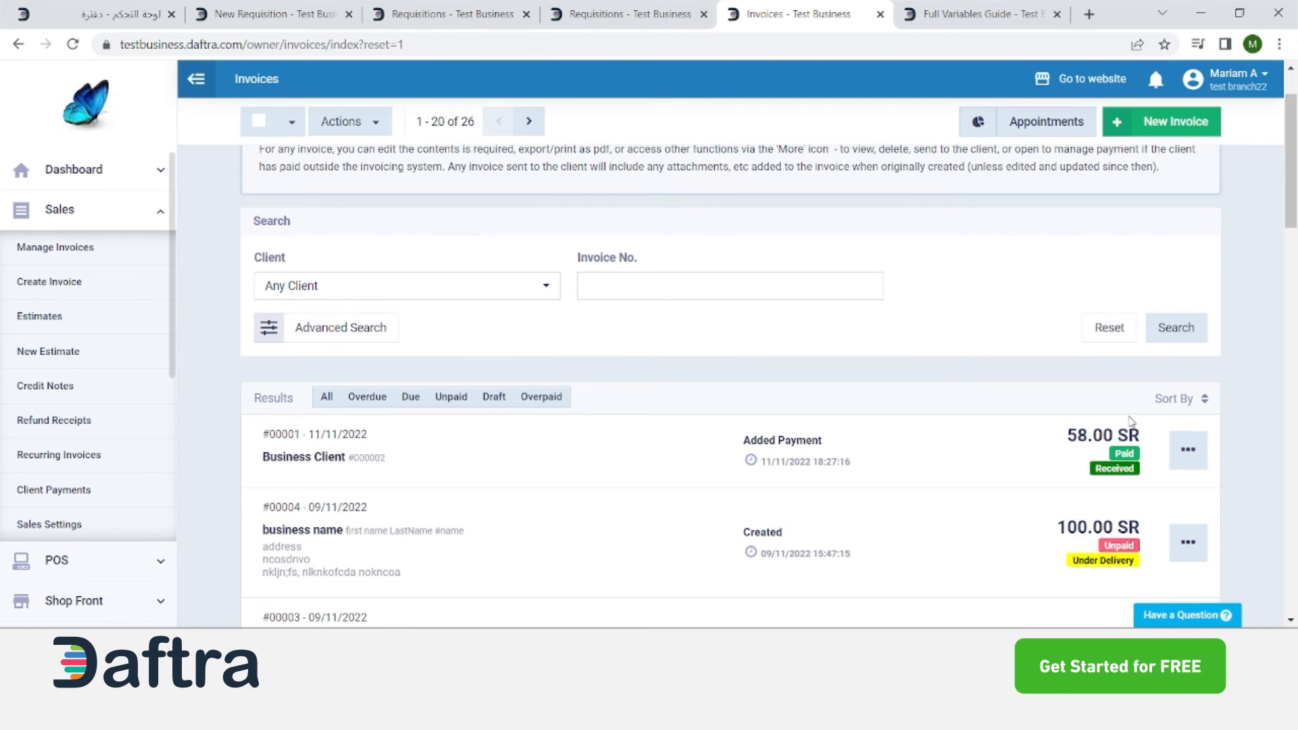
{"action": "left_click", "coordinate": [1190, 451]}
{"action": "scroll", "coordinate": [1192, 455], "scroll_direction": "down", "scroll_amount": 1}
{"action": "scroll", "coordinate": [1192, 455], "scroll_direction": "down", "scroll_amount": 1}
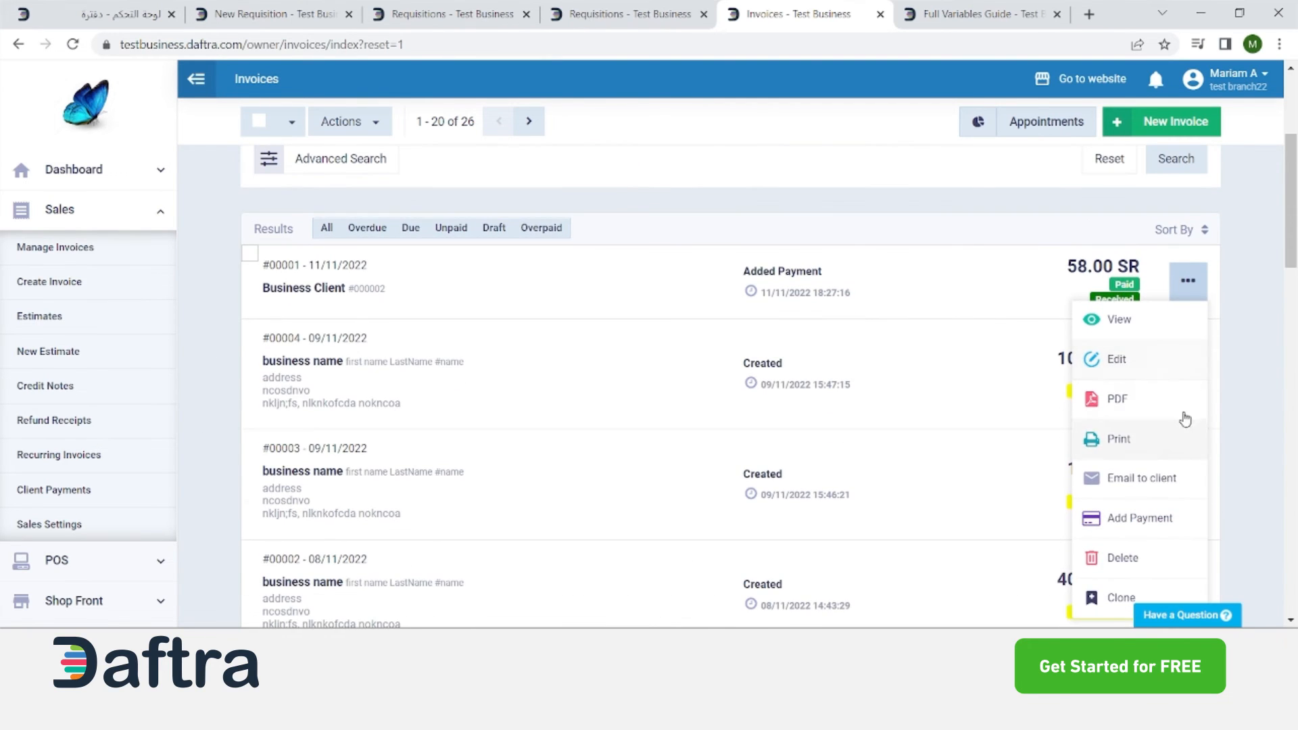
{"action": "left_click", "coordinate": [1143, 330]}
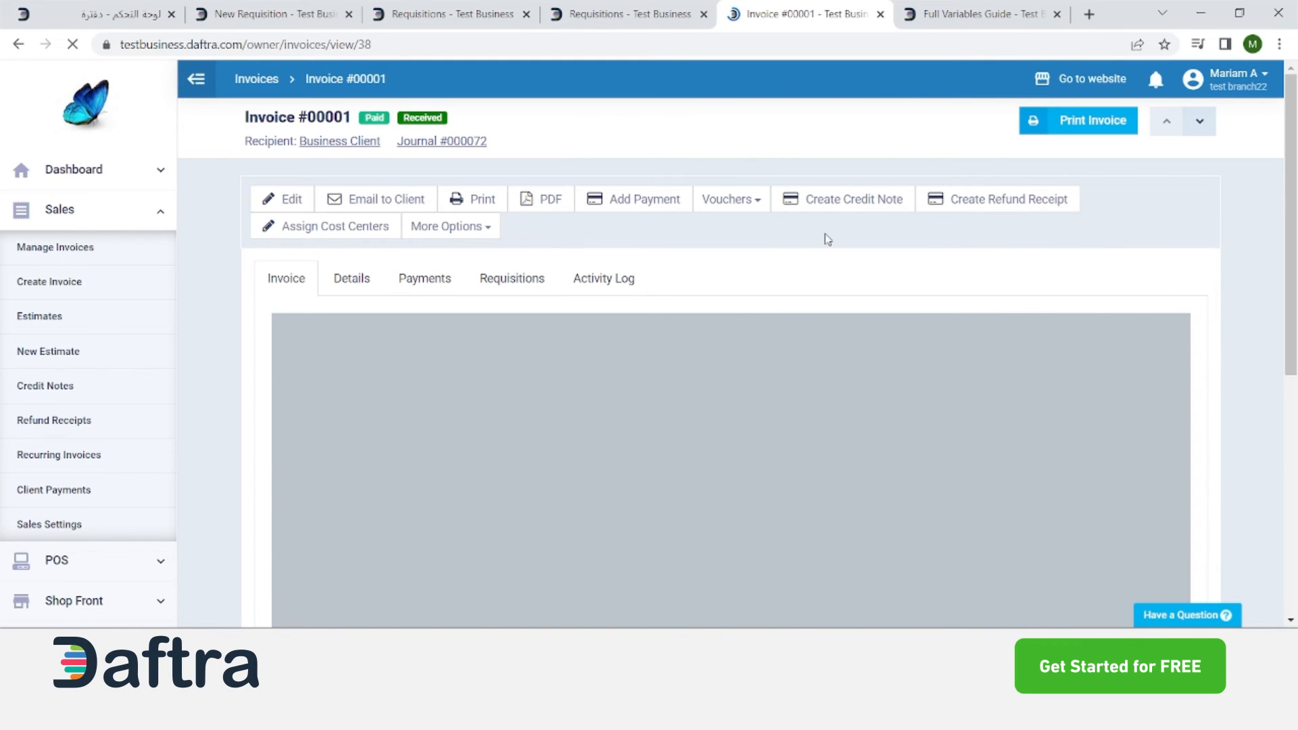
{"action": "left_click", "coordinate": [996, 205]}
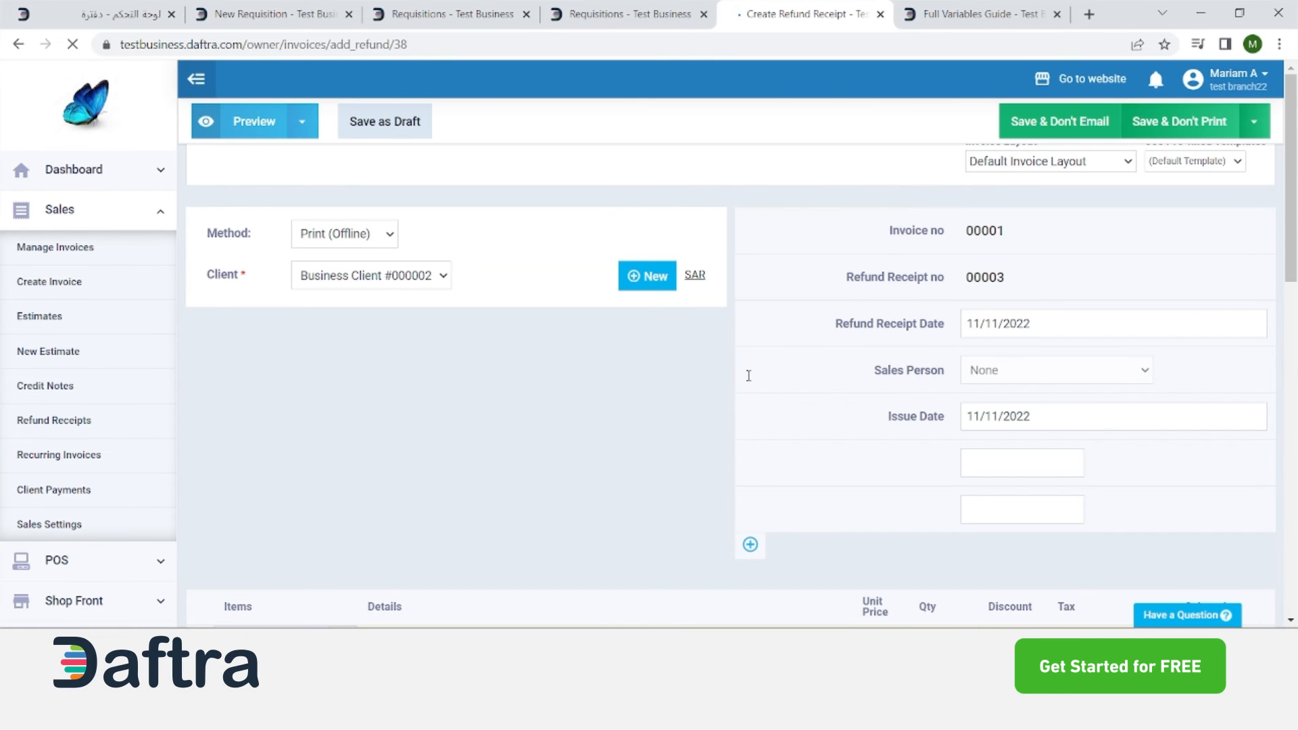
Review the refund receipt's returned items, quantities, totals and discount settings, leaving the form without saving
{"action": "scroll", "coordinate": [595, 508], "scroll_direction": "down", "scroll_amount": 5}
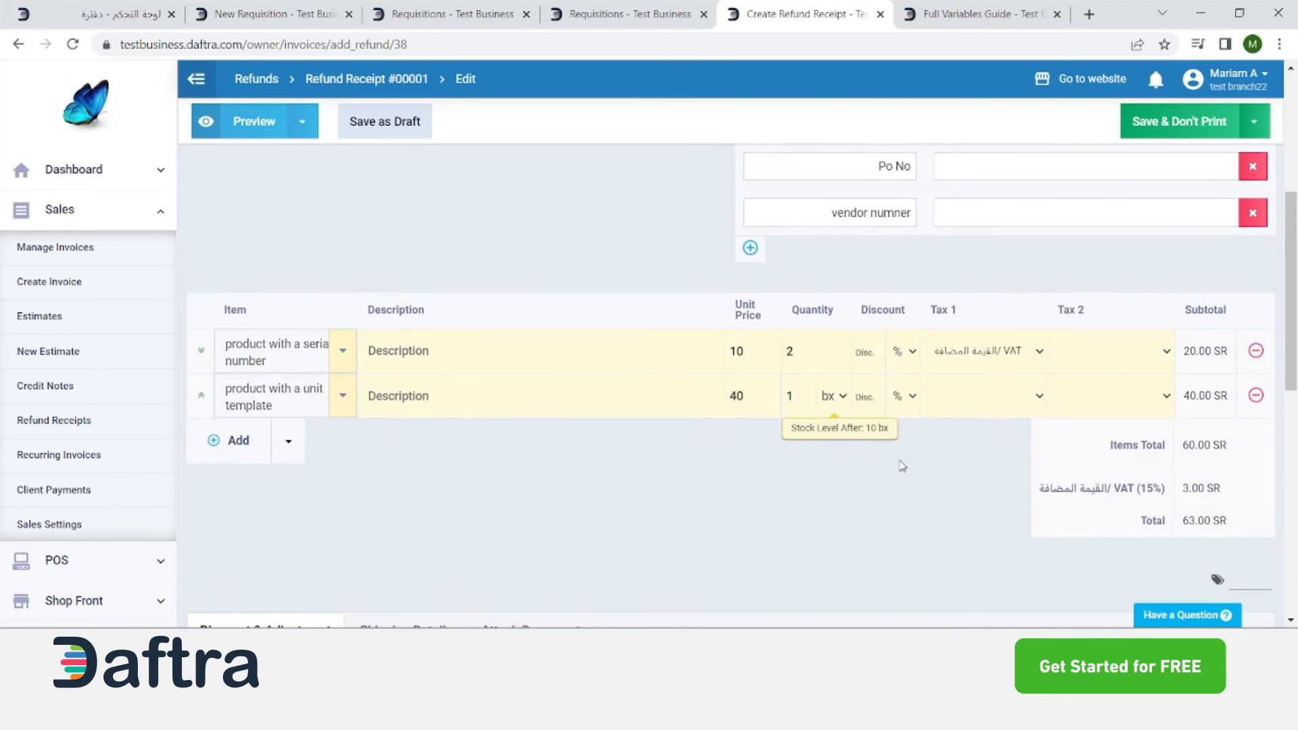
{"action": "scroll", "coordinate": [623, 443], "scroll_direction": "down", "scroll_amount": 3}
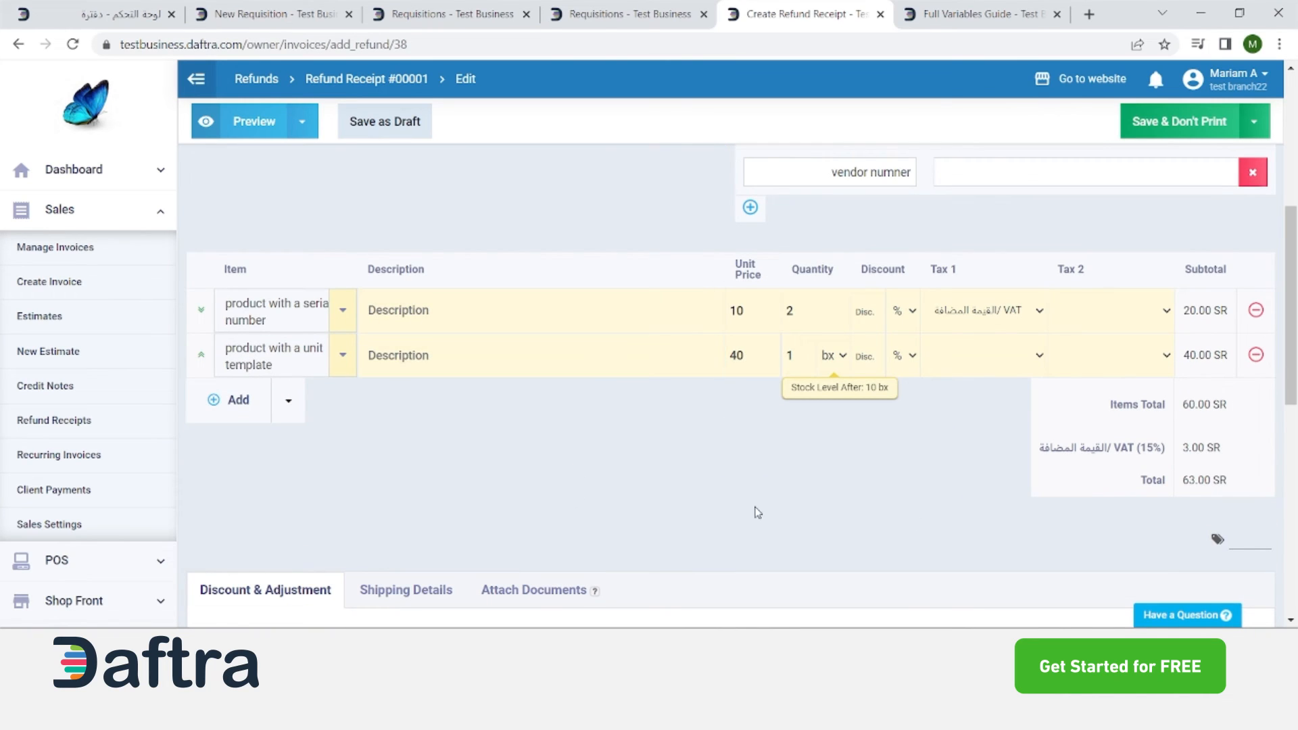
{"action": "scroll", "coordinate": [778, 492], "scroll_direction": "down", "scroll_amount": 7}
{"action": "scroll", "coordinate": [1168, 167], "scroll_direction": "up", "scroll_amount": 5}
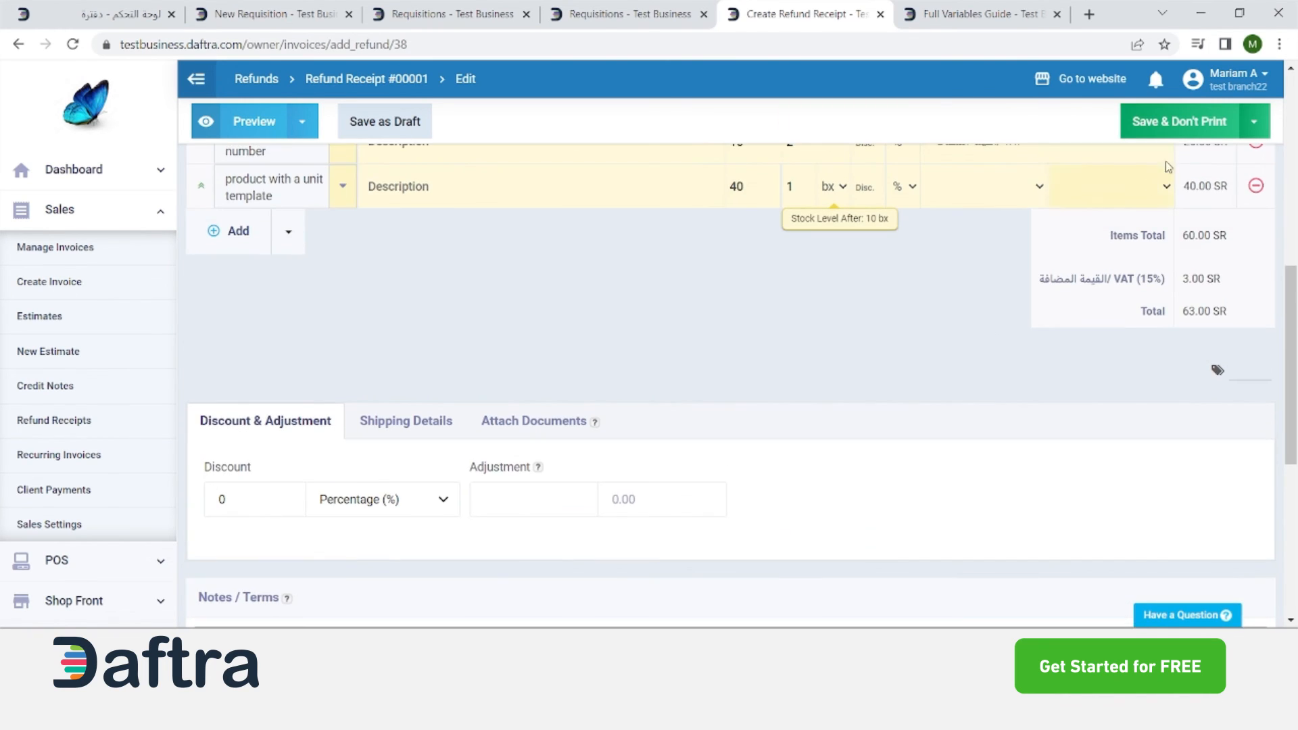
{"action": "scroll", "coordinate": [812, 203], "scroll_direction": "up", "scroll_amount": 4}
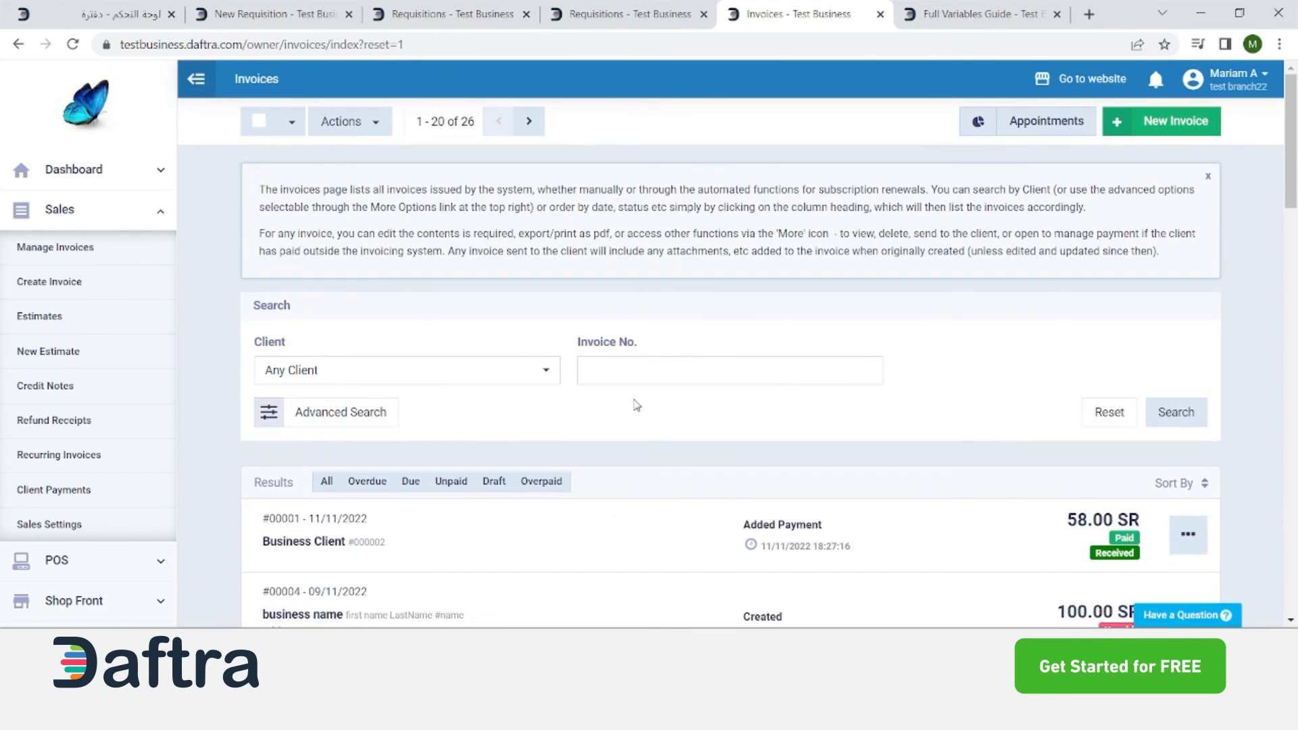
Reopen the 58.00 SR Business Client invoice to create a refund receipt from it
{"action": "scroll", "coordinate": [599, 470], "scroll_direction": "down", "scroll_amount": 3}
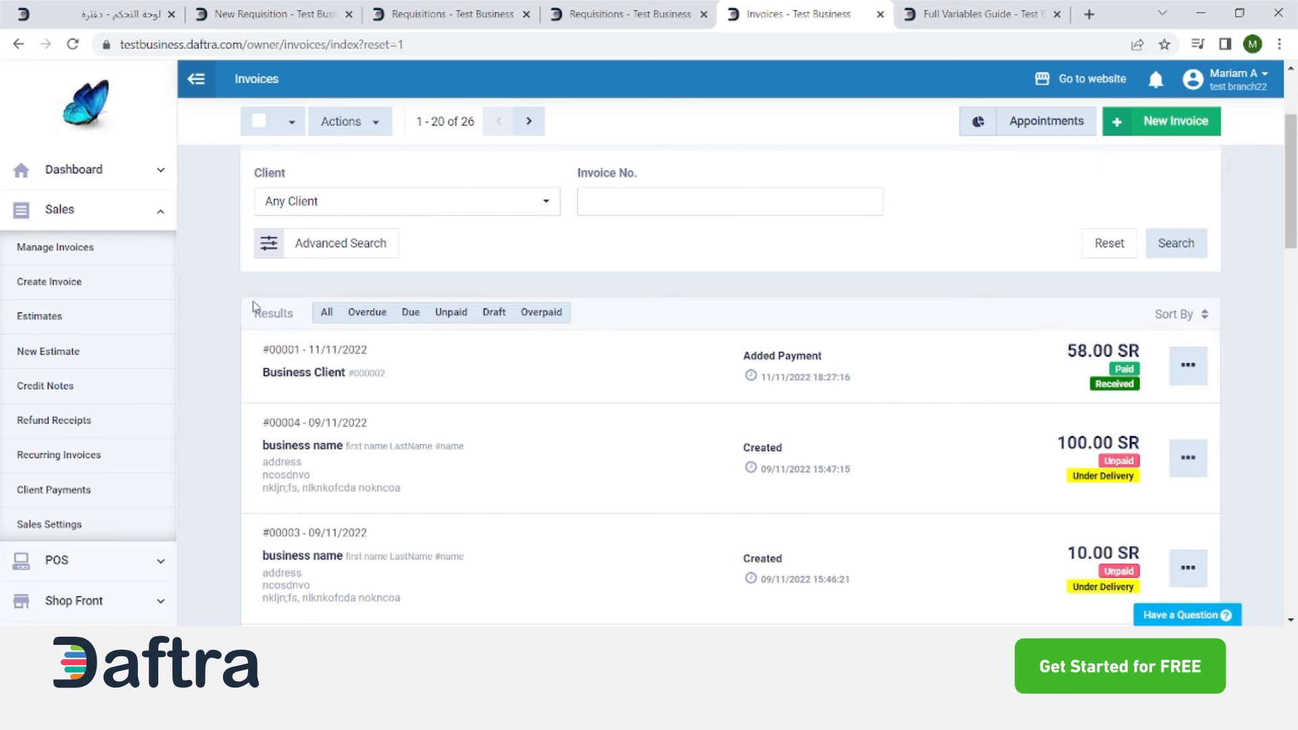
{"action": "scroll", "coordinate": [243, 318], "scroll_direction": "up", "scroll_amount": 2}
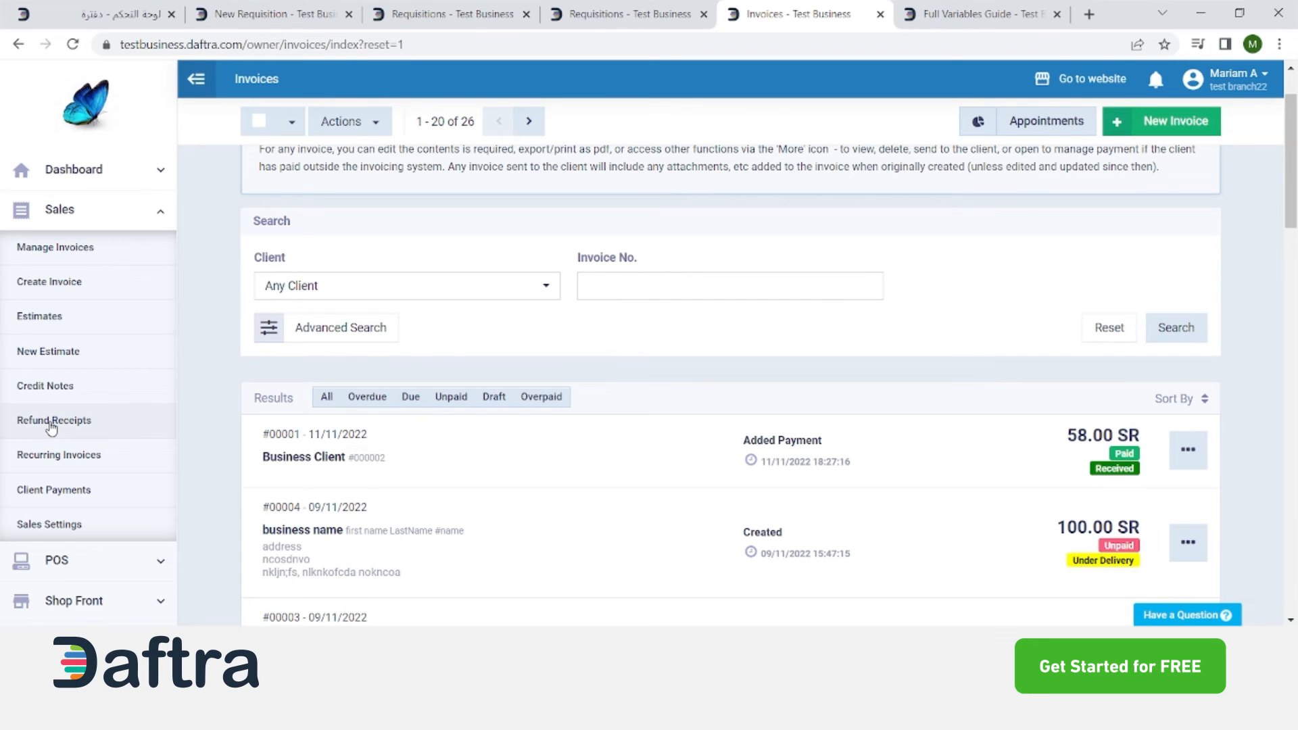
{"action": "scroll", "coordinate": [804, 511], "scroll_direction": "down", "scroll_amount": 1}
{"action": "left_click", "coordinate": [1188, 365]}
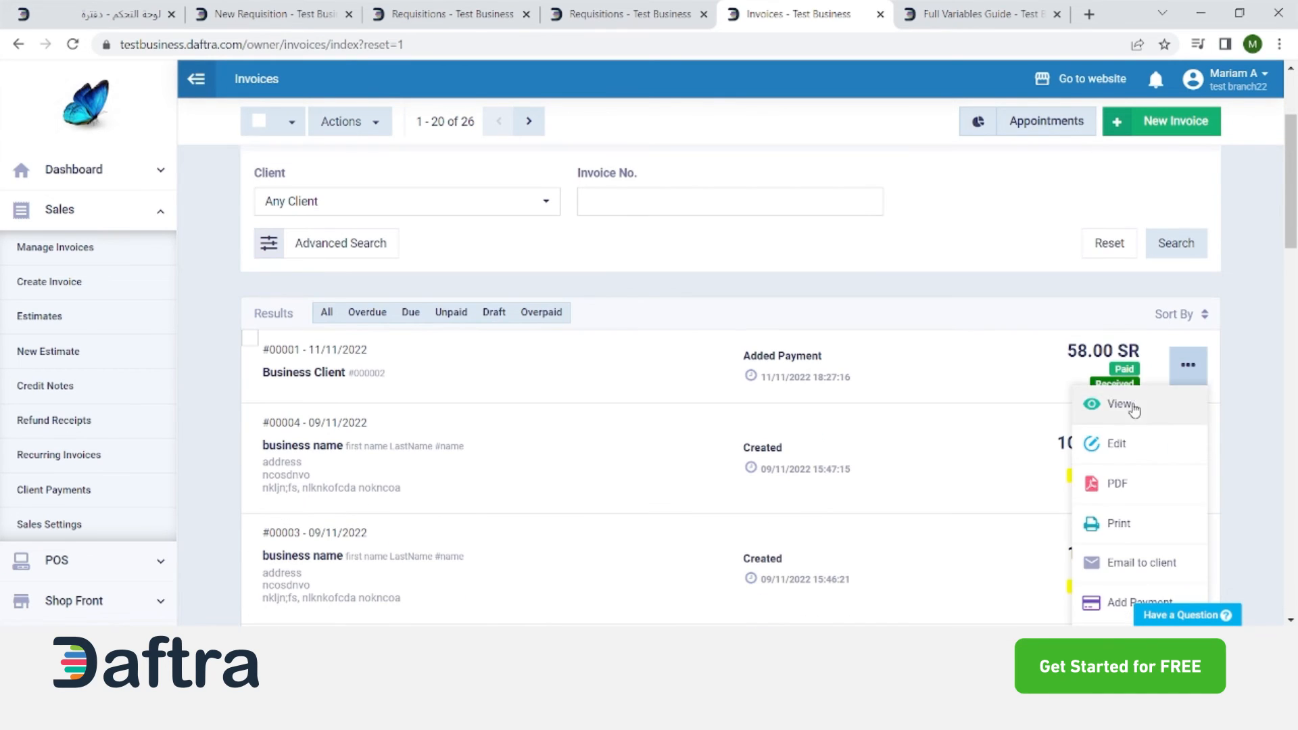
{"action": "left_click", "coordinate": [1122, 404]}
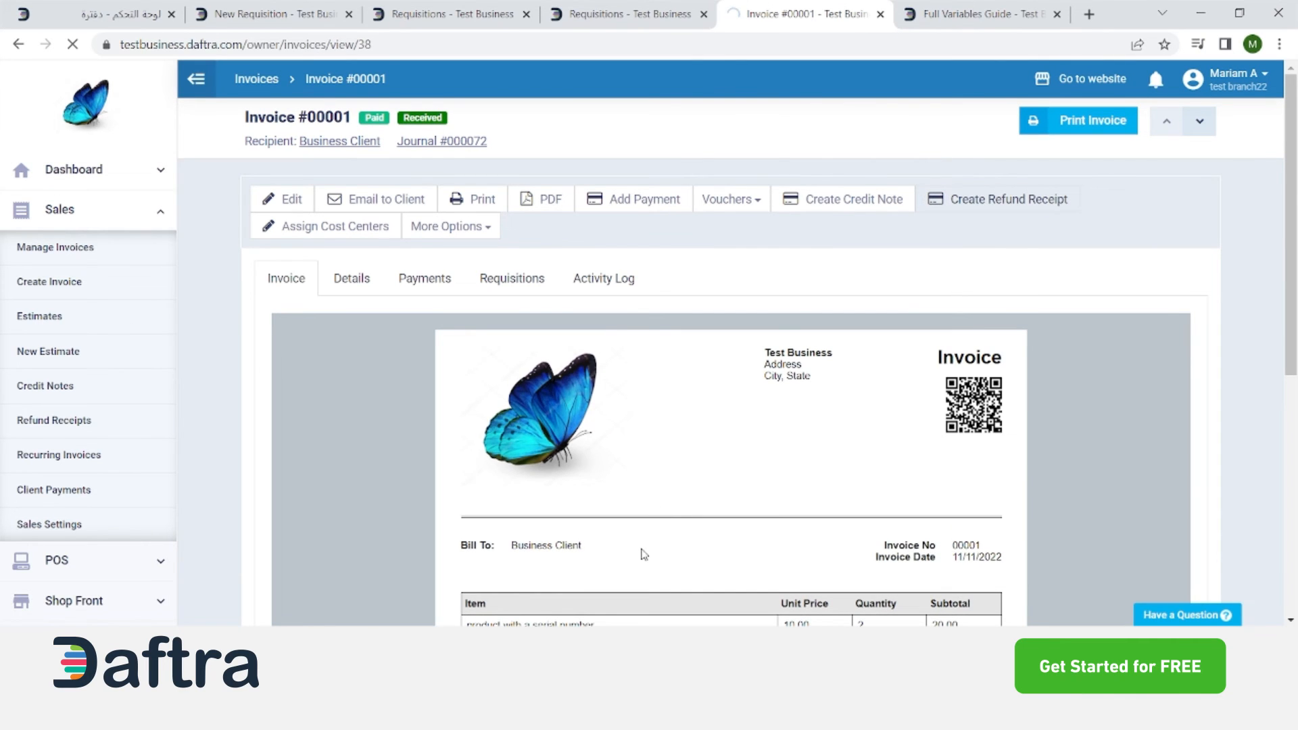
Check the receipt's items and client refund details, keeping Cheque and the Main treasury, and save the refund receipt without printing
{"action": "scroll", "coordinate": [521, 514], "scroll_direction": "down", "scroll_amount": 5}
{"action": "scroll", "coordinate": [530, 544], "scroll_direction": "down", "scroll_amount": 6}
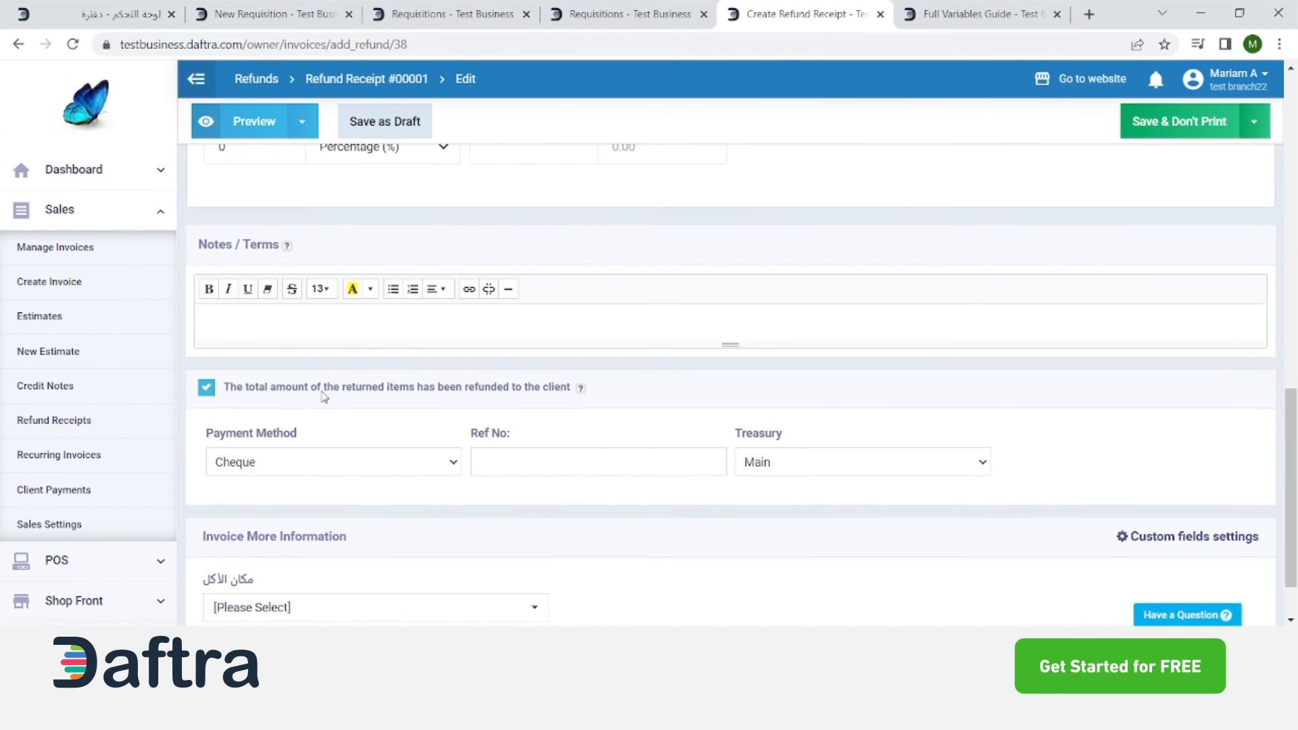
{"action": "scroll", "coordinate": [323, 518], "scroll_direction": "down", "scroll_amount": 2}
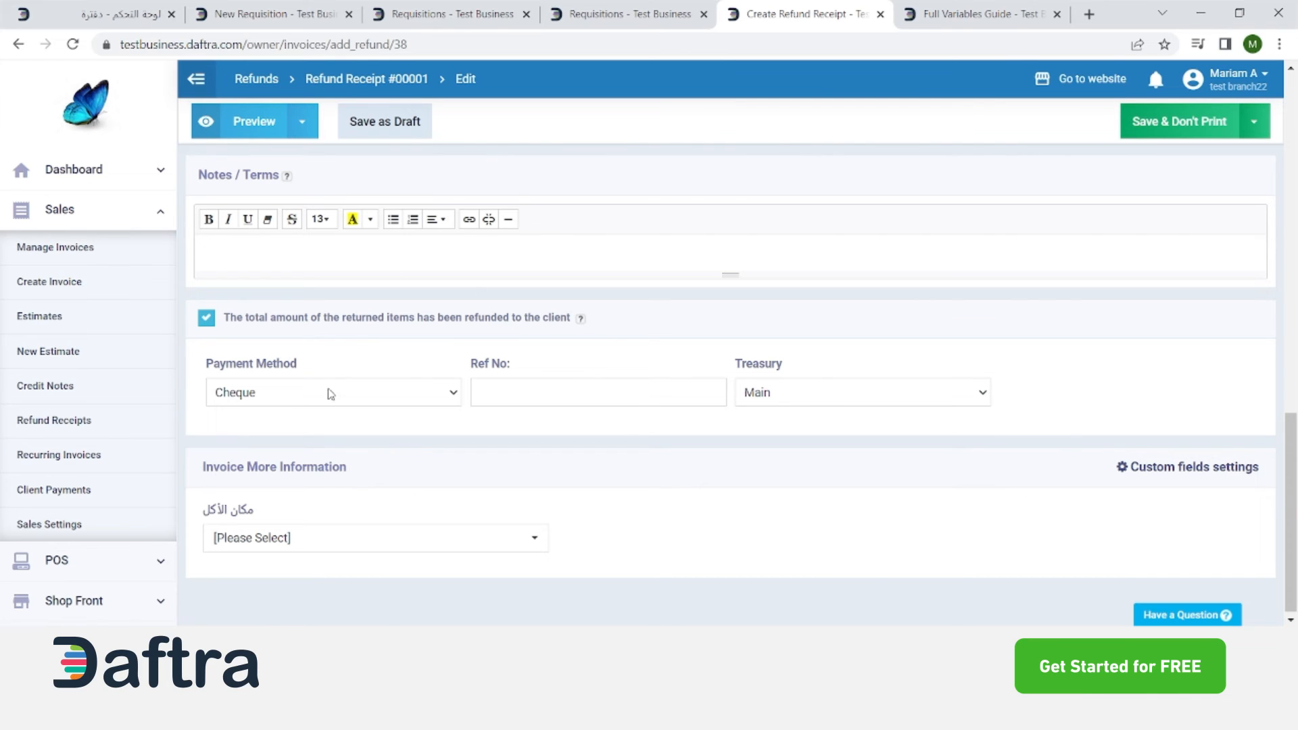
{"action": "scroll", "coordinate": [349, 423], "scroll_direction": "up", "scroll_amount": 15}
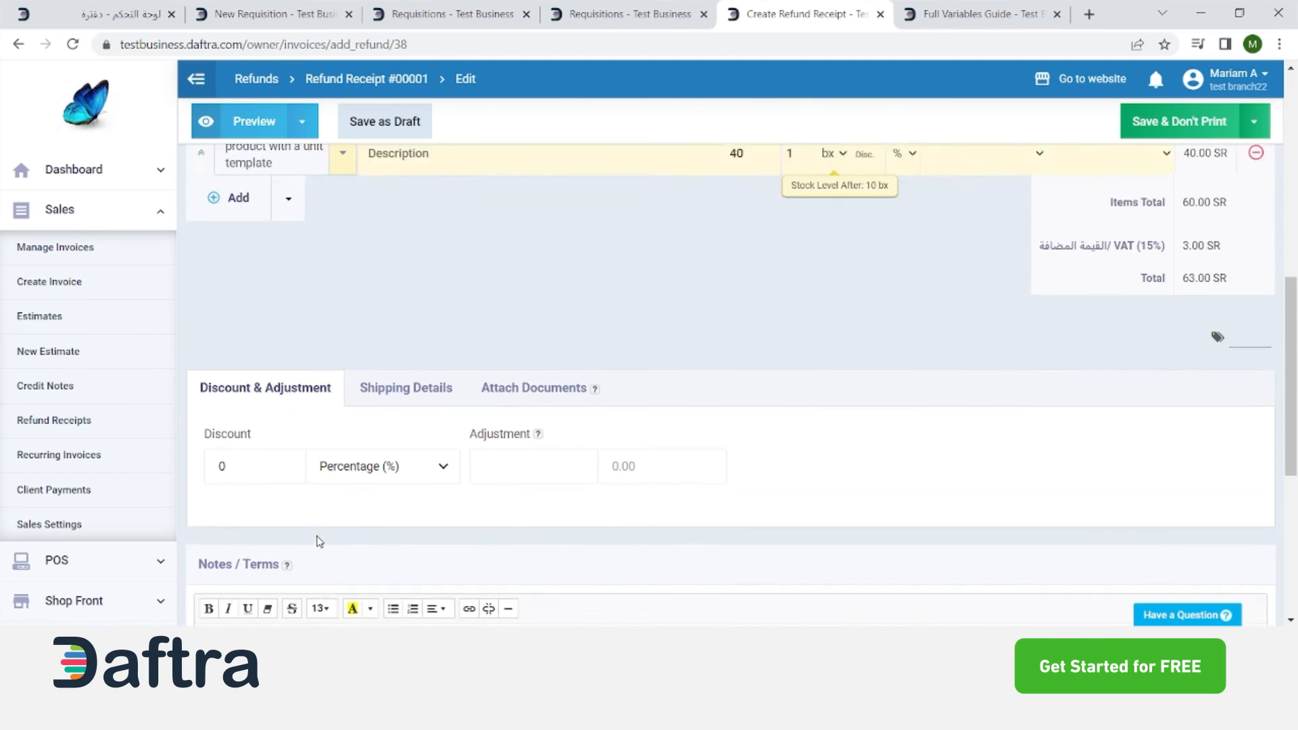
{"action": "scroll", "coordinate": [317, 540], "scroll_direction": "down", "scroll_amount": 12}
{"action": "left_click", "coordinate": [1181, 128]}
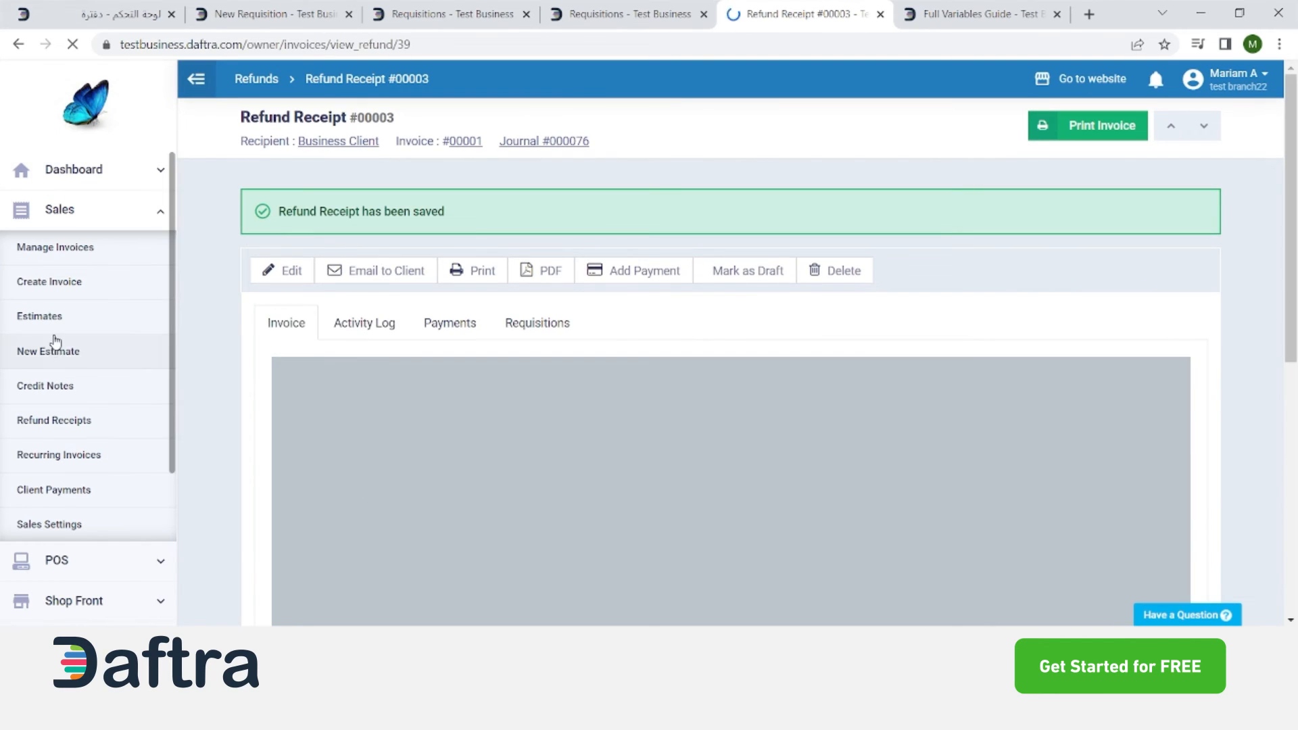
{"action": "scroll", "coordinate": [92, 327], "scroll_direction": "down", "scroll_amount": 5}
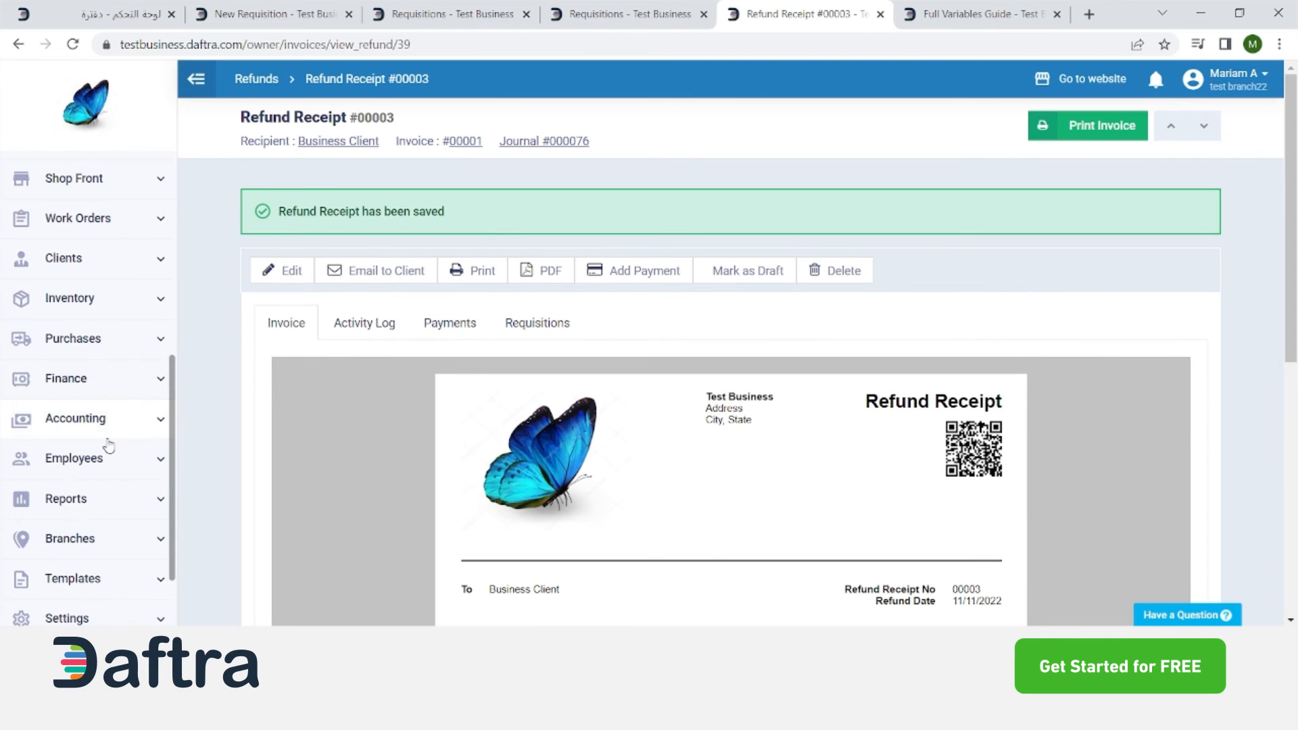
{"action": "scroll", "coordinate": [81, 298], "scroll_direction": "up", "scroll_amount": 3}
{"action": "scroll", "coordinate": [83, 386], "scroll_direction": "up", "scroll_amount": 3}
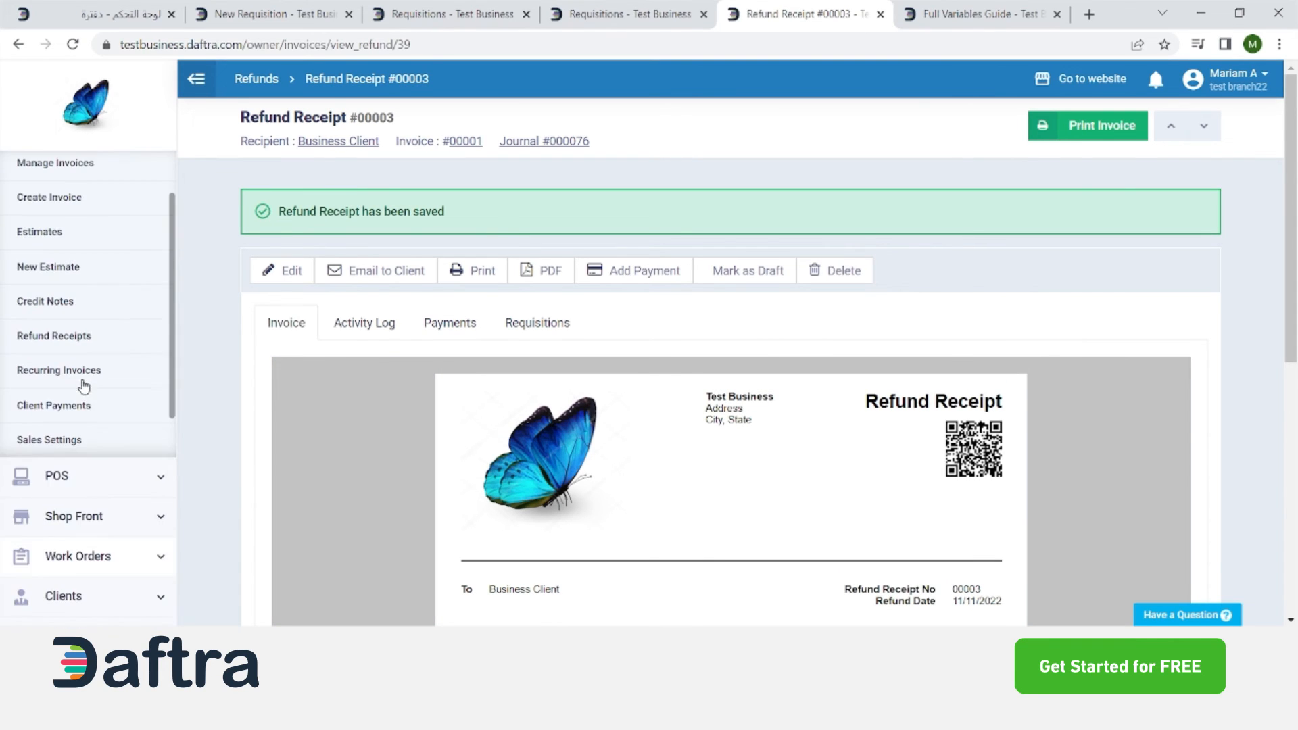
{"action": "scroll", "coordinate": [81, 406], "scroll_direction": "down", "scroll_amount": 5}
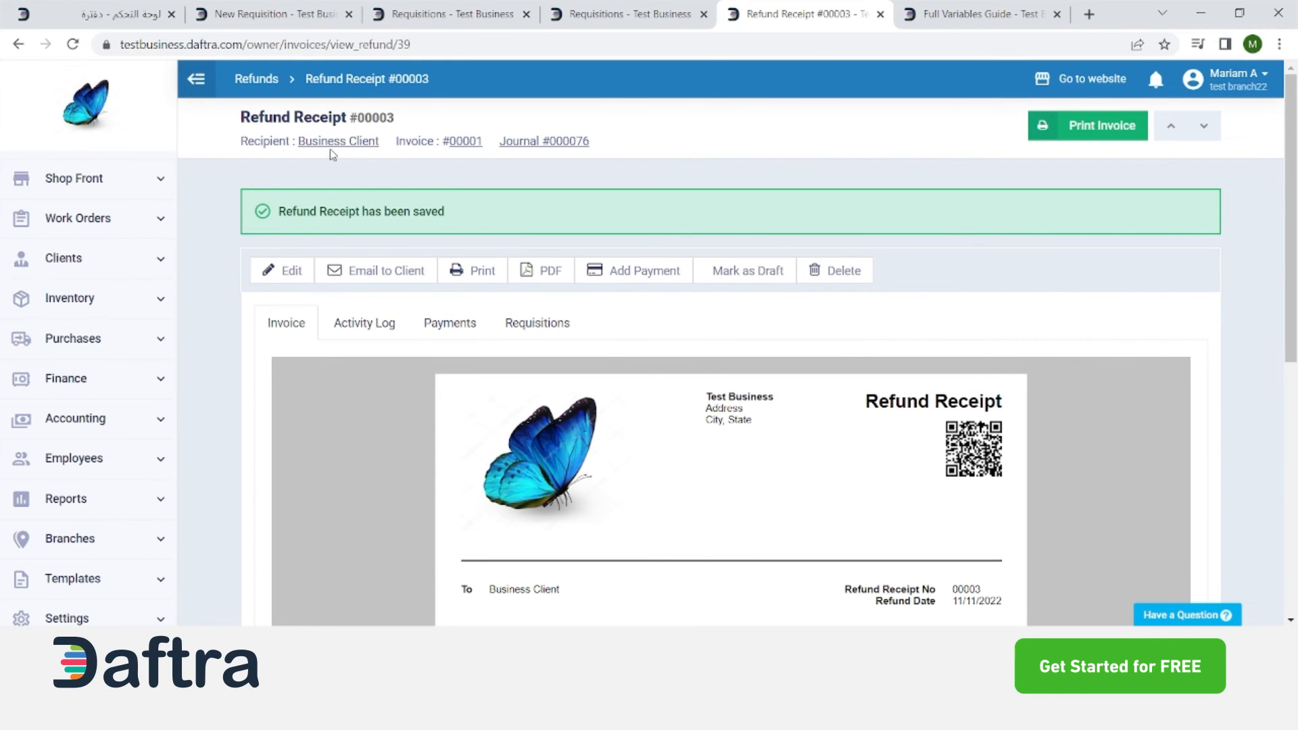
Open the Business Client profile from the refund receipt and review the client's transaction list, including its totals and date range filter
{"action": "left_click", "coordinate": [118, 265]}
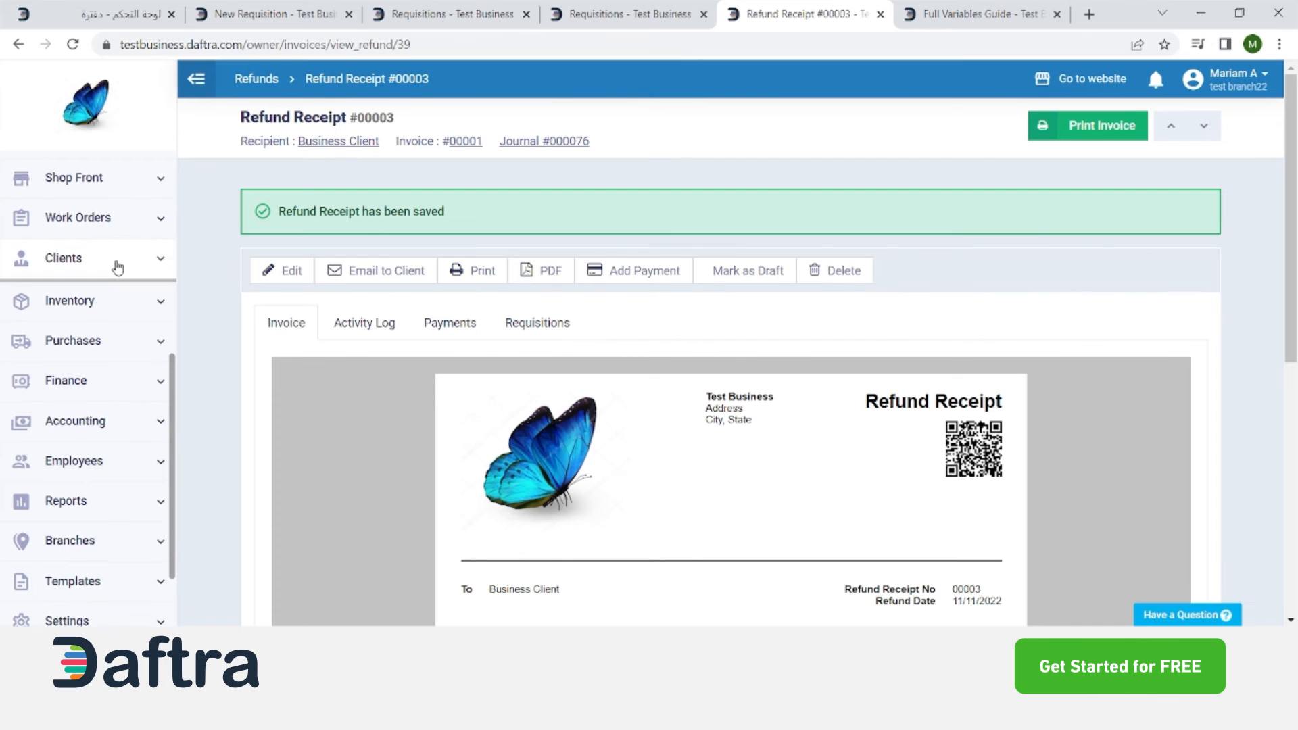
{"action": "left_click", "coordinate": [338, 152]}
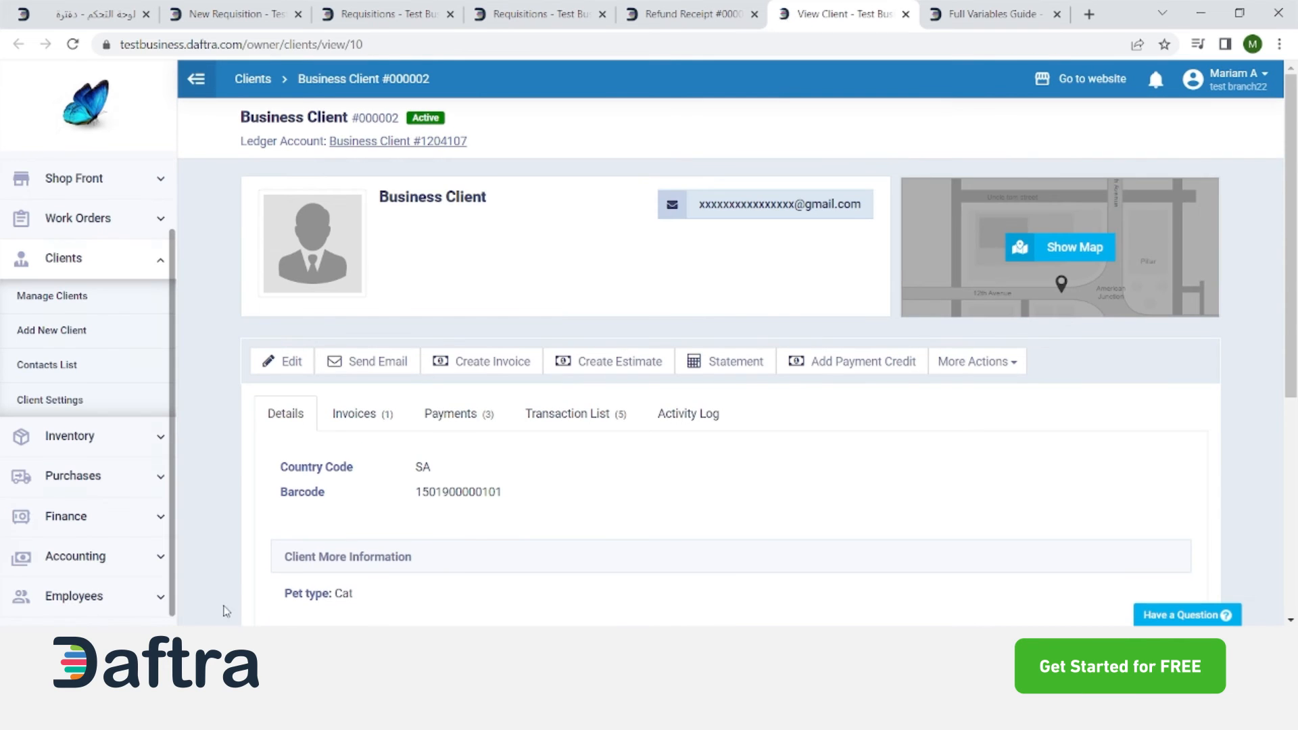
{"action": "left_click", "coordinate": [555, 427]}
{"action": "scroll", "coordinate": [682, 458], "scroll_direction": "down", "scroll_amount": 3}
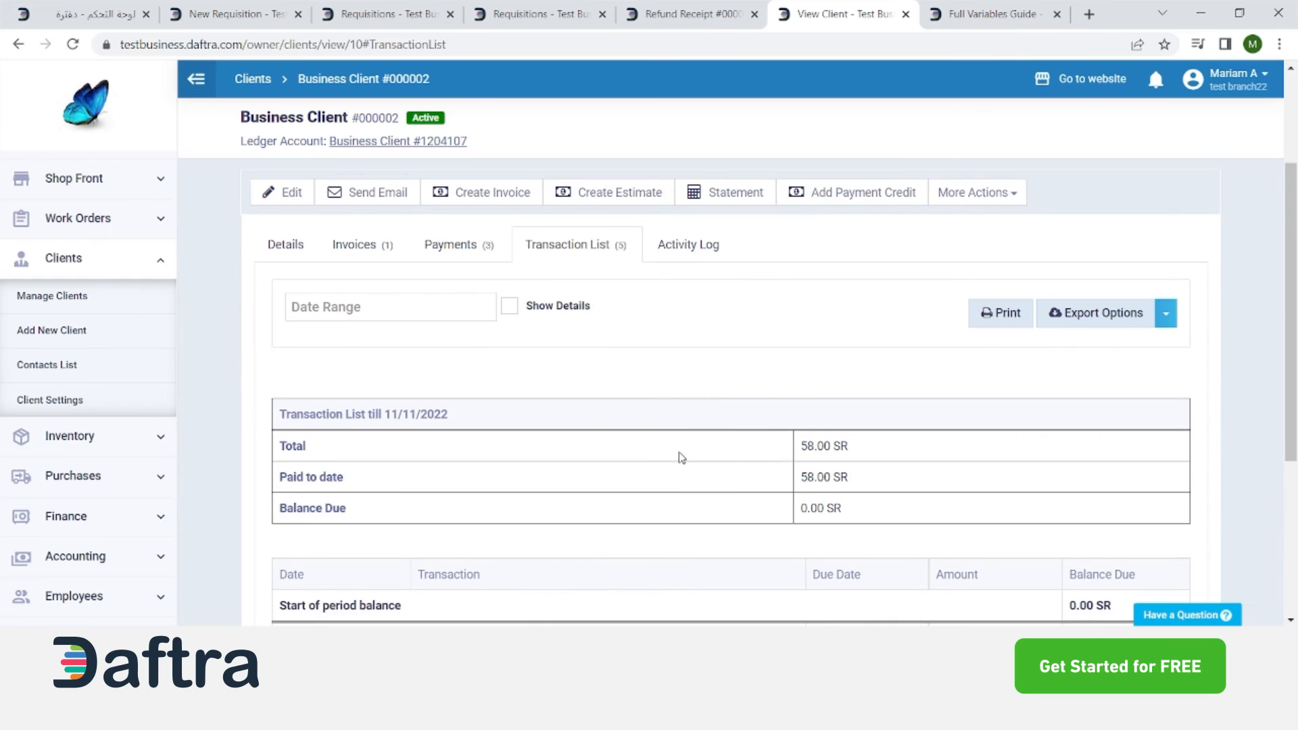
{"action": "scroll", "coordinate": [815, 524], "scroll_direction": "down", "scroll_amount": 5}
{"action": "scroll", "coordinate": [845, 474], "scroll_direction": "up", "scroll_amount": 4}
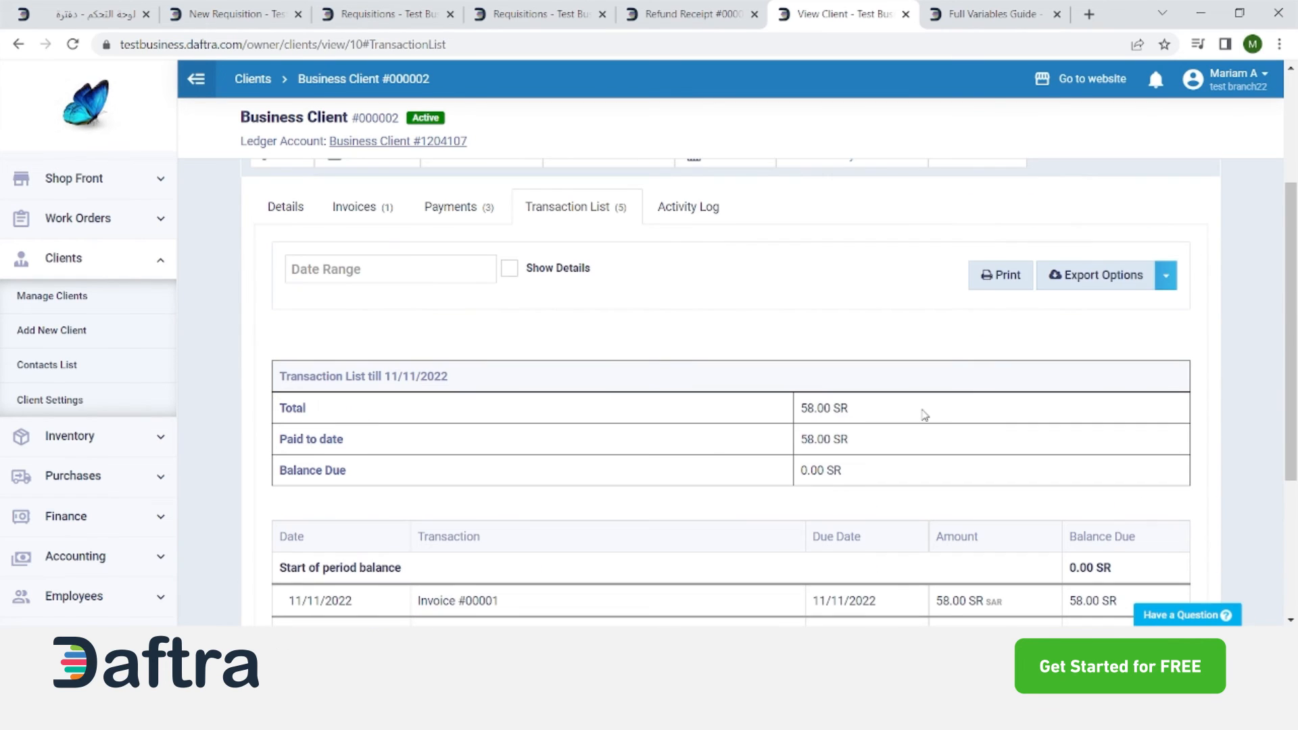
{"action": "left_click", "coordinate": [421, 269]}
{"action": "left_click", "coordinate": [655, 323]}
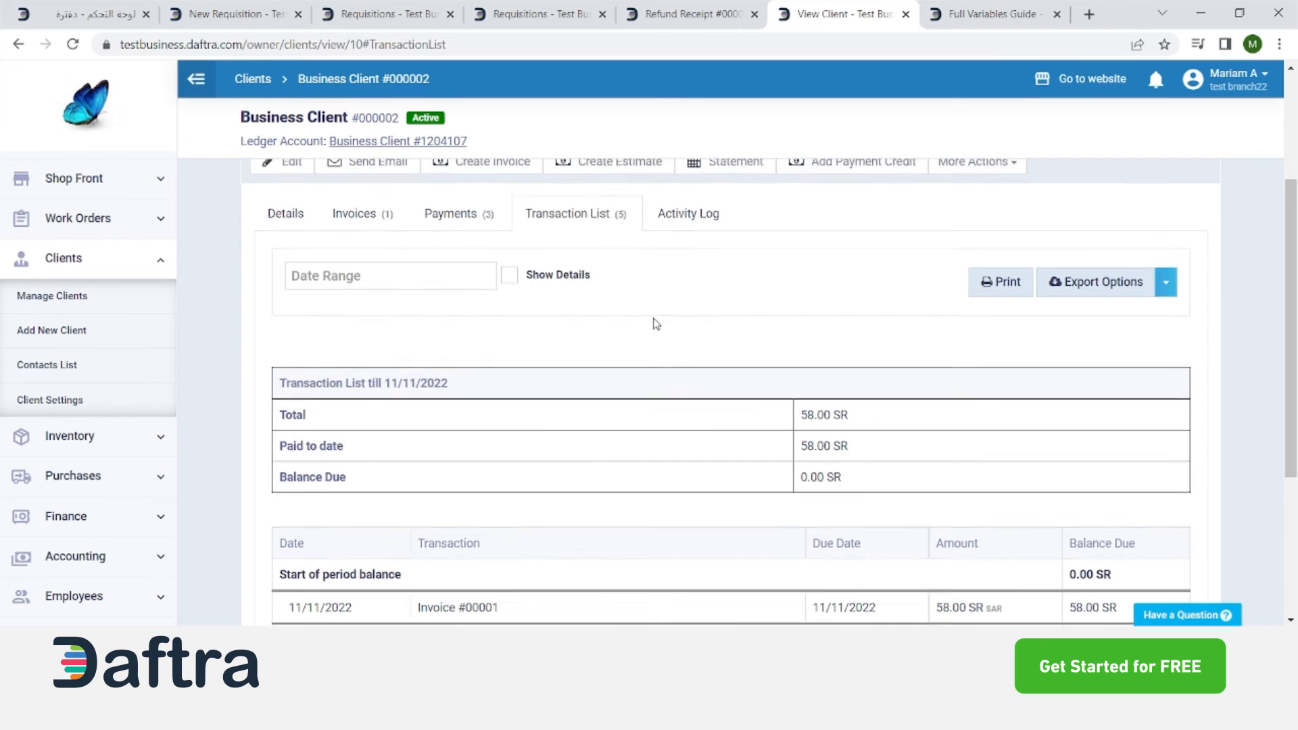
{"action": "scroll", "coordinate": [654, 323], "scroll_direction": "up", "scroll_amount": 3}
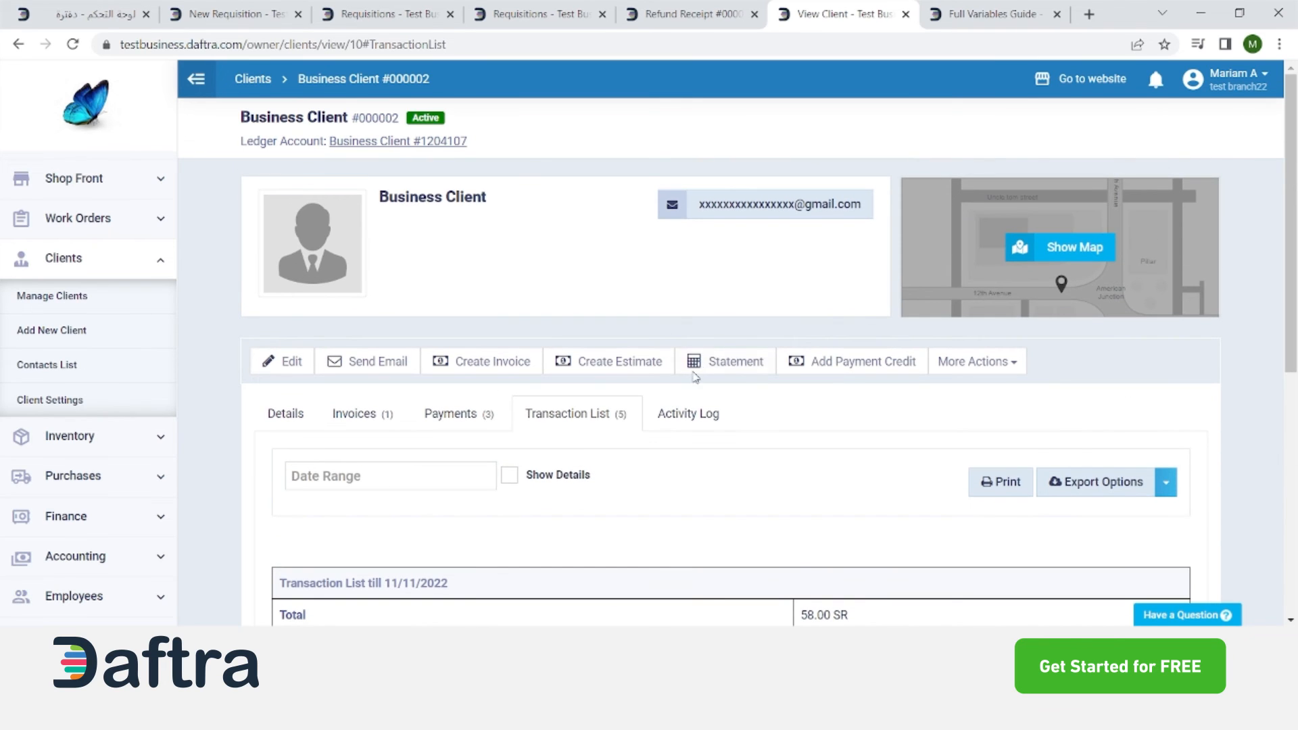
Open the client's account statement and examine the invoice, payment and refund amounts and the balance due in the account activity
{"action": "left_click", "coordinate": [743, 365]}
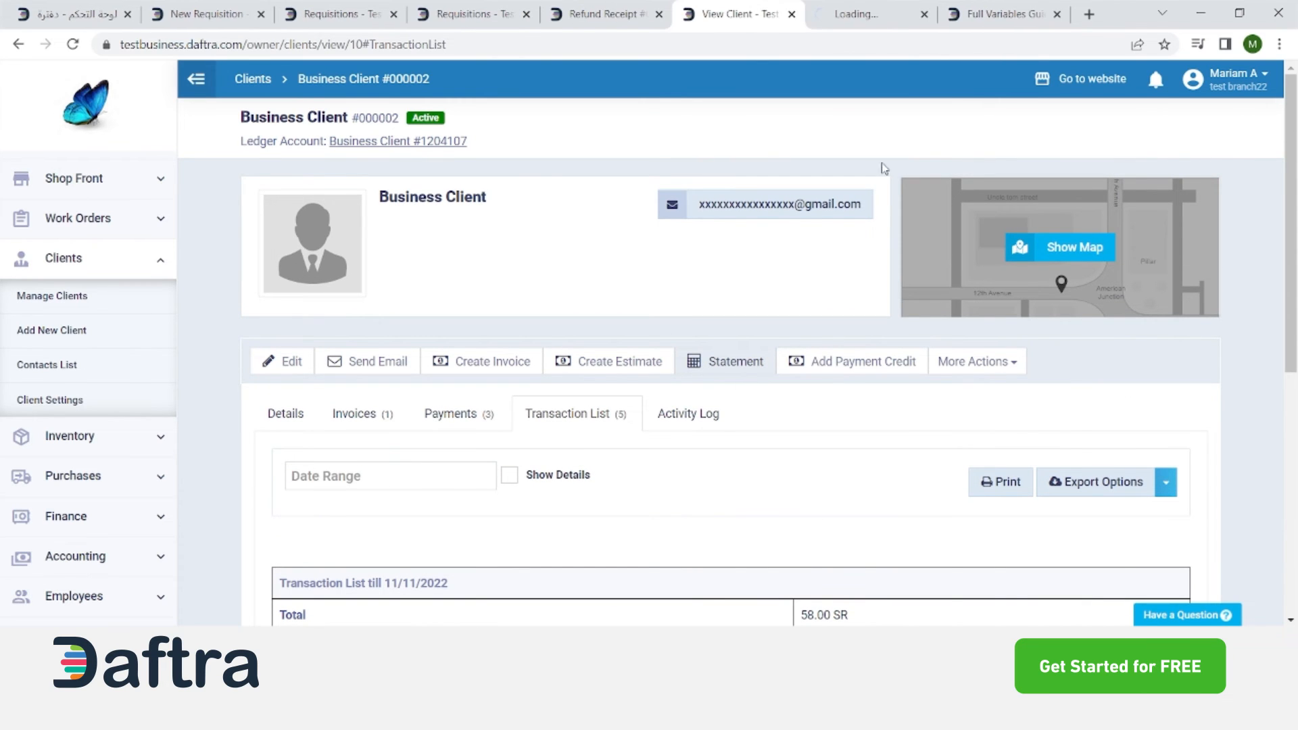
{"action": "left_click", "coordinate": [847, 12]}
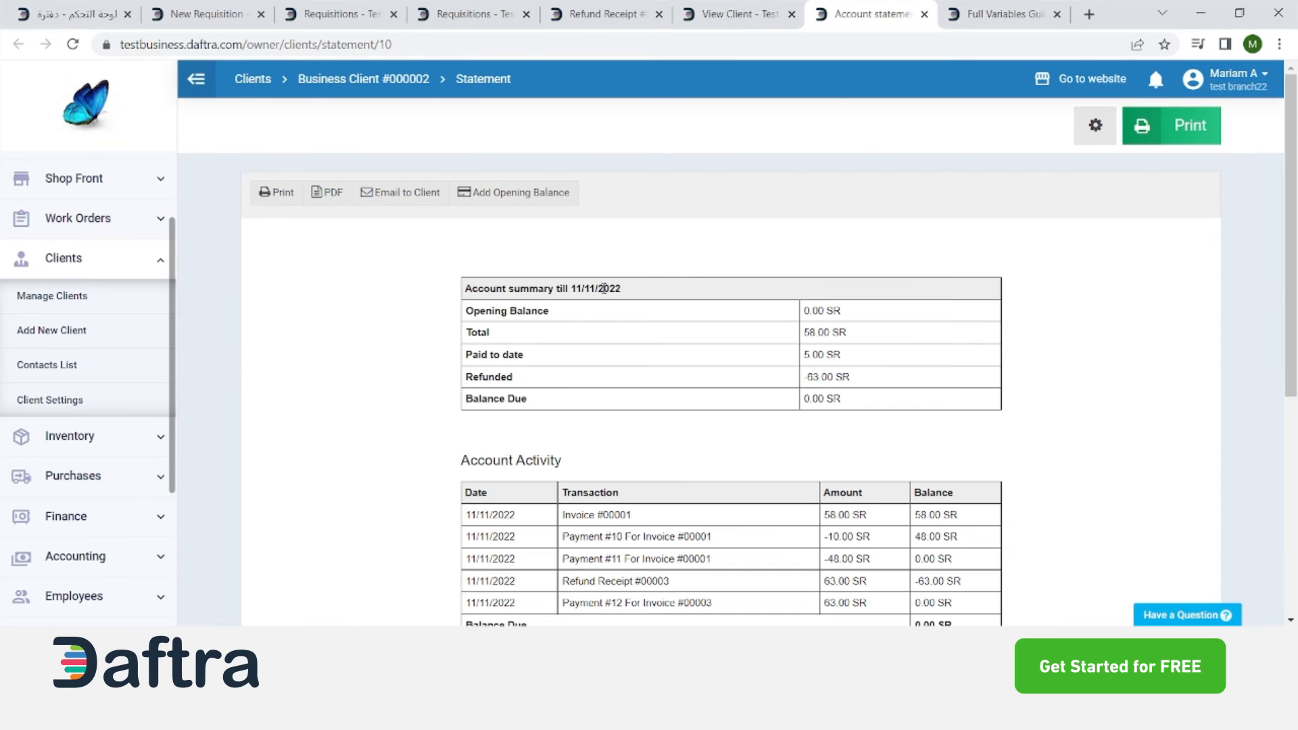
{"action": "scroll", "coordinate": [455, 369], "scroll_direction": "down", "scroll_amount": 3}
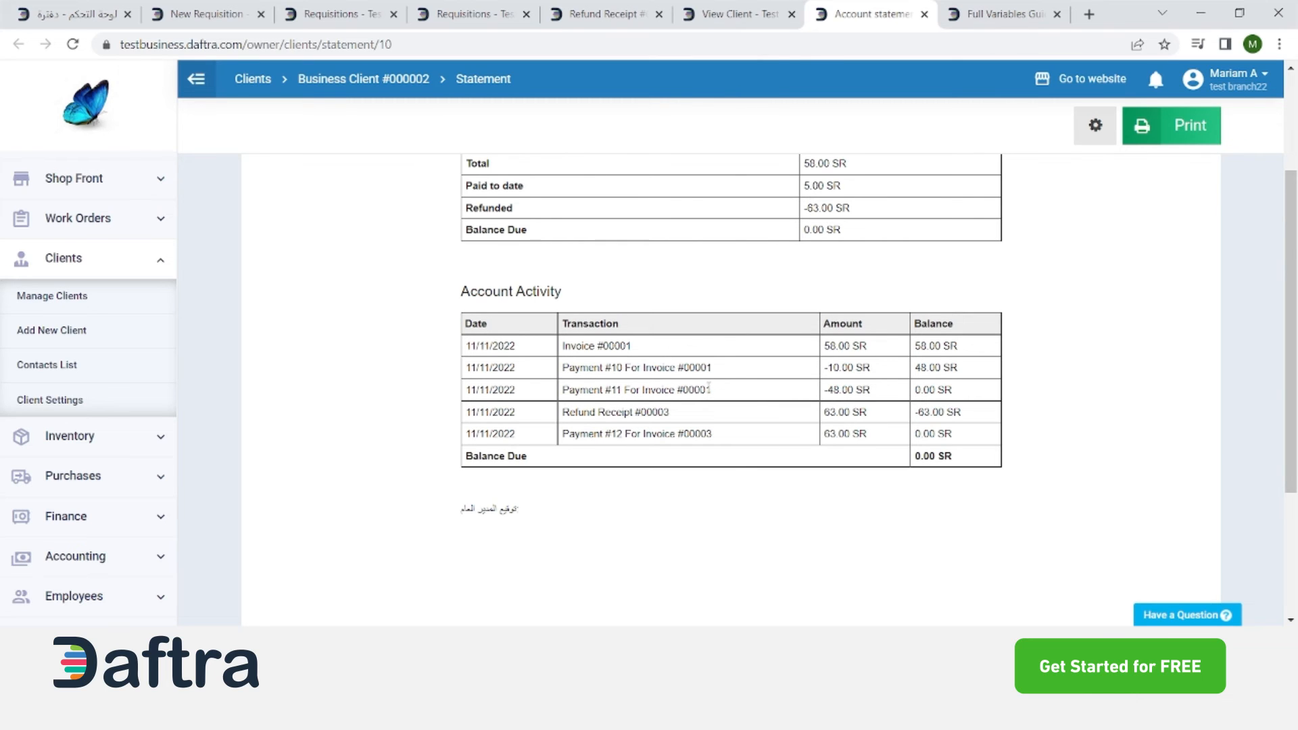
{"action": "left_click_drag", "start_coordinate": [818, 349], "coordinate": [872, 372]}
{"action": "left_click", "coordinate": [967, 377]}
{"action": "left_click_drag", "start_coordinate": [828, 390], "coordinate": [885, 396]}
{"action": "left_click", "coordinate": [890, 395]}
{"action": "left_click_drag", "start_coordinate": [878, 440], "coordinate": [824, 439]}
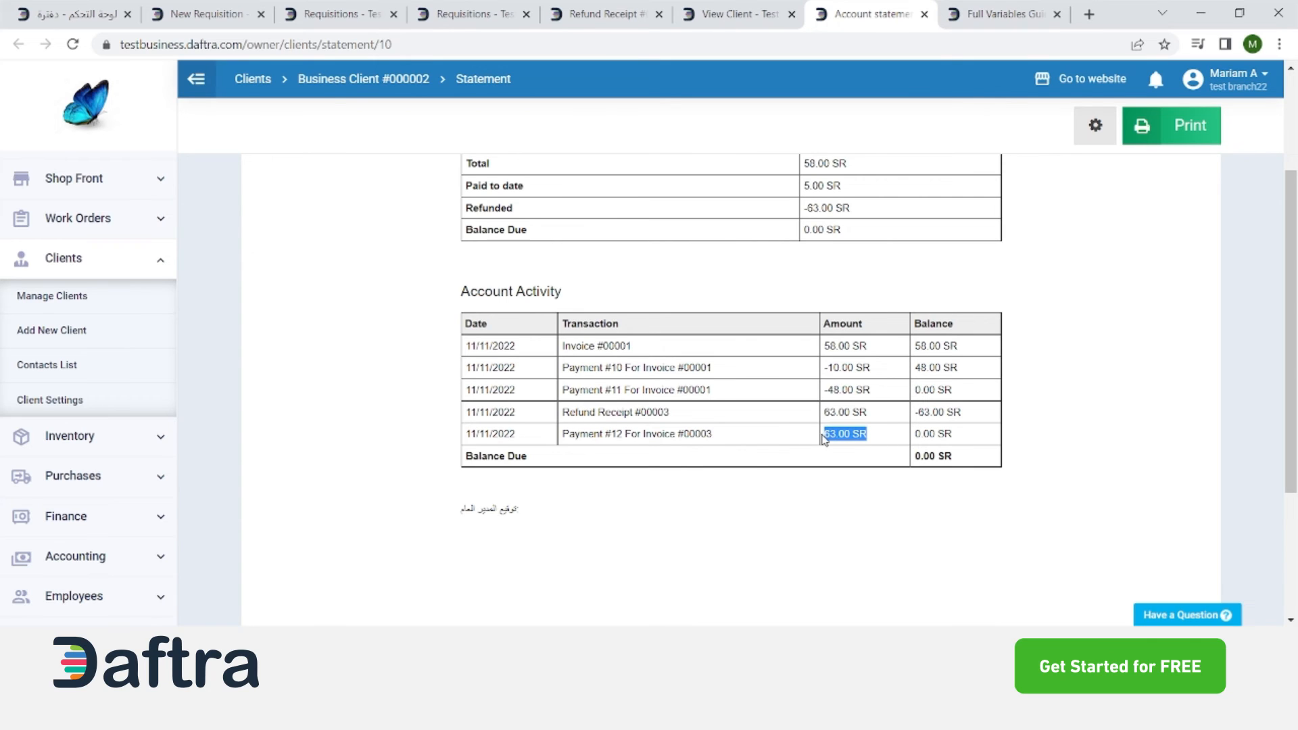
{"action": "left_click", "coordinate": [884, 445]}
{"action": "left_click_drag", "start_coordinate": [964, 460], "coordinate": [912, 458]}
{"action": "left_click", "coordinate": [862, 525]}
Look over the whole account statement, from the account summary to the footer signature line
{"action": "scroll", "coordinate": [752, 558], "scroll_direction": "down", "scroll_amount": 3}
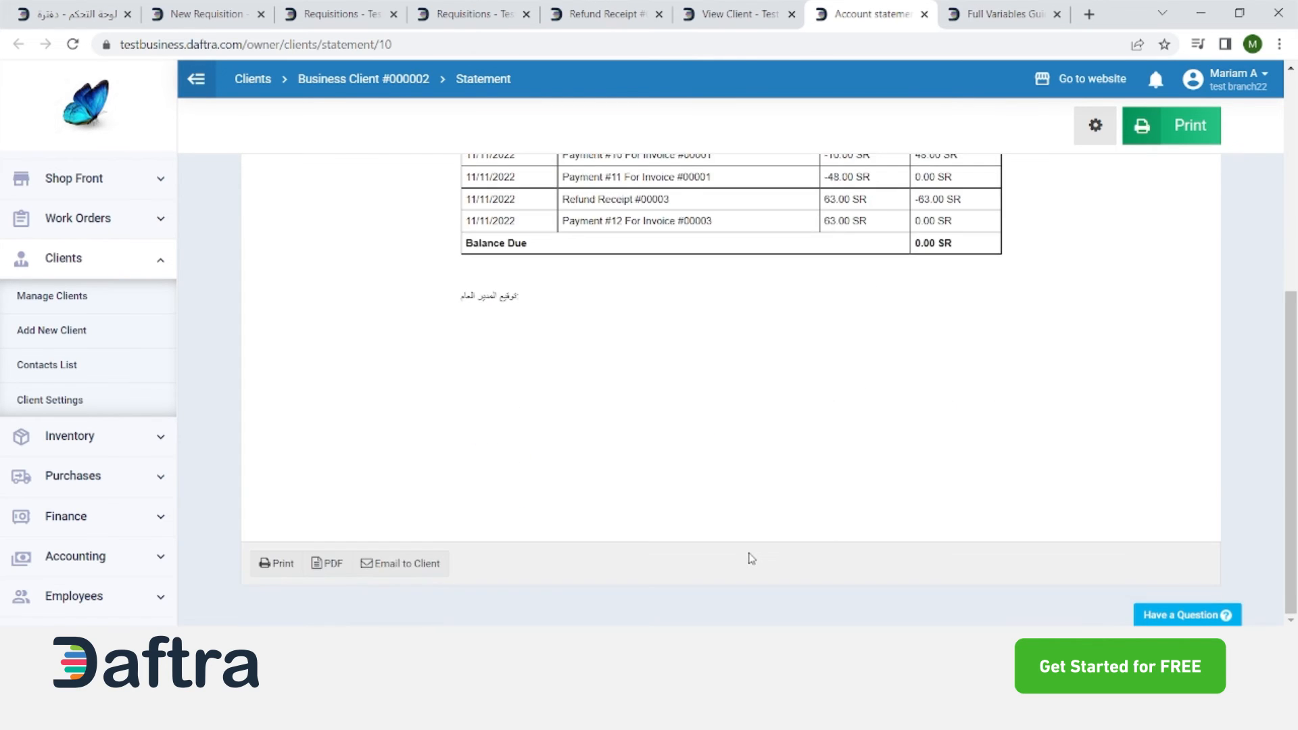
{"action": "scroll", "coordinate": [752, 558], "scroll_direction": "up", "scroll_amount": 5}
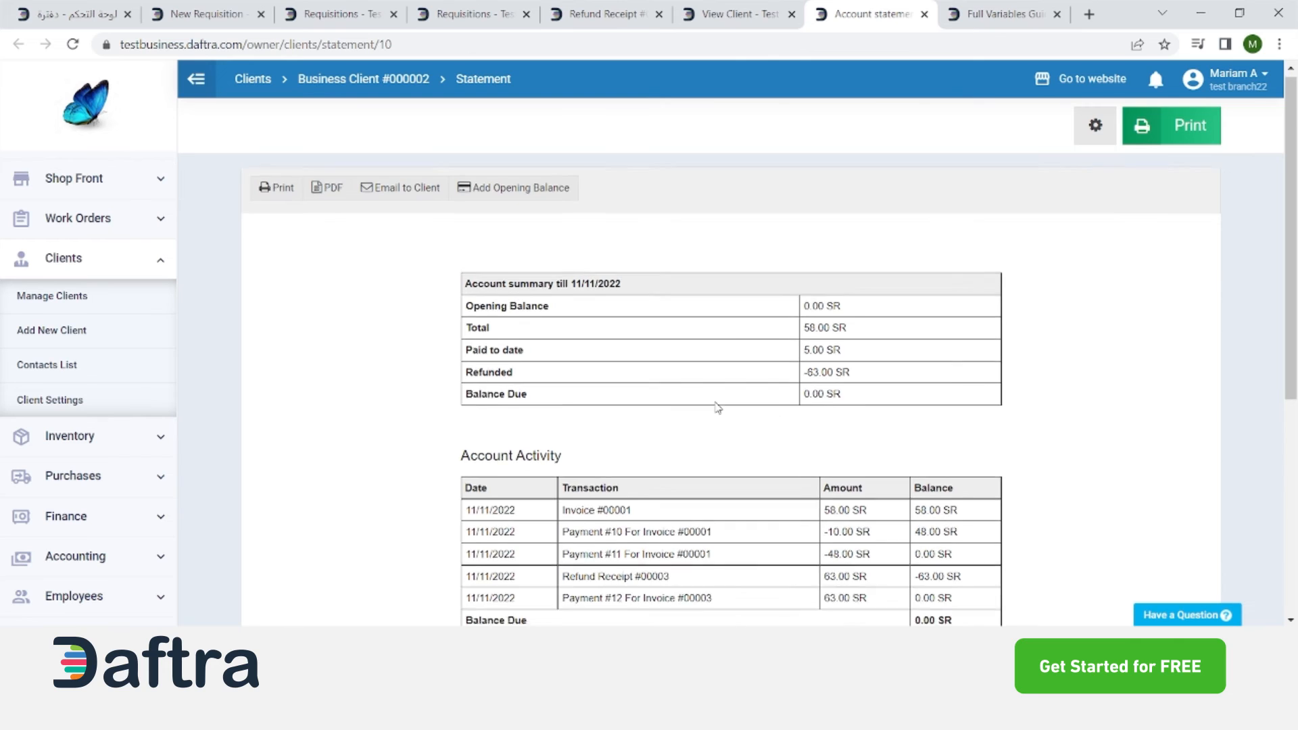
{"action": "scroll", "coordinate": [703, 466], "scroll_direction": "down", "scroll_amount": 5}
{"action": "scroll", "coordinate": [537, 350], "scroll_direction": "up", "scroll_amount": 5}
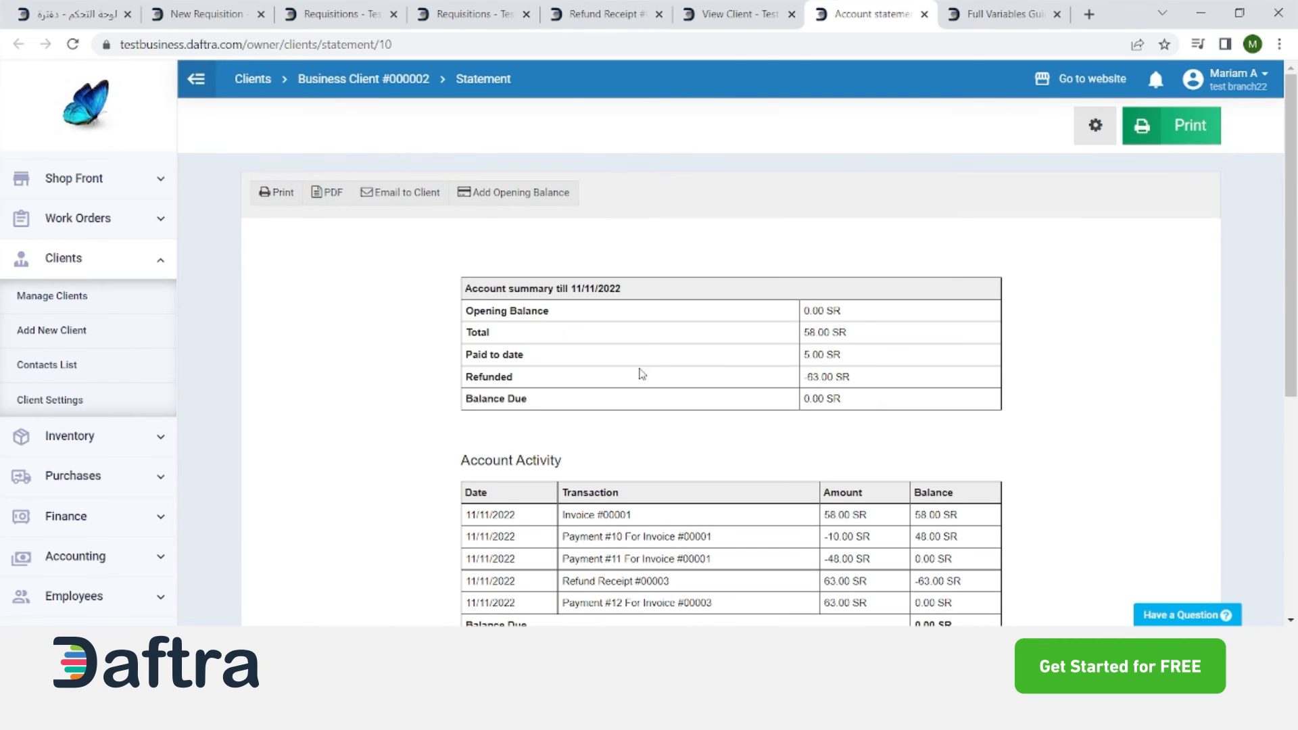
Review the statement settings for the custom header, custom footer and placeholders, and go back without saving
{"action": "left_click", "coordinate": [1099, 139]}
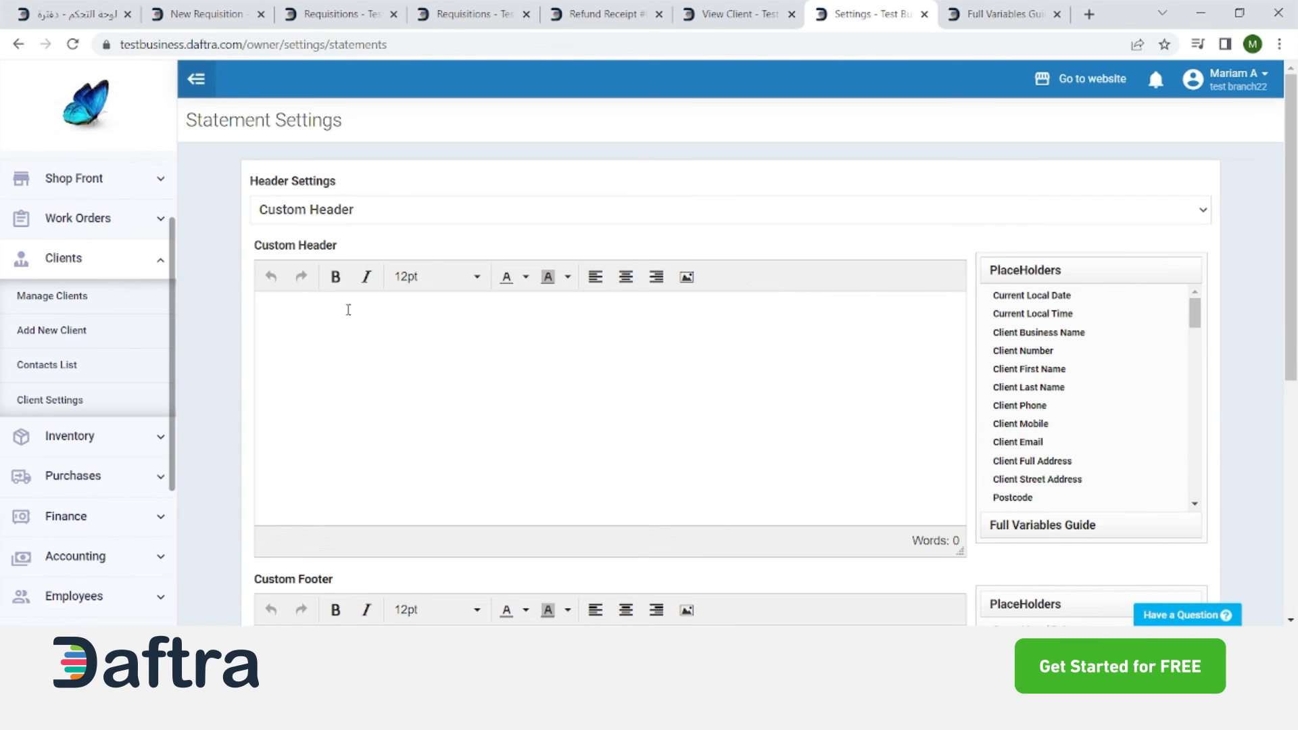
{"action": "scroll", "coordinate": [375, 360], "scroll_direction": "down", "scroll_amount": 6}
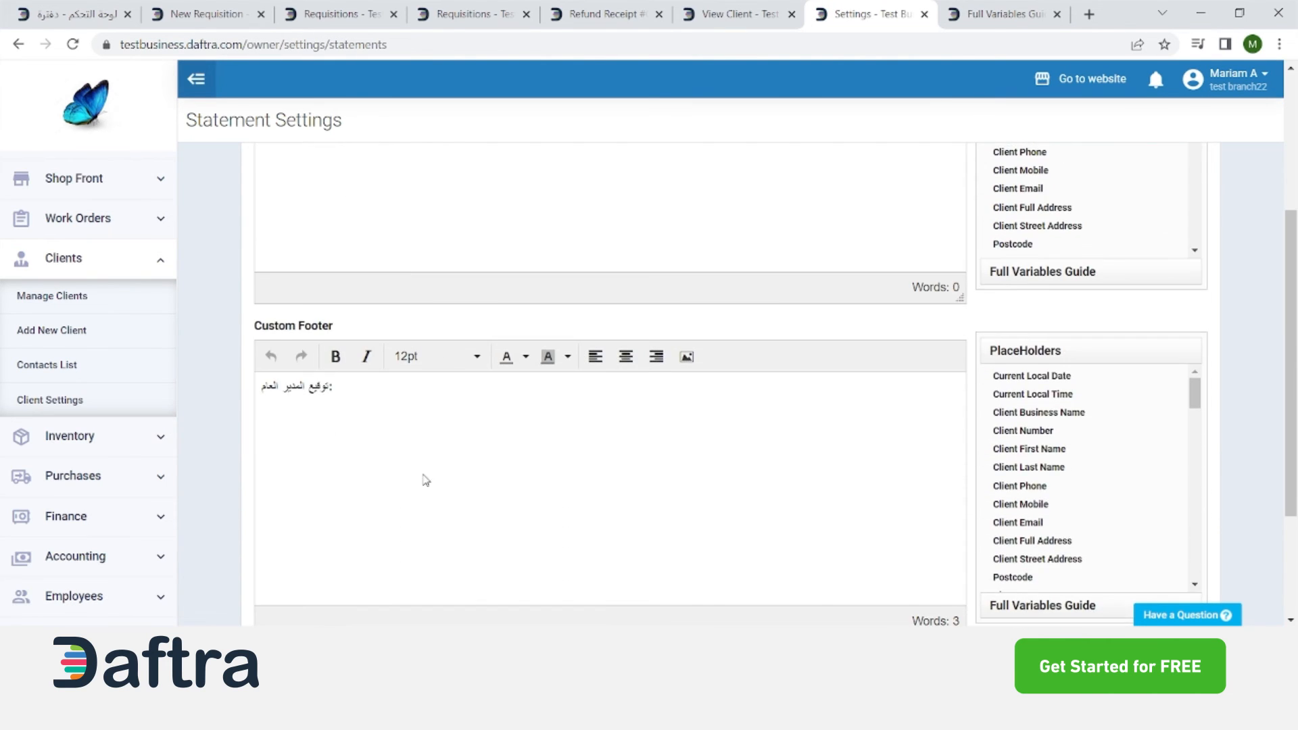
{"action": "scroll", "coordinate": [386, 481], "scroll_direction": "up", "scroll_amount": 1}
{"action": "scroll", "coordinate": [388, 477], "scroll_direction": "up", "scroll_amount": 5}
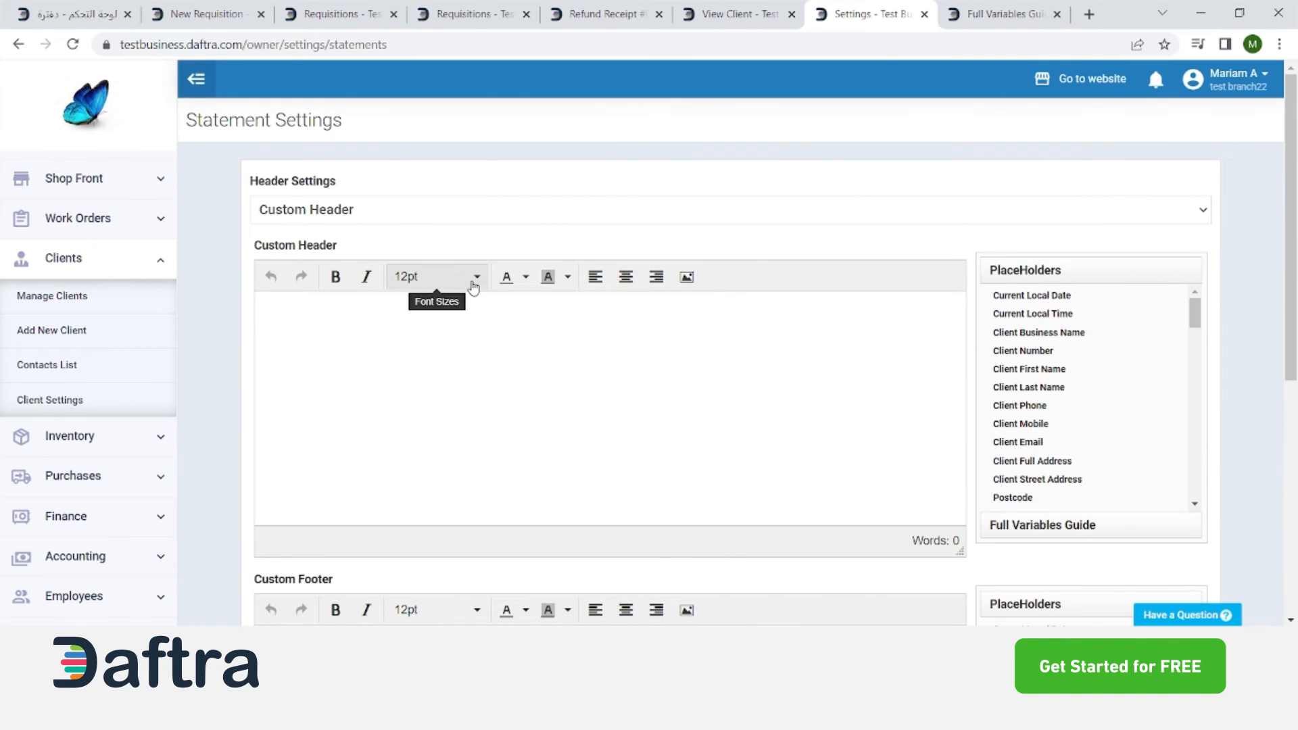
{"action": "scroll", "coordinate": [675, 307], "scroll_direction": "down", "scroll_amount": 3}
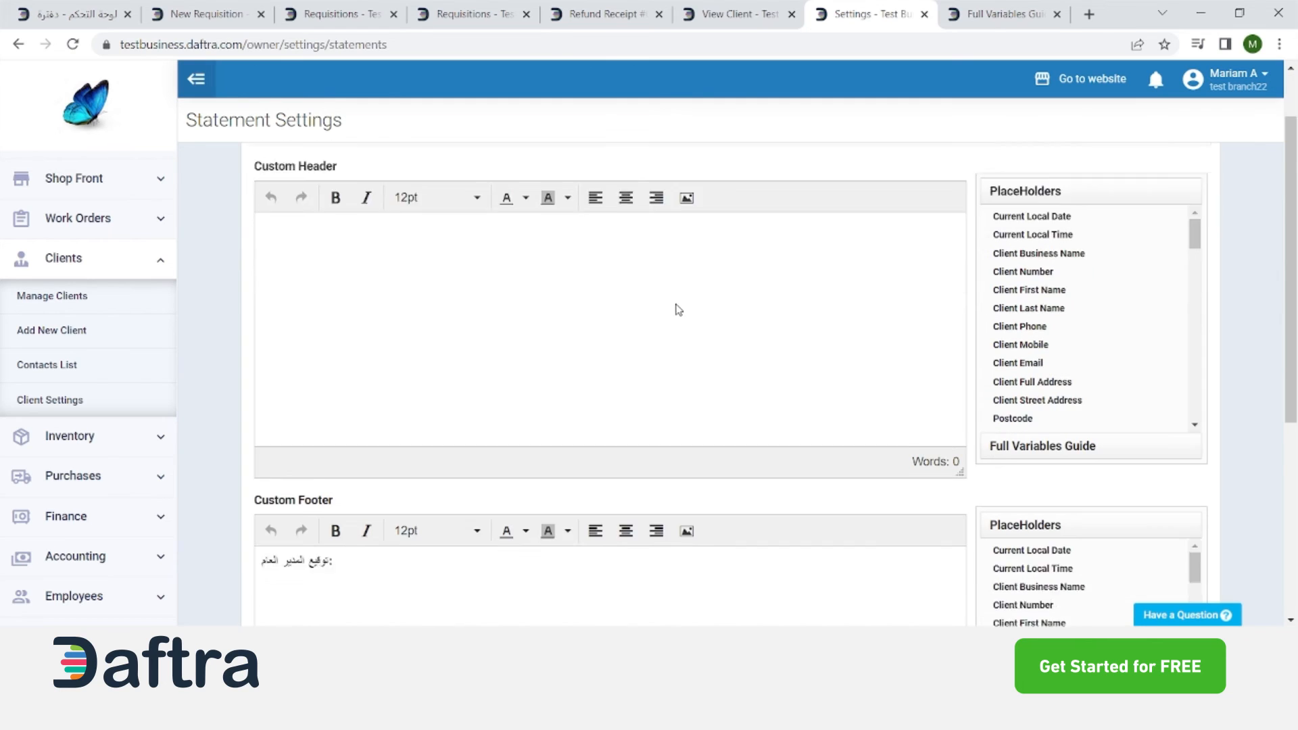
{"action": "scroll", "coordinate": [687, 443], "scroll_direction": "down", "scroll_amount": 4}
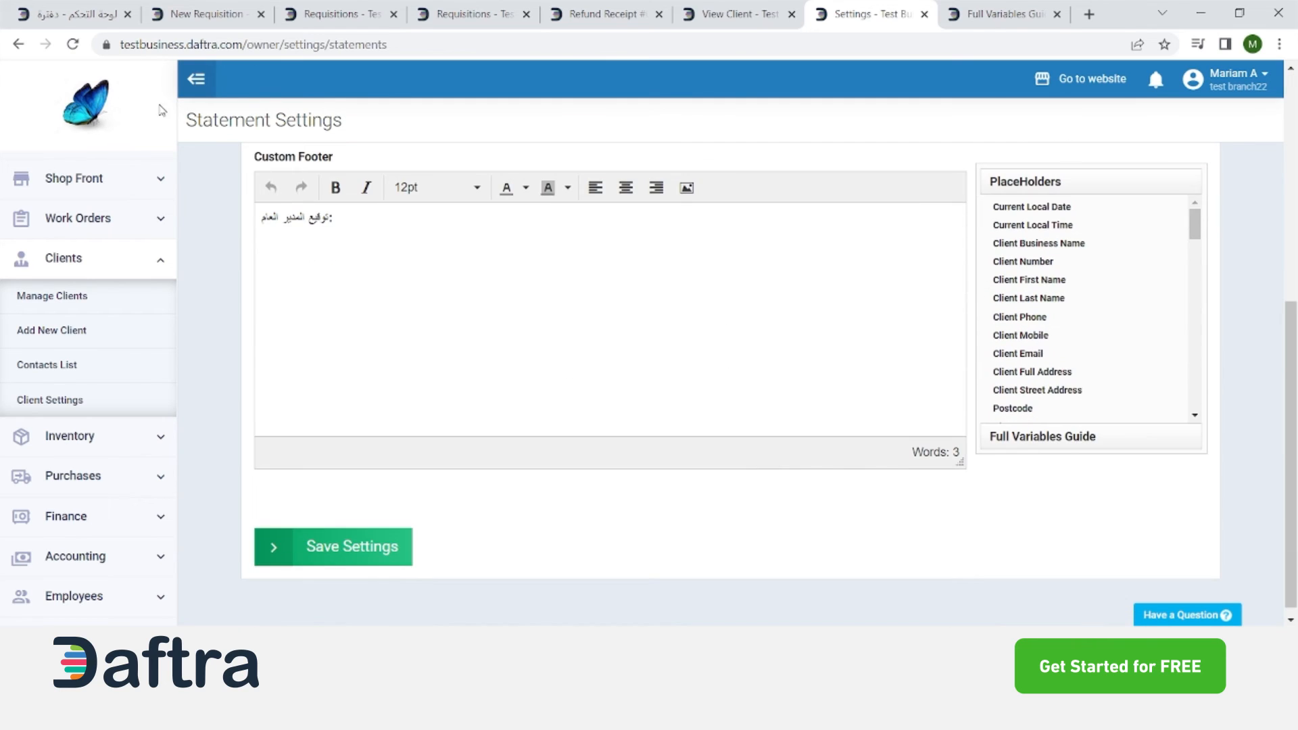
{"action": "left_click", "coordinate": [18, 45]}
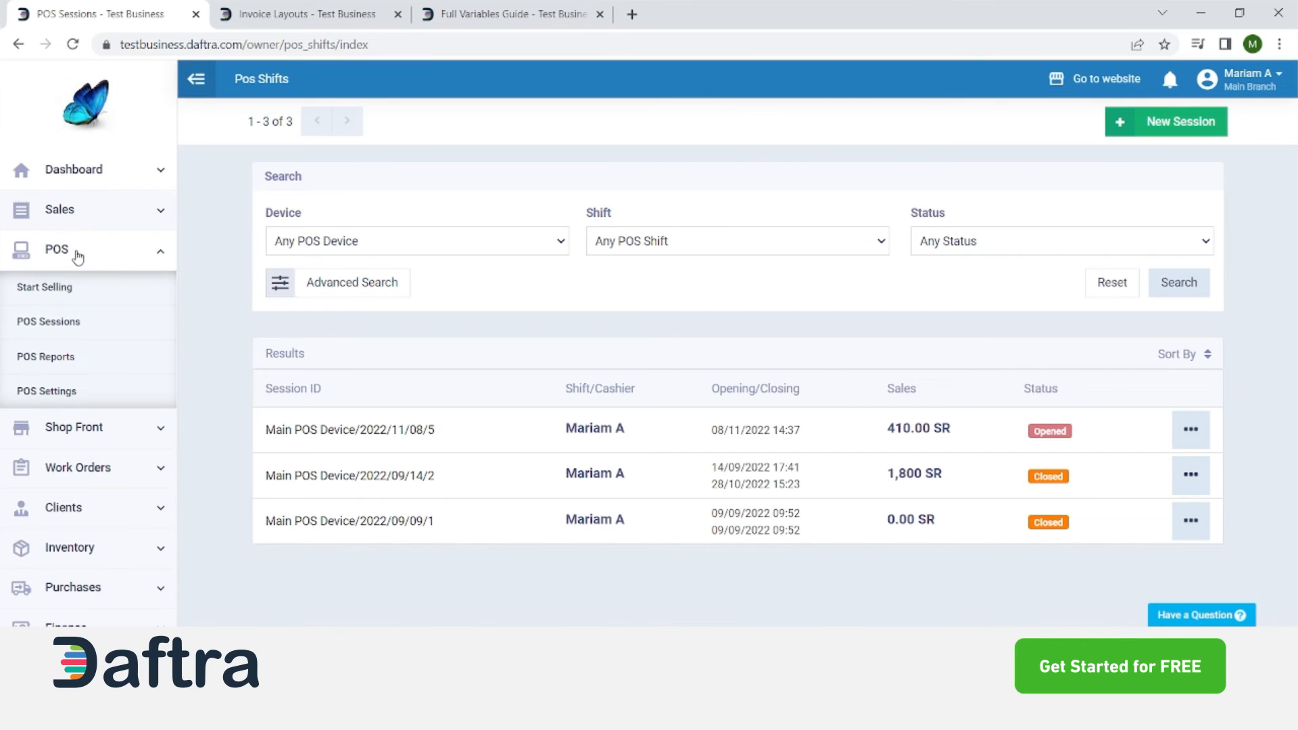
Open the general point of sale settings from the POS section
{"action": "scroll", "coordinate": [135, 386], "scroll_direction": "down", "scroll_amount": 3}
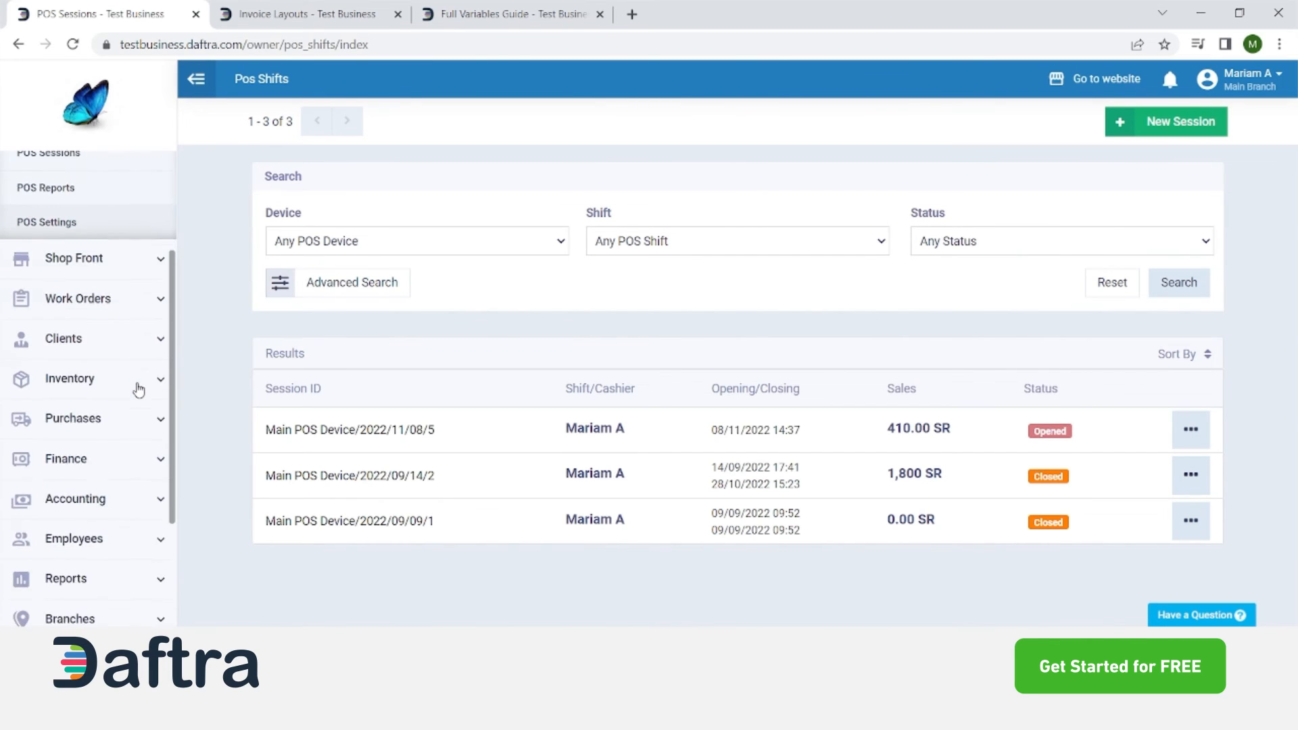
{"action": "scroll", "coordinate": [111, 332], "scroll_direction": "up", "scroll_amount": 3}
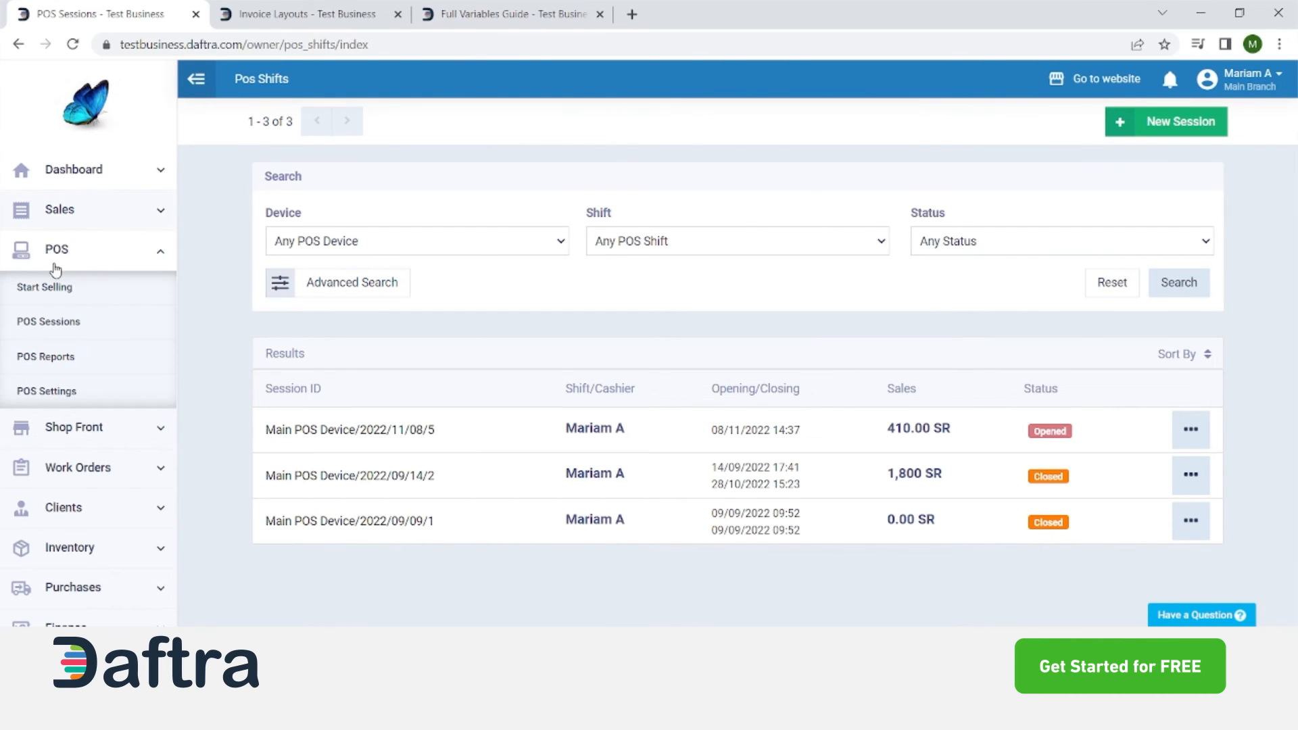
{"action": "left_click", "coordinate": [42, 391]}
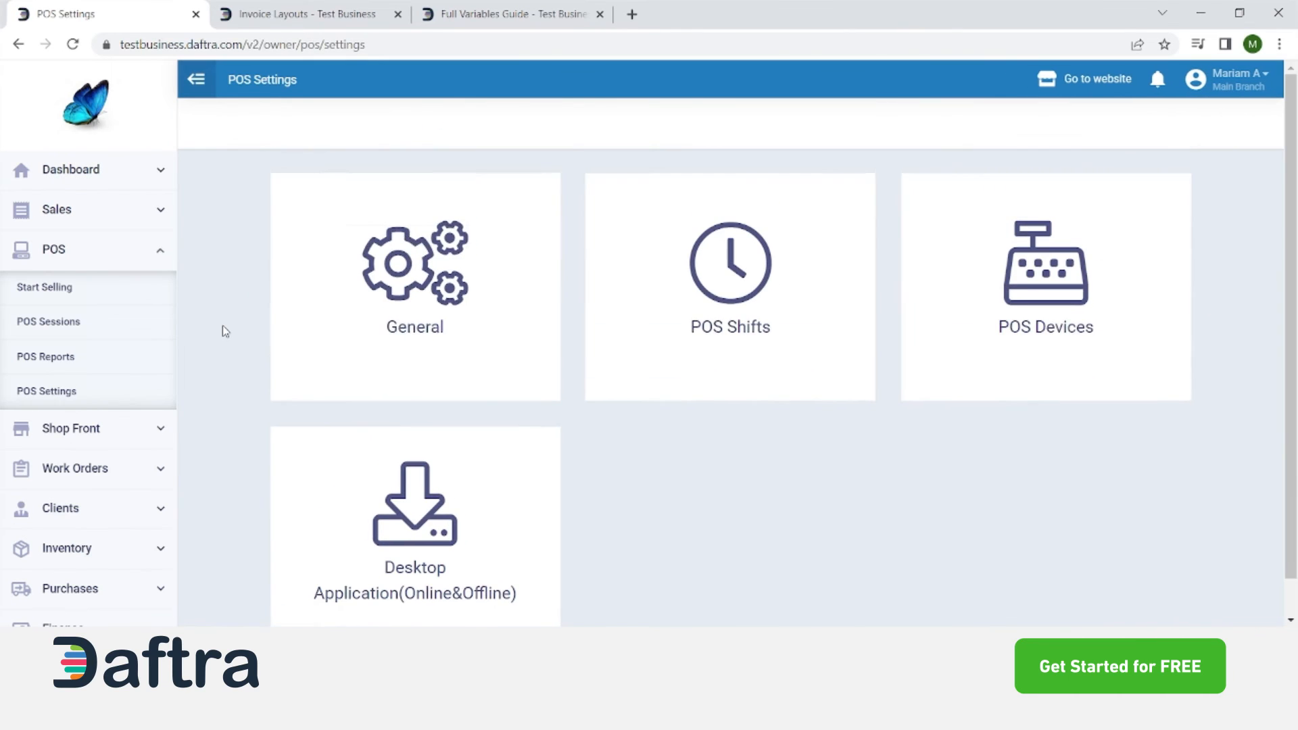
{"action": "left_click", "coordinate": [346, 370]}
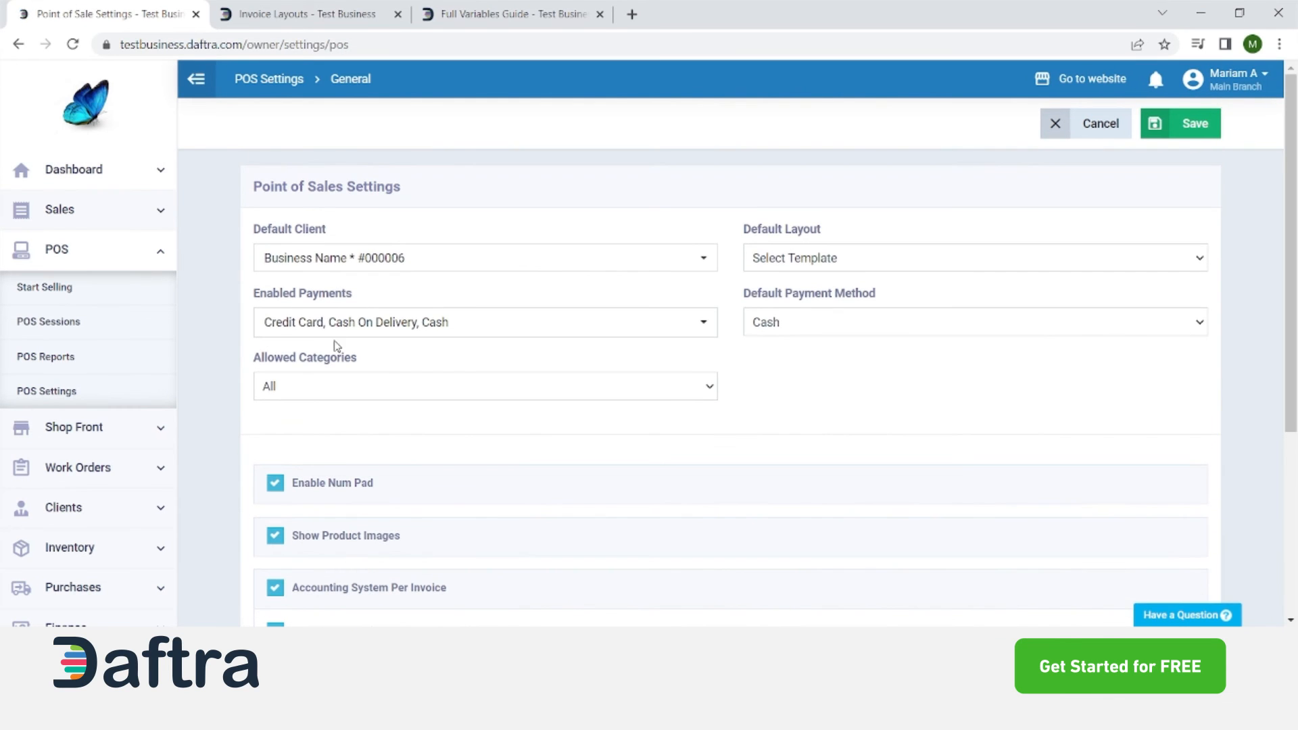
Check the choices for the POS default client and default layout, leaving both settings as they are
{"action": "left_click_drag", "start_coordinate": [249, 230], "coordinate": [374, 234]}
{"action": "left_click", "coordinate": [393, 266]}
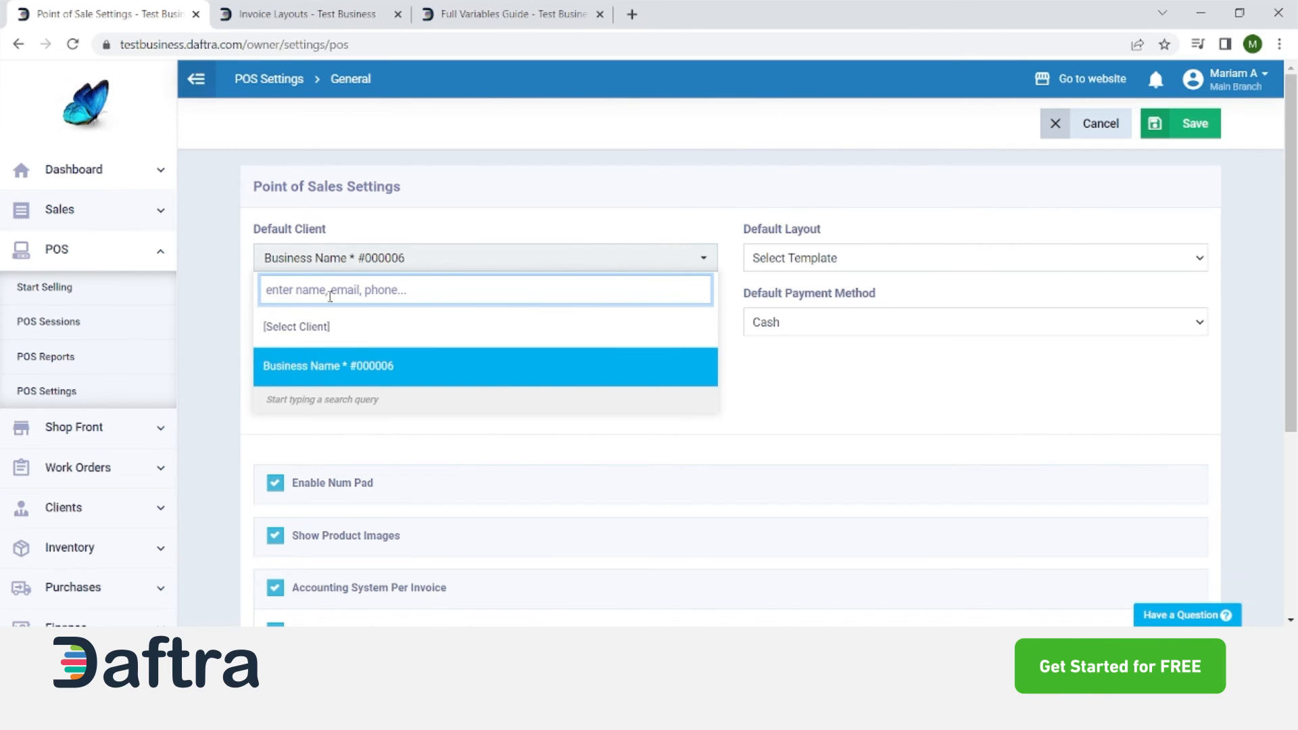
{"action": "left_click", "coordinate": [230, 284]}
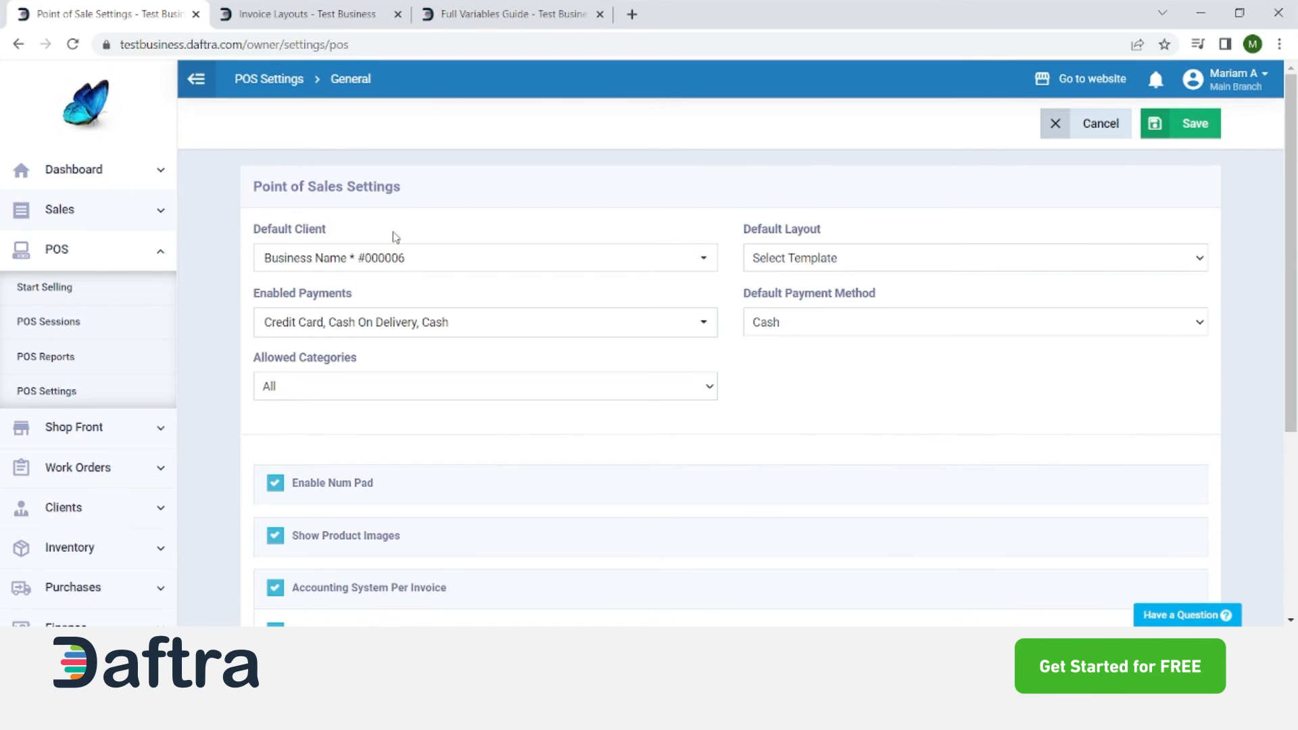
{"action": "left_click", "coordinate": [71, 212]}
{"action": "left_click", "coordinate": [73, 212]}
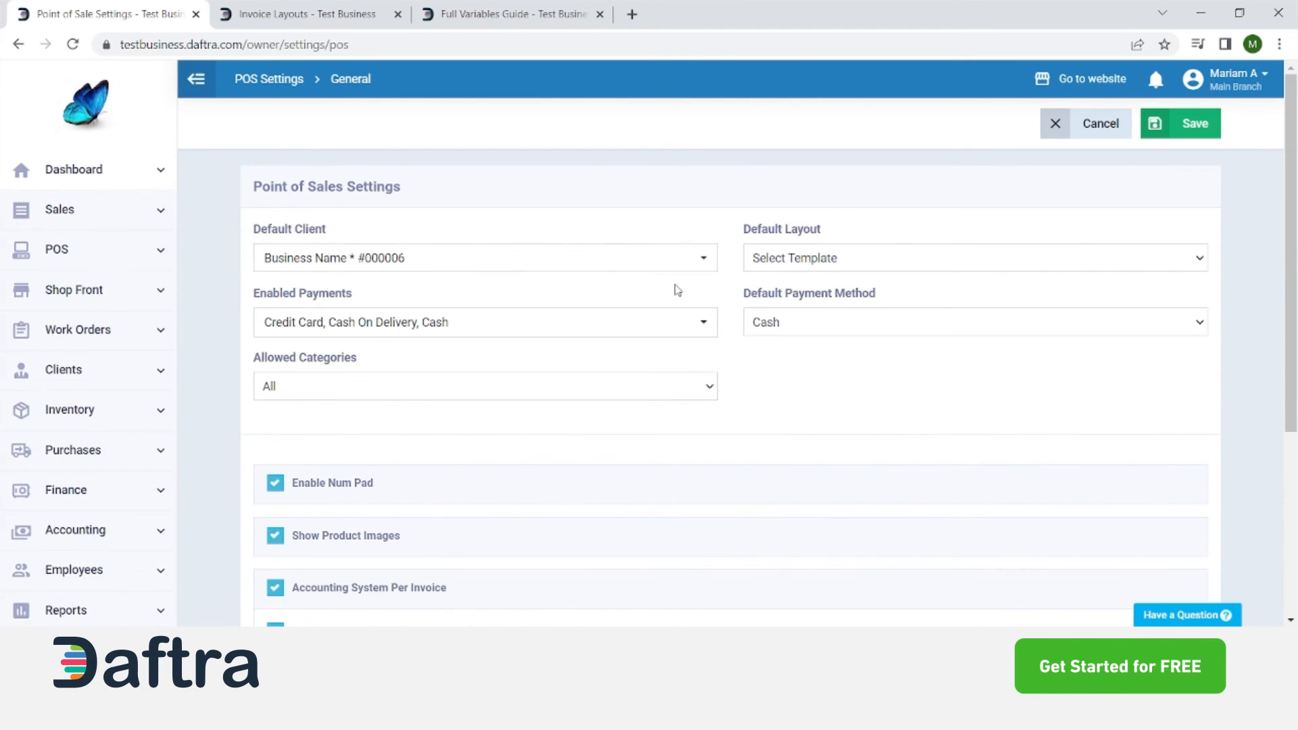
{"action": "left_click", "coordinate": [854, 265]}
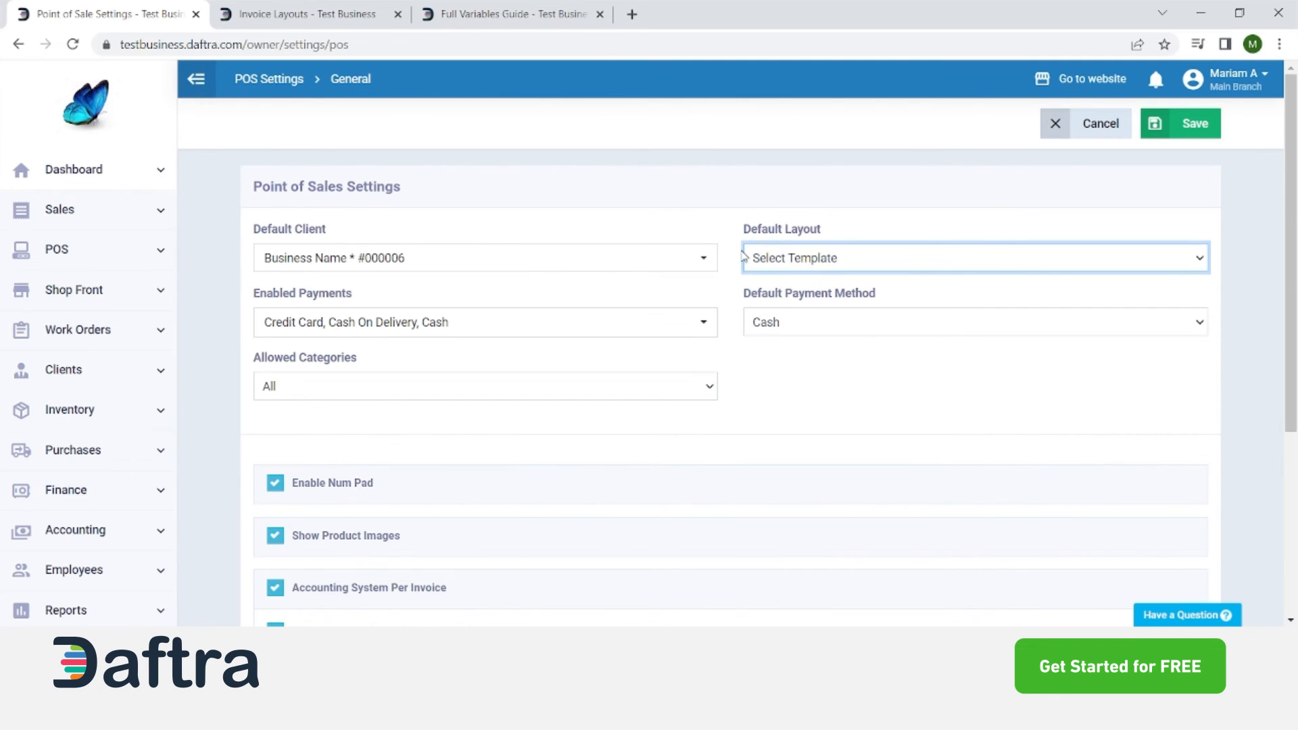
{"action": "left_click", "coordinate": [783, 289]}
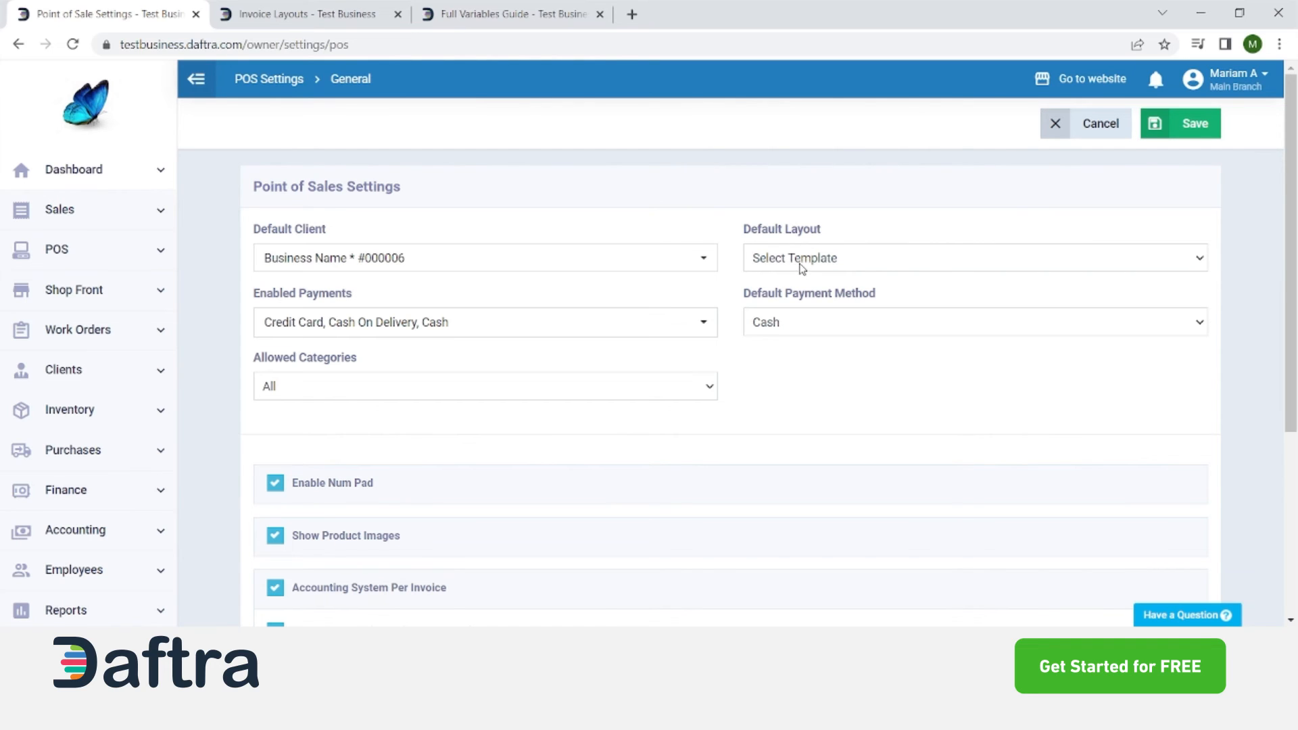
Open the printable templates page in a new browser tab, keeping the point of sale settings open
{"action": "scroll", "coordinate": [11, 527], "scroll_direction": "down", "scroll_amount": 3}
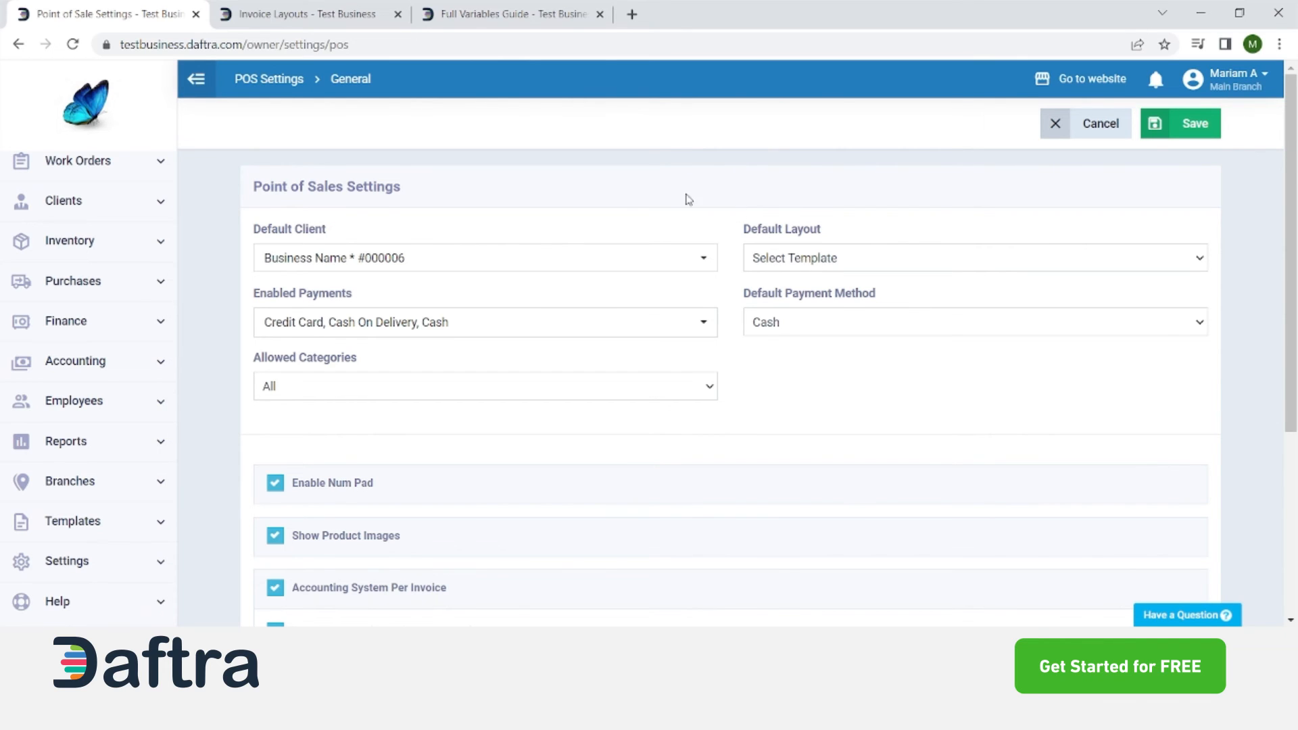
{"action": "scroll", "coordinate": [88, 514], "scroll_direction": "down", "scroll_amount": 1}
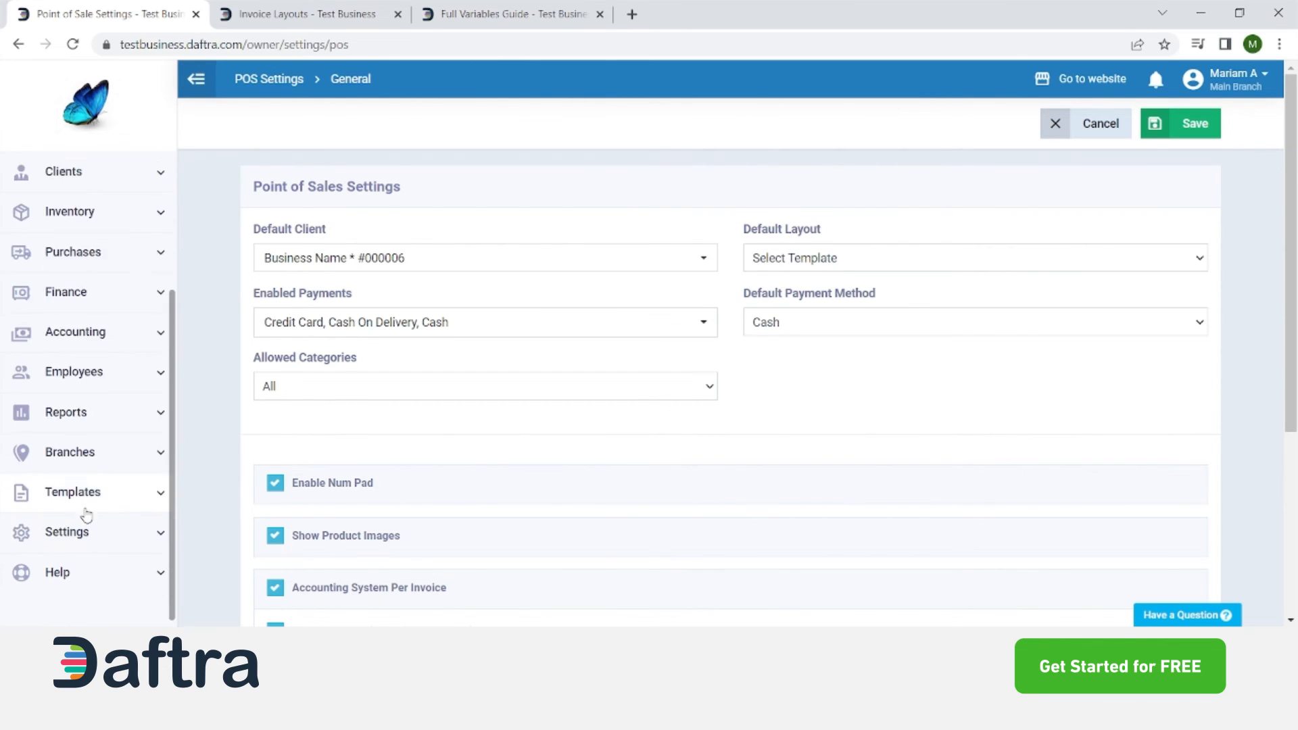
{"action": "left_click", "coordinate": [86, 504]}
{"action": "scroll", "coordinate": [99, 506], "scroll_direction": "down", "scroll_amount": 1}
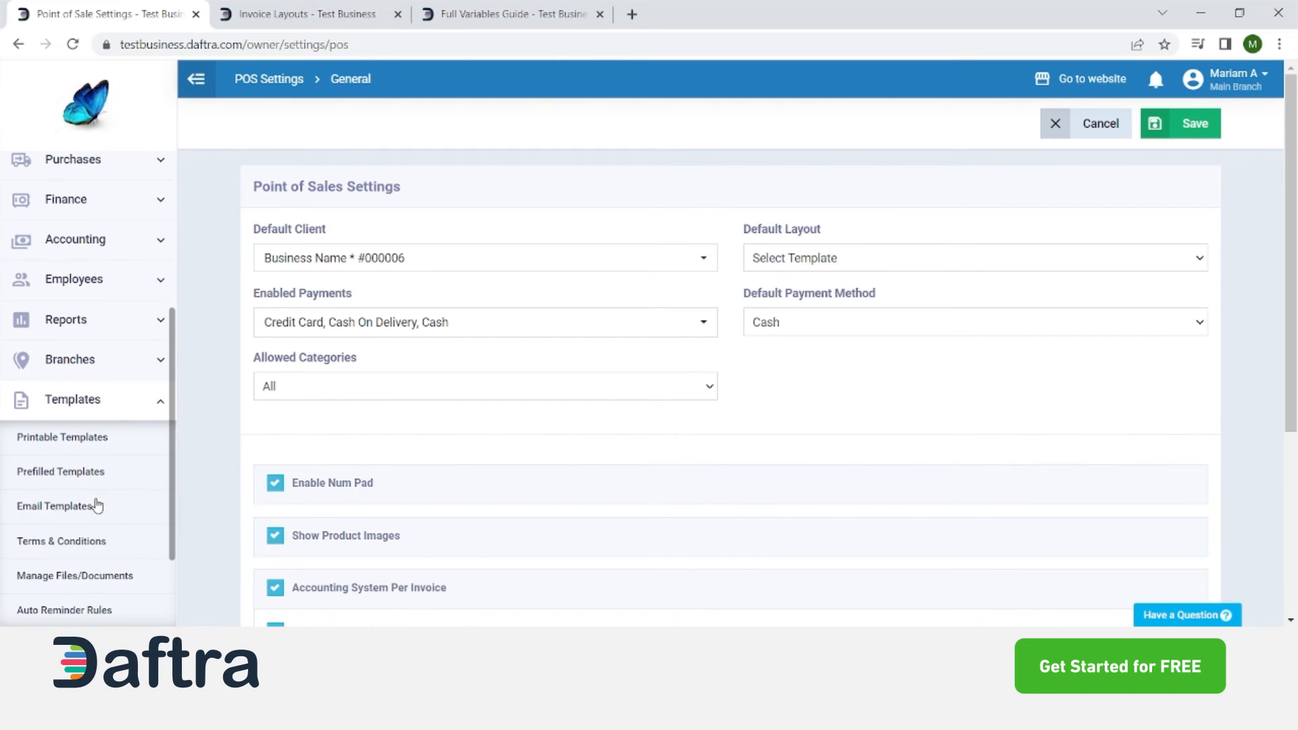
{"action": "left_click", "coordinate": [90, 450]}
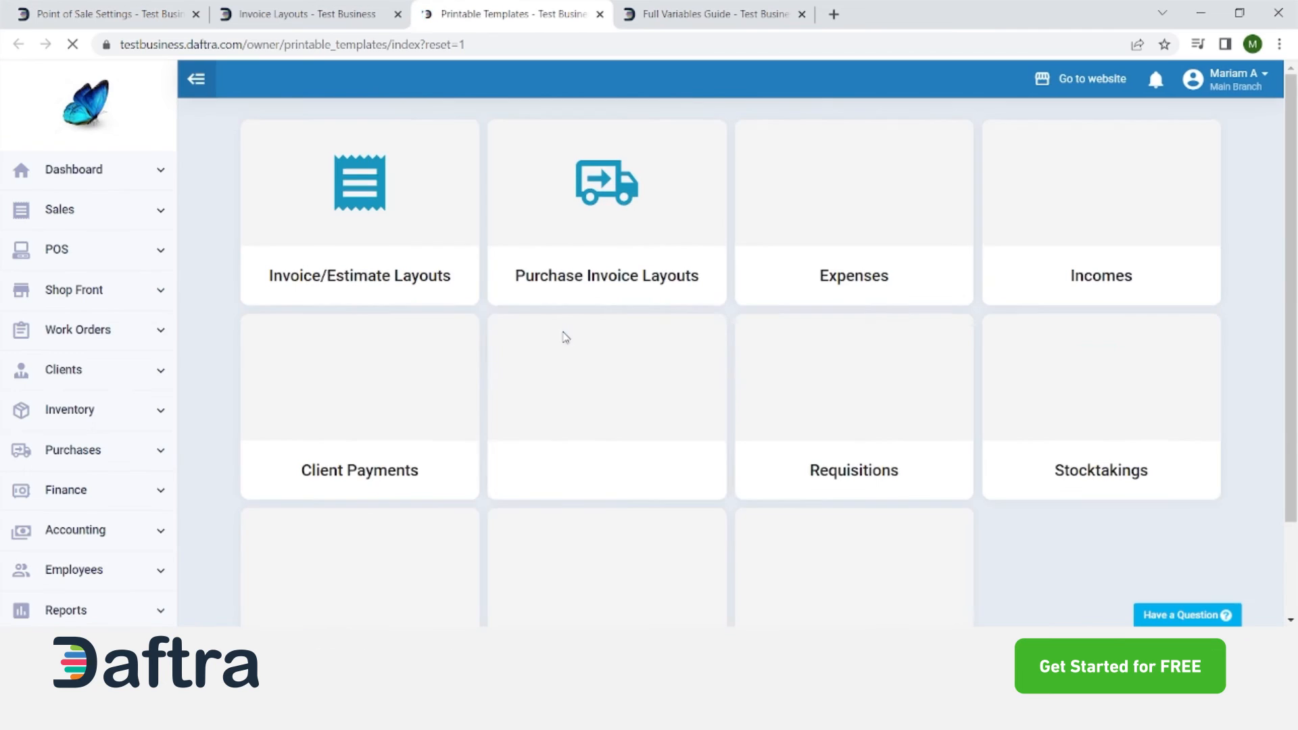
Switch to the open page for adding an invoice layout and browse the initial templates, including Receipt - POS
{"action": "left_click", "coordinate": [308, 14]}
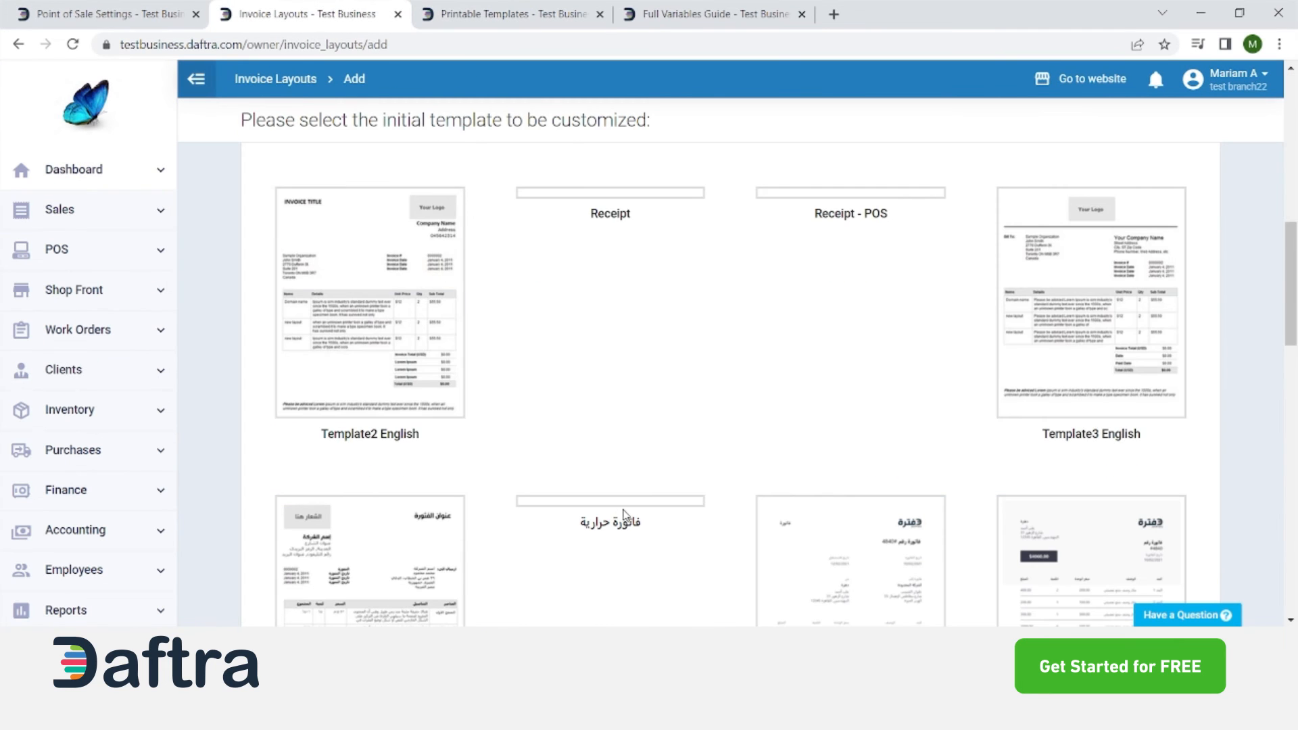
{"action": "scroll", "coordinate": [624, 514], "scroll_direction": "down", "scroll_amount": 10}
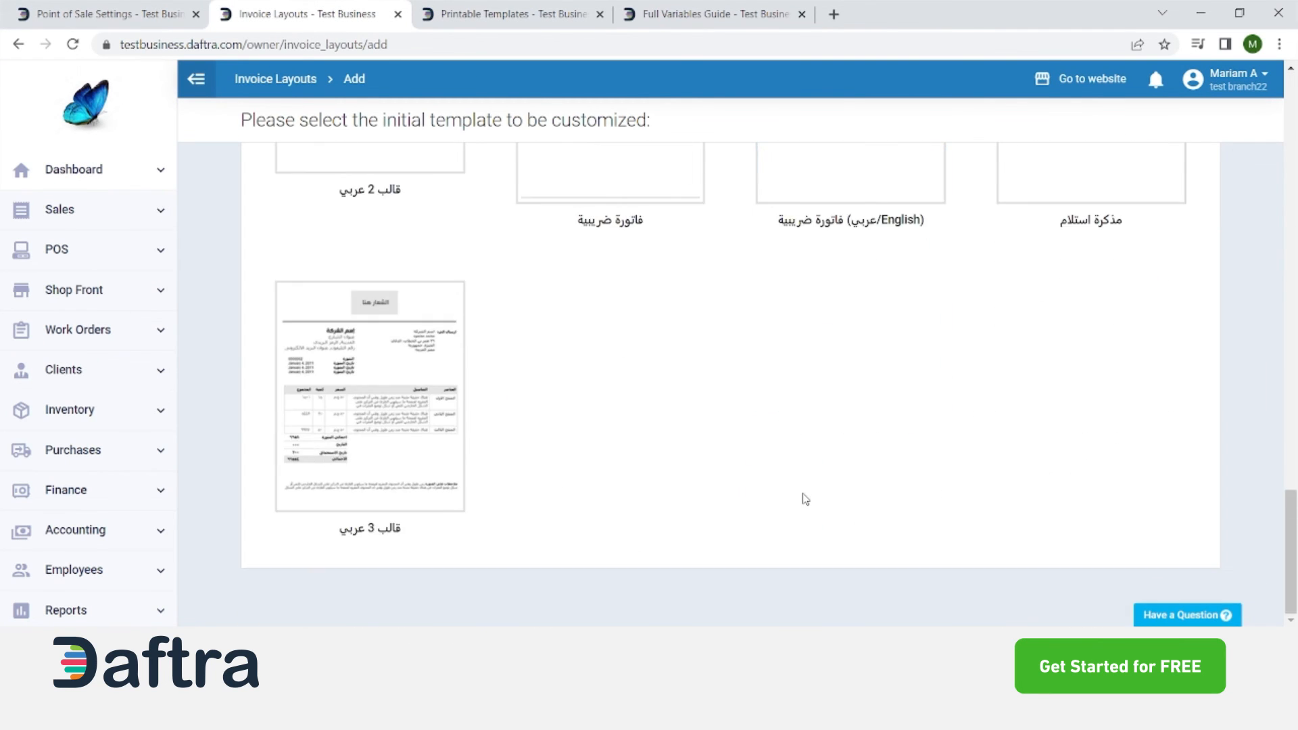
{"action": "scroll", "coordinate": [804, 499], "scroll_direction": "up", "scroll_amount": 10}
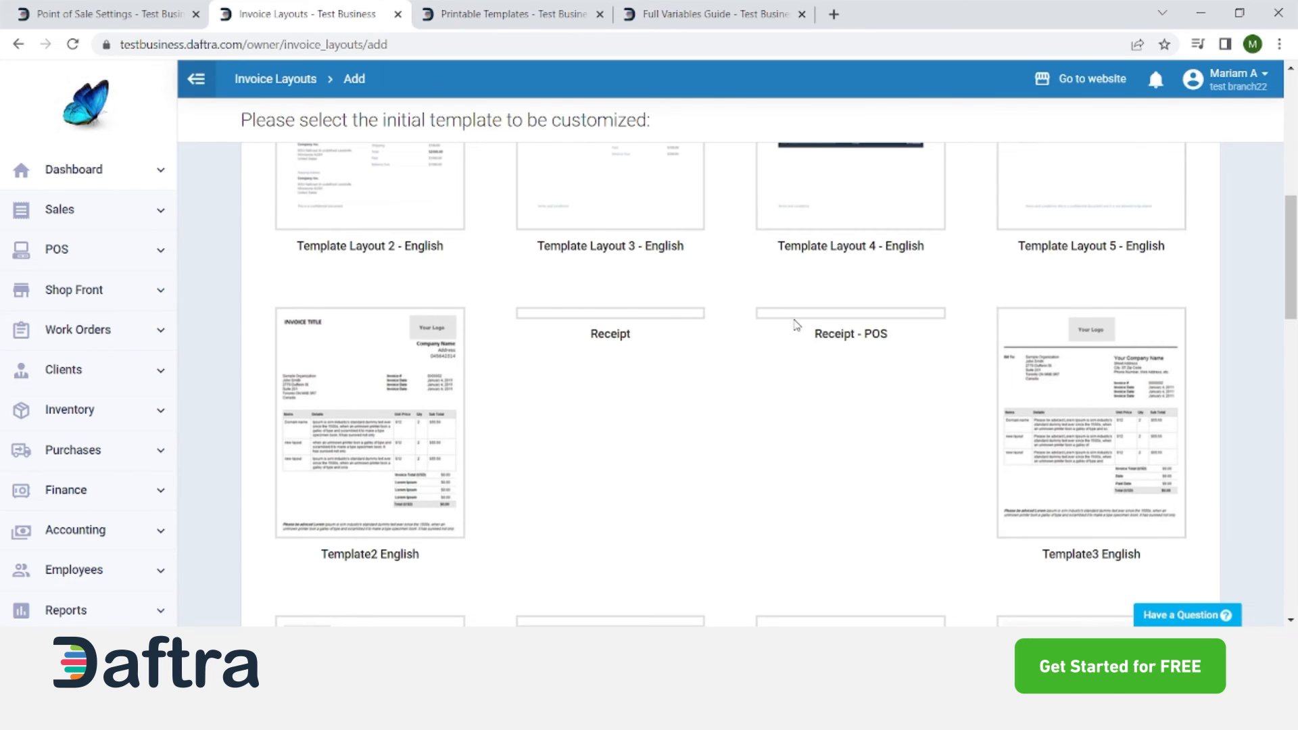
Open the Receipt - POS template in the custom invoice builder and review its layout
{"action": "left_click", "coordinate": [828, 326]}
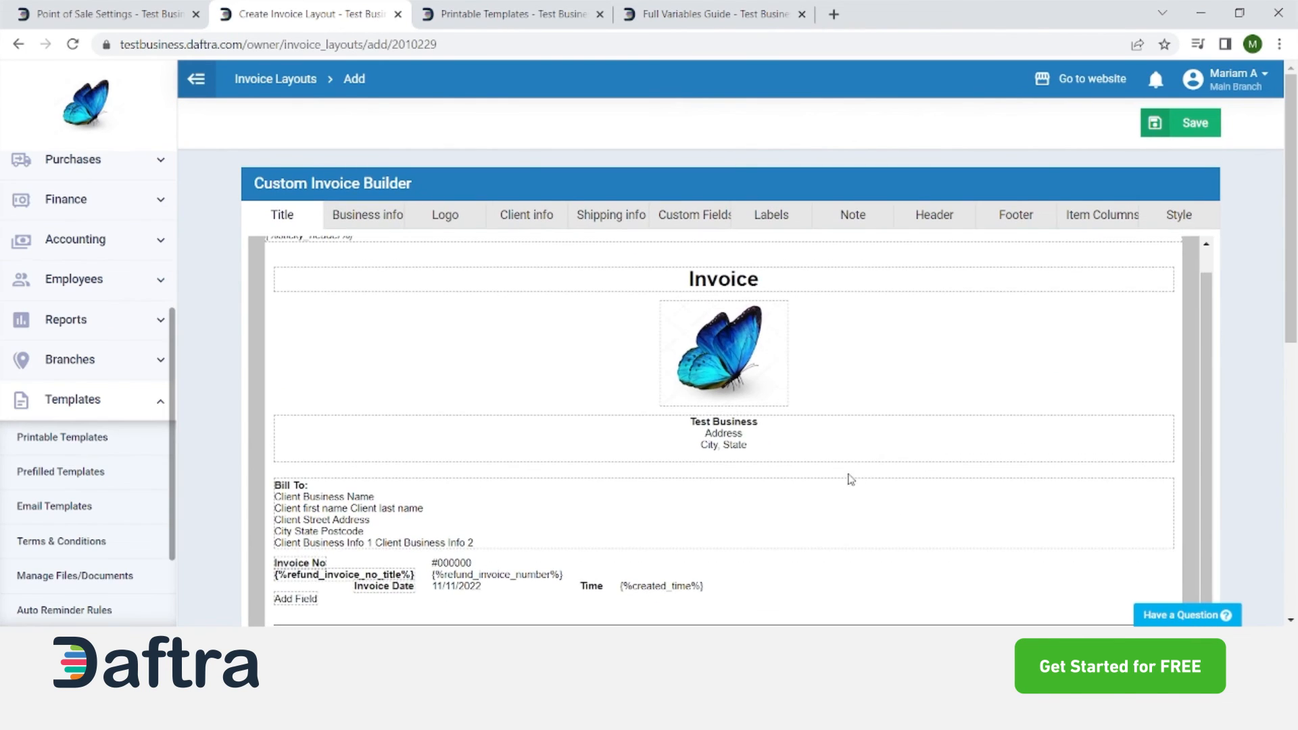
{"action": "scroll", "coordinate": [849, 477], "scroll_direction": "down", "scroll_amount": 6}
{"action": "scroll", "coordinate": [678, 549], "scroll_direction": "up", "scroll_amount": 2}
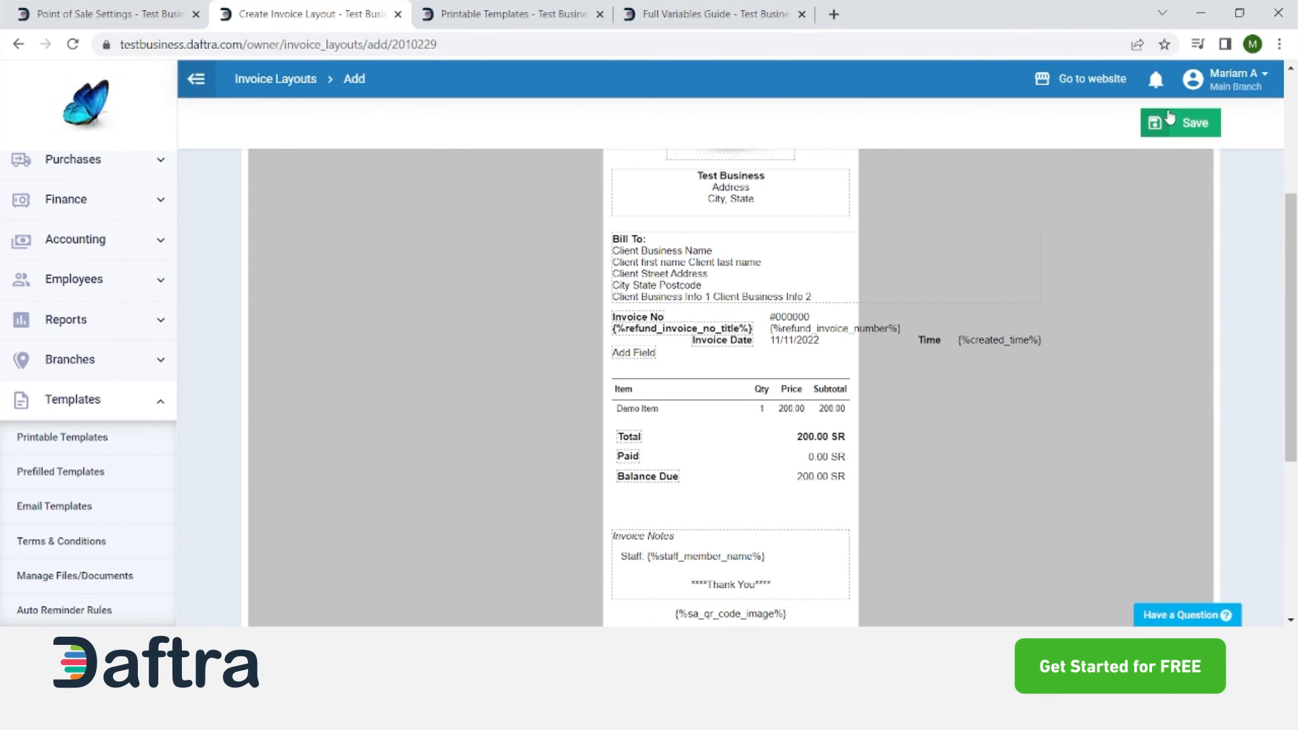
Return to the open point of sale settings and check the default layout choices and the Enabled Payments setting
{"action": "left_click", "coordinate": [468, 14]}
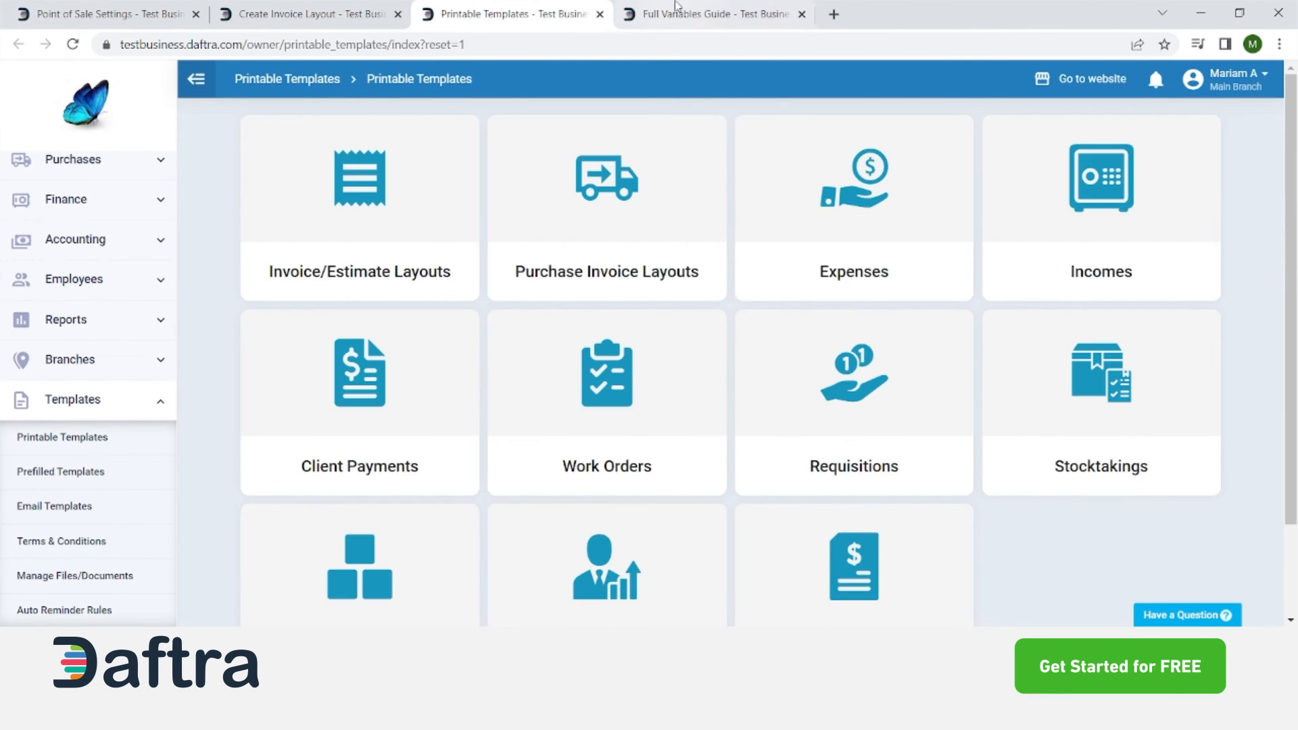
{"action": "left_click", "coordinate": [697, 8]}
{"action": "left_click", "coordinate": [325, 10]}
{"action": "left_click", "coordinate": [151, 8]}
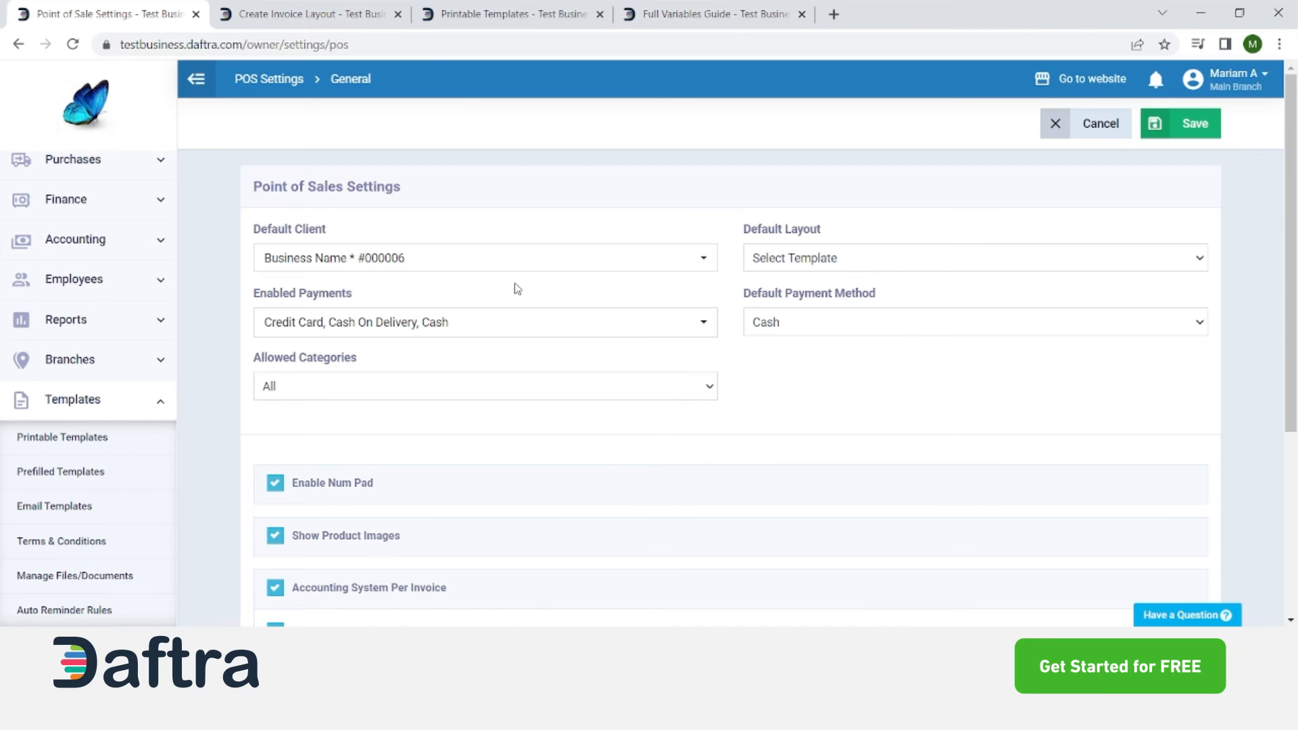
{"action": "left_click", "coordinate": [805, 264]}
{"action": "left_click", "coordinate": [775, 195]}
{"action": "left_click_drag", "start_coordinate": [365, 298], "coordinate": [217, 293]}
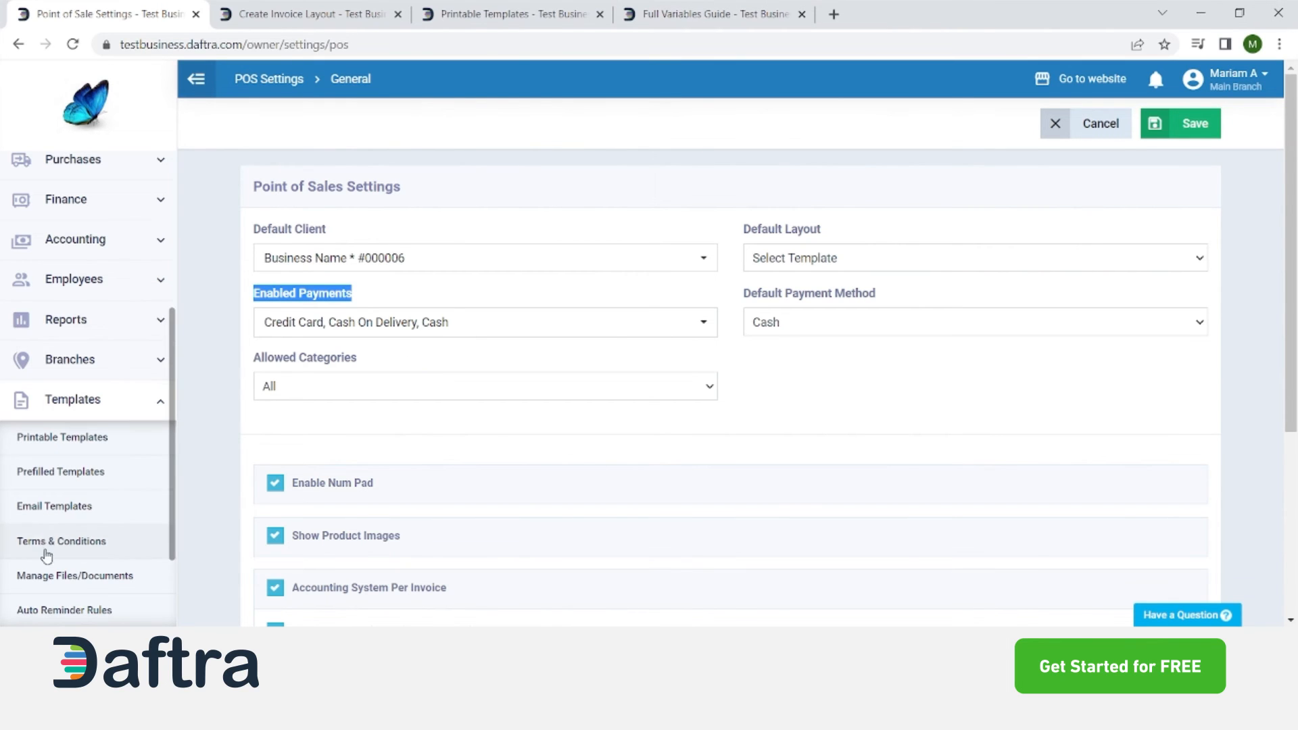
{"action": "scroll", "coordinate": [47, 564], "scroll_direction": "down", "scroll_amount": 3}
{"action": "left_click", "coordinate": [100, 531]}
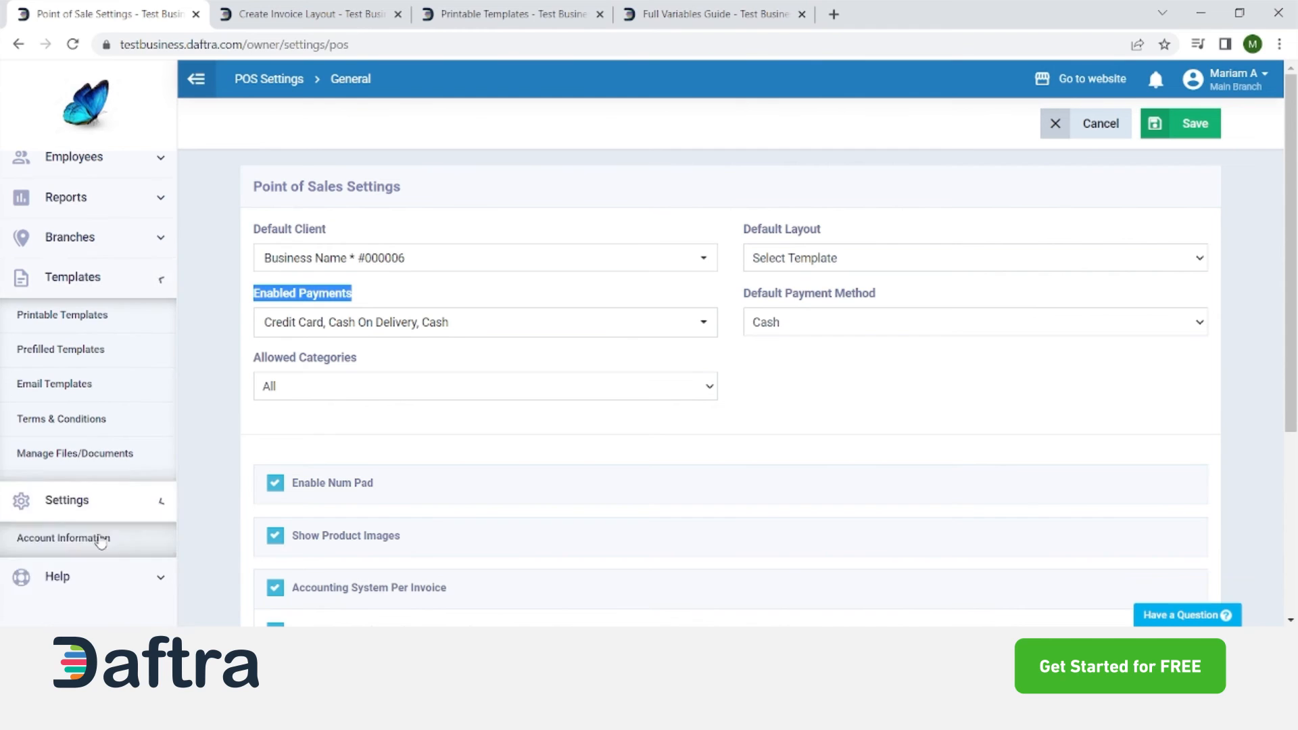
{"action": "left_click", "coordinate": [125, 328]}
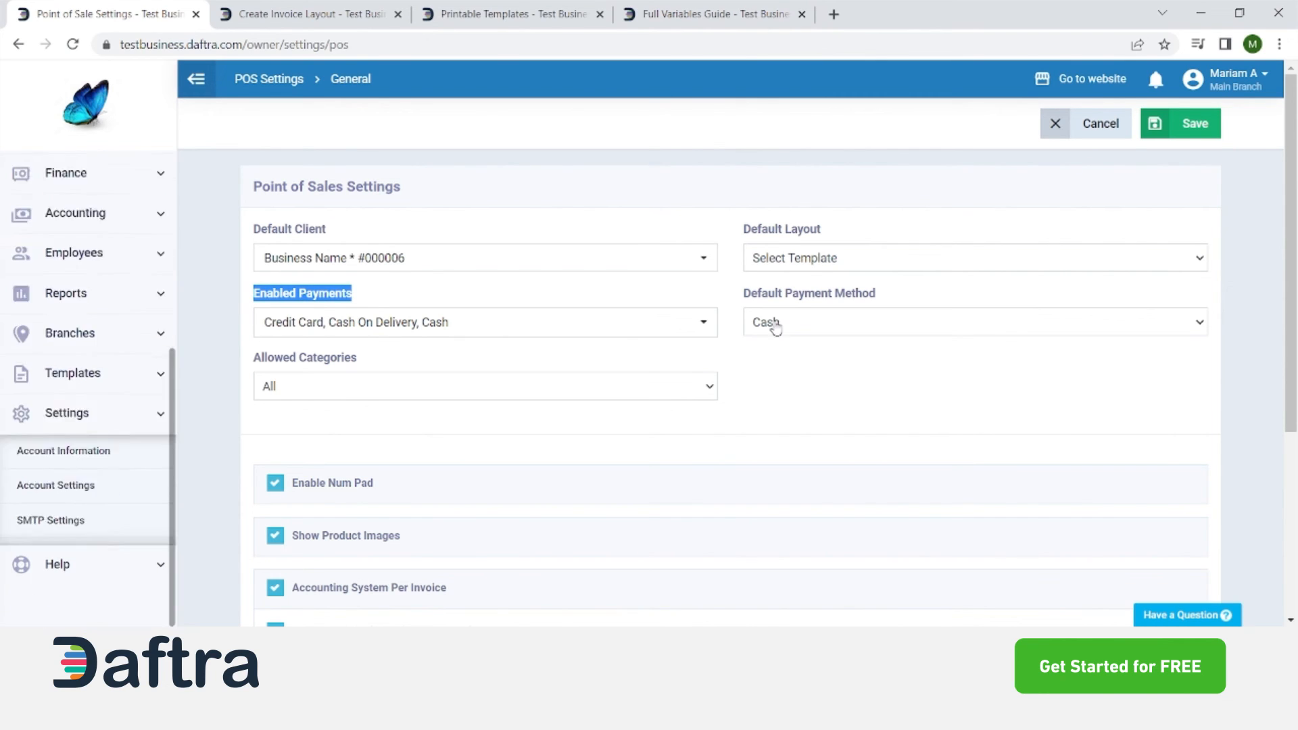
Check the choices for the default payment method, keeping Cash
{"action": "left_click", "coordinate": [821, 322]}
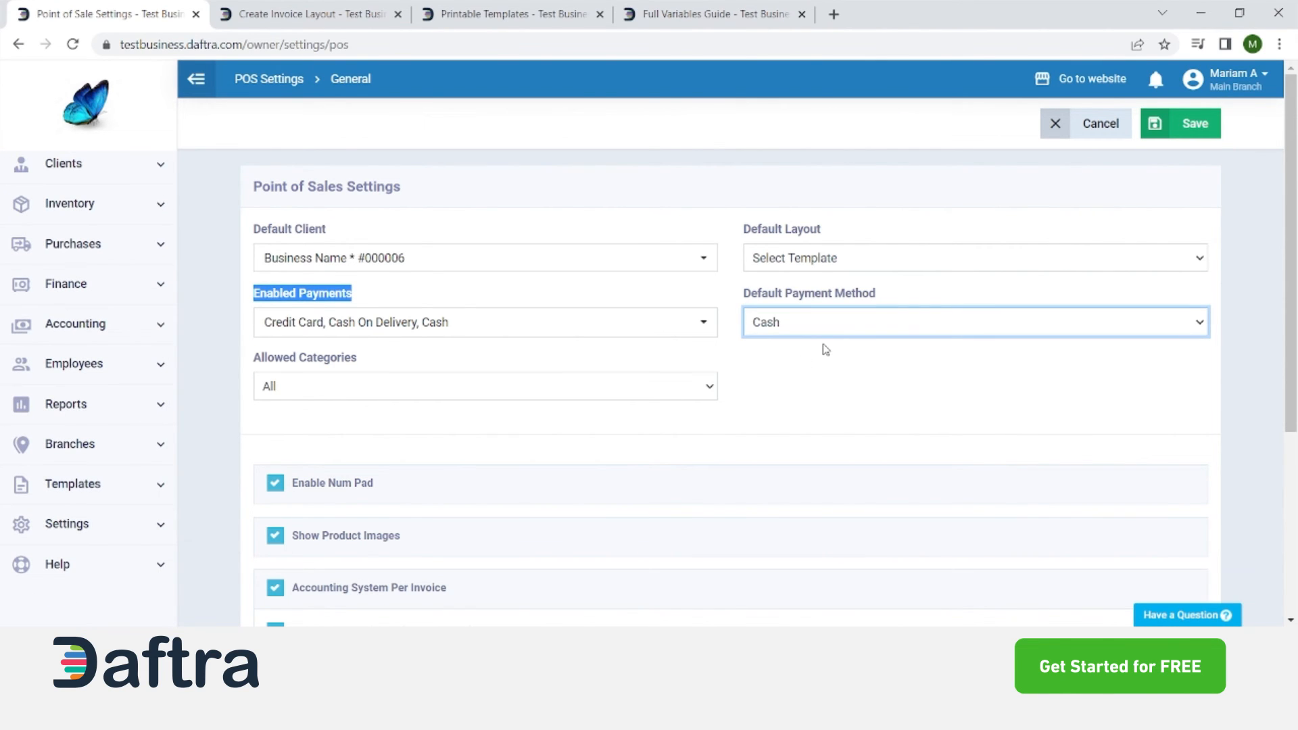
{"action": "left_click", "coordinate": [795, 410]}
Try All Except for the allowed categories, view the categories that can be excluded, and restore the setting to All
{"action": "left_click", "coordinate": [376, 392]}
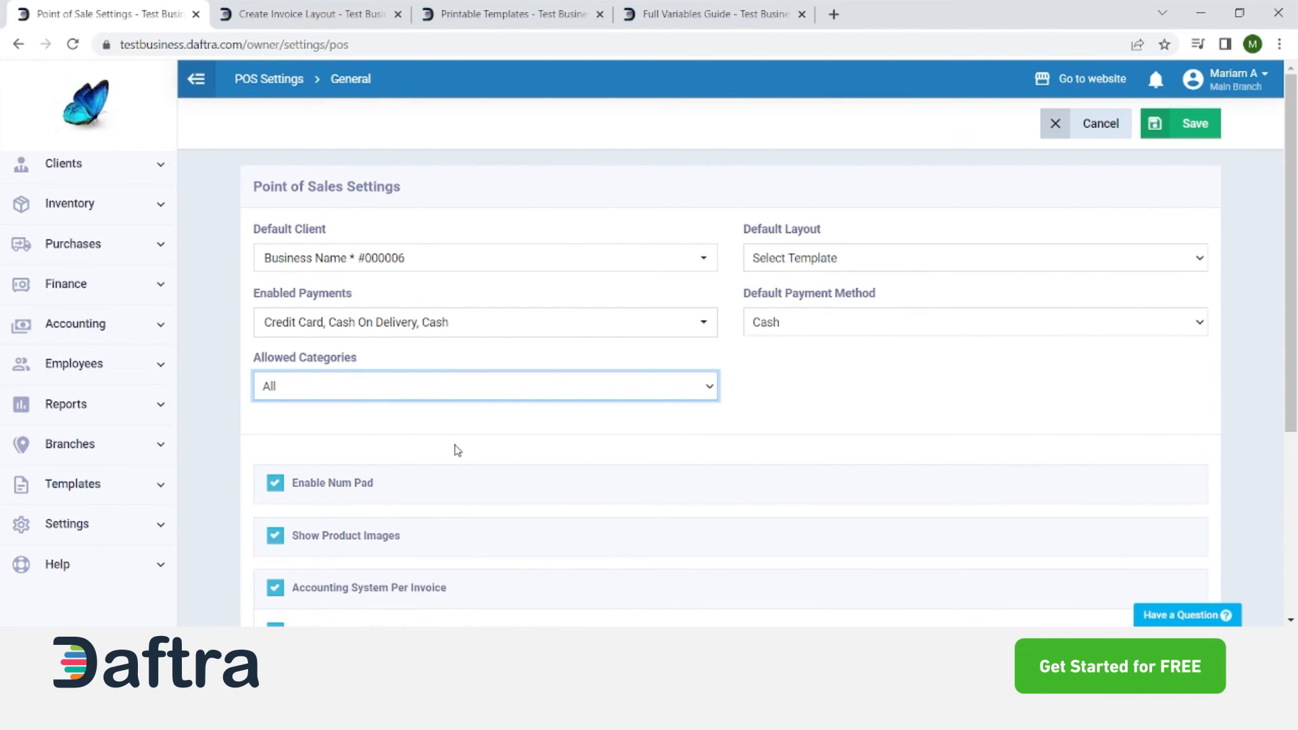
{"action": "left_click", "coordinate": [332, 433]}
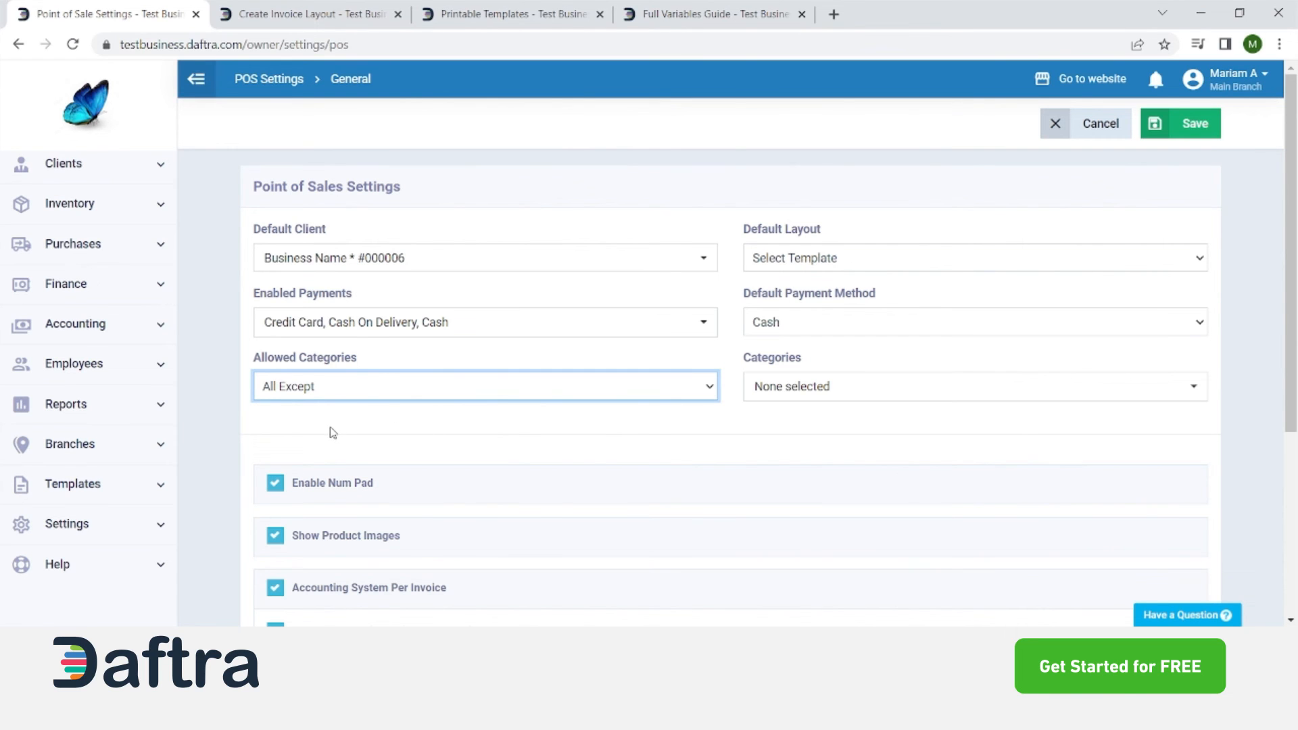
{"action": "left_click", "coordinate": [776, 392]}
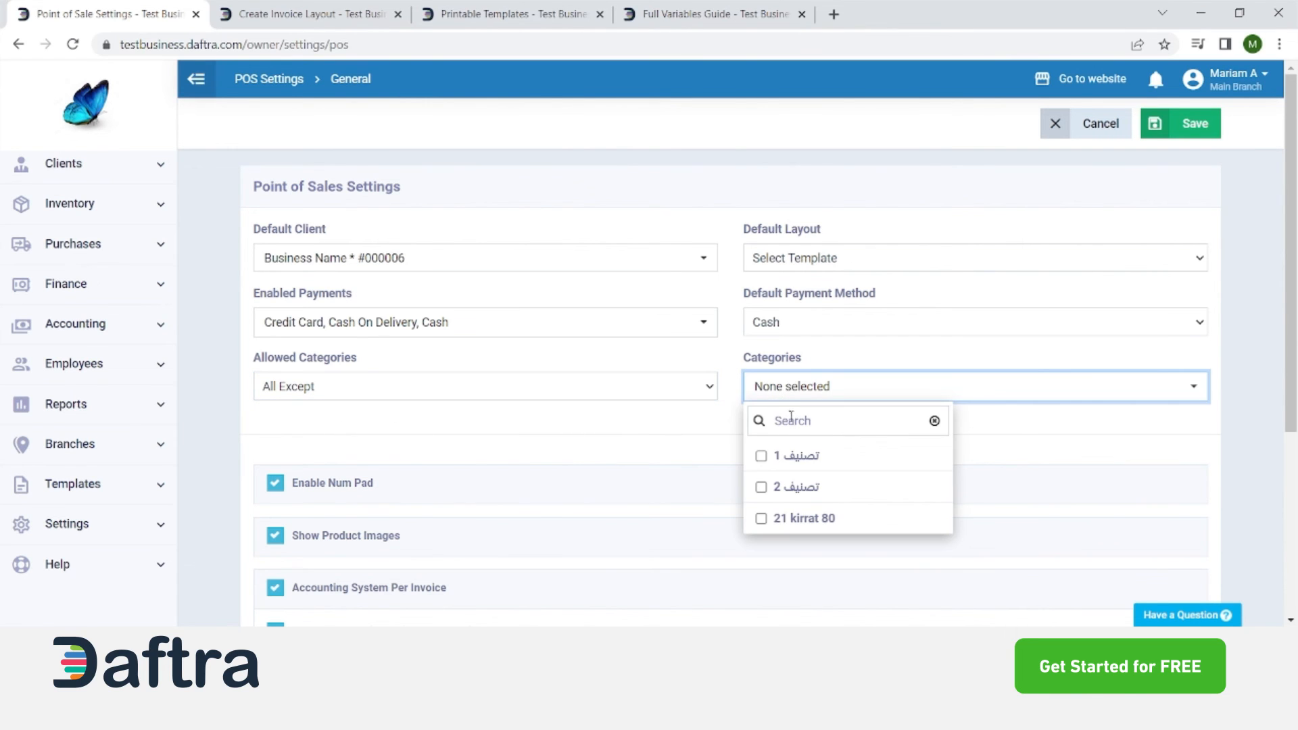
{"action": "left_click", "coordinate": [641, 387]}
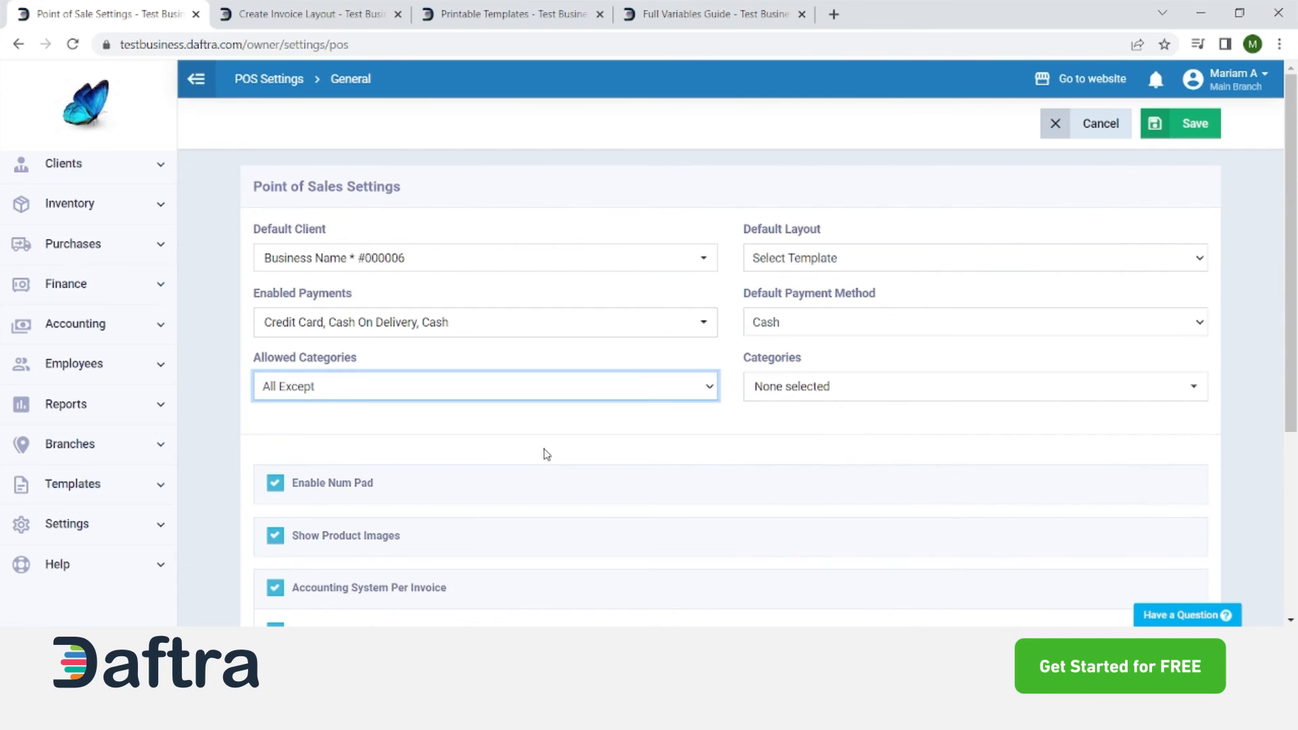
{"action": "left_click", "coordinate": [473, 449]}
{"action": "key", "text": "Up"}
{"action": "left_click", "coordinate": [426, 450]}
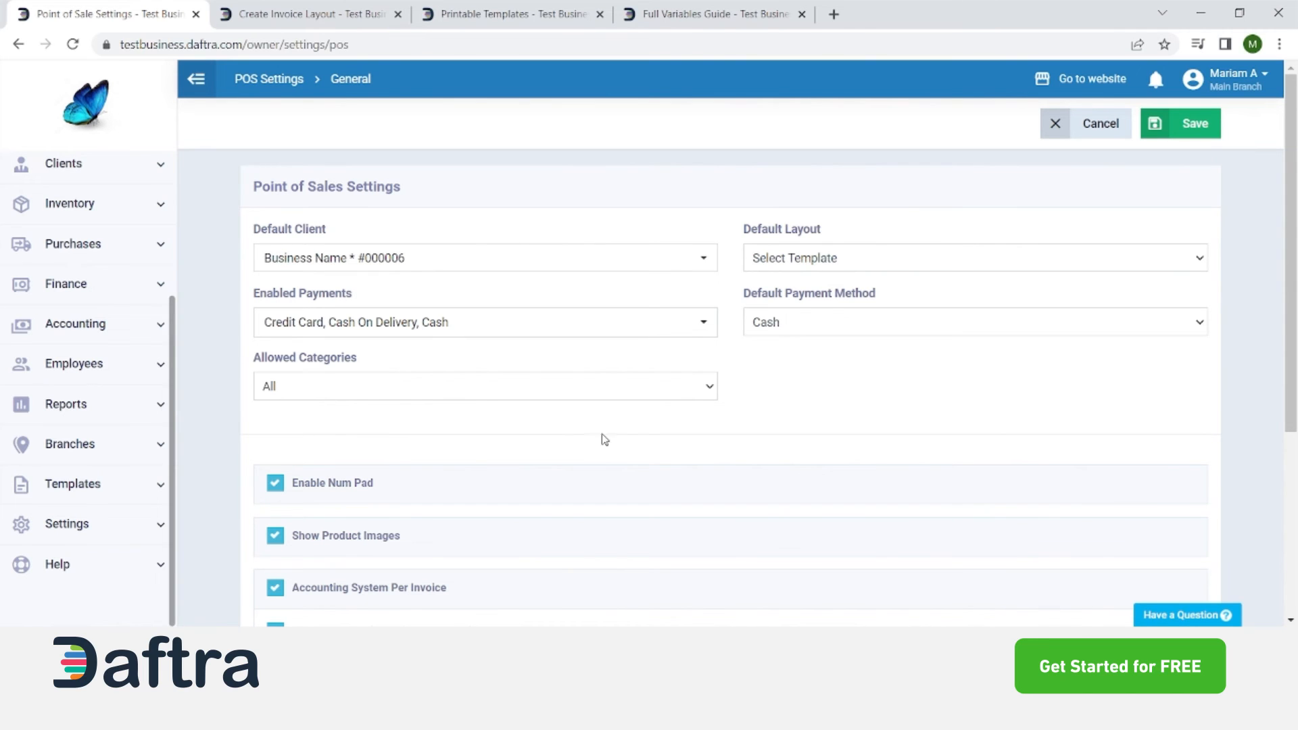
{"action": "left_click", "coordinate": [485, 397]}
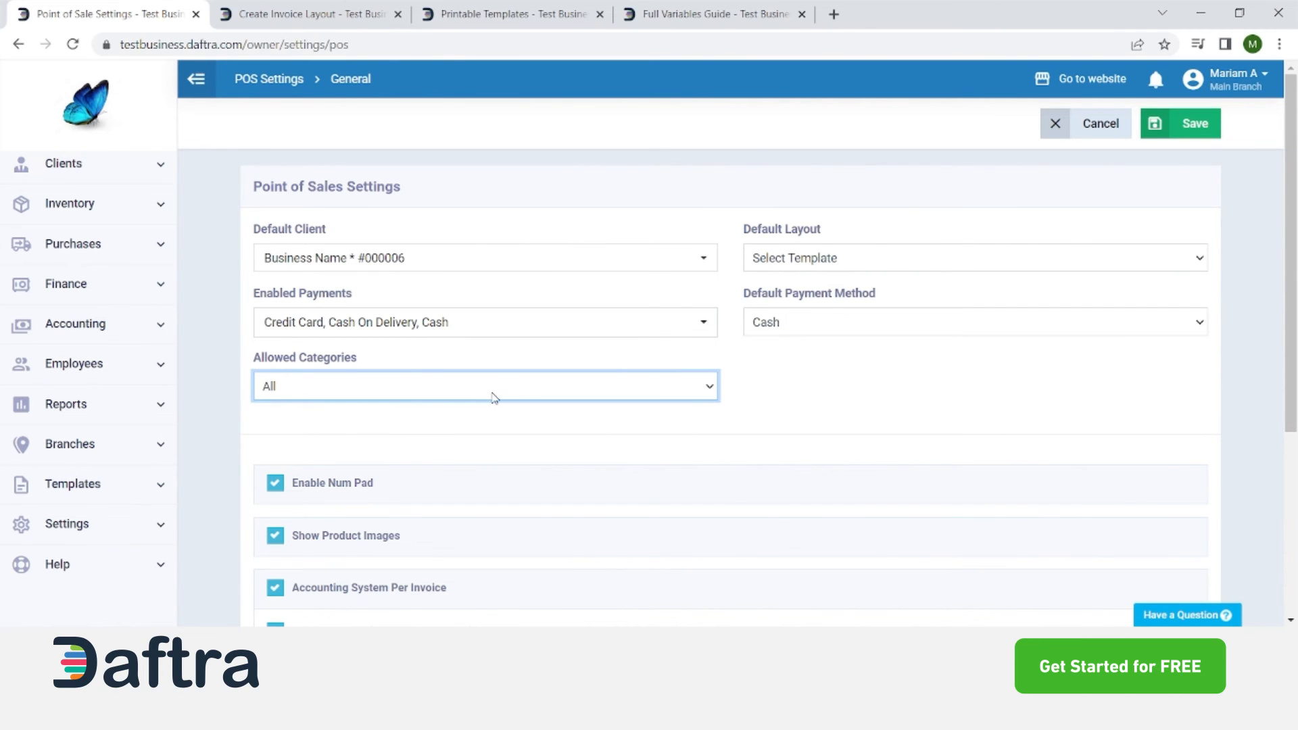
{"action": "left_click", "coordinate": [759, 432]}
Switch Accounting System Per Invoice off and back on, and do the same for Allow Partial Payment
{"action": "scroll", "coordinate": [373, 494], "scroll_direction": "down", "scroll_amount": 3}
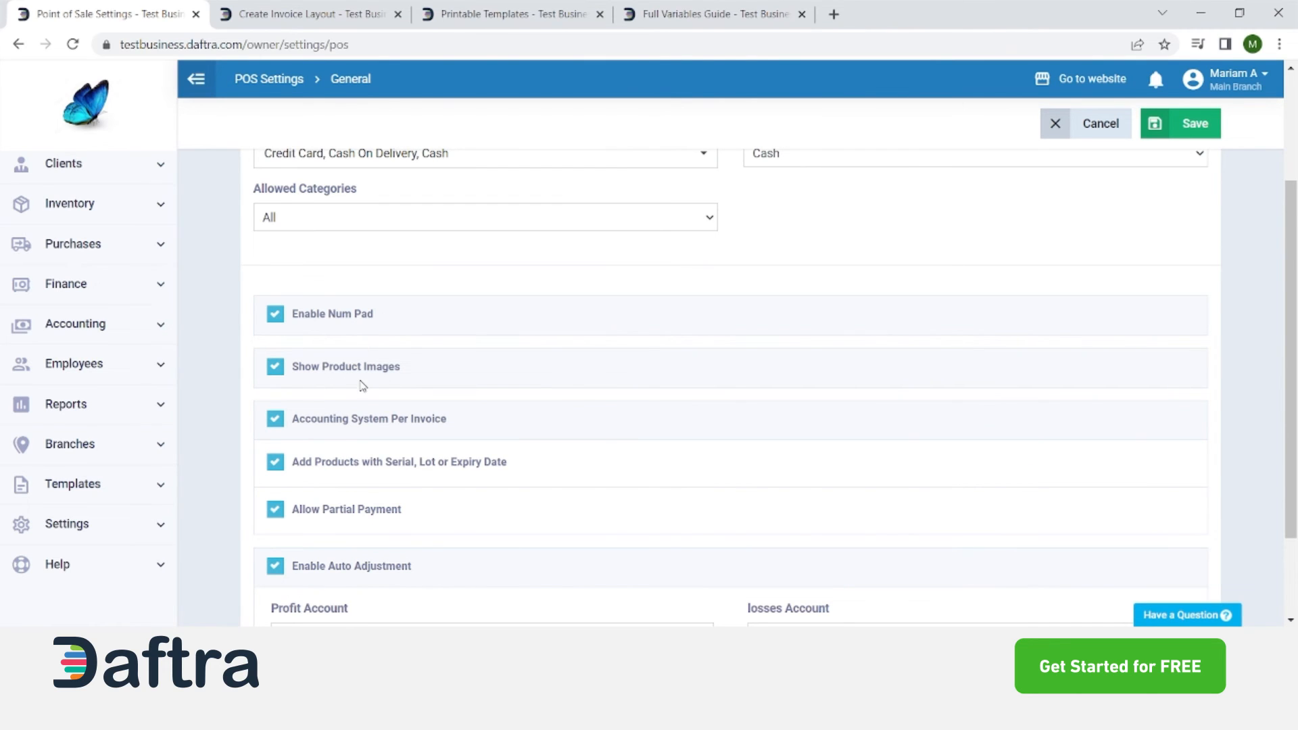
{"action": "left_click", "coordinate": [277, 425]}
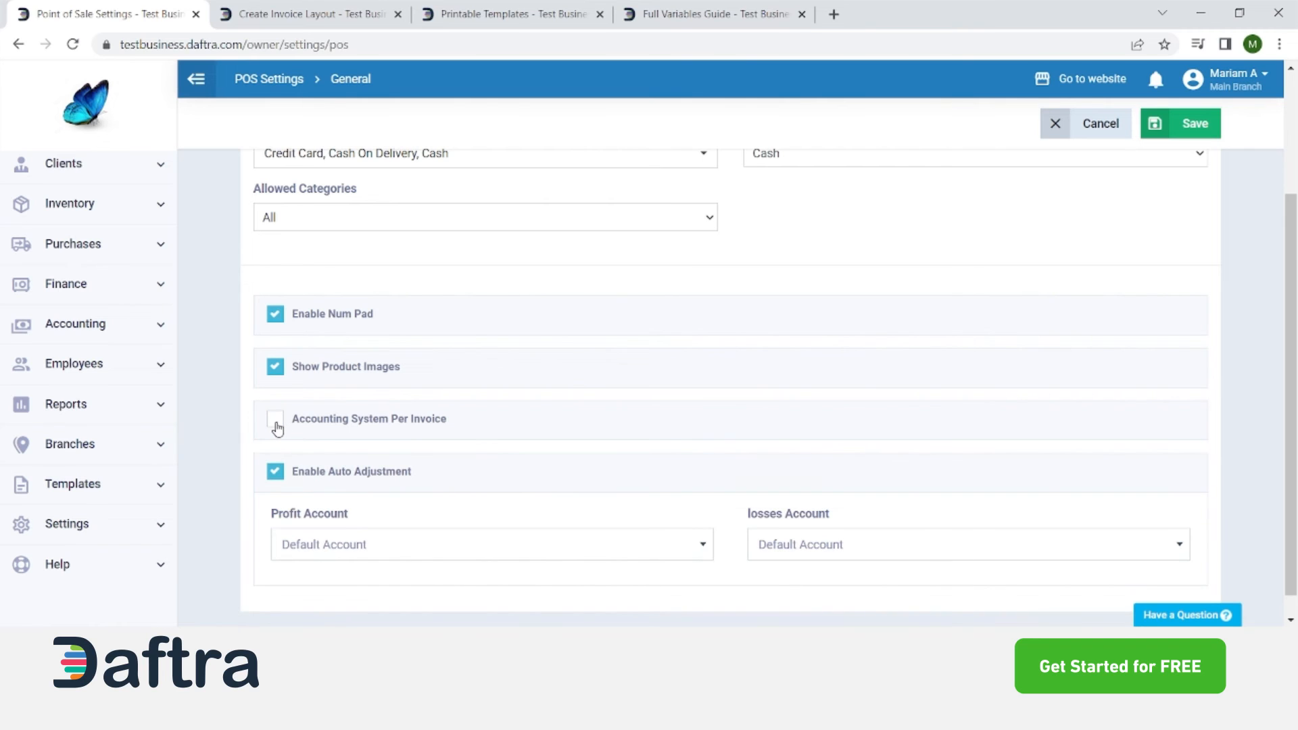
{"action": "left_click", "coordinate": [277, 424]}
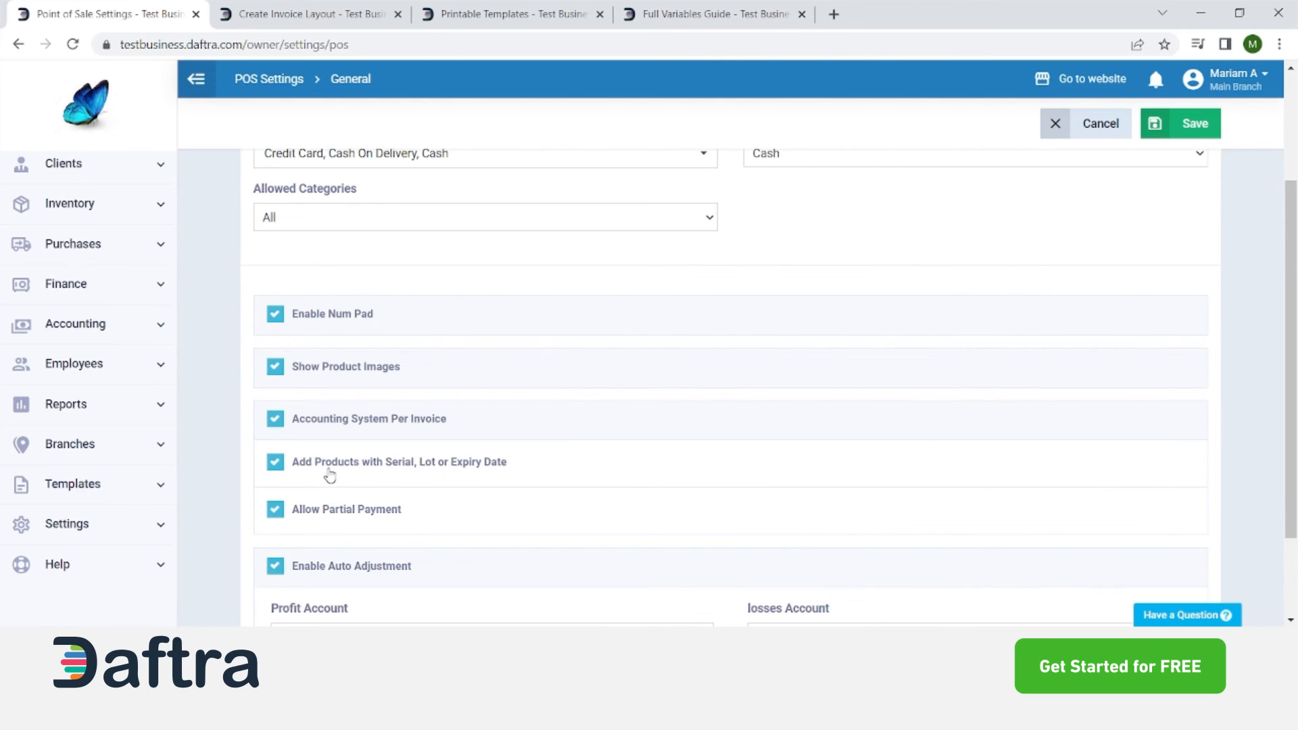
{"action": "scroll", "coordinate": [347, 493], "scroll_direction": "down", "scroll_amount": 1}
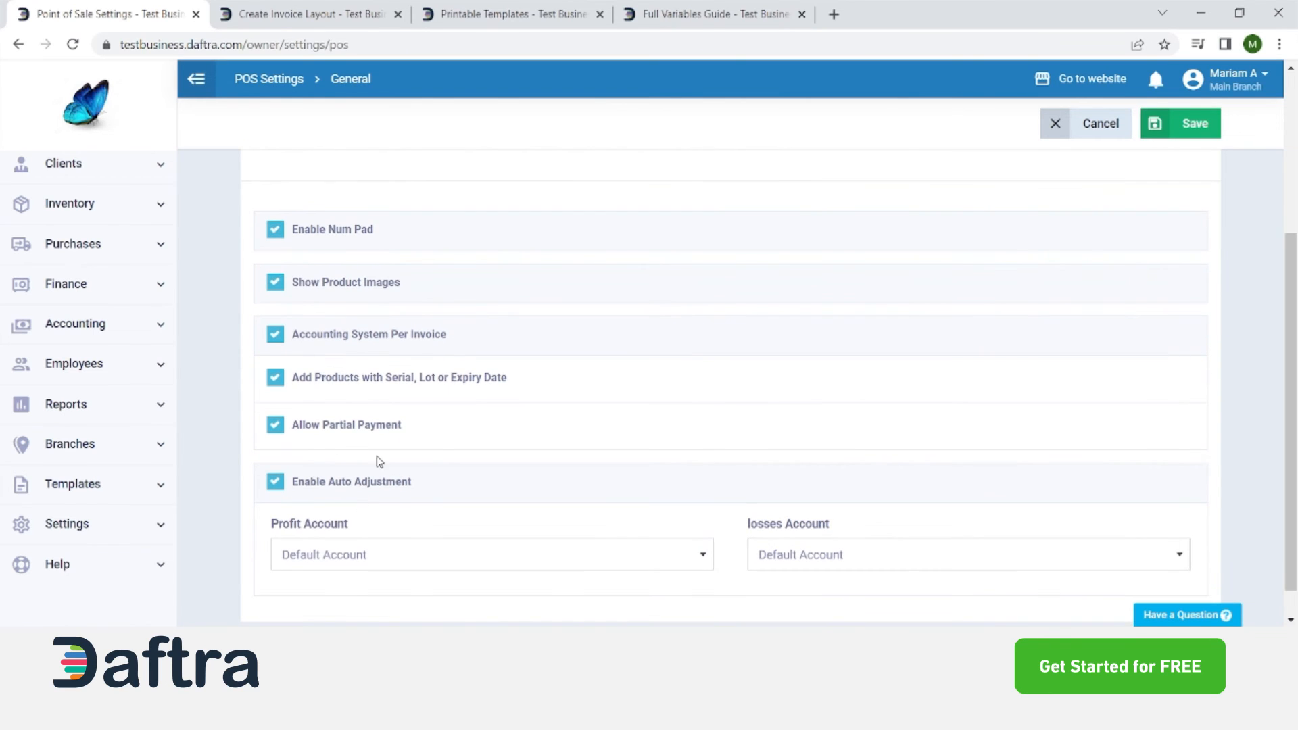
{"action": "left_click", "coordinate": [281, 430]}
{"action": "left_click", "coordinate": [282, 430]}
Switch Enable Auto Adjustment off and back on, and look at its profit account selection
{"action": "left_click", "coordinate": [295, 492]}
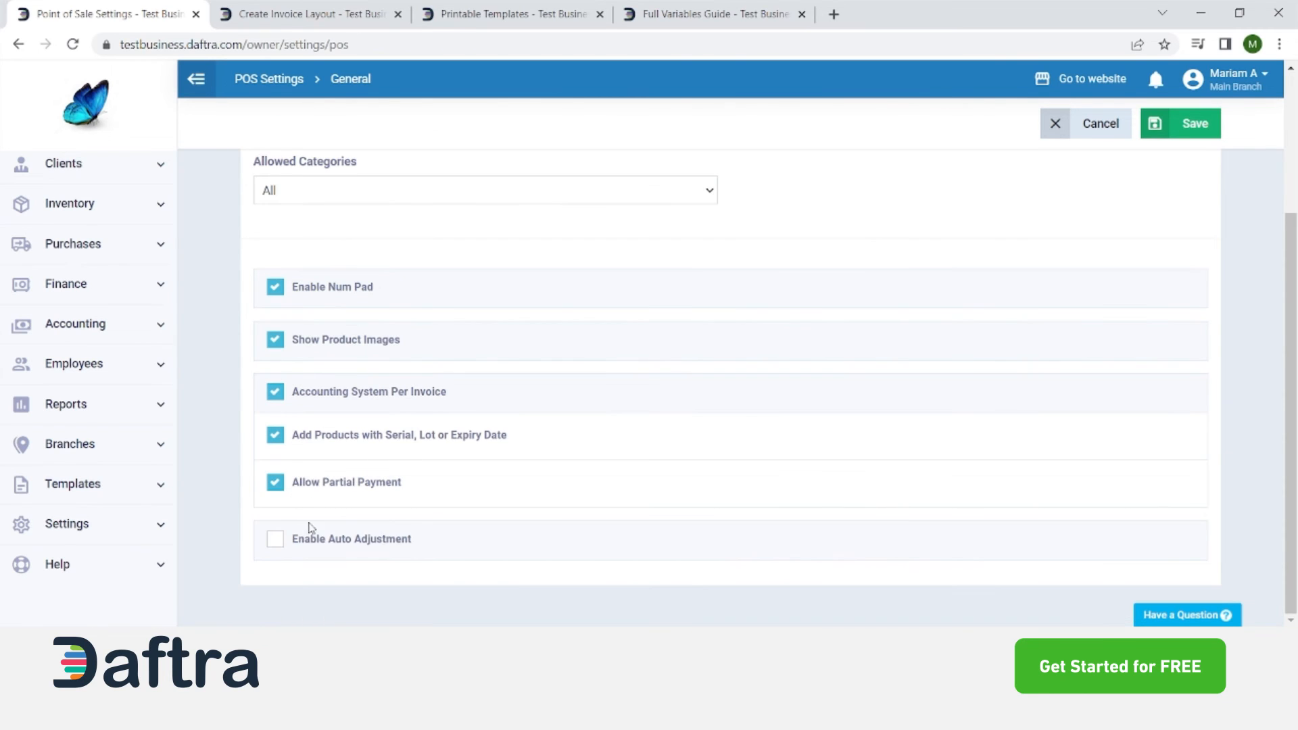
{"action": "left_click", "coordinate": [293, 539]}
{"action": "scroll", "coordinate": [319, 525], "scroll_direction": "down", "scroll_amount": 2}
{"action": "left_click", "coordinate": [319, 519]}
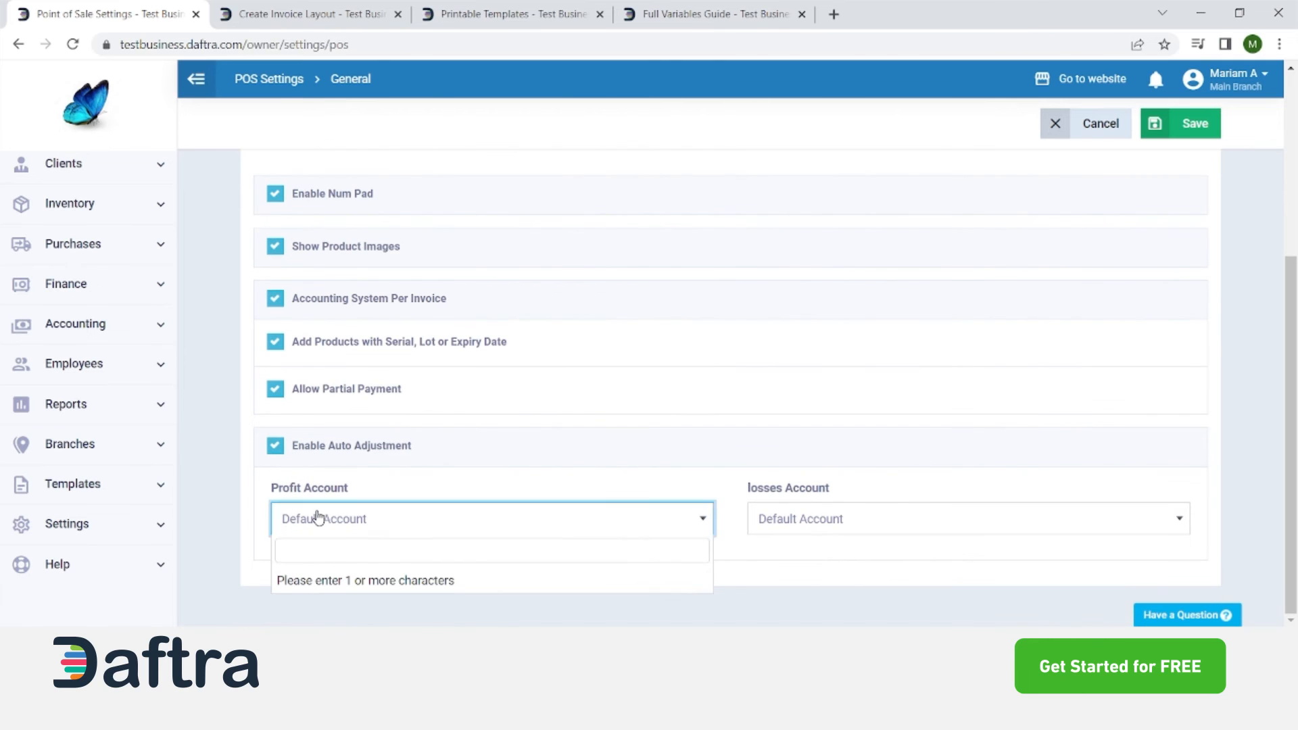
{"action": "left_click", "coordinate": [377, 508]}
Disable auto adjustment and save the point of sale settings
{"action": "left_click", "coordinate": [313, 458]}
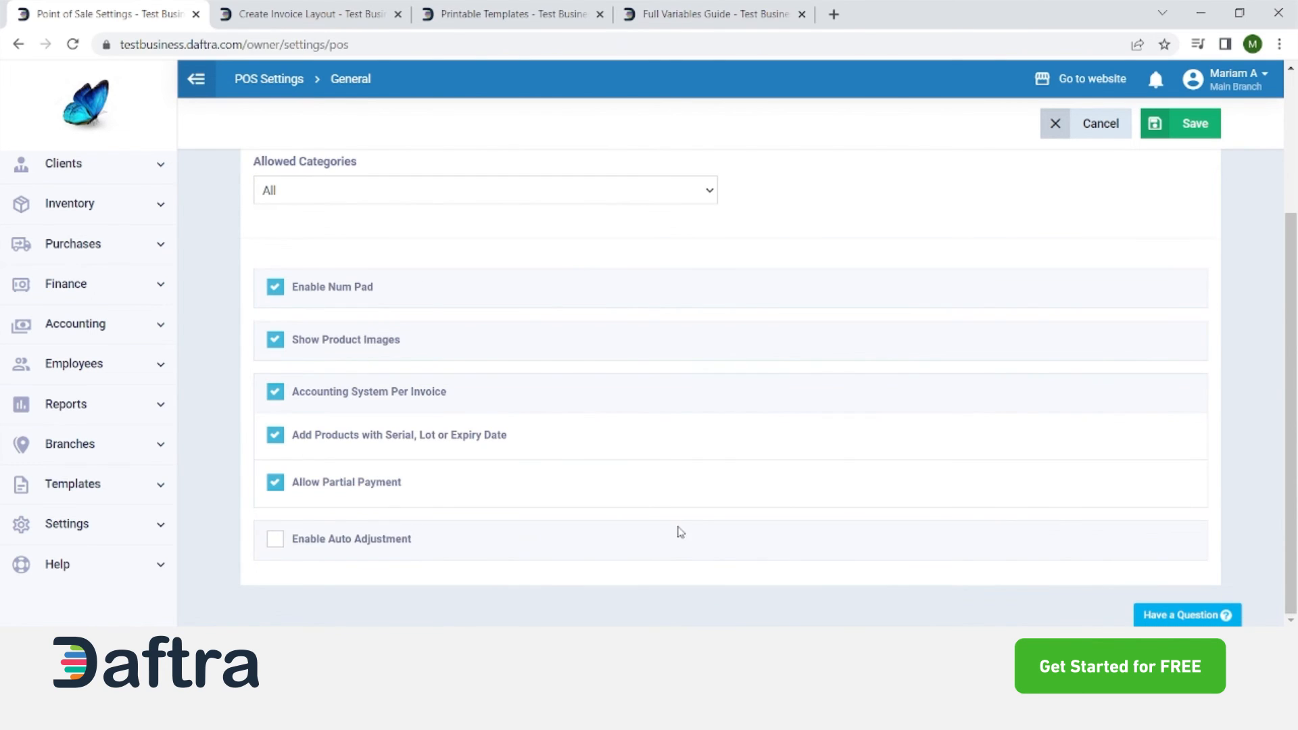
{"action": "scroll", "coordinate": [680, 532], "scroll_direction": "up", "scroll_amount": 4}
{"action": "left_click", "coordinate": [1159, 124]}
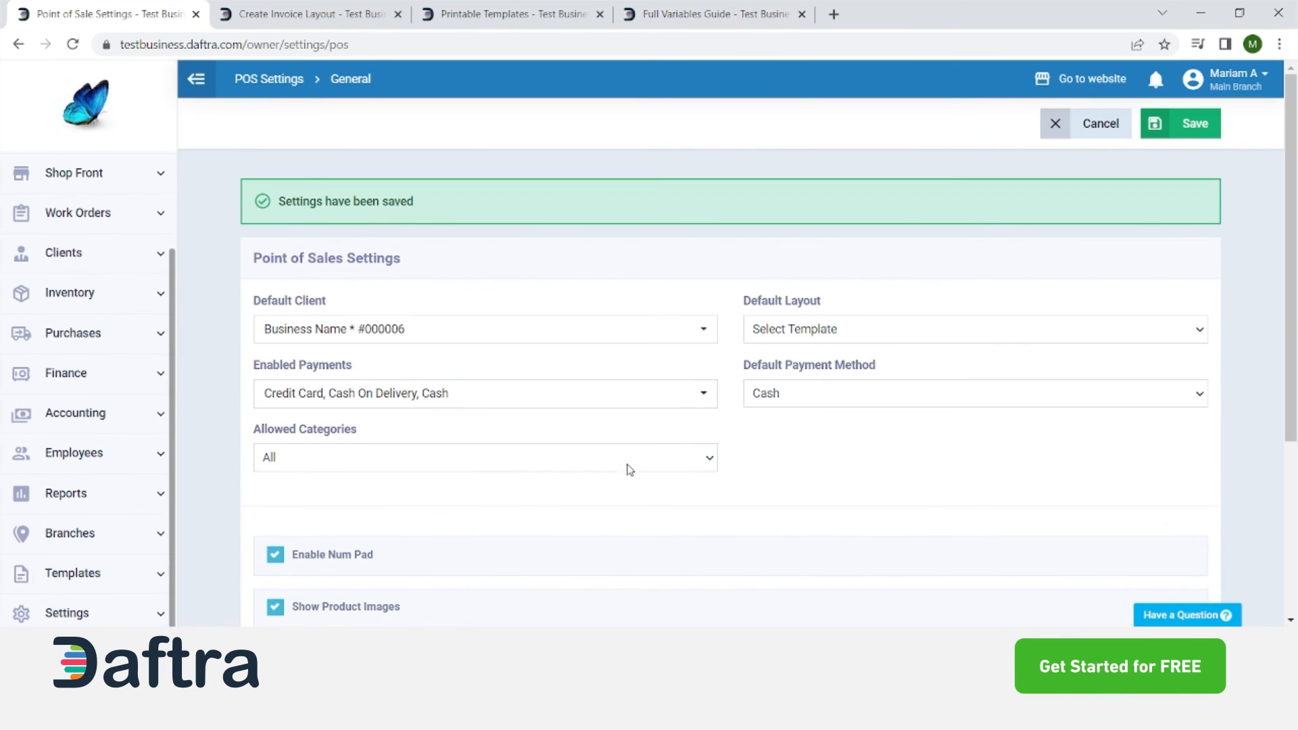
Open the POS devices from the POS settings and view the form for adding a new device
{"action": "scroll", "coordinate": [71, 372], "scroll_direction": "up", "scroll_amount": 3}
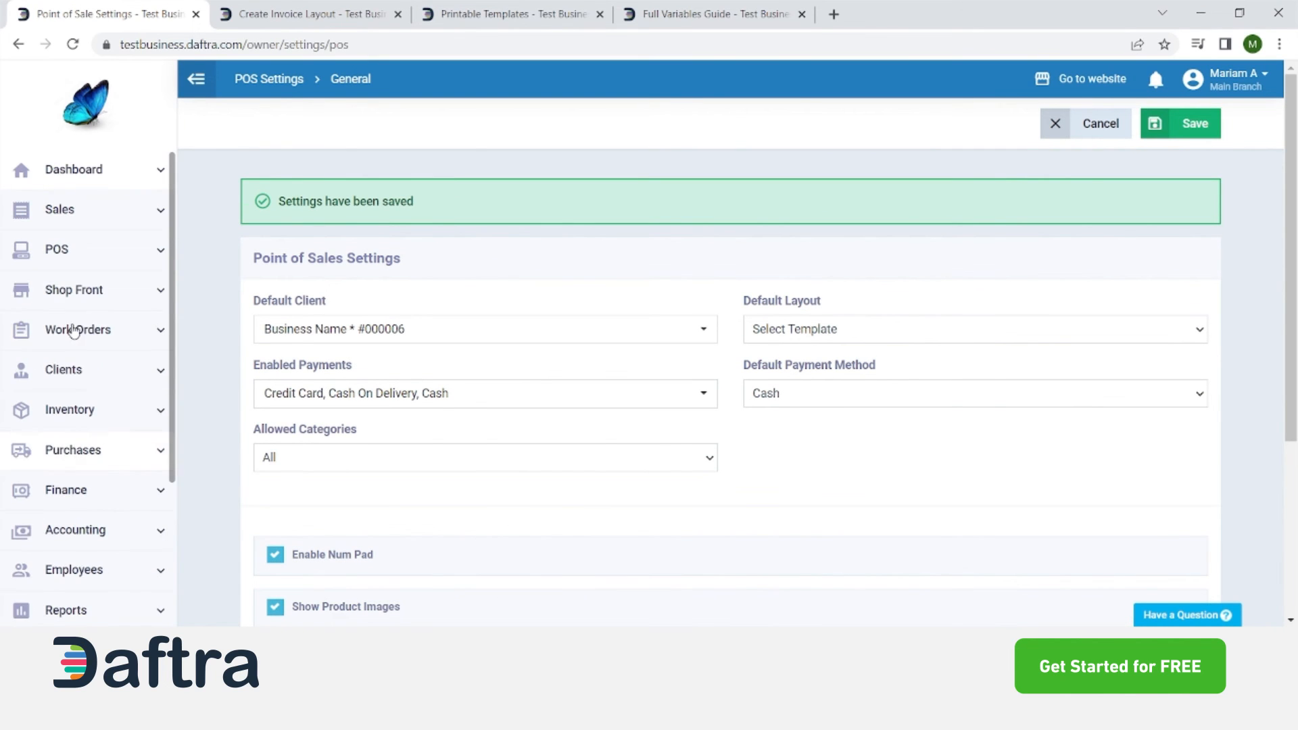
{"action": "left_click", "coordinate": [102, 257]}
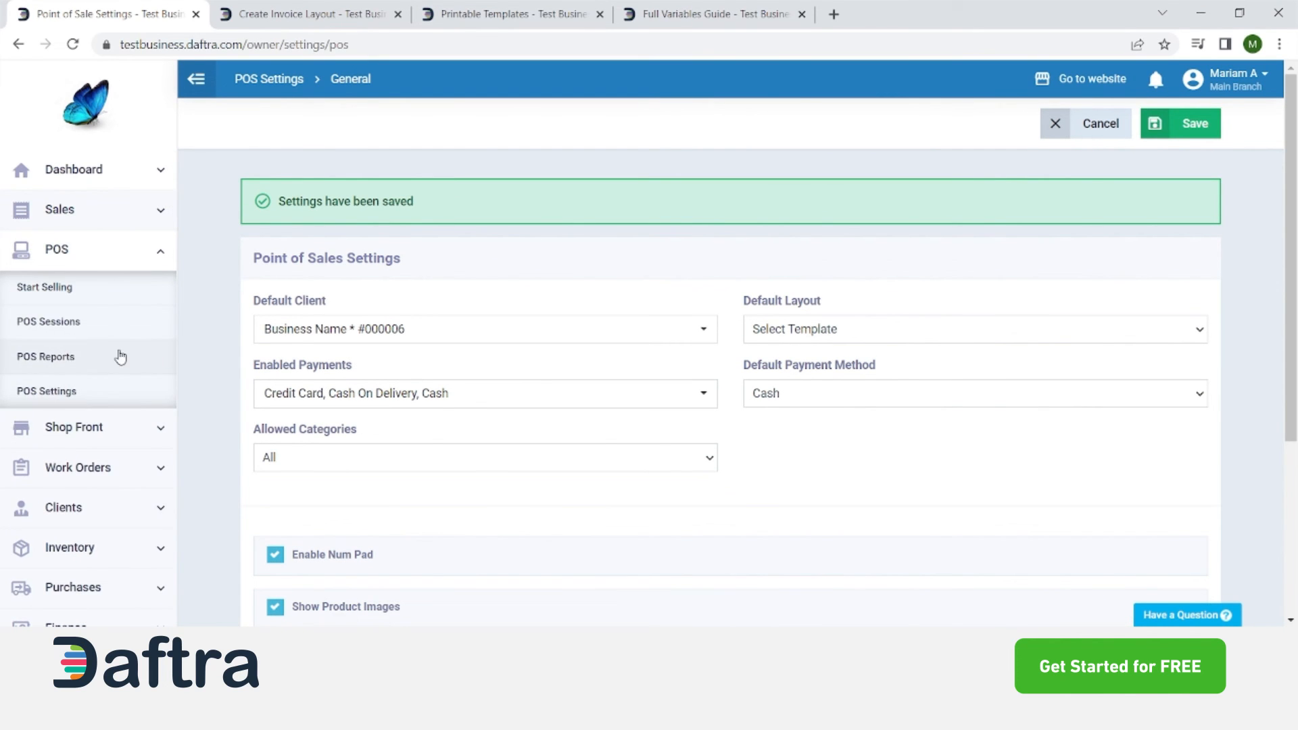
{"action": "left_click", "coordinate": [113, 400]}
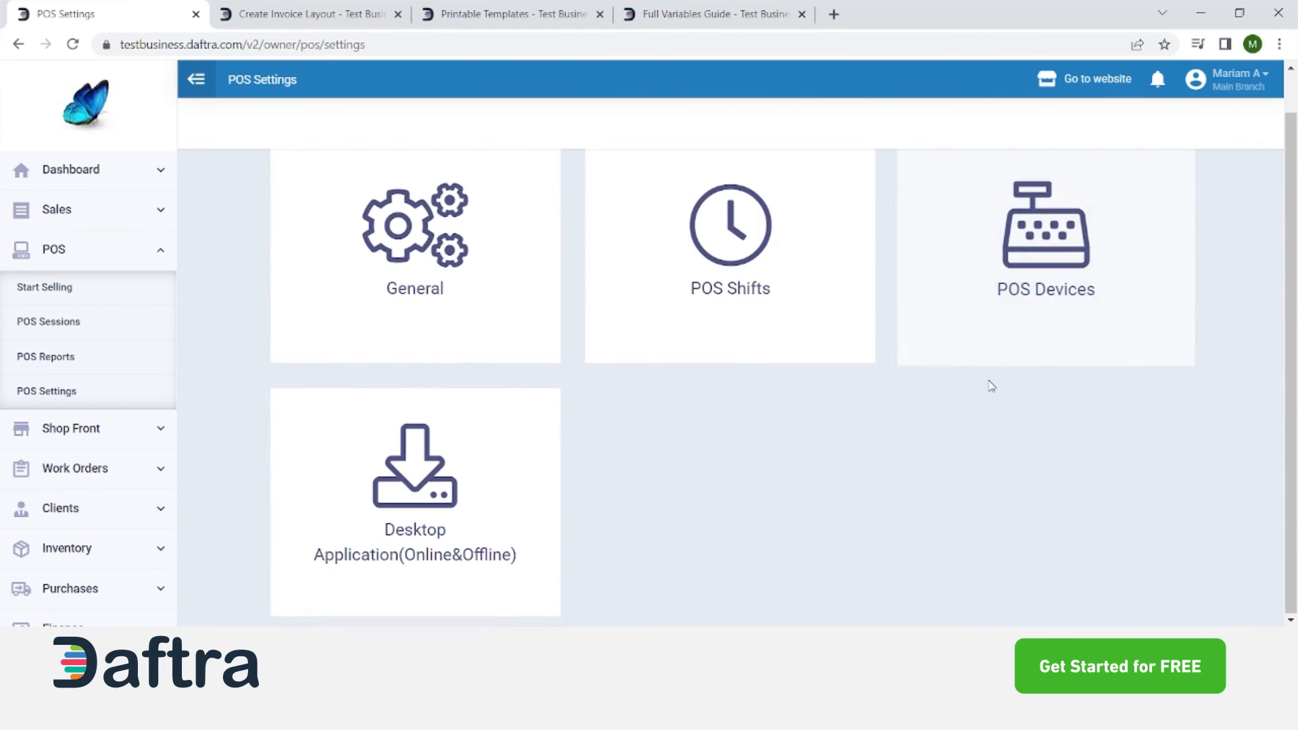
{"action": "scroll", "coordinate": [879, 474], "scroll_direction": "up", "scroll_amount": 1}
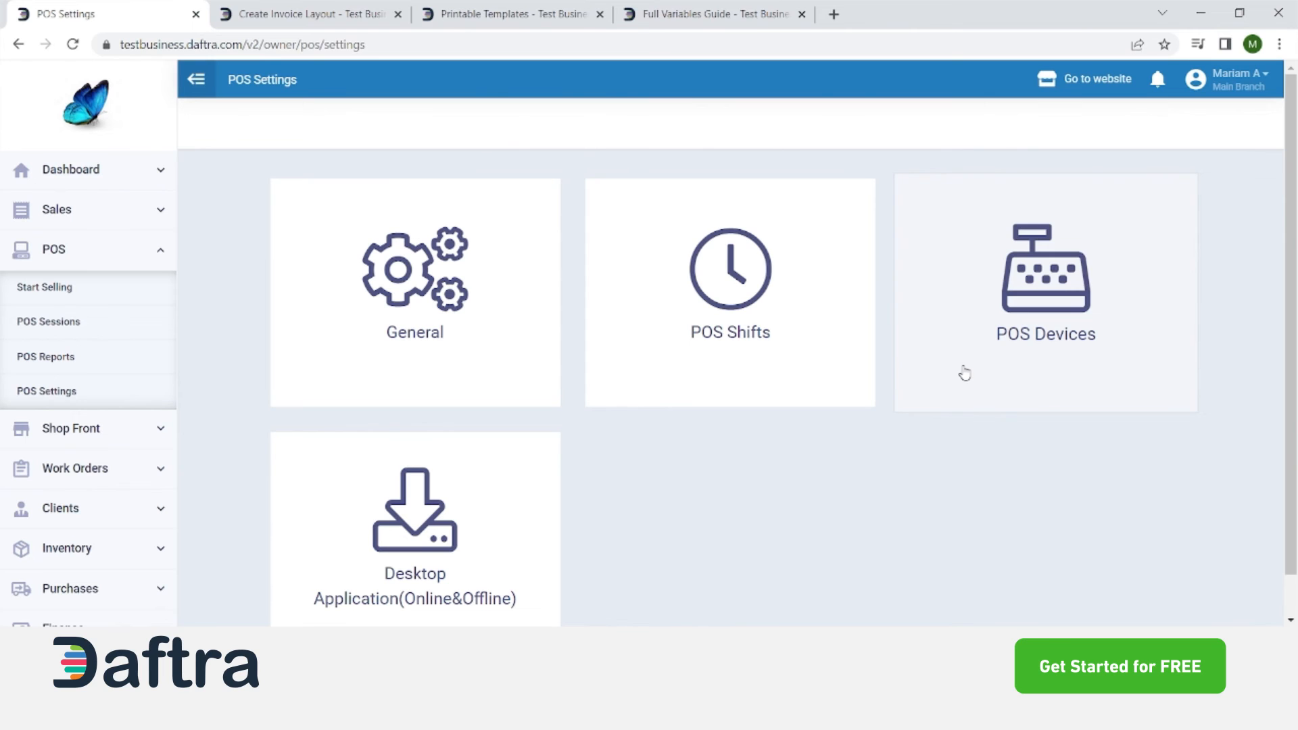
{"action": "left_click", "coordinate": [979, 335]}
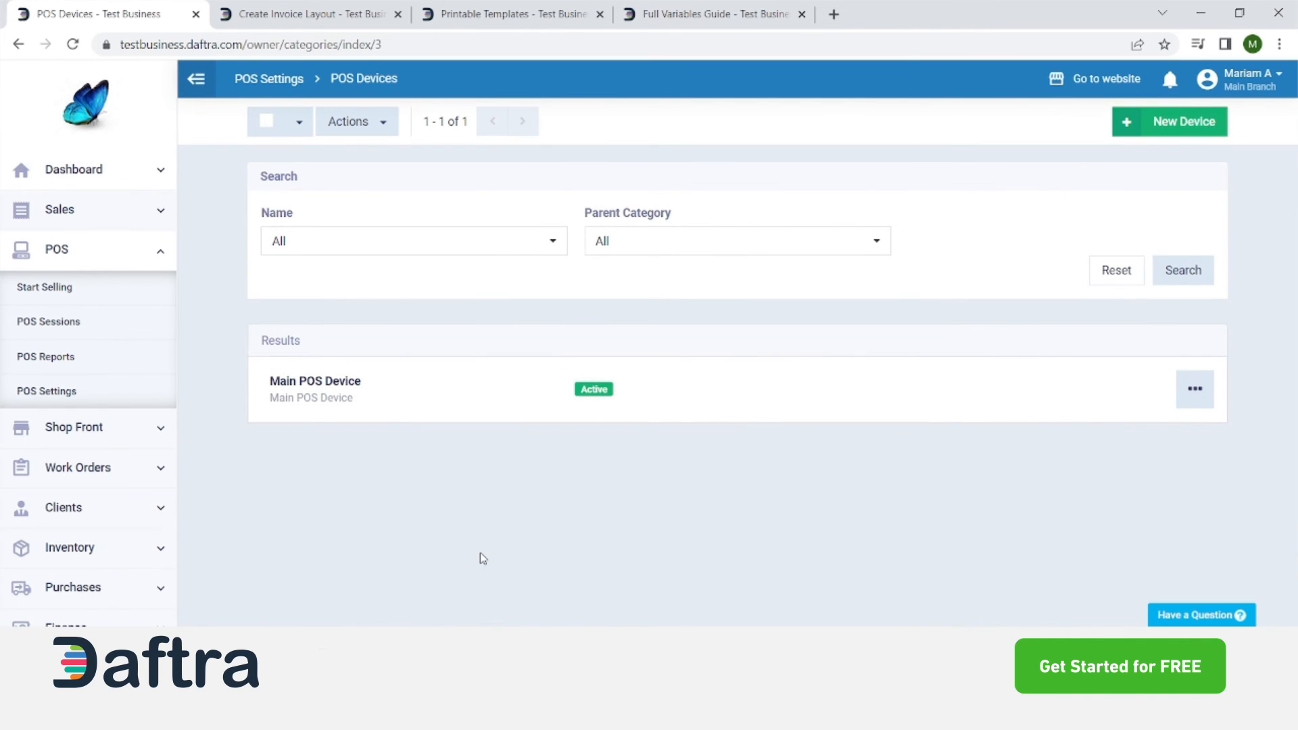
{"action": "left_click", "coordinate": [1178, 134]}
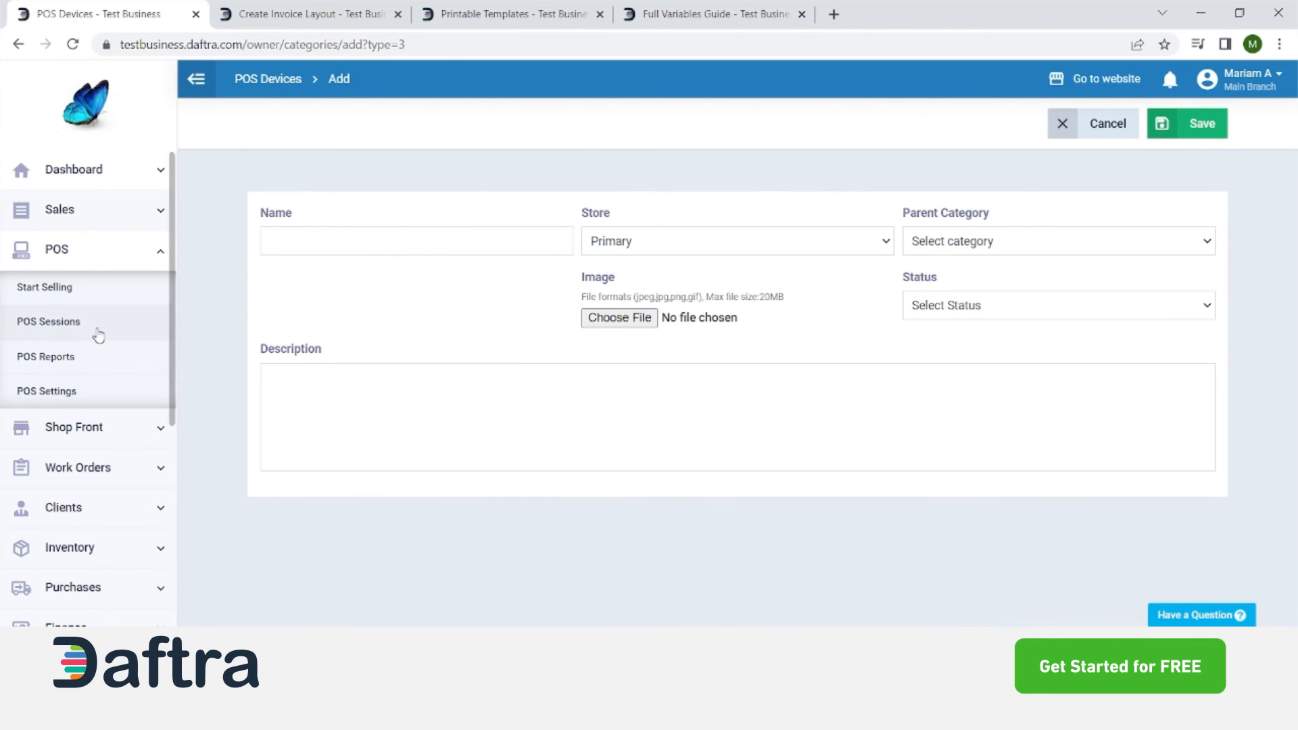
Go to the POS sessions list and close the opened session of the Main POS Device
{"action": "left_click", "coordinate": [113, 387]}
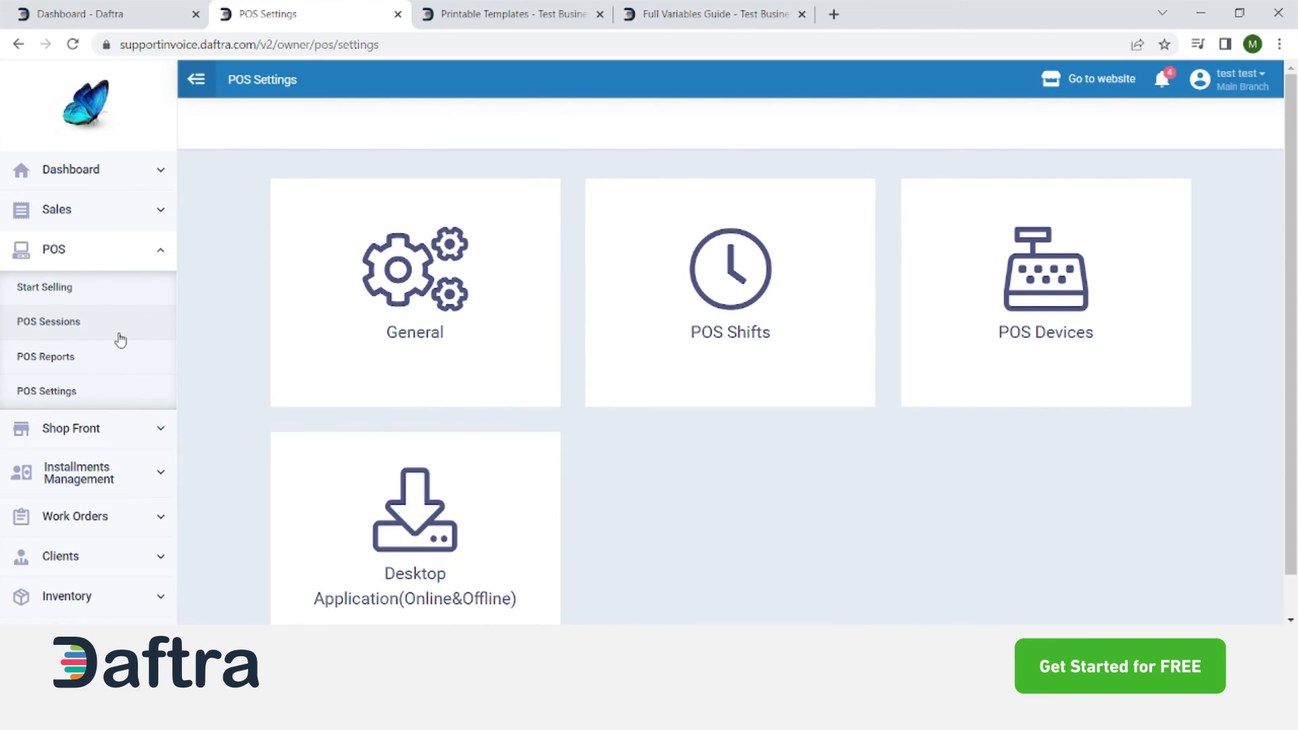
{"action": "left_click", "coordinate": [87, 327]}
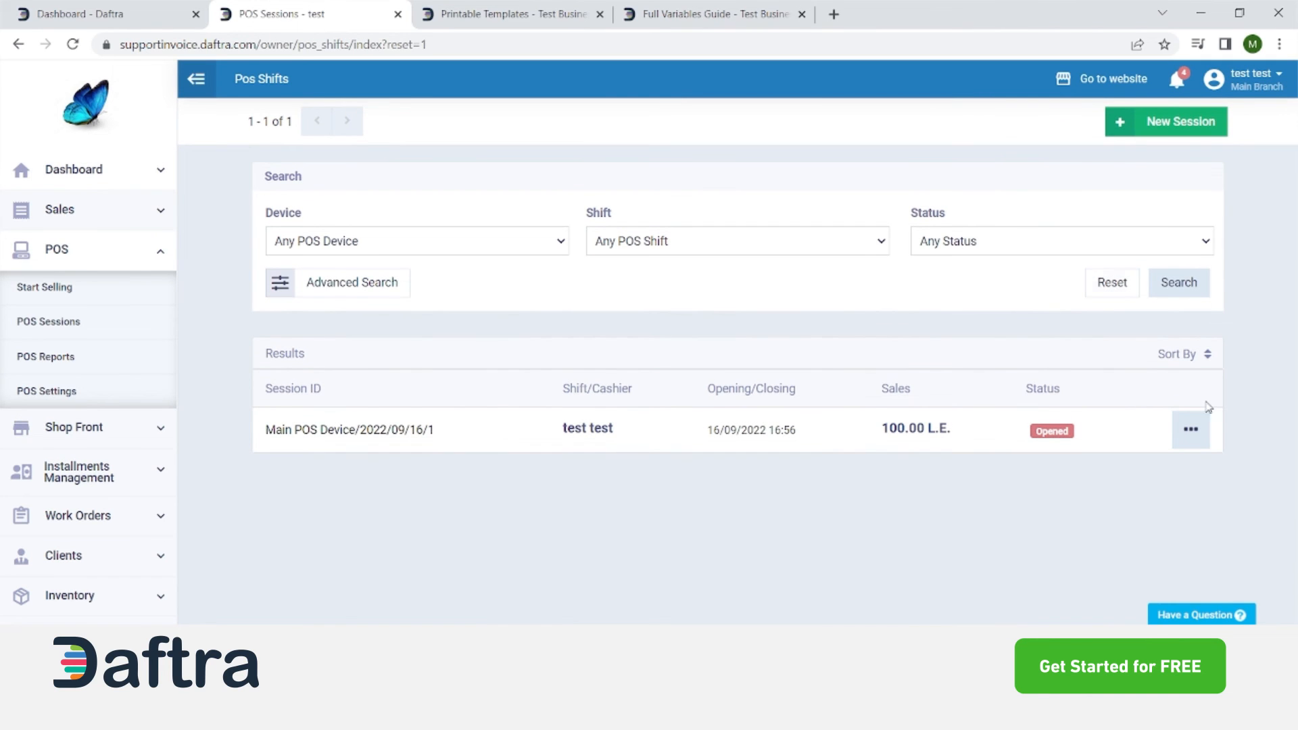
{"action": "left_click", "coordinate": [1185, 429]}
{"action": "left_click", "coordinate": [1055, 531]}
{"action": "left_click", "coordinate": [1190, 436]}
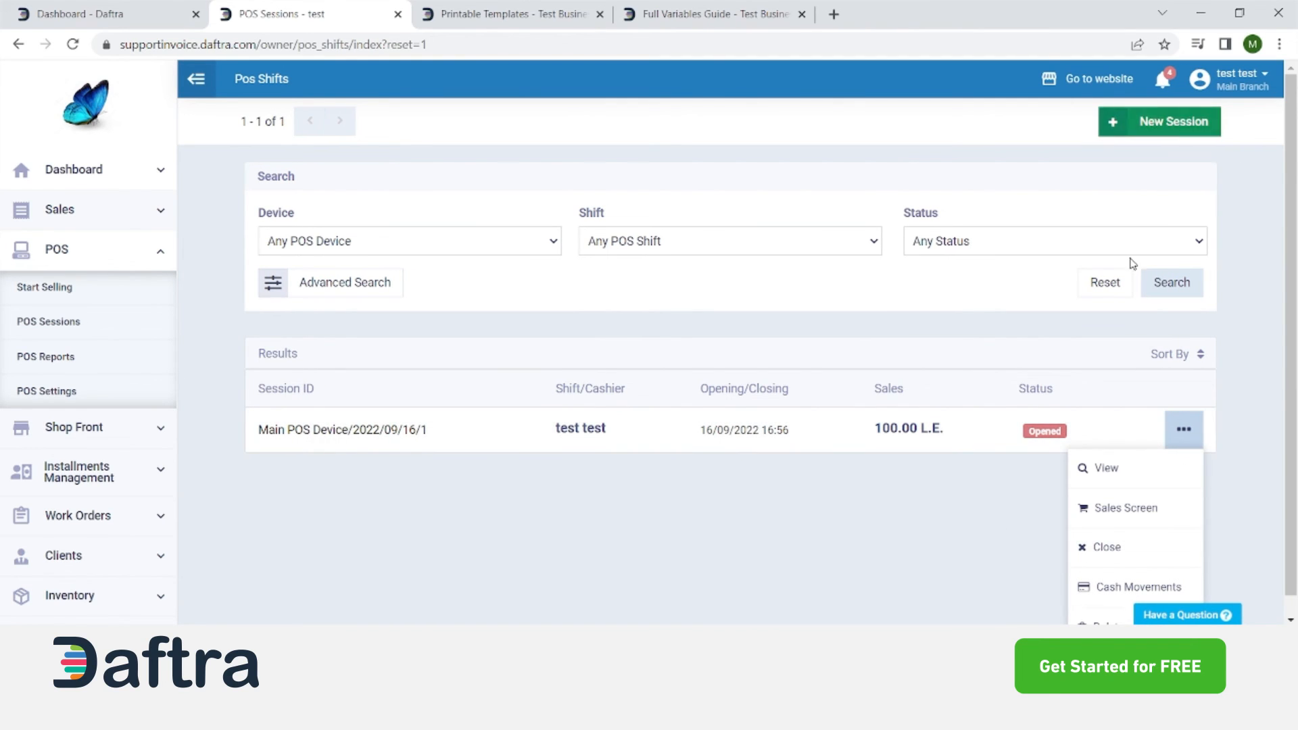
{"action": "left_click", "coordinate": [1099, 548]}
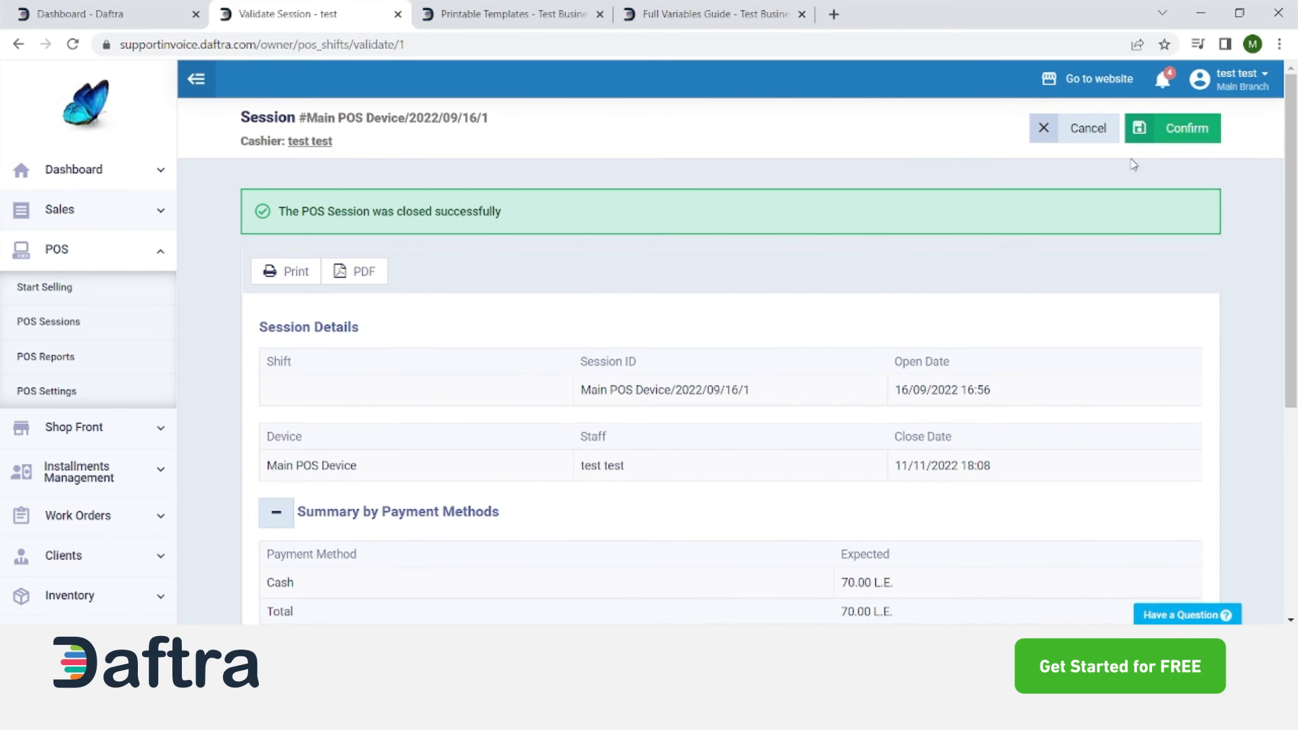
Start a new POS session on the Main POS Device without selecting a shift
{"action": "left_click", "coordinate": [71, 333]}
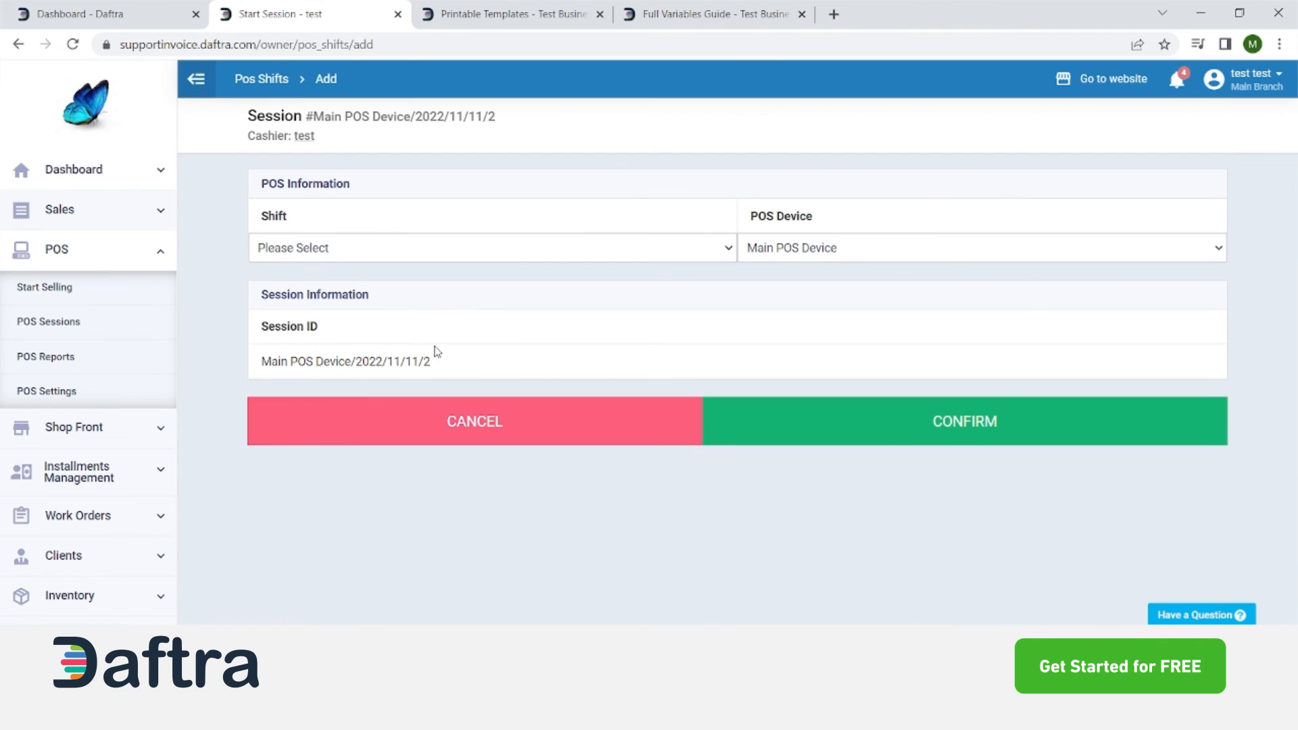
{"action": "left_click", "coordinate": [301, 258]}
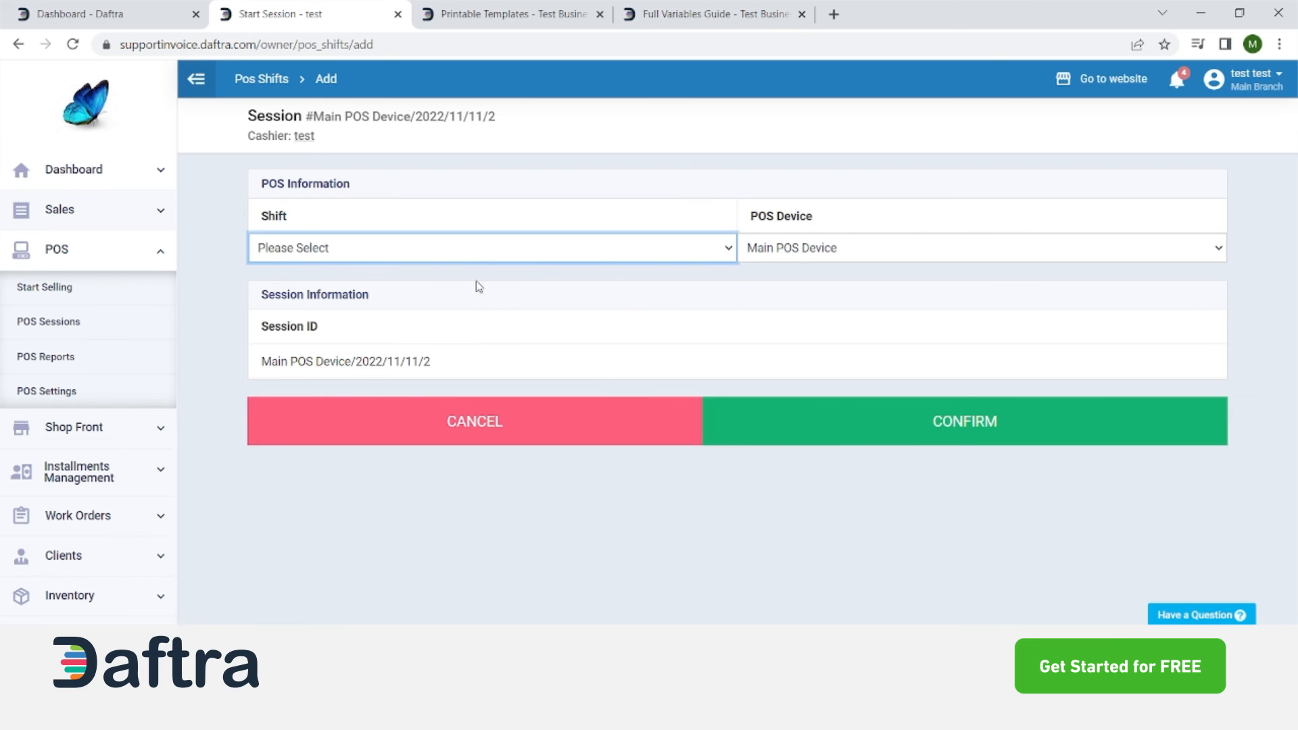
{"action": "left_click", "coordinate": [791, 254]}
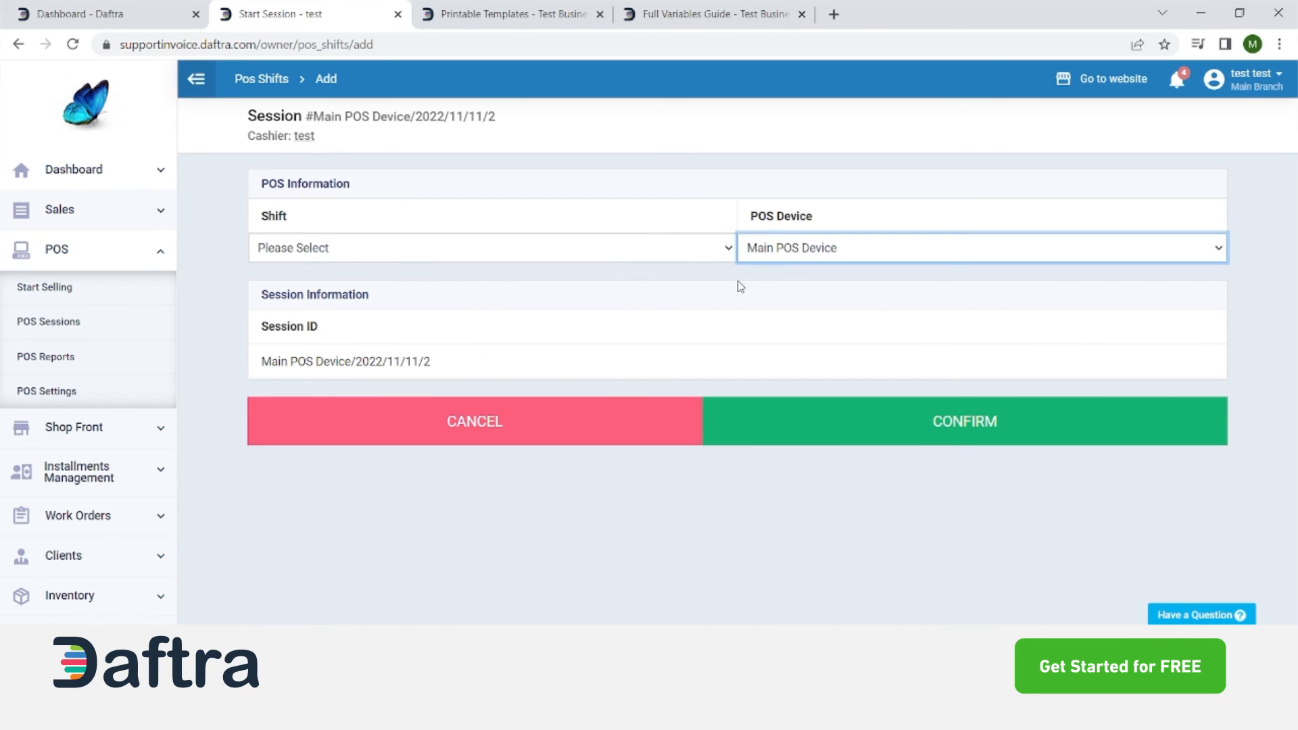
{"action": "left_click", "coordinate": [869, 434]}
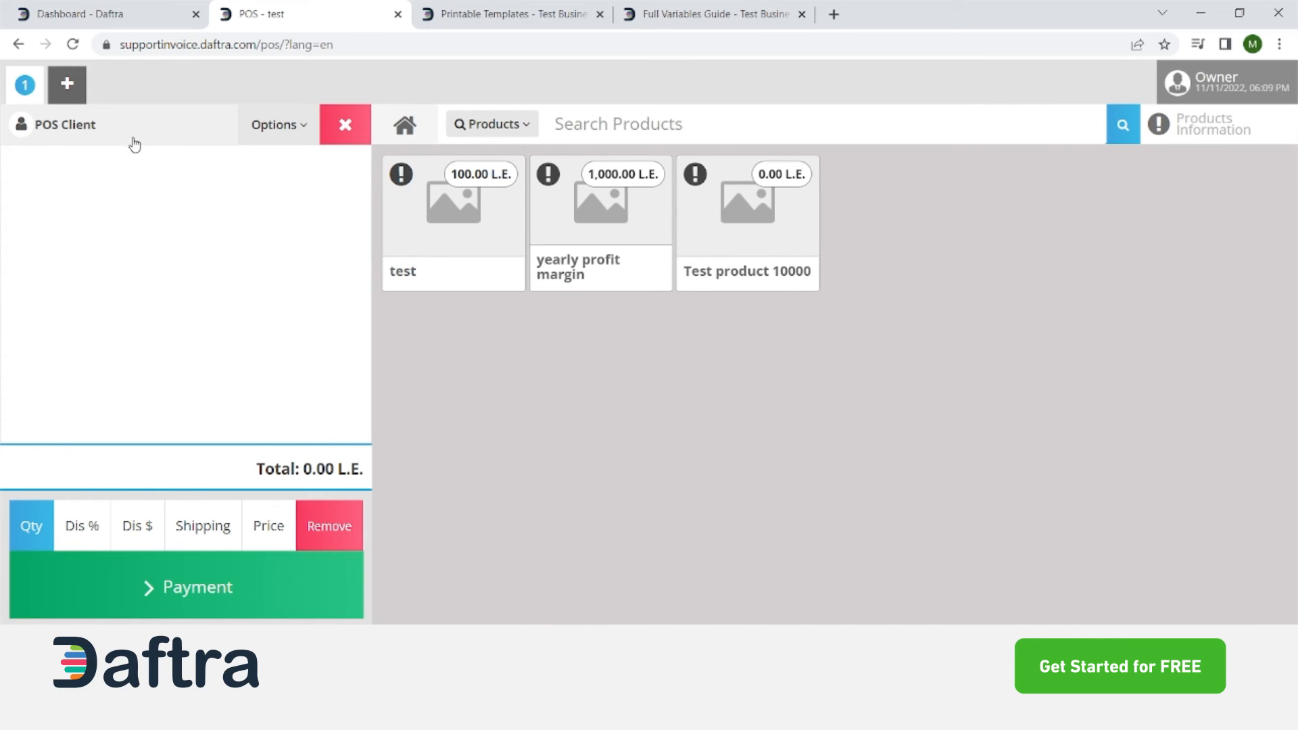
View the client list, return to the product search, and add Test product 10000 to the POS Client's sale
{"action": "left_click", "coordinate": [172, 138]}
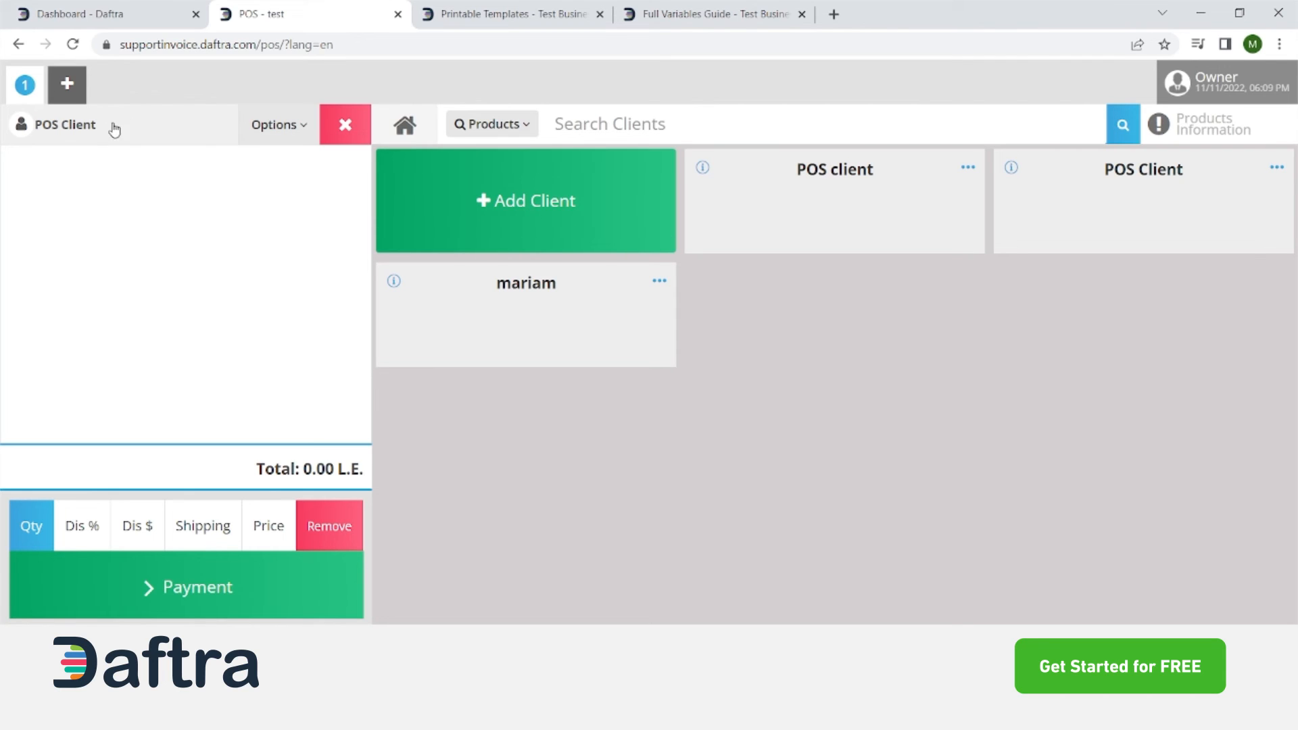
{"action": "left_click", "coordinate": [528, 127]}
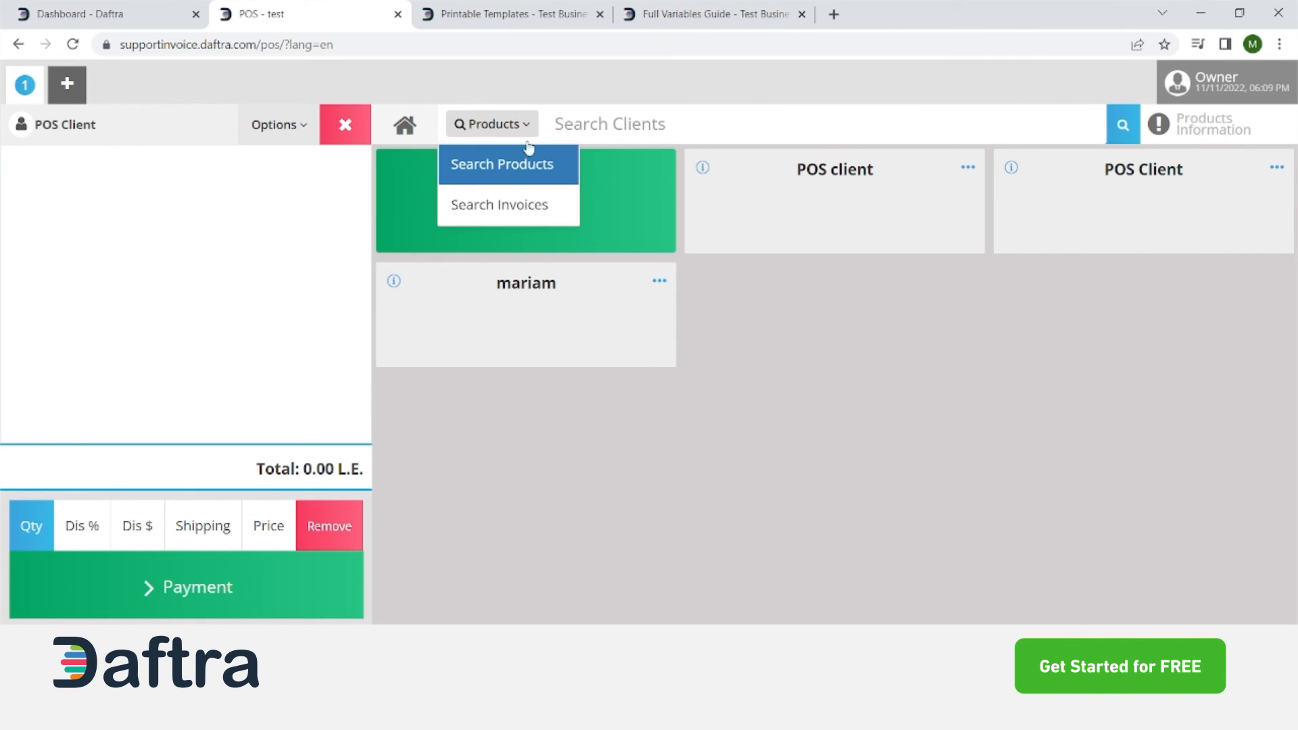
{"action": "left_click", "coordinate": [529, 169]}
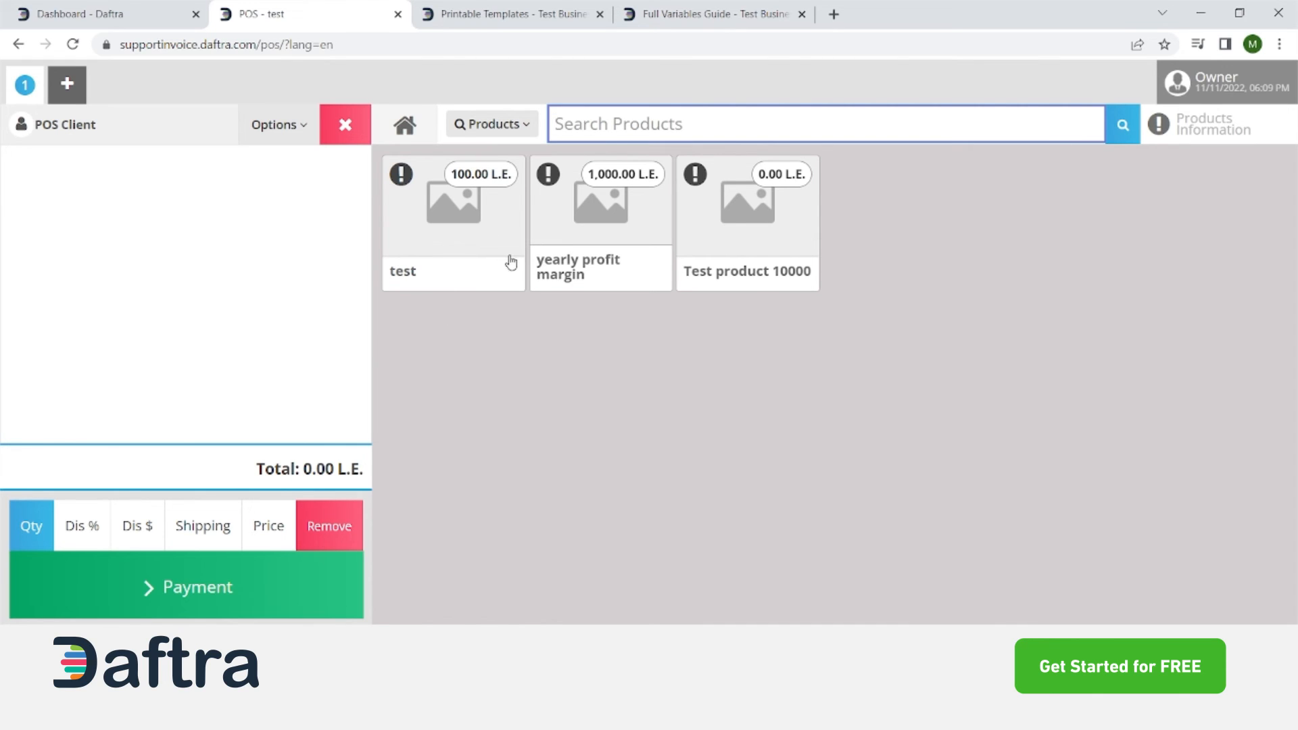
{"action": "left_click", "coordinate": [753, 279]}
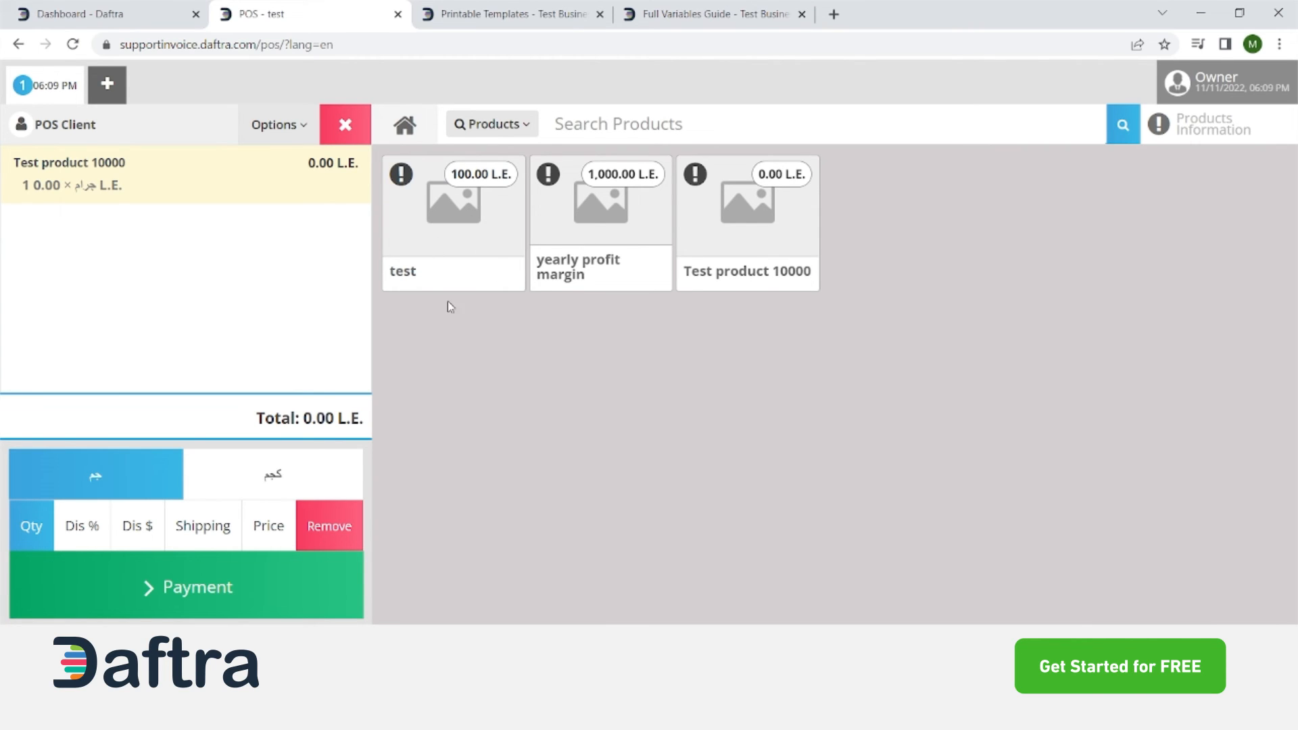
Look through the unit, discount, shipping and price options for Test product 10000 in the sale
{"action": "left_click", "coordinate": [240, 481]}
{"action": "left_click", "coordinate": [130, 480]}
{"action": "left_click", "coordinate": [135, 529]}
{"action": "left_click", "coordinate": [81, 533]}
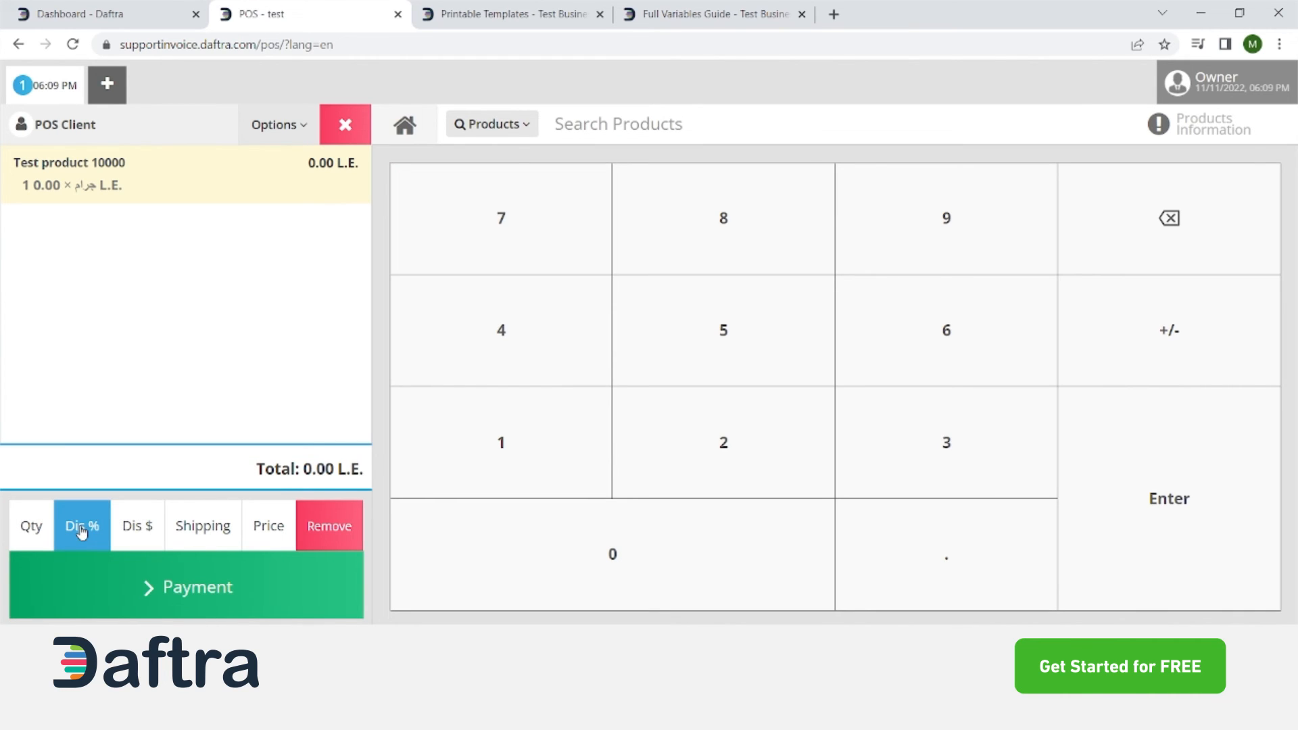
{"action": "left_click", "coordinate": [234, 536]}
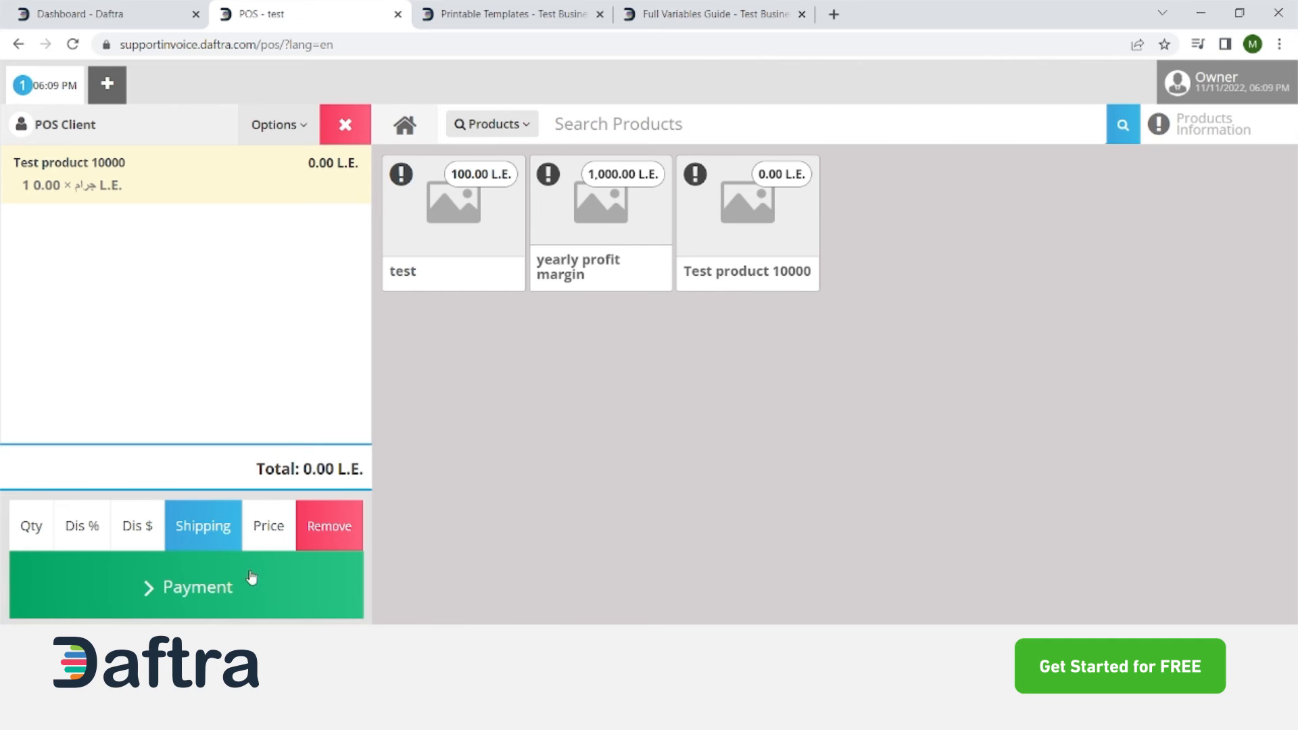
{"action": "left_click", "coordinate": [268, 529]}
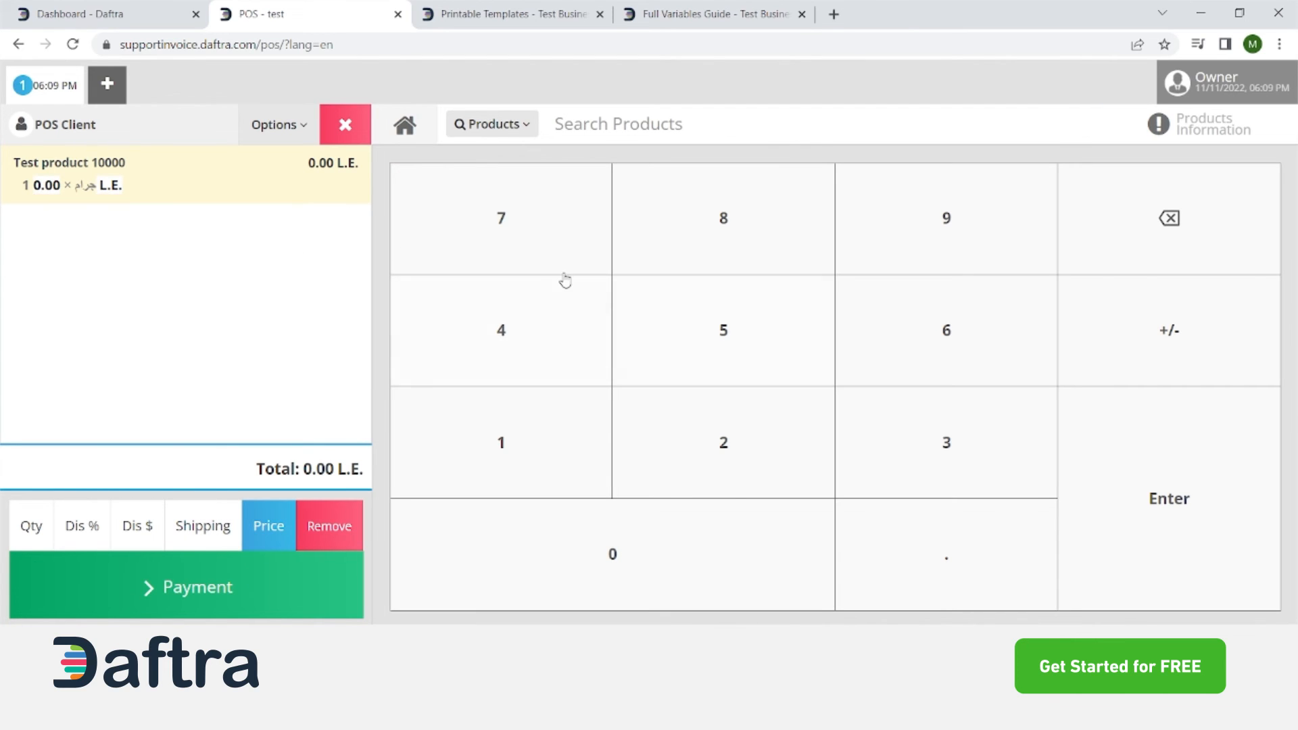
{"action": "left_click", "coordinate": [235, 608]}
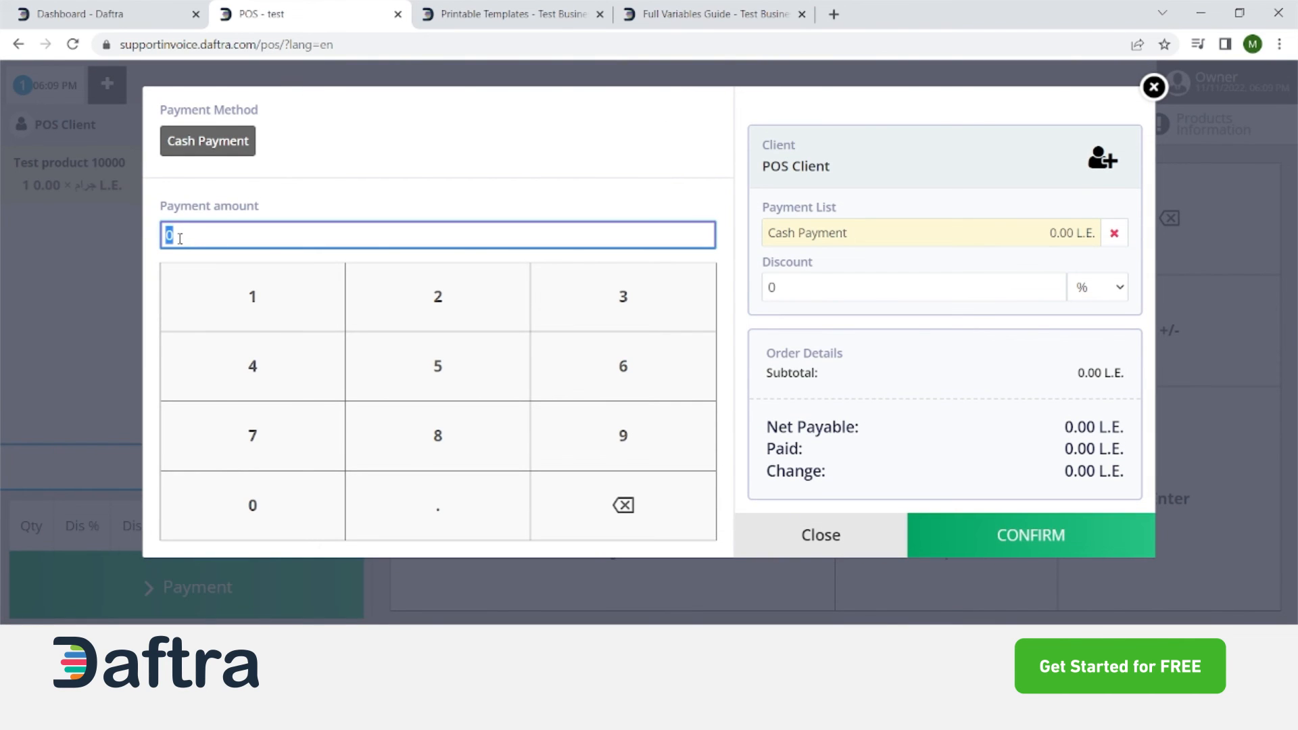
{"action": "type", "text": "10"}
{"action": "left_click", "coordinate": [1153, 88]}
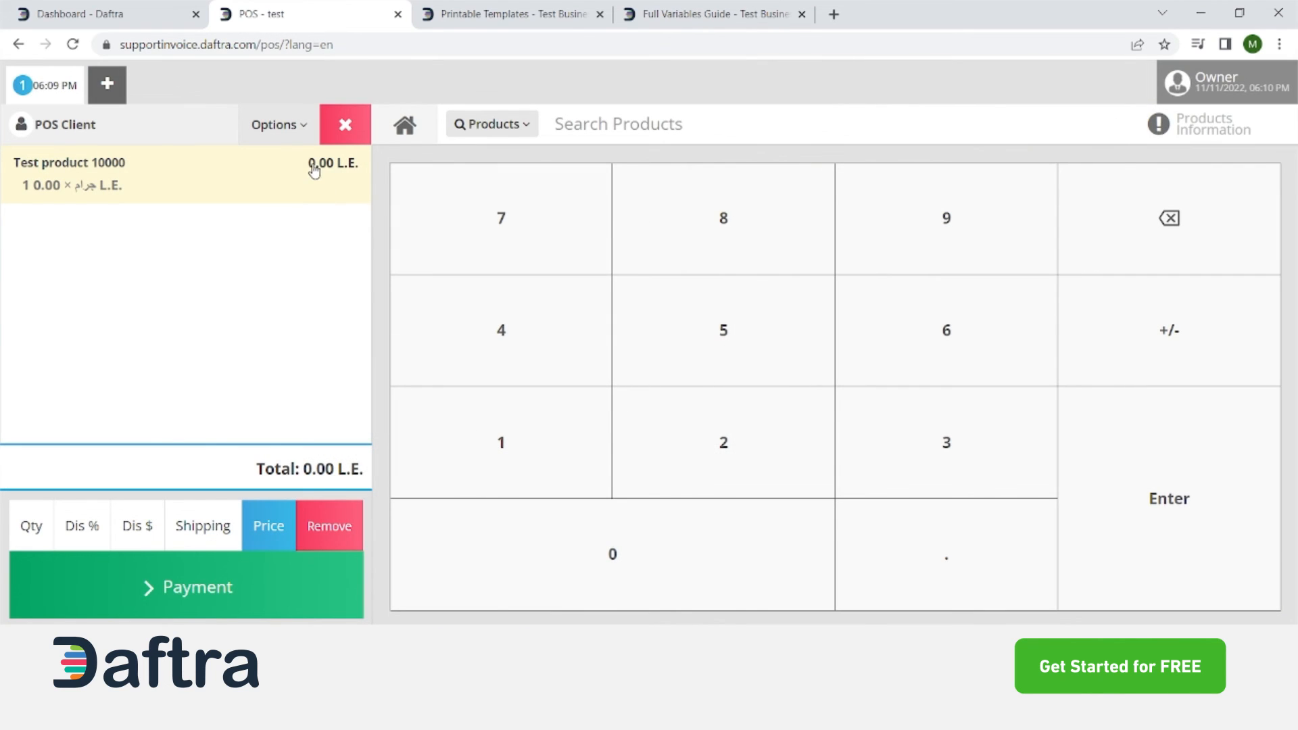
Set the price of Test product 10000 in the sale to 10.00 L.E
{"action": "left_click", "coordinate": [512, 470]}
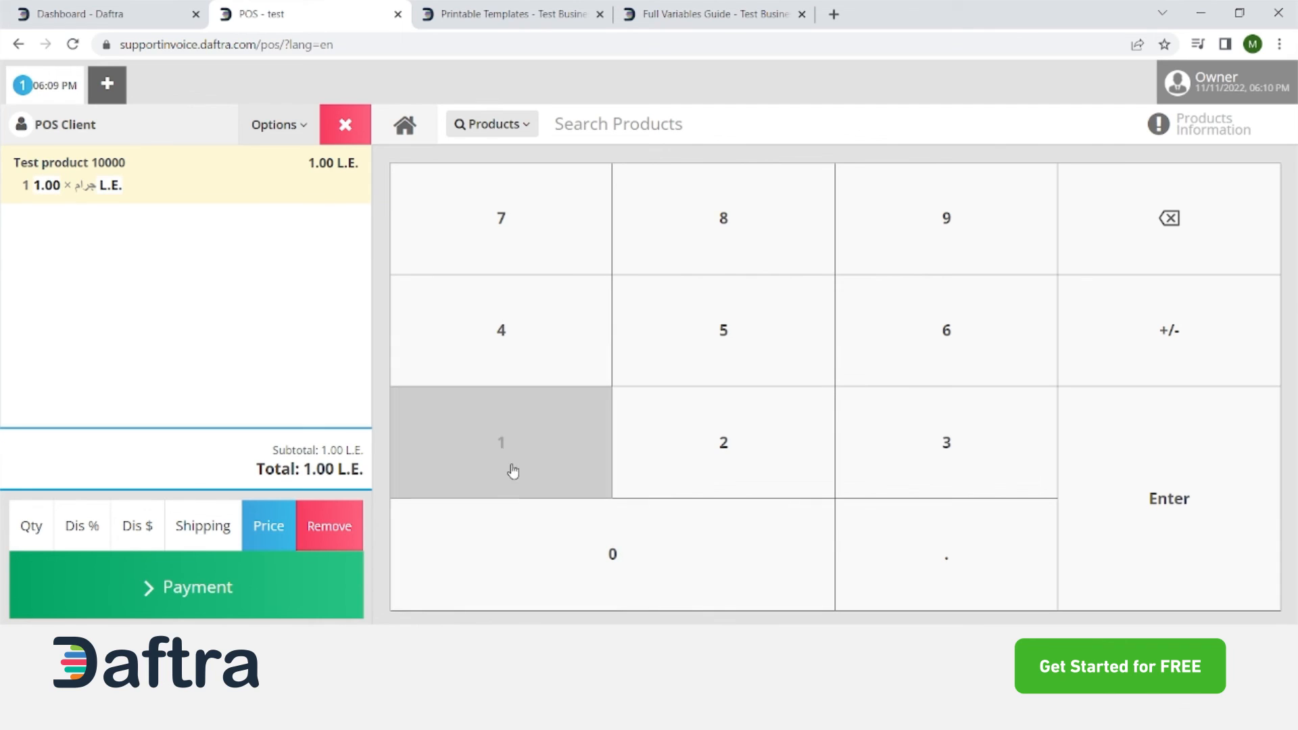
{"action": "left_click", "coordinate": [538, 566]}
{"action": "left_click", "coordinate": [1136, 575]}
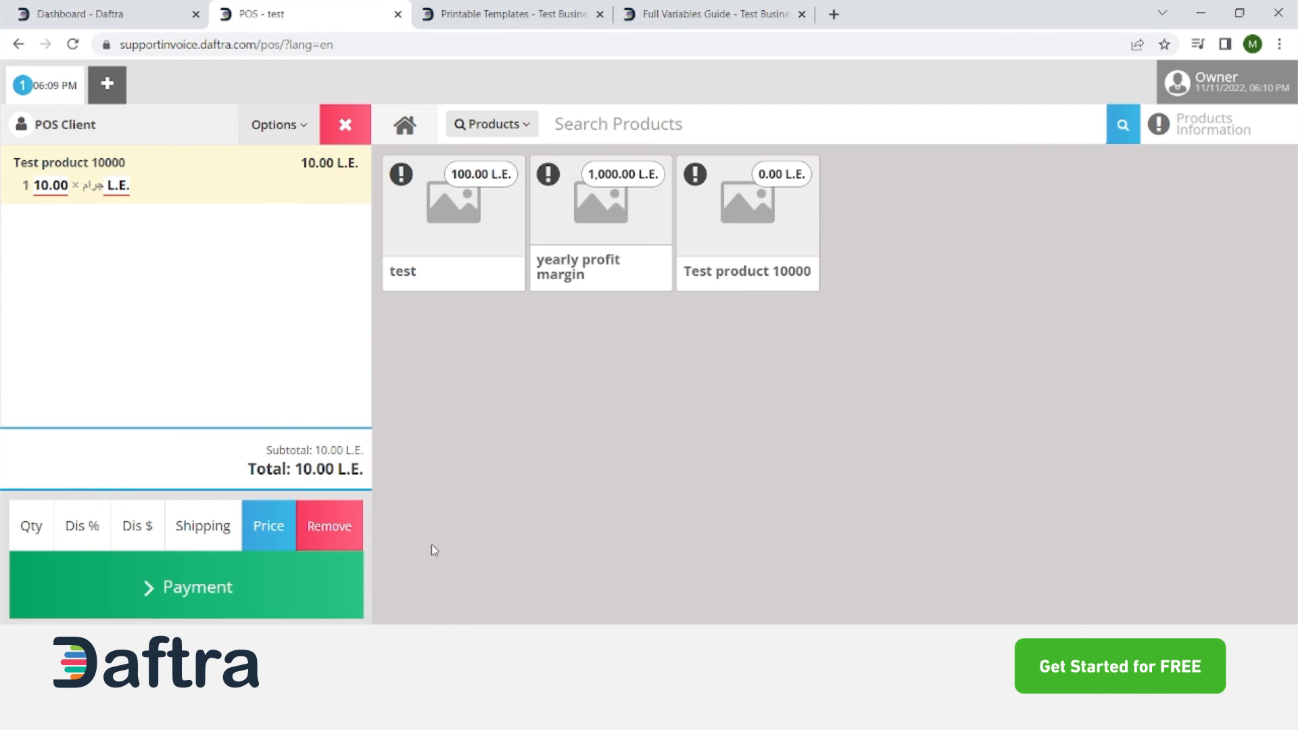
Confirm a 10.00 L.E. cash payment for the sale with no discount, and cancel printing the invoice
{"action": "left_click", "coordinate": [177, 566]}
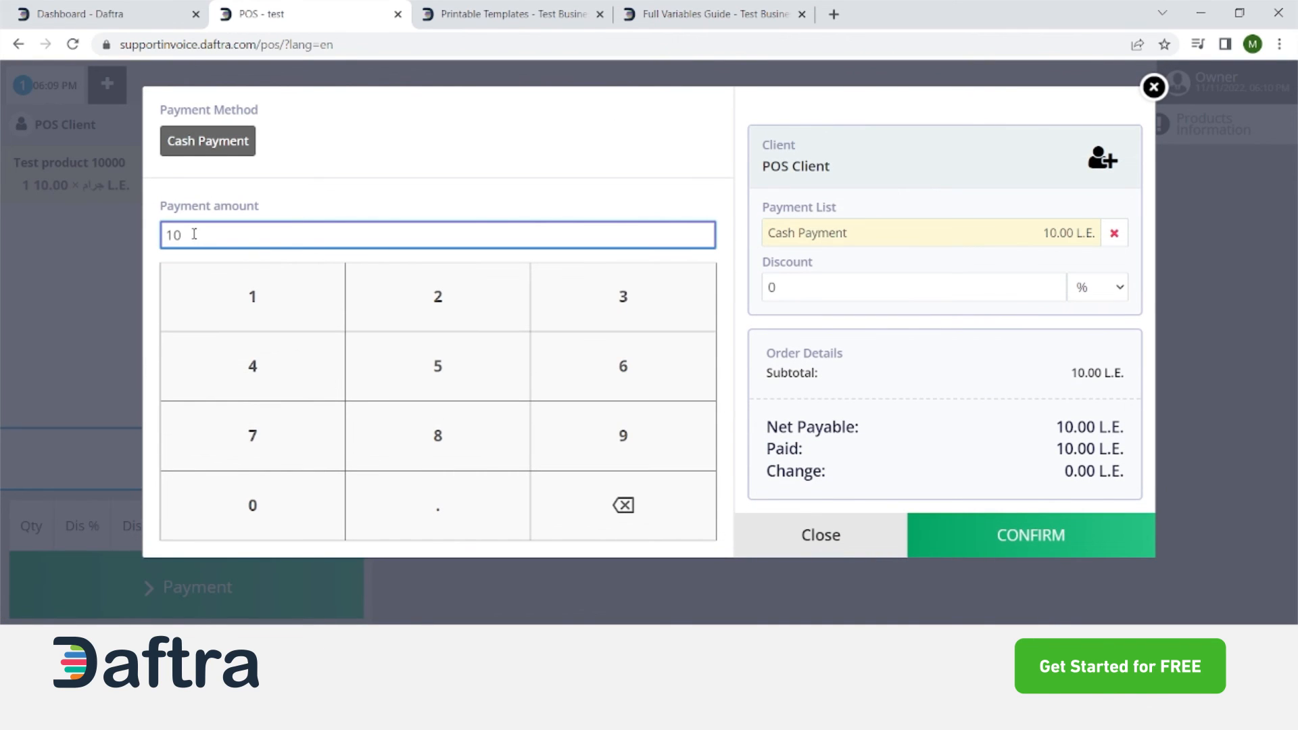
{"action": "left_click", "coordinate": [524, 217]}
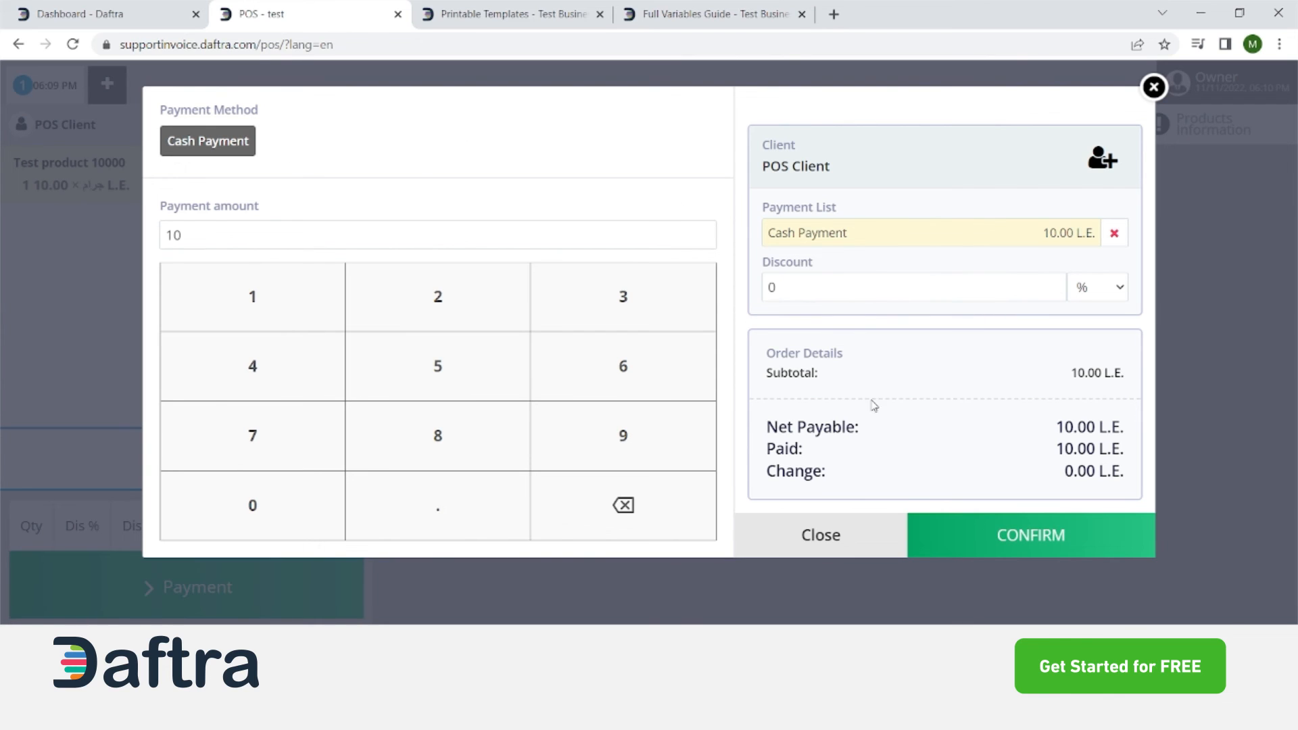
{"action": "left_click", "coordinate": [835, 284]}
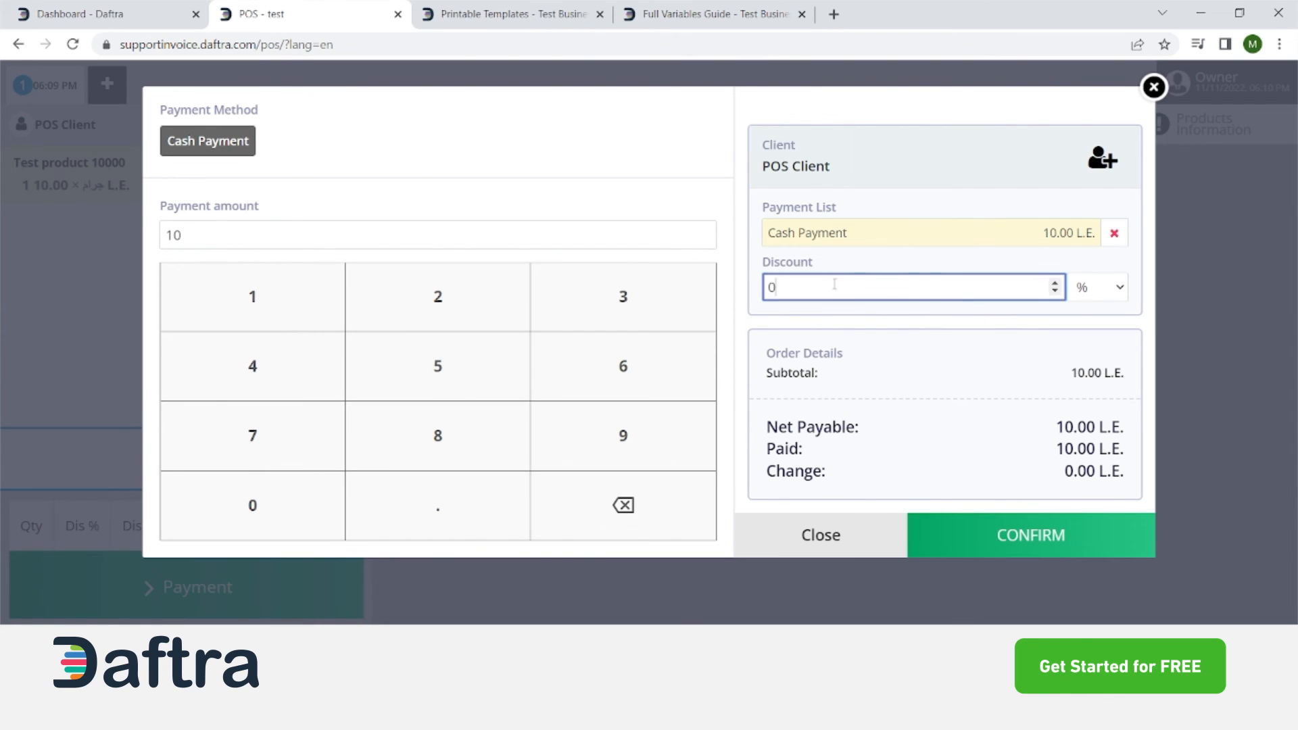
{"action": "left_click", "coordinate": [1001, 549]}
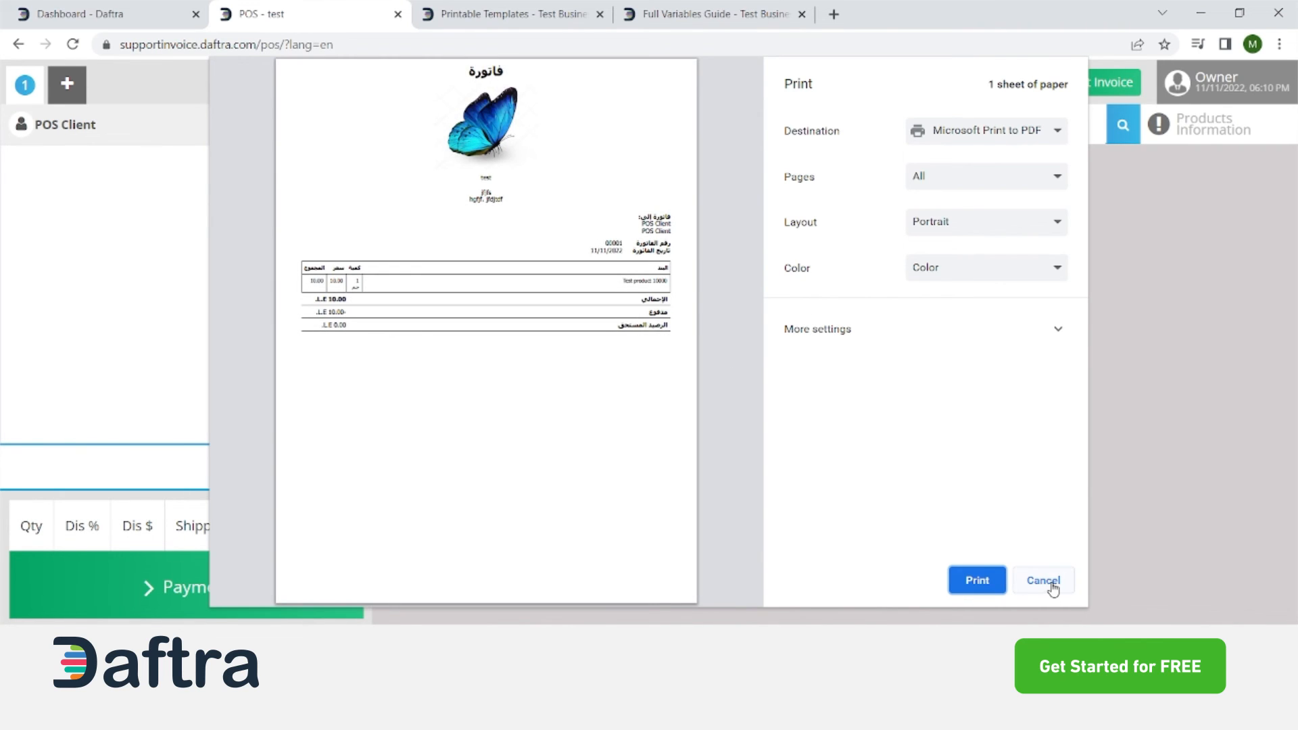
{"action": "left_click", "coordinate": [1045, 584]}
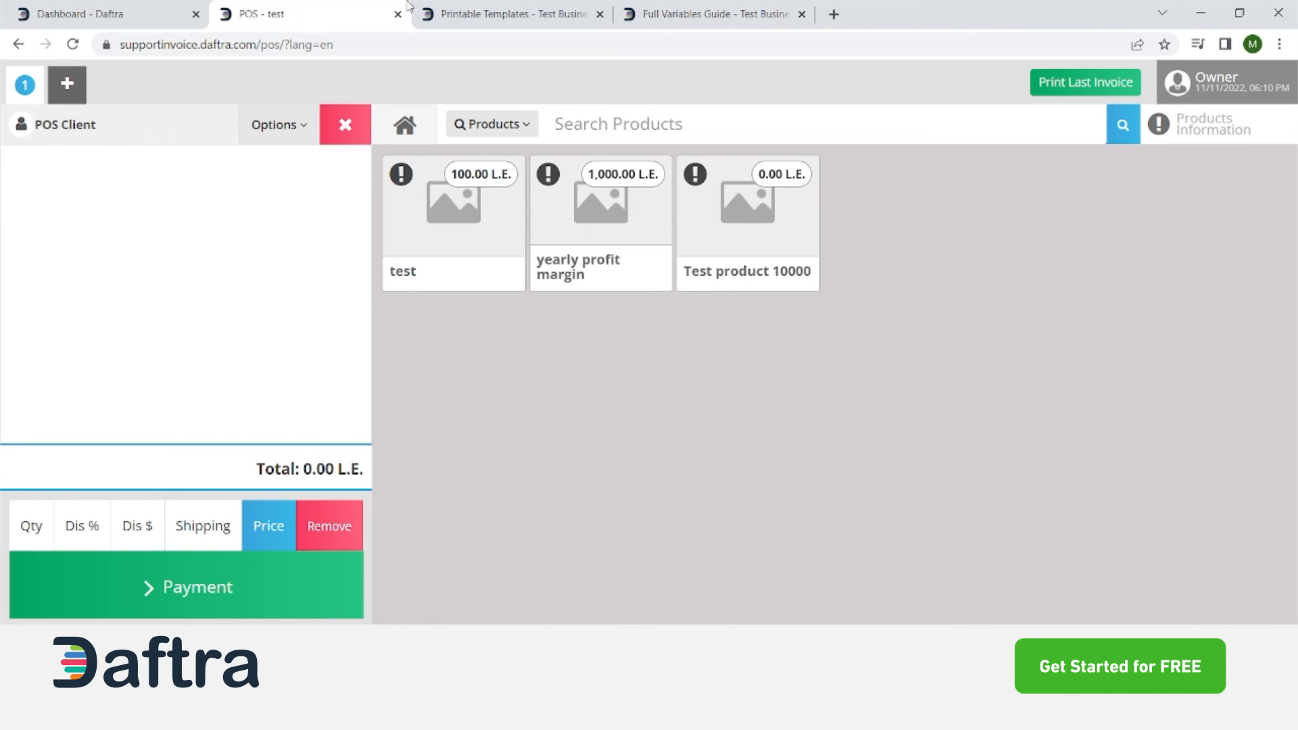
{"action": "left_click", "coordinate": [108, 8]}
{"action": "left_click", "coordinate": [514, 14]}
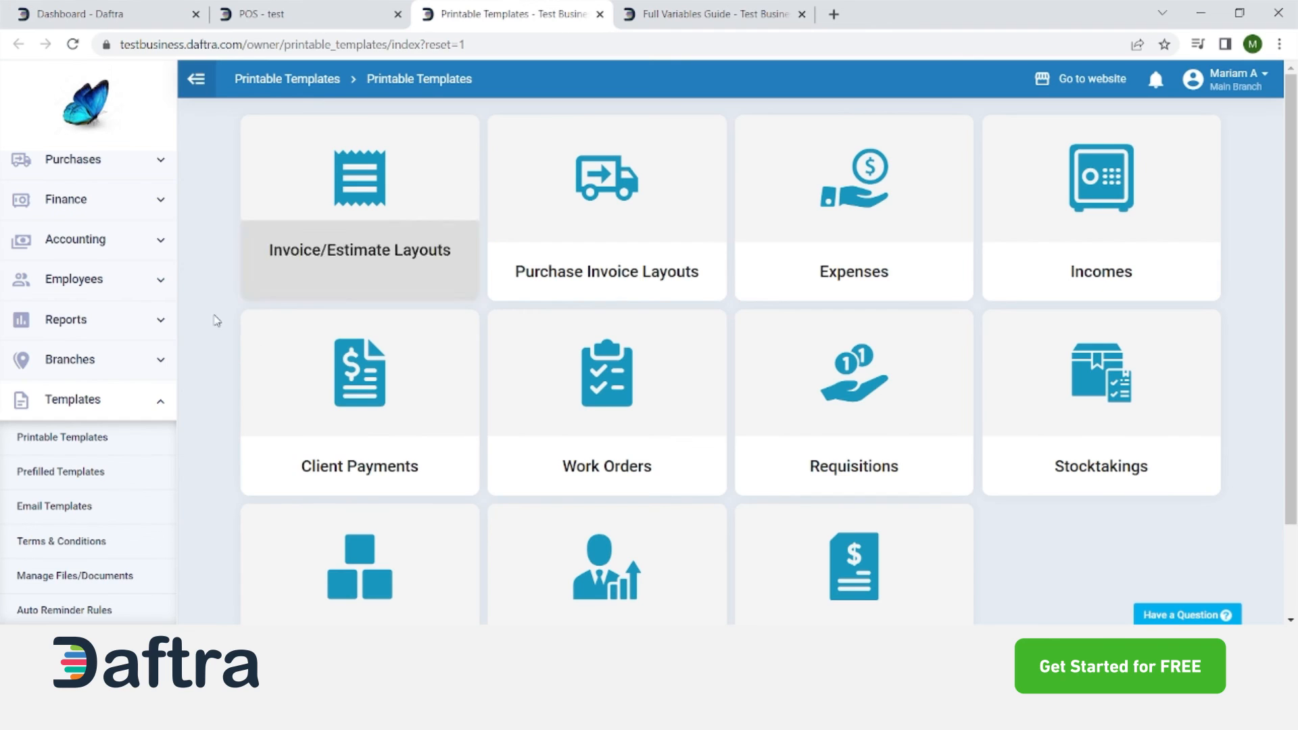
{"action": "left_click", "coordinate": [85, 248]}
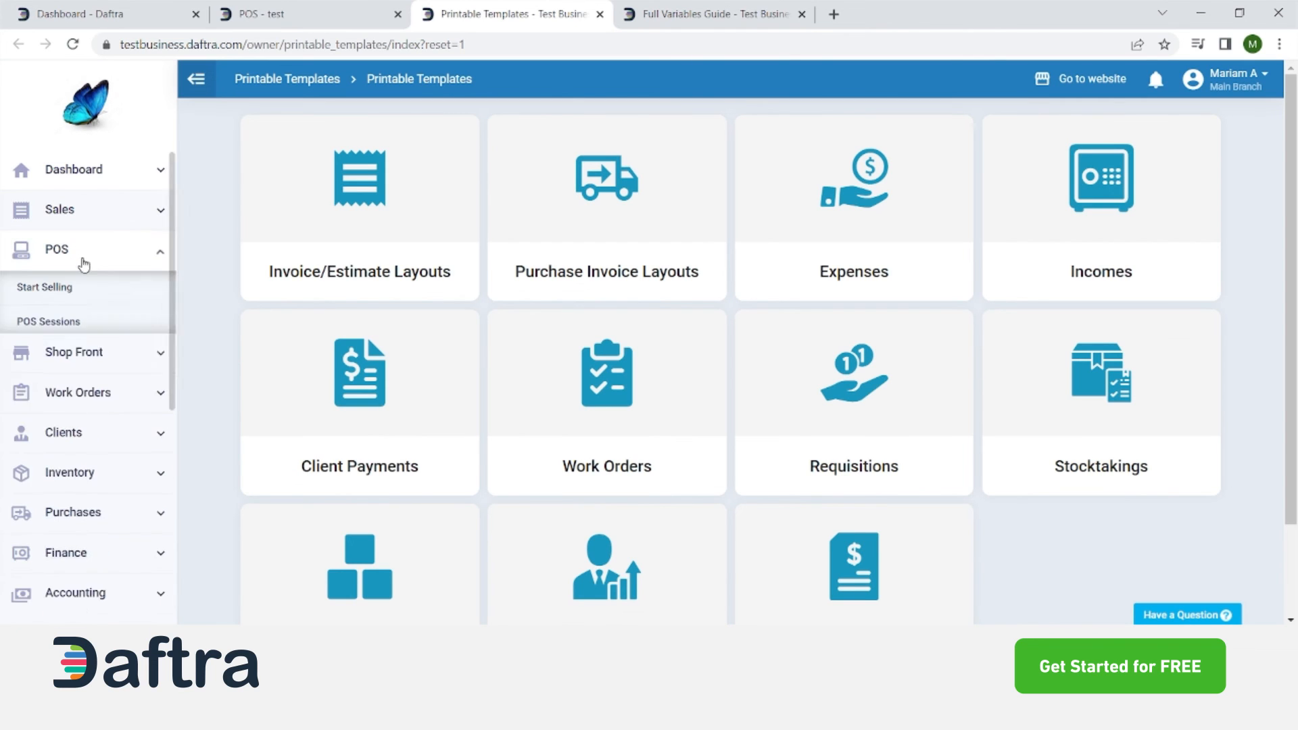
{"action": "left_click", "coordinate": [105, 320]}
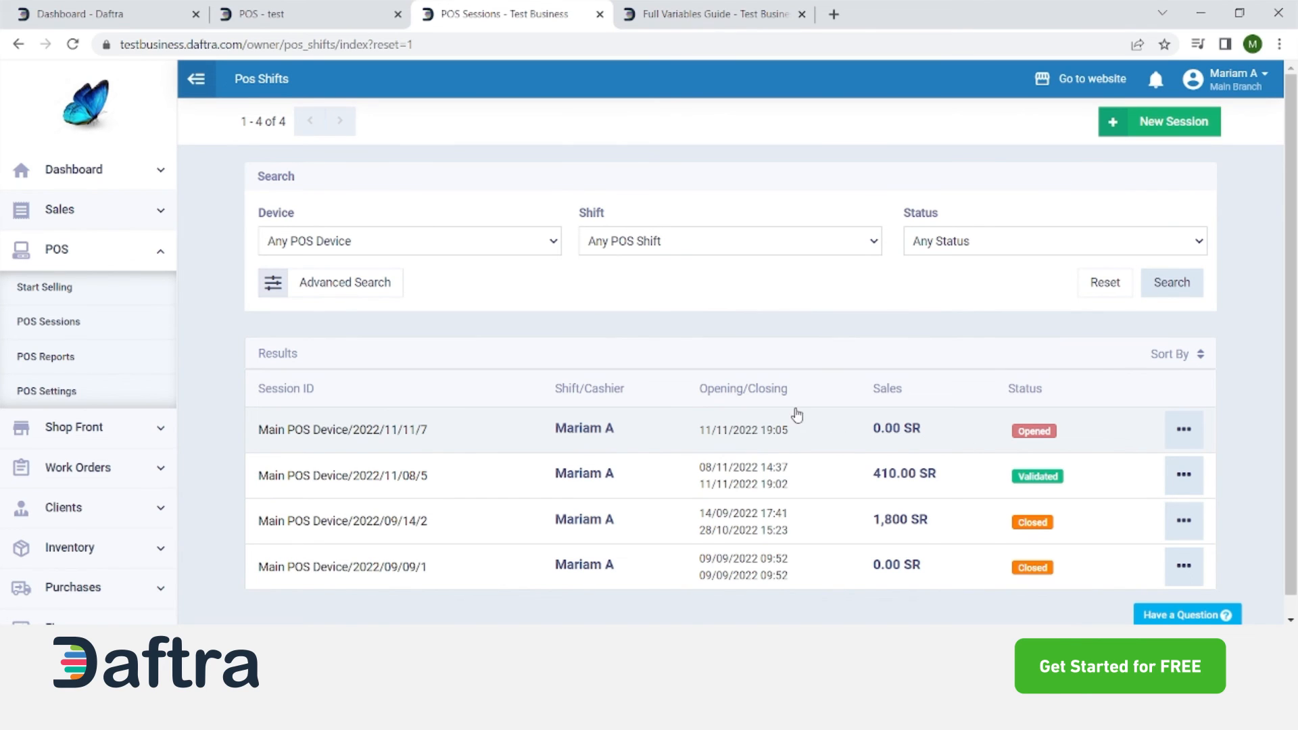
{"action": "left_click", "coordinate": [844, 451]}
{"action": "left_click", "coordinate": [340, 24]}
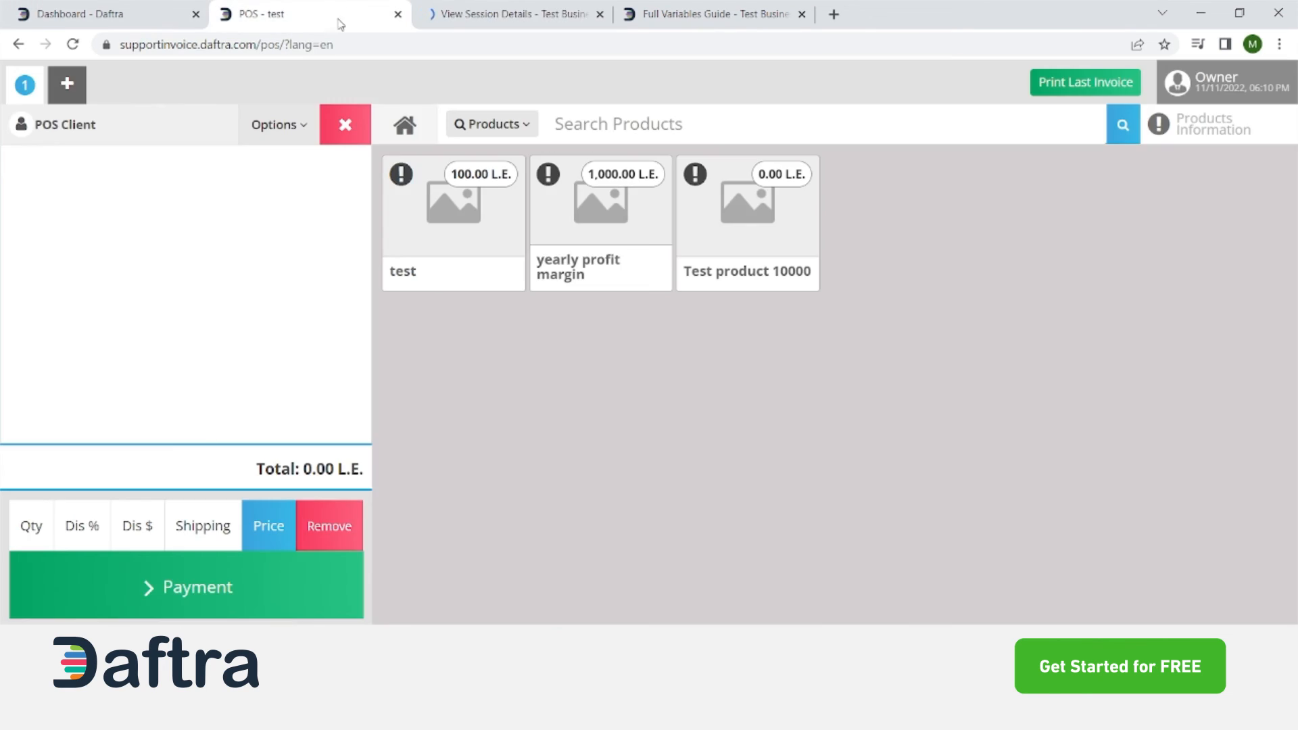
{"action": "left_click", "coordinate": [14, 45]}
Enter the test site from the Daftra account dashboard and open the details of POS session Main POS Device/2022/11/11/2
{"action": "left_click", "coordinate": [184, 8]}
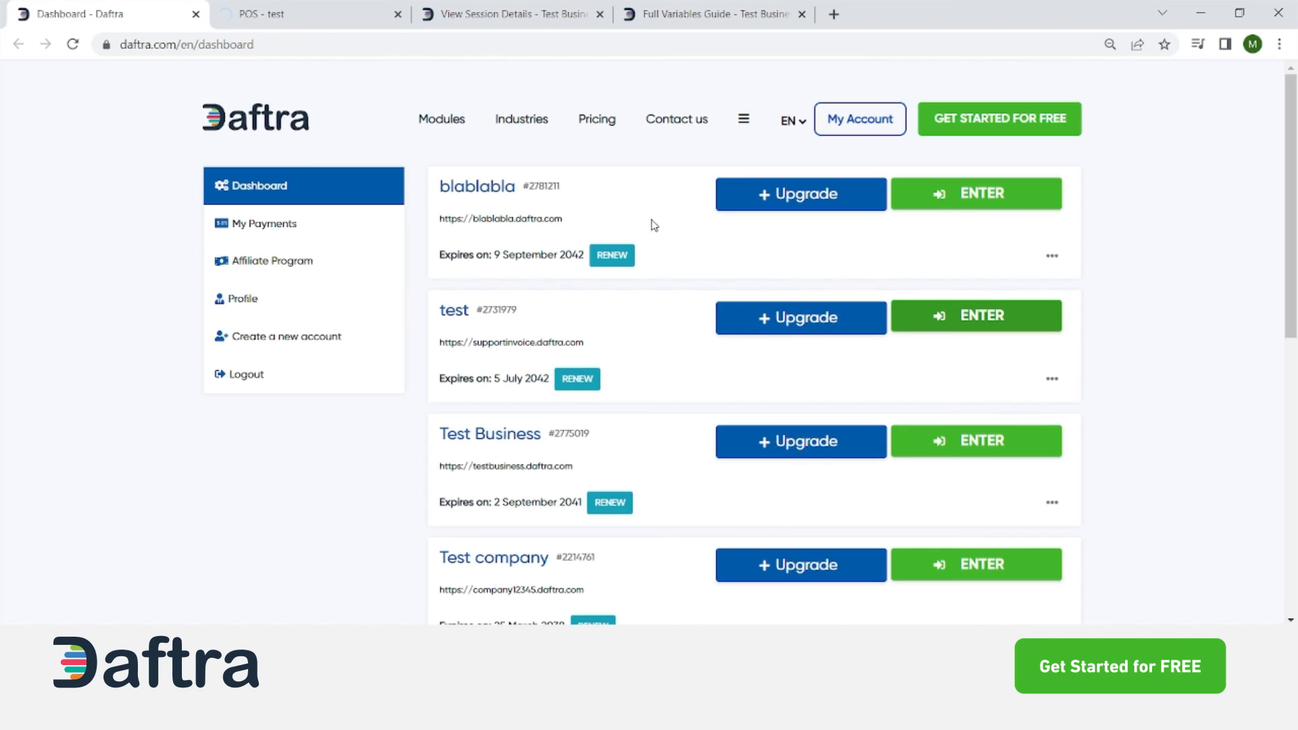
{"action": "left_click", "coordinate": [953, 327]}
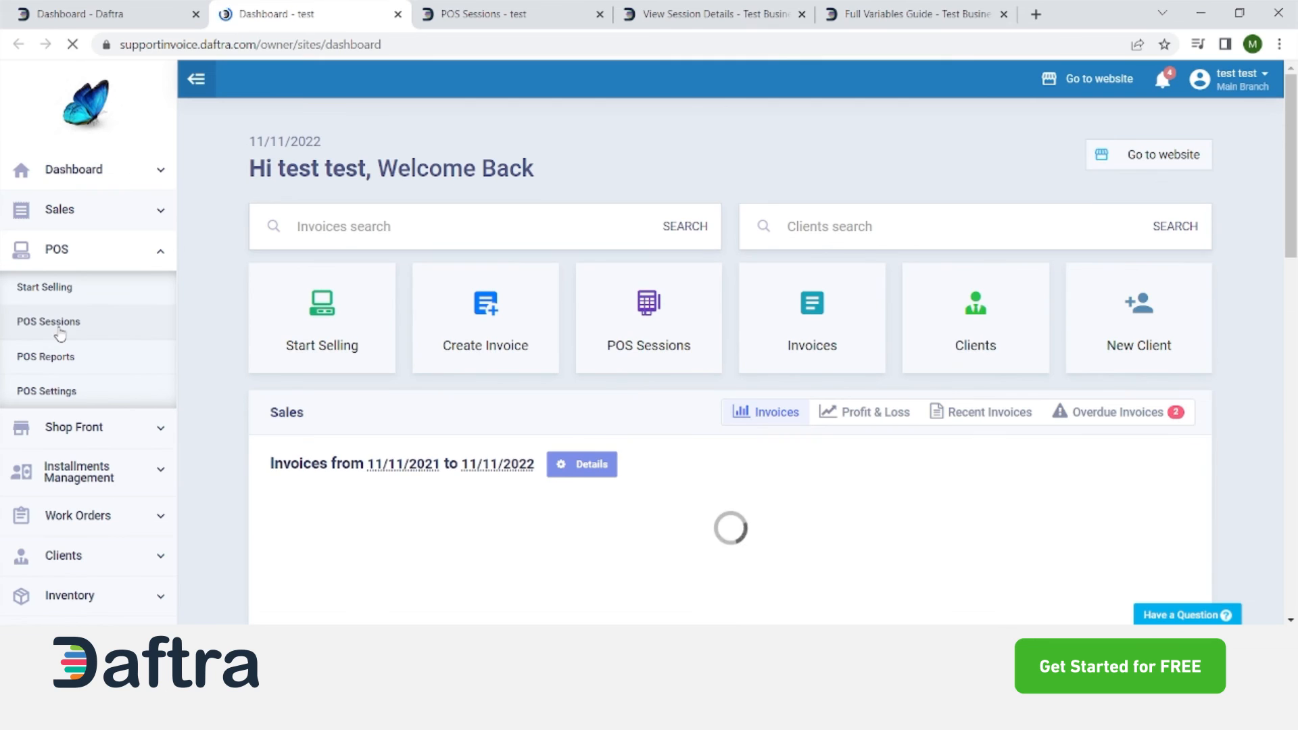
{"action": "left_click", "coordinate": [61, 333]}
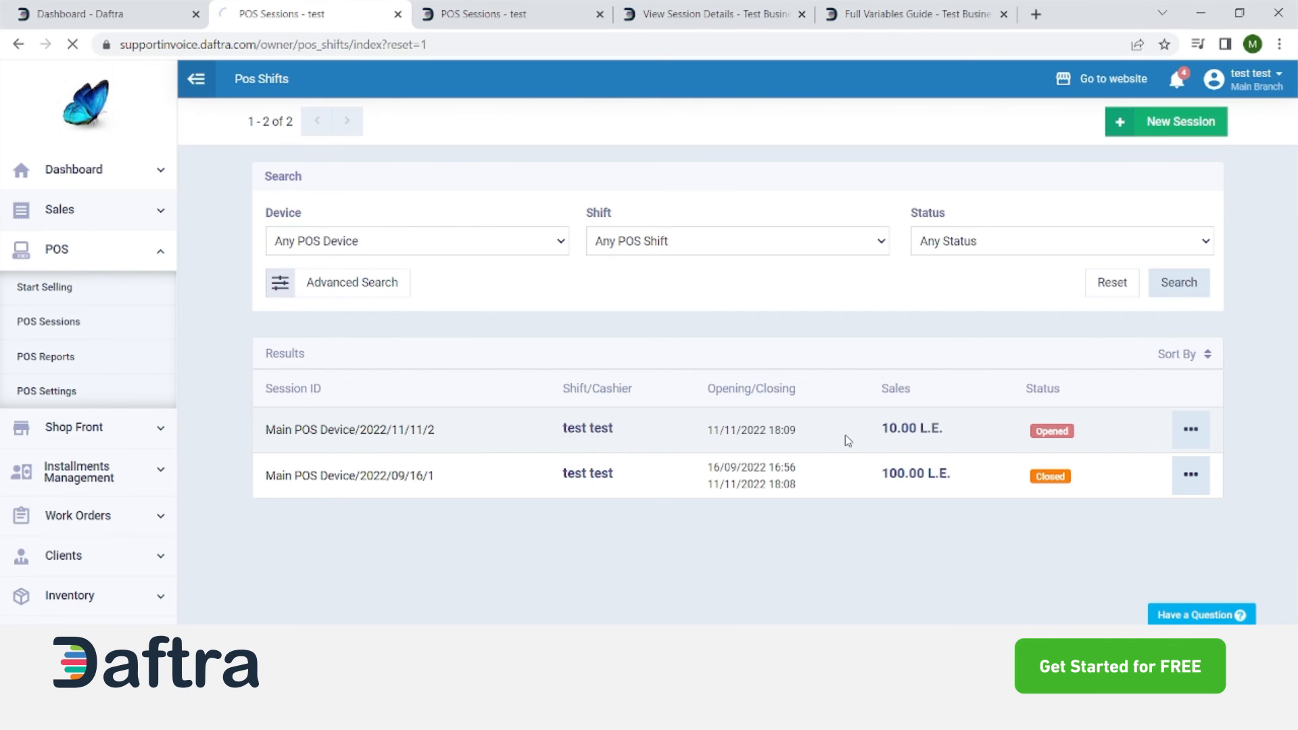
{"action": "left_click", "coordinate": [848, 443]}
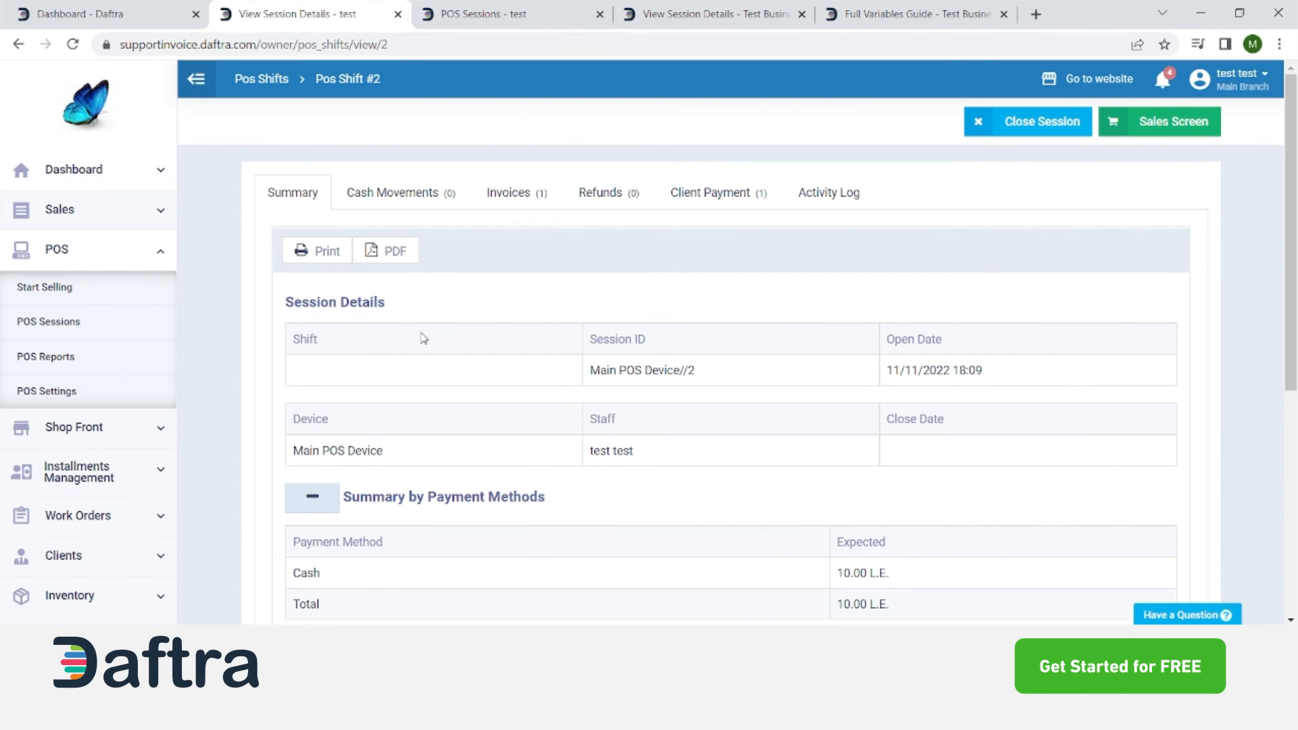
View the session's invoices and look at the actions available for the POS Client's invoice
{"action": "left_click", "coordinate": [532, 207]}
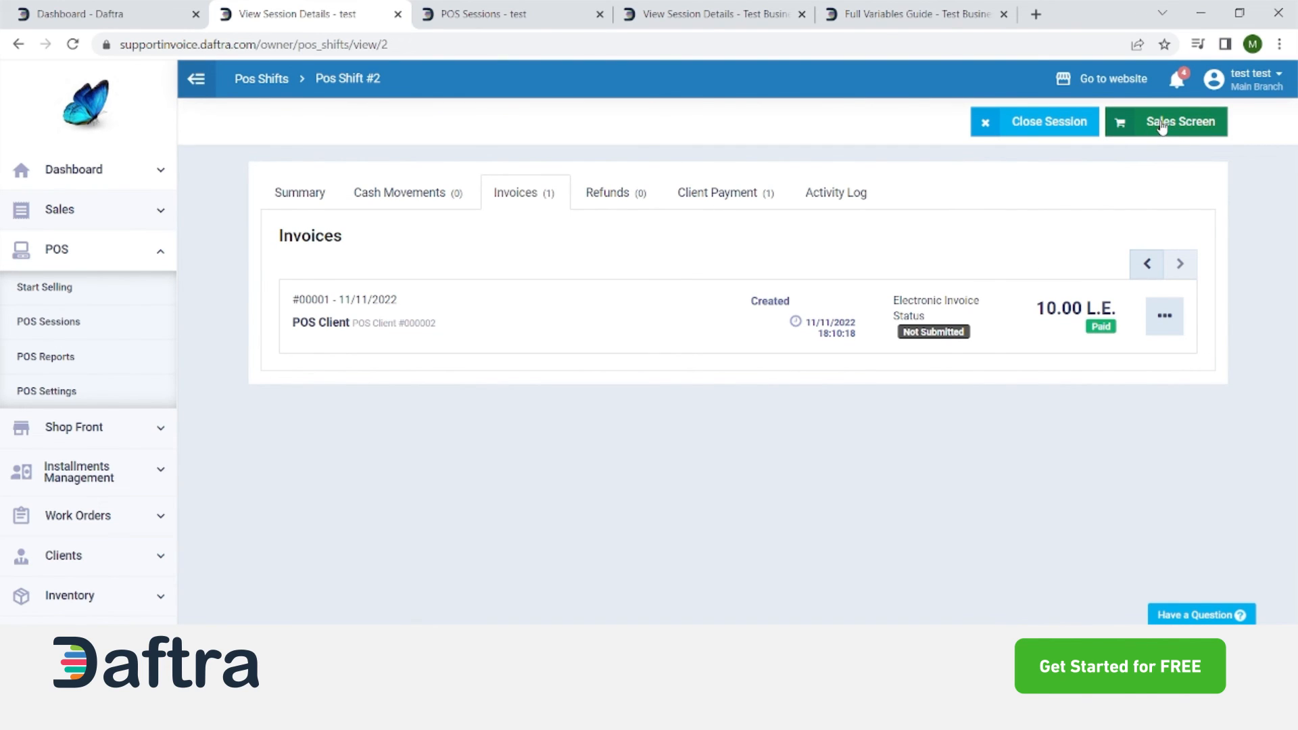
{"action": "left_click", "coordinate": [1164, 316]}
{"action": "scroll", "coordinate": [1001, 529], "scroll_direction": "down", "scroll_amount": 1}
{"action": "scroll", "coordinate": [1001, 529], "scroll_direction": "up", "scroll_amount": 1}
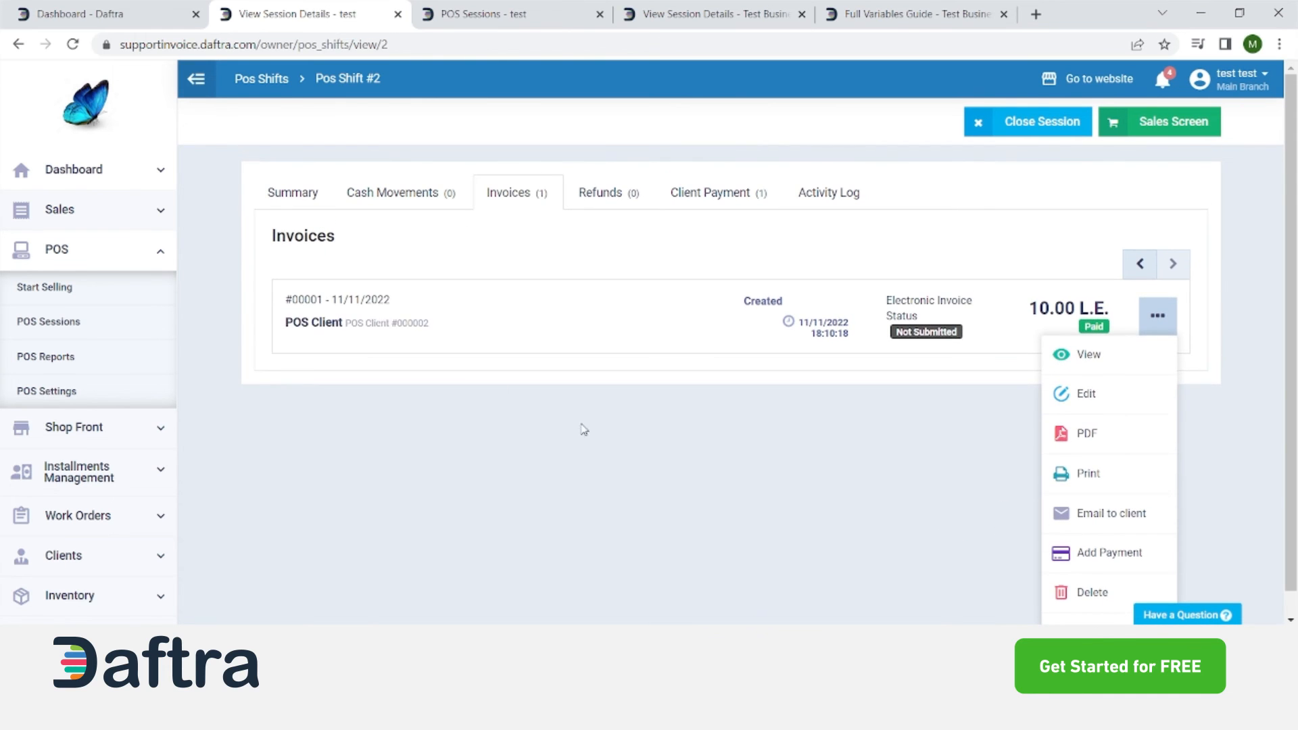
{"action": "scroll", "coordinate": [41, 428], "scroll_direction": "down", "scroll_amount": 3}
{"action": "scroll", "coordinate": [87, 431], "scroll_direction": "up", "scroll_amount": 4}
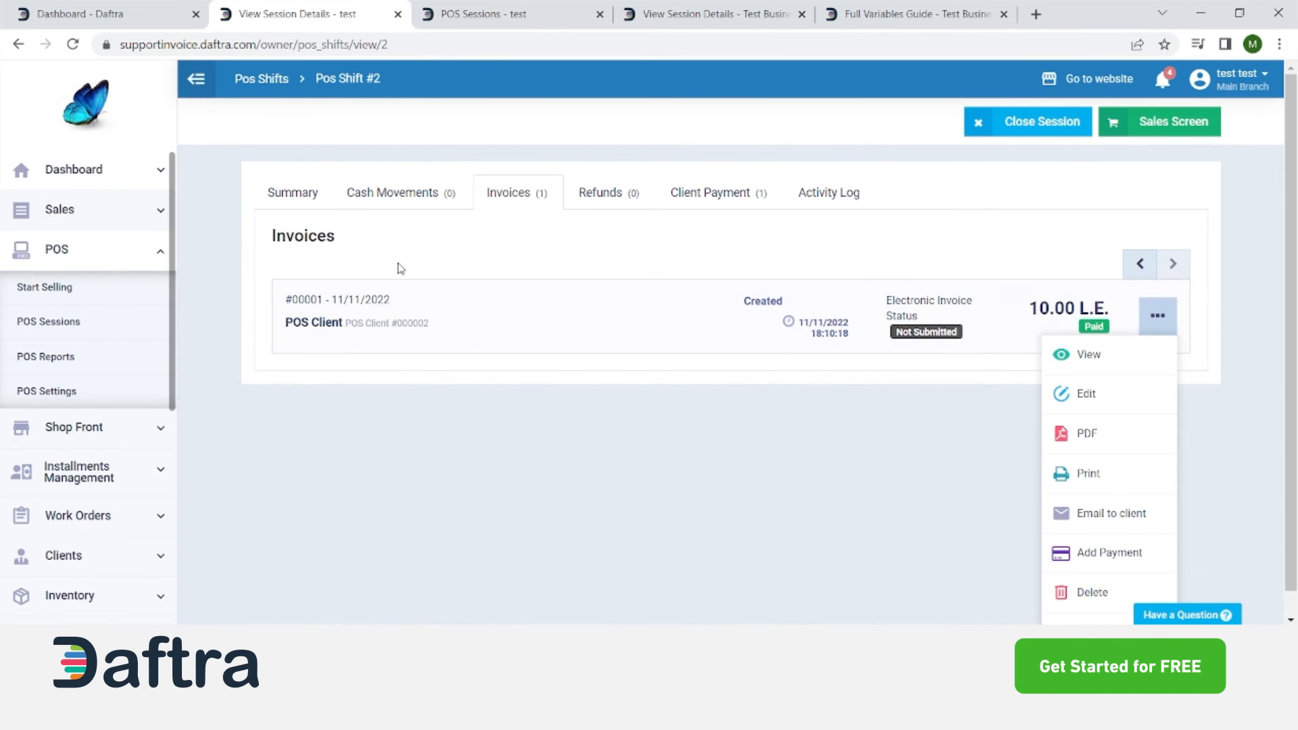
Review the session's summary and return to the POS sessions list
{"action": "left_click", "coordinate": [294, 197]}
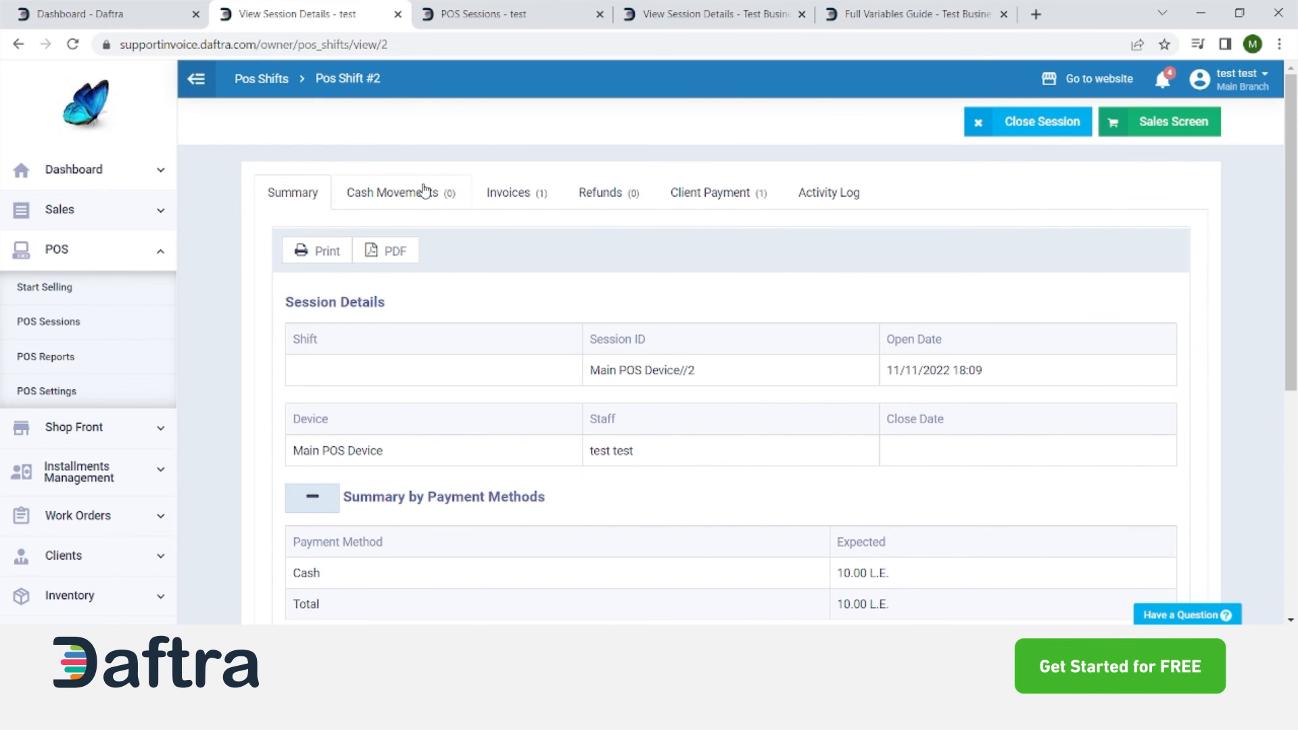
{"action": "scroll", "coordinate": [430, 514], "scroll_direction": "down", "scroll_amount": 5}
{"action": "scroll", "coordinate": [426, 571], "scroll_direction": "up", "scroll_amount": 3}
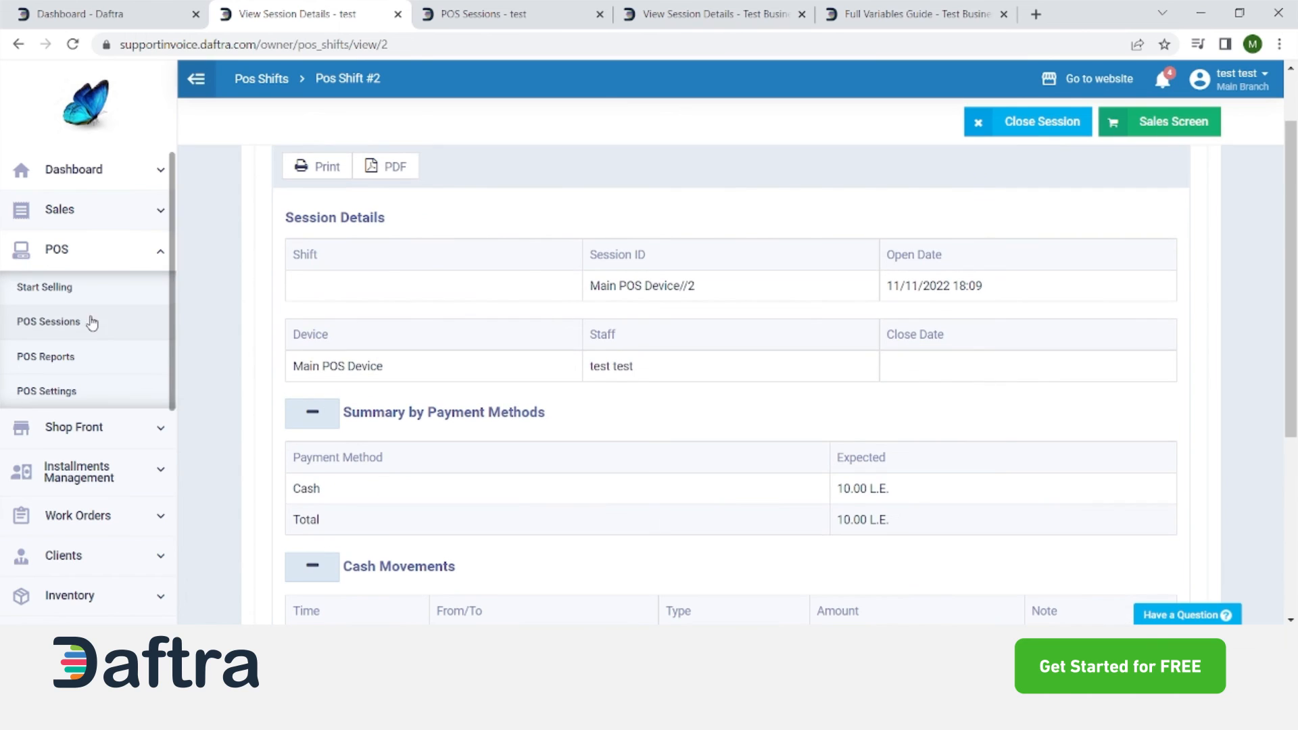
{"action": "left_click", "coordinate": [94, 325]}
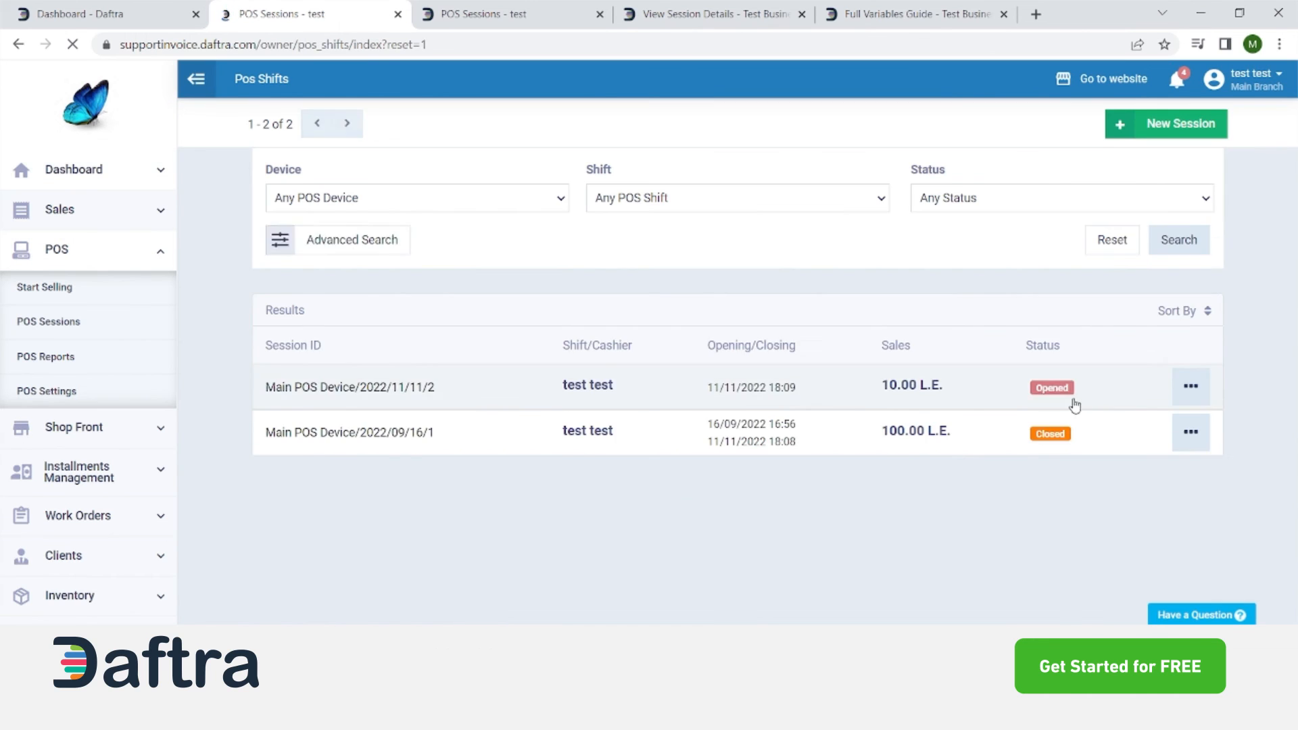
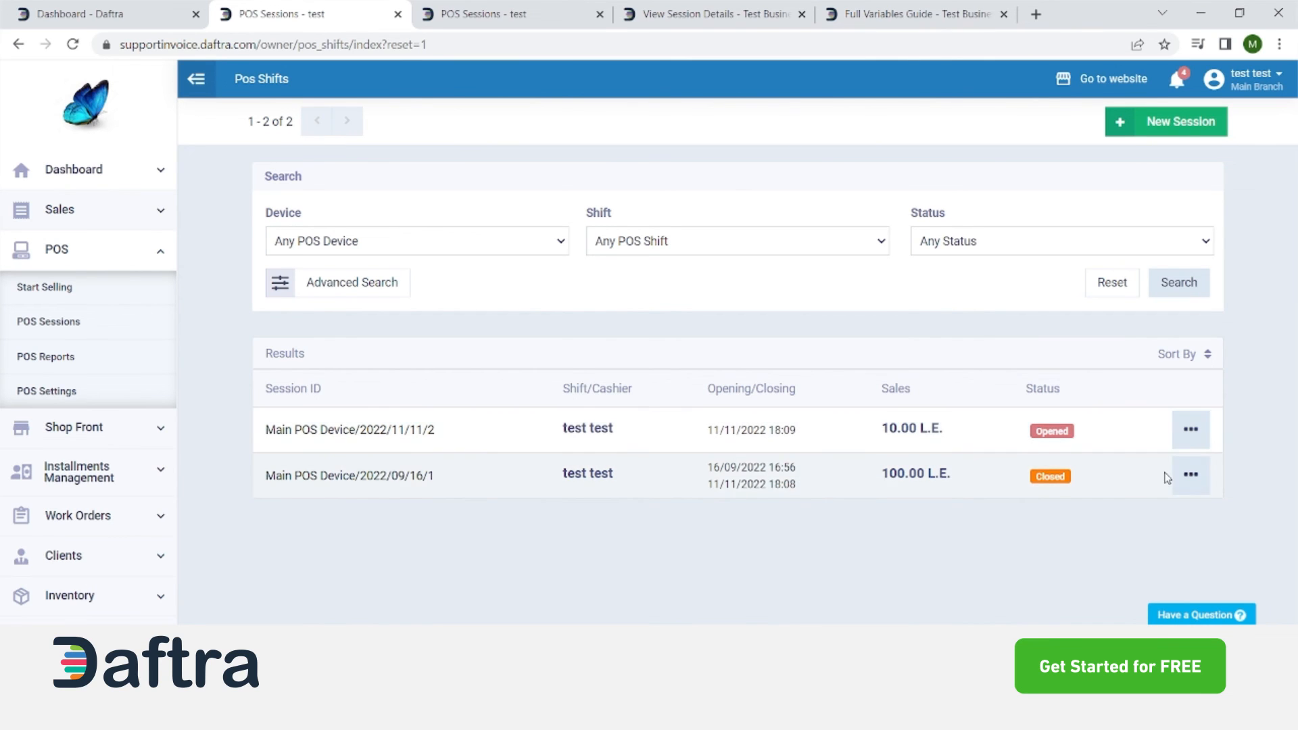
View the actions and details of the open session Main POS Device/2022/11/11/2, and return to the POS sessions list
{"action": "left_click", "coordinate": [1189, 445]}
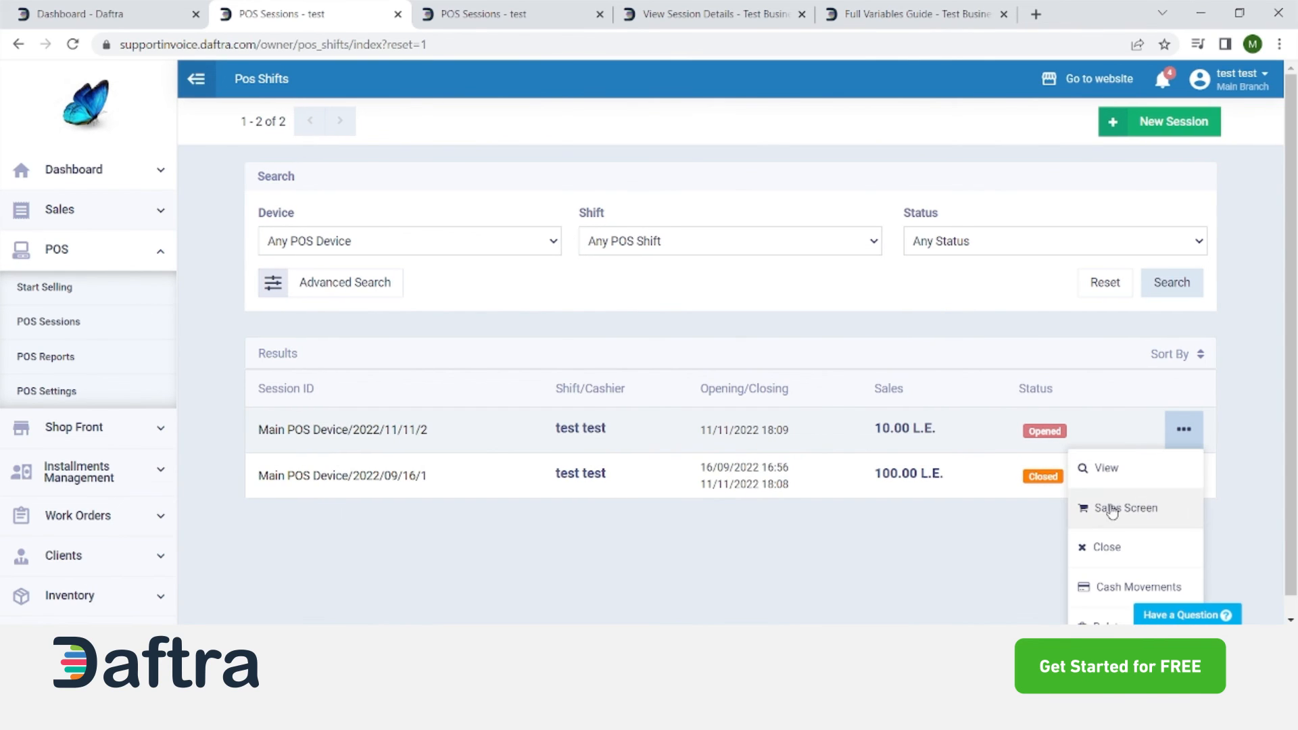
{"action": "left_click", "coordinate": [961, 440]}
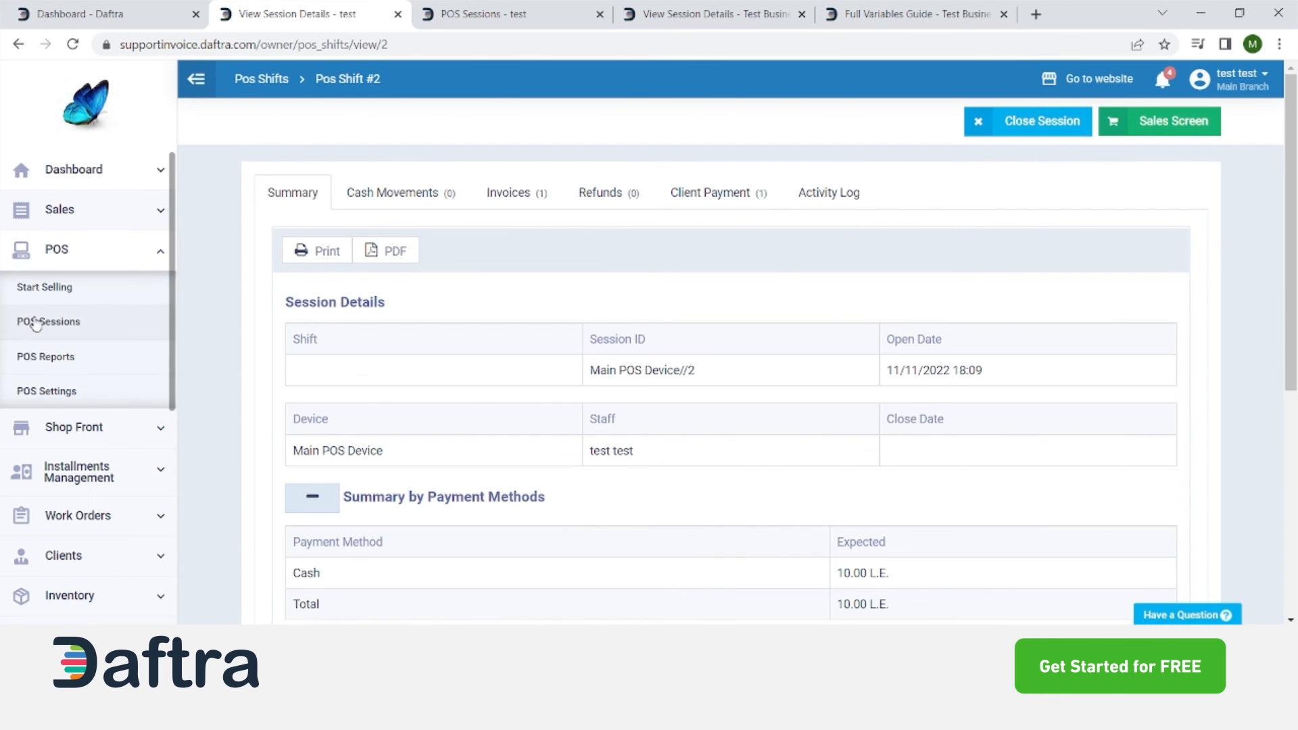
{"action": "left_click", "coordinate": [76, 326]}
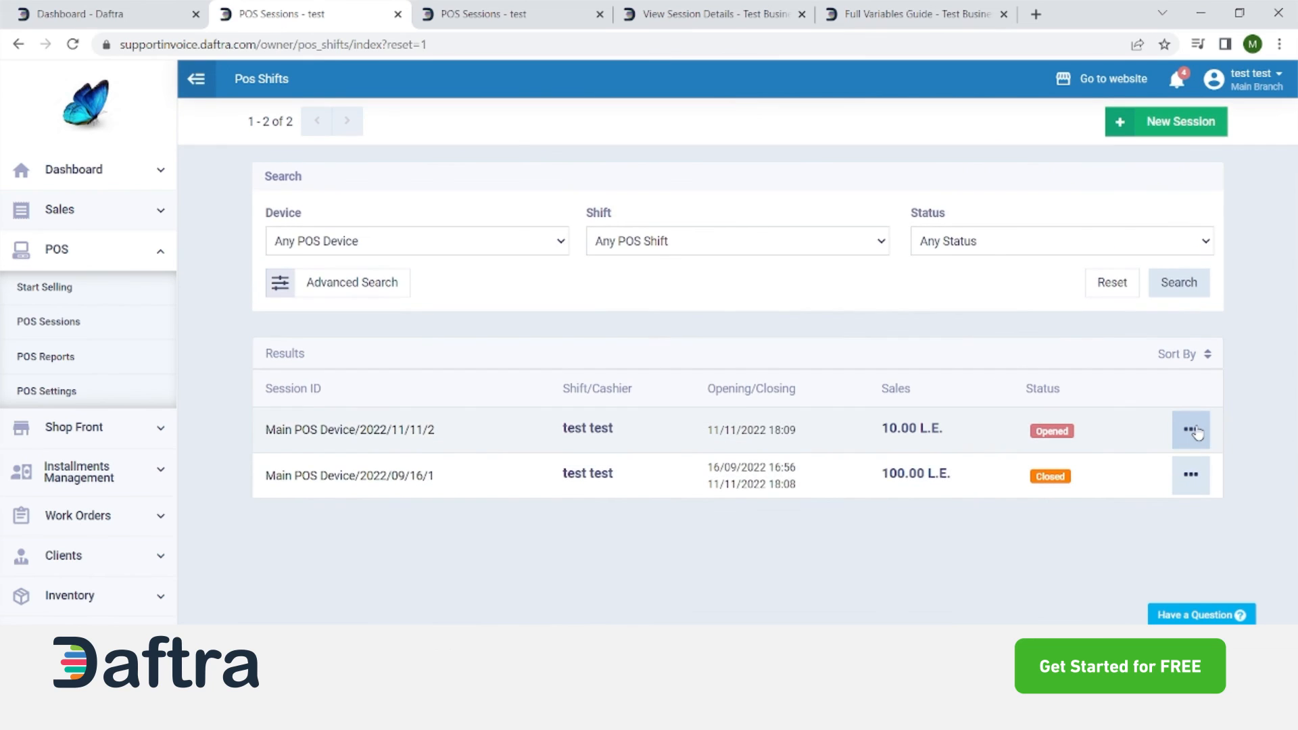
Close POS session Main POS Device/2022/11/11/2 from its details page and review its closing summary by payment methods, cash movements and sales
{"action": "left_click", "coordinate": [1184, 429]}
{"action": "scroll", "coordinate": [1103, 568], "scroll_direction": "down", "scroll_amount": 1}
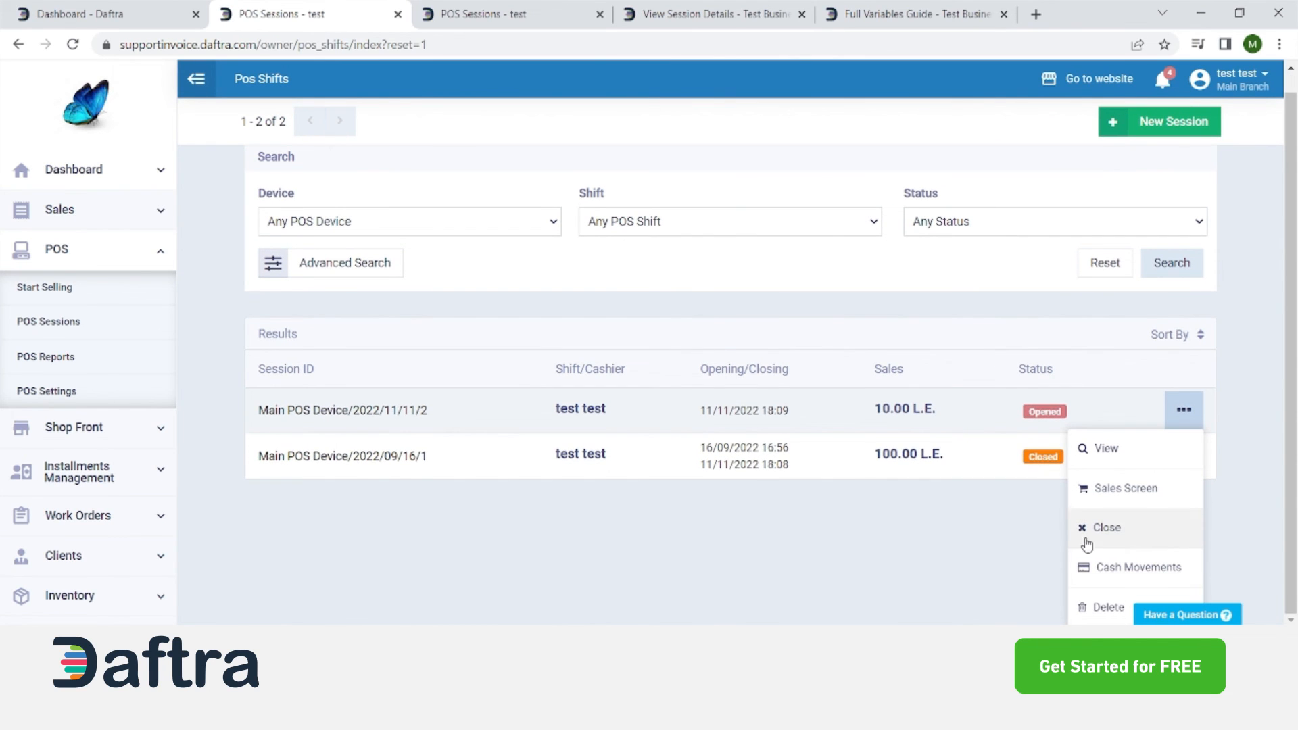
{"action": "left_click", "coordinate": [818, 420]}
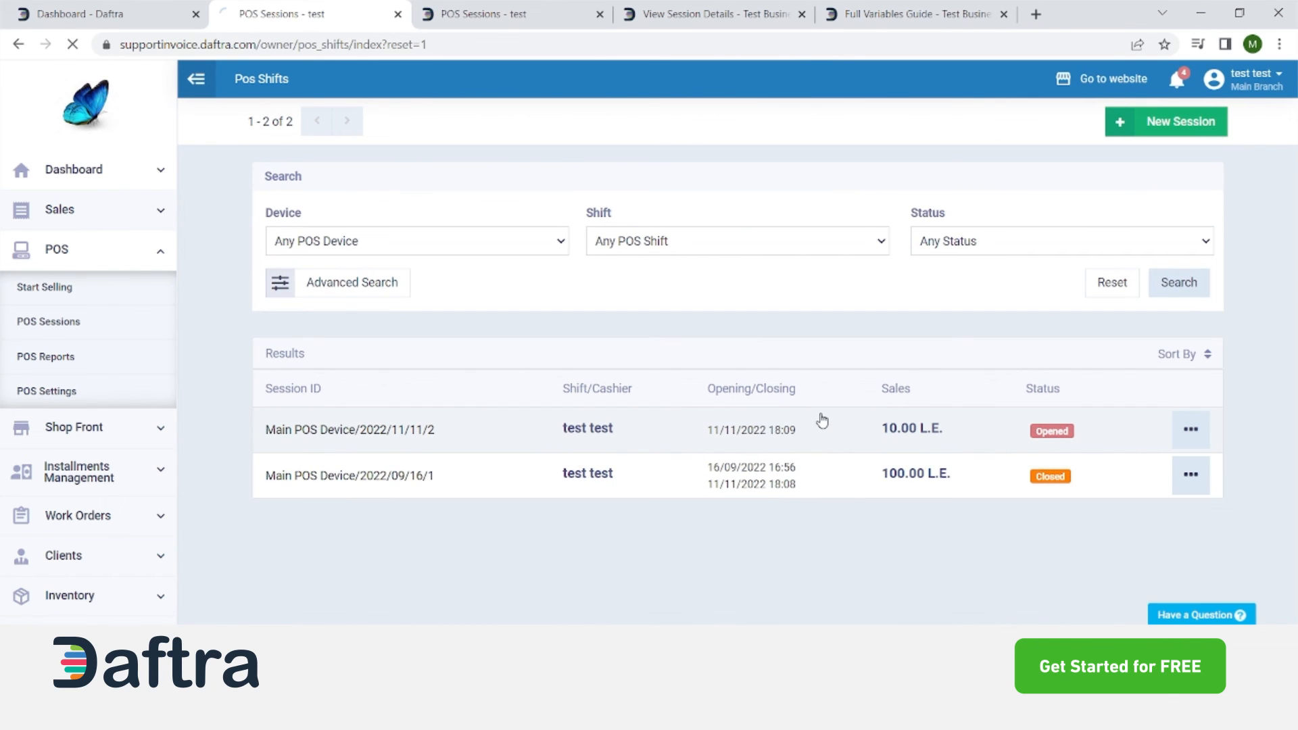
{"action": "left_click", "coordinate": [1020, 446]}
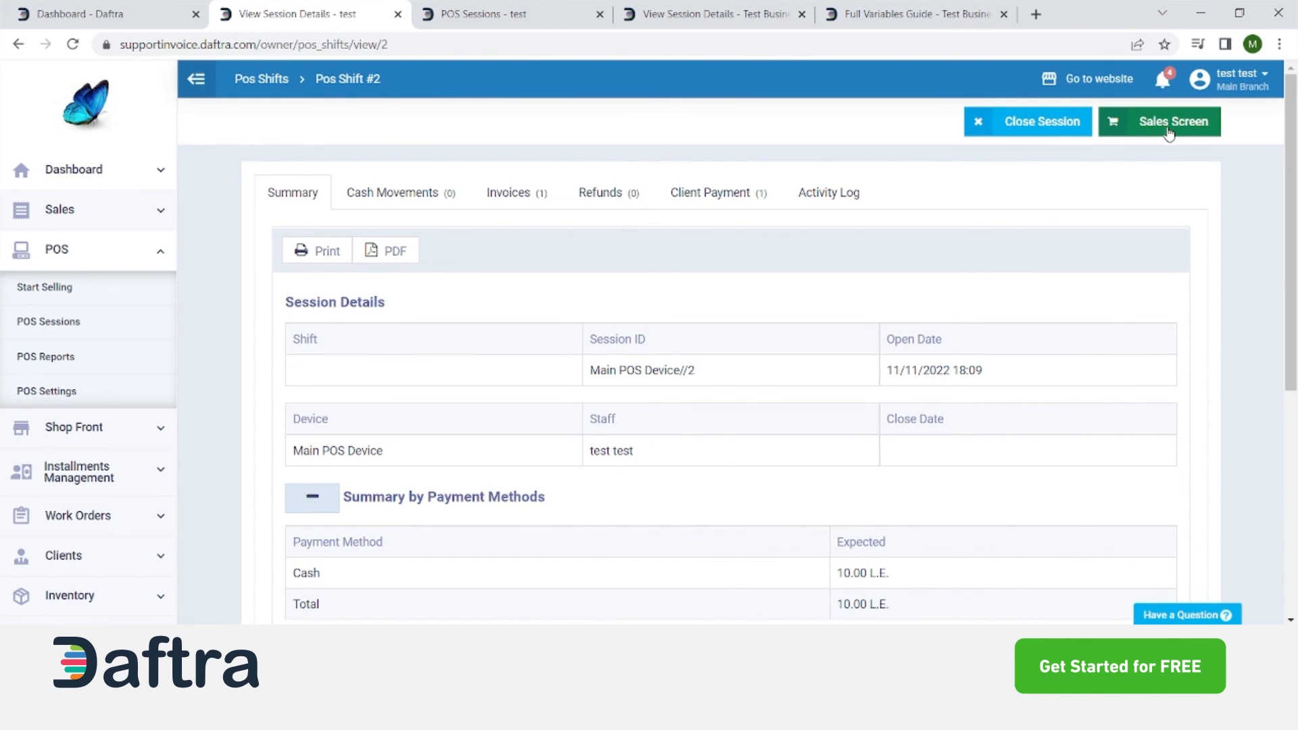
{"action": "left_click", "coordinate": [1022, 133]}
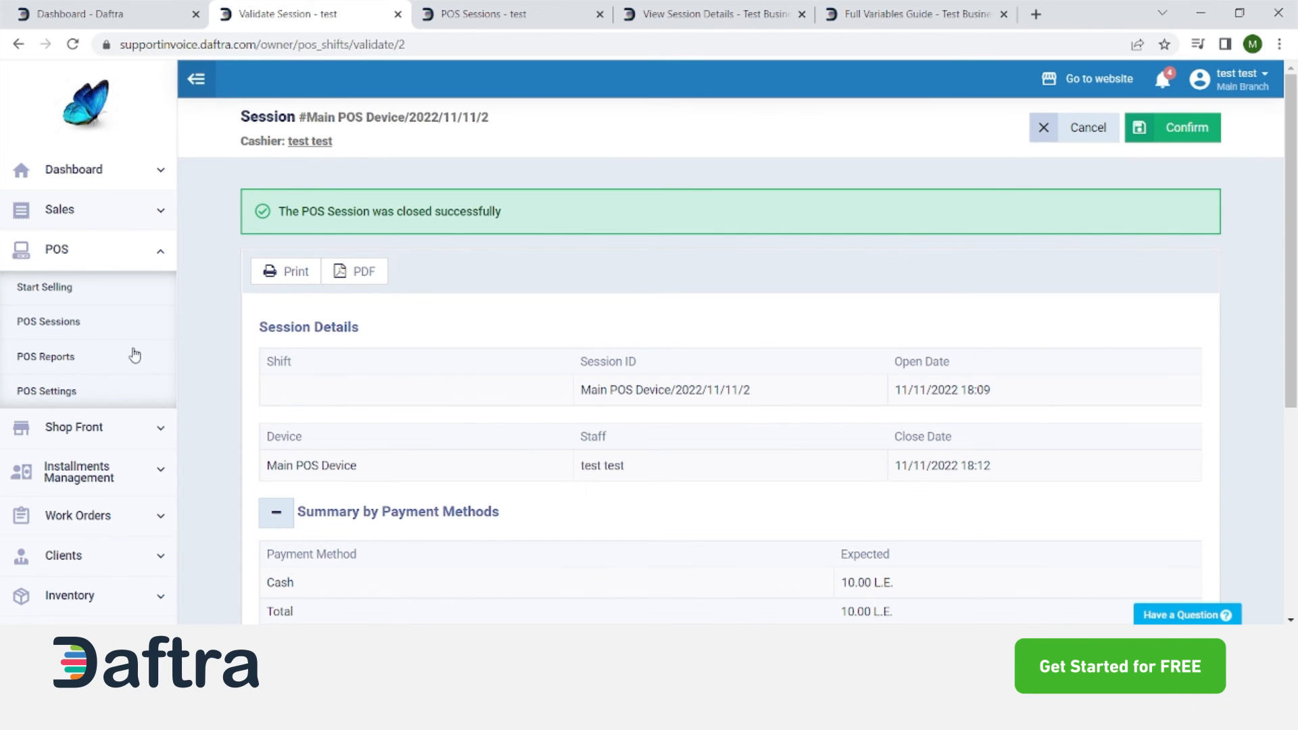
{"action": "scroll", "coordinate": [80, 338], "scroll_direction": "down", "scroll_amount": 4}
{"action": "scroll", "coordinate": [449, 559], "scroll_direction": "down", "scroll_amount": 4}
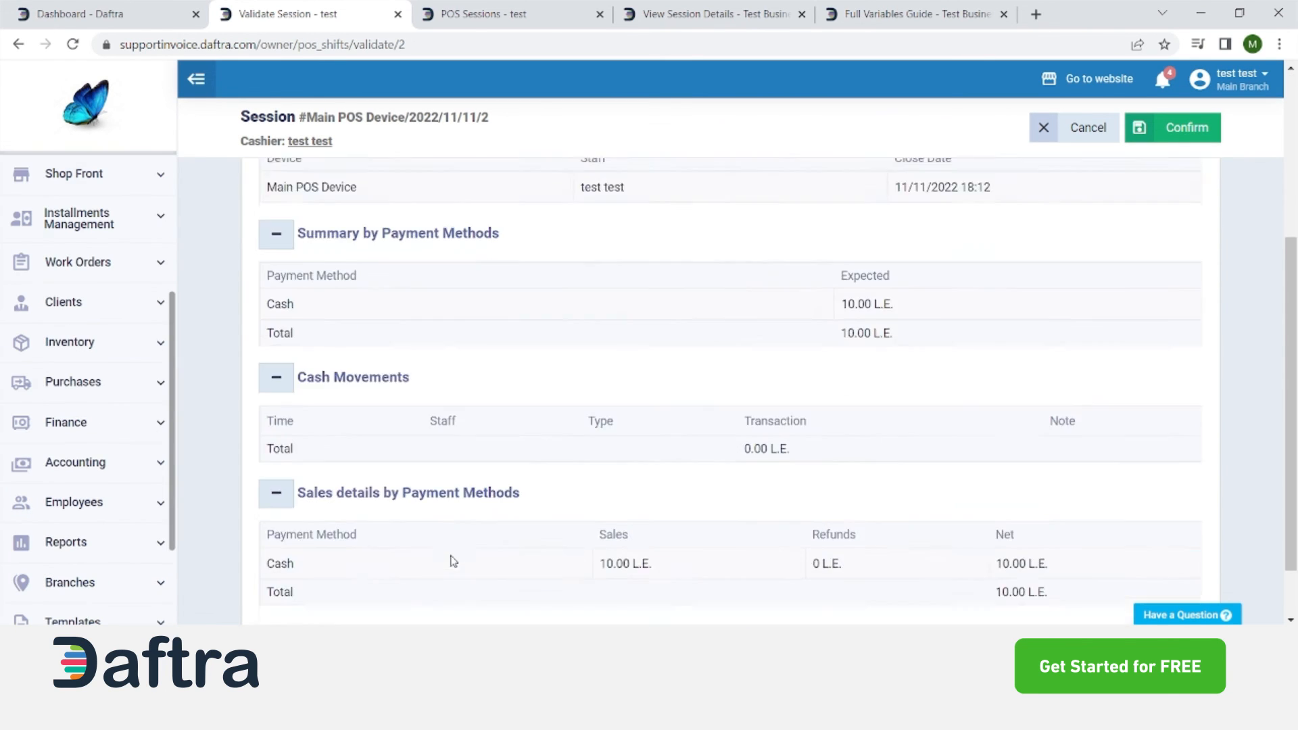
{"action": "scroll", "coordinate": [463, 553], "scroll_direction": "up", "scroll_amount": 4}
{"action": "scroll", "coordinate": [480, 534], "scroll_direction": "down", "scroll_amount": 5}
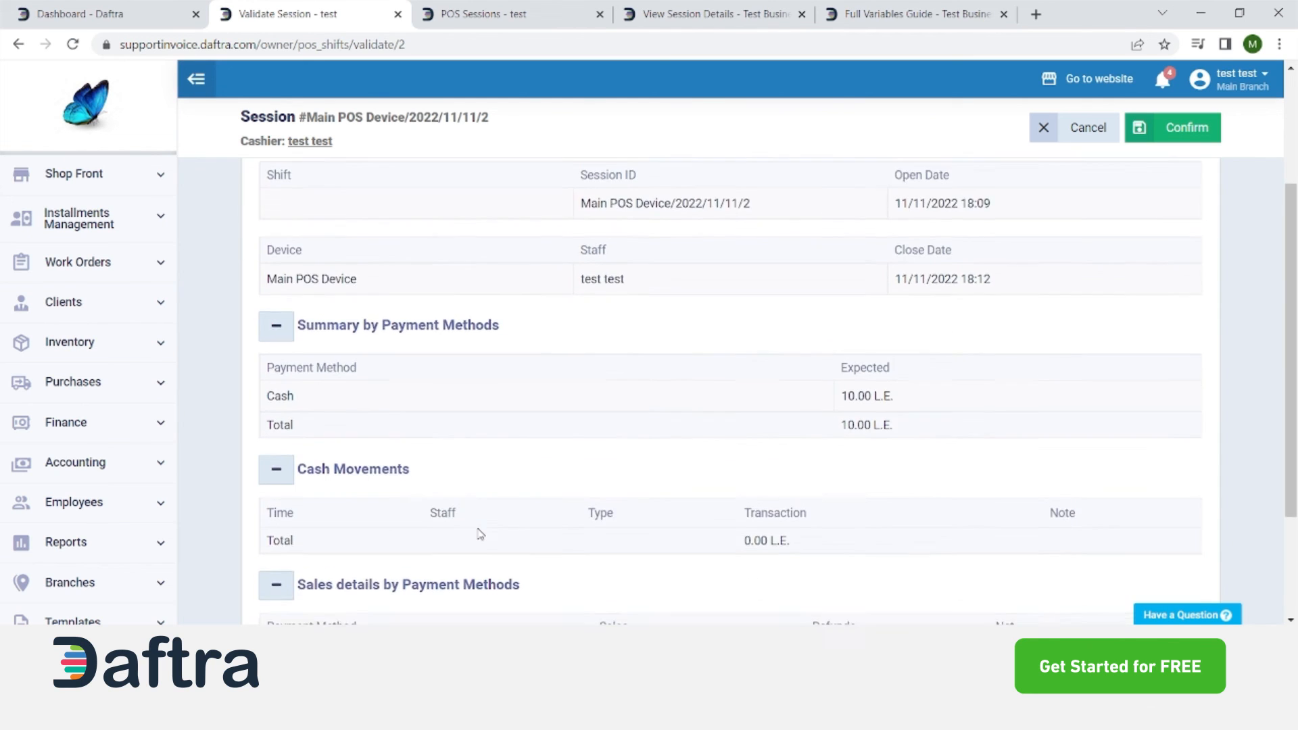
{"action": "scroll", "coordinate": [480, 535], "scroll_direction": "up", "scroll_amount": 5}
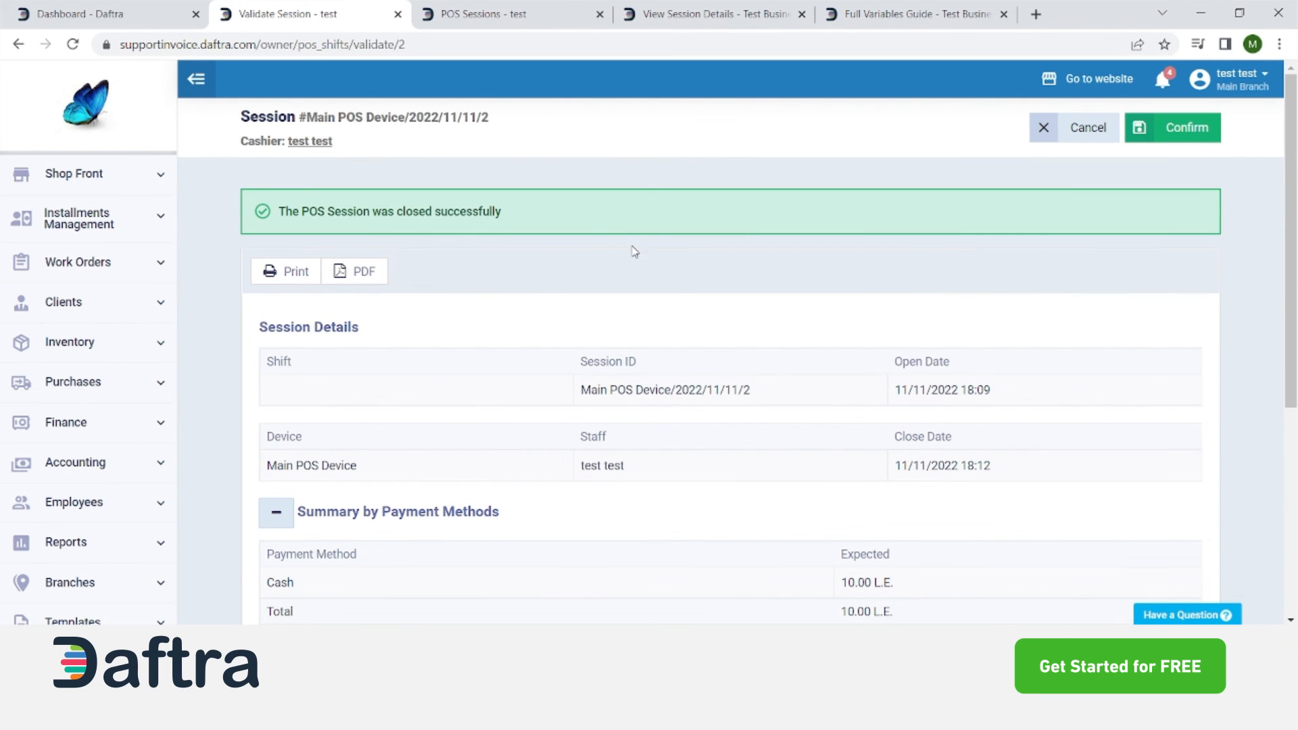
Start confirming the closed session and enter 10 as the counted cash amount
{"action": "left_click", "coordinate": [1169, 138]}
{"action": "left_click", "coordinate": [504, 286]}
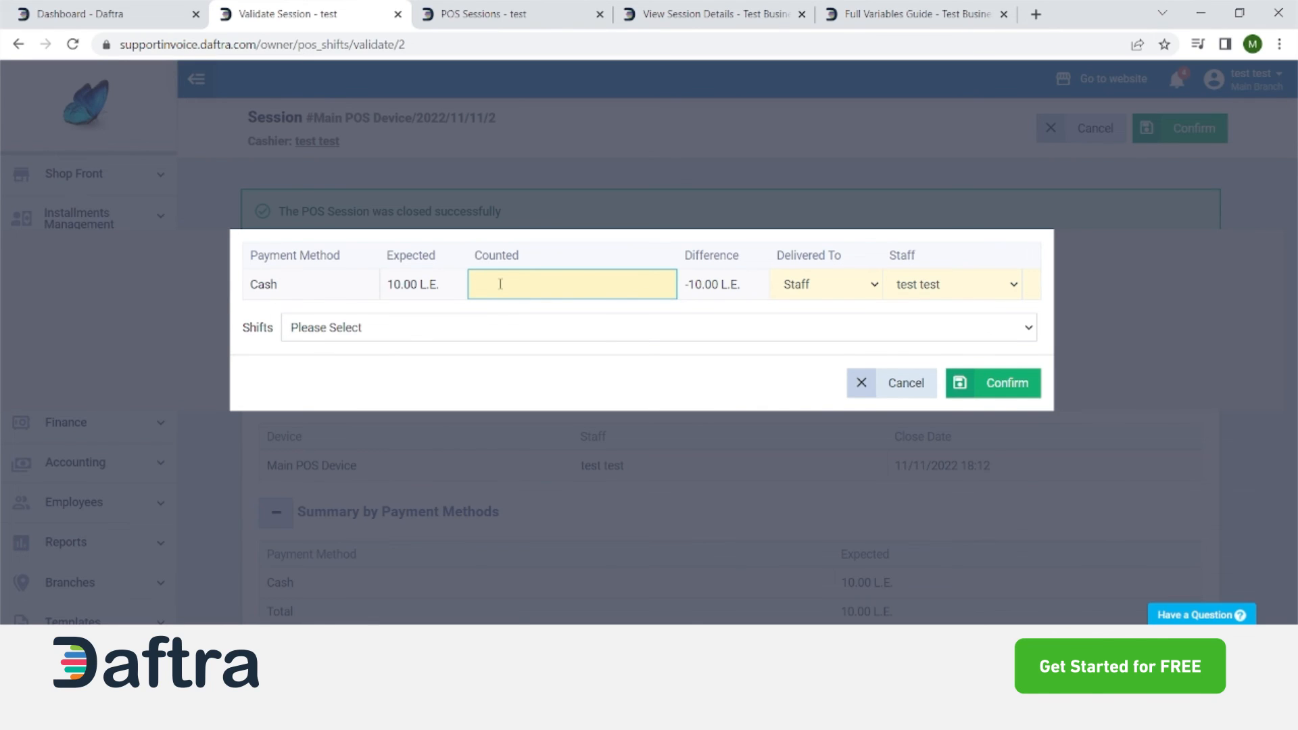
{"action": "type", "text": "1"}
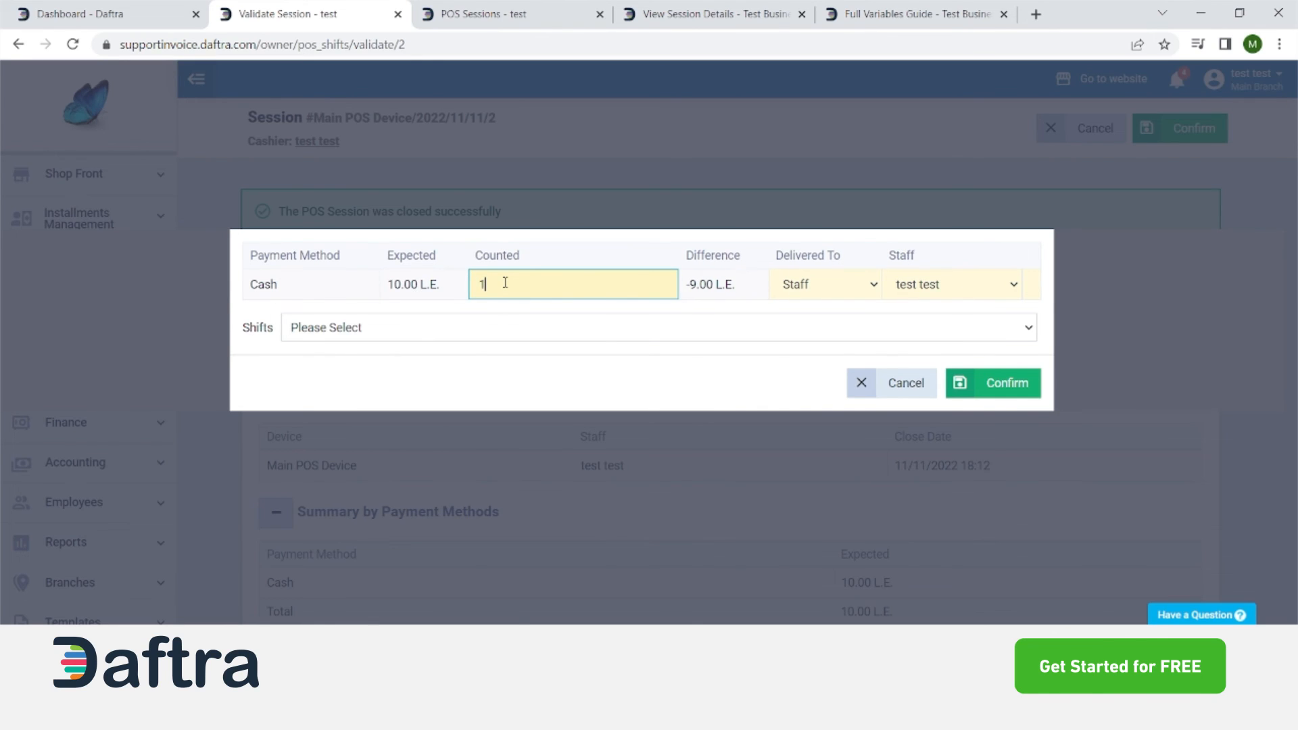
{"action": "type", "text": "0"}
Try a counted cash amount of 9 to check the difference from the expected amount
{"action": "left_click_drag", "start_coordinate": [516, 293], "coordinate": [451, 298]}
{"action": "type", "text": "9"}
{"action": "left_click", "coordinate": [688, 357]}
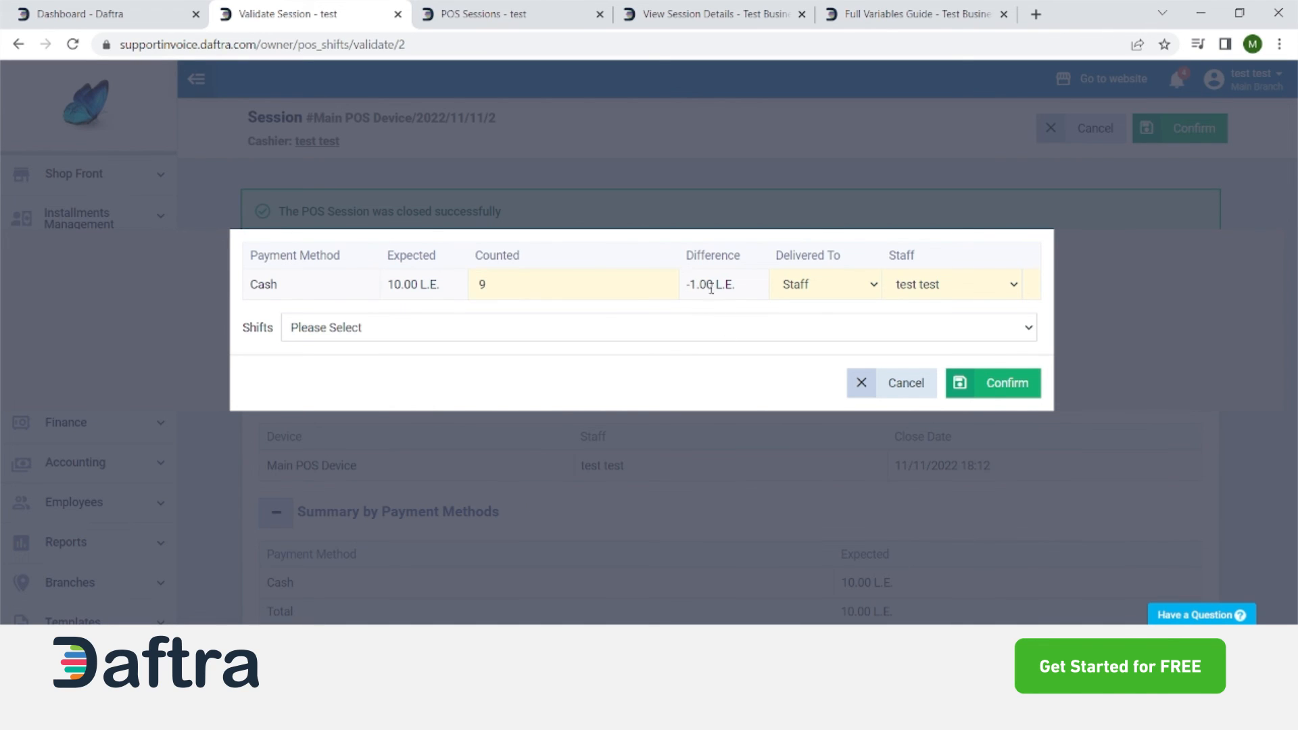
Set the counted cash to 10 and confirm the session's validation with no shift selected
{"action": "left_click", "coordinate": [544, 280]}
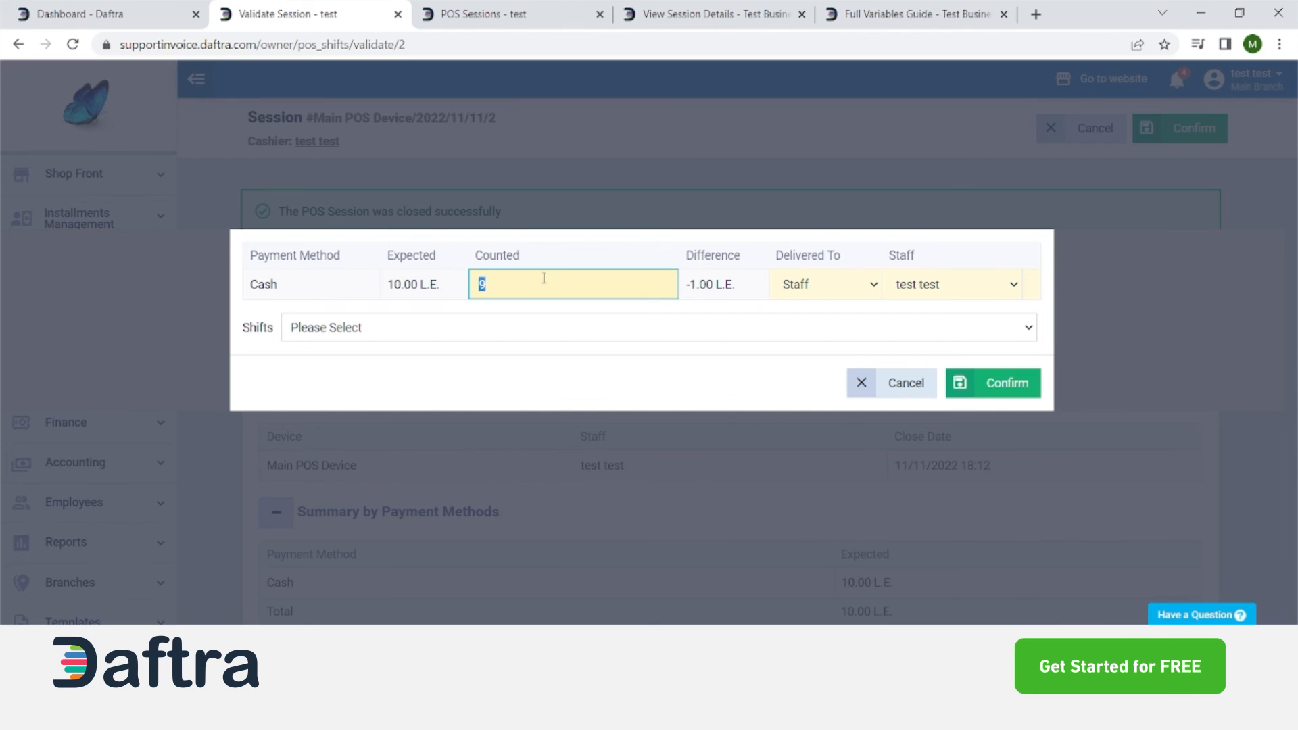
{"action": "type", "text": "10"}
{"action": "left_click", "coordinate": [580, 350]}
{"action": "left_click", "coordinate": [1017, 382]}
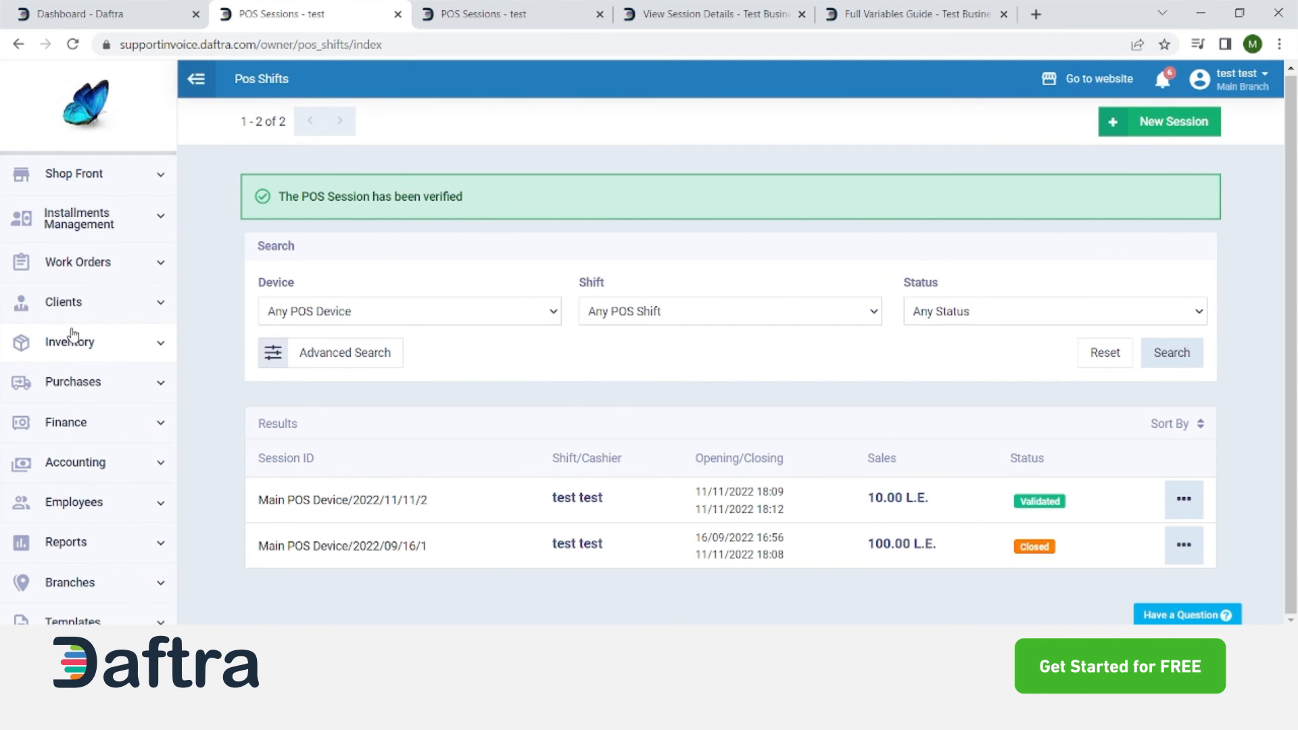
Open the details of the validated session Main POS Device/2022/11/11/2
{"action": "scroll", "coordinate": [129, 440], "scroll_direction": "up", "scroll_amount": 2}
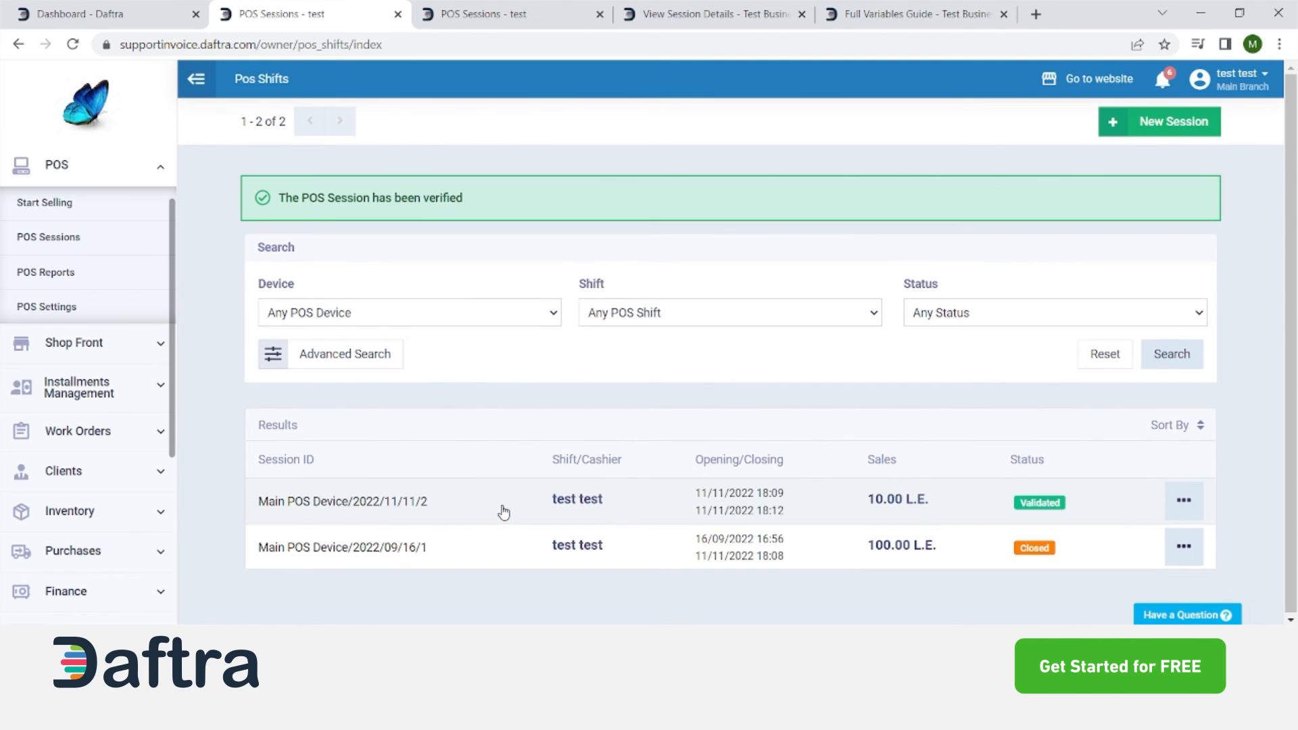
{"action": "left_click", "coordinate": [695, 509]}
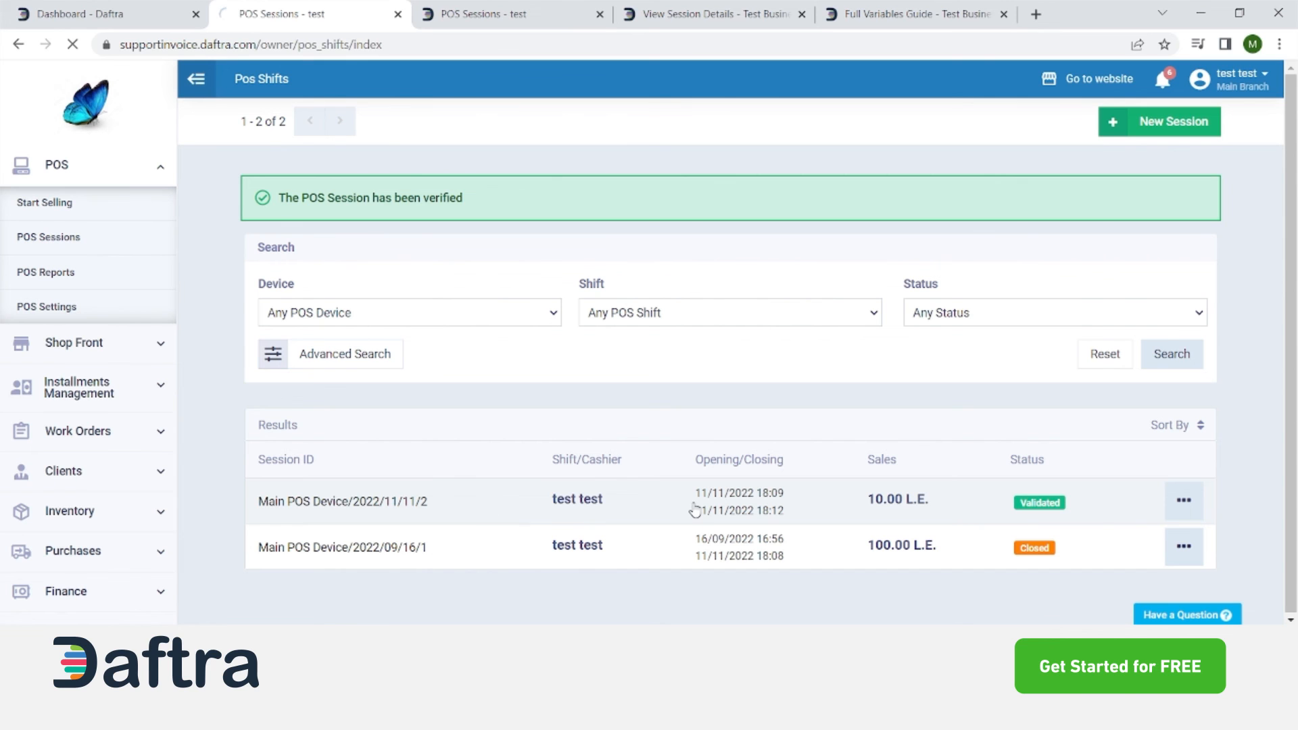
{"action": "scroll", "coordinate": [73, 471], "scroll_direction": "down", "scroll_amount": 3}
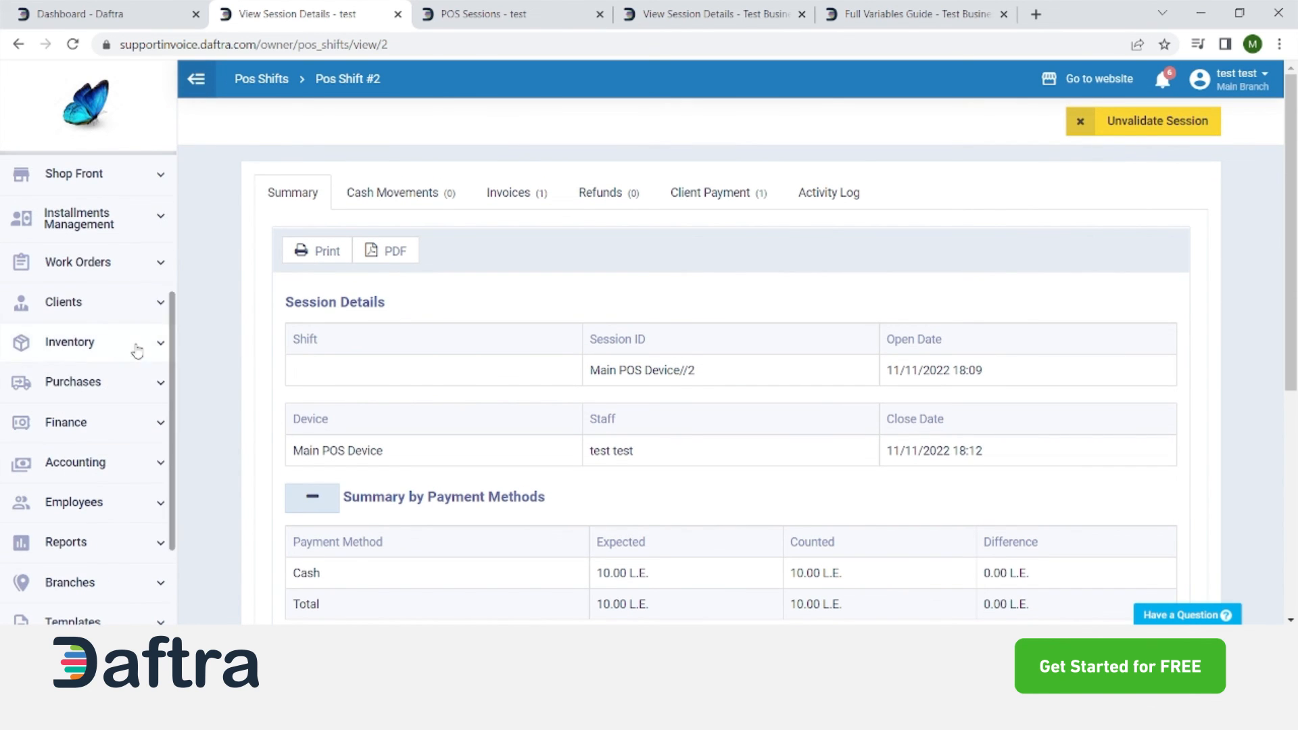
{"action": "scroll", "coordinate": [41, 348], "scroll_direction": "up", "scroll_amount": 4}
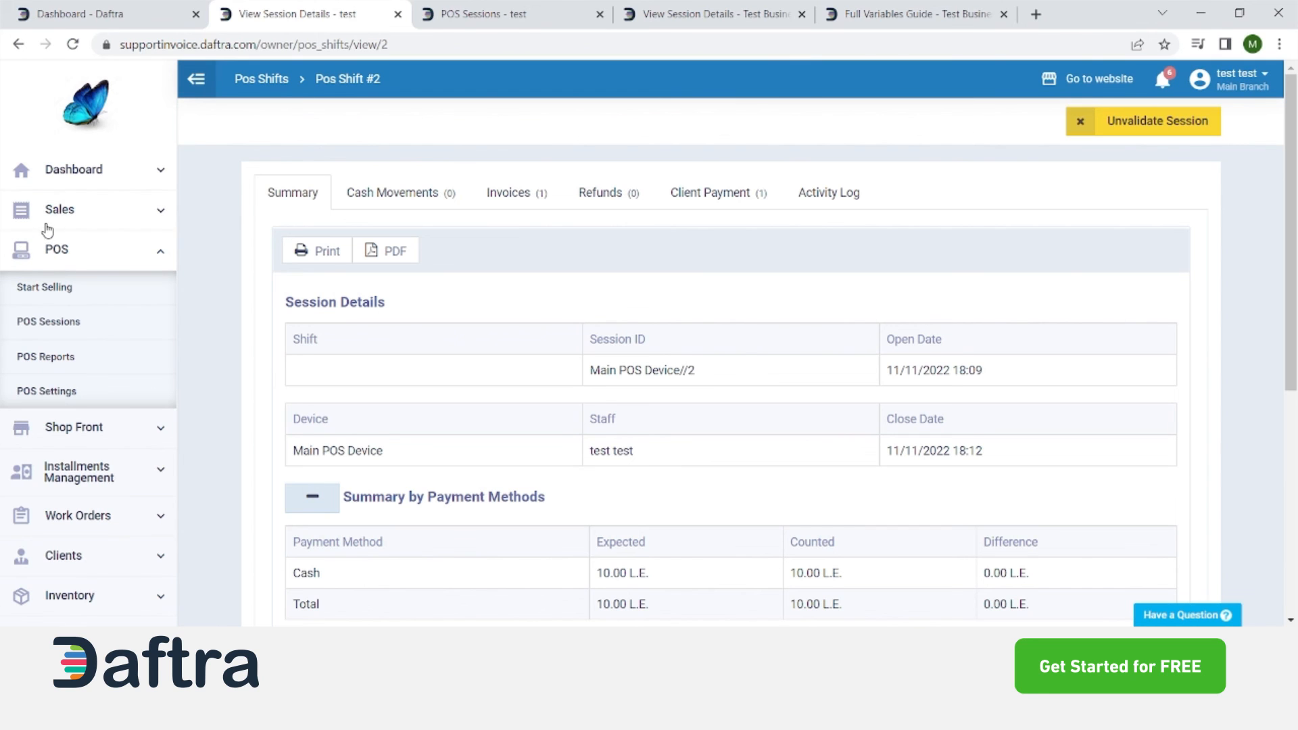
Go to the purchase invoices list and start a new purchase invoice
{"action": "left_click", "coordinate": [78, 251]}
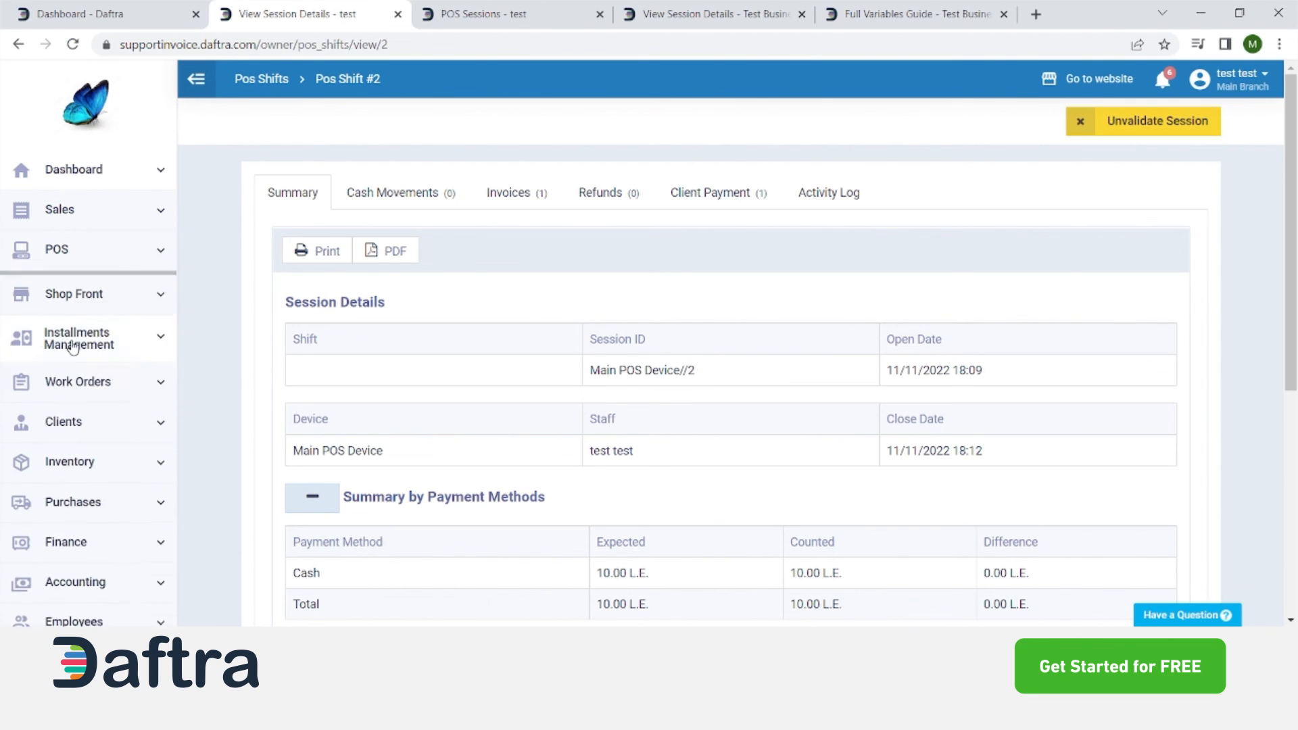
{"action": "scroll", "coordinate": [74, 365], "scroll_direction": "down", "scroll_amount": 3}
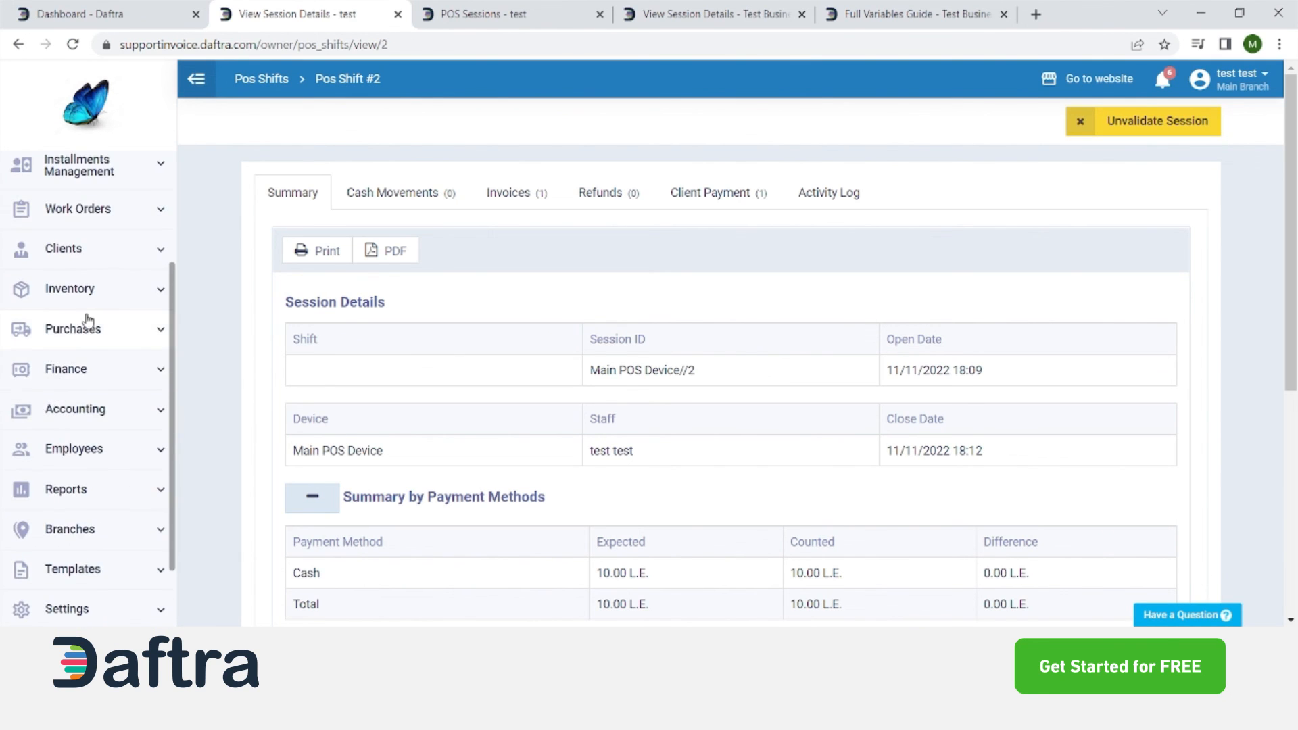
{"action": "left_click", "coordinate": [95, 330]}
{"action": "scroll", "coordinate": [113, 420], "scroll_direction": "down", "scroll_amount": 1}
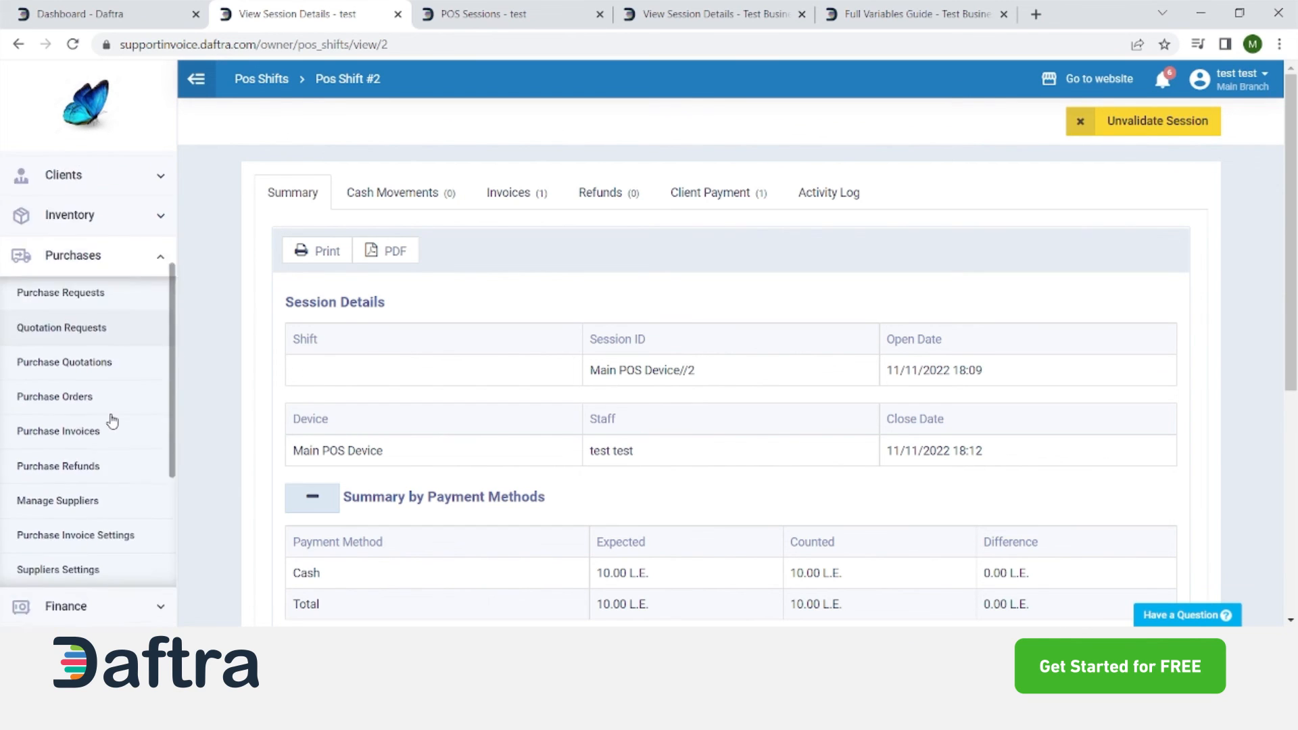
{"action": "scroll", "coordinate": [112, 420], "scroll_direction": "down", "scroll_amount": 3}
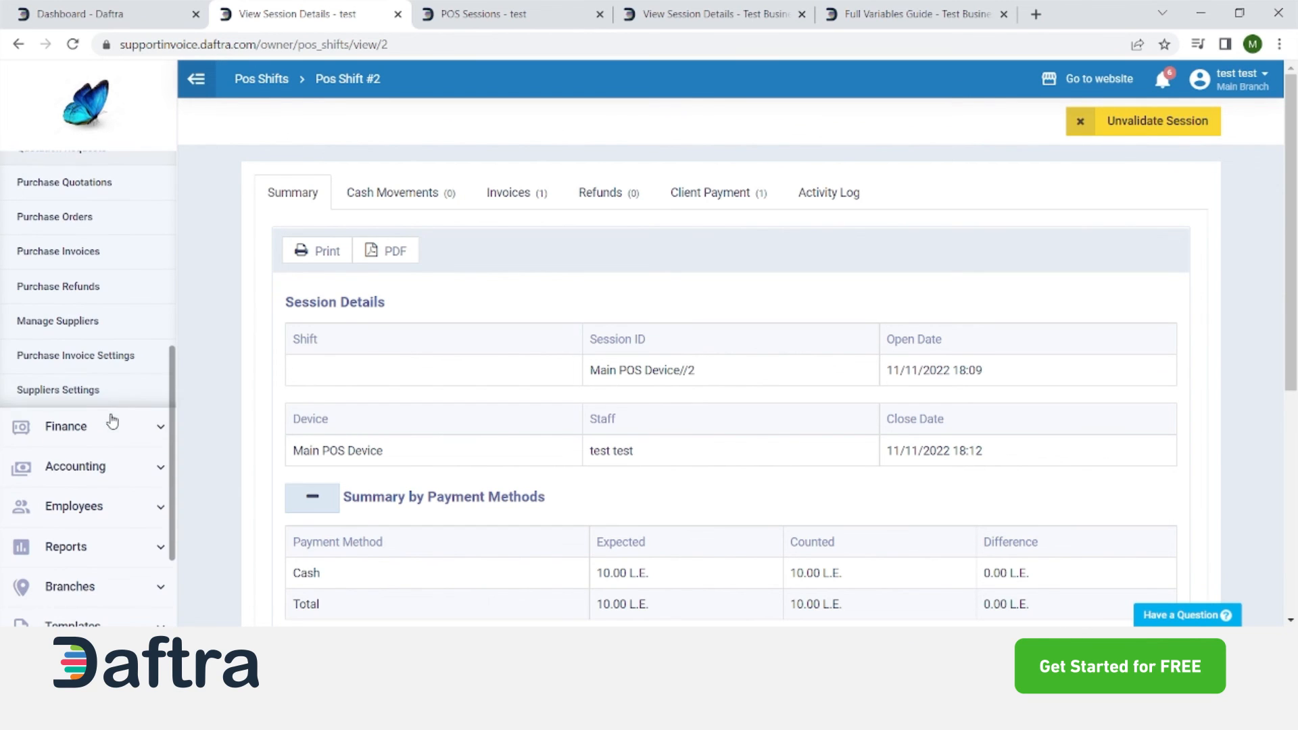
{"action": "left_click", "coordinate": [68, 262]}
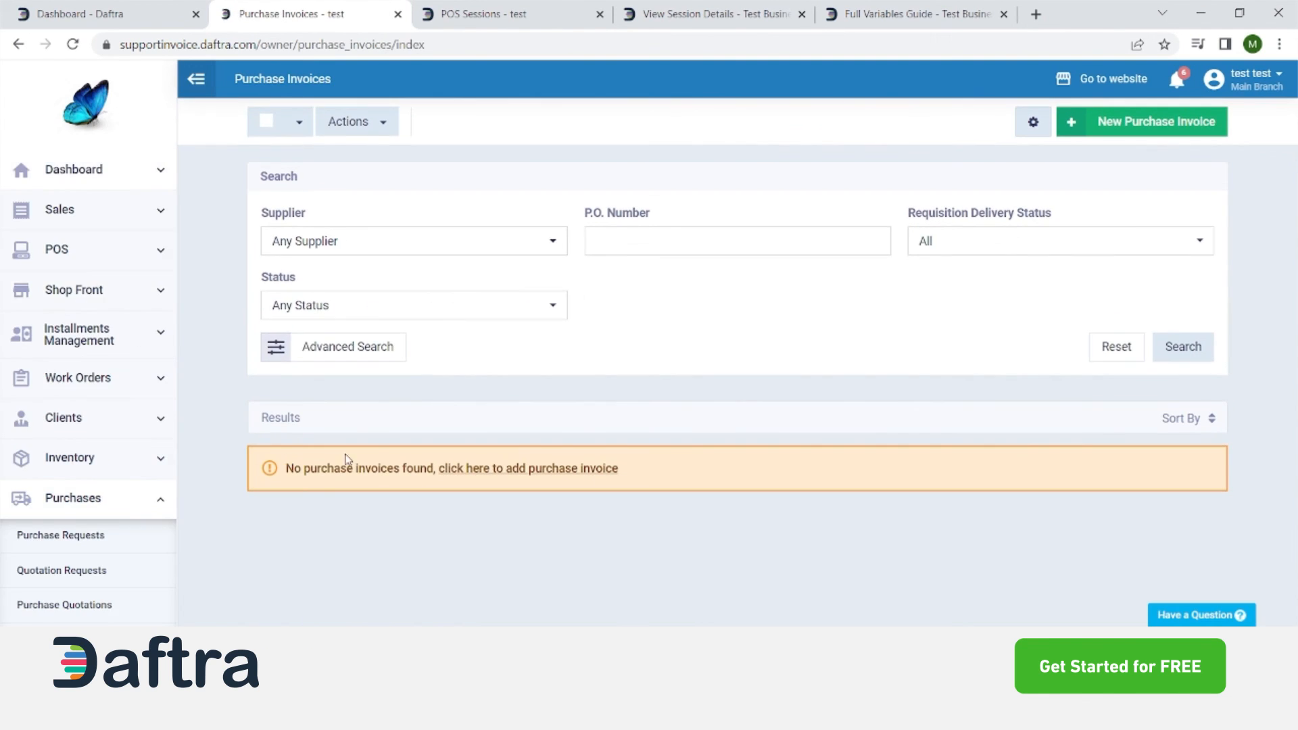
{"action": "scroll", "coordinate": [105, 454], "scroll_direction": "up", "scroll_amount": 1}
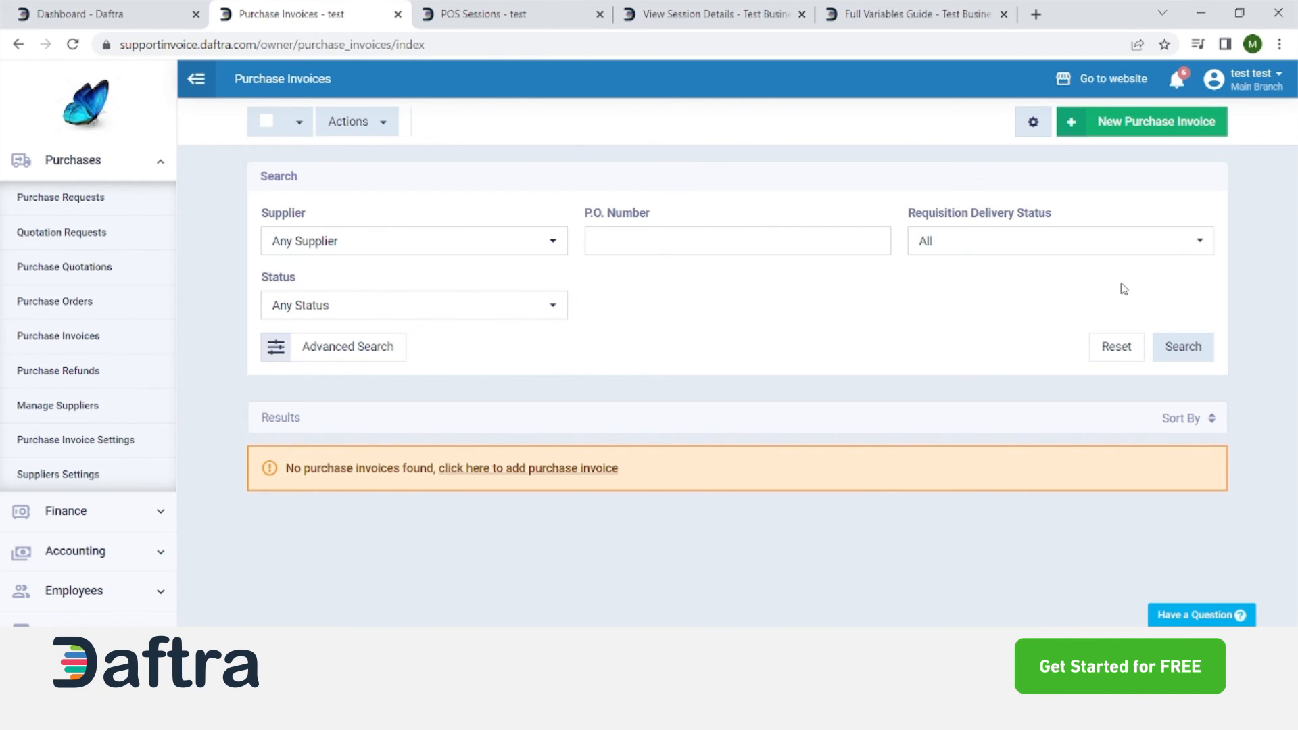
{"action": "left_click", "coordinate": [1125, 129]}
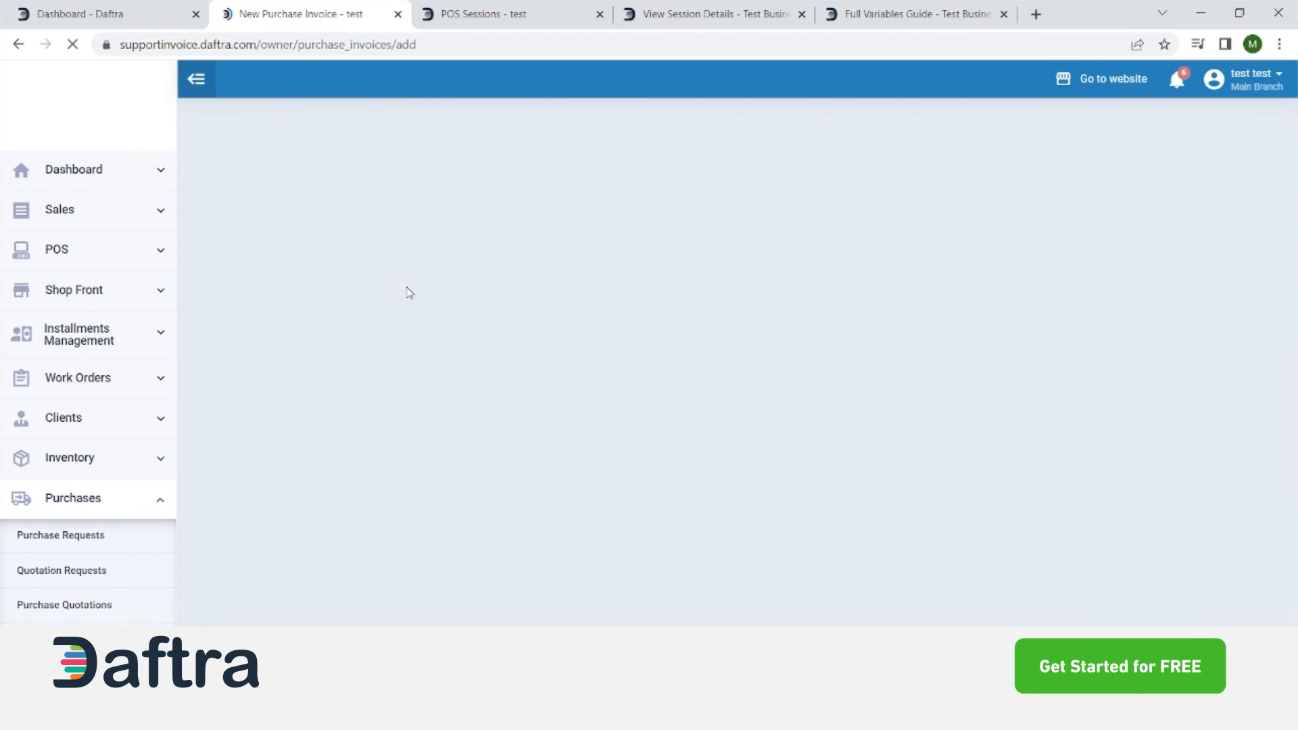
Search the new purchase invoice's supplier list for "s" and clear the search
{"action": "left_click", "coordinate": [457, 291]}
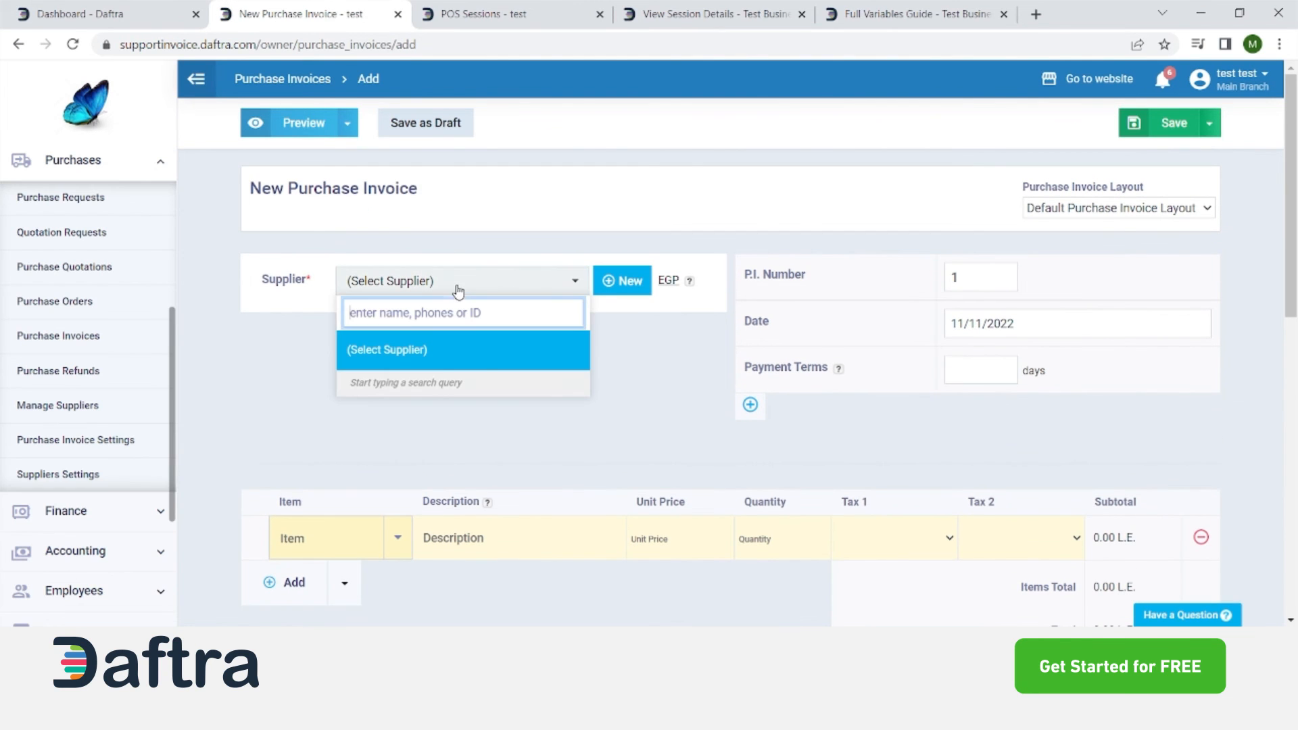
{"action": "left_click", "coordinate": [639, 326]}
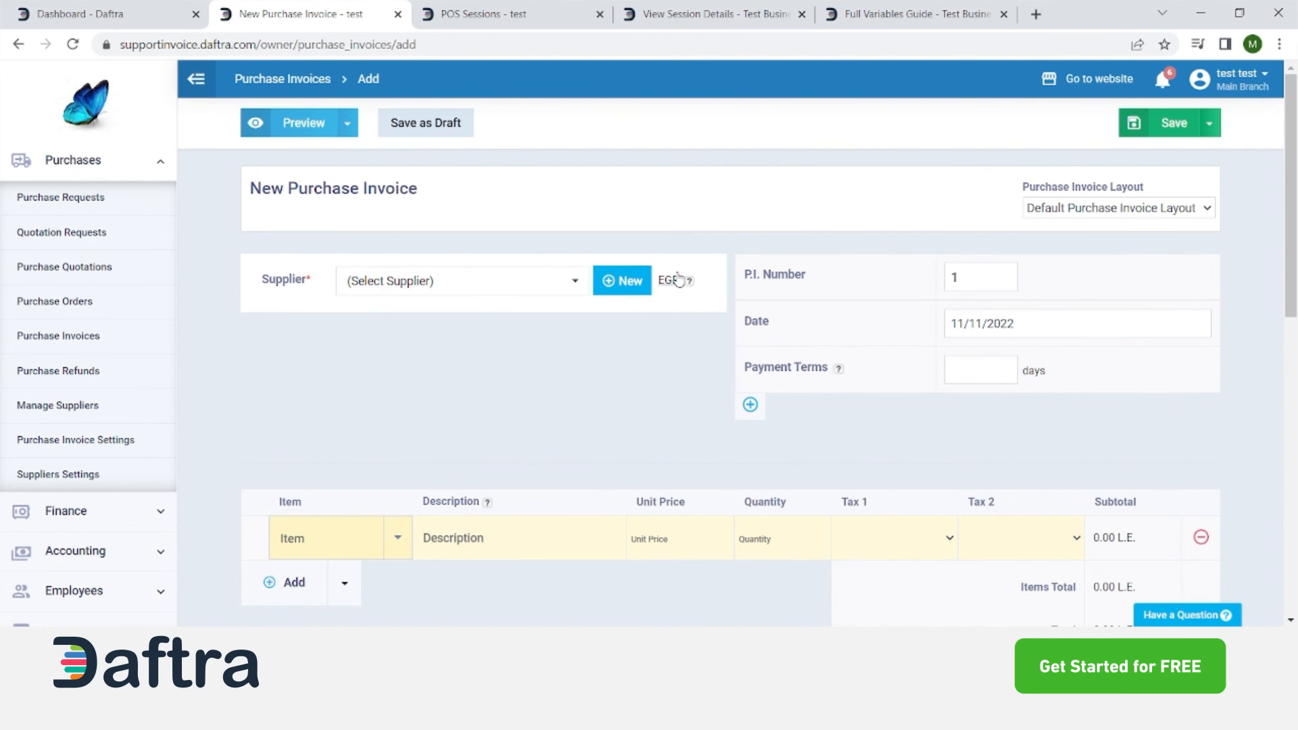
{"action": "left_click", "coordinate": [551, 291]}
{"action": "type", "text": "s"}
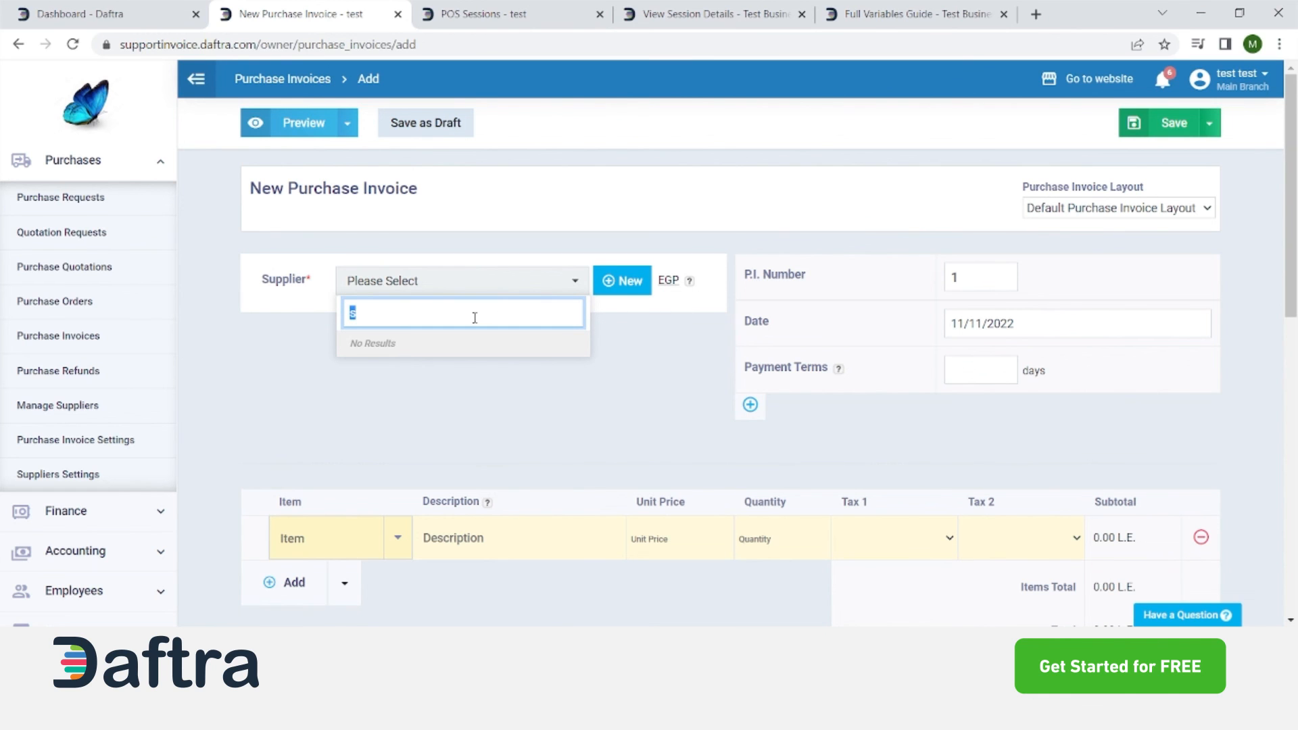
{"action": "key", "text": "BackSpace"}
Look at the product choices for the purchase invoice's first item line without selecting one
{"action": "scroll", "coordinate": [432, 392], "scroll_direction": "down", "scroll_amount": 3}
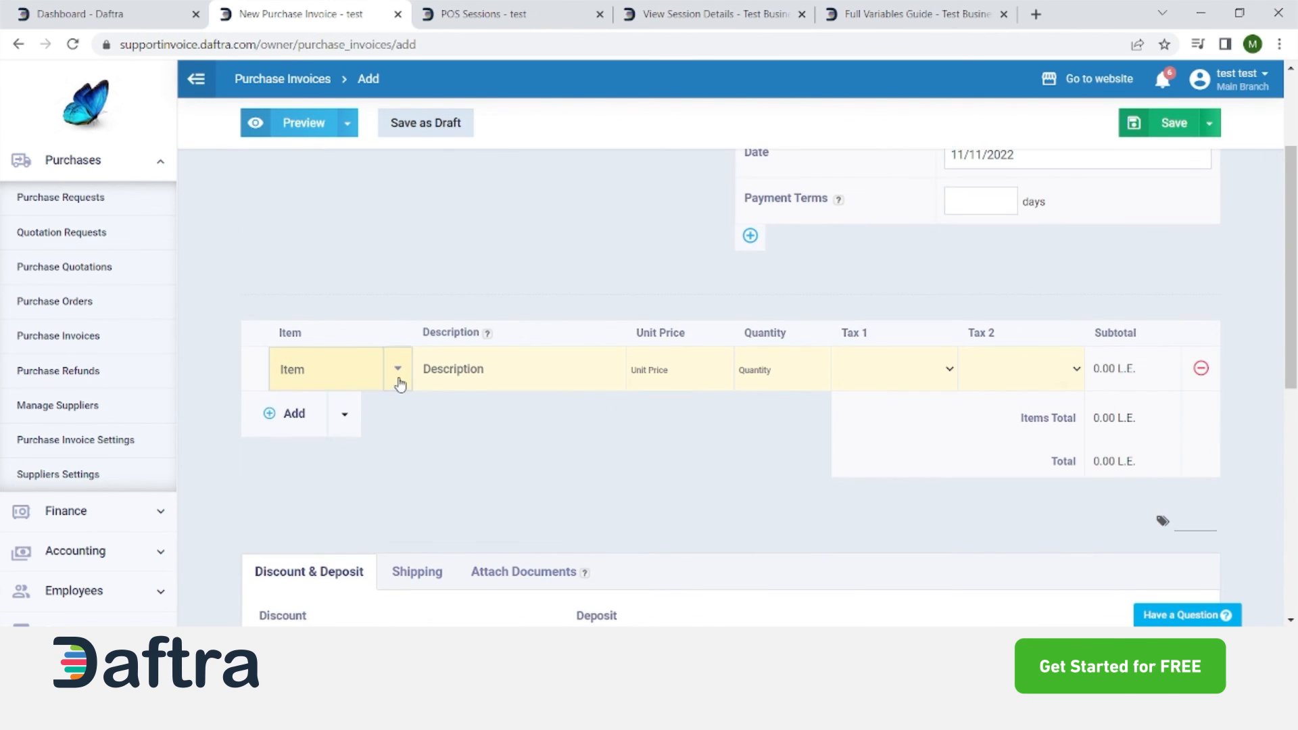
{"action": "left_click", "coordinate": [398, 380]}
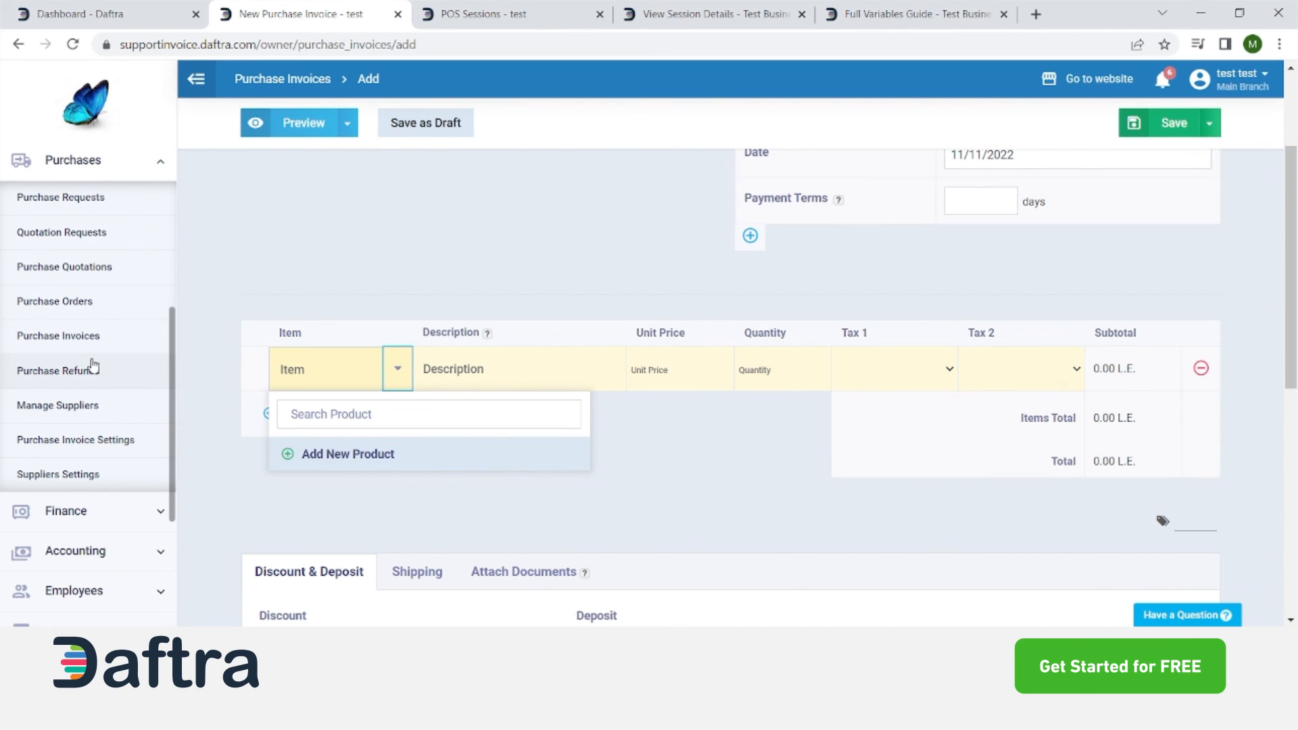
{"action": "left_click", "coordinate": [438, 520]}
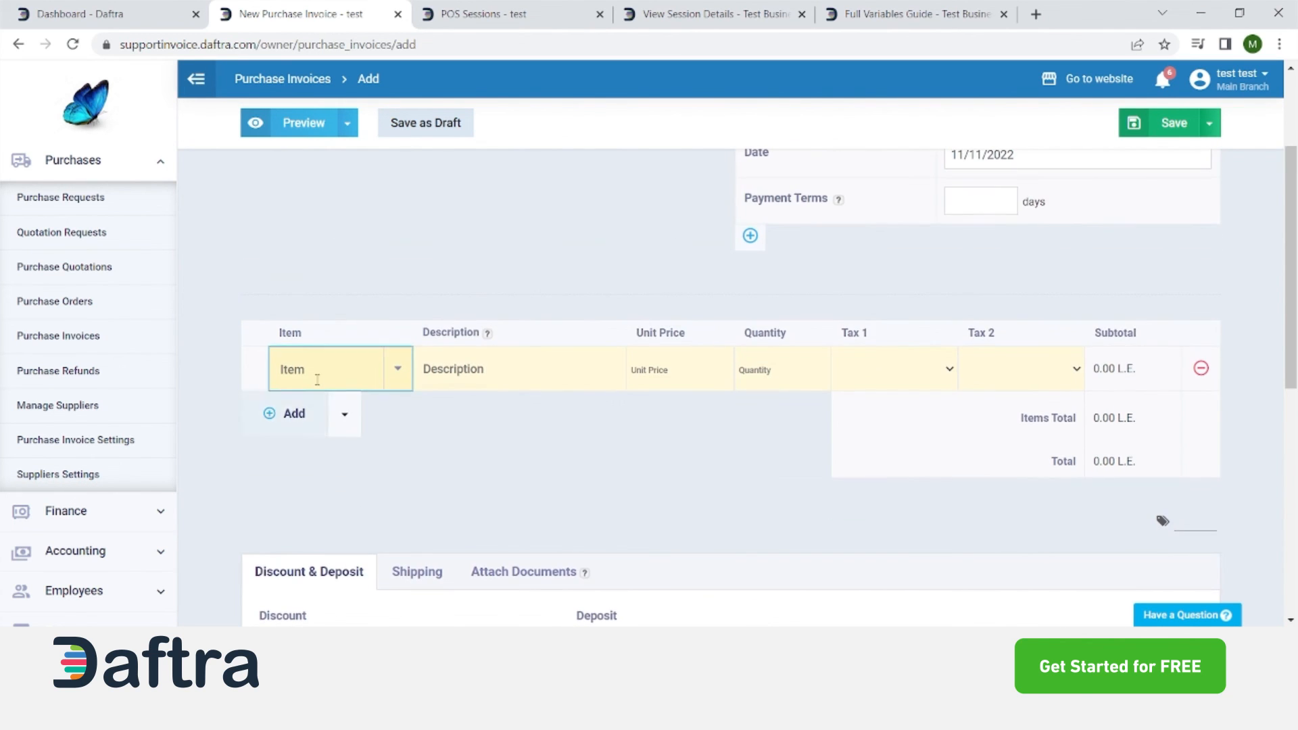
Look at the Paste from Sheet option for adding item lines to the purchase invoice, closing it without importing
{"action": "left_click", "coordinate": [342, 417]}
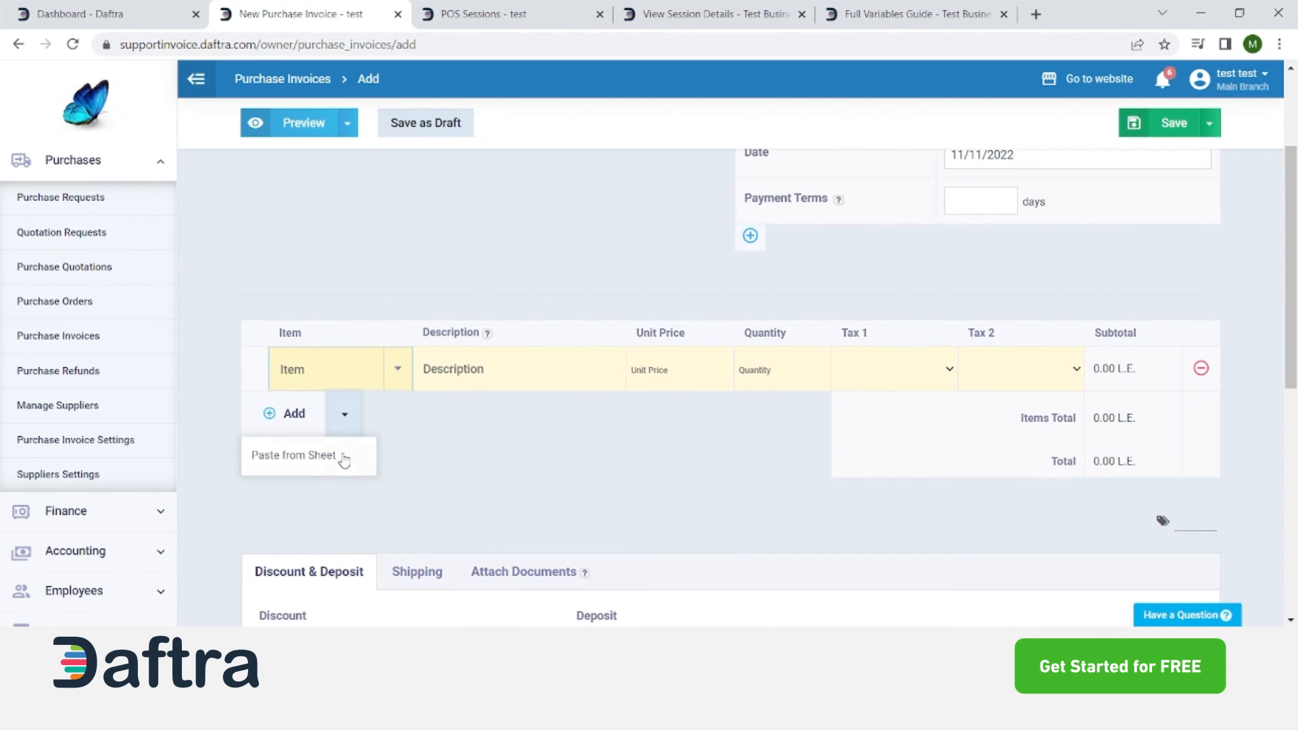
{"action": "left_click", "coordinate": [298, 466]}
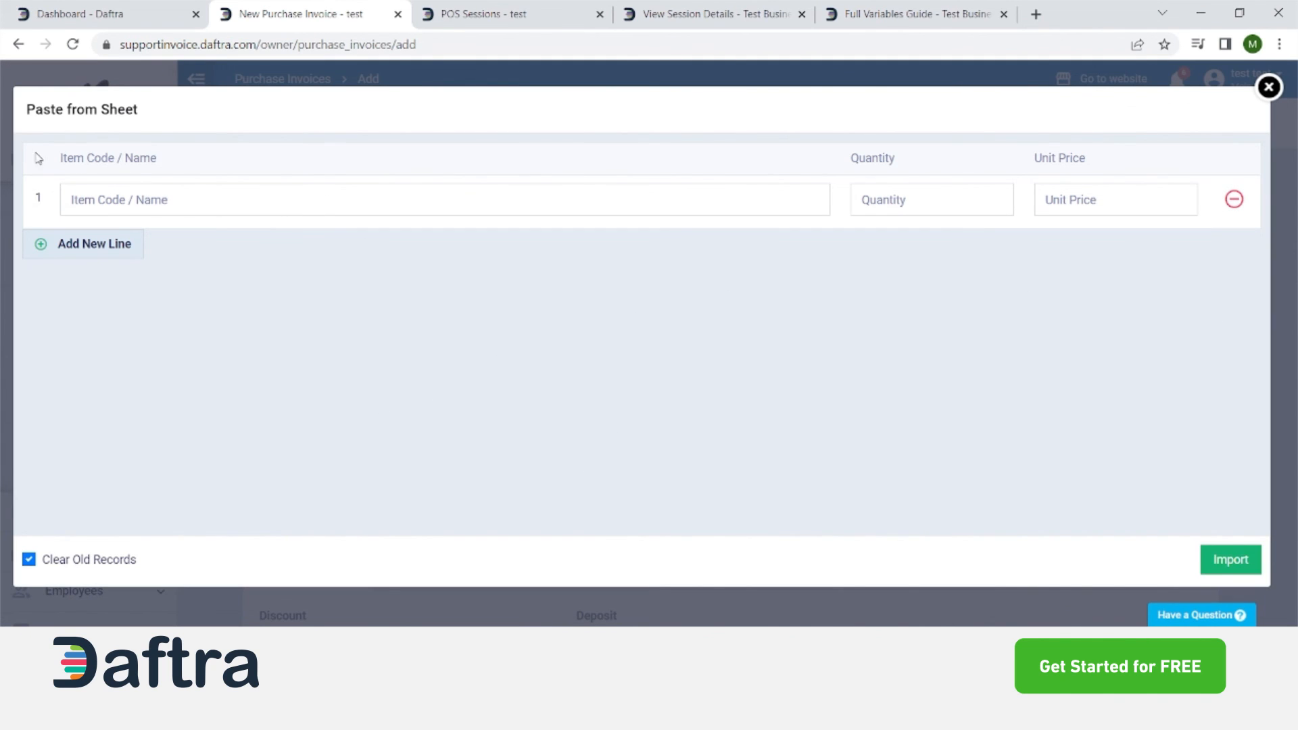
{"action": "left_click_drag", "start_coordinate": [39, 157], "coordinate": [188, 179]}
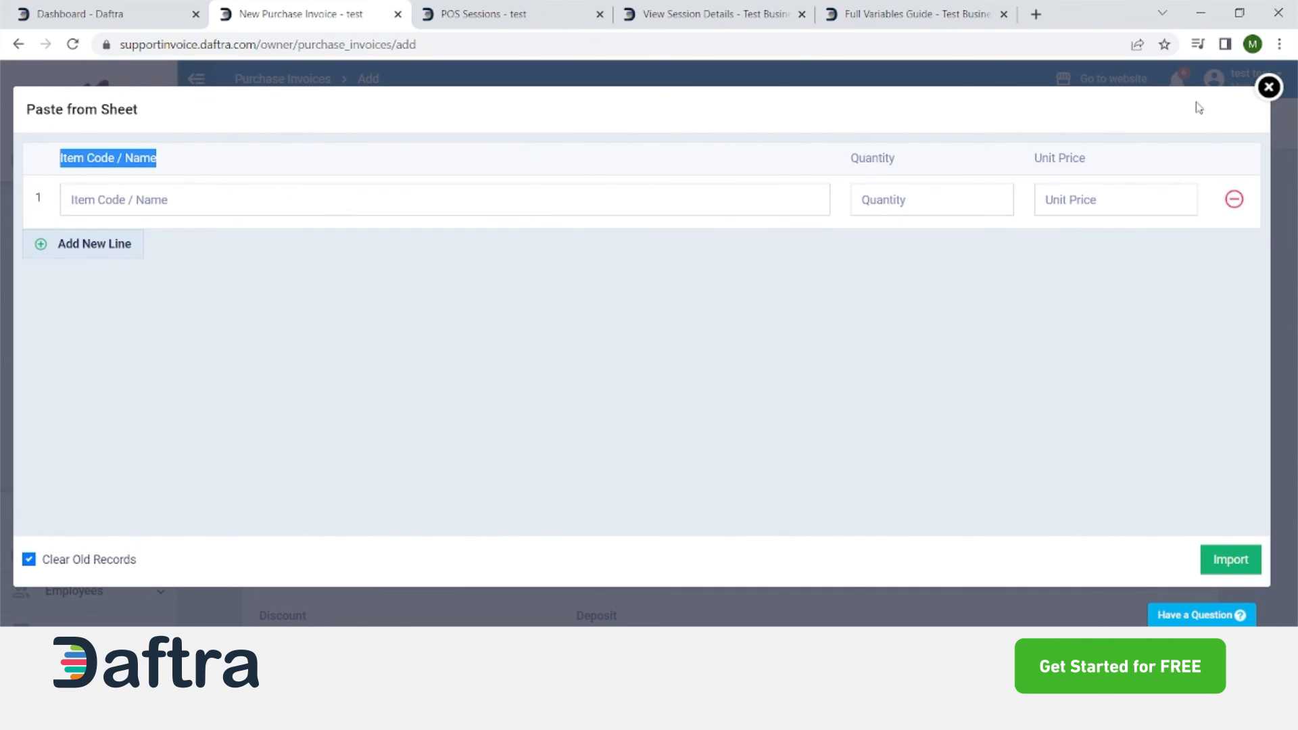
{"action": "left_click", "coordinate": [1269, 87]}
Examine the purchase invoice's Discount & Deposit, Shipping fees and Attach Documents sections without entering values
{"action": "scroll", "coordinate": [757, 363], "scroll_direction": "down", "scroll_amount": 3}
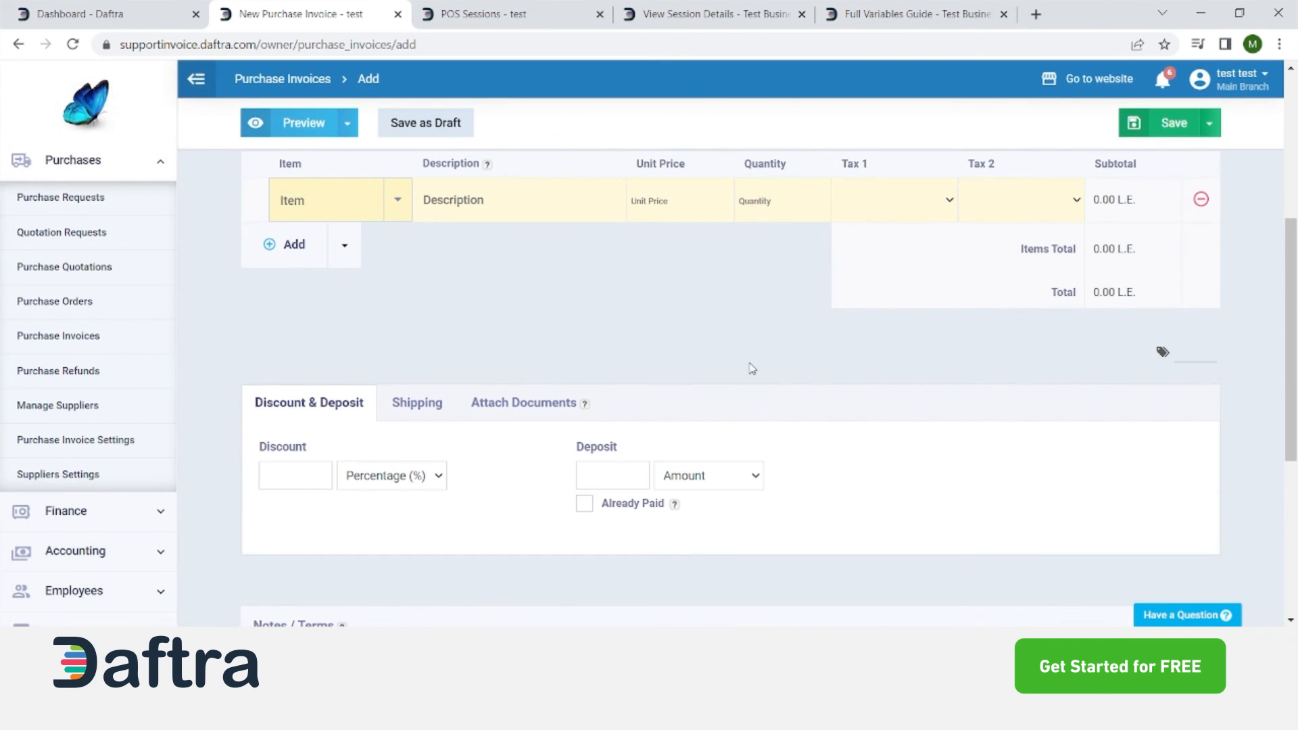
{"action": "left_click", "coordinate": [437, 484]}
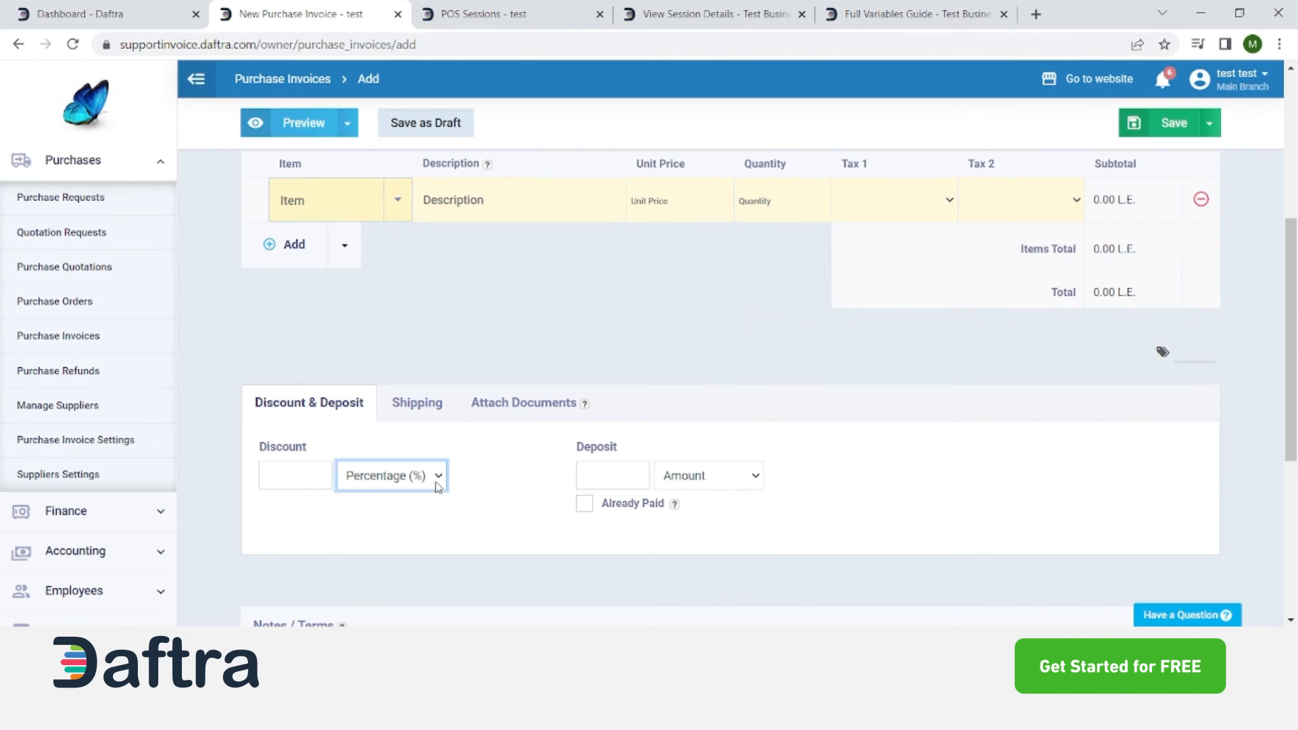
{"action": "left_click", "coordinate": [594, 482]}
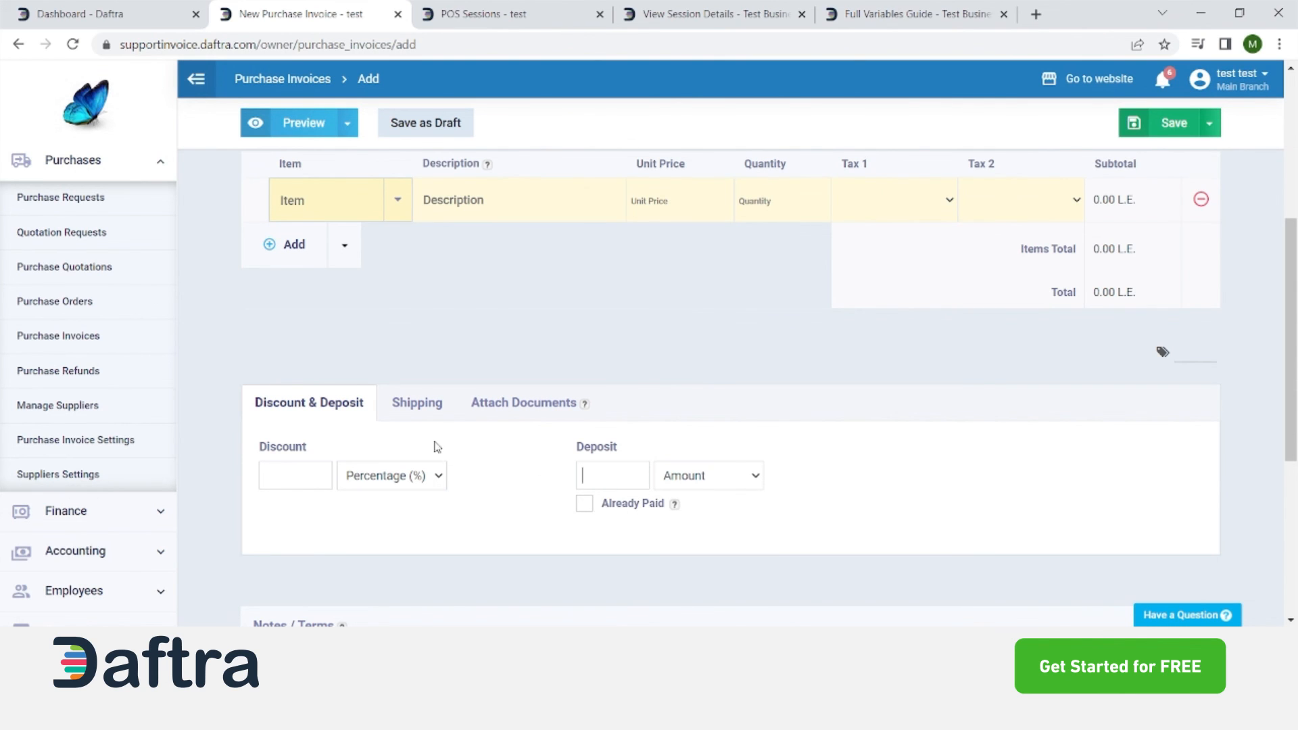
{"action": "left_click", "coordinate": [404, 416]}
{"action": "left_click", "coordinate": [538, 474]}
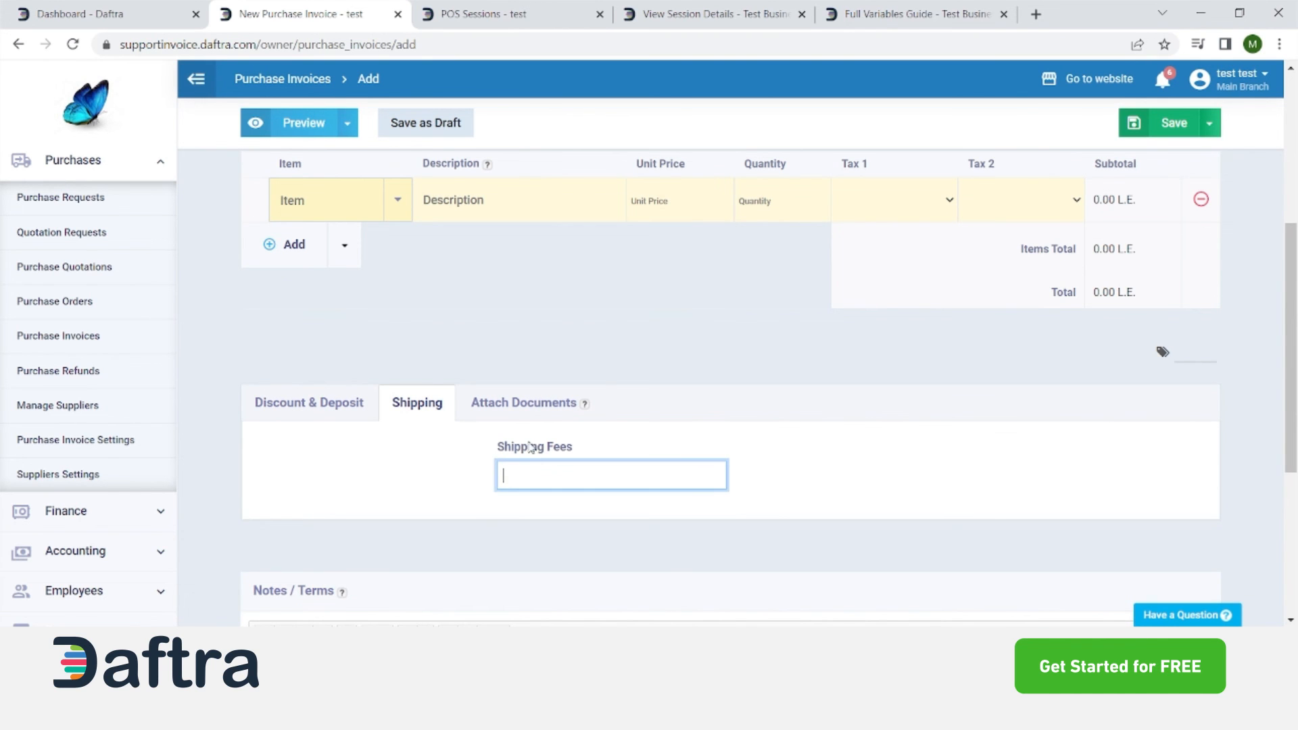
{"action": "left_click", "coordinate": [502, 417]}
{"action": "scroll", "coordinate": [538, 342], "scroll_direction": "down", "scroll_amount": 6}
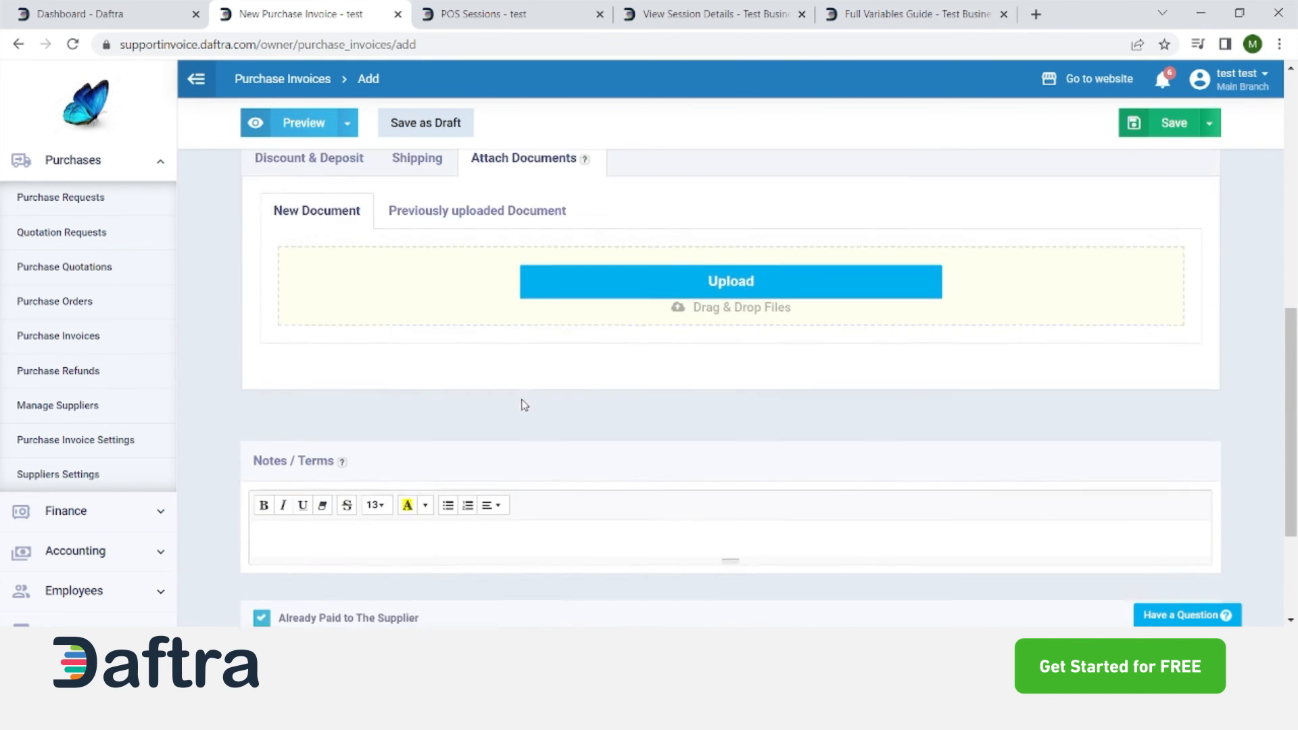
Check the purchase invoice layout choice and locate the Templates section among the main modules
{"action": "scroll", "coordinate": [542, 459], "scroll_direction": "up", "scroll_amount": 5}
{"action": "scroll", "coordinate": [581, 439], "scroll_direction": "up", "scroll_amount": 6}
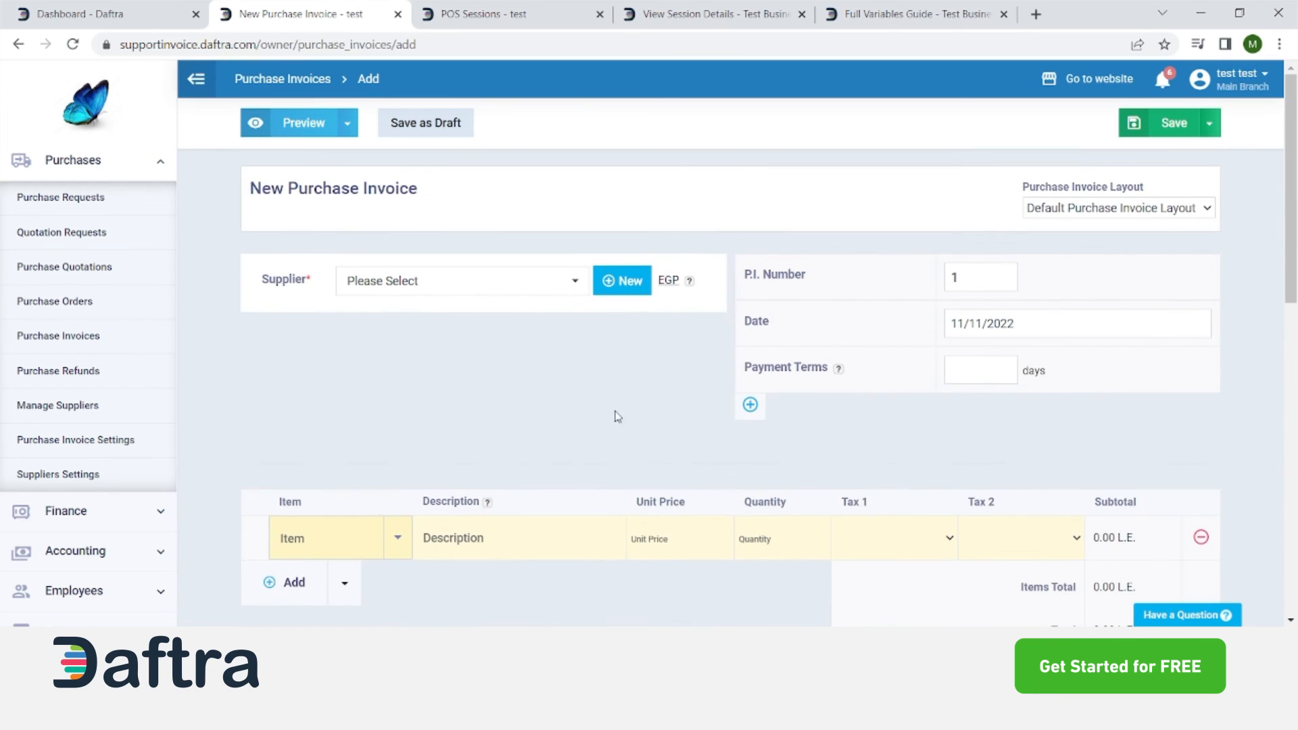
{"action": "left_click", "coordinate": [1053, 206]}
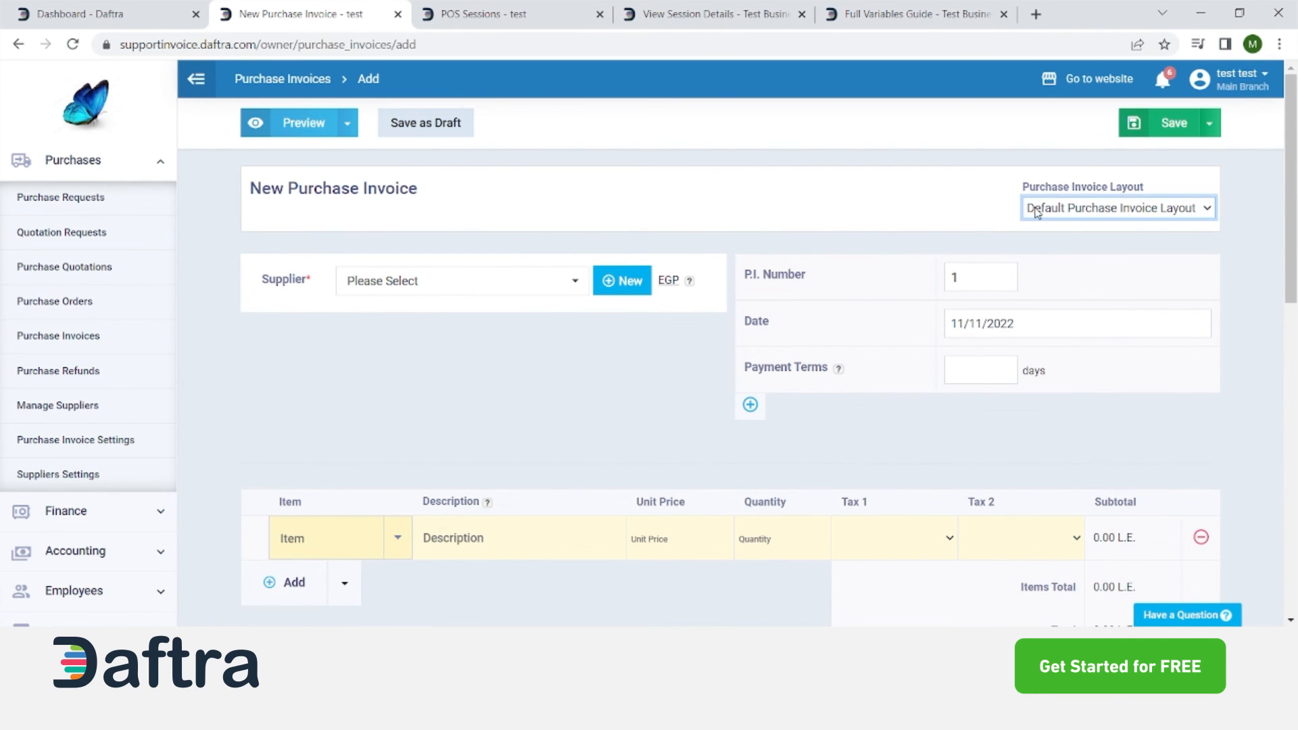
{"action": "left_click", "coordinate": [906, 223]}
{"action": "scroll", "coordinate": [62, 548], "scroll_direction": "down", "scroll_amount": 3}
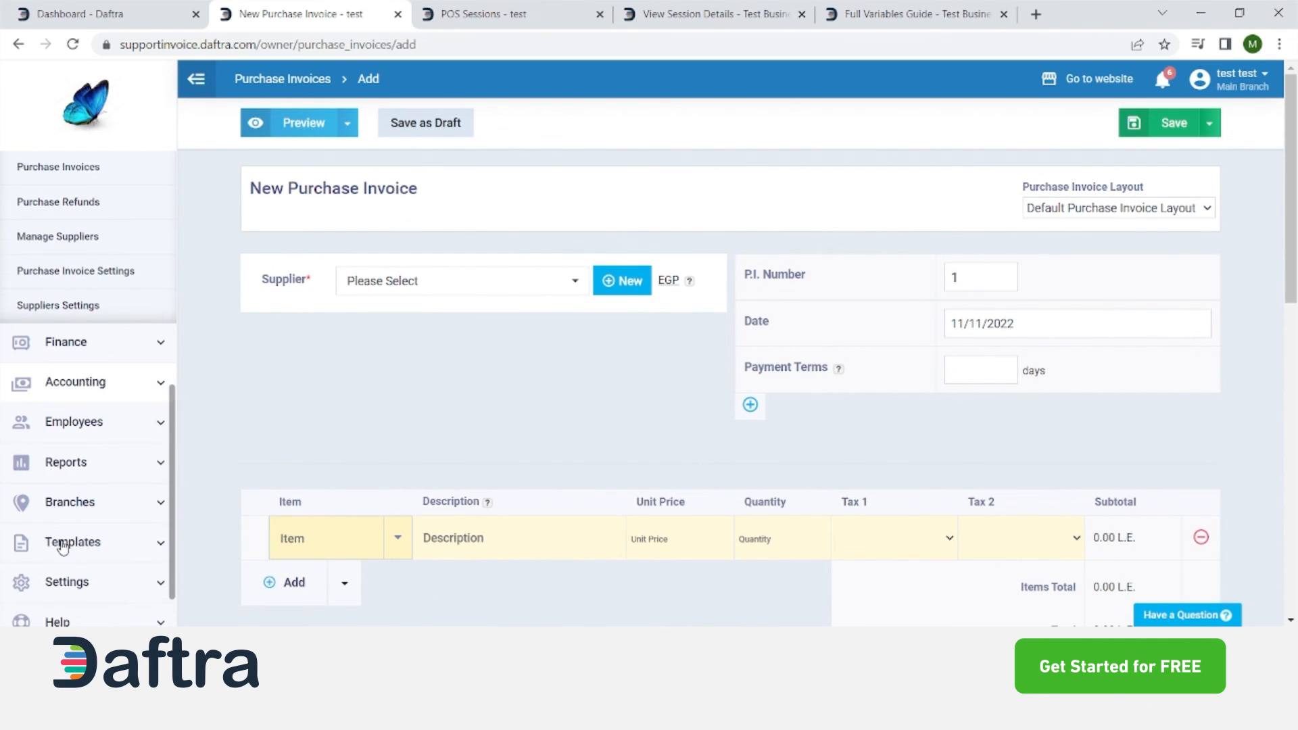
{"action": "scroll", "coordinate": [62, 547], "scroll_direction": "down", "scroll_amount": 1}
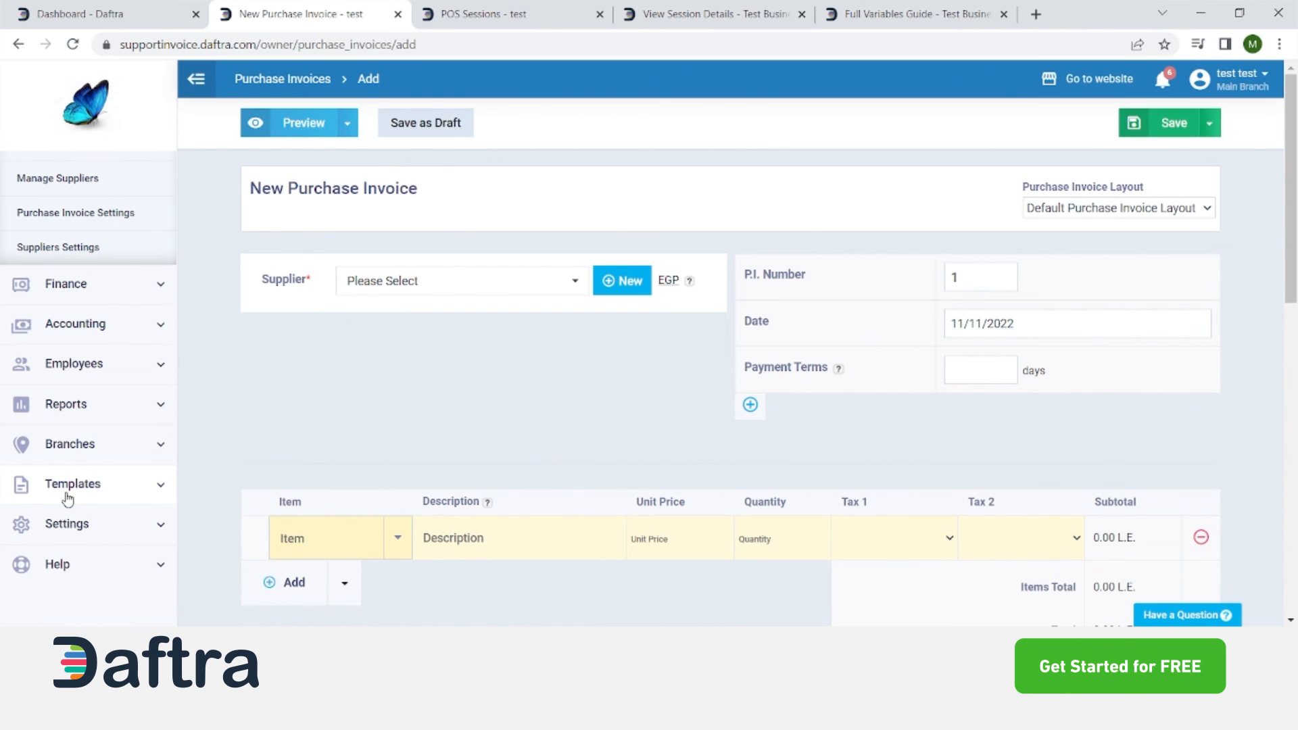
Review the purchase invoice's Notes / Terms and the Already Paid to The Supplier payment fields
{"action": "scroll", "coordinate": [389, 541], "scroll_direction": "down", "scroll_amount": 10}
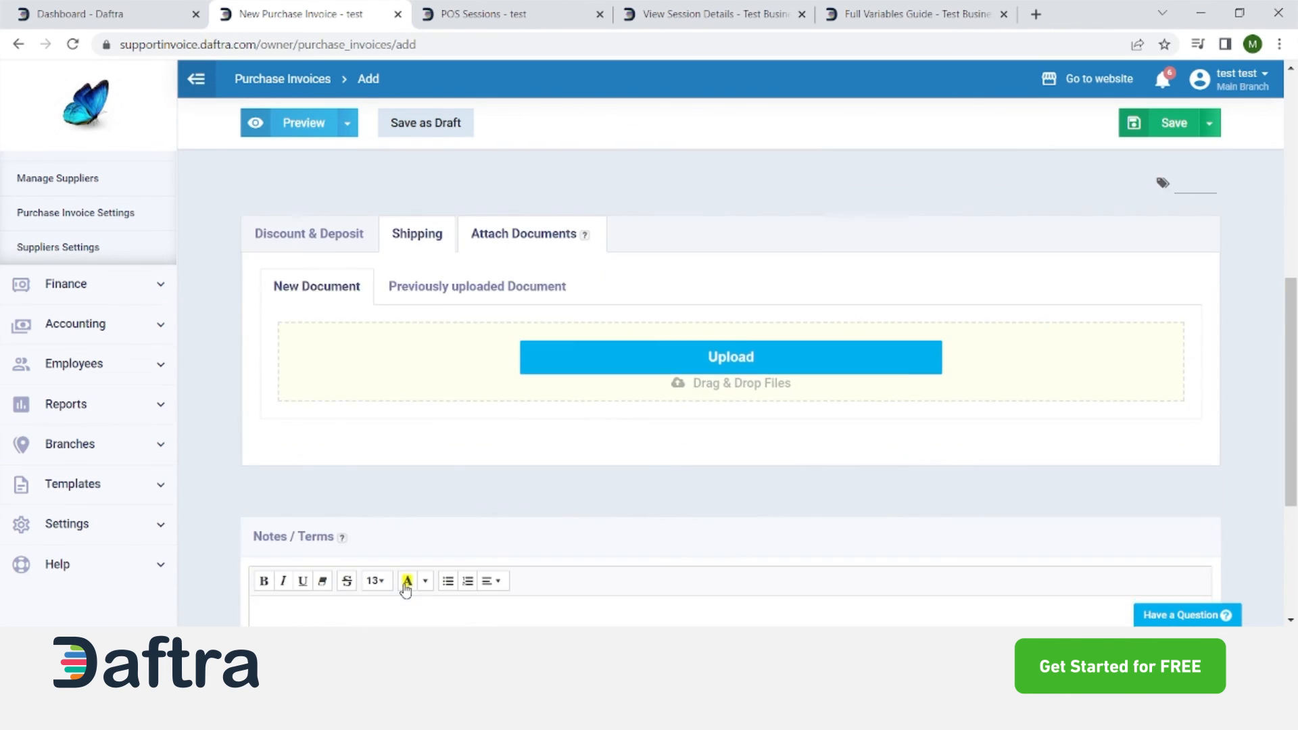
{"action": "scroll", "coordinate": [405, 591], "scroll_direction": "down", "scroll_amount": 2}
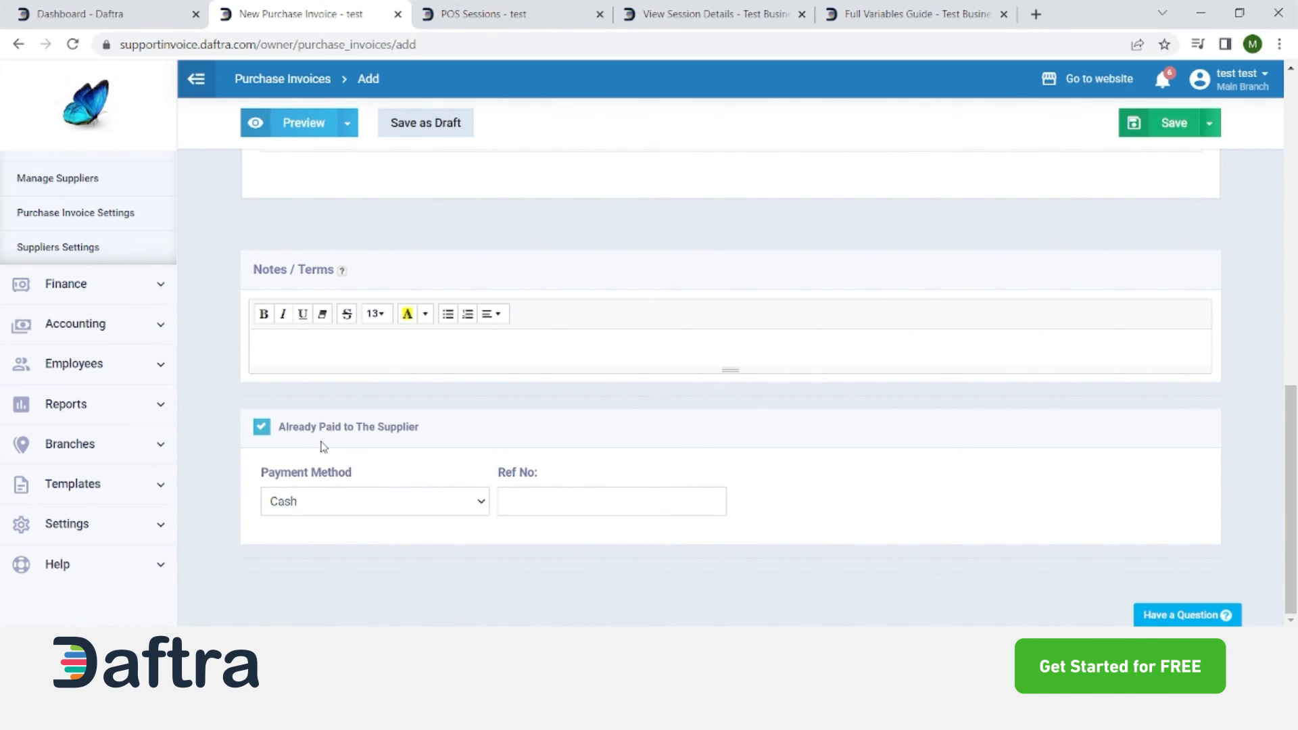
{"action": "scroll", "coordinate": [359, 470], "scroll_direction": "up", "scroll_amount": 1}
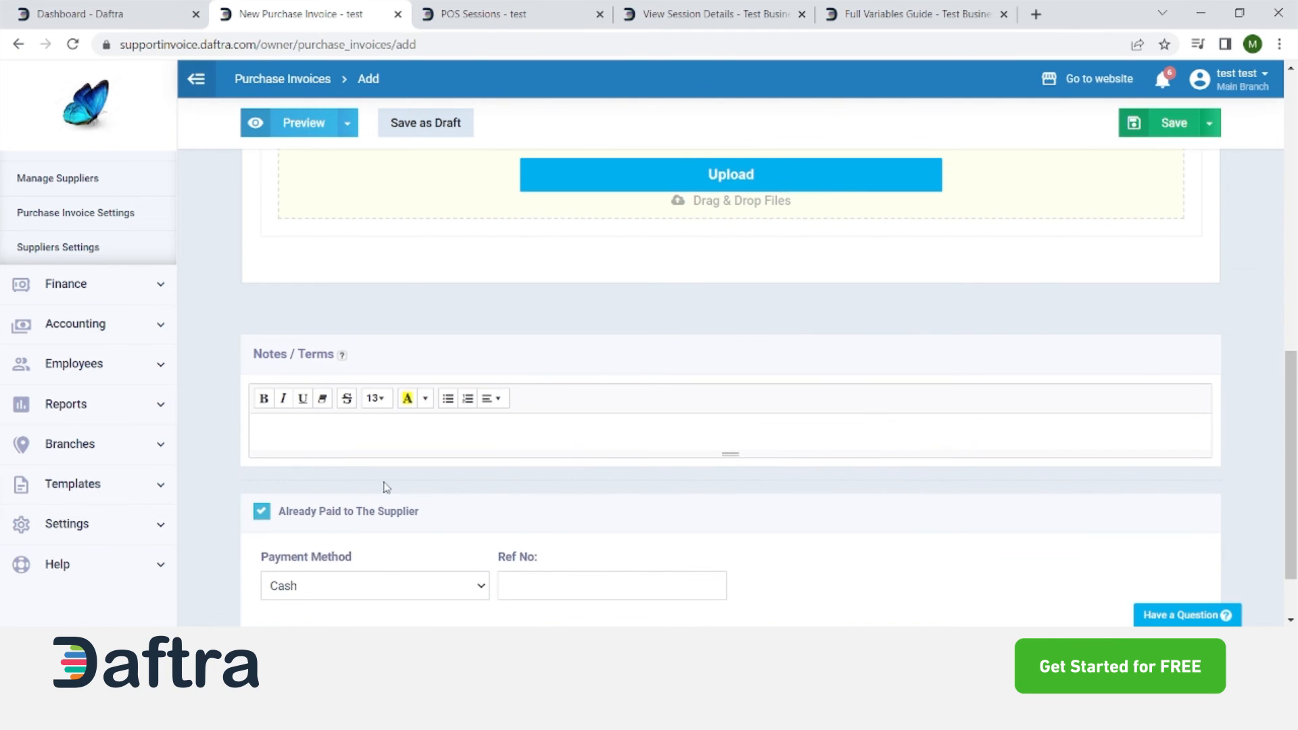
{"action": "left_click", "coordinate": [567, 582]}
{"action": "scroll", "coordinate": [469, 527], "scroll_direction": "up", "scroll_amount": 8}
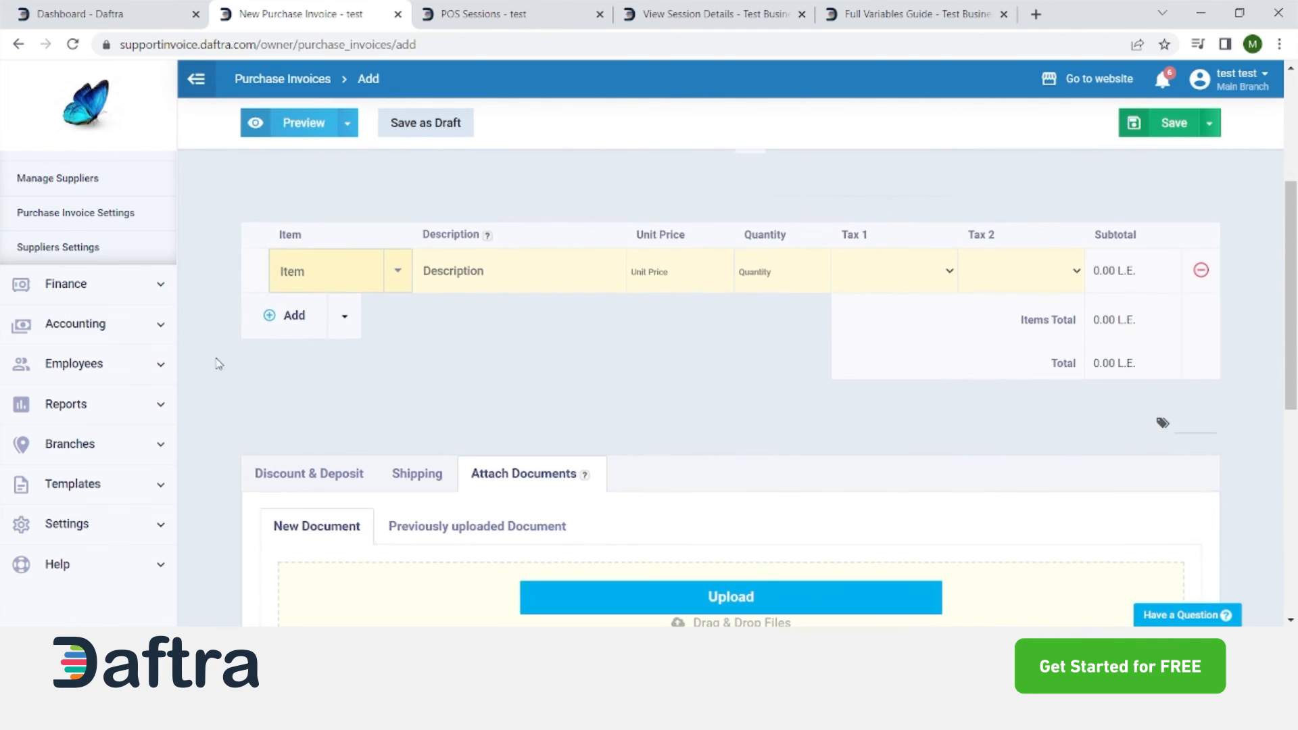
Go to the suppliers list and open the inventory requisitions list in a separate browser tab
{"action": "scroll", "coordinate": [128, 294], "scroll_direction": "up", "scroll_amount": 3}
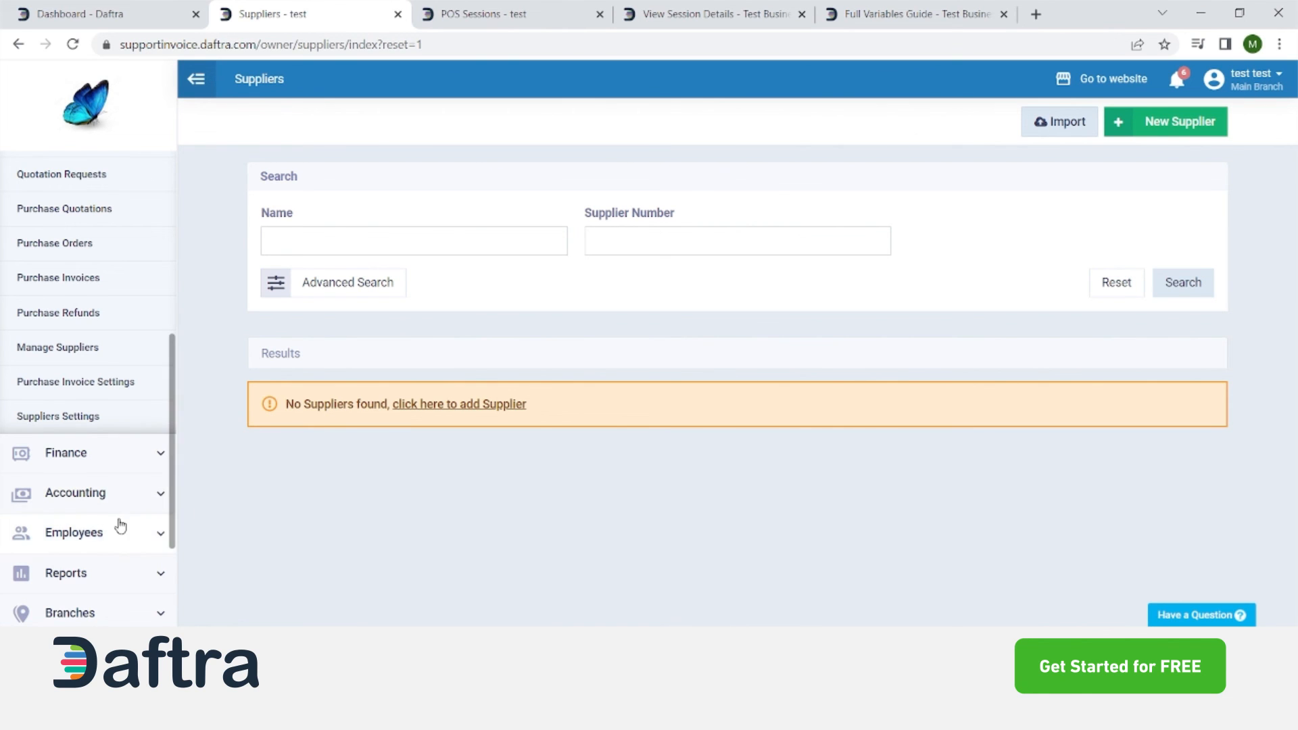
{"action": "scroll", "coordinate": [82, 529], "scroll_direction": "up", "scroll_amount": 5}
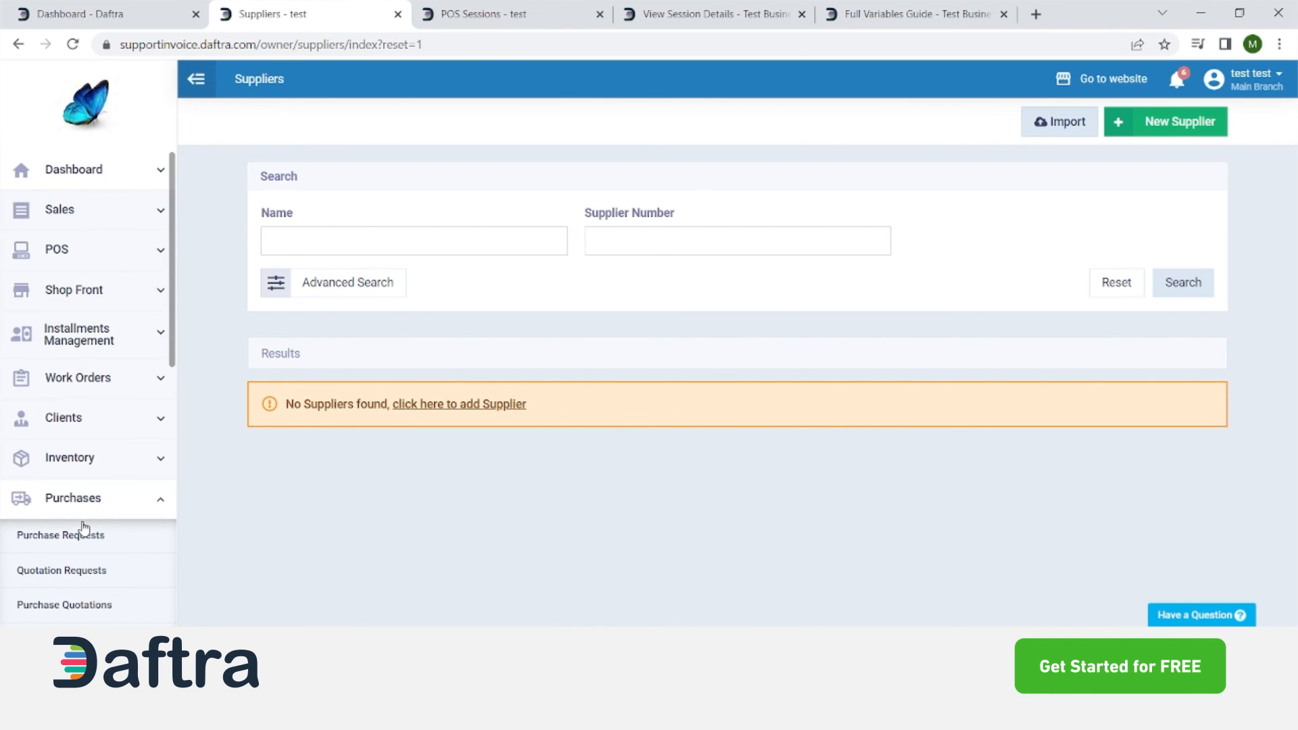
{"action": "left_click", "coordinate": [85, 464]}
{"action": "scroll", "coordinate": [85, 487], "scroll_direction": "down", "scroll_amount": 1}
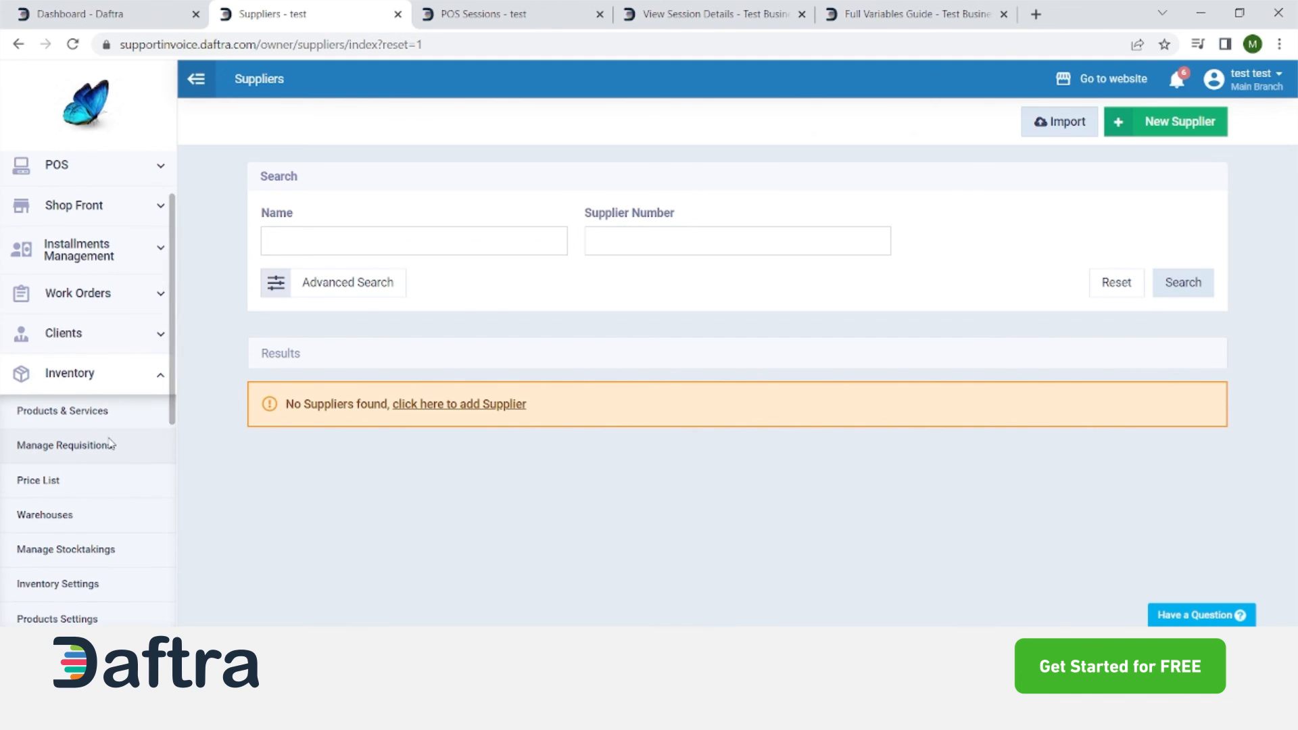
{"action": "middle_click", "coordinate": [31, 448]}
{"action": "left_click", "coordinate": [392, 14]}
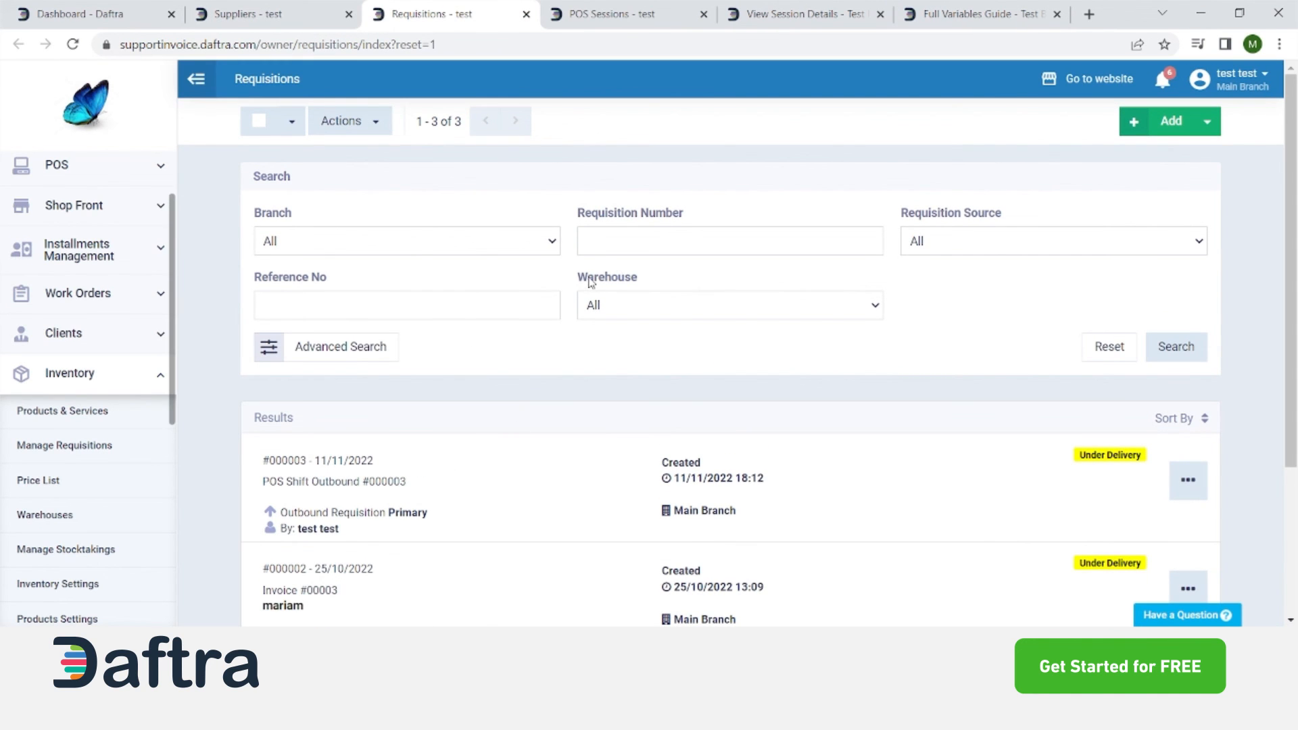
Expand the requisitions' advanced search, check the requisition source filter and review the listed requisitions
{"action": "left_click", "coordinate": [351, 357]}
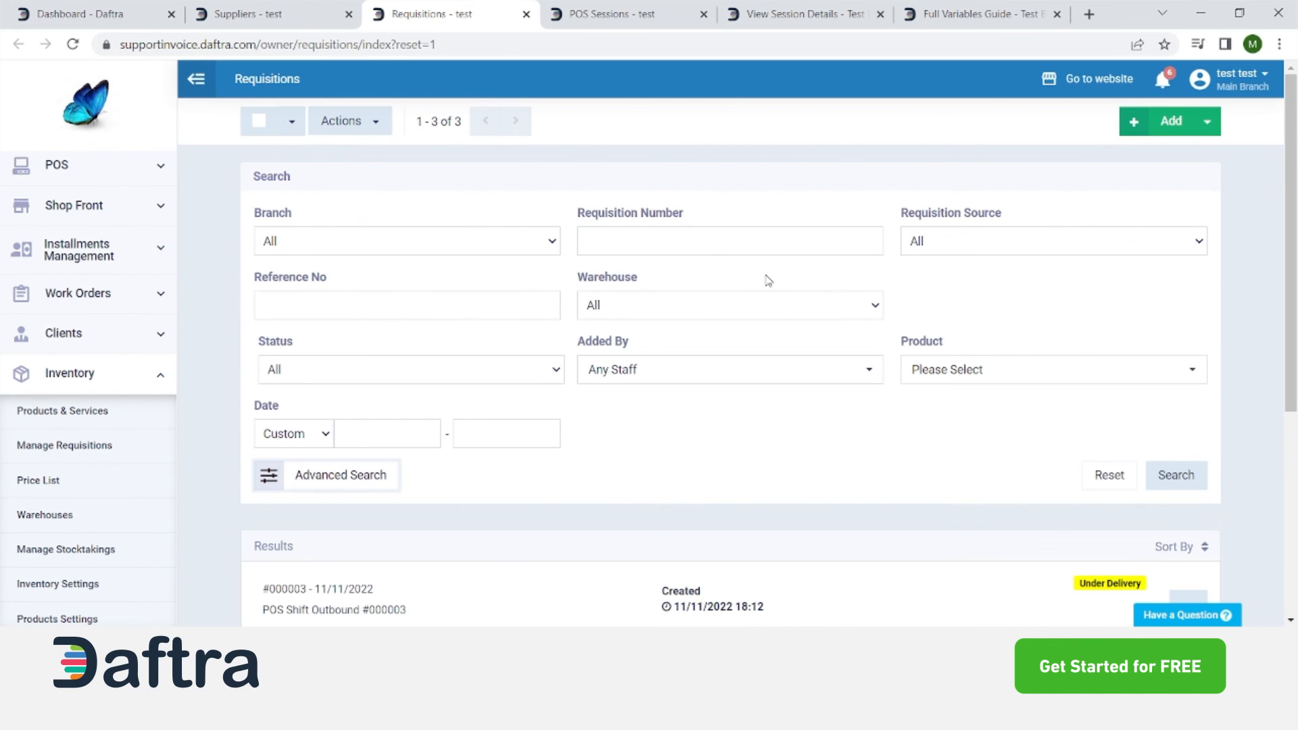
{"action": "left_click", "coordinate": [944, 237]}
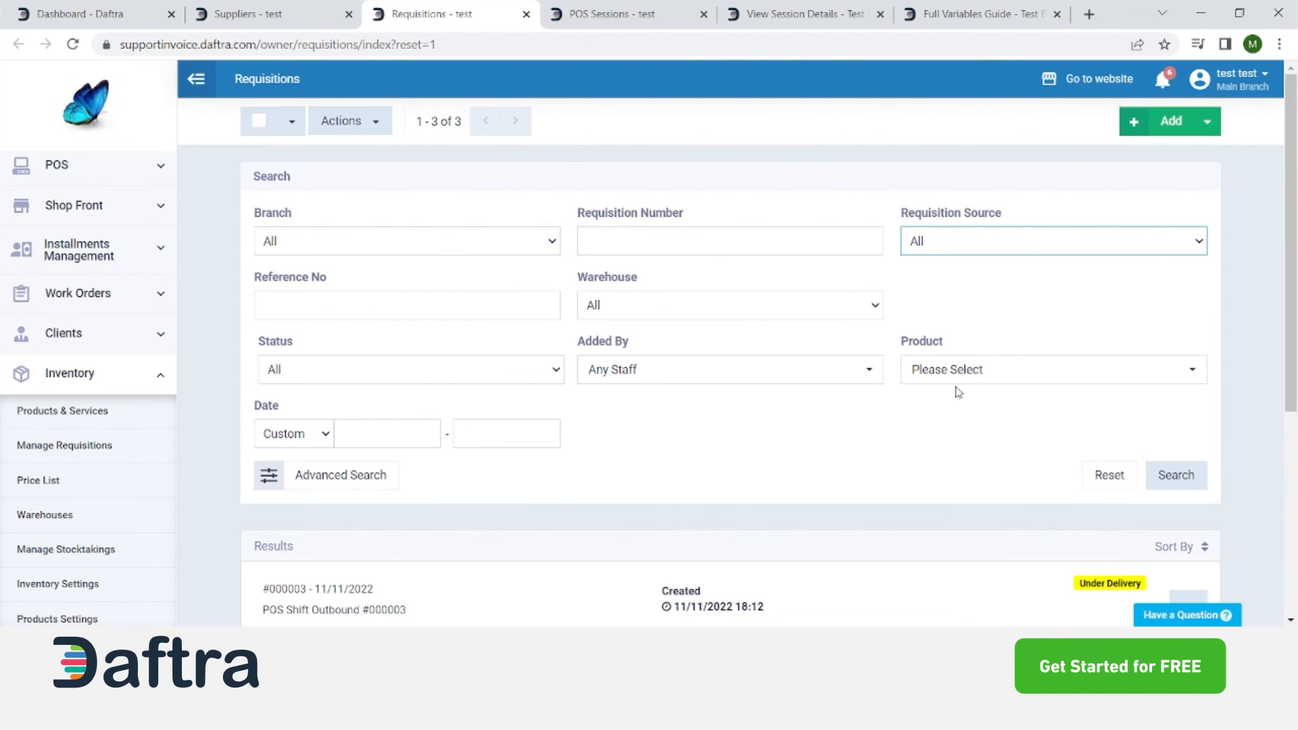
{"action": "scroll", "coordinate": [789, 495], "scroll_direction": "down", "scroll_amount": 3}
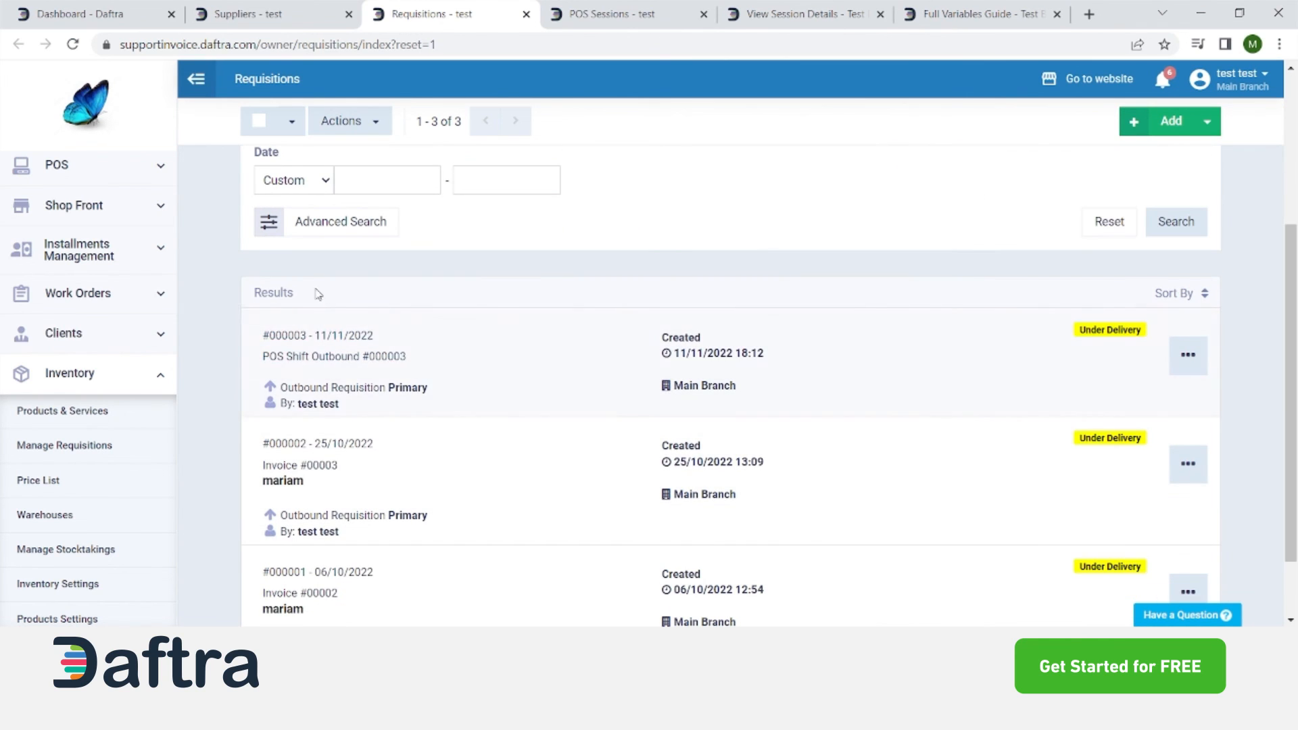
{"action": "scroll", "coordinate": [554, 342], "scroll_direction": "up", "scroll_amount": 3}
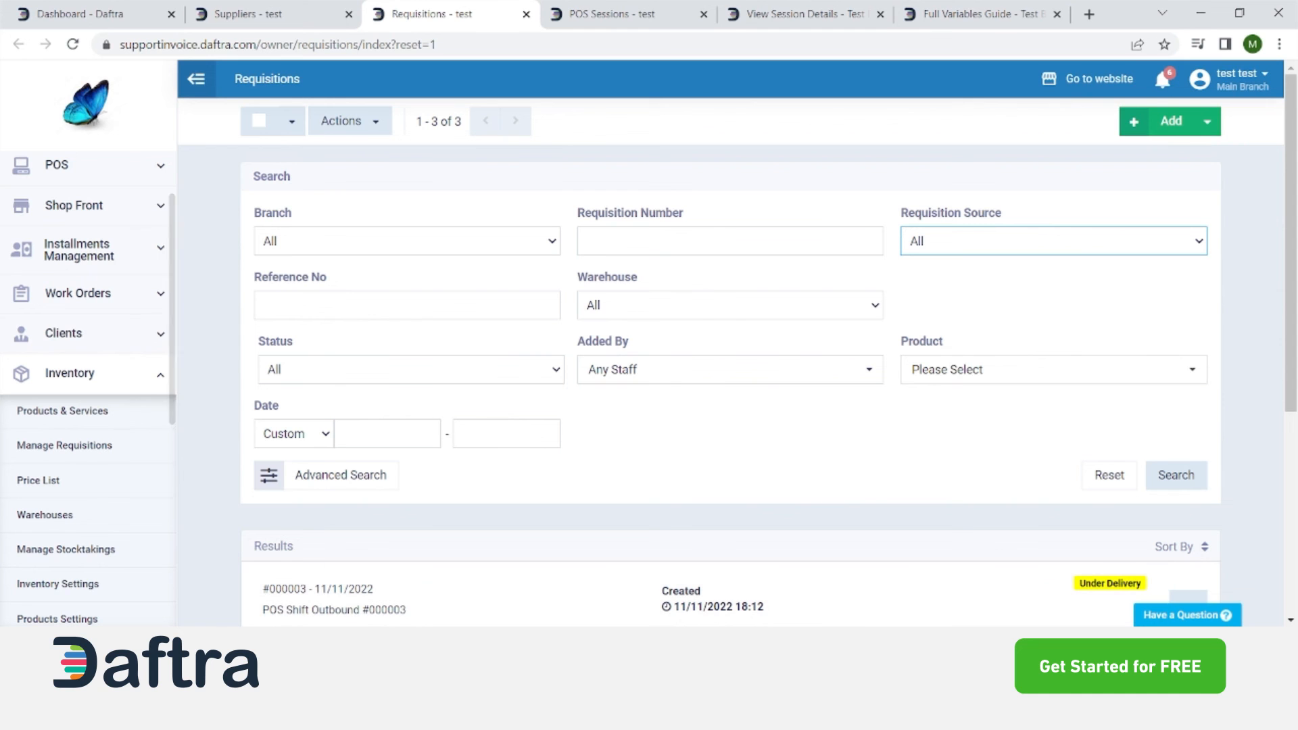
Go to the work orders list in the Test Business account and start a new work order titled "work order title"
{"action": "scroll", "coordinate": [81, 406], "scroll_direction": "down", "scroll_amount": 1}
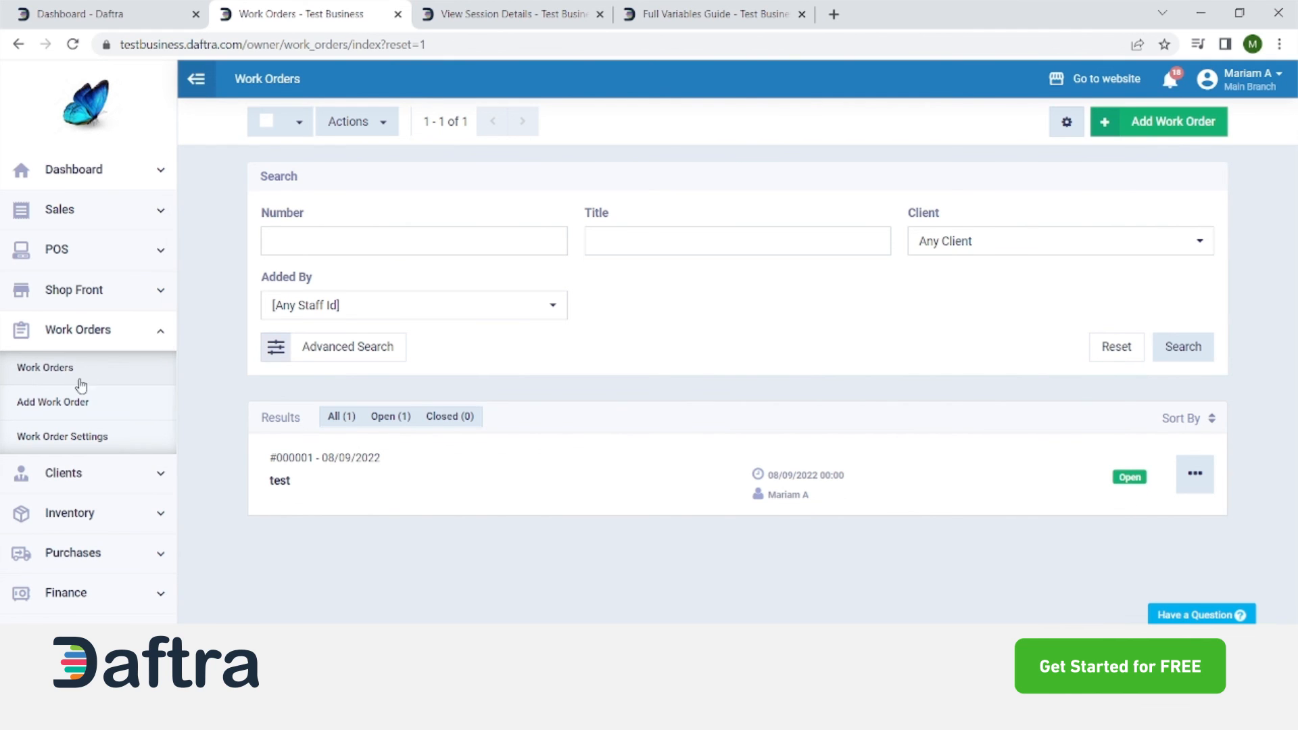
{"action": "left_click", "coordinate": [1169, 128]}
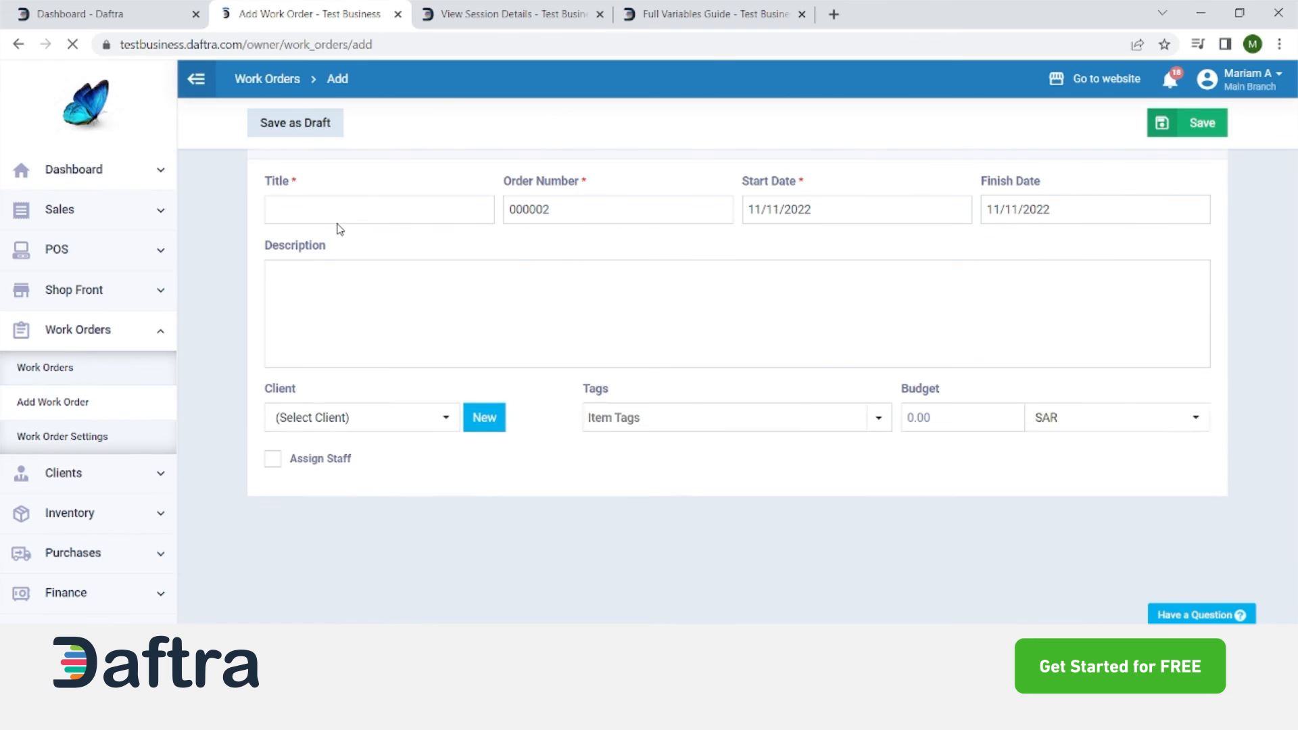
{"action": "left_click", "coordinate": [292, 262]}
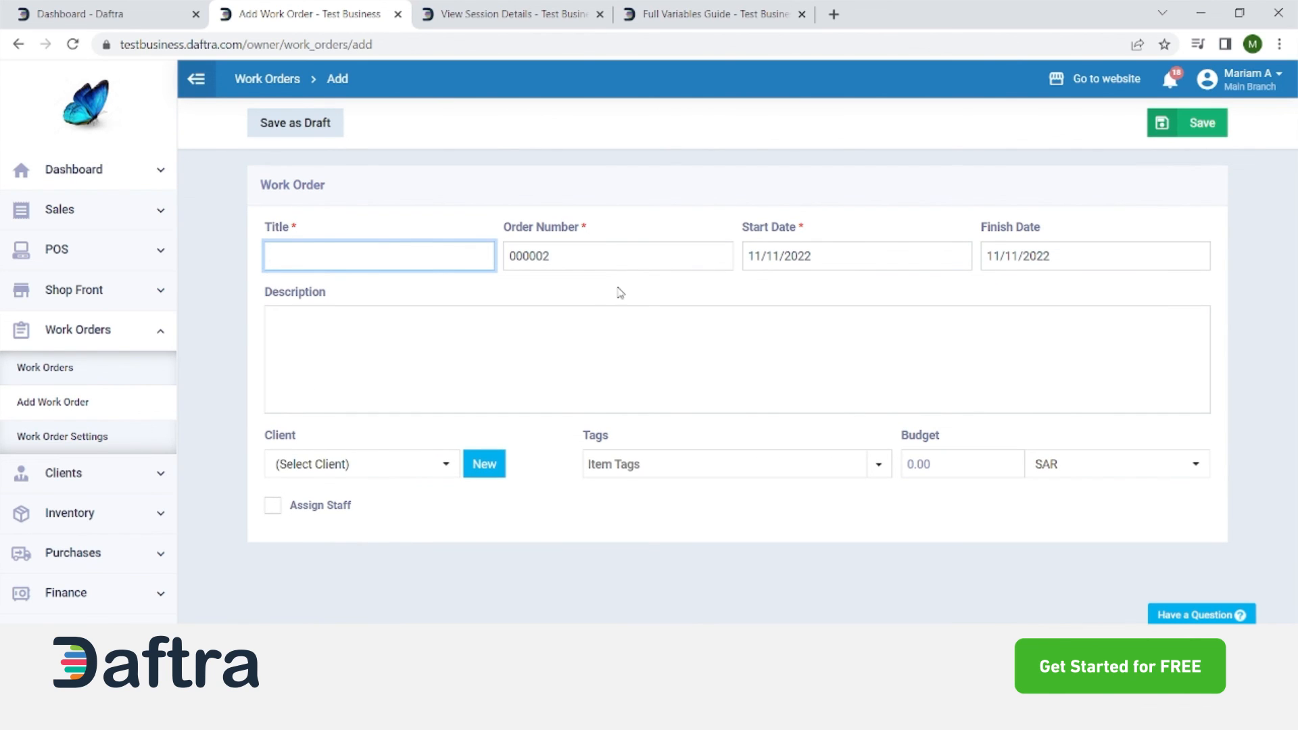
{"action": "left_click", "coordinate": [518, 298]}
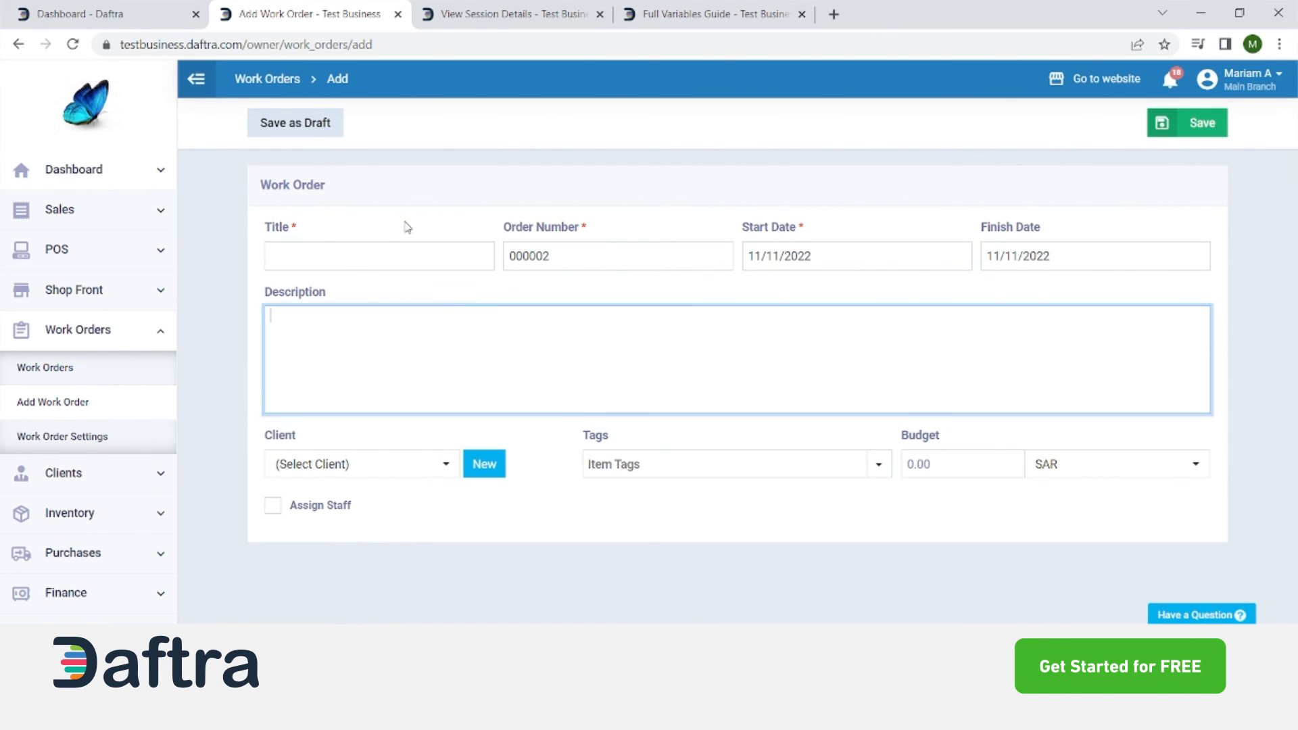
{"action": "left_click", "coordinate": [308, 254]}
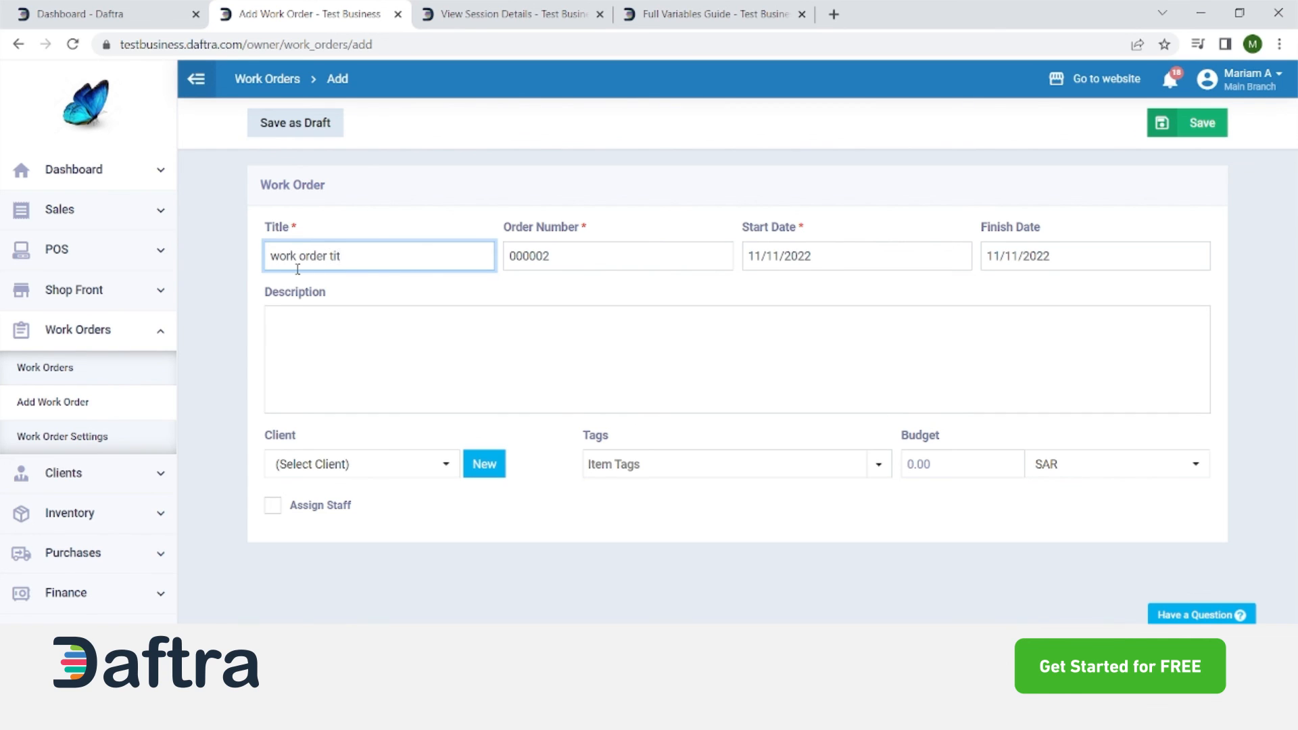
{"action": "left_click", "coordinate": [676, 292]}
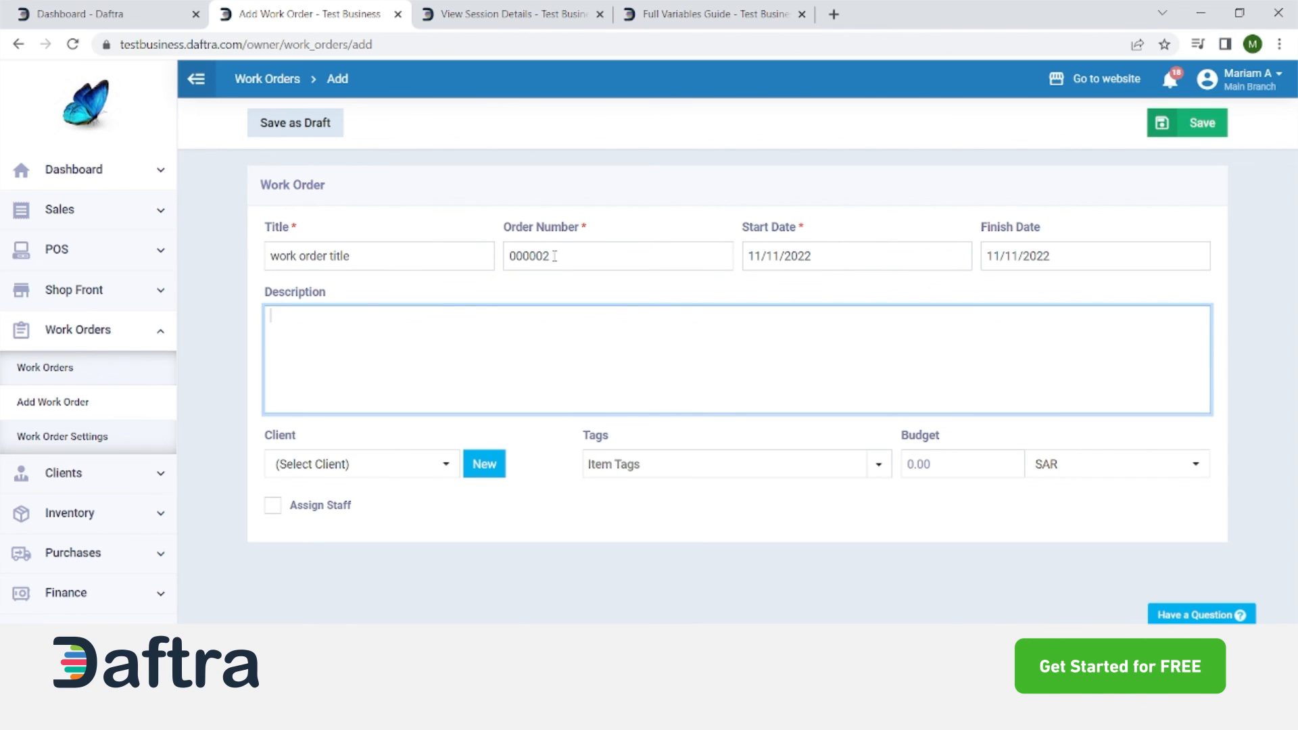
Set the work order's finish date to 31/12/2022, leaving its start date at 11/11/2022
{"action": "left_click", "coordinate": [845, 260]}
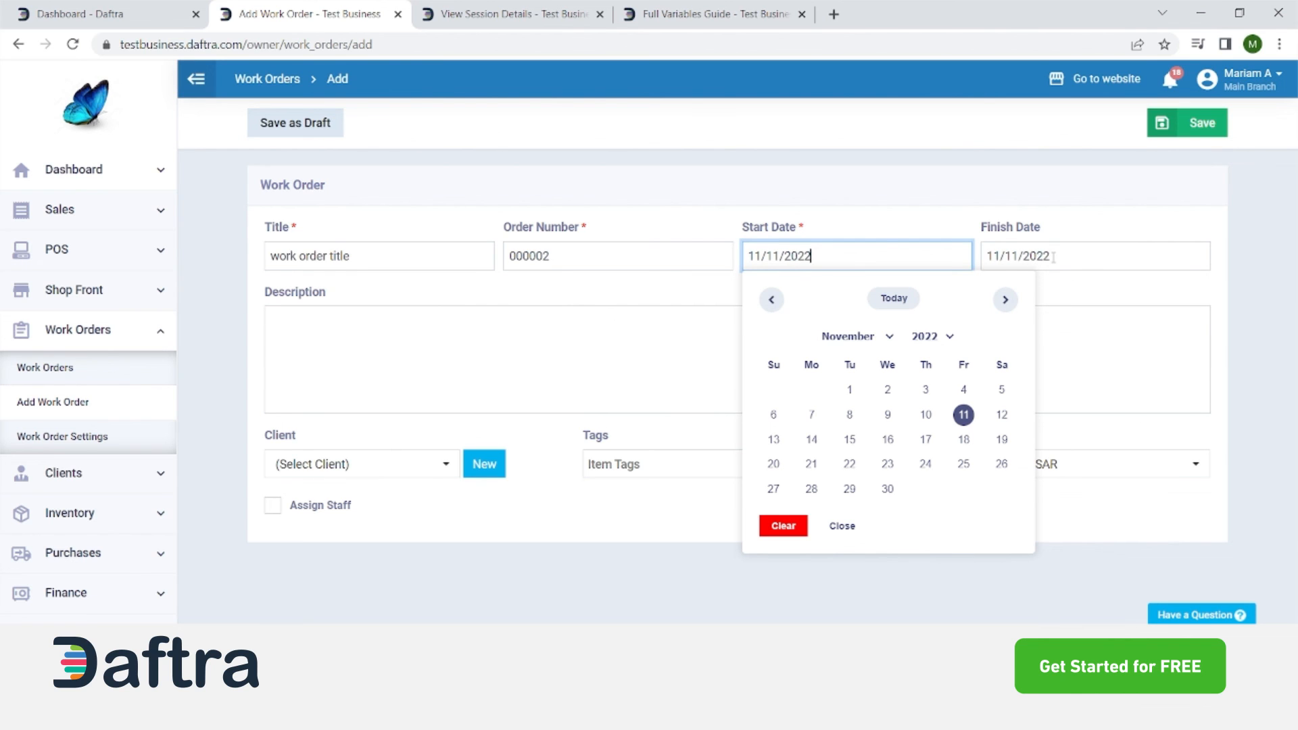
{"action": "left_click", "coordinate": [1080, 256]}
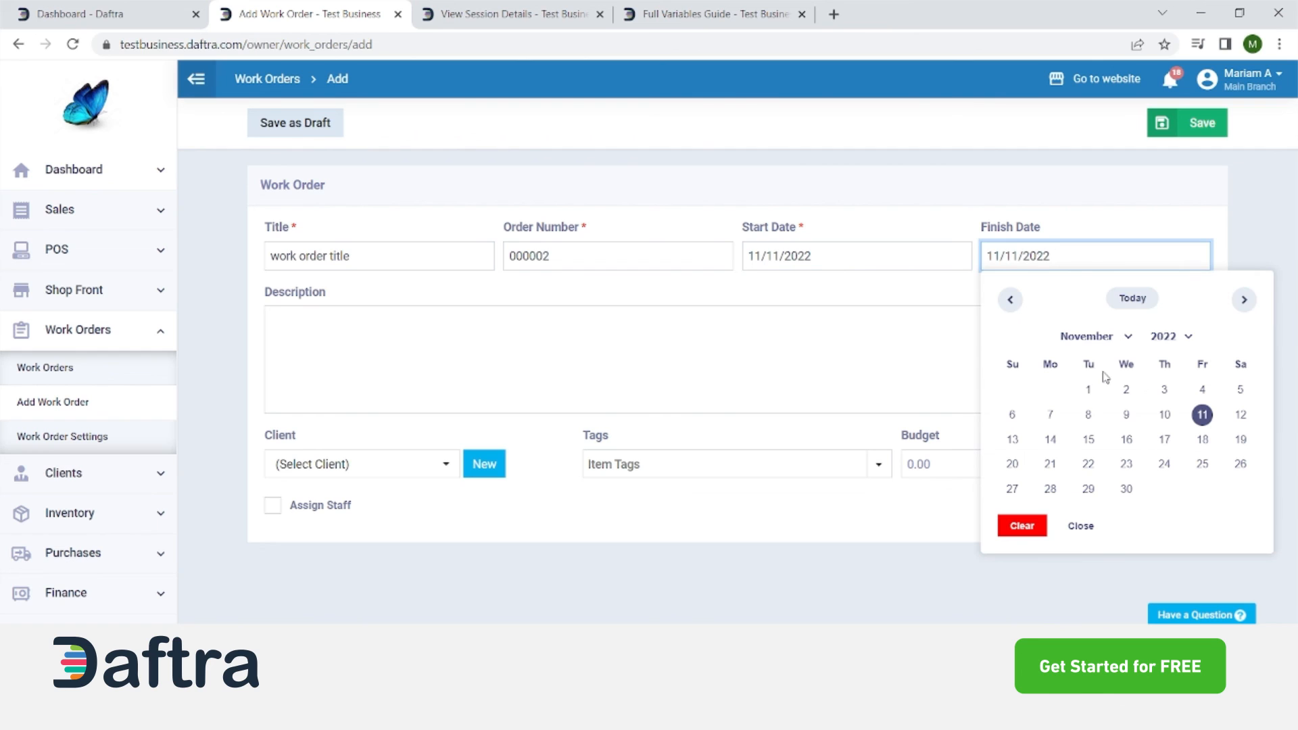
{"action": "left_click", "coordinate": [1245, 300]}
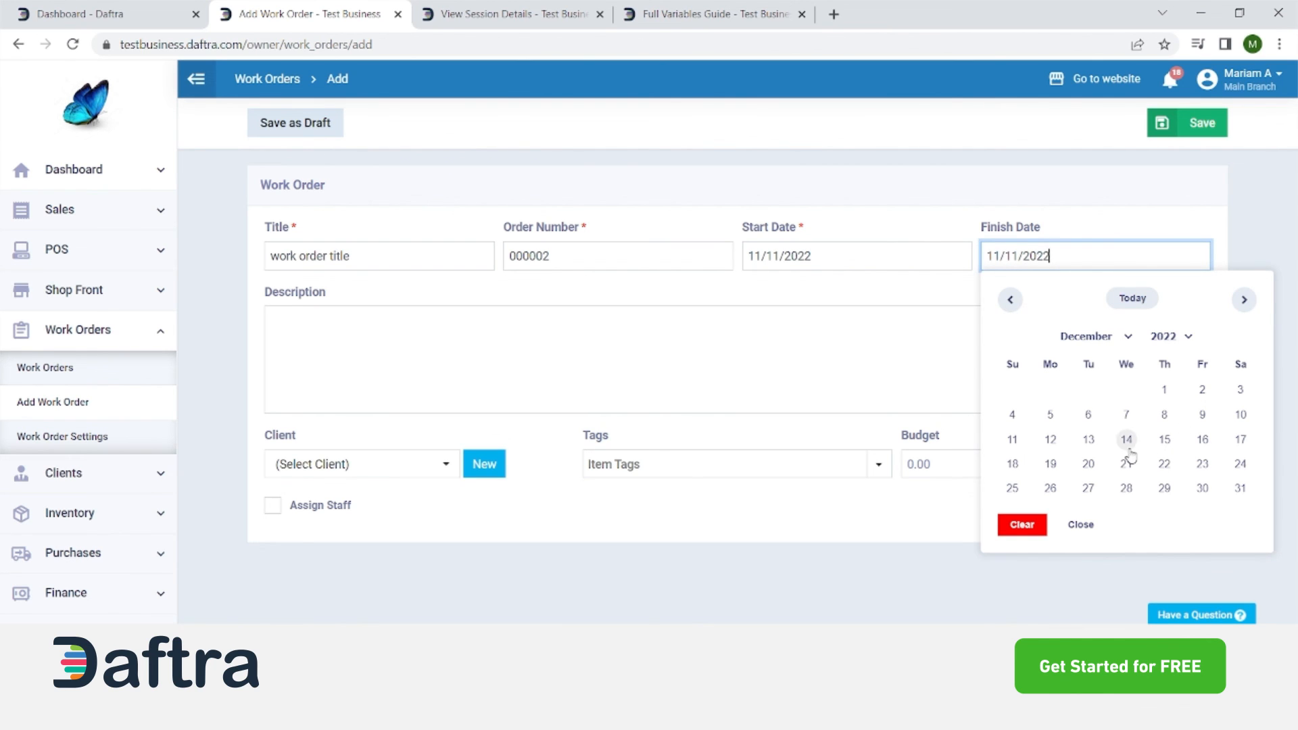
{"action": "left_click", "coordinate": [1241, 489]}
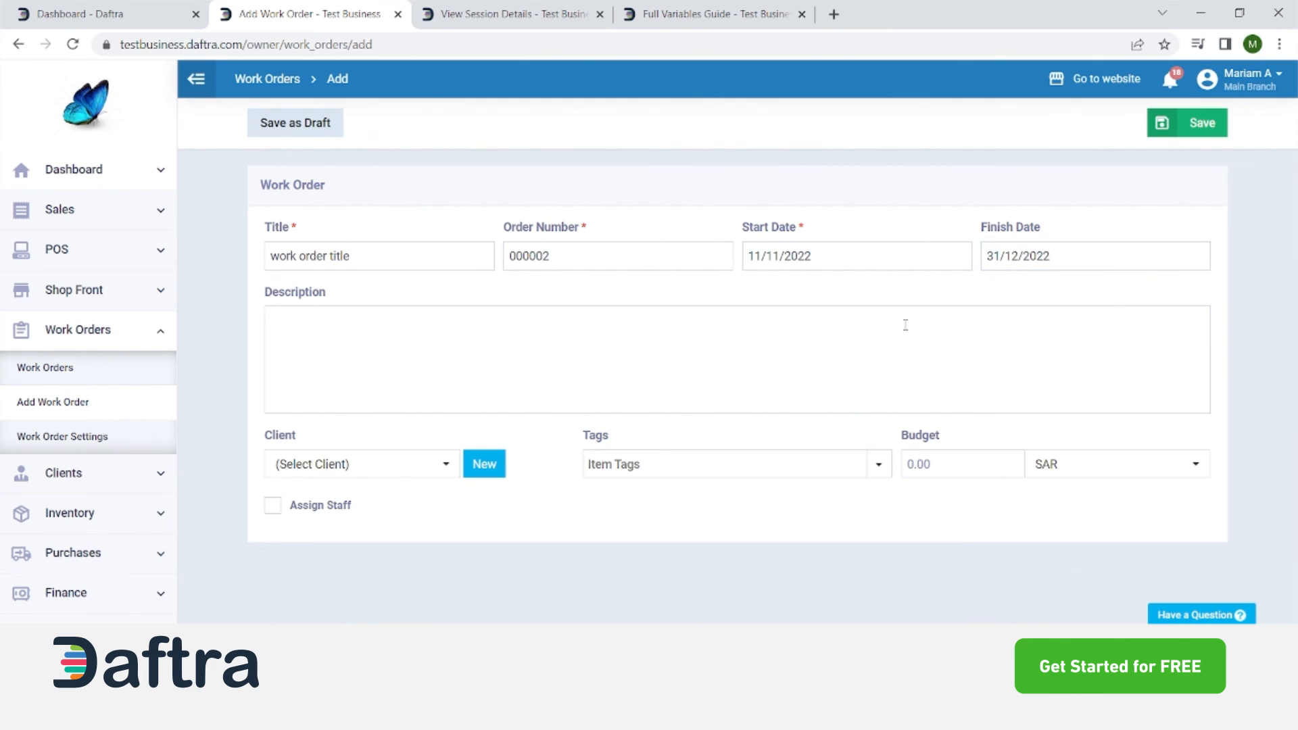
{"action": "left_click", "coordinate": [492, 325]}
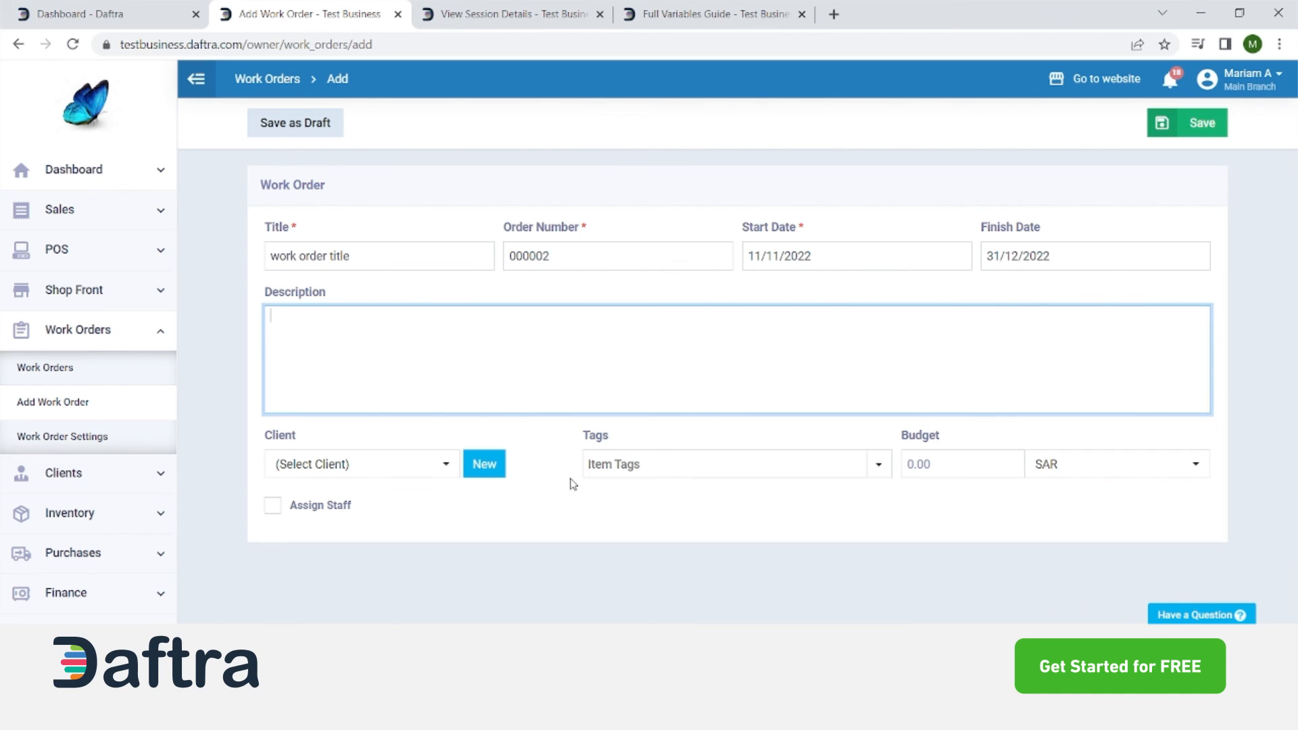
Check the work order form's client, tags, budget and currency fields, leaving them unfilled
{"action": "left_click", "coordinate": [430, 472]}
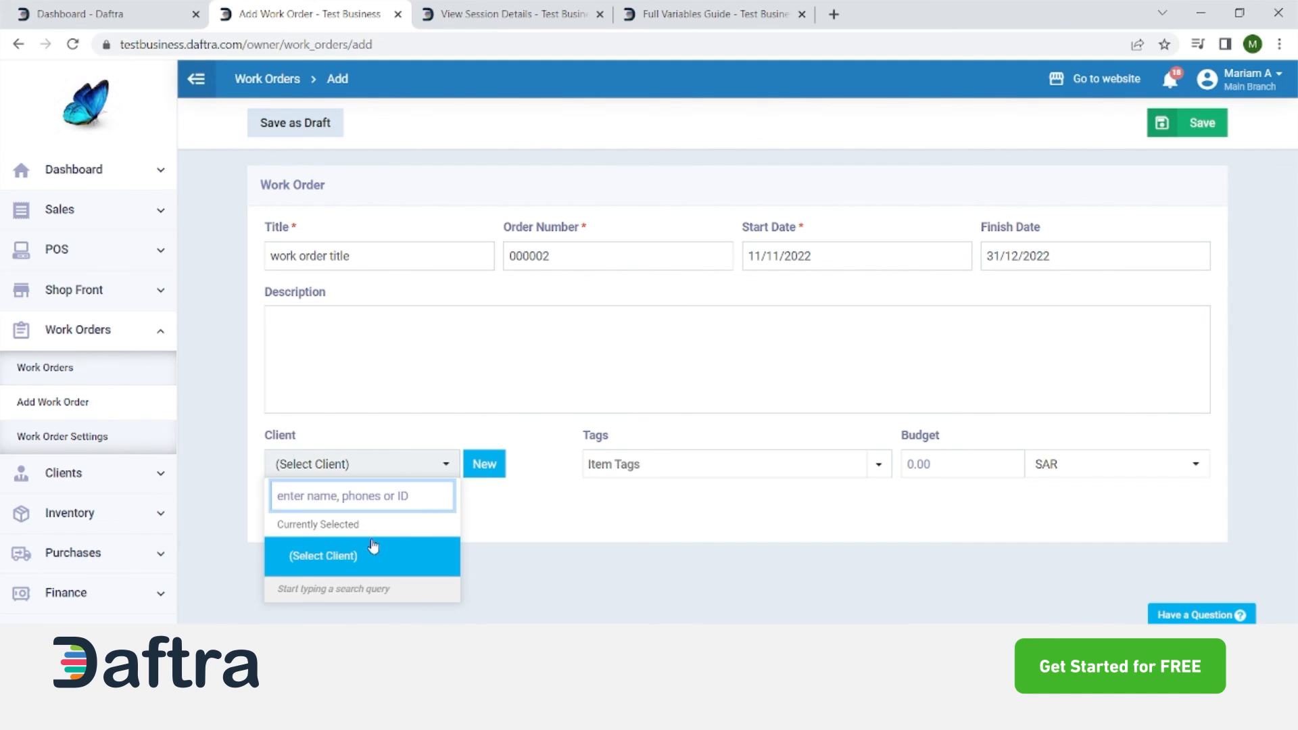
{"action": "left_click", "coordinate": [515, 529]}
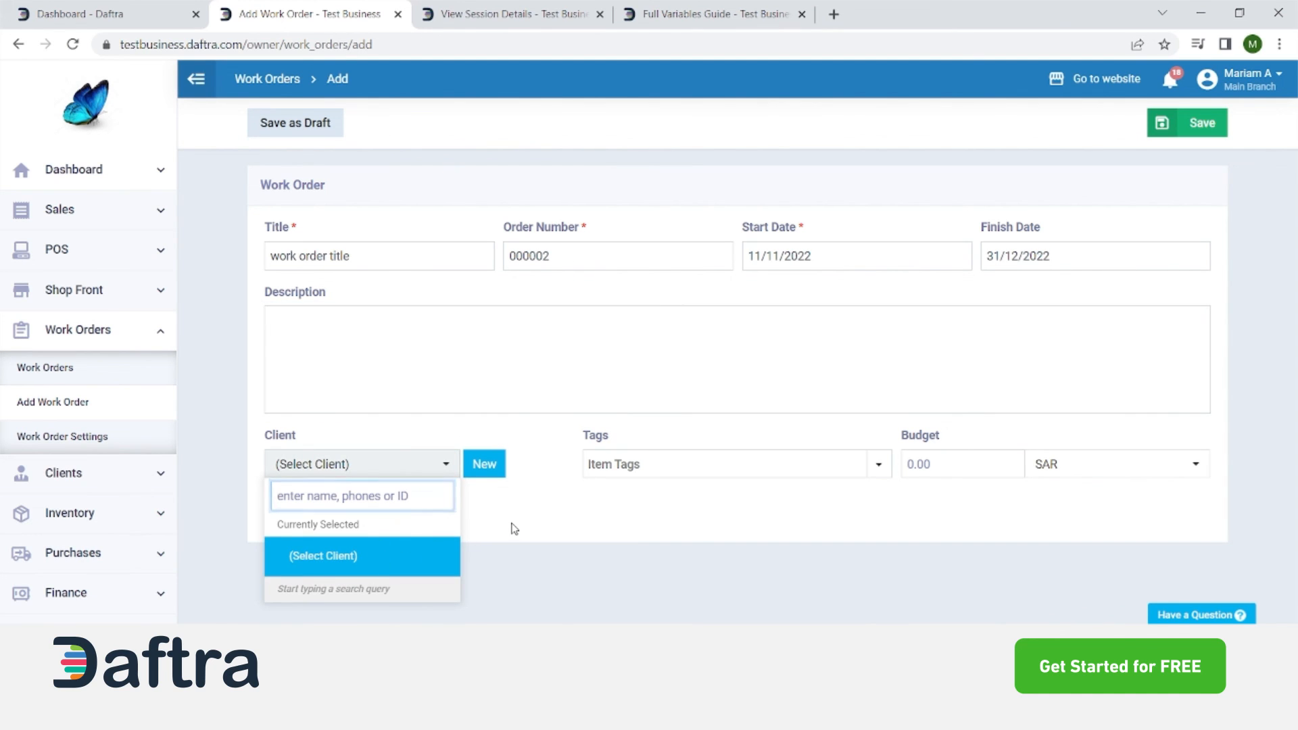
{"action": "left_click", "coordinate": [656, 461]}
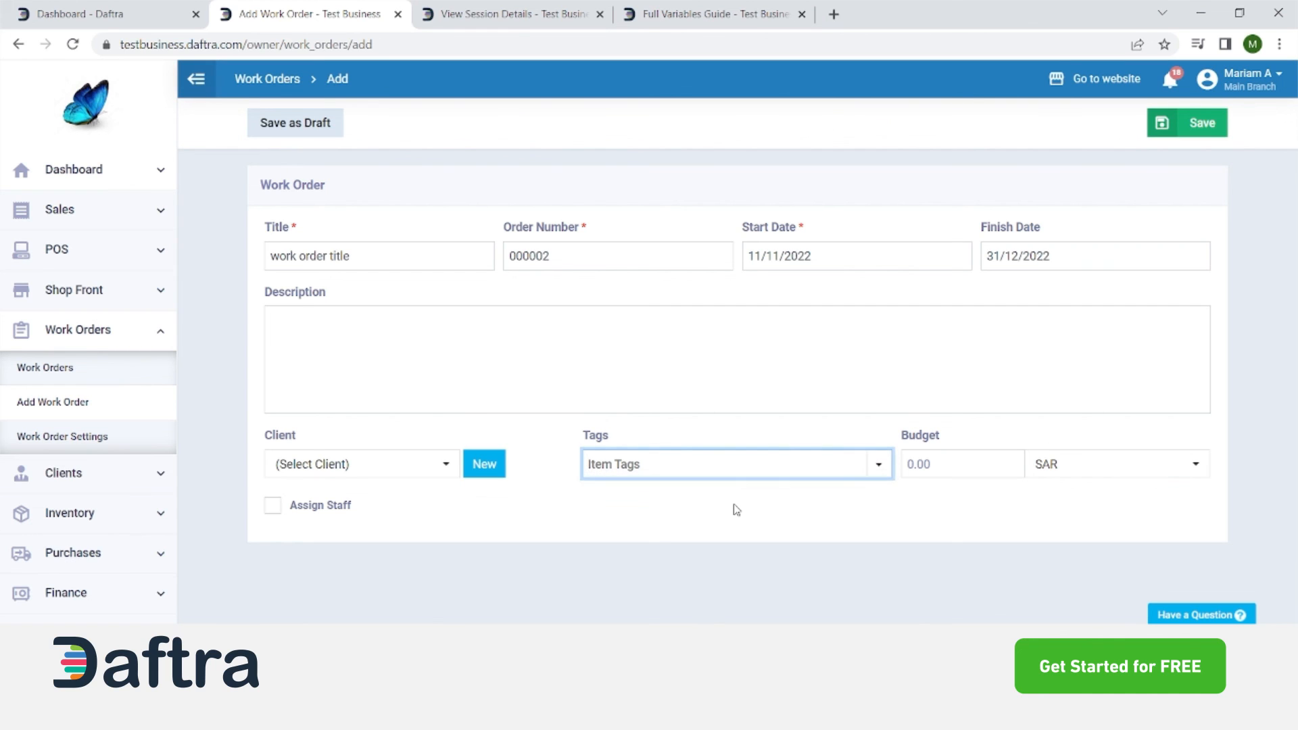
{"action": "left_click", "coordinate": [947, 463]}
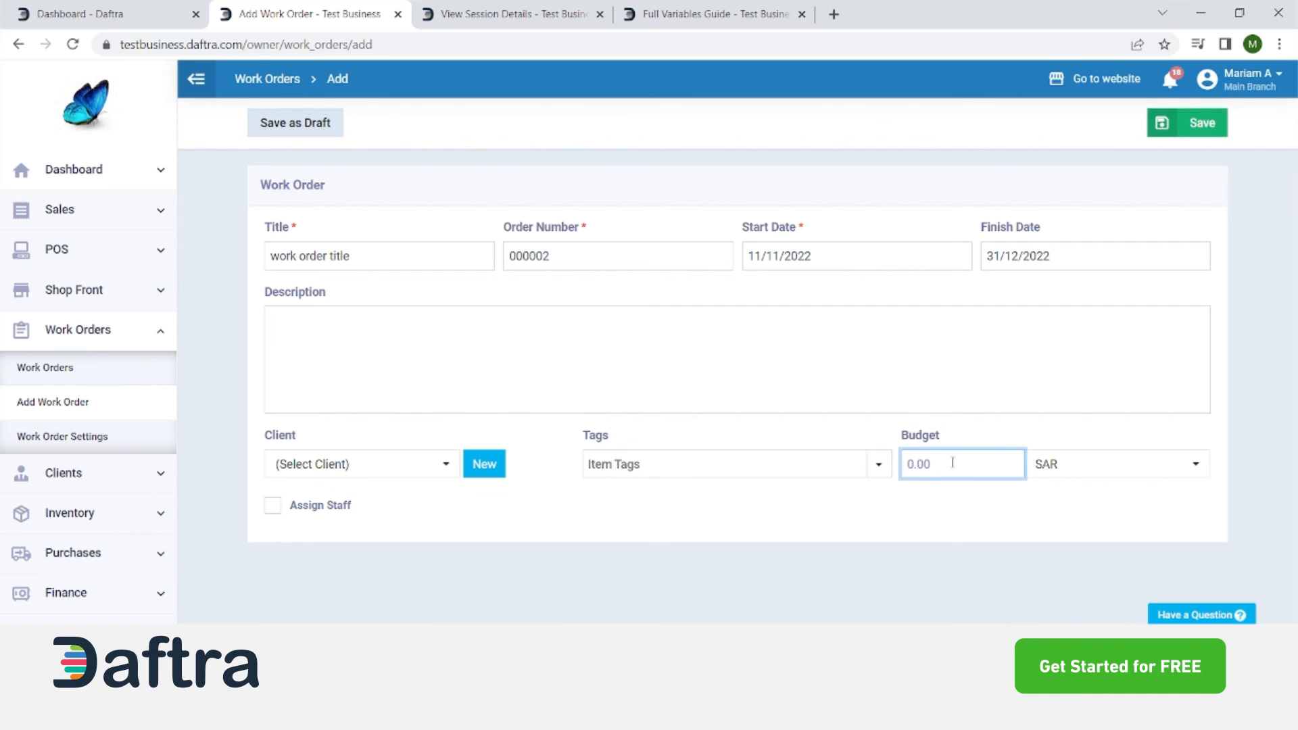
{"action": "left_click", "coordinate": [1046, 471]}
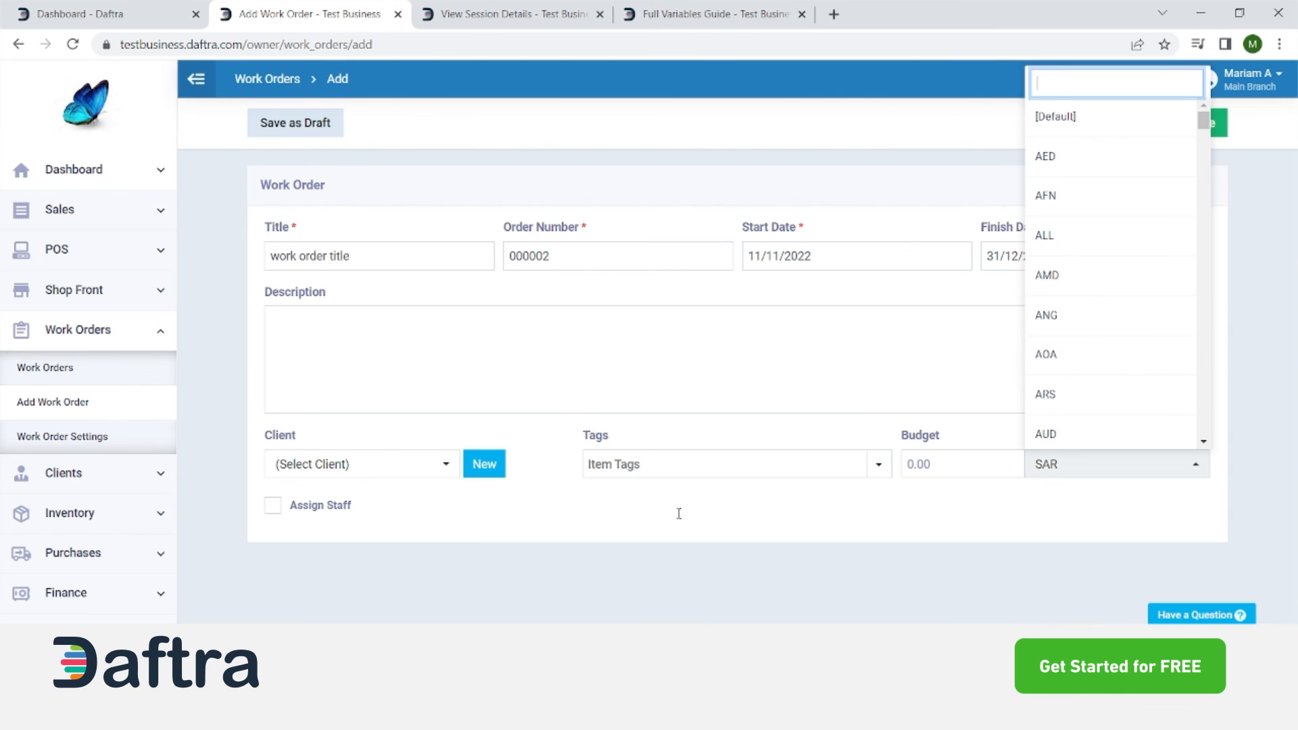
{"action": "left_click", "coordinate": [463, 553]}
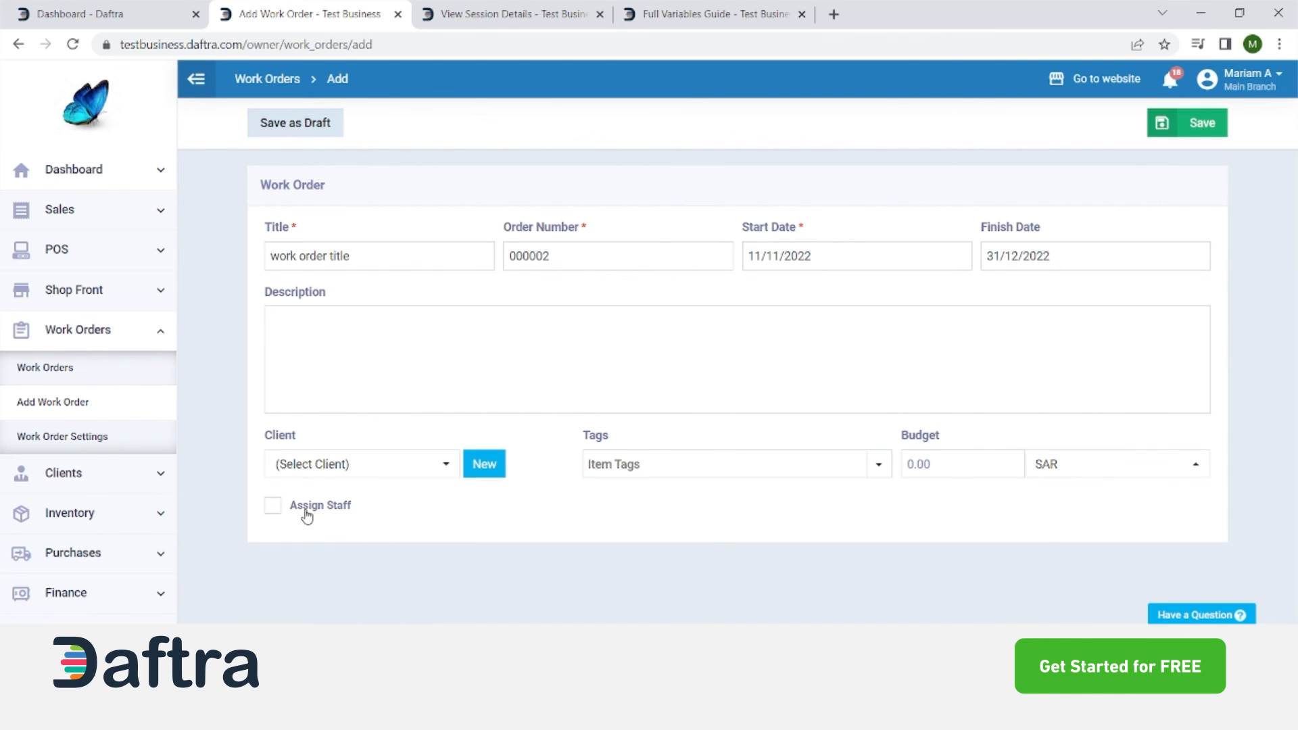
Enable staff assignment on the work order to check the available staff, and disable it again
{"action": "left_click", "coordinate": [313, 512]}
{"action": "left_click", "coordinate": [325, 544]}
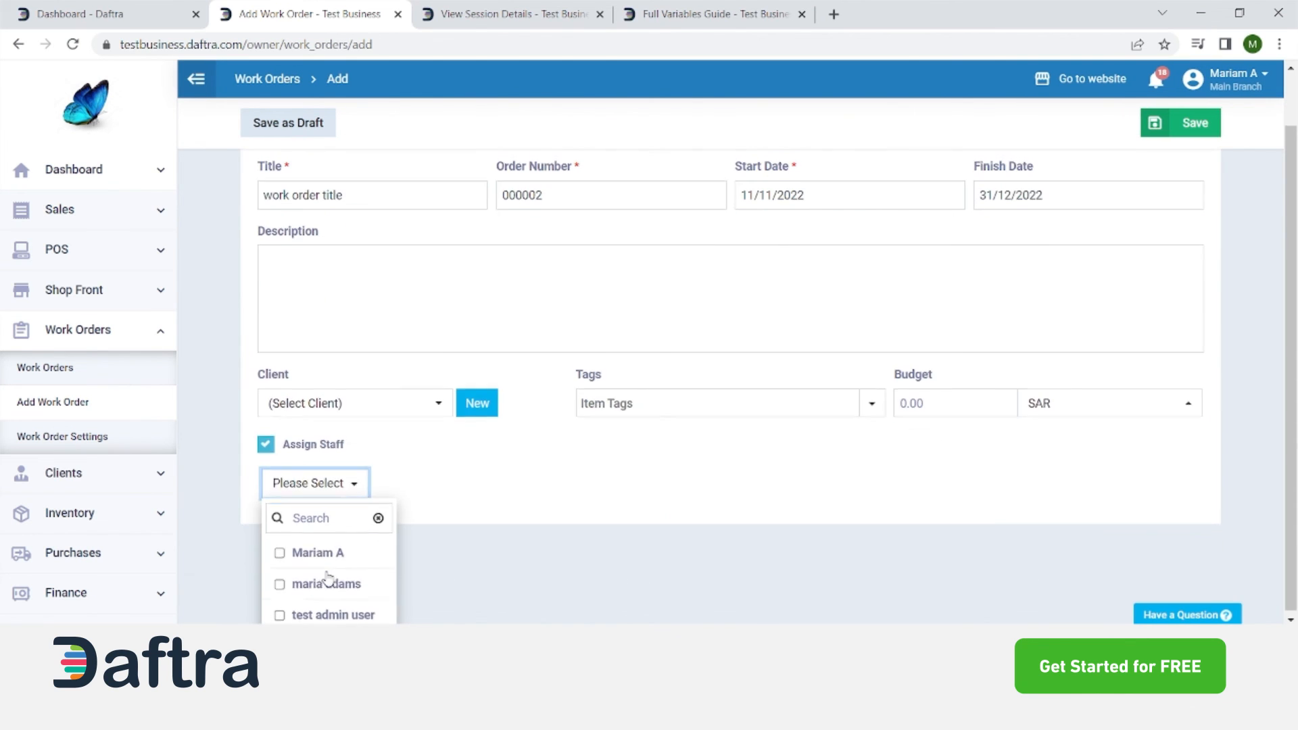
{"action": "left_click", "coordinate": [303, 505]}
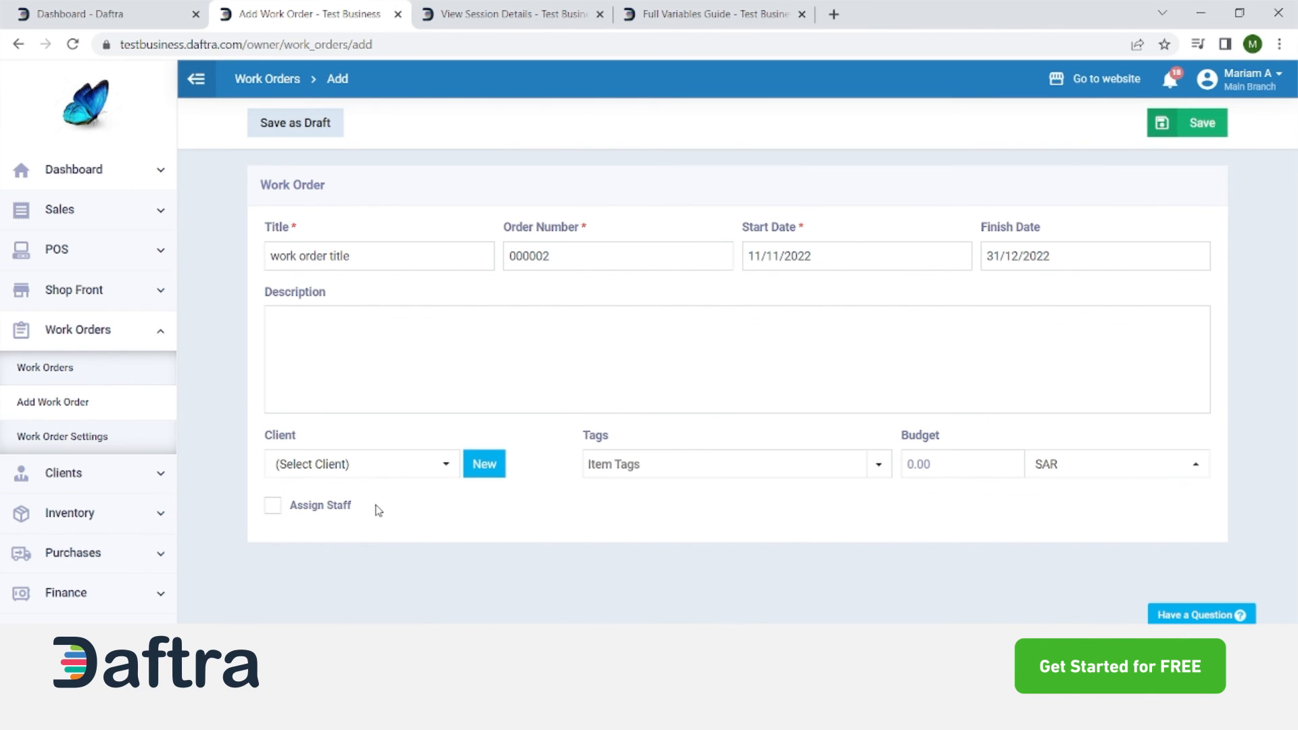
Save the work order and reopen the "work order title" record from the work orders list
{"action": "left_click", "coordinate": [1184, 130]}
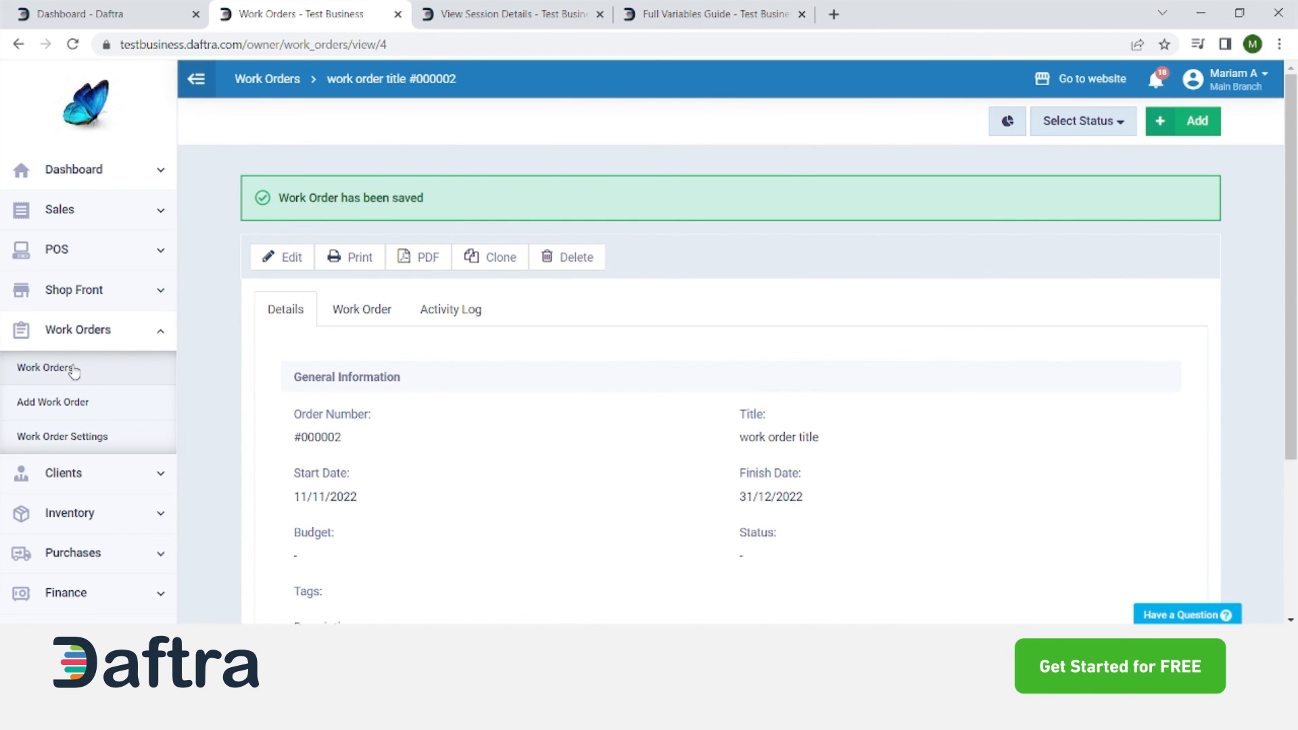
{"action": "left_click", "coordinate": [46, 368]}
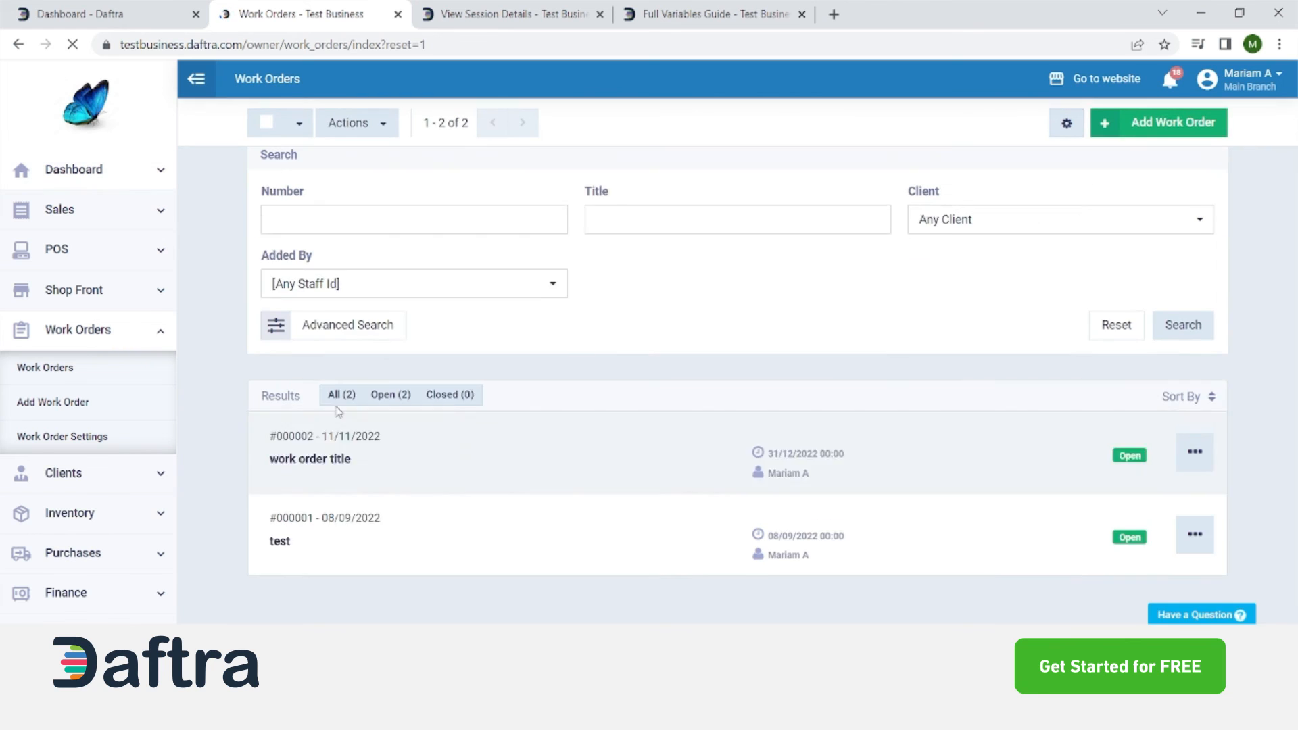
{"action": "left_click", "coordinate": [1188, 473]}
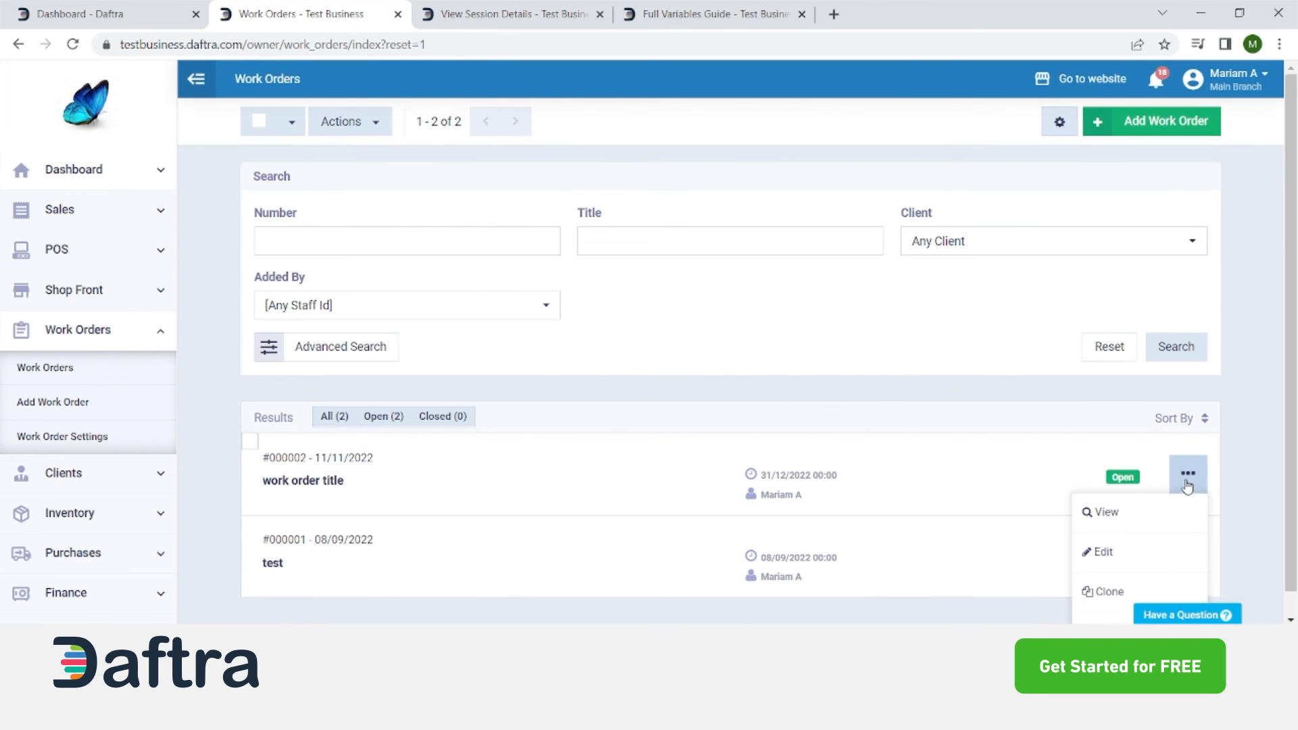
{"action": "scroll", "coordinate": [1188, 481], "scroll_direction": "down", "scroll_amount": 1}
{"action": "left_click", "coordinate": [1129, 505]}
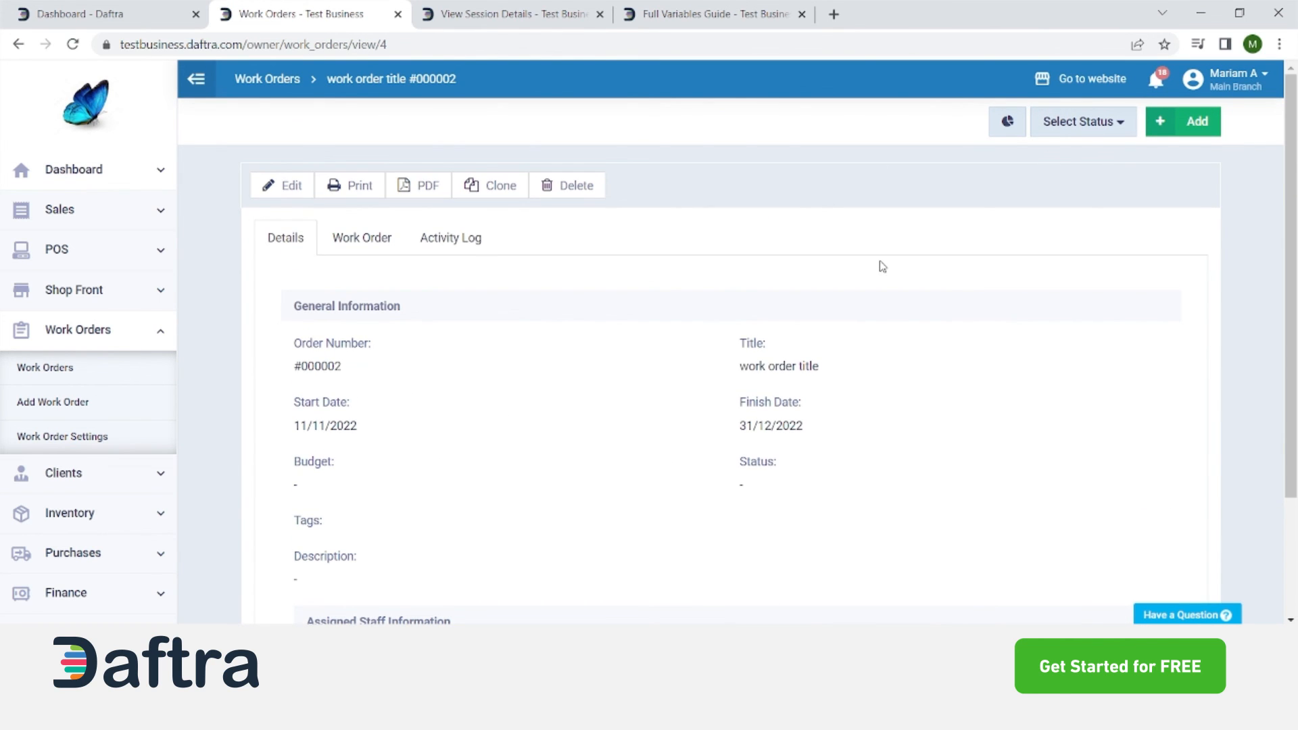
Check which transactions can be added to the work order and review its details down to the assigned staff information
{"action": "left_click", "coordinate": [1173, 123]}
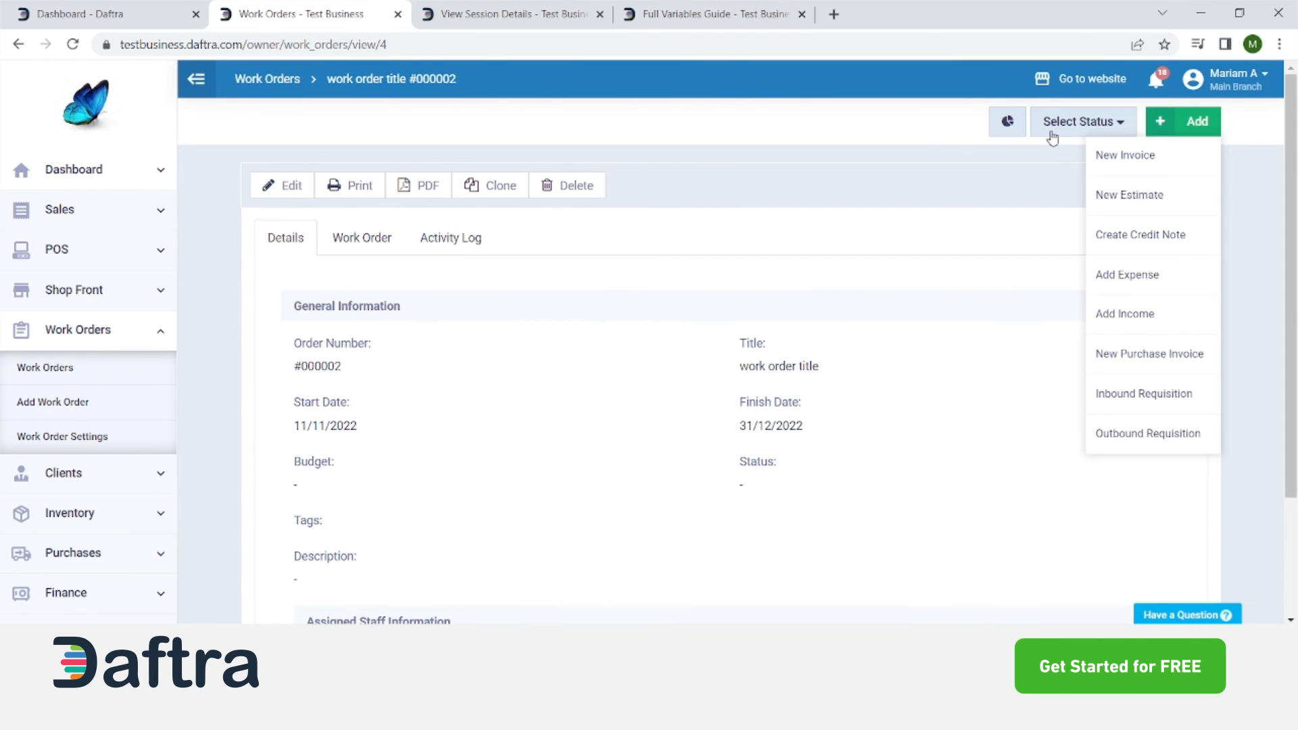
{"action": "left_click", "coordinate": [1041, 165]}
{"action": "scroll", "coordinate": [849, 368], "scroll_direction": "down", "scroll_amount": 2}
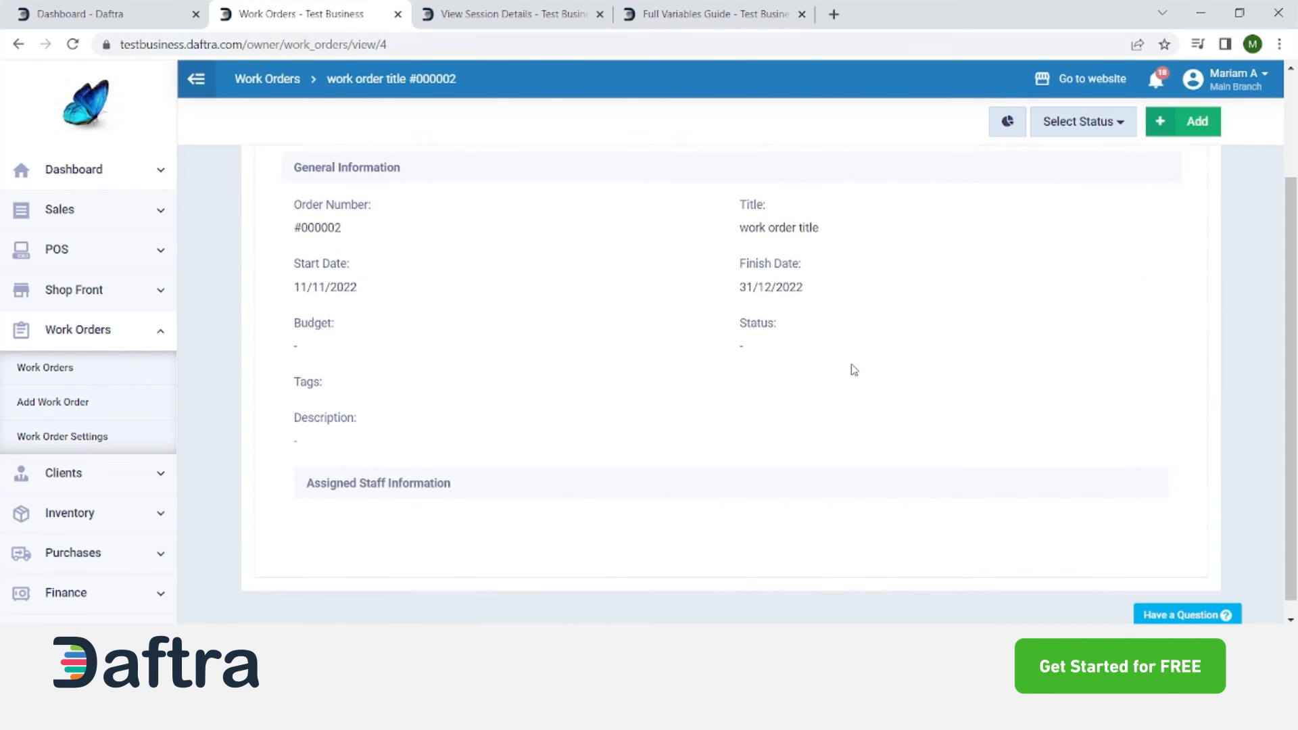
{"action": "scroll", "coordinate": [736, 458], "scroll_direction": "up", "scroll_amount": 2}
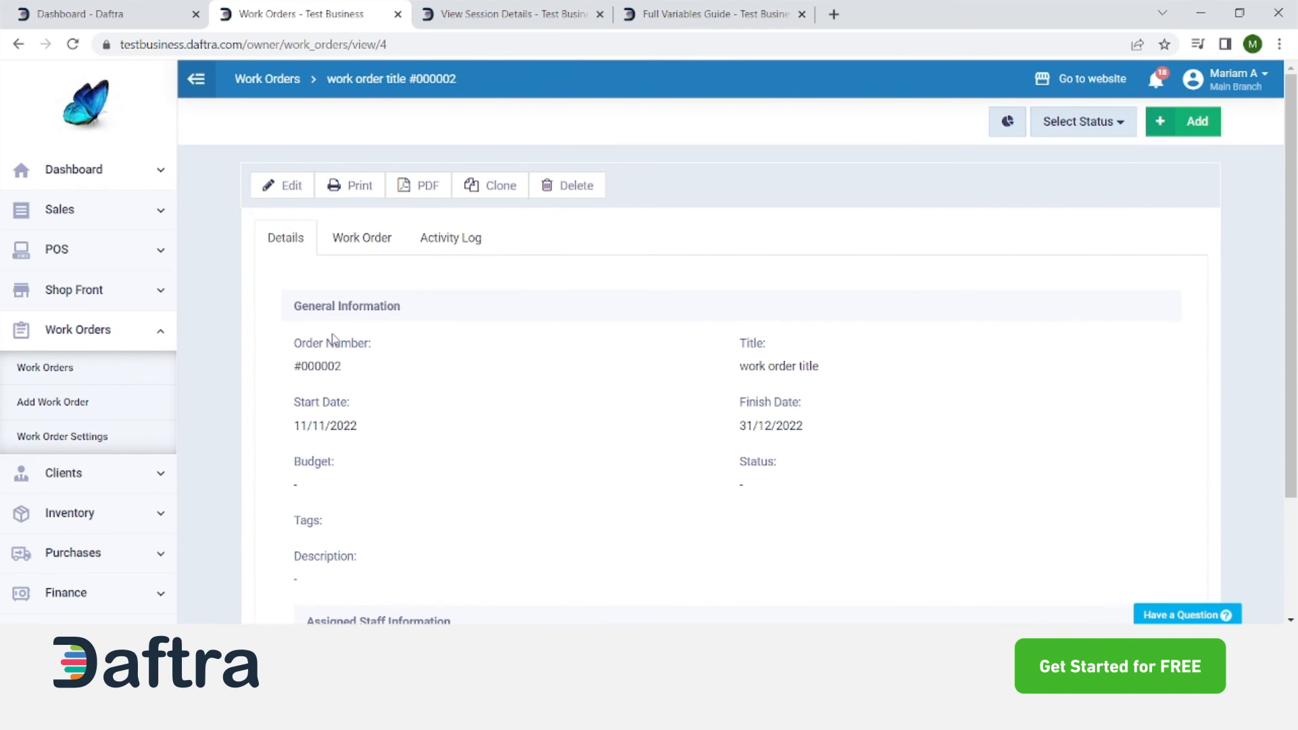
Open the work order's profit report and check its Client, Work Order and Added By filters
{"action": "left_click", "coordinate": [1008, 123]}
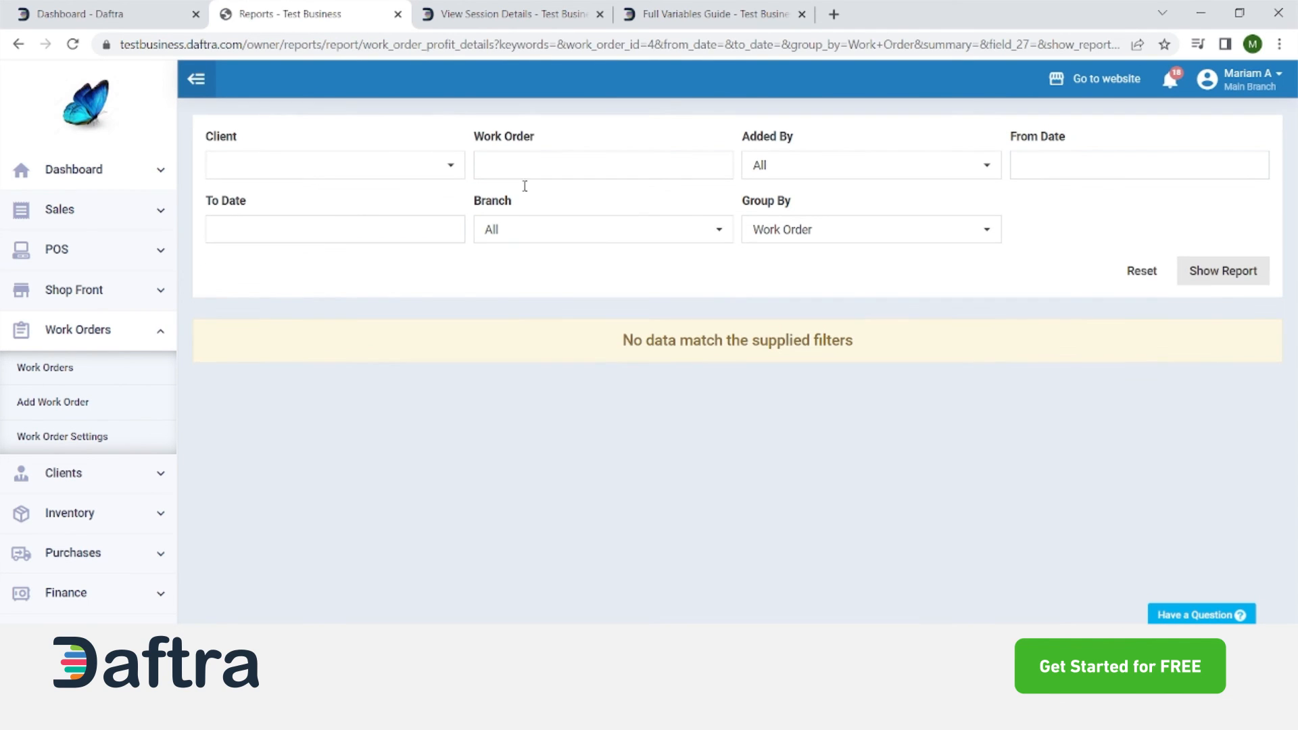
{"action": "left_click", "coordinate": [430, 167]}
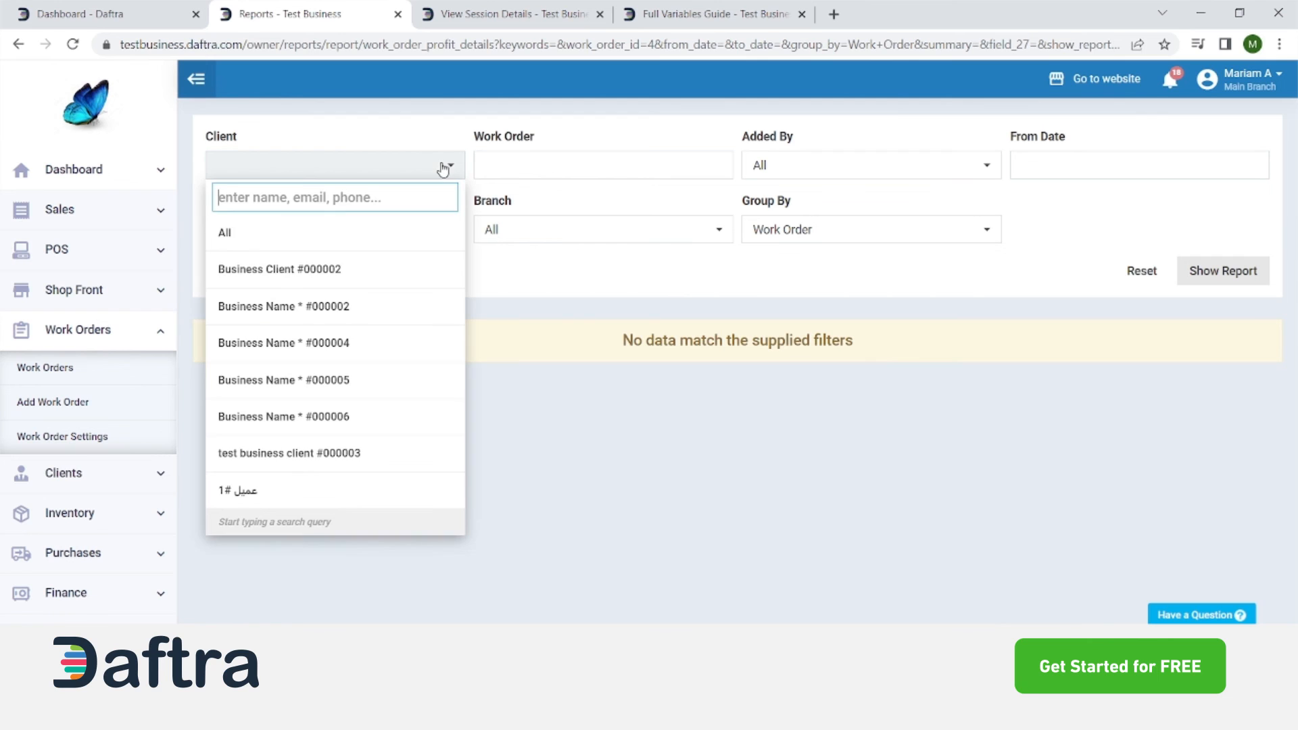
{"action": "left_click", "coordinate": [544, 167]}
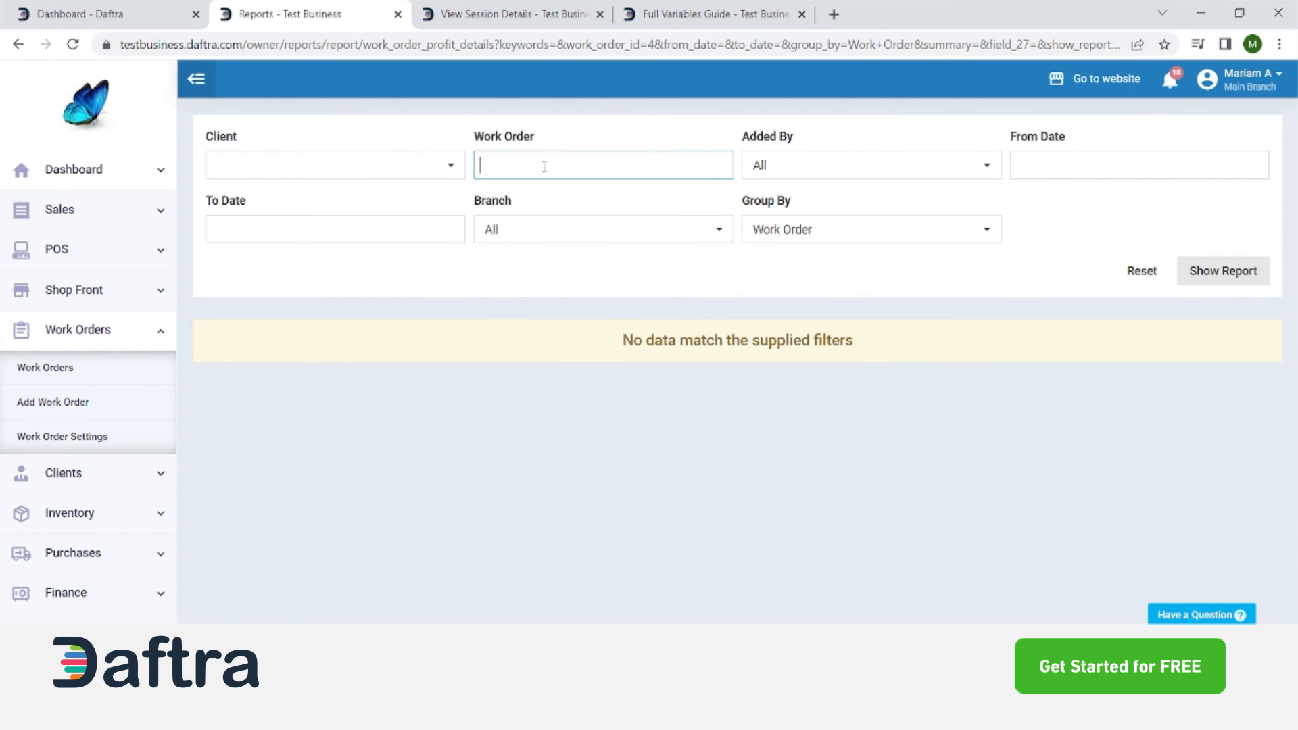
{"action": "left_click", "coordinate": [833, 170]}
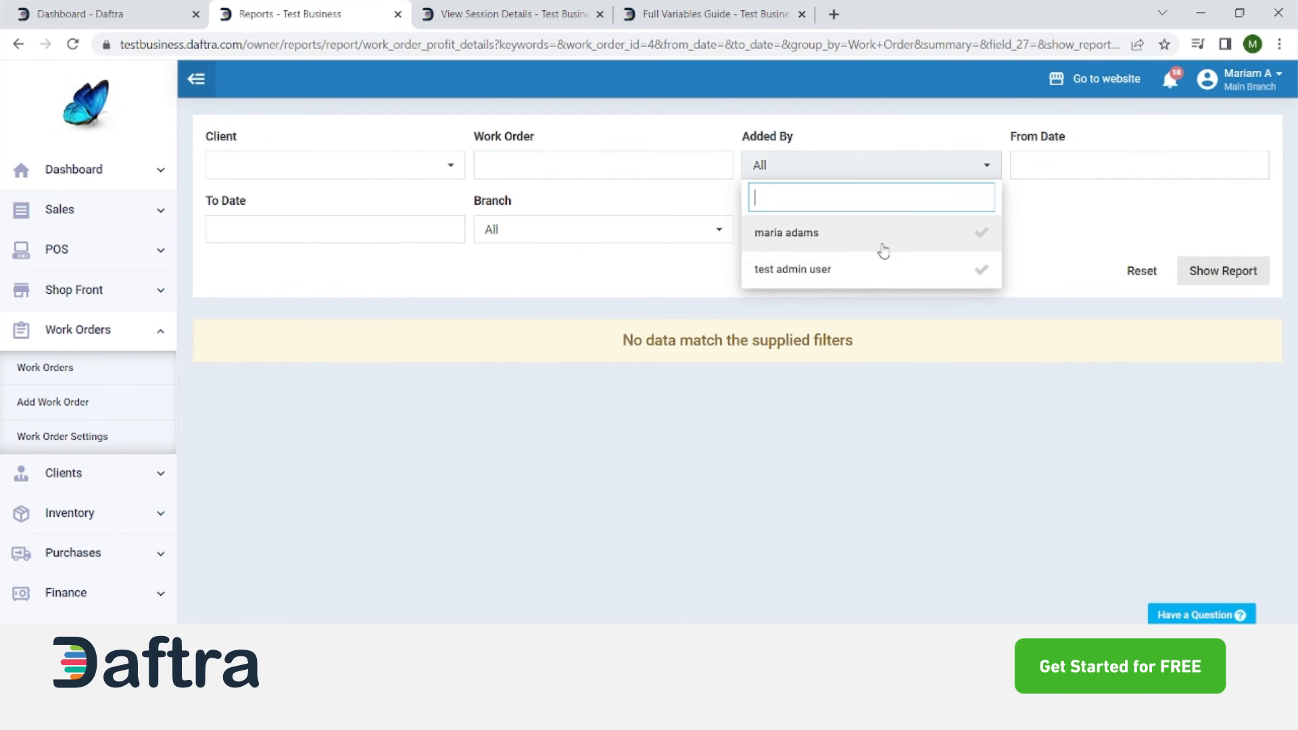
{"action": "left_click", "coordinate": [858, 133]}
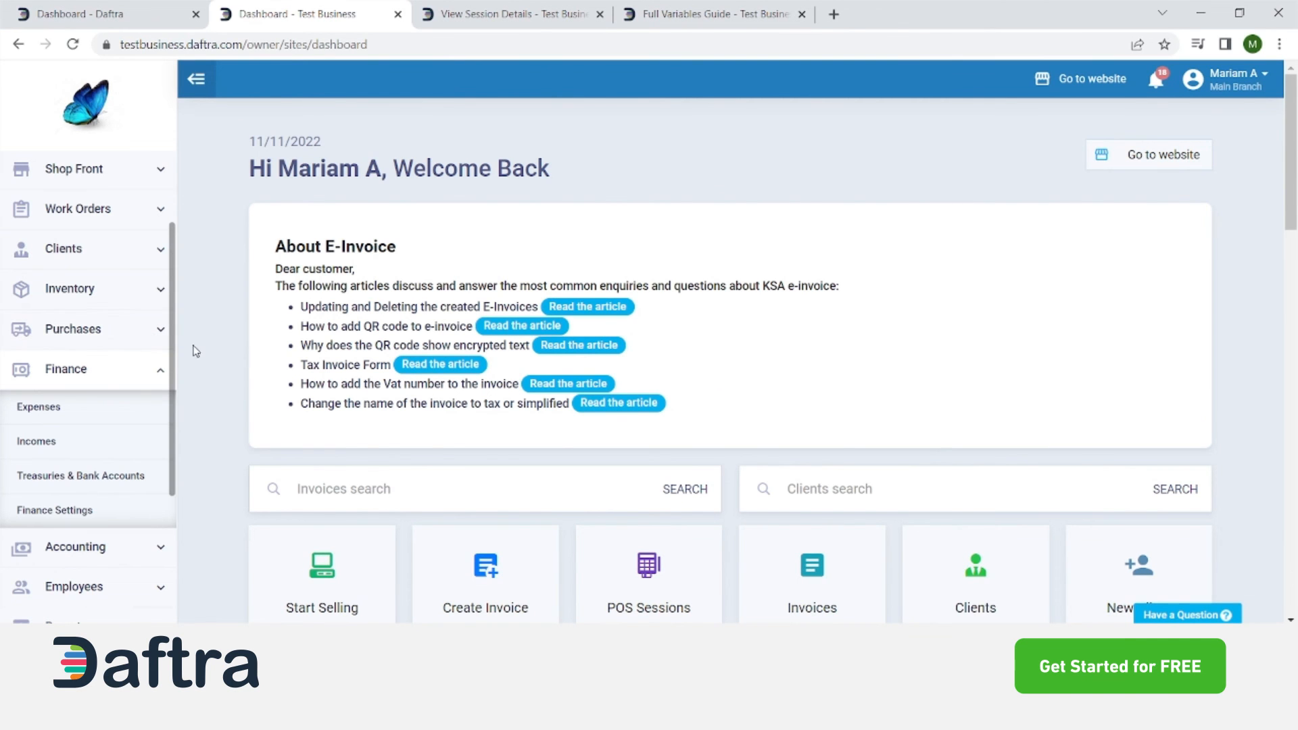
View the incomes list and the expenses list in the Finance section
{"action": "scroll", "coordinate": [78, 284], "scroll_direction": "up", "scroll_amount": 3}
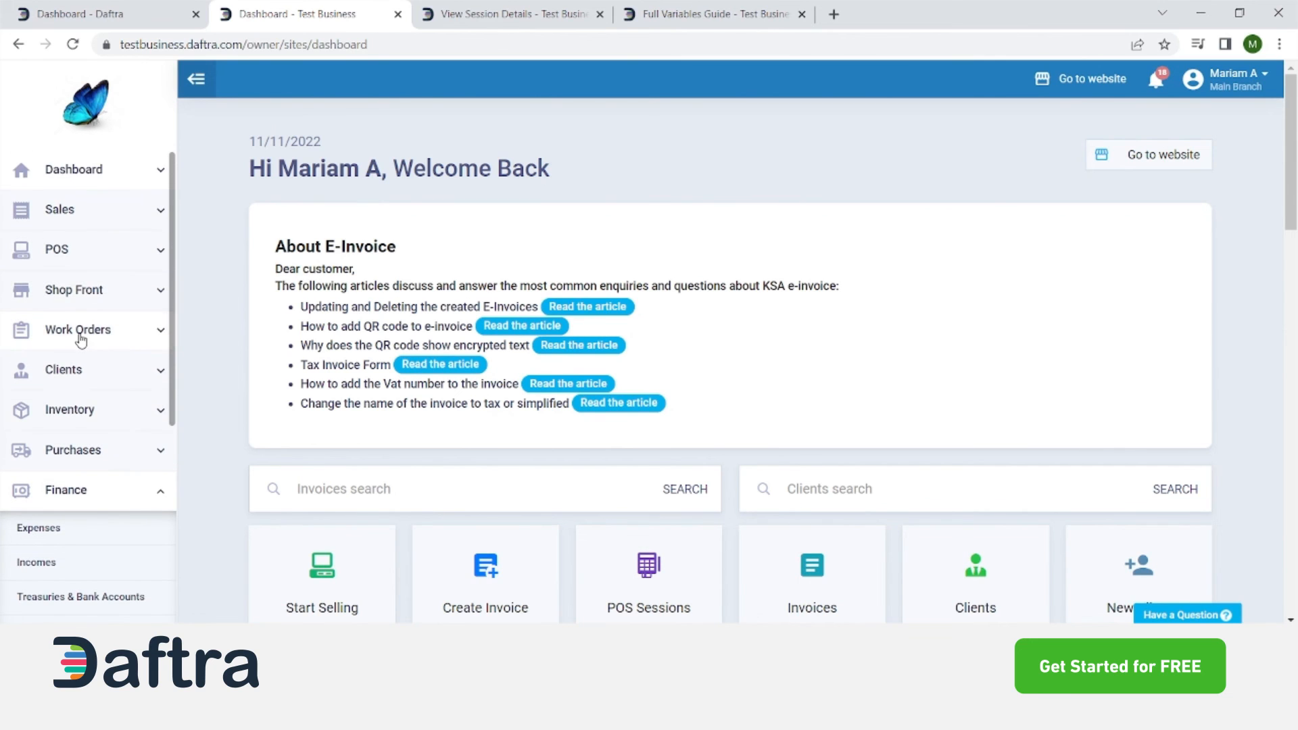
{"action": "scroll", "coordinate": [79, 357], "scroll_direction": "down", "scroll_amount": 2}
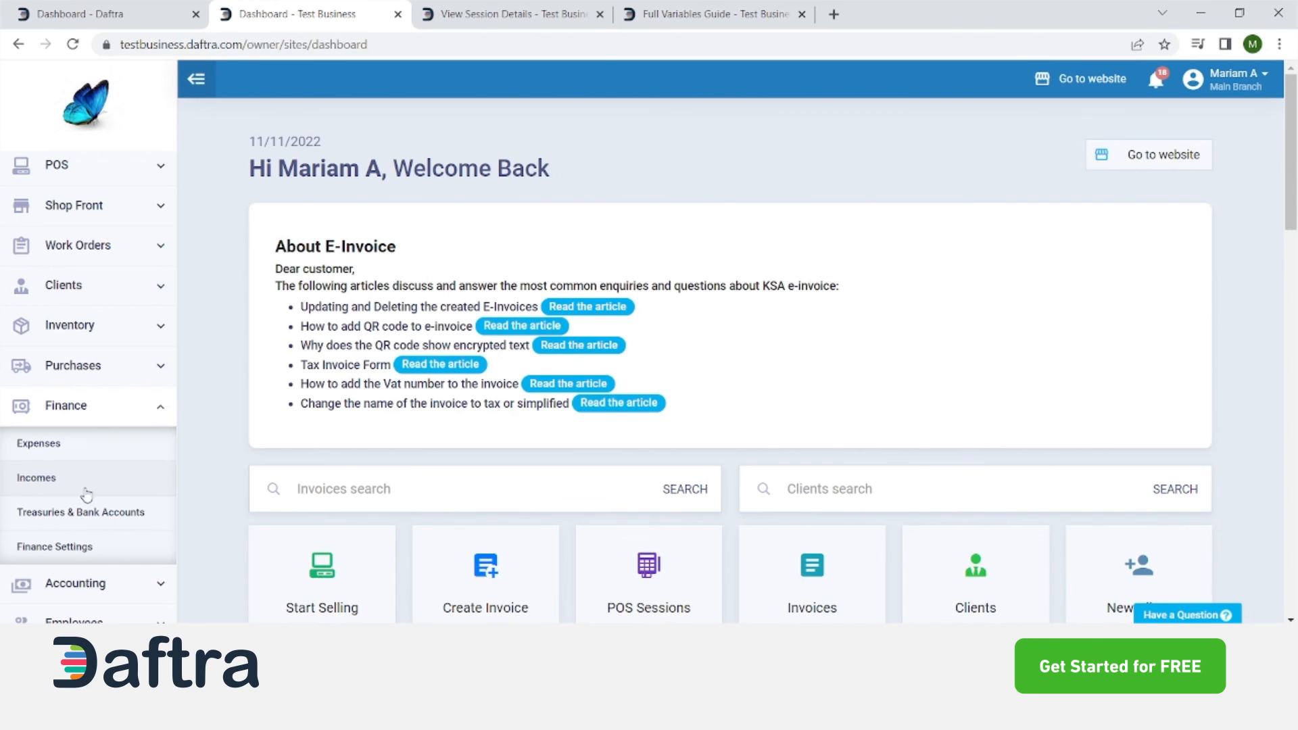
{"action": "left_click", "coordinate": [49, 481]}
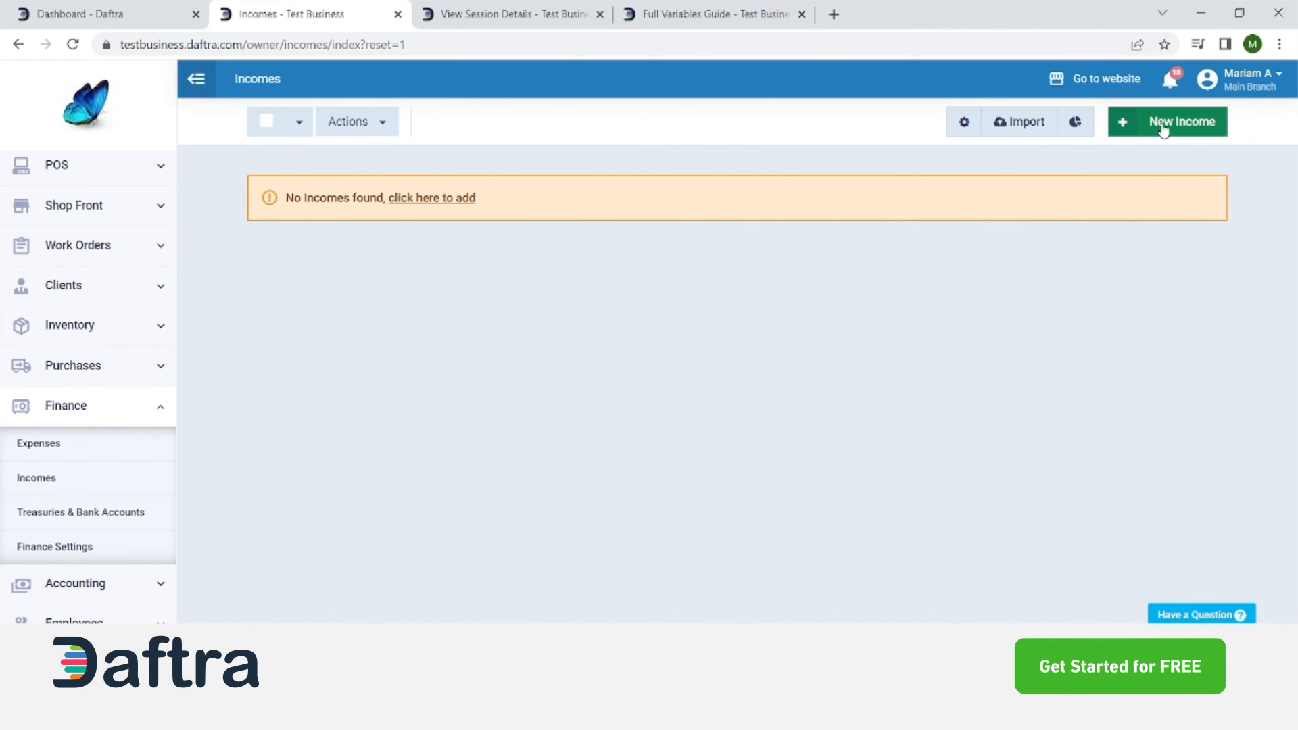
{"action": "left_click", "coordinate": [125, 448]}
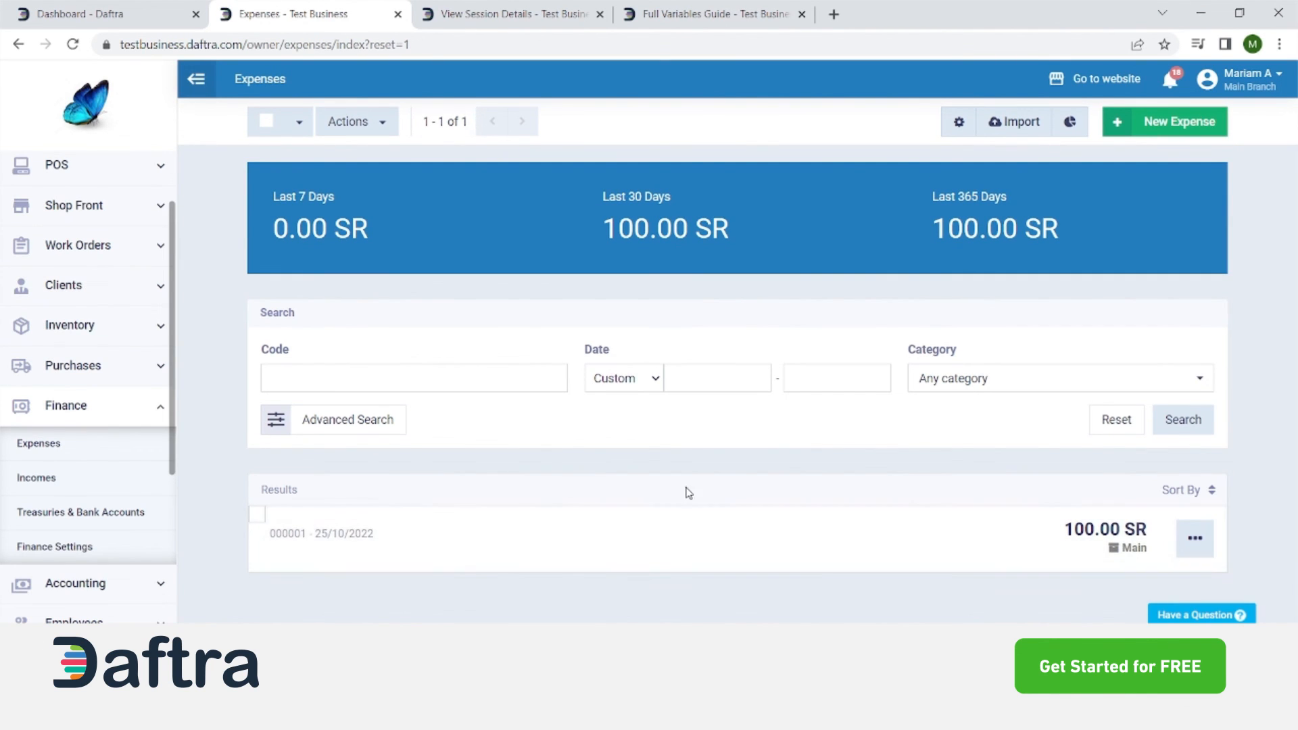
Start a new income record with an amount of 100 and check the currency choices, keeping SAR
{"action": "left_click", "coordinate": [71, 484]}
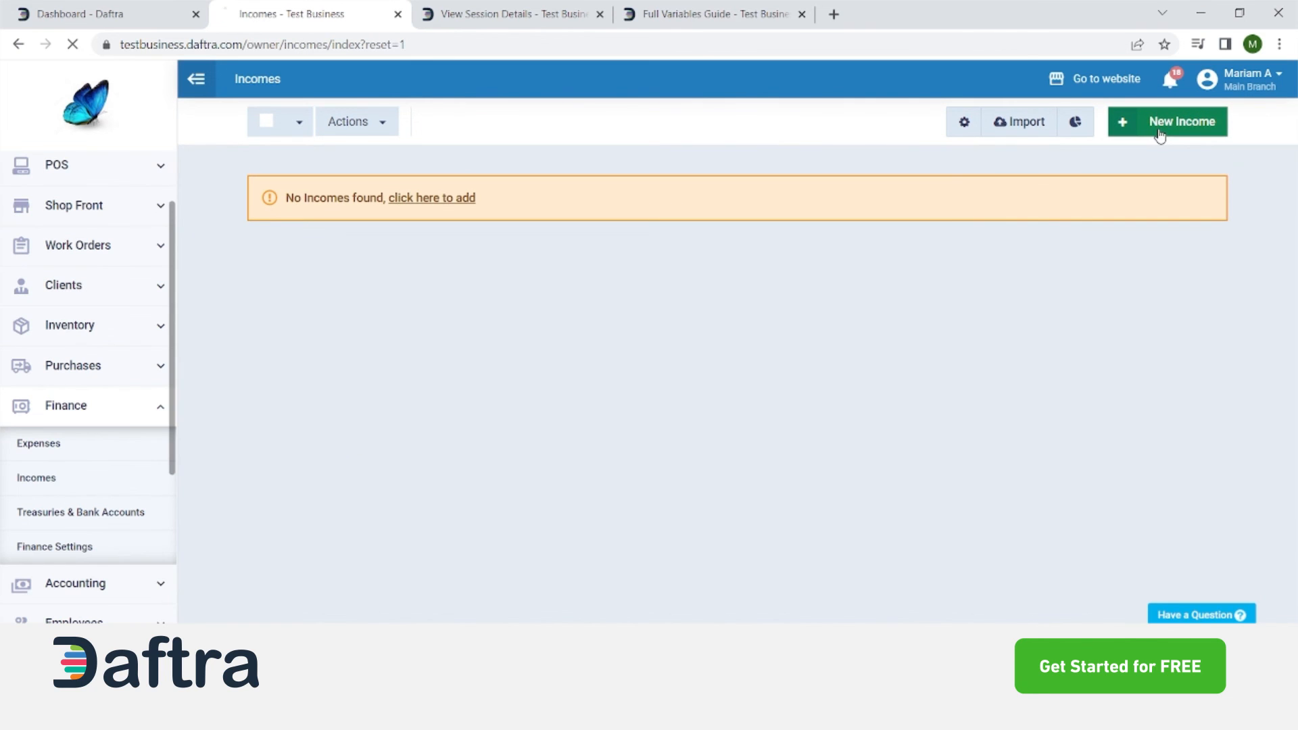
{"action": "left_click", "coordinate": [1161, 135]}
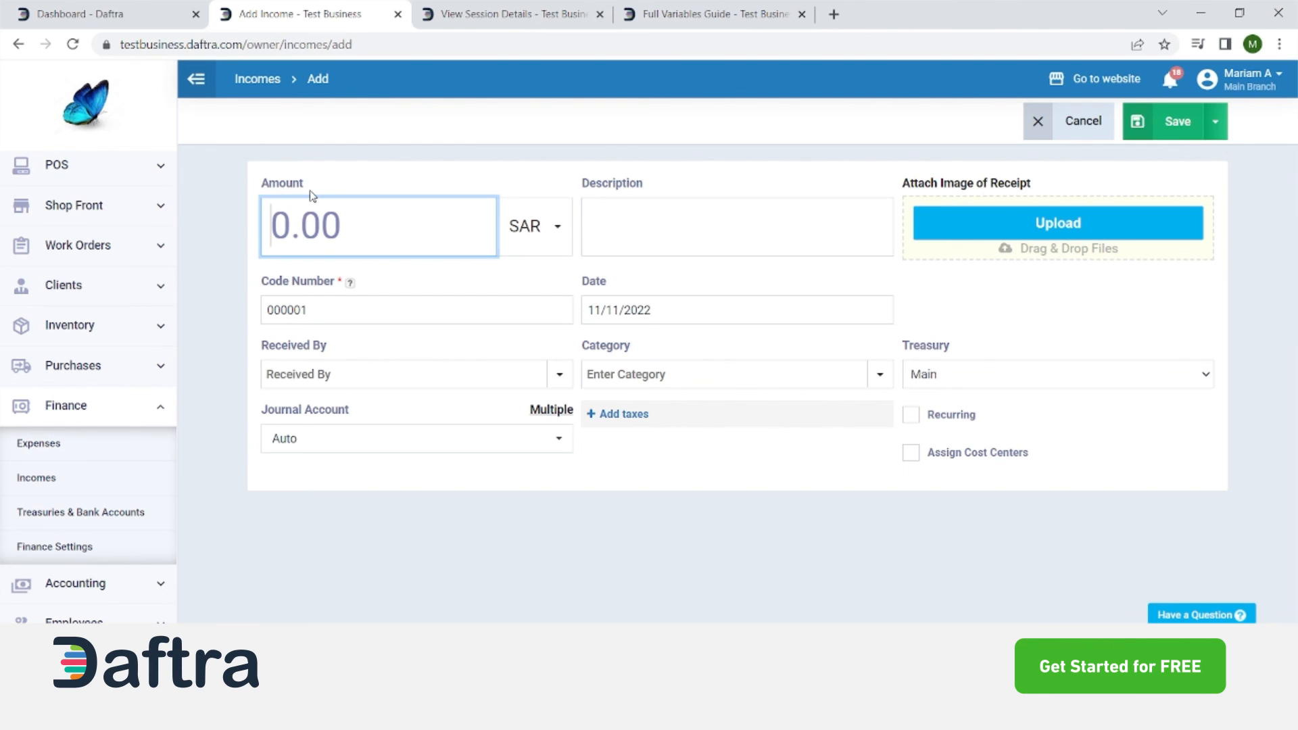
{"action": "type", "text": "100"}
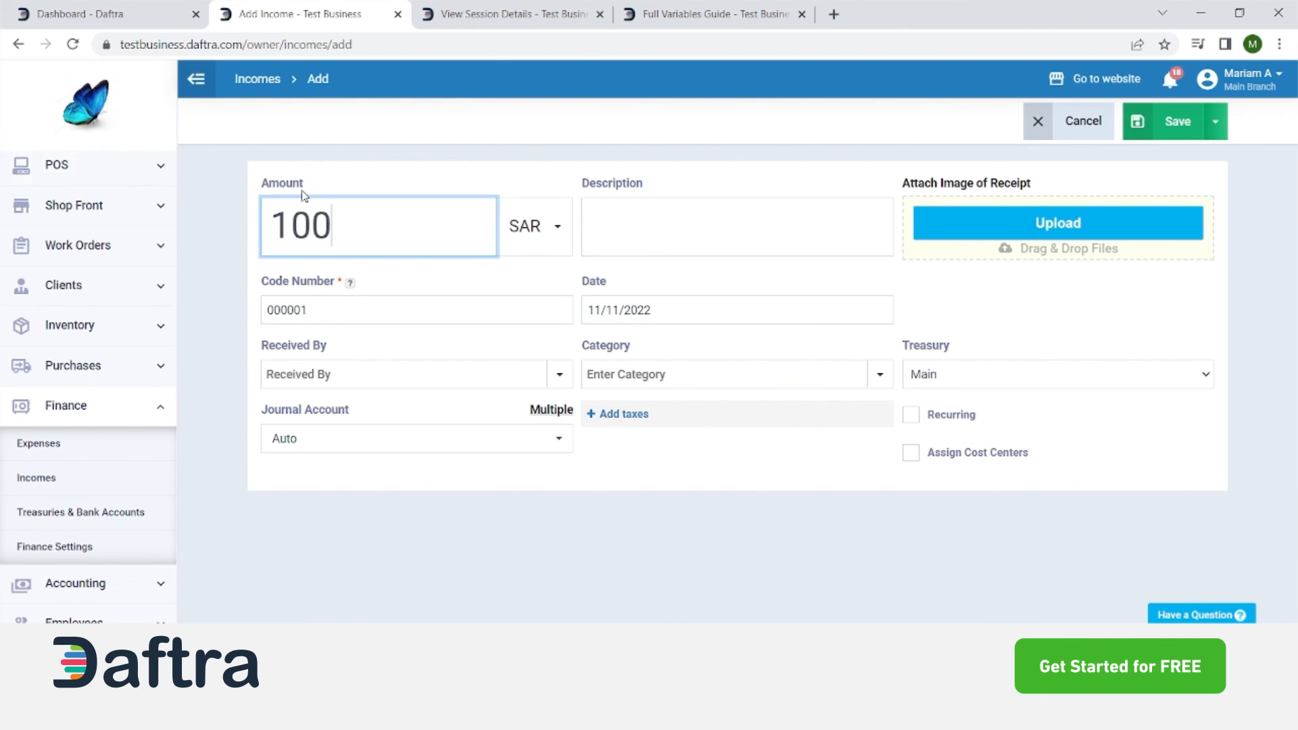
{"action": "left_click", "coordinate": [527, 240]}
{"action": "left_click", "coordinate": [528, 240]}
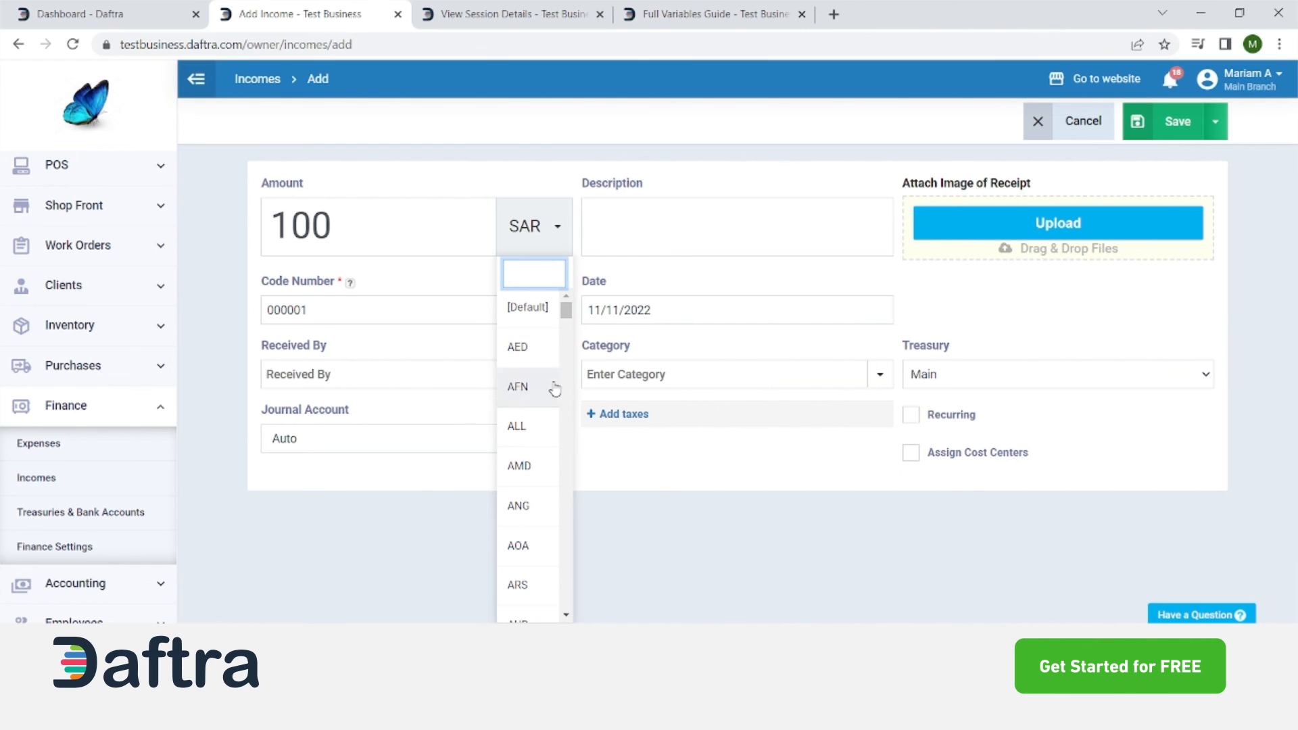
{"action": "left_click", "coordinate": [483, 545]}
Check the income form's description, code number, date, Received By and category fields, and keep Main as the treasury
{"action": "left_click", "coordinate": [687, 238]}
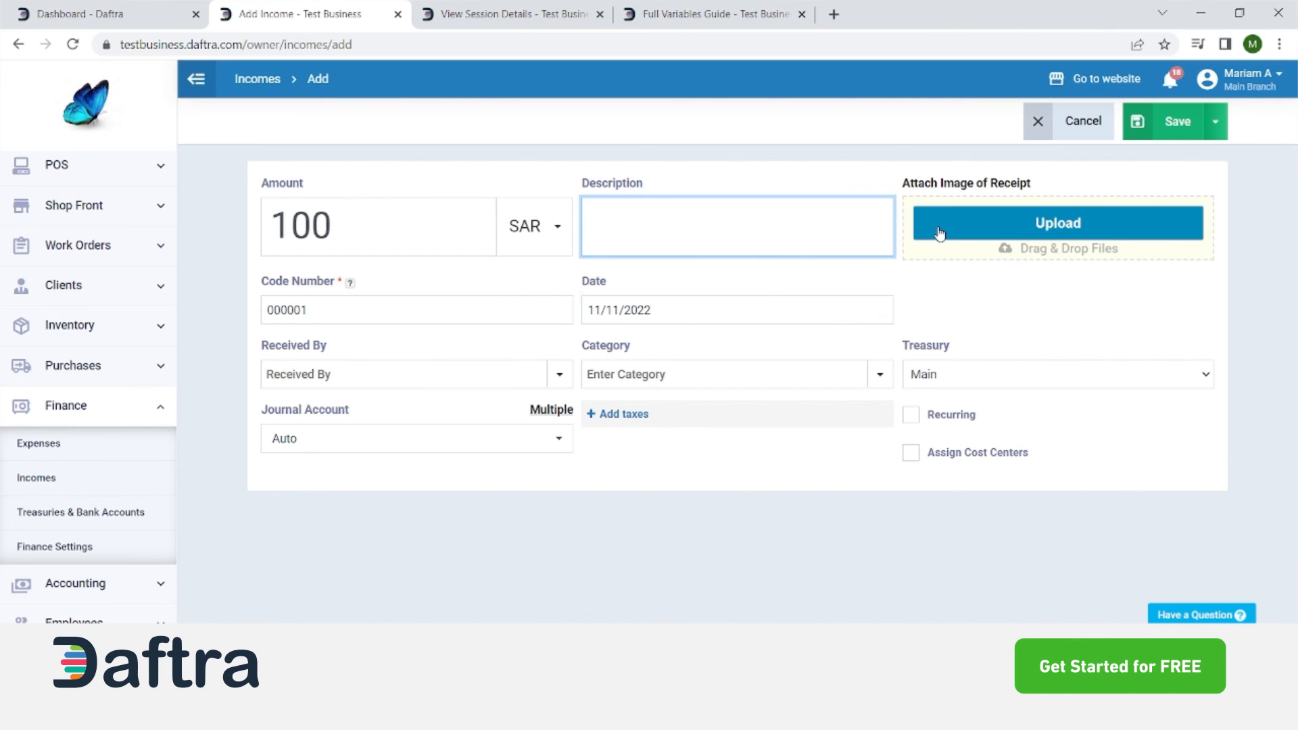
{"action": "left_click", "coordinate": [359, 310]}
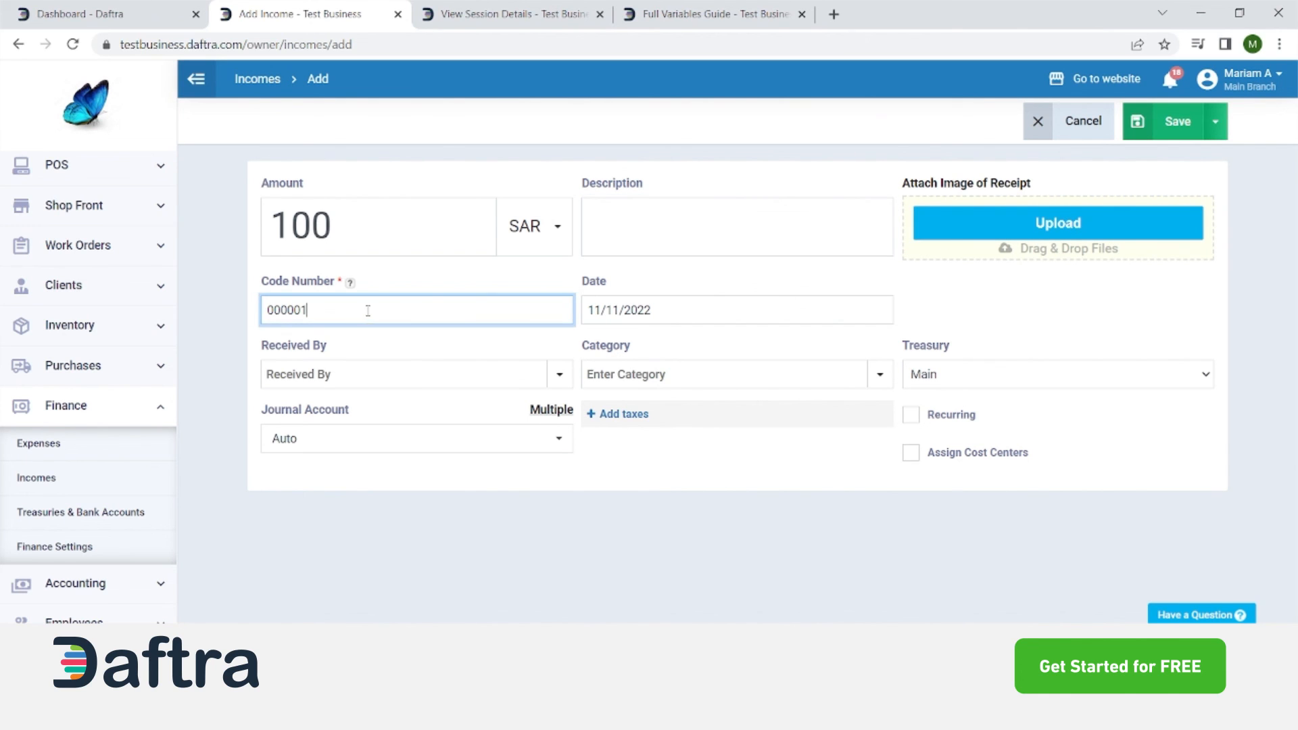
{"action": "left_click", "coordinate": [651, 322]}
{"action": "left_click", "coordinate": [383, 353]}
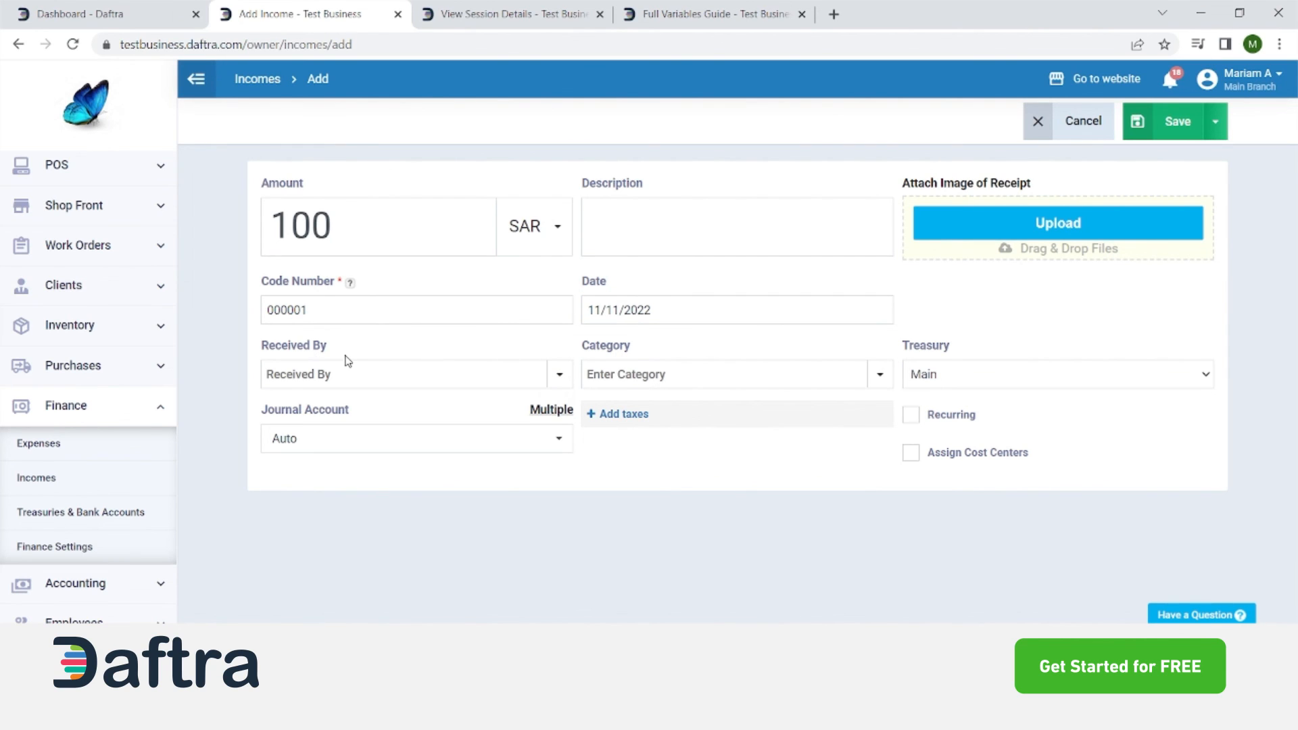
{"action": "left_click_drag", "start_coordinate": [348, 360], "coordinate": [218, 360]}
{"action": "left_click", "coordinate": [688, 370]}
{"action": "left_click", "coordinate": [876, 386]}
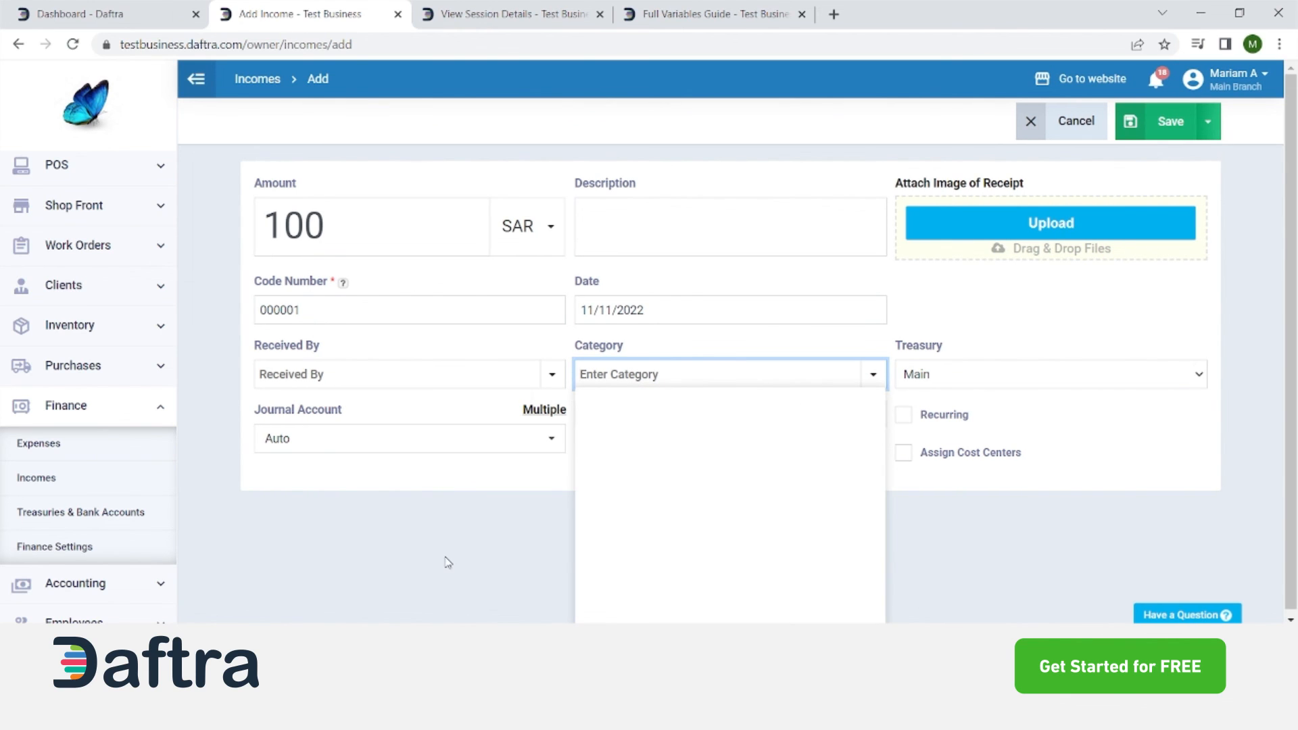
{"action": "left_click", "coordinate": [821, 369]}
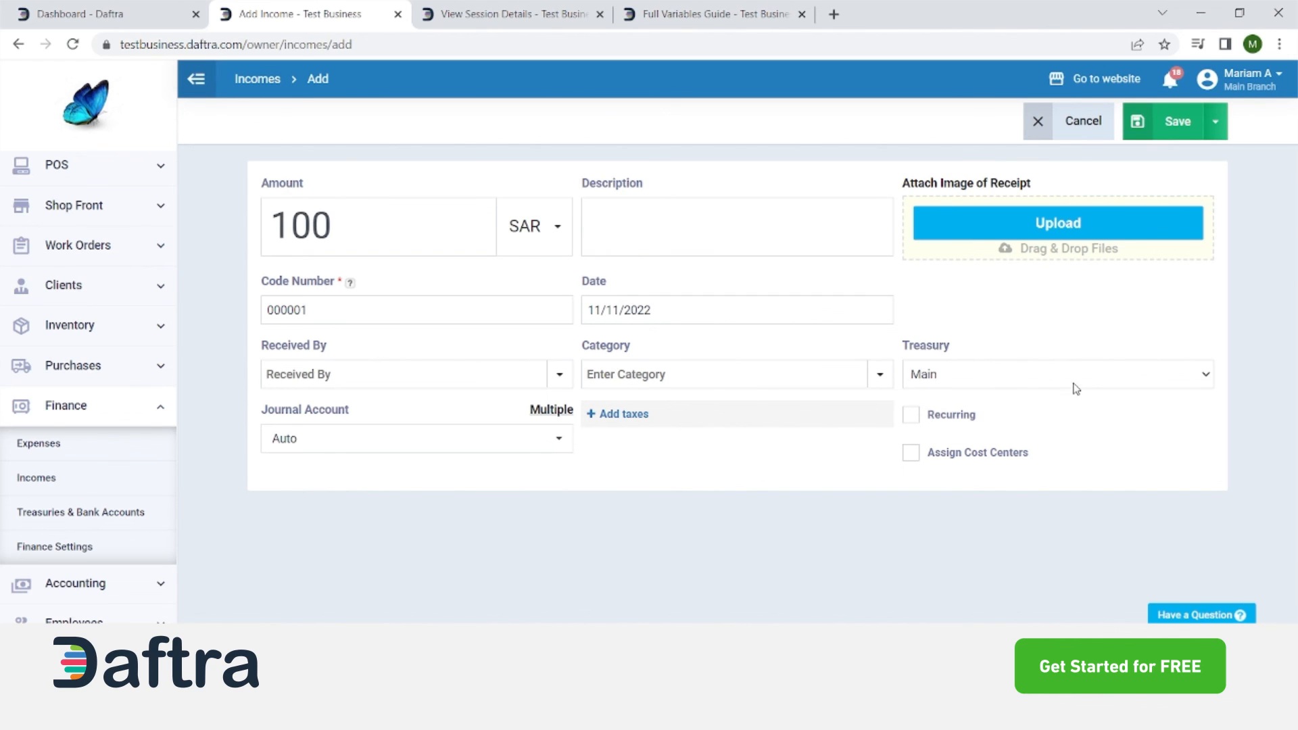
{"action": "left_click", "coordinate": [1204, 380]}
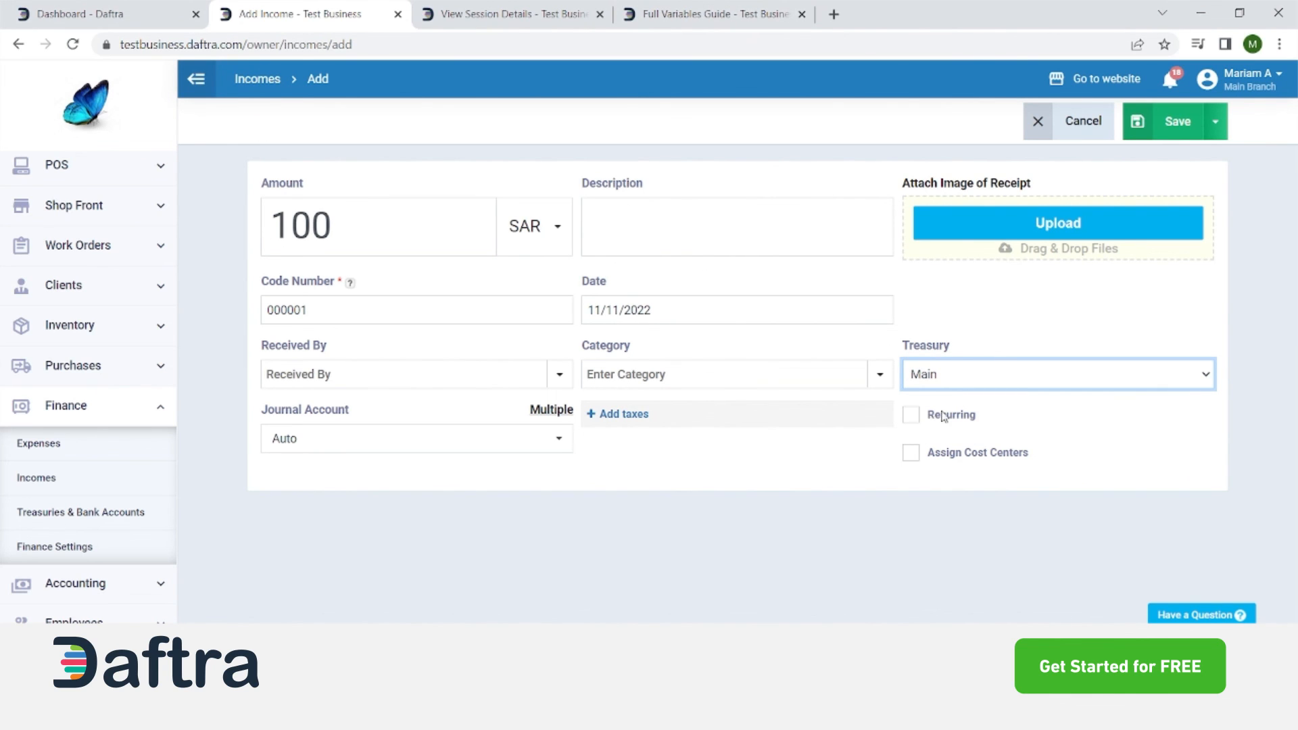
{"action": "left_click", "coordinate": [790, 489]}
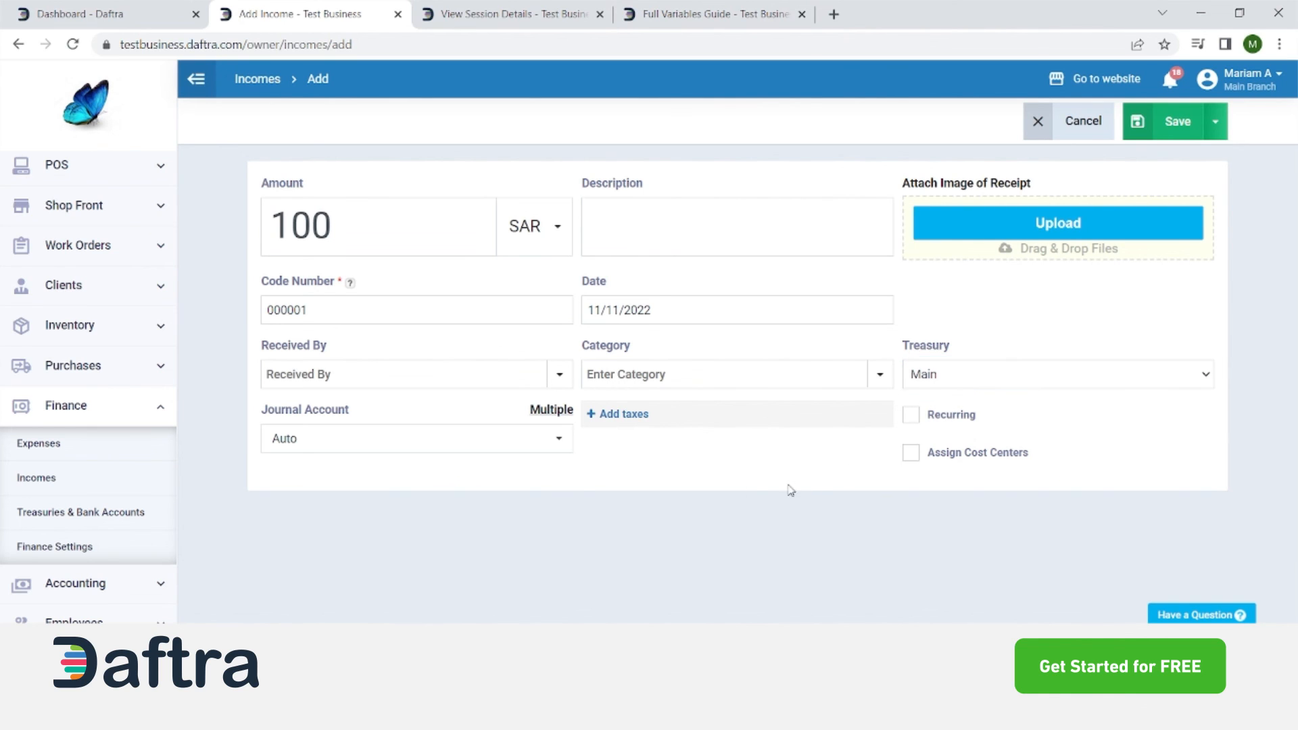
Check the income form's journal account choices and its Tax1 and Tax2 fields, keeping Auto and no taxes
{"action": "left_click", "coordinate": [571, 445]}
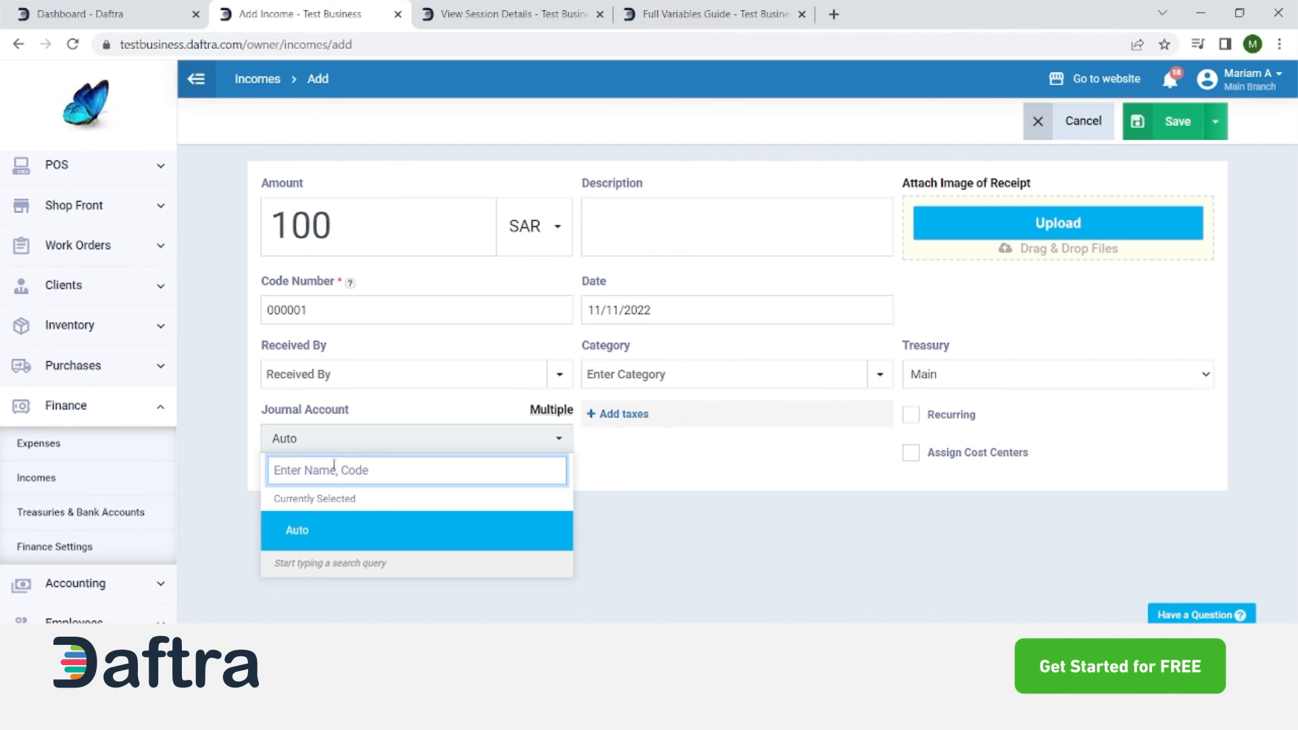
{"action": "left_click", "coordinate": [656, 547]}
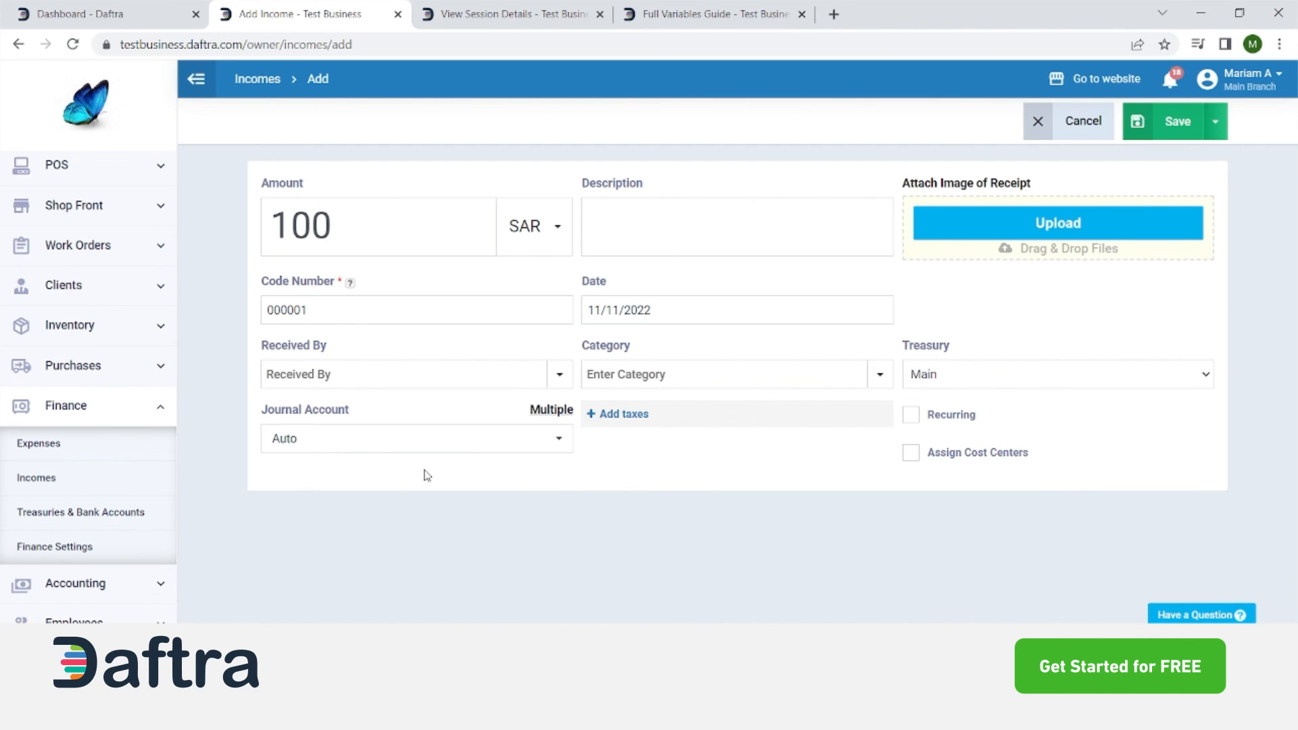
{"action": "left_click", "coordinate": [324, 452]}
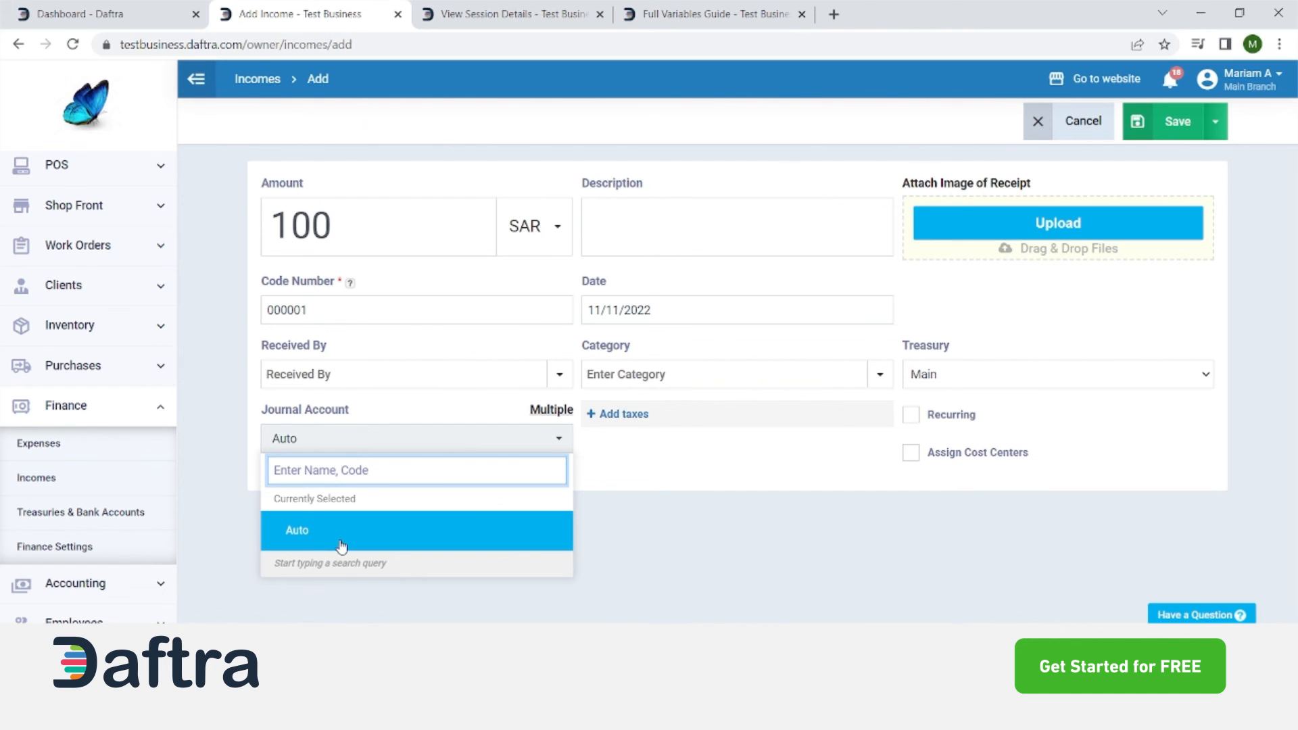
{"action": "left_click", "coordinate": [673, 517]}
{"action": "left_click", "coordinate": [667, 416]}
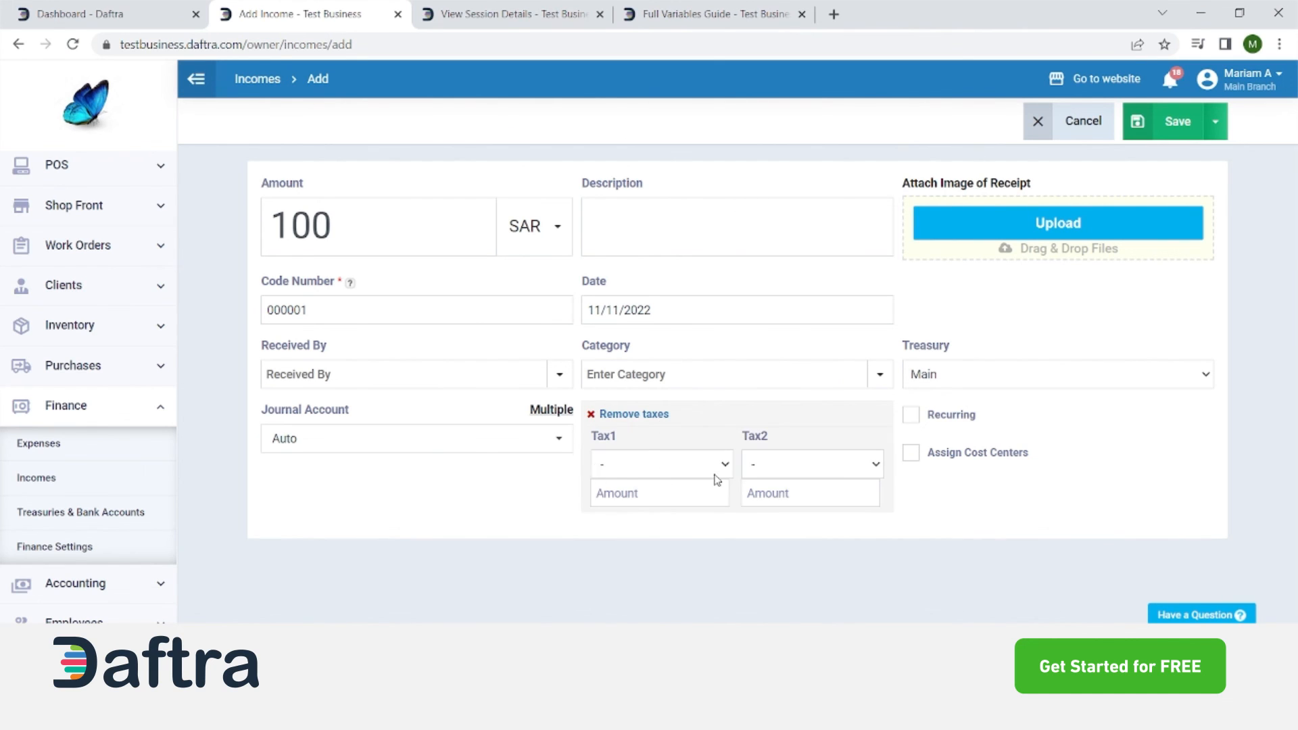
{"action": "left_click", "coordinate": [613, 415]}
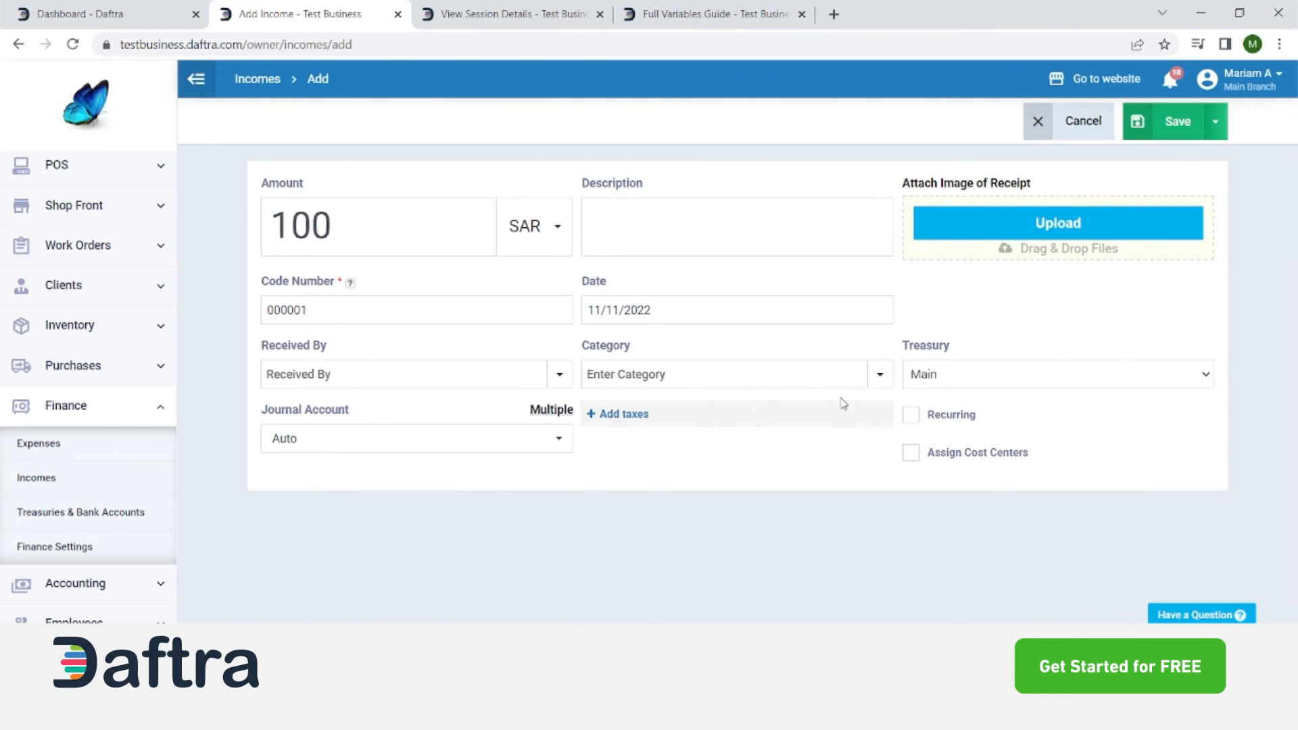
Check the income form's recurring options, Frequency and End Date, and leave the income non-recurring
{"action": "left_click", "coordinate": [913, 416]}
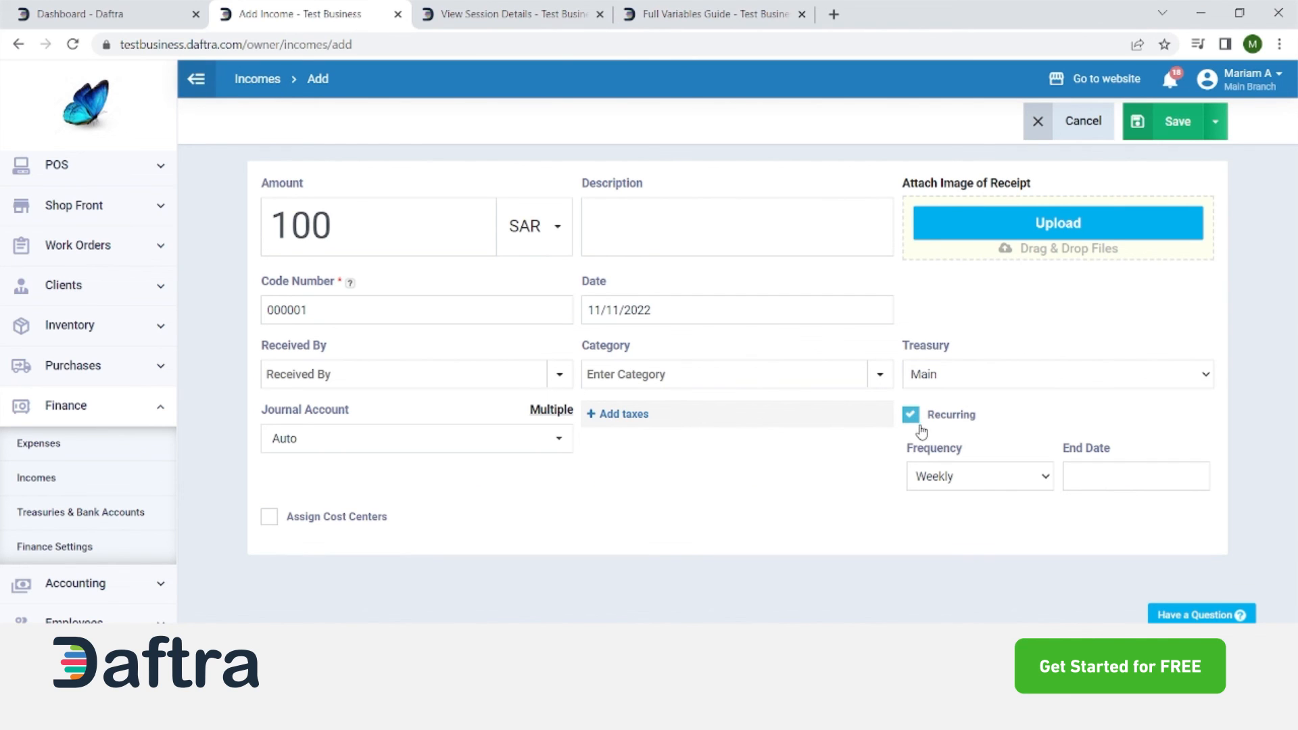
{"action": "left_click", "coordinate": [968, 477]}
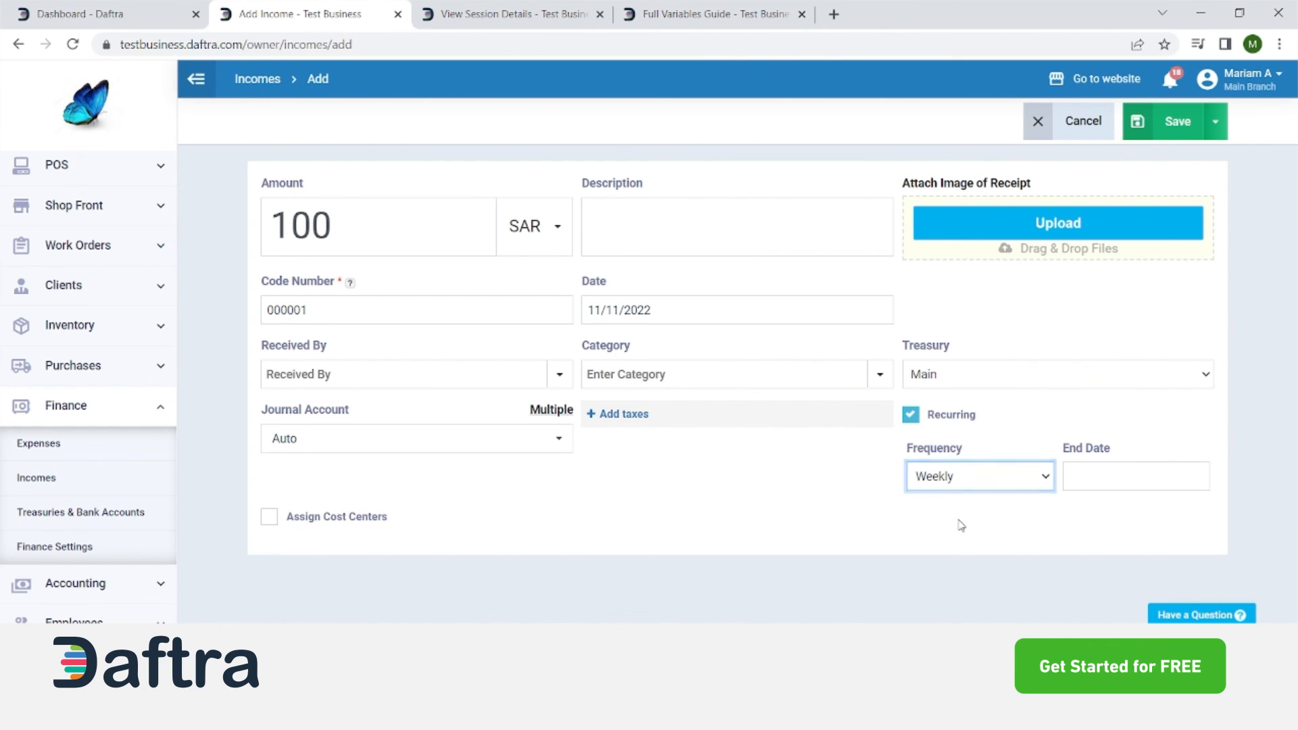
{"action": "left_click", "coordinate": [1109, 478]}
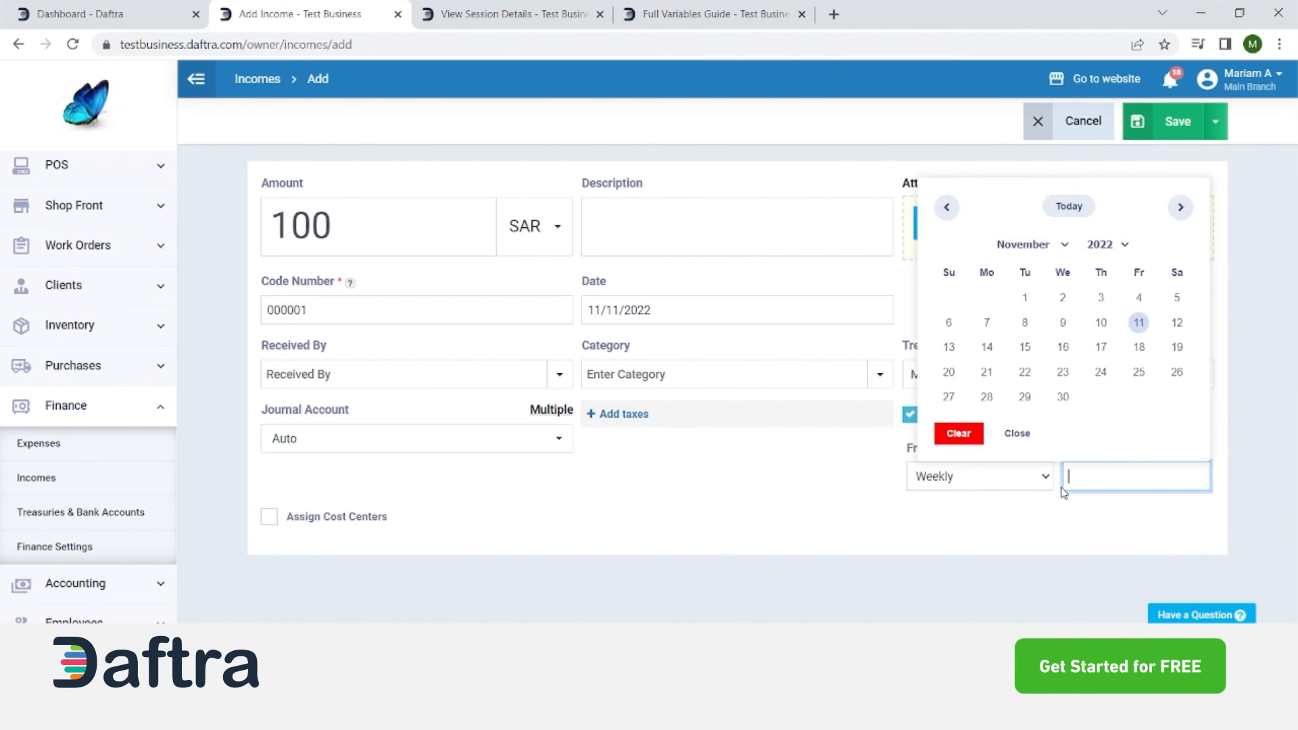
{"action": "left_click", "coordinate": [968, 540]}
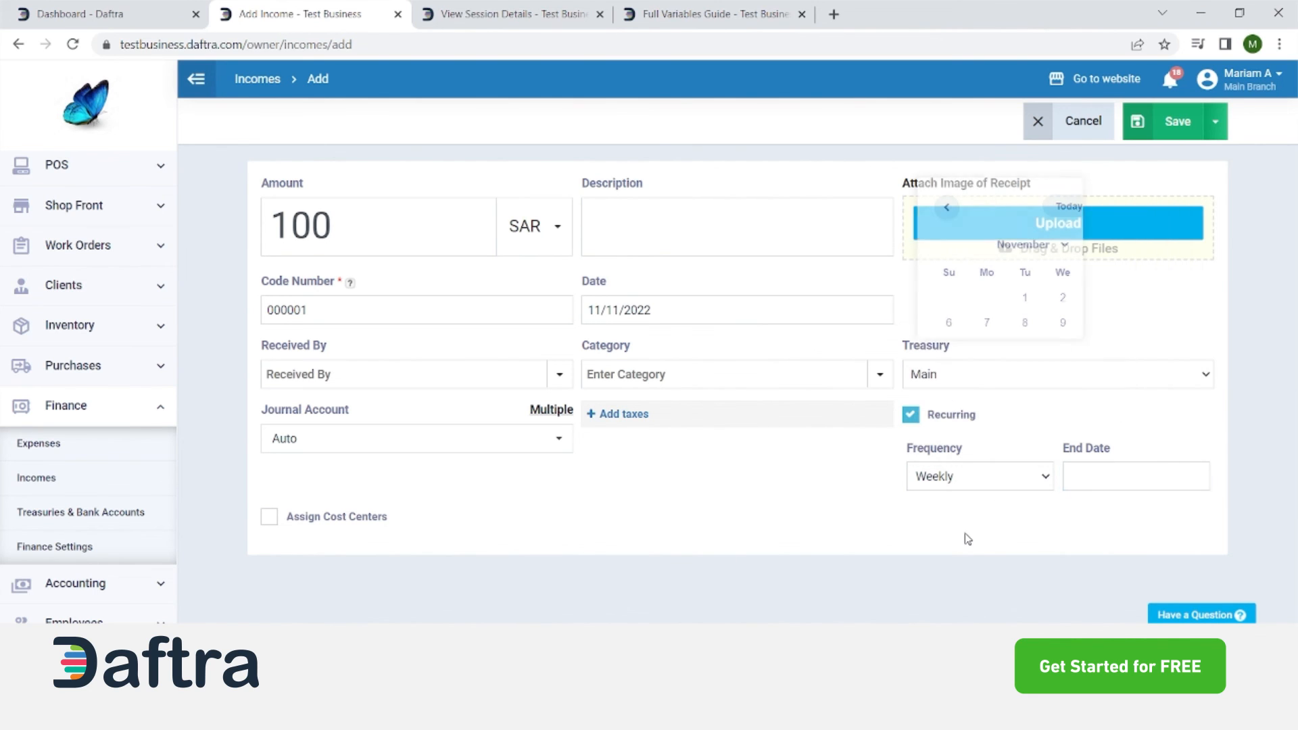
{"action": "left_click", "coordinate": [922, 415]}
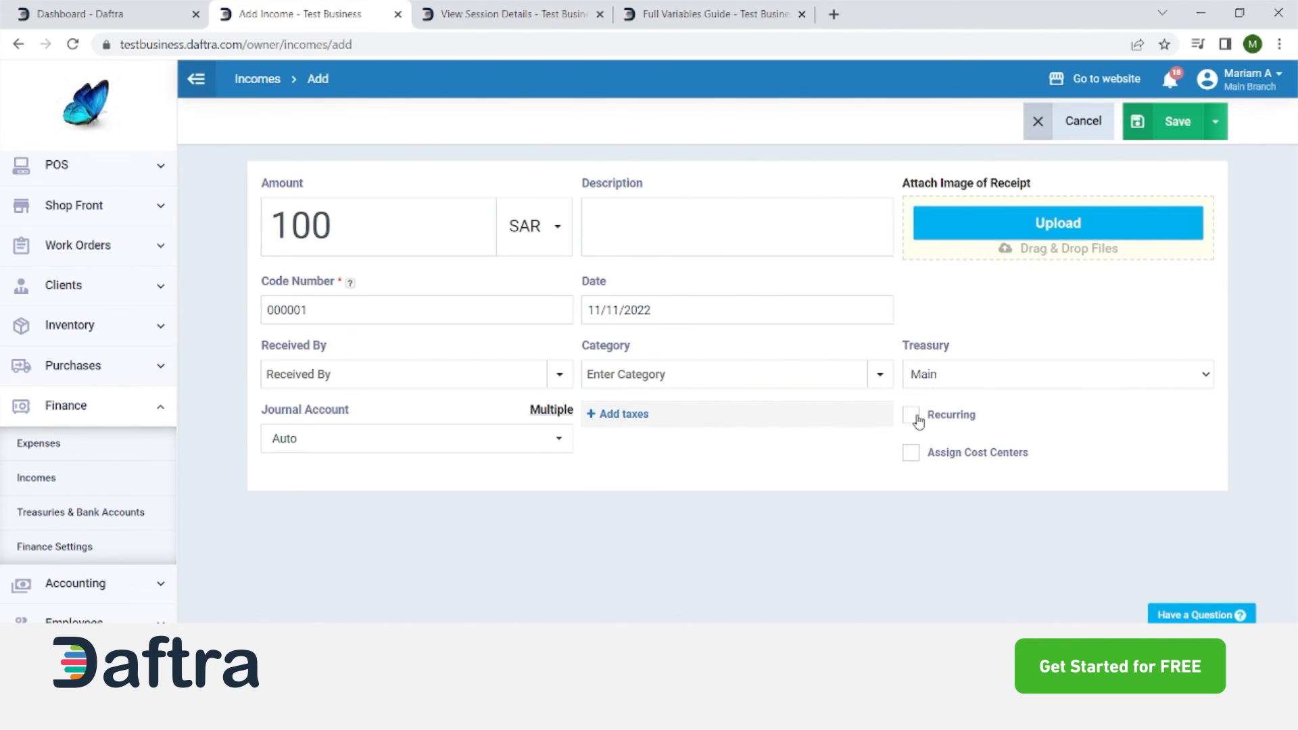
{"action": "left_click", "coordinate": [913, 416]}
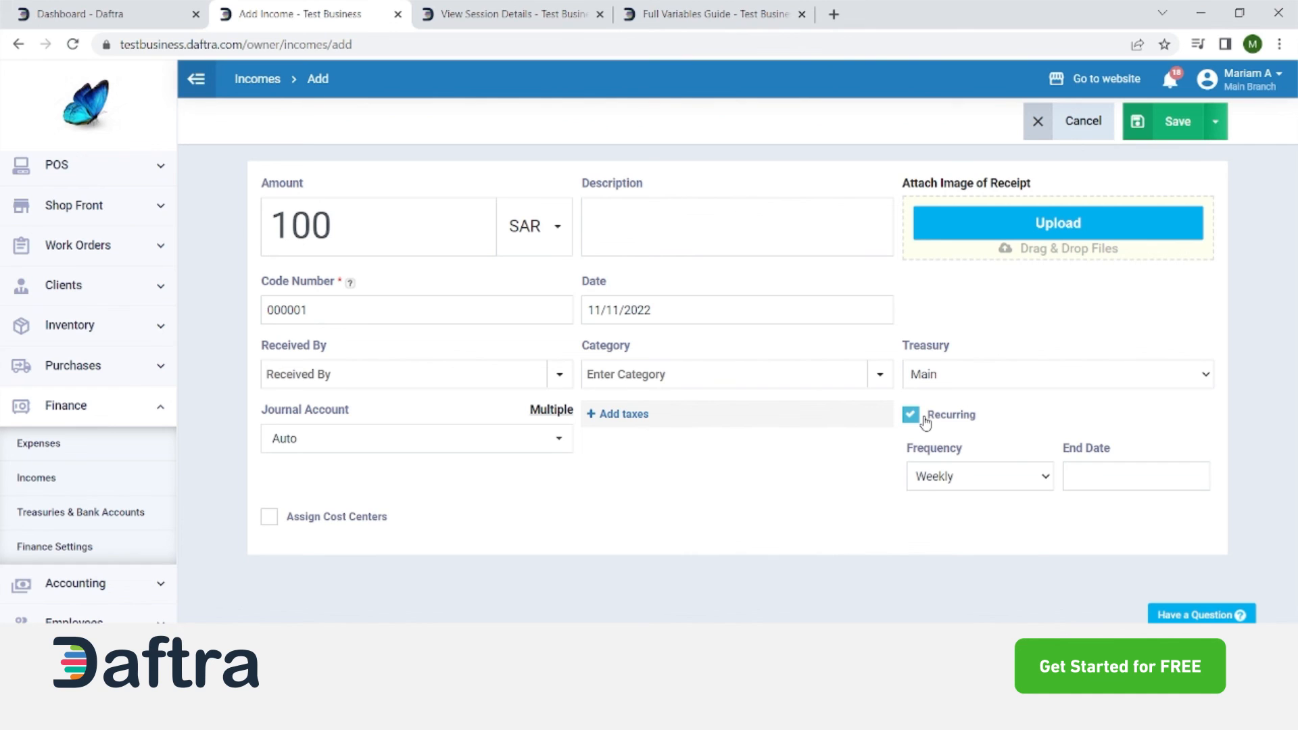
{"action": "left_click", "coordinate": [925, 419]}
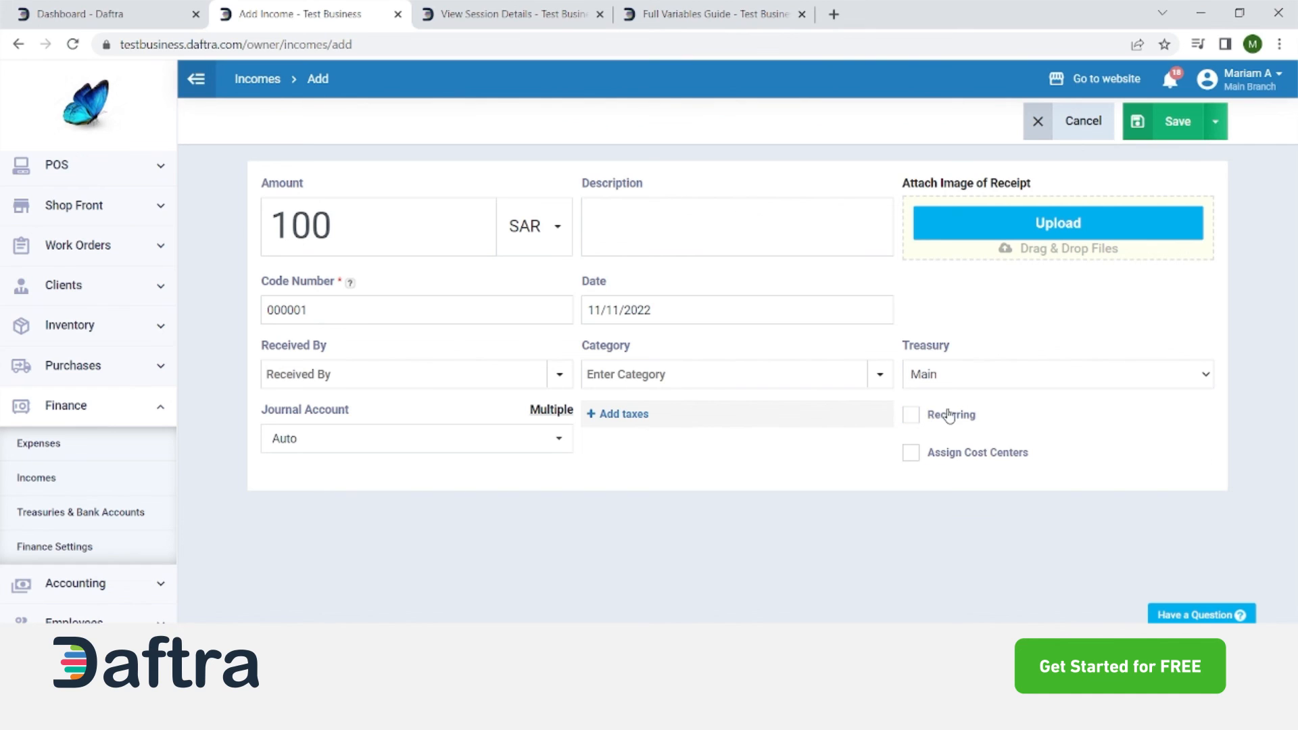
Check the income's cost center assignment fields, leave cost centers unassigned and save the income
{"action": "left_click", "coordinate": [962, 455]}
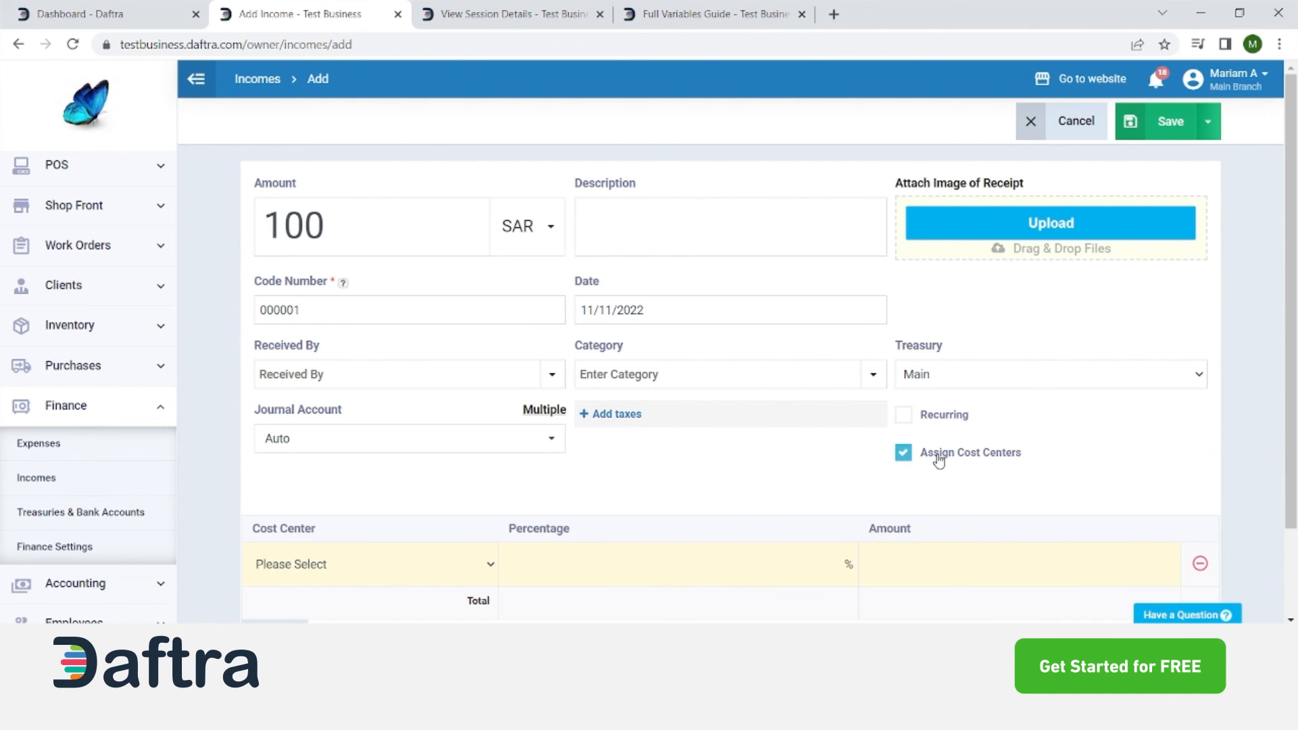
{"action": "left_click", "coordinate": [937, 456]}
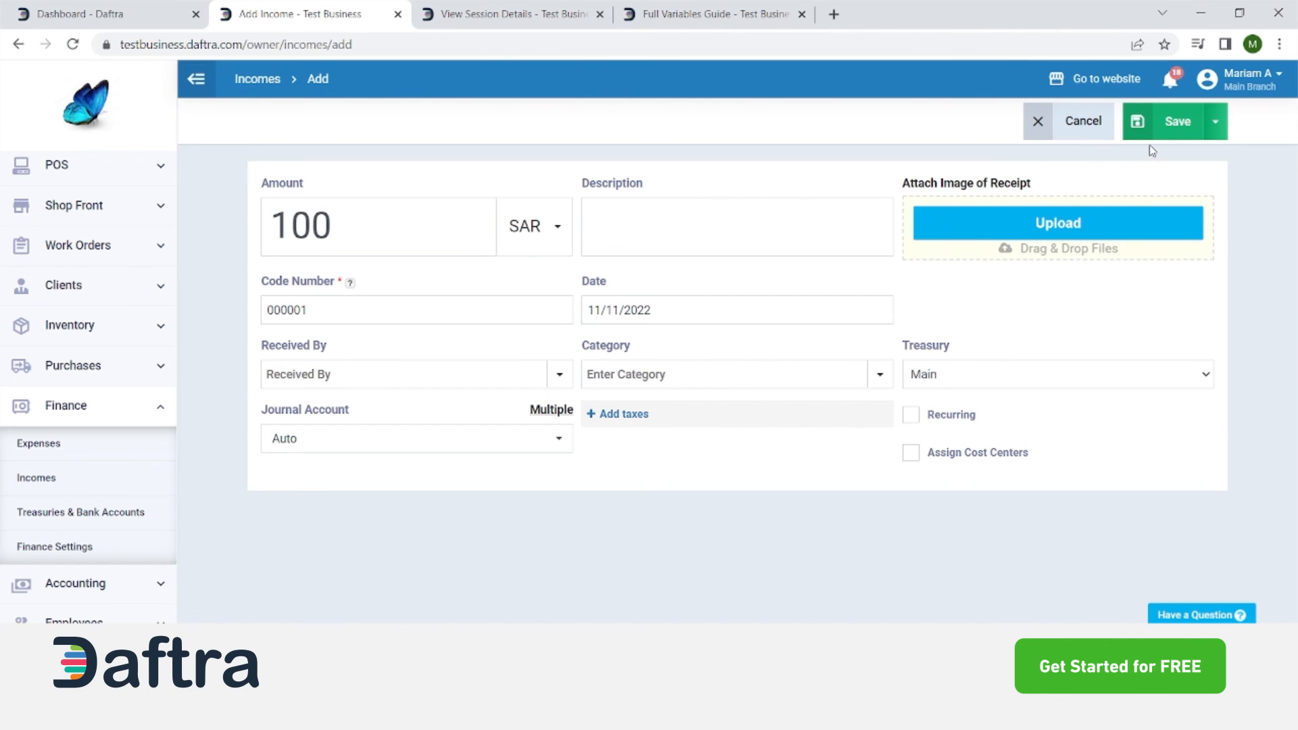
{"action": "left_click", "coordinate": [1153, 125]}
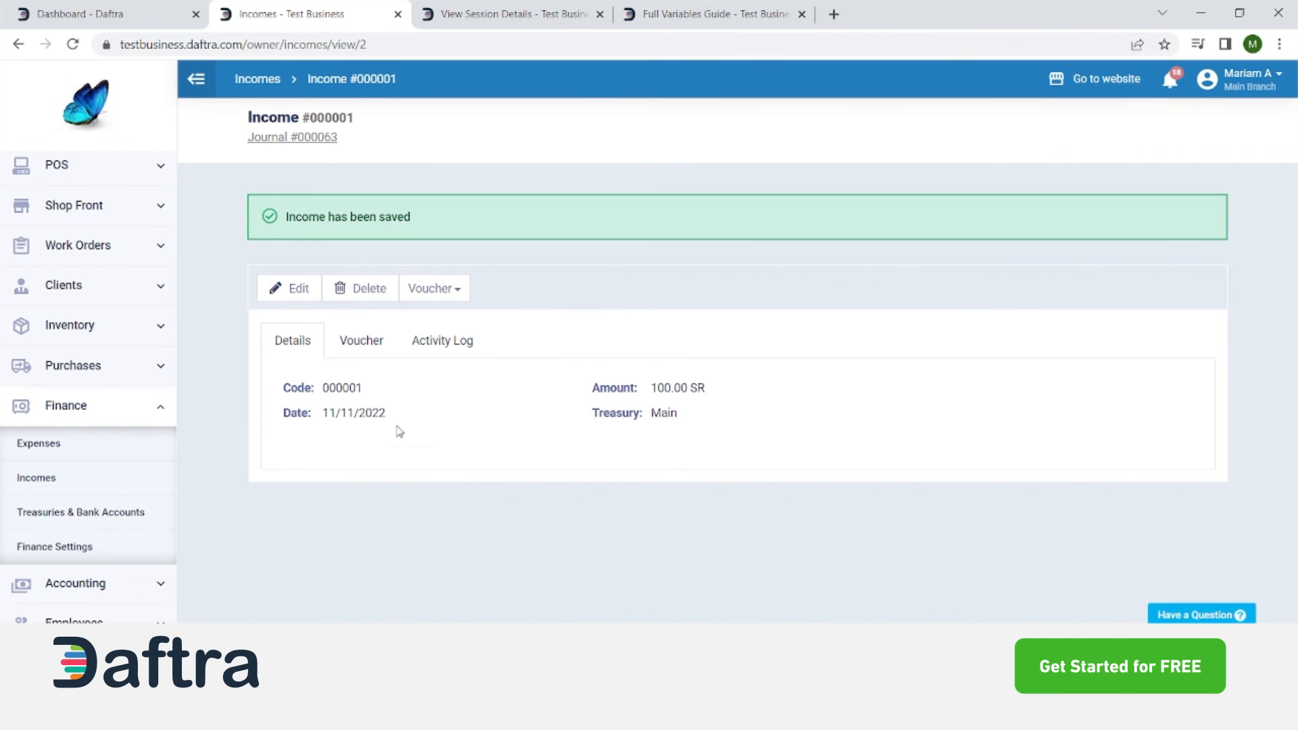
Open the sales reports and look over the segmented and periodic invoice and payment reports
{"action": "scroll", "coordinate": [101, 455], "scroll_direction": "down", "scroll_amount": 1}
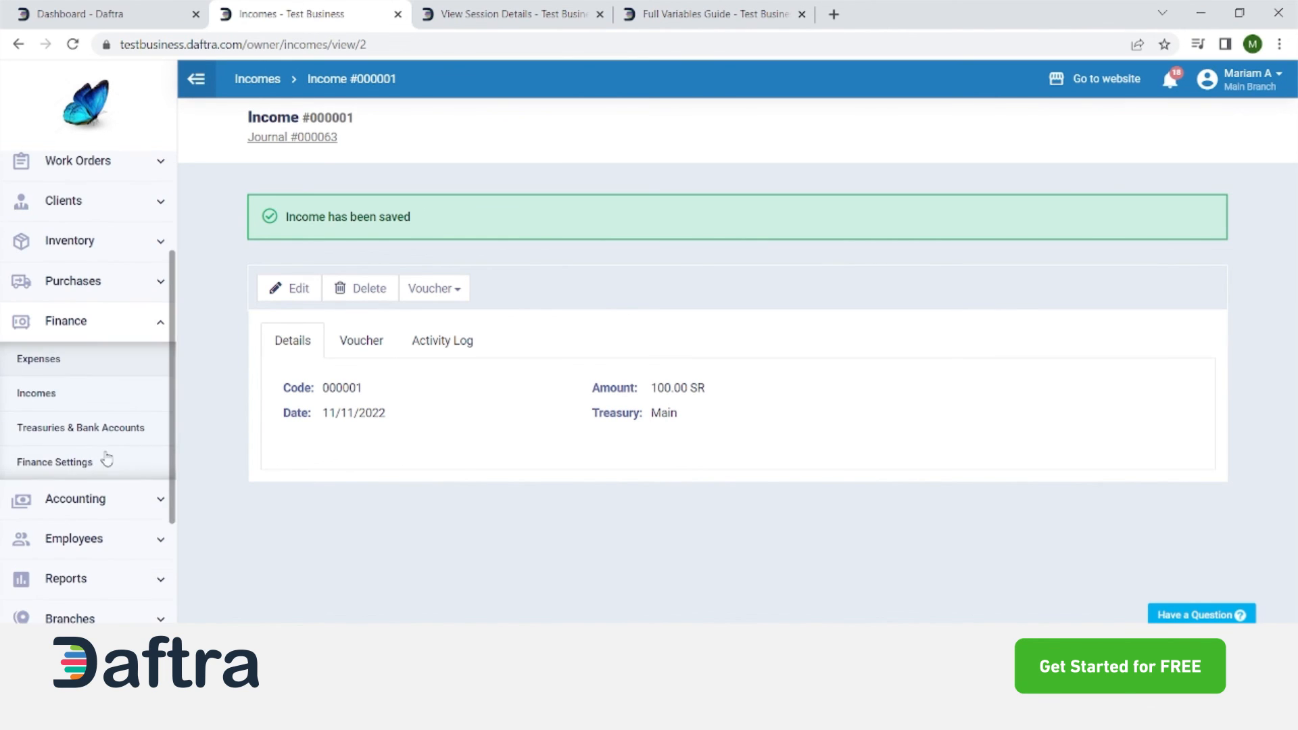
{"action": "scroll", "coordinate": [131, 455], "scroll_direction": "down", "scroll_amount": 2}
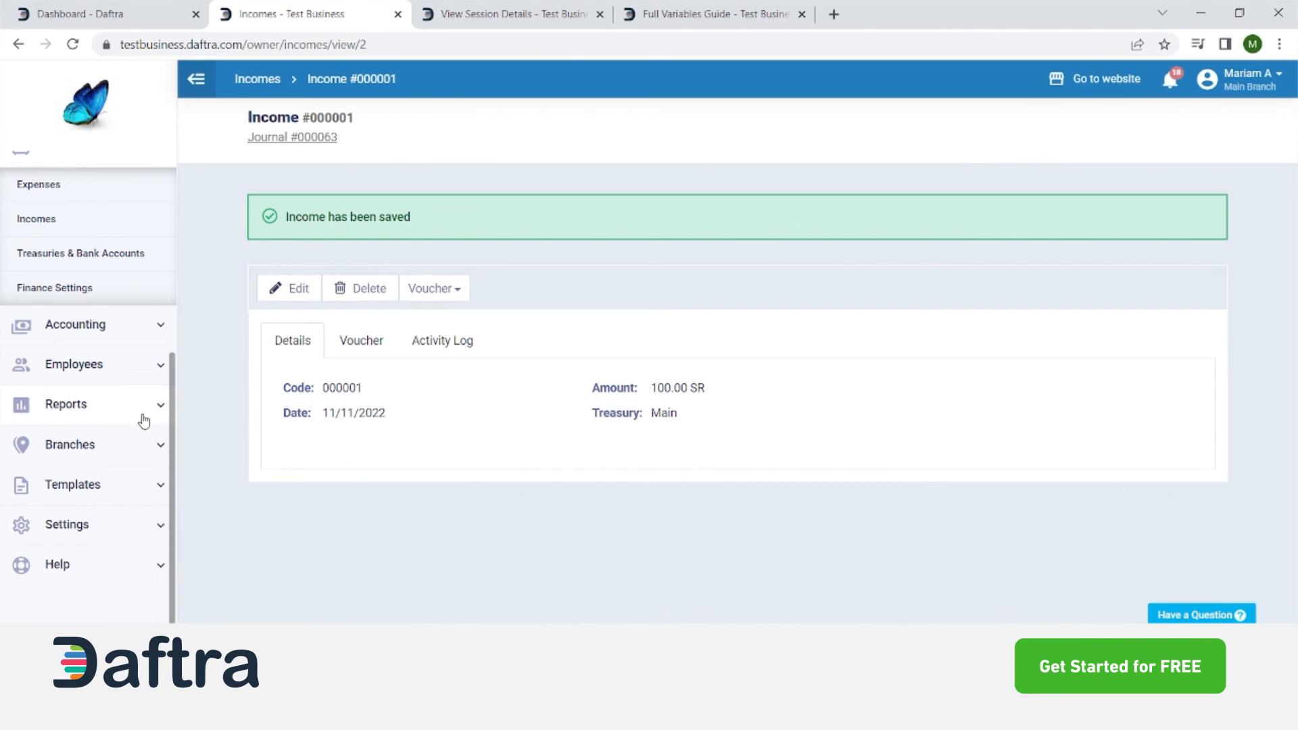
{"action": "left_click", "coordinate": [117, 413]}
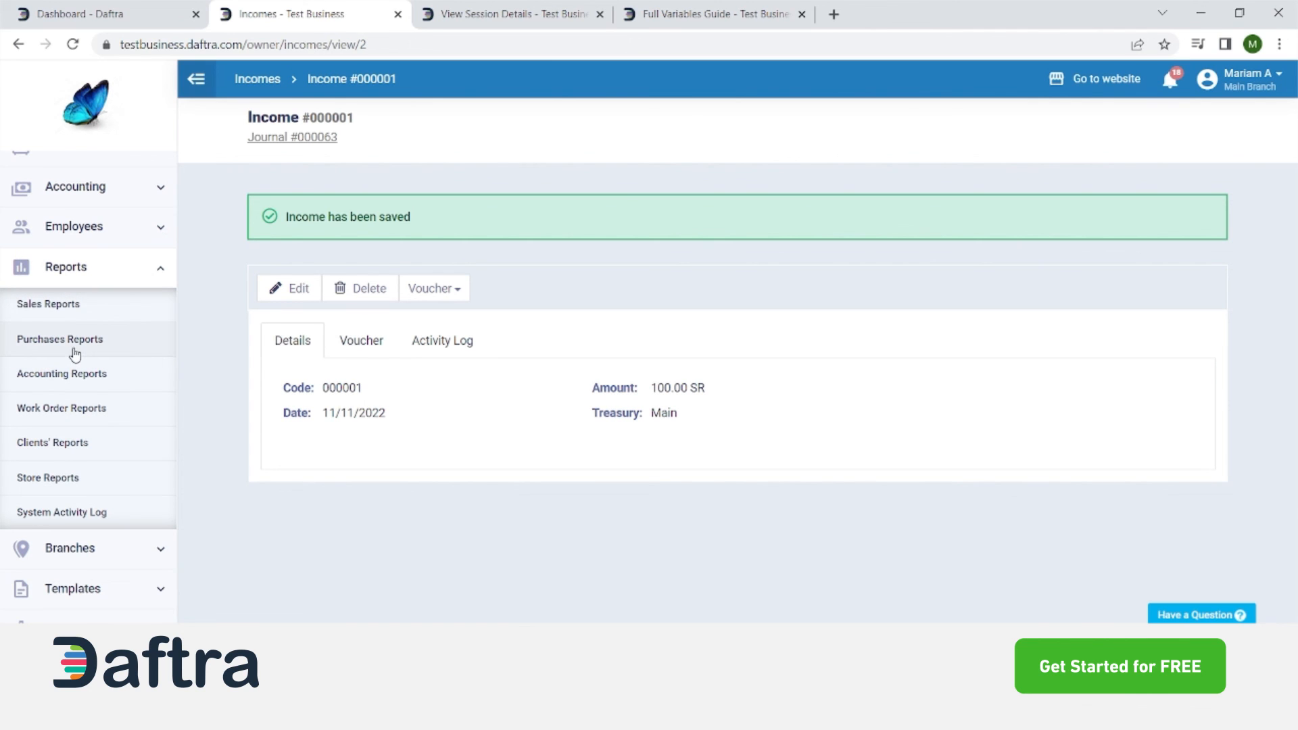
{"action": "left_click", "coordinate": [58, 308]}
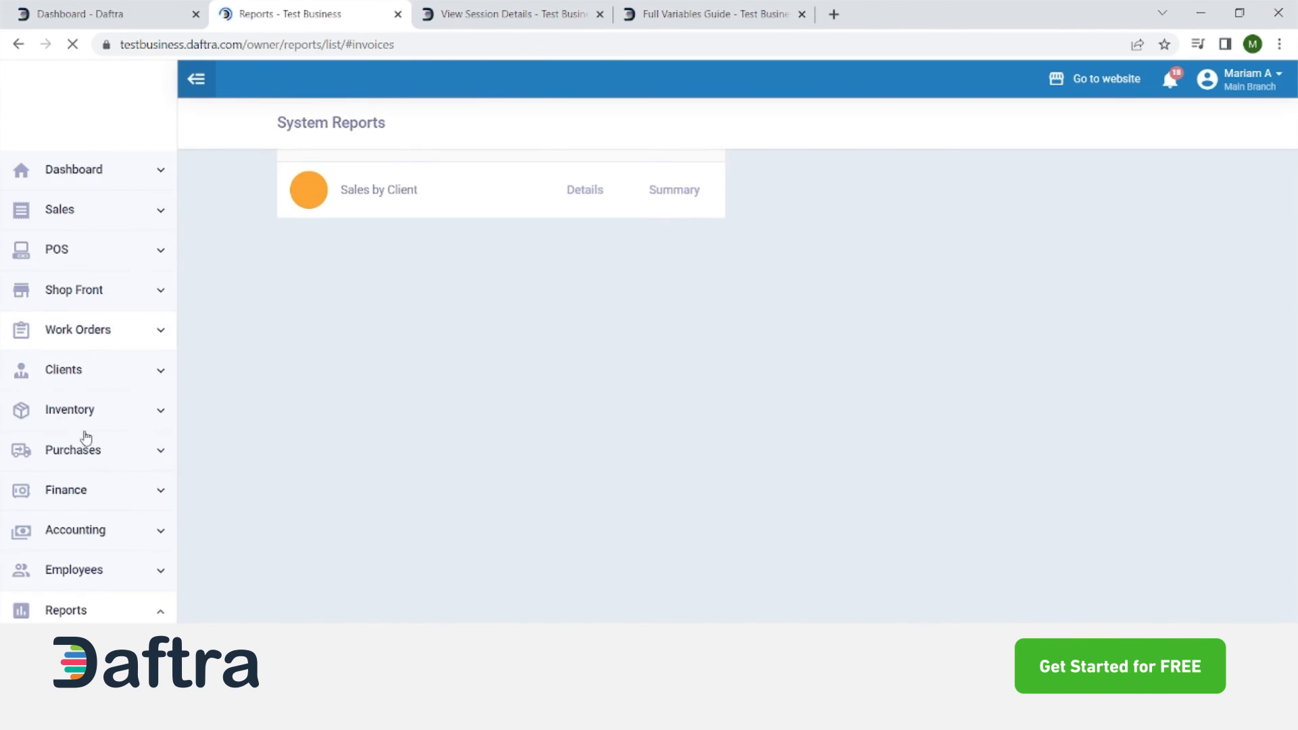
{"action": "scroll", "coordinate": [84, 505], "scroll_direction": "down", "scroll_amount": 5}
{"action": "scroll", "coordinate": [47, 311], "scroll_direction": "up", "scroll_amount": 1}
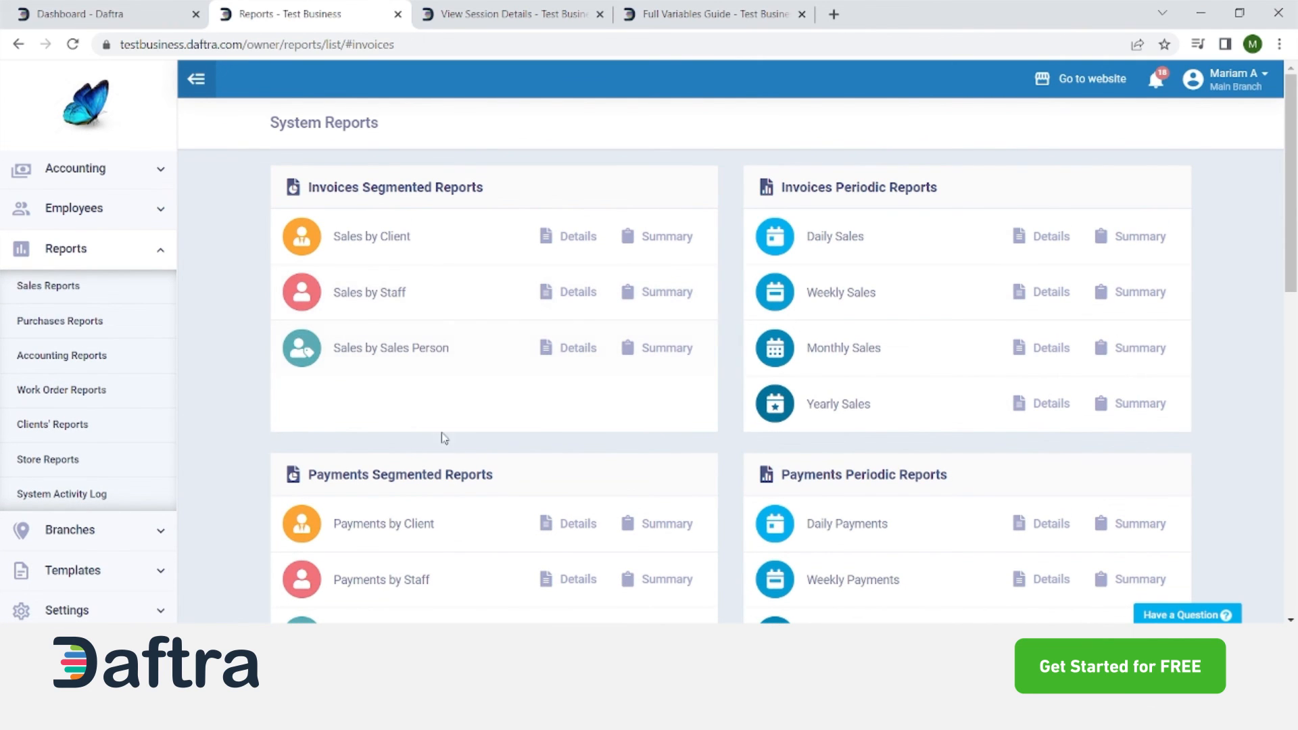
{"action": "scroll", "coordinate": [451, 450], "scroll_direction": "down", "scroll_amount": 1}
{"action": "scroll", "coordinate": [454, 454], "scroll_direction": "down", "scroll_amount": 1}
{"action": "scroll", "coordinate": [458, 255], "scroll_direction": "up", "scroll_amount": 2}
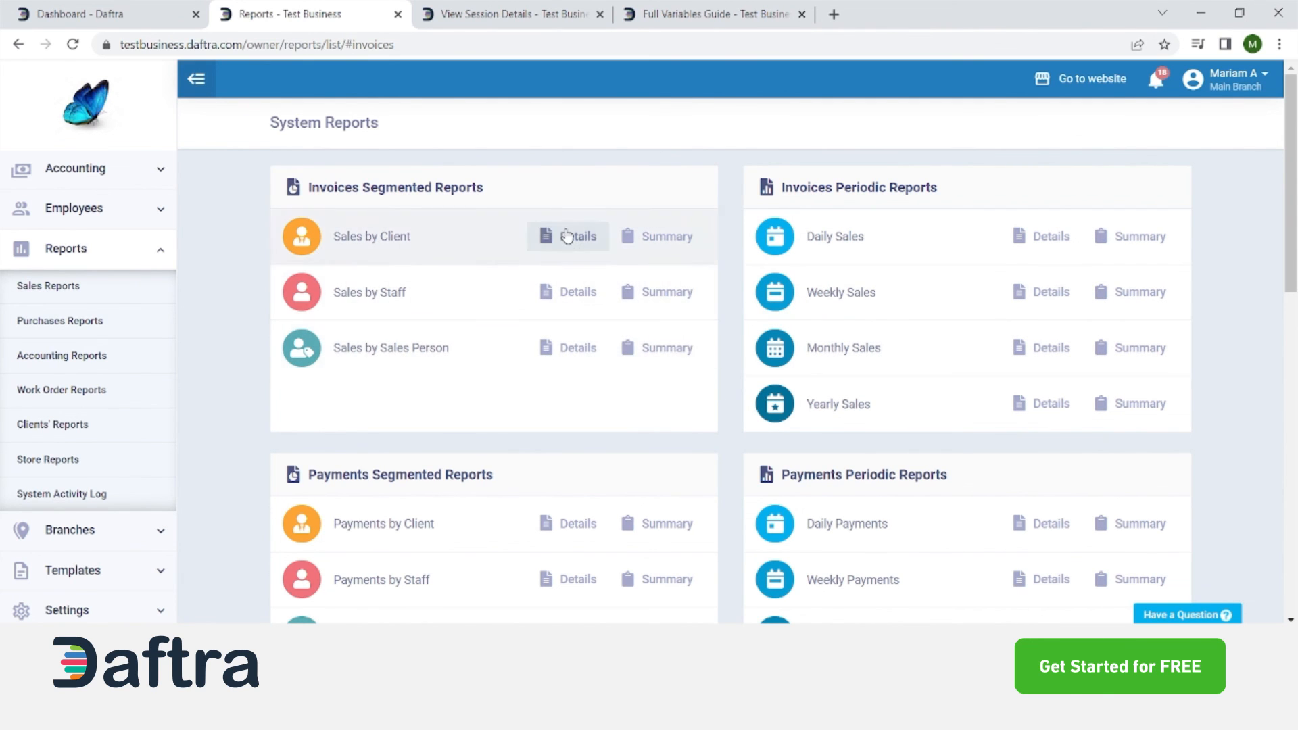
Open the detailed Sales by Client report and examine its filters, client invoice tables and export options
{"action": "left_click", "coordinate": [566, 236]}
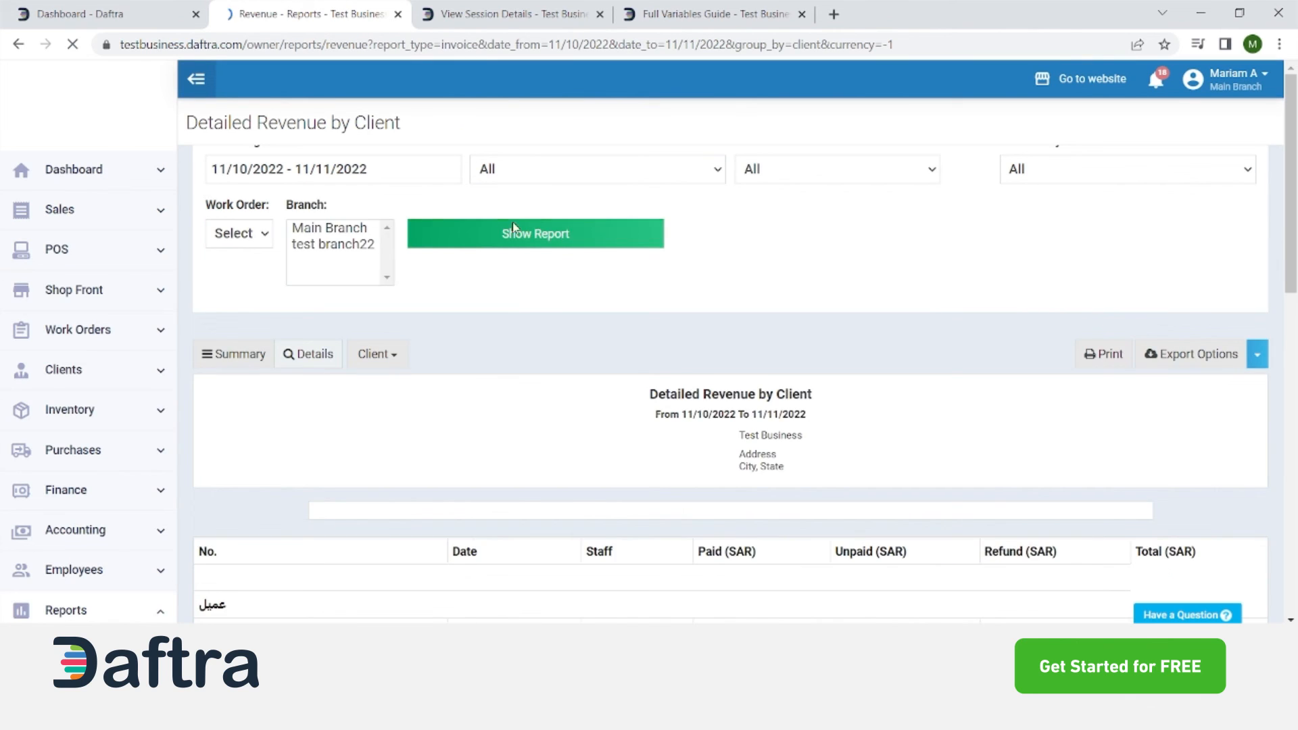
{"action": "left_click", "coordinate": [278, 209]}
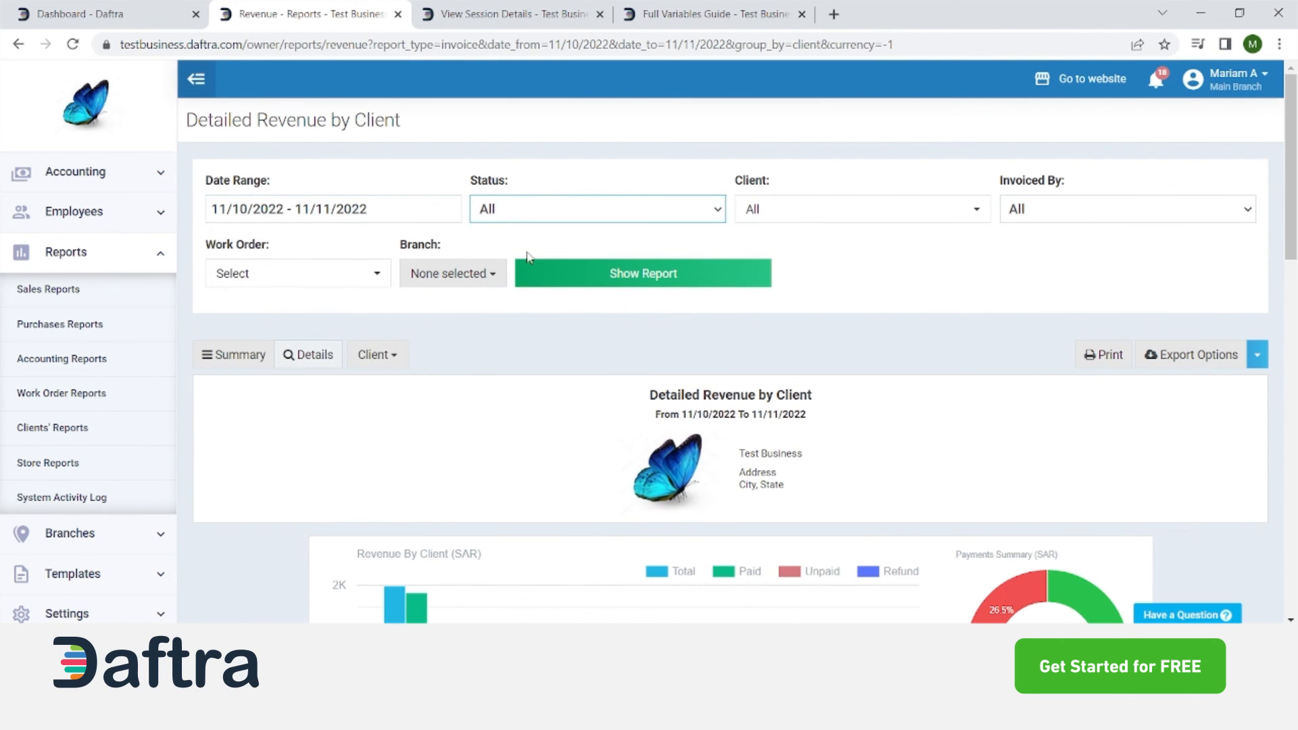
{"action": "left_click", "coordinate": [874, 298]}
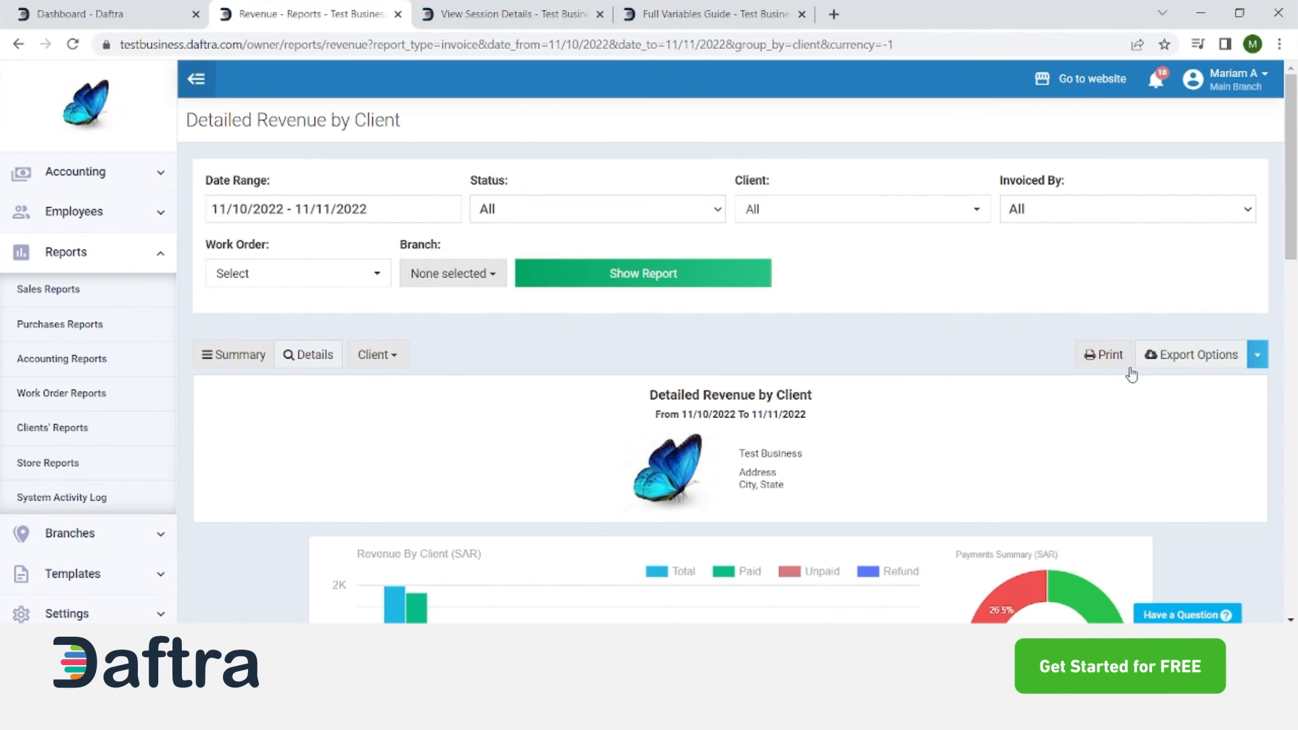
{"action": "scroll", "coordinate": [1217, 368], "scroll_direction": "down", "scroll_amount": 5}
{"action": "scroll", "coordinate": [1219, 371], "scroll_direction": "down", "scroll_amount": 5}
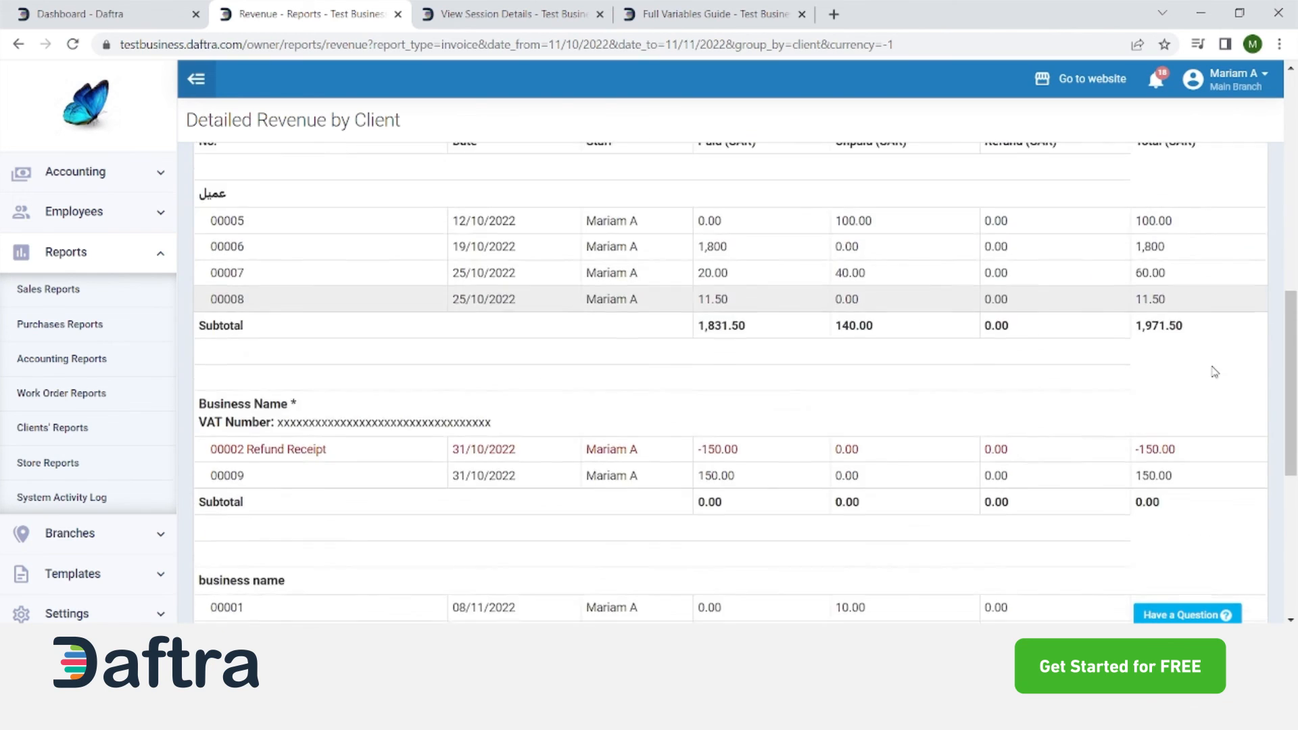
{"action": "scroll", "coordinate": [1221, 368], "scroll_direction": "up", "scroll_amount": 10}
{"action": "left_click", "coordinate": [1264, 369]}
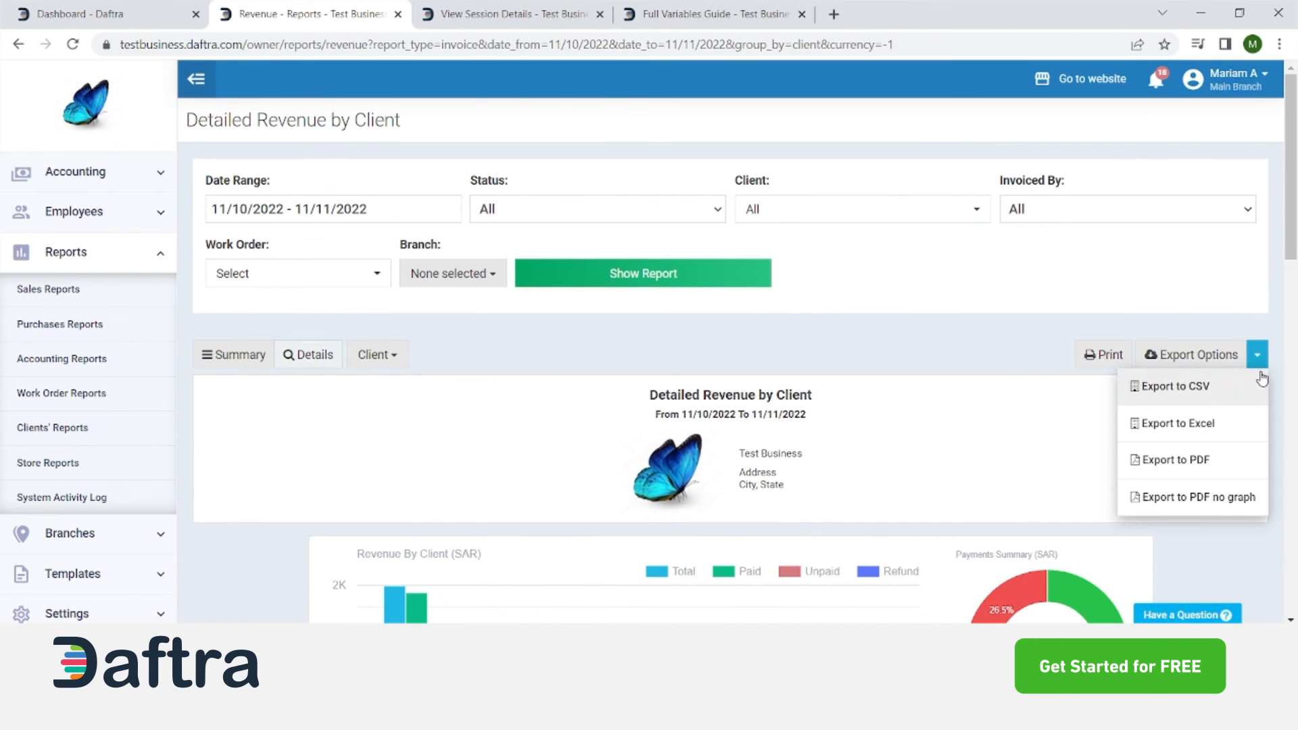
{"action": "left_click", "coordinate": [692, 352]}
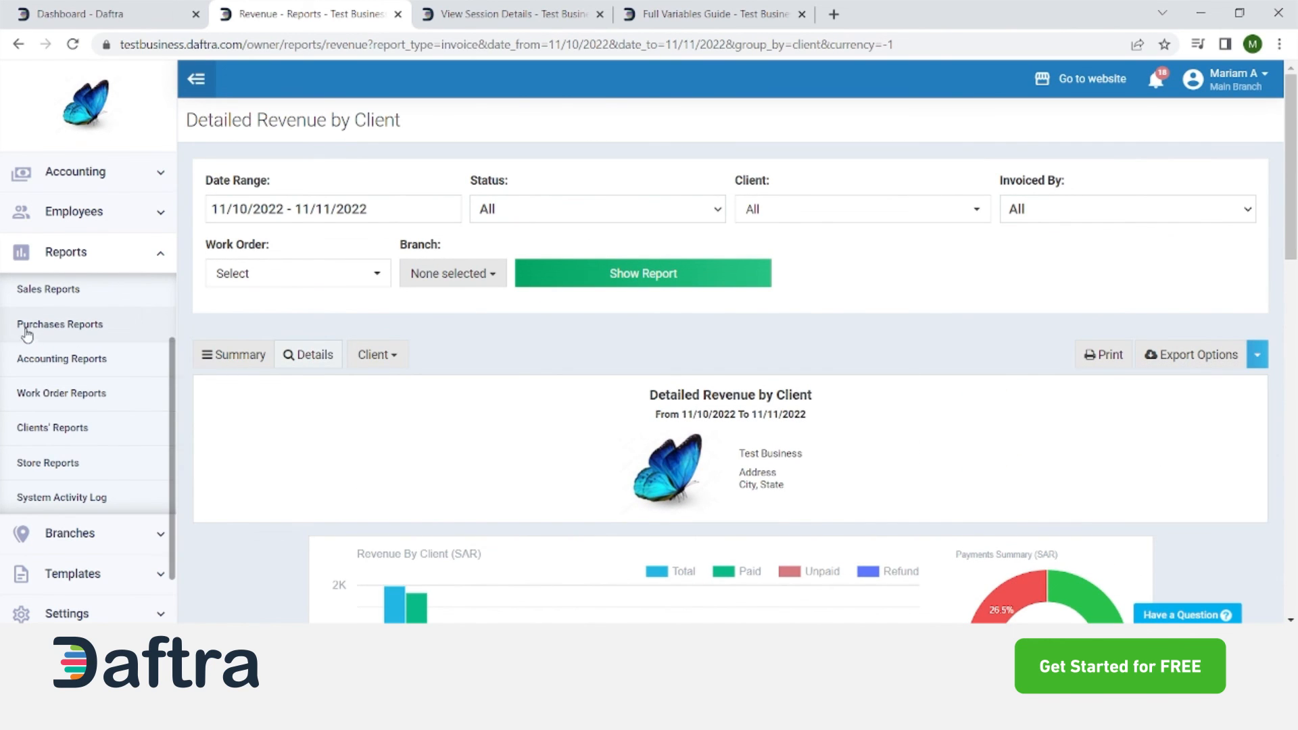
Return to the sales reports and look over the product sales profit, periodic profit and item sales segmented reports
{"action": "left_click", "coordinate": [278, 358]}
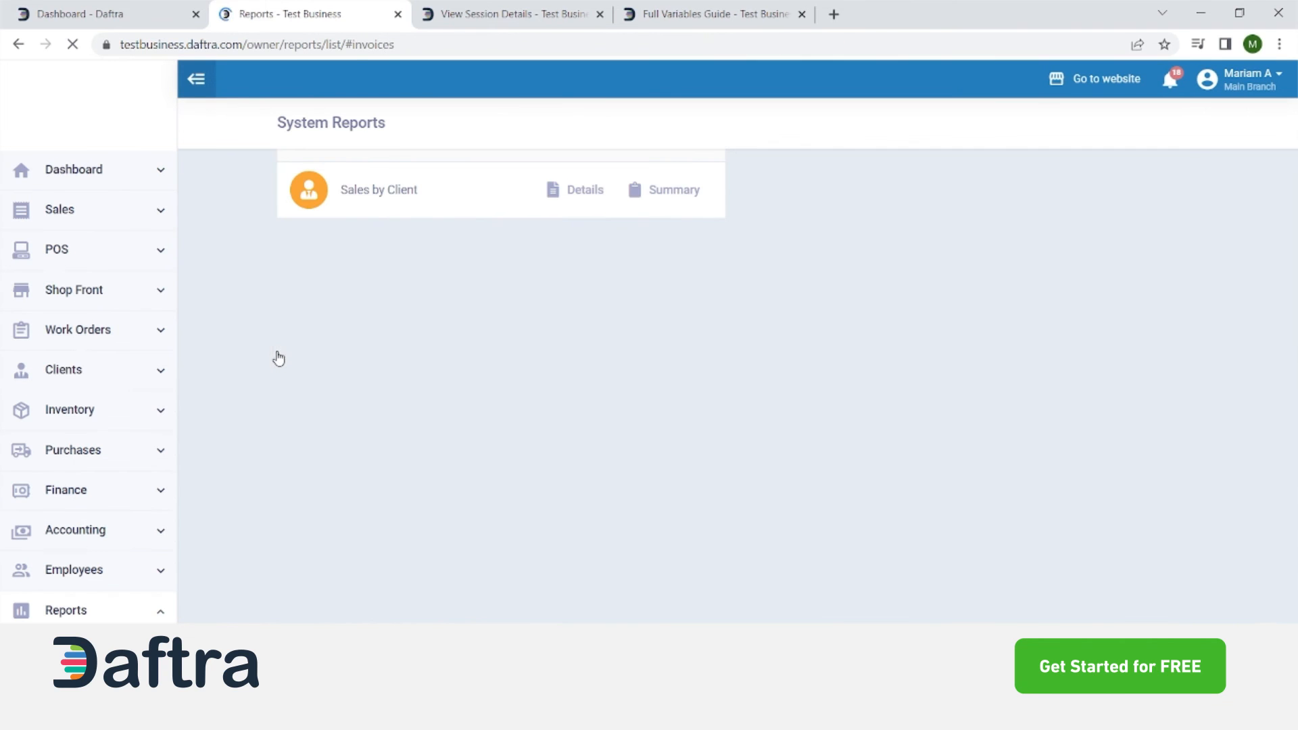
{"action": "scroll", "coordinate": [508, 472], "scroll_direction": "down", "scroll_amount": 3}
{"action": "scroll", "coordinate": [508, 472], "scroll_direction": "down", "scroll_amount": 4}
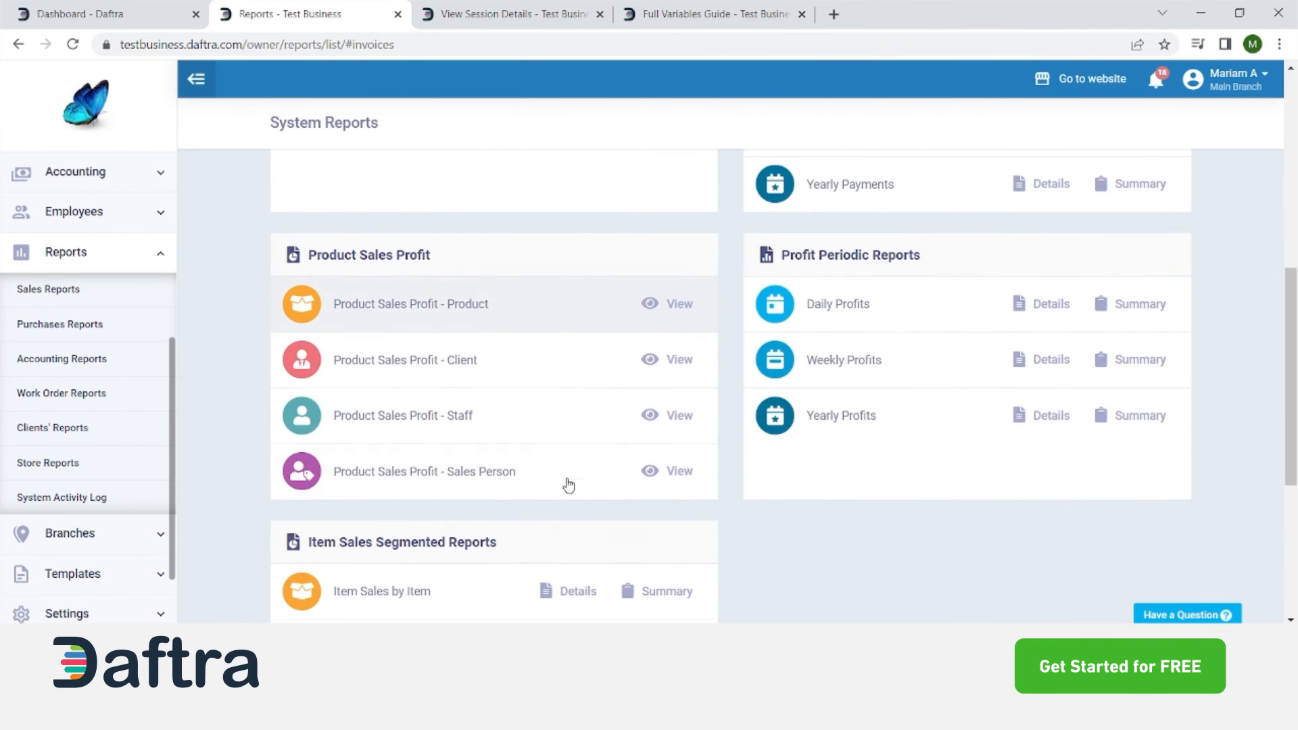
{"action": "scroll", "coordinate": [663, 473], "scroll_direction": "down", "scroll_amount": 4}
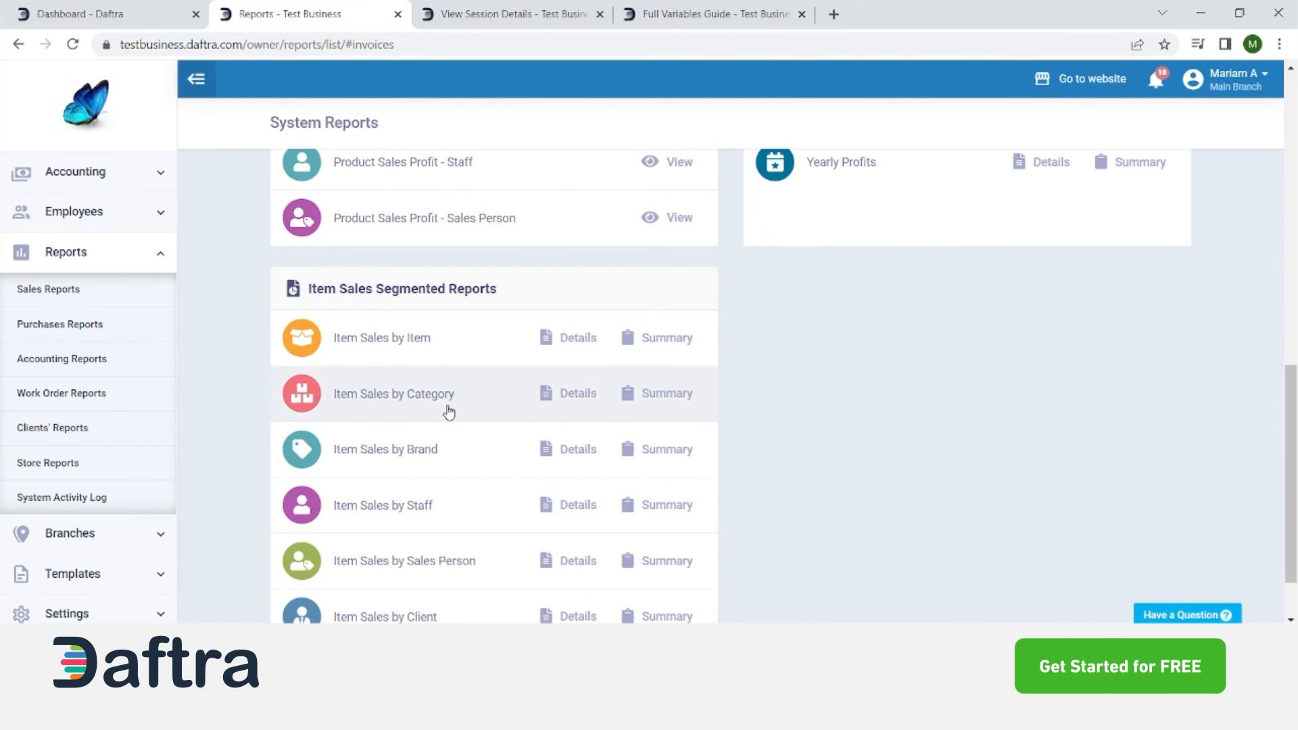
{"action": "scroll", "coordinate": [466, 426], "scroll_direction": "down", "scroll_amount": 2}
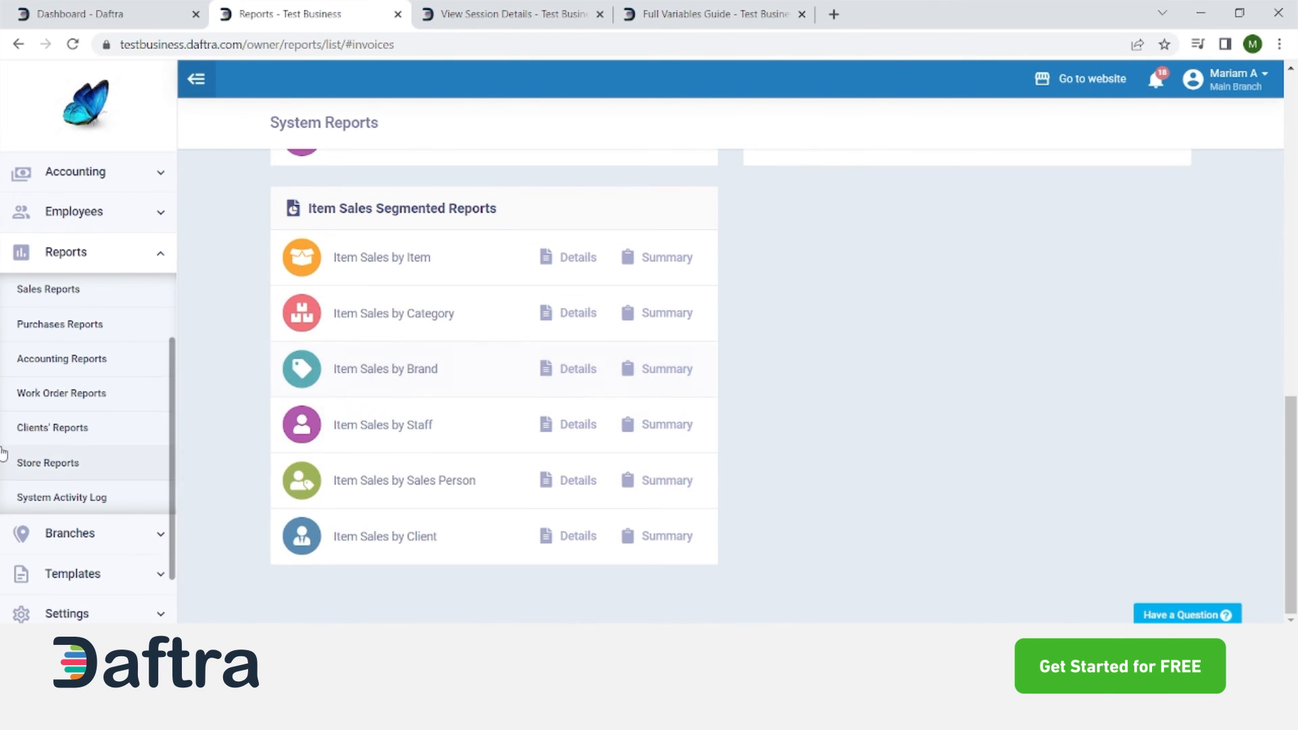
Open the accounting reports and look over the available accounting and journals reports
{"action": "left_click", "coordinate": [67, 360]}
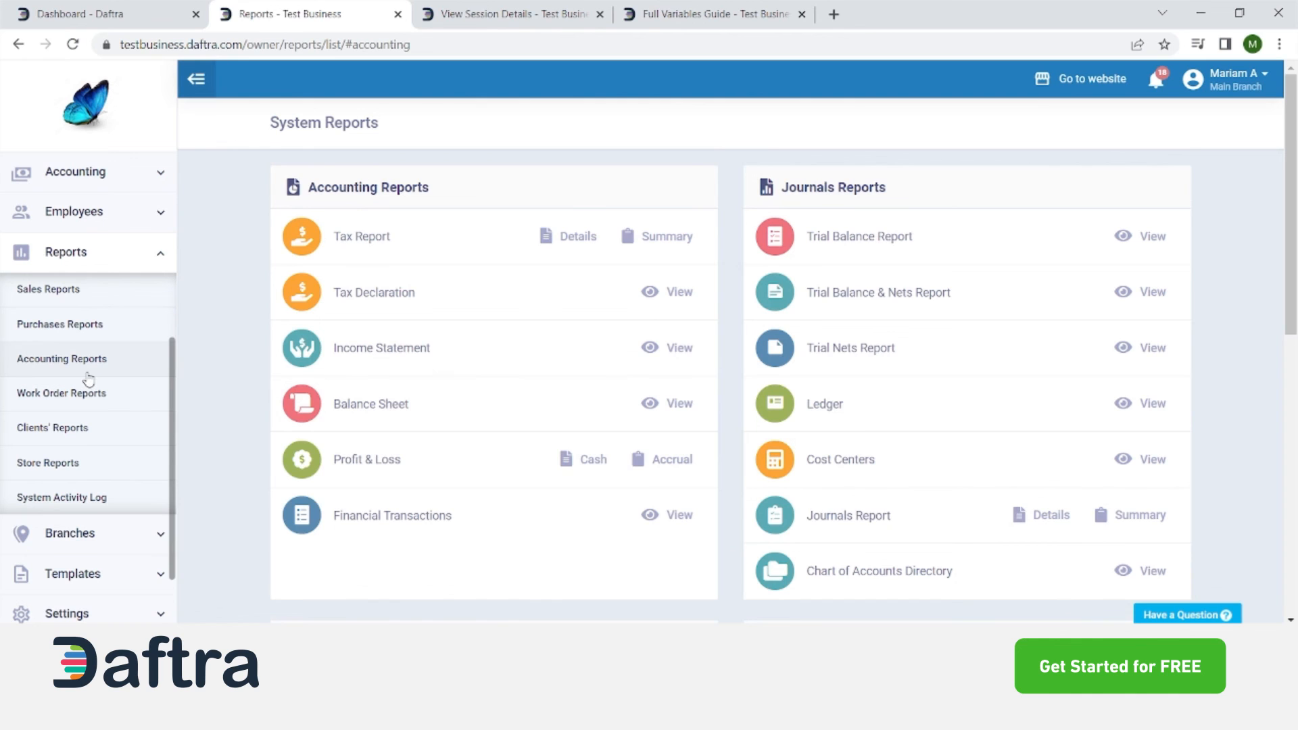
{"action": "scroll", "coordinate": [88, 378], "scroll_direction": "down", "scroll_amount": 1}
{"action": "scroll", "coordinate": [291, 485], "scroll_direction": "up", "scroll_amount": 1}
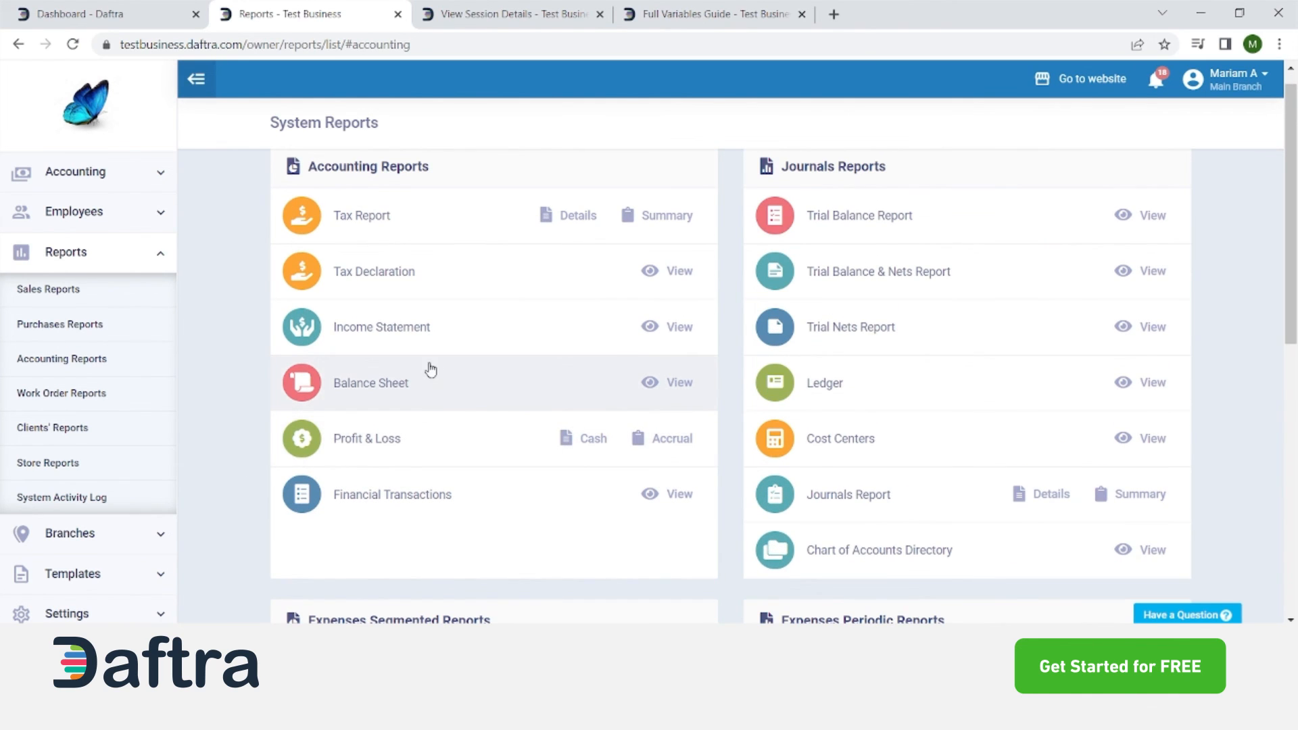
{"action": "scroll", "coordinate": [431, 369], "scroll_direction": "up", "scroll_amount": 1}
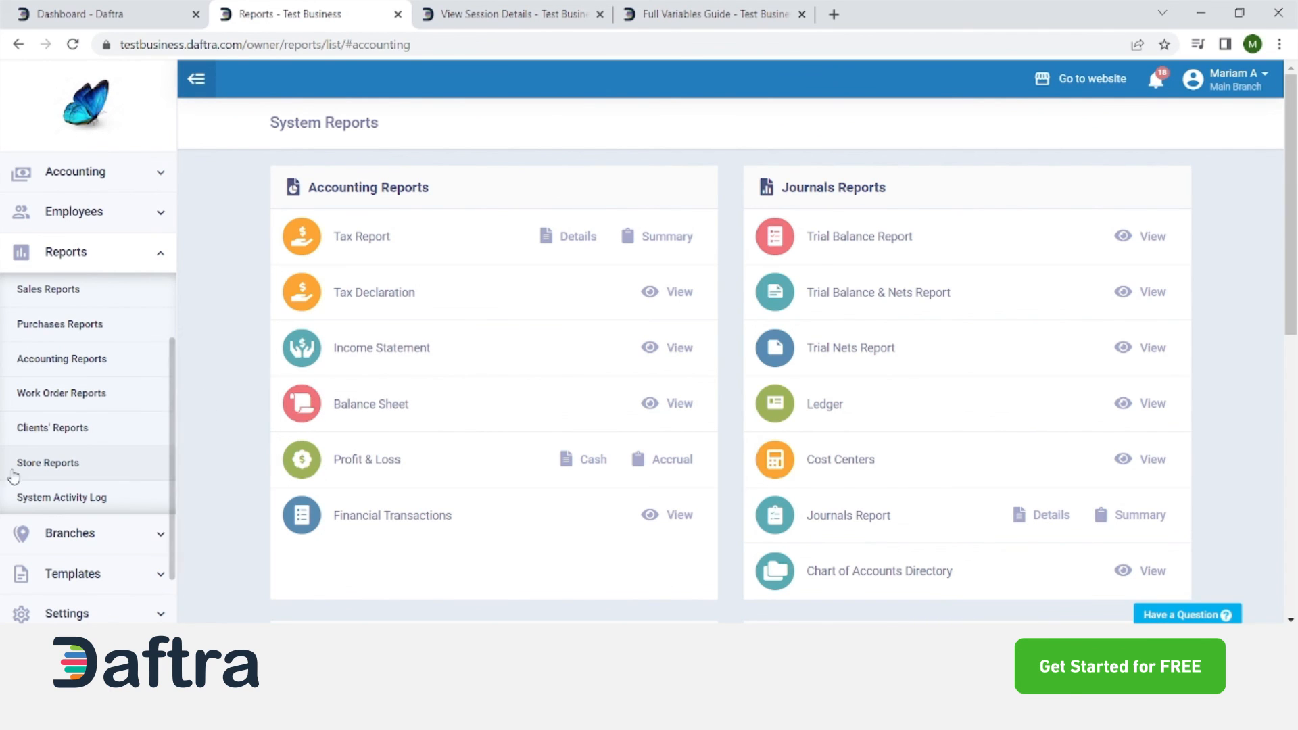
{"action": "scroll", "coordinate": [81, 495], "scroll_direction": "down", "scroll_amount": 2}
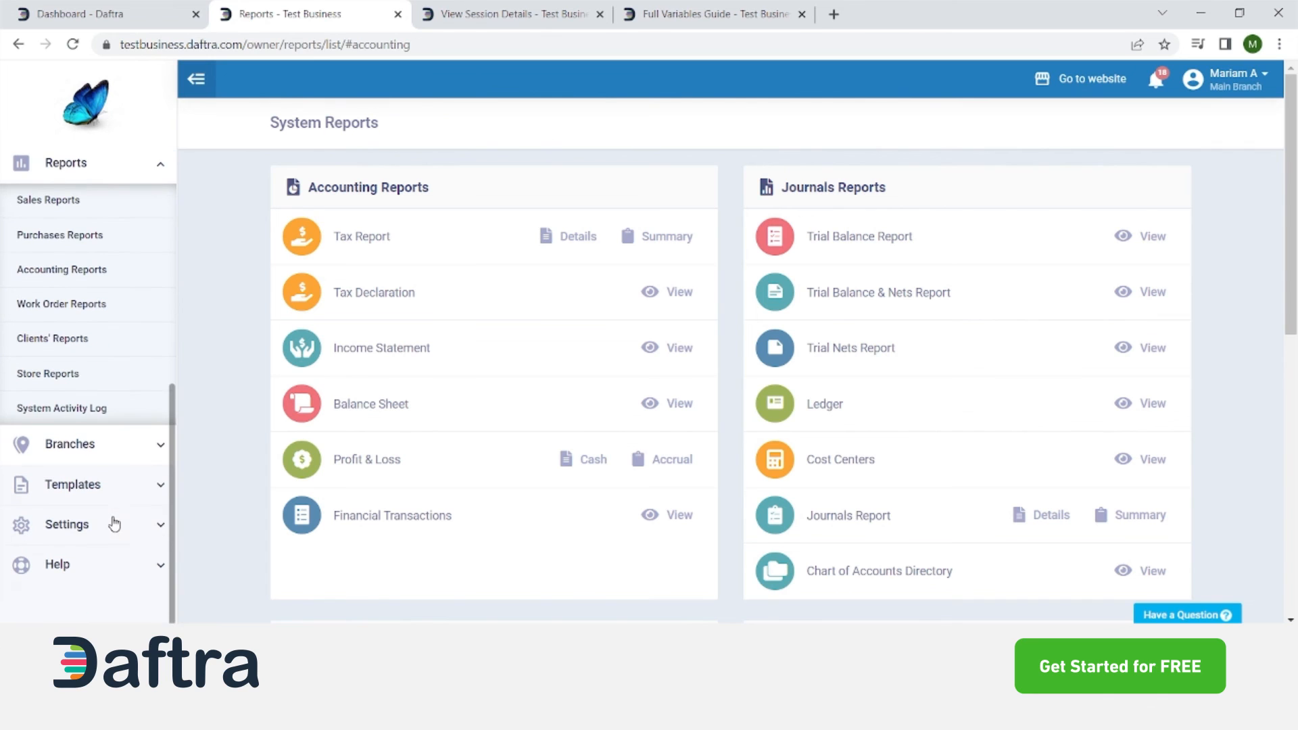
Look over the branch management options and the expenses segmented and periodic reports
{"action": "left_click", "coordinate": [110, 452]}
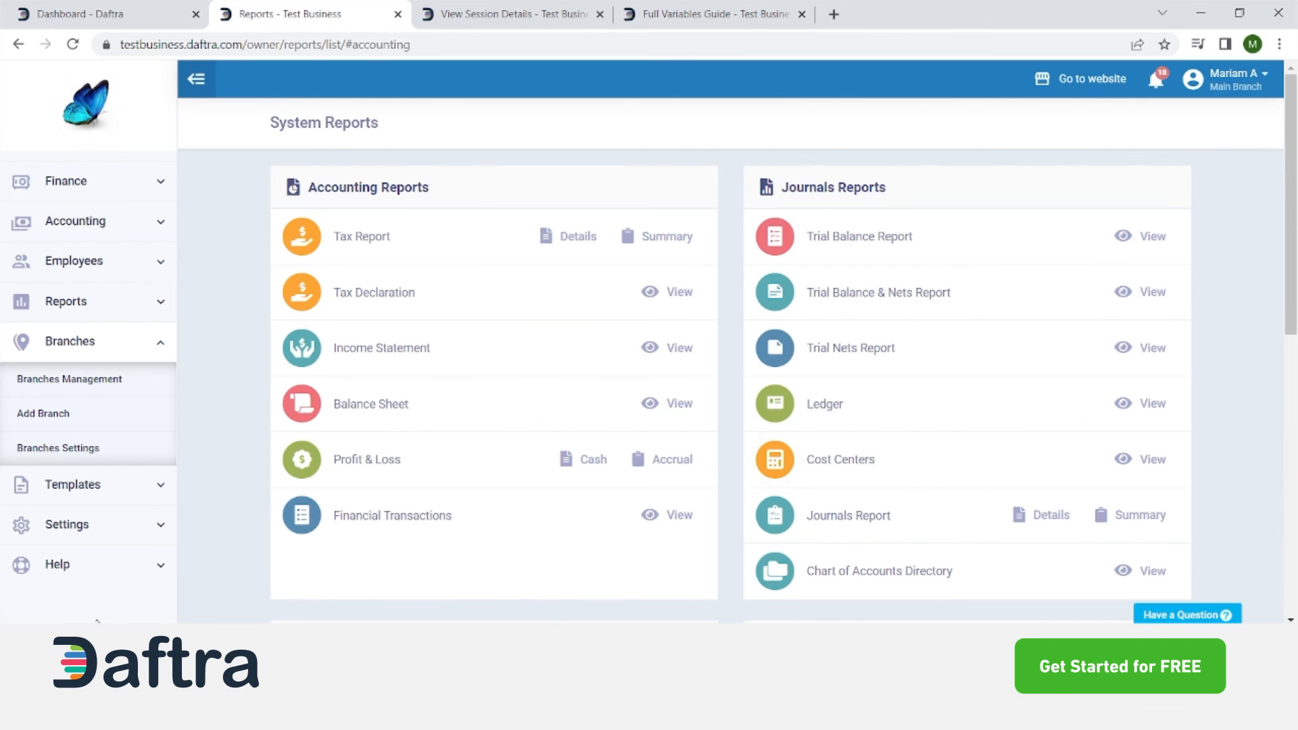
{"action": "scroll", "coordinate": [379, 487], "scroll_direction": "down", "scroll_amount": 3}
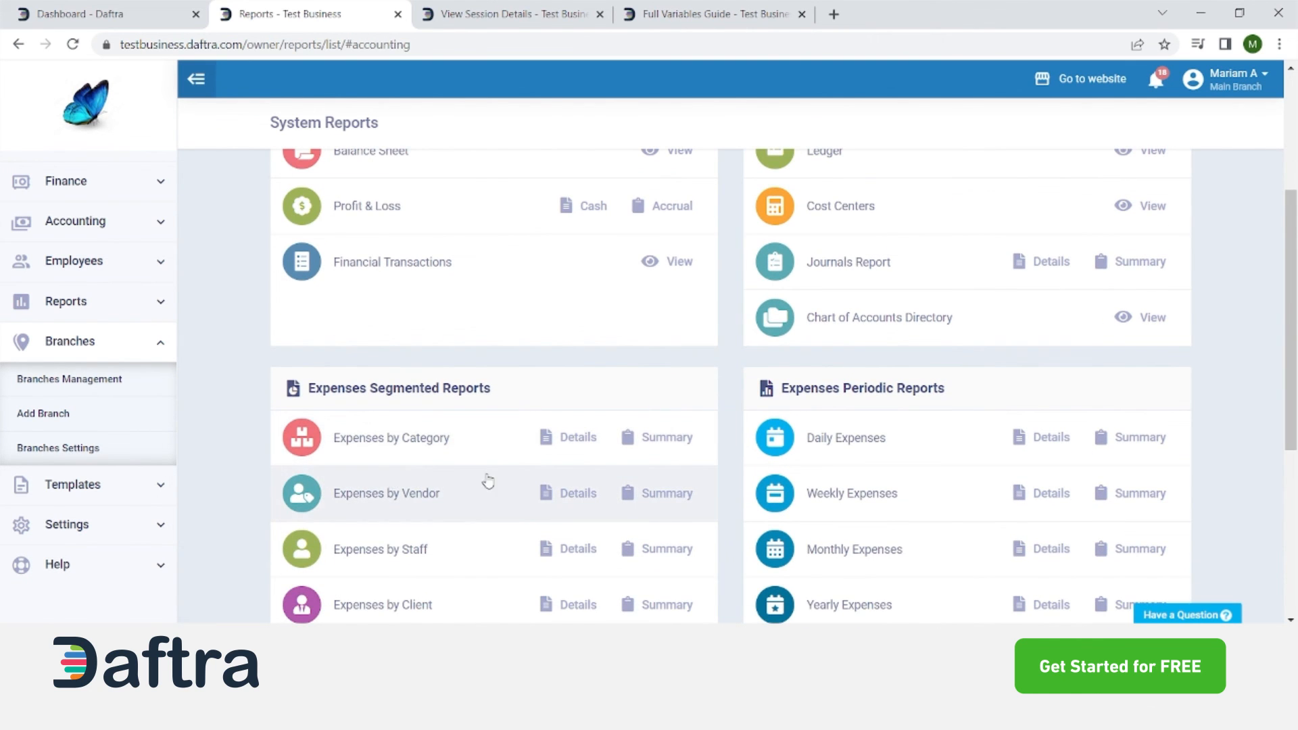
{"action": "scroll", "coordinate": [488, 481], "scroll_direction": "up", "scroll_amount": 3}
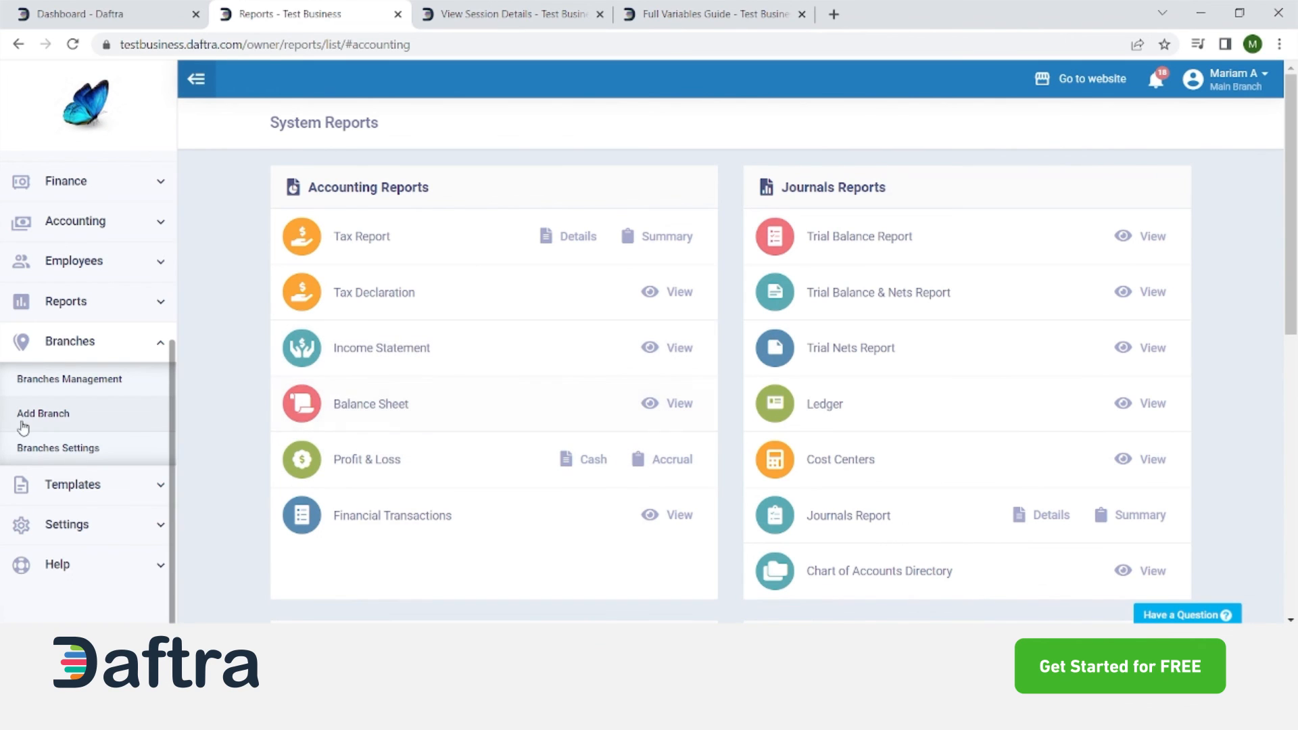
{"action": "scroll", "coordinate": [80, 433], "scroll_direction": "up", "scroll_amount": 1}
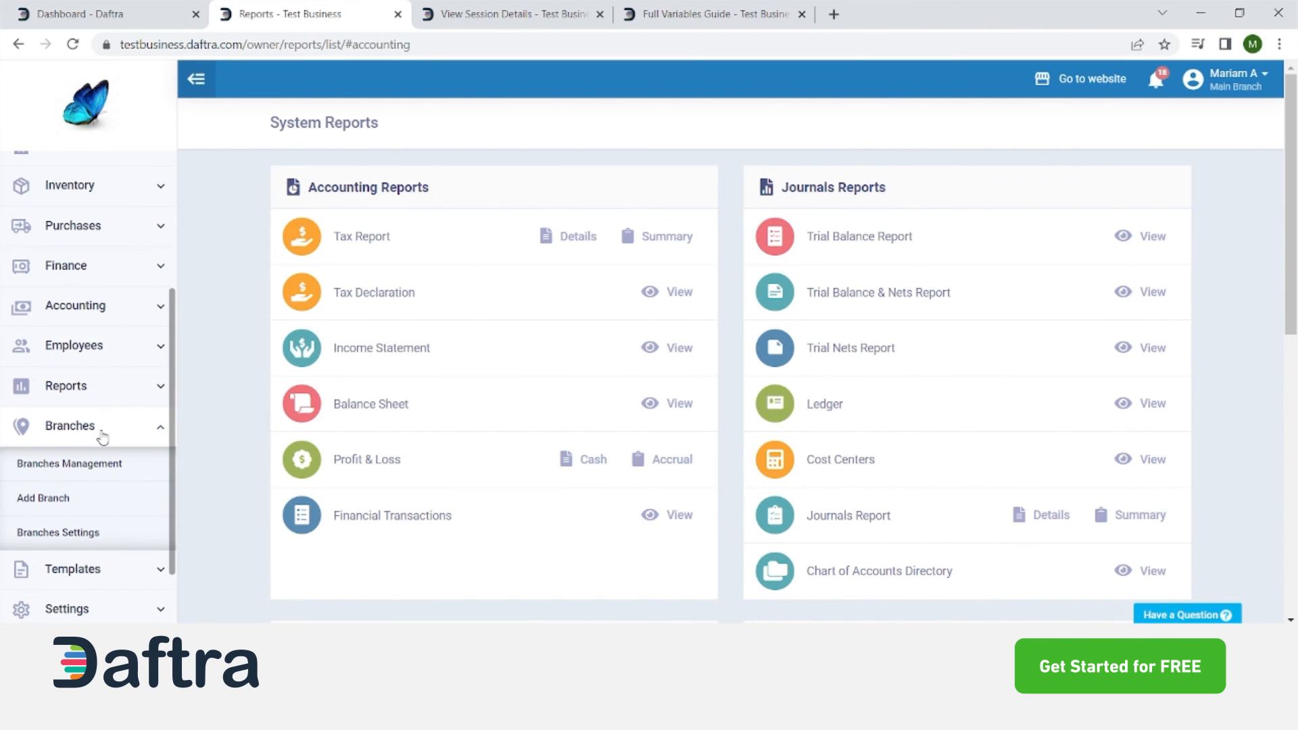
{"action": "left_click", "coordinate": [102, 433]}
Open the employee roles, open the role "موظف" for editing and look over its permissions
{"action": "left_click", "coordinate": [120, 365]}
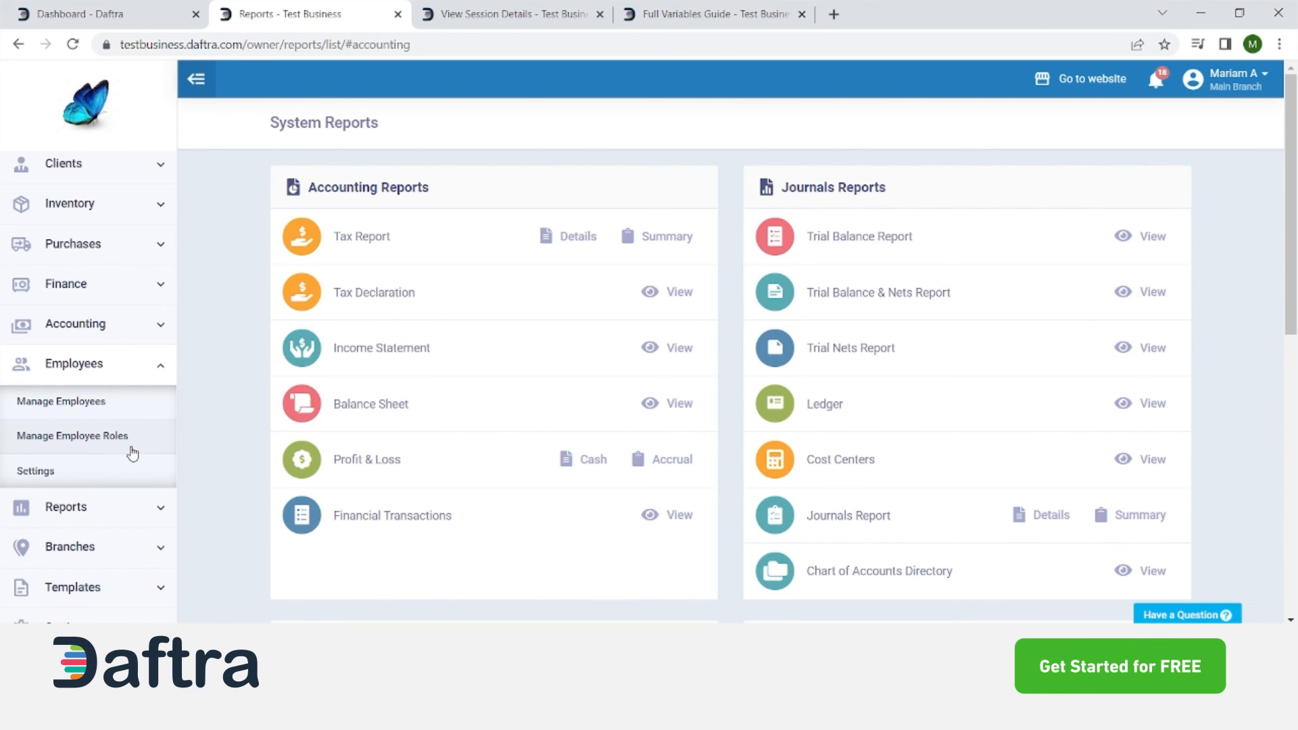
{"action": "left_click", "coordinate": [132, 451]}
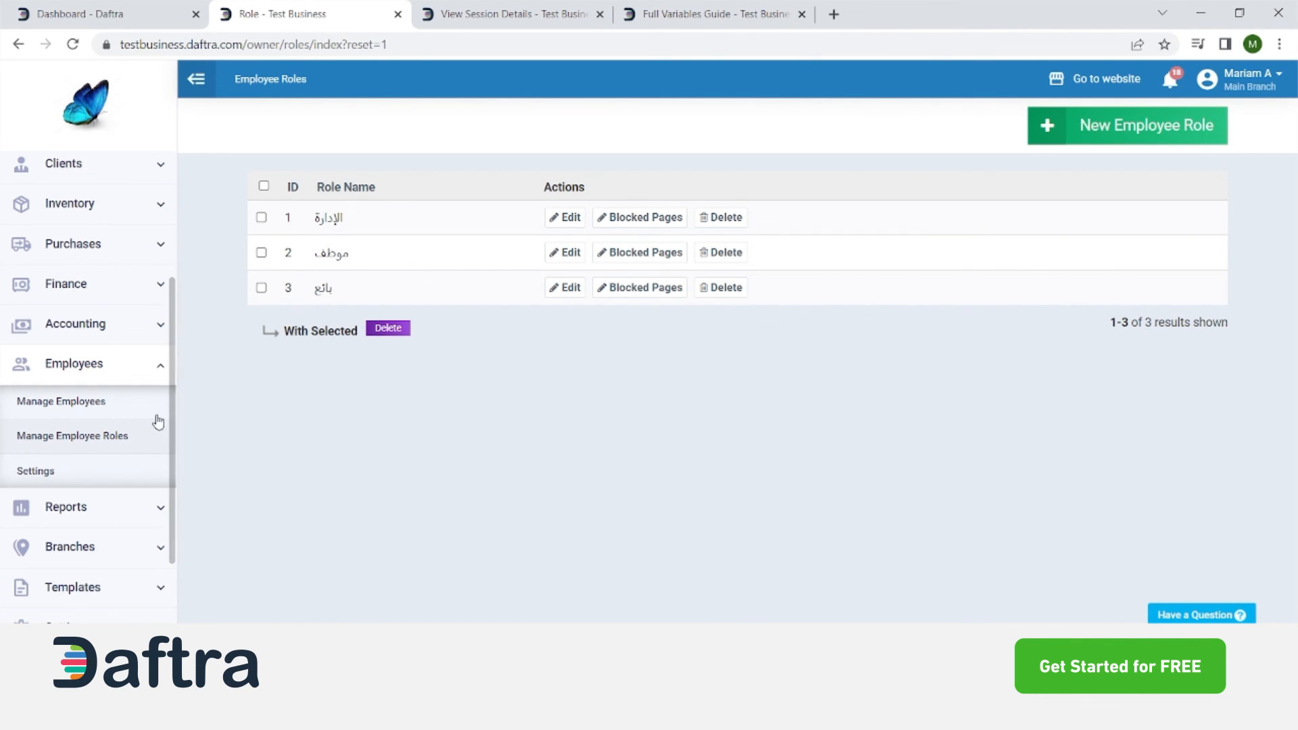
{"action": "left_click", "coordinate": [555, 256]}
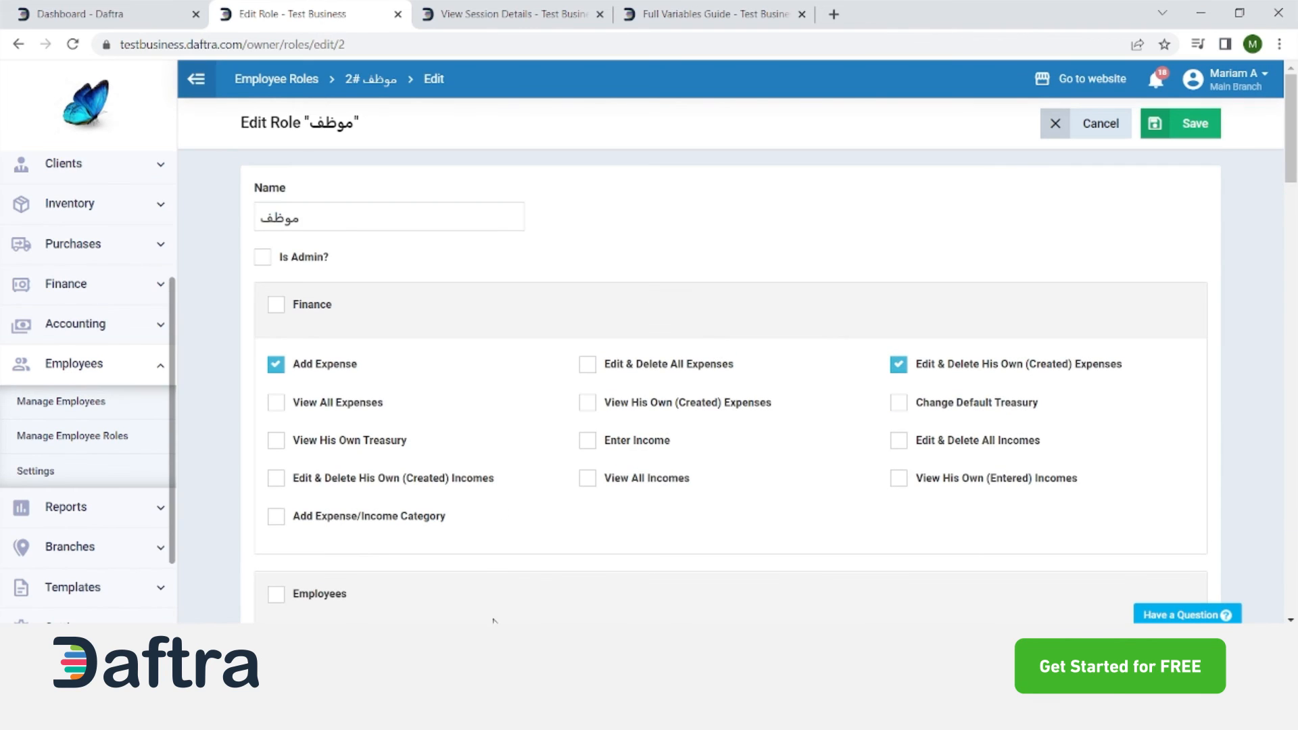
{"action": "scroll", "coordinate": [473, 545], "scroll_direction": "down", "scroll_amount": 4}
{"action": "scroll", "coordinate": [541, 440], "scroll_direction": "up", "scroll_amount": 5}
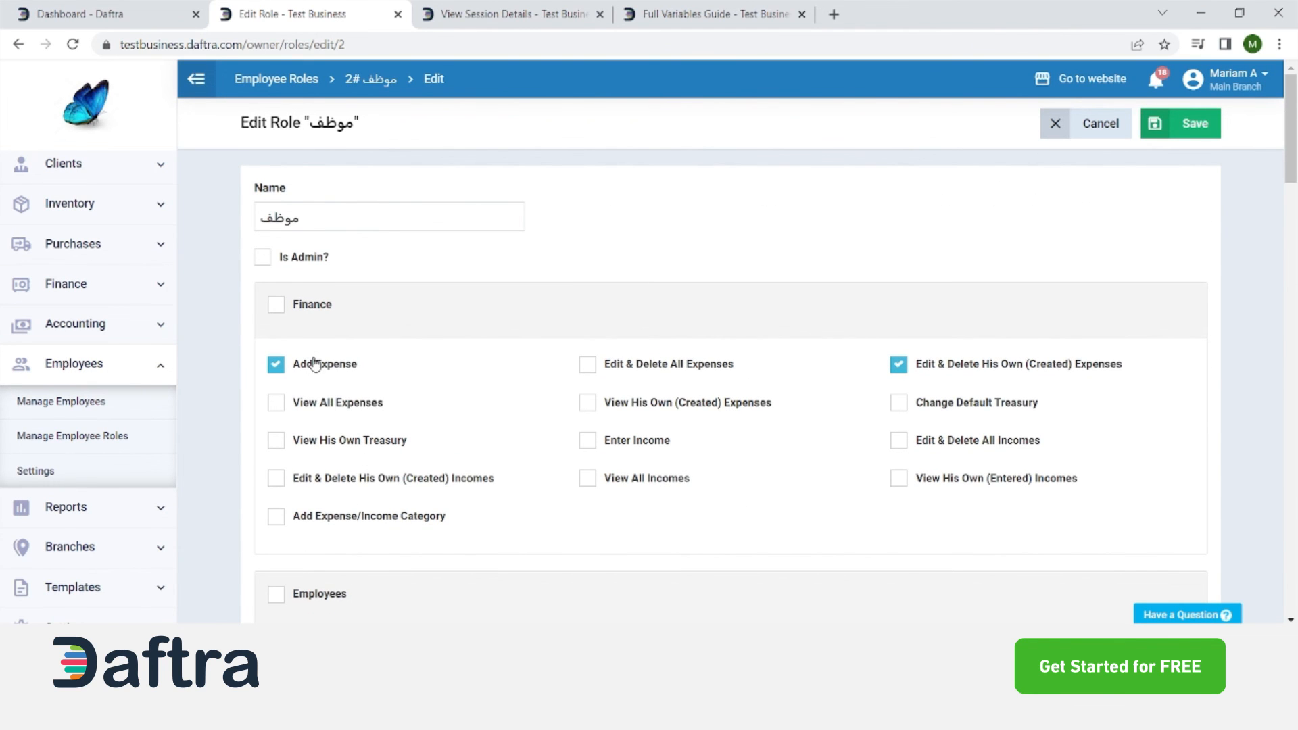
Clear the Add Expense and Edit & Delete His Own (Created) Expenses permissions and look through the role's remaining permissions
{"action": "left_click", "coordinate": [296, 370]}
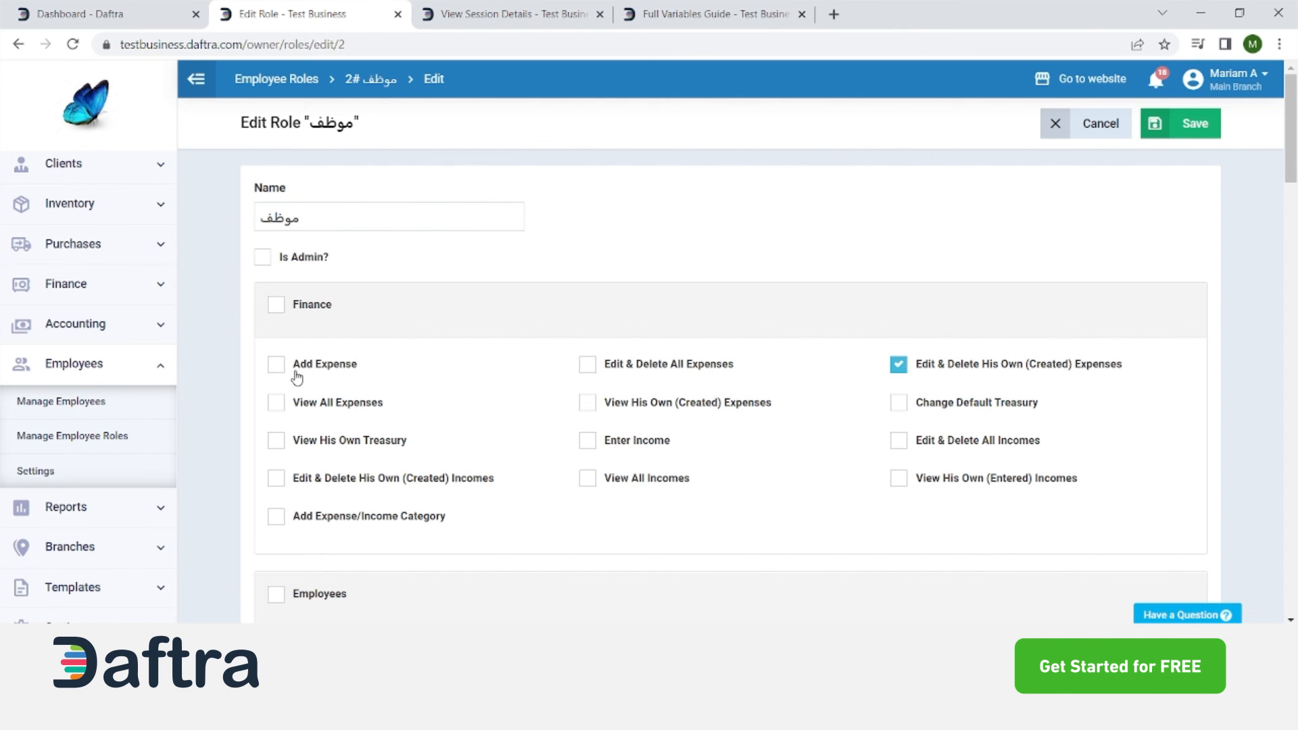
{"action": "left_click", "coordinate": [932, 376]}
{"action": "scroll", "coordinate": [744, 419], "scroll_direction": "down", "scroll_amount": 15}
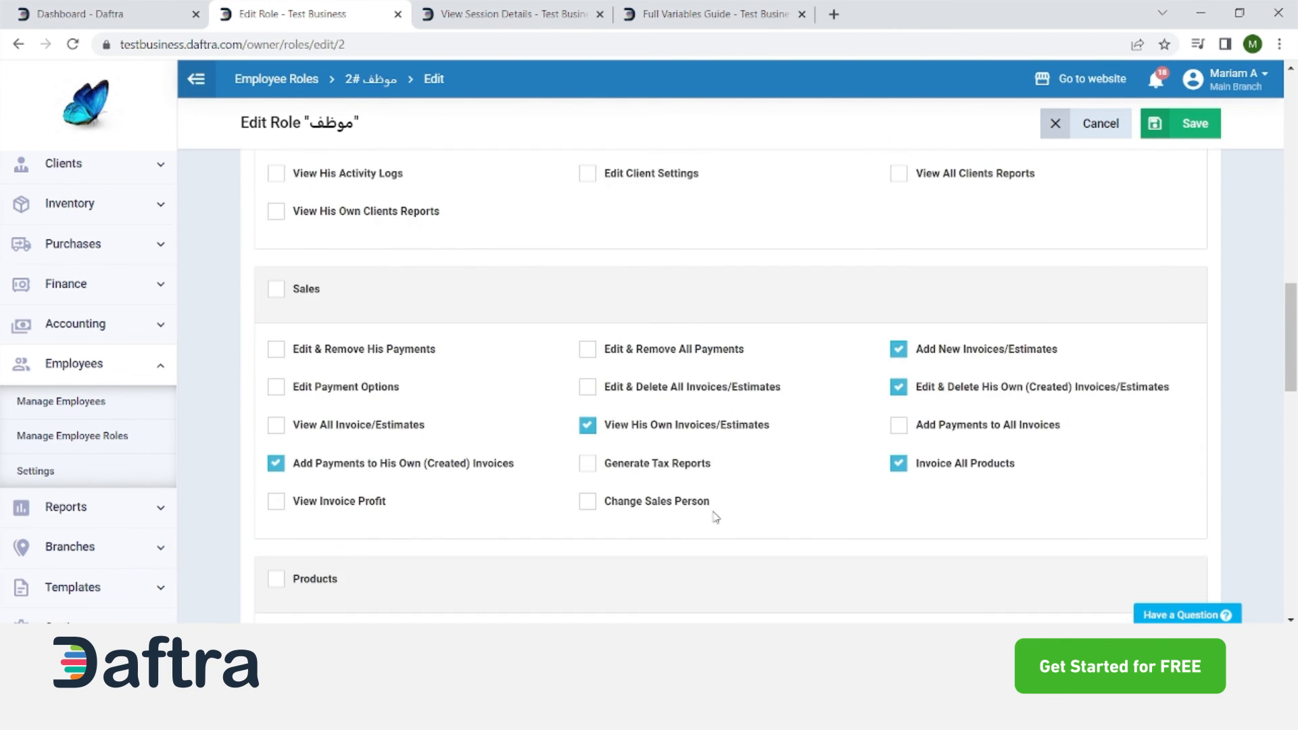
{"action": "scroll", "coordinate": [636, 370], "scroll_direction": "down", "scroll_amount": 15}
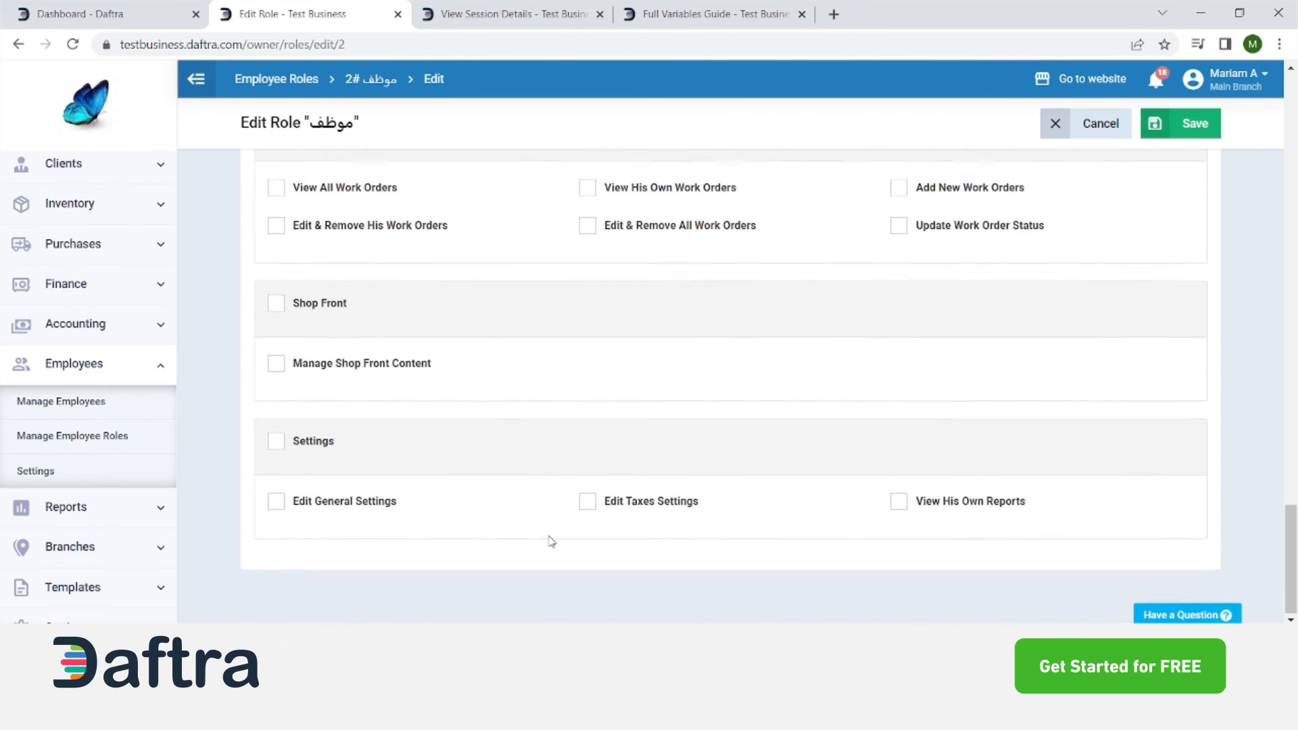
{"action": "scroll", "coordinate": [812, 419], "scroll_direction": "up", "scroll_amount": 4}
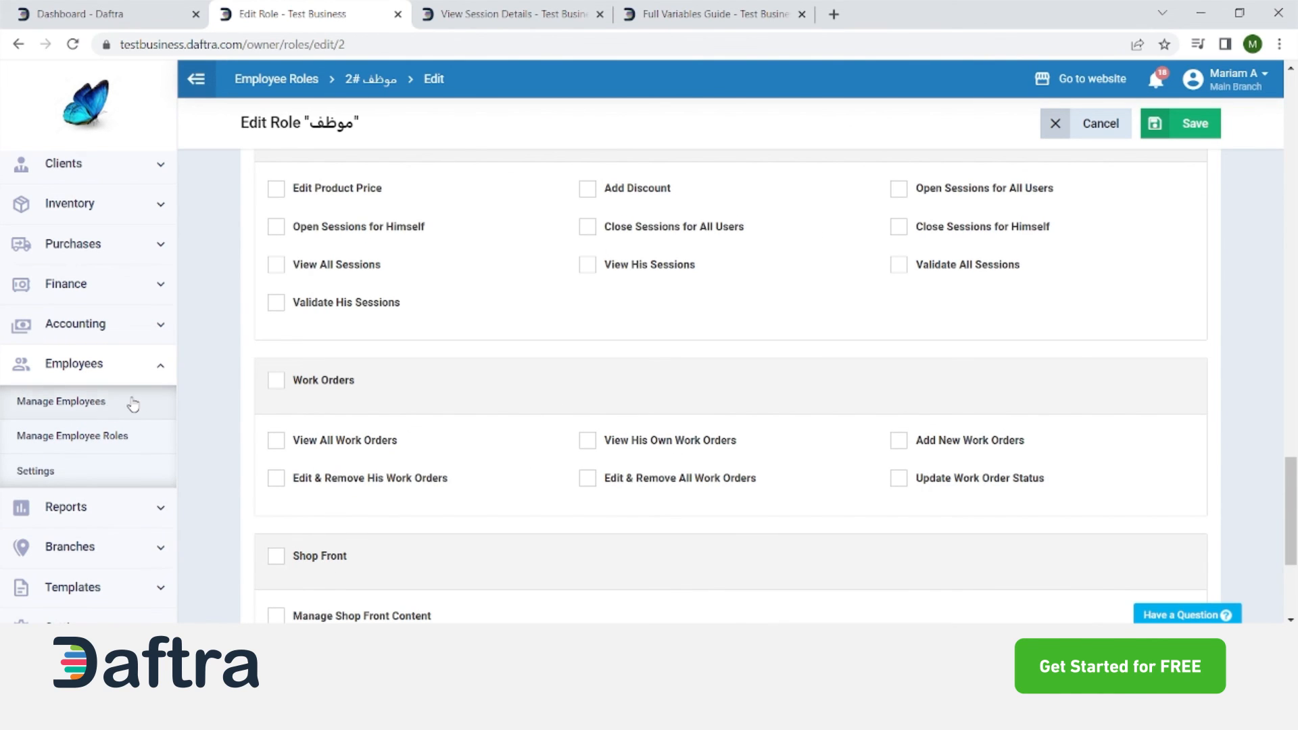
Open the custom fields form for products from the inventory's products settings
{"action": "left_click", "coordinate": [71, 365]}
{"action": "scroll", "coordinate": [97, 517], "scroll_direction": "up", "scroll_amount": 1}
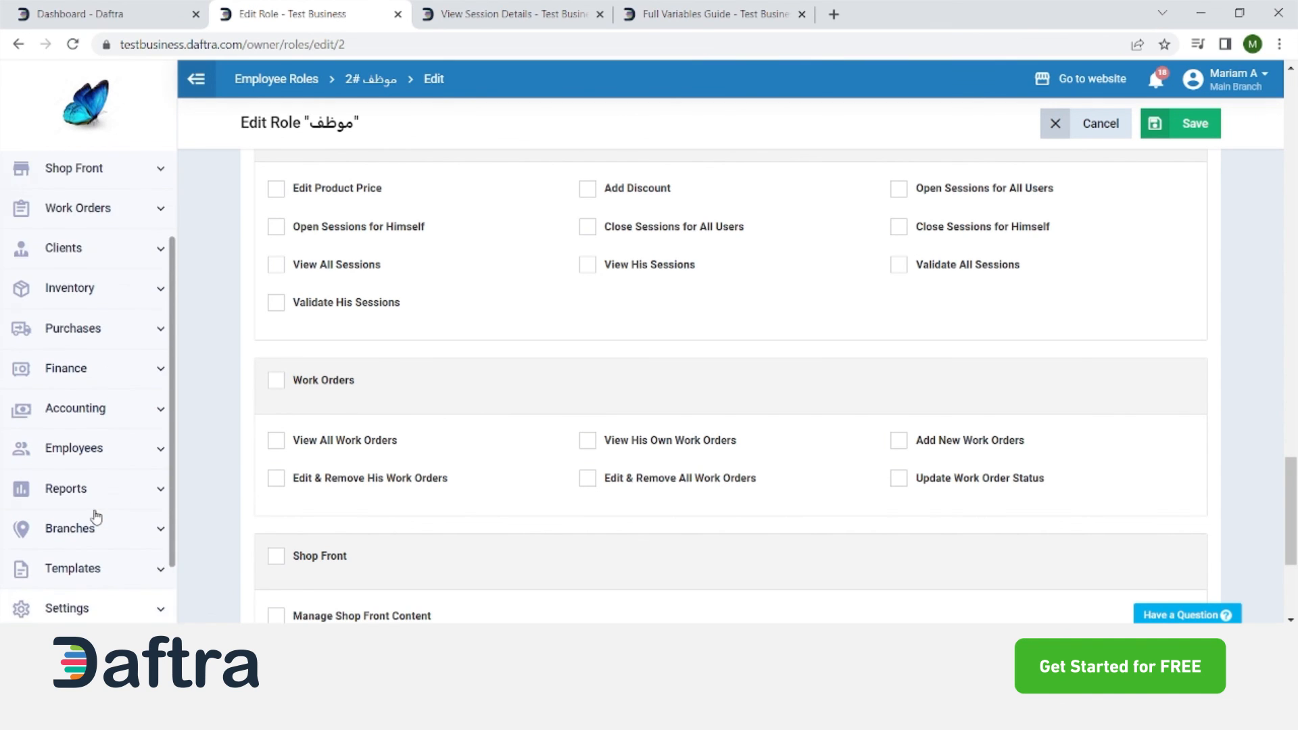
{"action": "scroll", "coordinate": [96, 517], "scroll_direction": "up", "scroll_amount": 2}
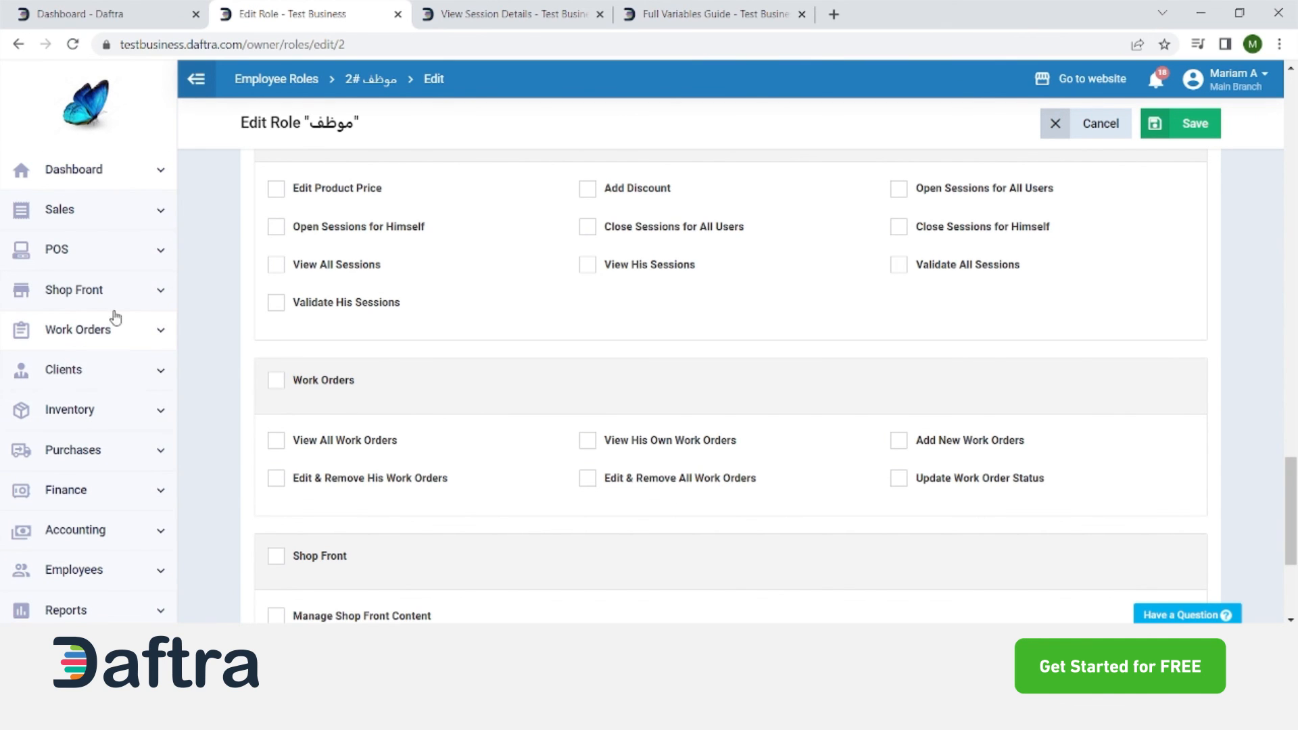
{"action": "left_click", "coordinate": [108, 427]}
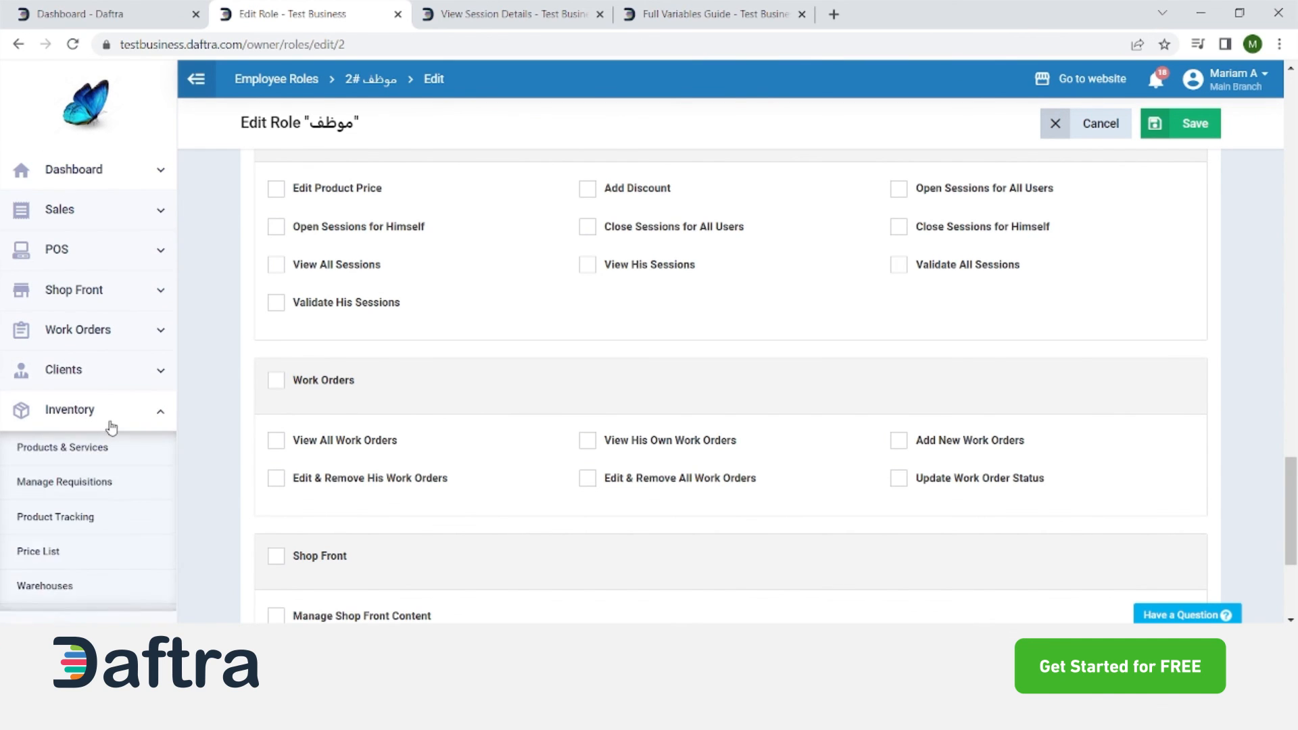
{"action": "scroll", "coordinate": [82, 431], "scroll_direction": "down", "scroll_amount": 2}
{"action": "scroll", "coordinate": [81, 433], "scroll_direction": "down", "scroll_amount": 1}
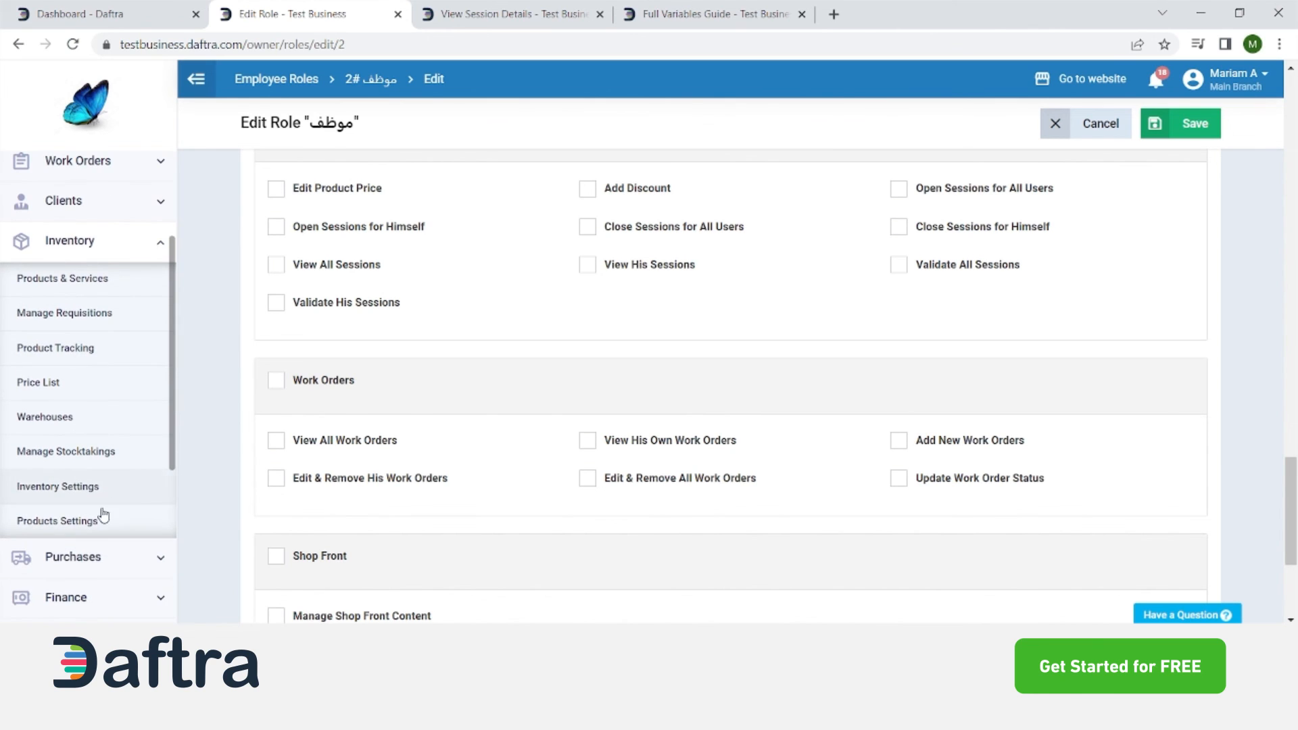
{"action": "left_click", "coordinate": [90, 530]}
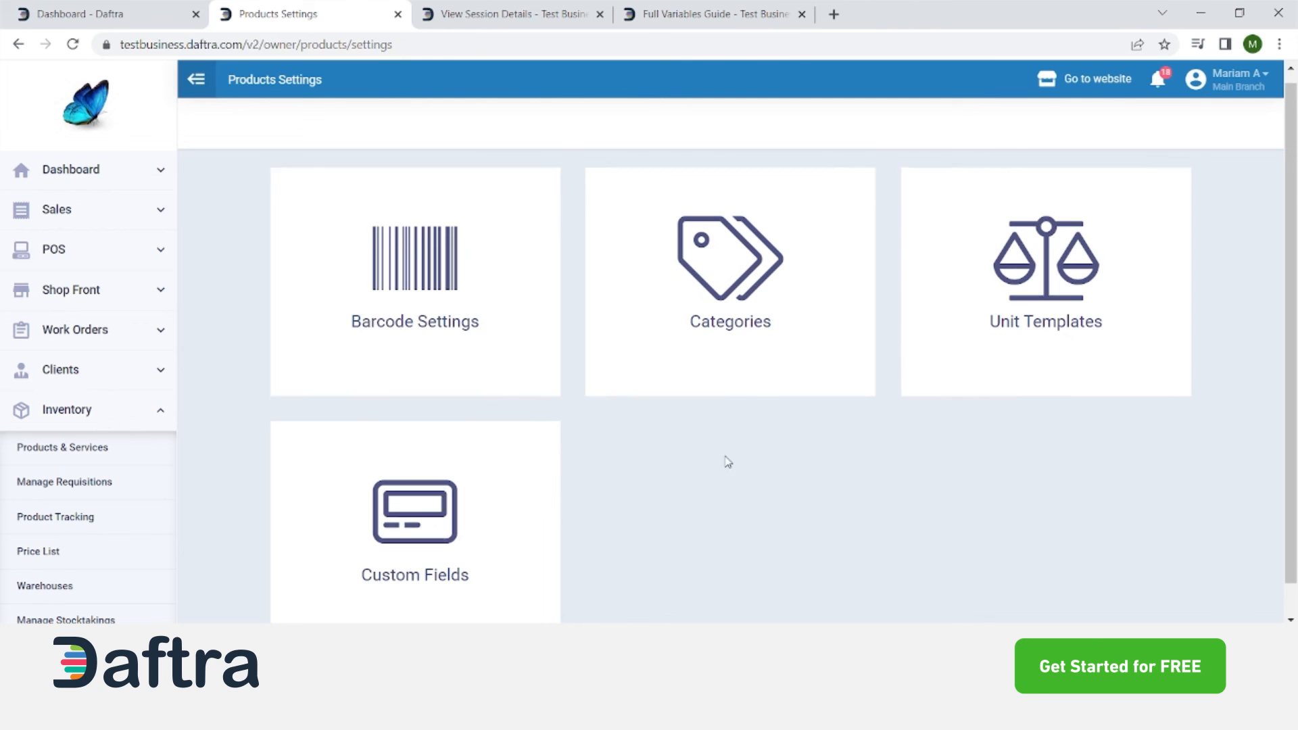
{"action": "scroll", "coordinate": [727, 462], "scroll_direction": "down", "scroll_amount": 1}
{"action": "left_click", "coordinate": [379, 538]}
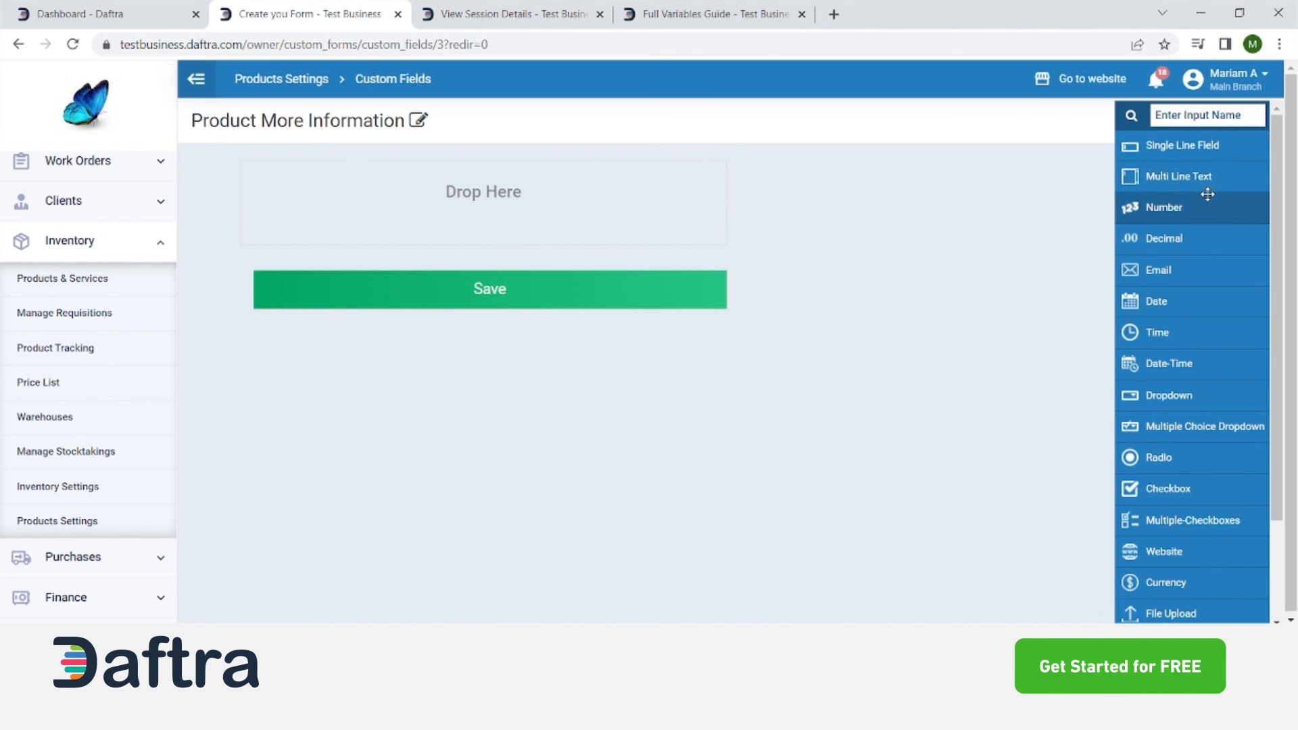
Add a Single Line Field to the Product More Information form, look over its properties and close them
{"action": "left_click_drag", "start_coordinate": [1201, 145], "coordinate": [414, 223]}
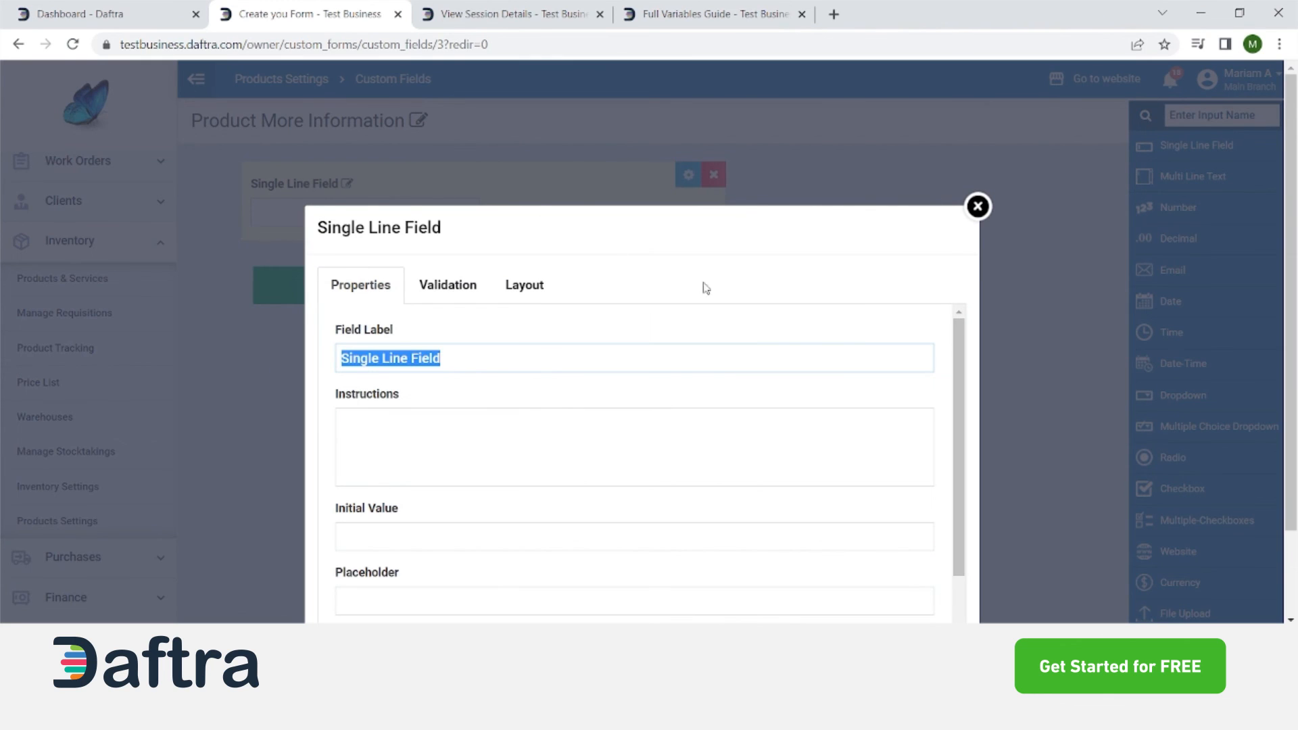
{"action": "scroll", "coordinate": [478, 348], "scroll_direction": "down", "scroll_amount": 1}
{"action": "left_click", "coordinate": [978, 206]}
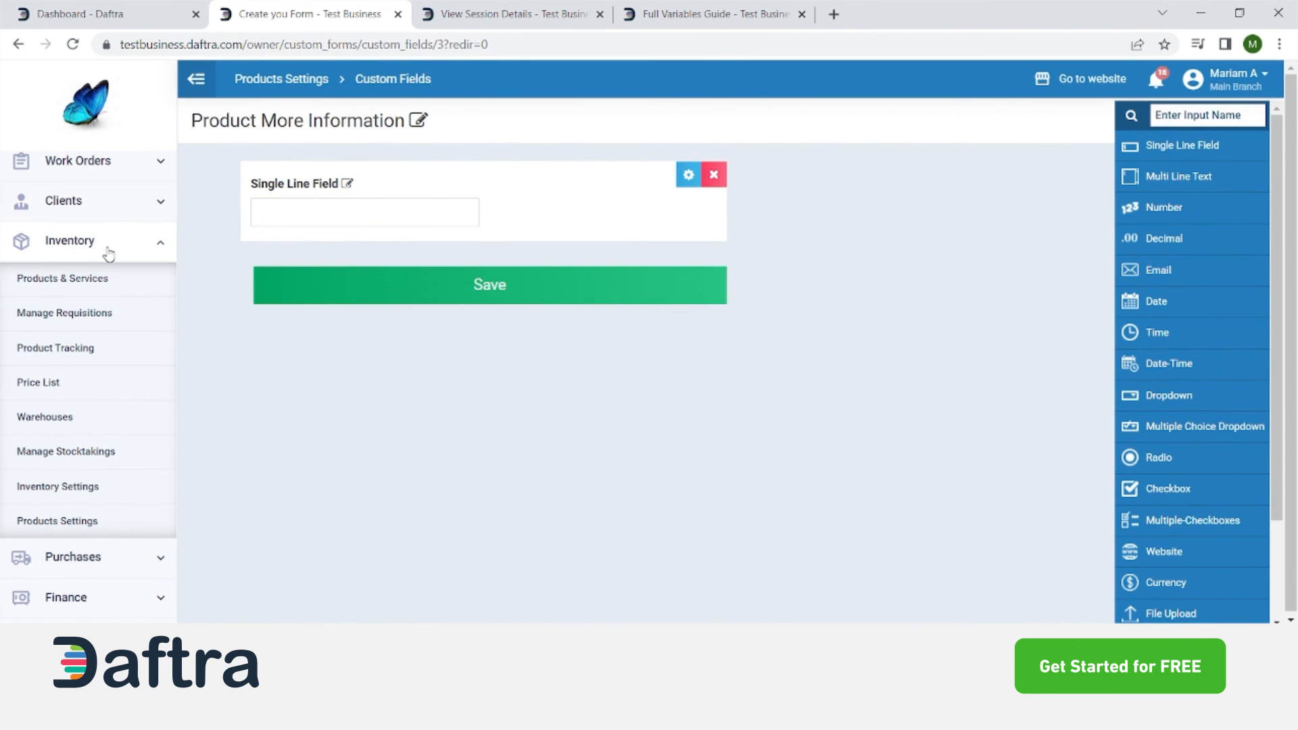
Return to the business dashboard and look over its shortcuts and the available modules
{"action": "left_click", "coordinate": [106, 254]}
{"action": "scroll", "coordinate": [127, 362], "scroll_direction": "up", "scroll_amount": 3}
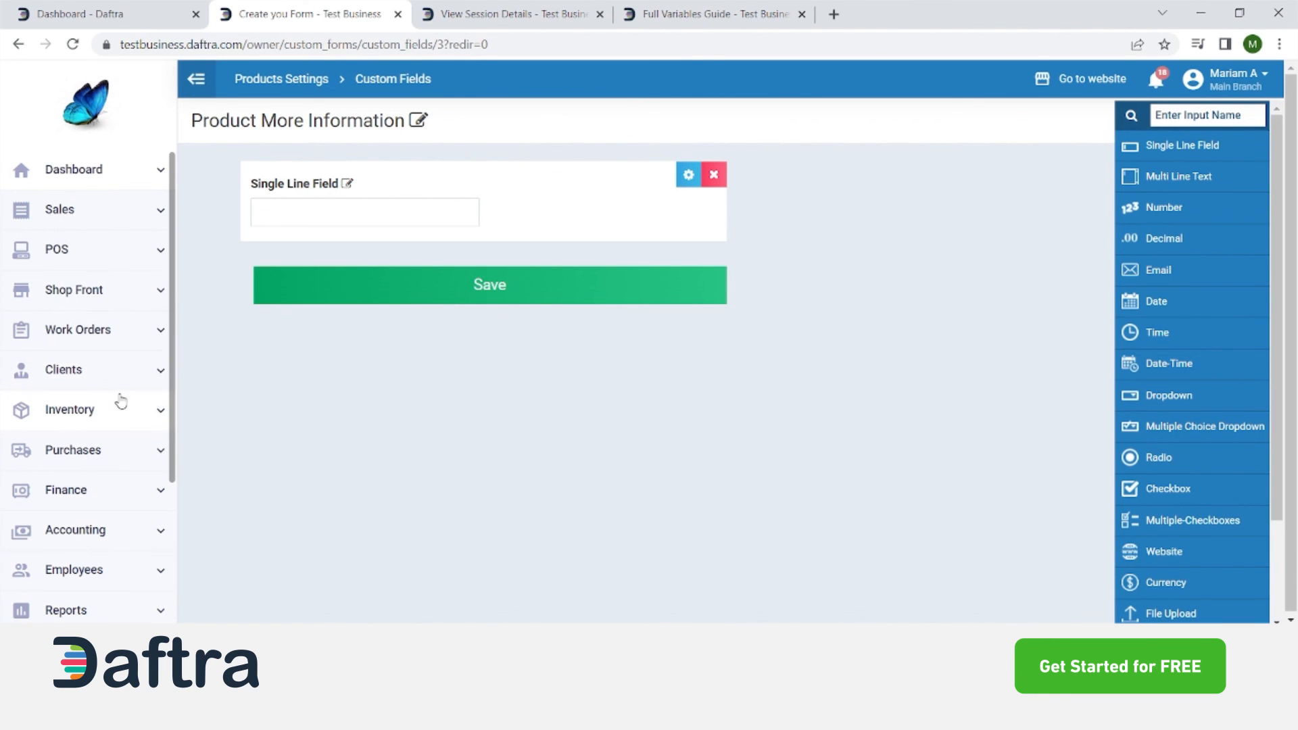
{"action": "left_click", "coordinate": [101, 118]}
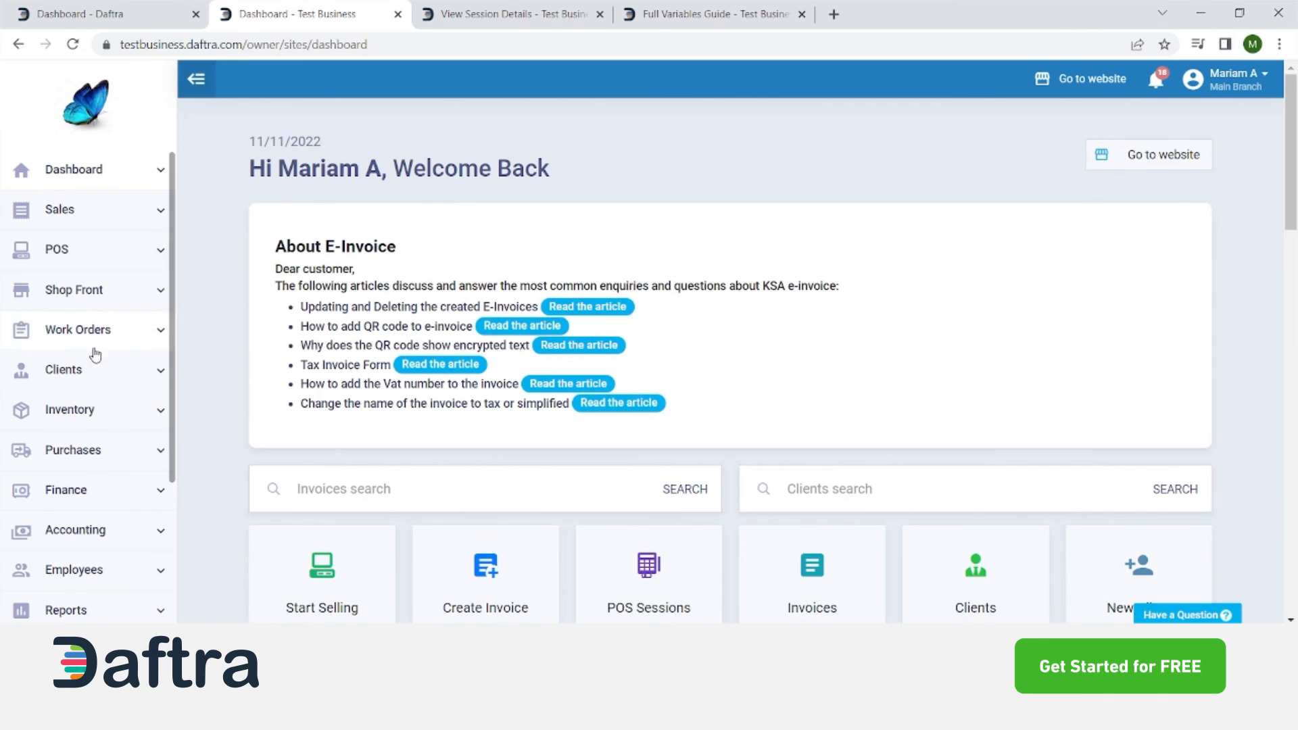
{"action": "scroll", "coordinate": [95, 355], "scroll_direction": "down", "scroll_amount": 3}
{"action": "scroll", "coordinate": [132, 414], "scroll_direction": "down", "scroll_amount": 1}
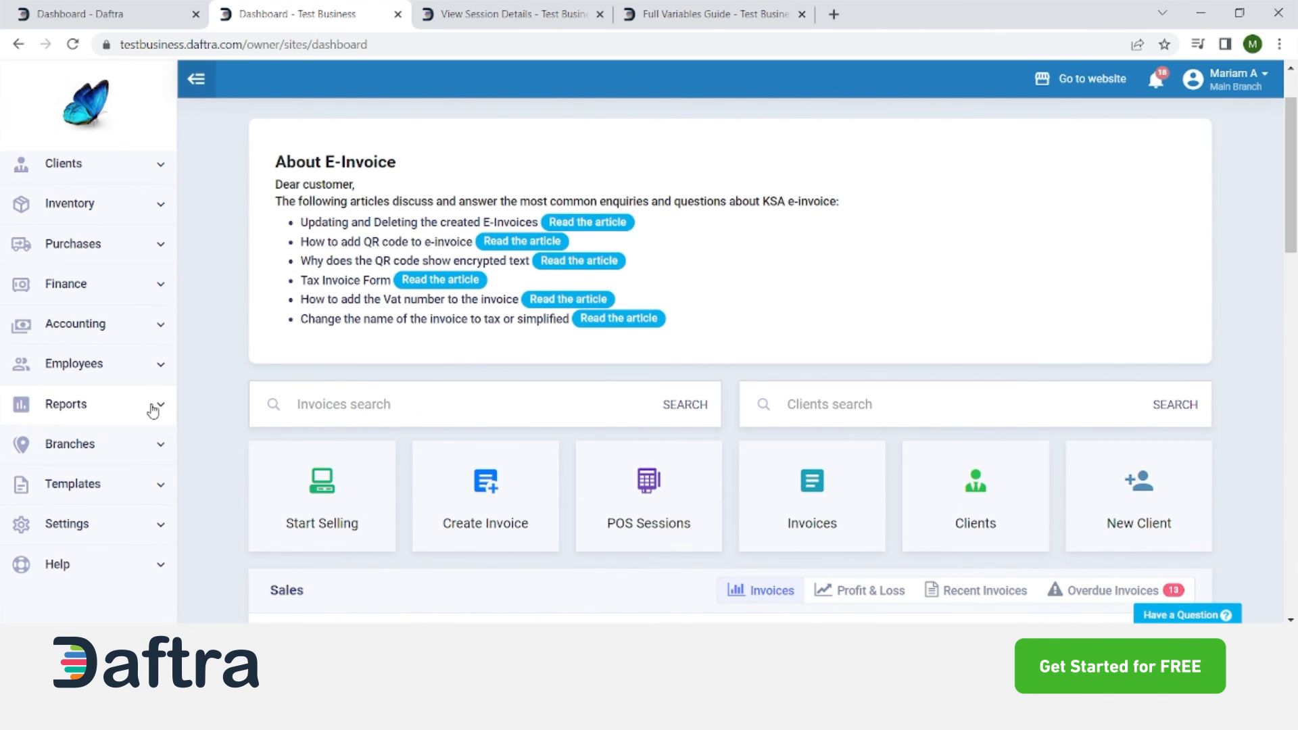
{"action": "scroll", "coordinate": [152, 406], "scroll_direction": "up", "scroll_amount": 3}
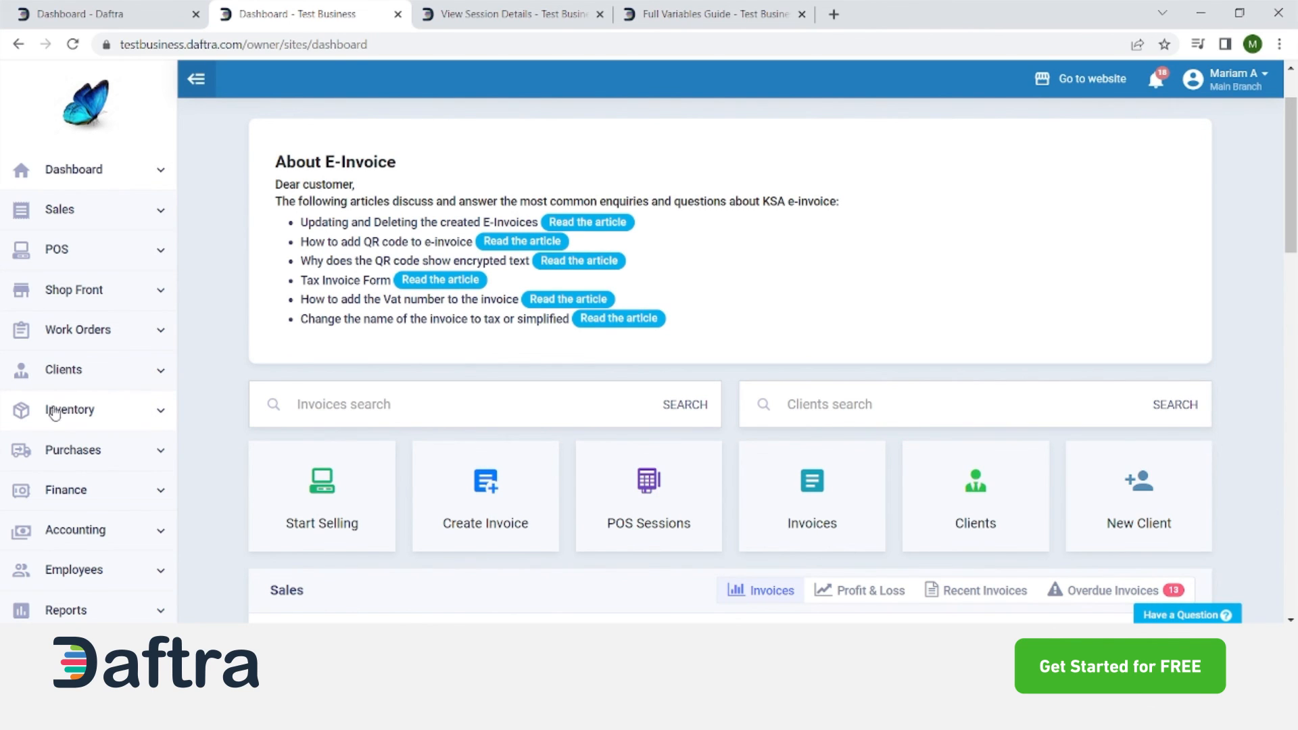
{"action": "scroll", "coordinate": [107, 419], "scroll_direction": "up", "scroll_amount": 1}
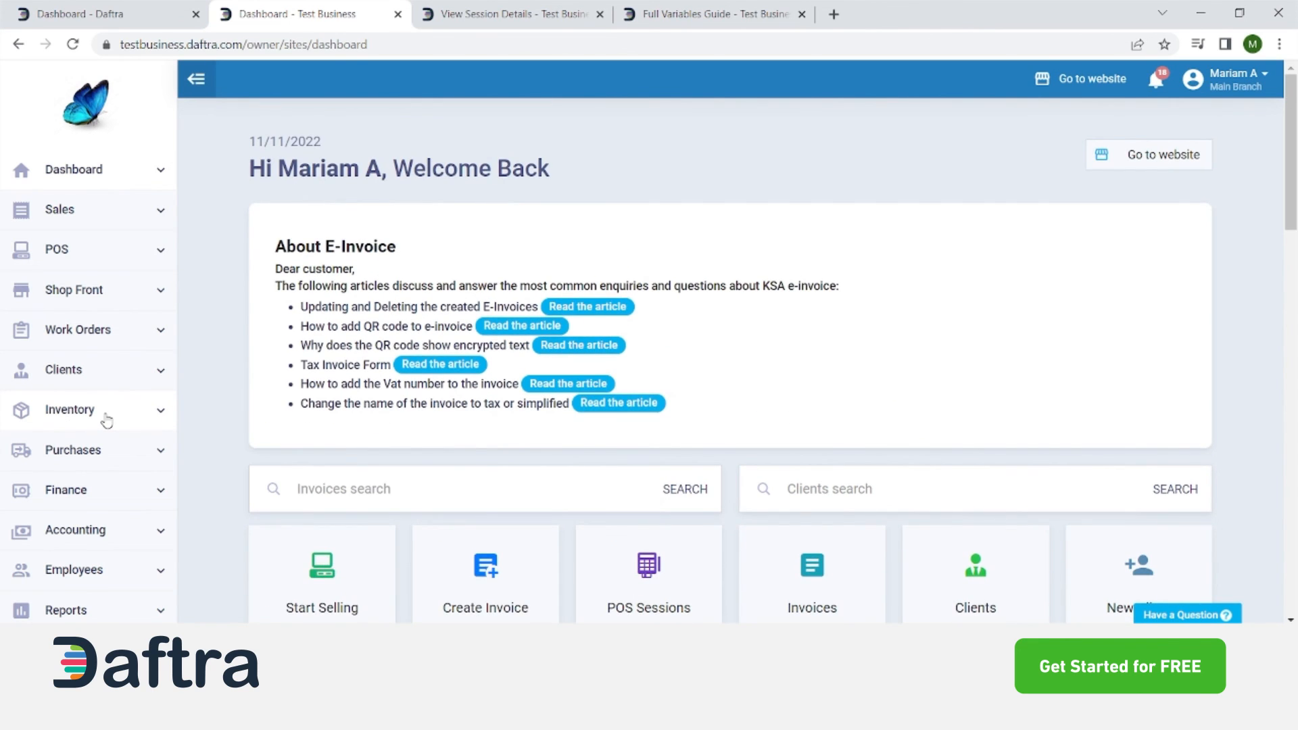